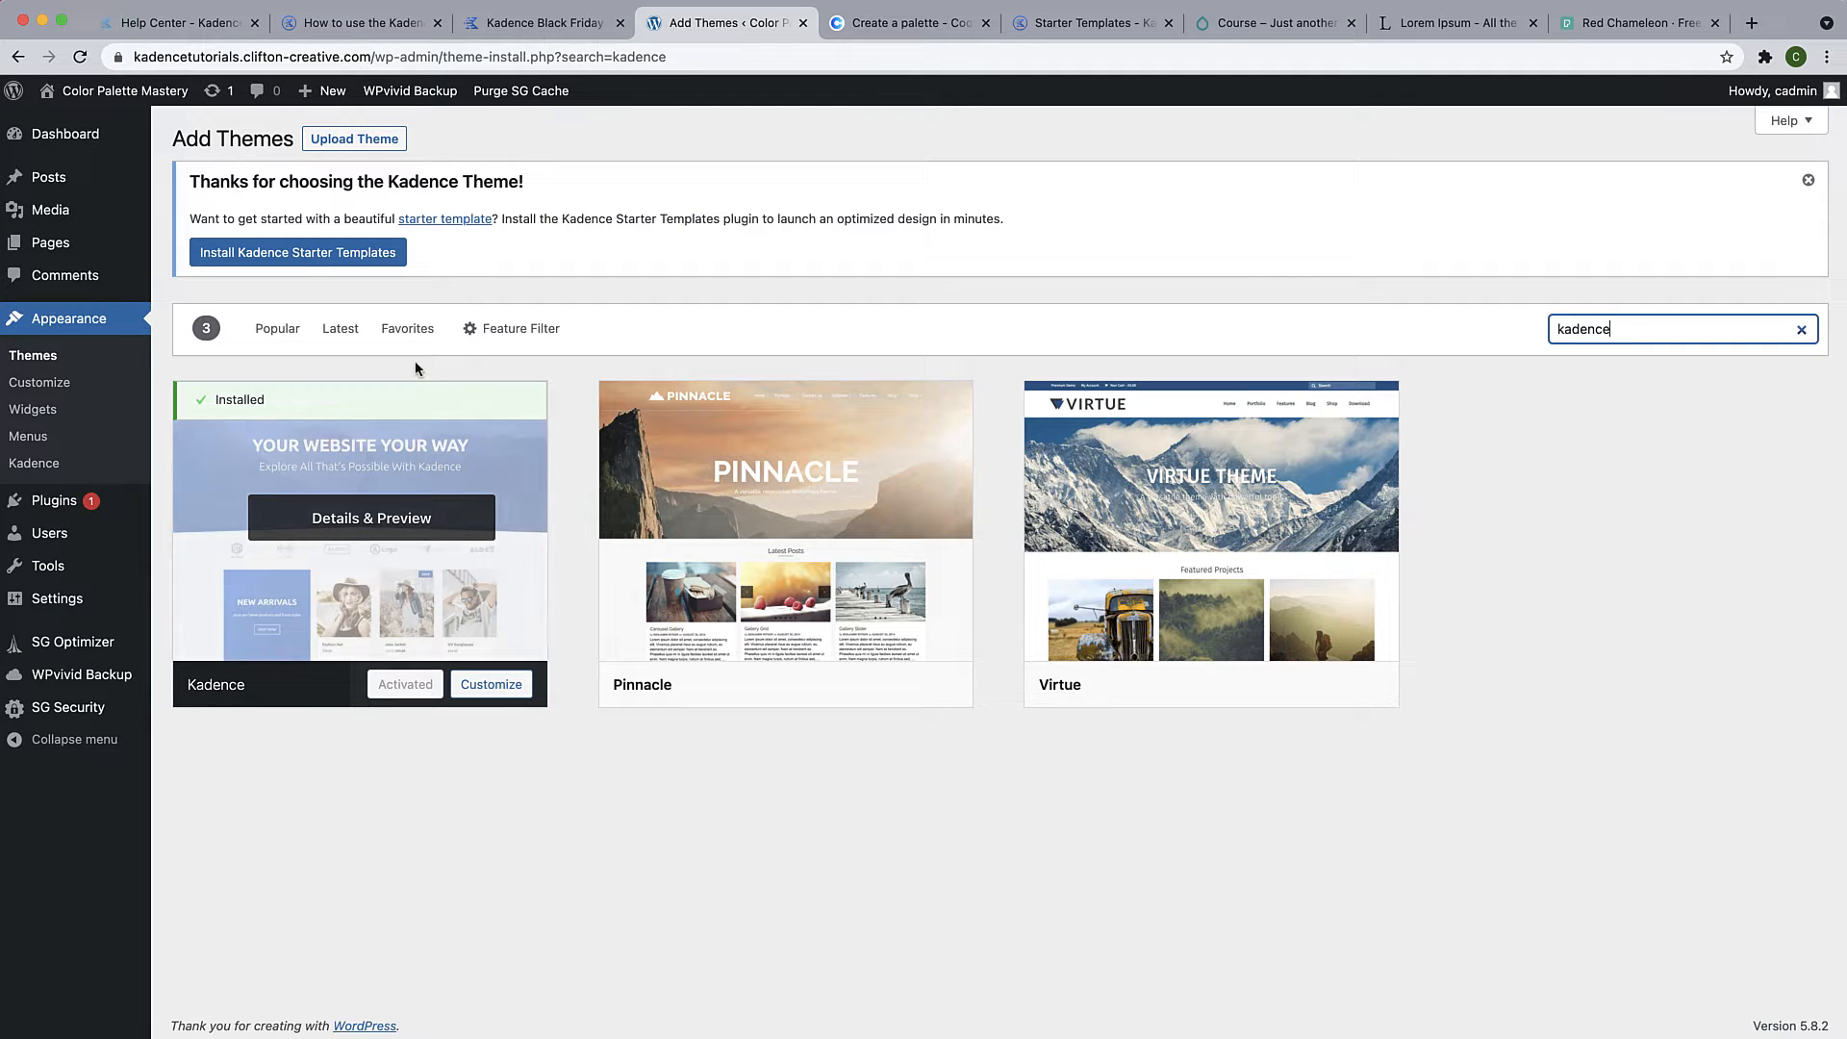
Update the SiteGround Optimizer plugin to version 6.0.5 from the installed plugins list
mouse_move(67, 500)
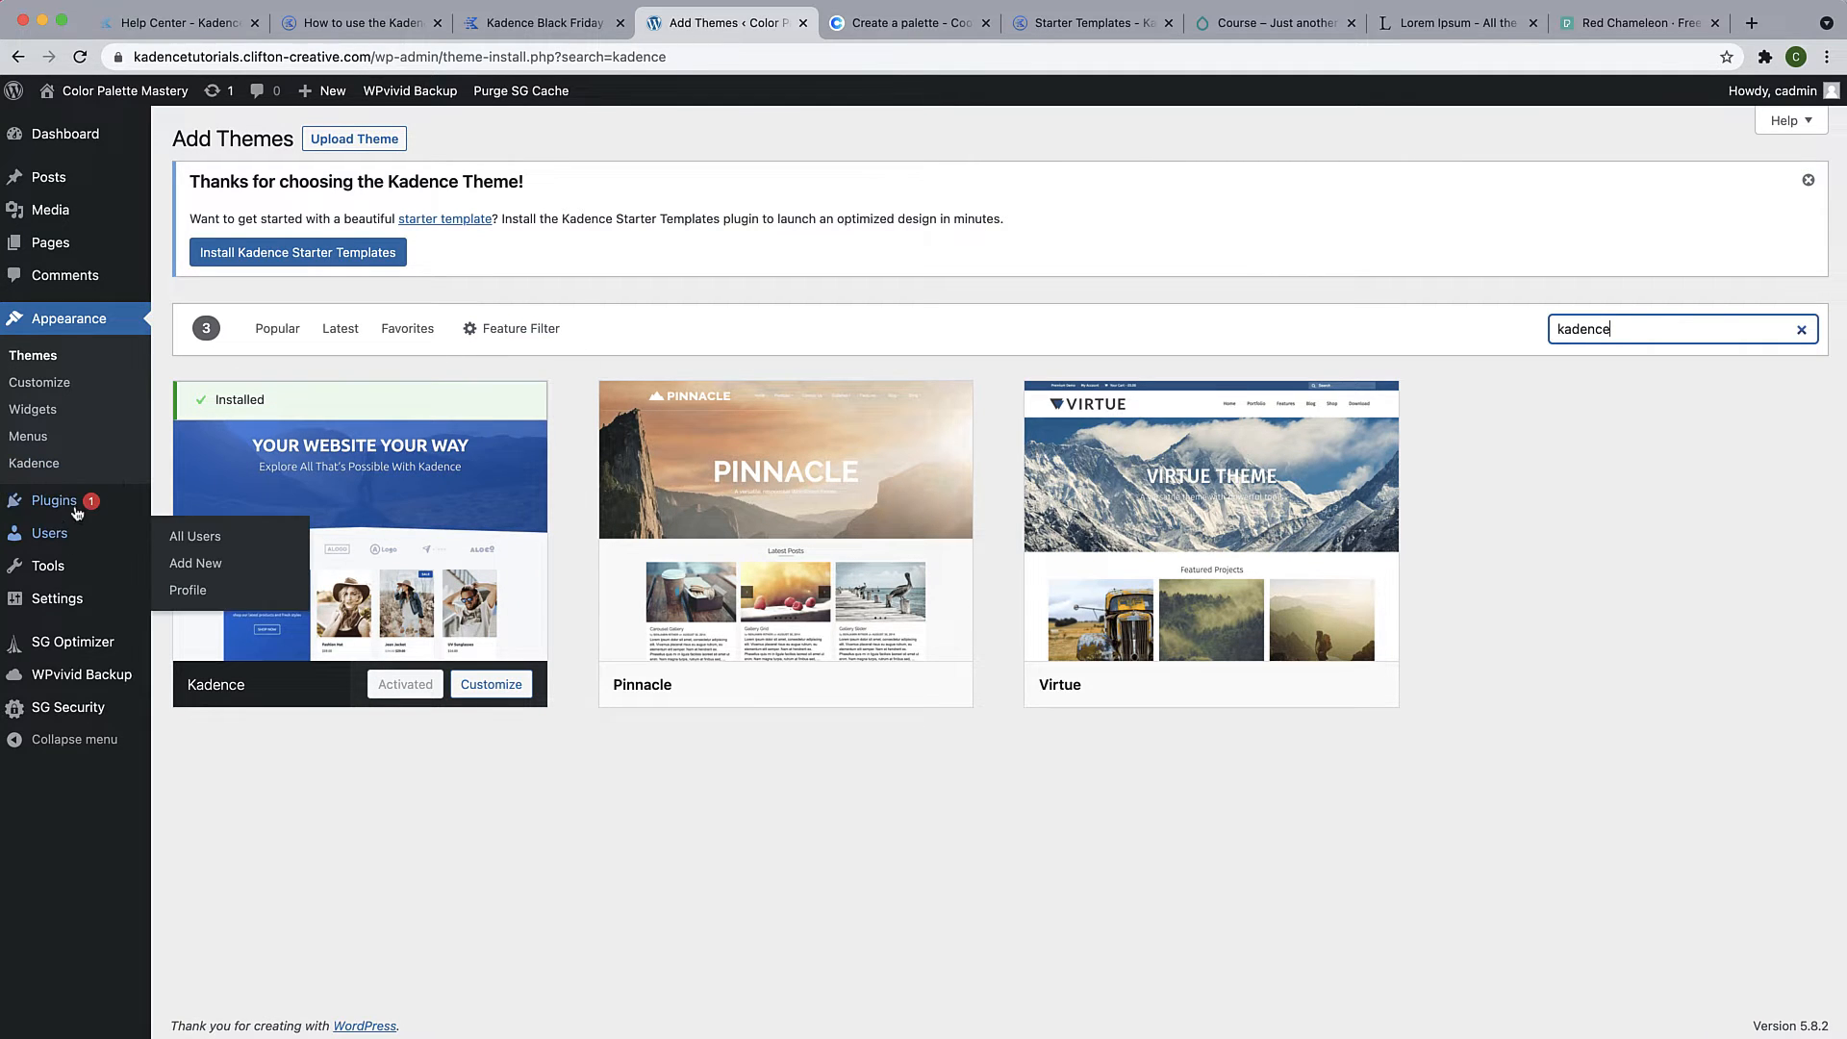
click(180, 505)
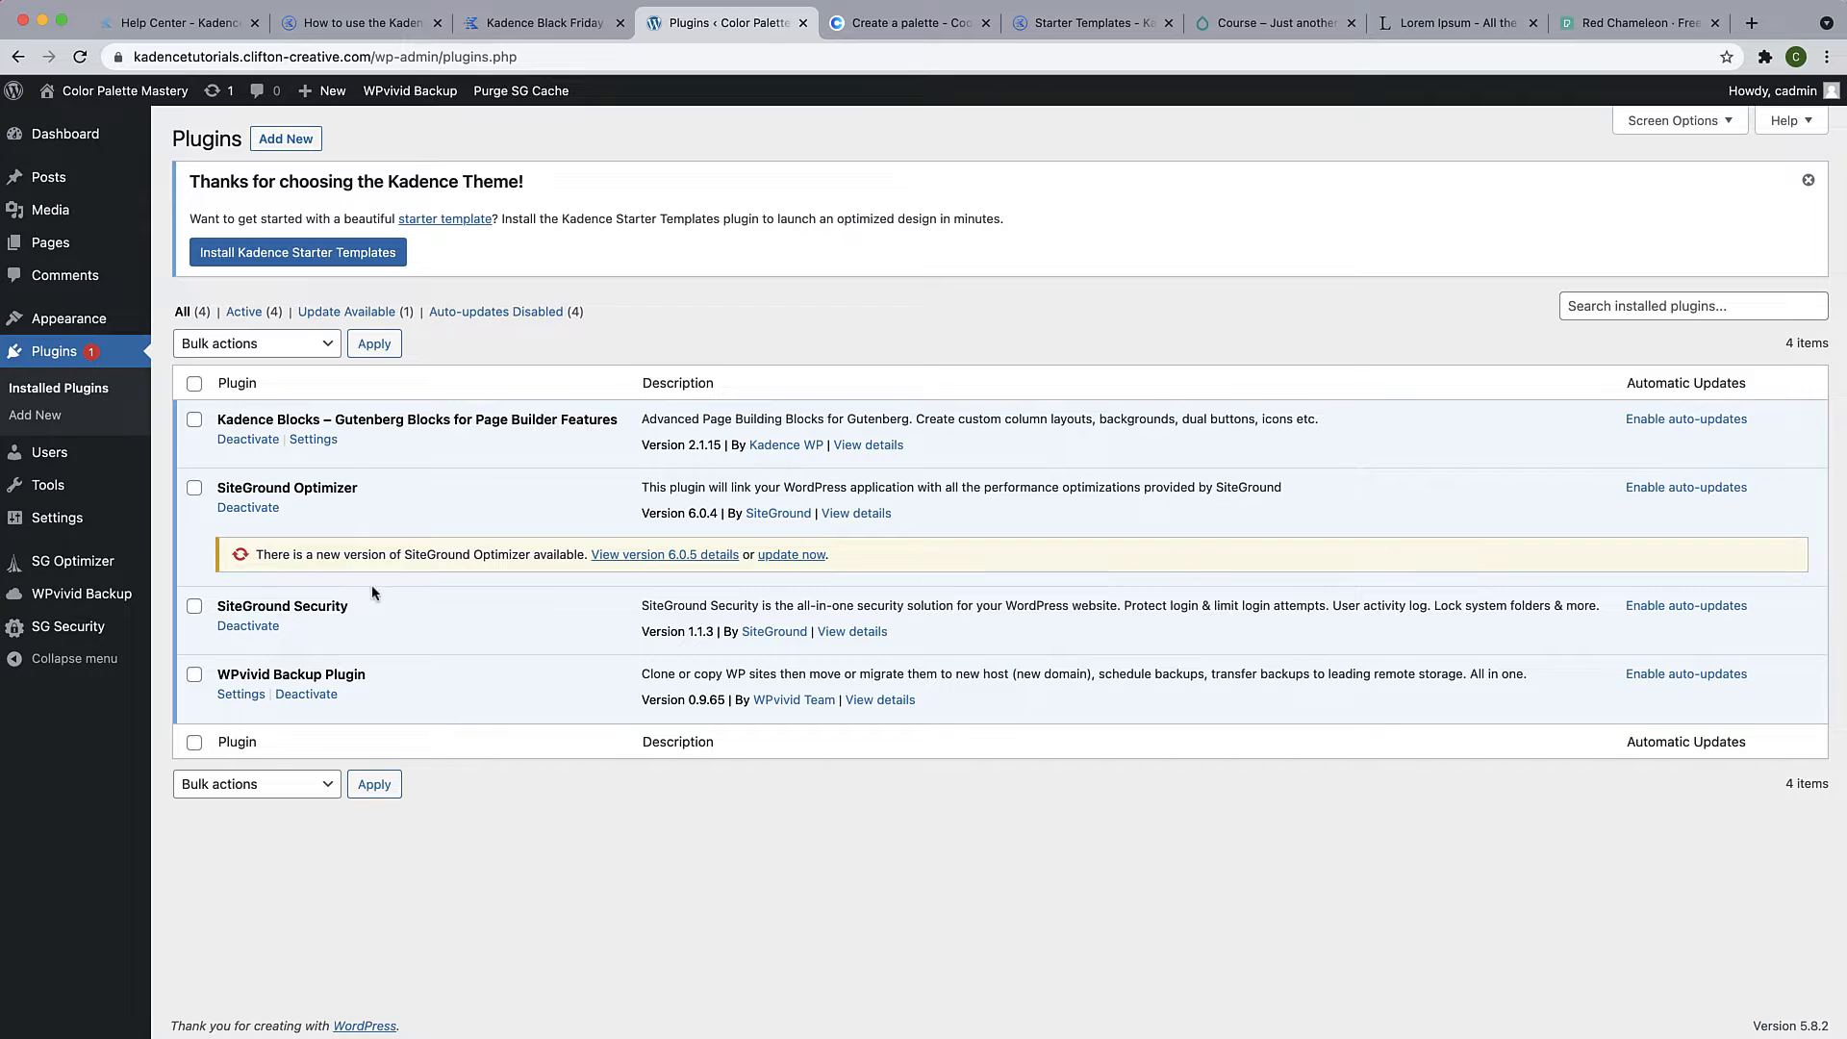
click(777, 556)
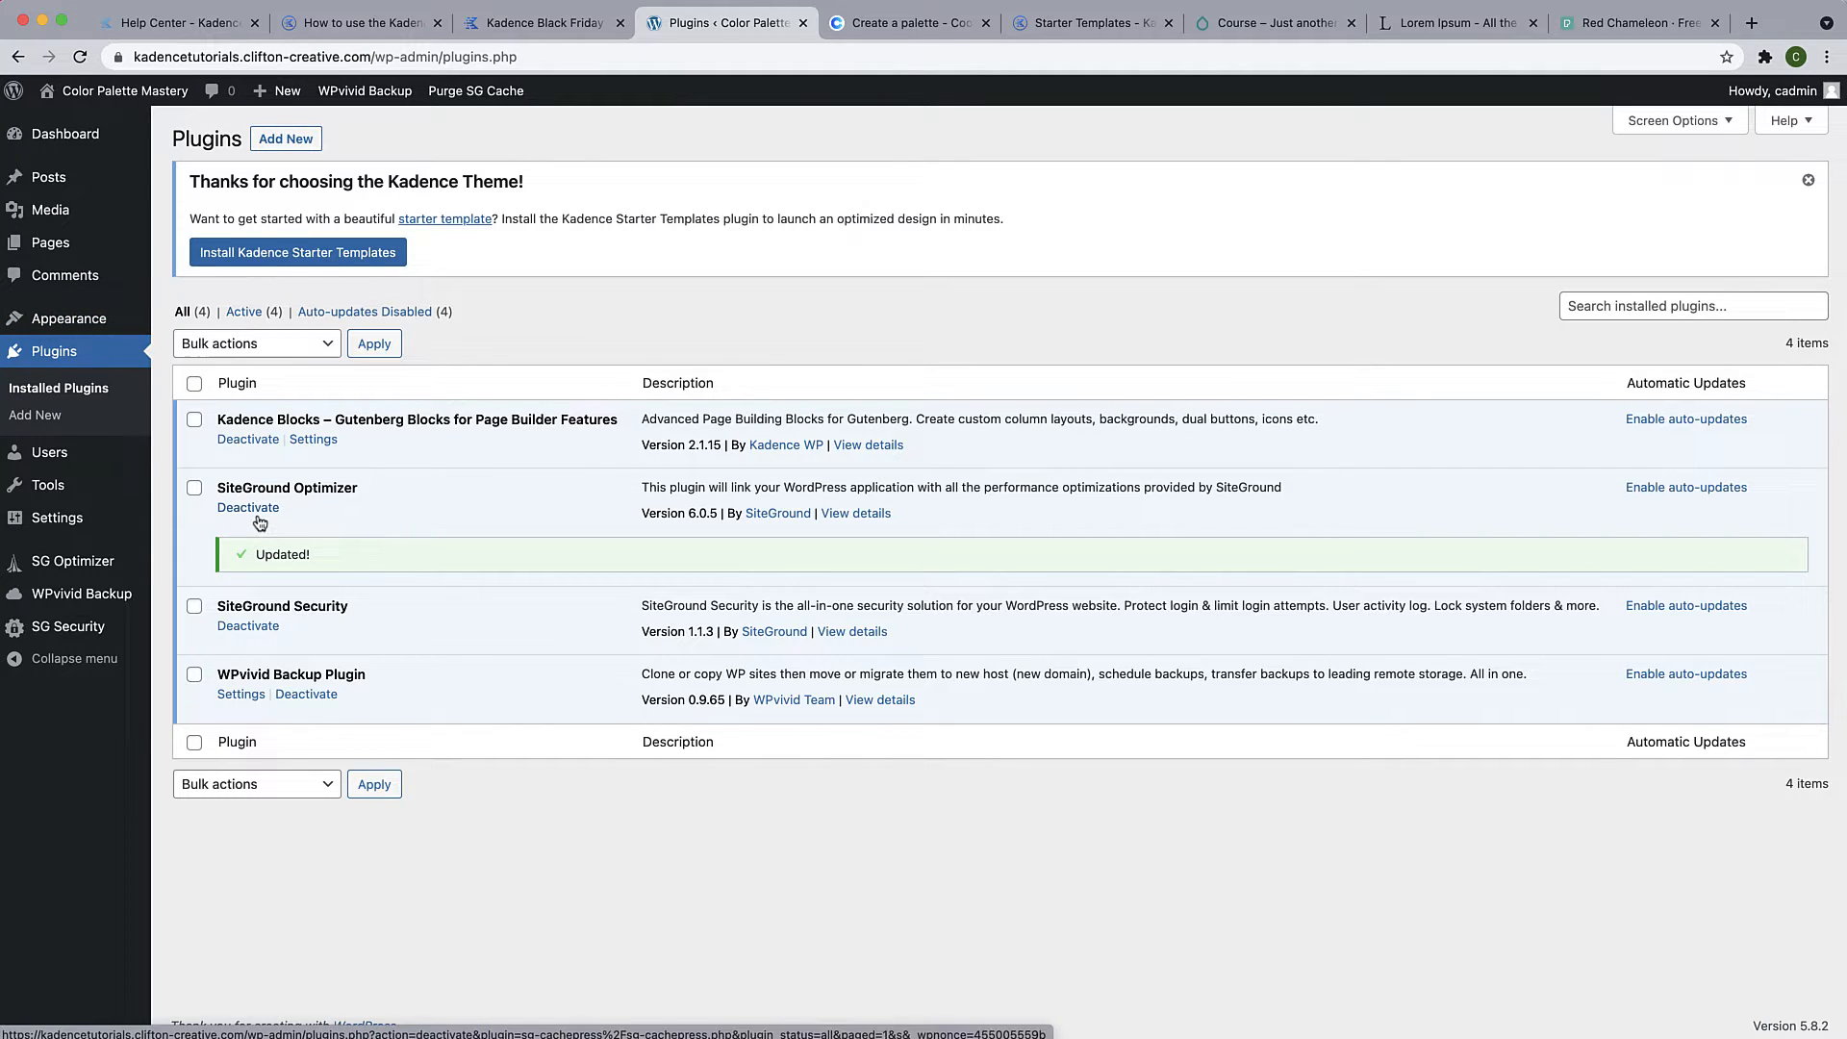
View the front end of the Color Palette Mastery site and return to the admin dashboard
click(147, 93)
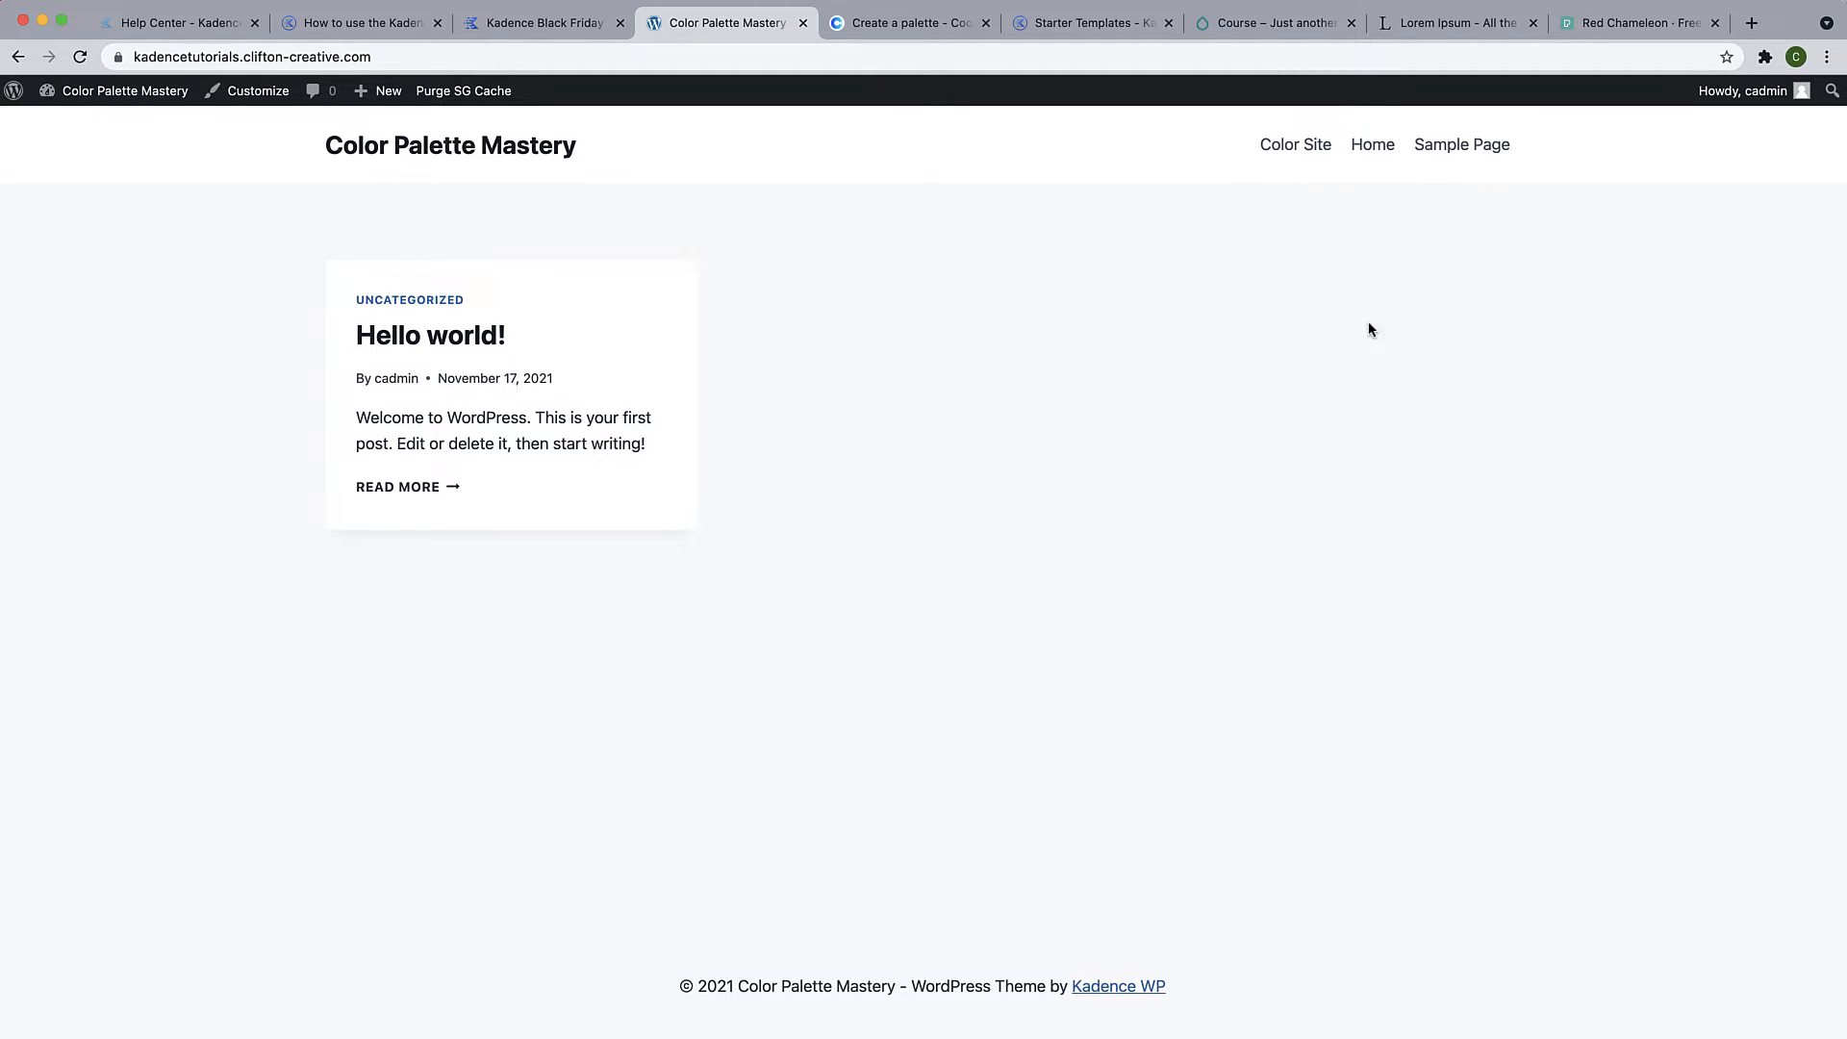
mouse_move(101, 93)
click(81, 125)
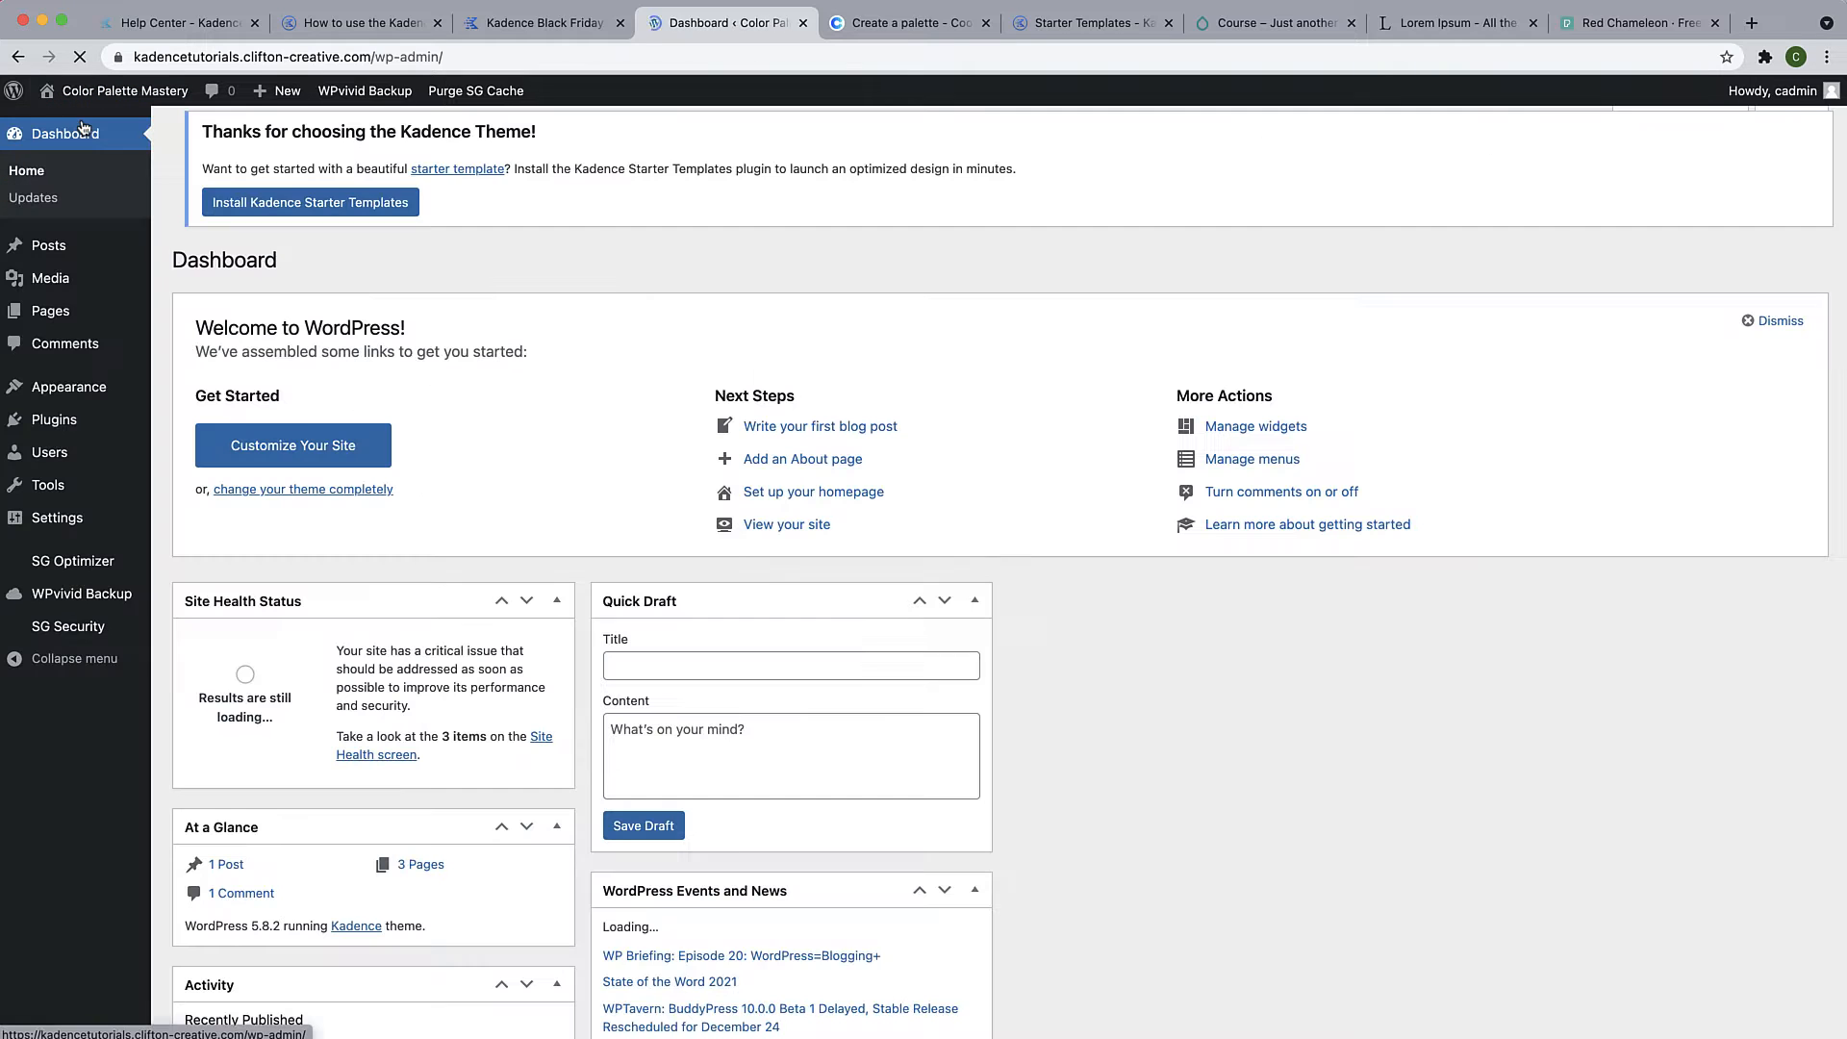
Create a new page titled "Color Palette Tutorial"
mouse_move(295, 100)
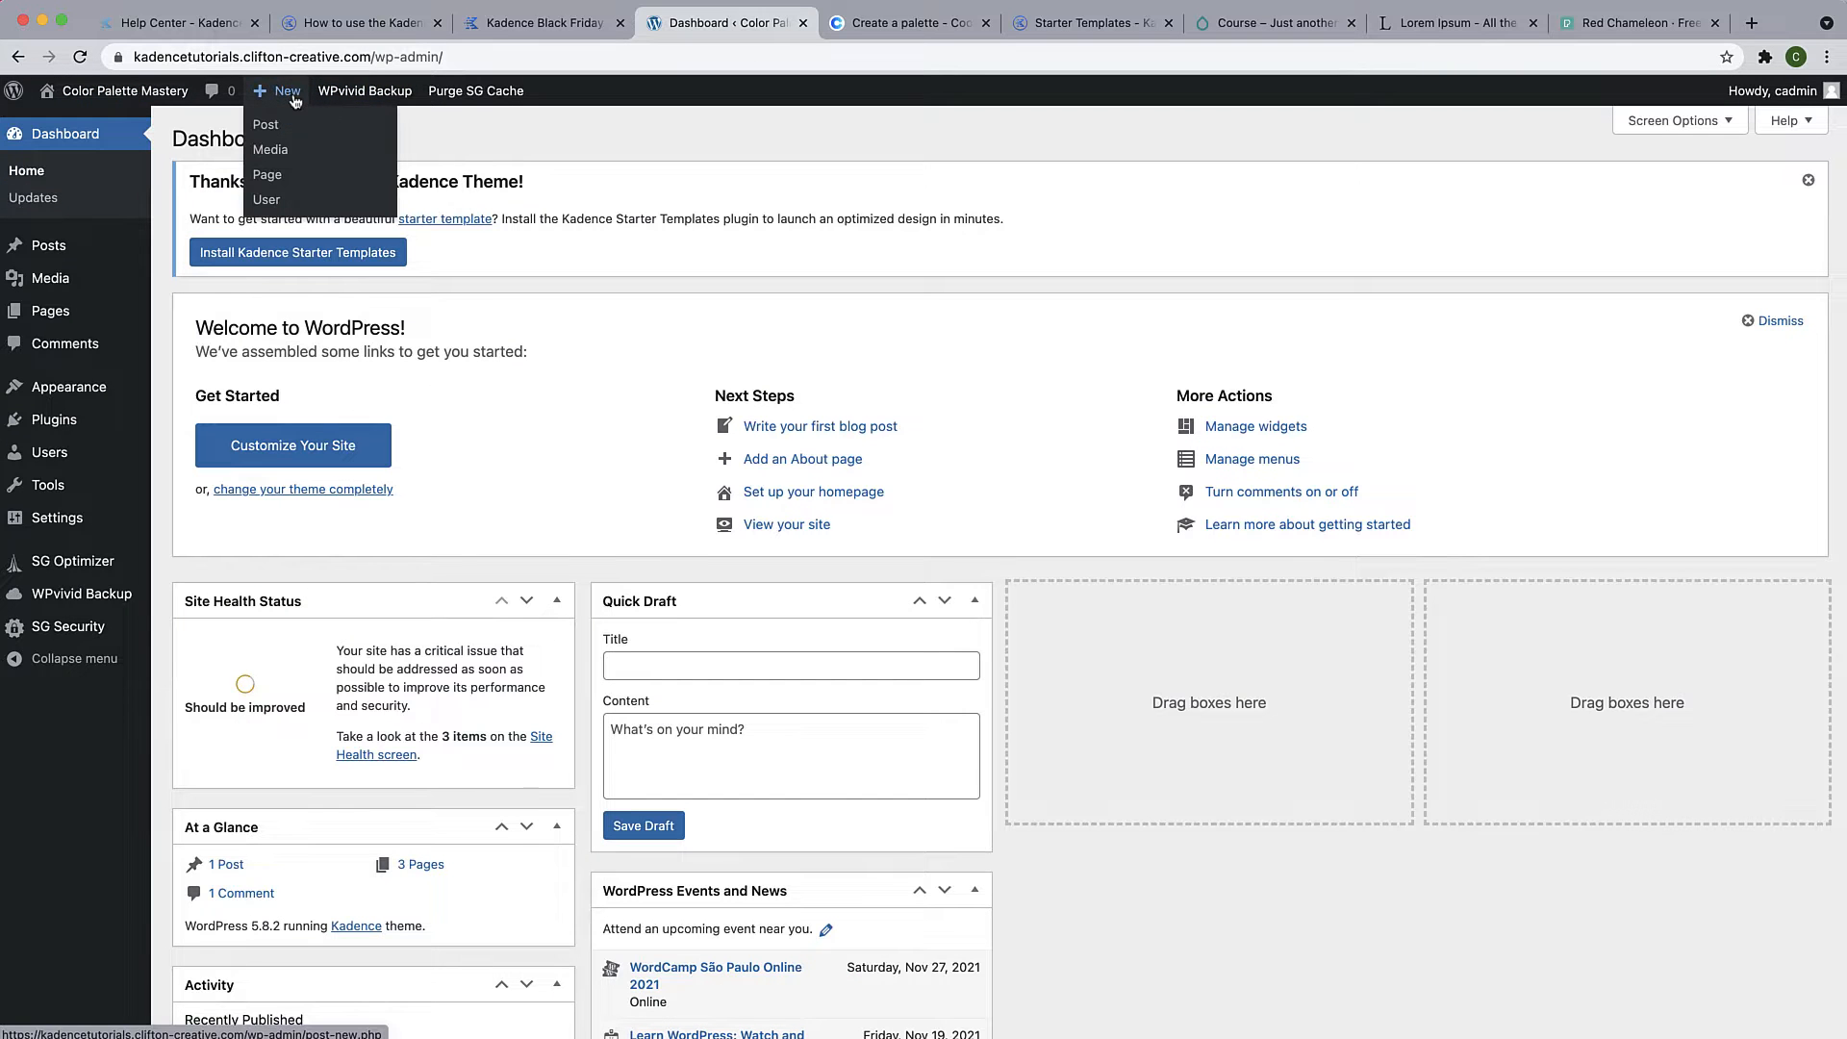
click(279, 174)
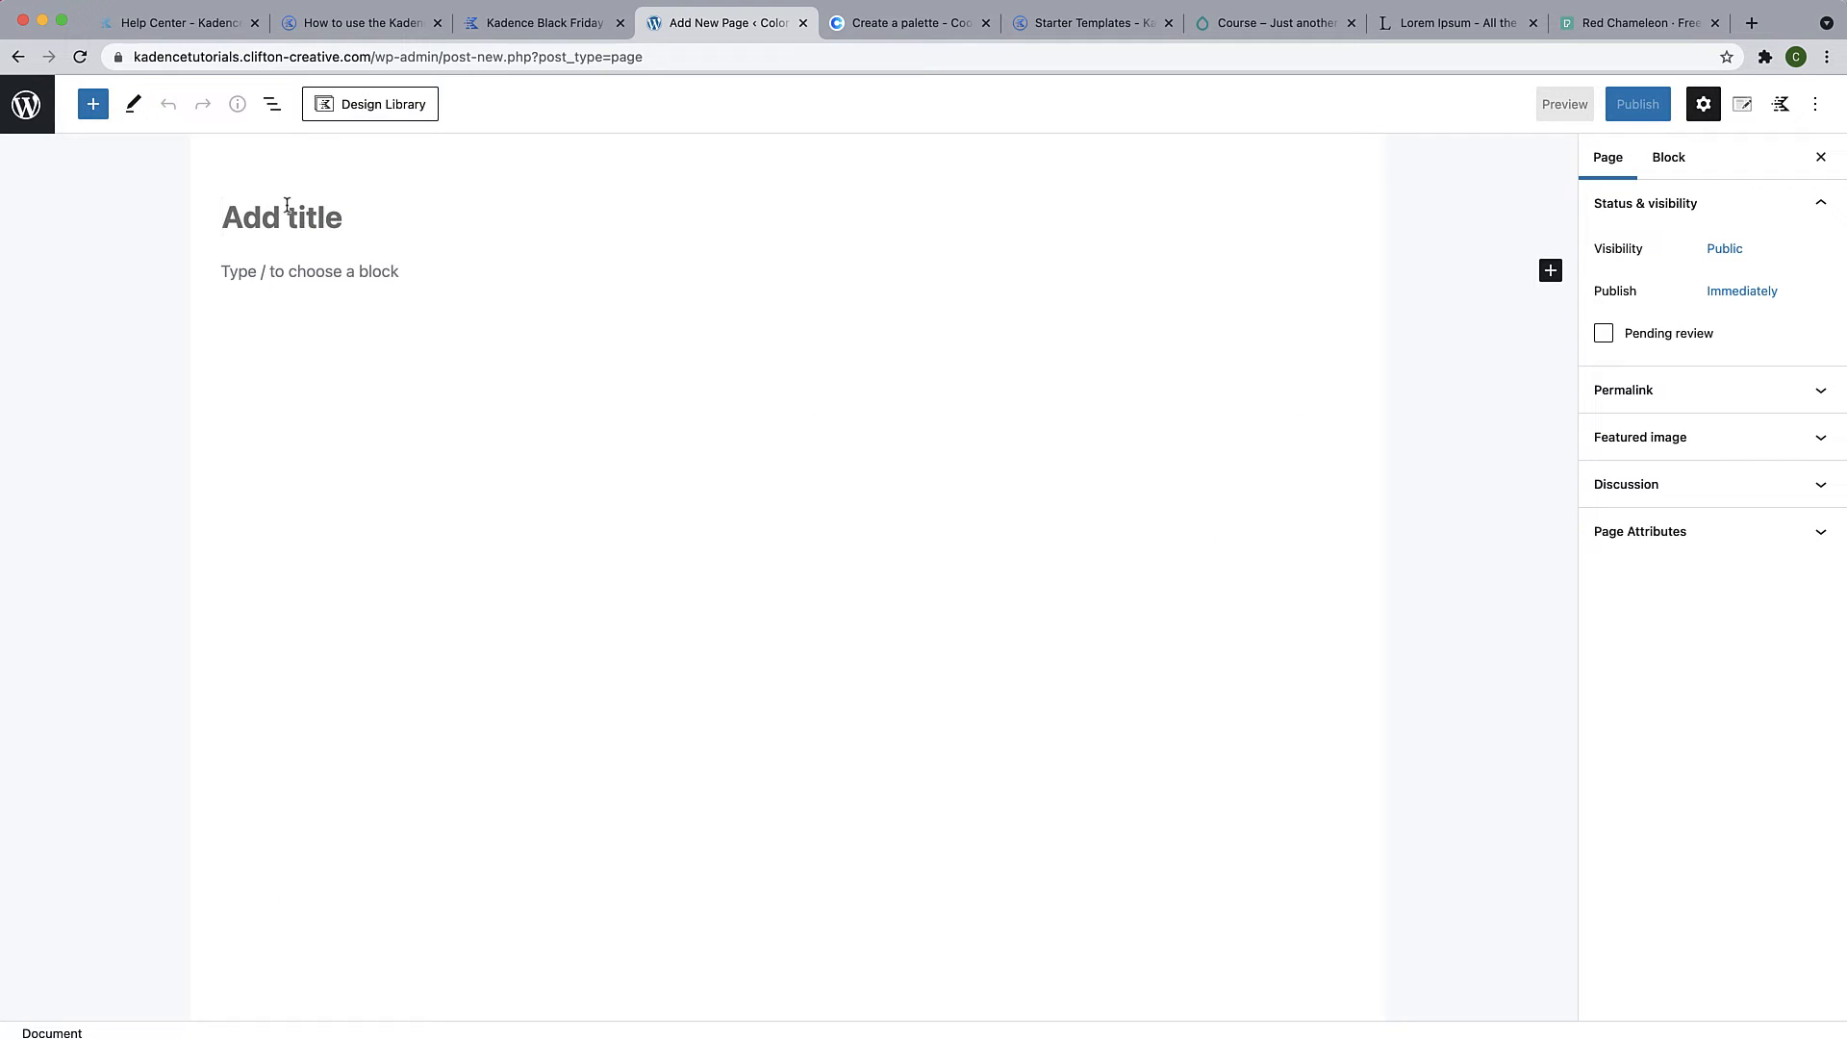
text(Pa)
key(BackSpace)
key(BackSpace)
text(C)
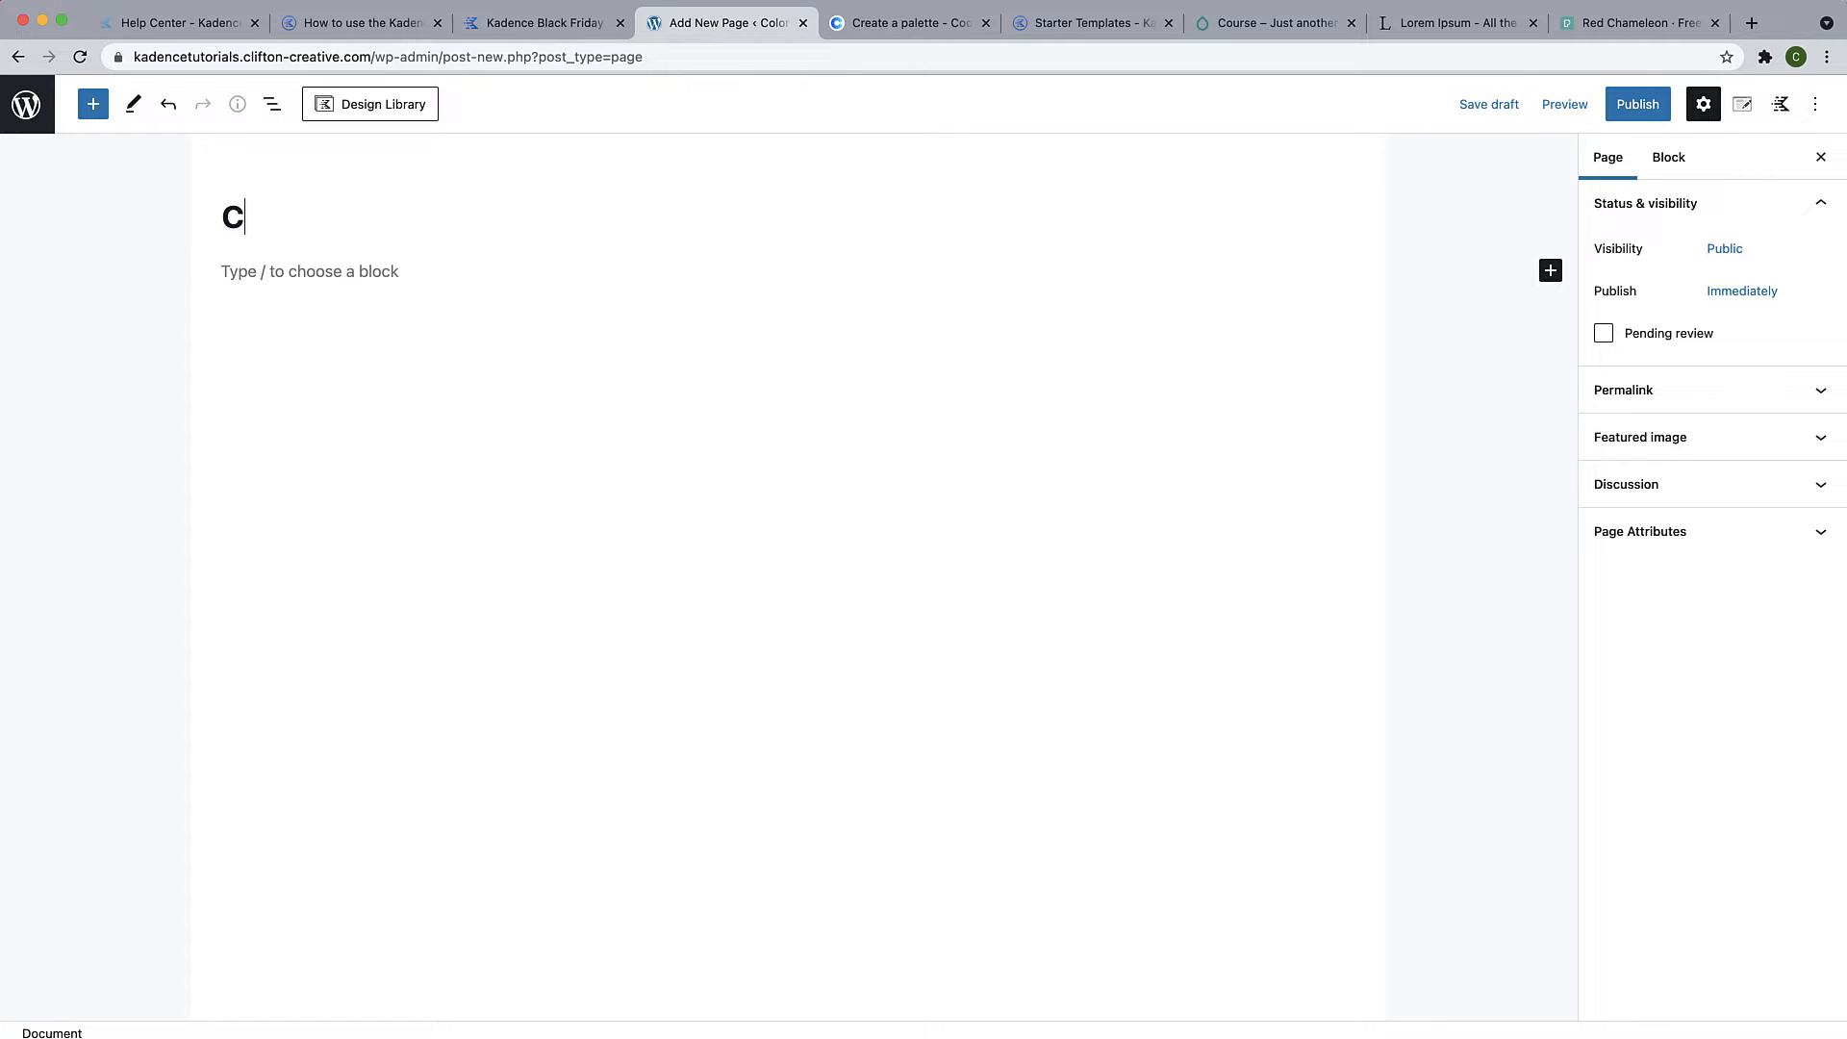
text(olor Palette )
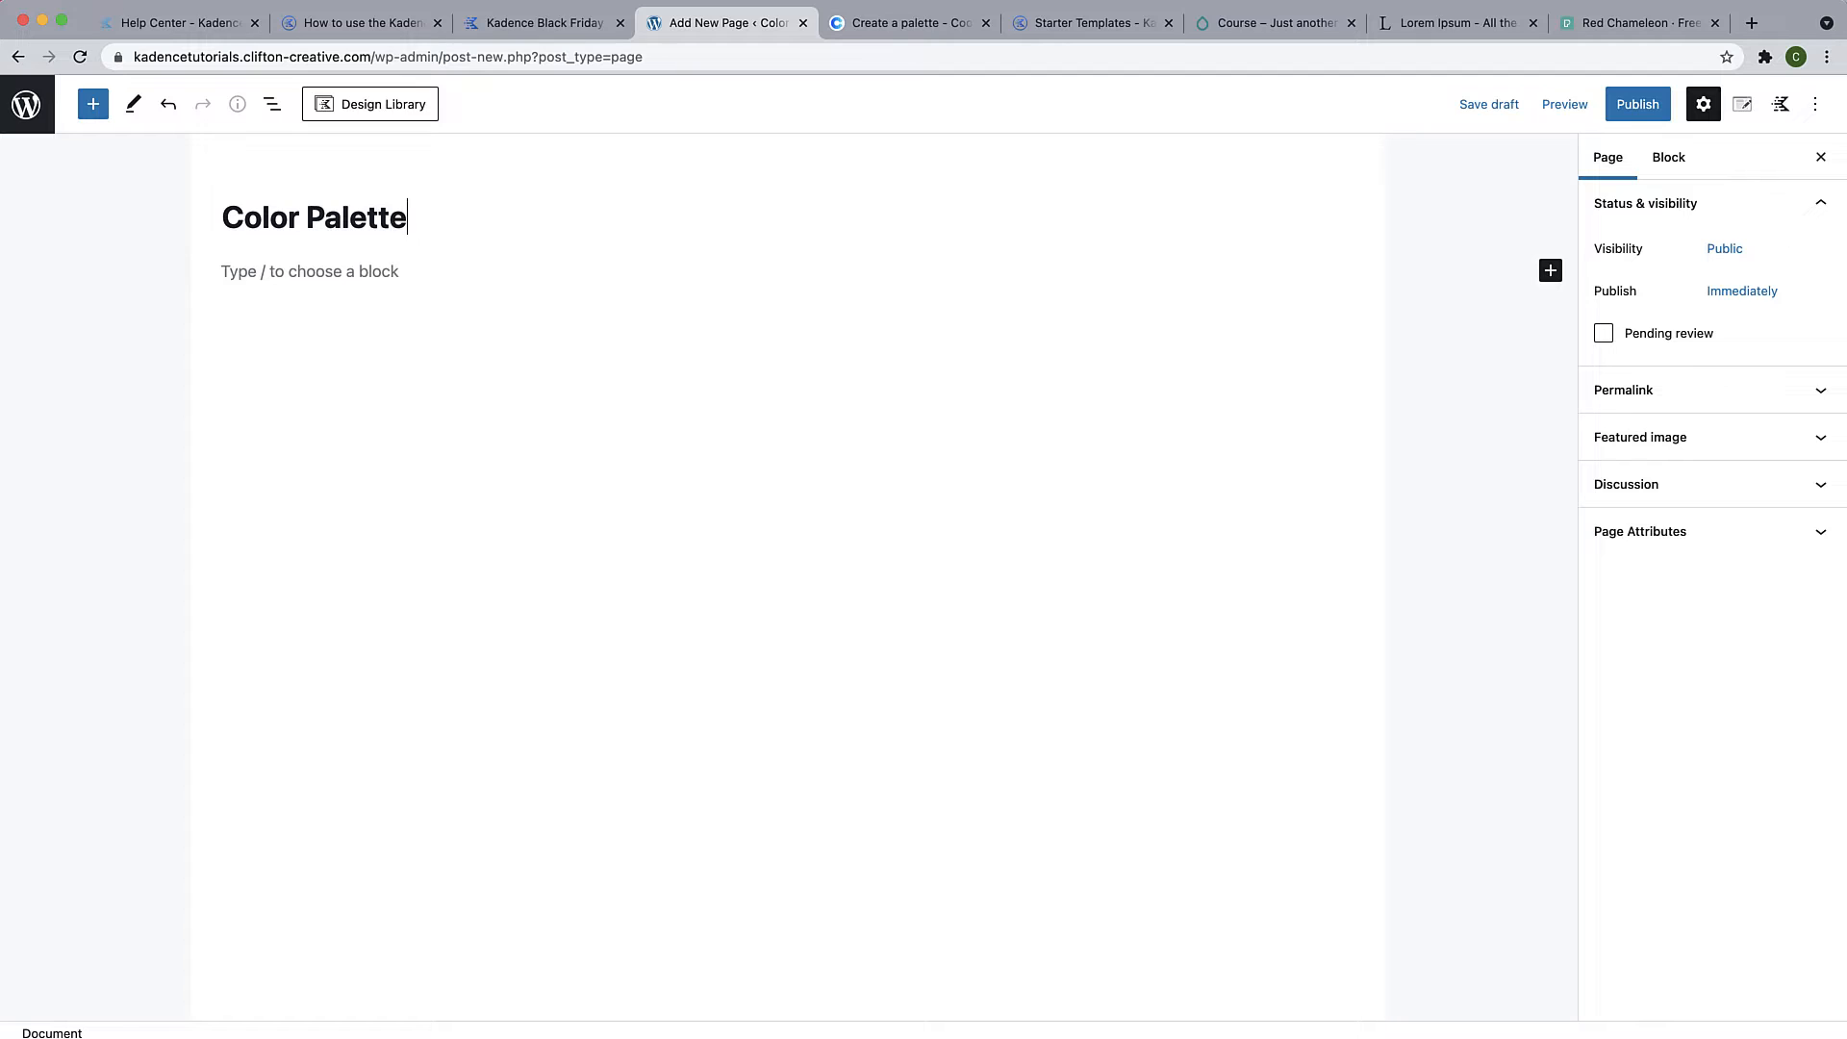
text(Tutorial)
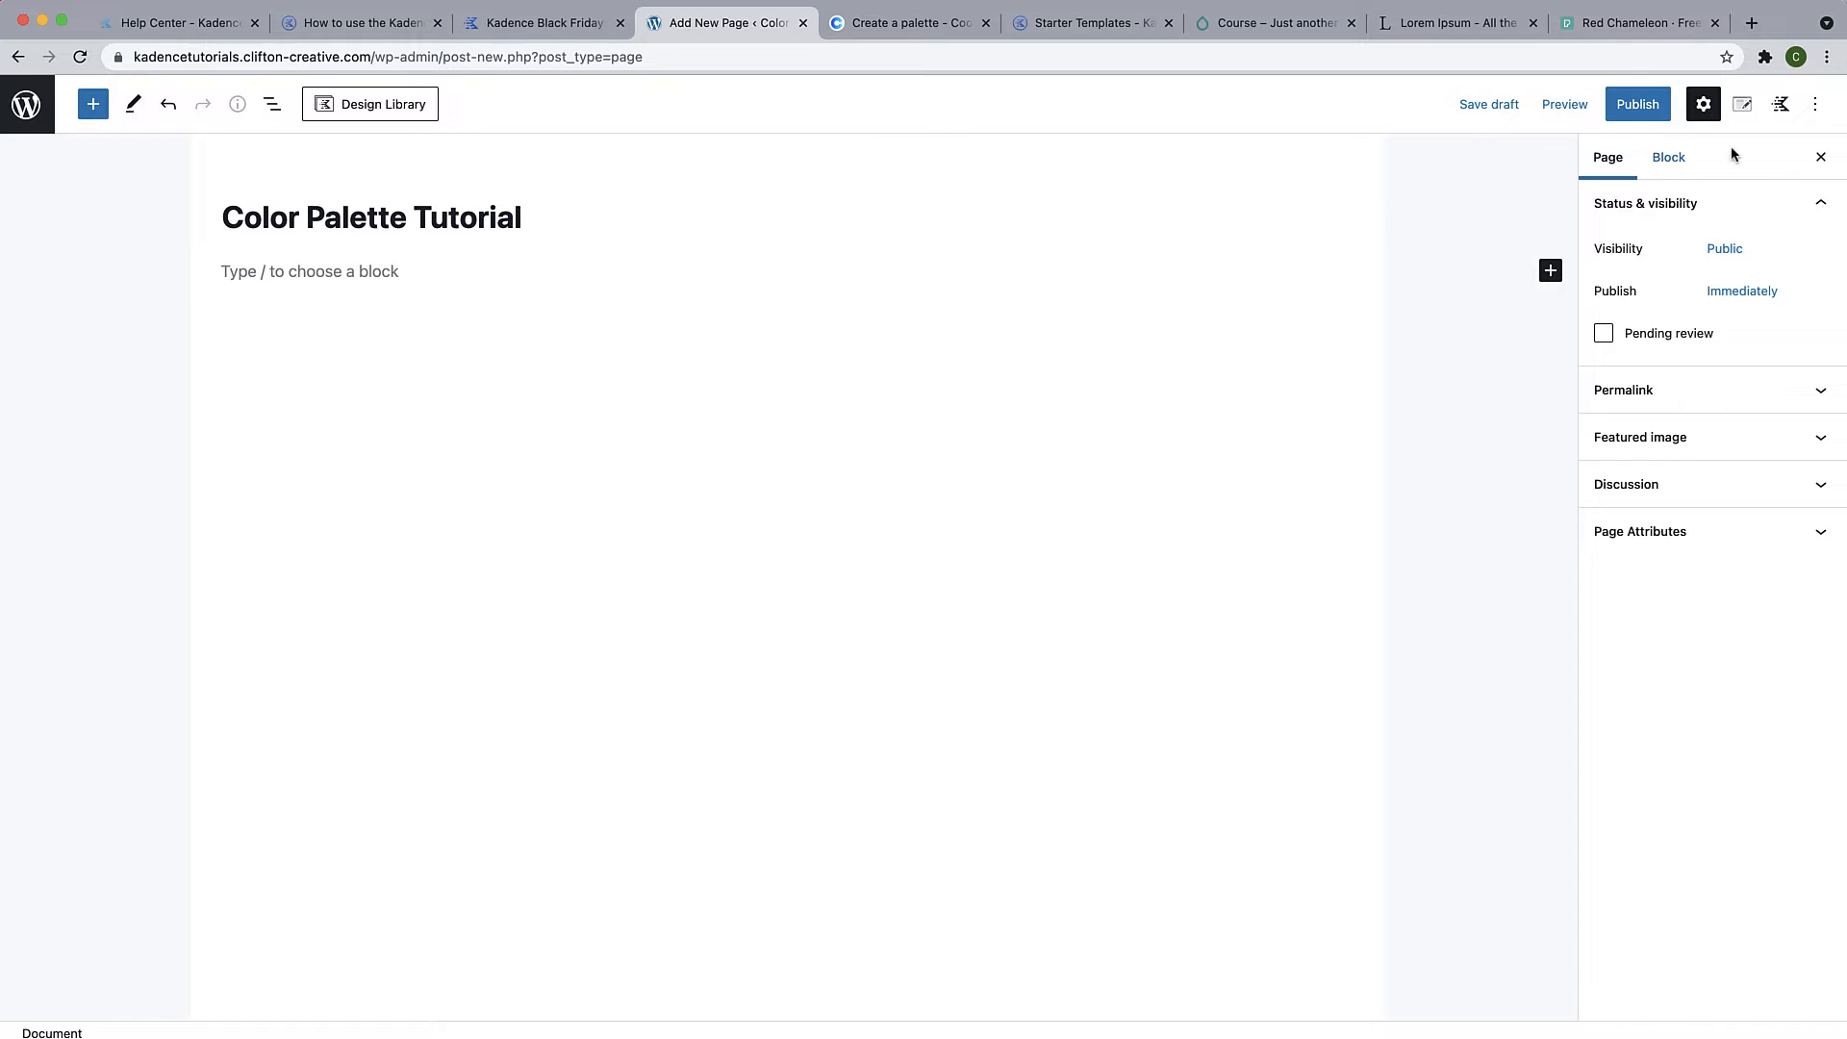
Disable the page title and content vertical padding, set a fullwidth layout with unboxed content style, and publish the page
click(1743, 104)
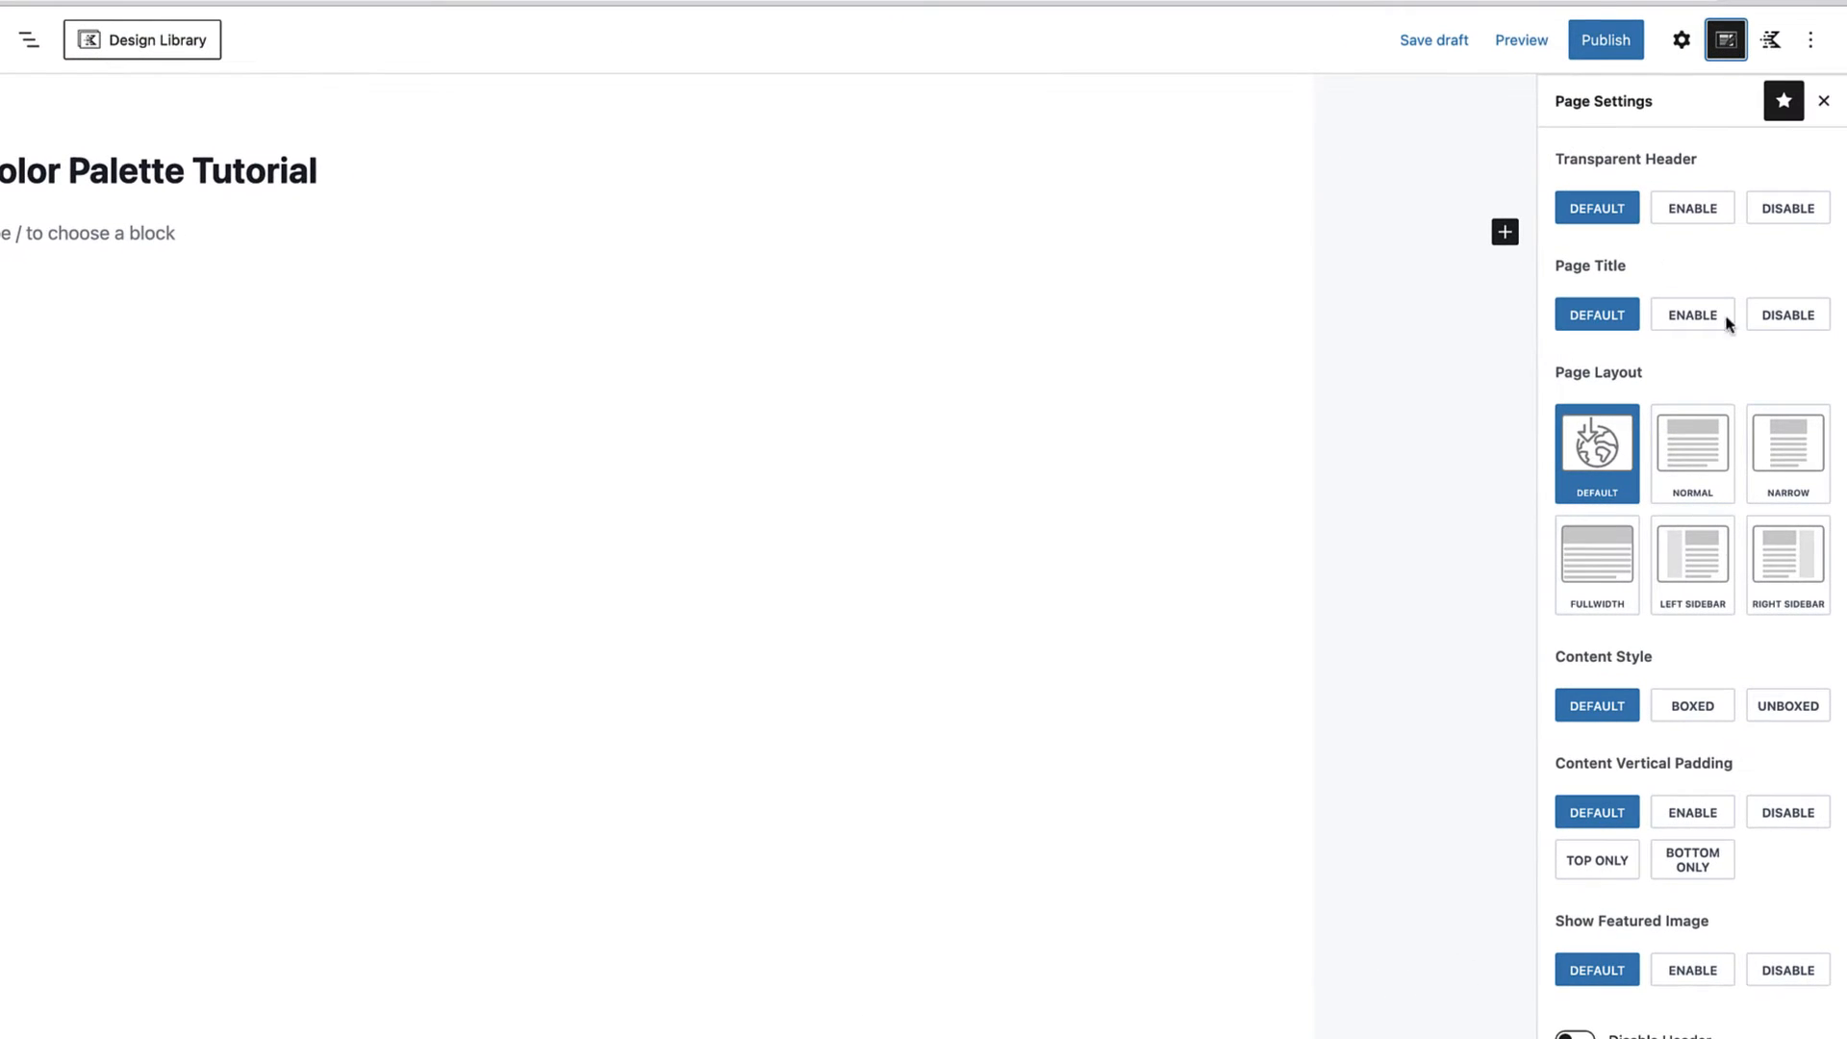
click(1775, 322)
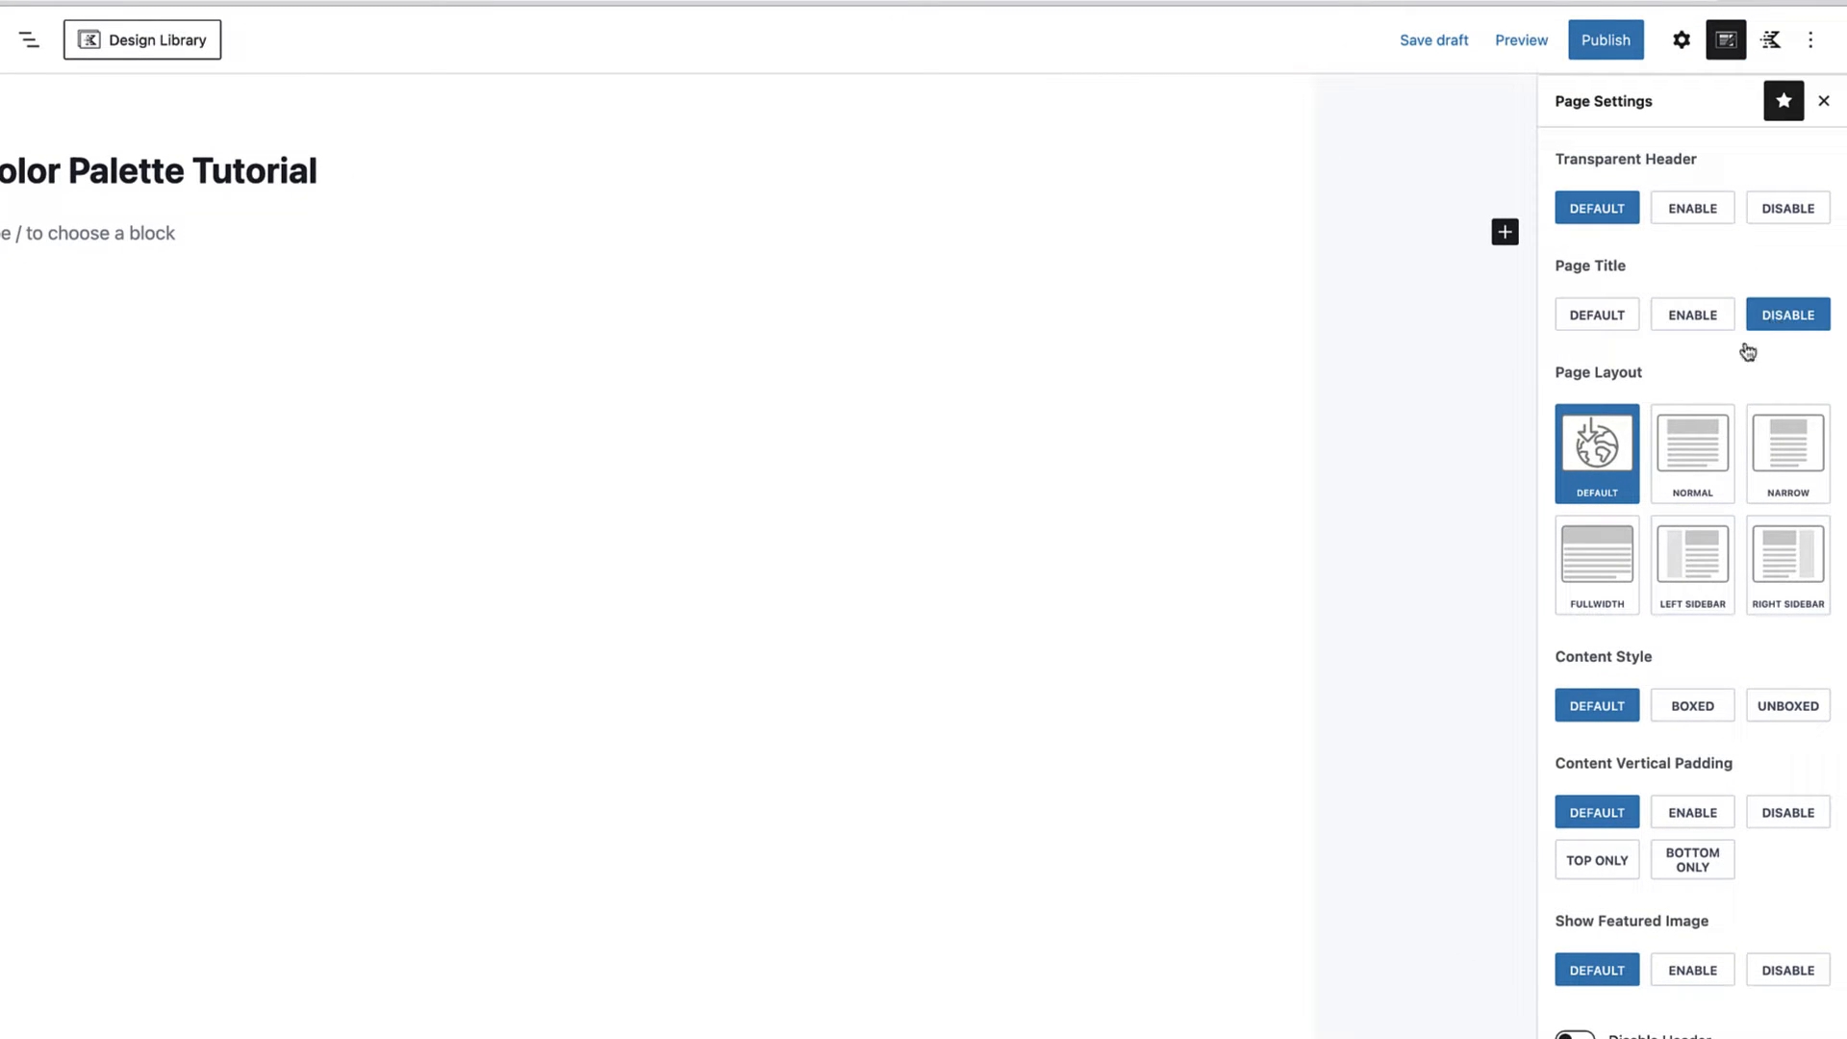
click(1589, 604)
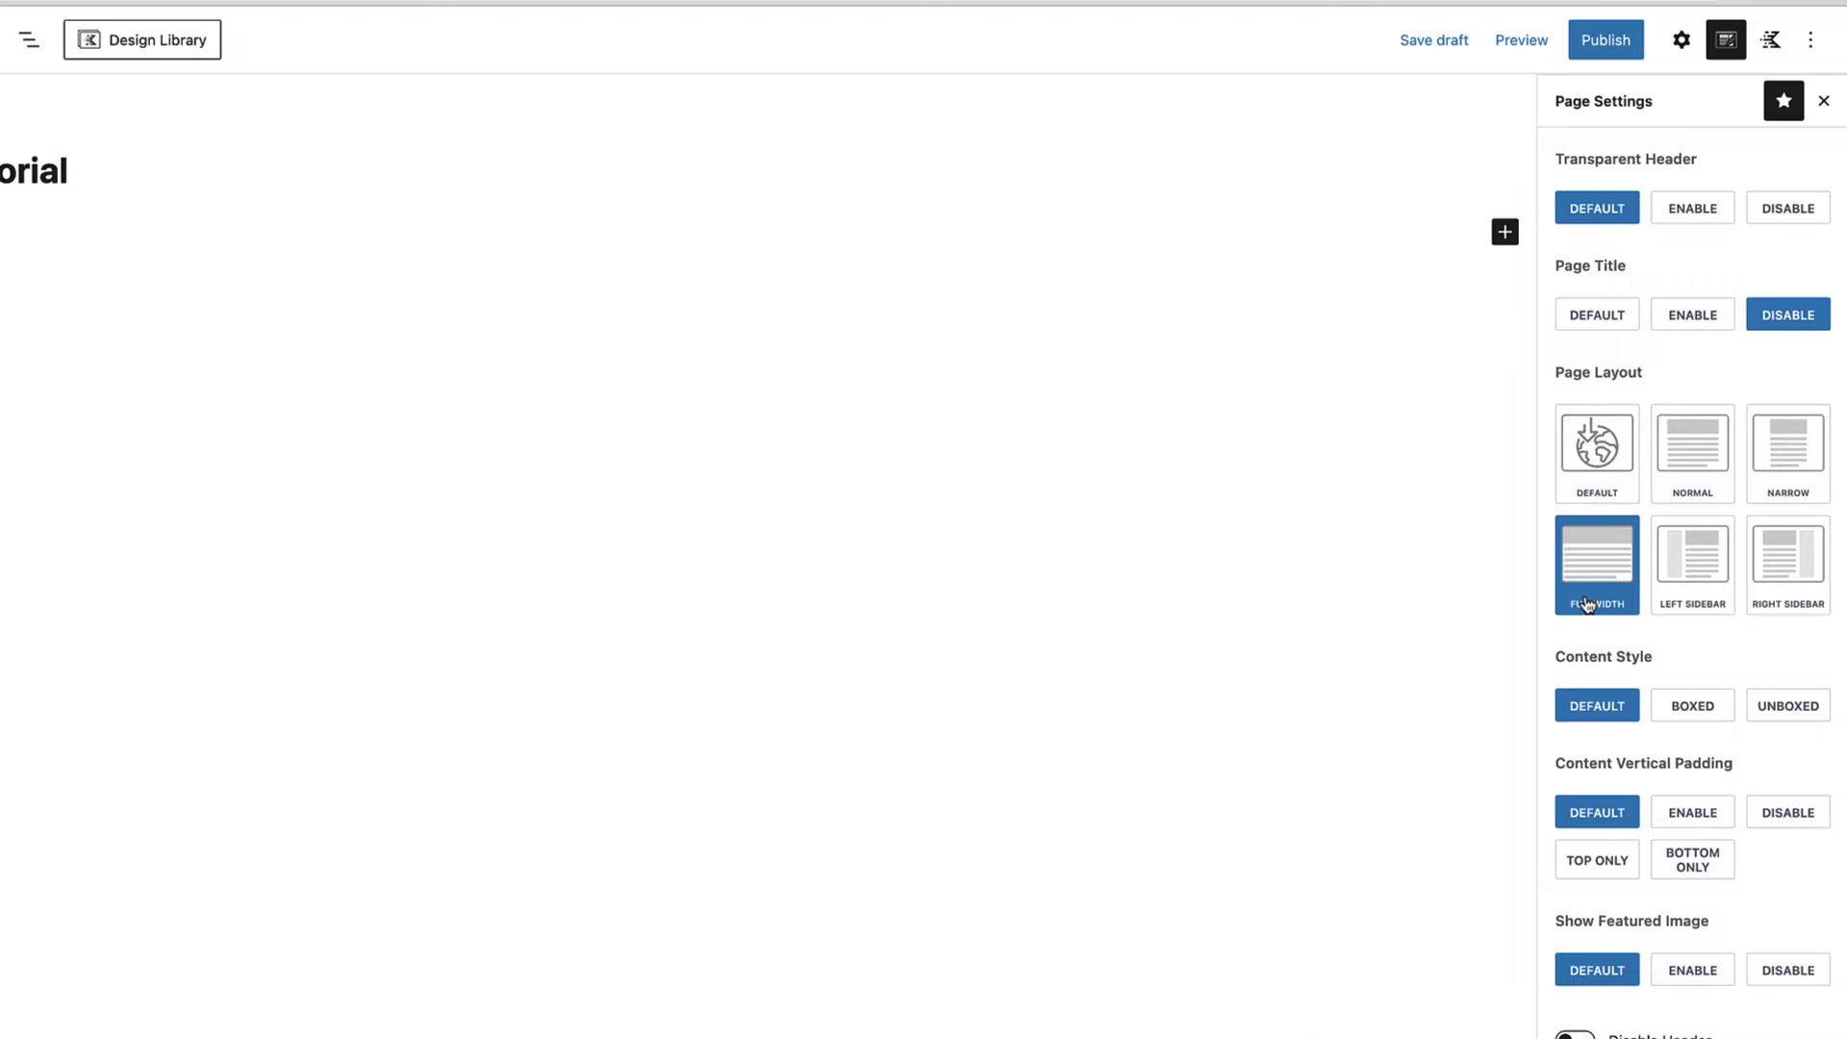
click(1796, 714)
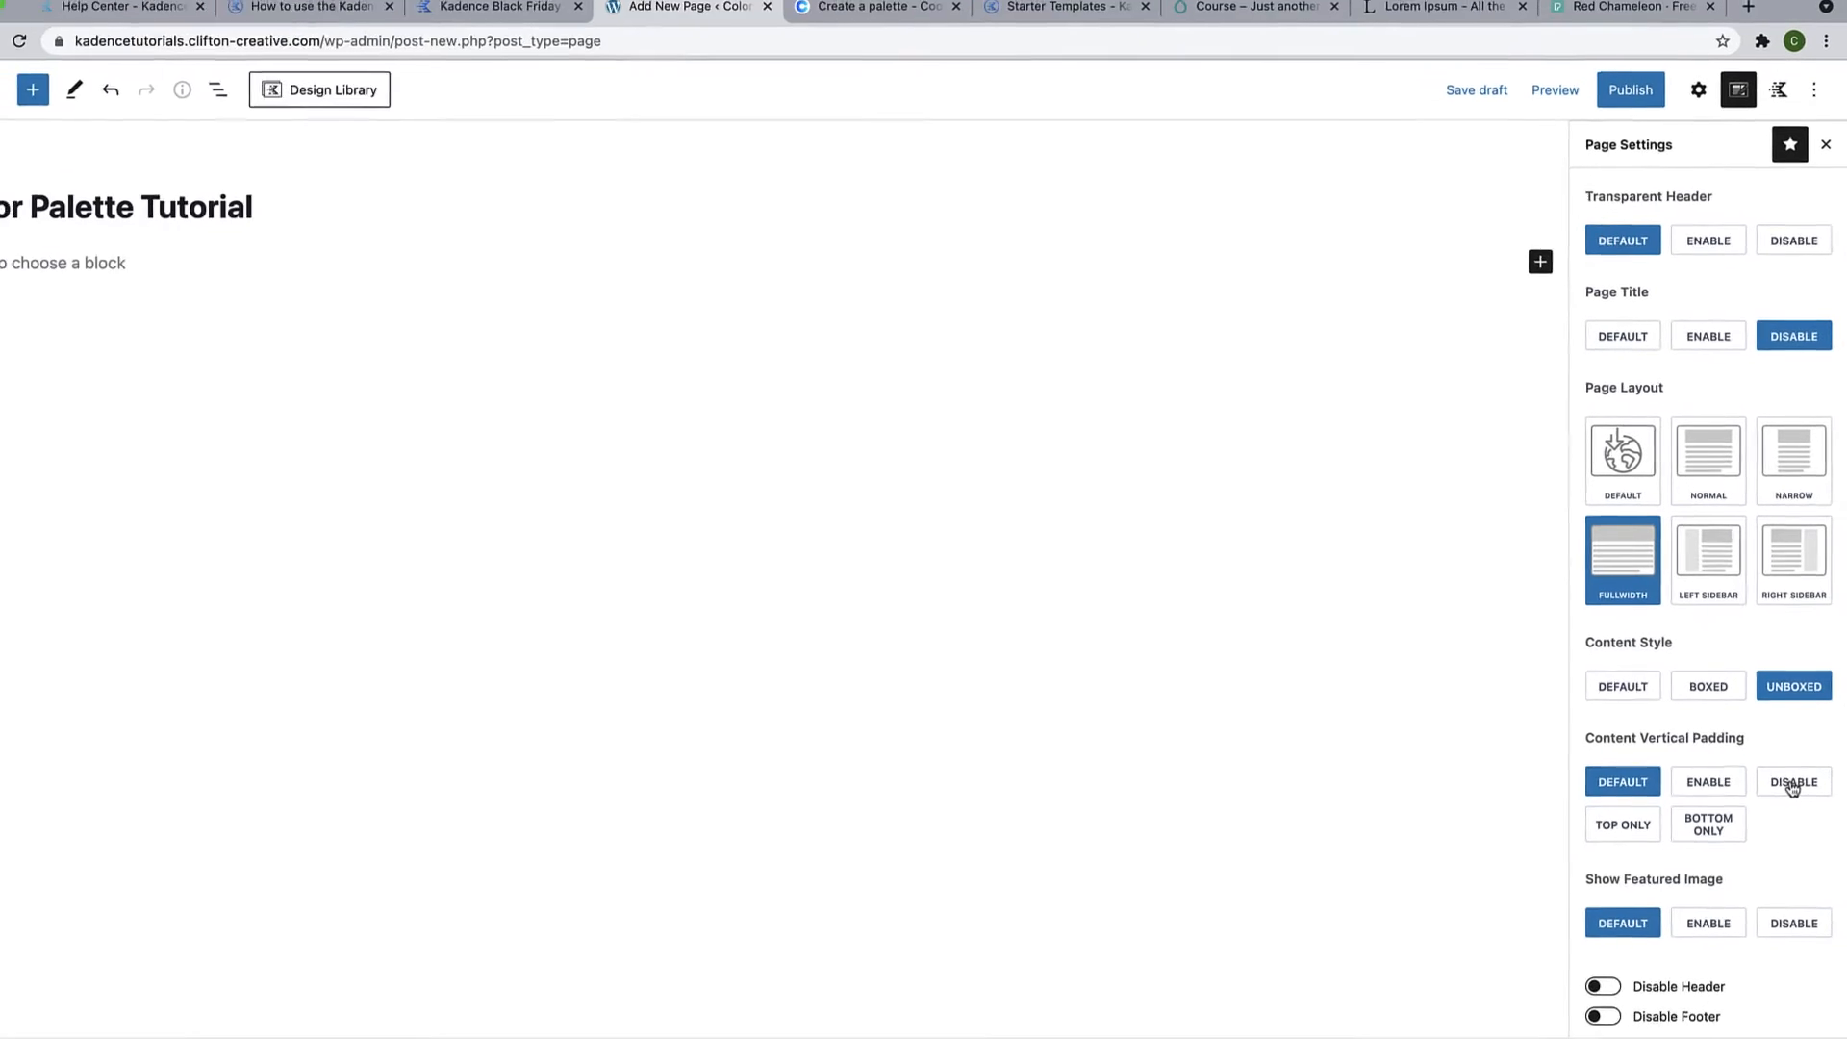
click(1792, 785)
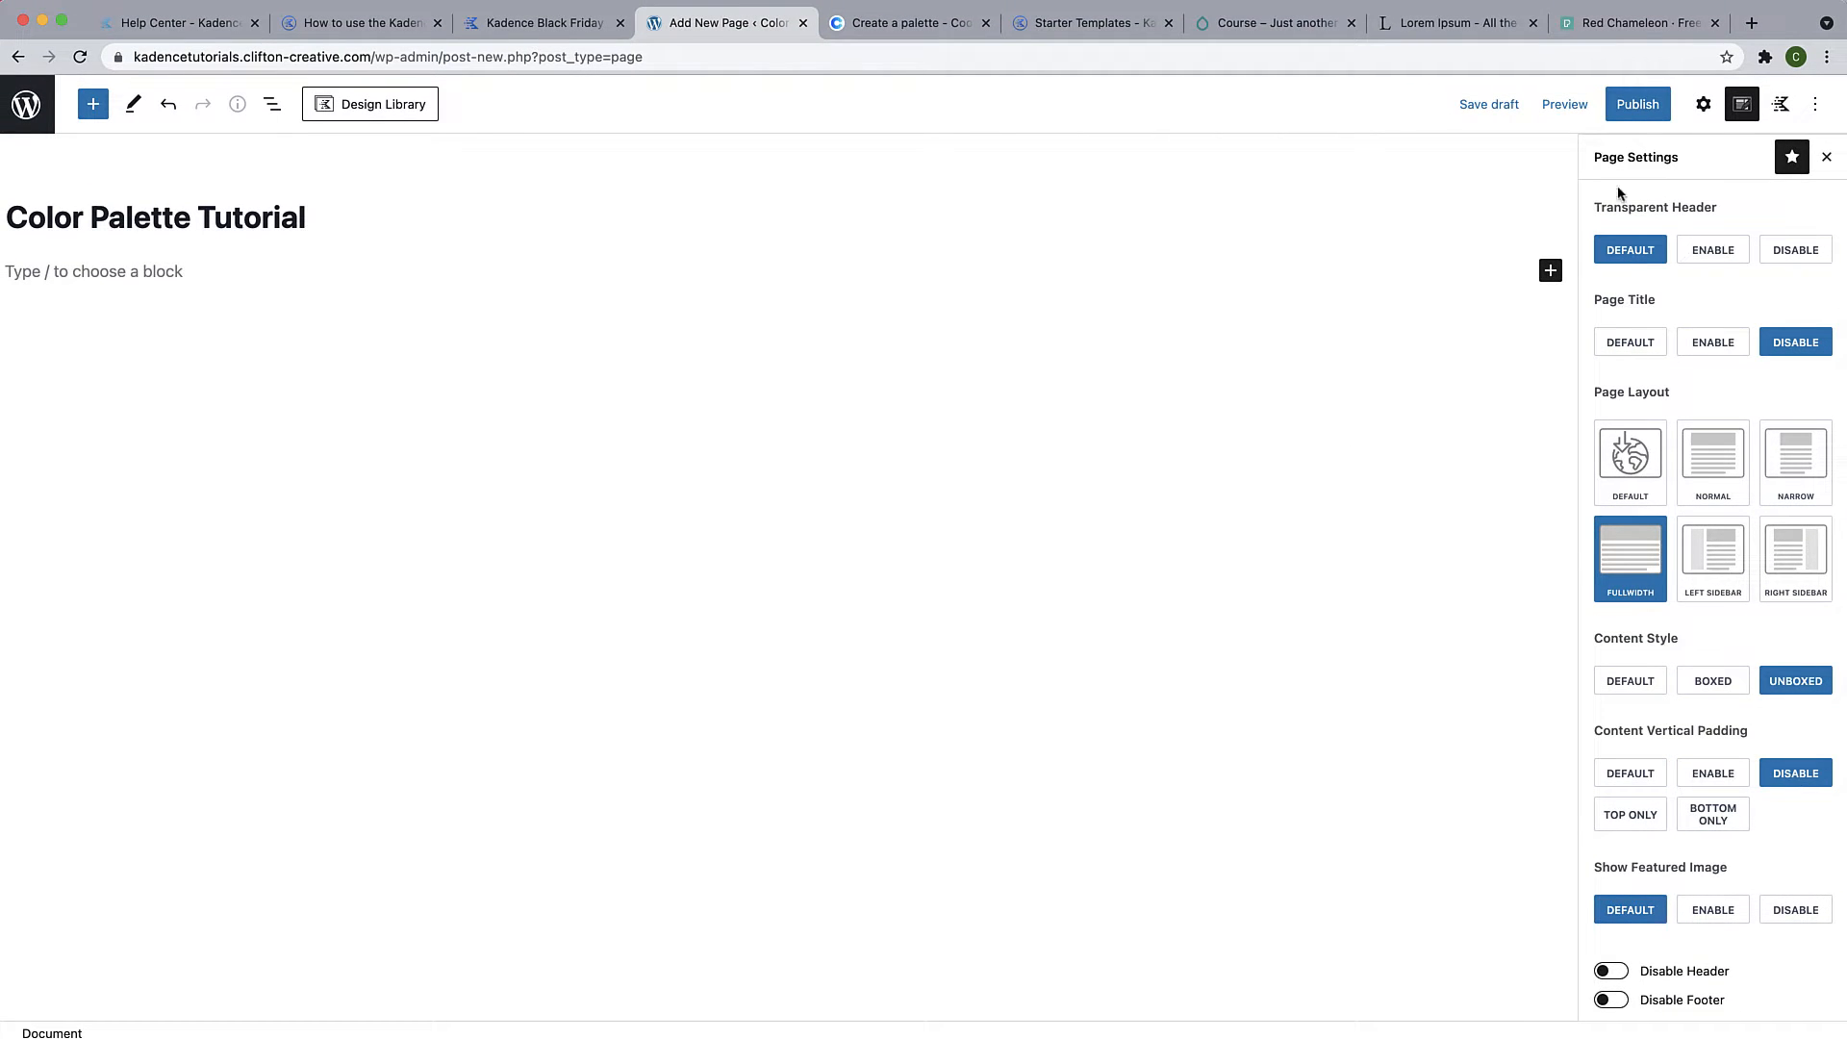
click(1646, 107)
click(1649, 108)
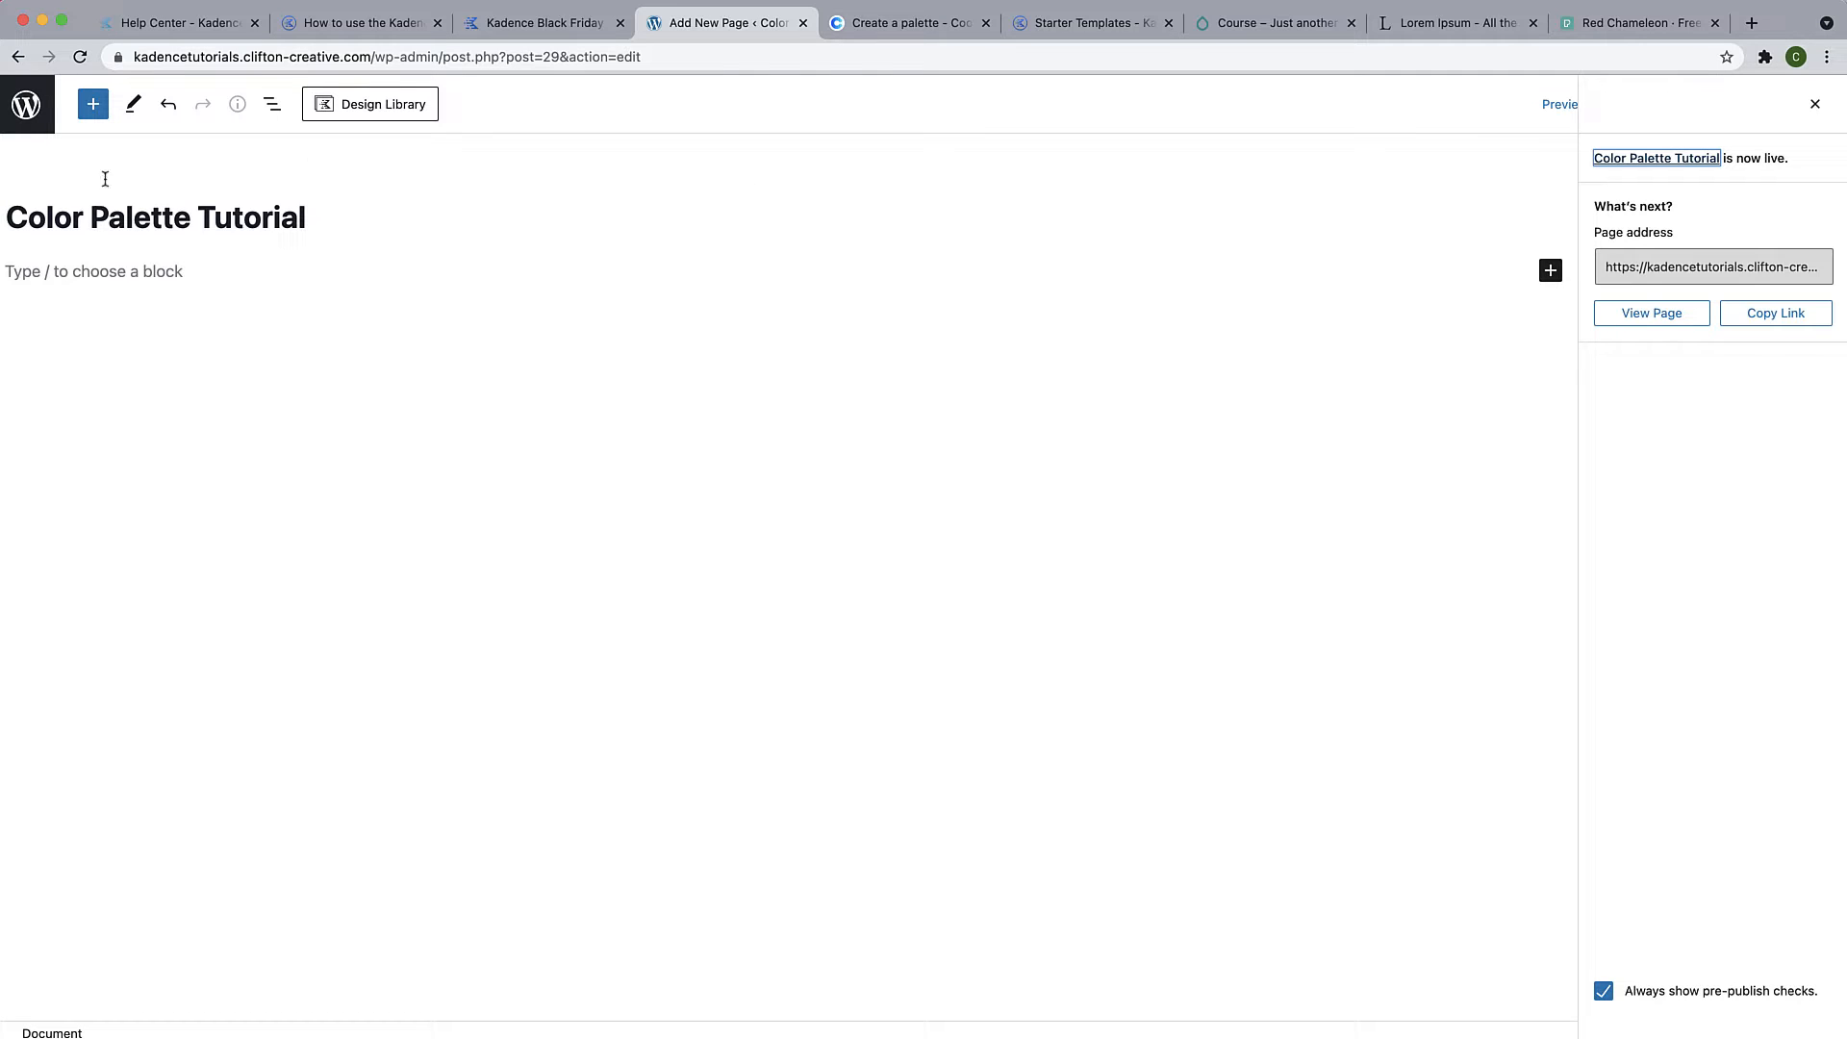
Leave the page editor, visit the site, and open the general color settings in the theme customizer
click(26, 104)
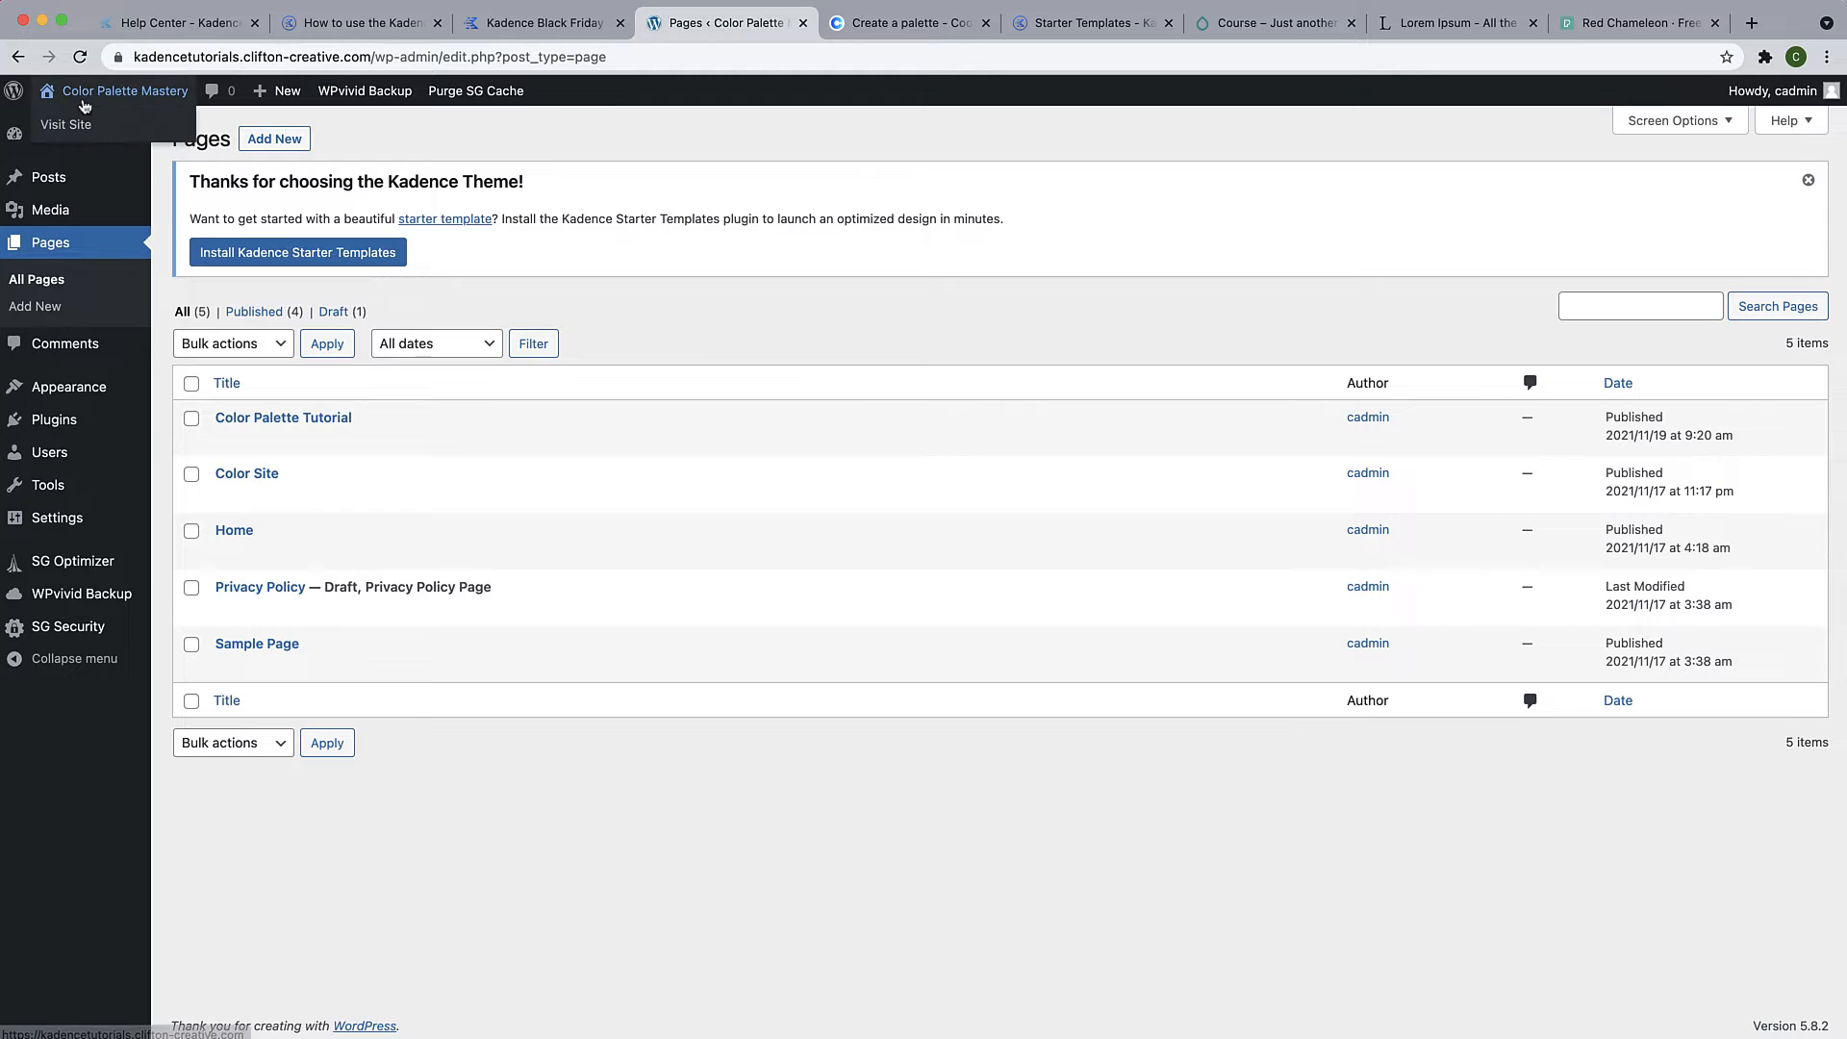
click(81, 127)
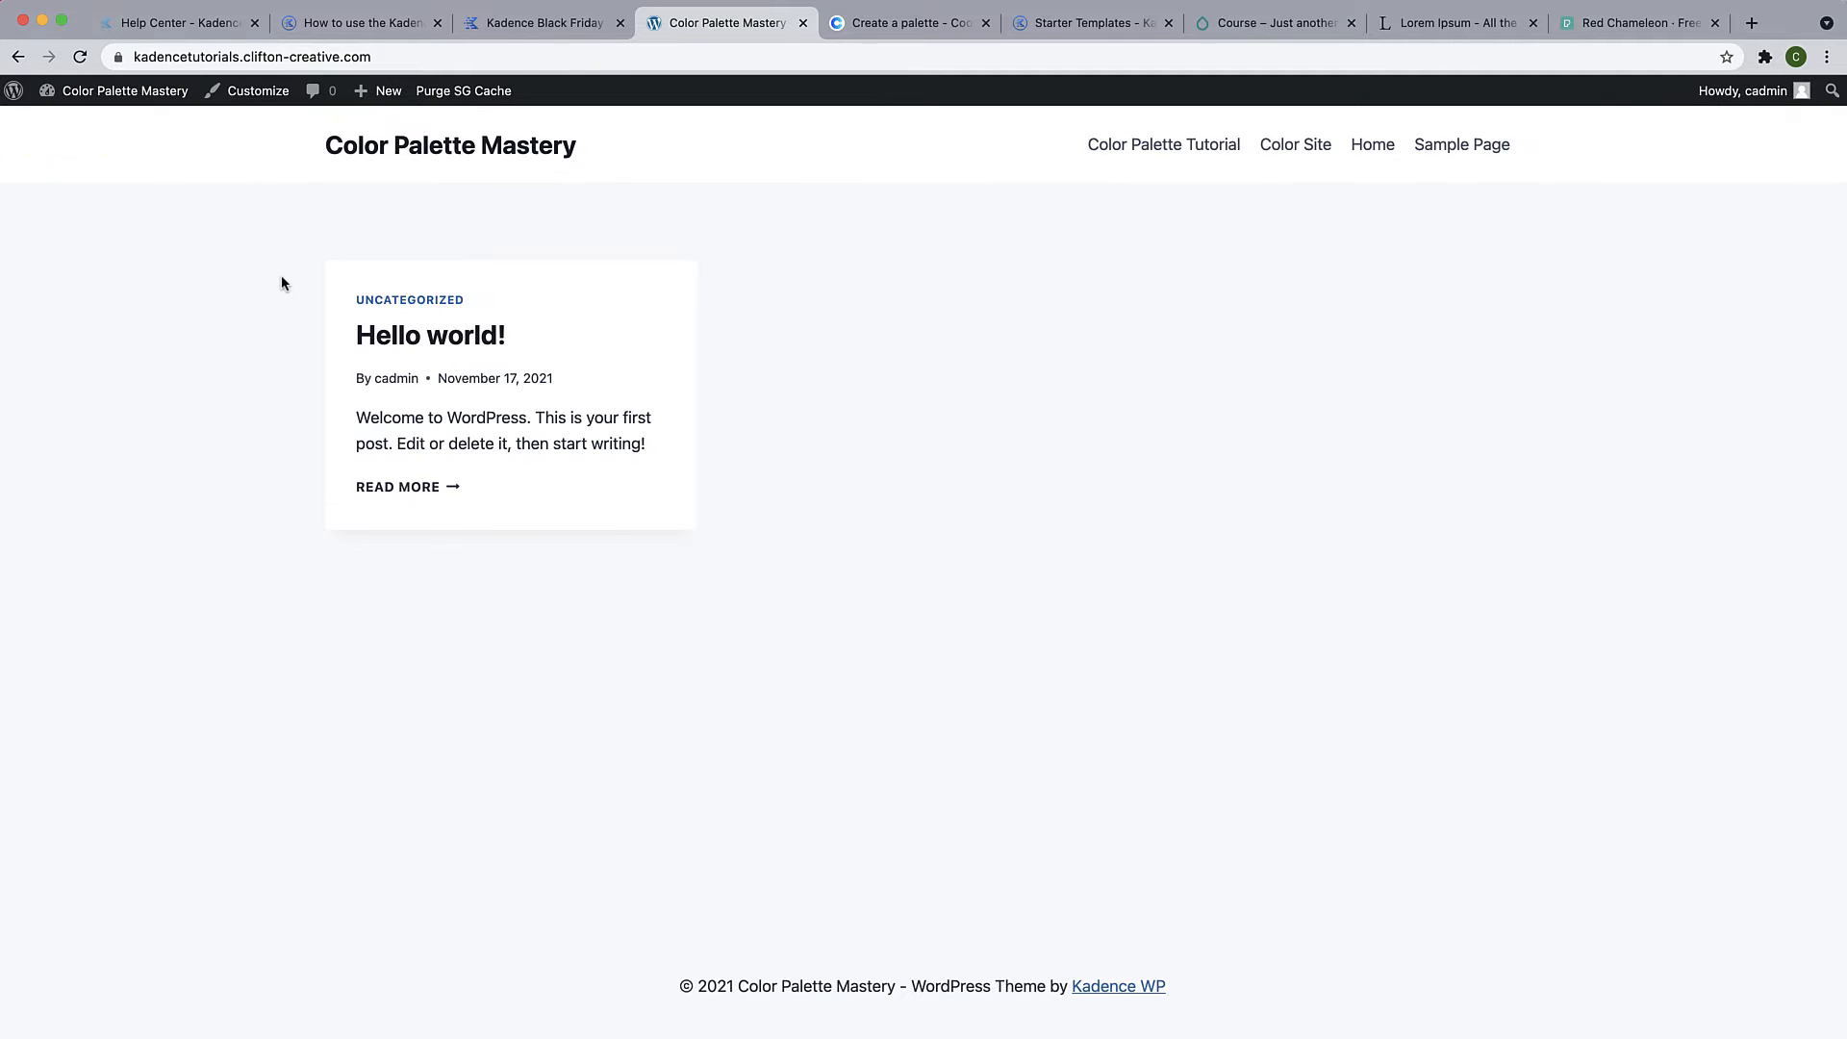
click(260, 99)
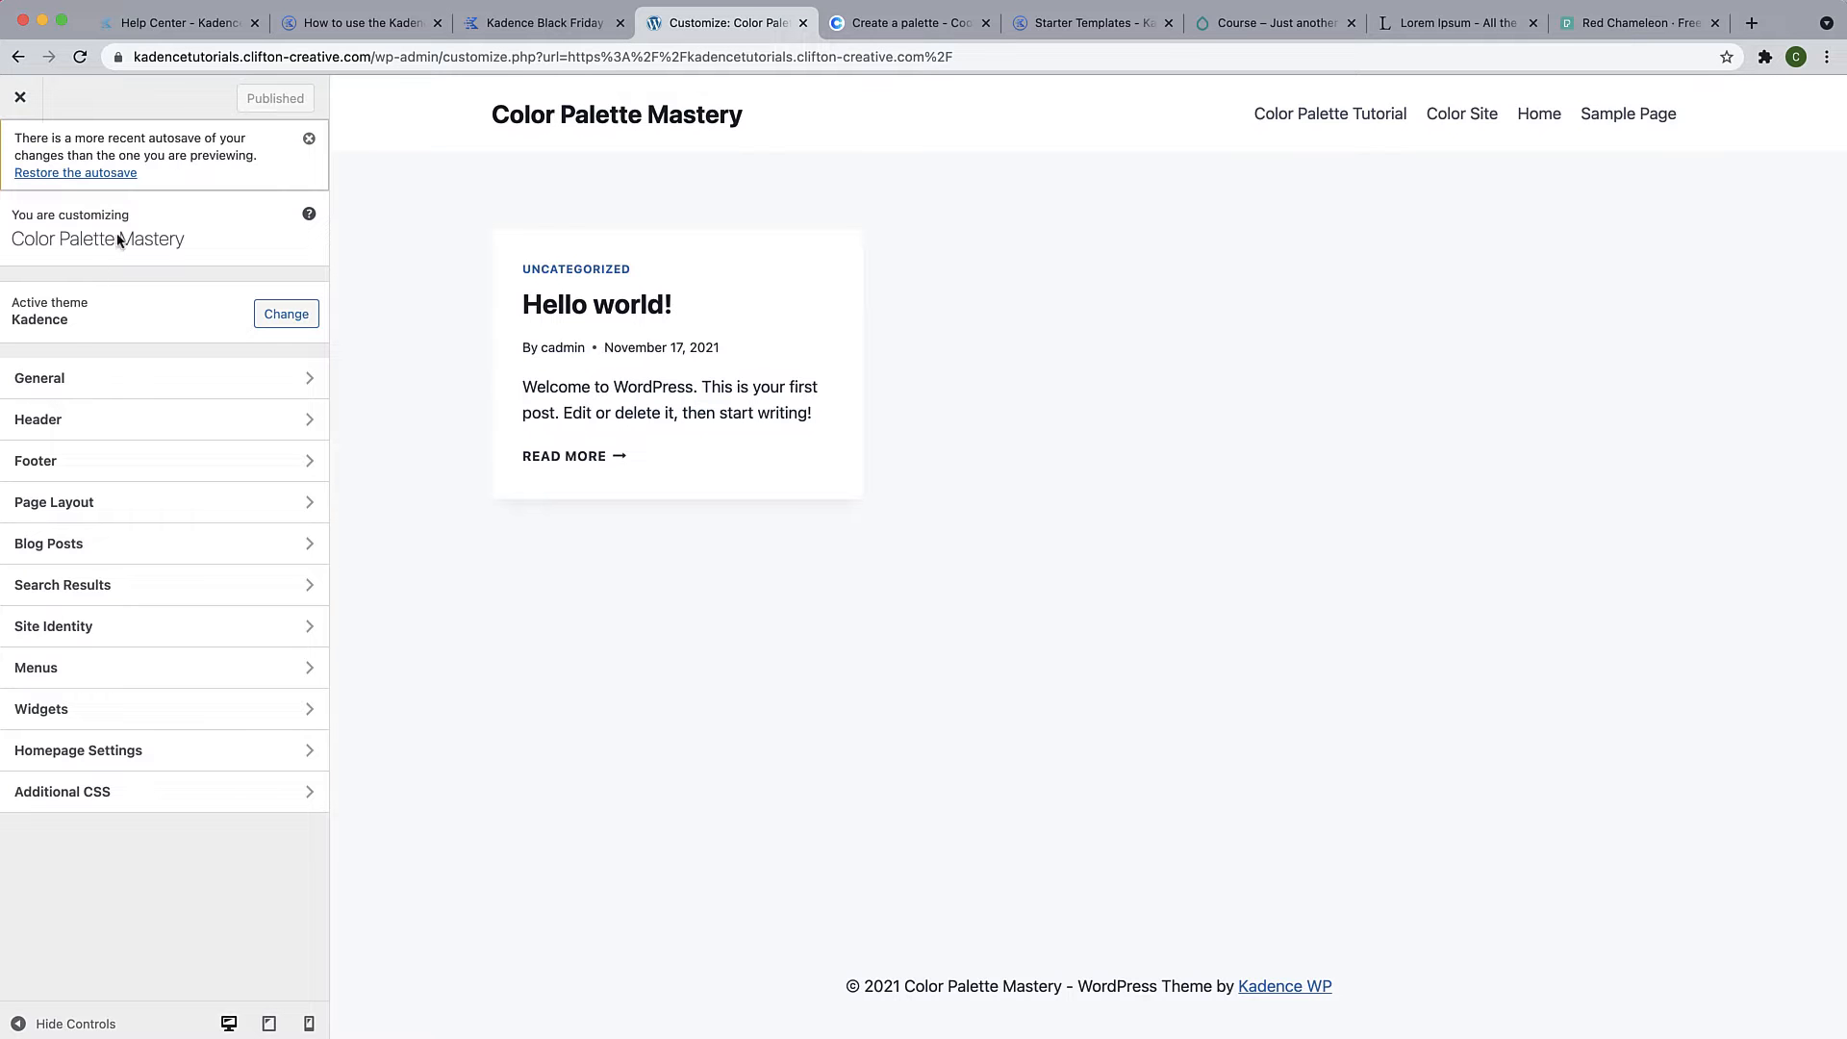
click(54, 378)
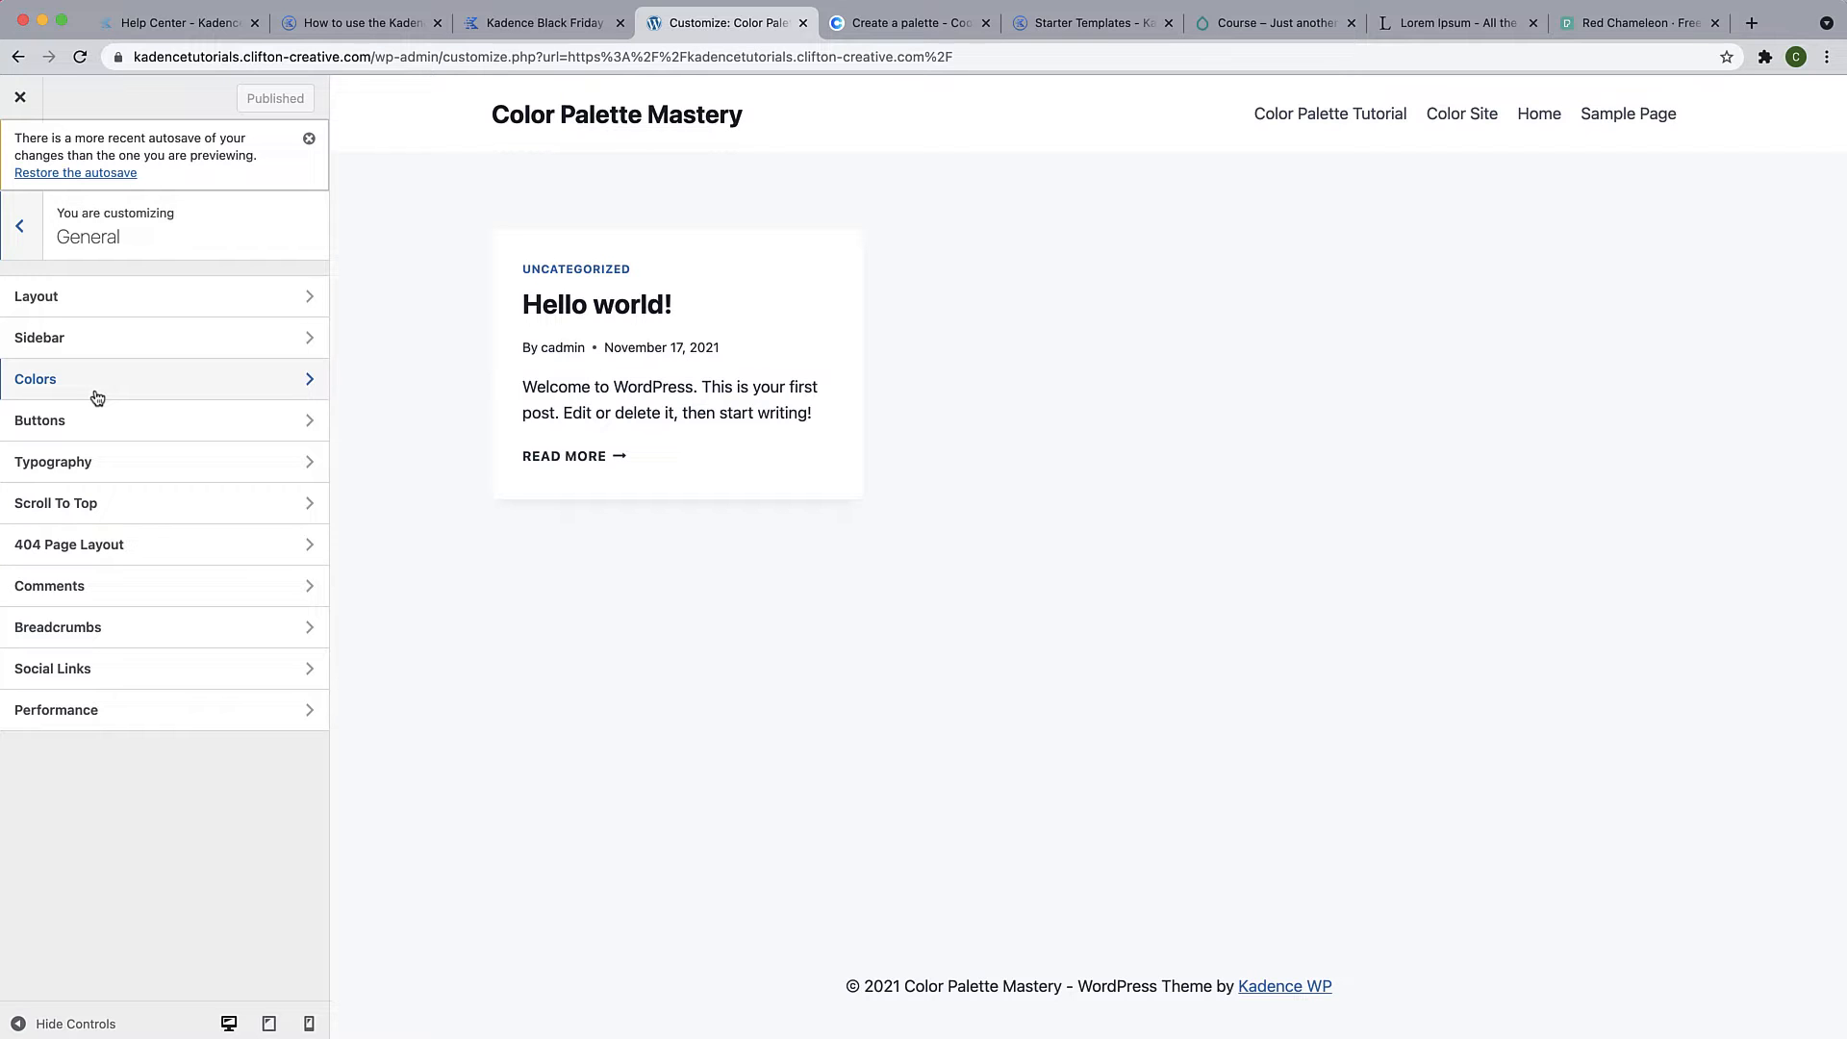
click(96, 395)
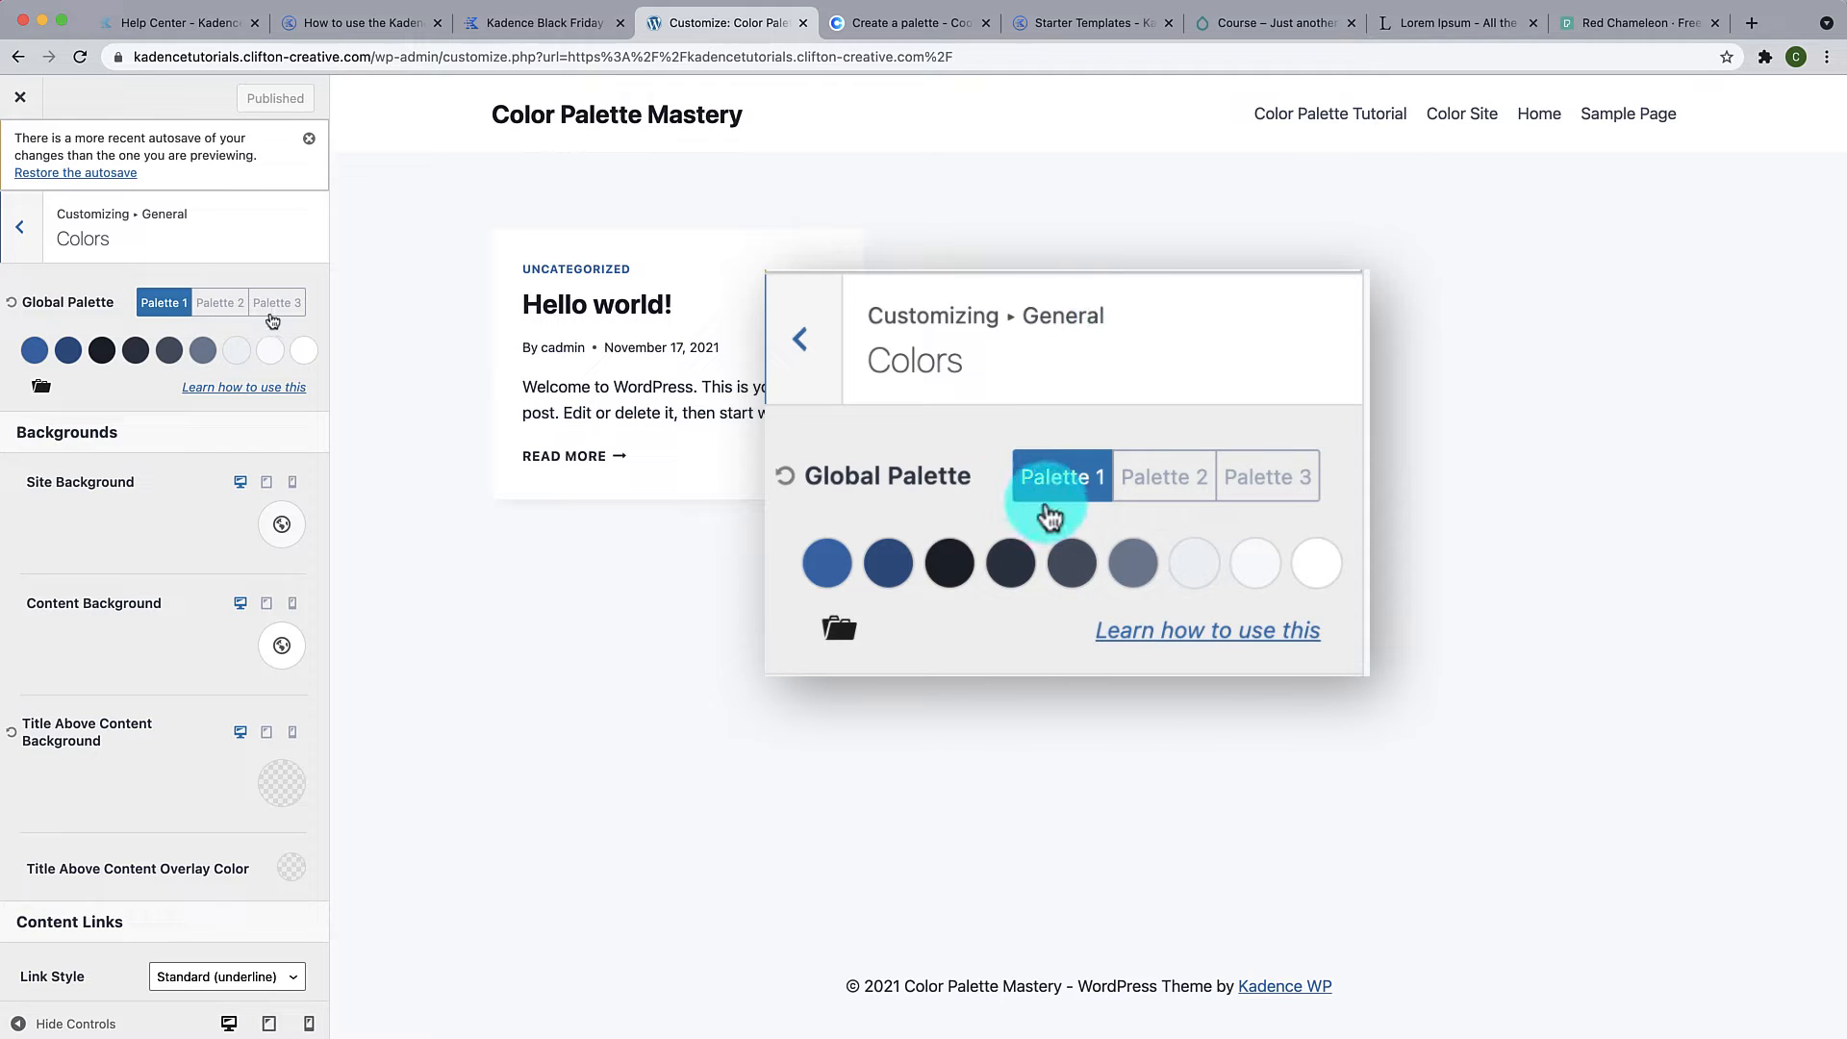
Compare Palette 2 and Palette 3 of the global palette and switch back to Palette 1
click(237, 308)
click(277, 230)
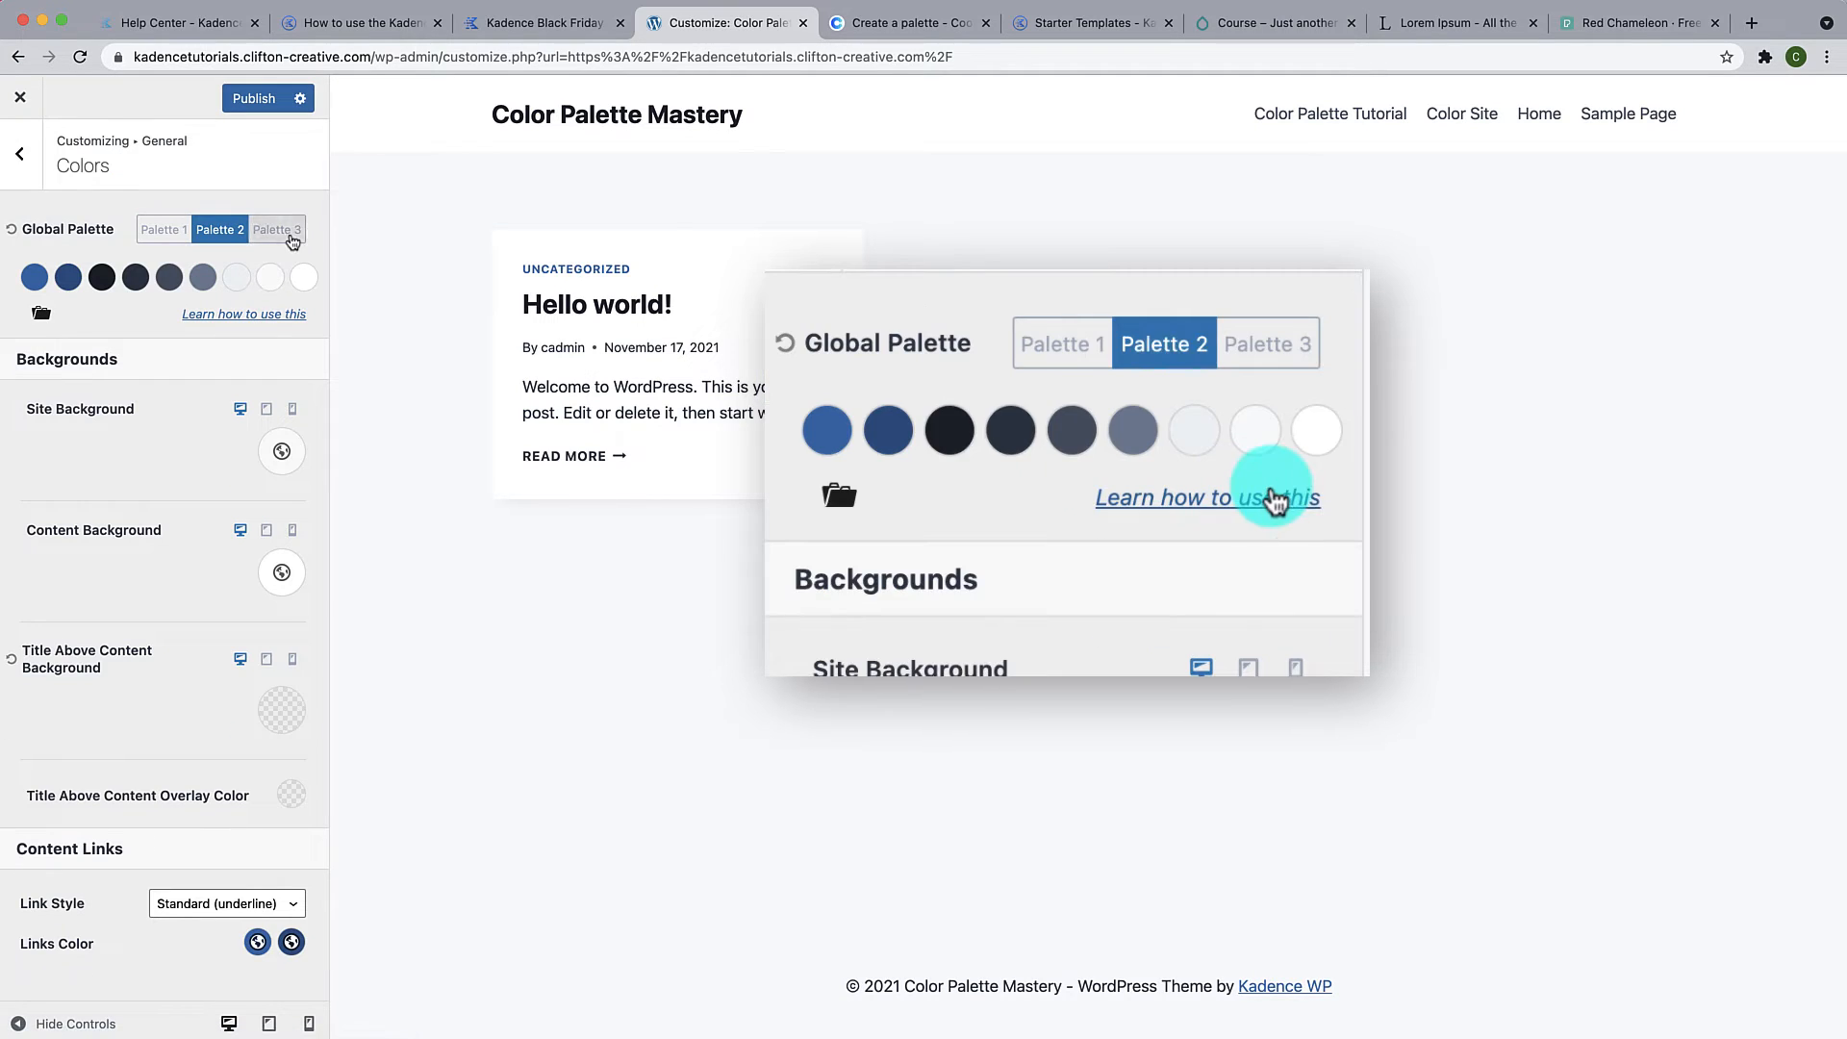
click(233, 234)
click(164, 230)
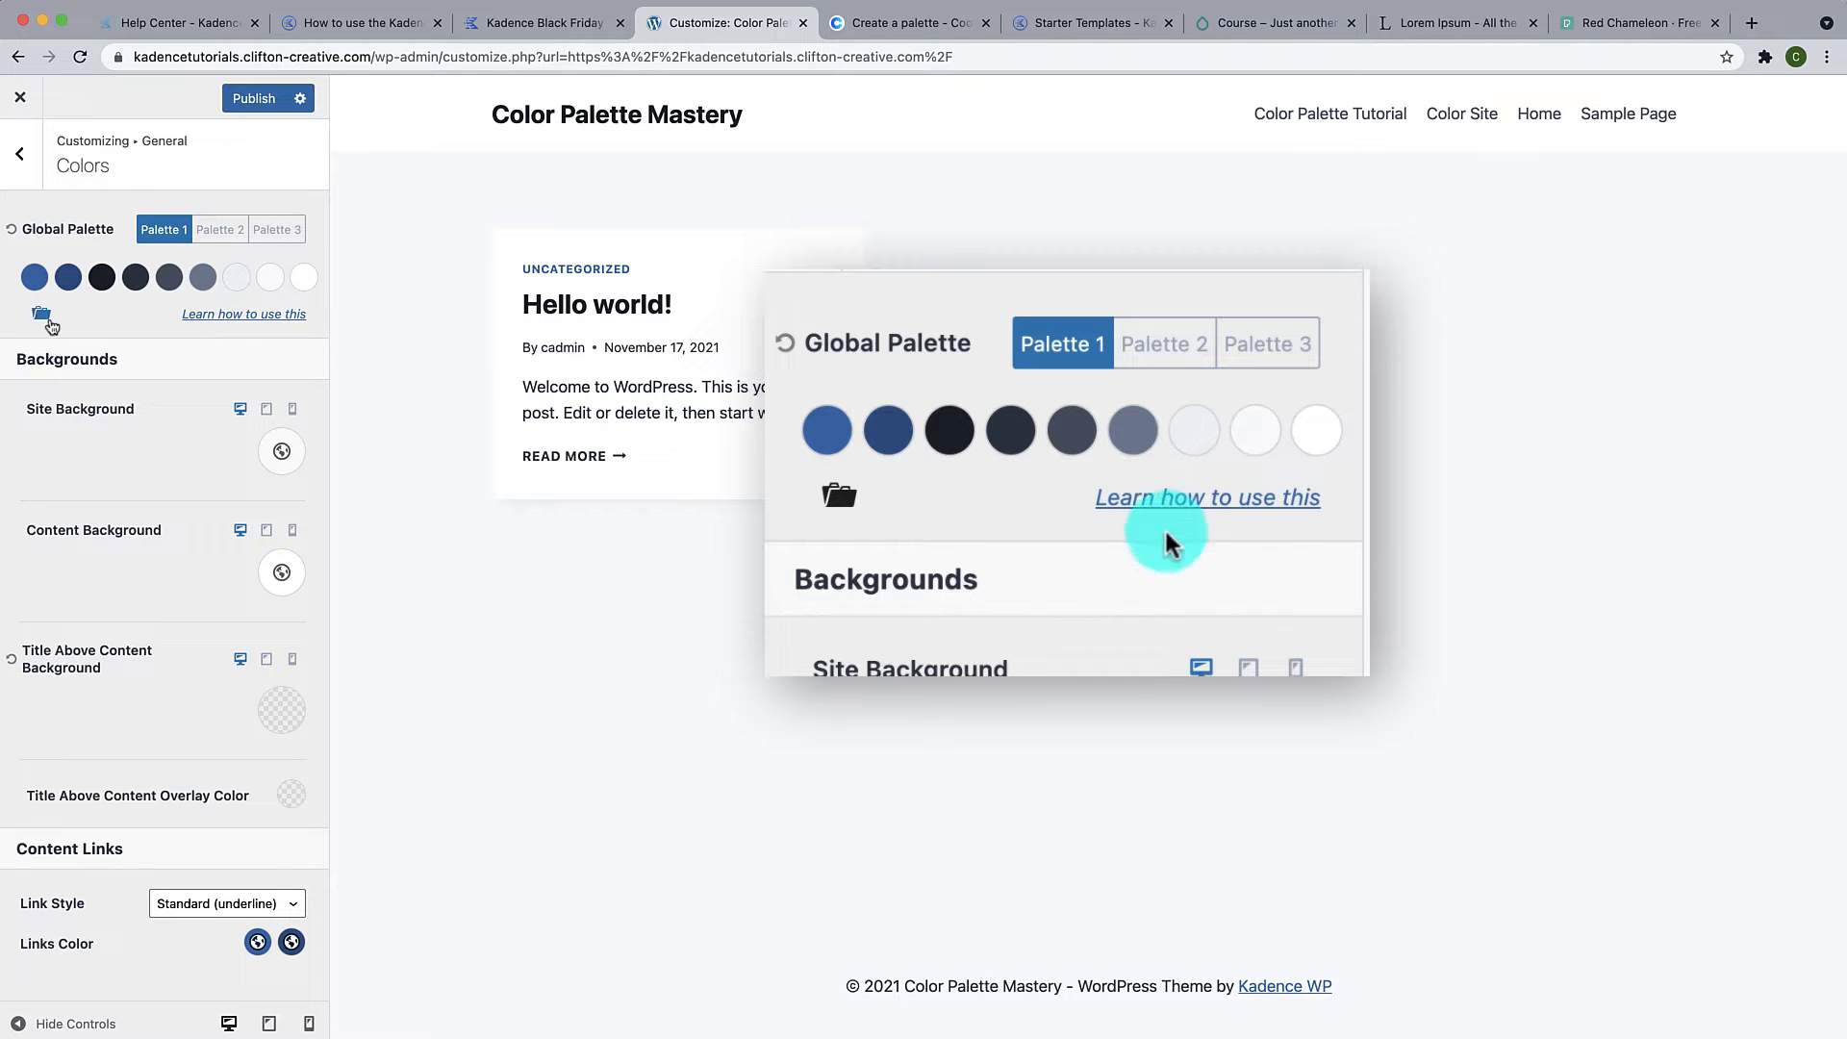
Try the light red-and-blue, green, and light orange preset color sets on Palette 1
click(41, 314)
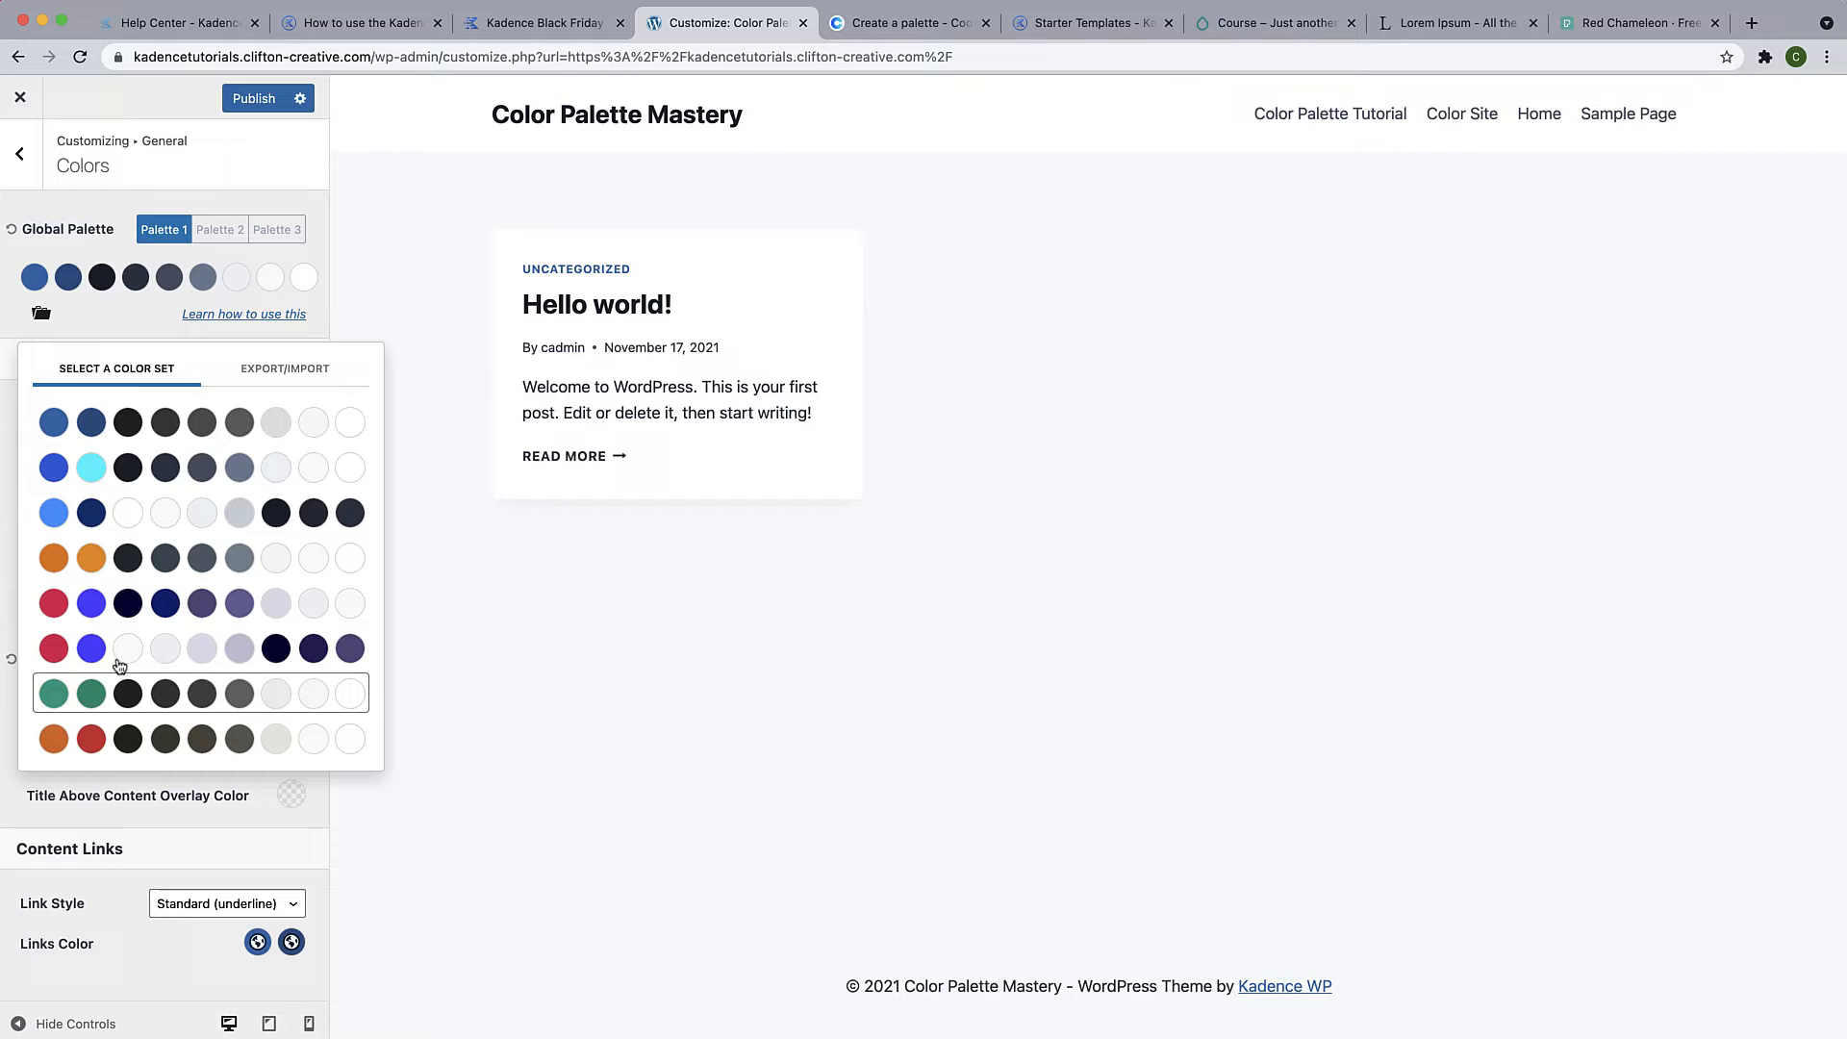
click(128, 603)
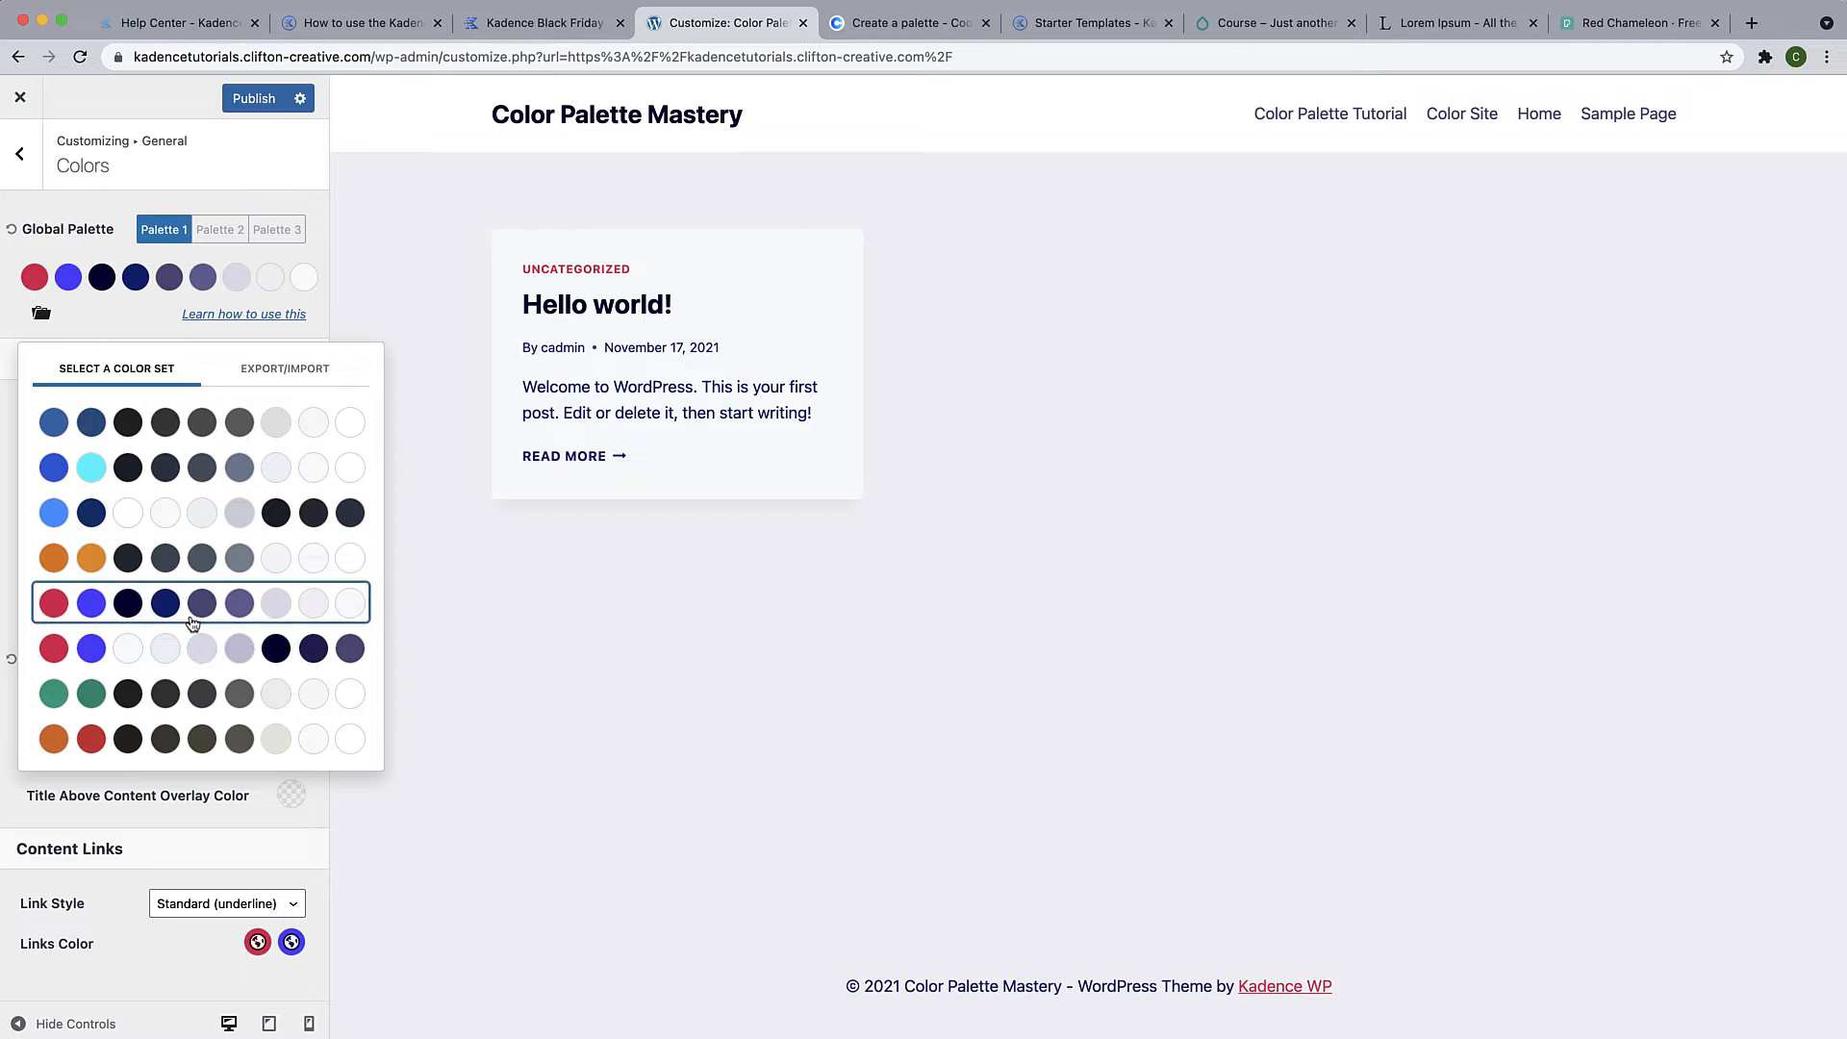
click(148, 692)
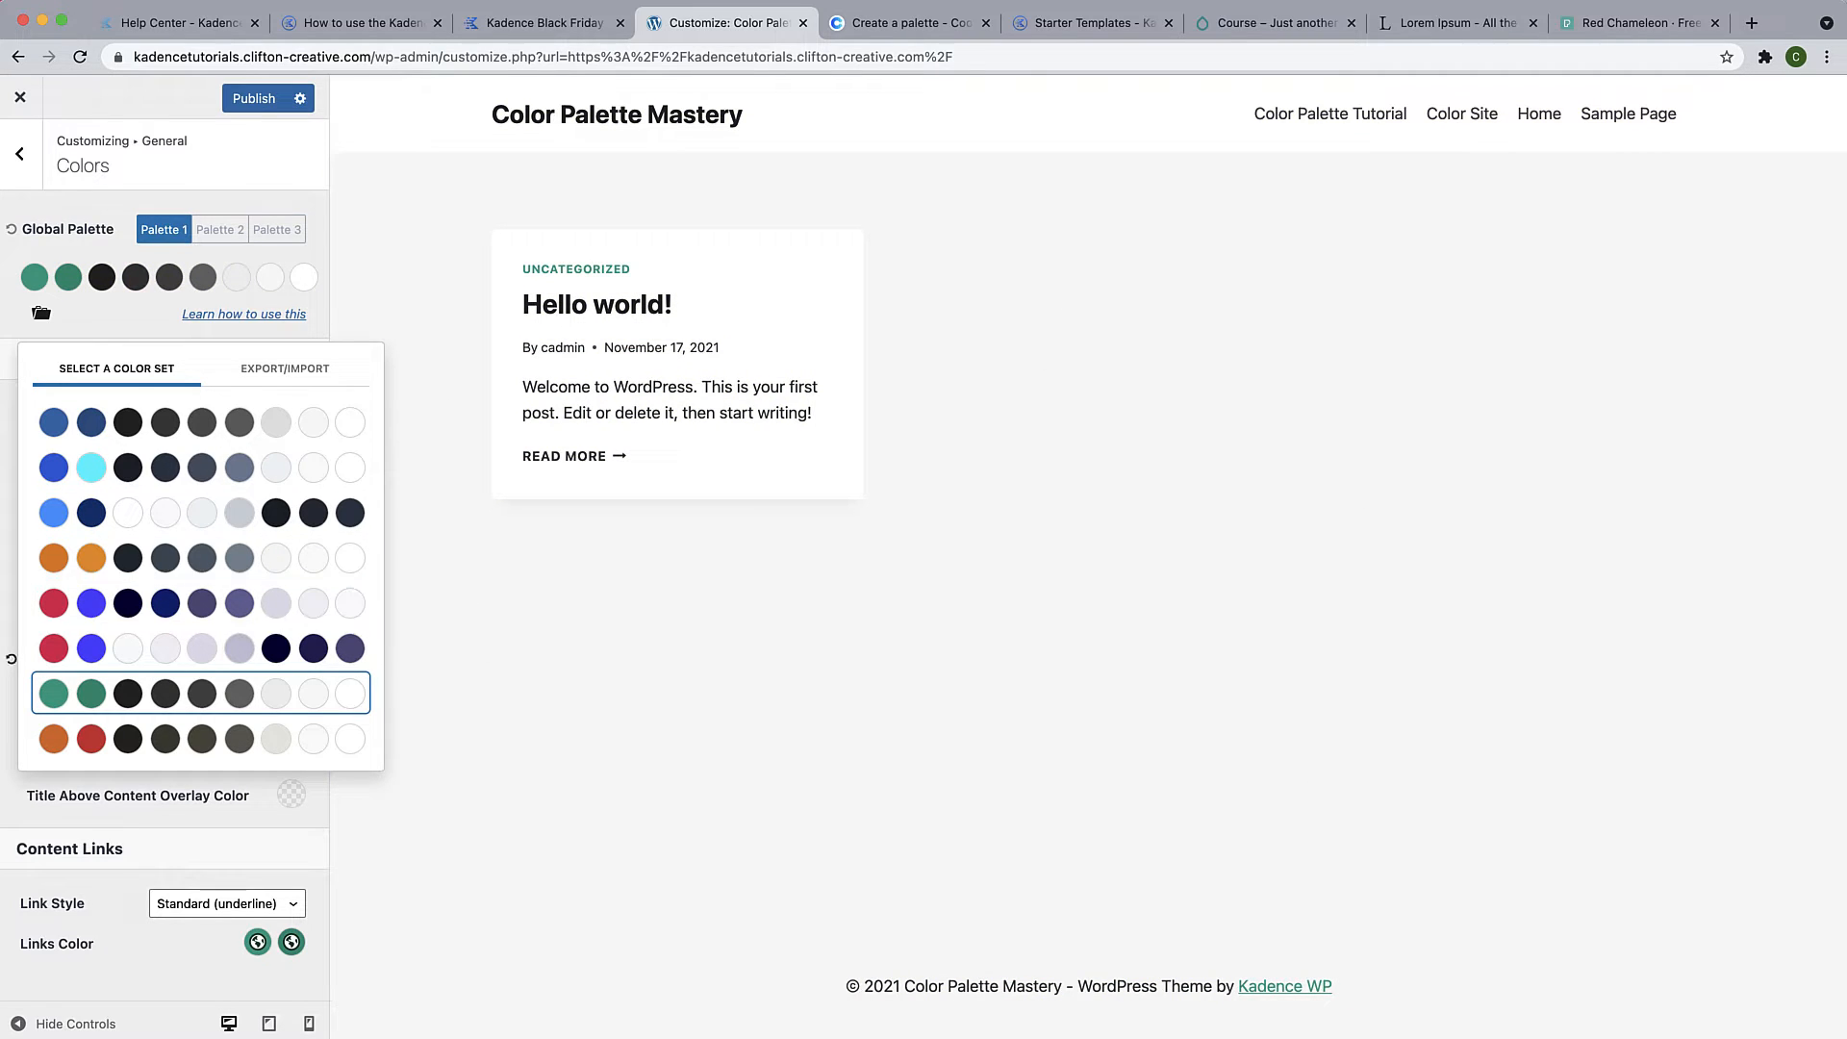
click(104, 562)
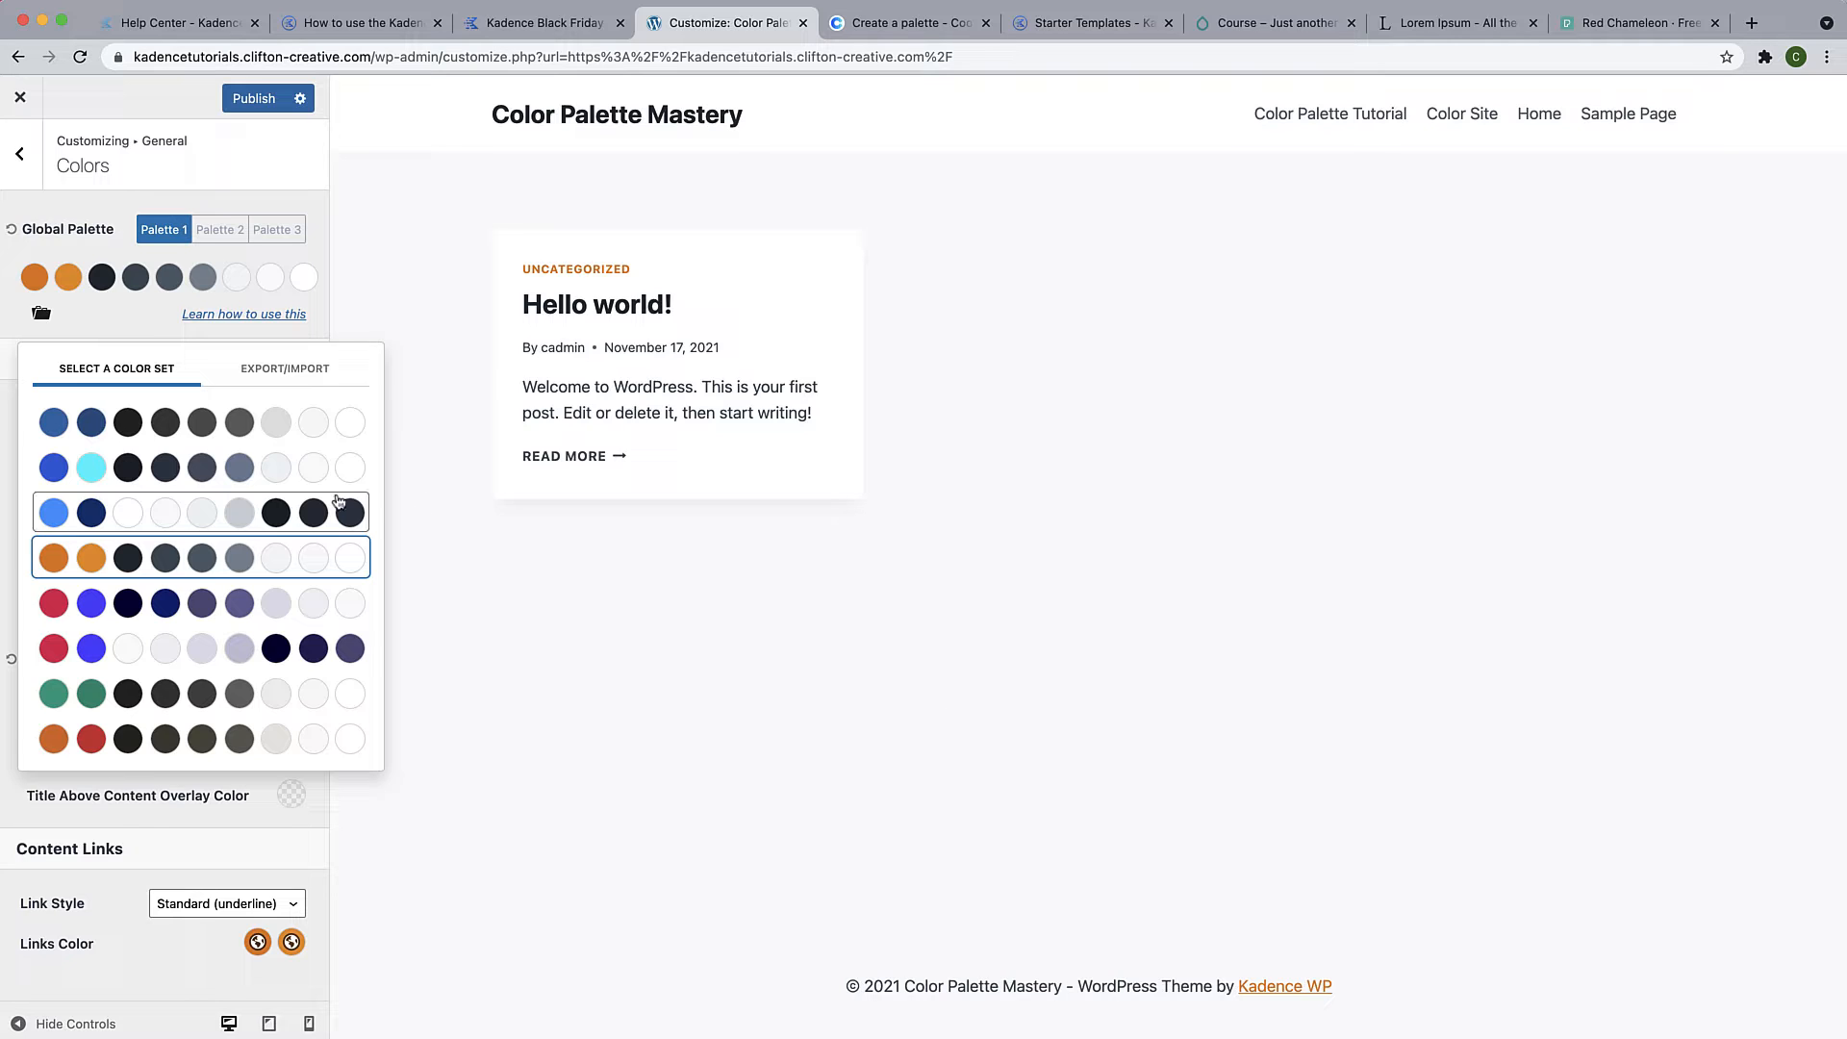
click(138, 324)
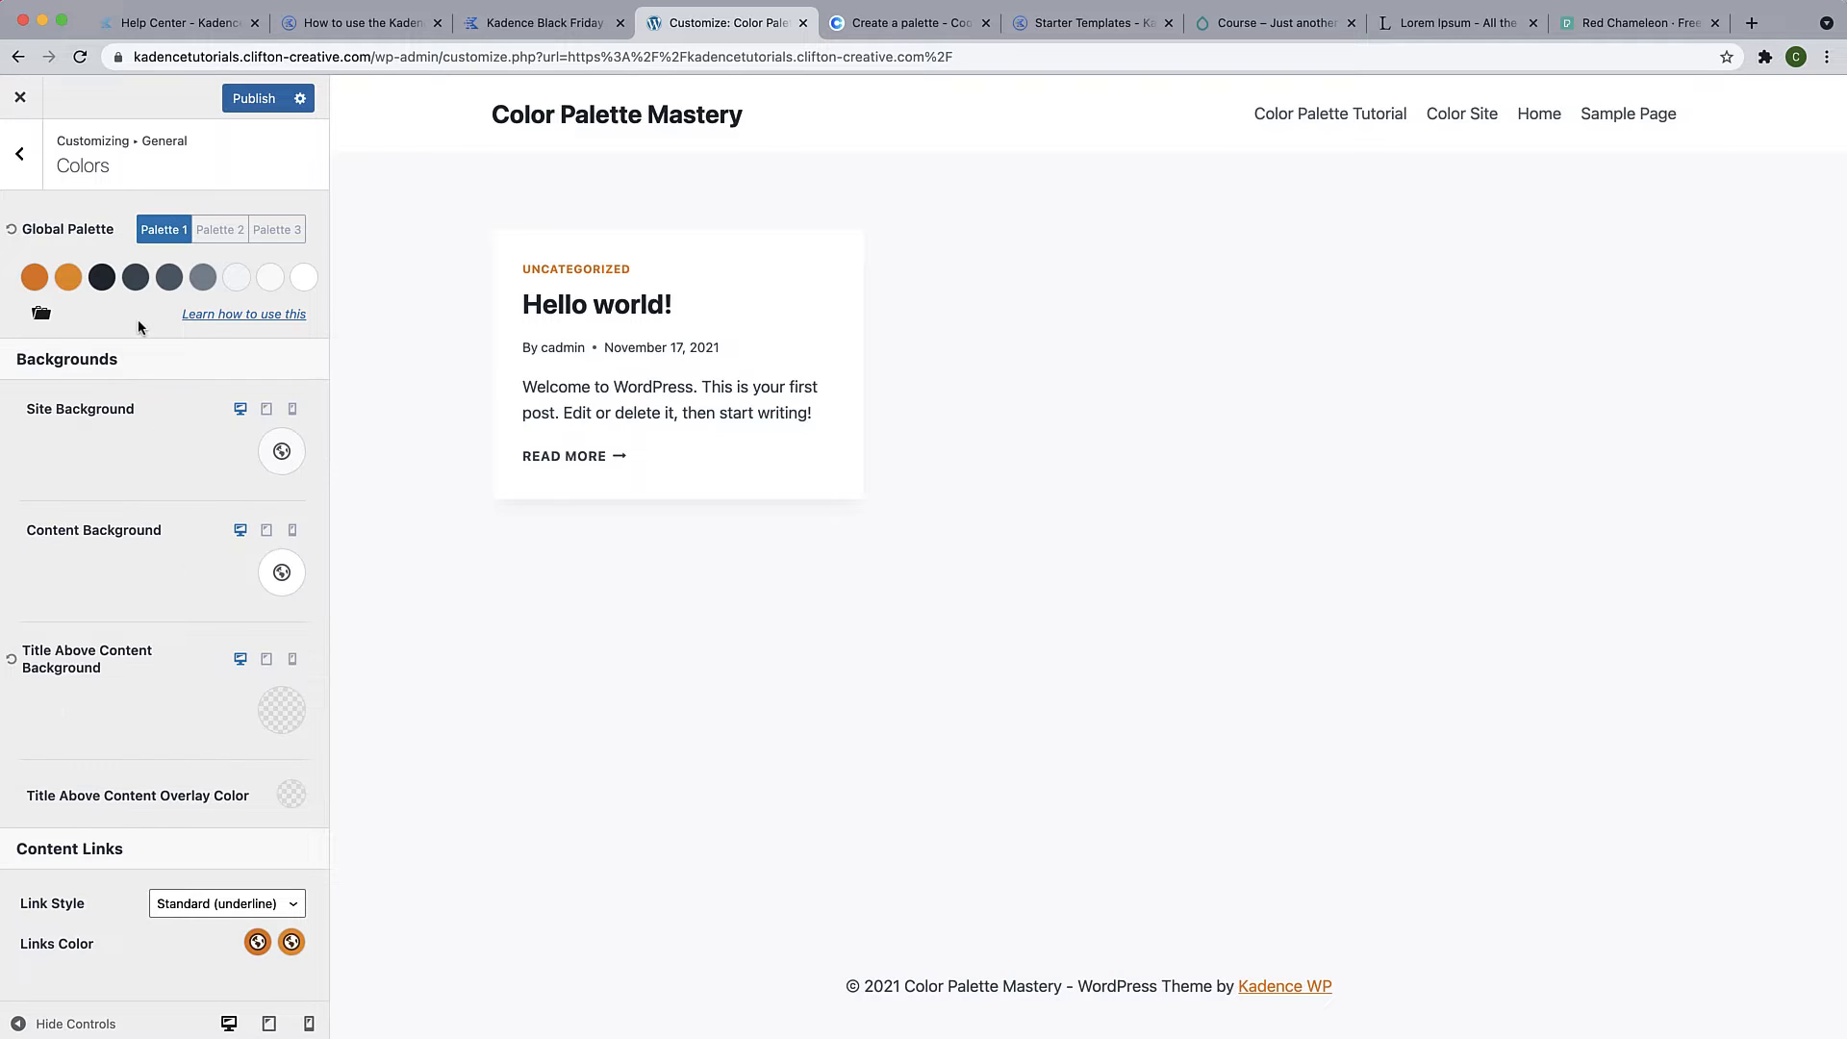
Reset the global palette to its default colors
click(11, 231)
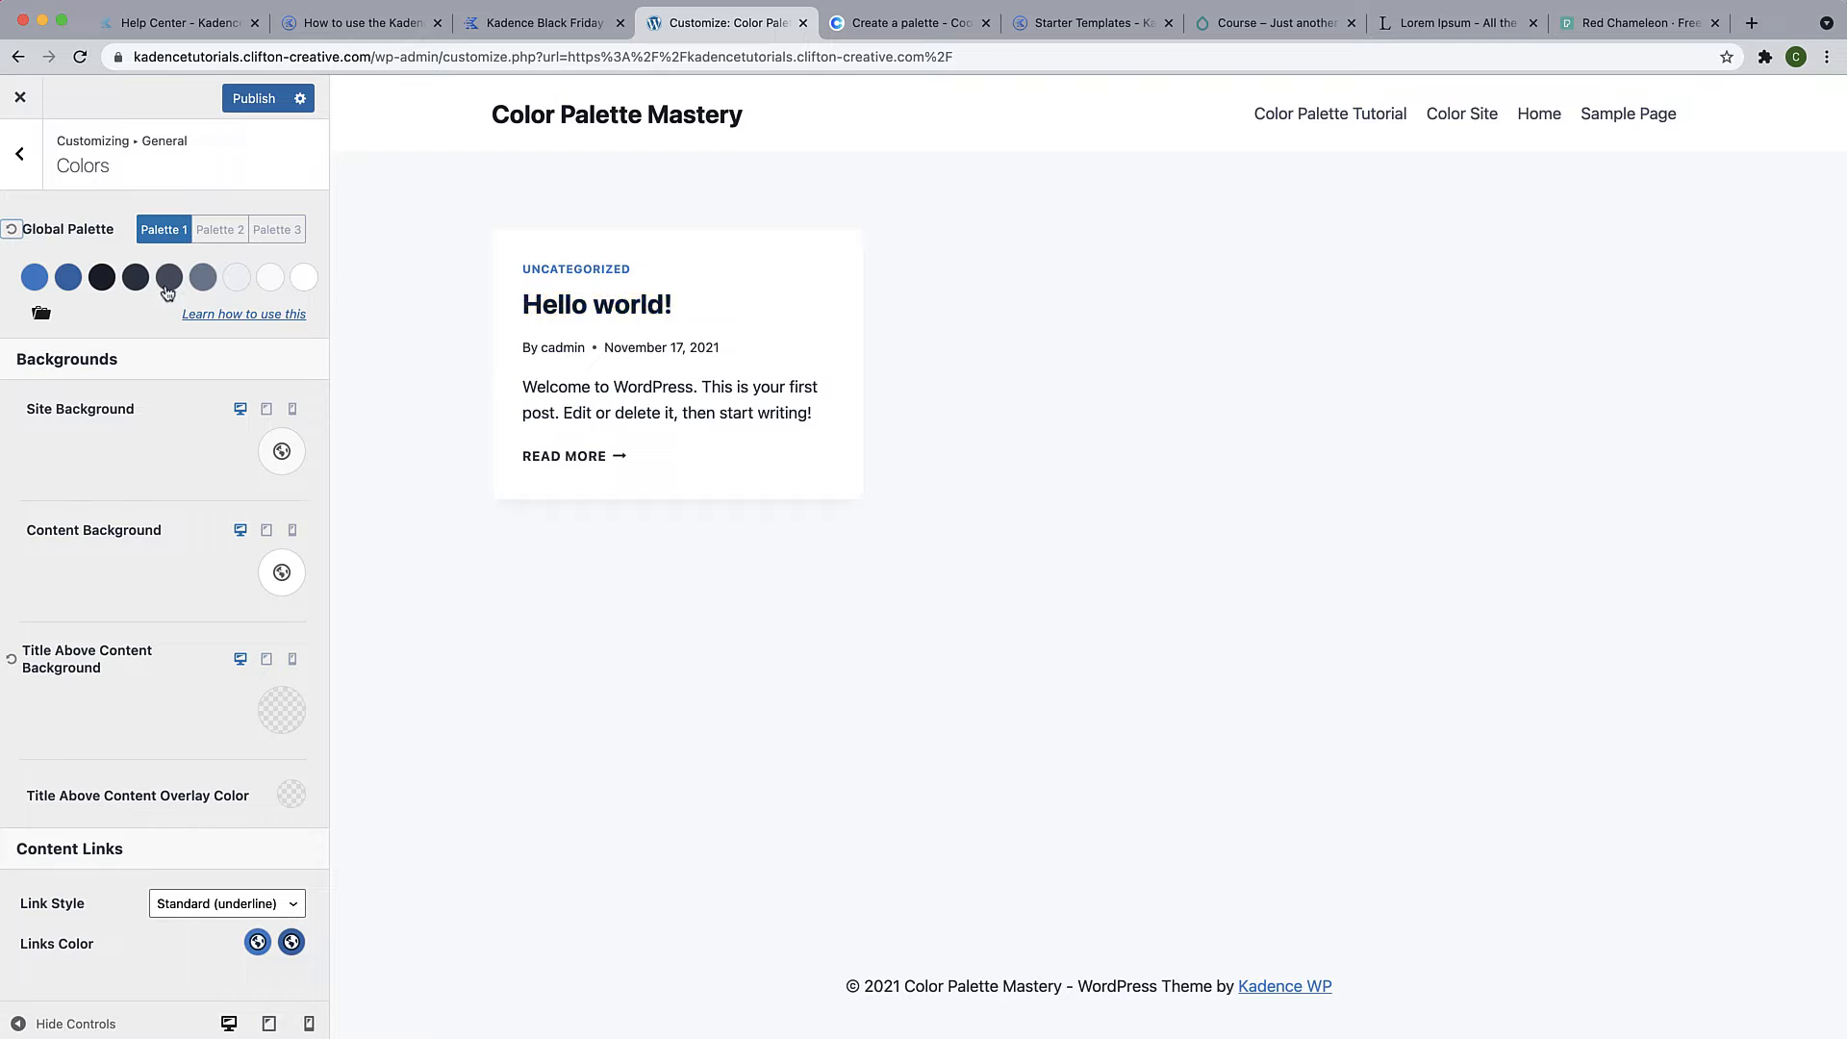
Inspect the third and fifth palette colors alongside the post excerpt, and open the "Hello world!" post in the preview
click(102, 279)
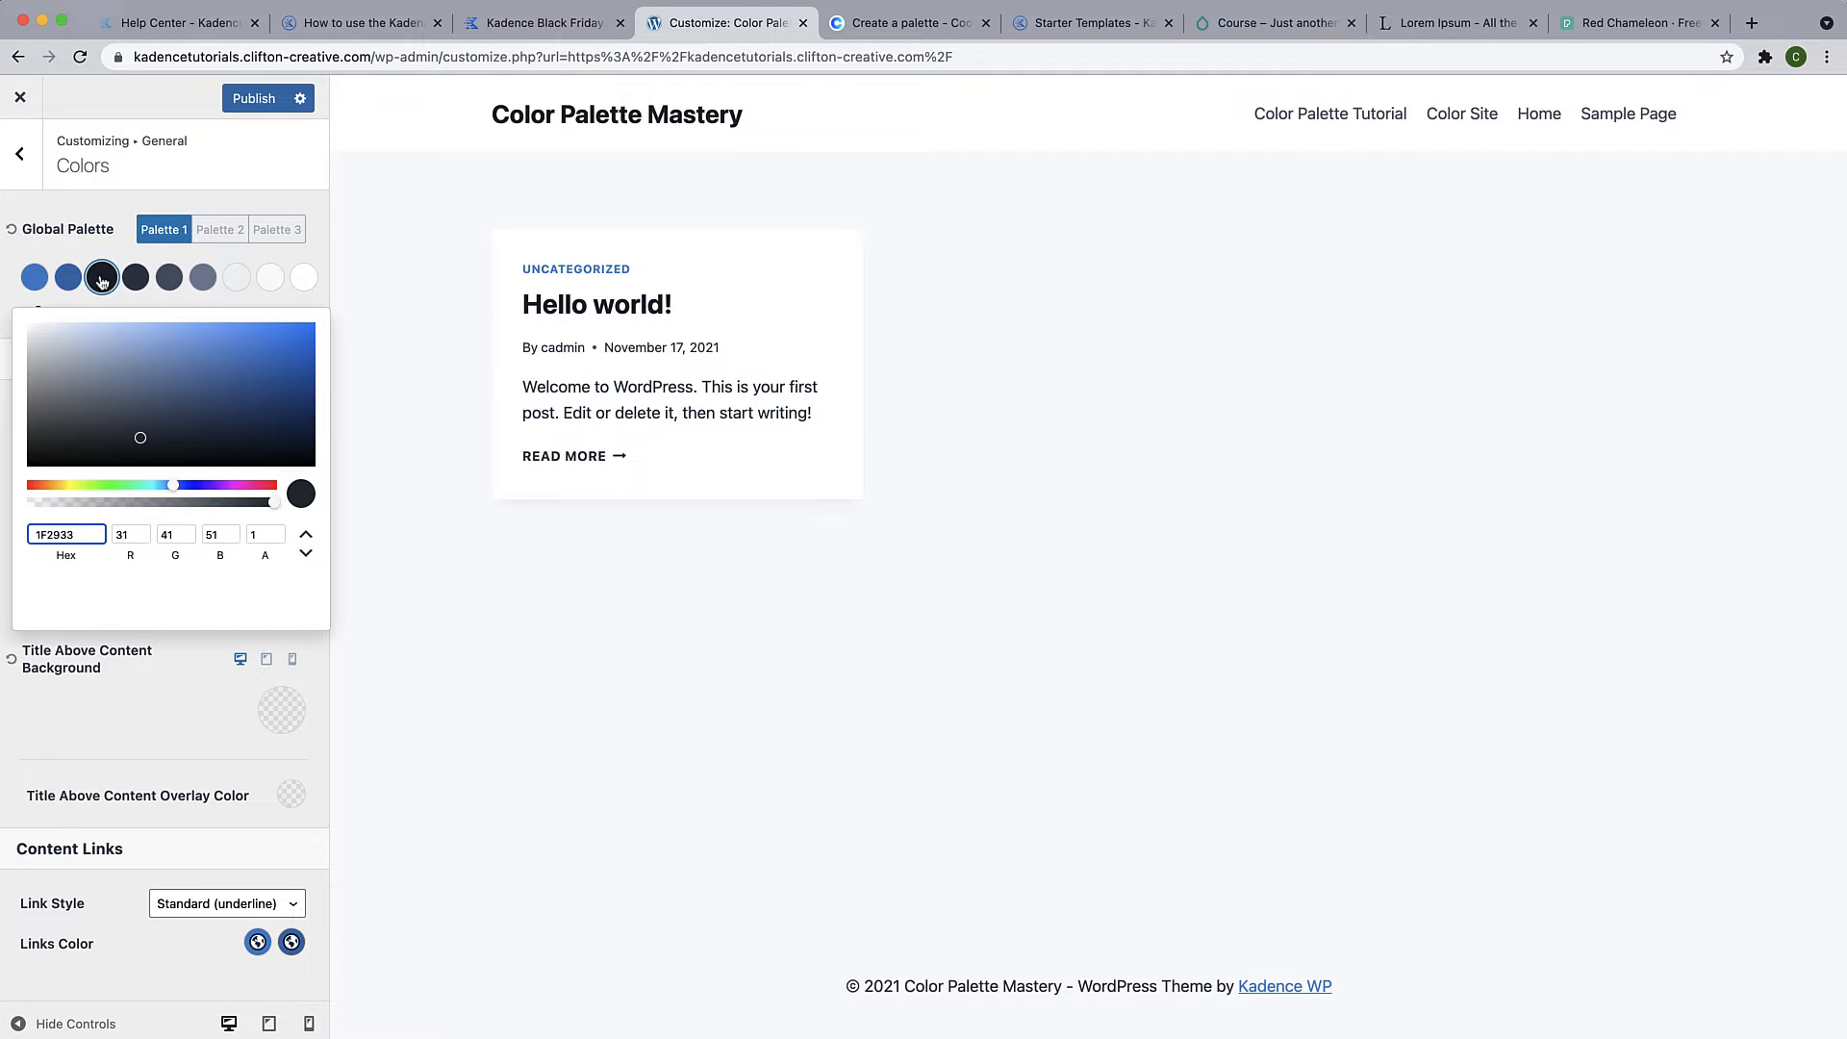
click(102, 279)
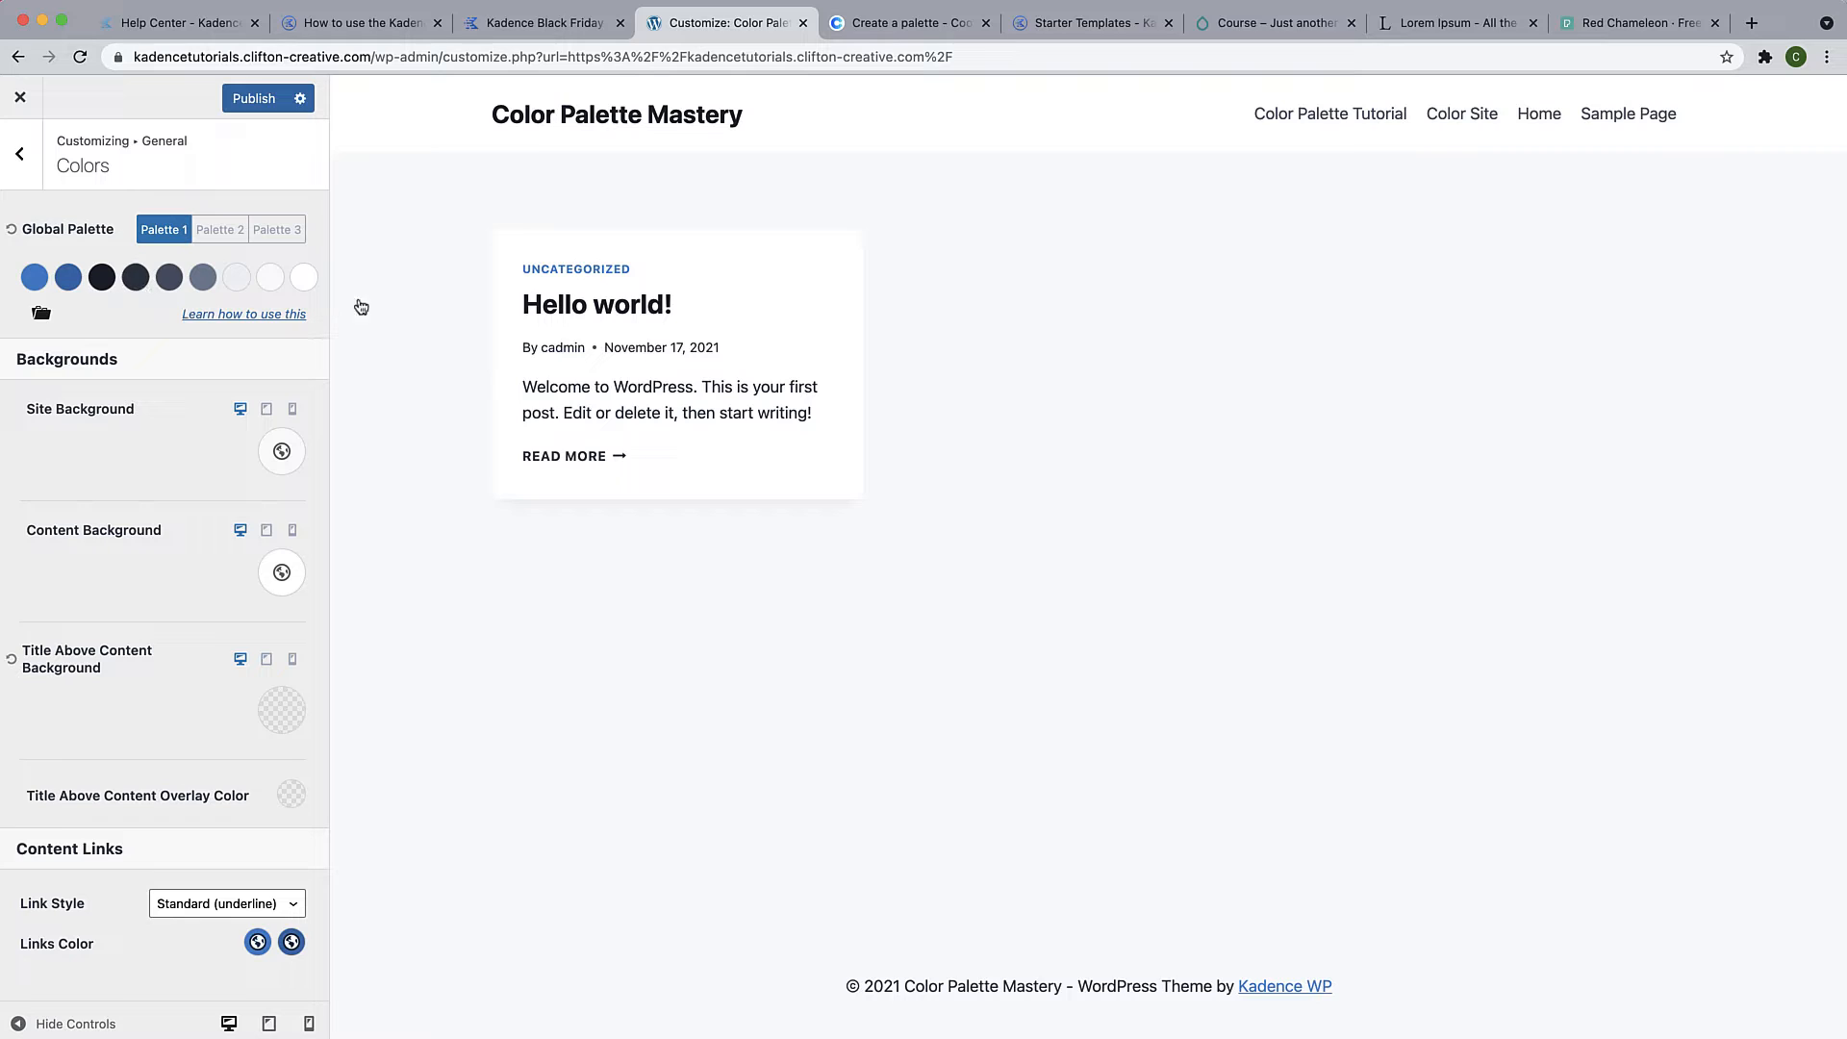
drag(522, 386, 845, 420)
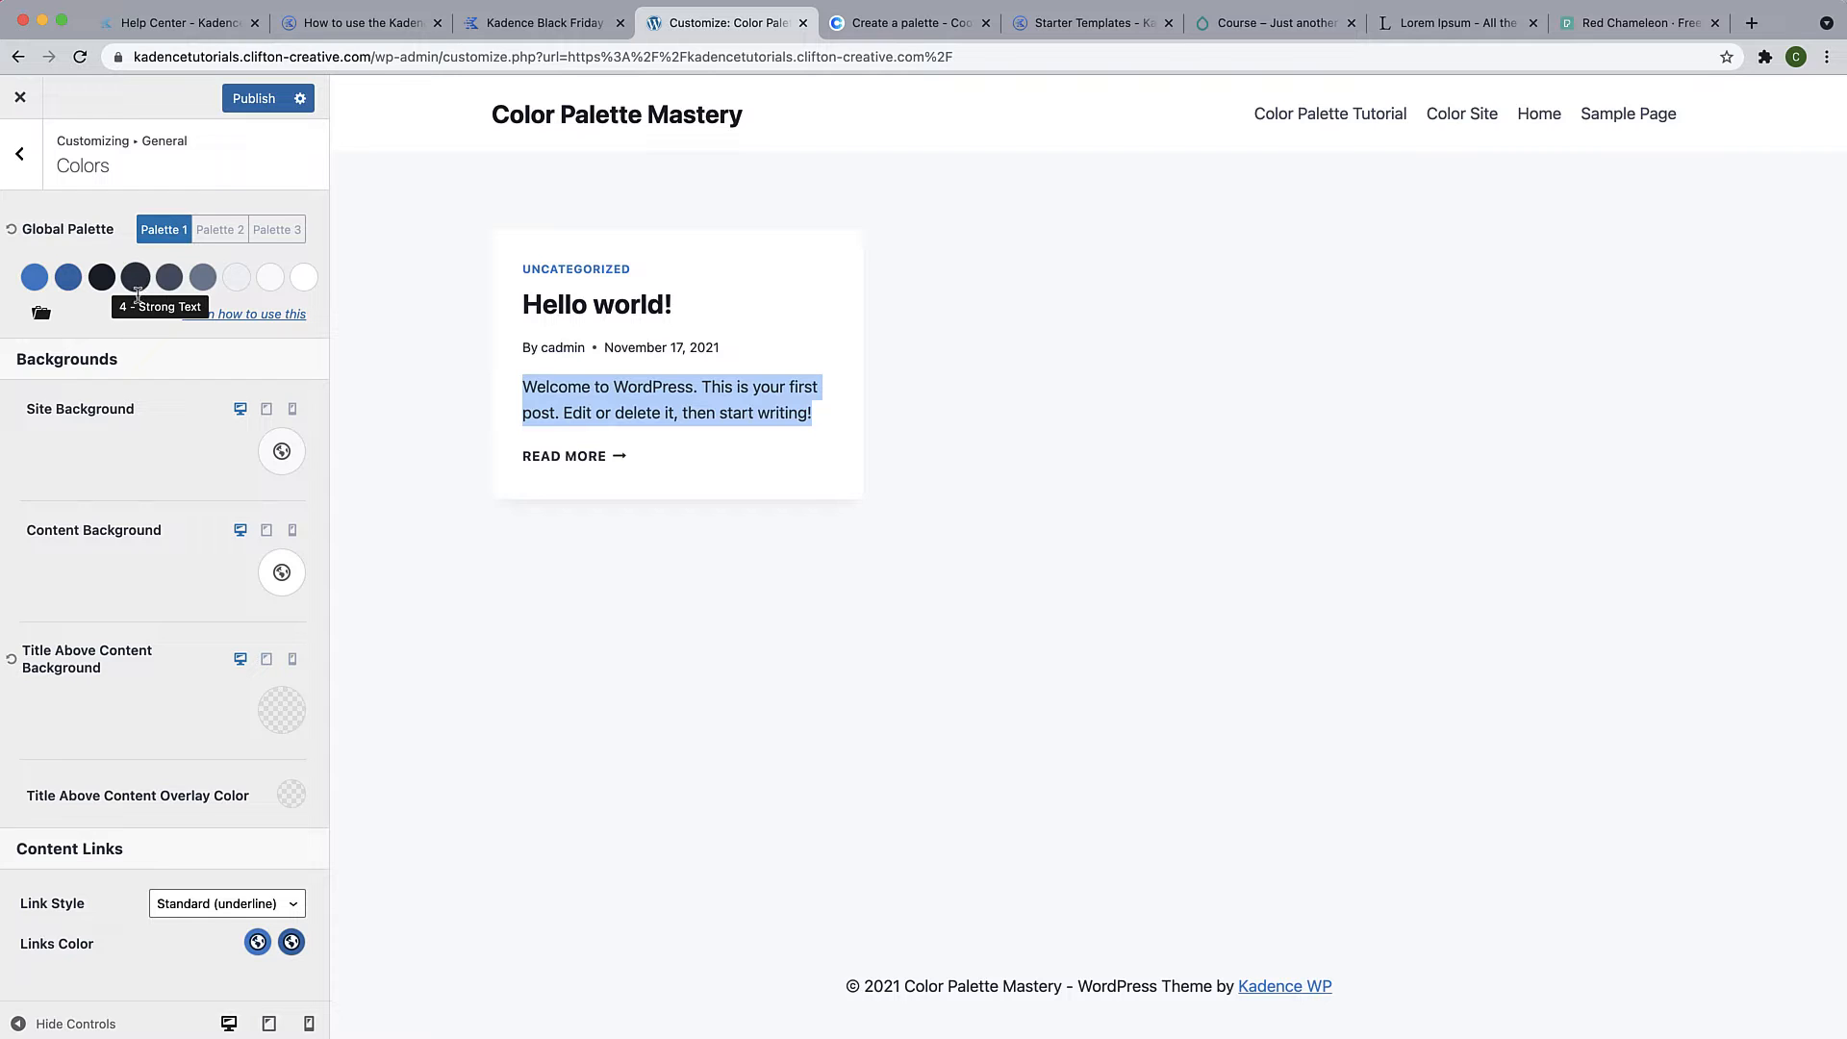
click(169, 280)
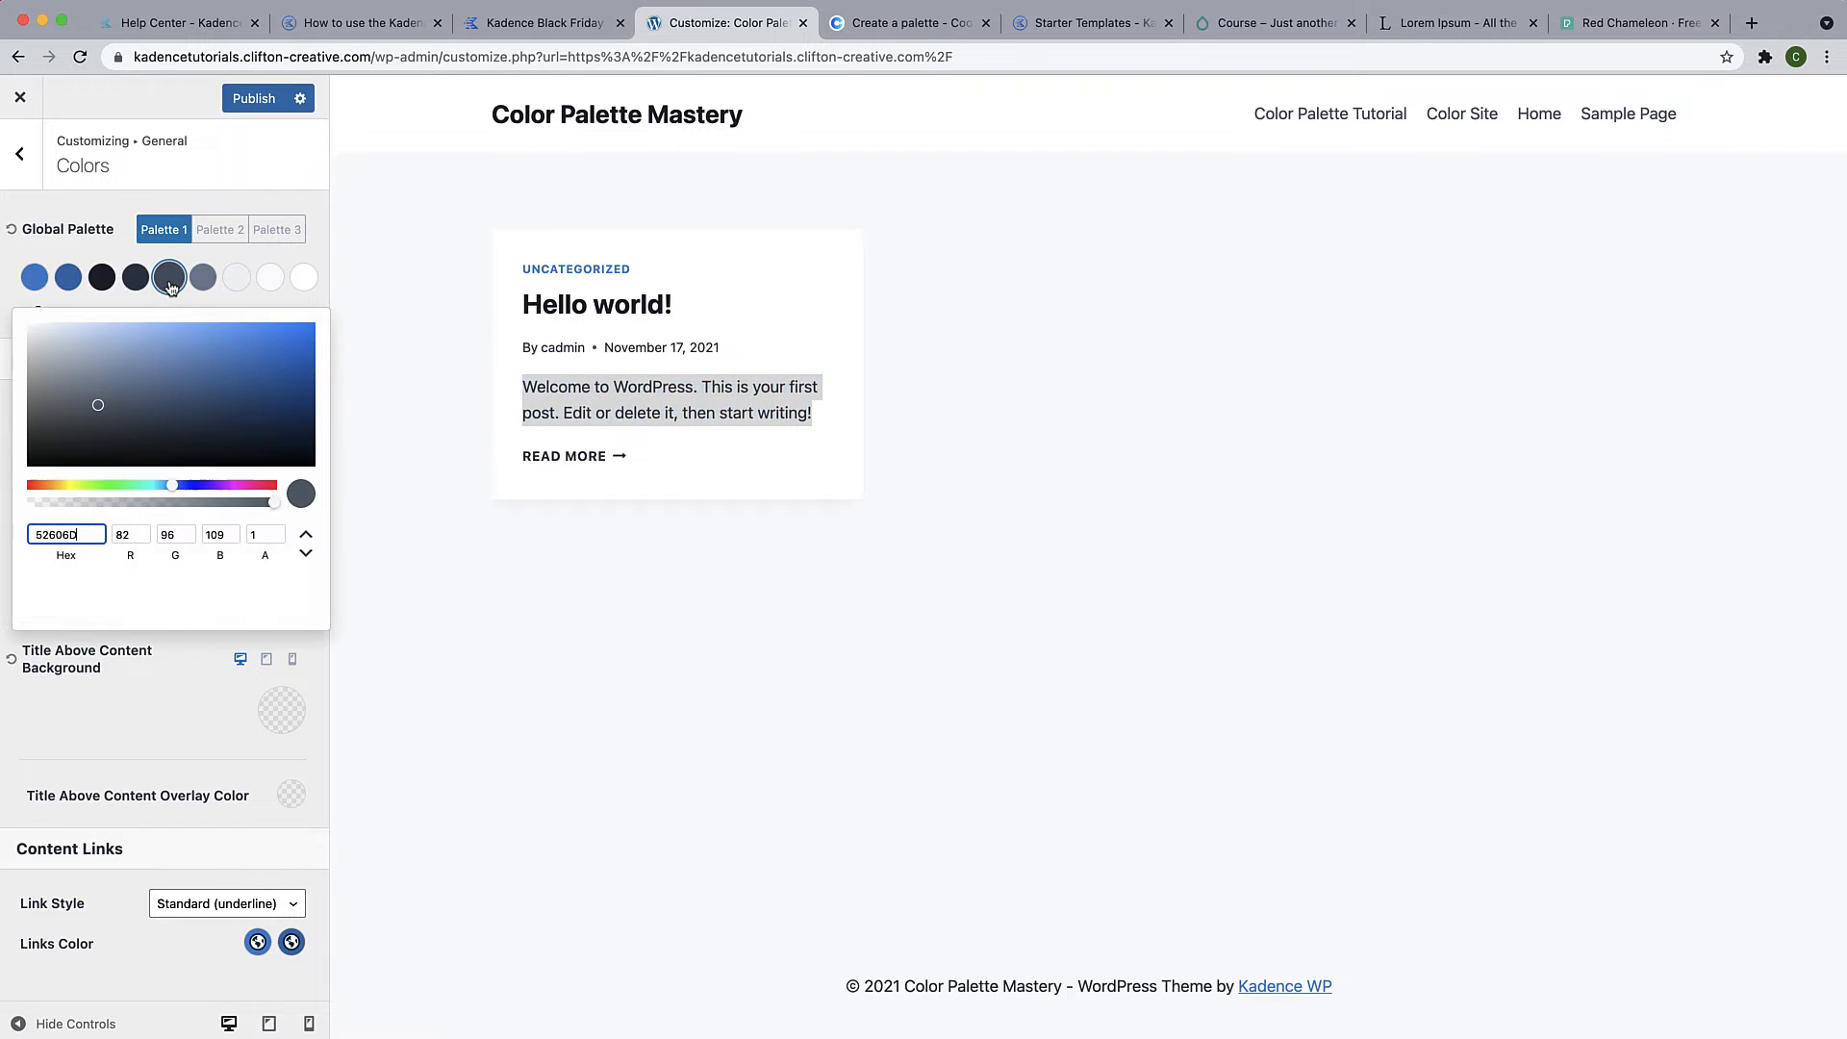
click(172, 280)
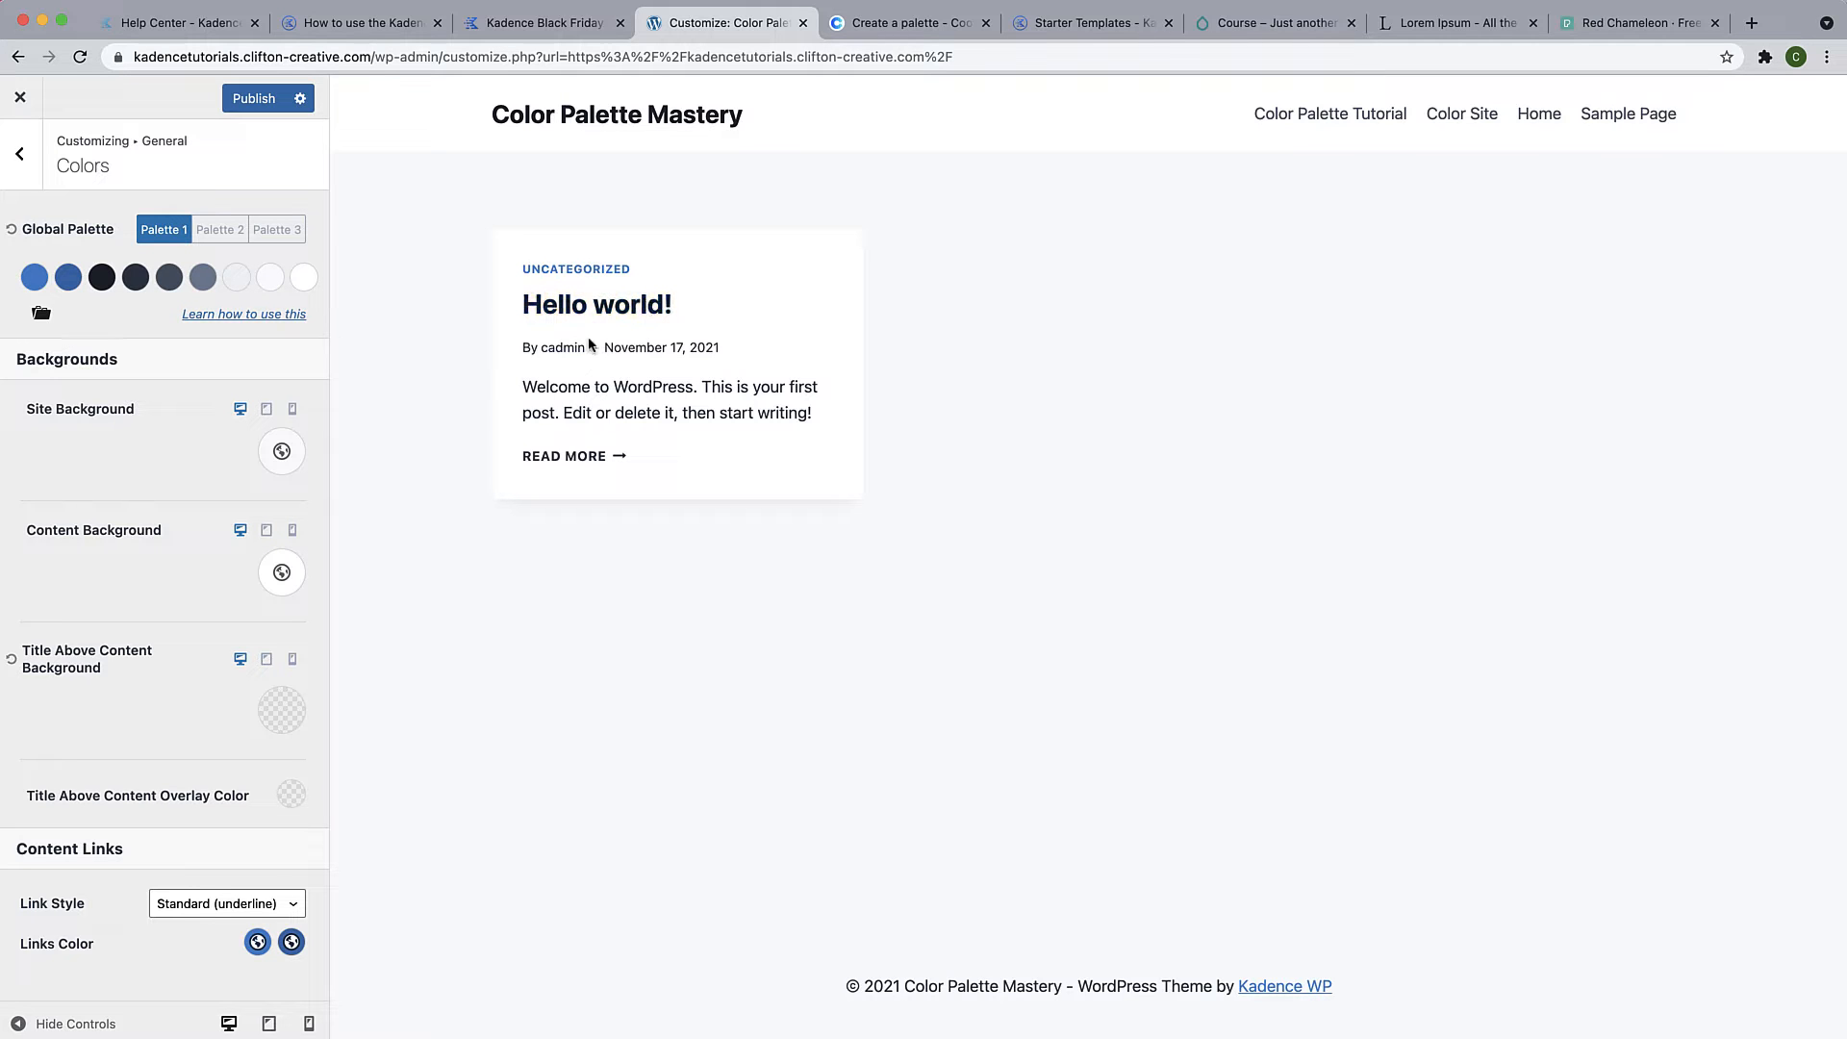
click(579, 306)
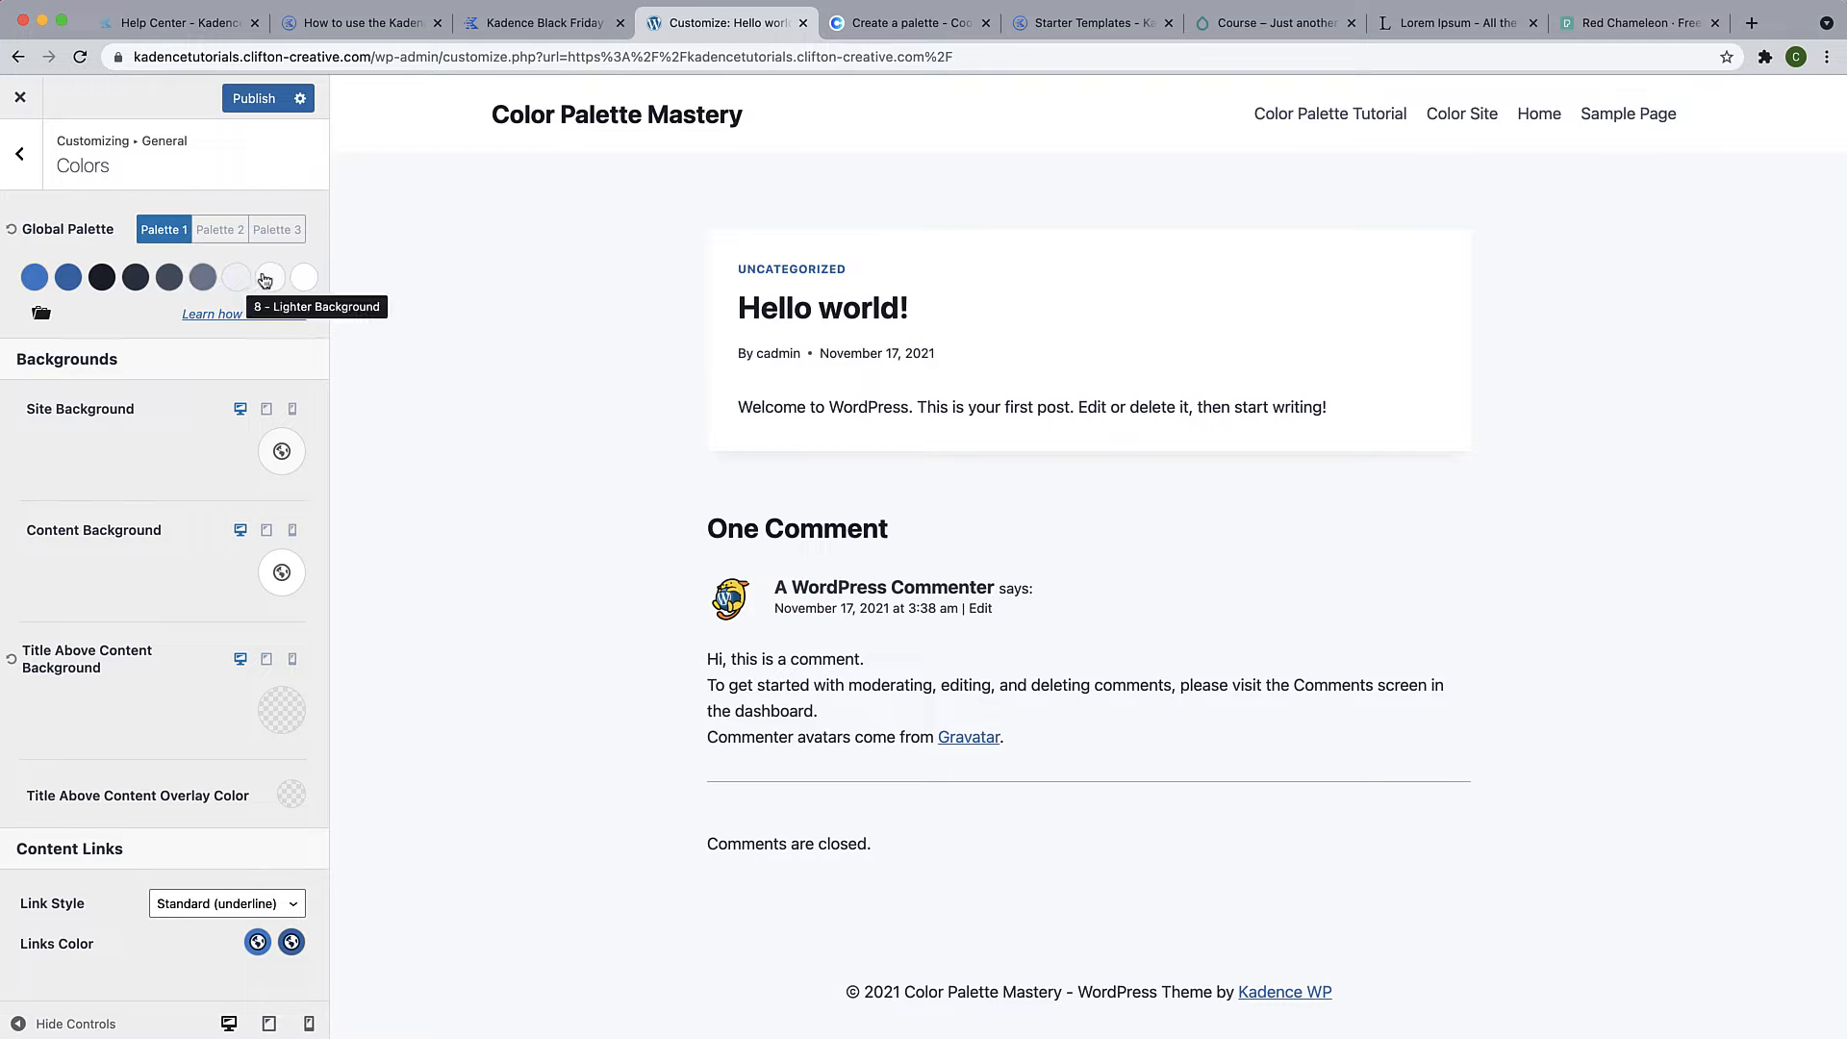
Try the dark red-and-purple and dark blue preset color sets on Palette 1, and reset the global palette to its default colors
click(39, 316)
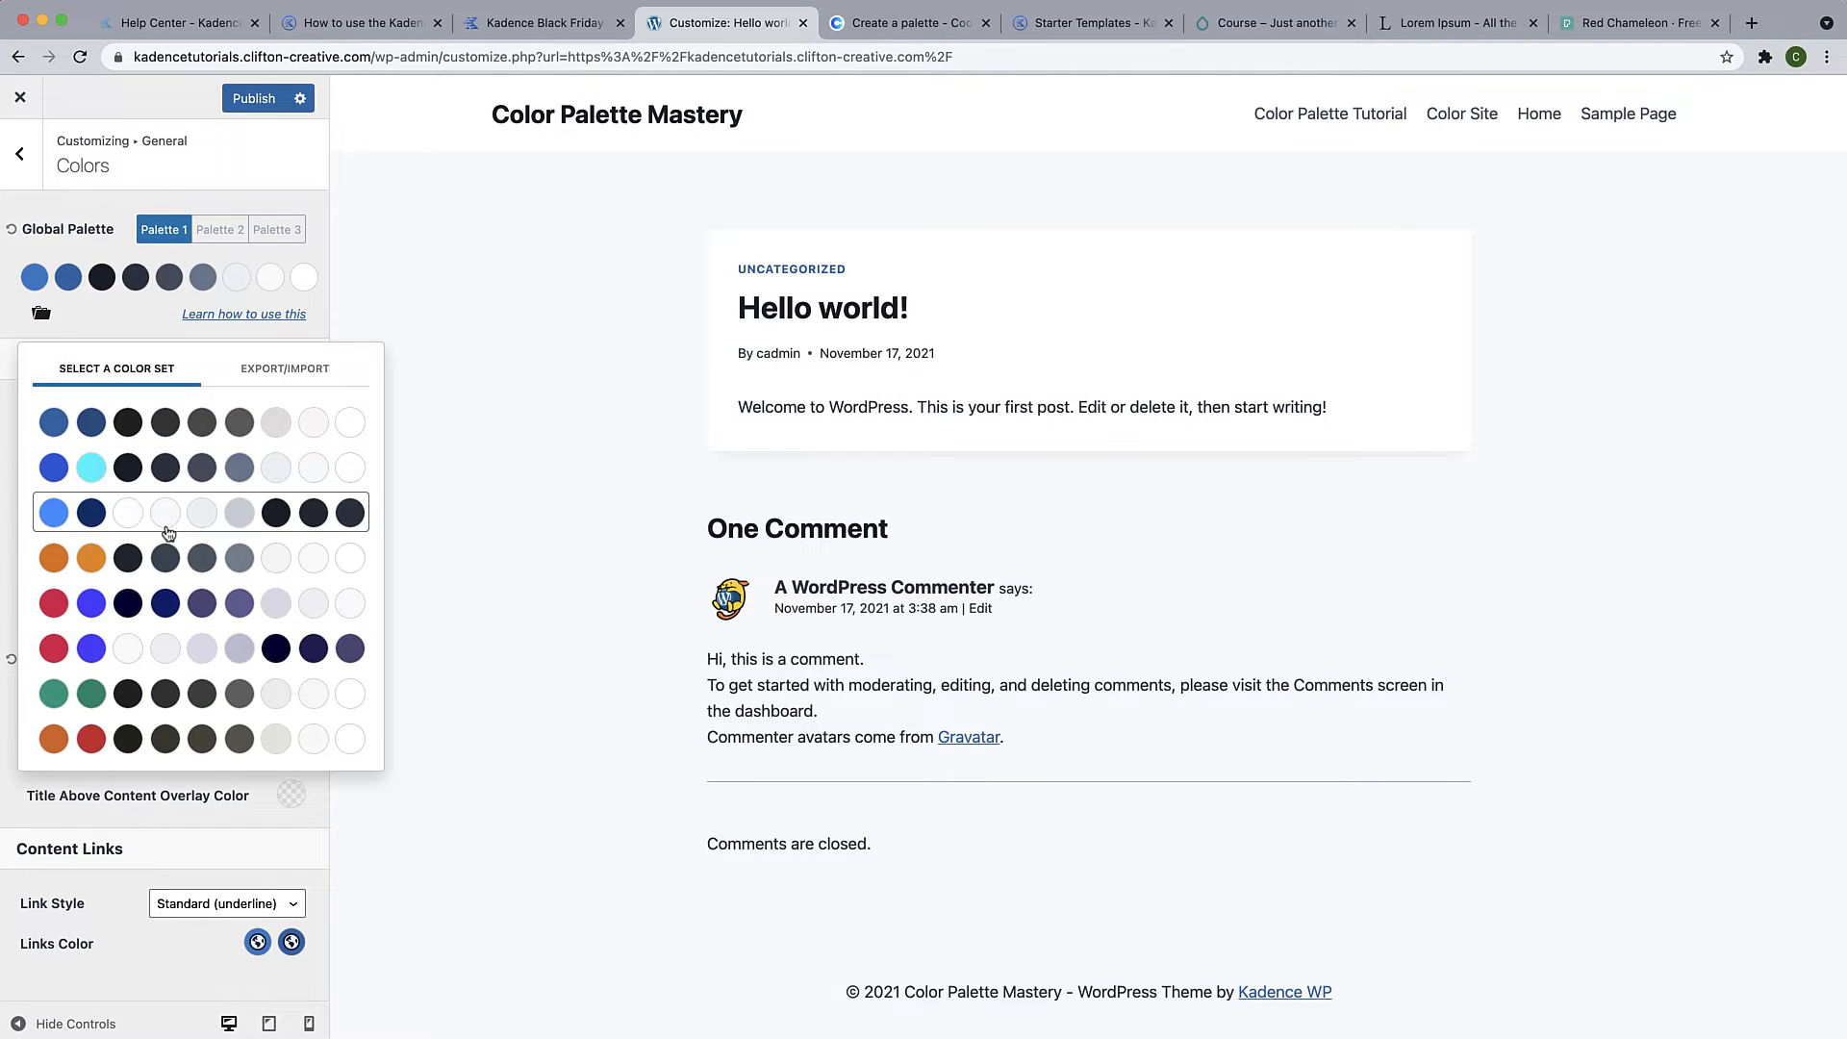
click(134, 314)
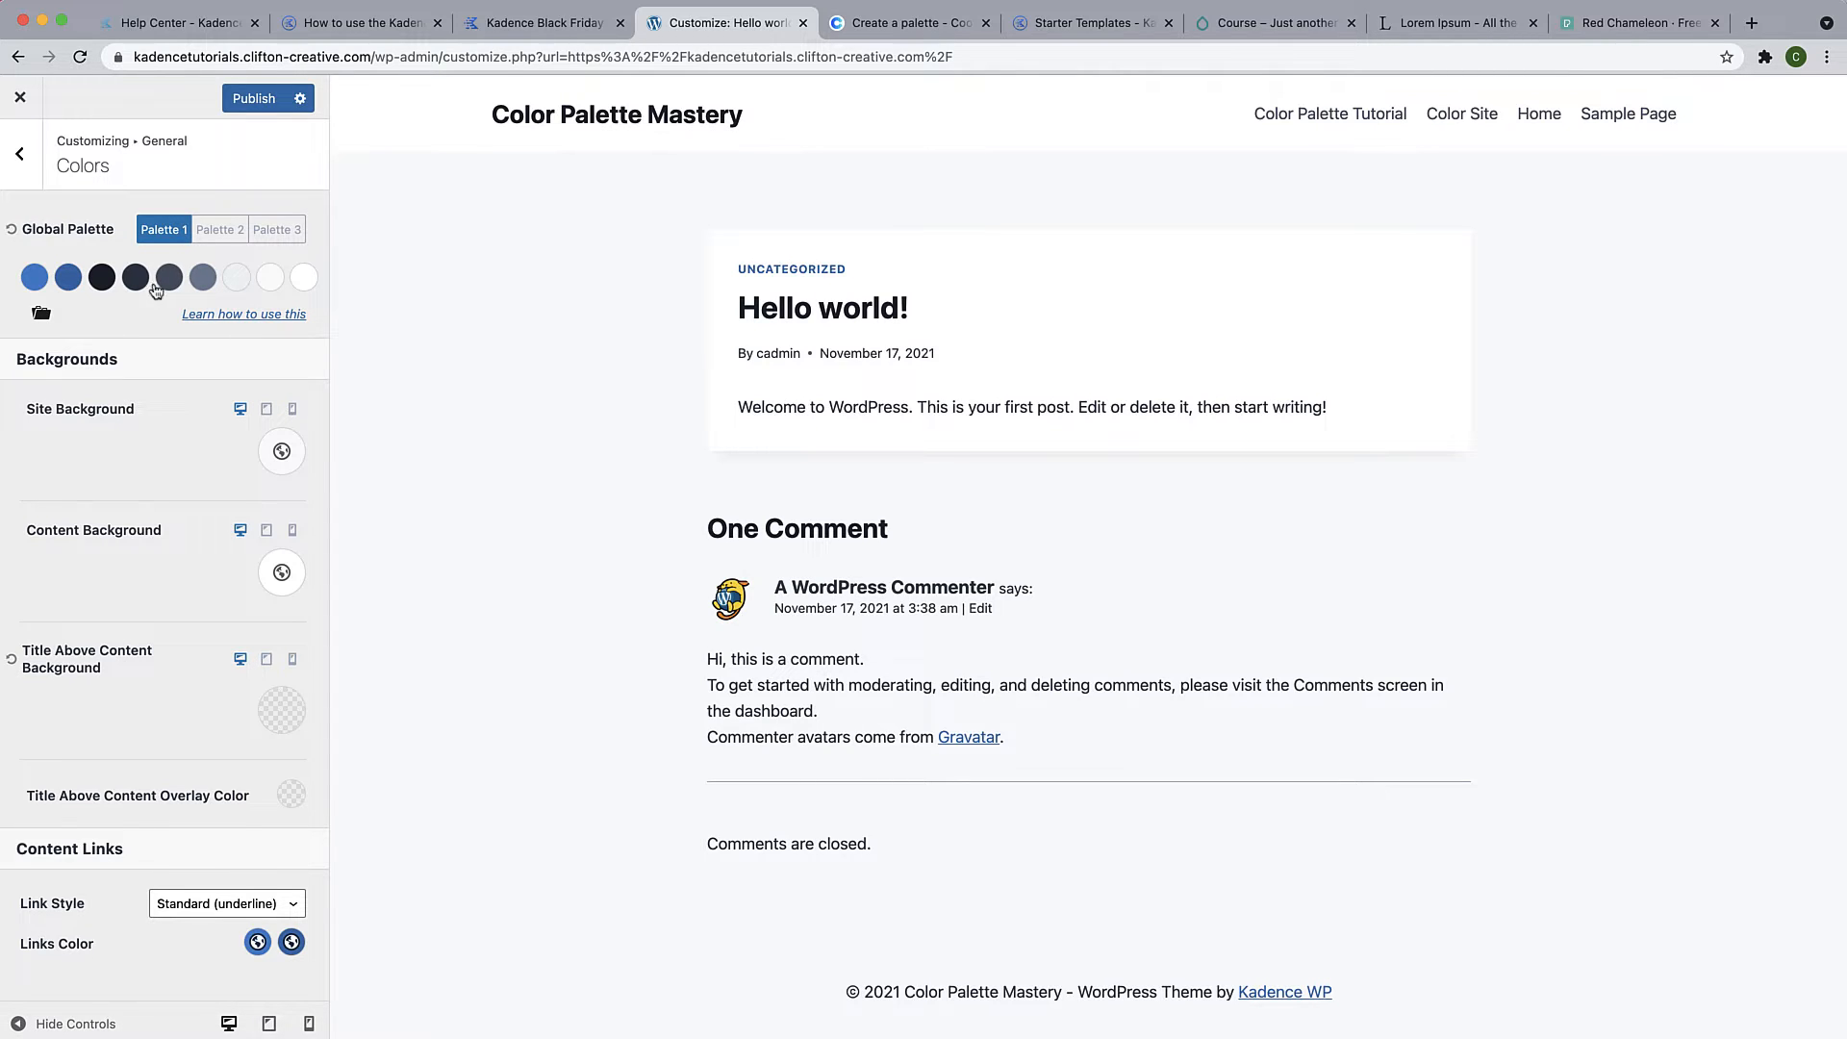
click(42, 314)
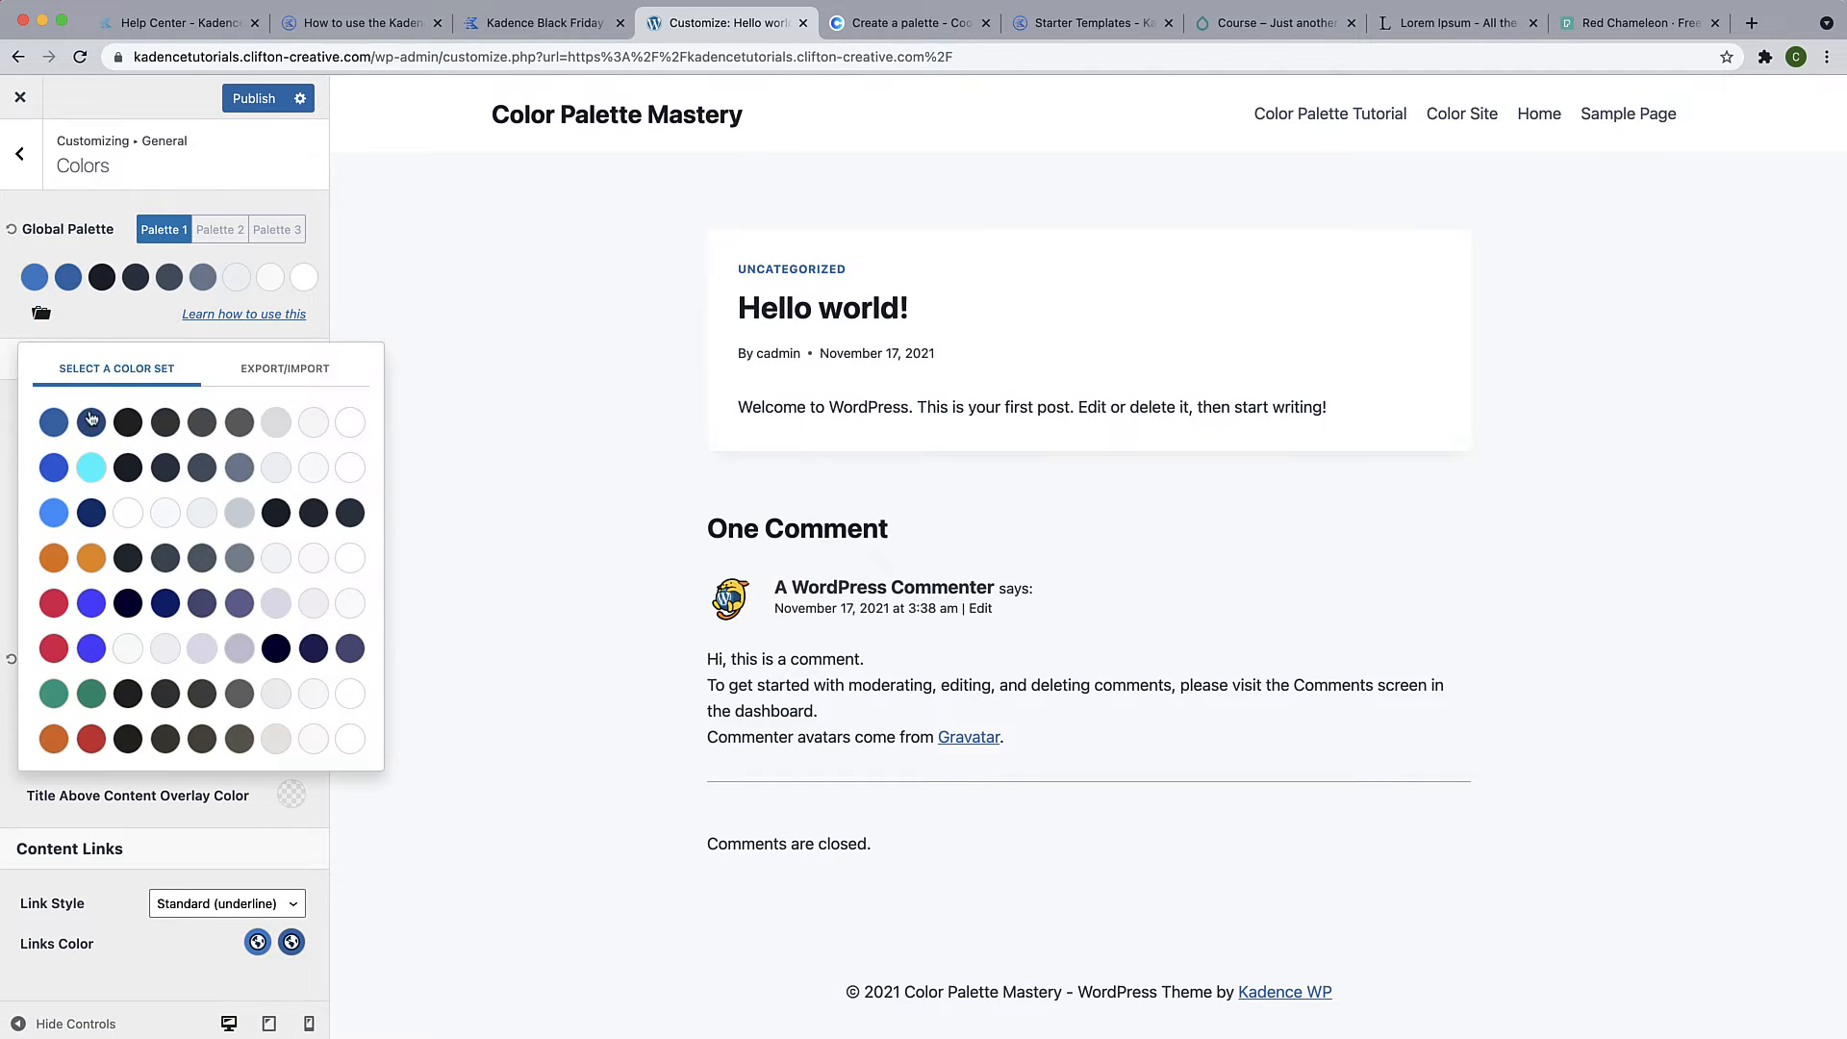
click(86, 637)
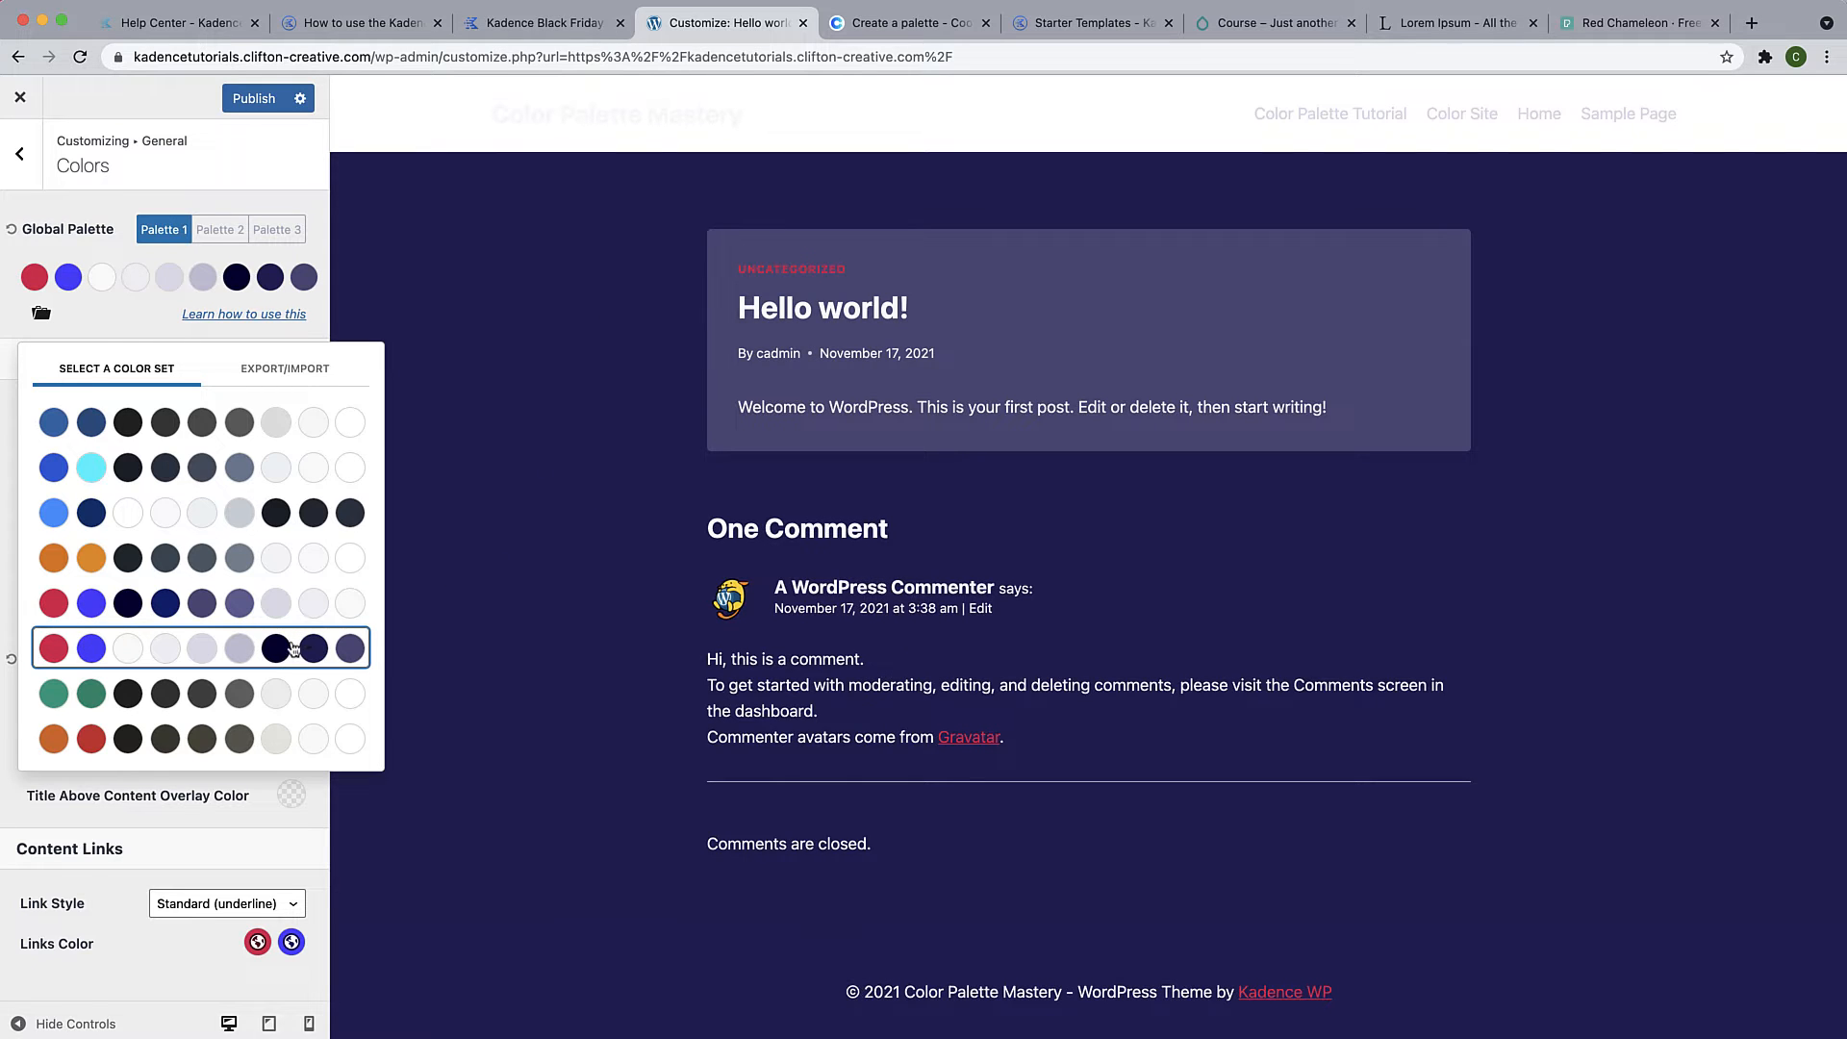
click(228, 515)
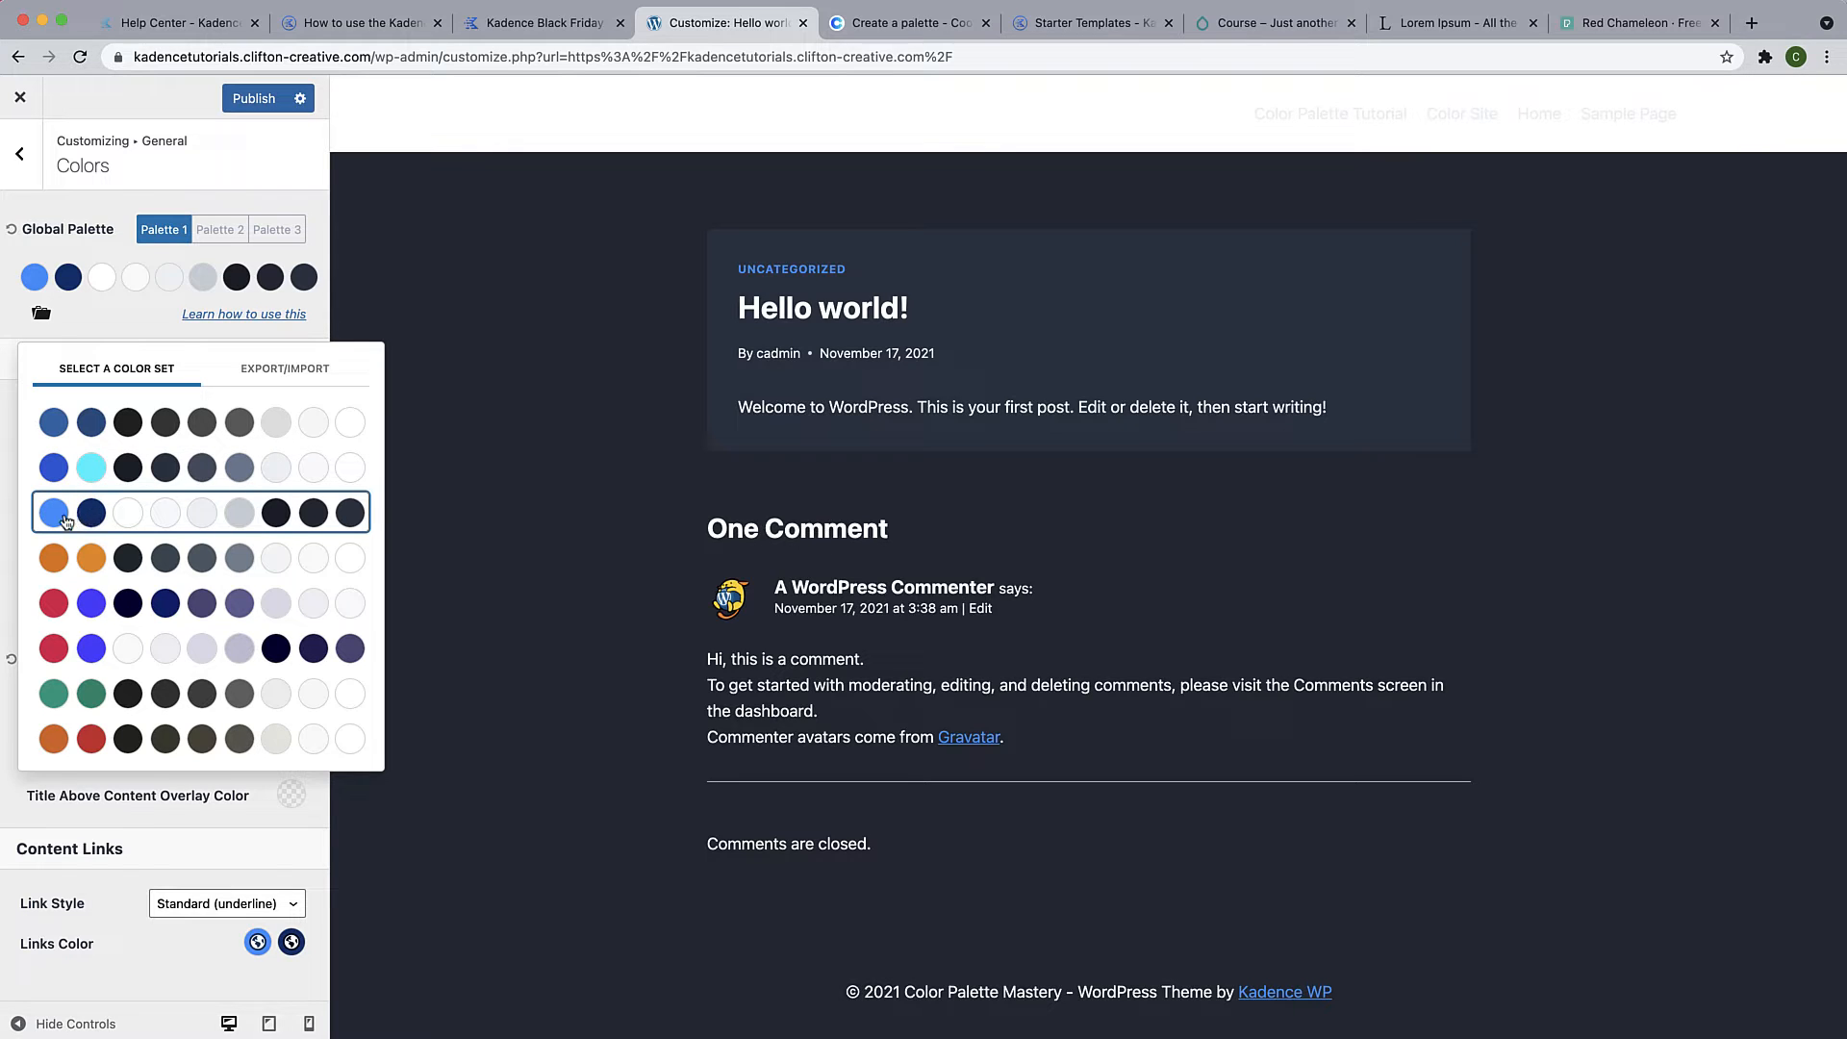
click(115, 309)
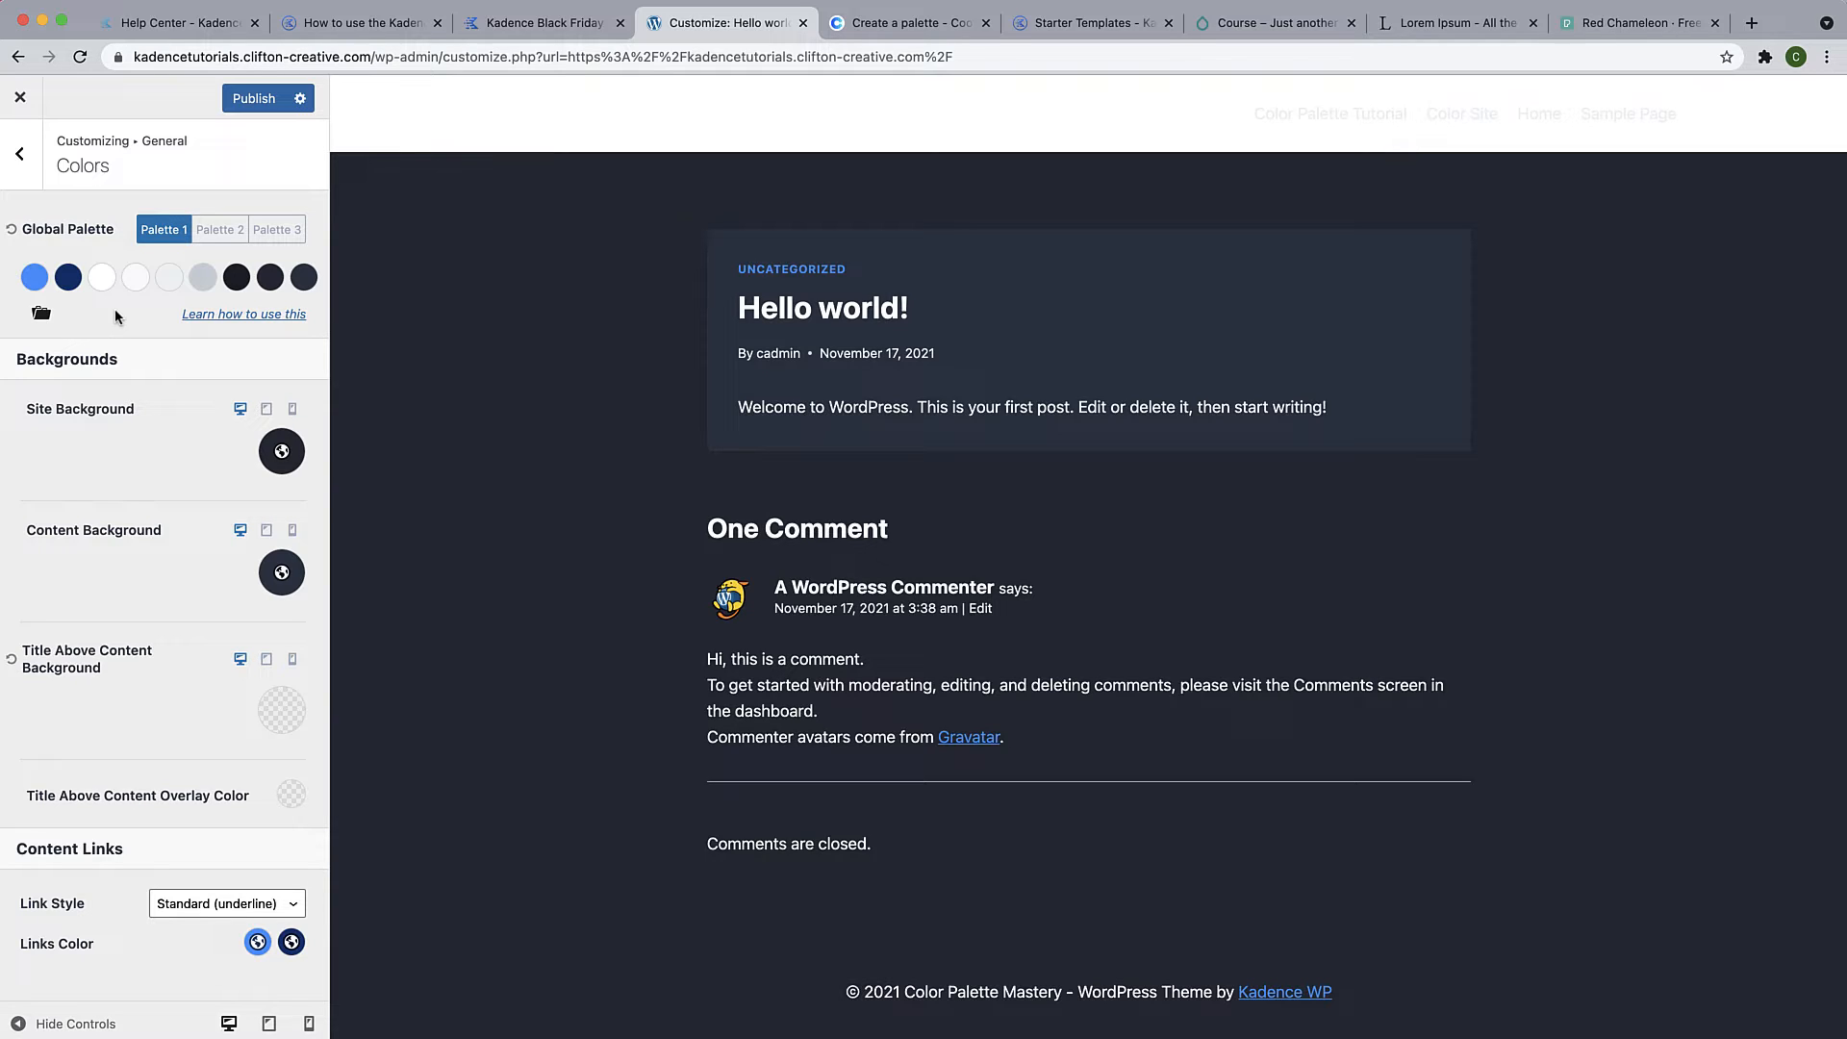
click(48, 314)
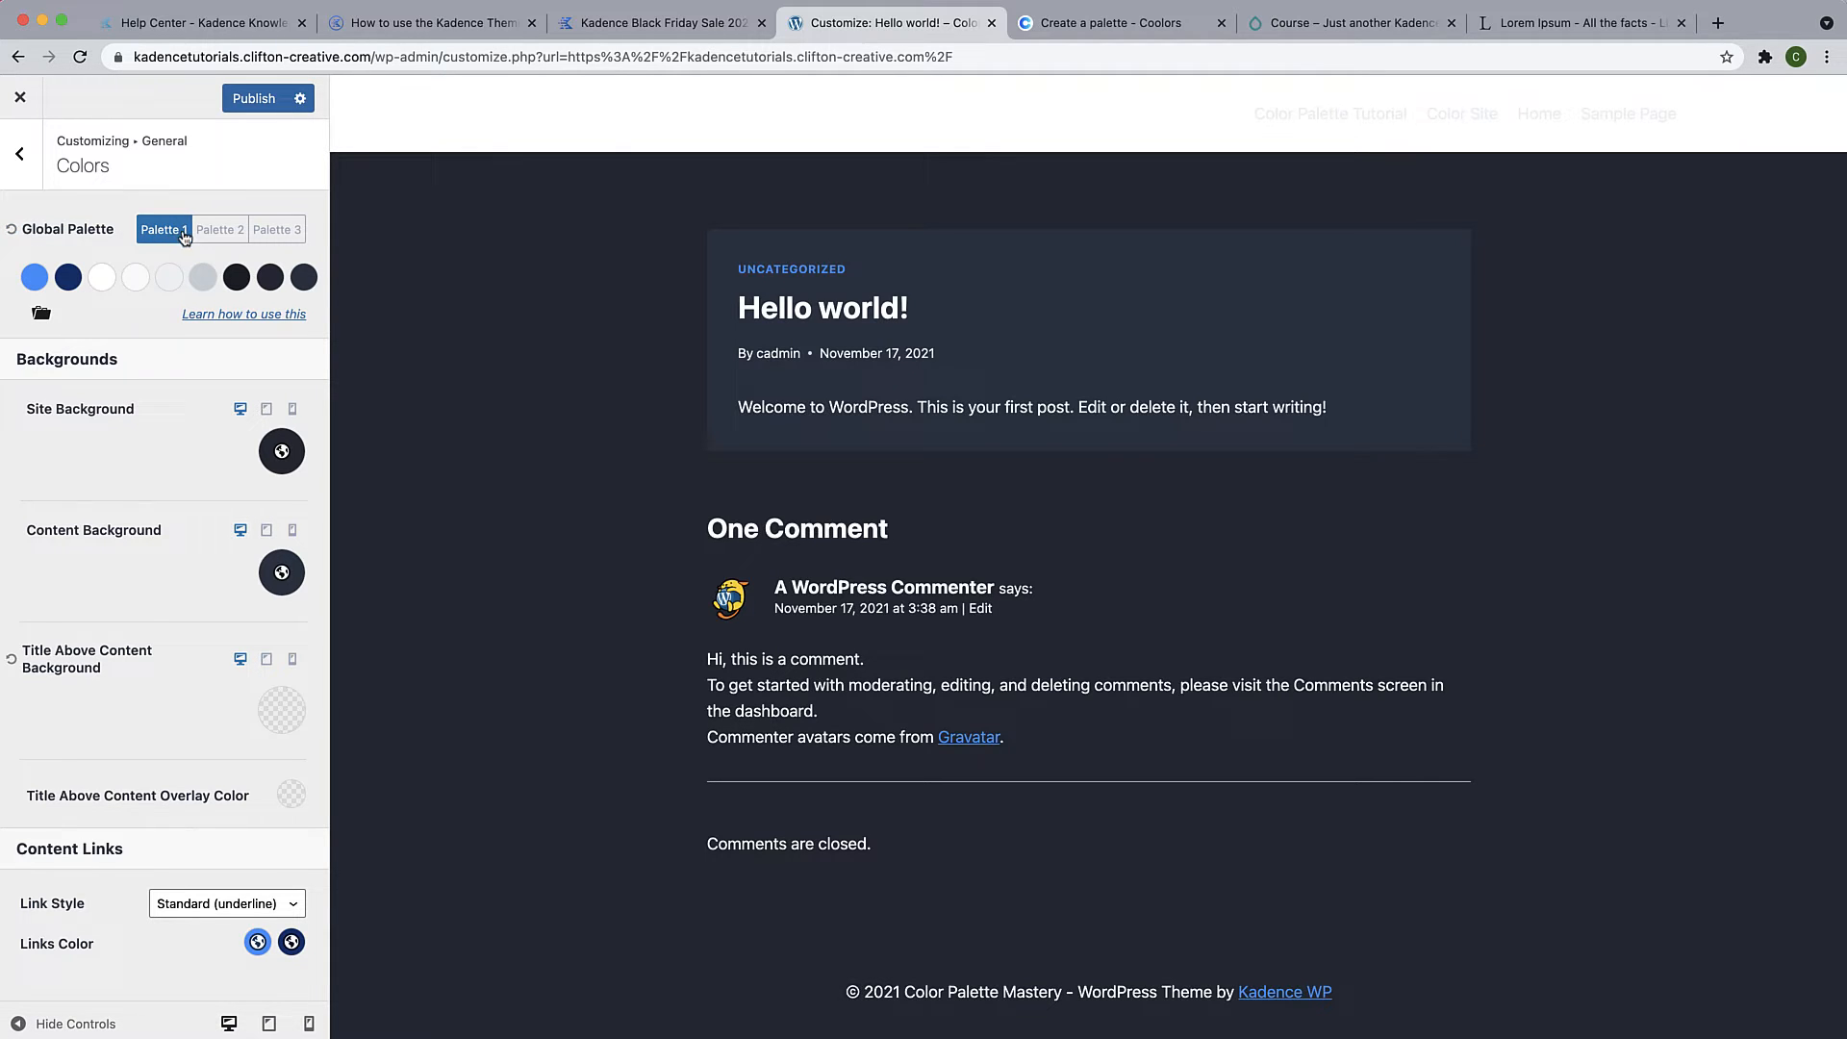
click(11, 229)
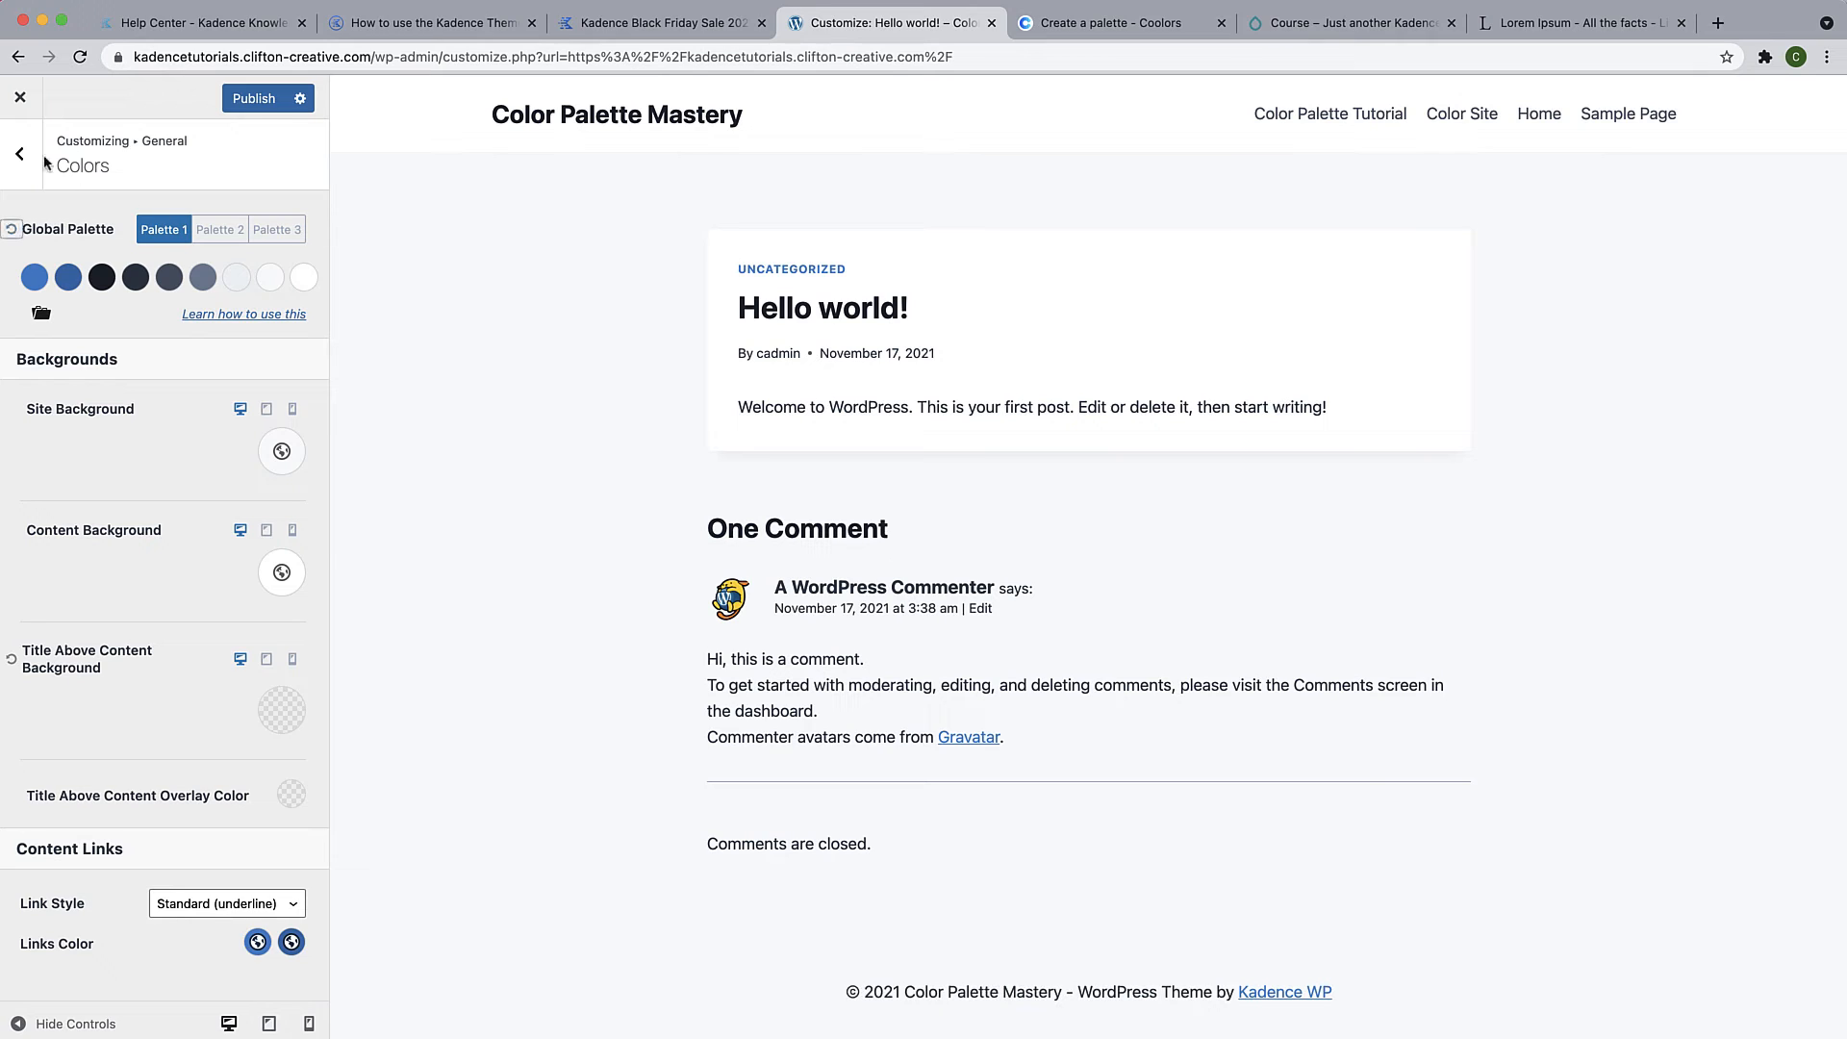
Publish and close the customizer, and open the Color Palette Tutorial page for editing
click(256, 100)
click(19, 97)
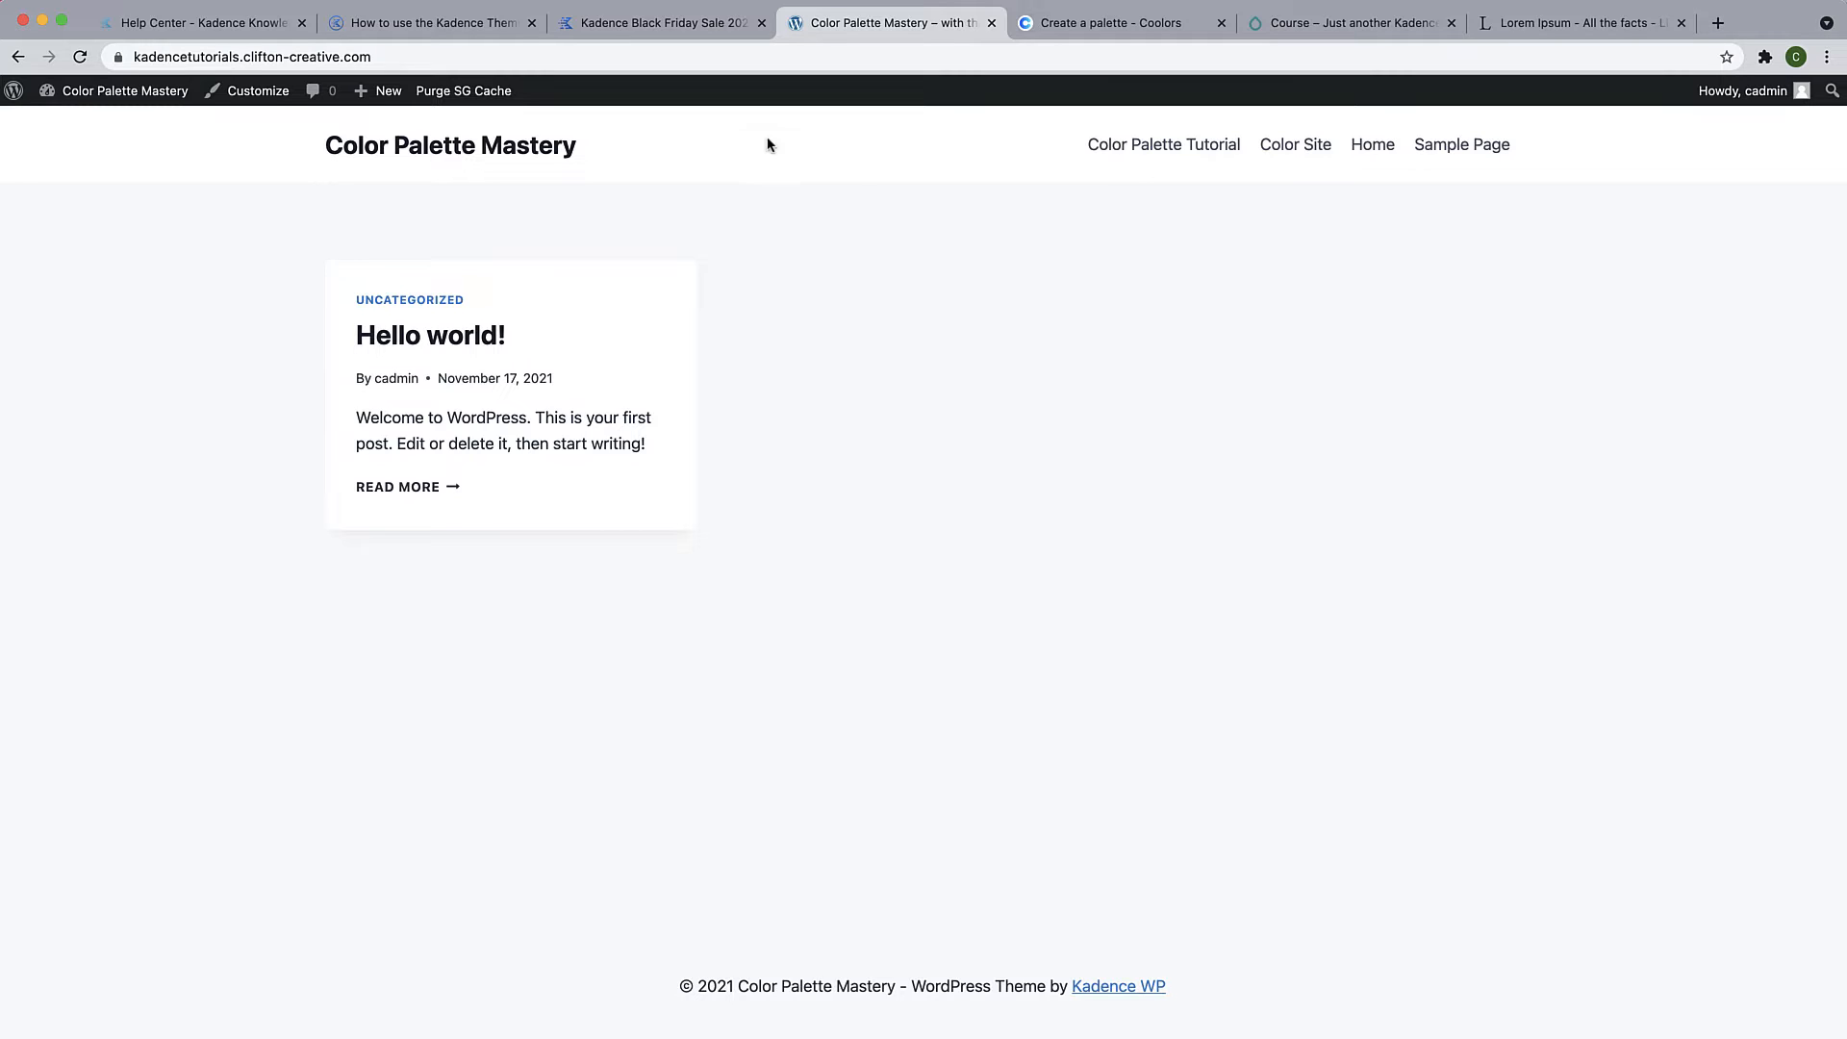
click(1146, 157)
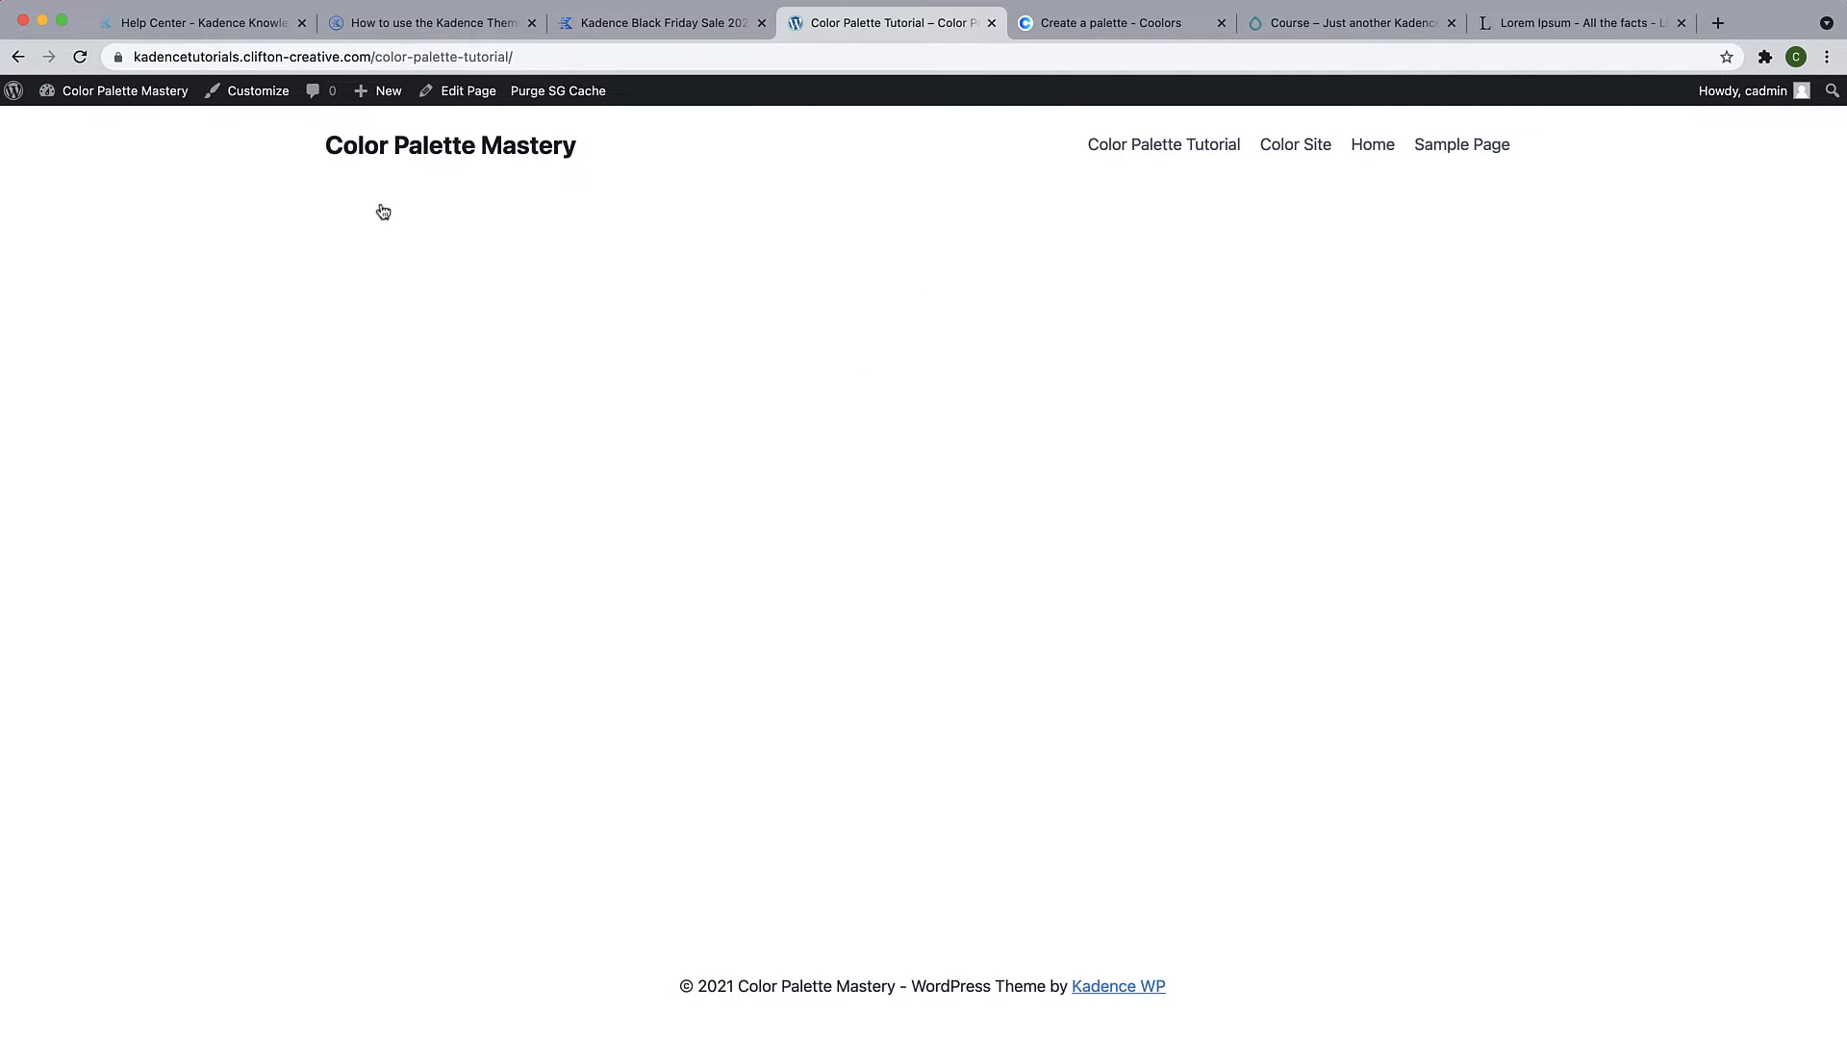
click(470, 93)
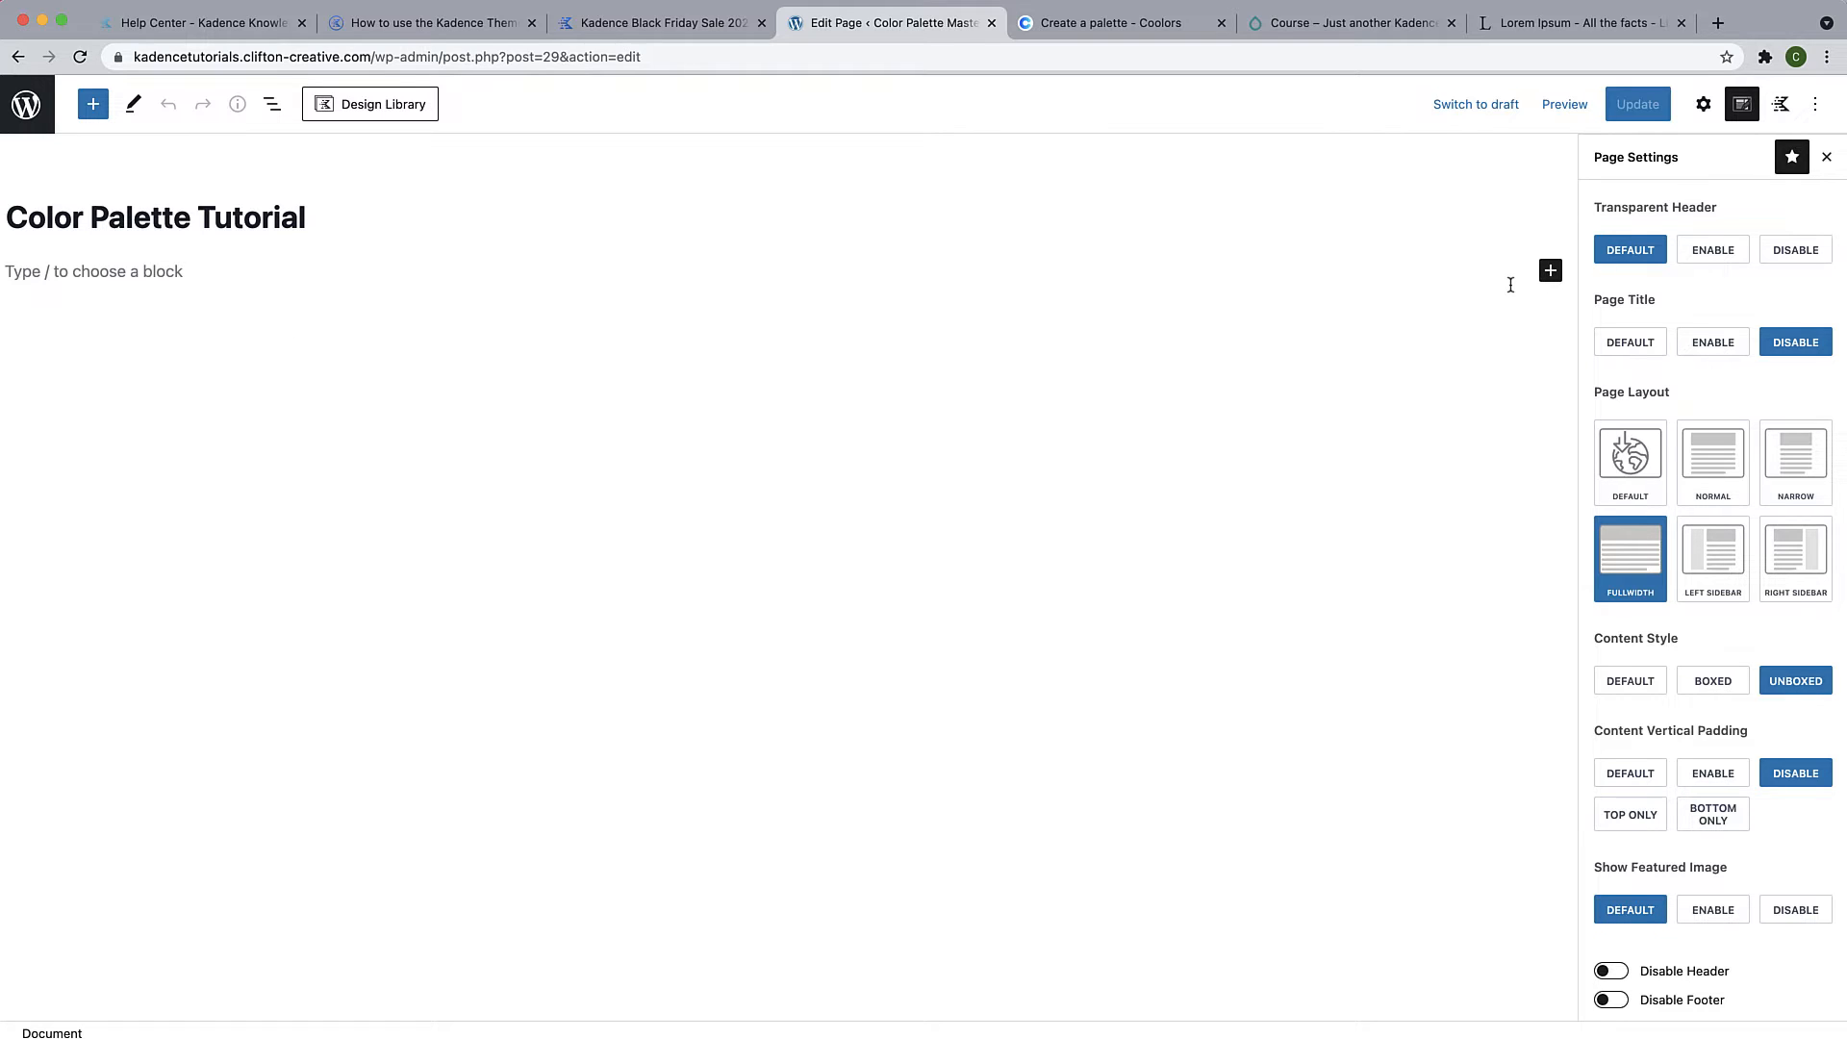
Add a Row Layout block with a single-column layout to the page
click(93, 102)
mouse_move(154, 466)
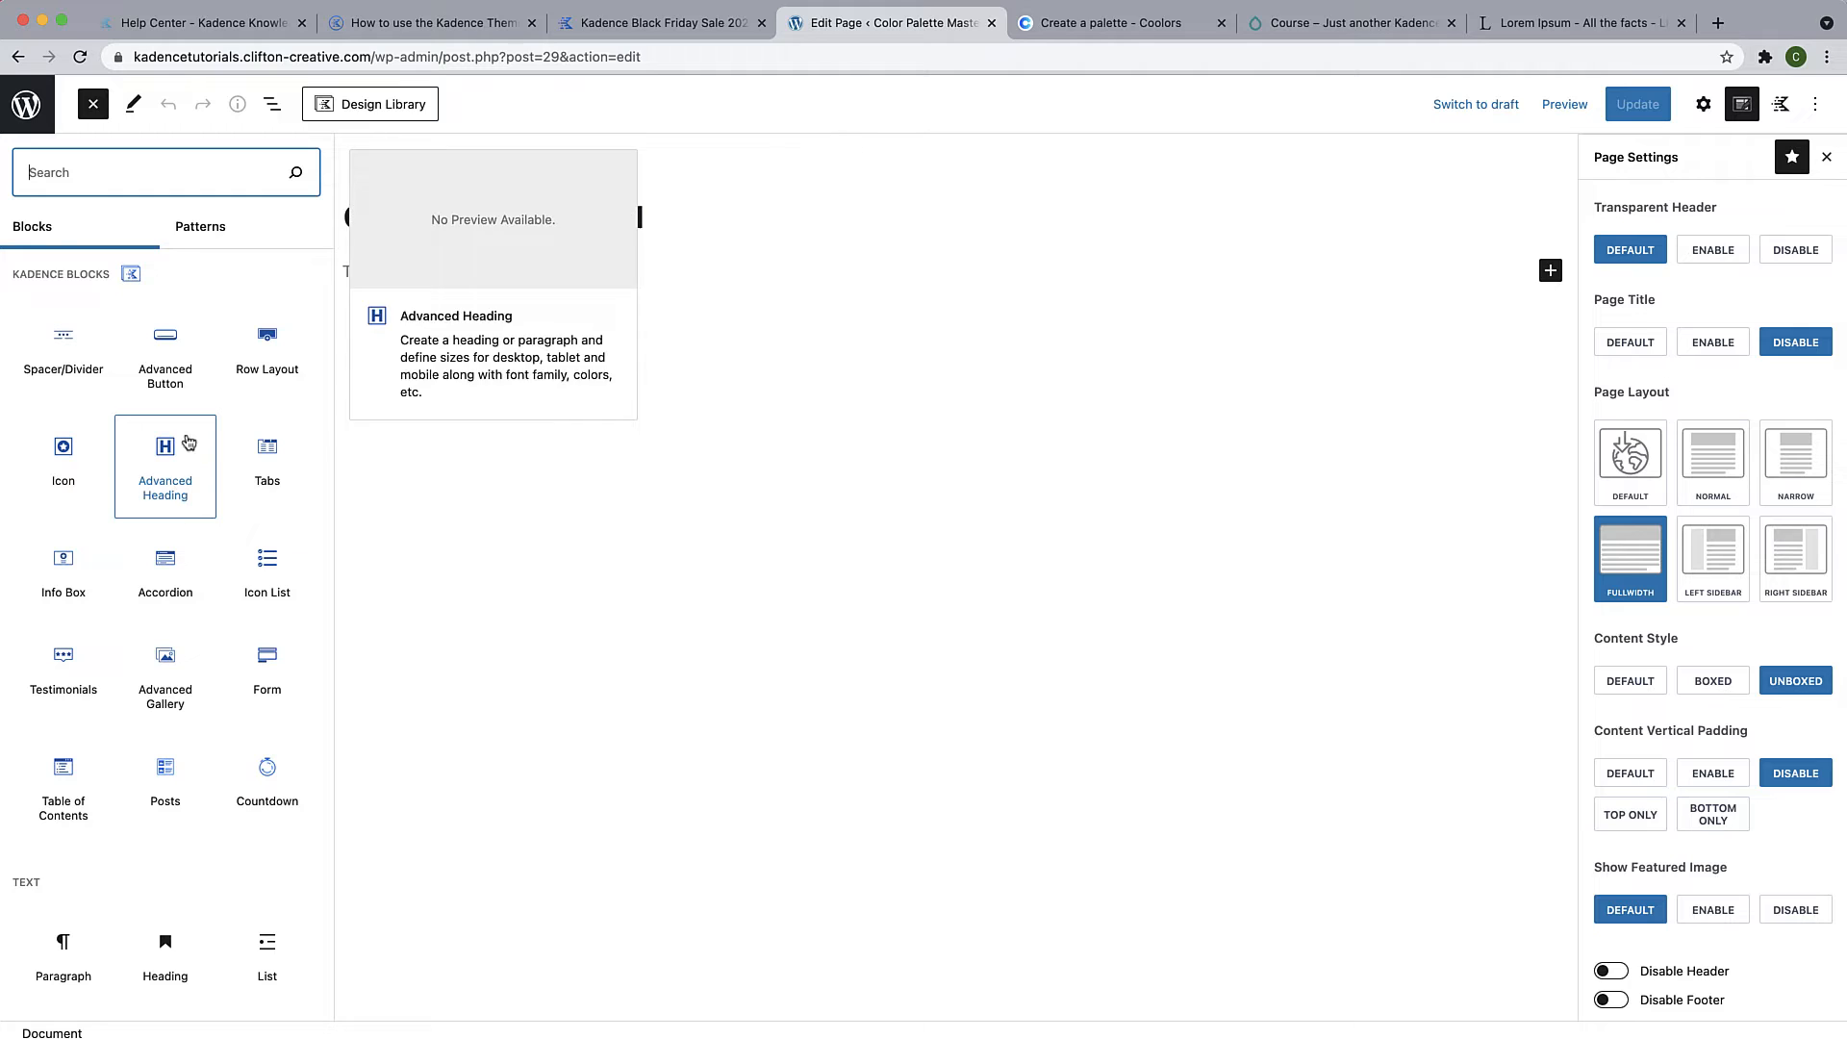
click(268, 364)
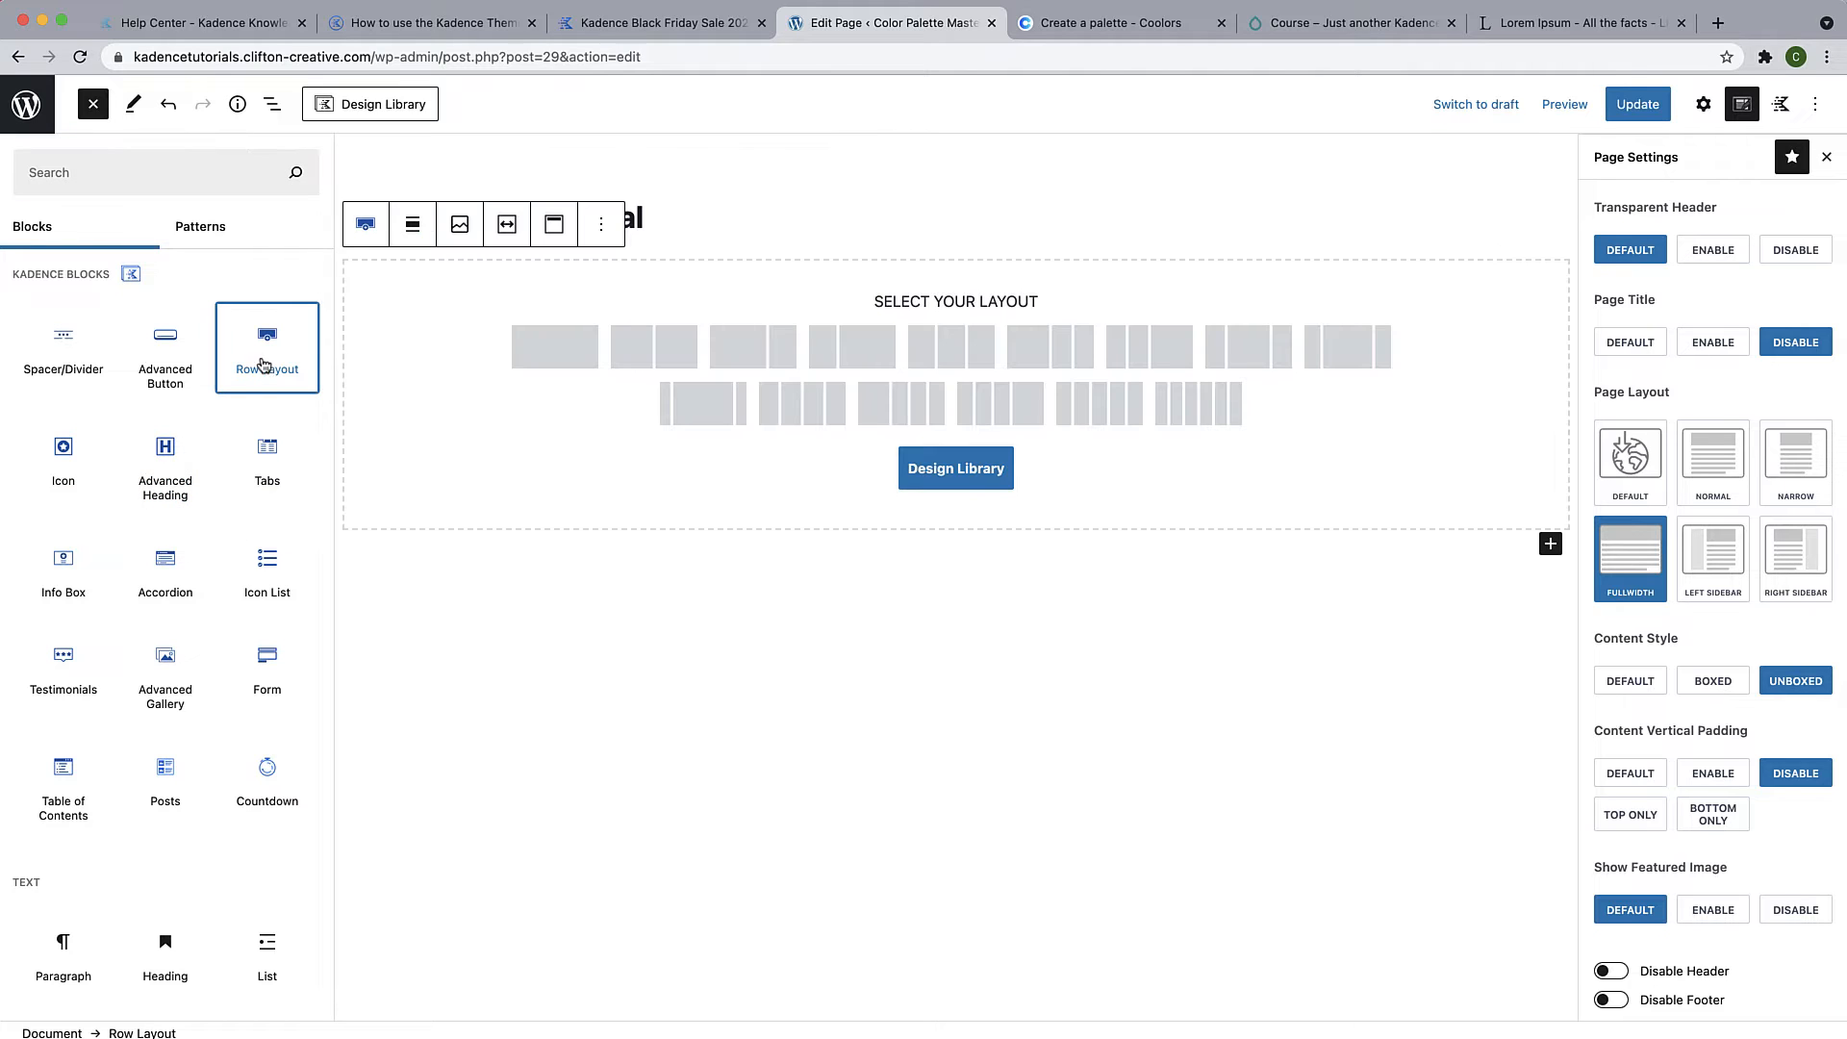
click(549, 346)
click(420, 355)
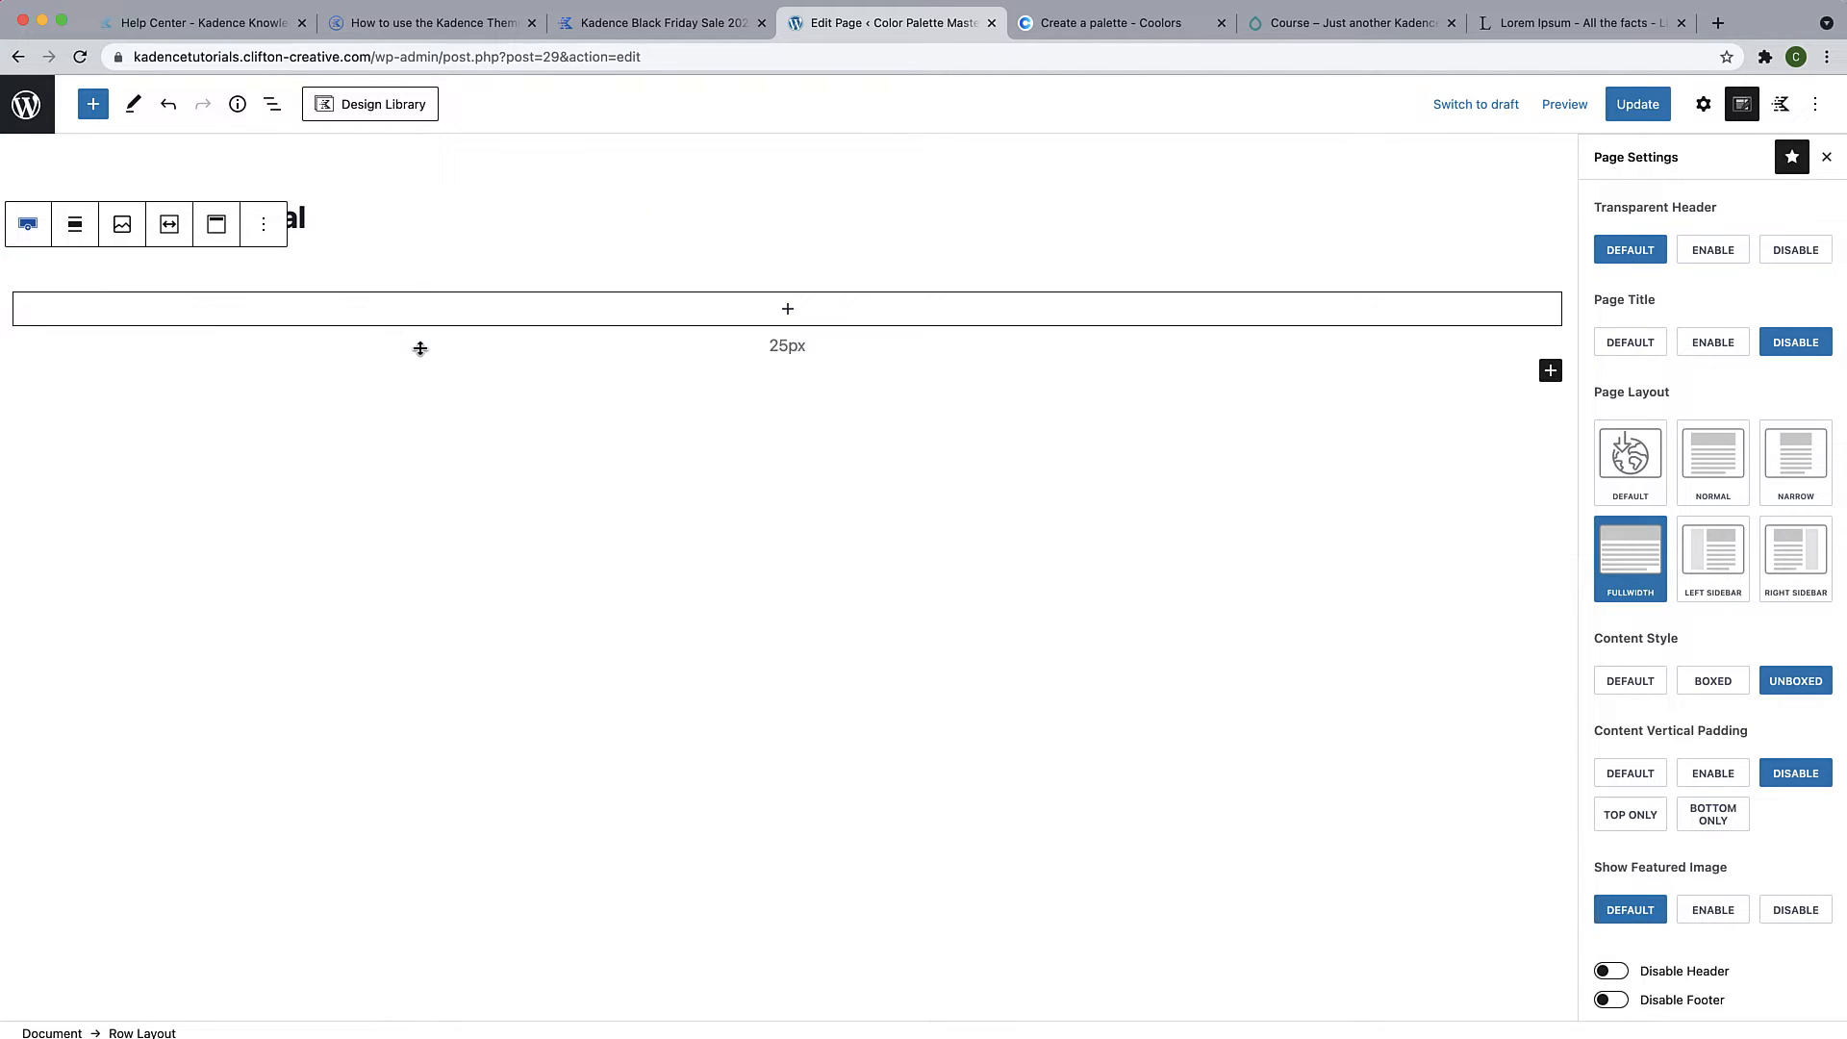
Nest a second Row Layout block with two equal columns inside the single-column row
click(788, 310)
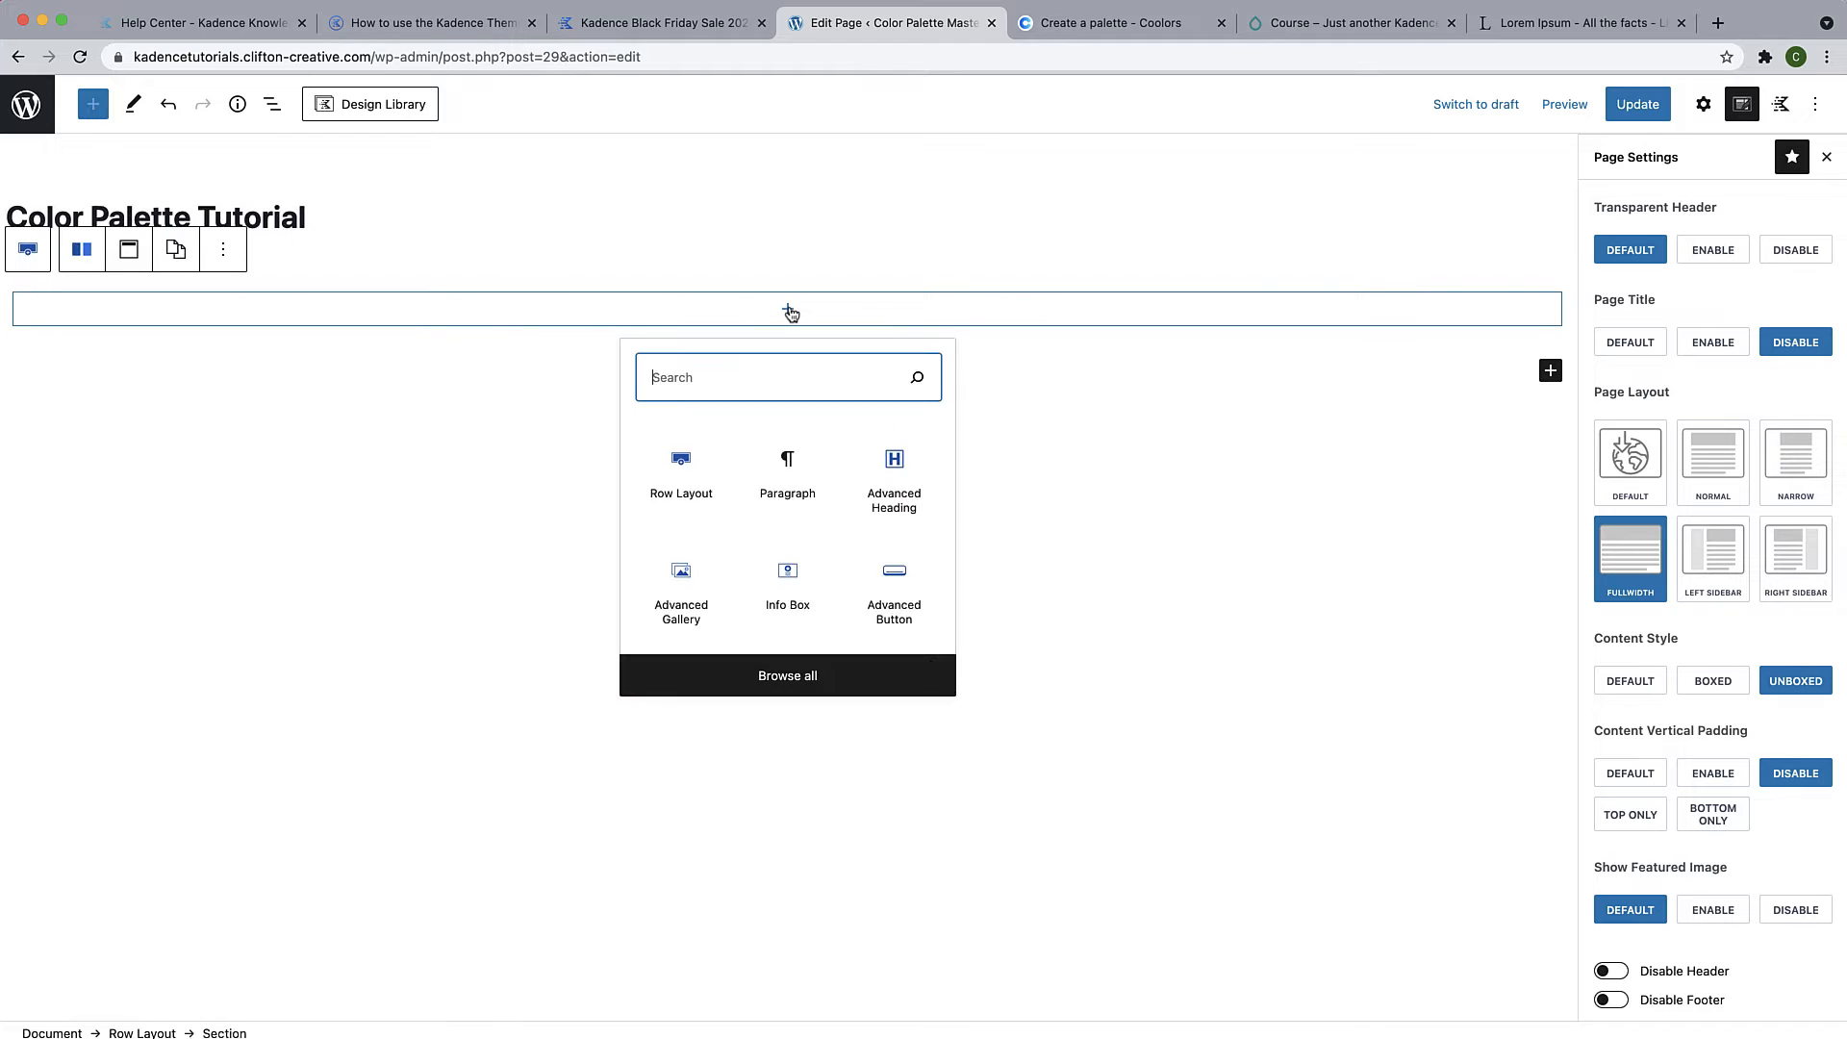
click(683, 488)
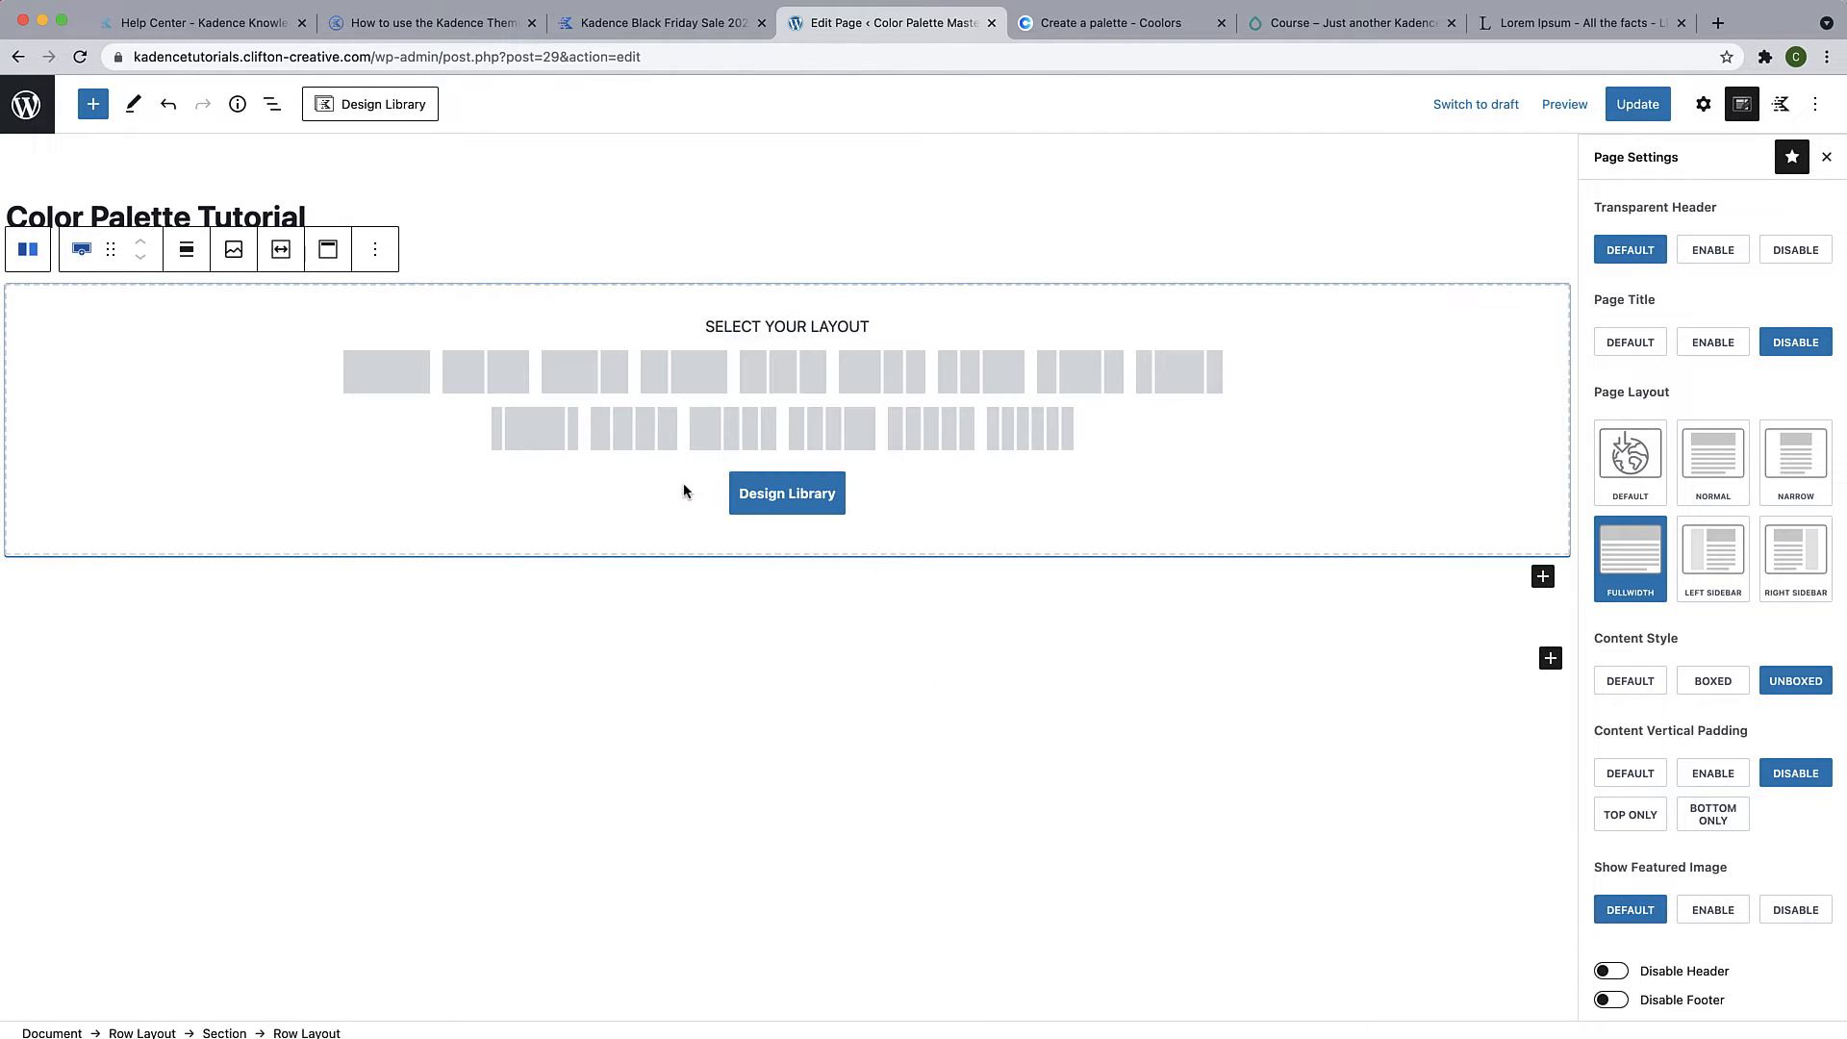
click(486, 376)
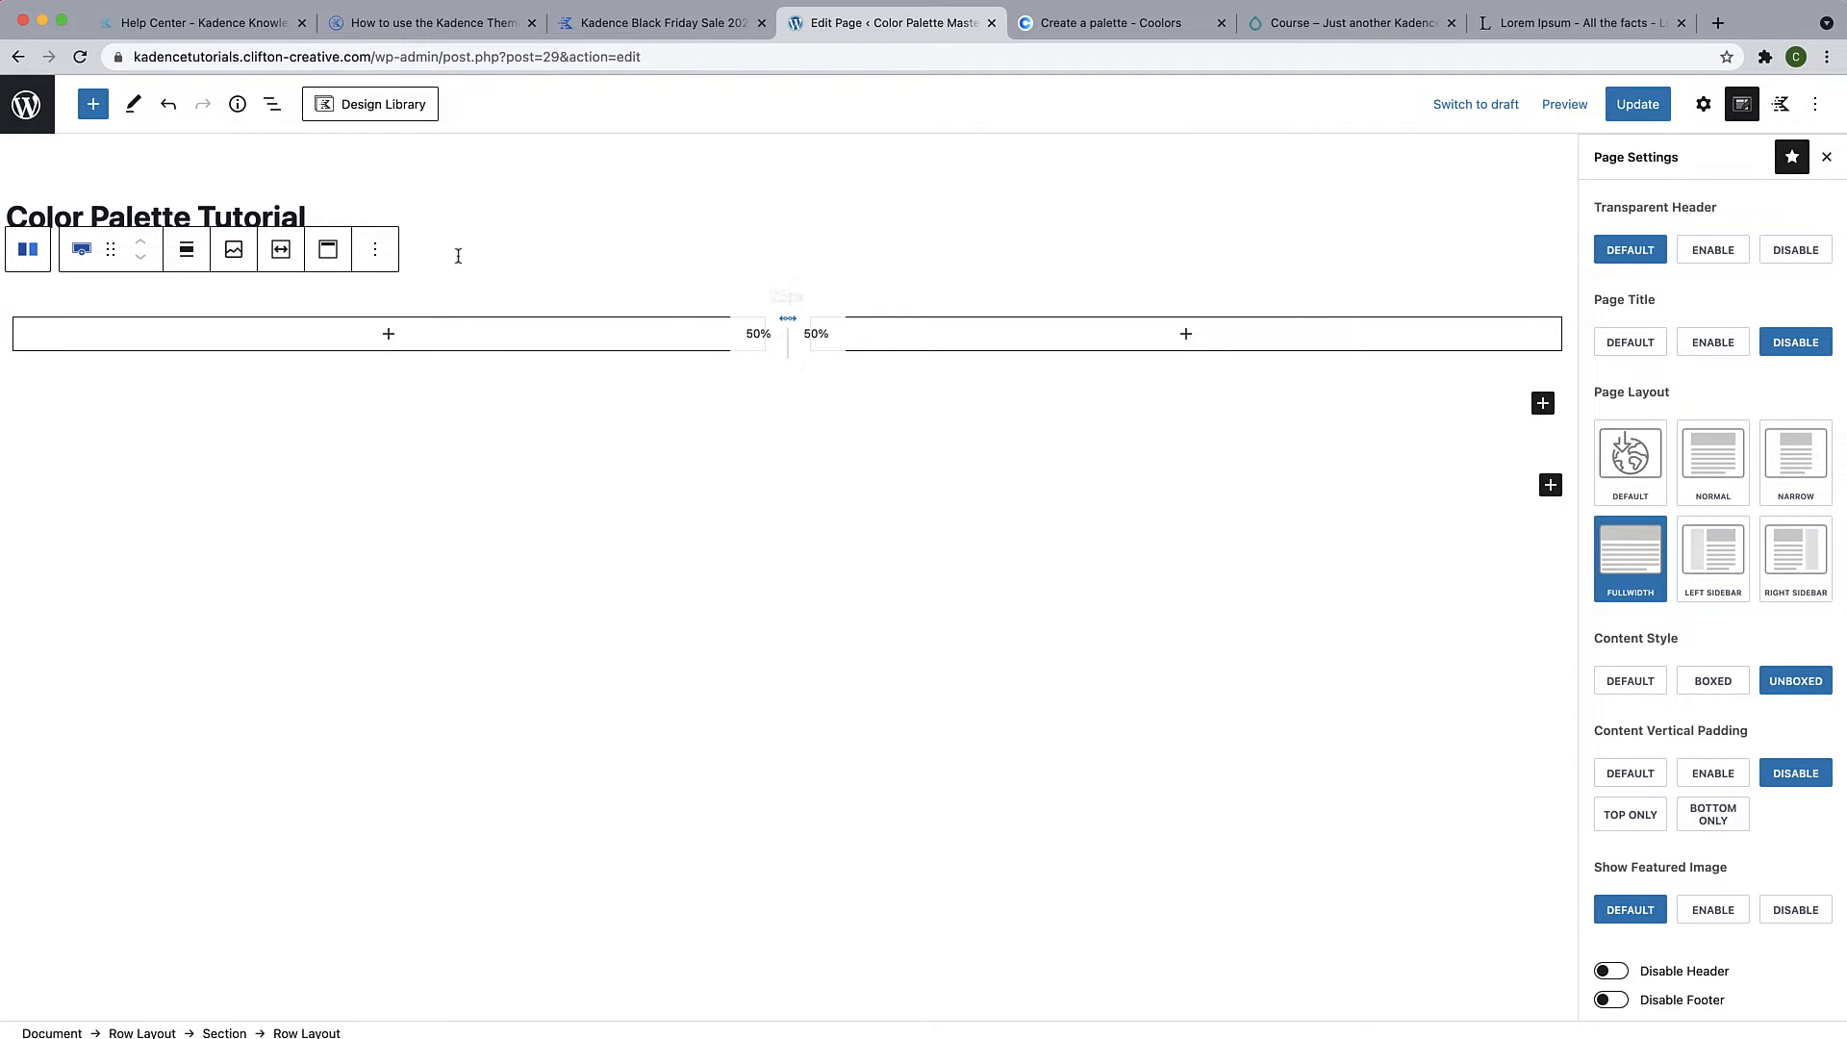
Make the outer Row Layout inherit its content max width from the theme in the Structure Settings
click(273, 104)
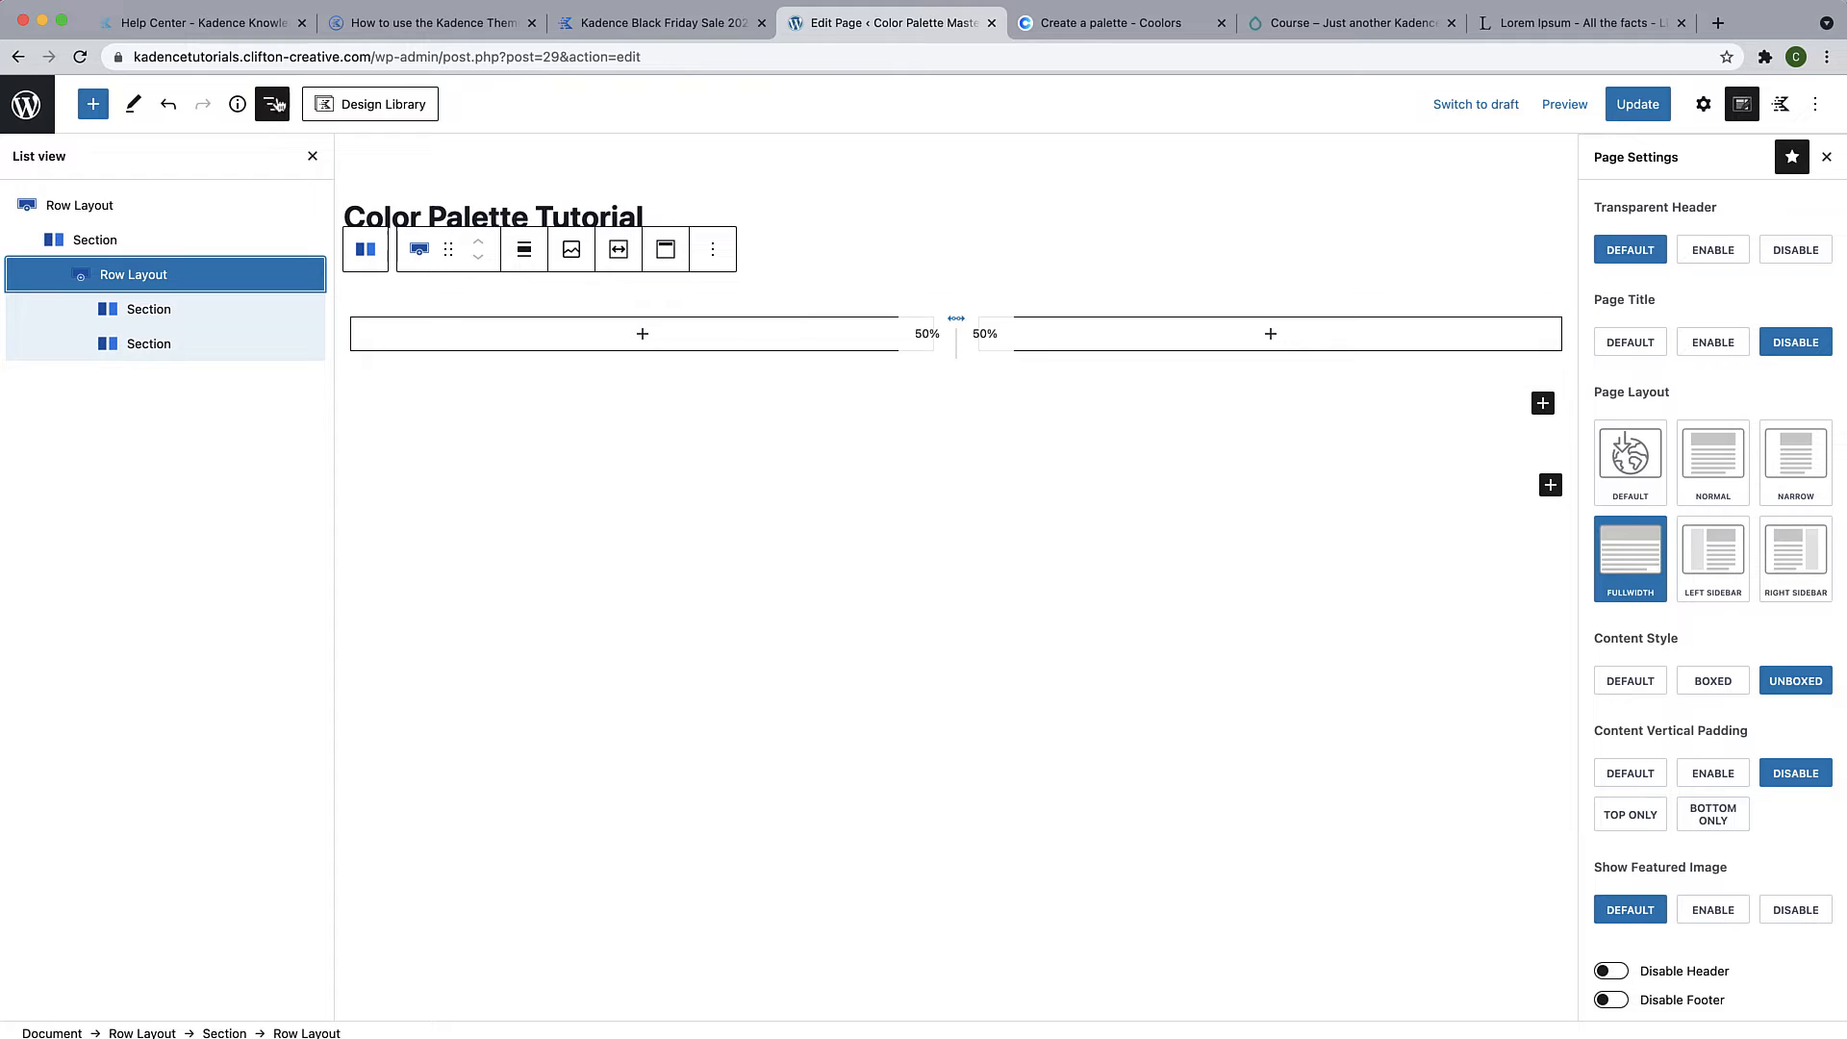
click(87, 205)
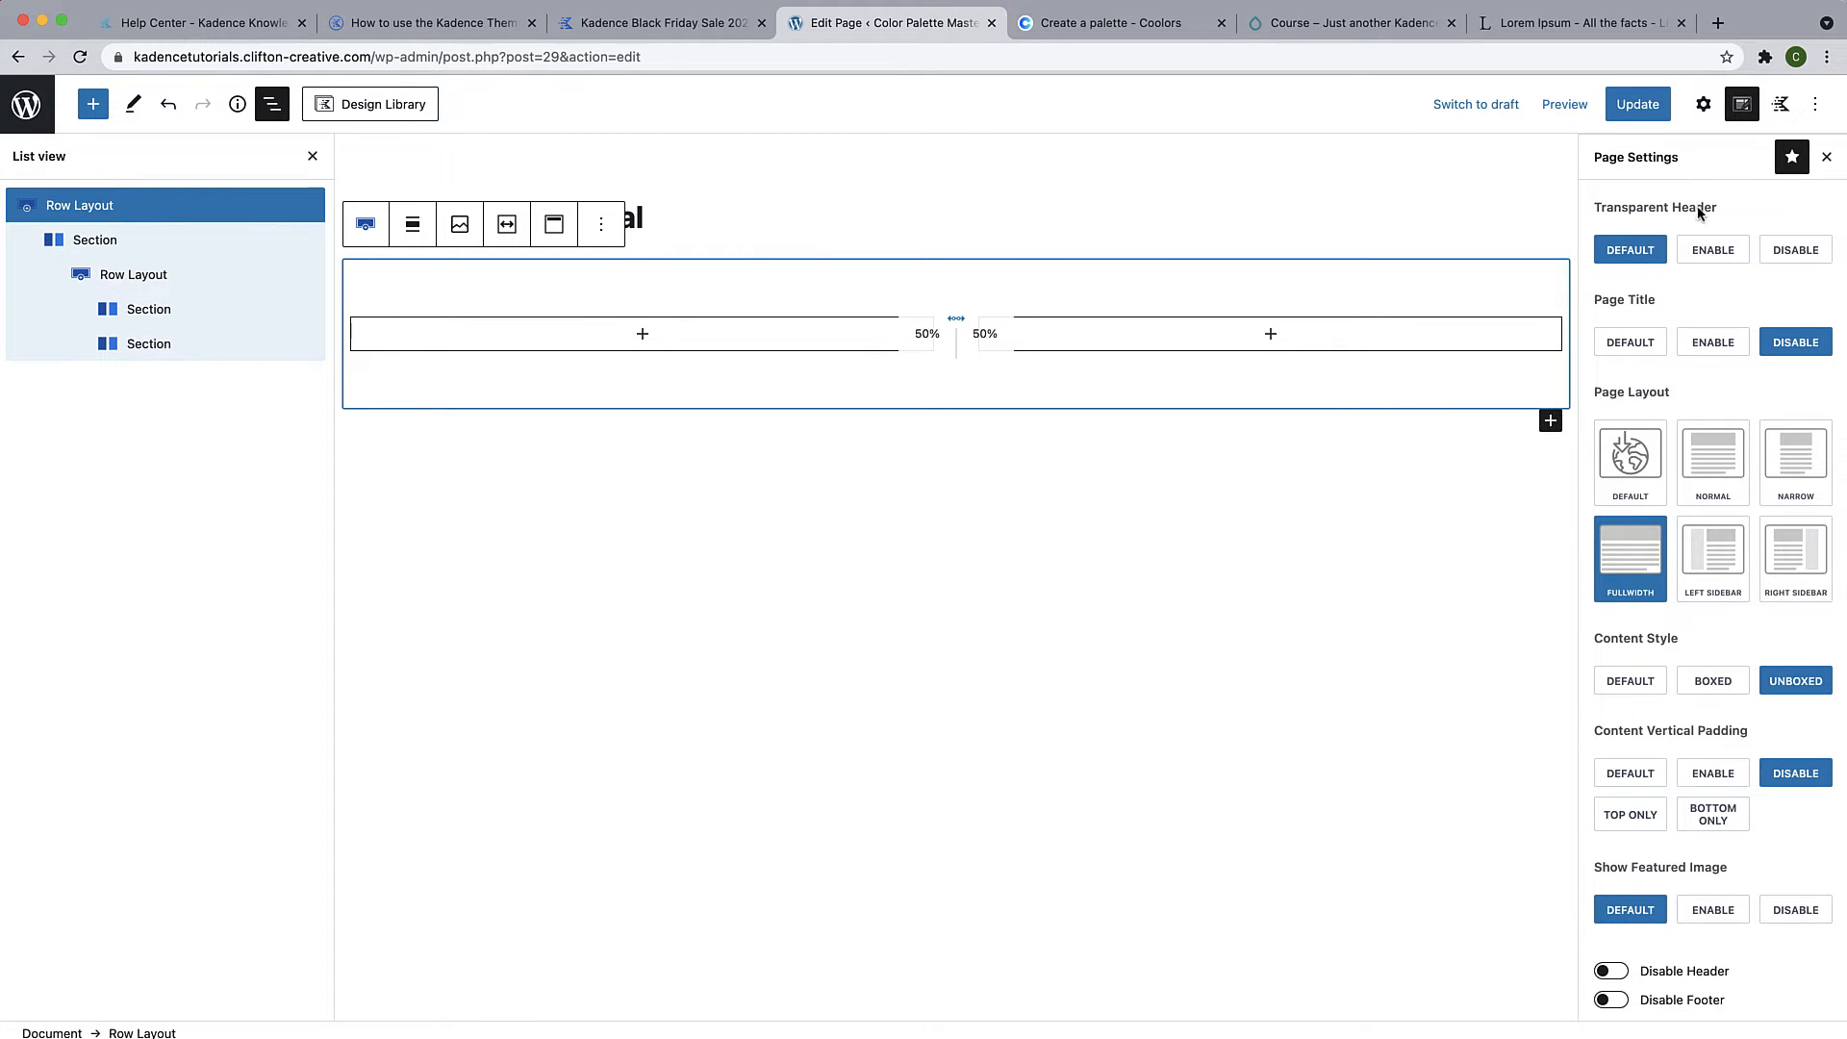
click(1702, 111)
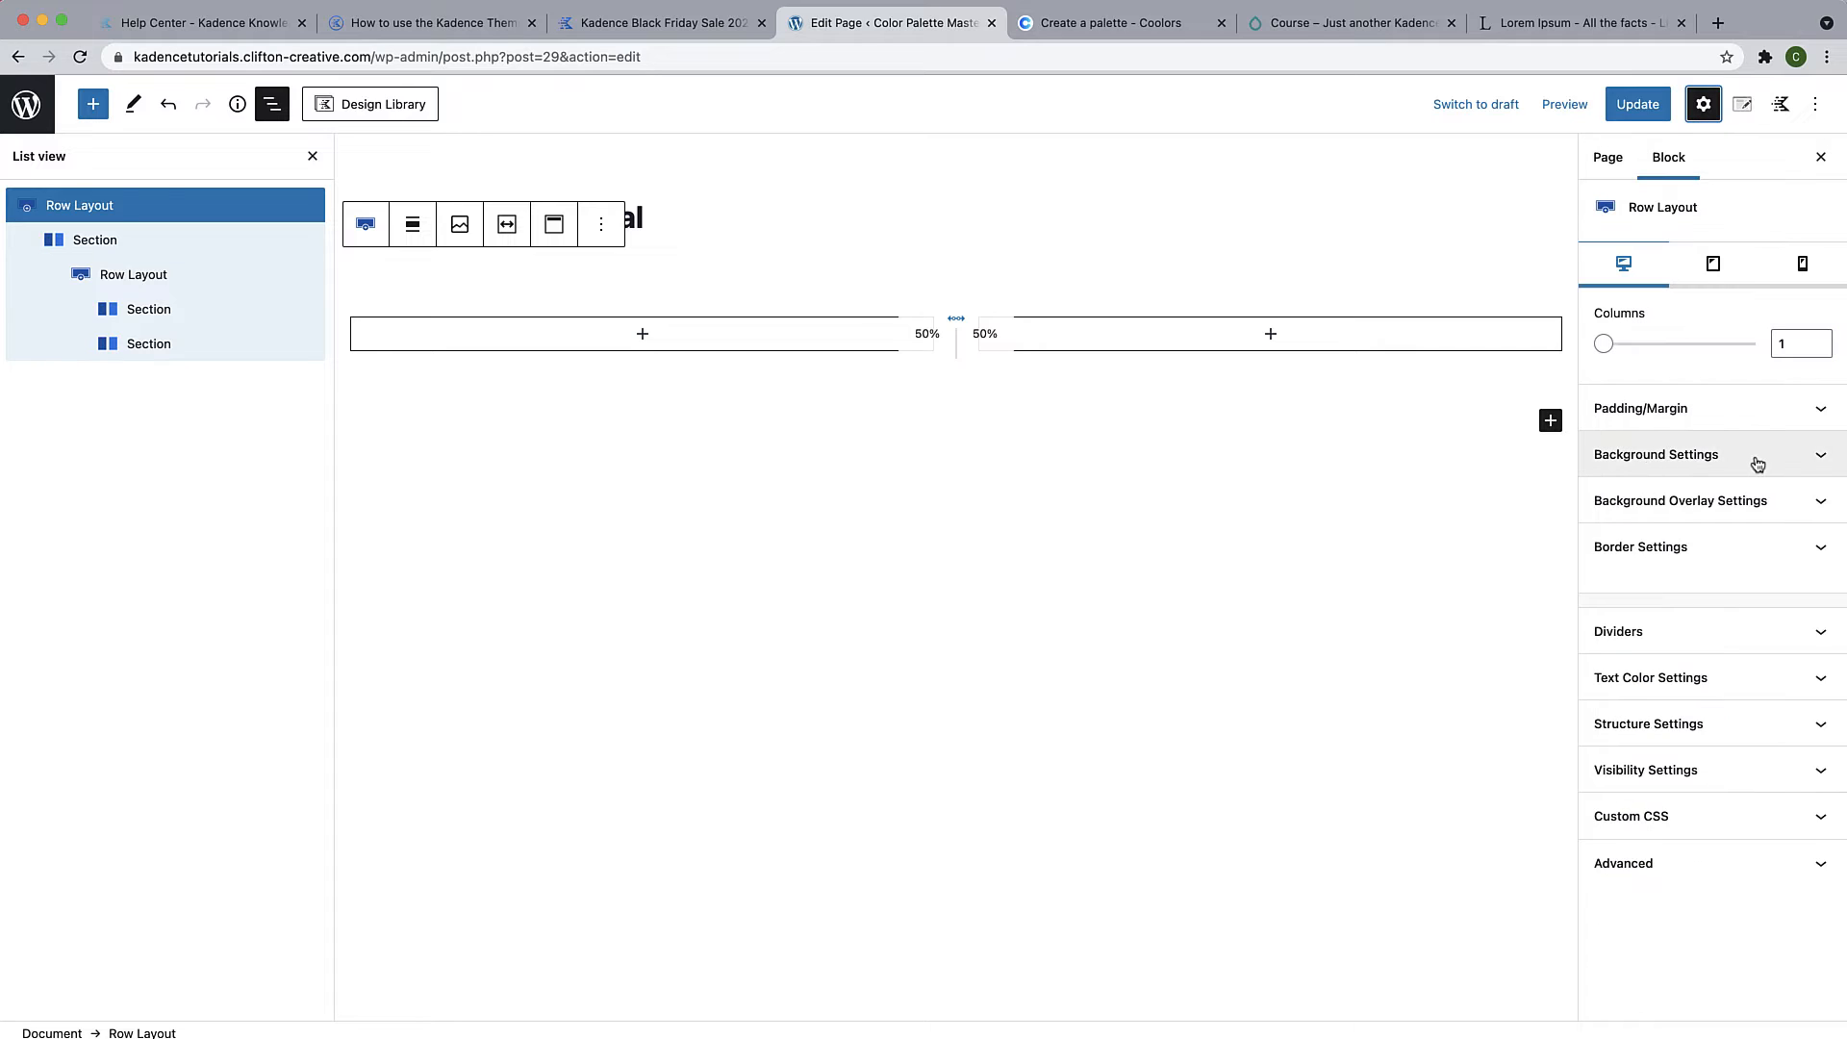
click(1728, 735)
scroll(1722, 769, down, 4)
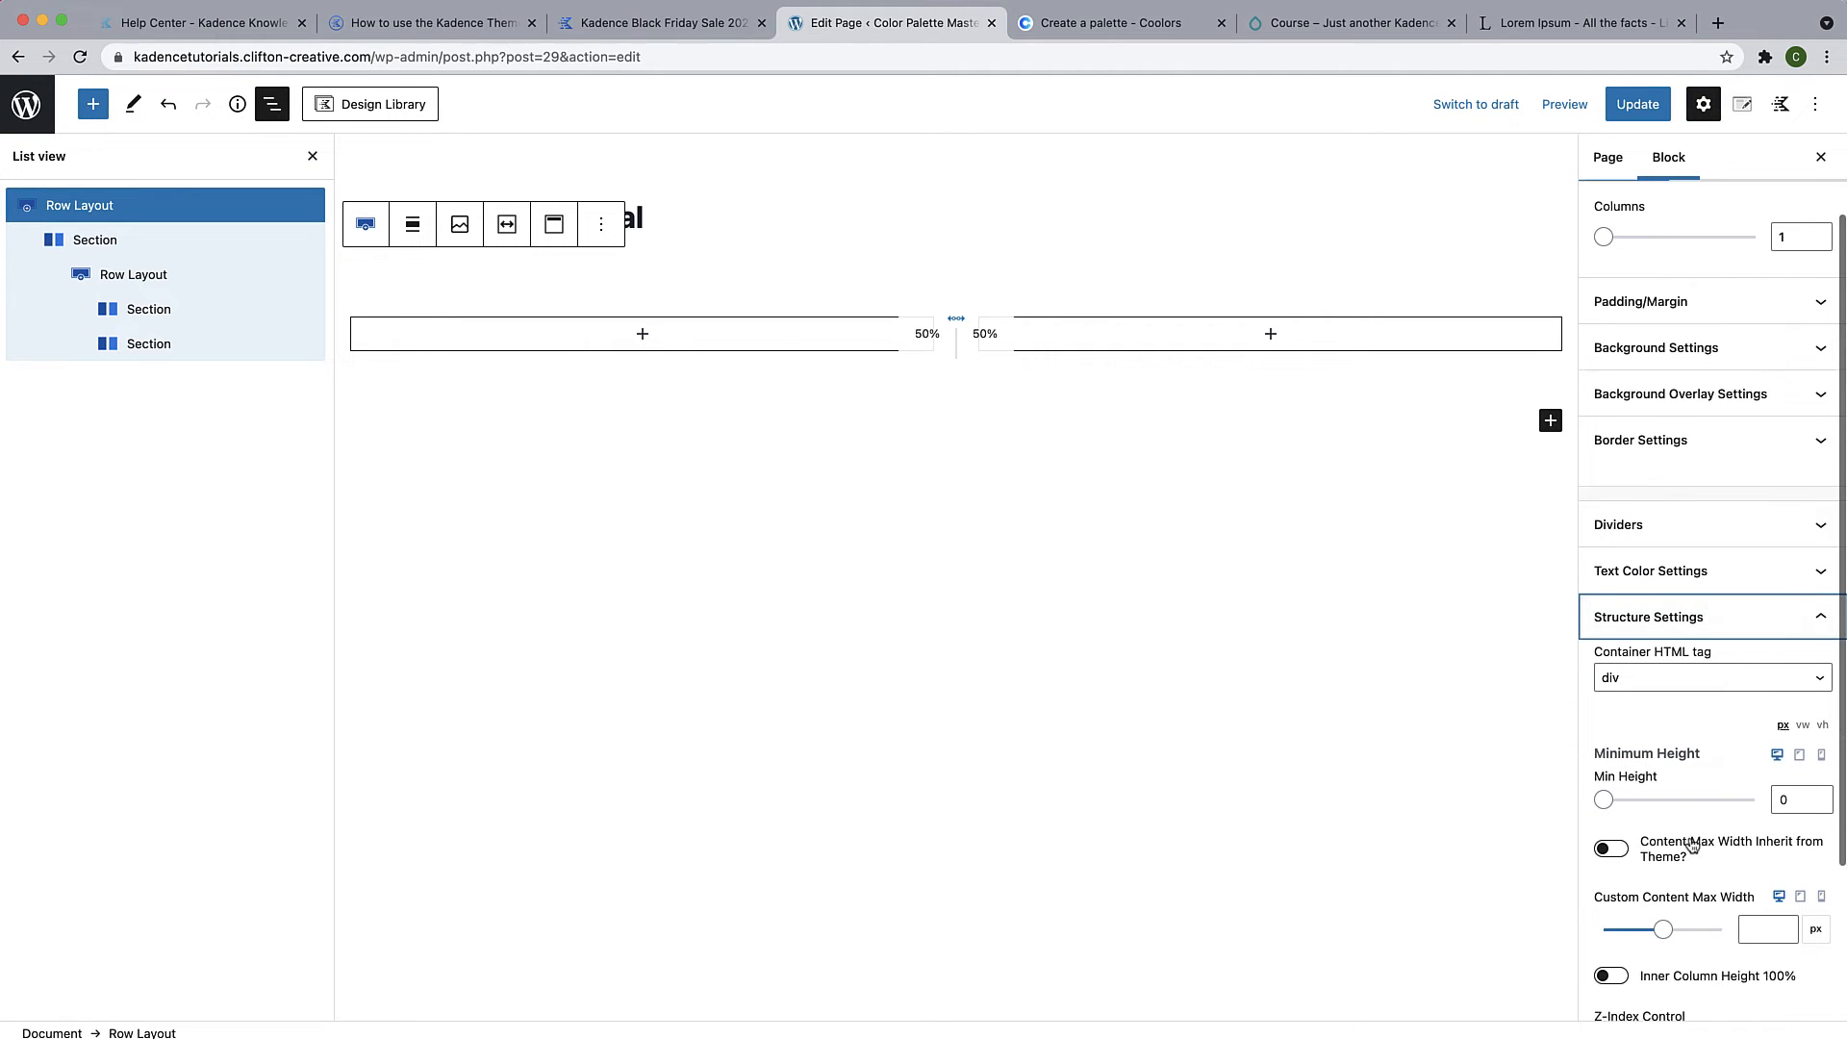
click(1619, 767)
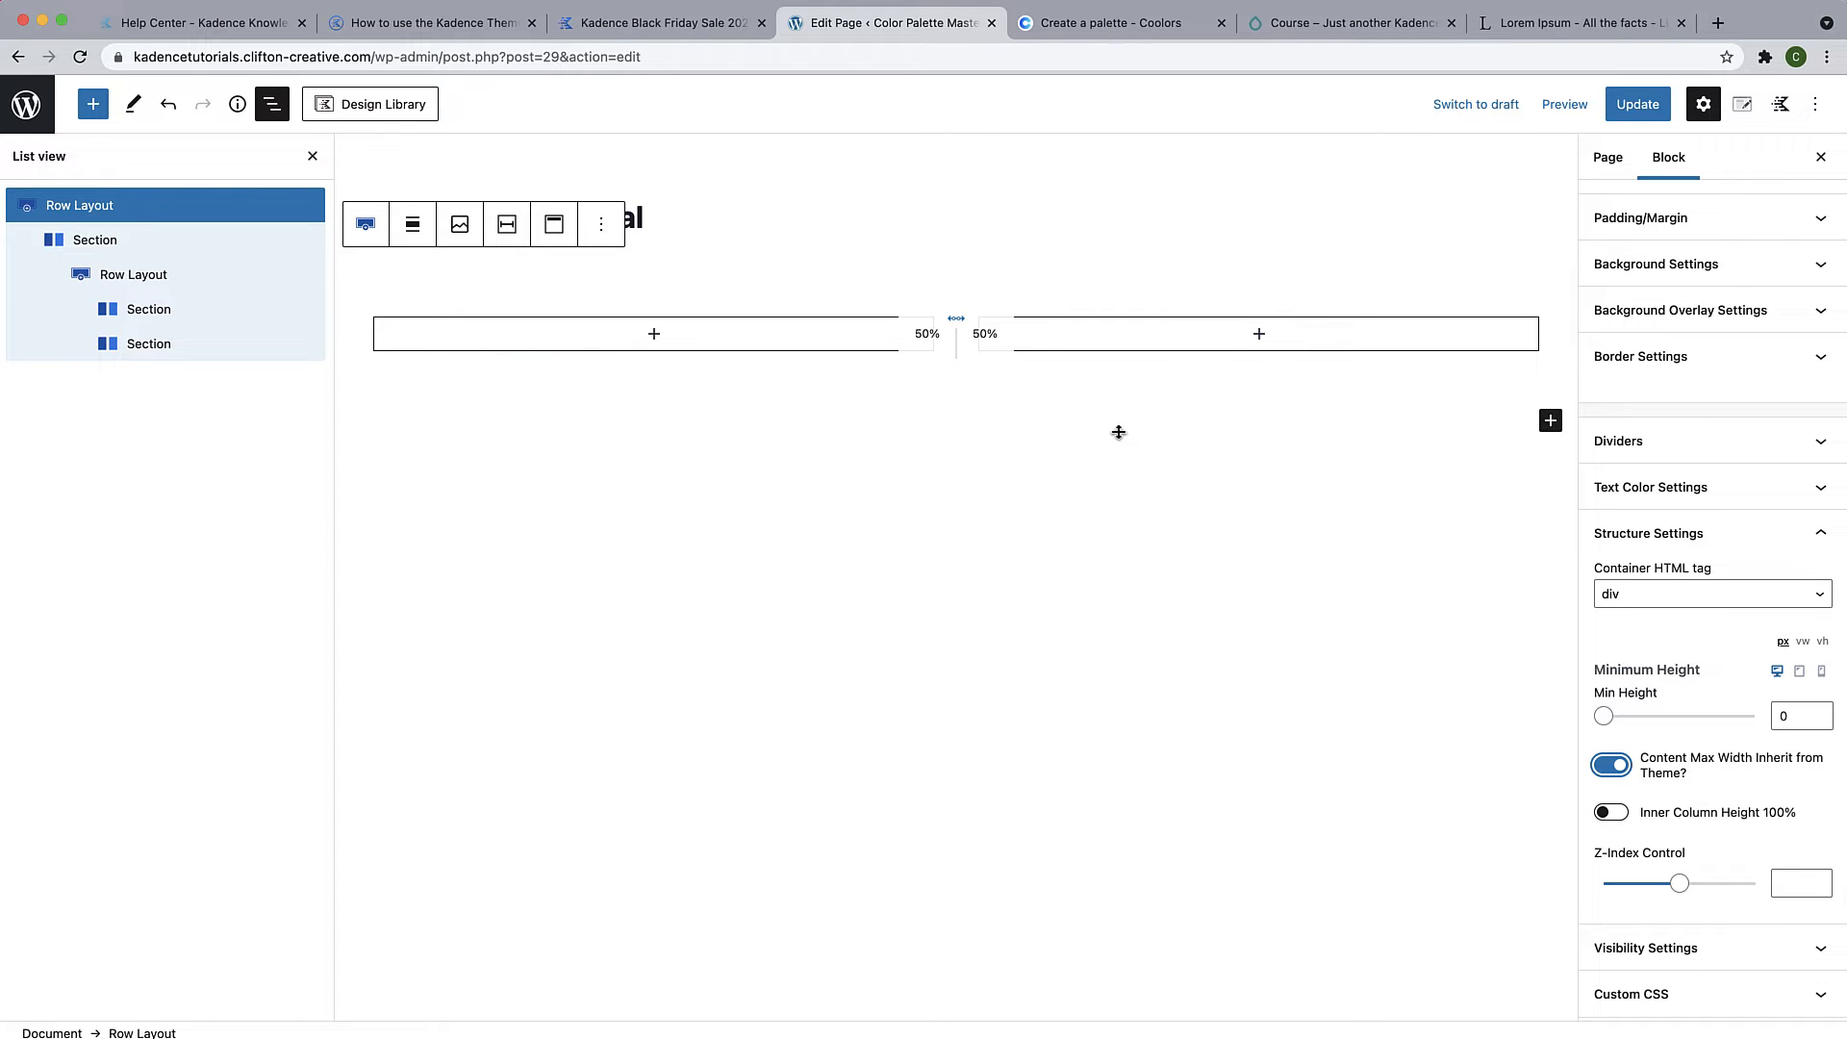
click(312, 157)
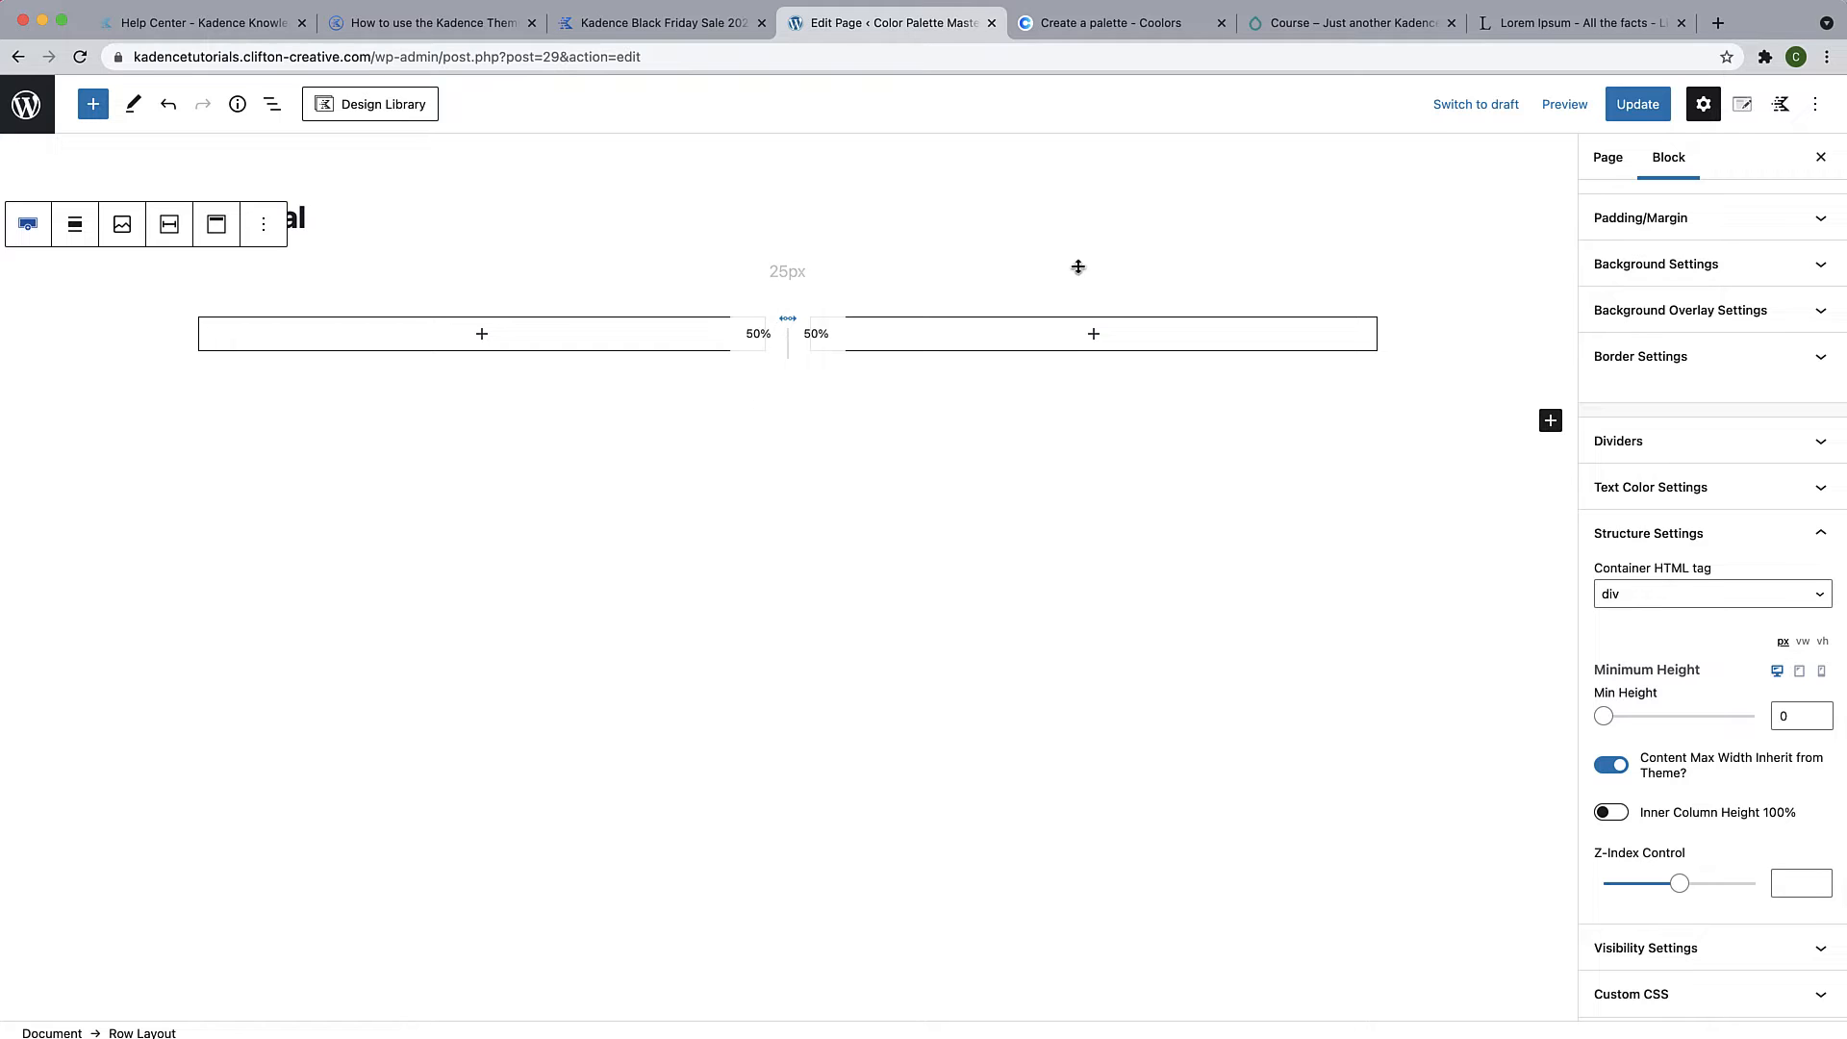
Add an Advanced Heading to the first column of the inner row with the text "Learn How to Use the Kadence Color Palette"
click(481, 337)
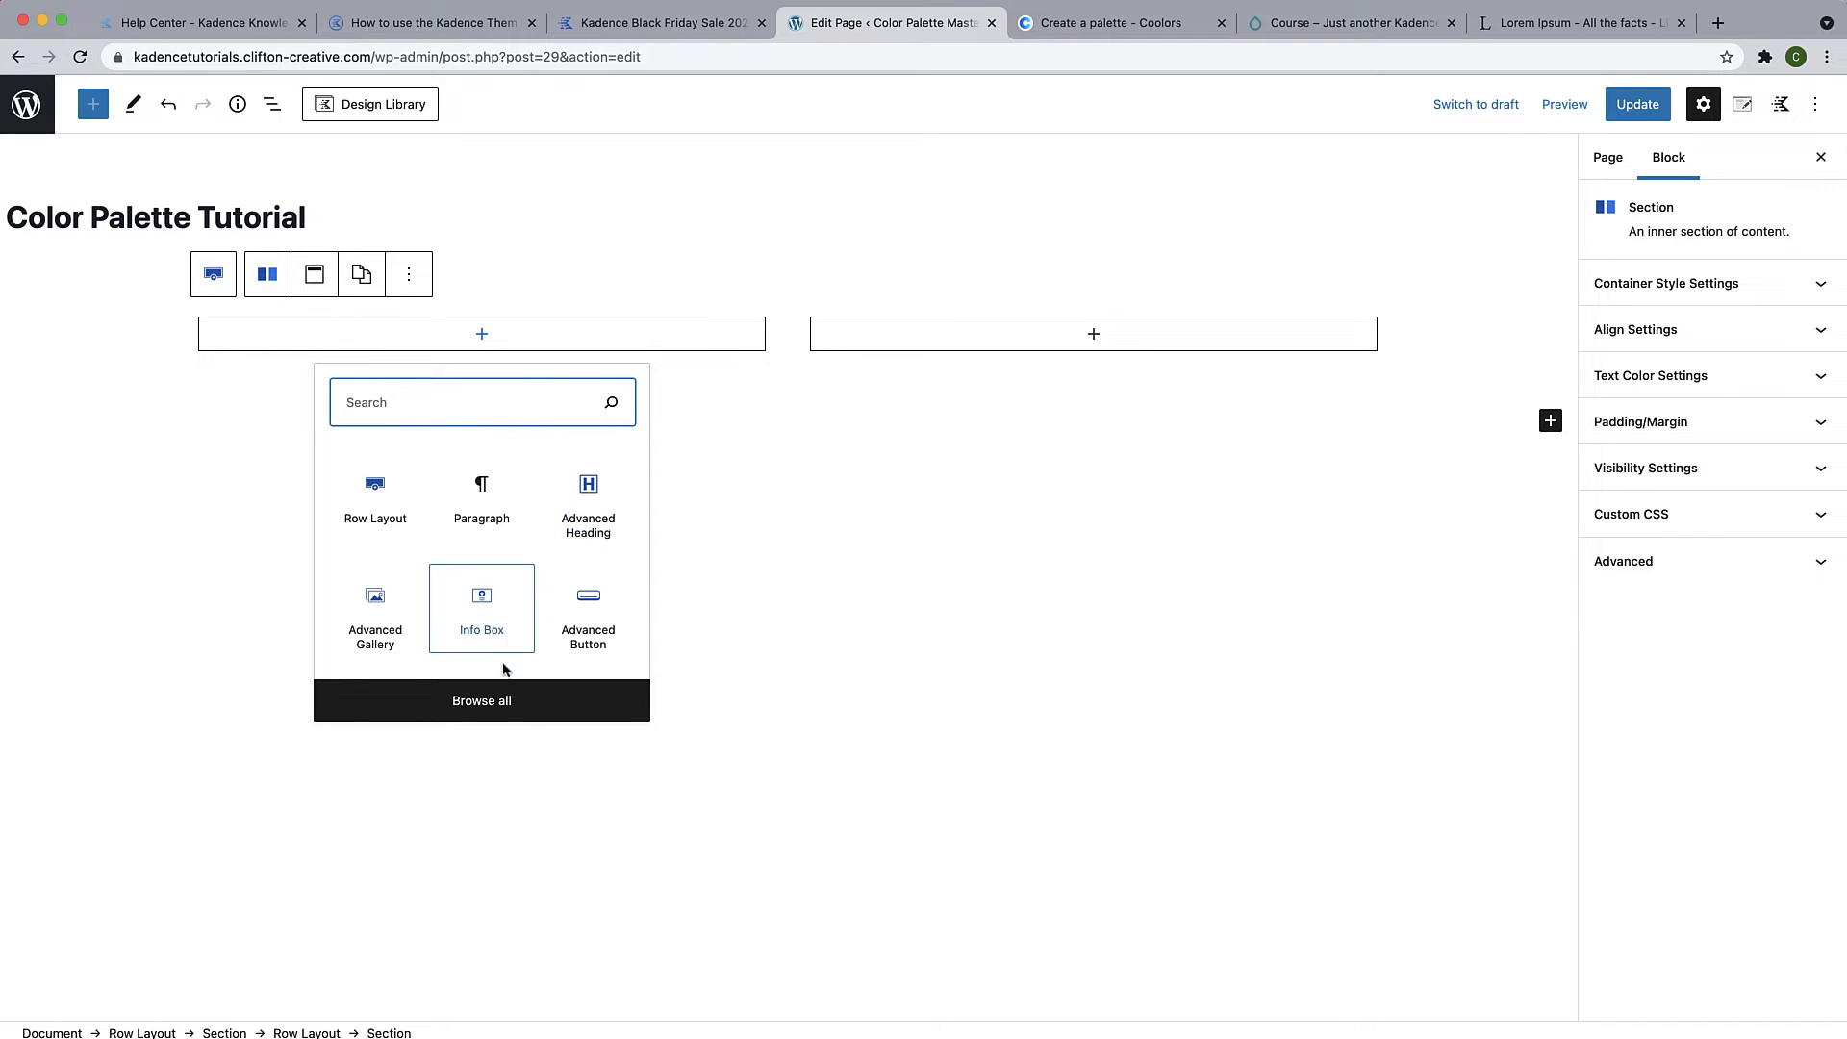
click(491, 707)
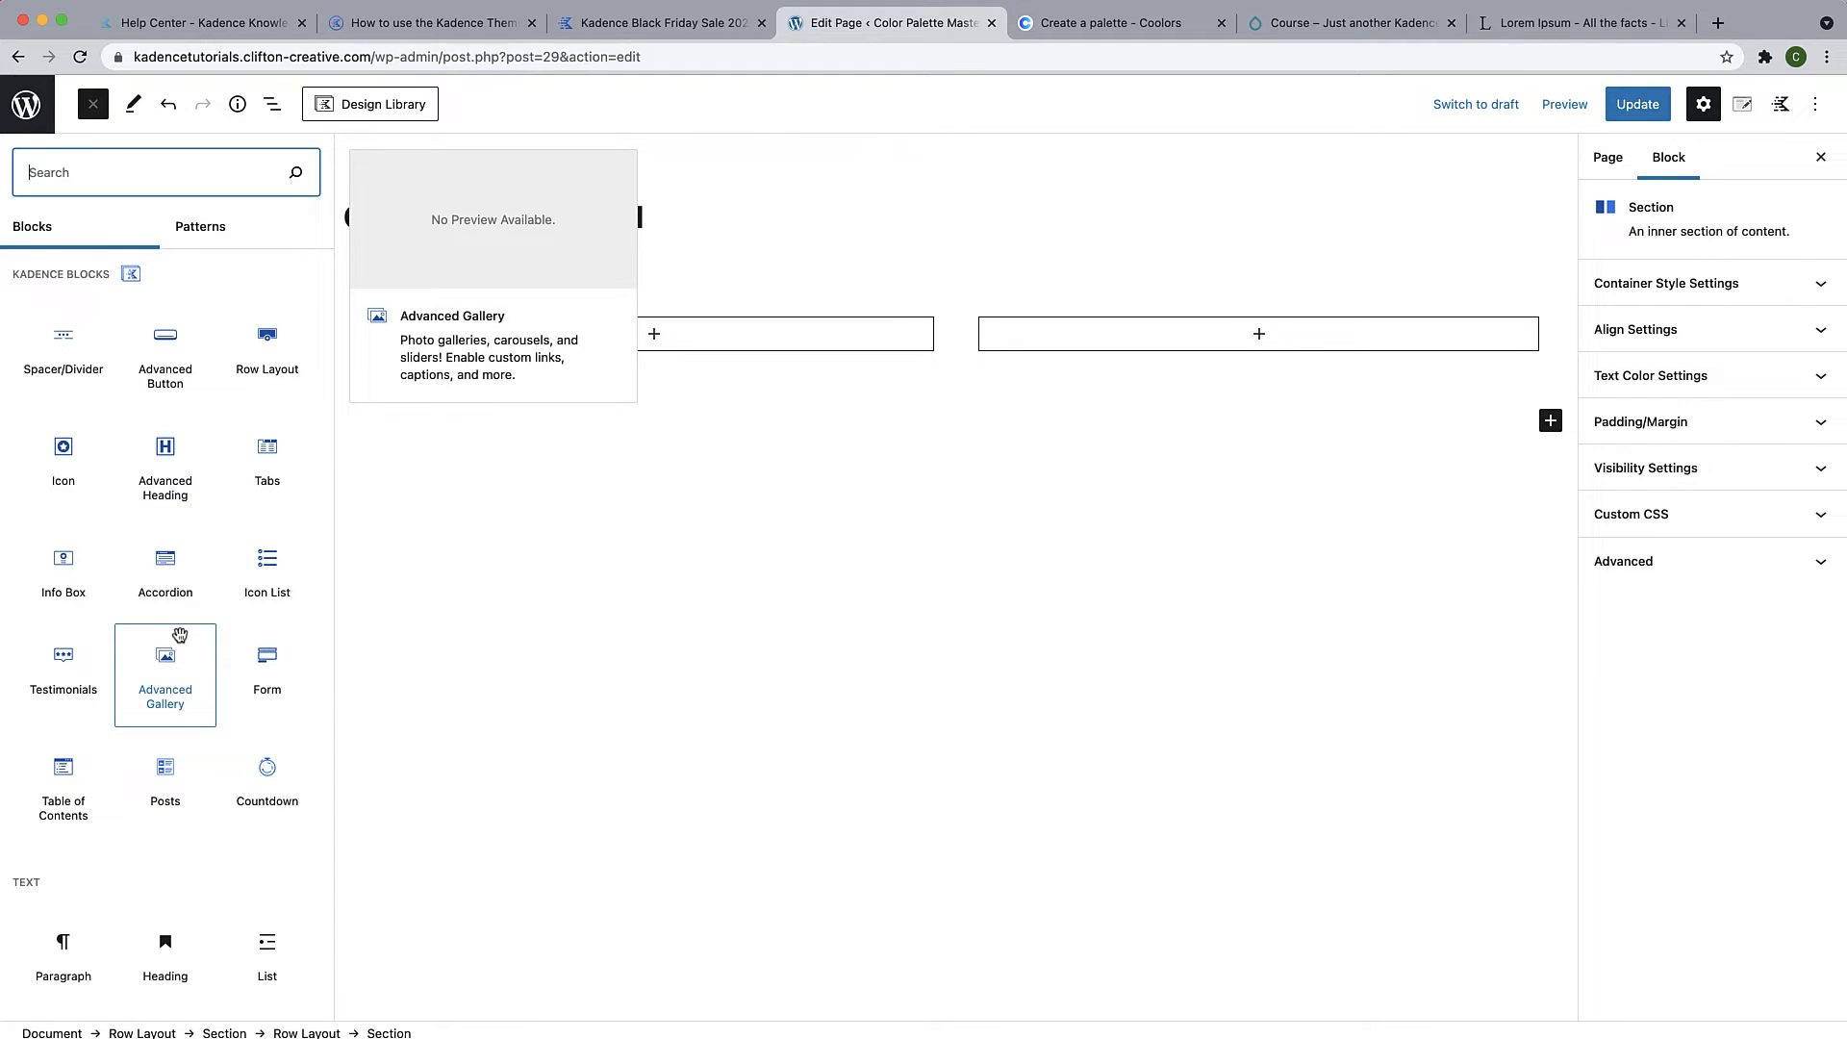
click(166, 460)
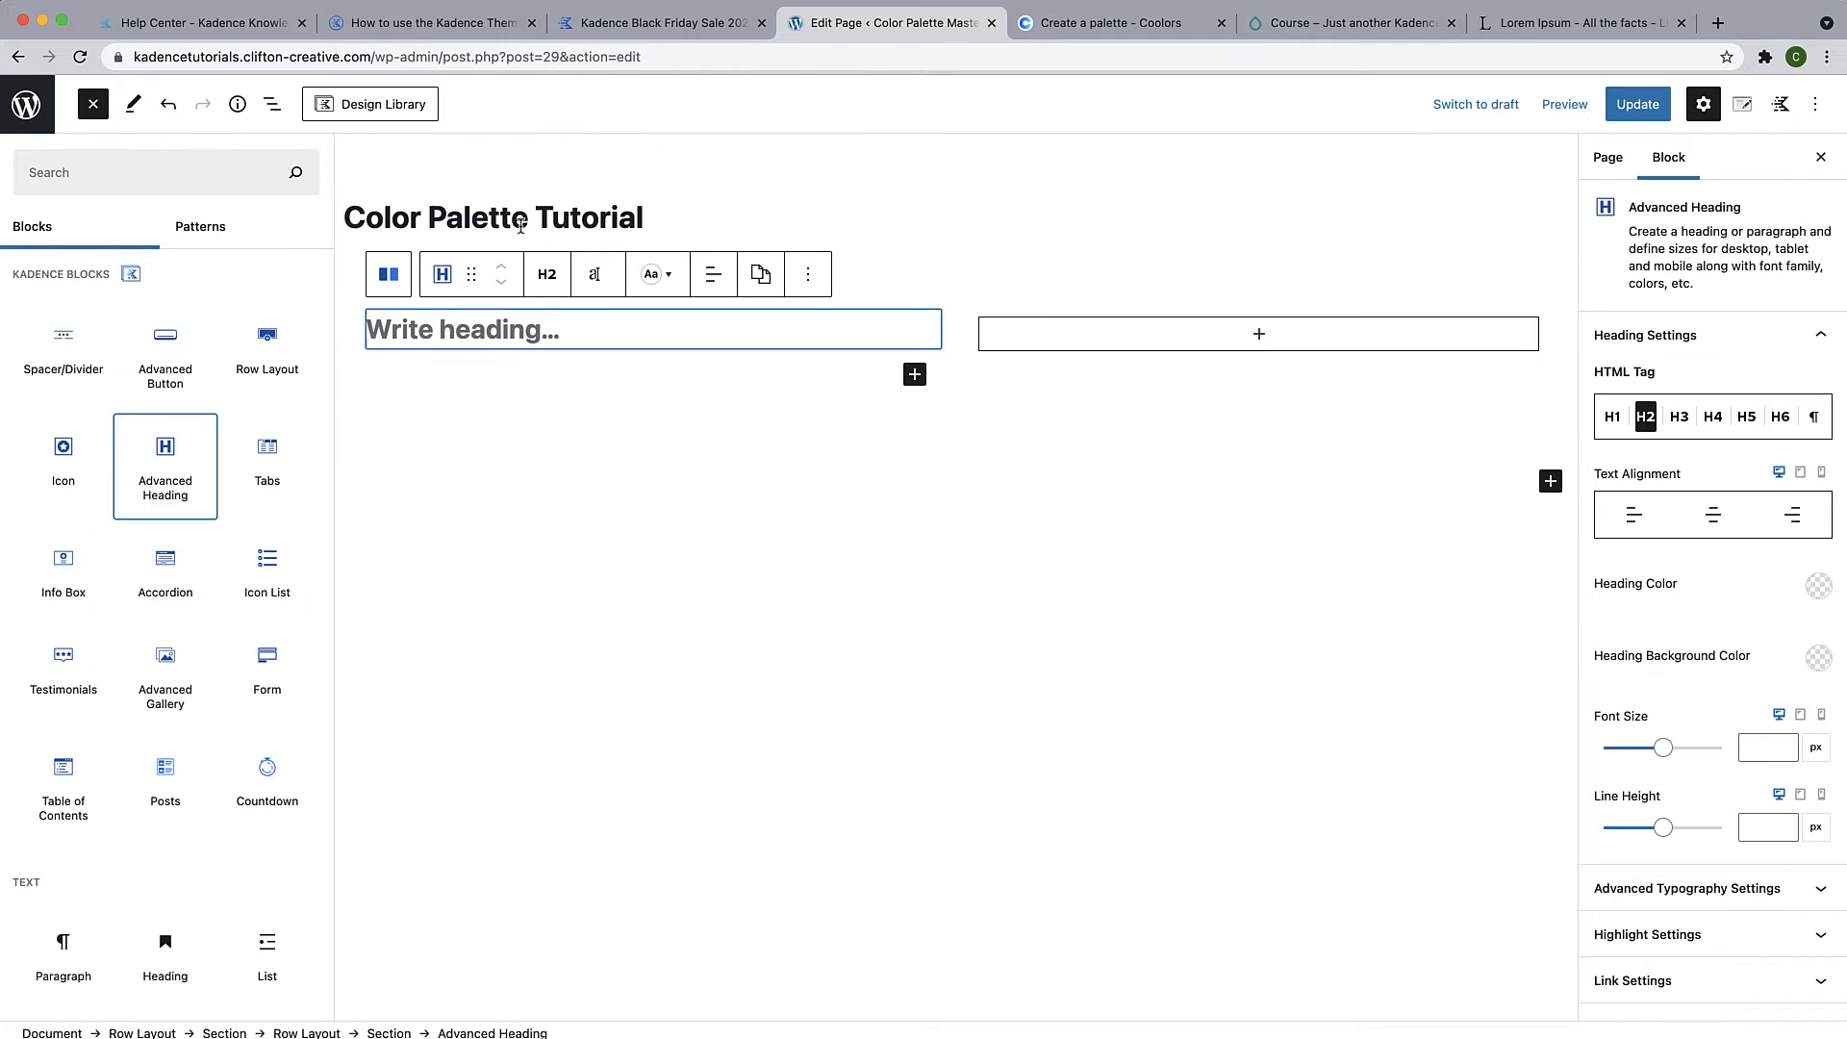
click(441, 327)
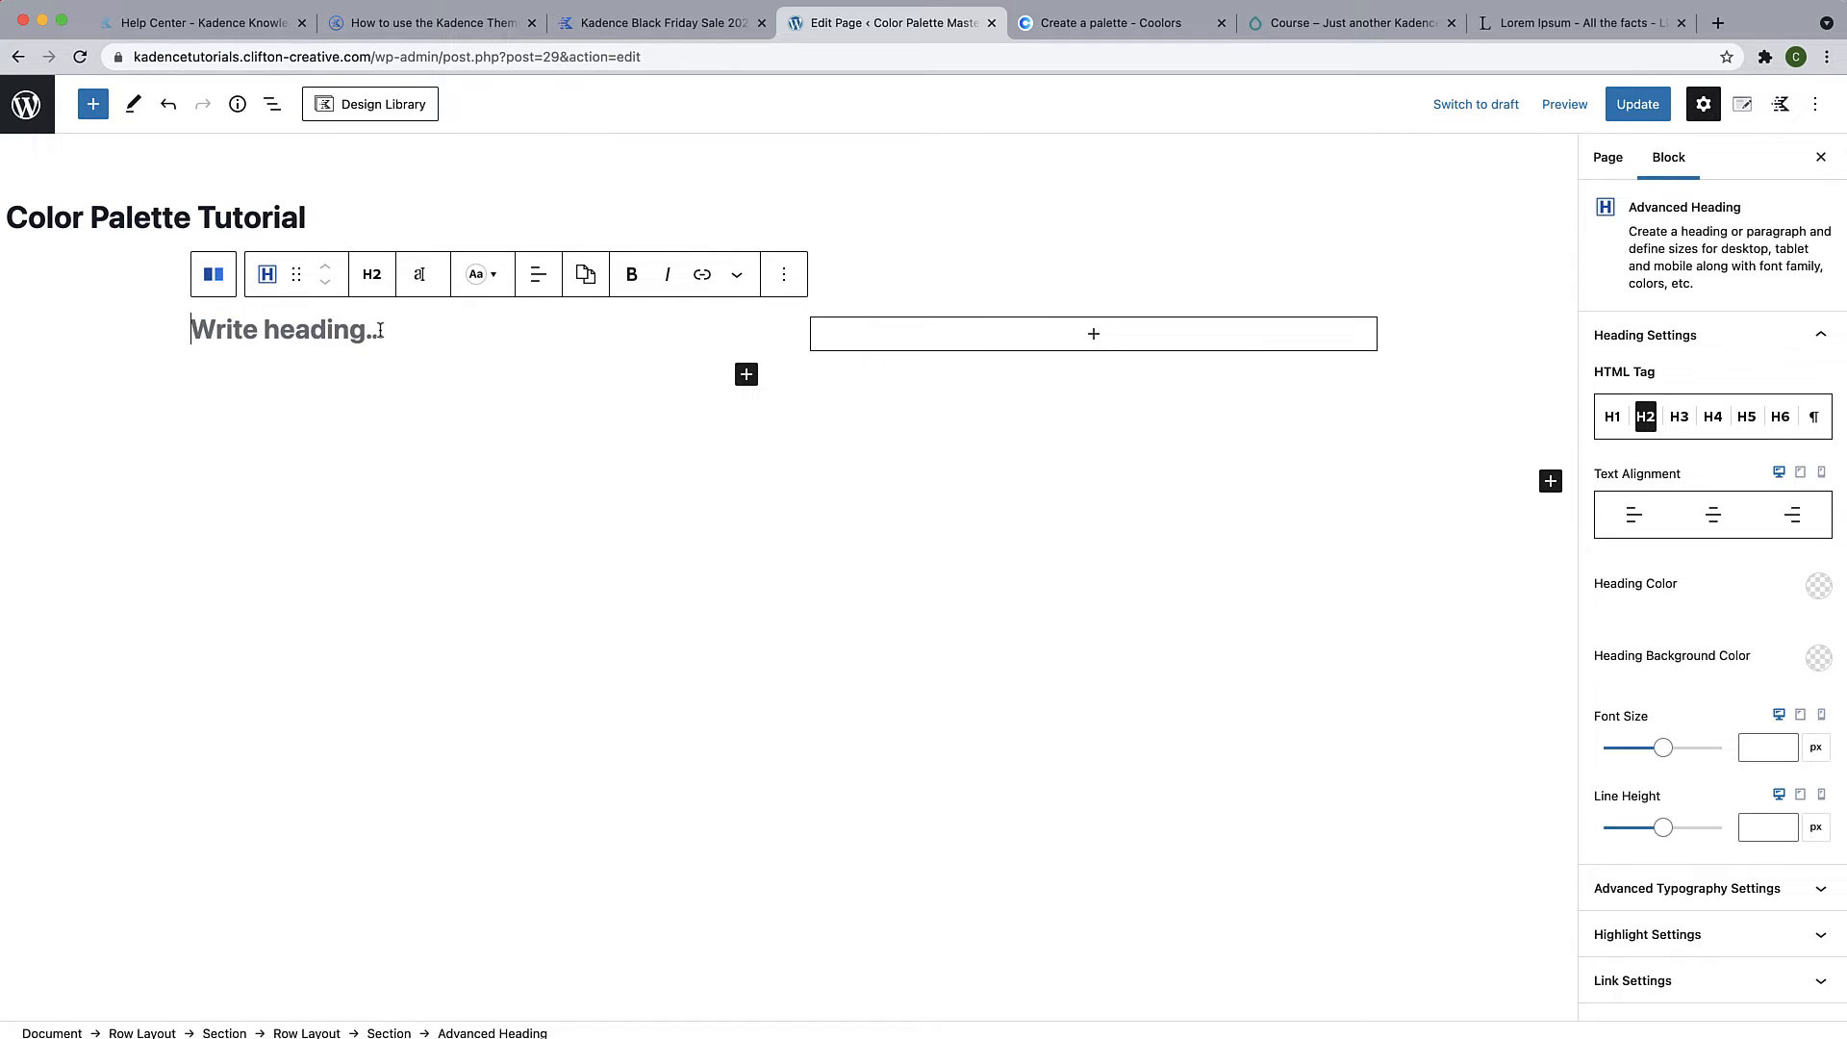
text(Learn How )
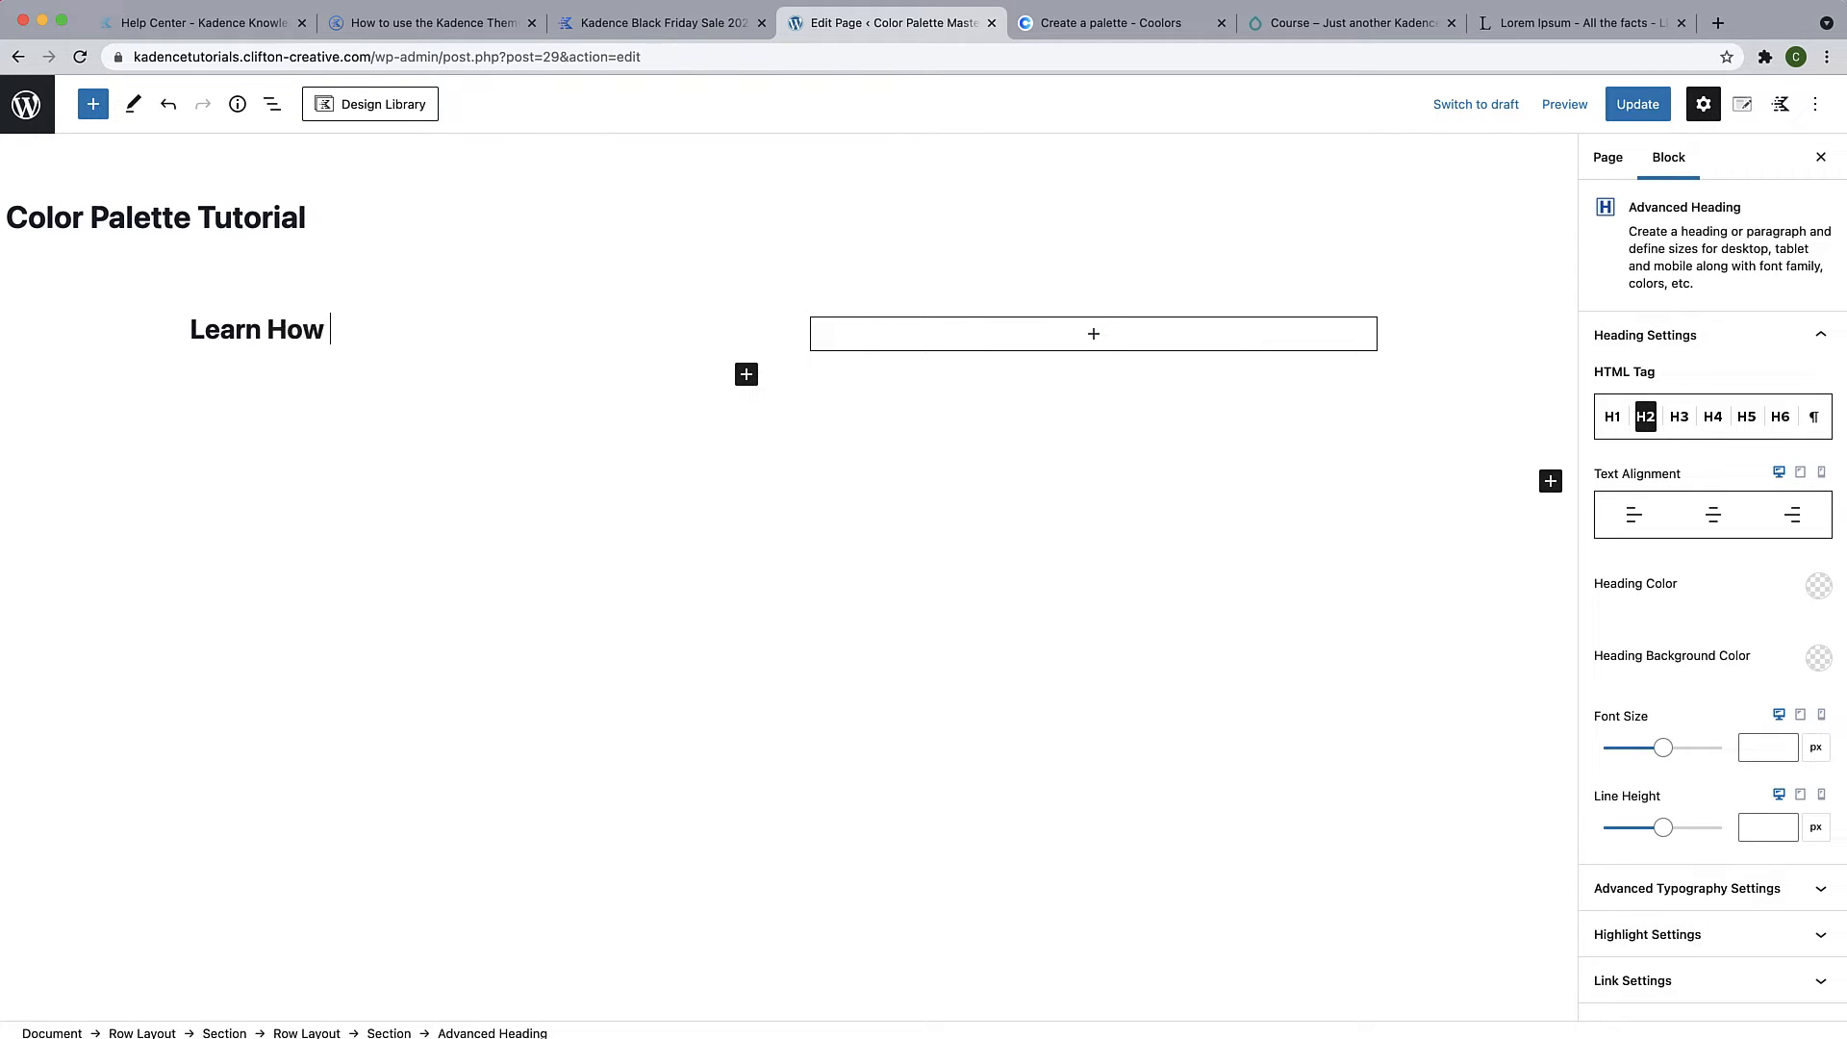
text(to Use the Kadence o)
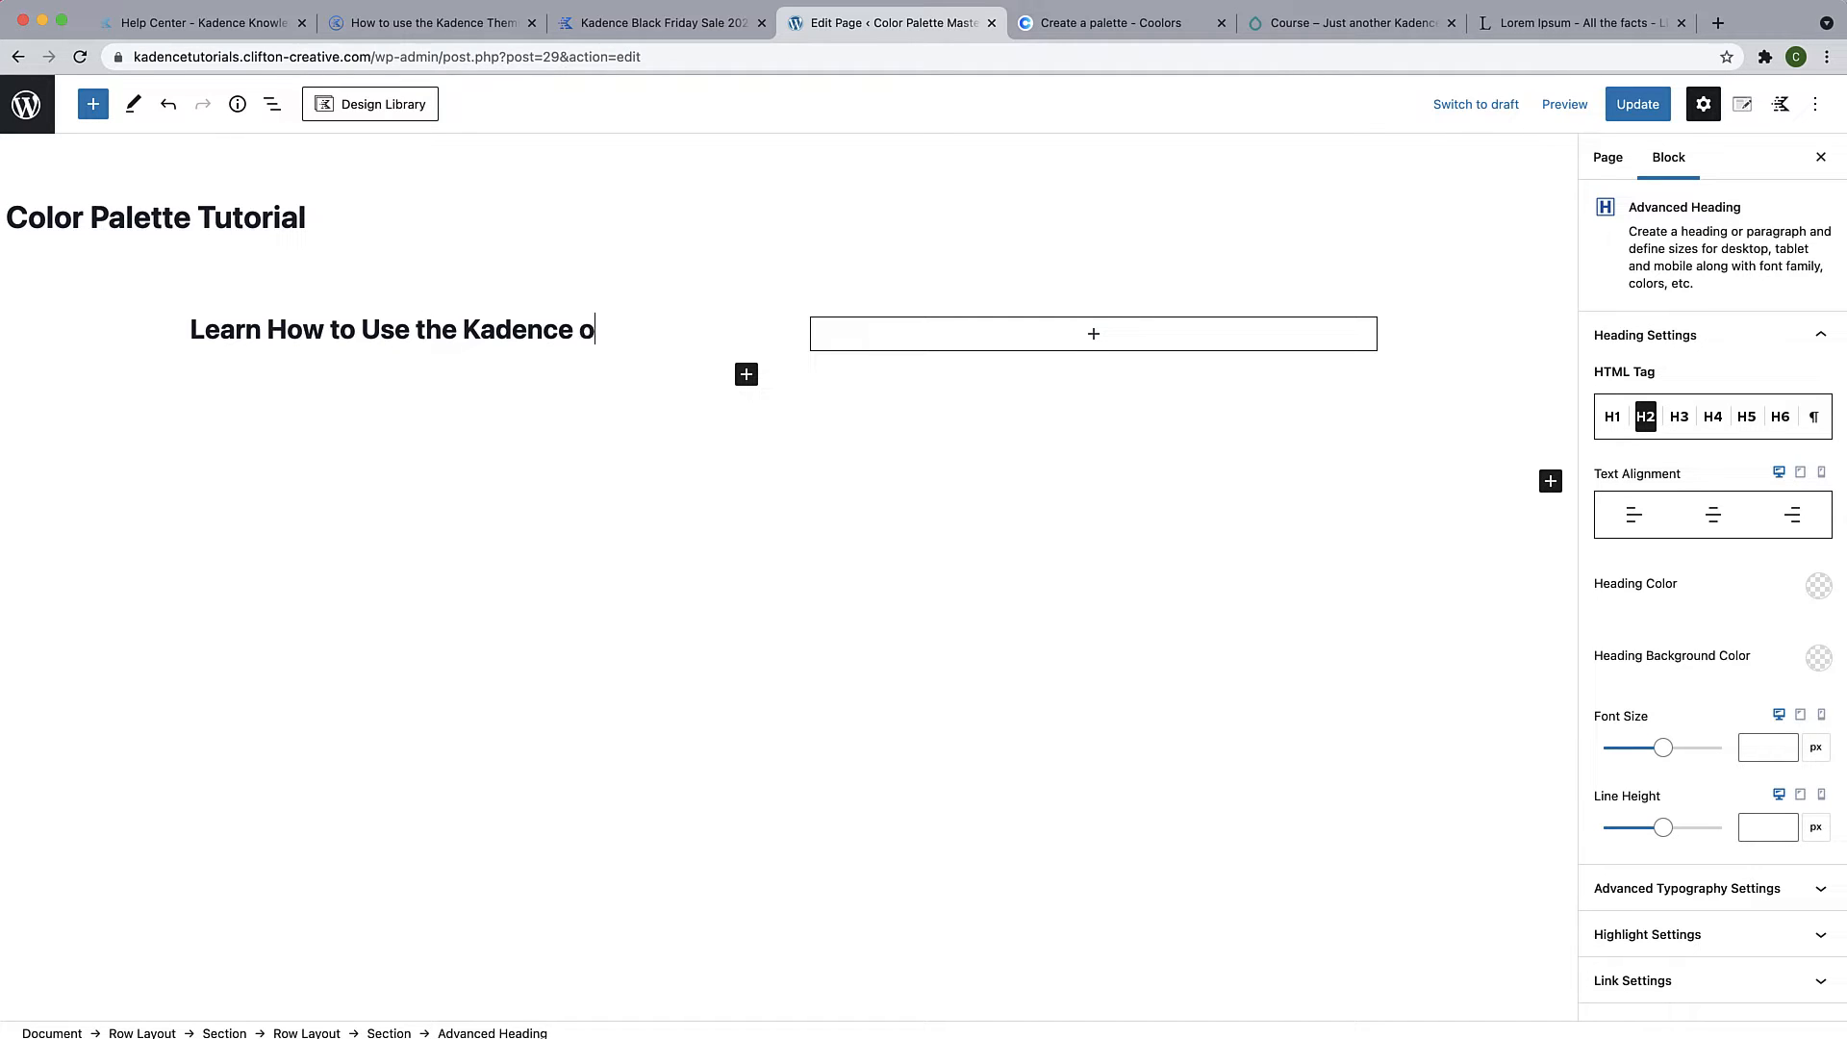
key(BackSpace)
text(Color Paletter)
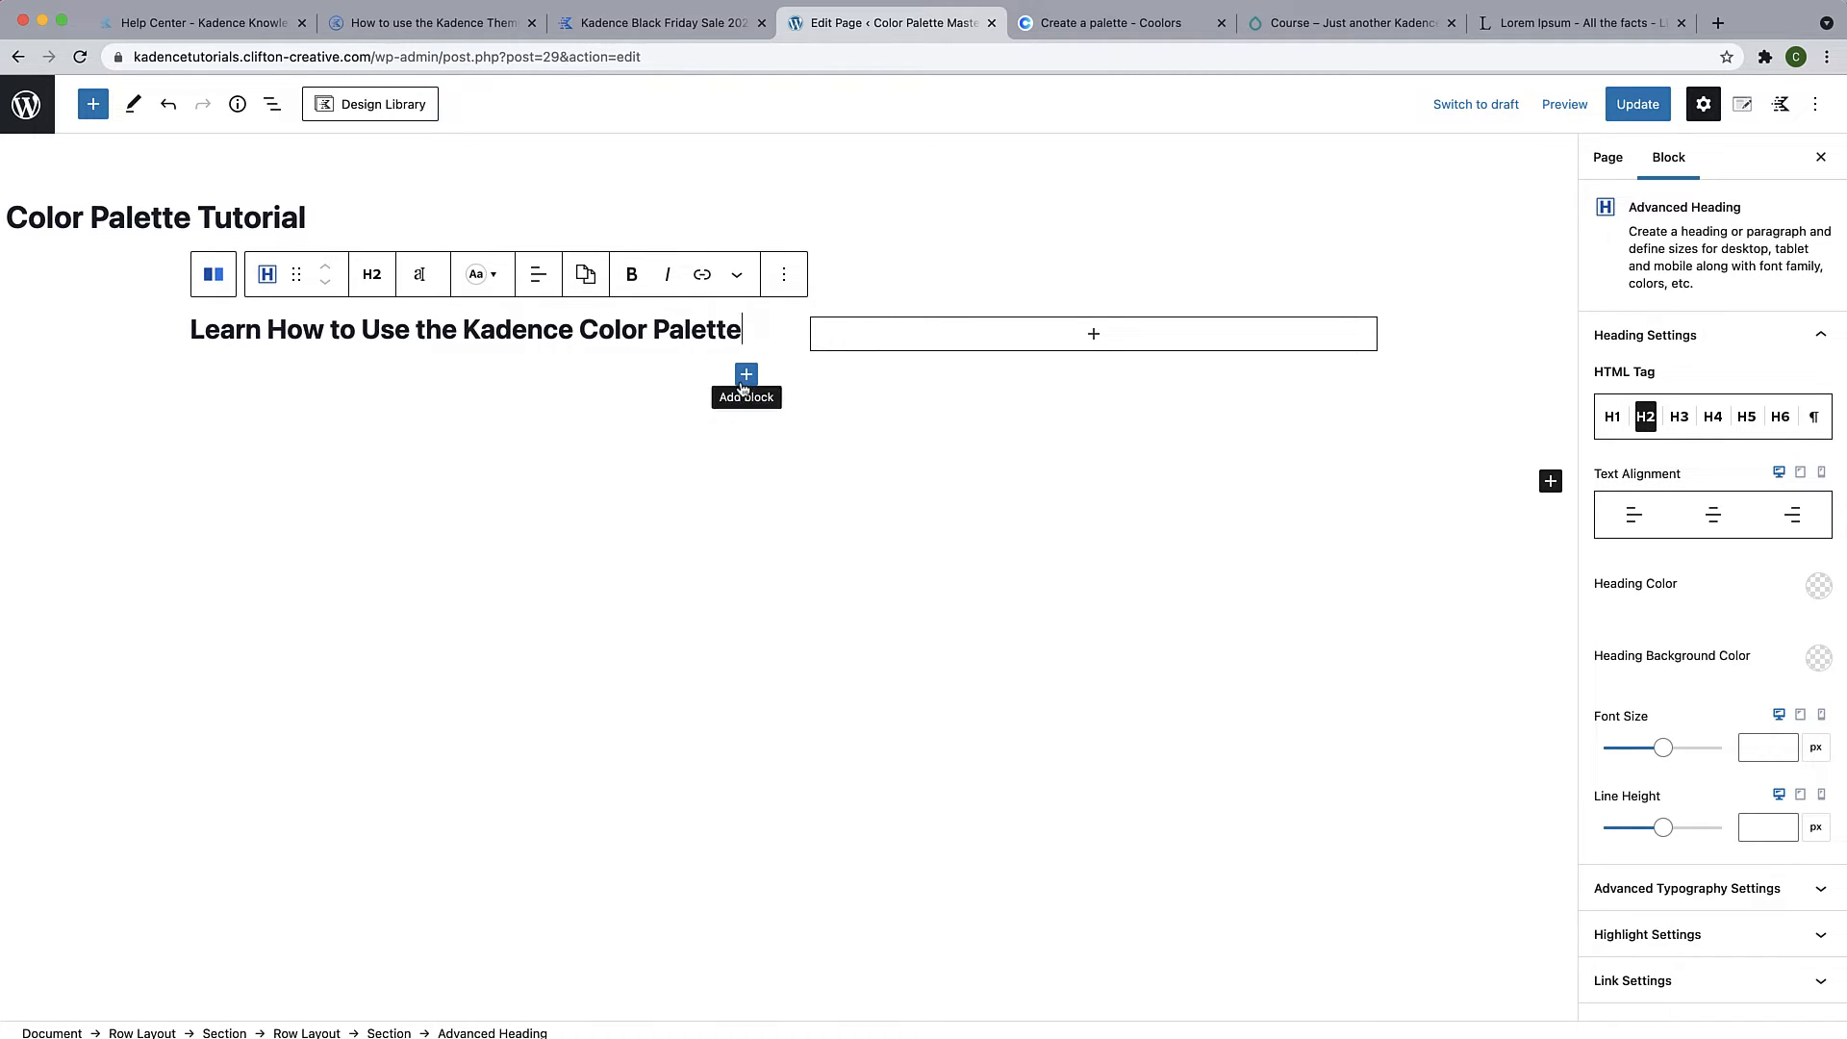
Add an Advanced Heading set to Paragraph below the title, filled with the Lorem Ipsum passage selected on lipsum.com, ending at "type specimen book."
click(1518, 27)
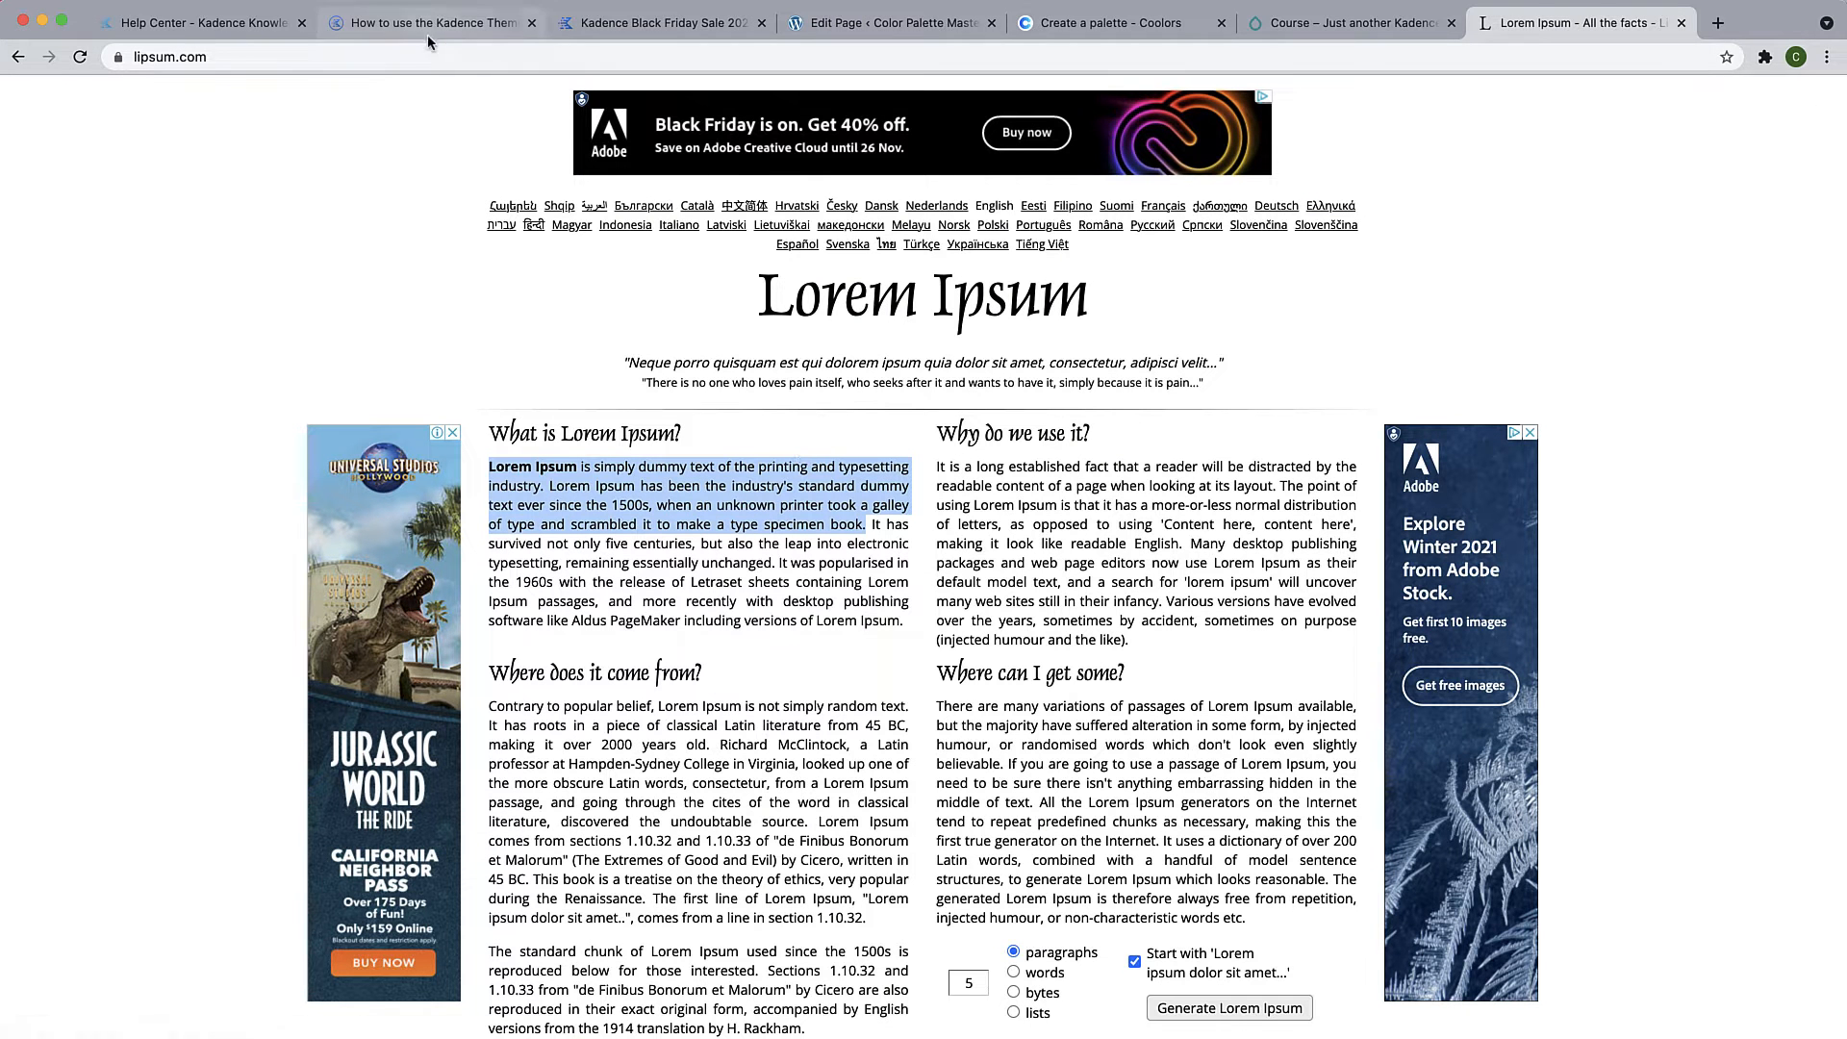
click(798, 27)
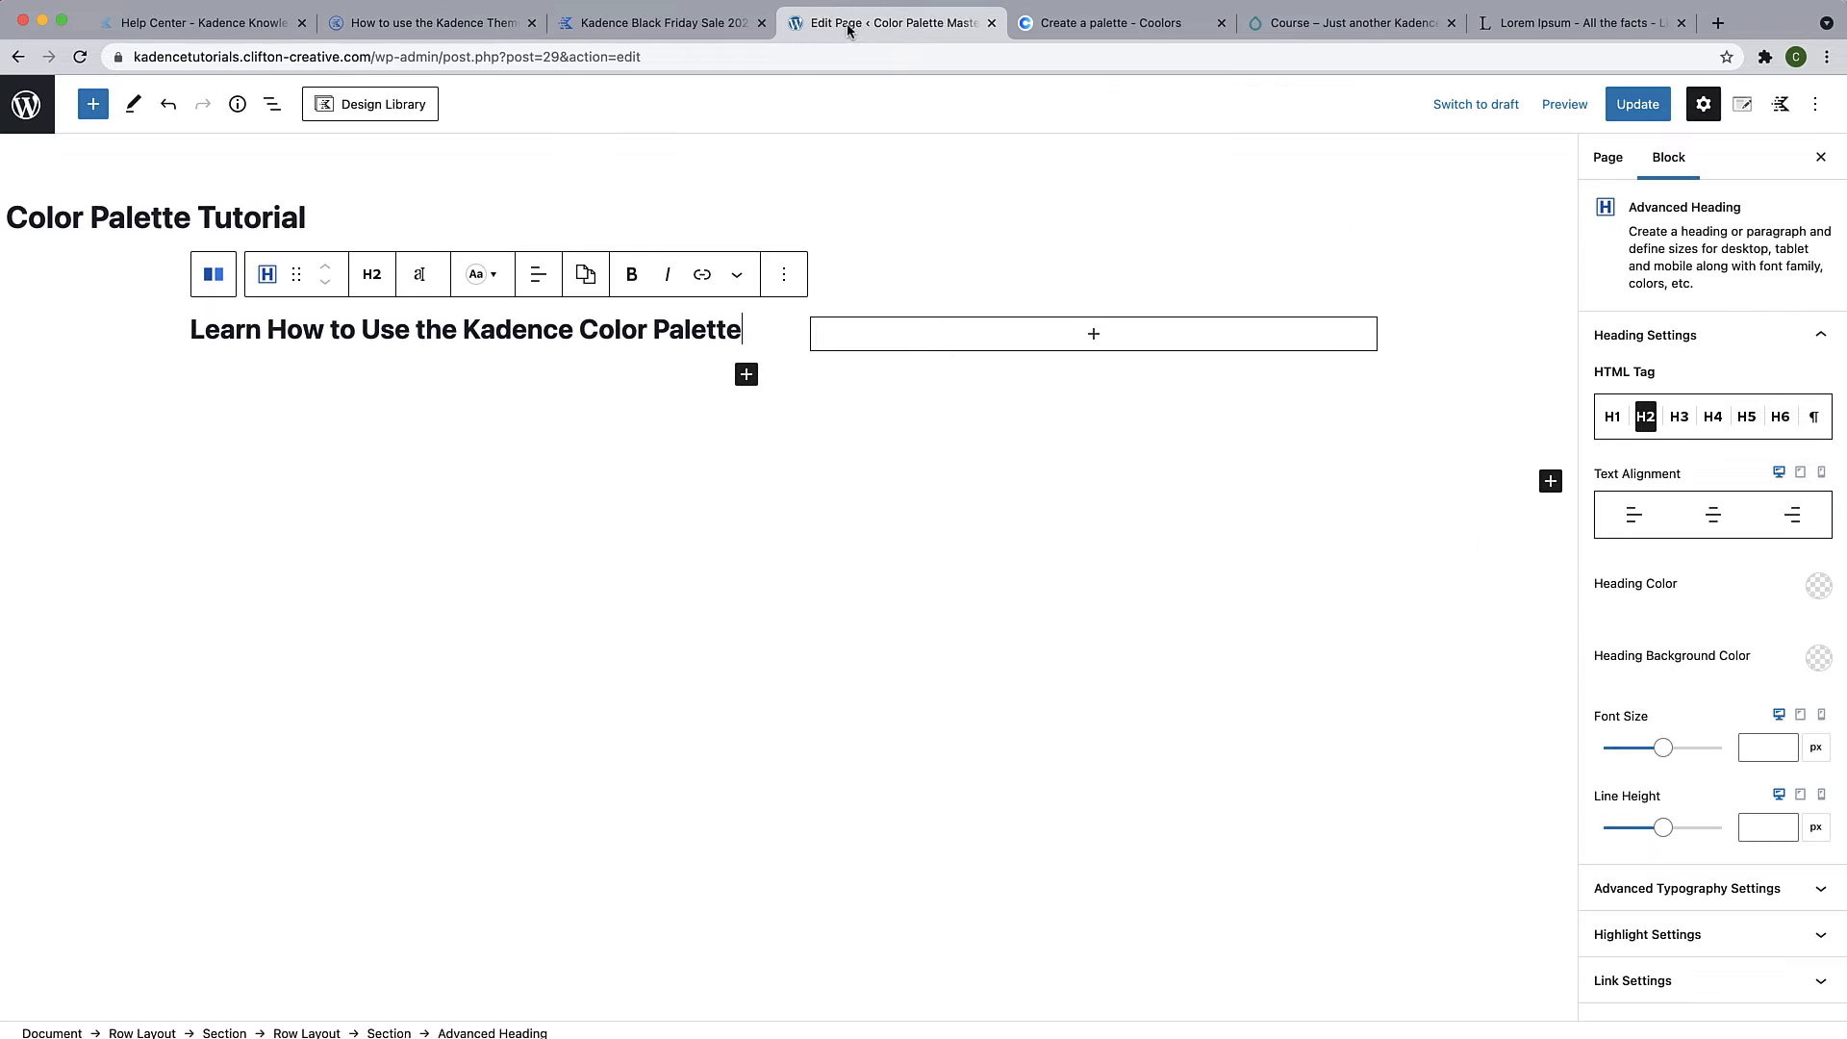
click(745, 376)
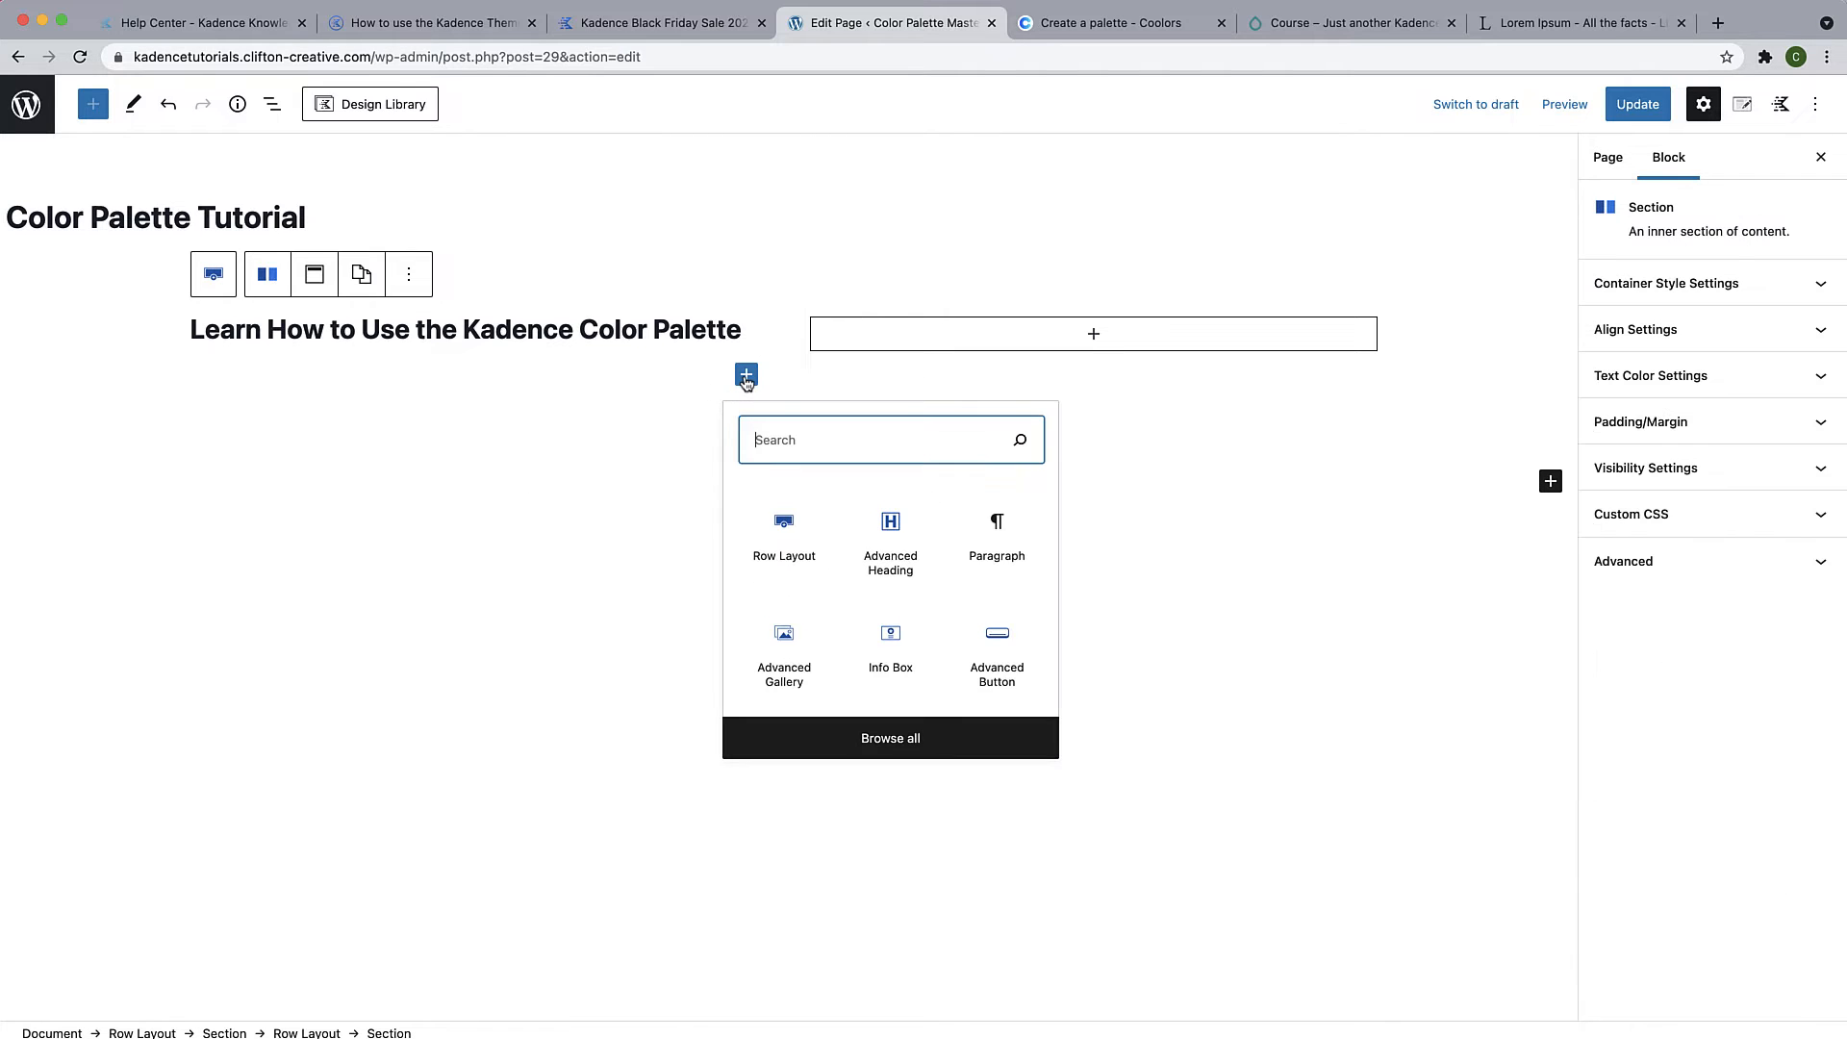
click(869, 545)
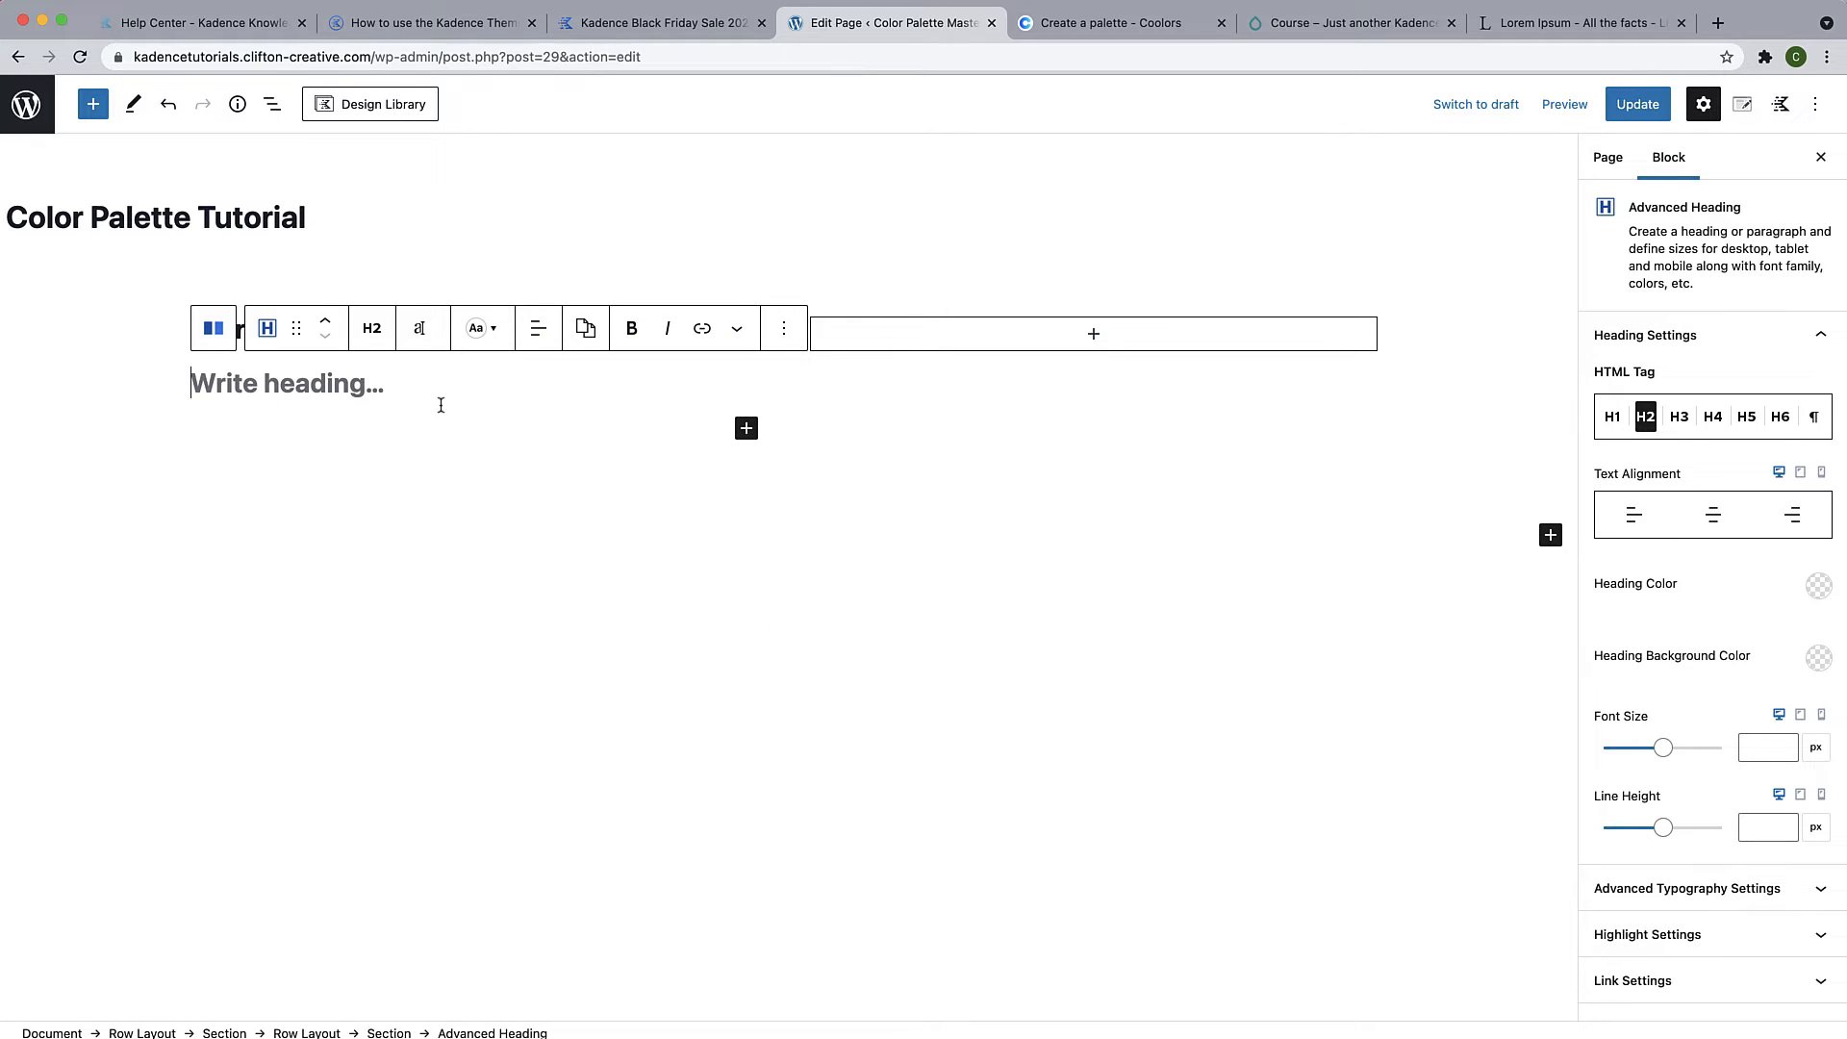
click(371, 331)
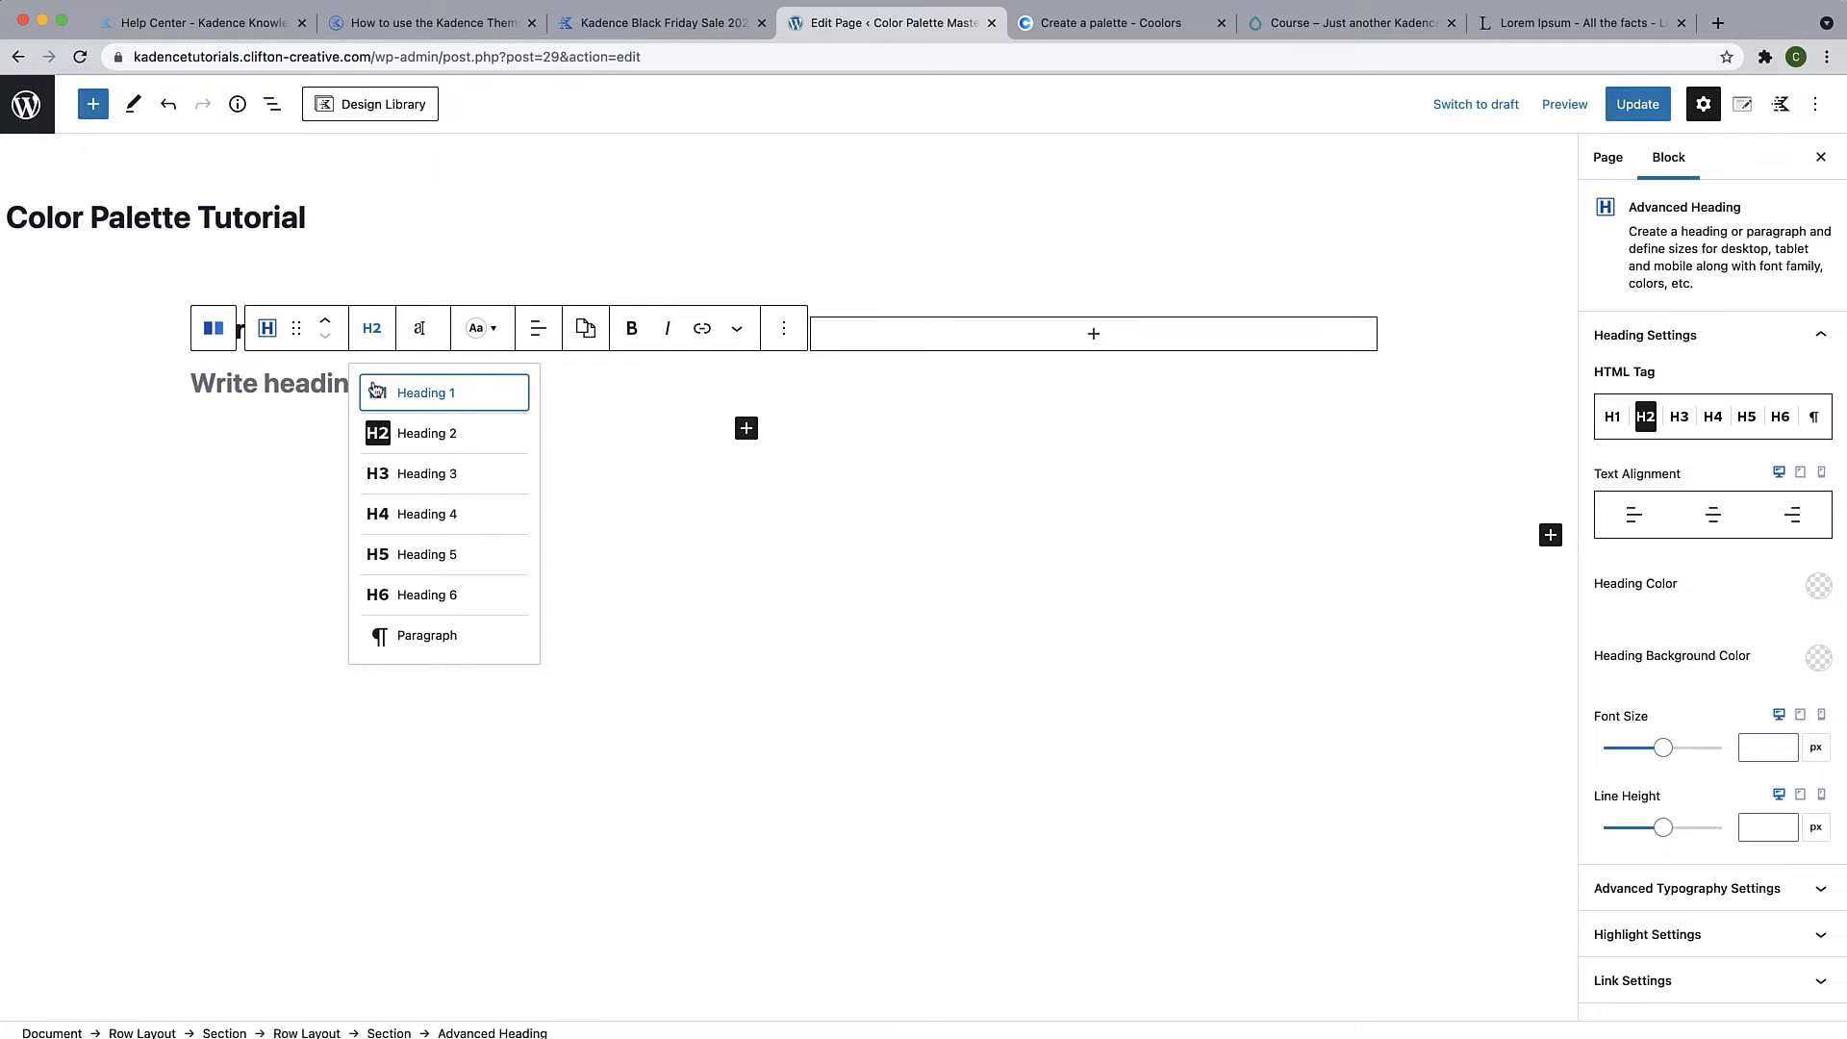
click(407, 632)
click(250, 375)
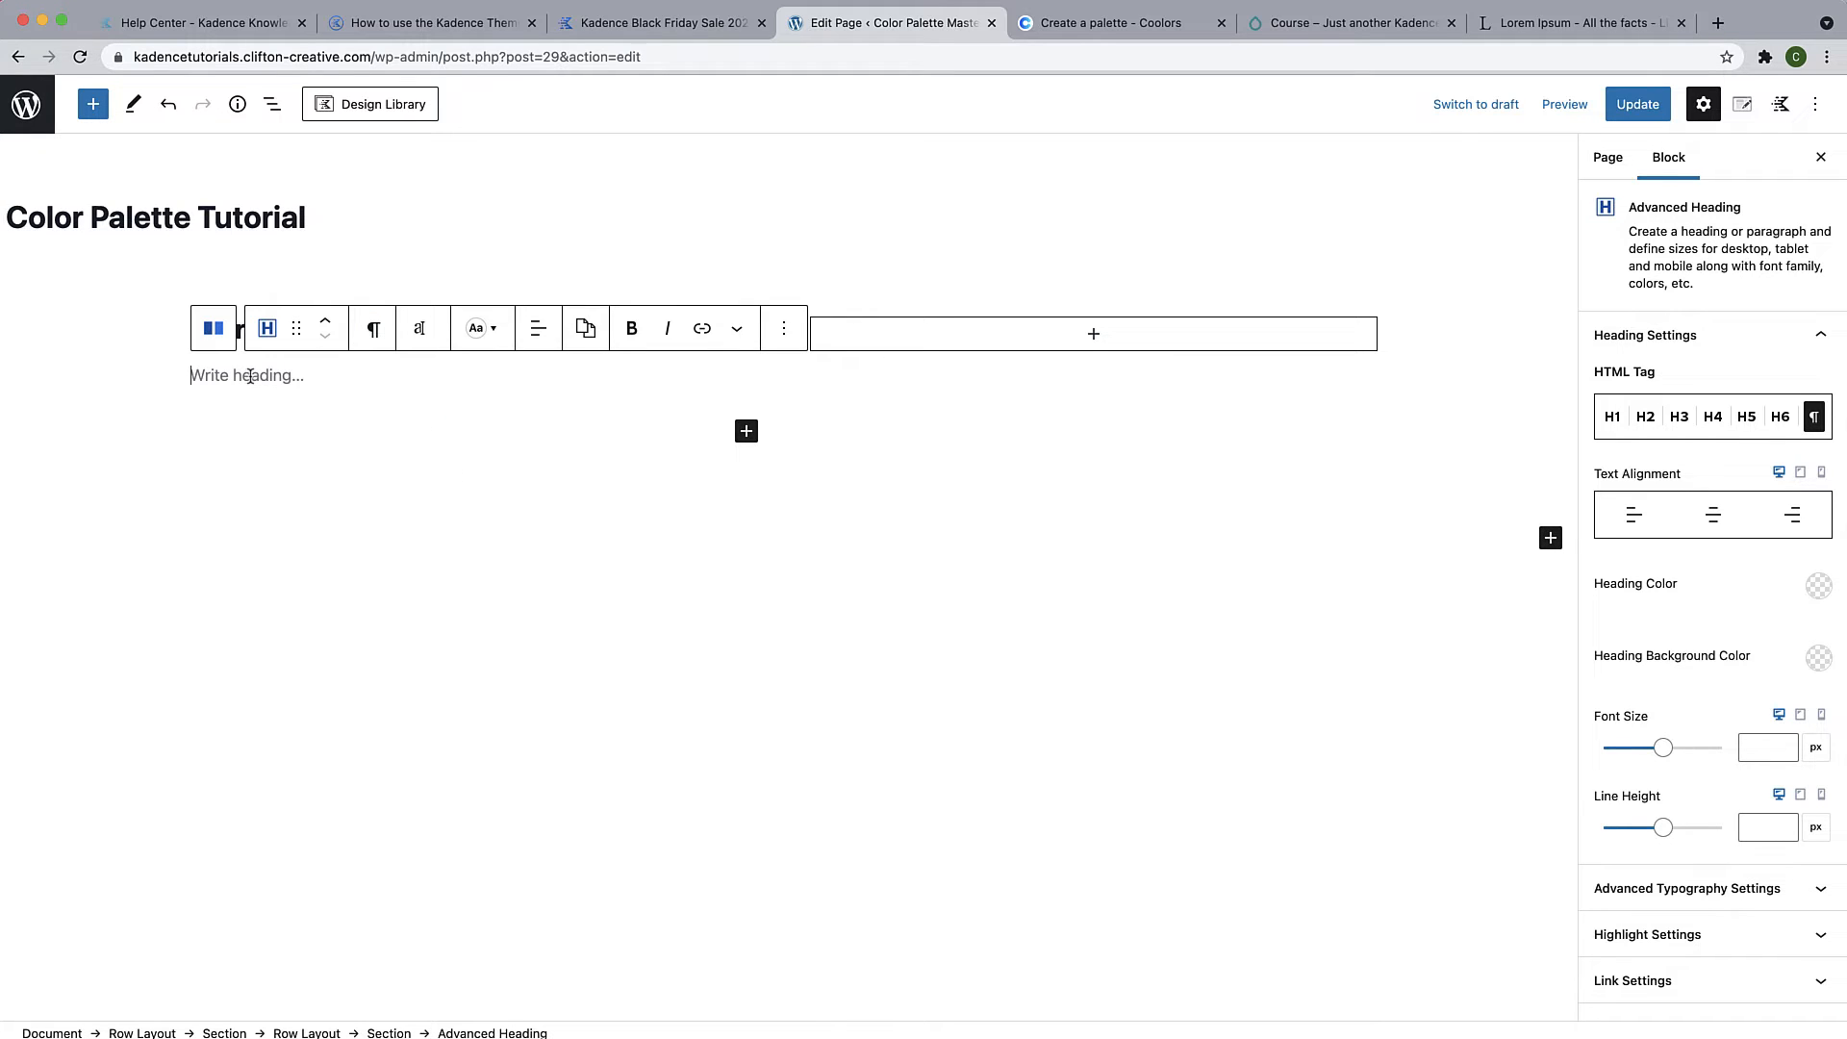
text(Lorem Ipsum is simply dummy text of the printing and typesetting industry. Lorem Ipsum has been the industry's standard dummy text ever since the 1500s, when an unknown printer took a galley of type and scrambled it to make a type specimen book.)
click(465, 549)
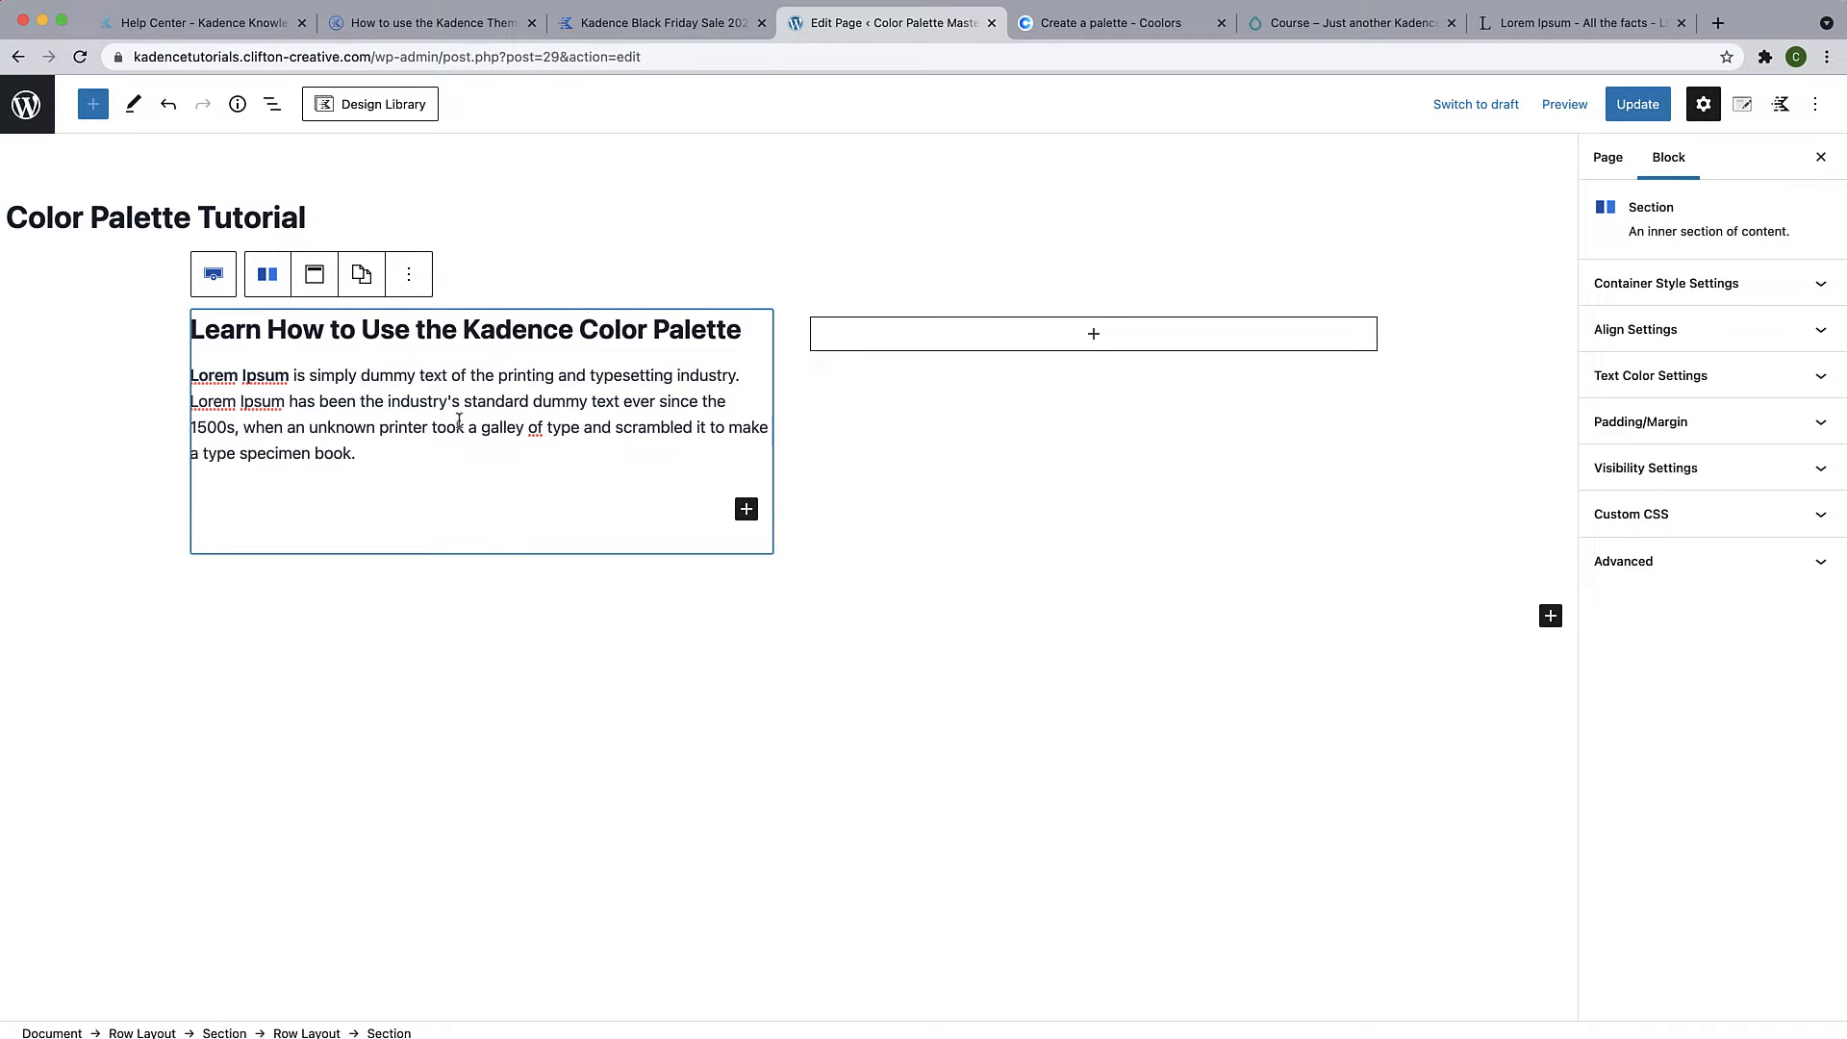
Add a left-aligned Advanced Button below the Lorem Ipsum paragraph in the first column
click(746, 510)
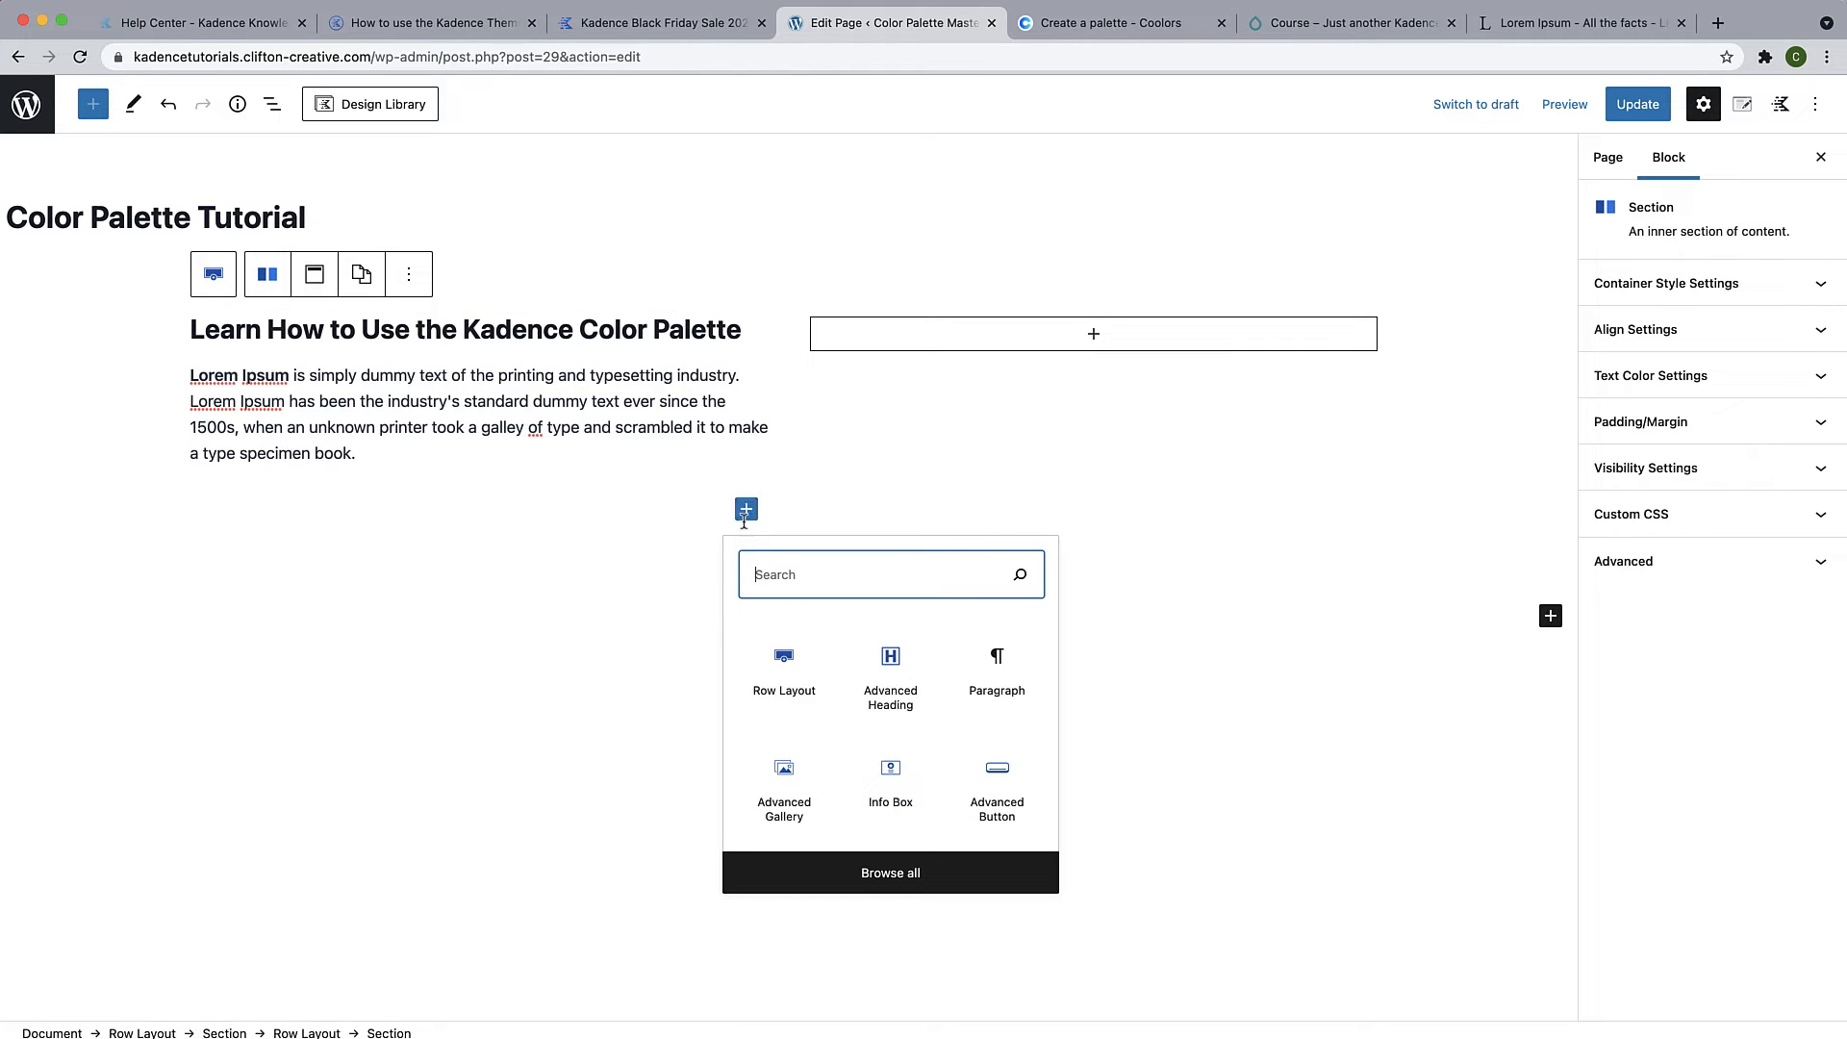
click(993, 788)
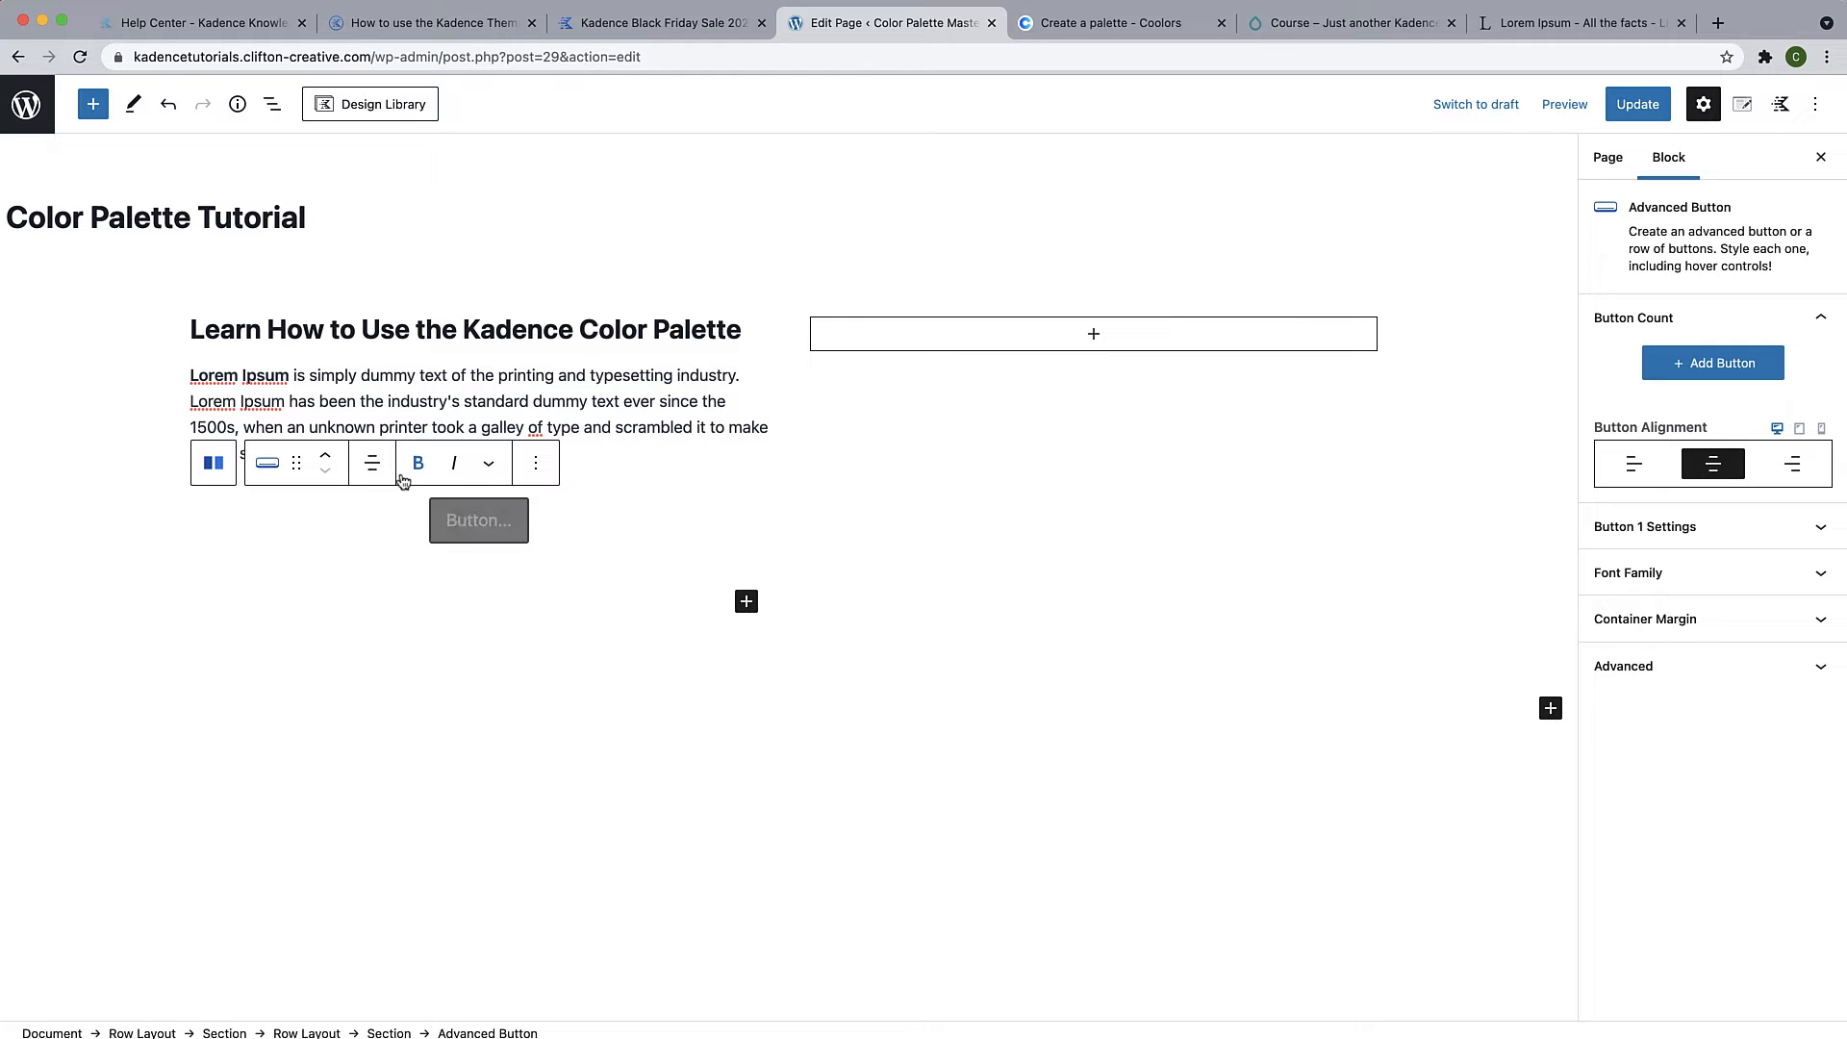
click(374, 465)
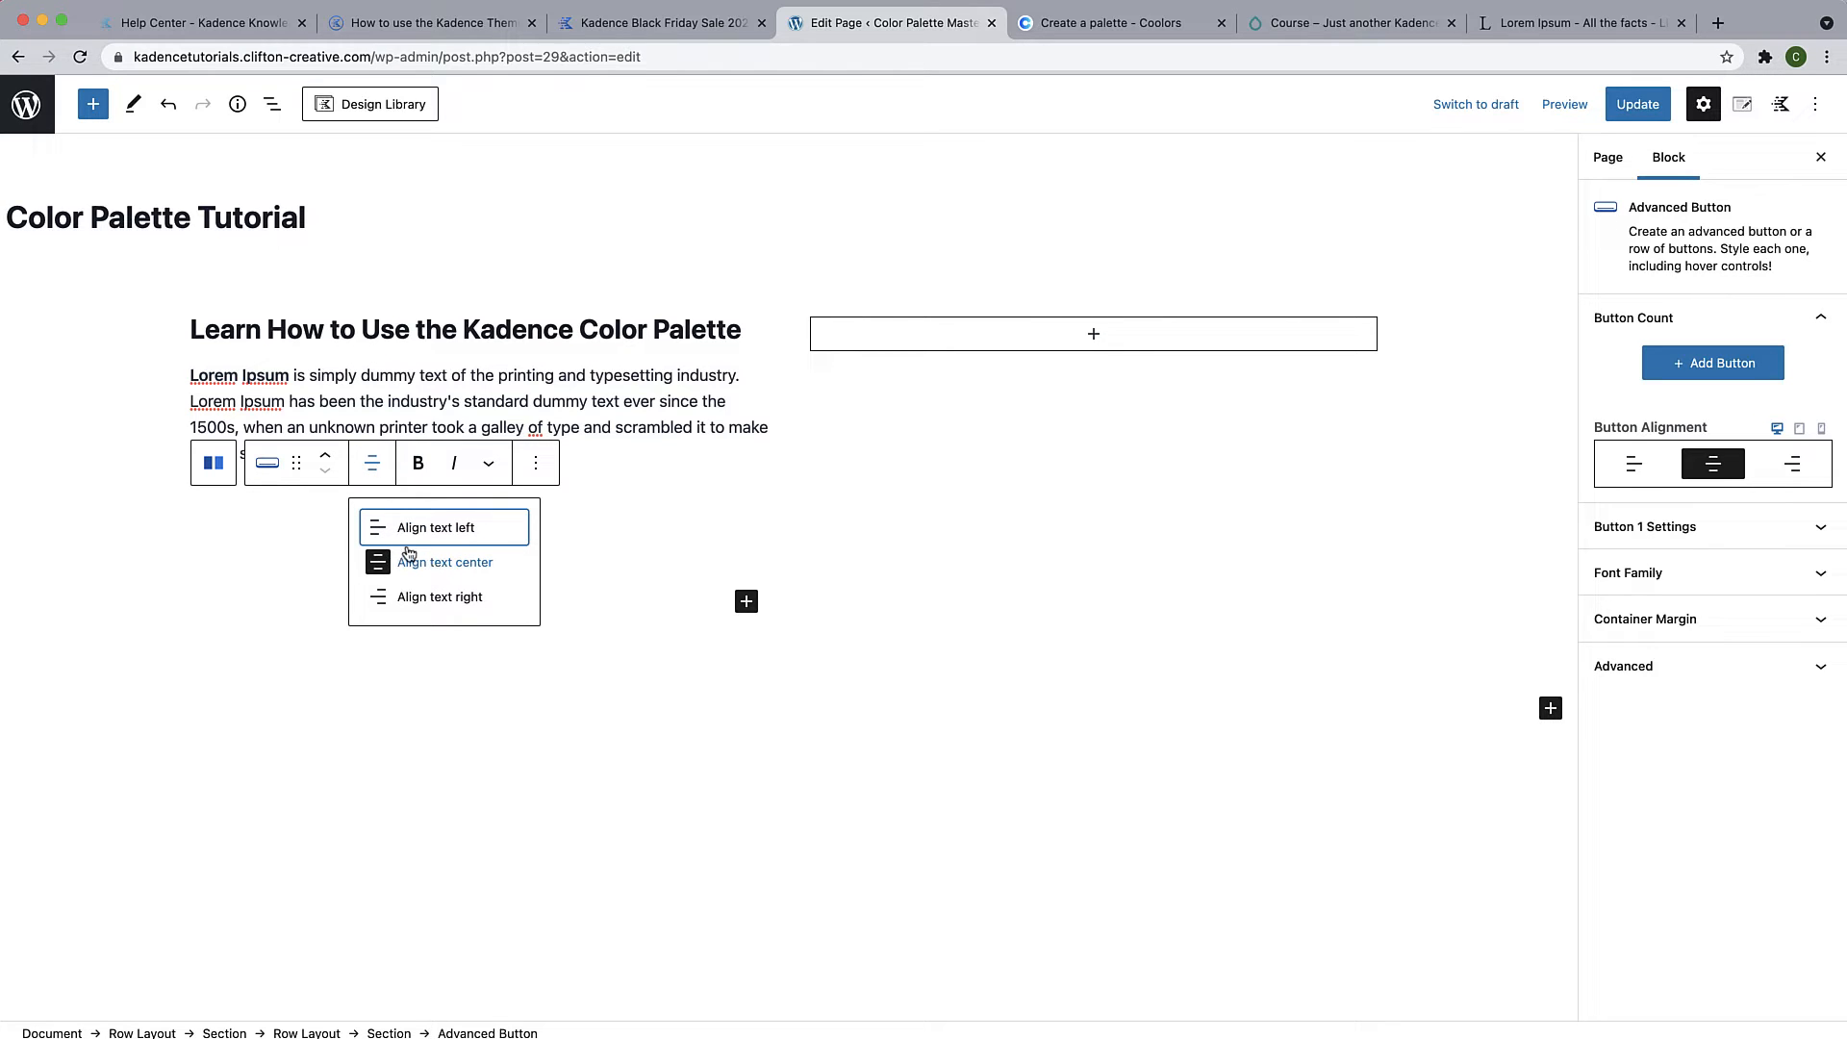
click(383, 530)
Label the button "Select Your Colors"
click(229, 532)
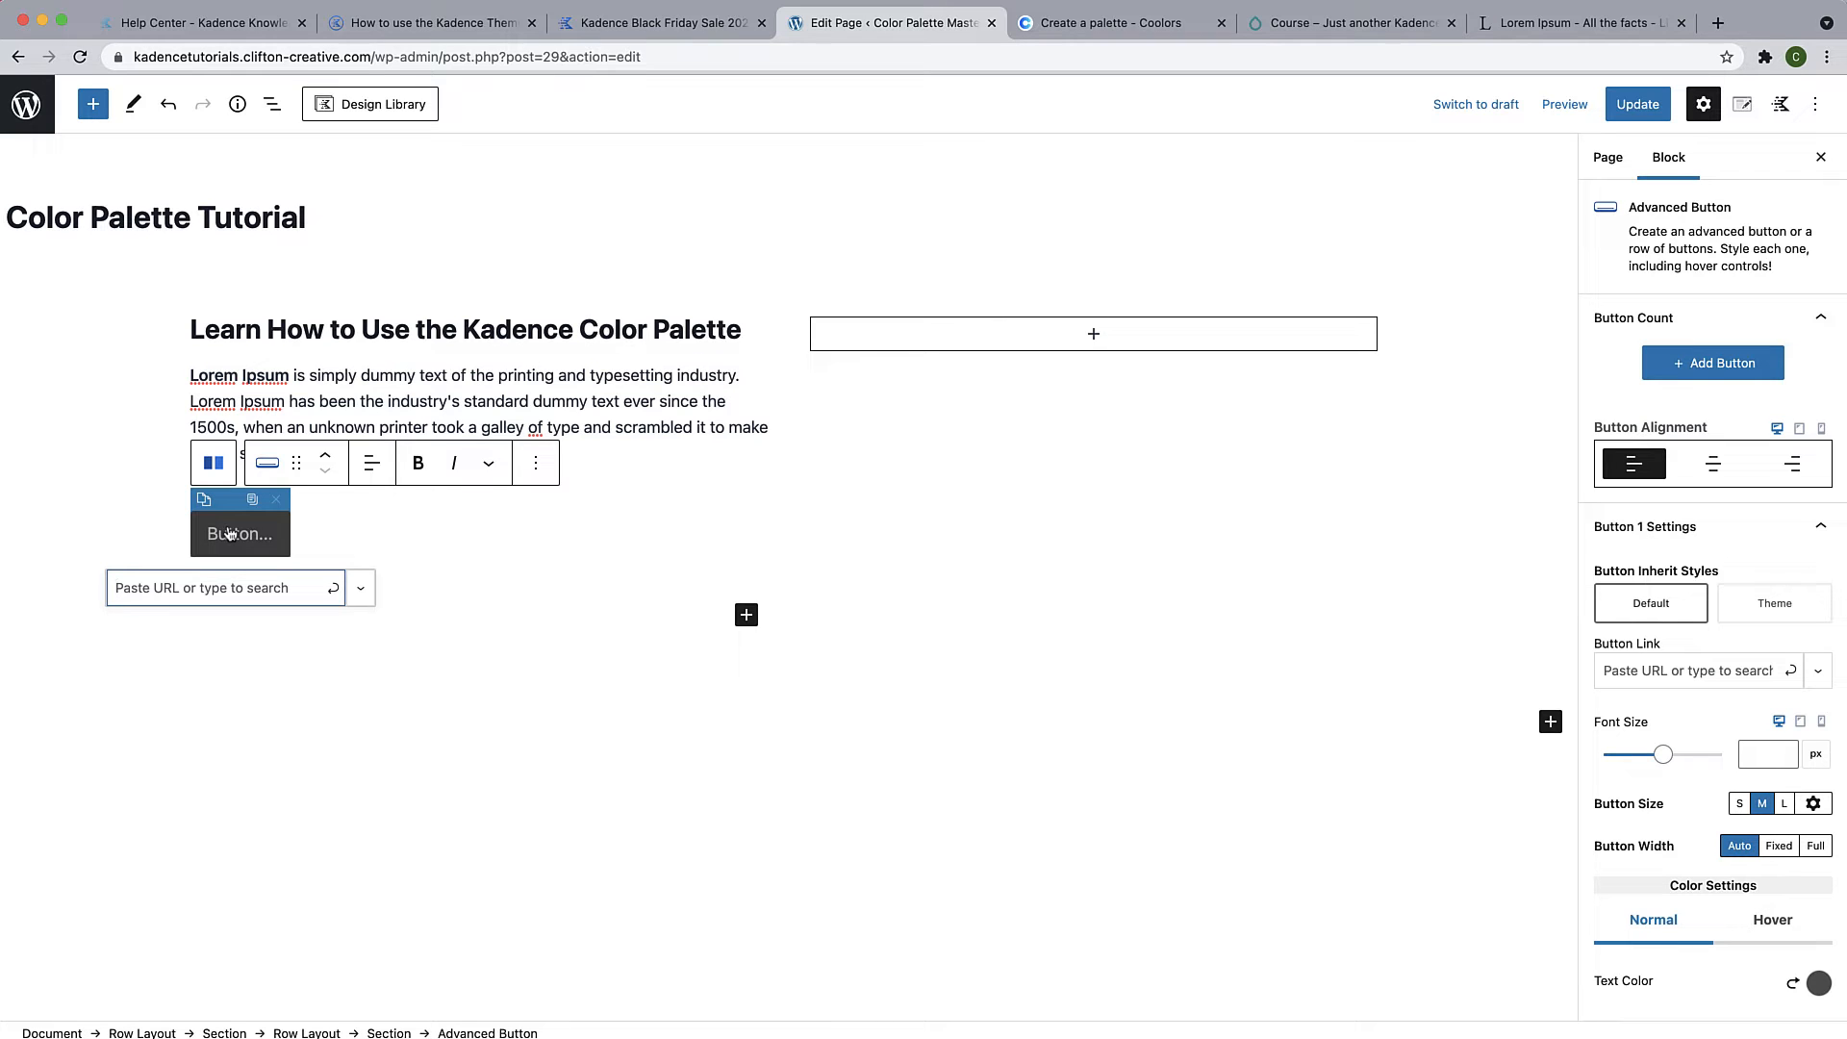
click(228, 535)
text(Select y)
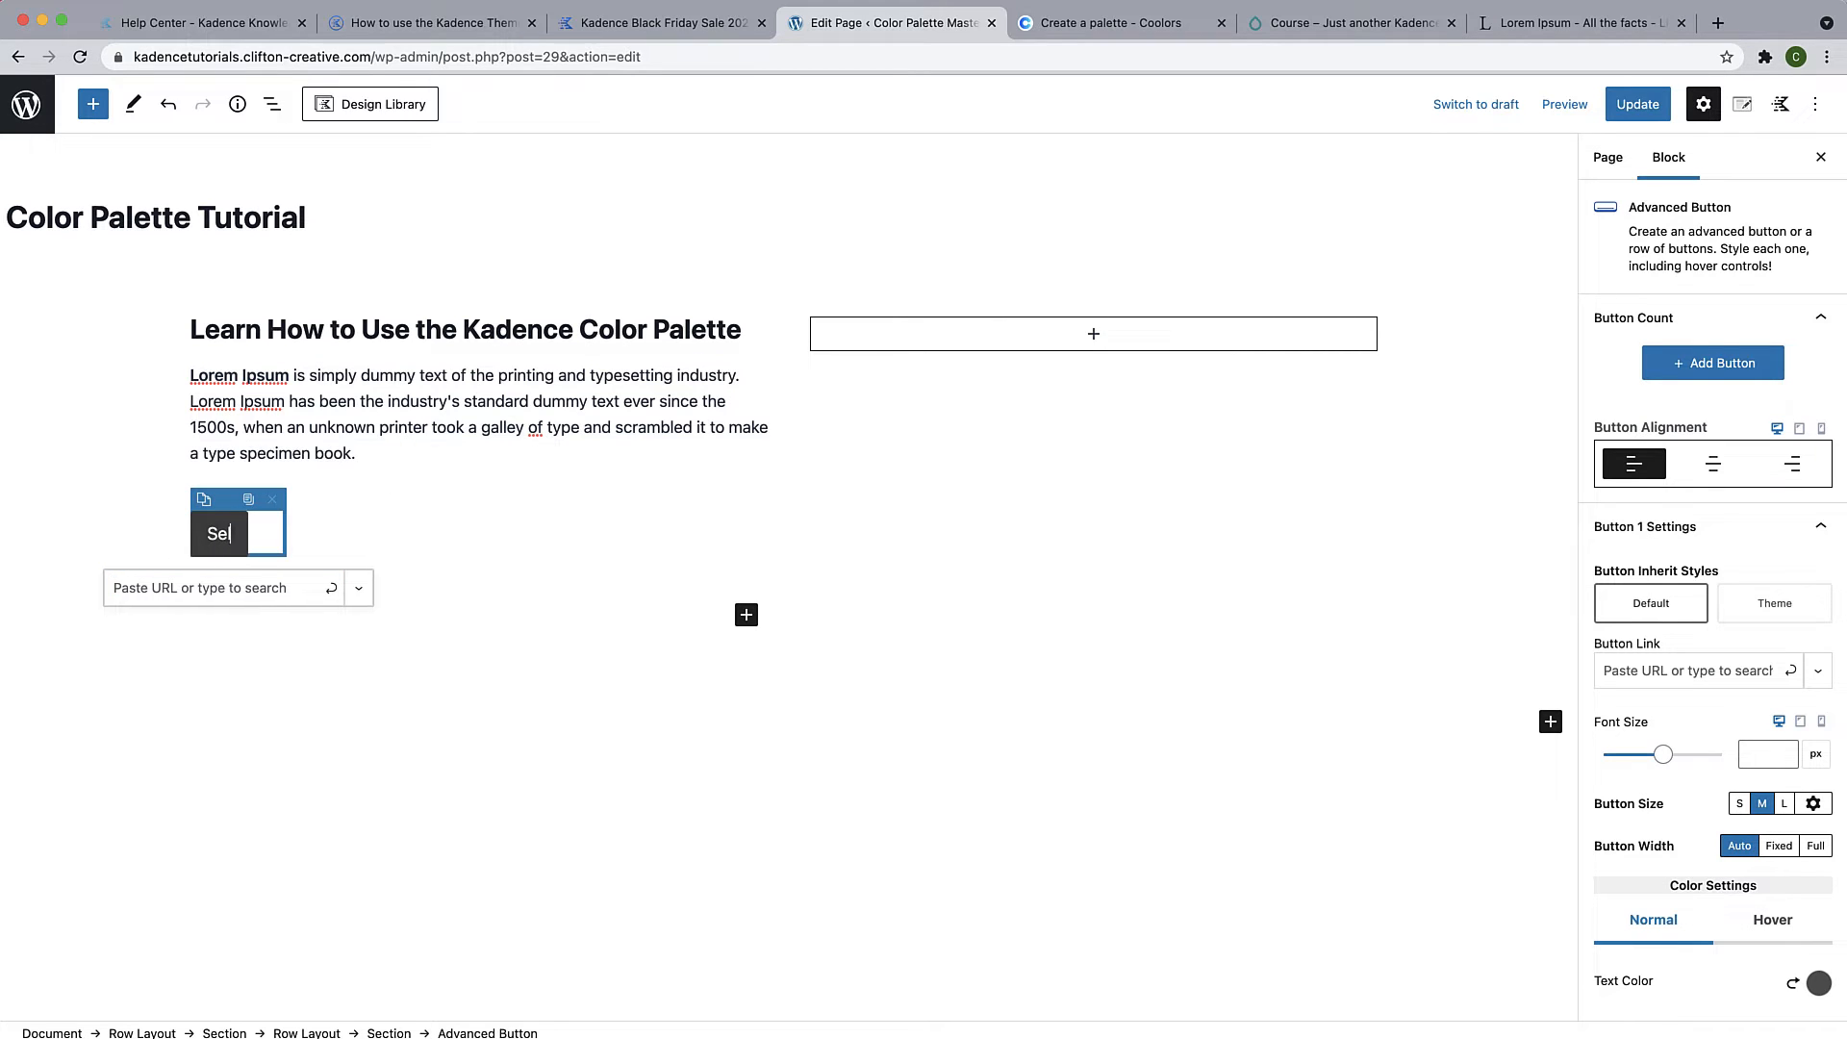
text(our)
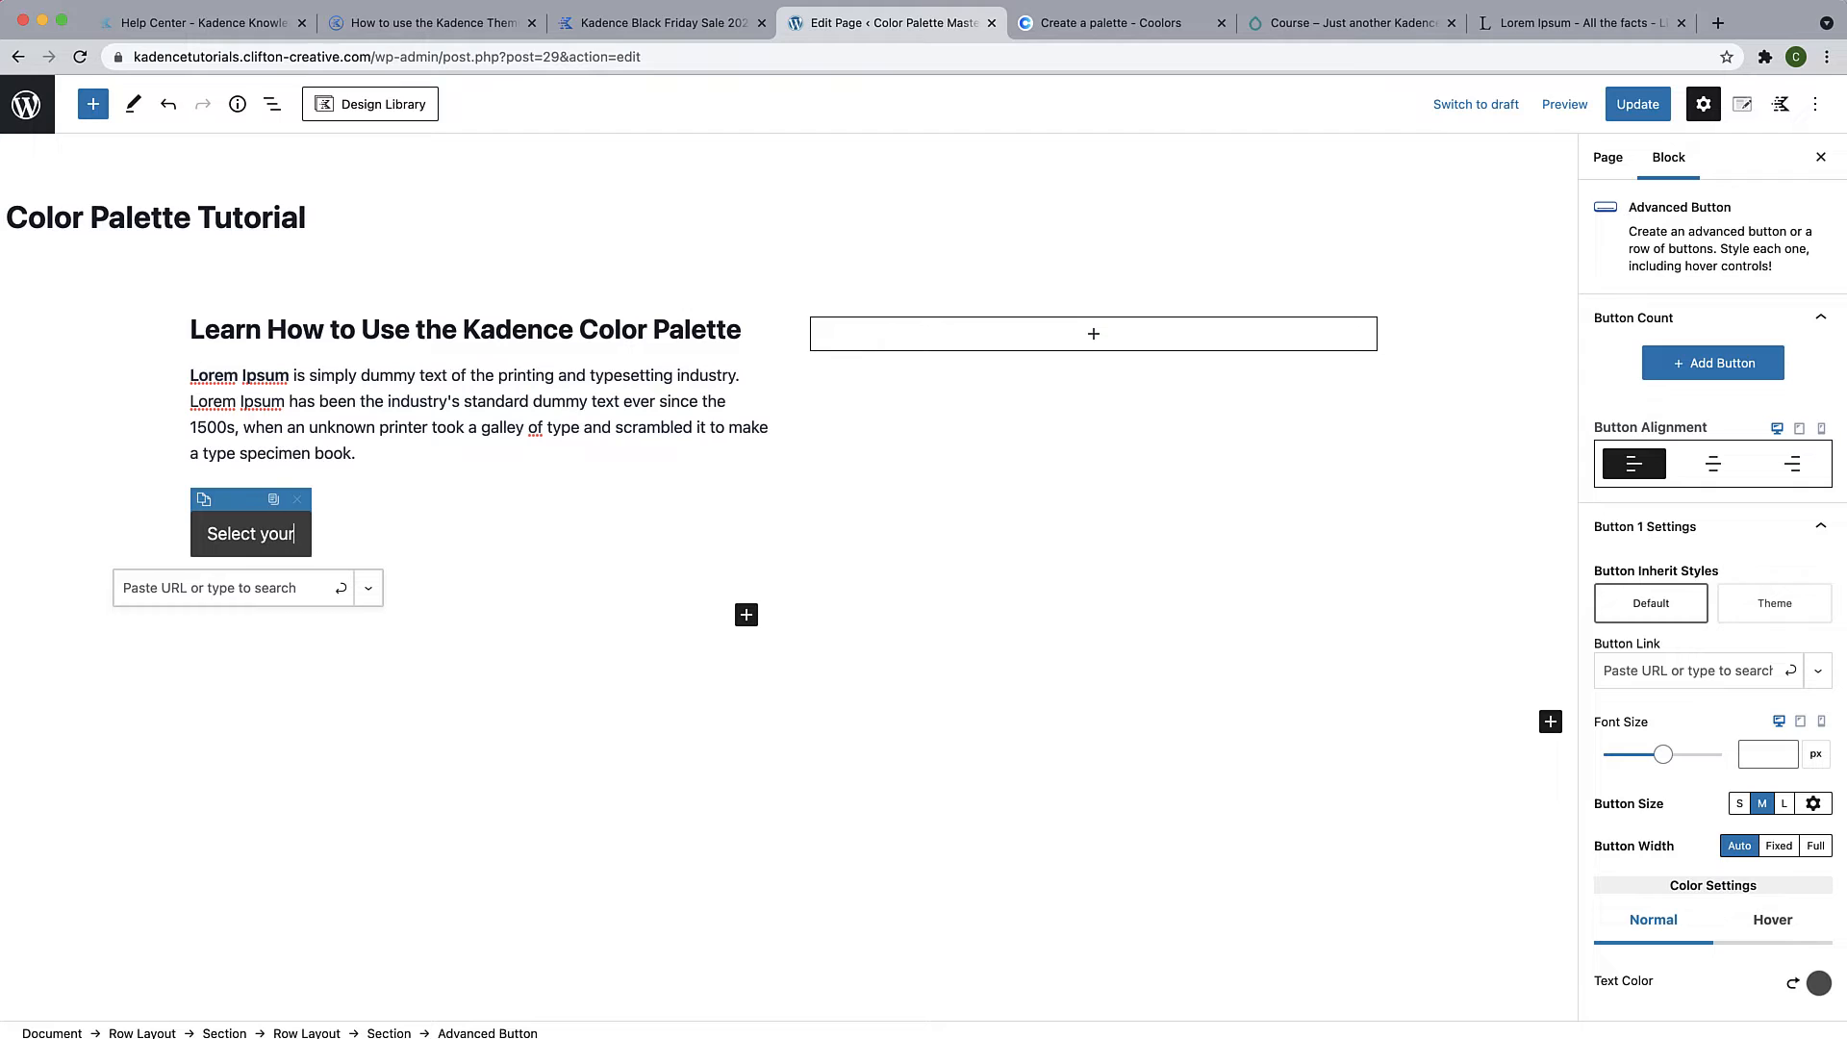
key(BackSpace)
key(BackSpace)
key(BackSpace)
key(BackSpace)
text(Your)
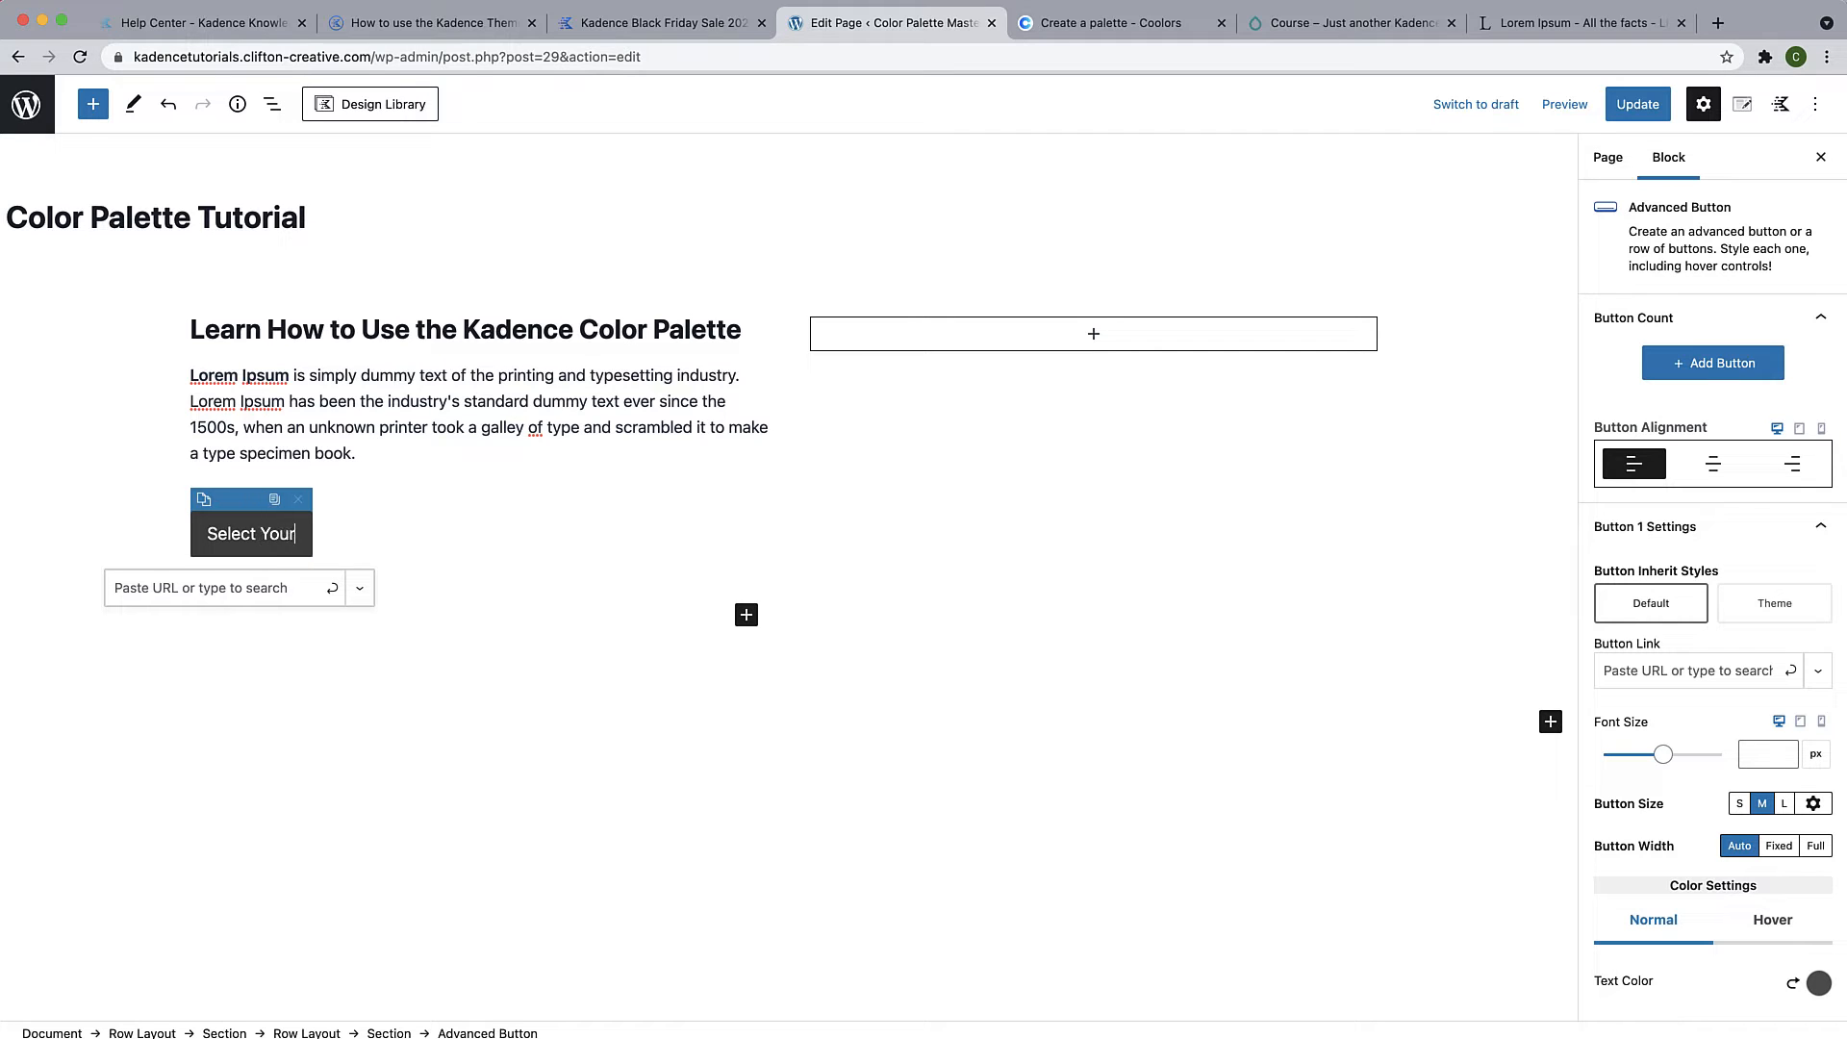
text( Colors)
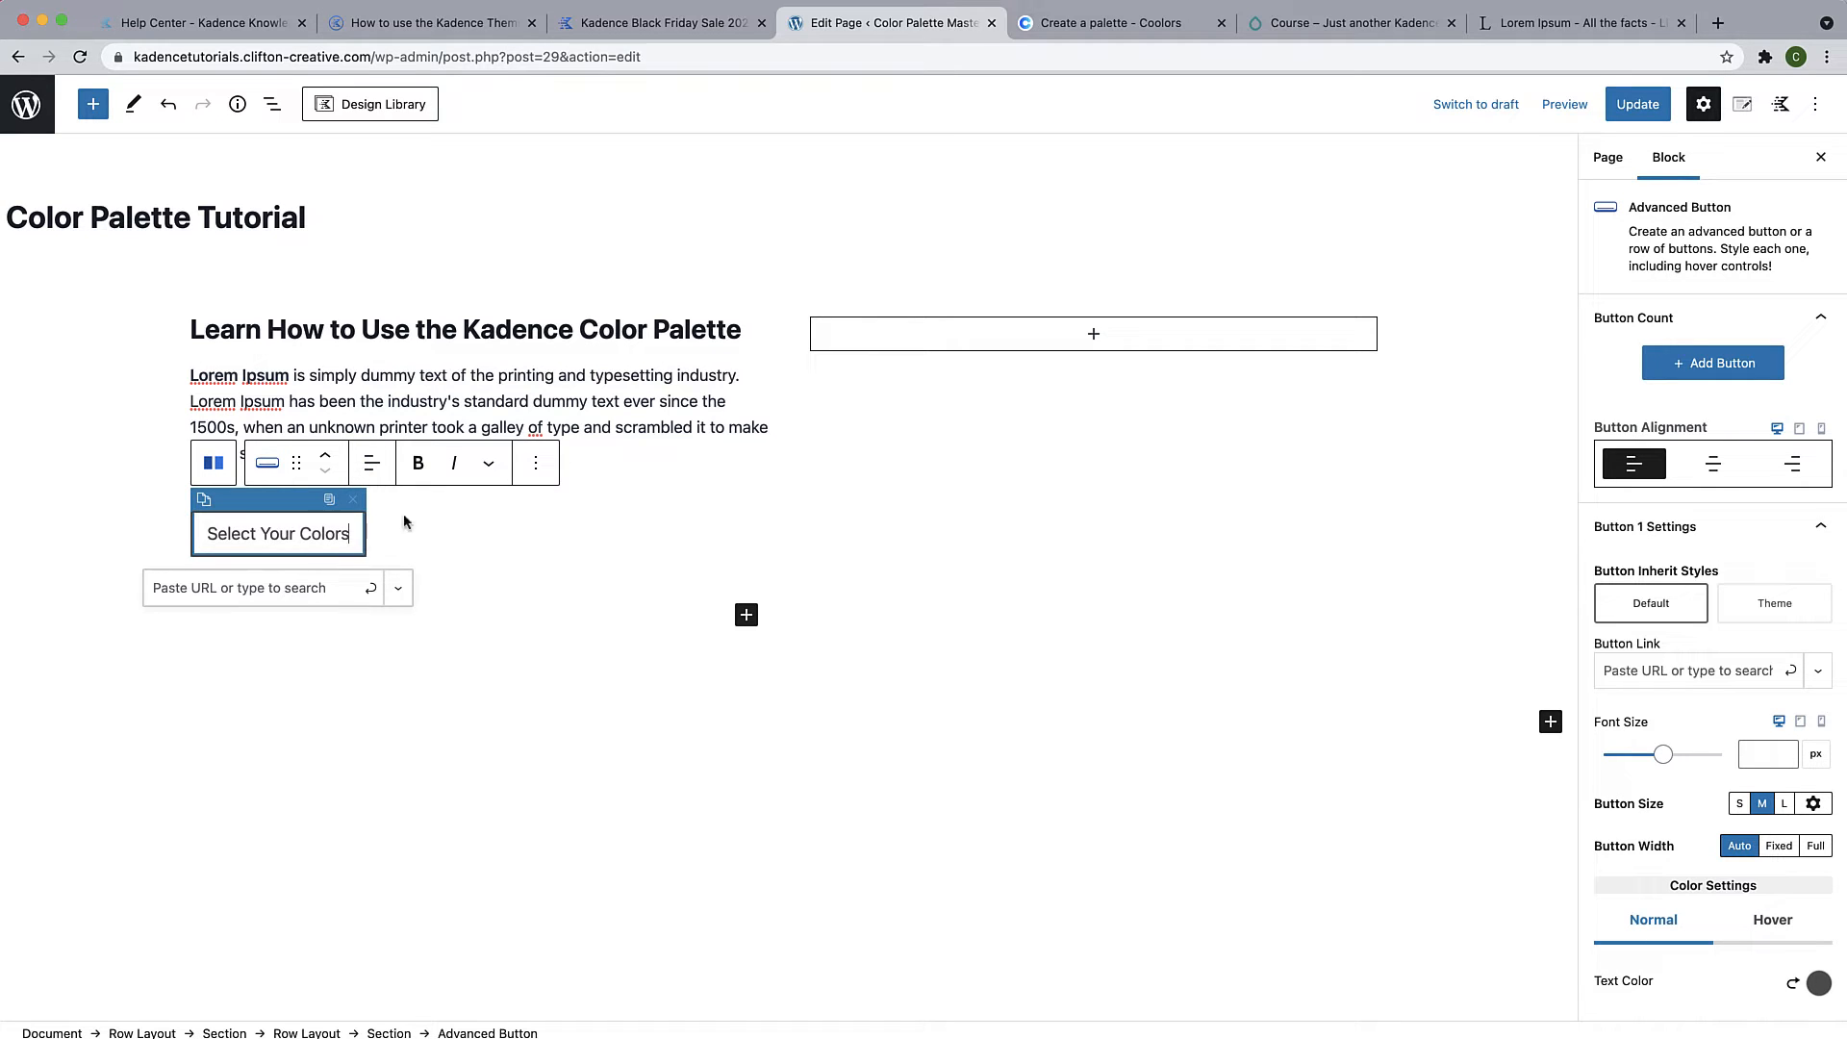
click(459, 667)
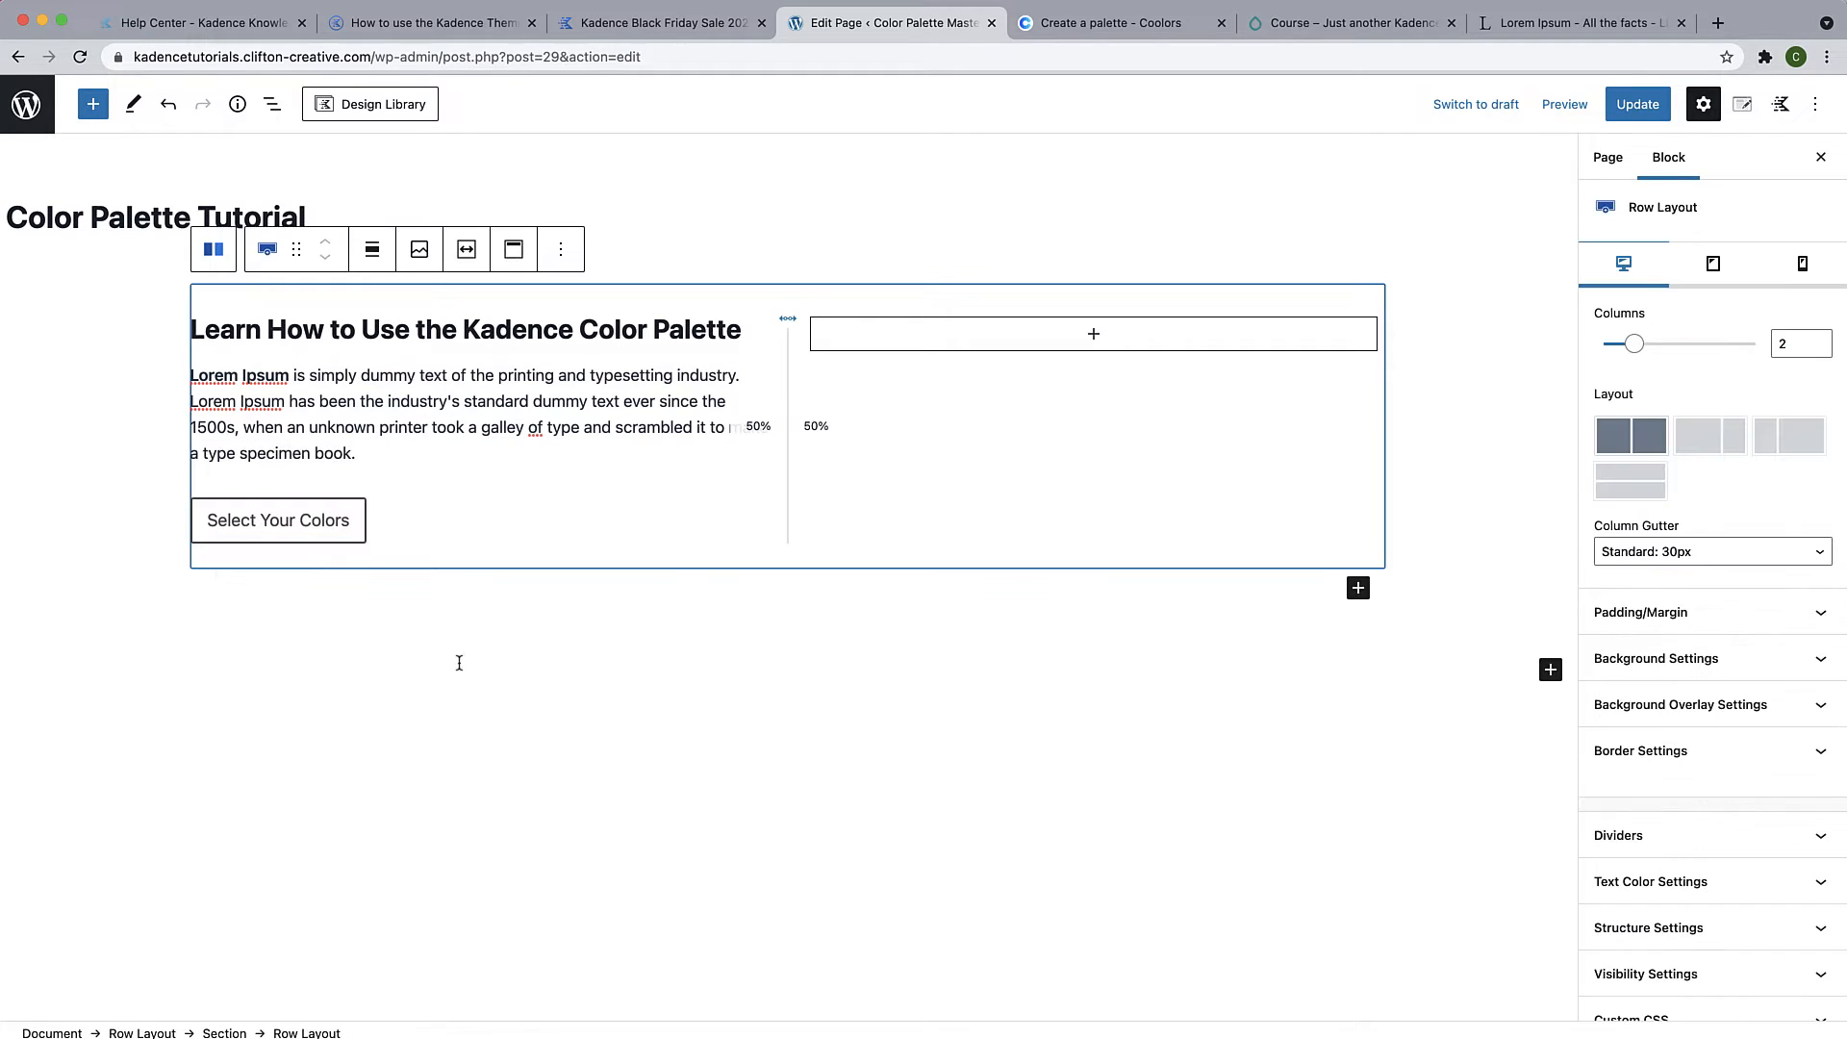
Make the "Select Your Colors" button inherit its styles from the theme
click(365, 537)
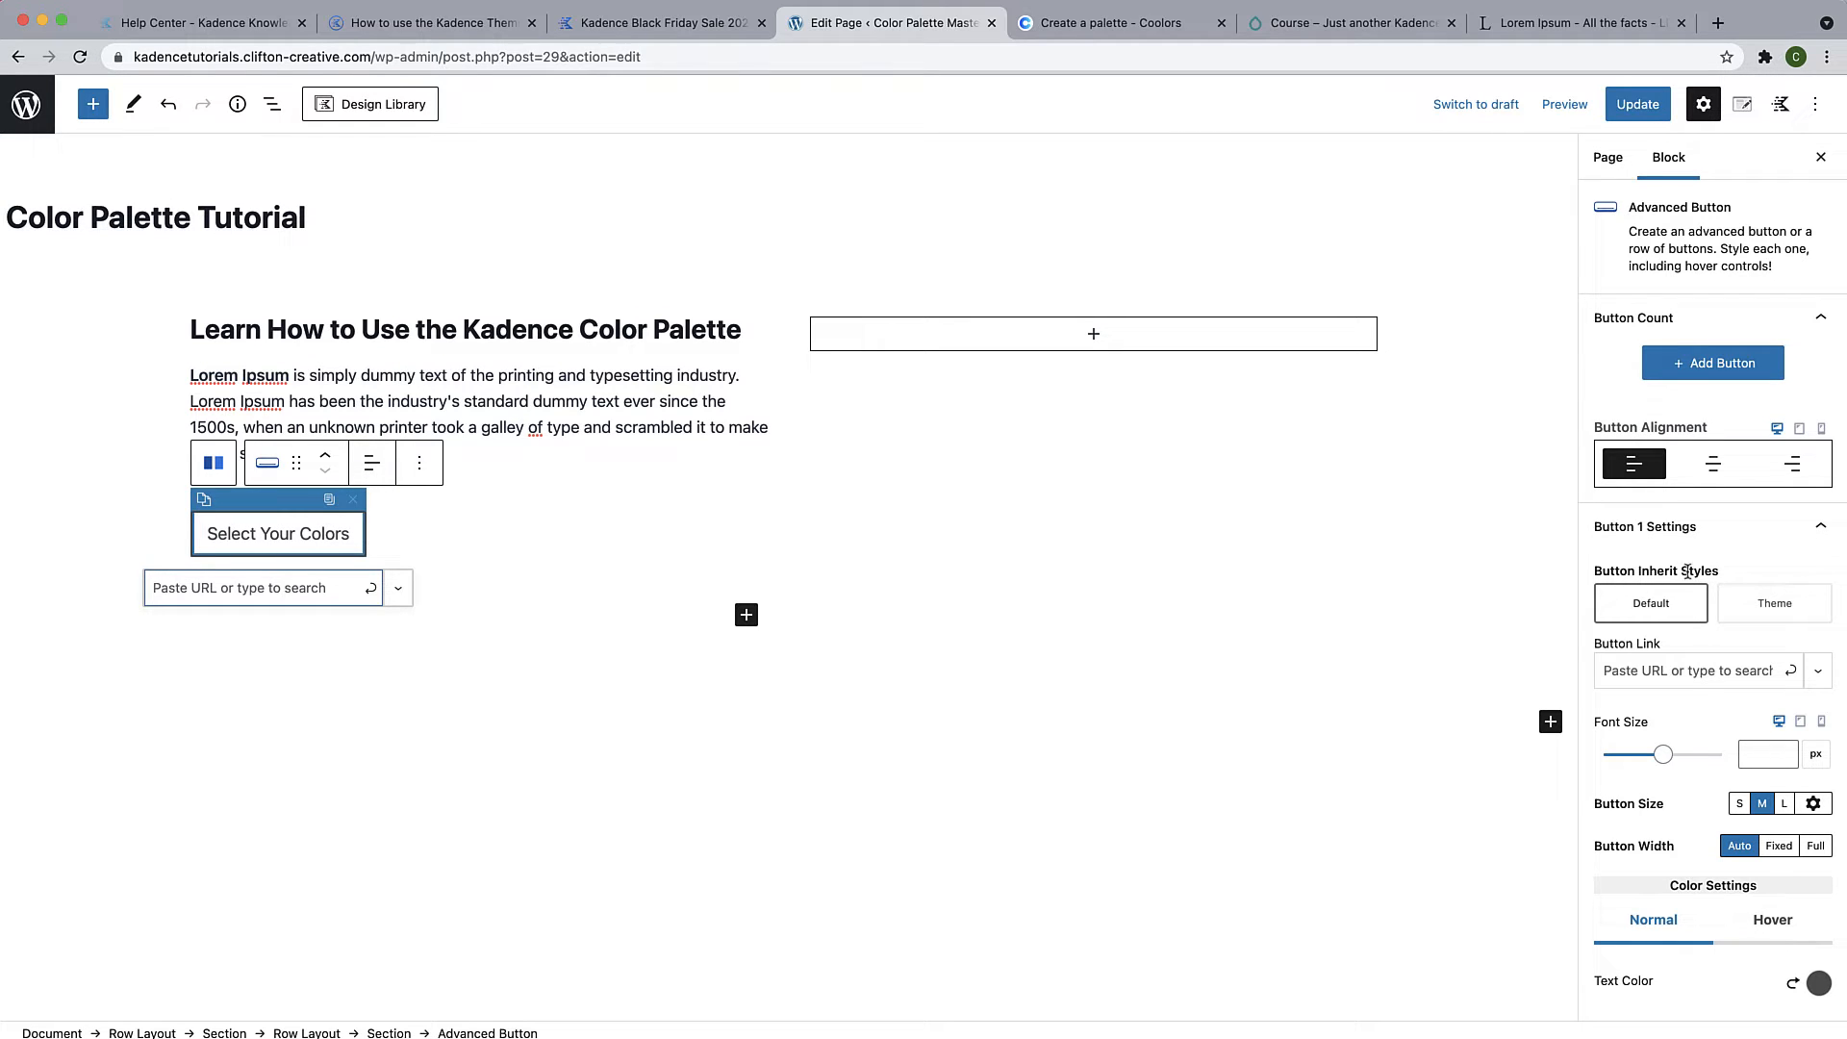
click(1773, 603)
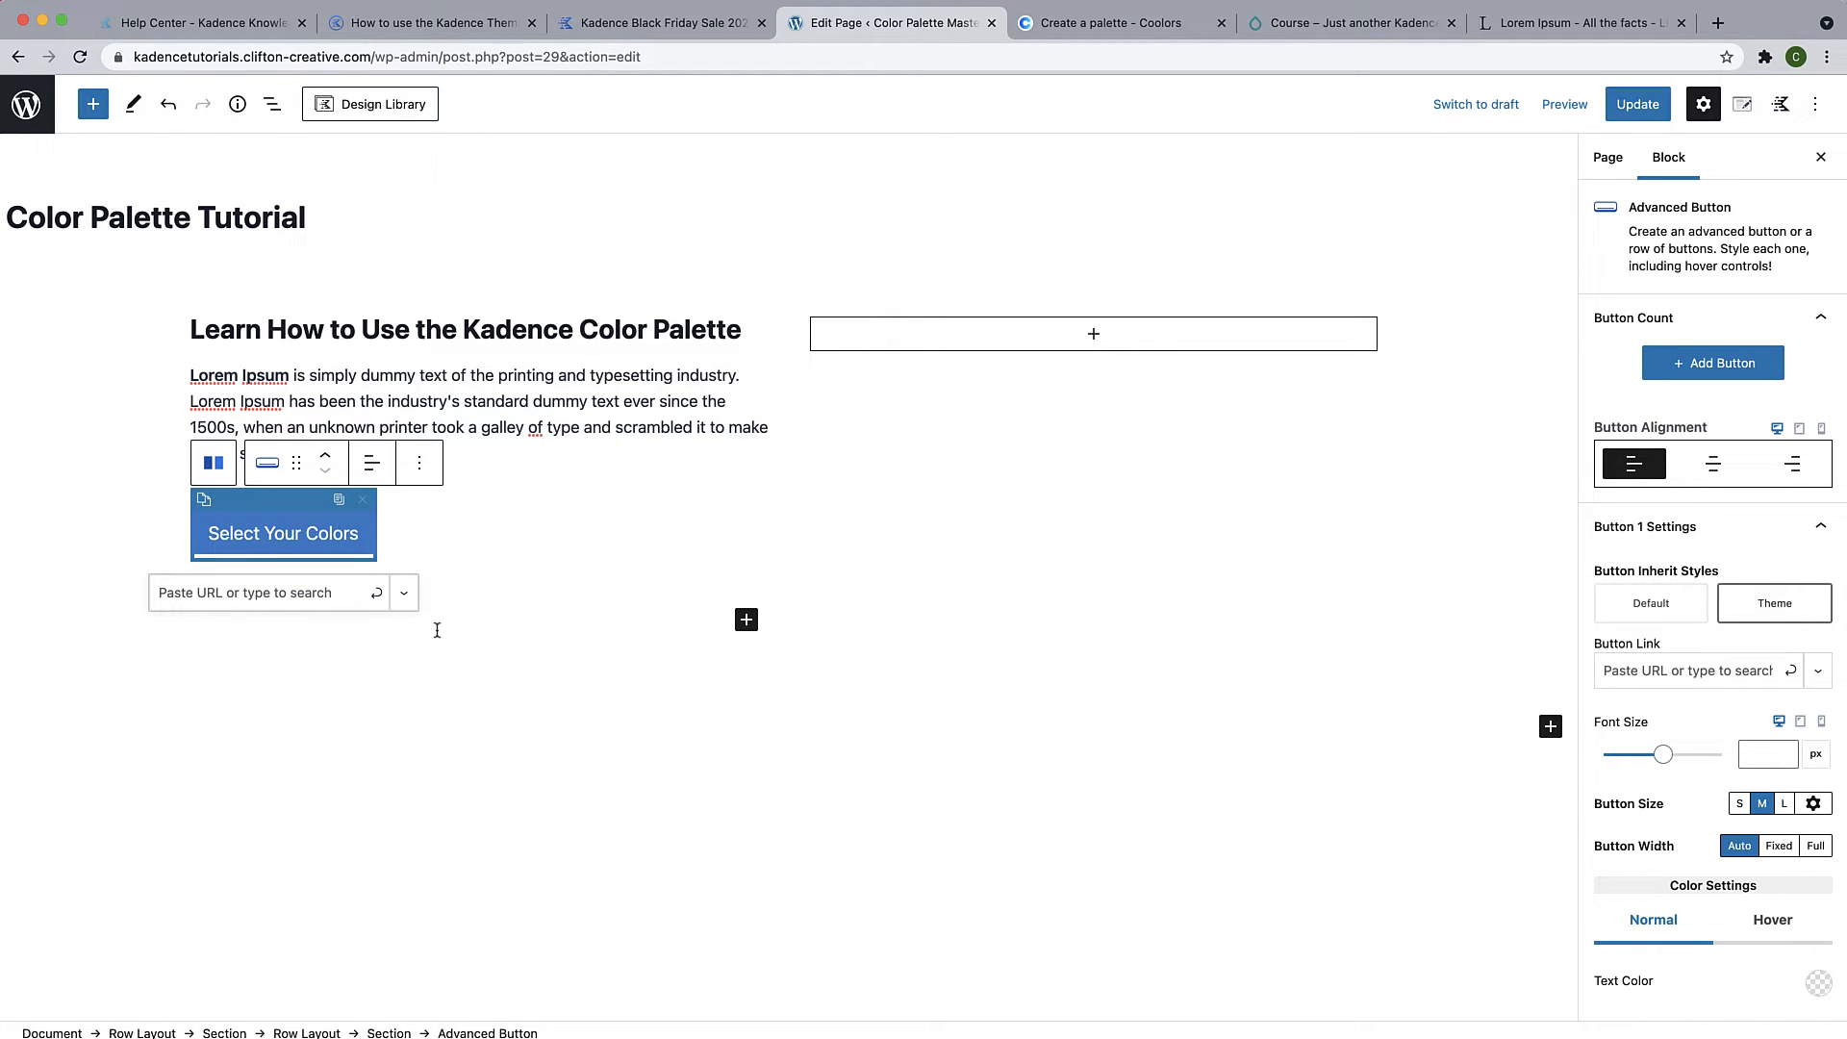
click(501, 490)
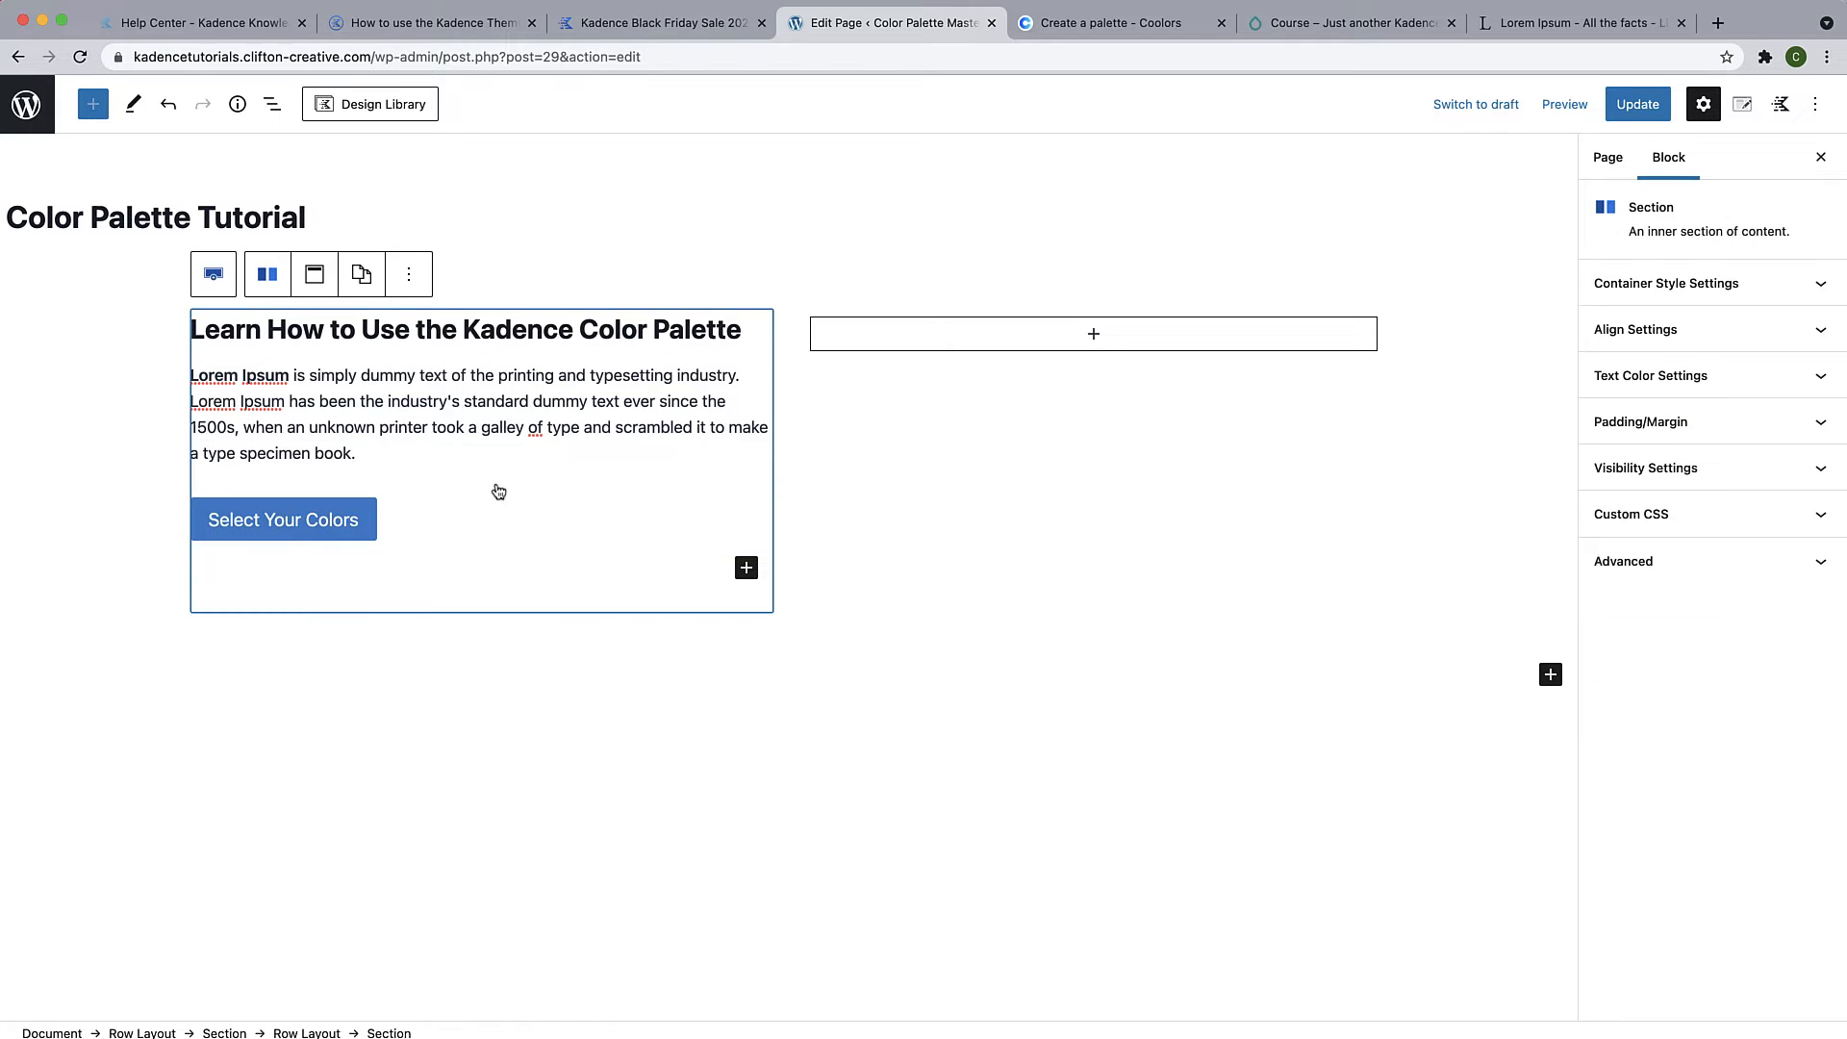
click(910, 689)
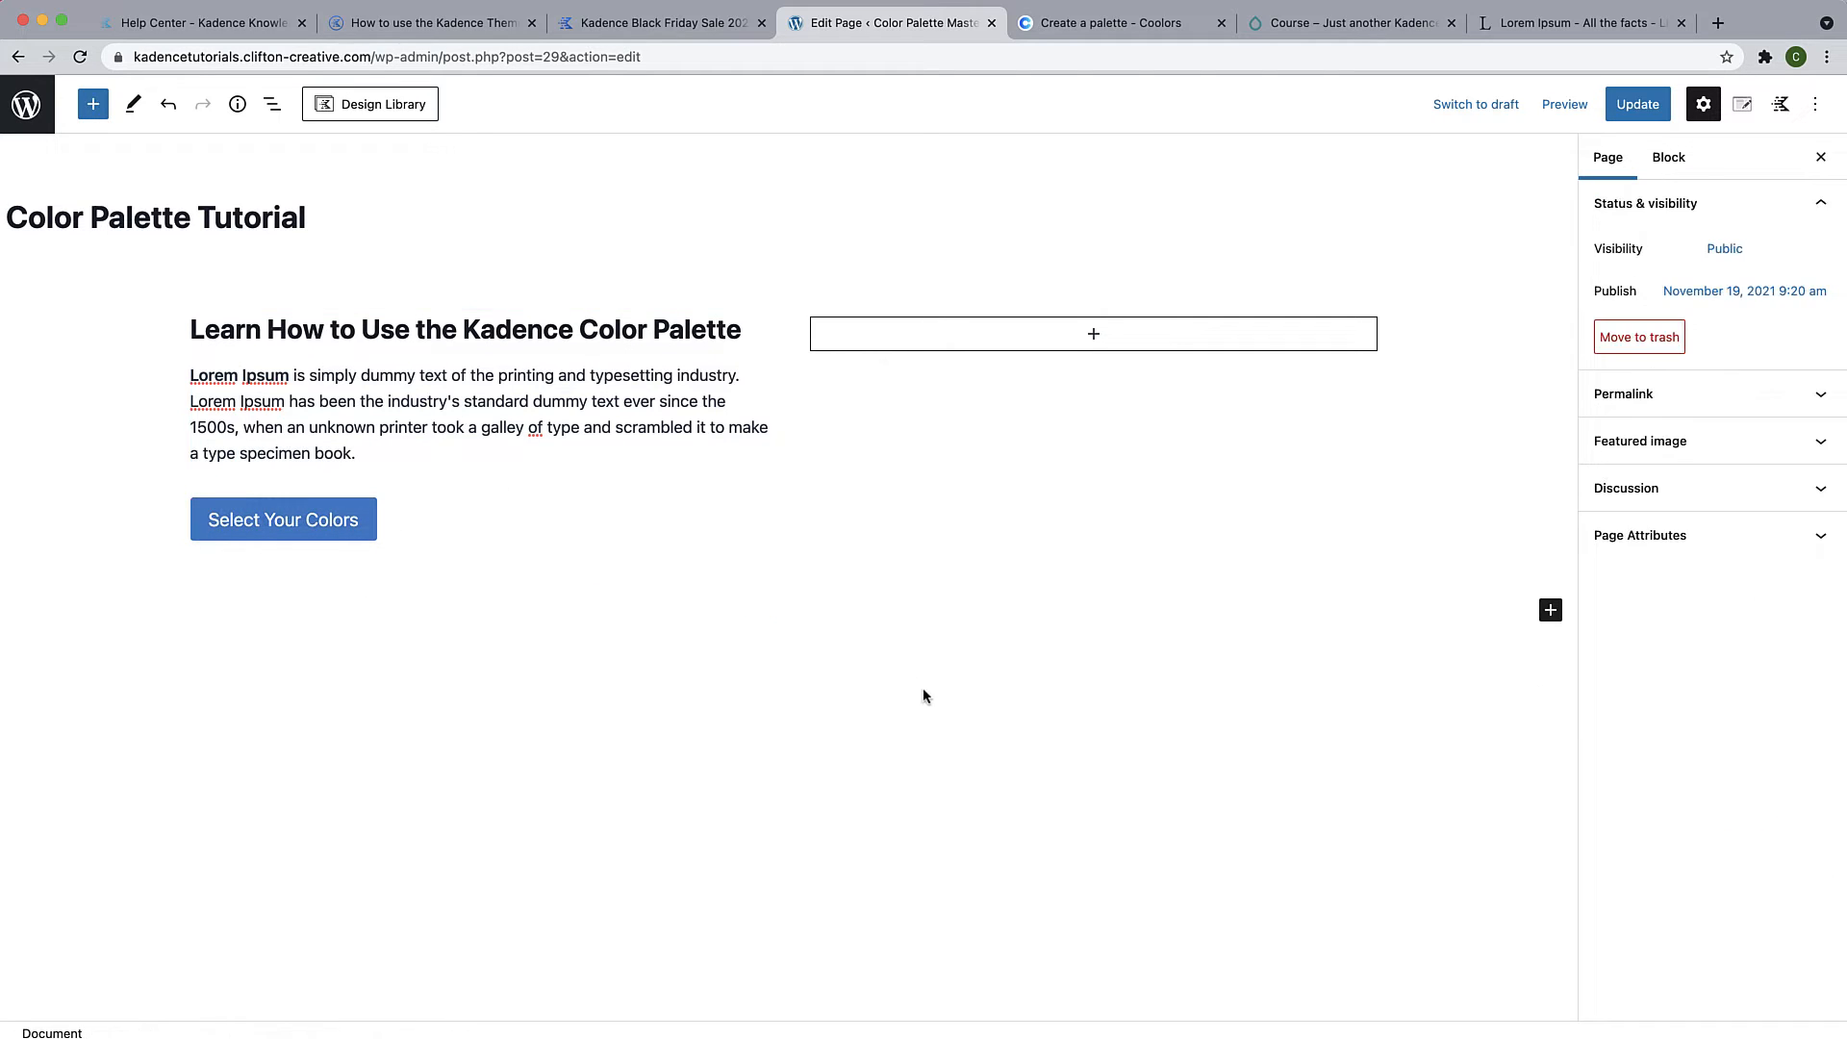
Add an Advanced Gallery to the empty second column containing only the chameleon image from the media library
click(1095, 335)
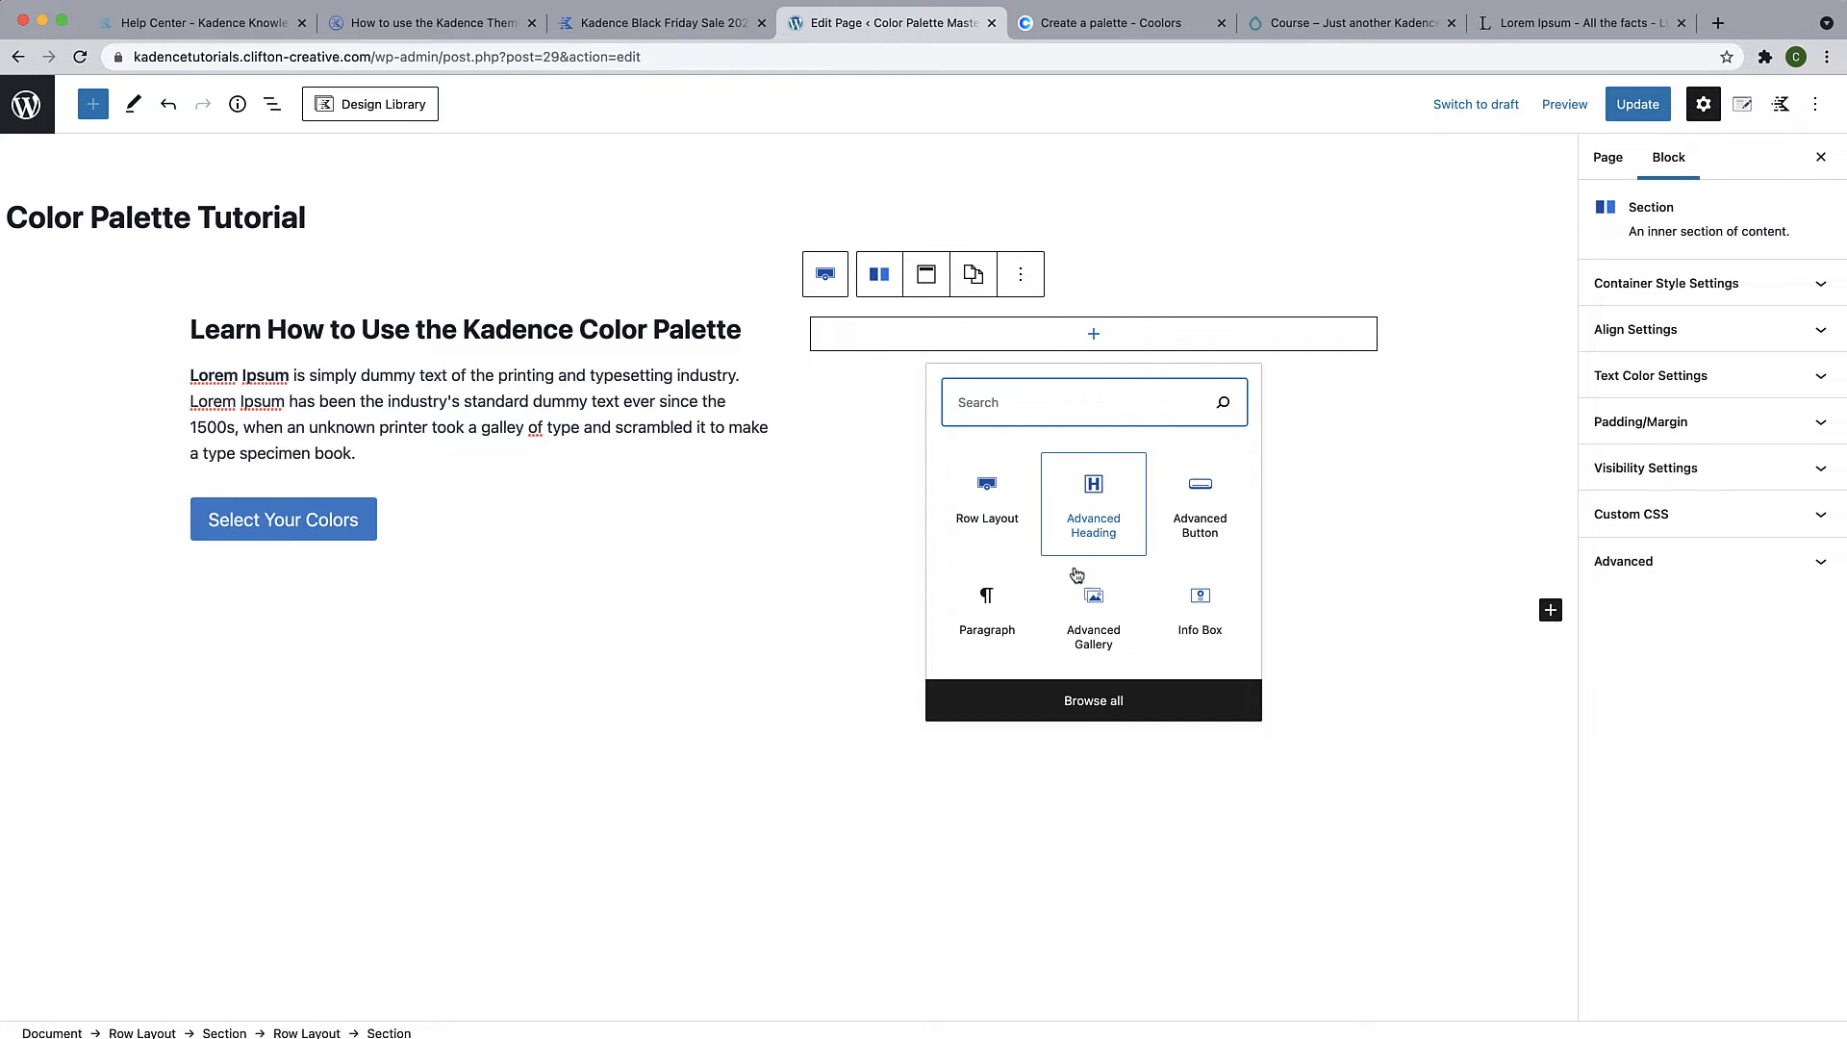
click(1087, 604)
click(936, 471)
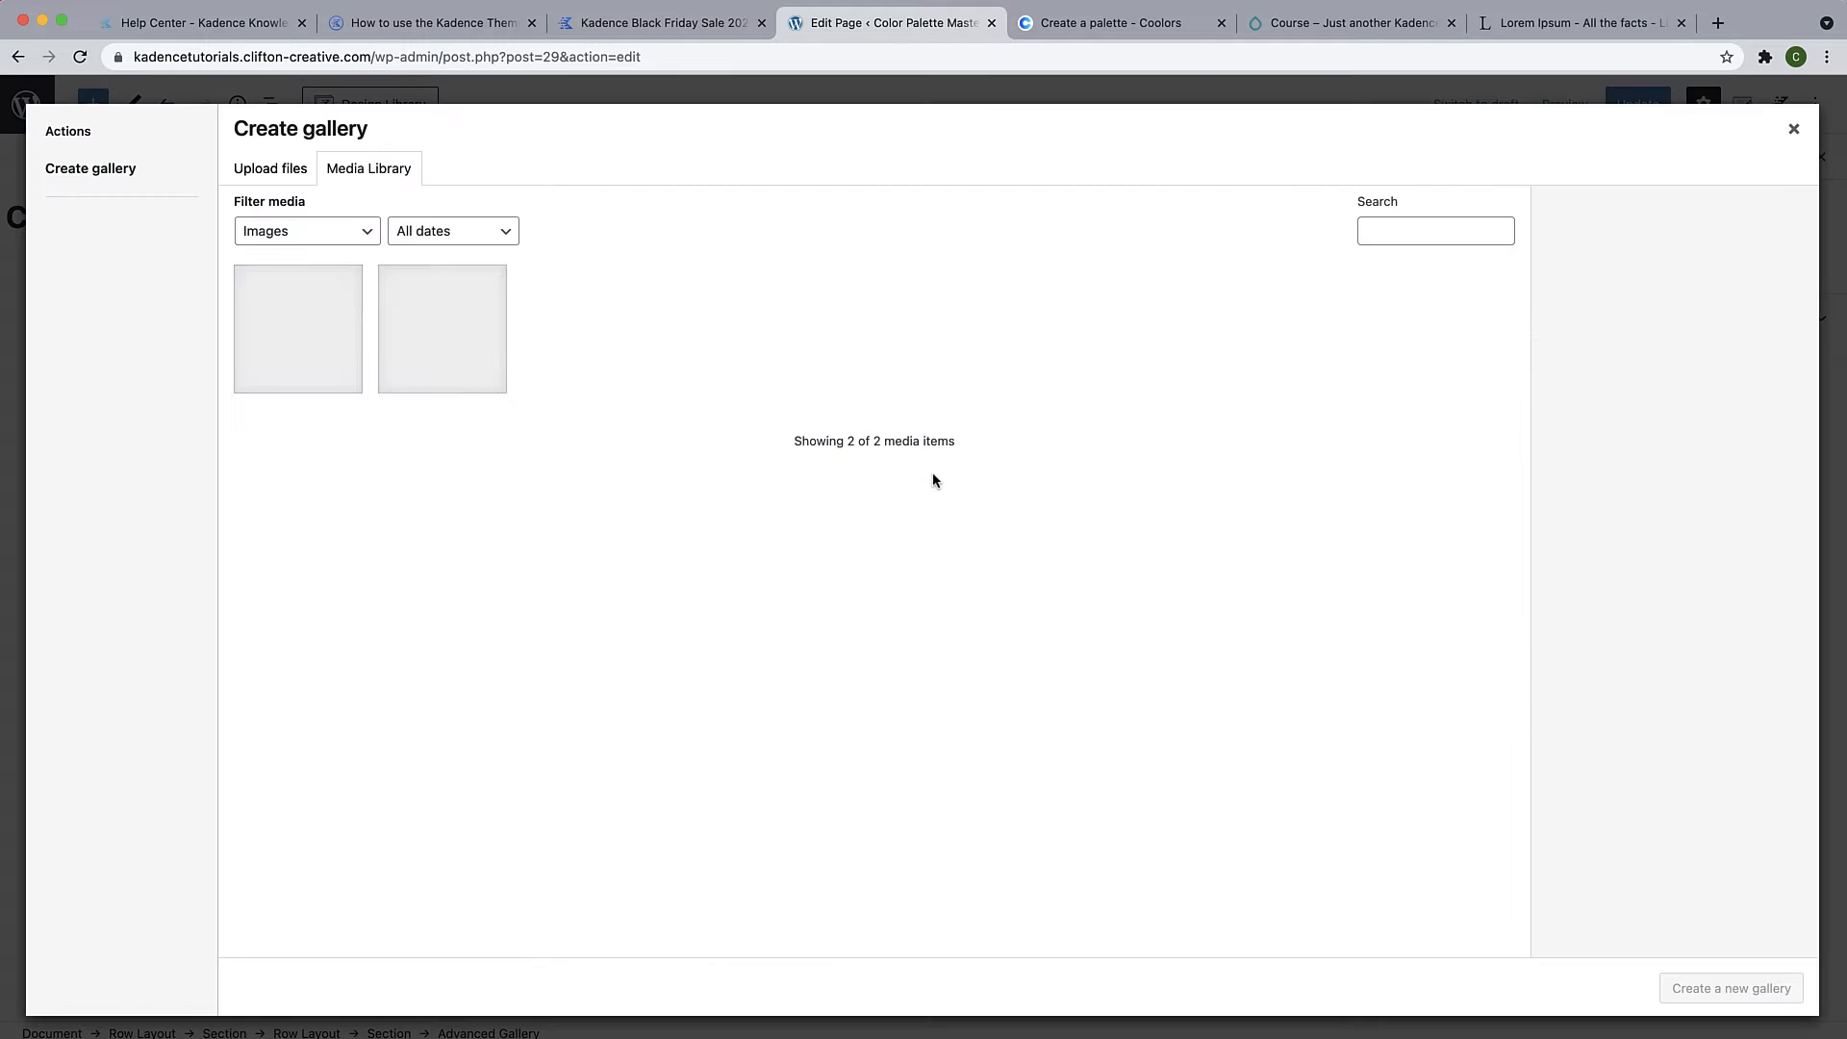
click(356, 324)
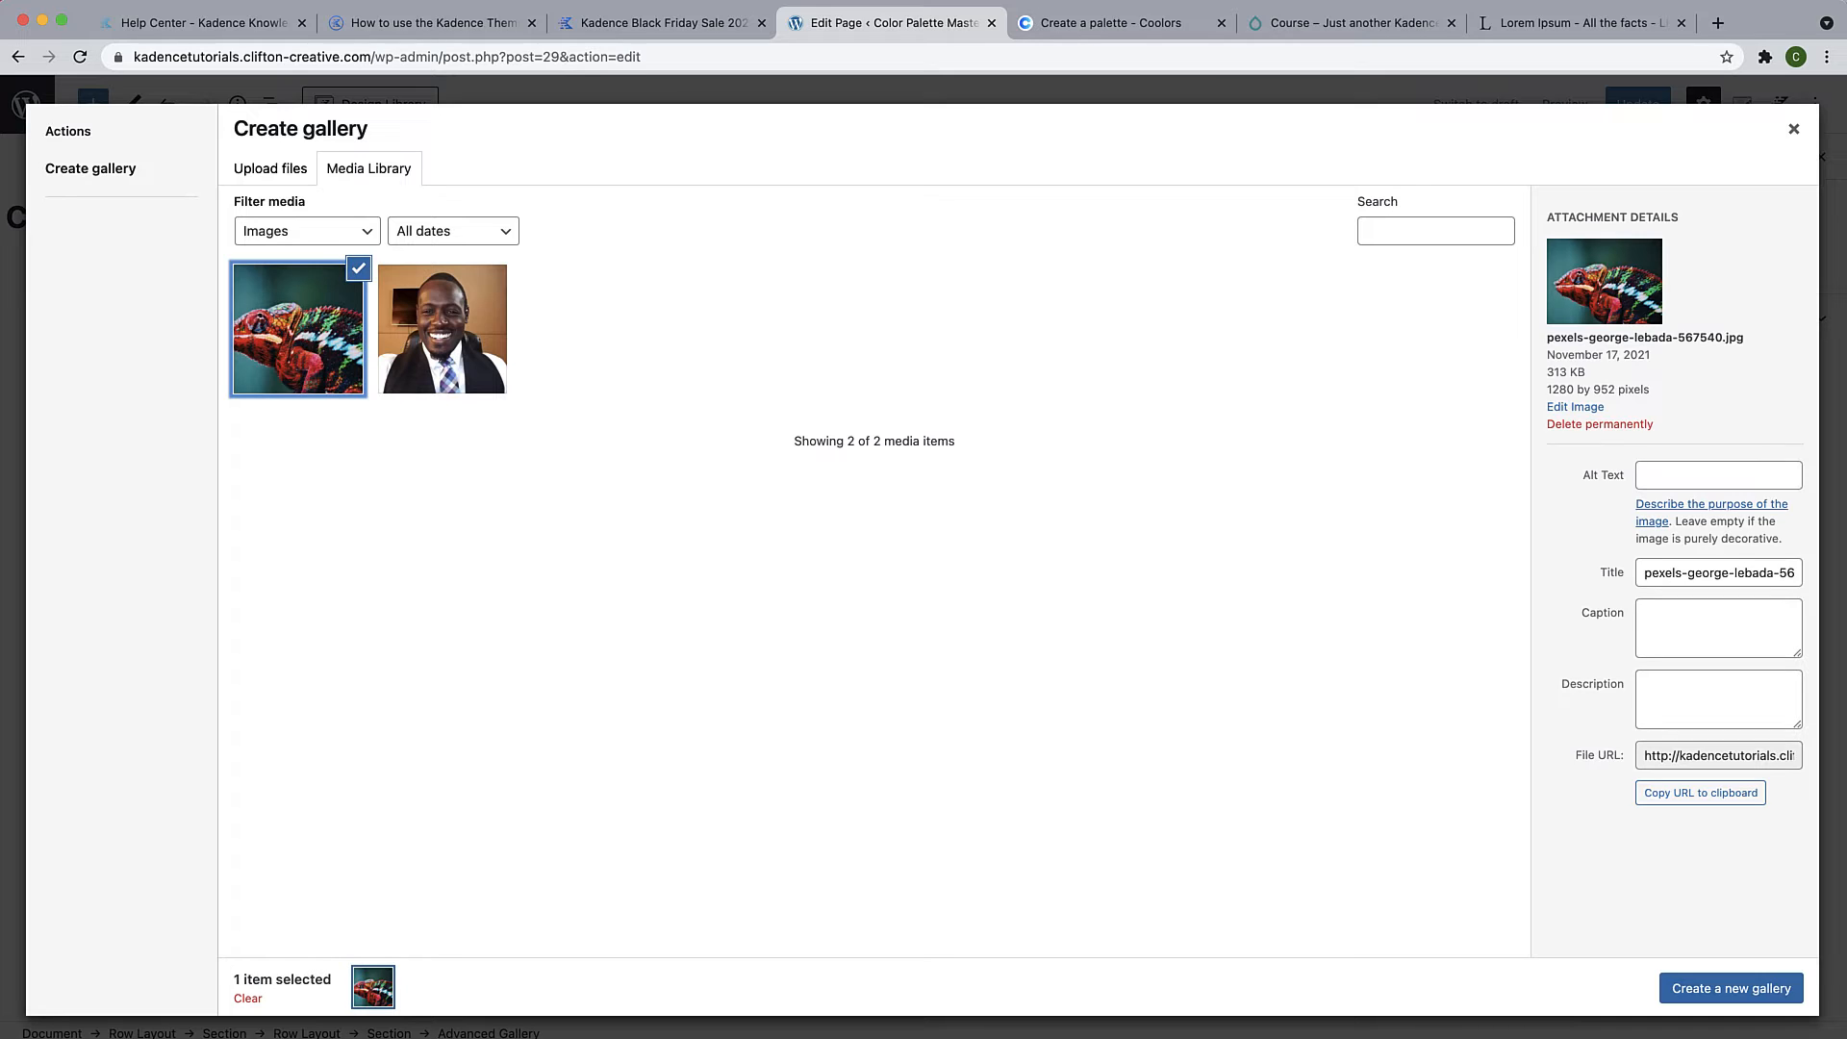
click(1717, 989)
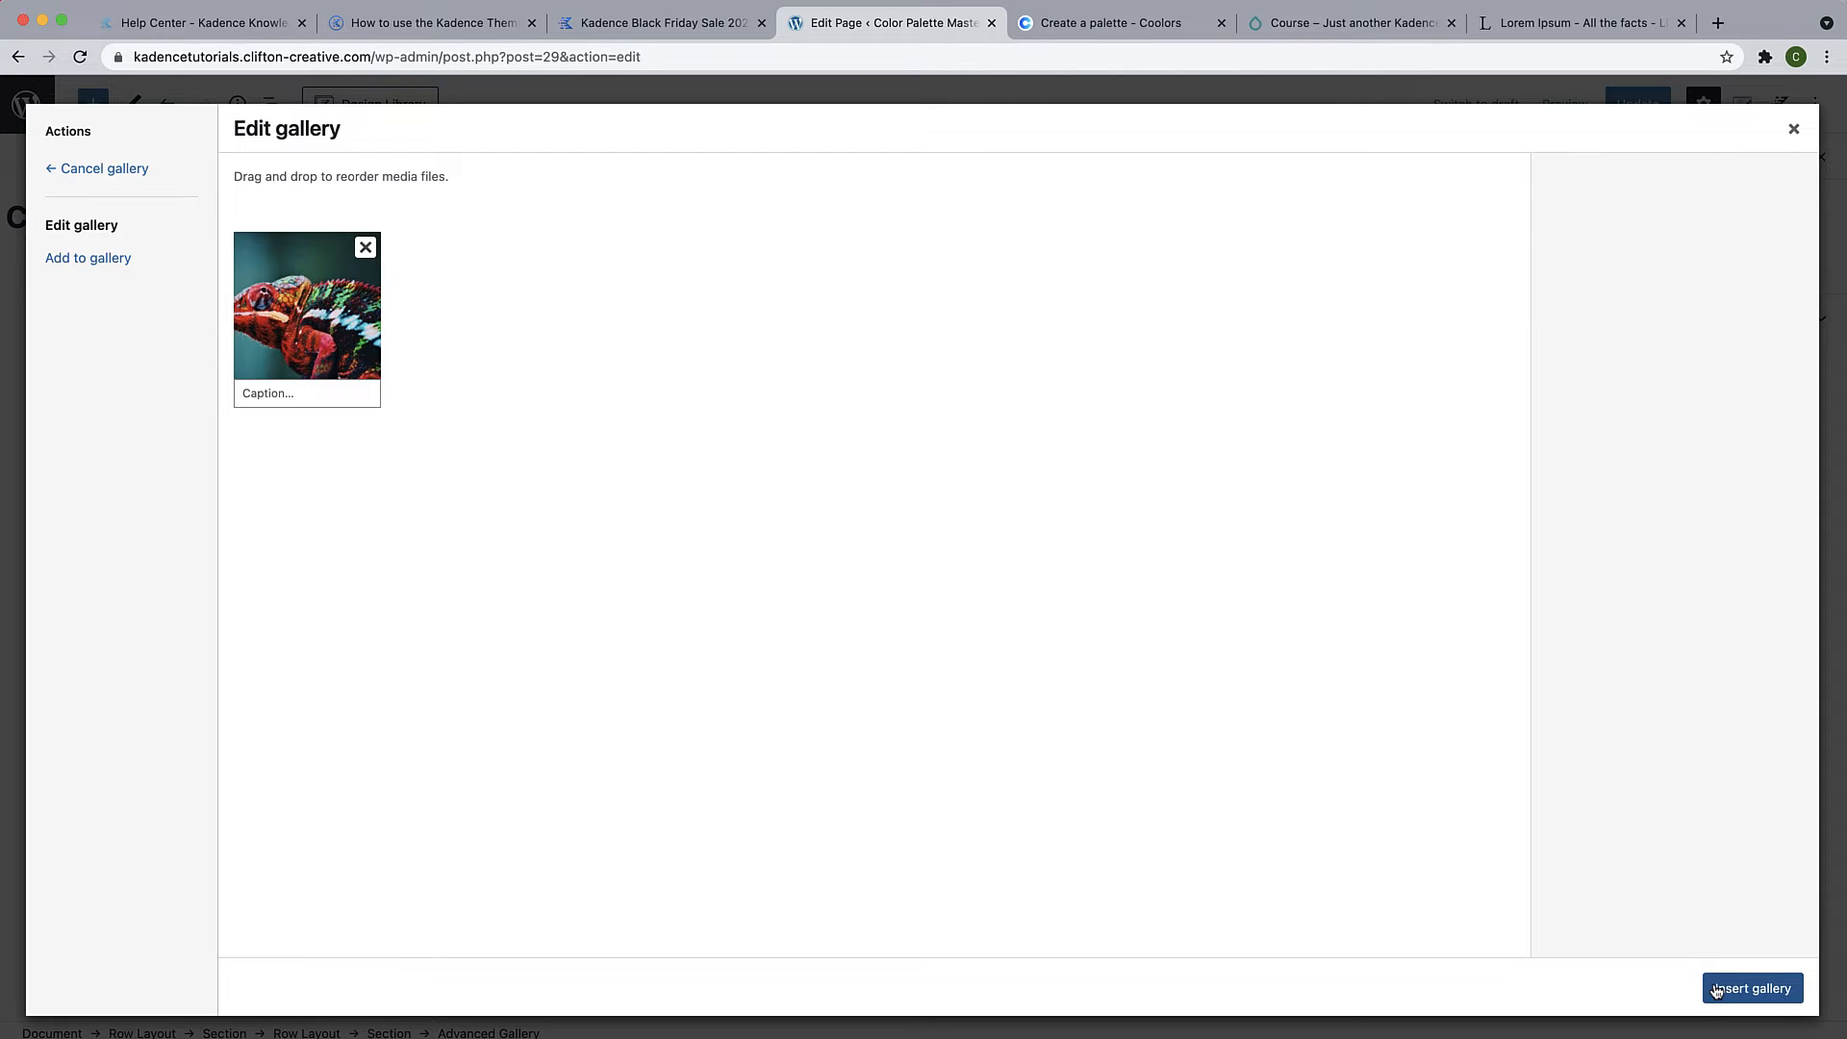
click(1718, 989)
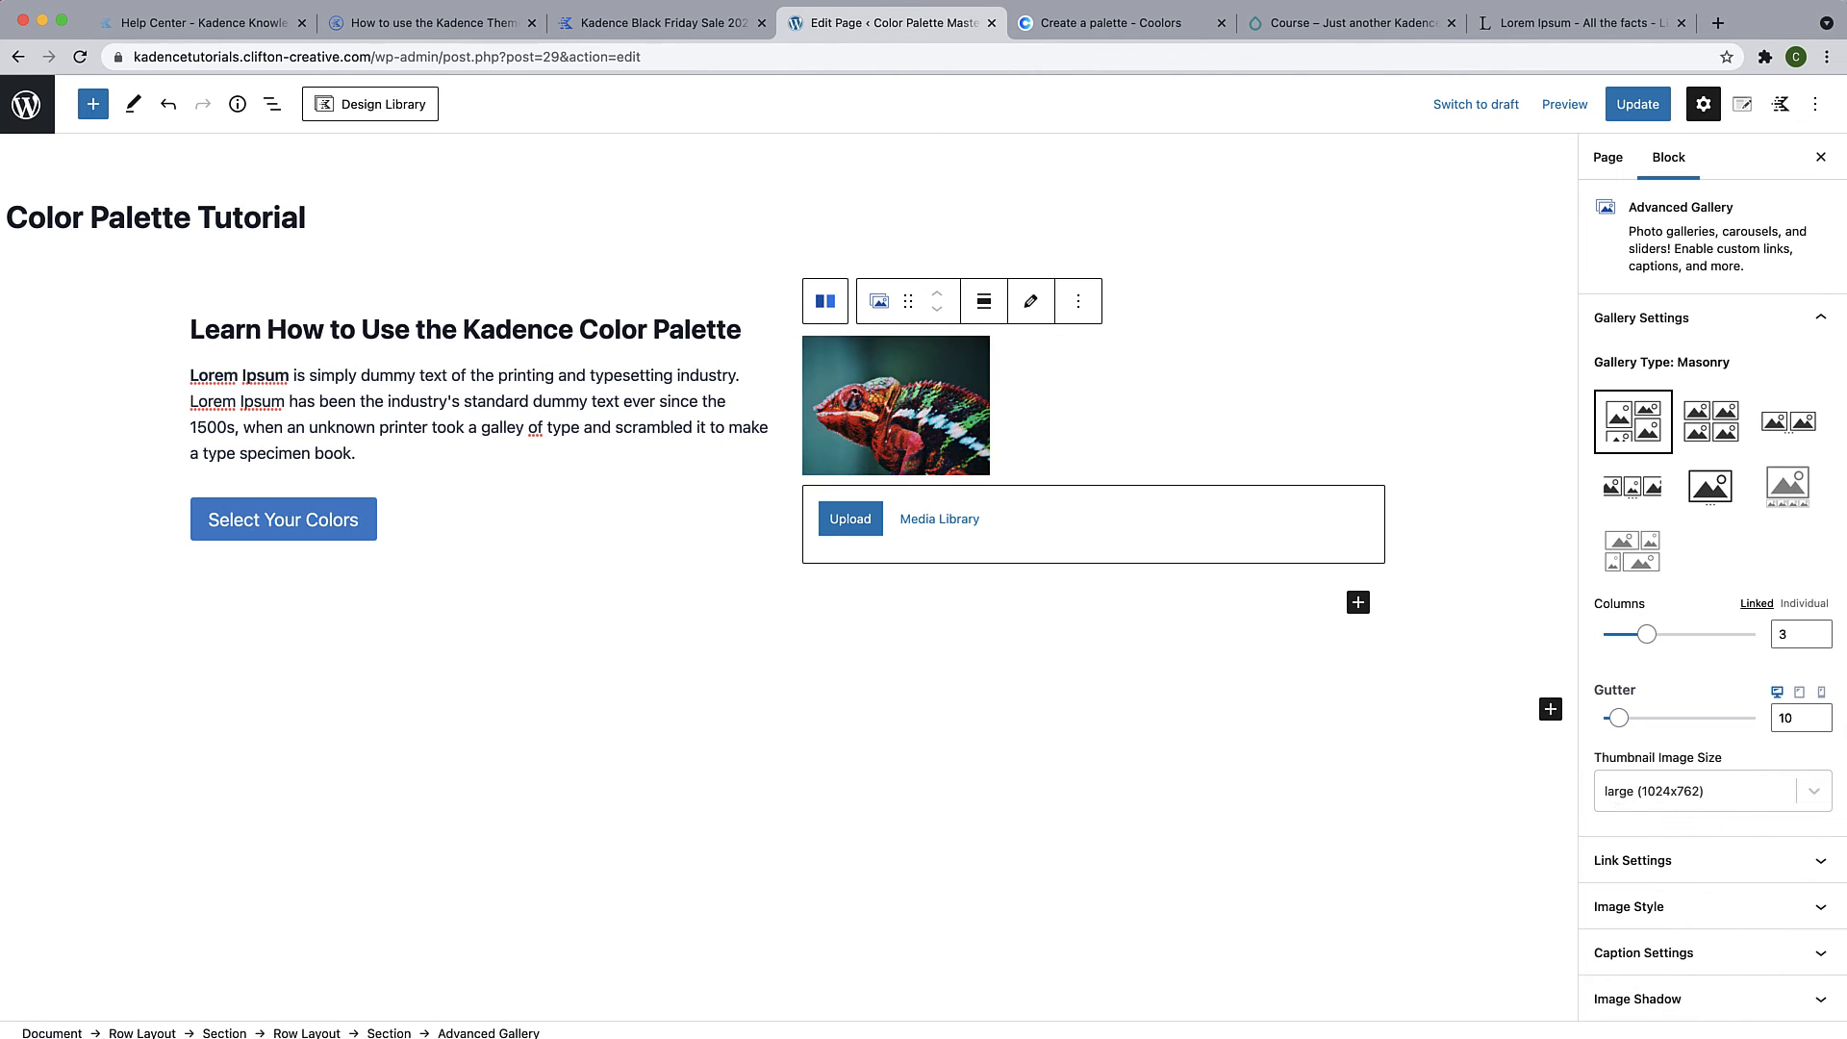
Set the gallery to 1 column and give its image a border radius of 12
double_click(1785, 634)
text(1)
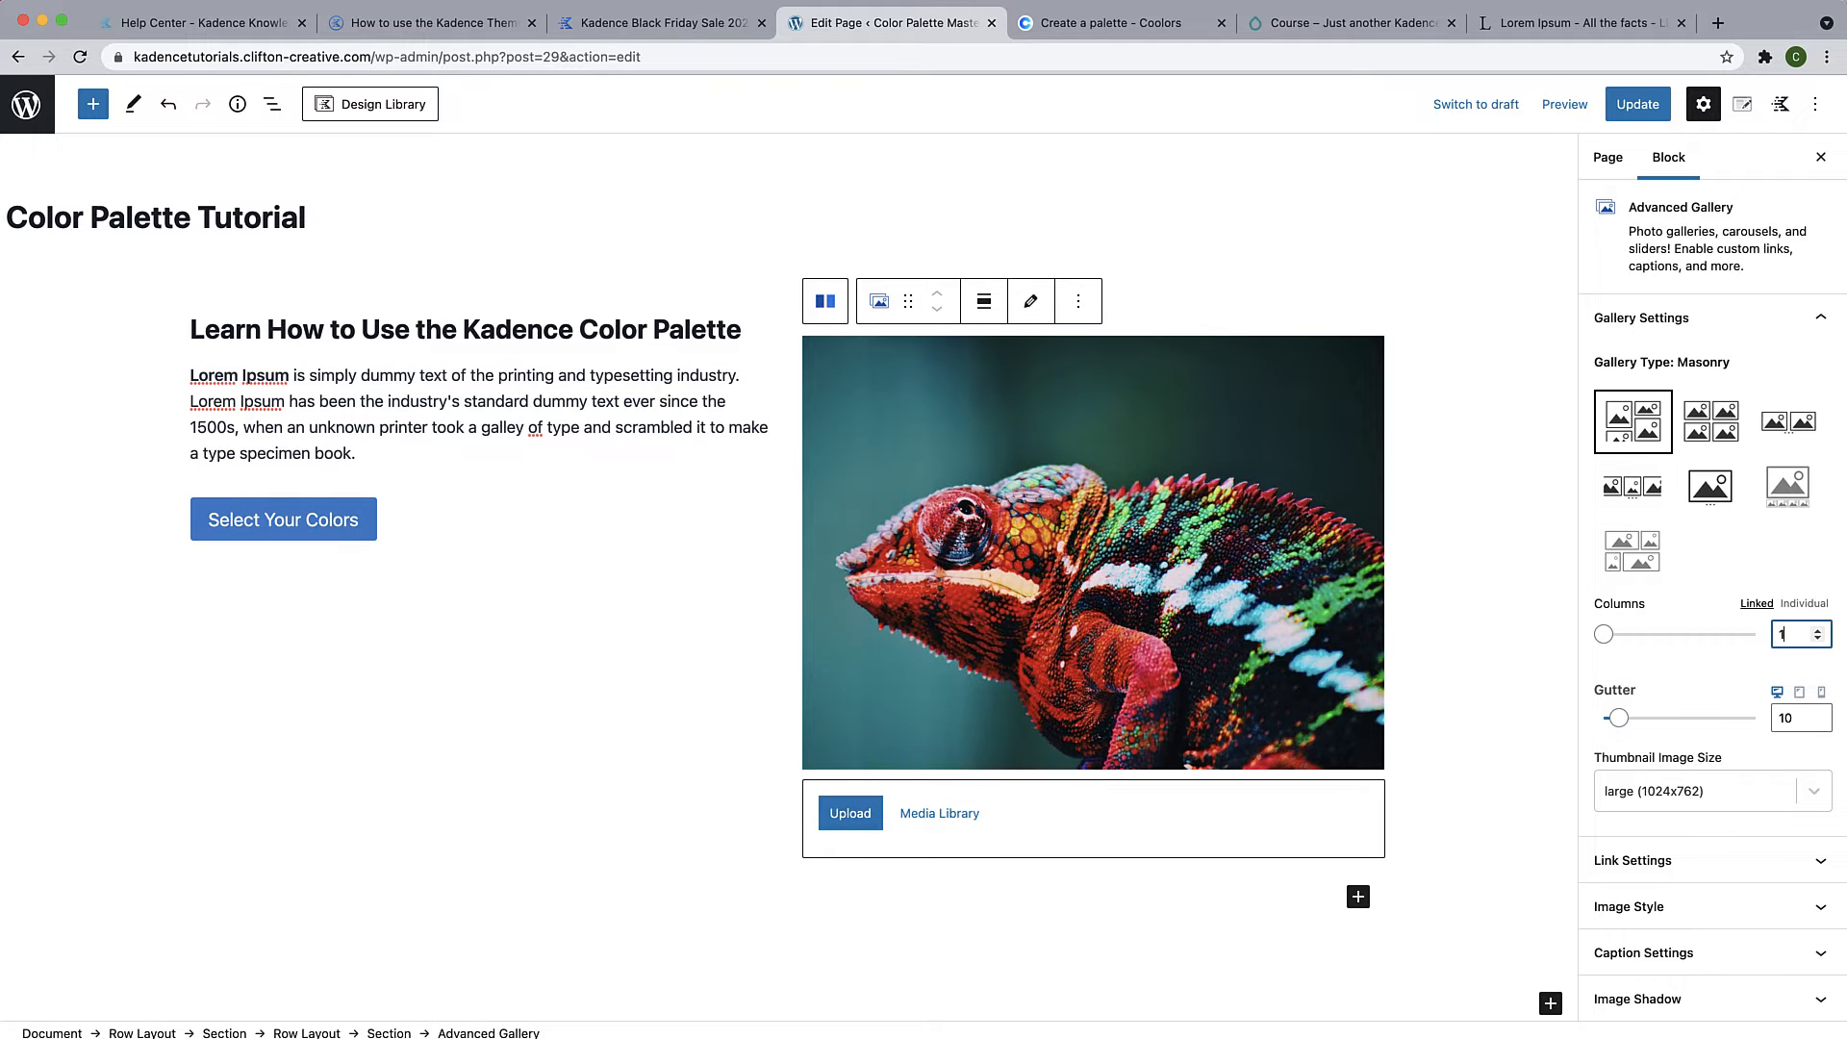
scroll(1690, 772, down, 2)
click(1687, 812)
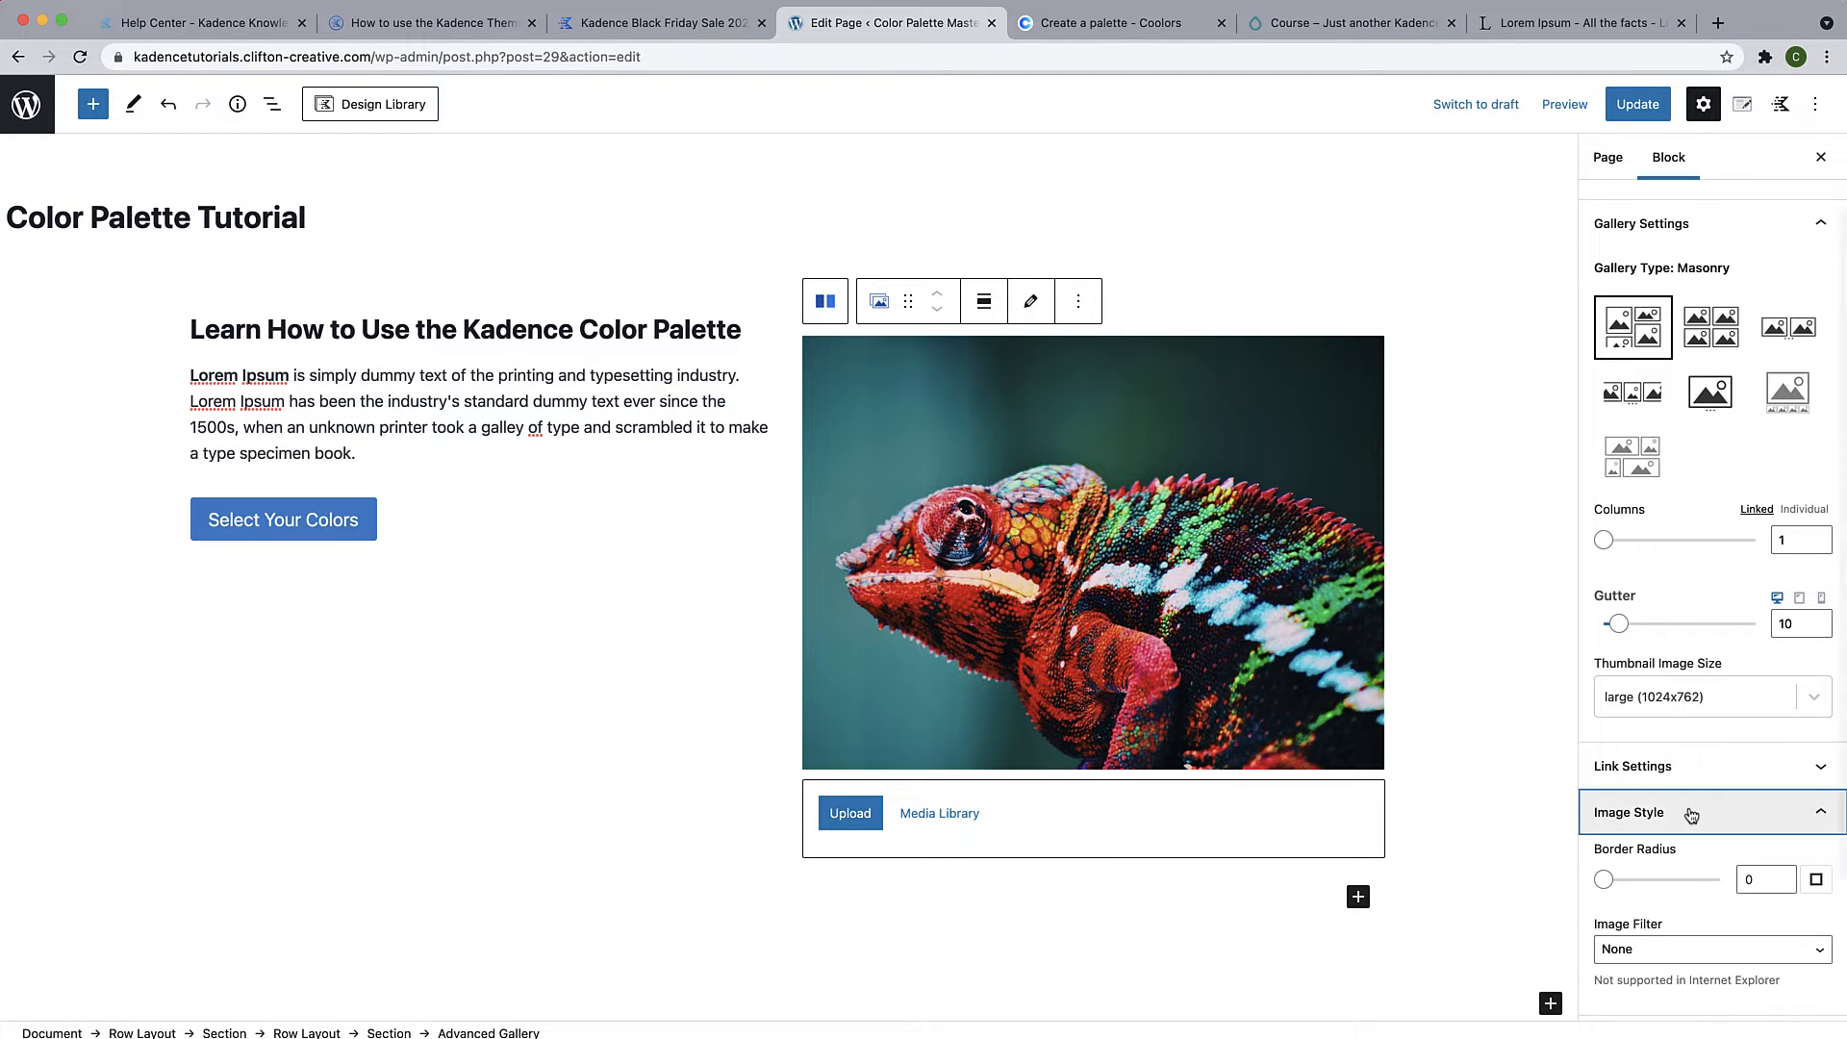
double_click(1744, 699)
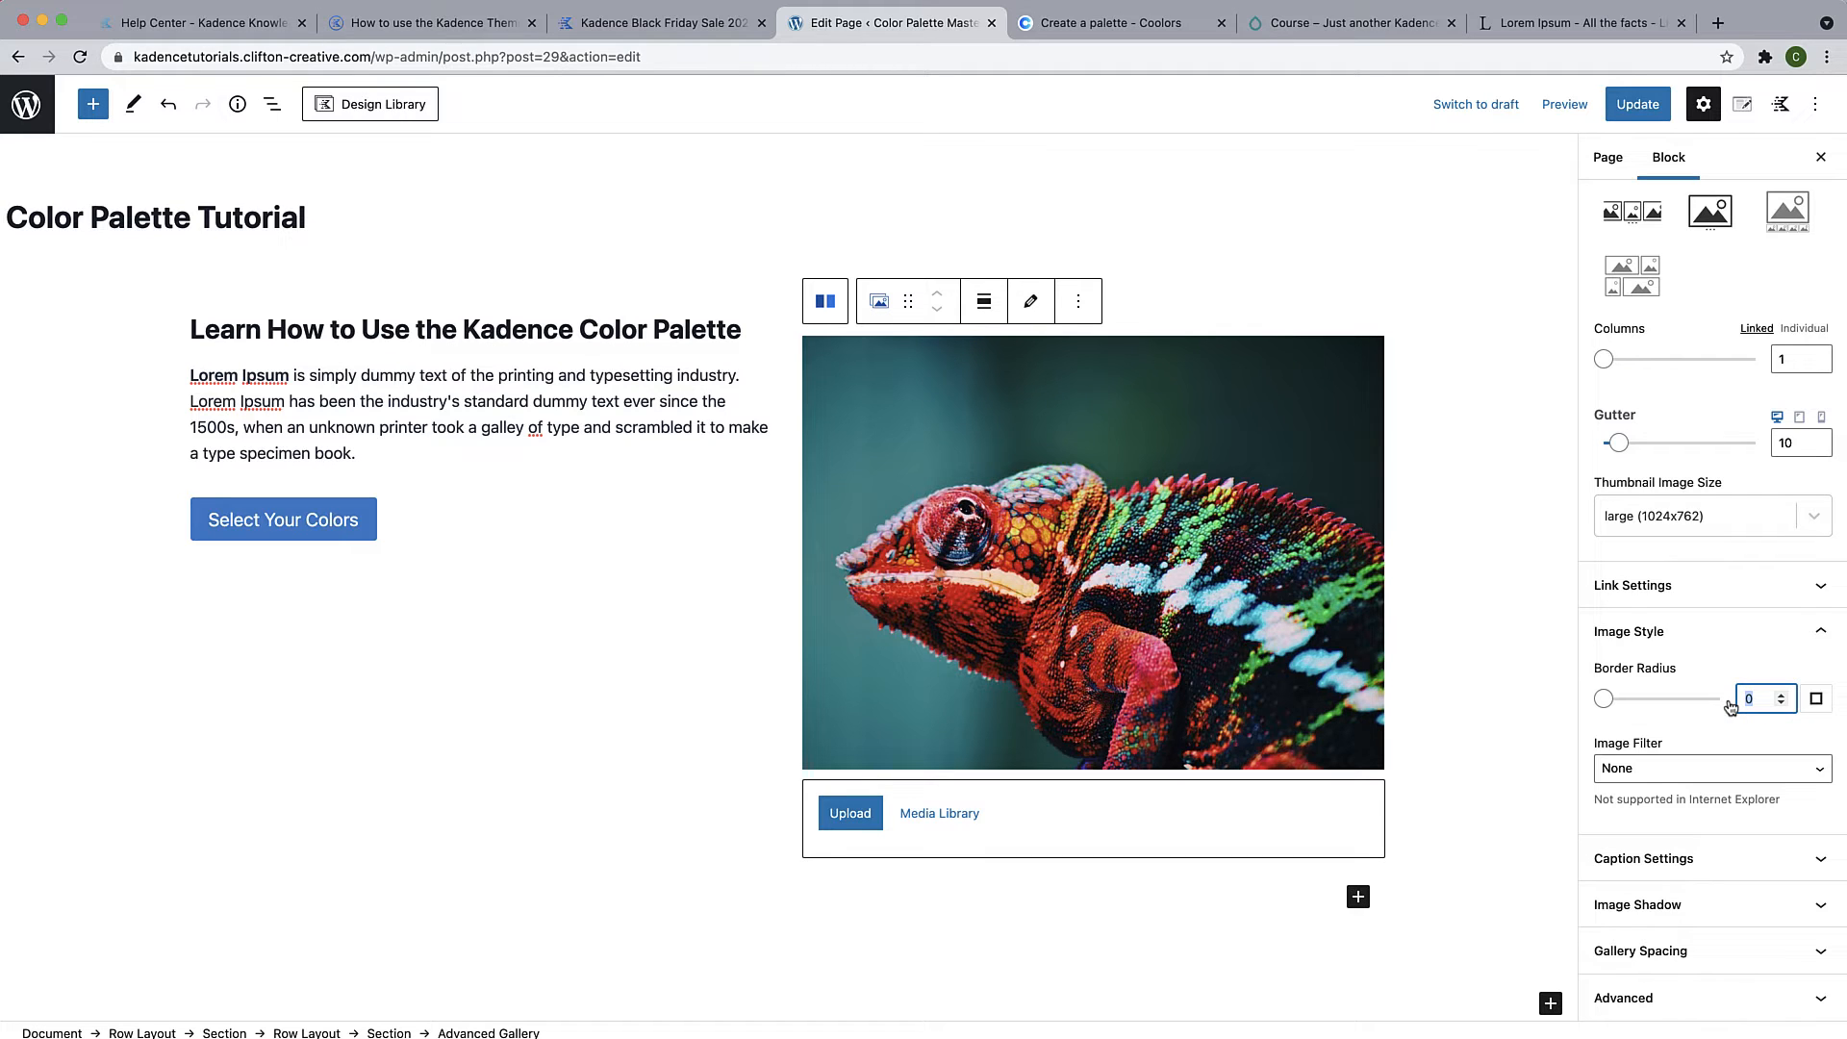
text(8)
key(BackSpace)
text(12)
click(637, 849)
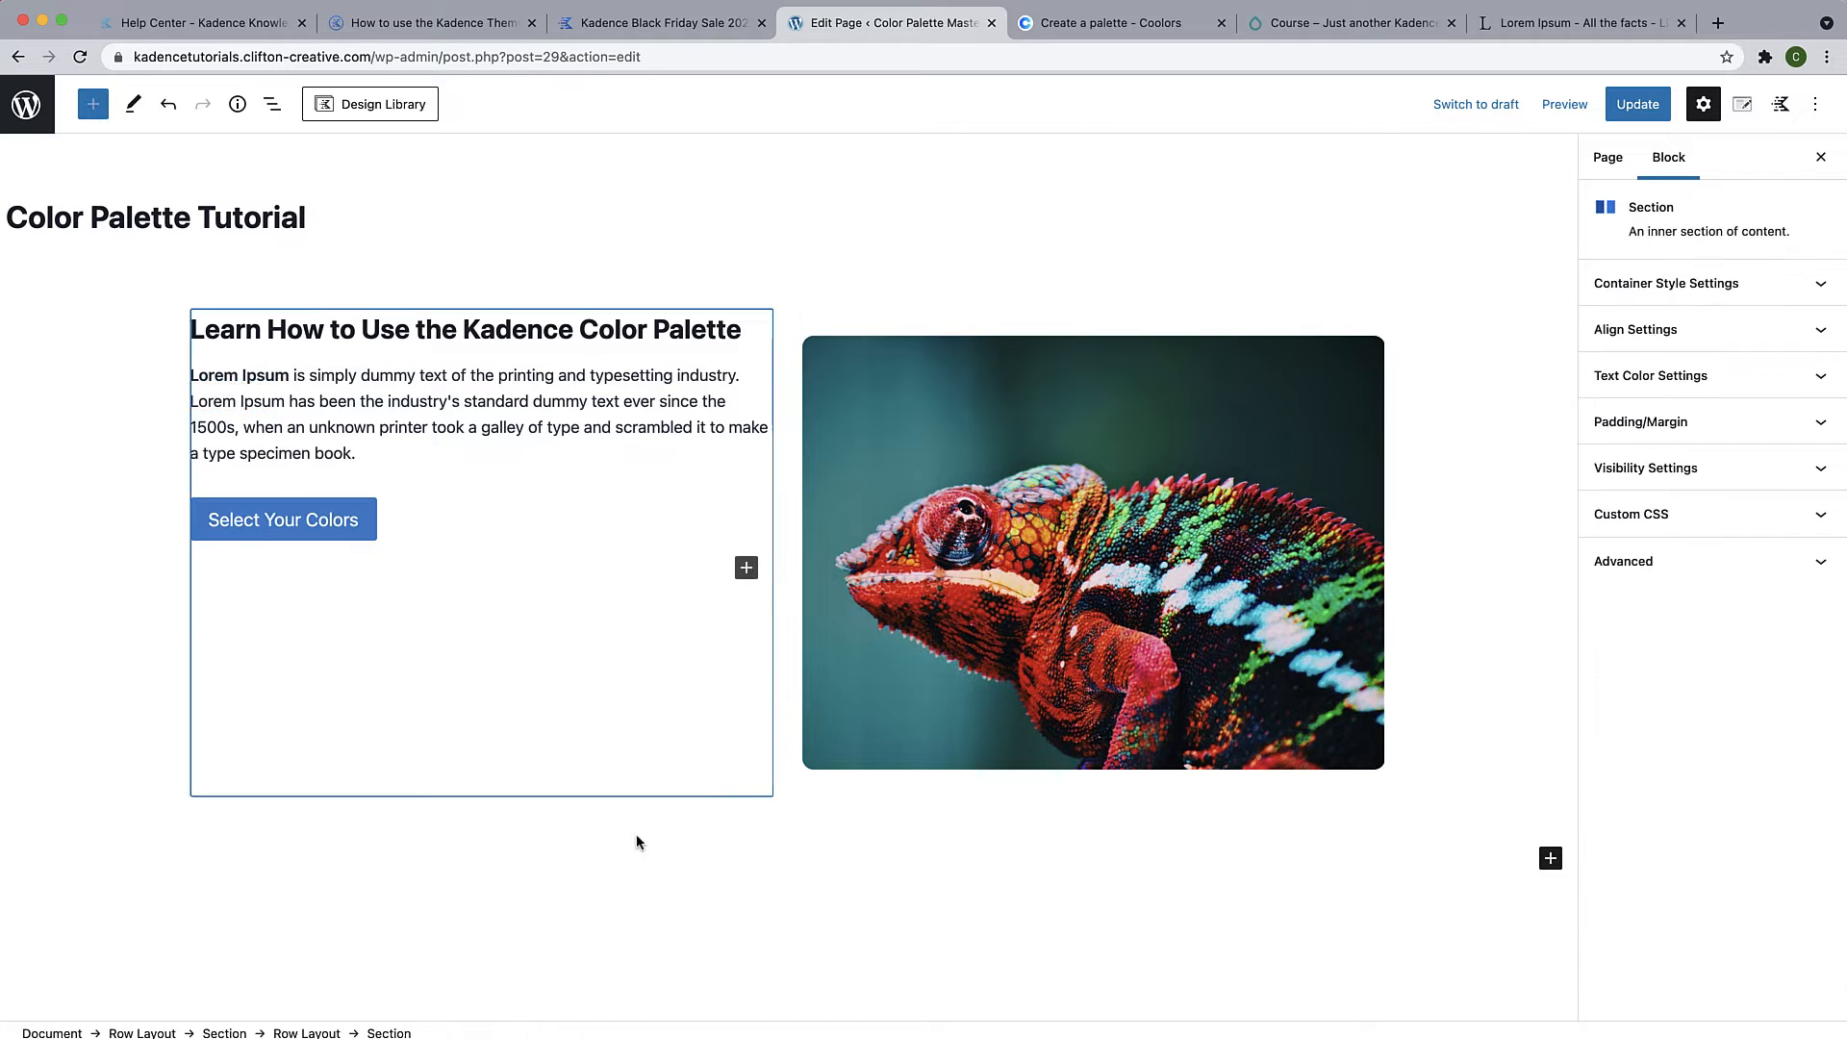
Align the two-column row's content vertically to the middle
click(776, 298)
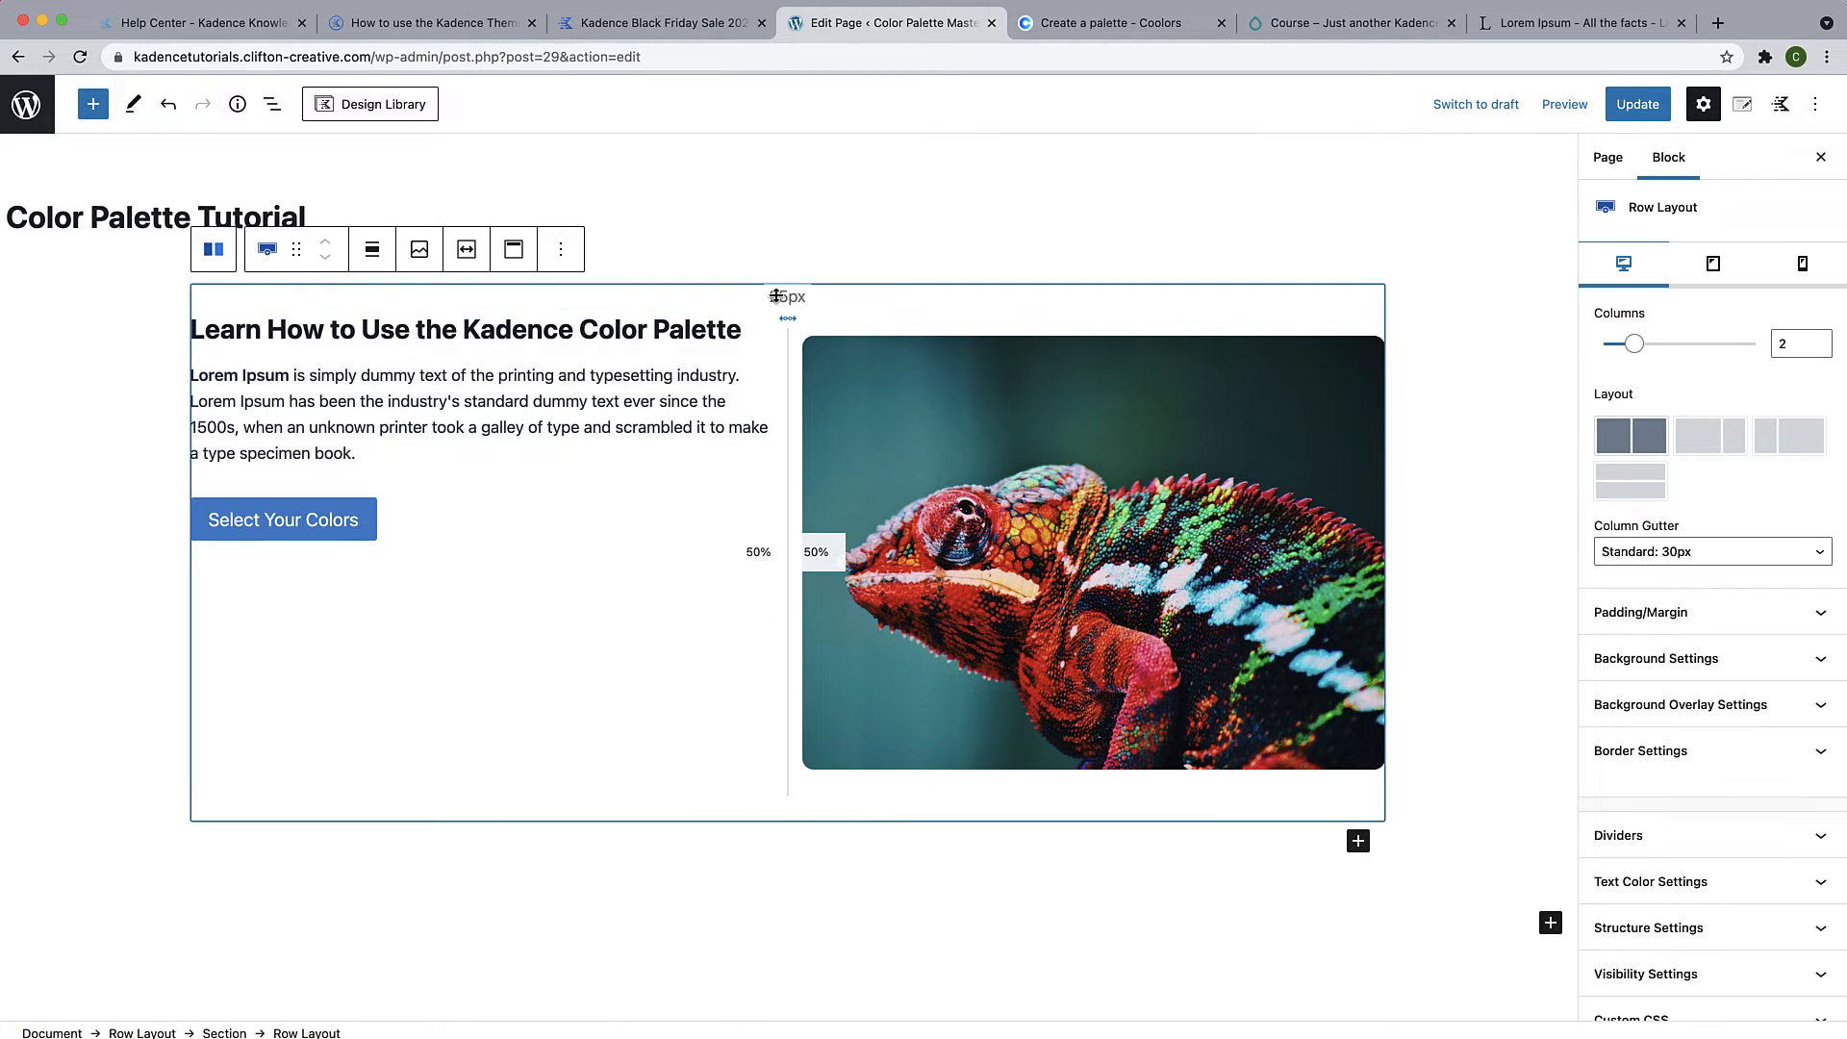
click(514, 249)
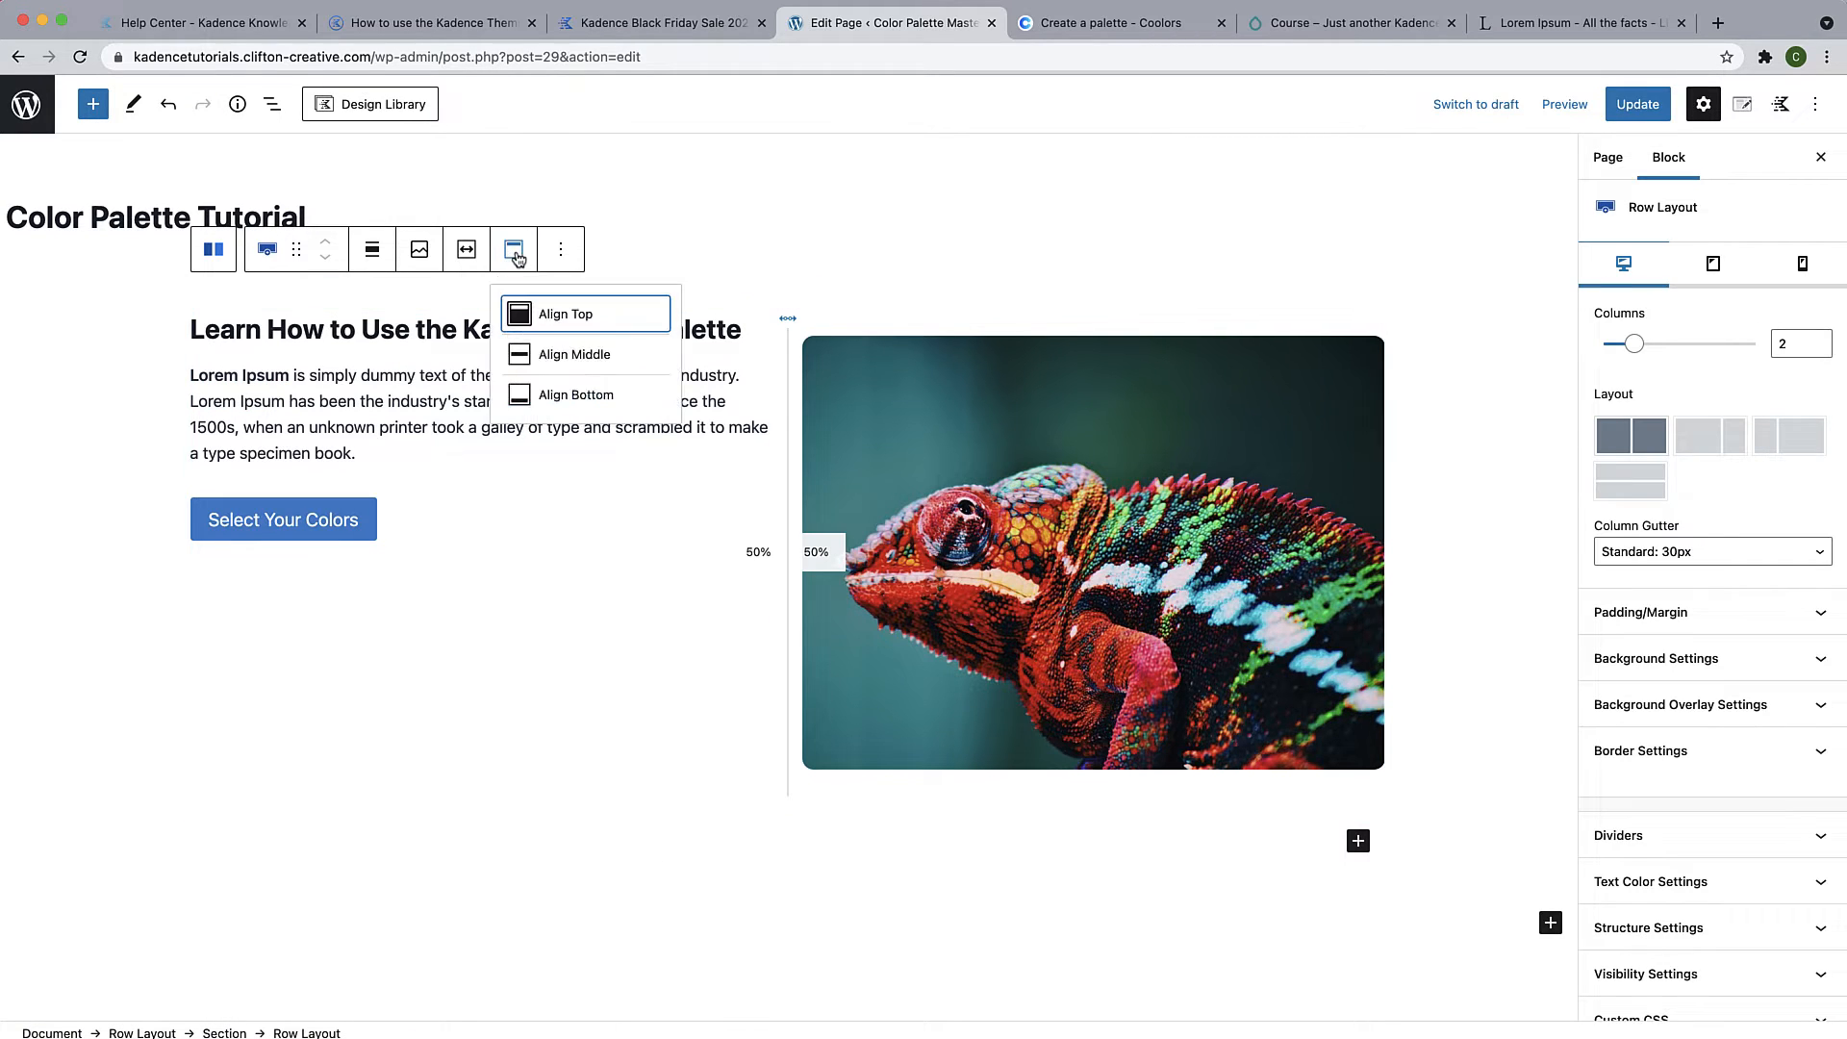
click(580, 355)
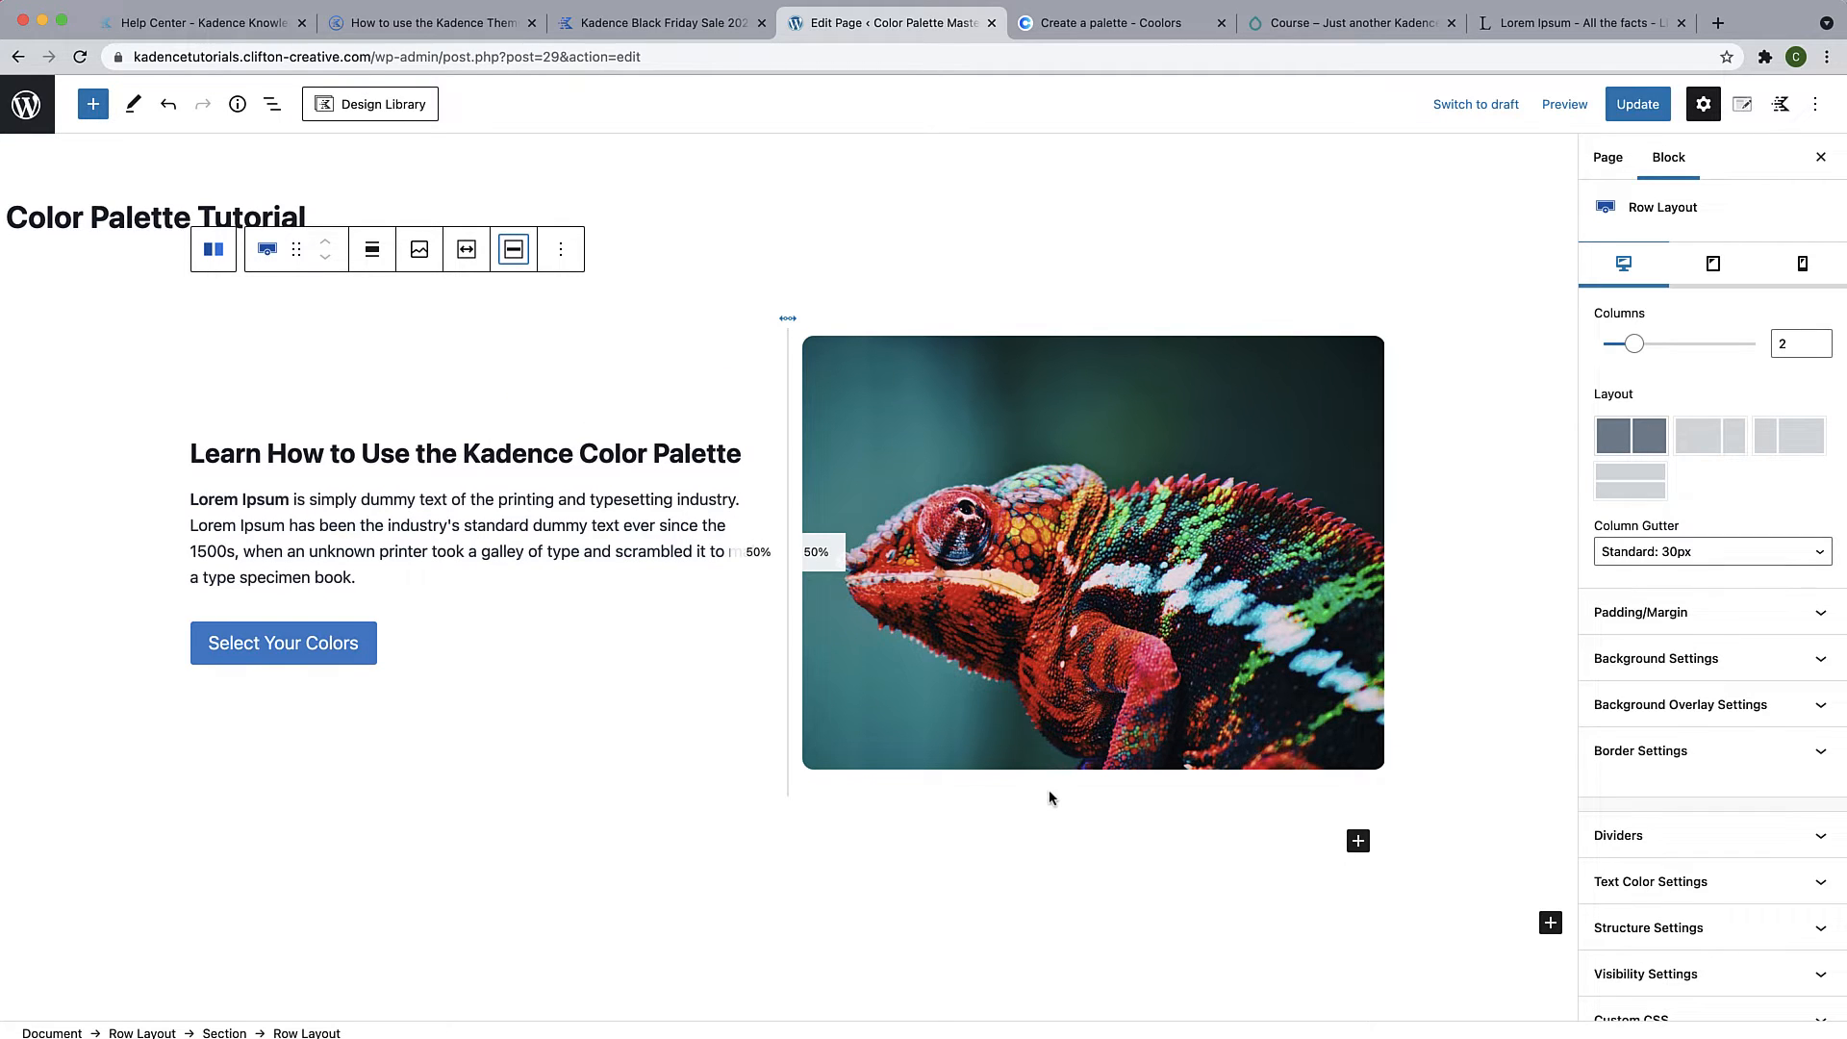
scroll(1048, 789, down, 3)
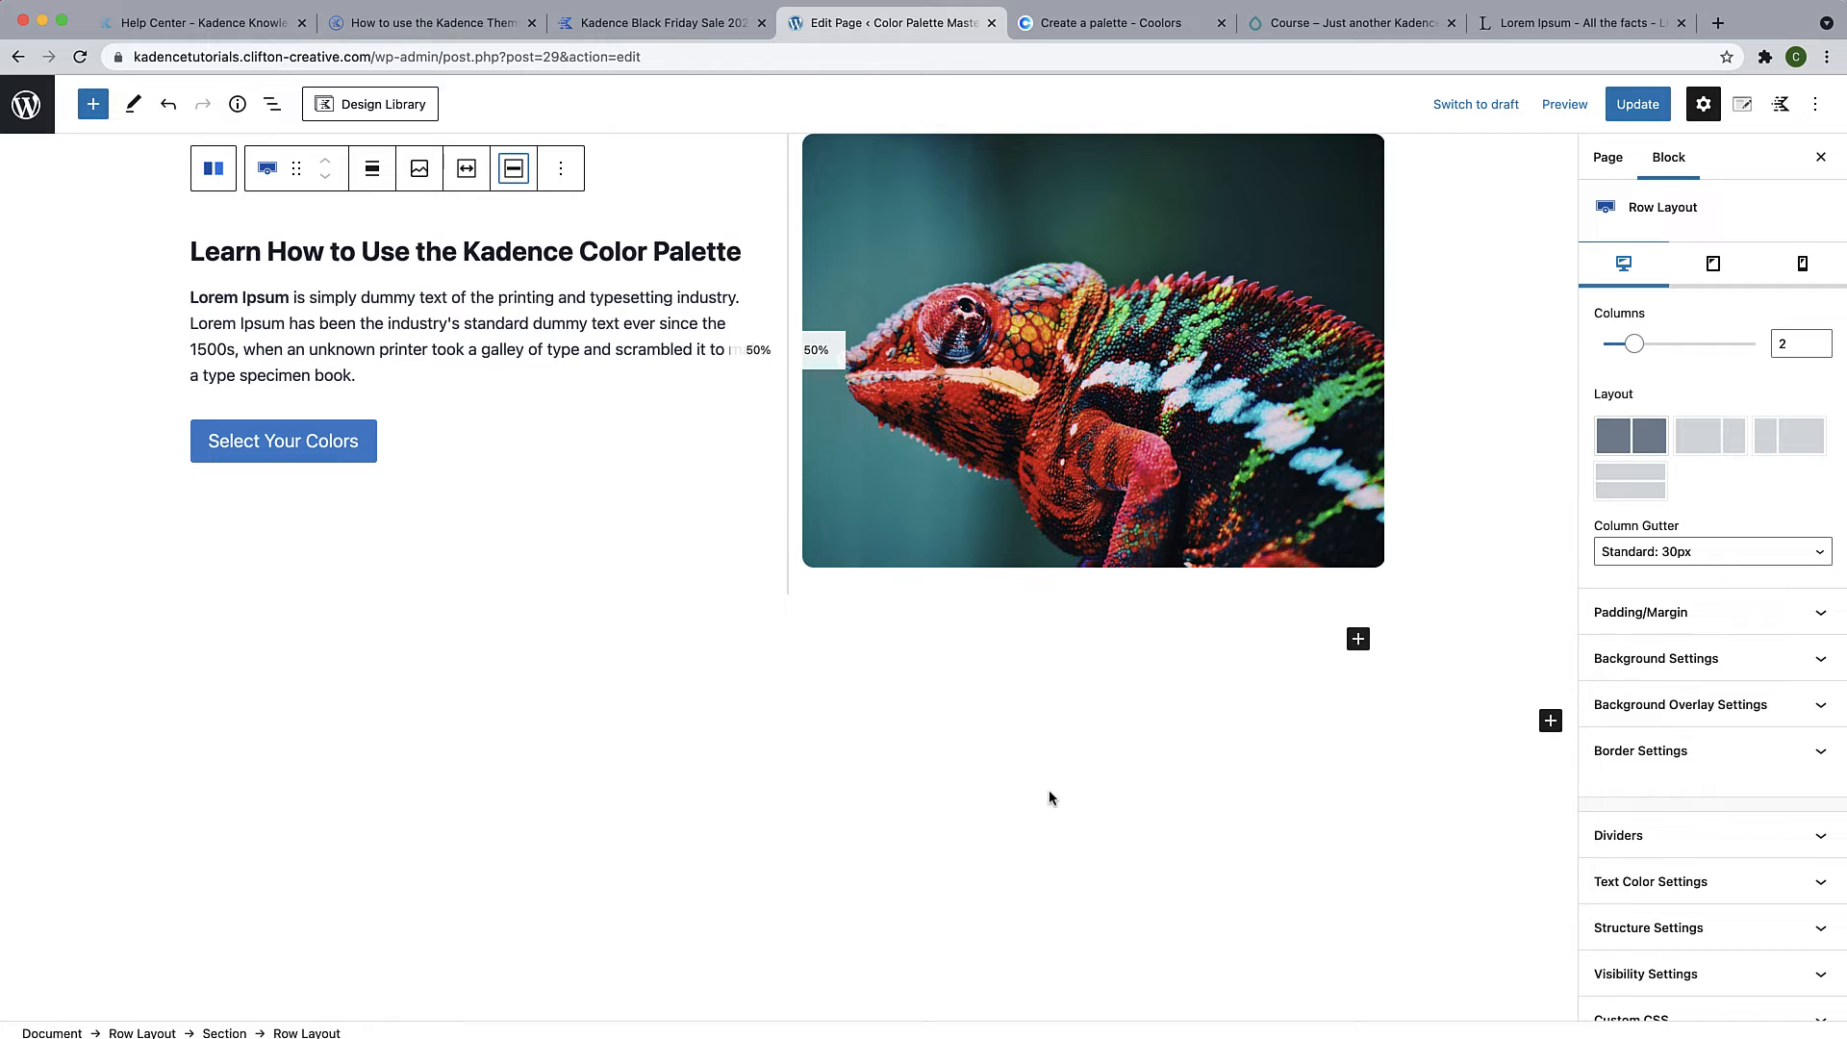
scroll(1049, 797, up, 2)
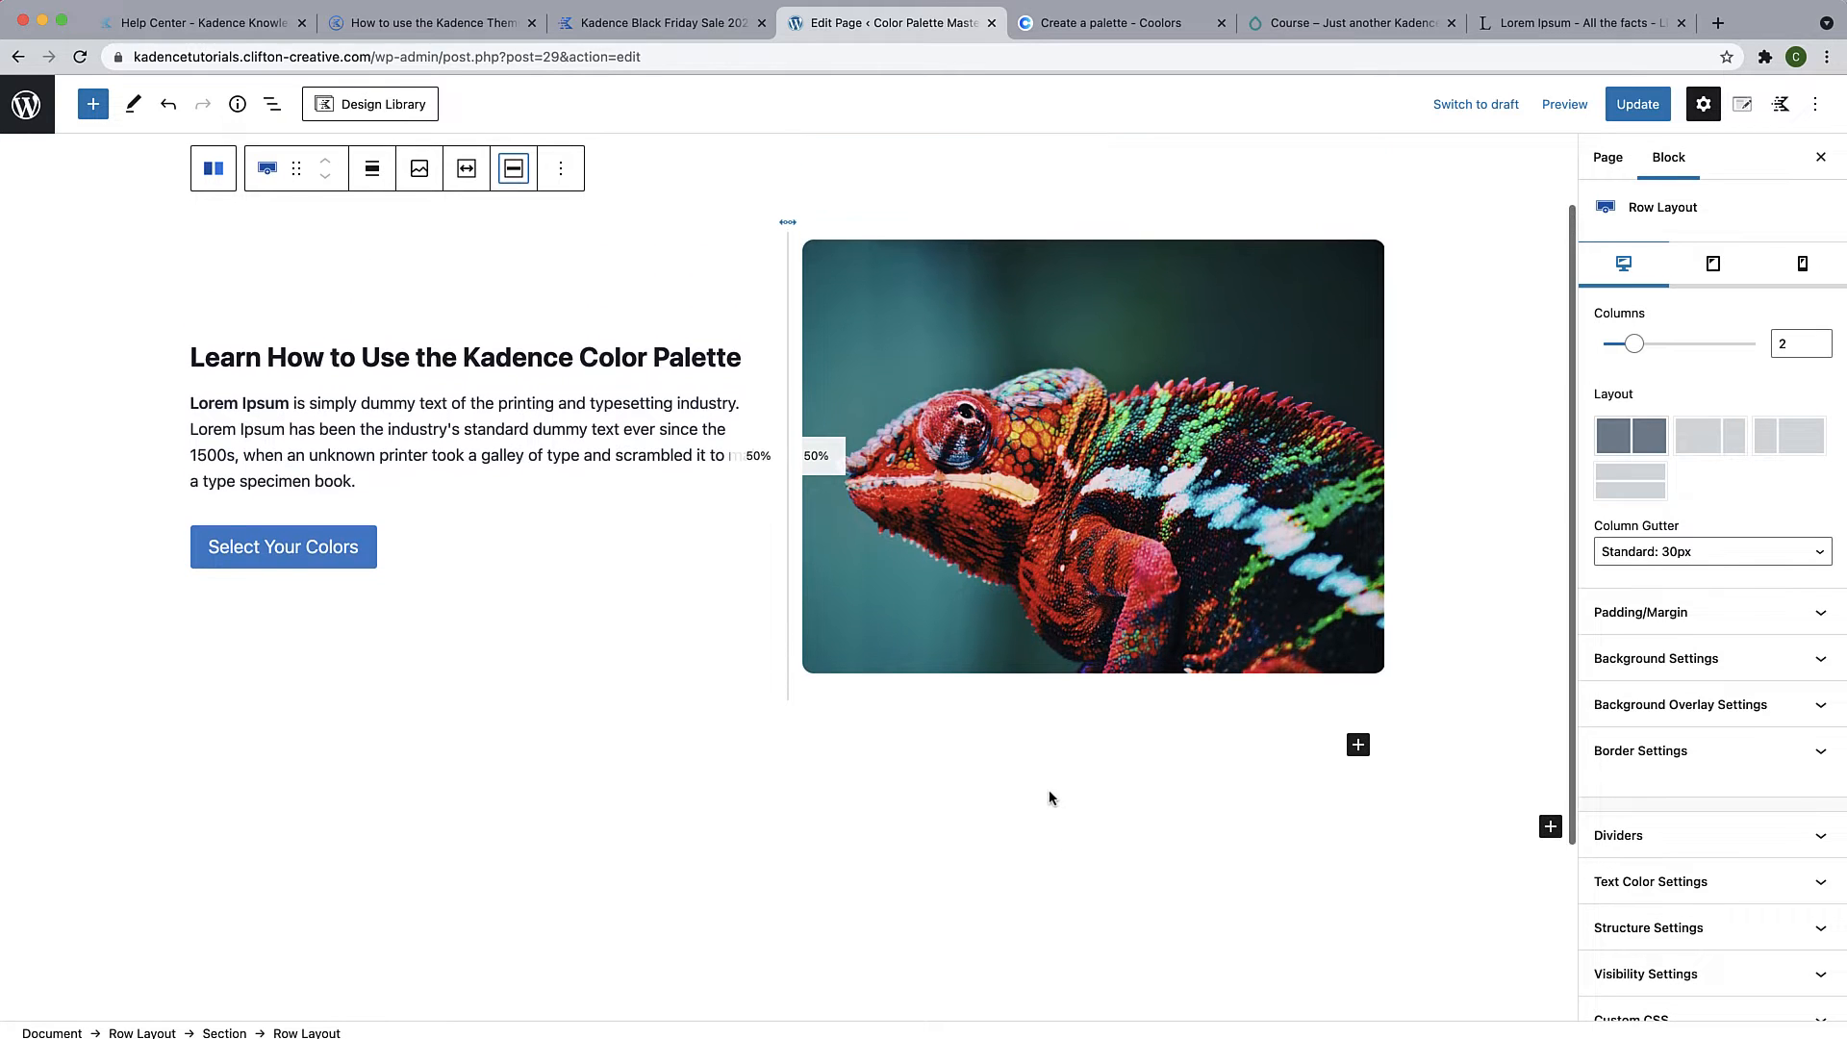
scroll(1047, 793, up, 2)
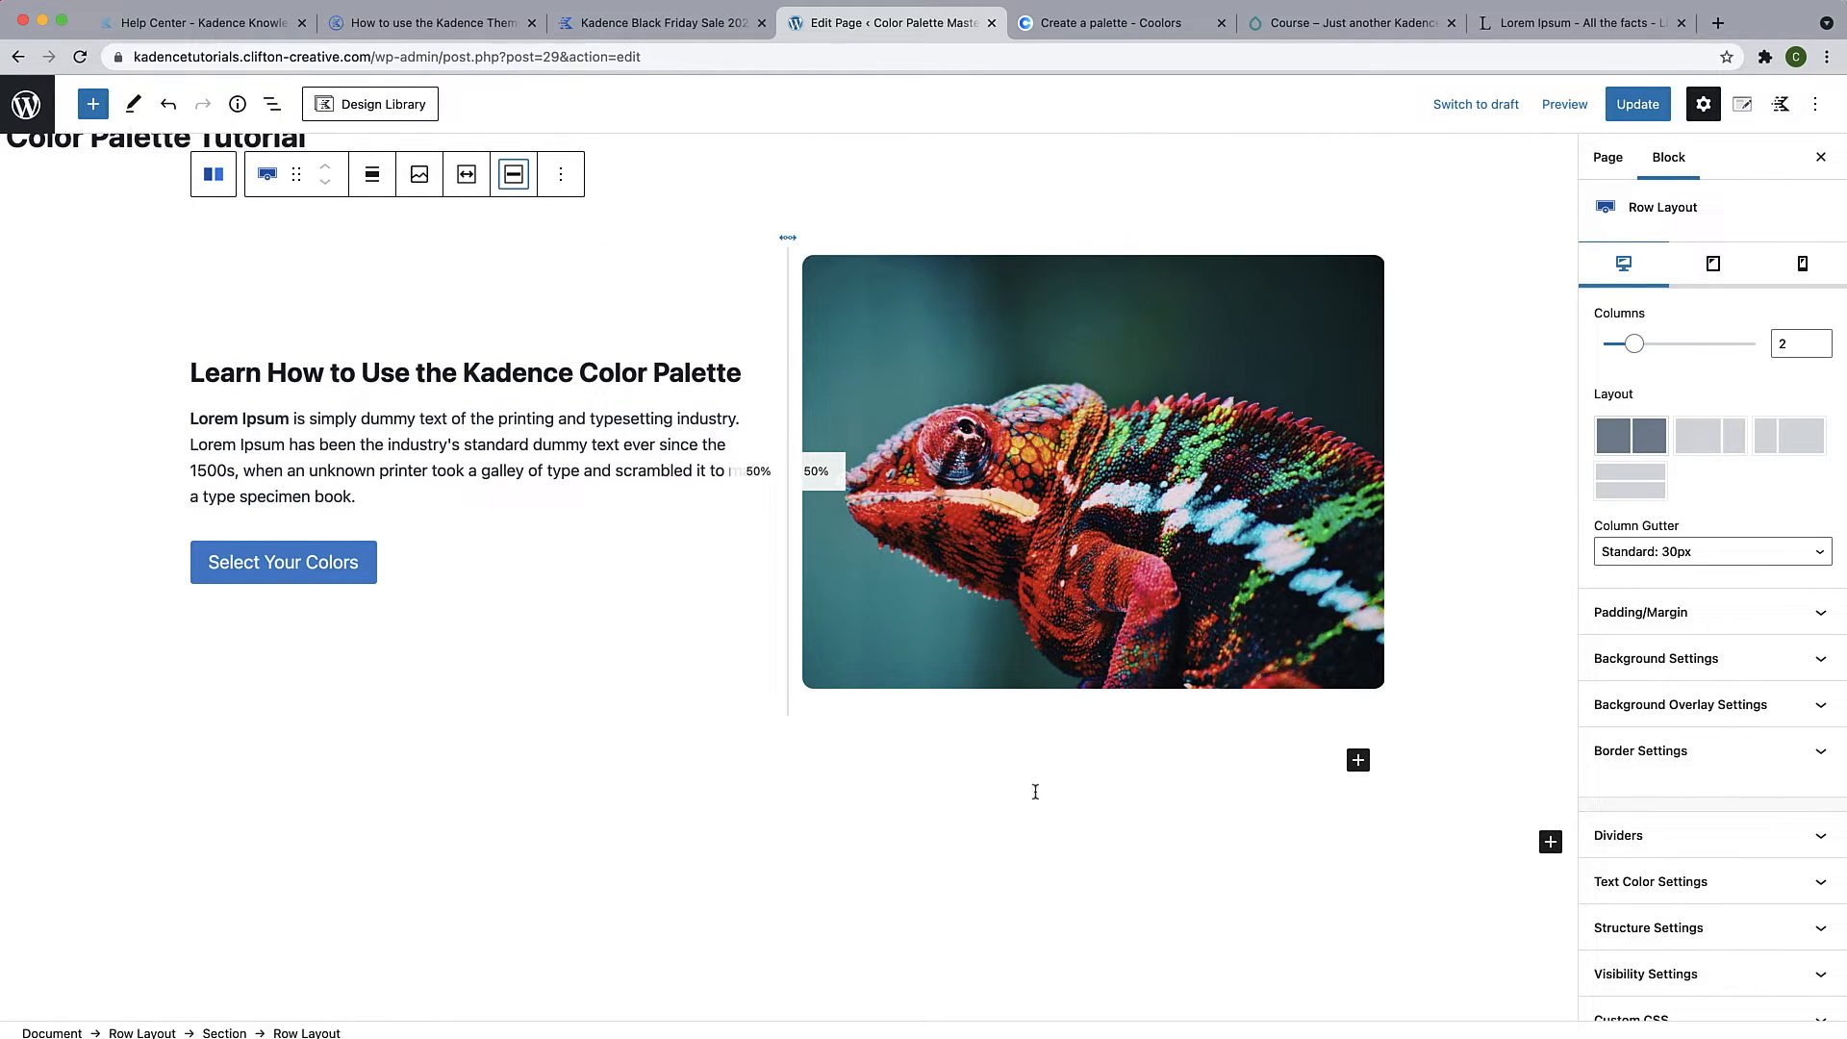
Save the page with the outer row layout selected
click(1236, 268)
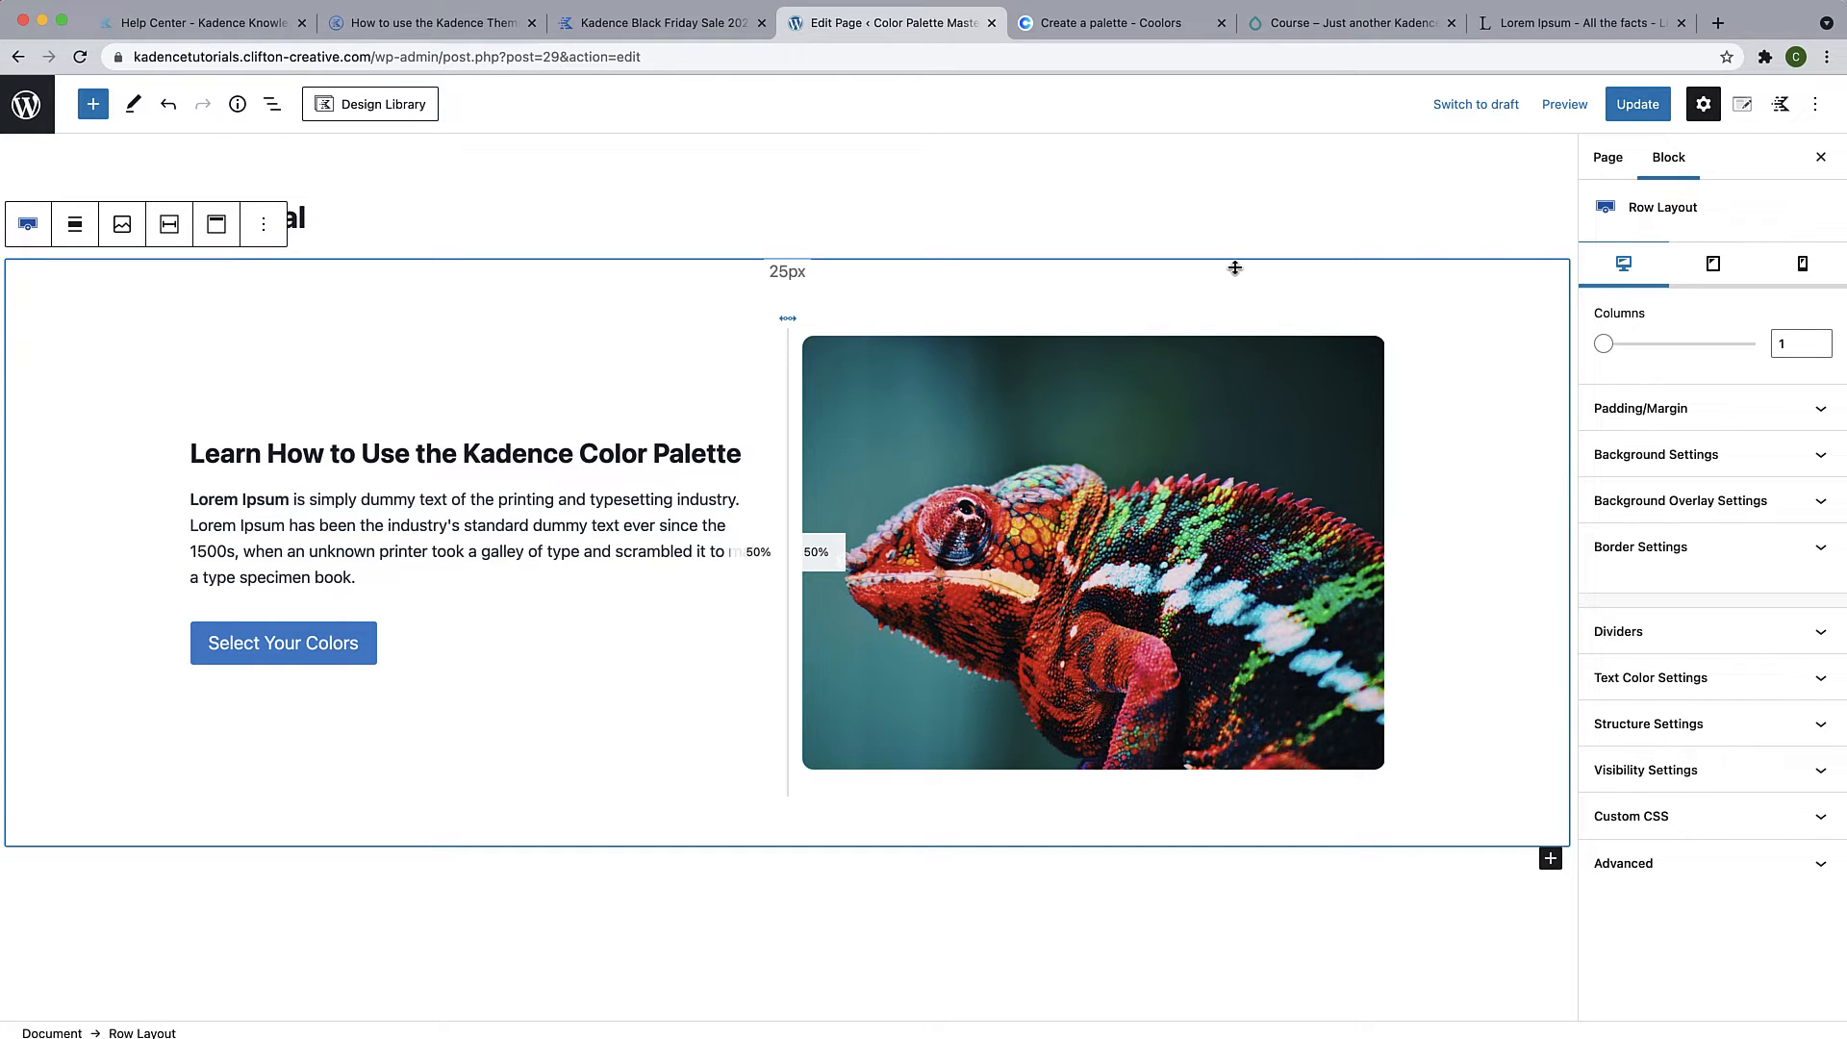
click(1633, 110)
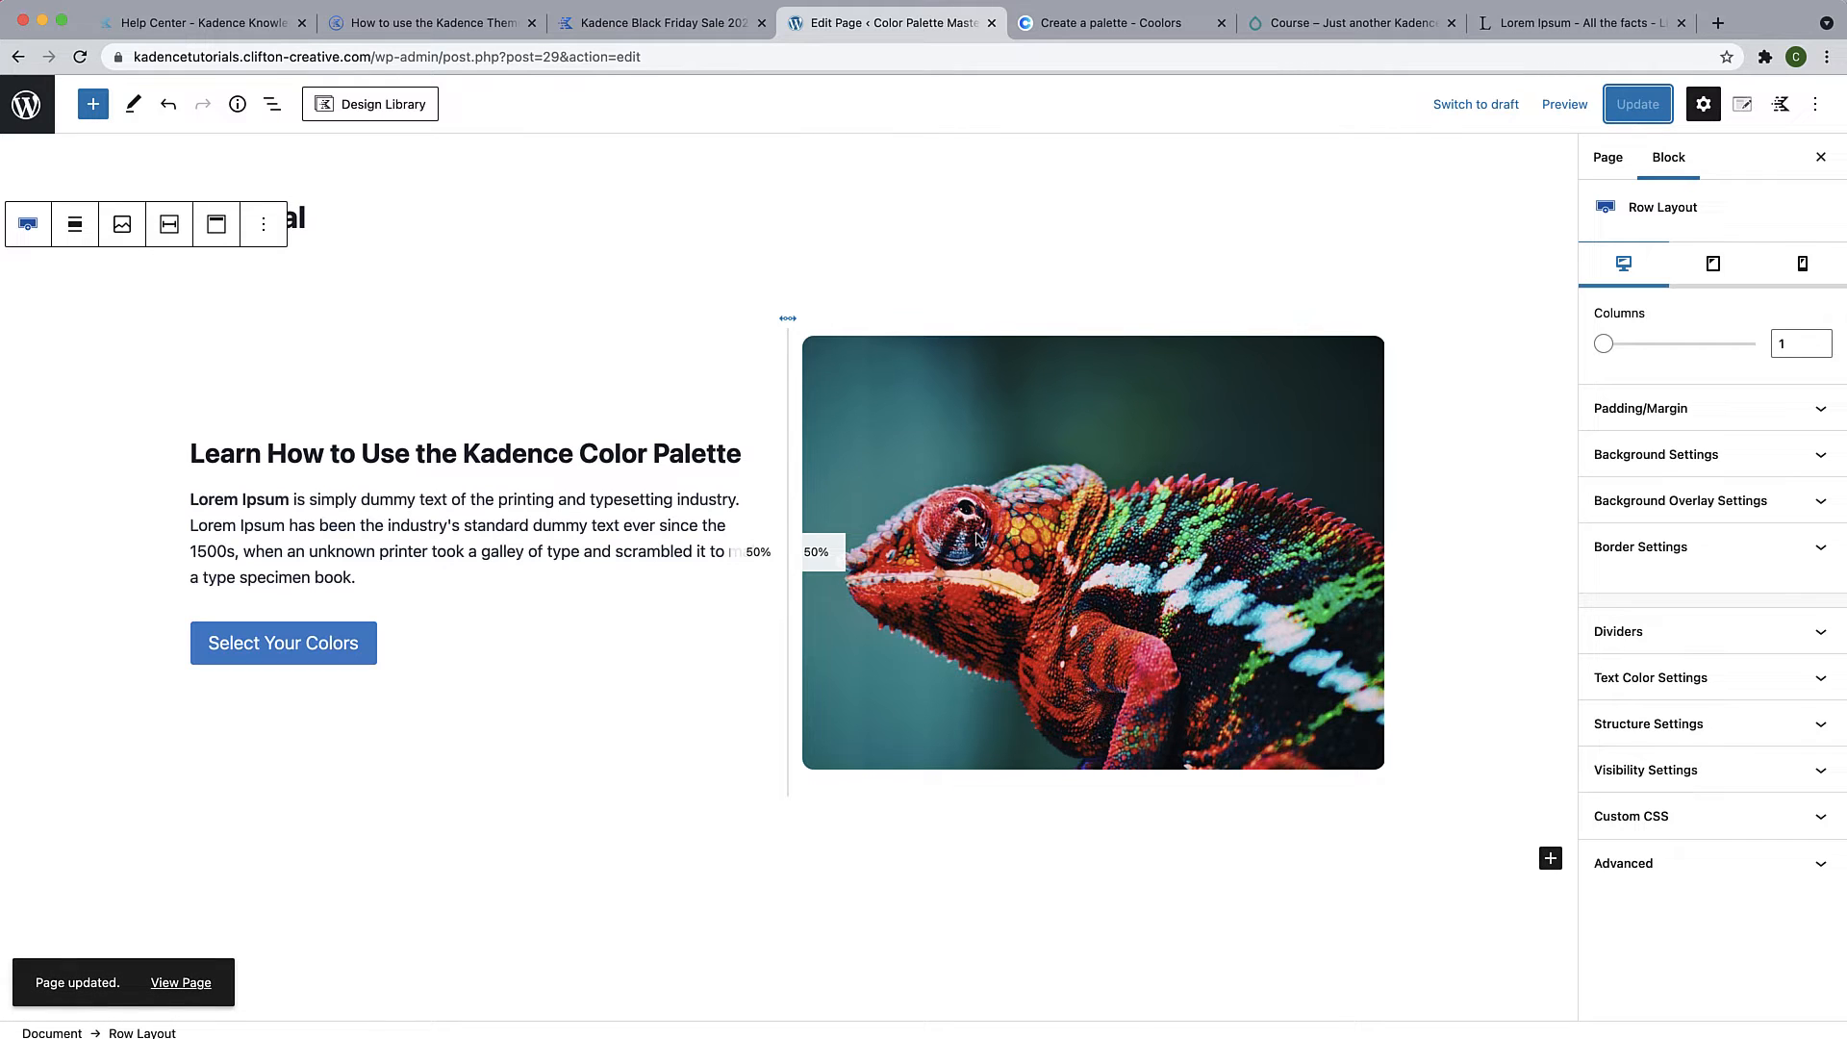
scroll(987, 489, down, 1)
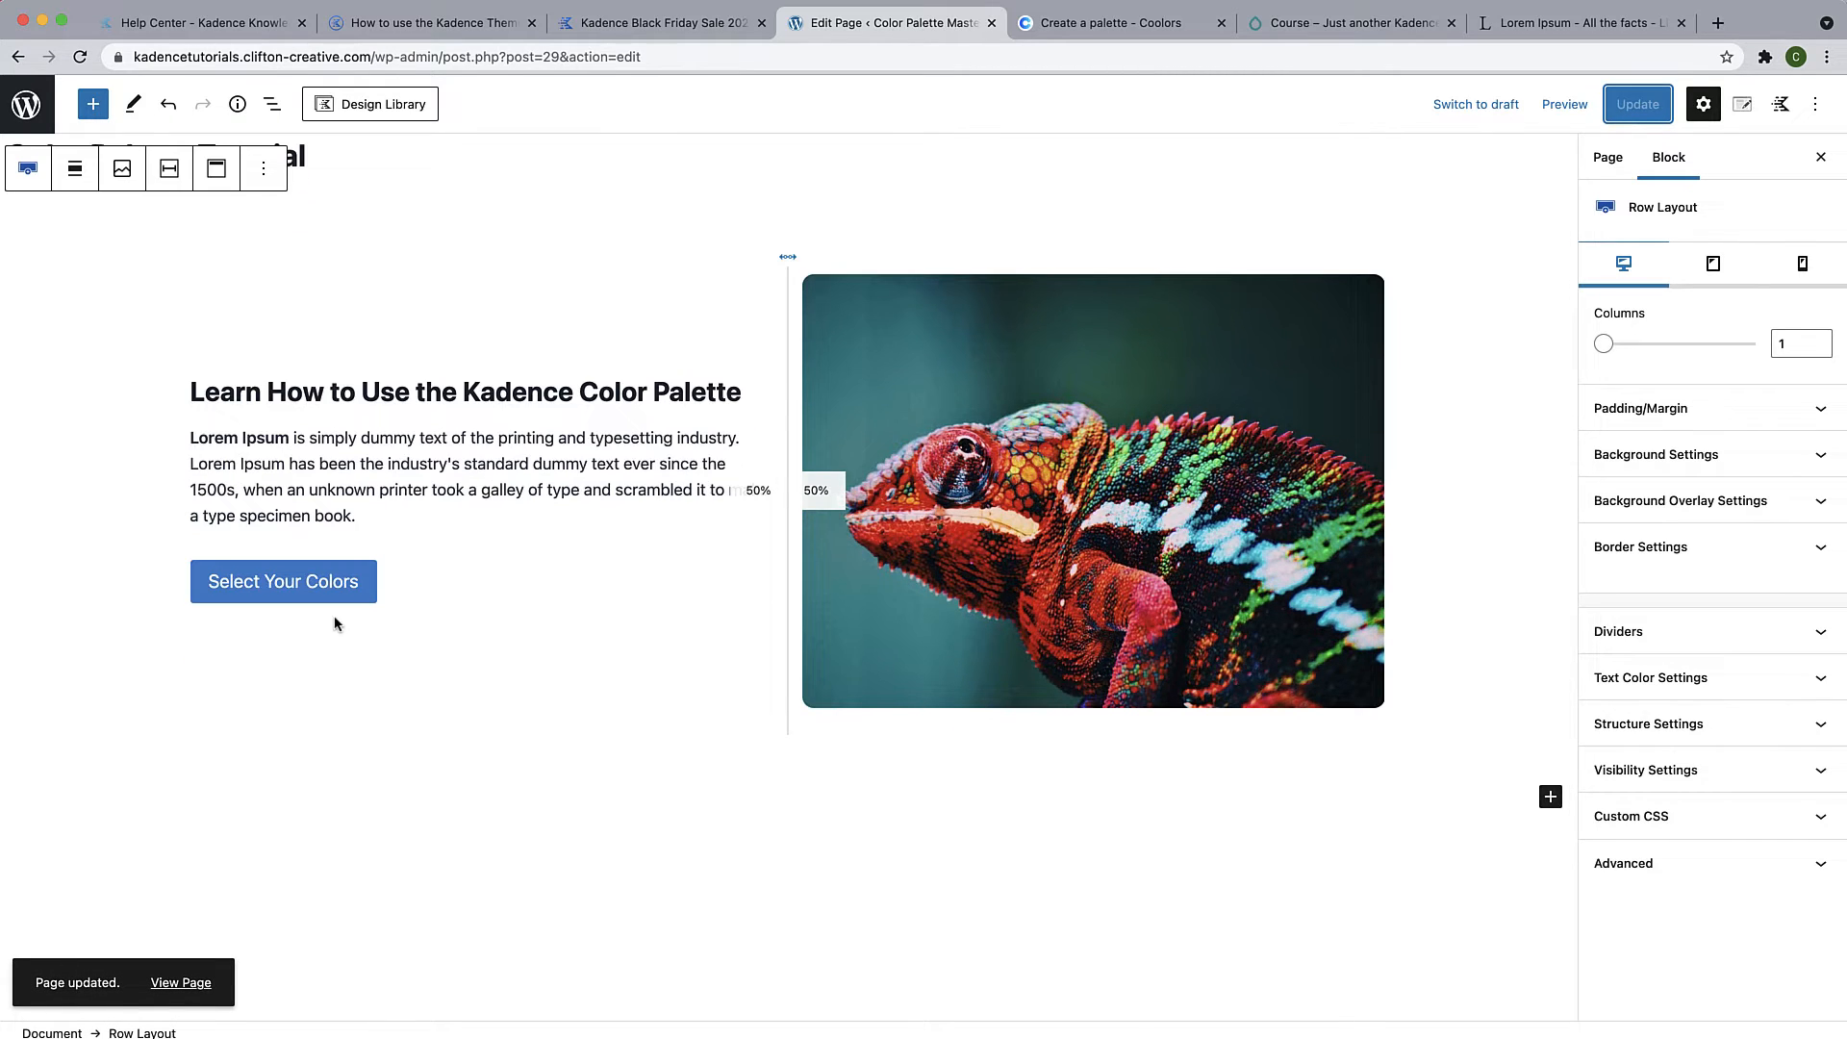
scroll(574, 569, up, 1)
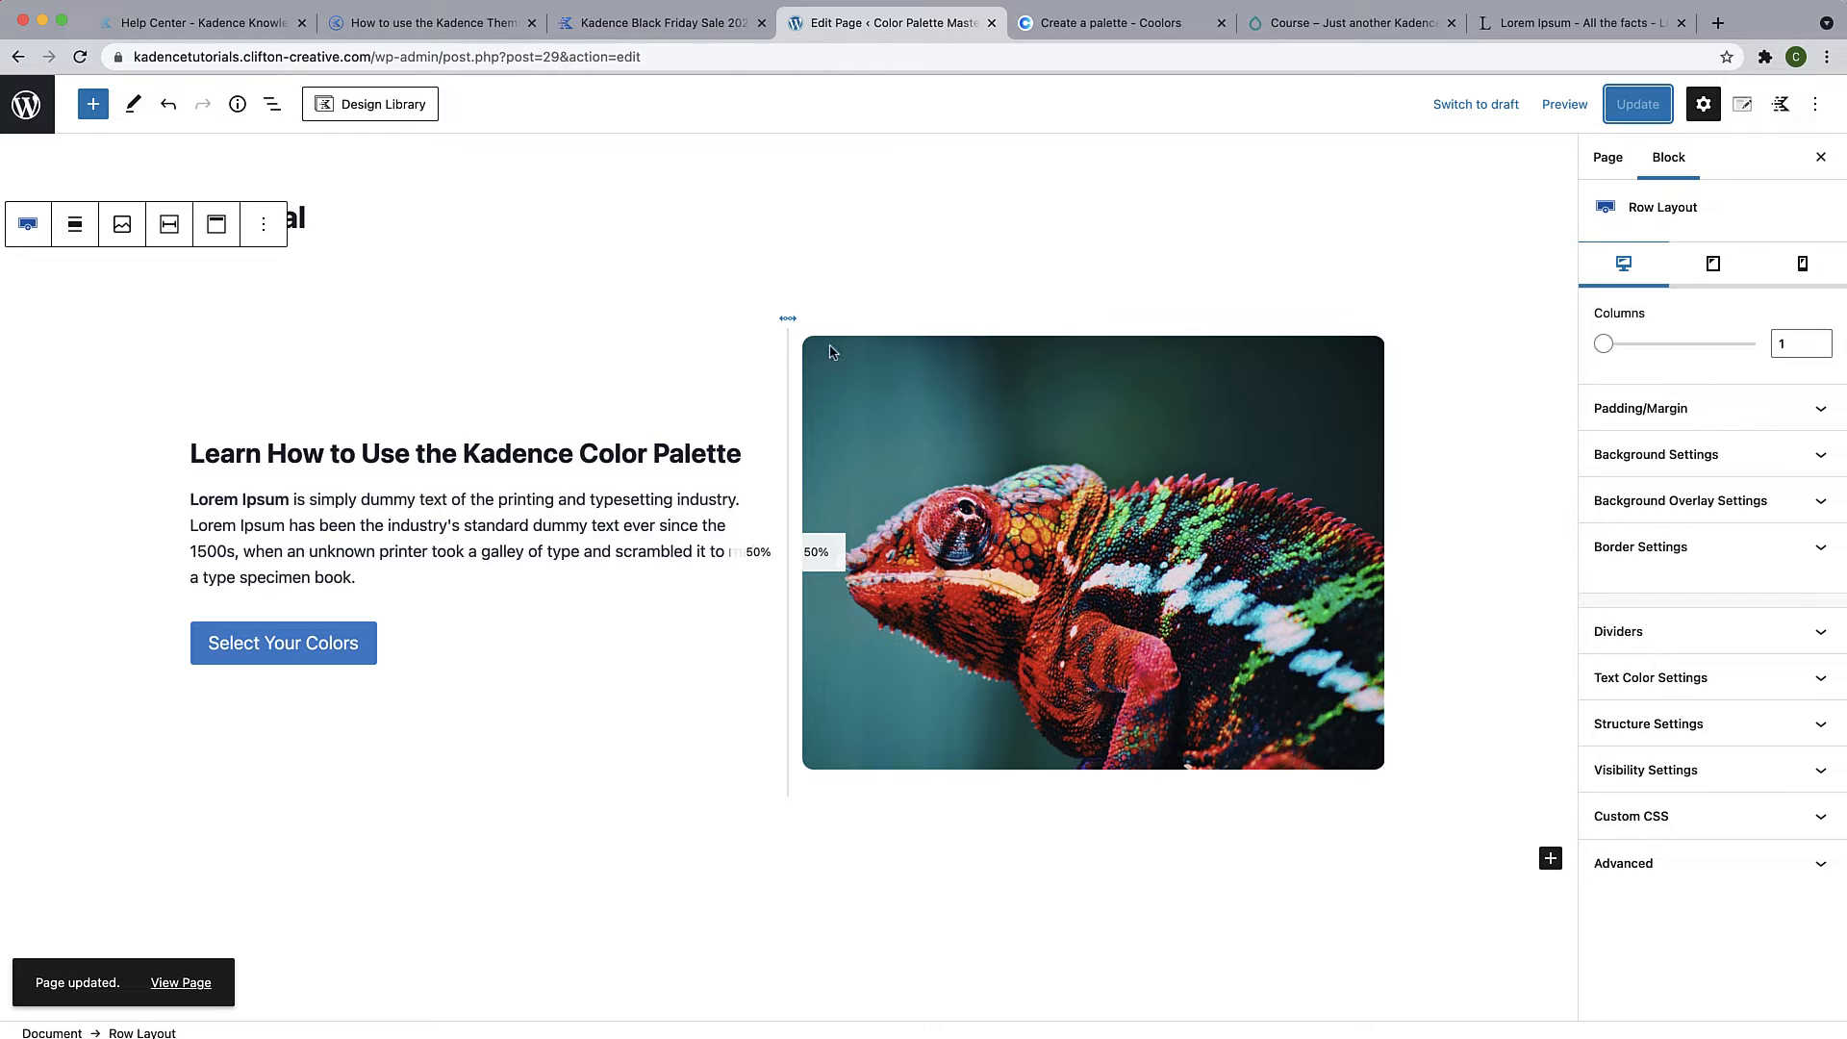
Try the second palette color, 2B6CB0, as the background of the "Learn How to Use the Kadence Color Palette" heading, and reset it
click(617, 454)
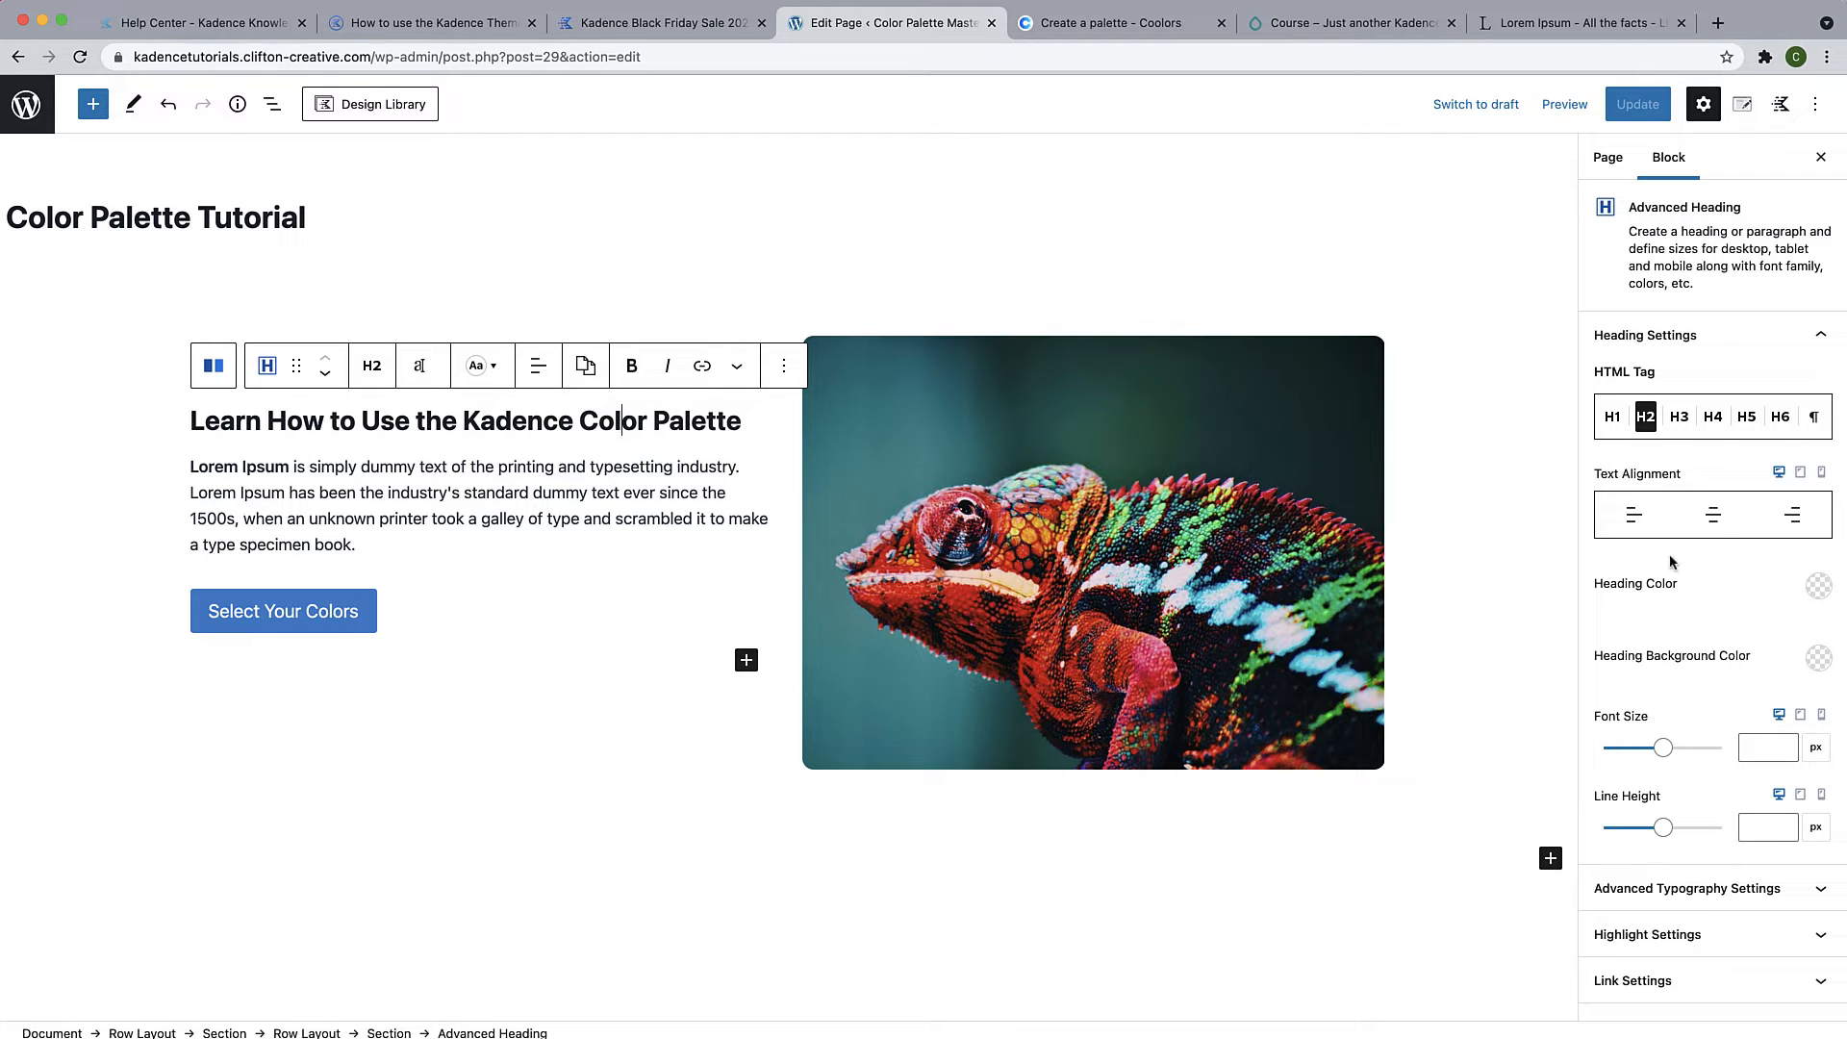
drag(671, 423, 601, 423)
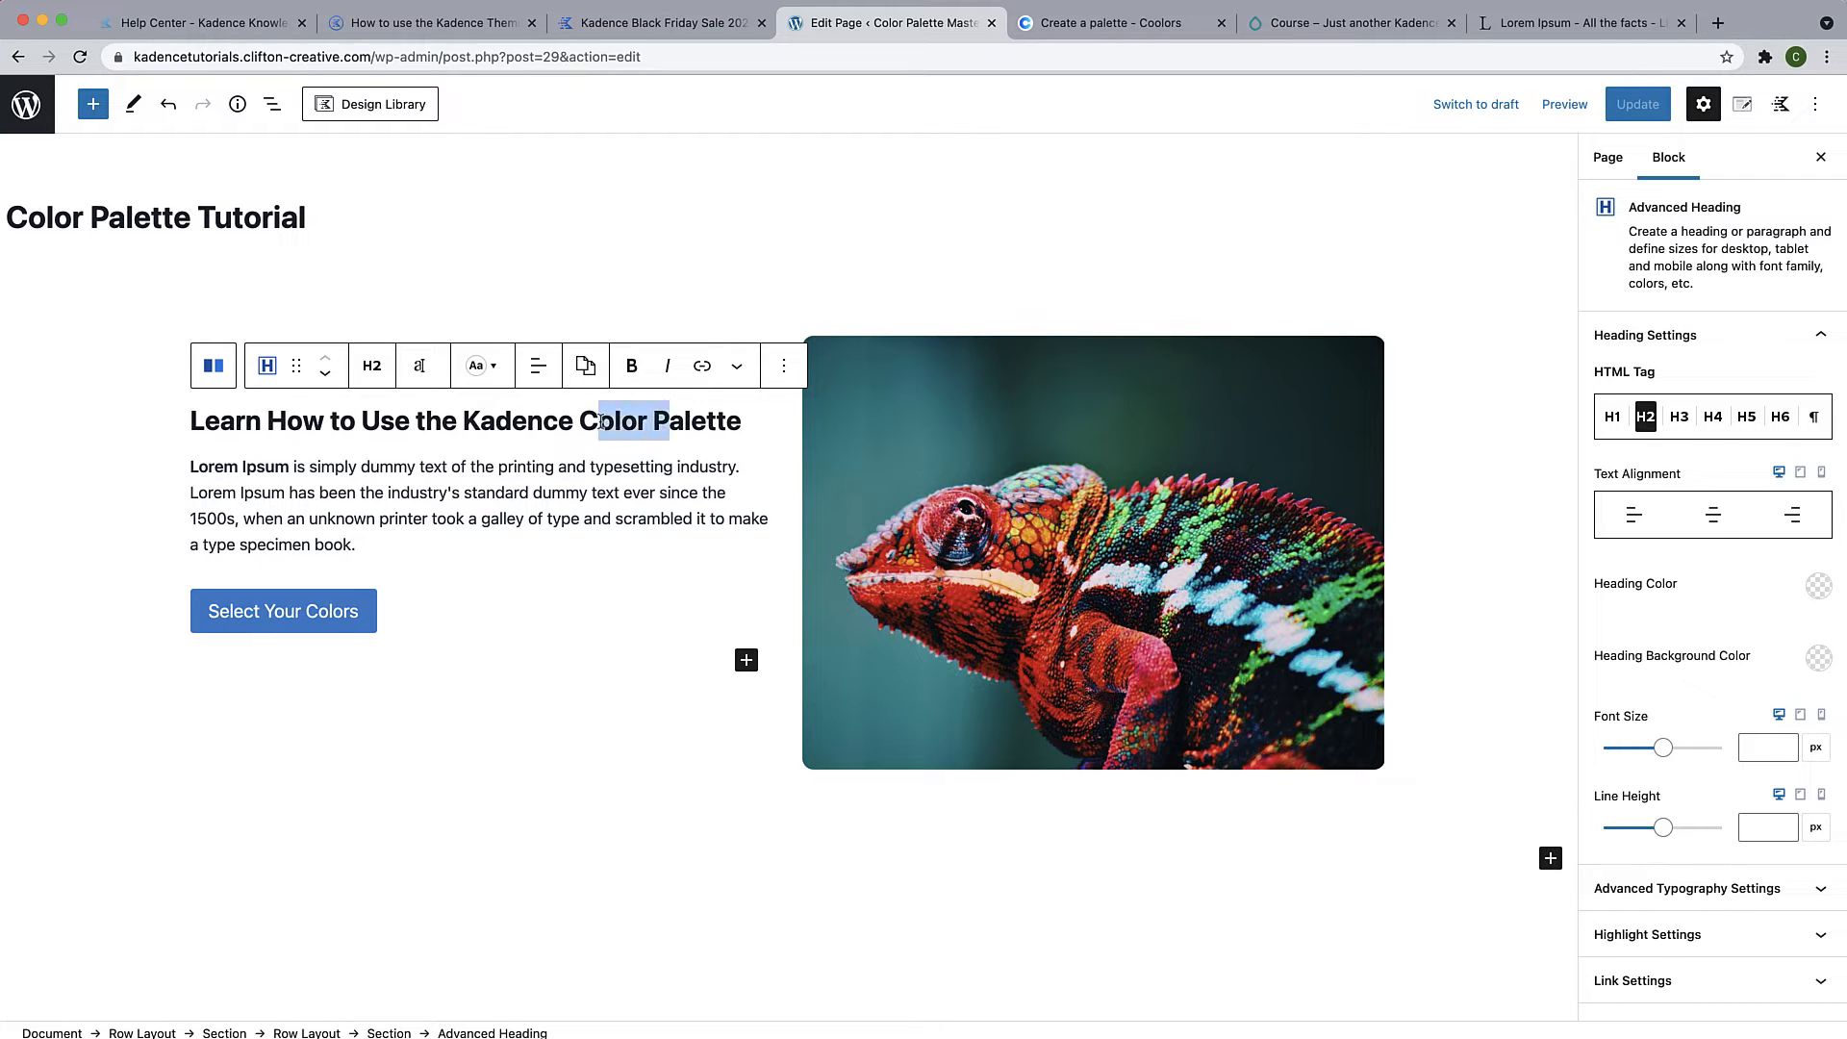
click(670, 422)
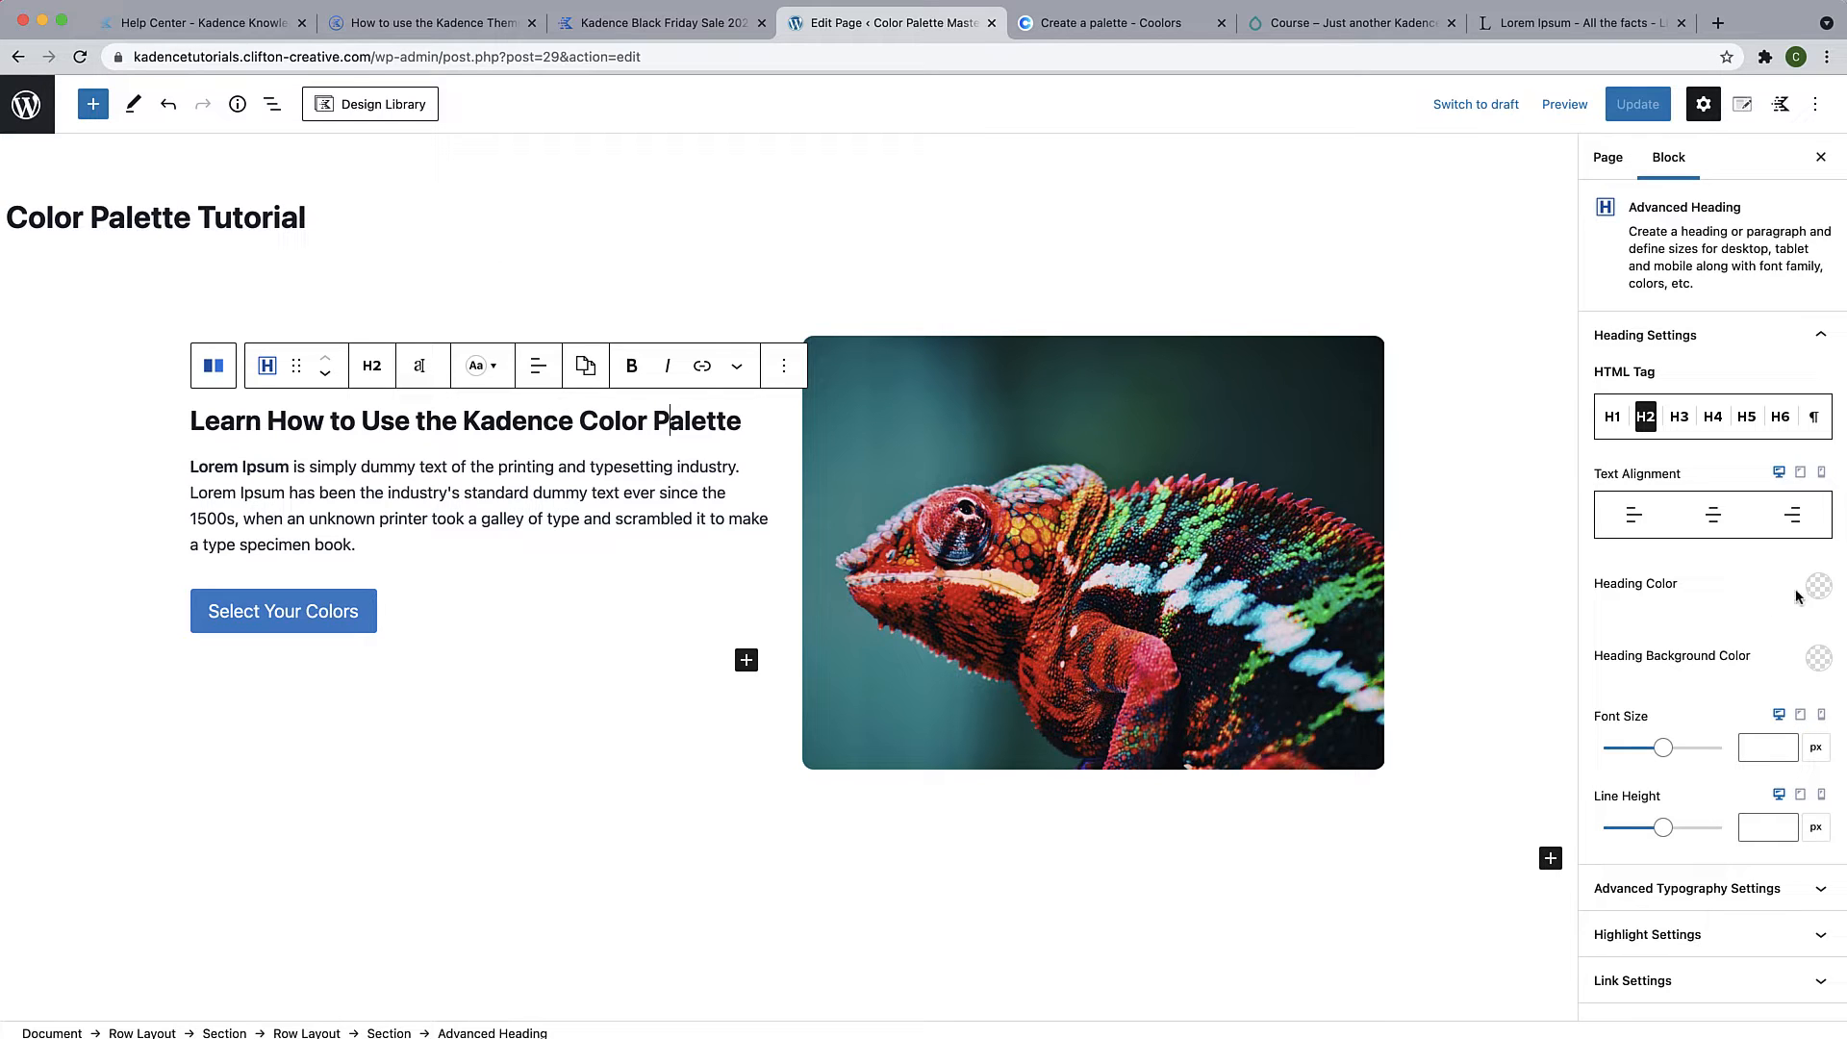
click(1819, 598)
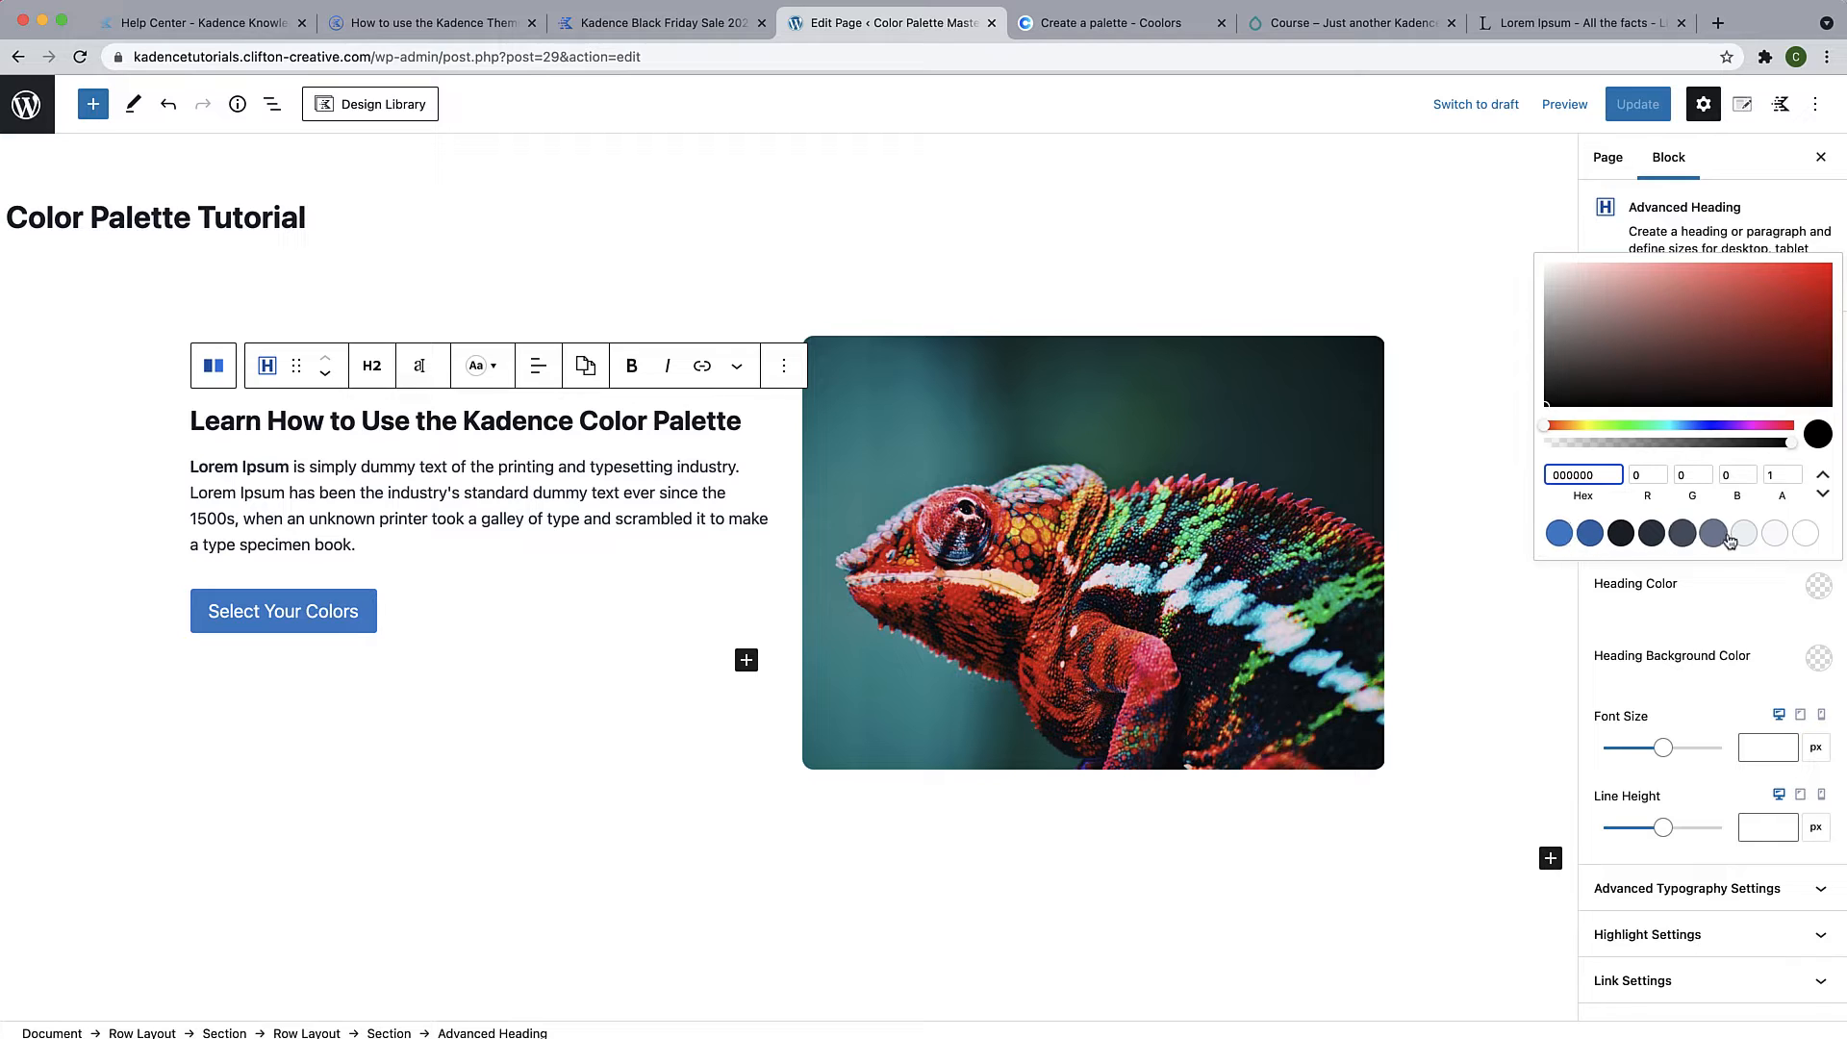
click(1819, 657)
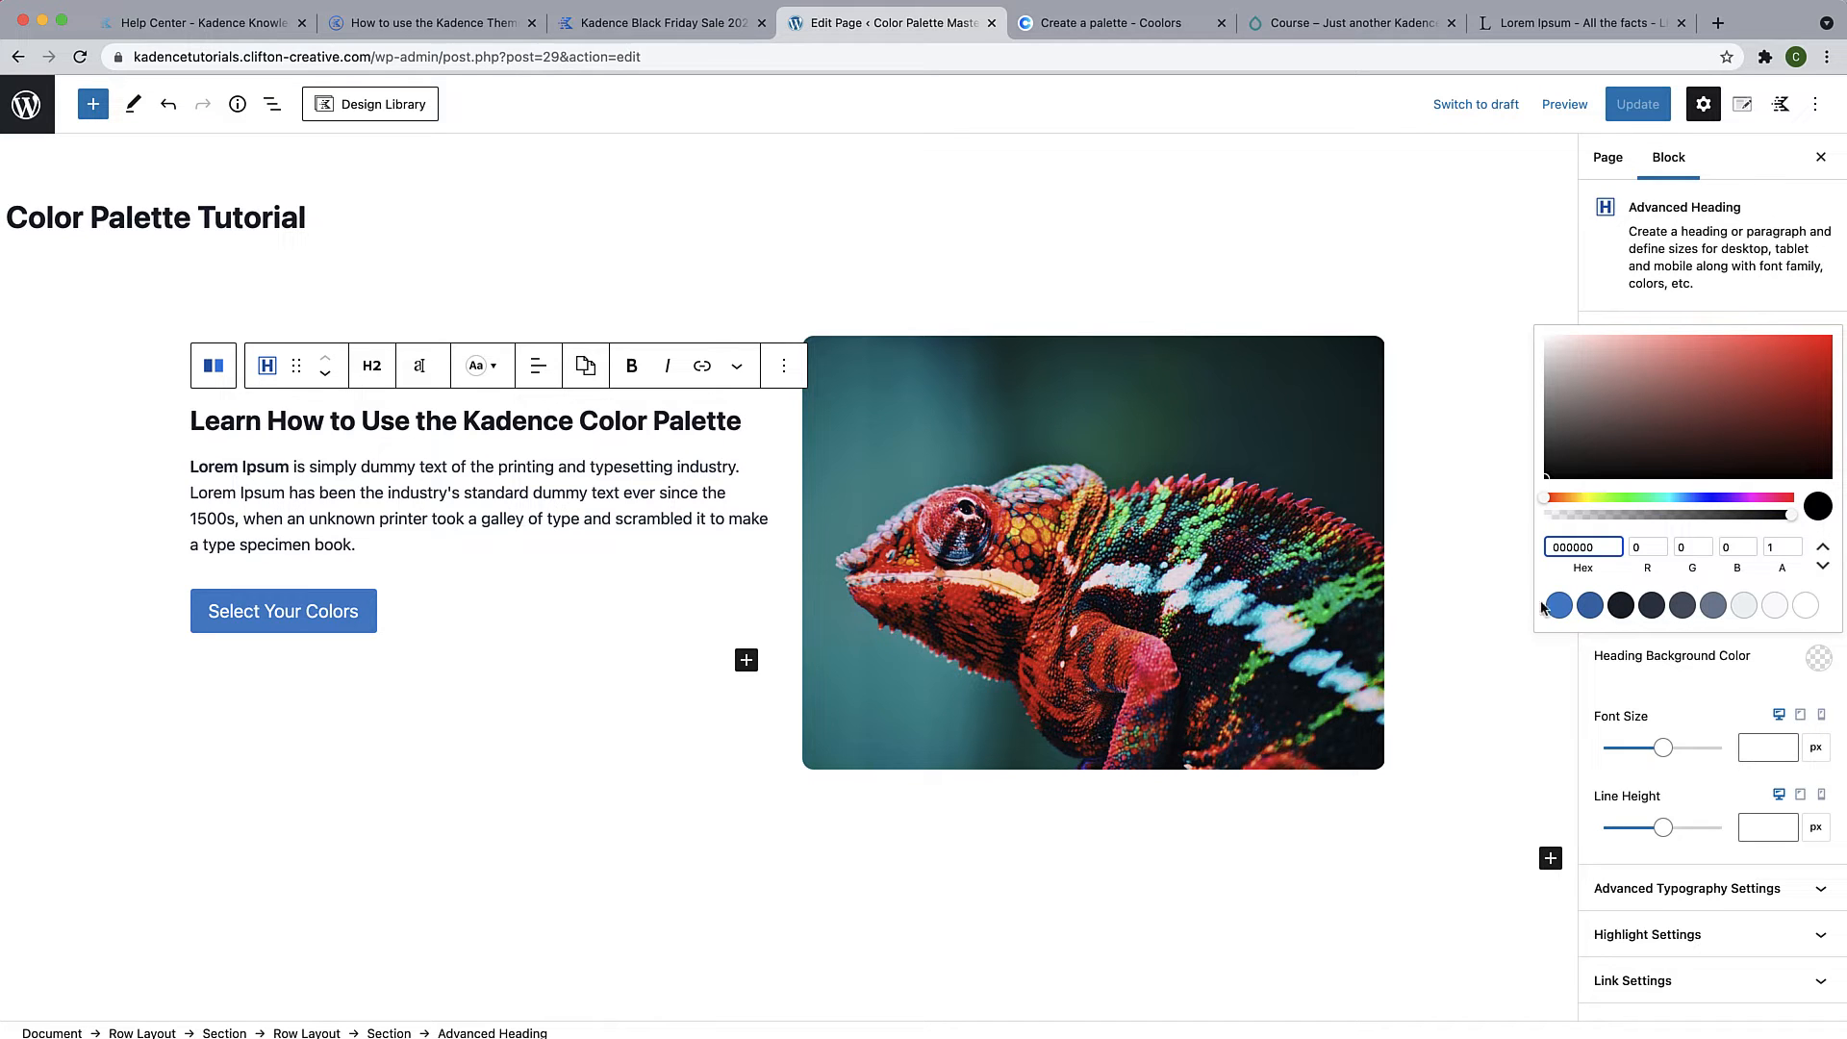
click(1590, 605)
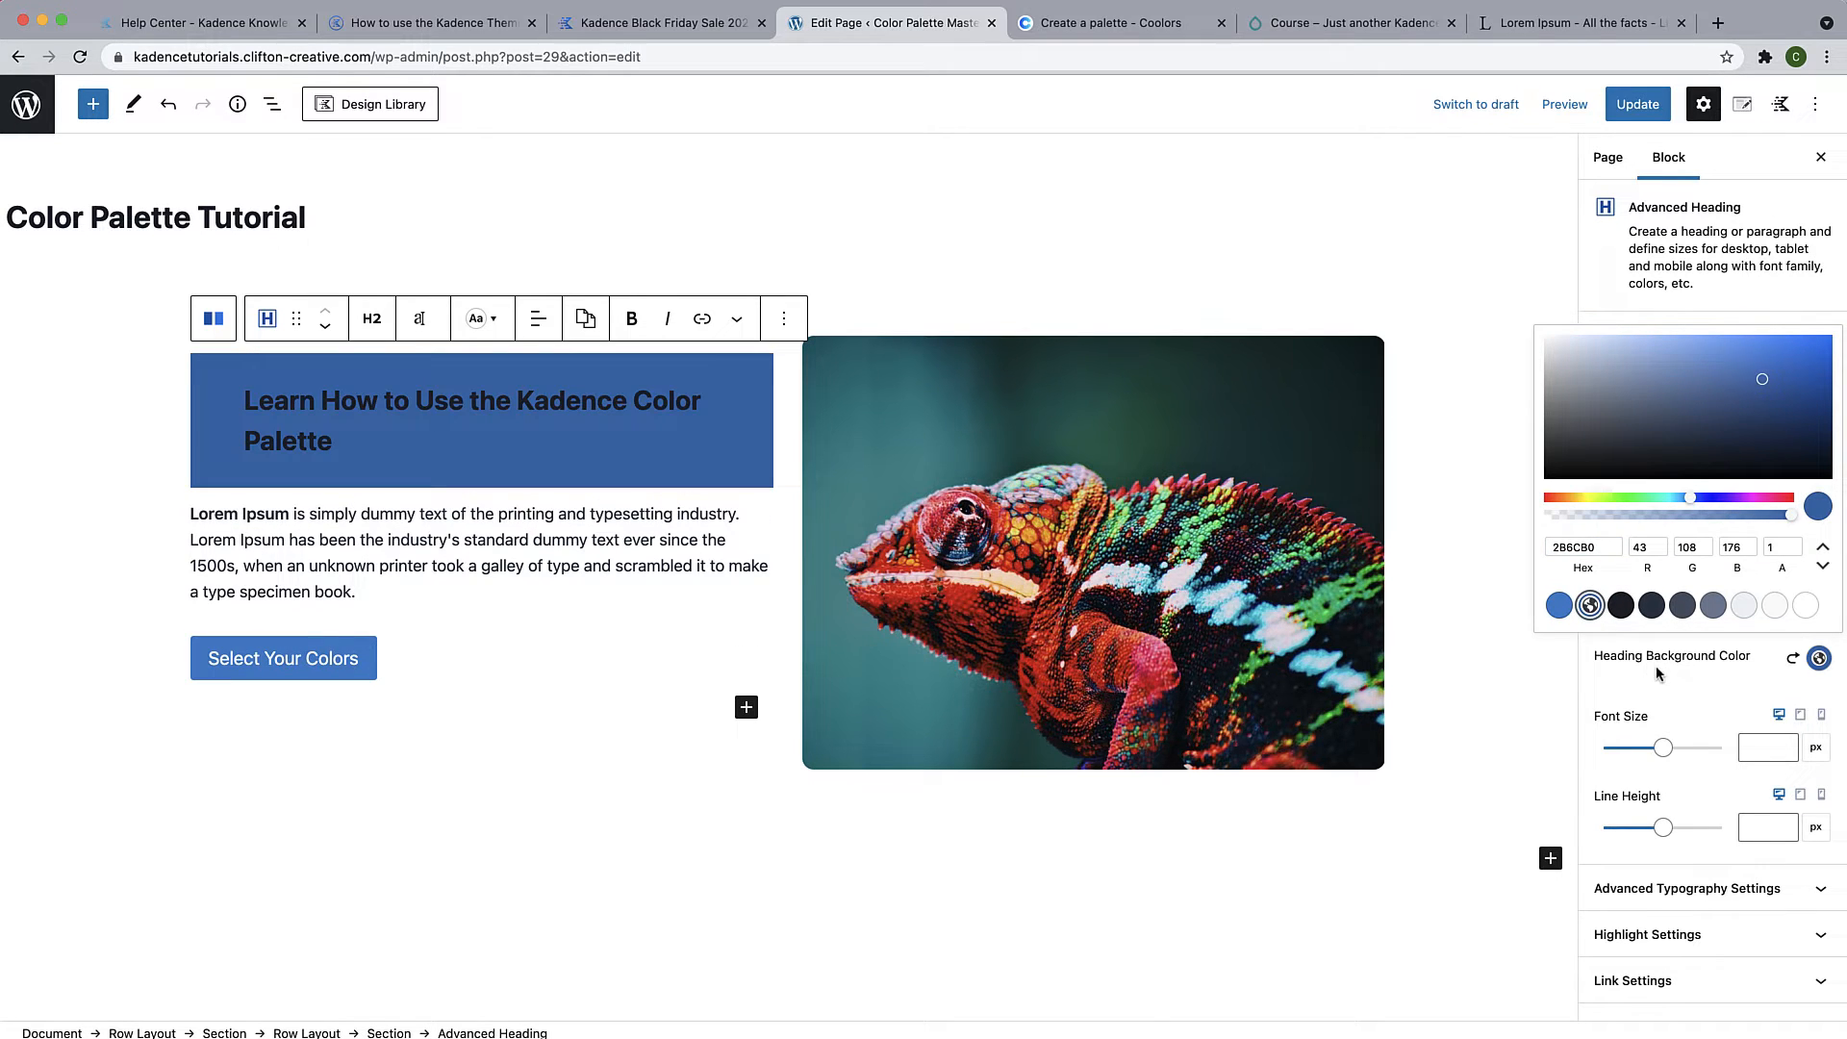
click(1793, 656)
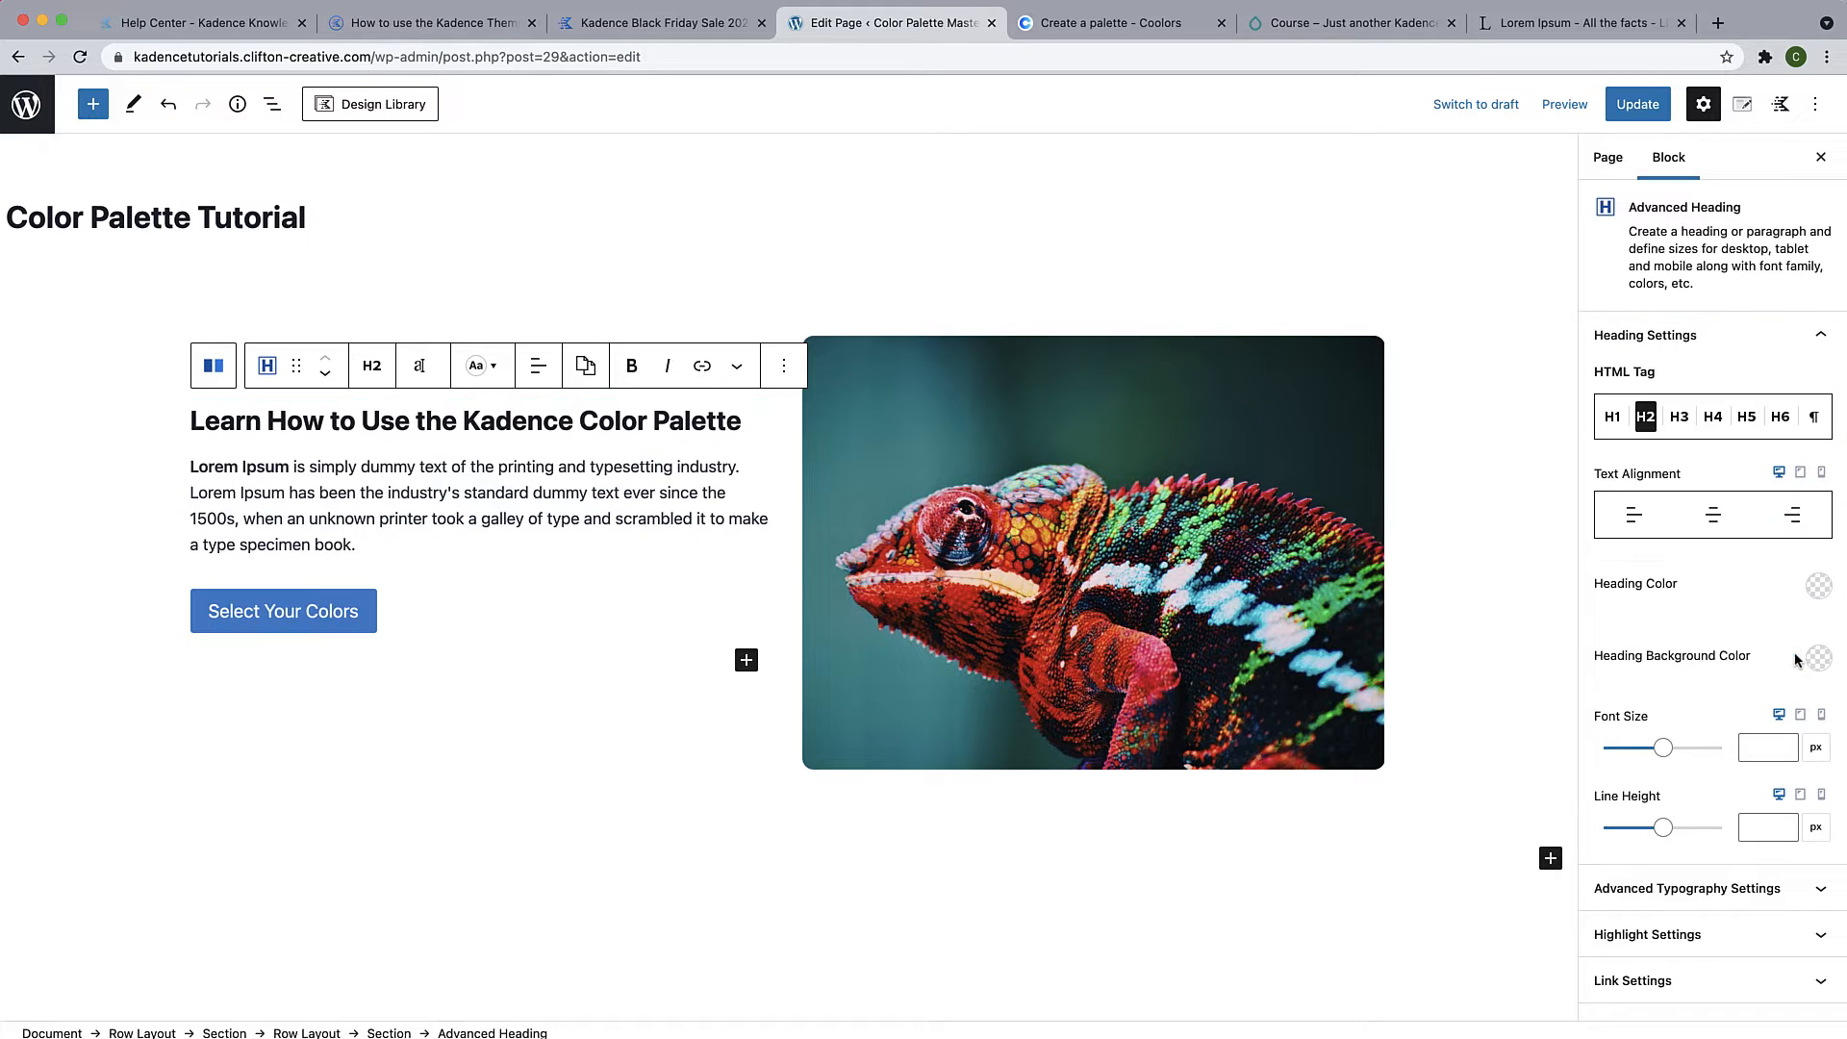
Try the second palette color, 2B6CB0, as the heading's text color and reset it to the theme default
click(1821, 589)
click(1591, 534)
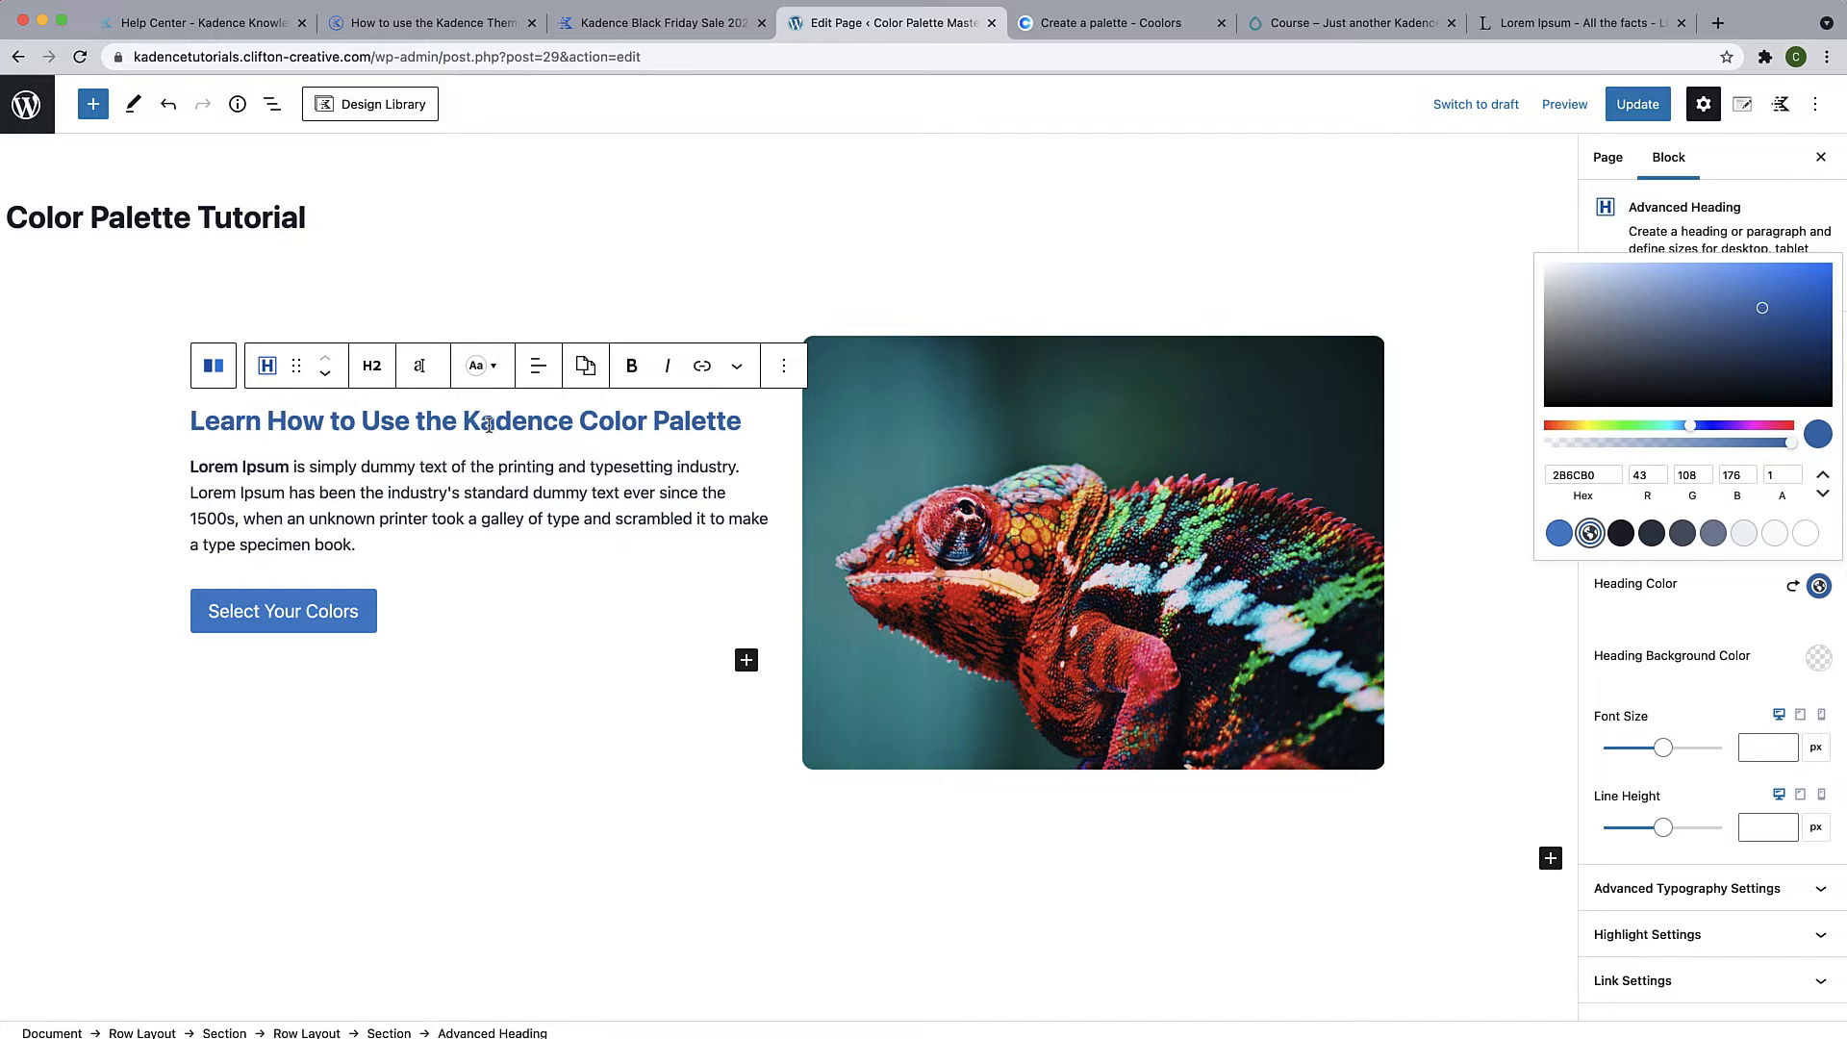
click(1793, 585)
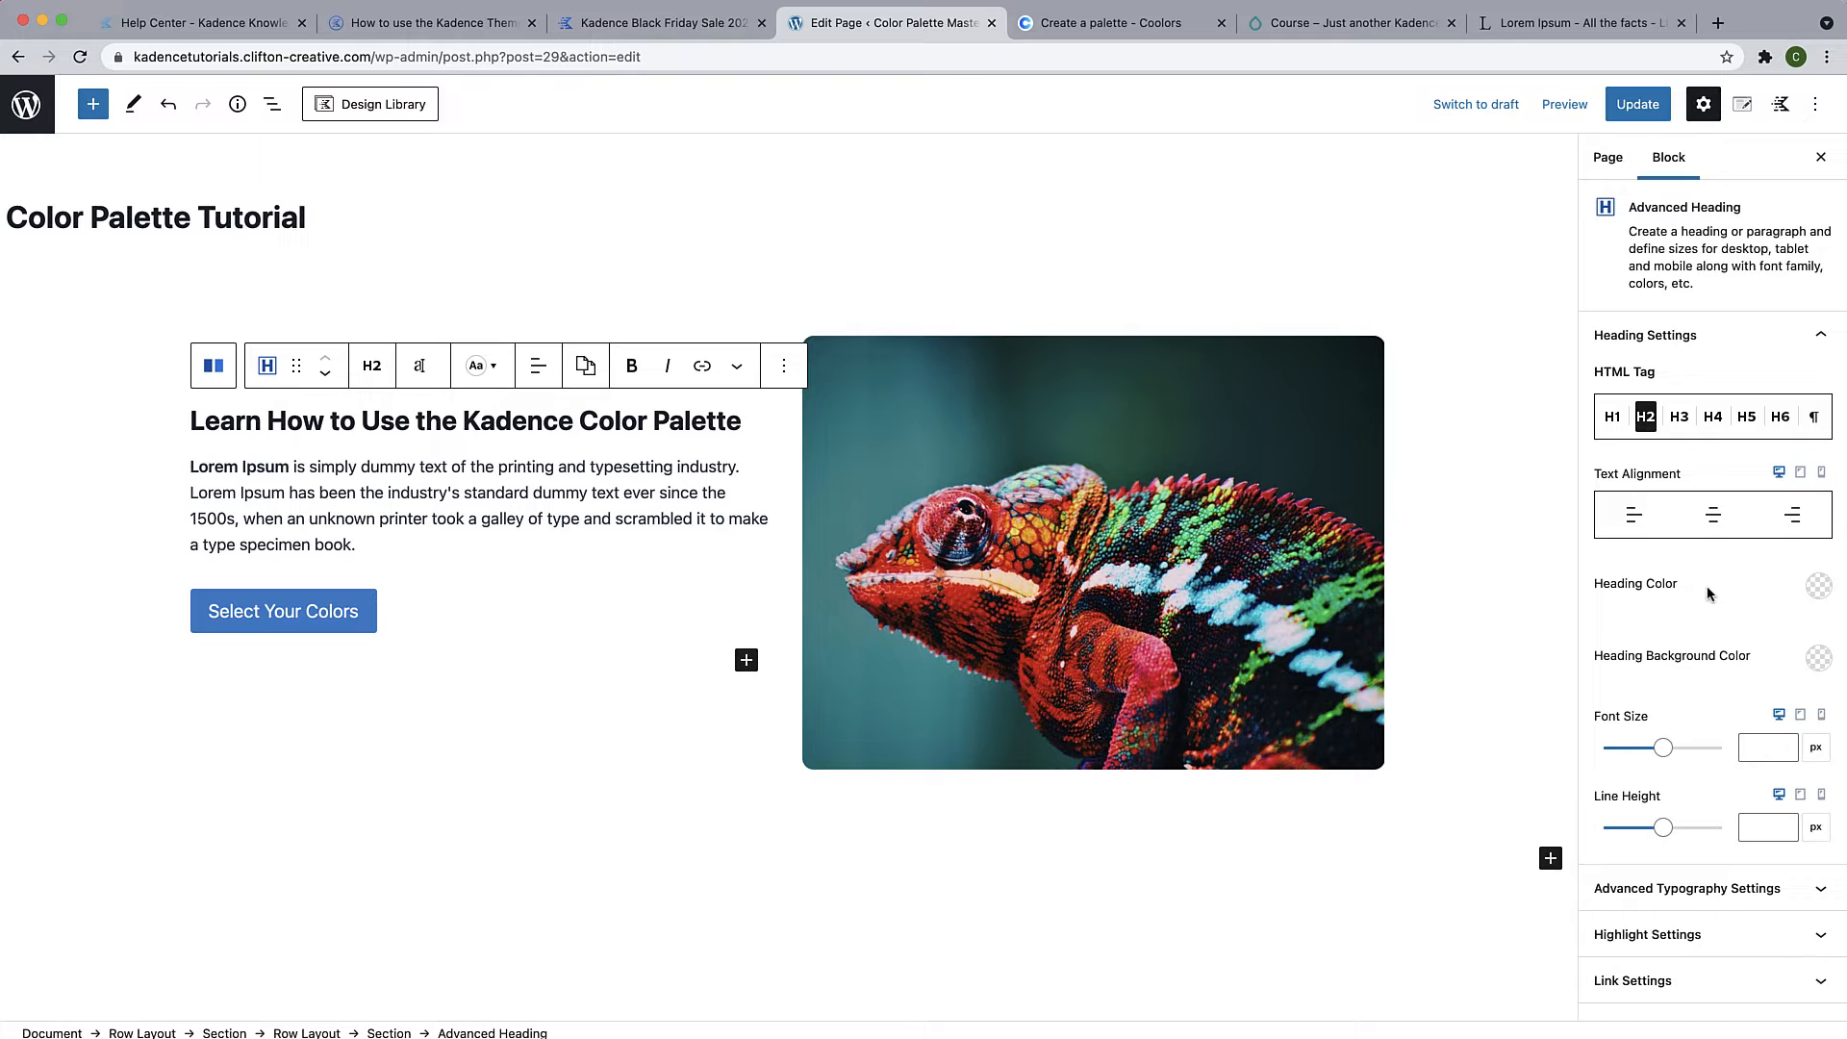
click(1818, 586)
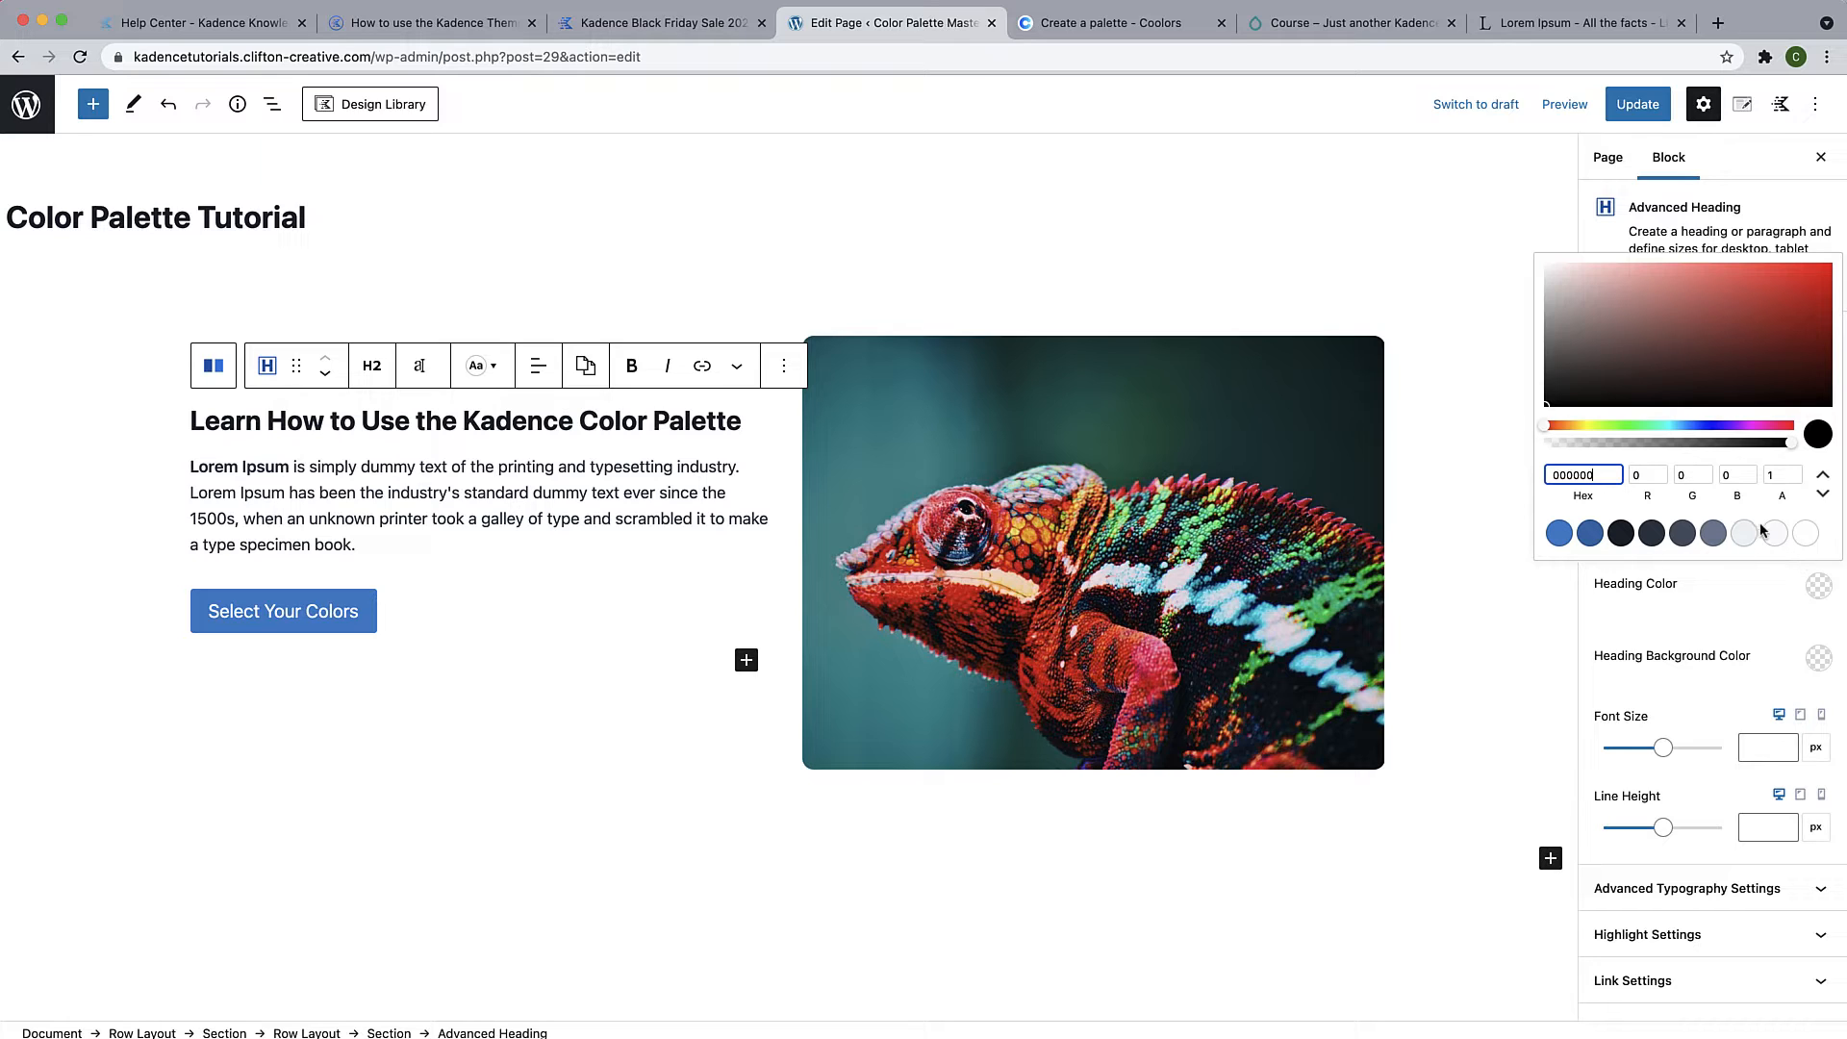
click(1723, 578)
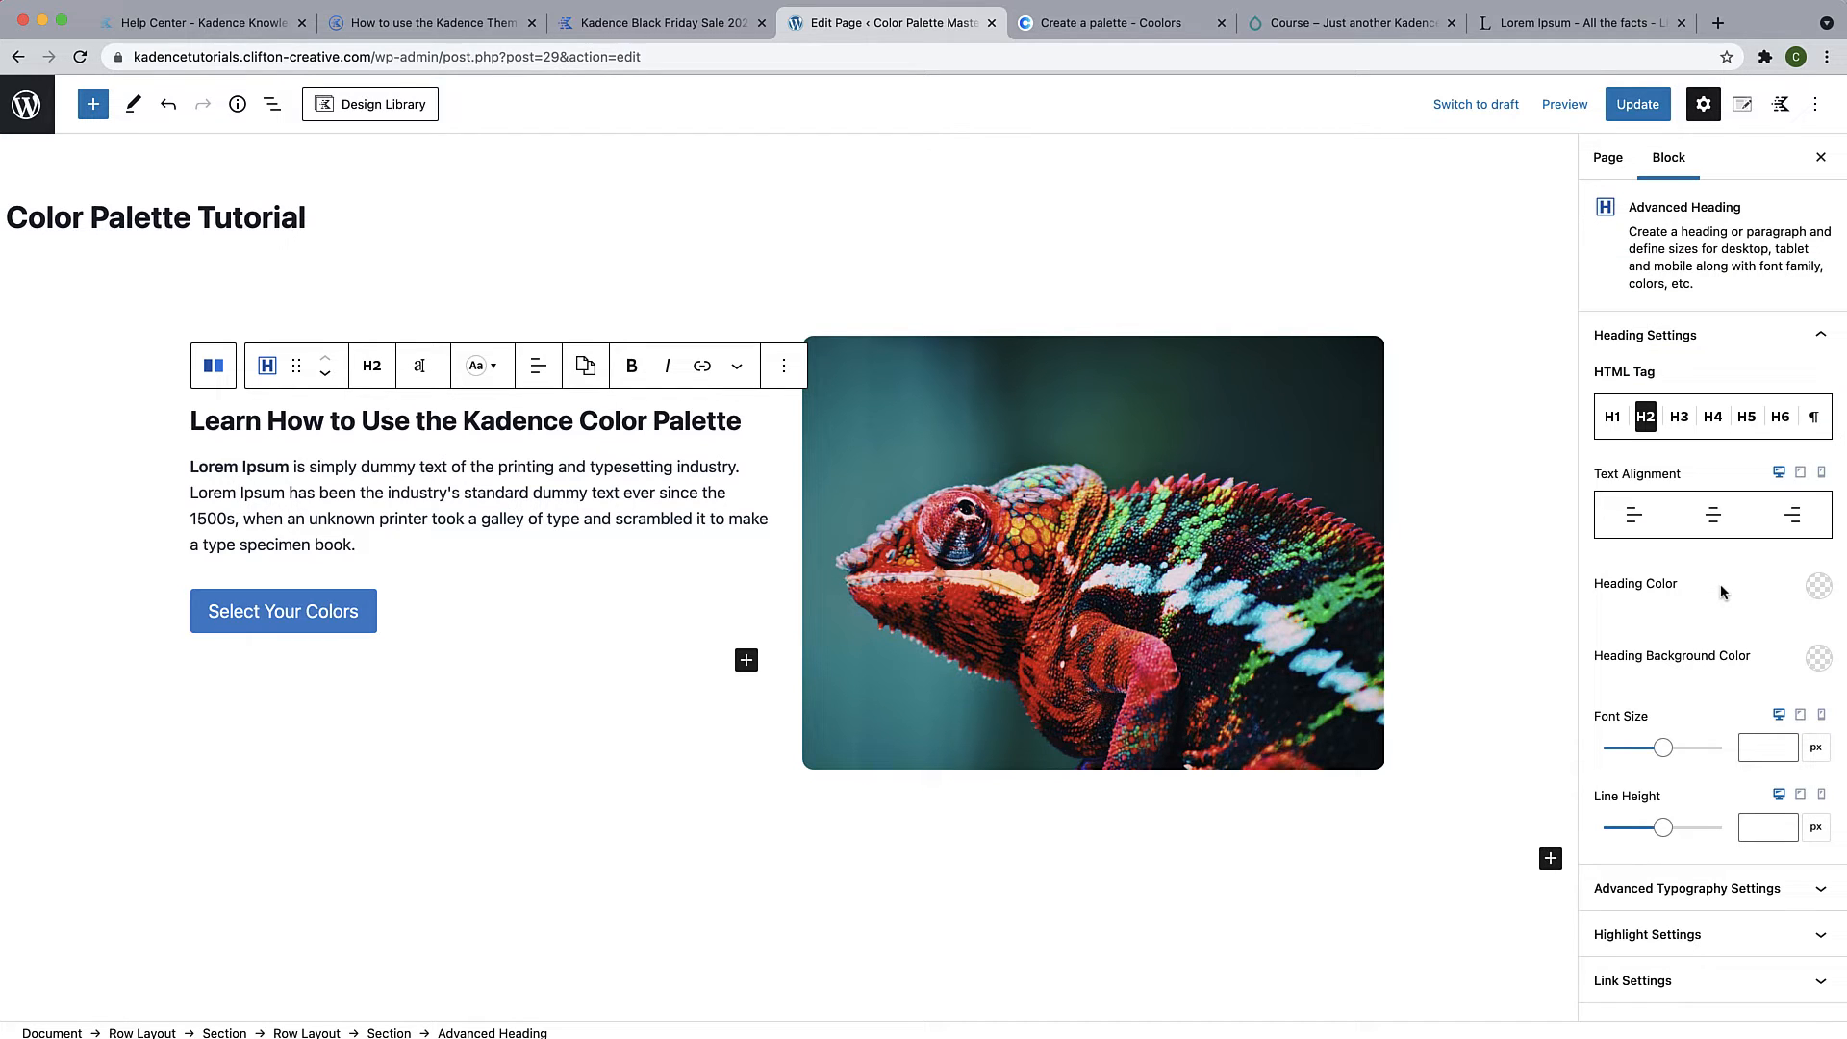
Add a custom color to the Kadence Blocks color palette and set it to #ff0066
click(1781, 108)
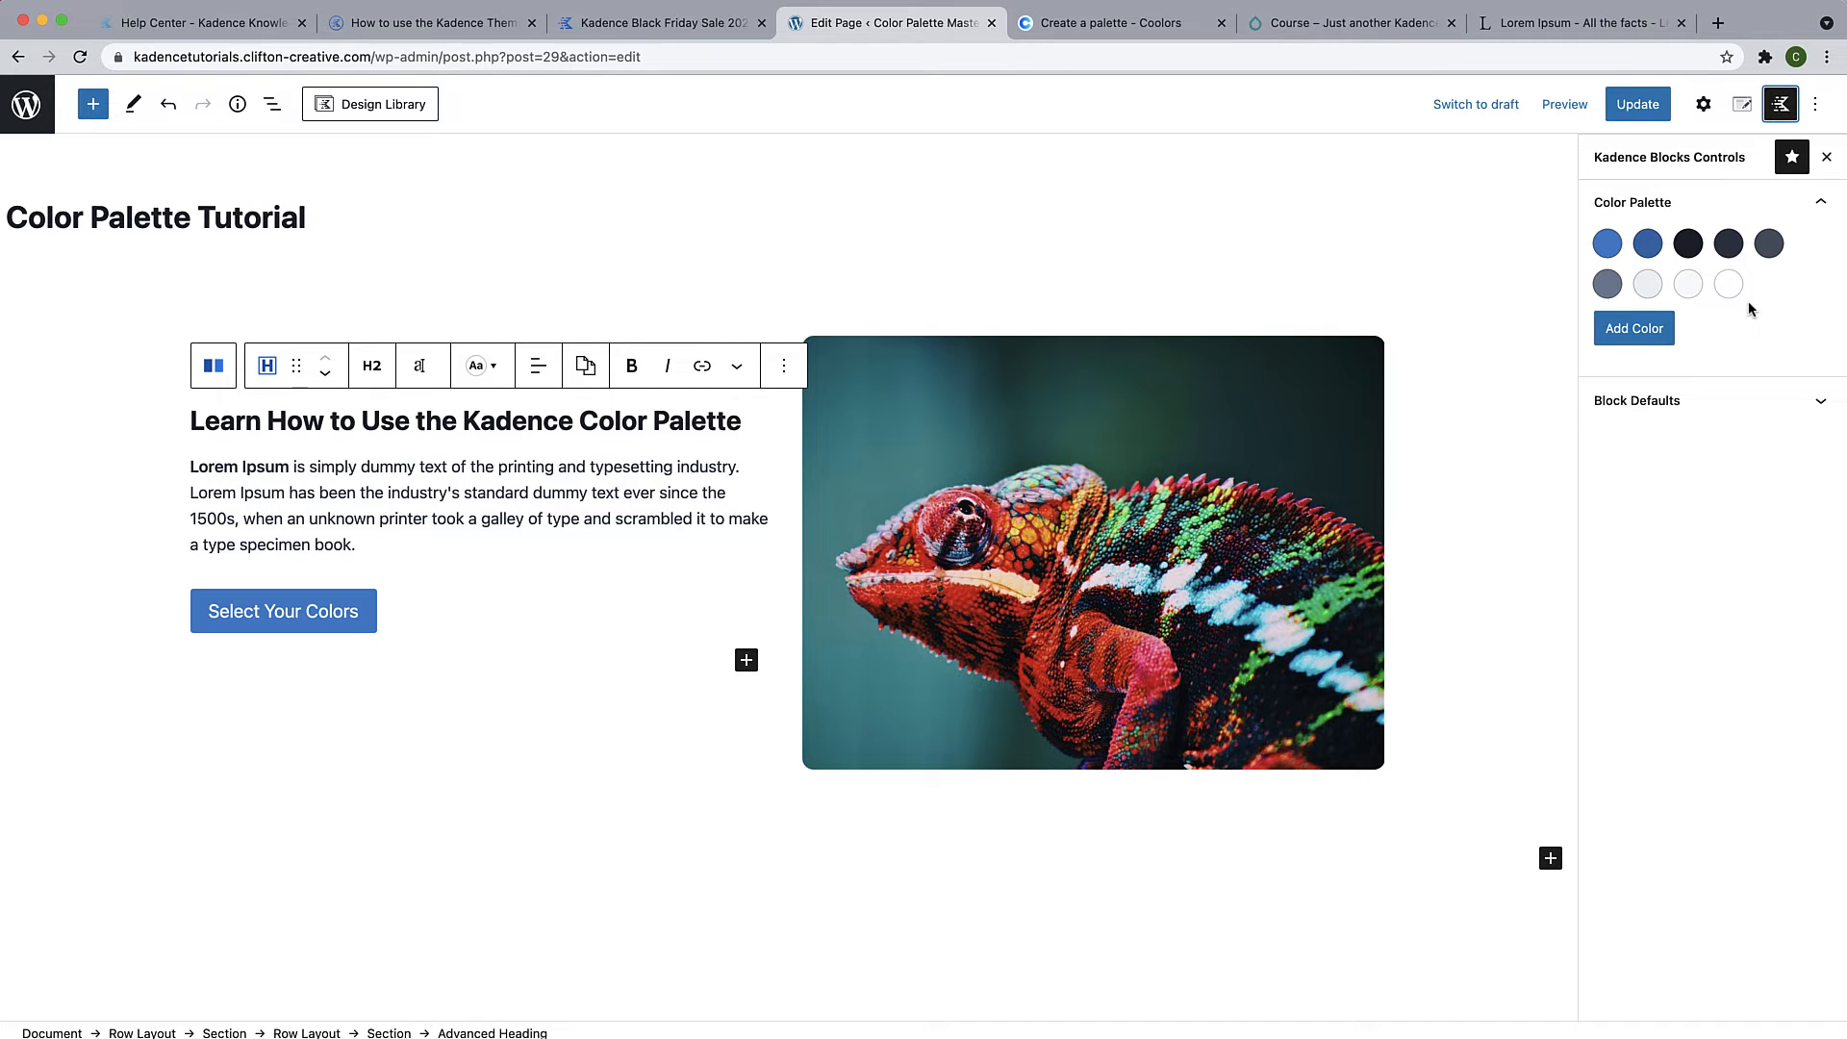
click(1636, 330)
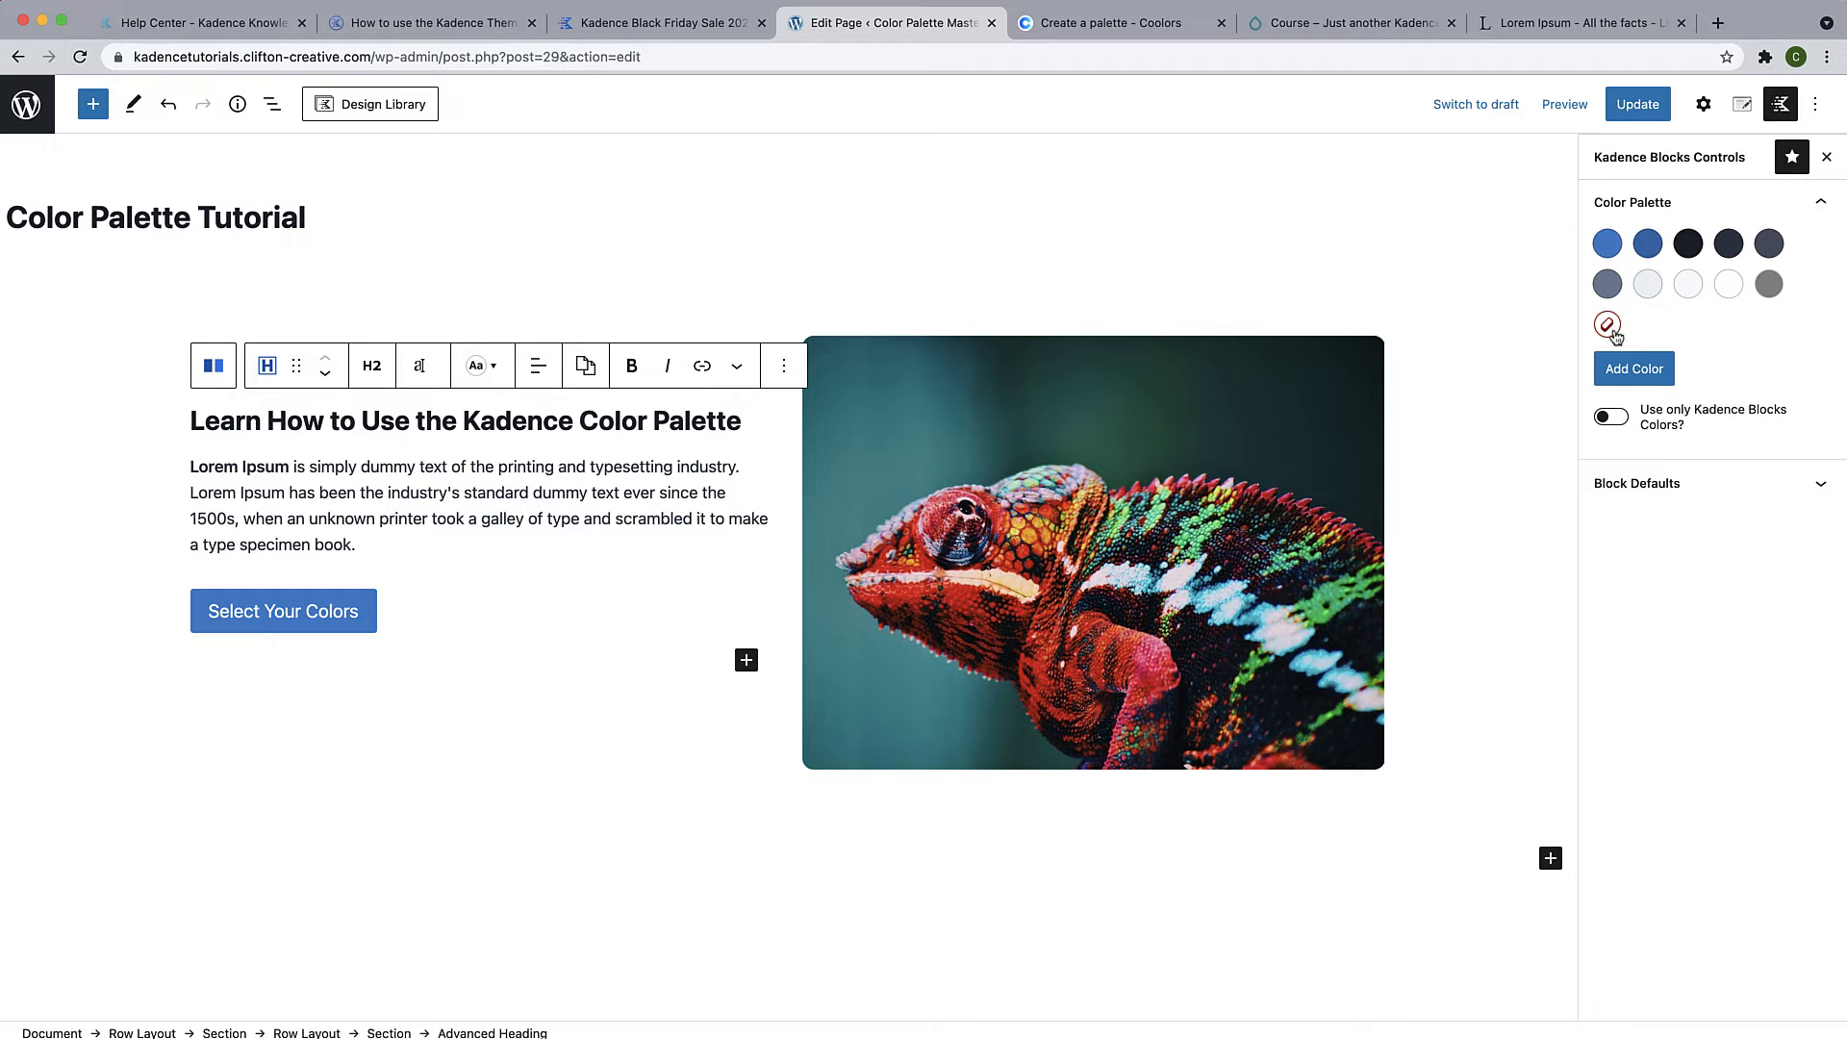
click(1771, 285)
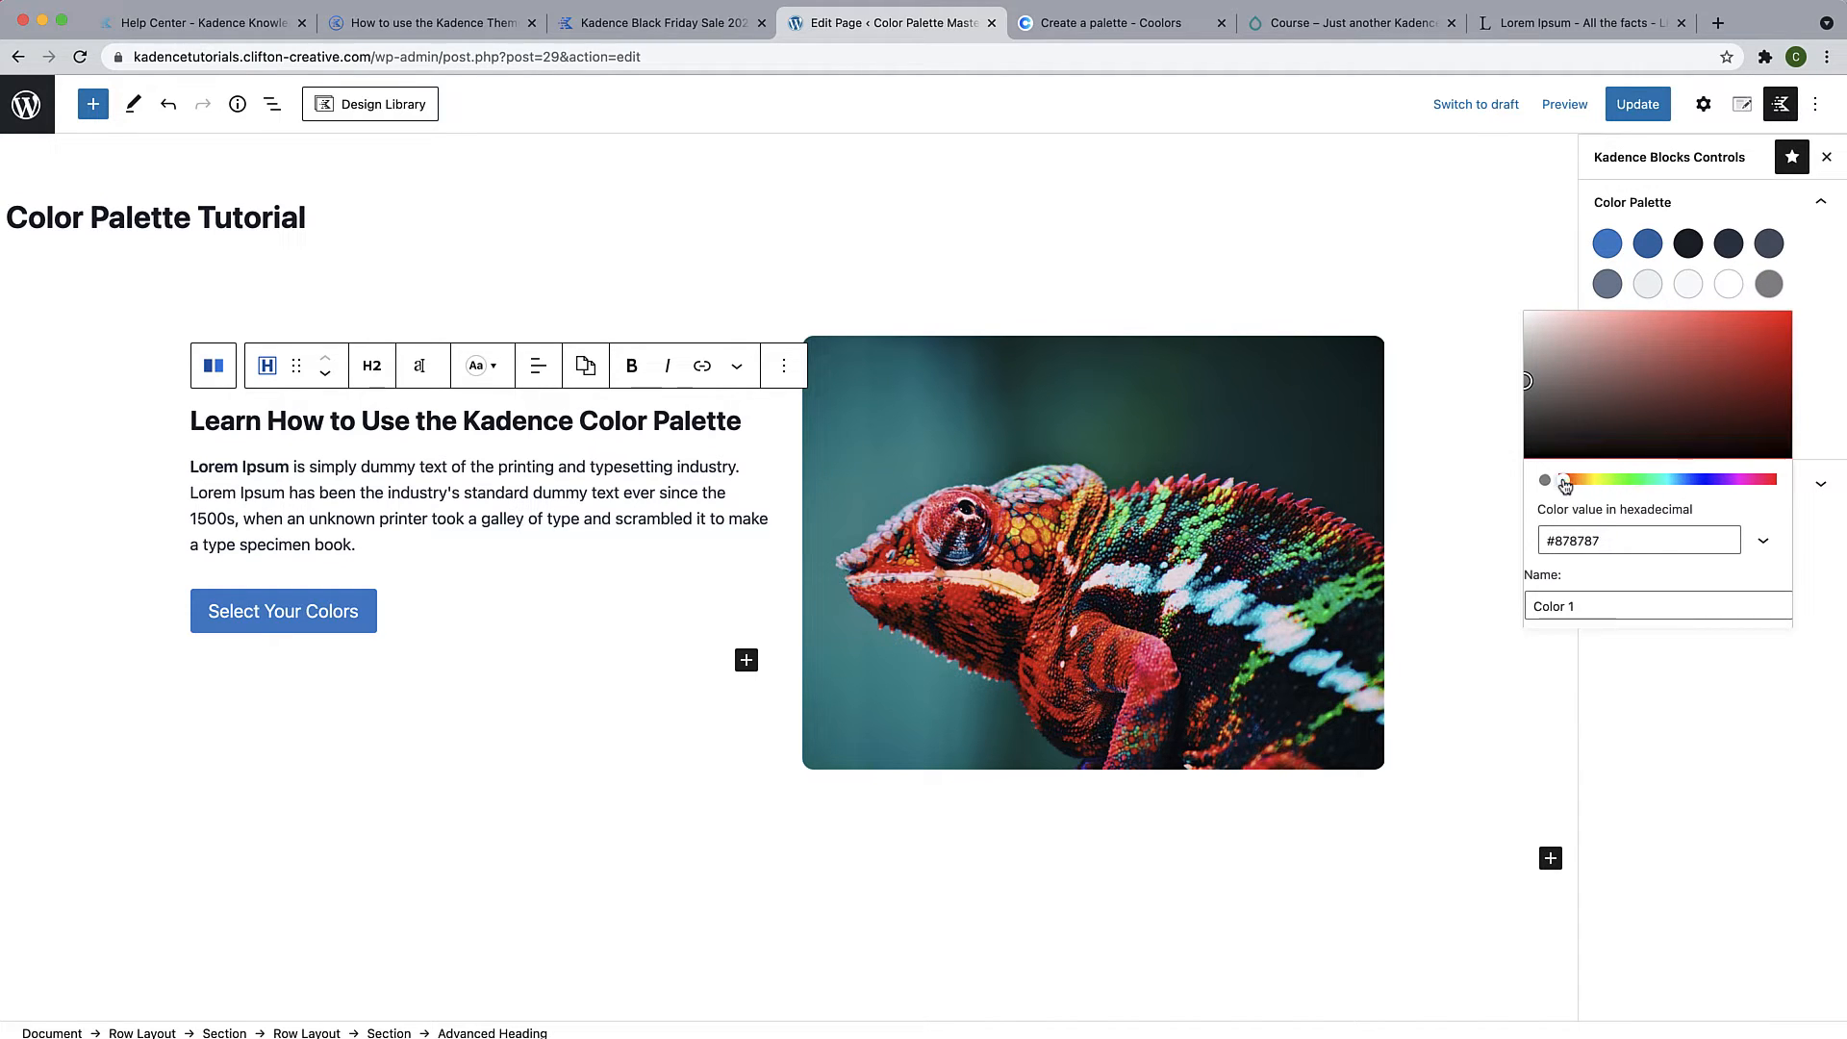
drag(1563, 480, 1579, 486)
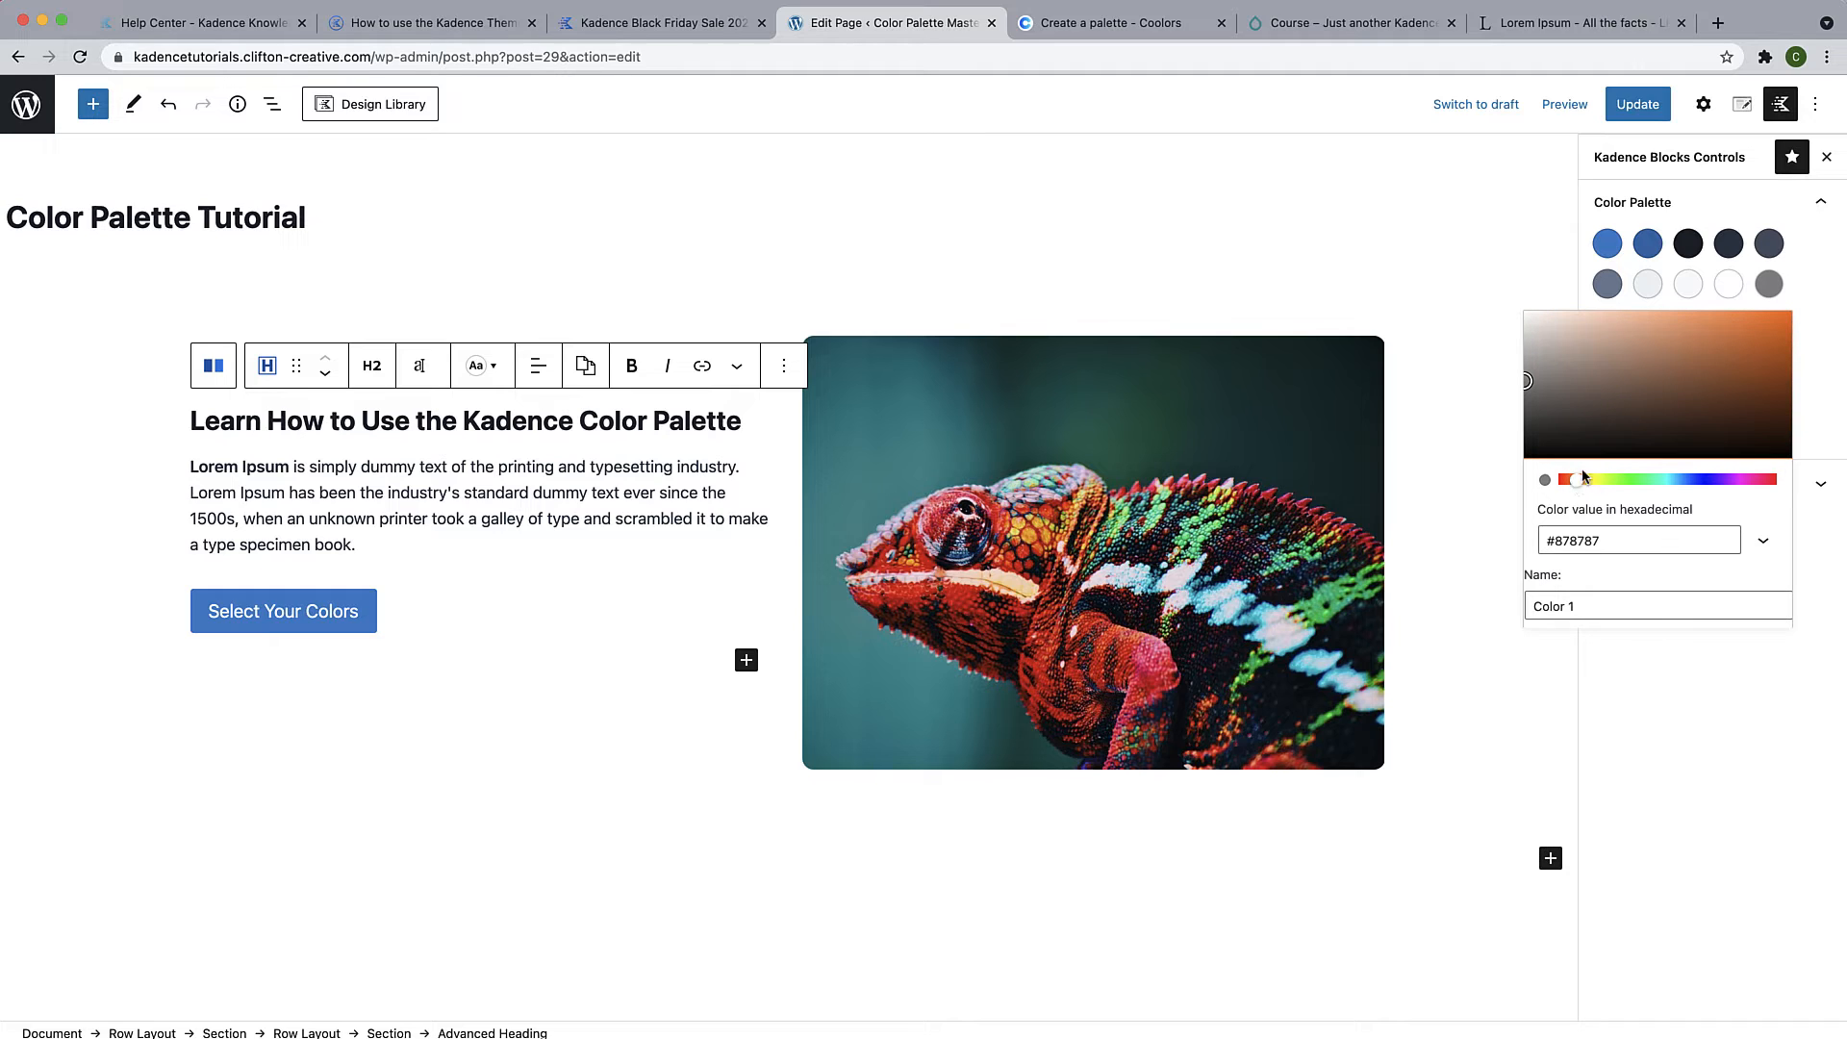
drag(1642, 419, 1787, 317)
drag(1576, 483, 1579, 486)
drag(1740, 480, 1763, 491)
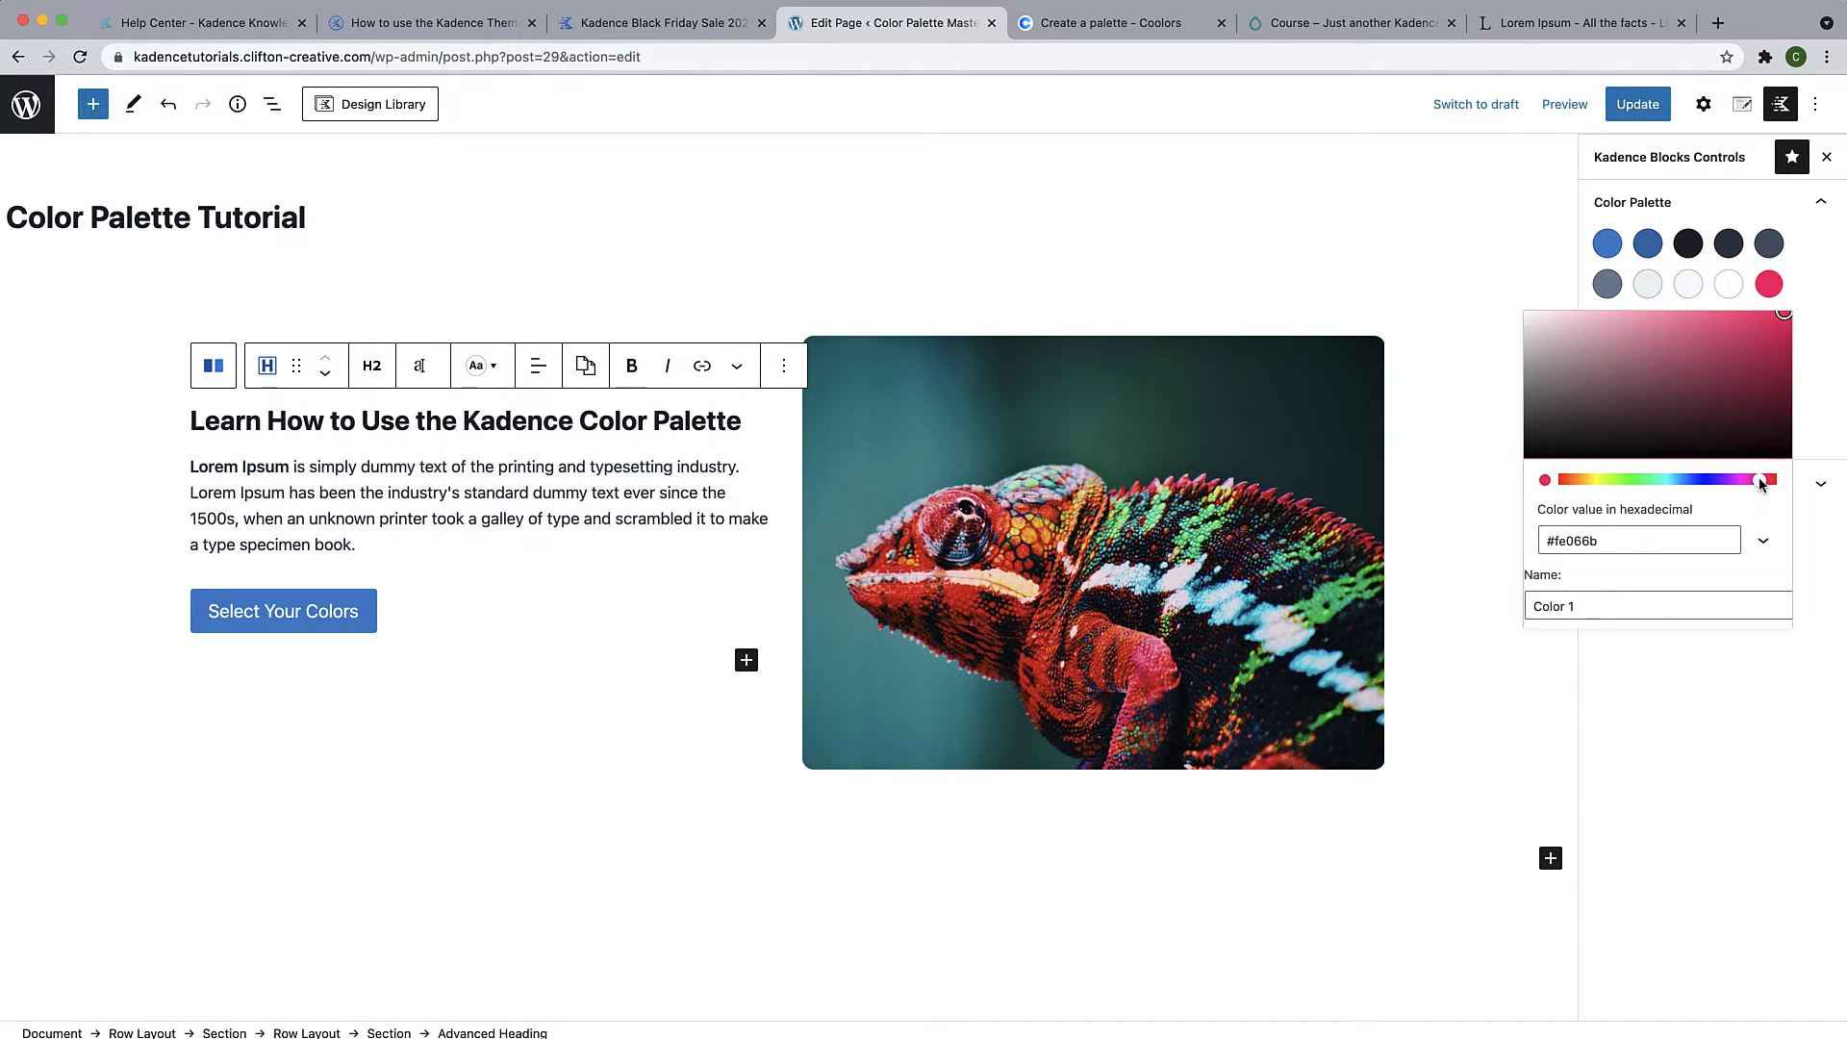
drag(1774, 346, 1820, 315)
Name the new custom palette color "Fuscia" and update the page
drag(1581, 606, 1544, 606)
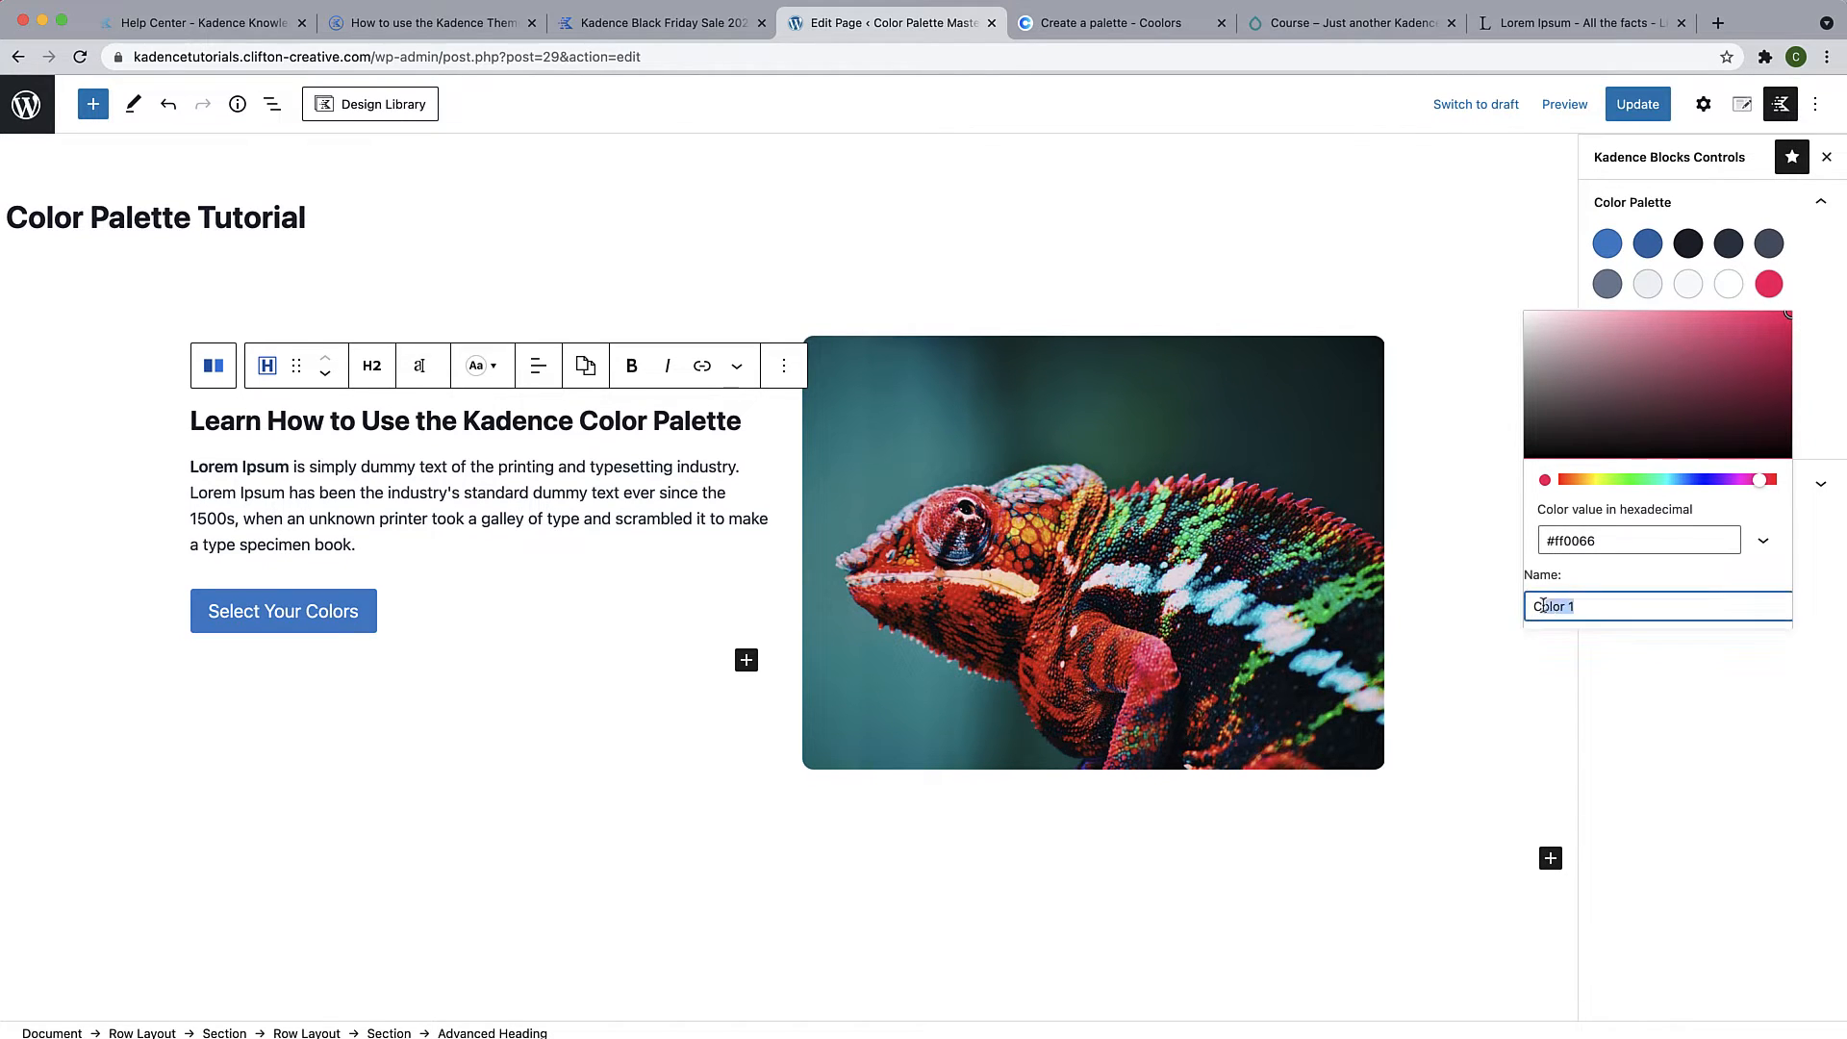
text(Fuscia)
click(1607, 582)
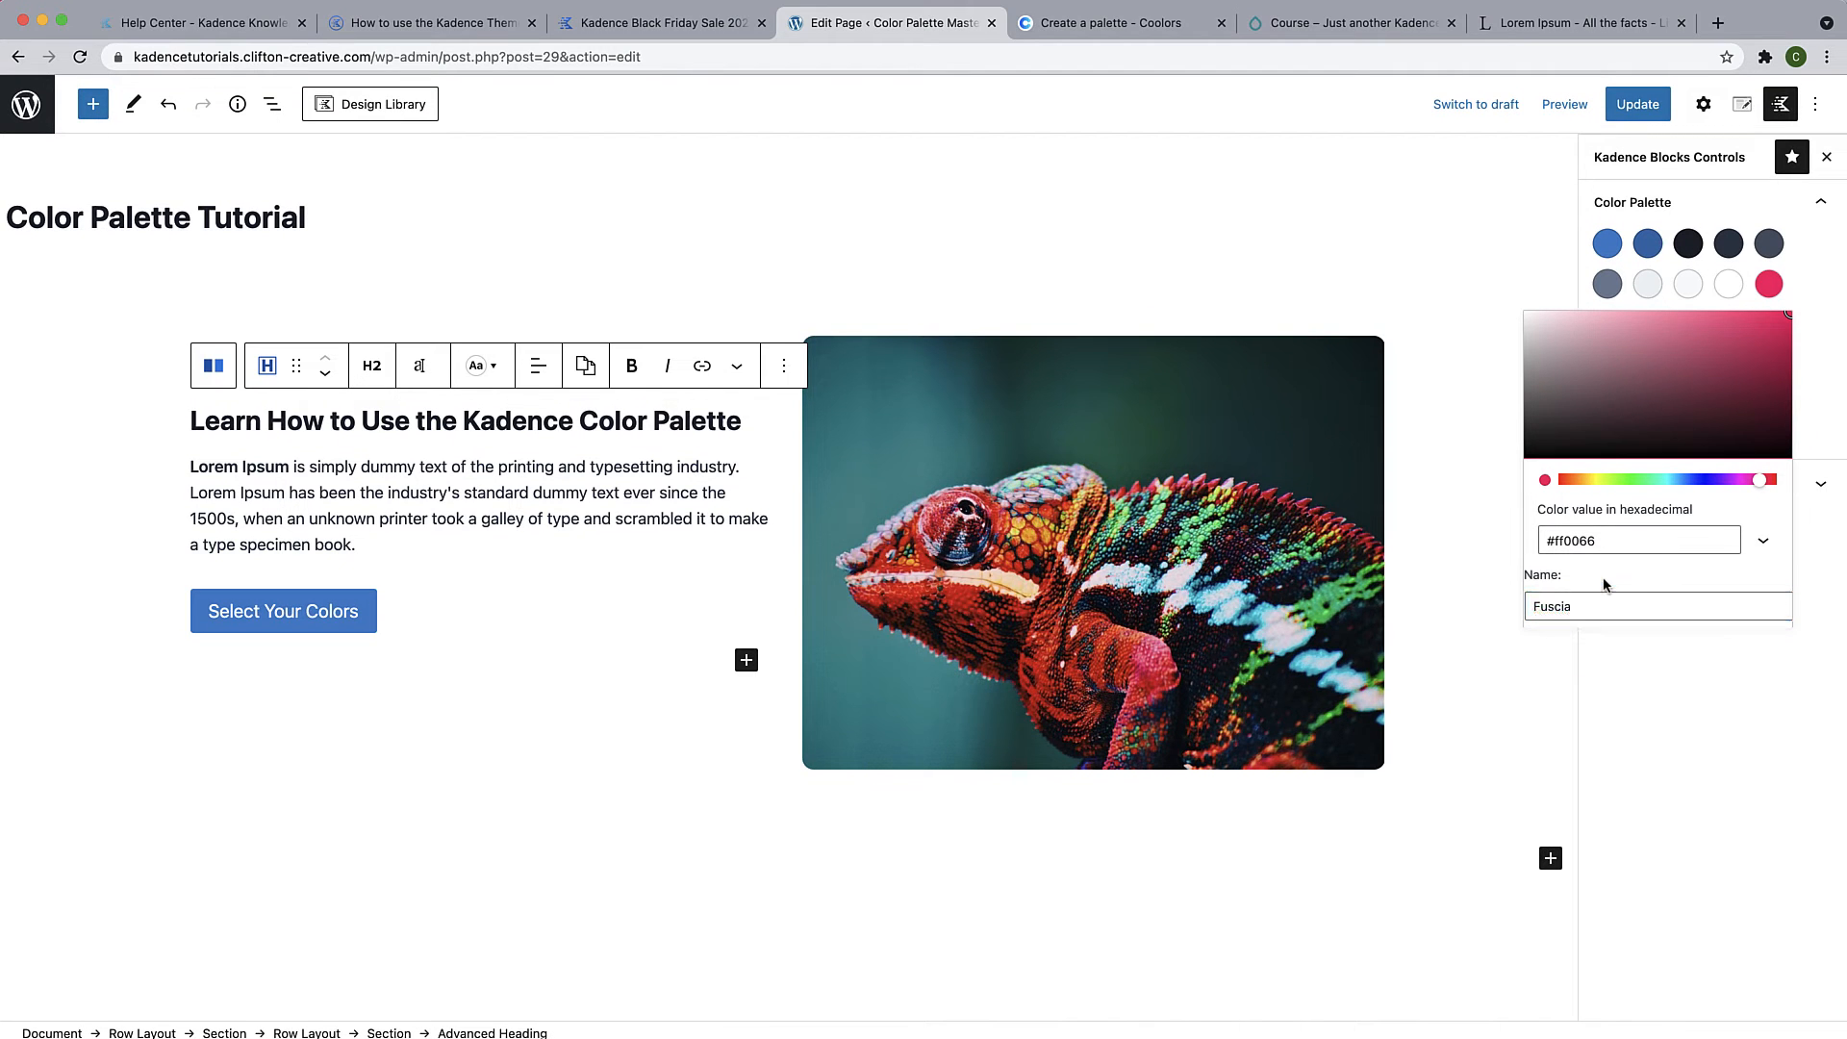
click(1809, 565)
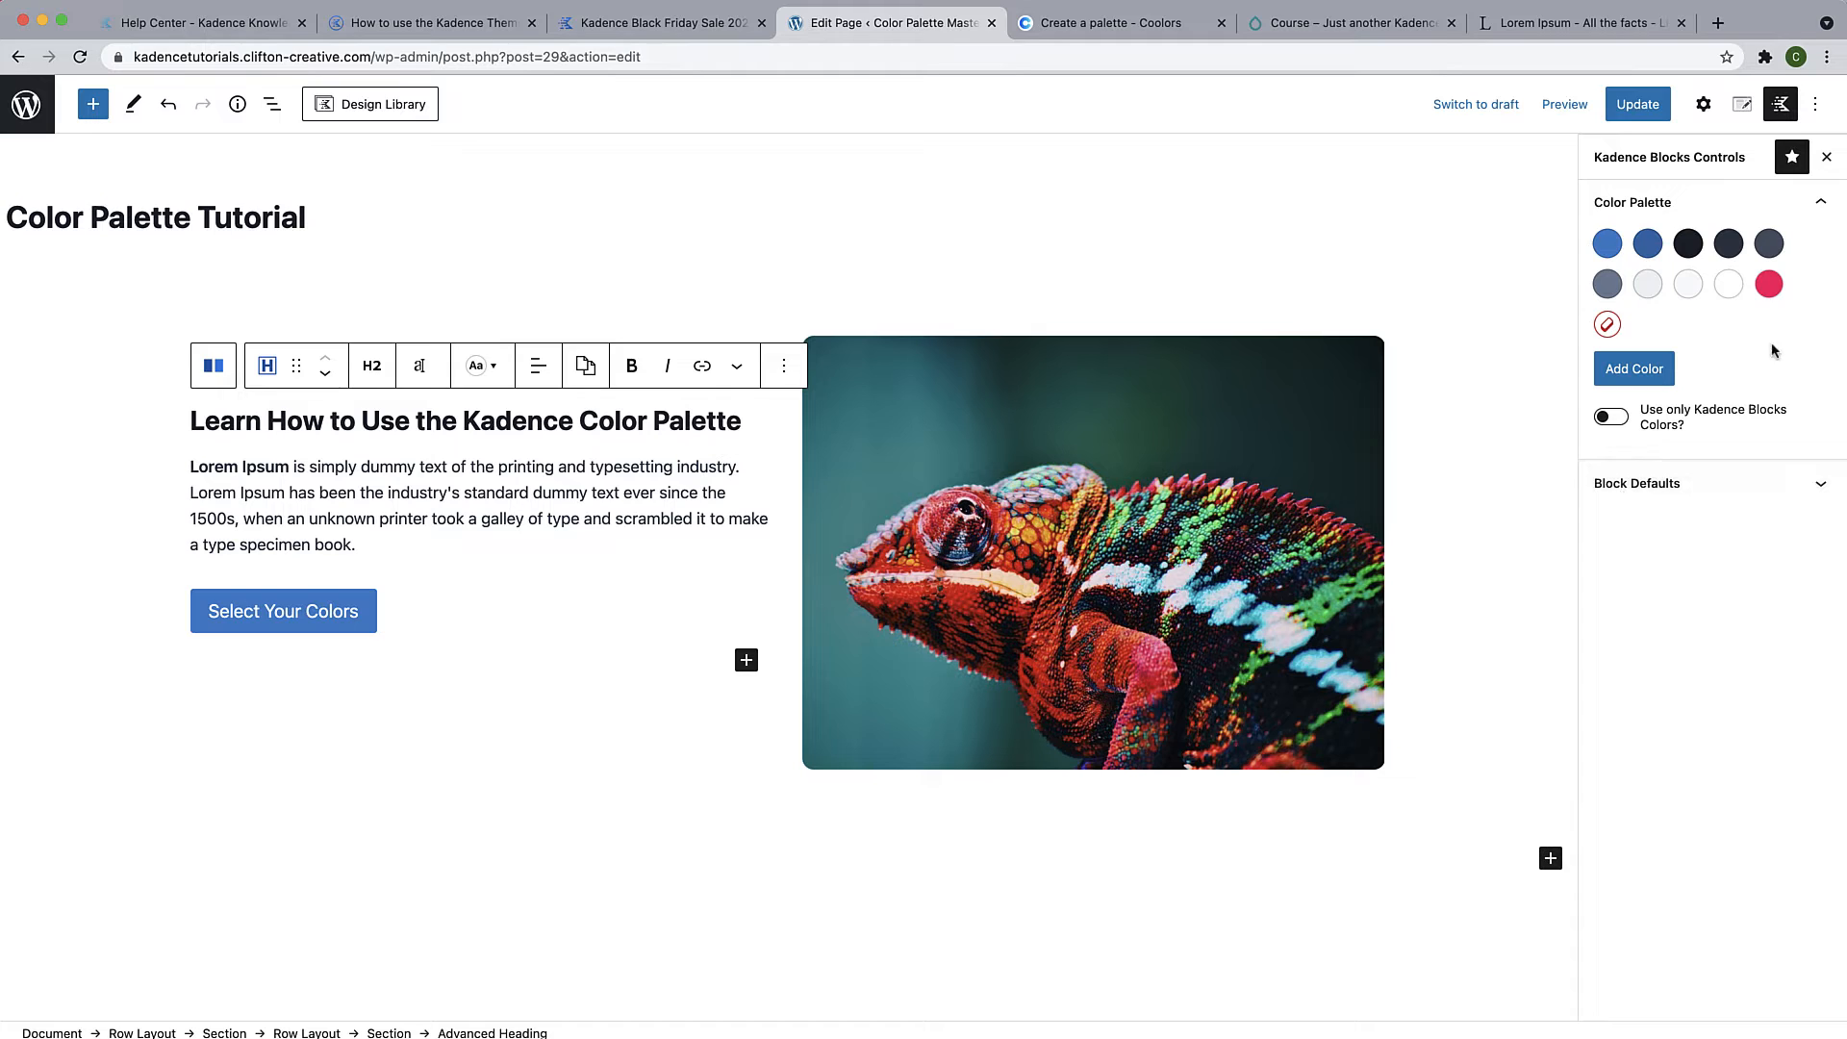
click(1638, 108)
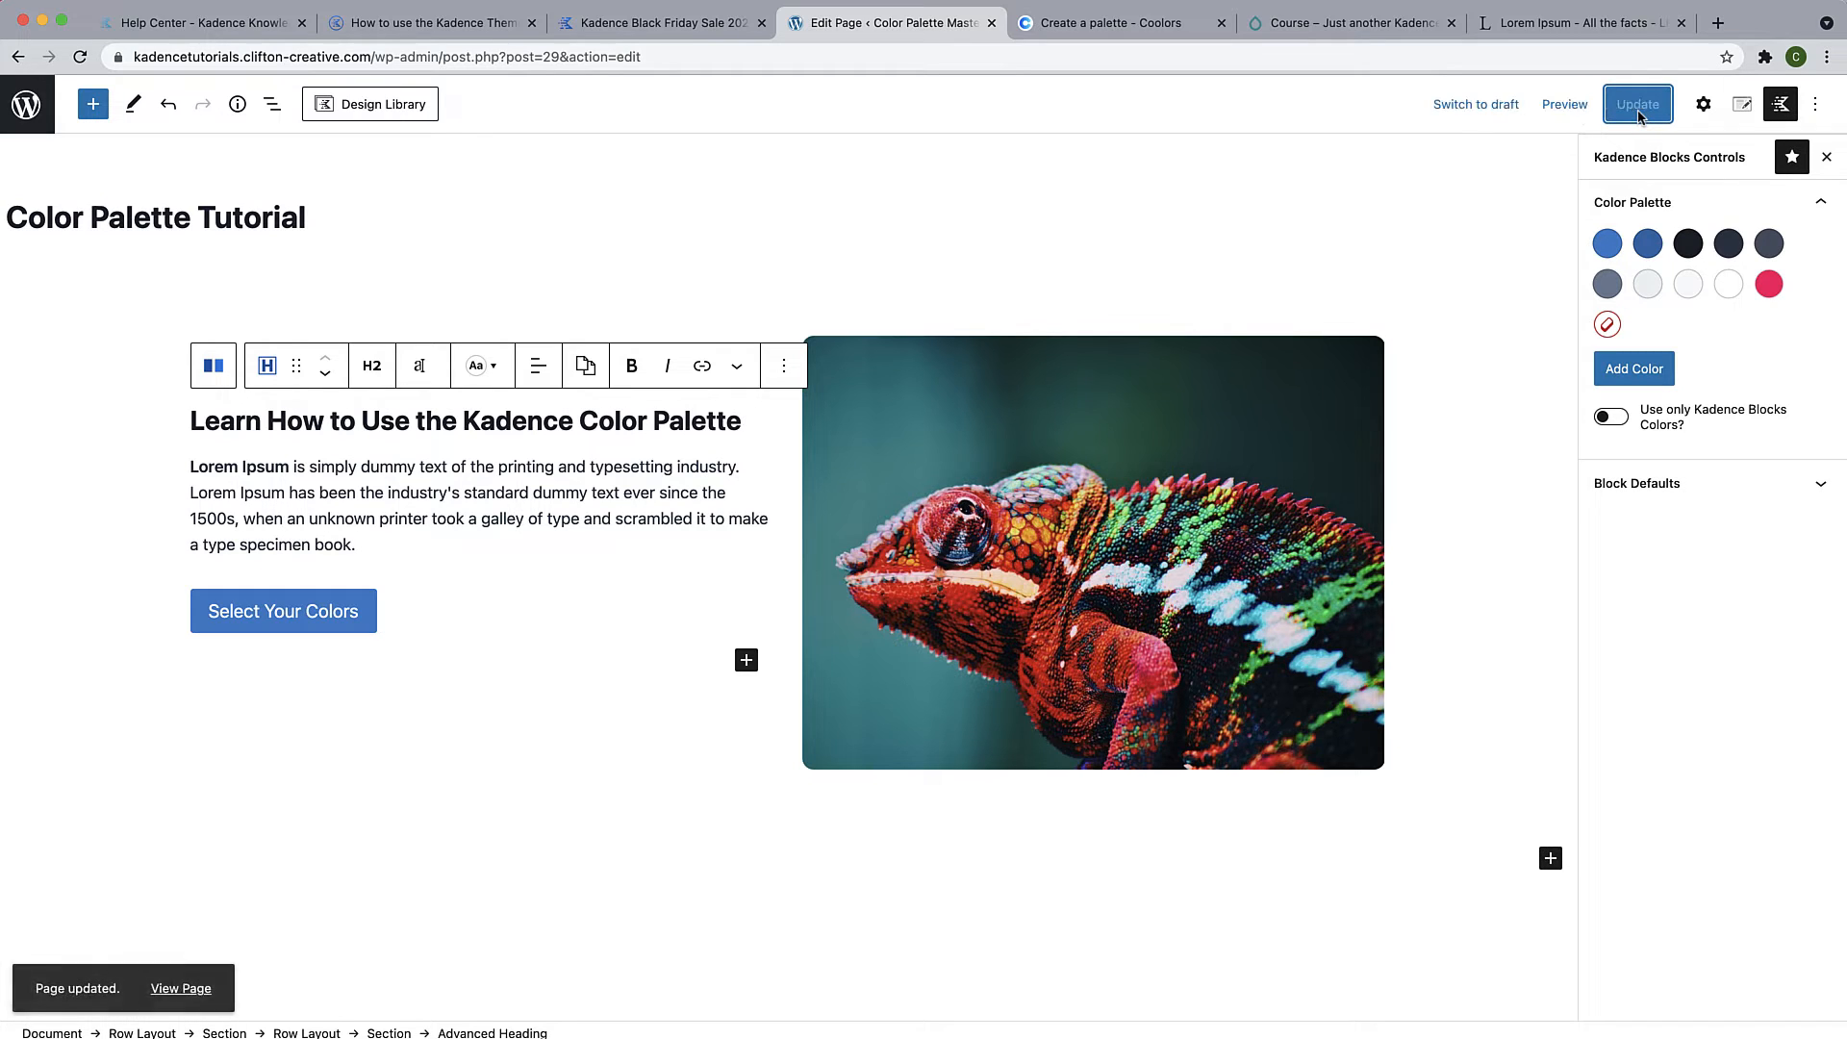
Try restricting the palette to only Kadence Blocks colors, turn the restriction off again, and reload the saved page
click(1620, 420)
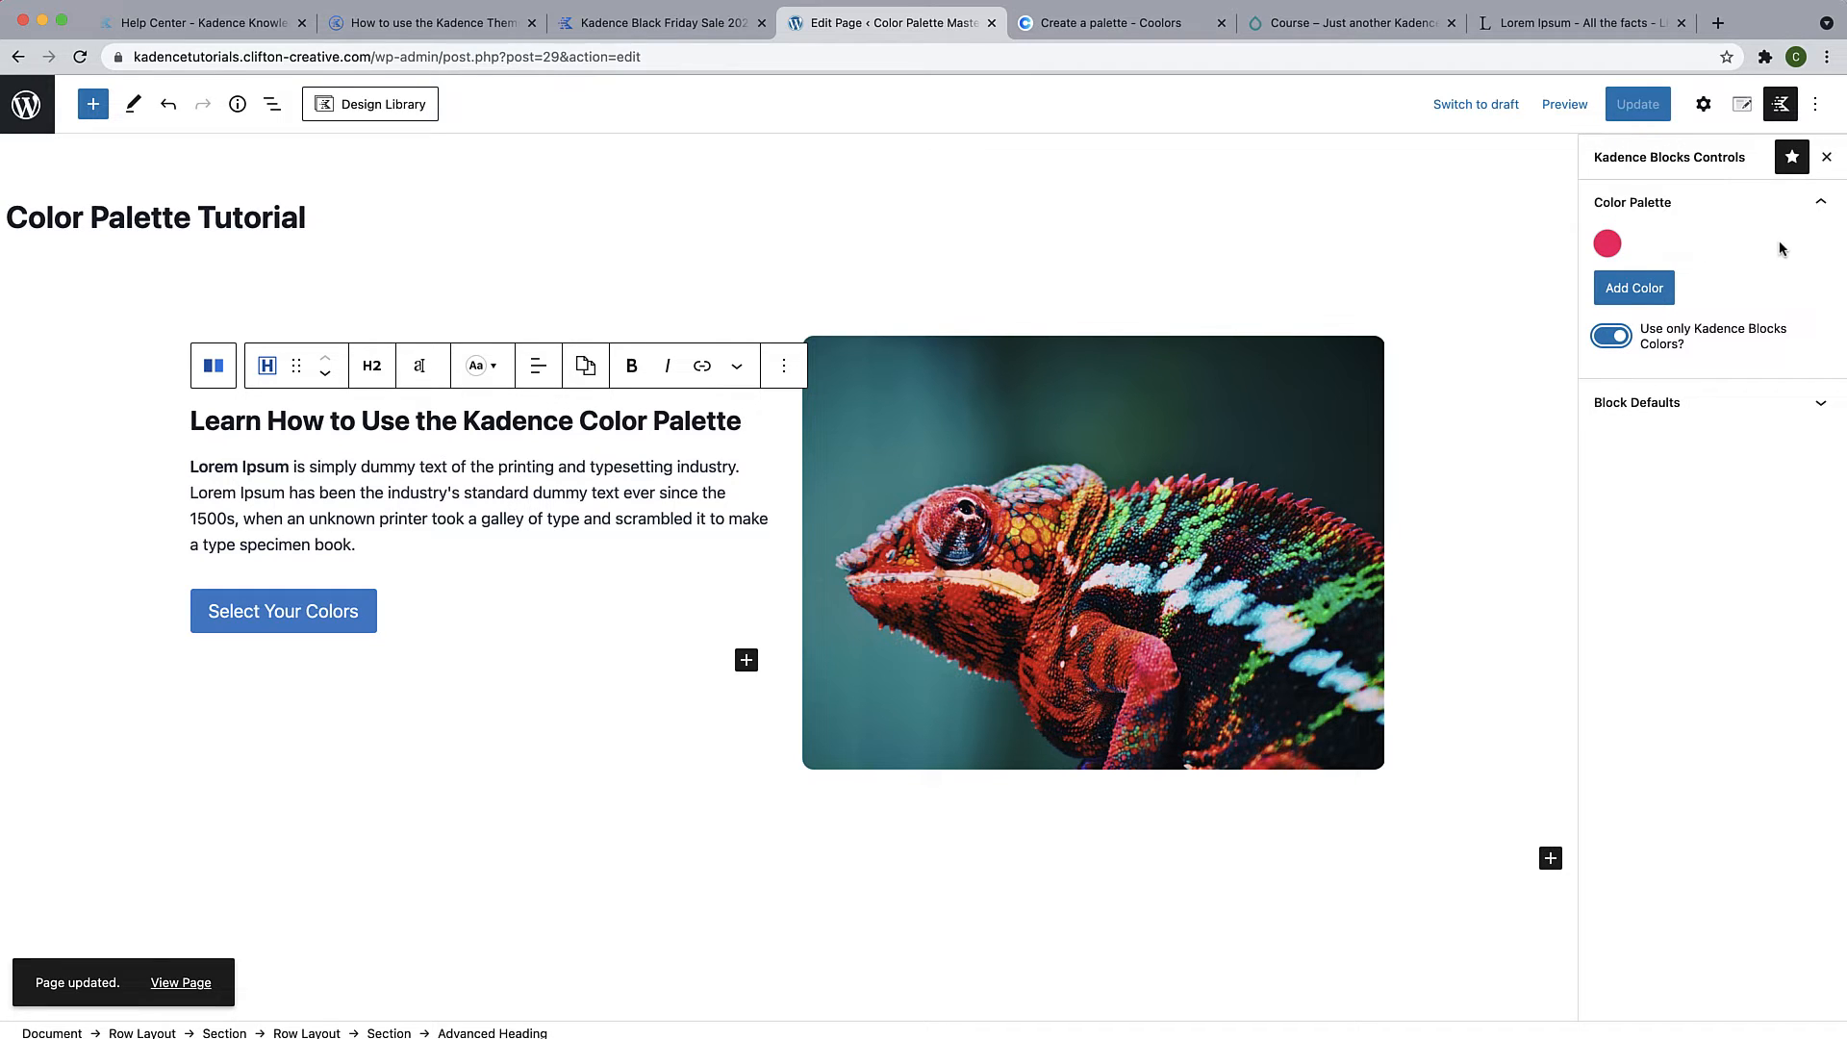
click(1609, 337)
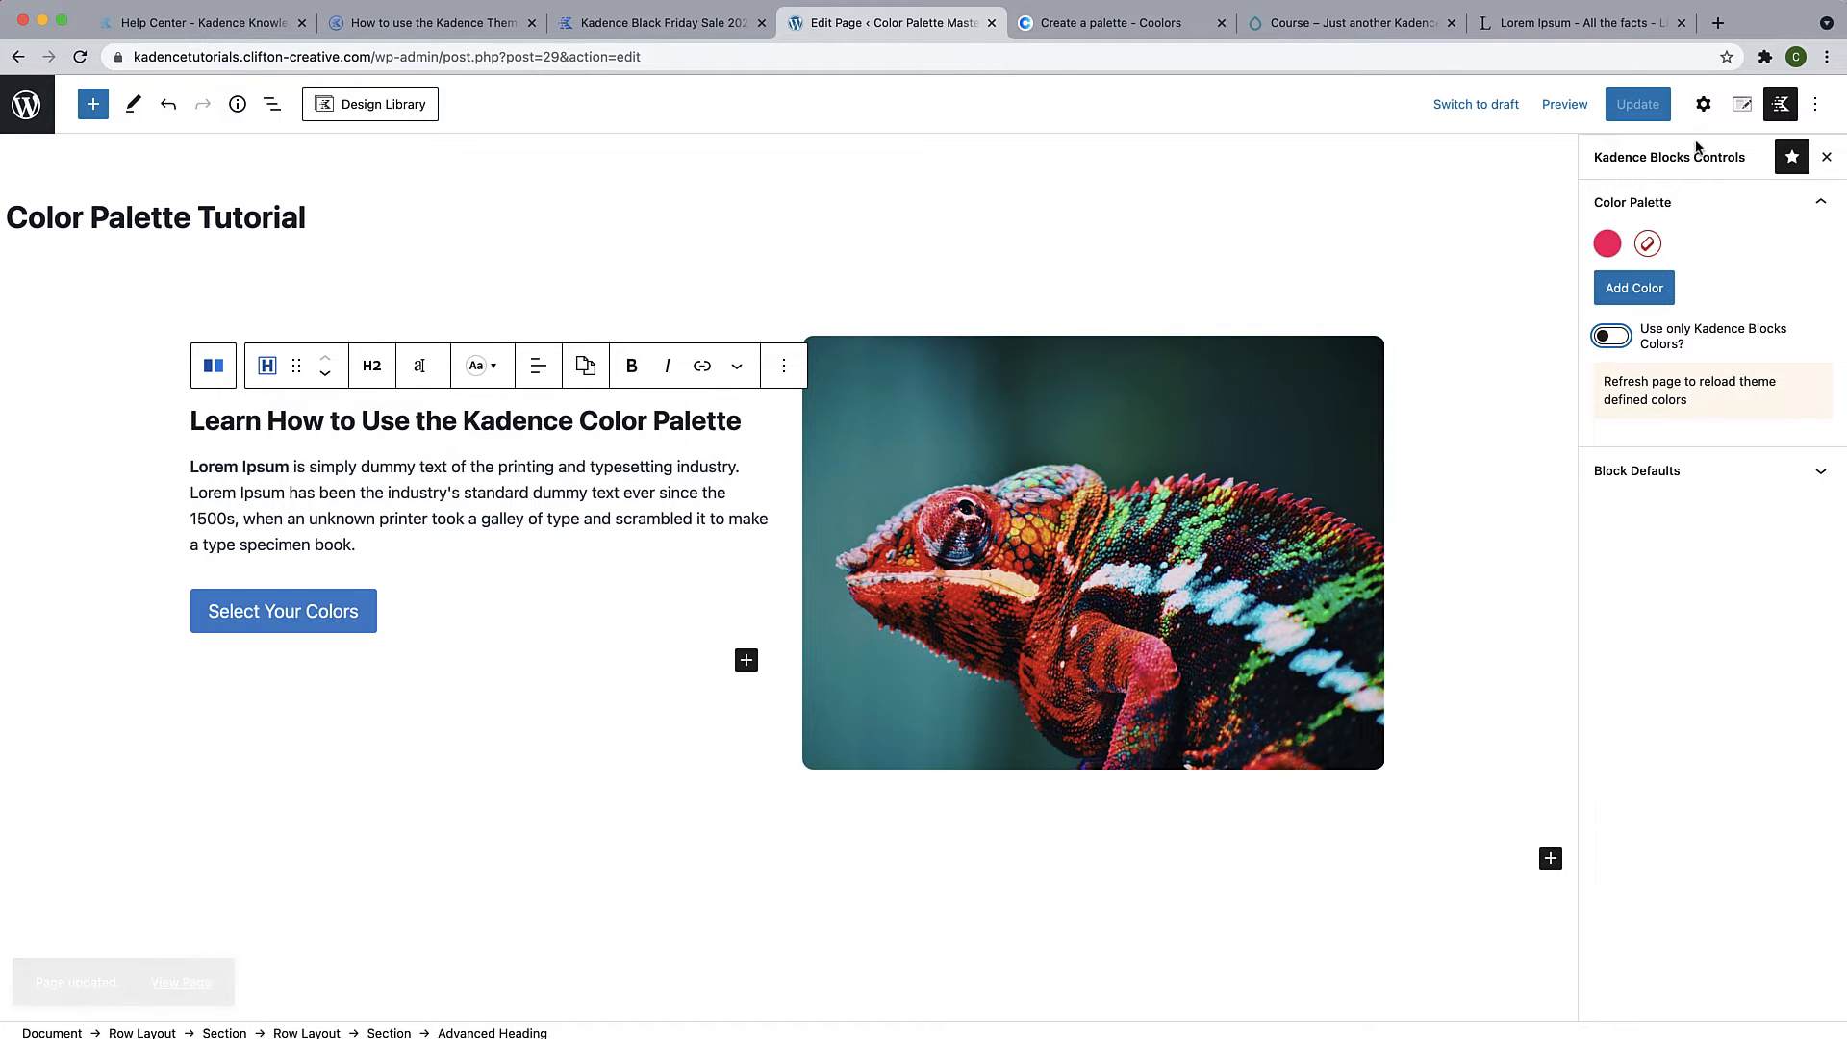
click(1640, 110)
click(80, 57)
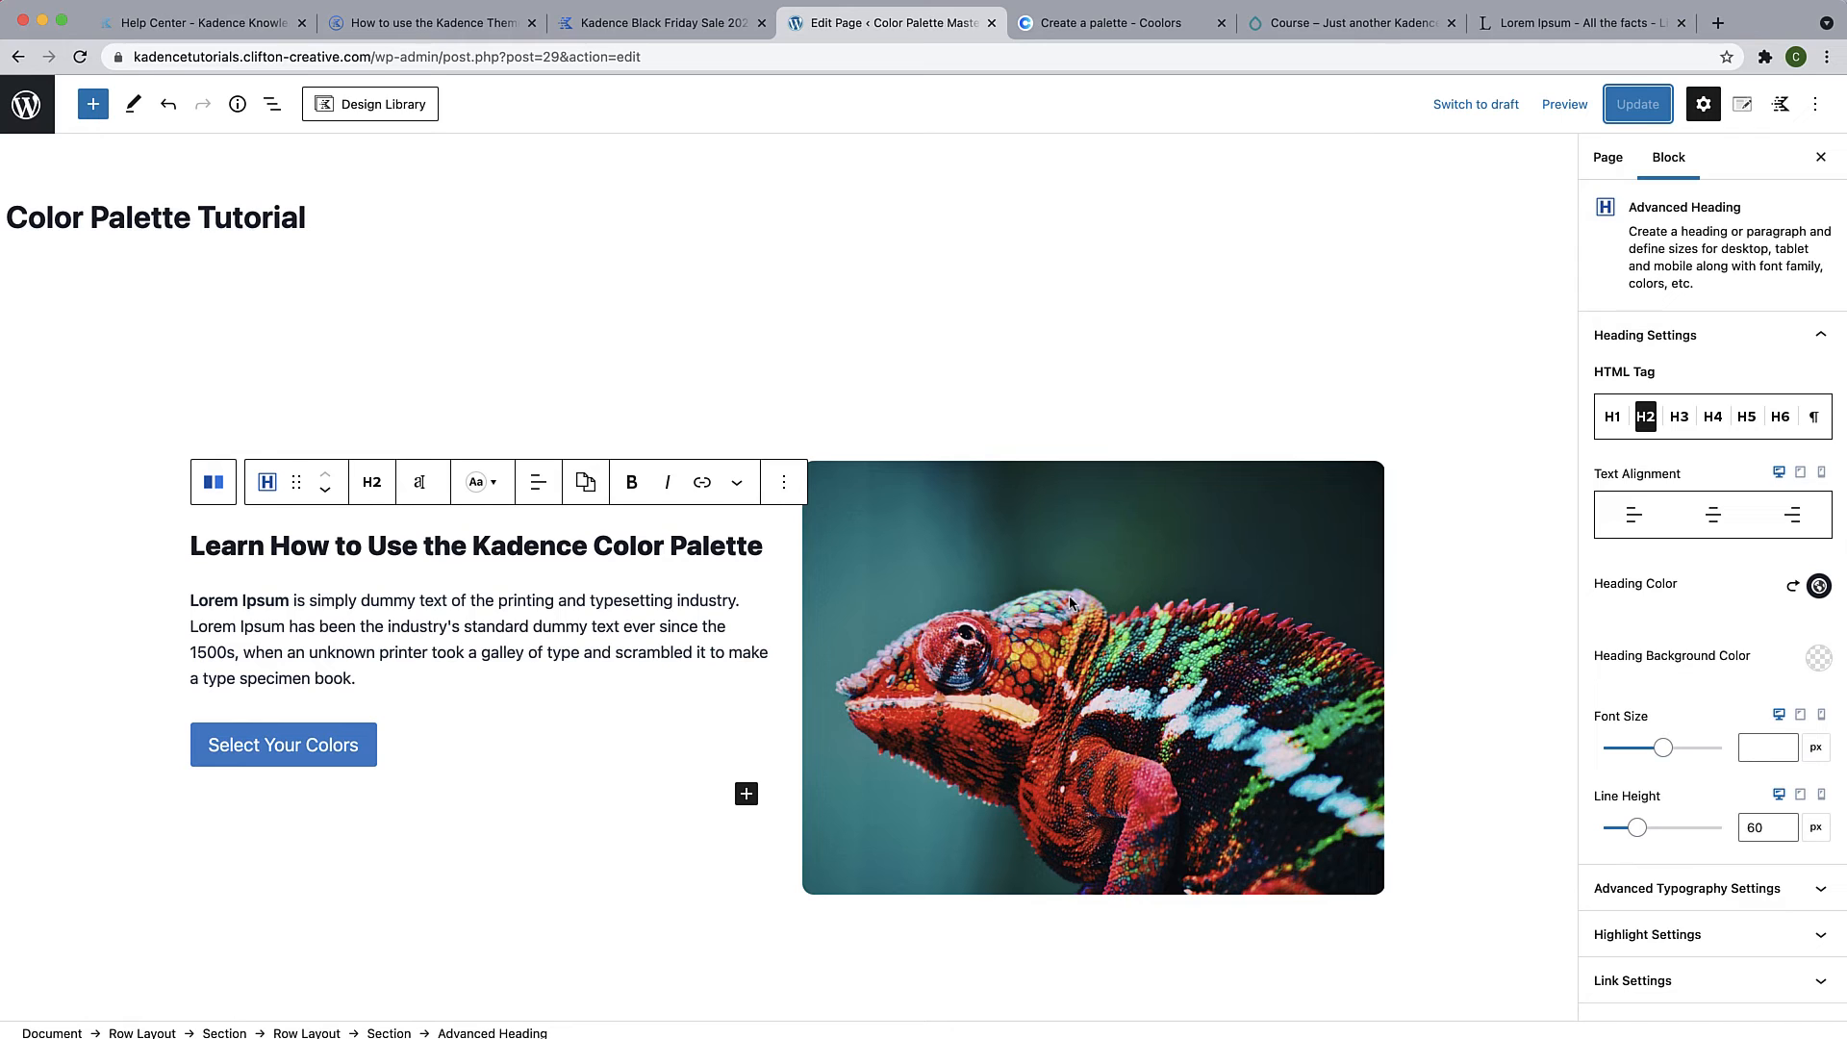
Add a single-column Row Layout below the row with the chameleon image
scroll(1070, 601, down, 4)
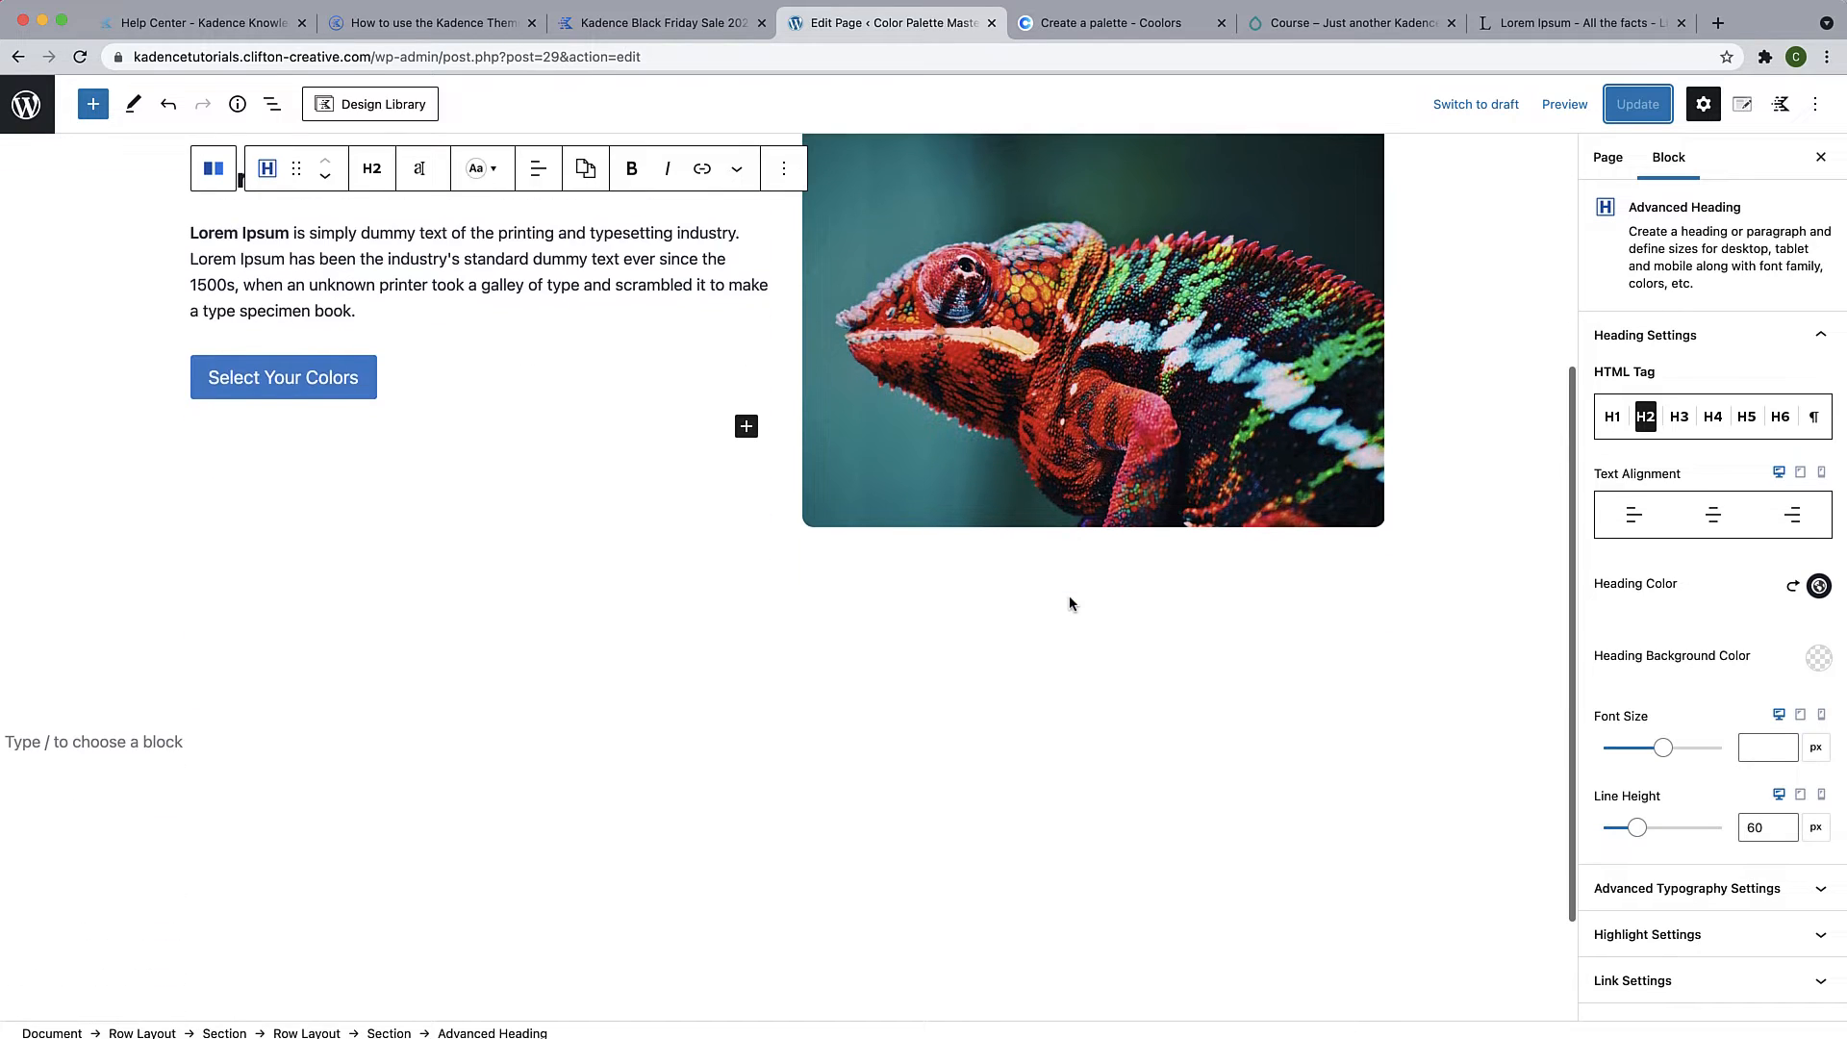
click(813, 664)
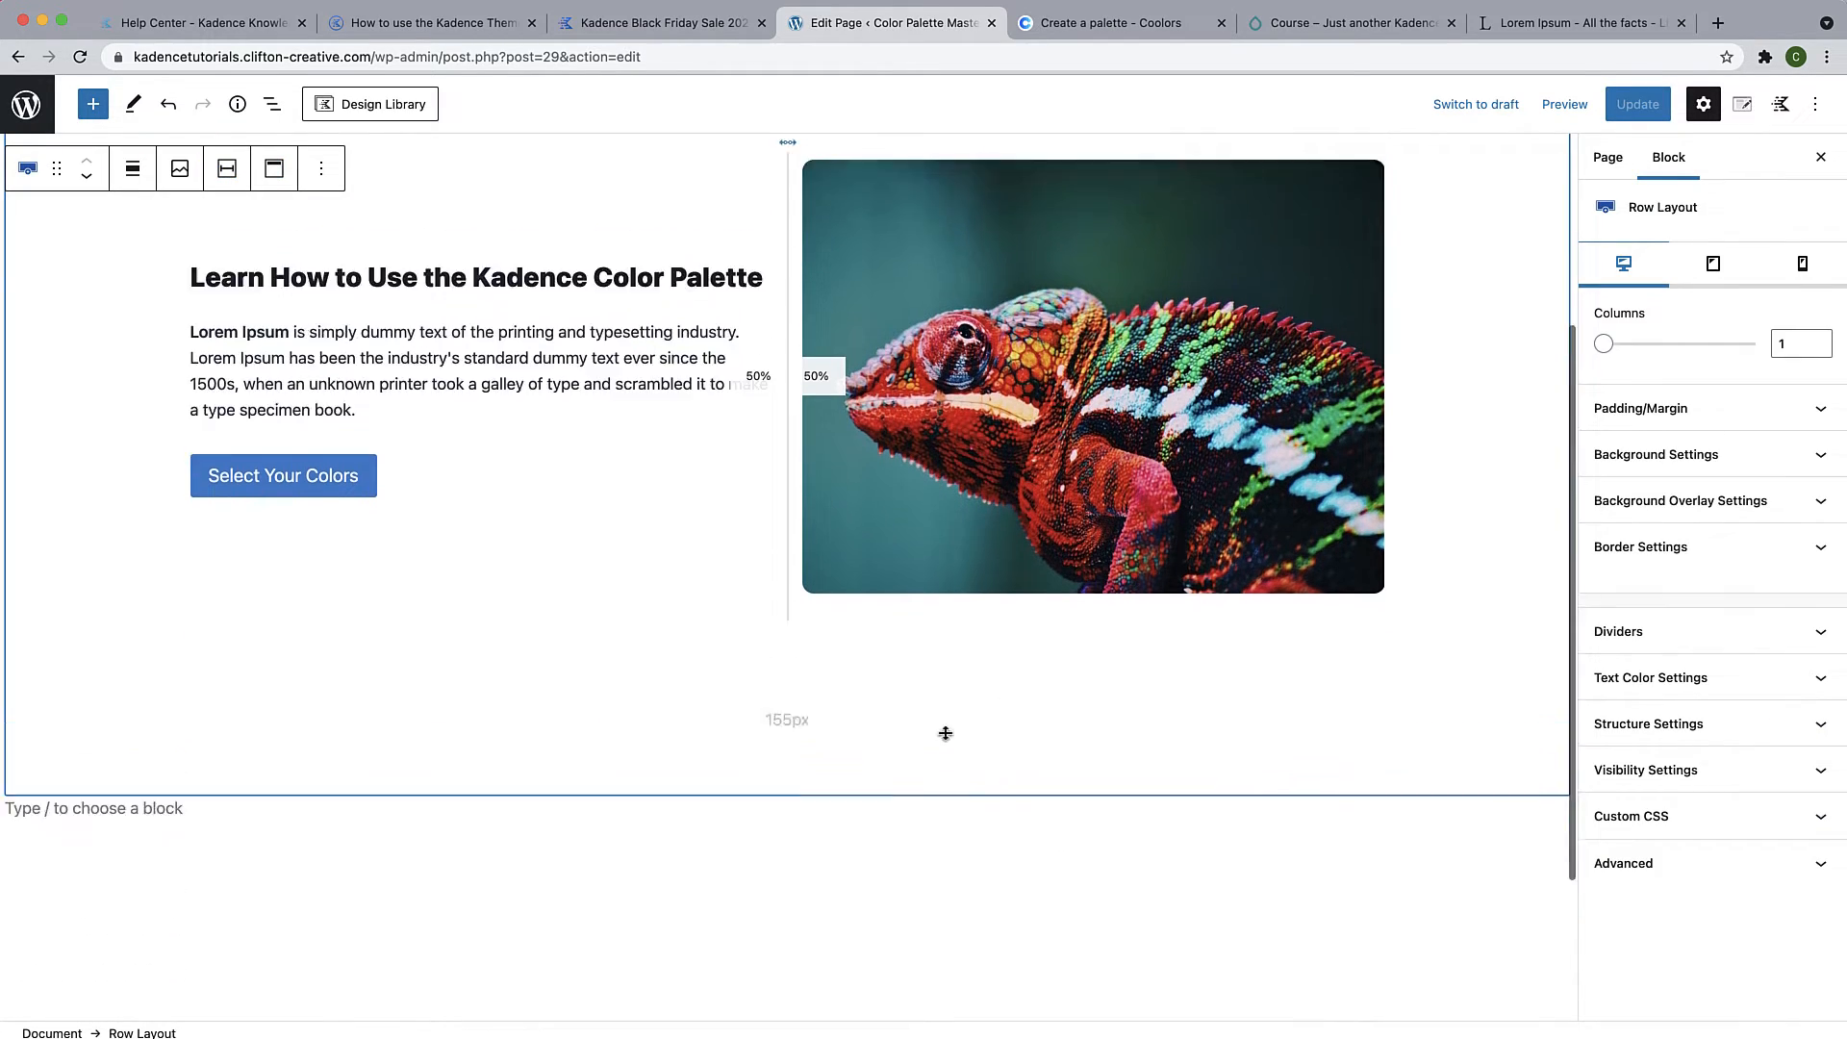
scroll(946, 733, down, 2)
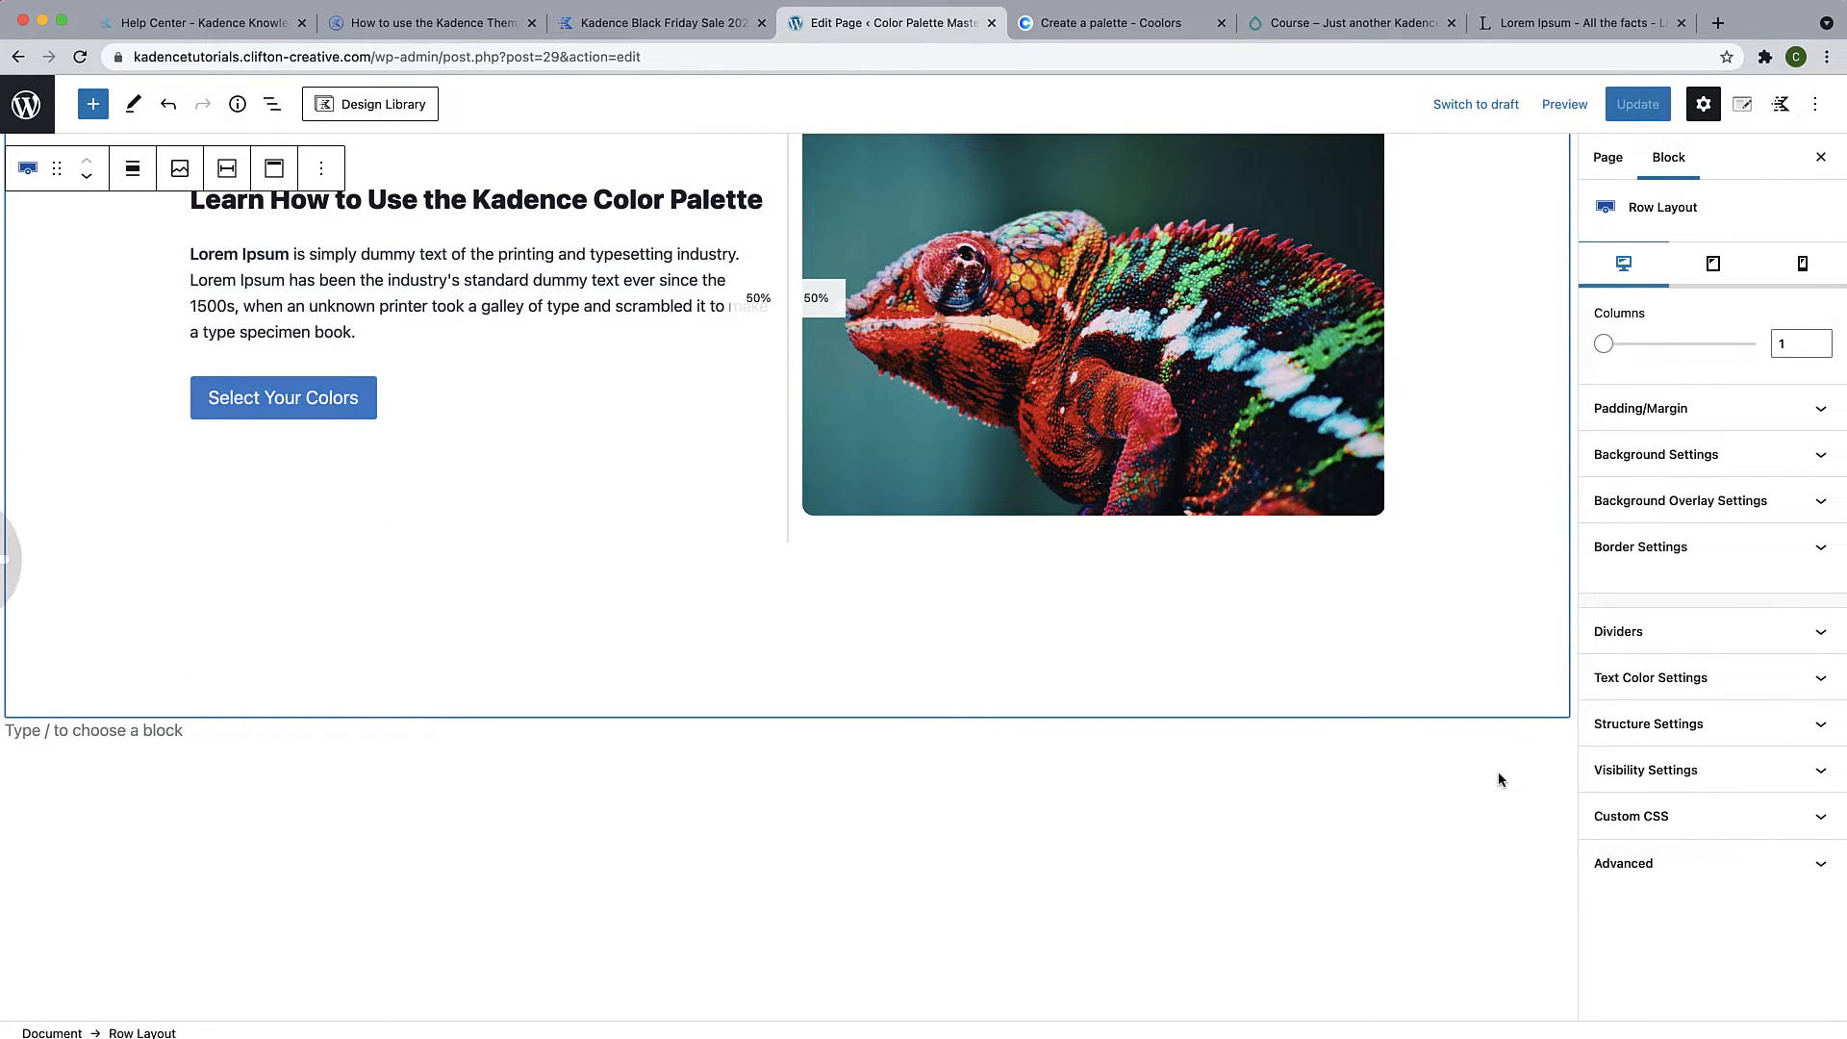
click(1822, 160)
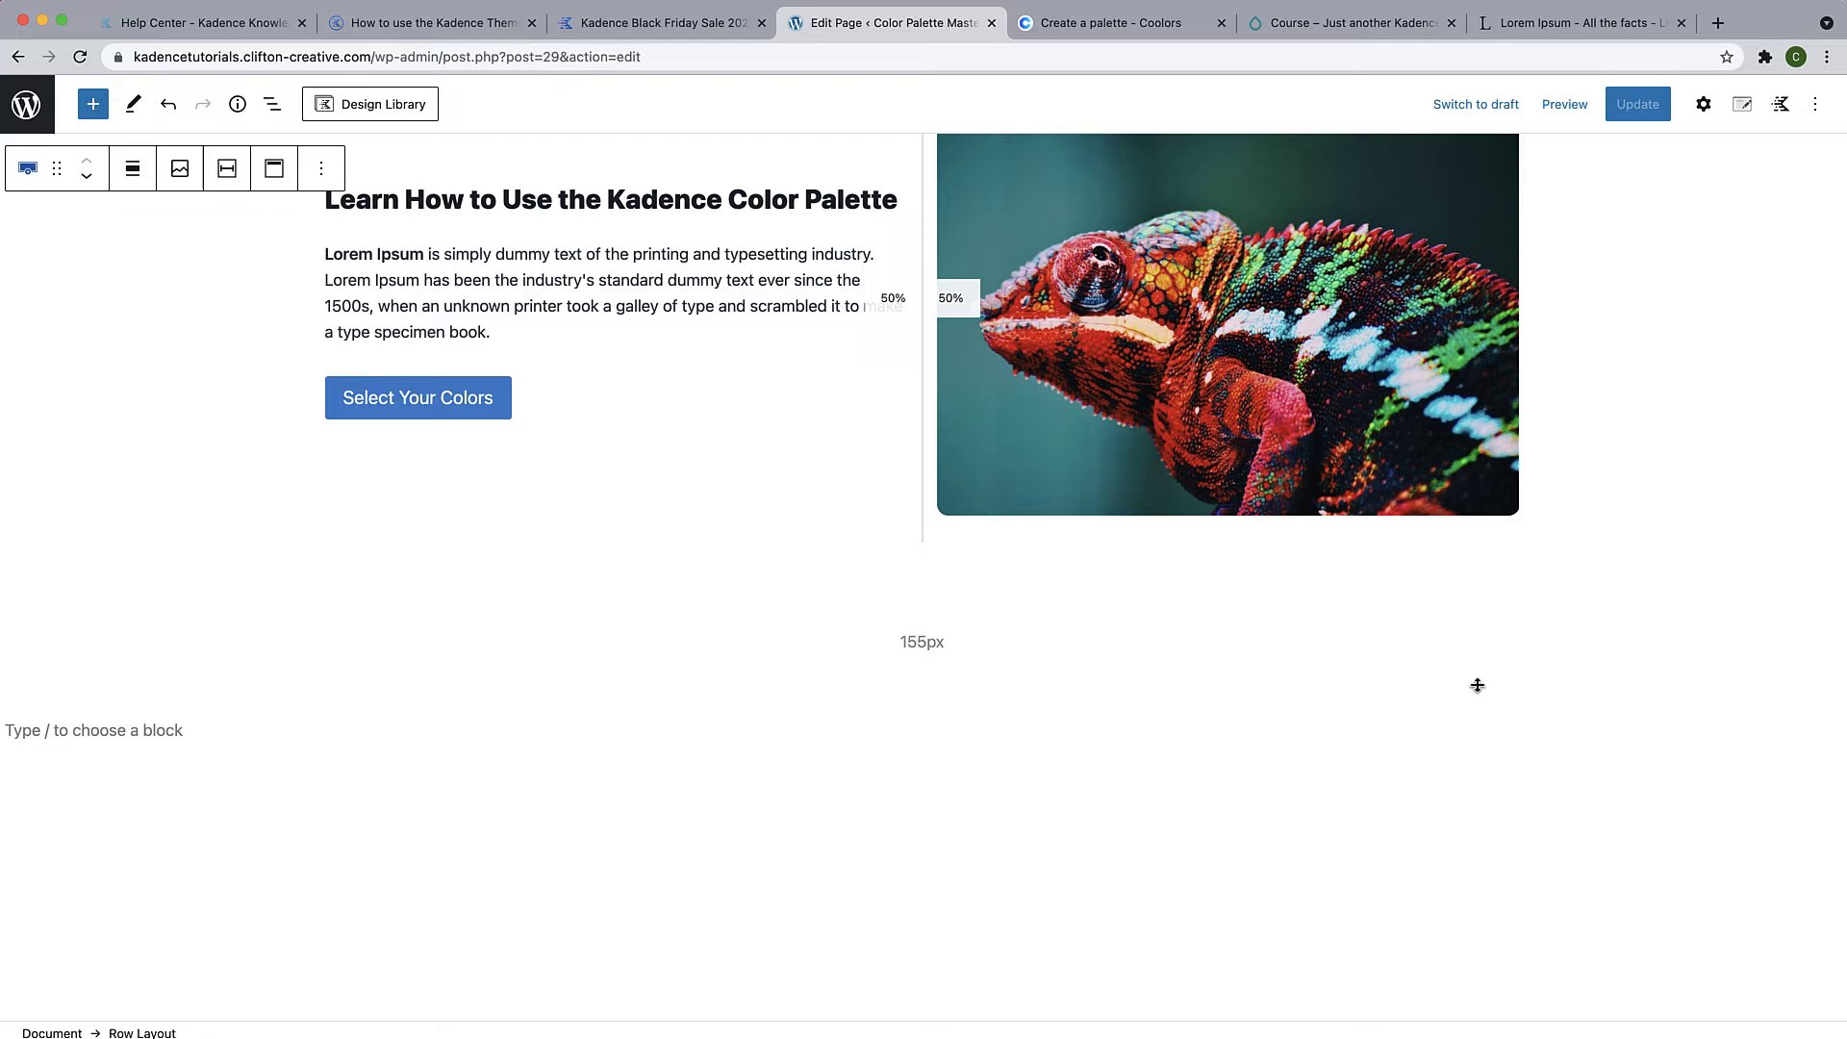
click(1435, 760)
click(1822, 733)
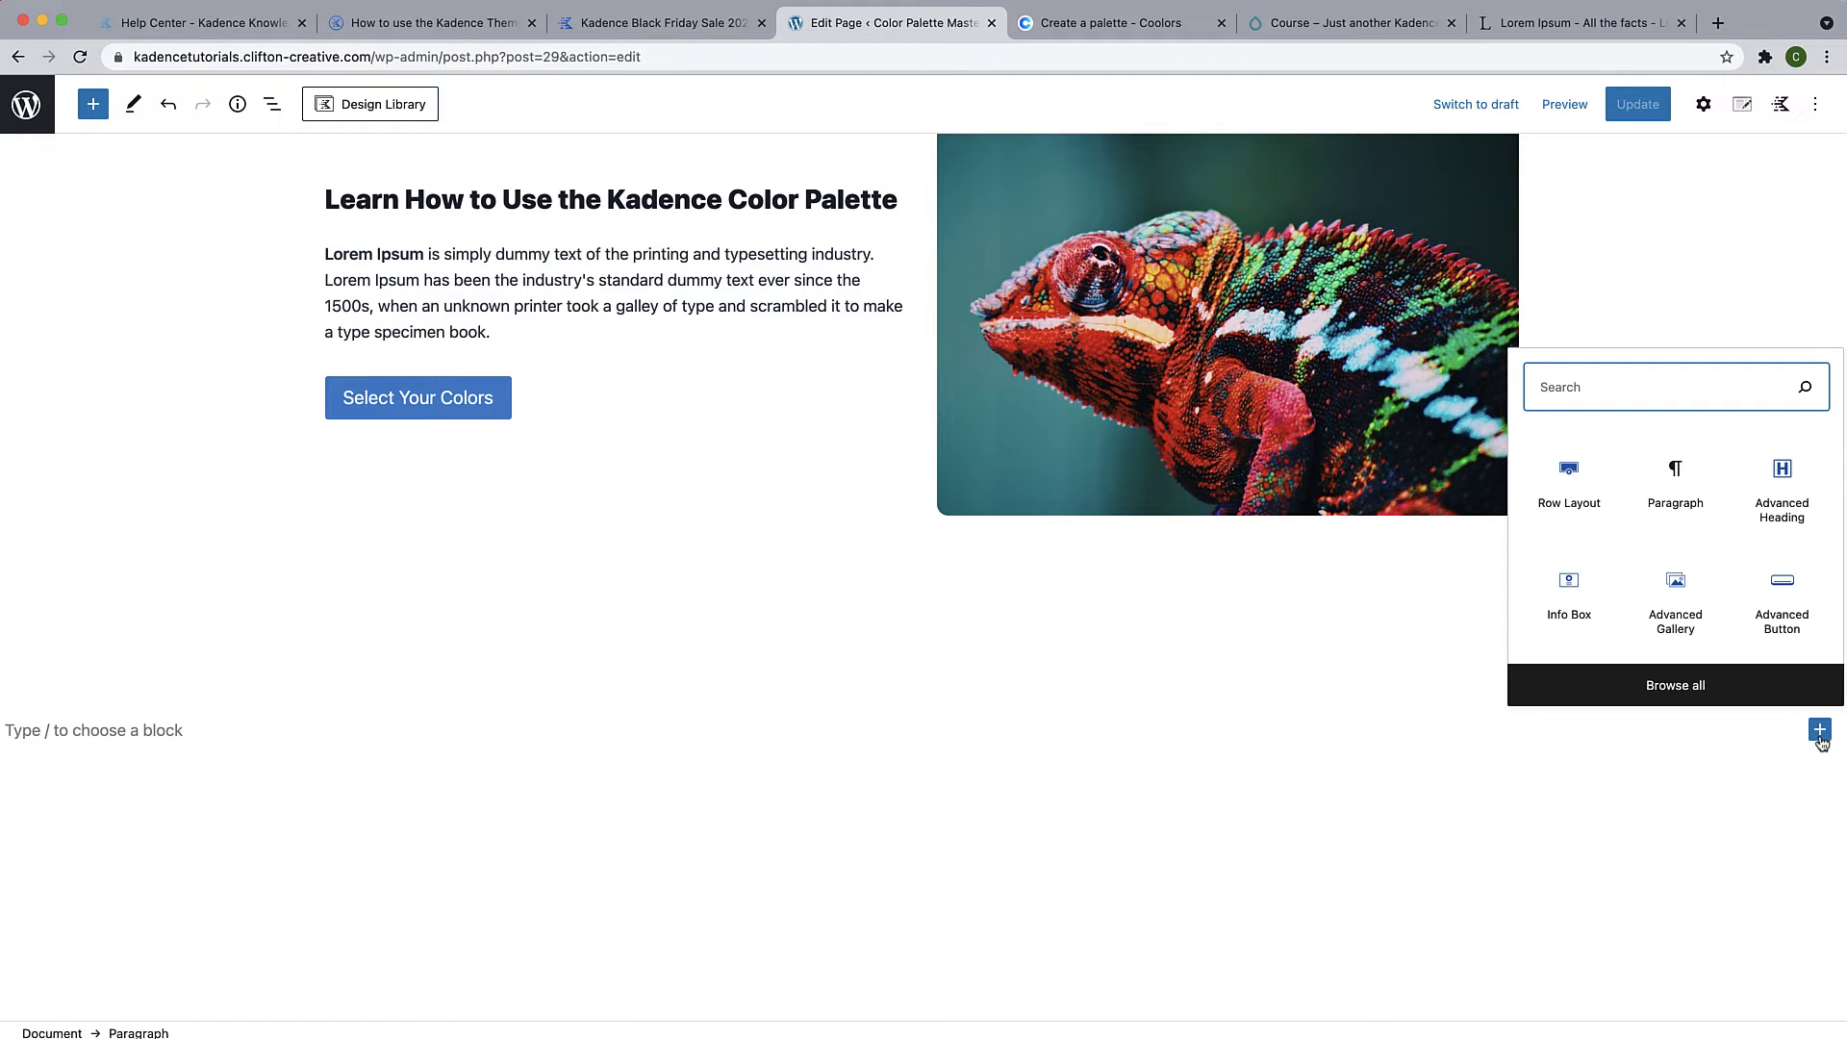
click(1597, 503)
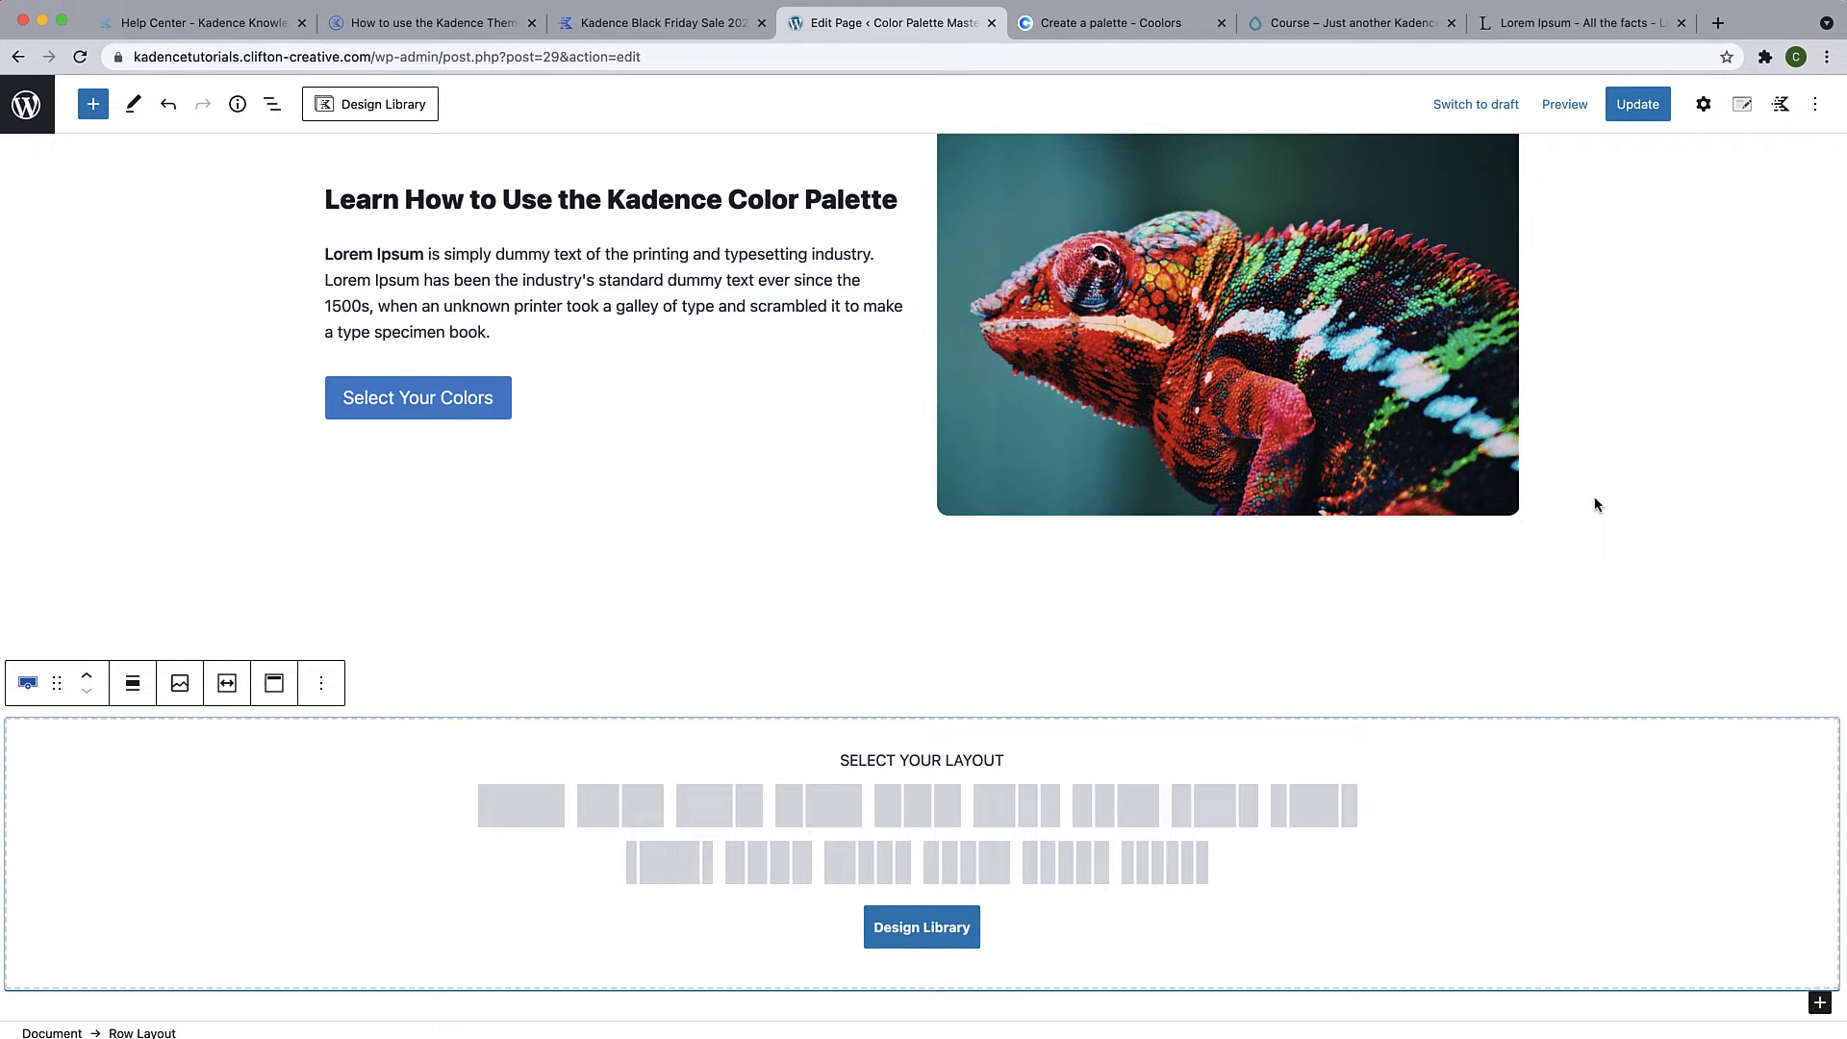
click(617, 789)
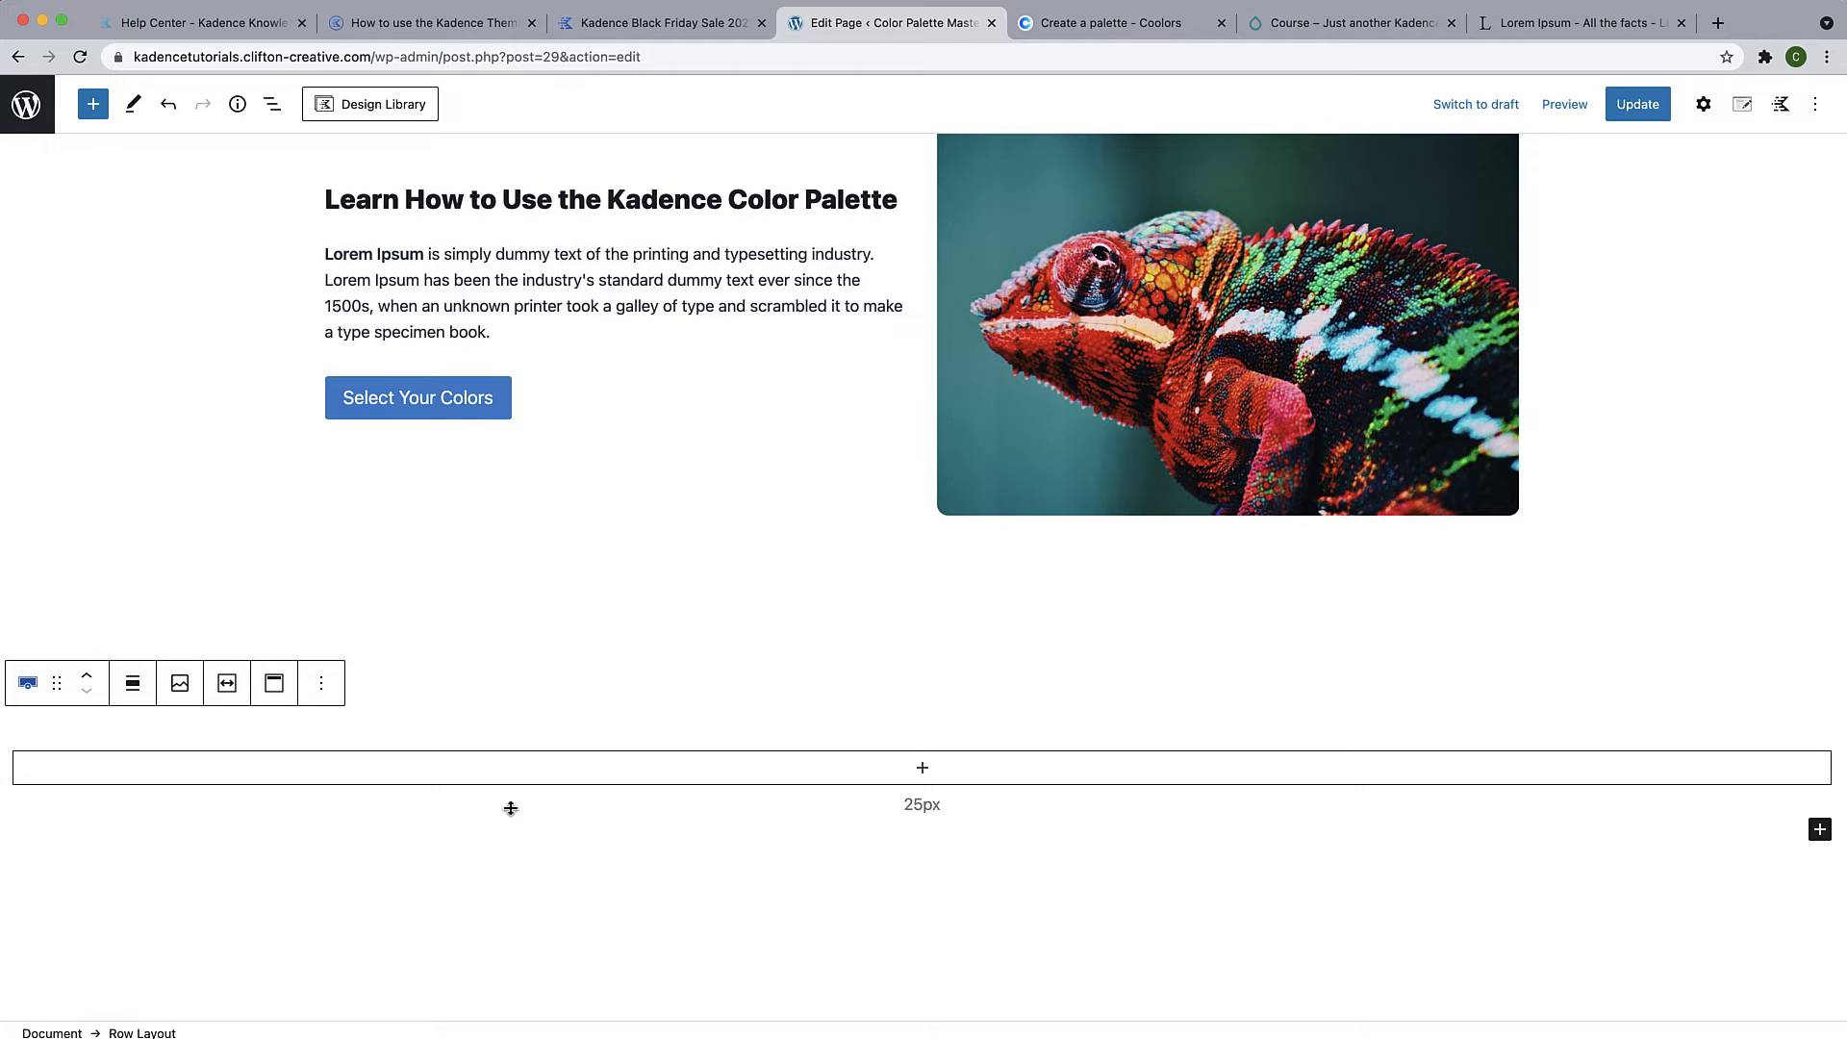
Nest a second single-column Row Layout inside the new row's section
click(920, 767)
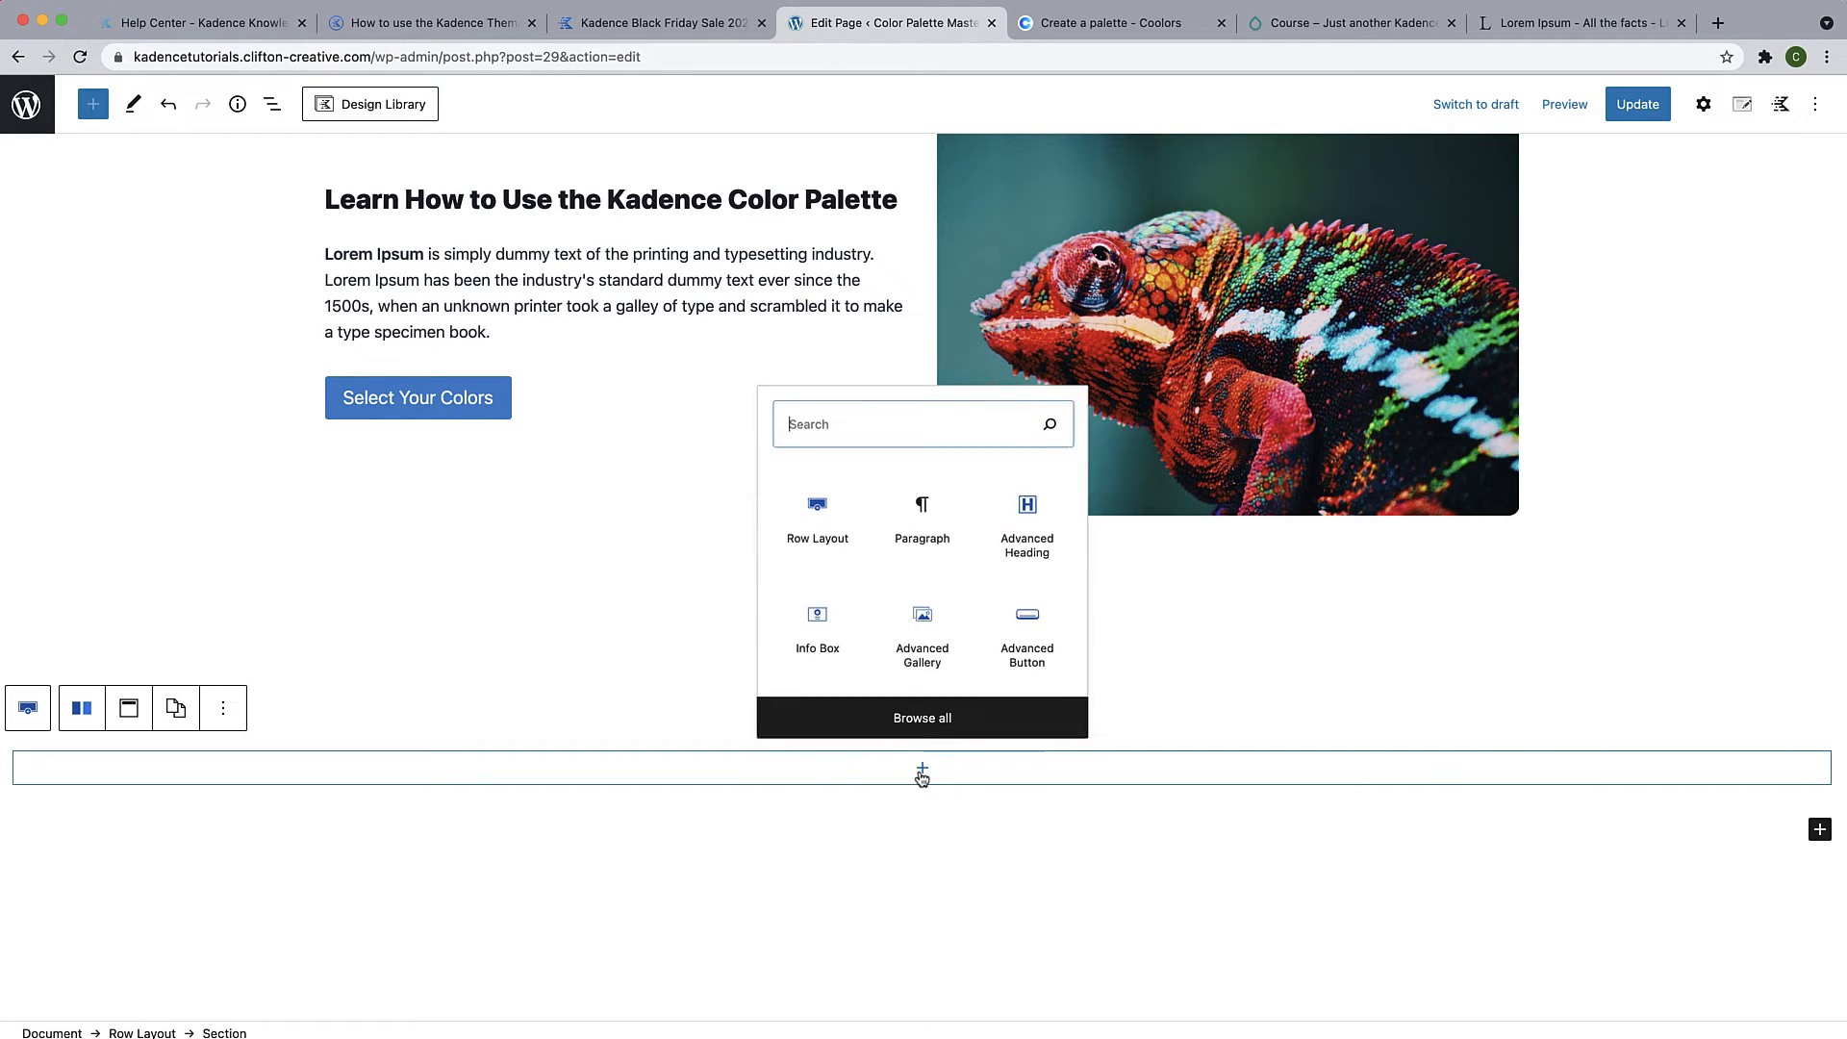
click(824, 528)
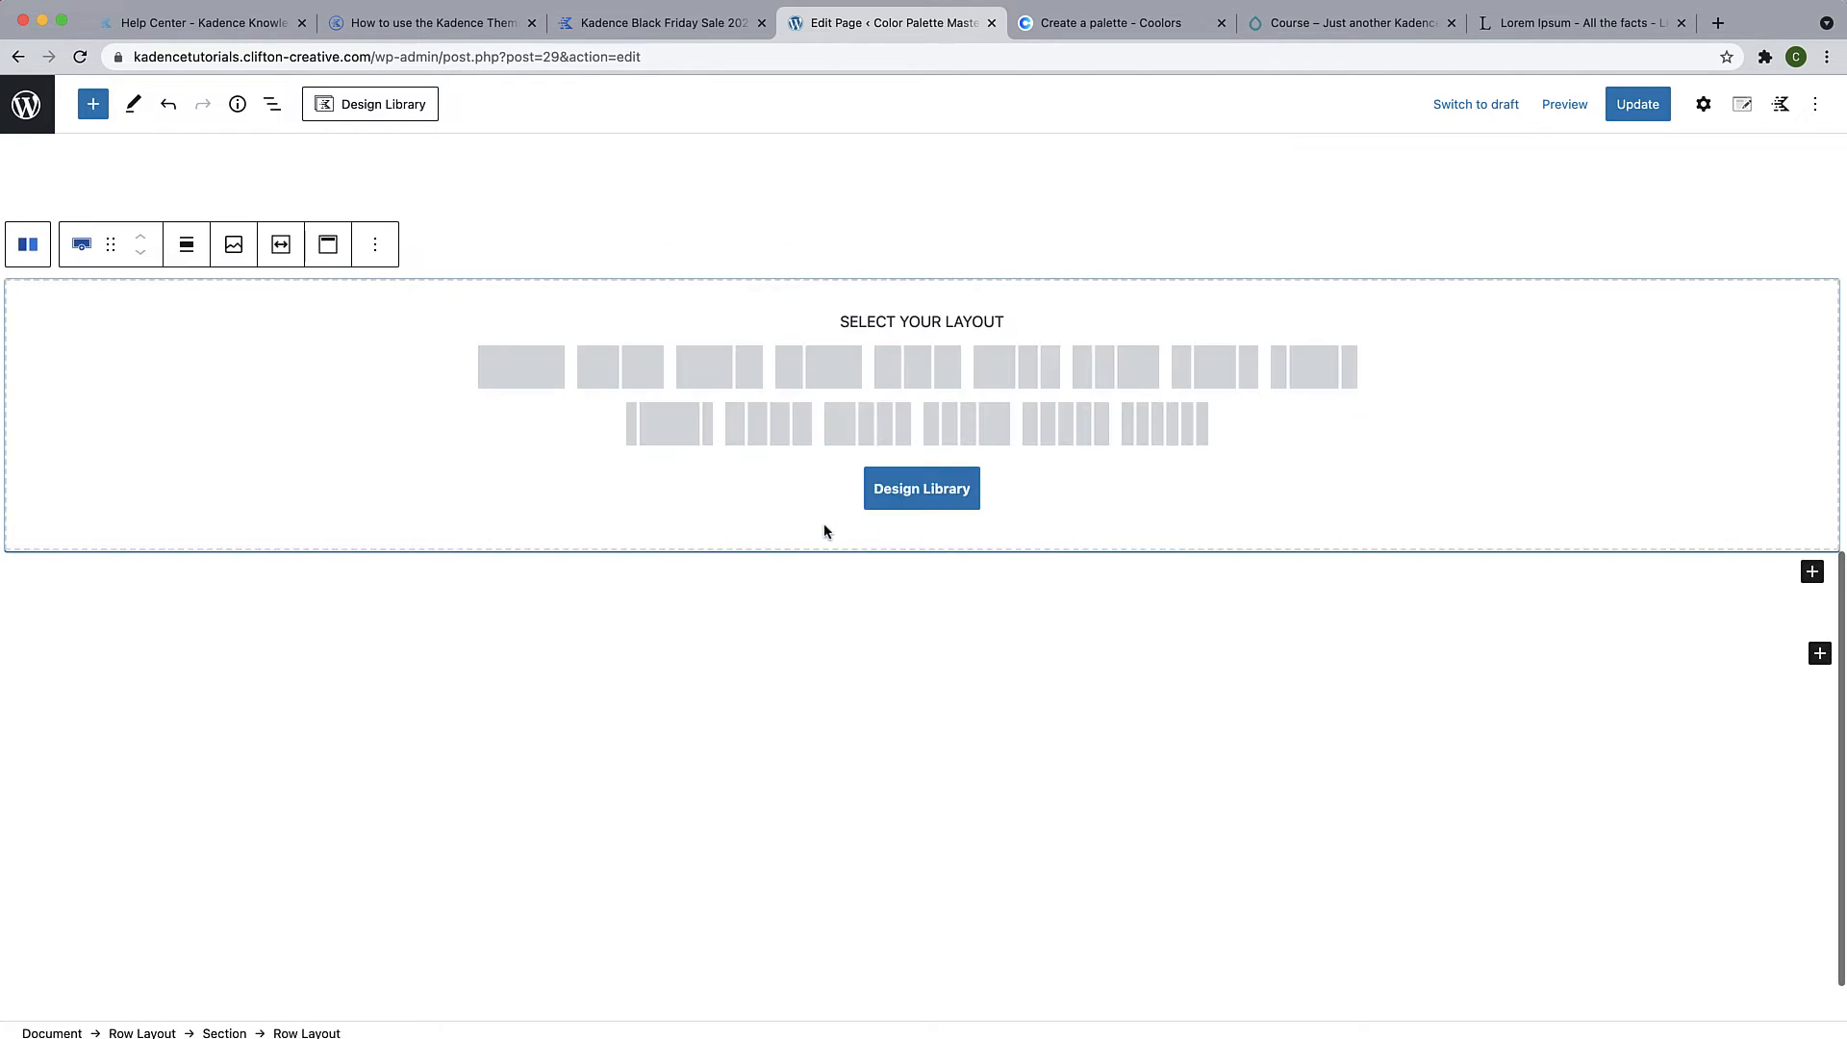
click(516, 364)
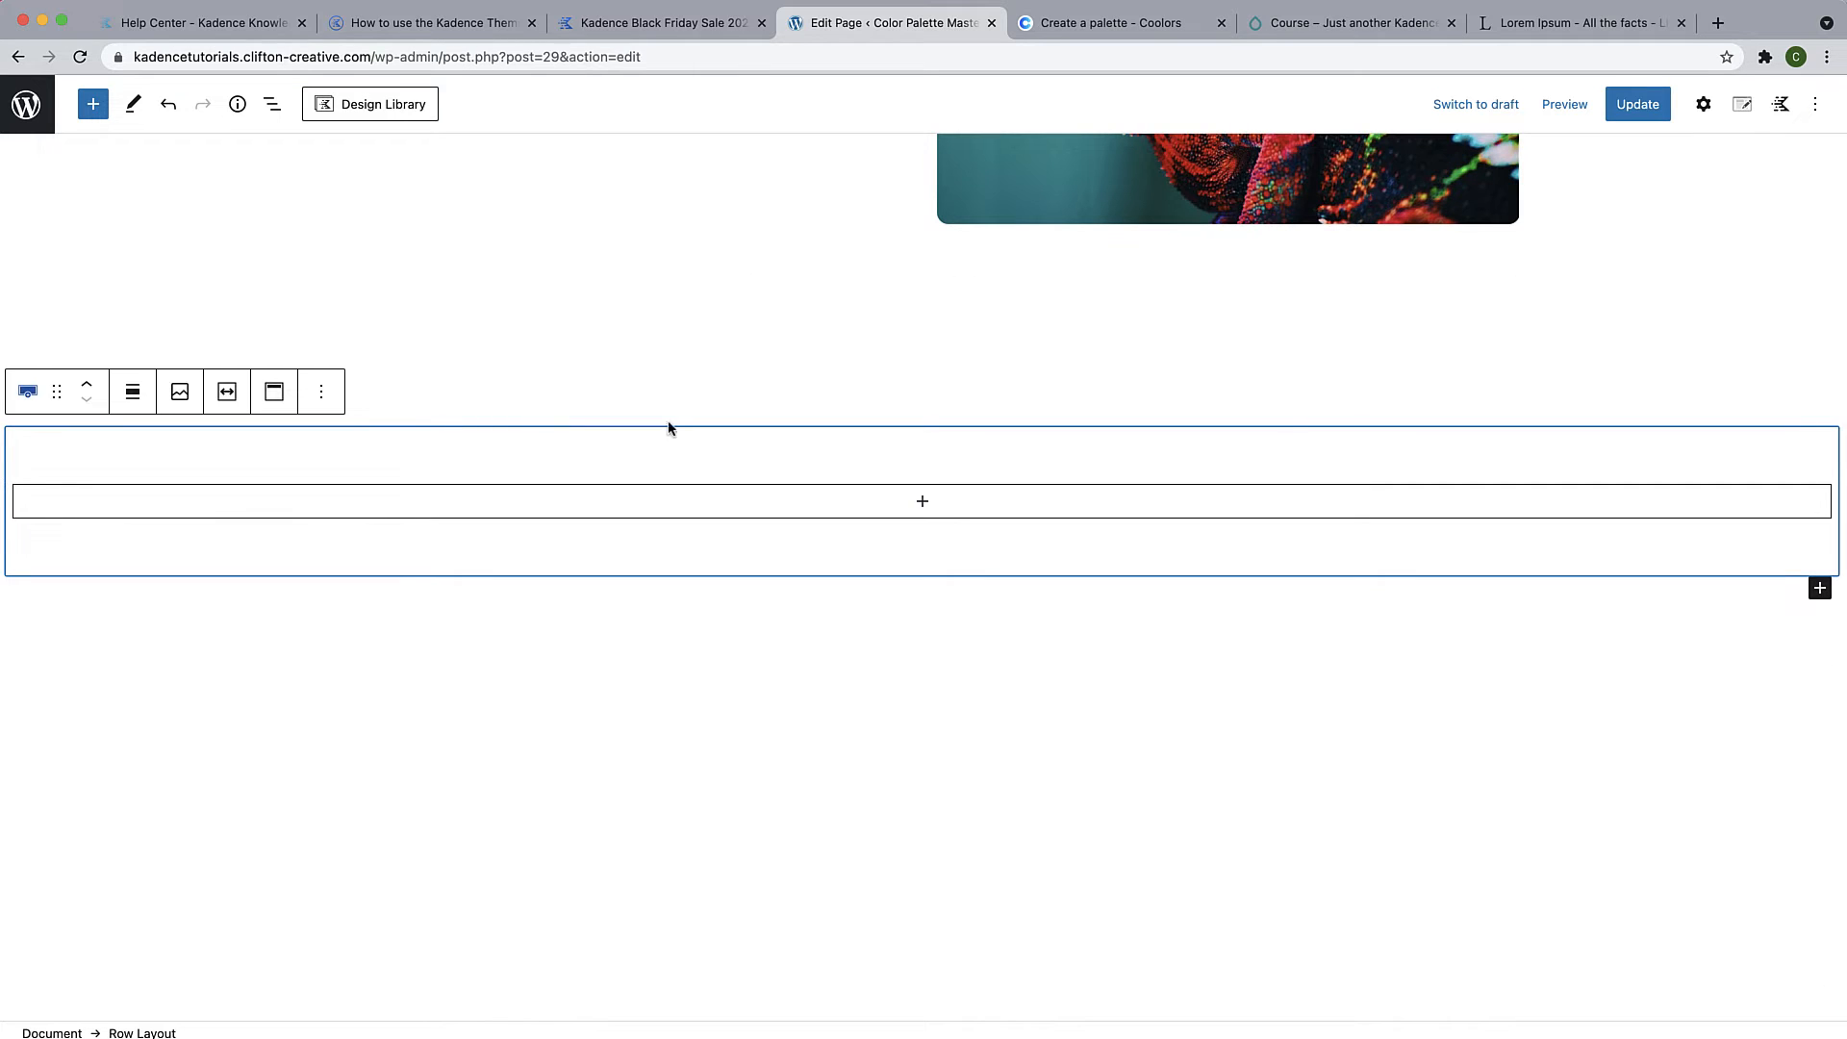
Set the new outer row's content max width to inherit from the theme in its structure settings
click(1704, 104)
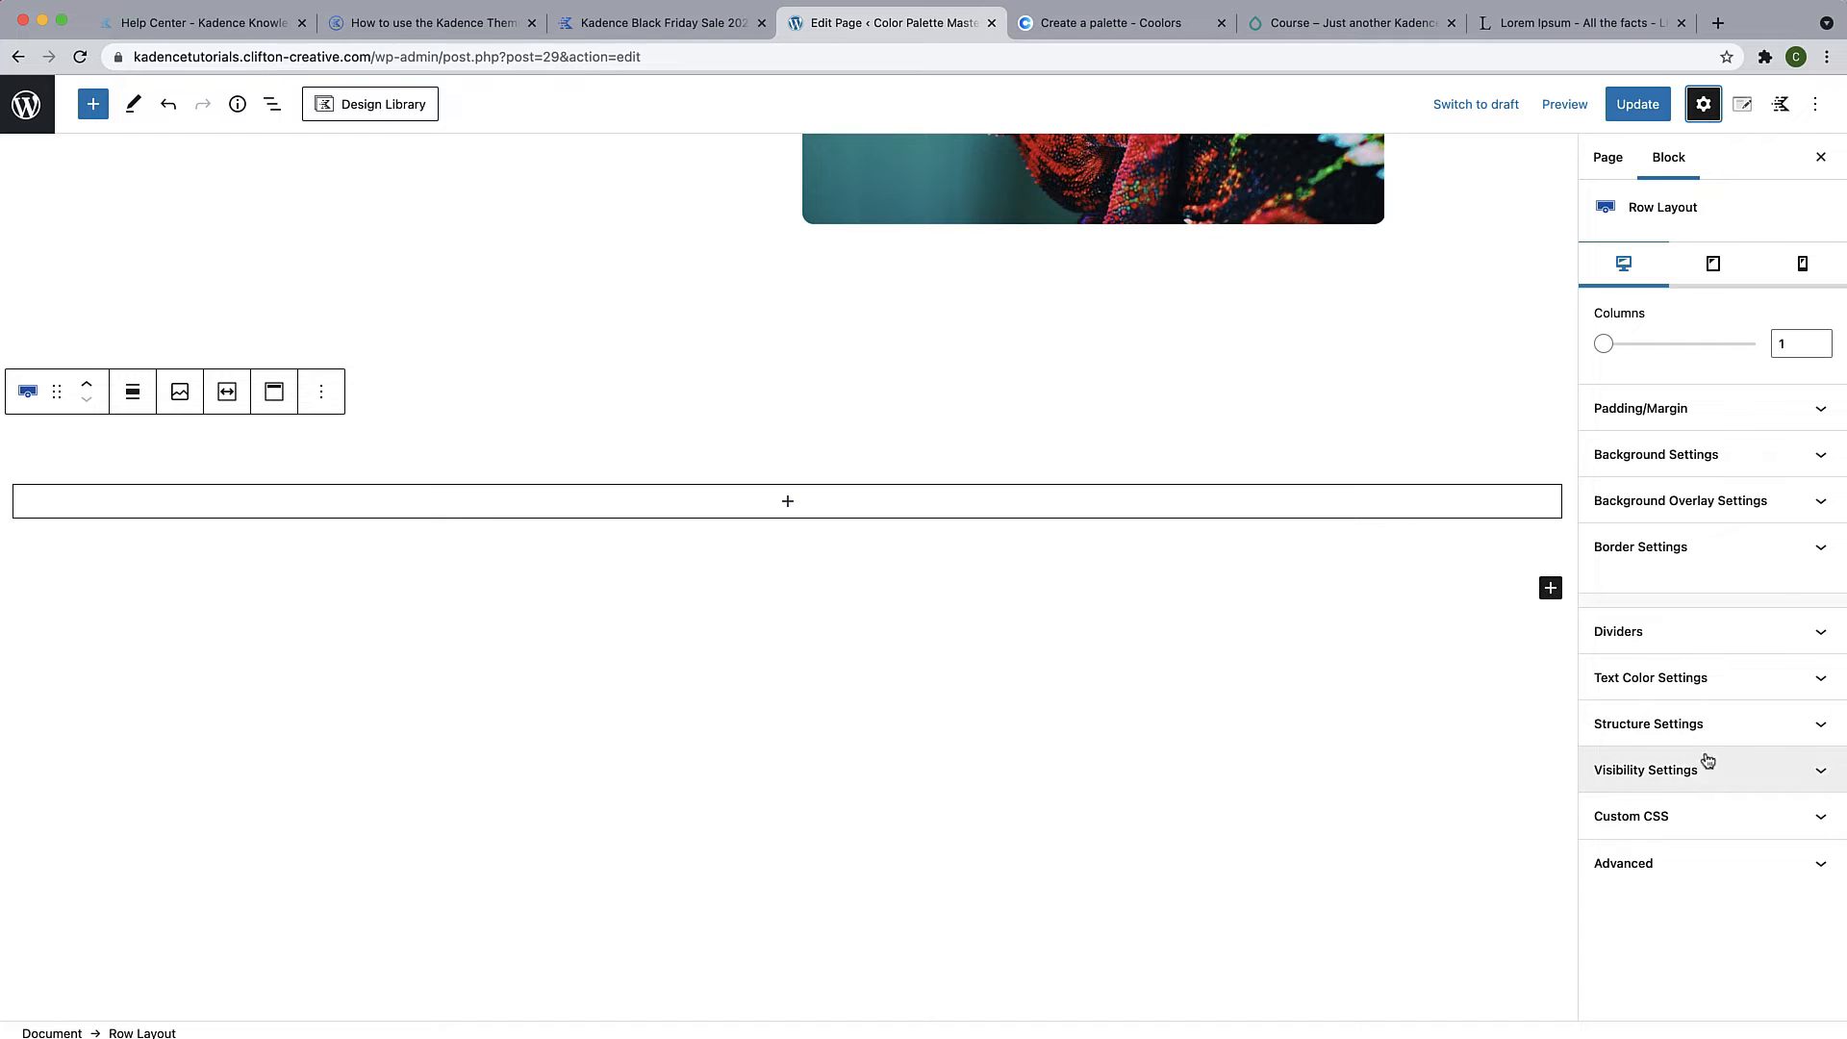
click(1718, 720)
scroll(1719, 724, down, 5)
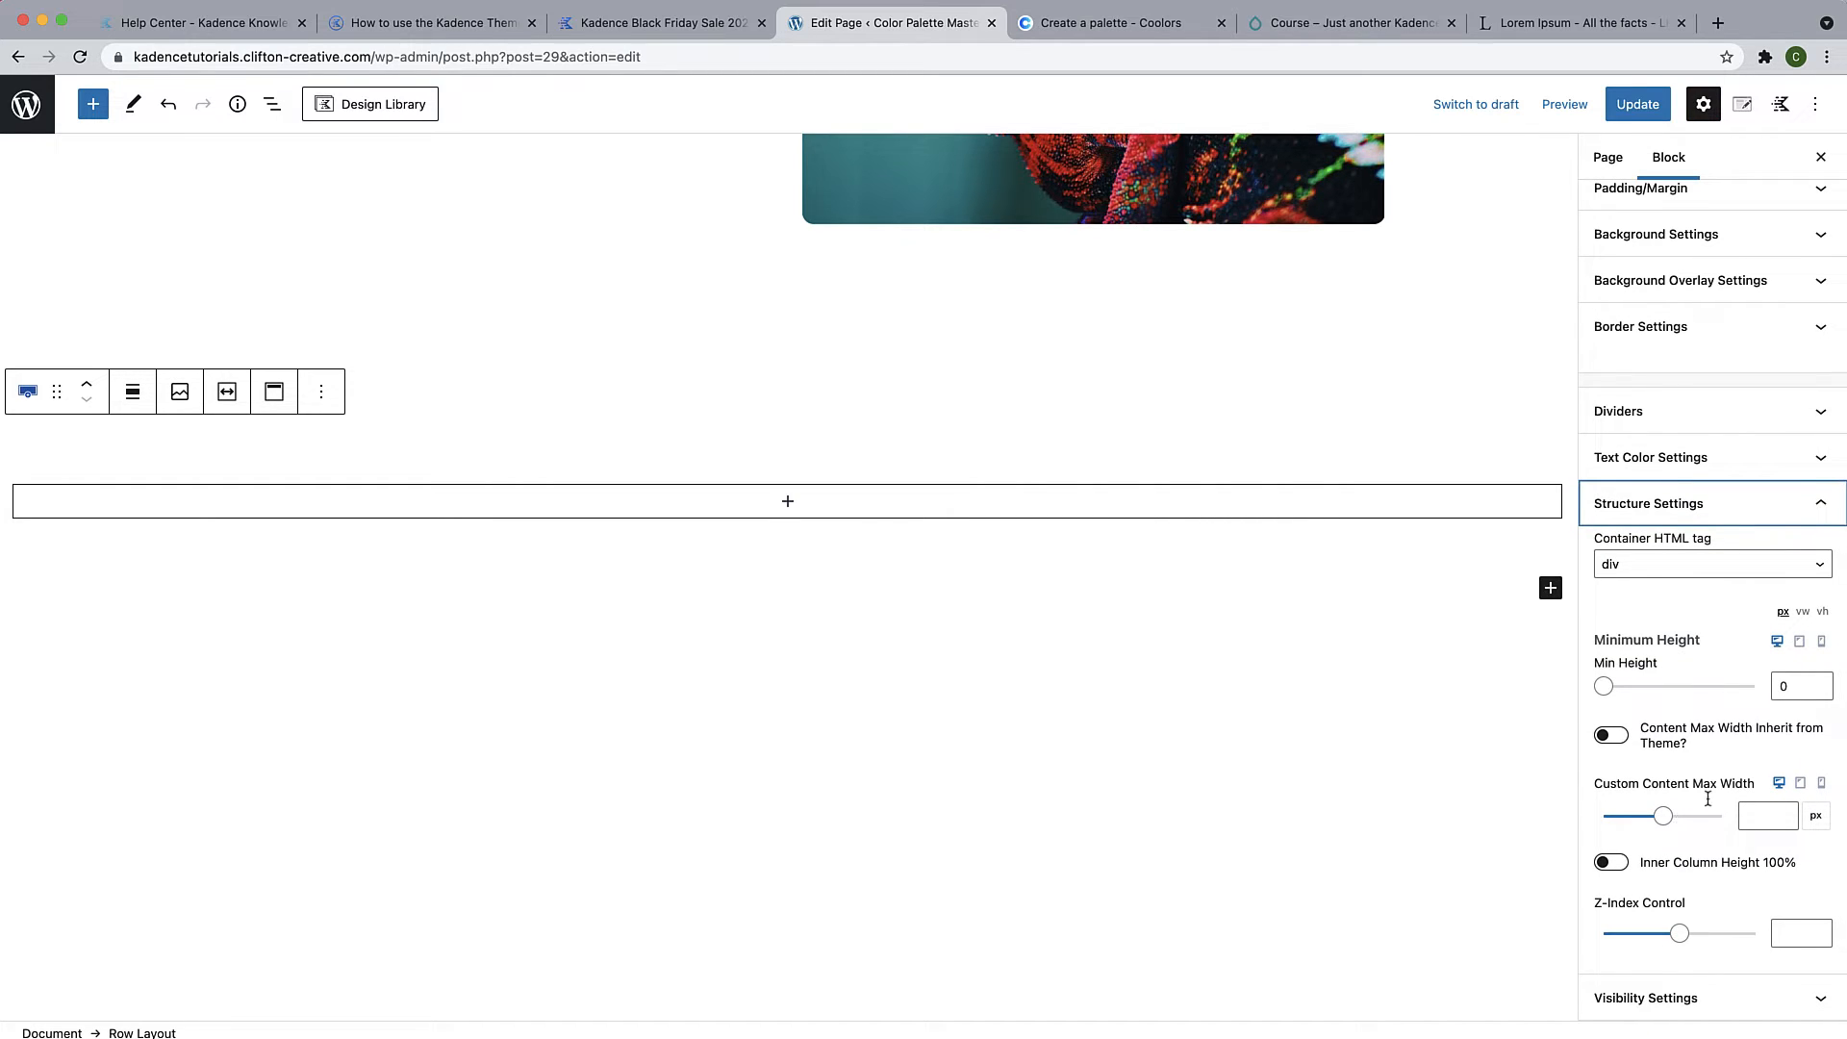
click(1611, 735)
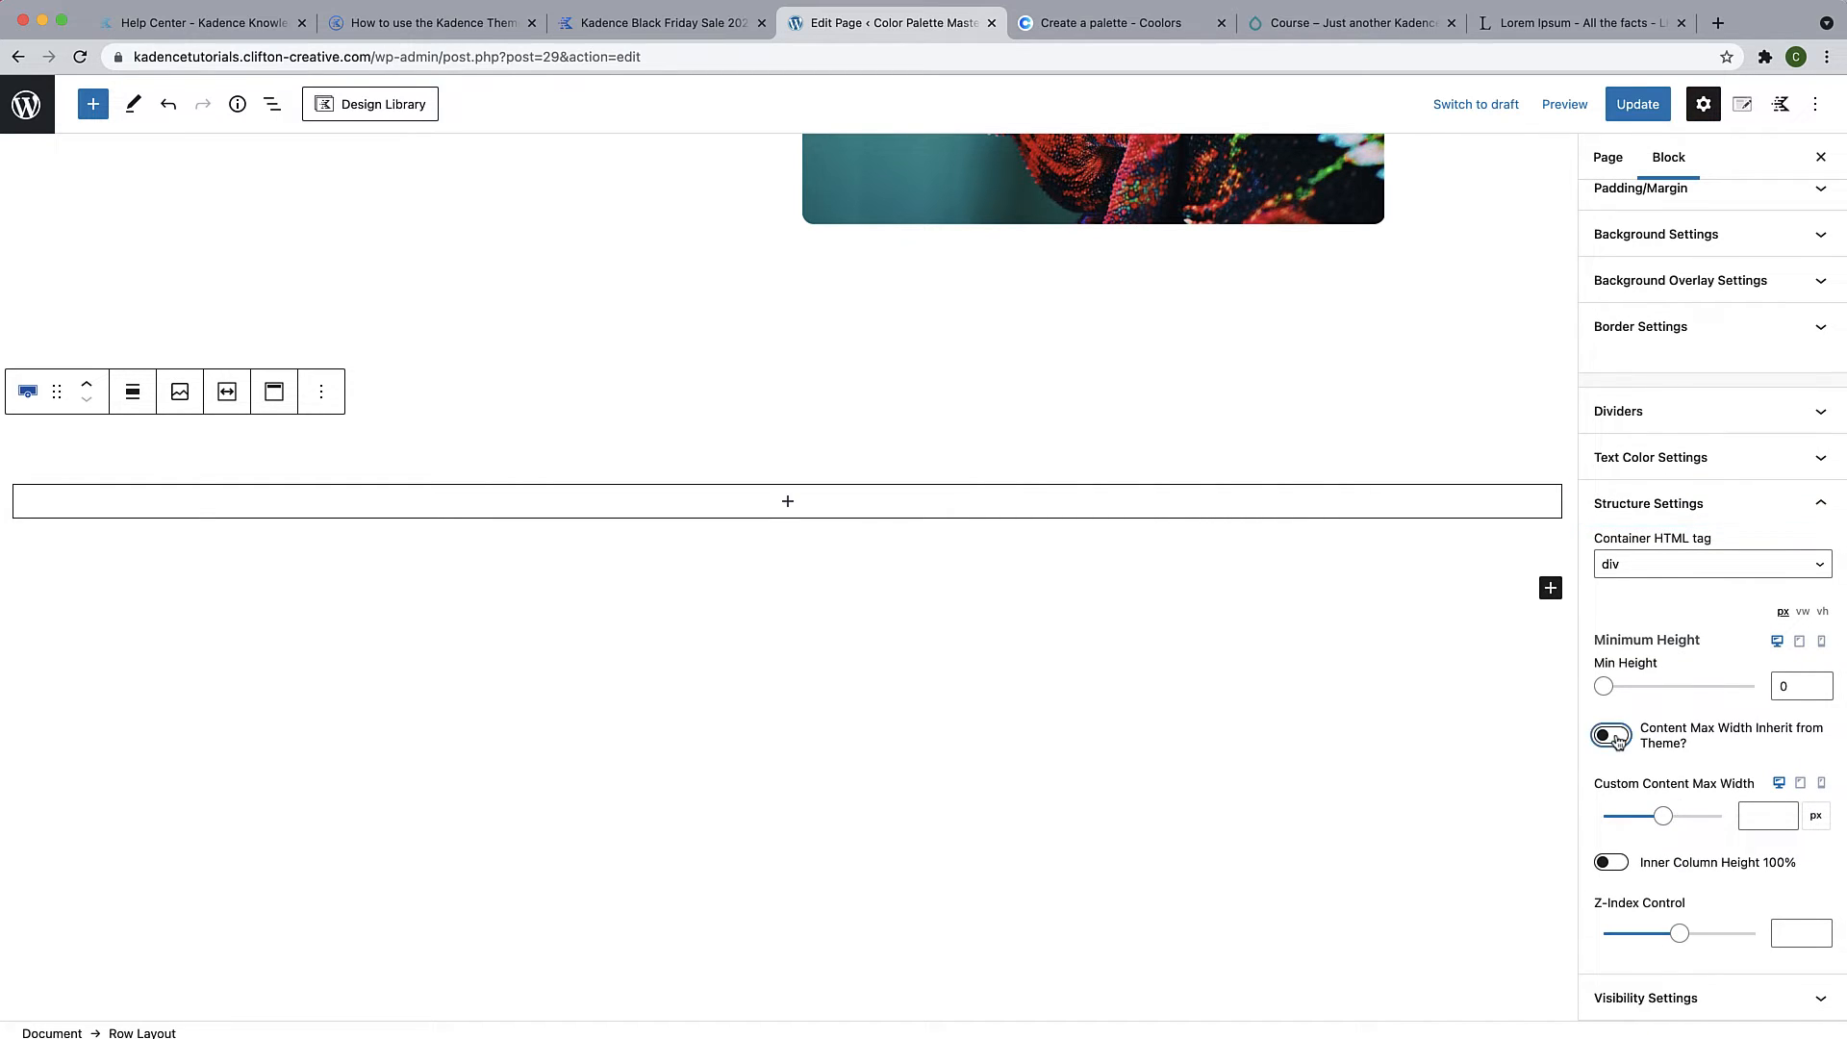
click(785, 510)
click(785, 508)
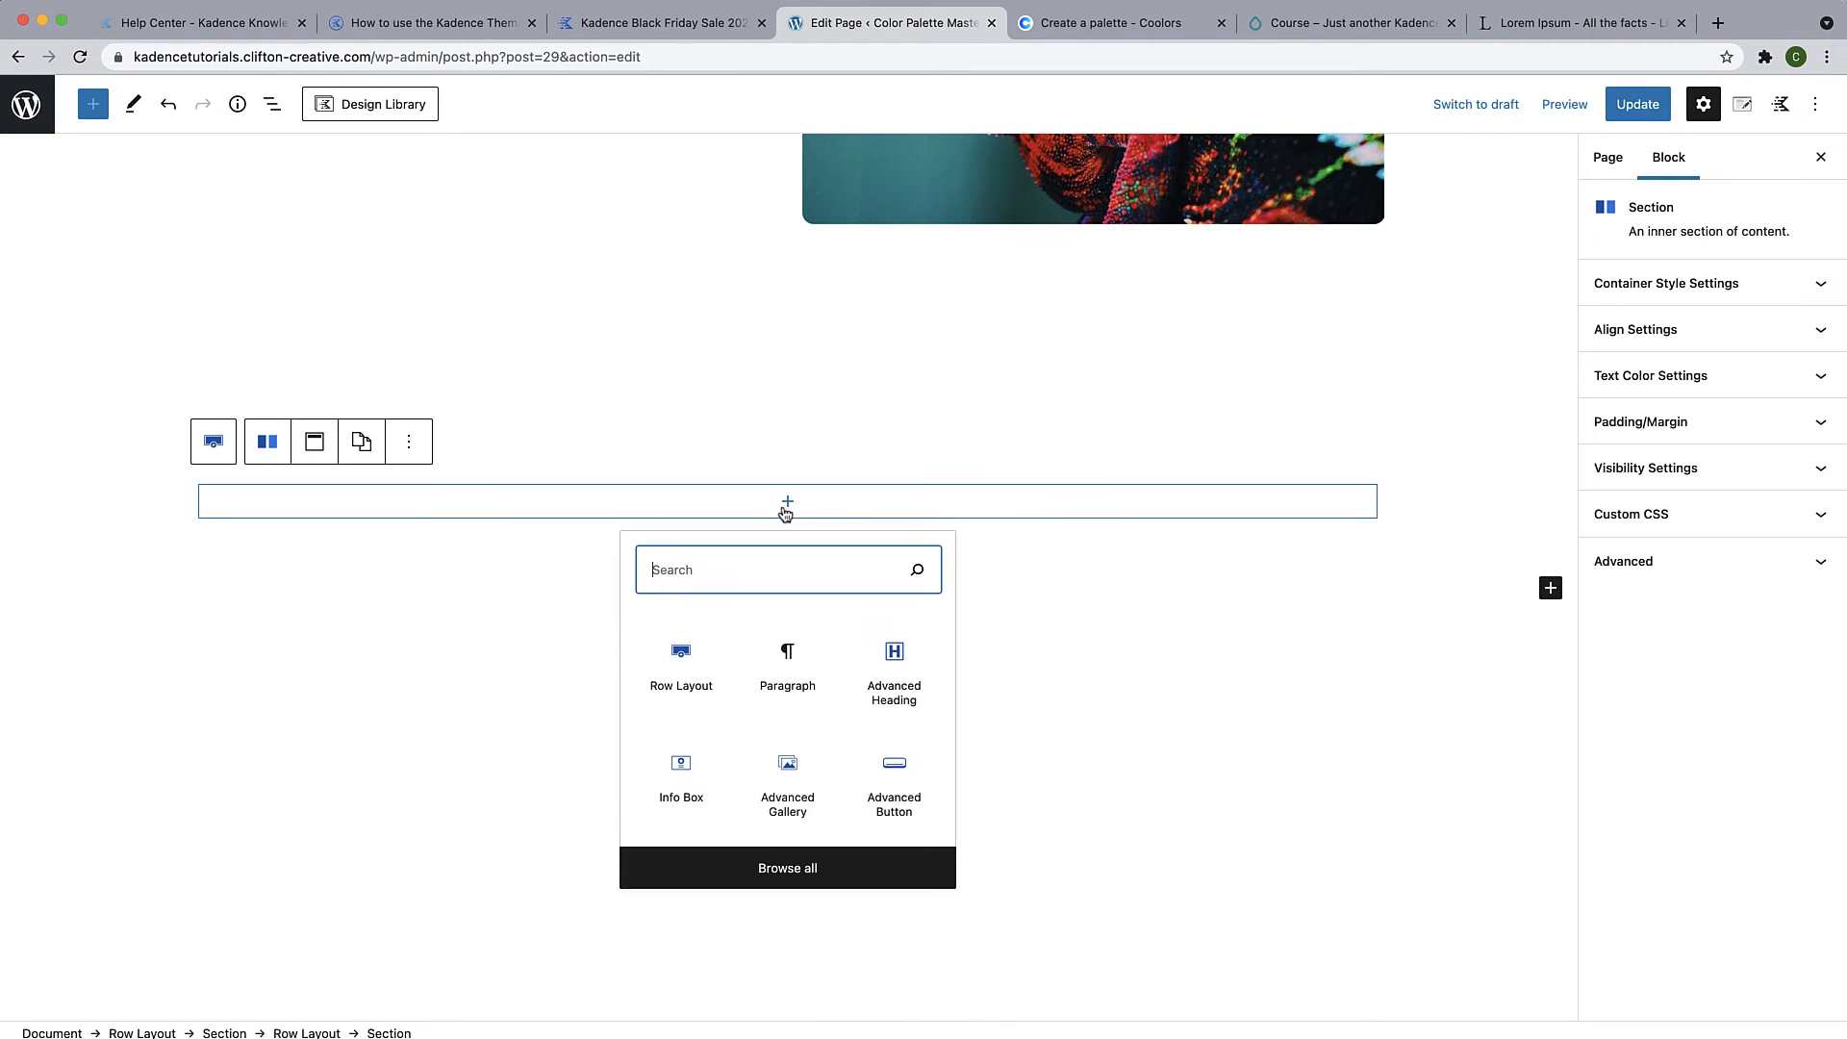
click(888, 676)
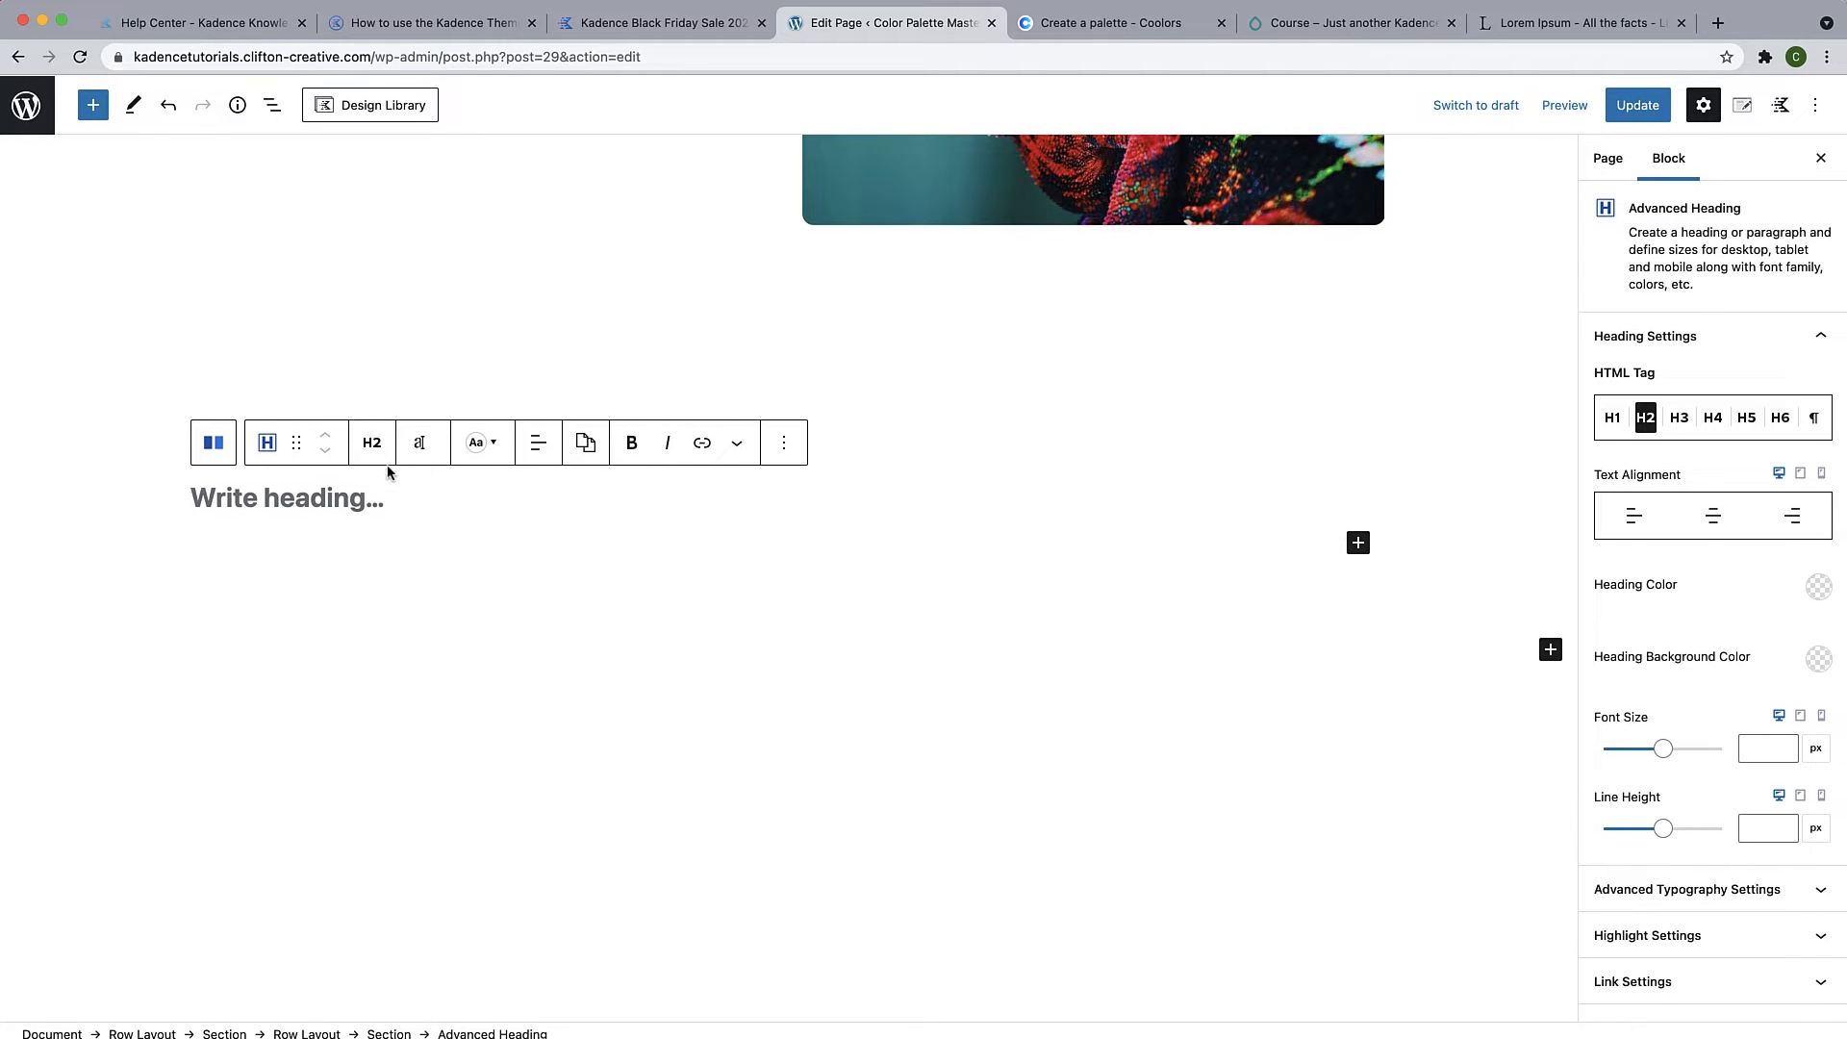
key(BackSpace)
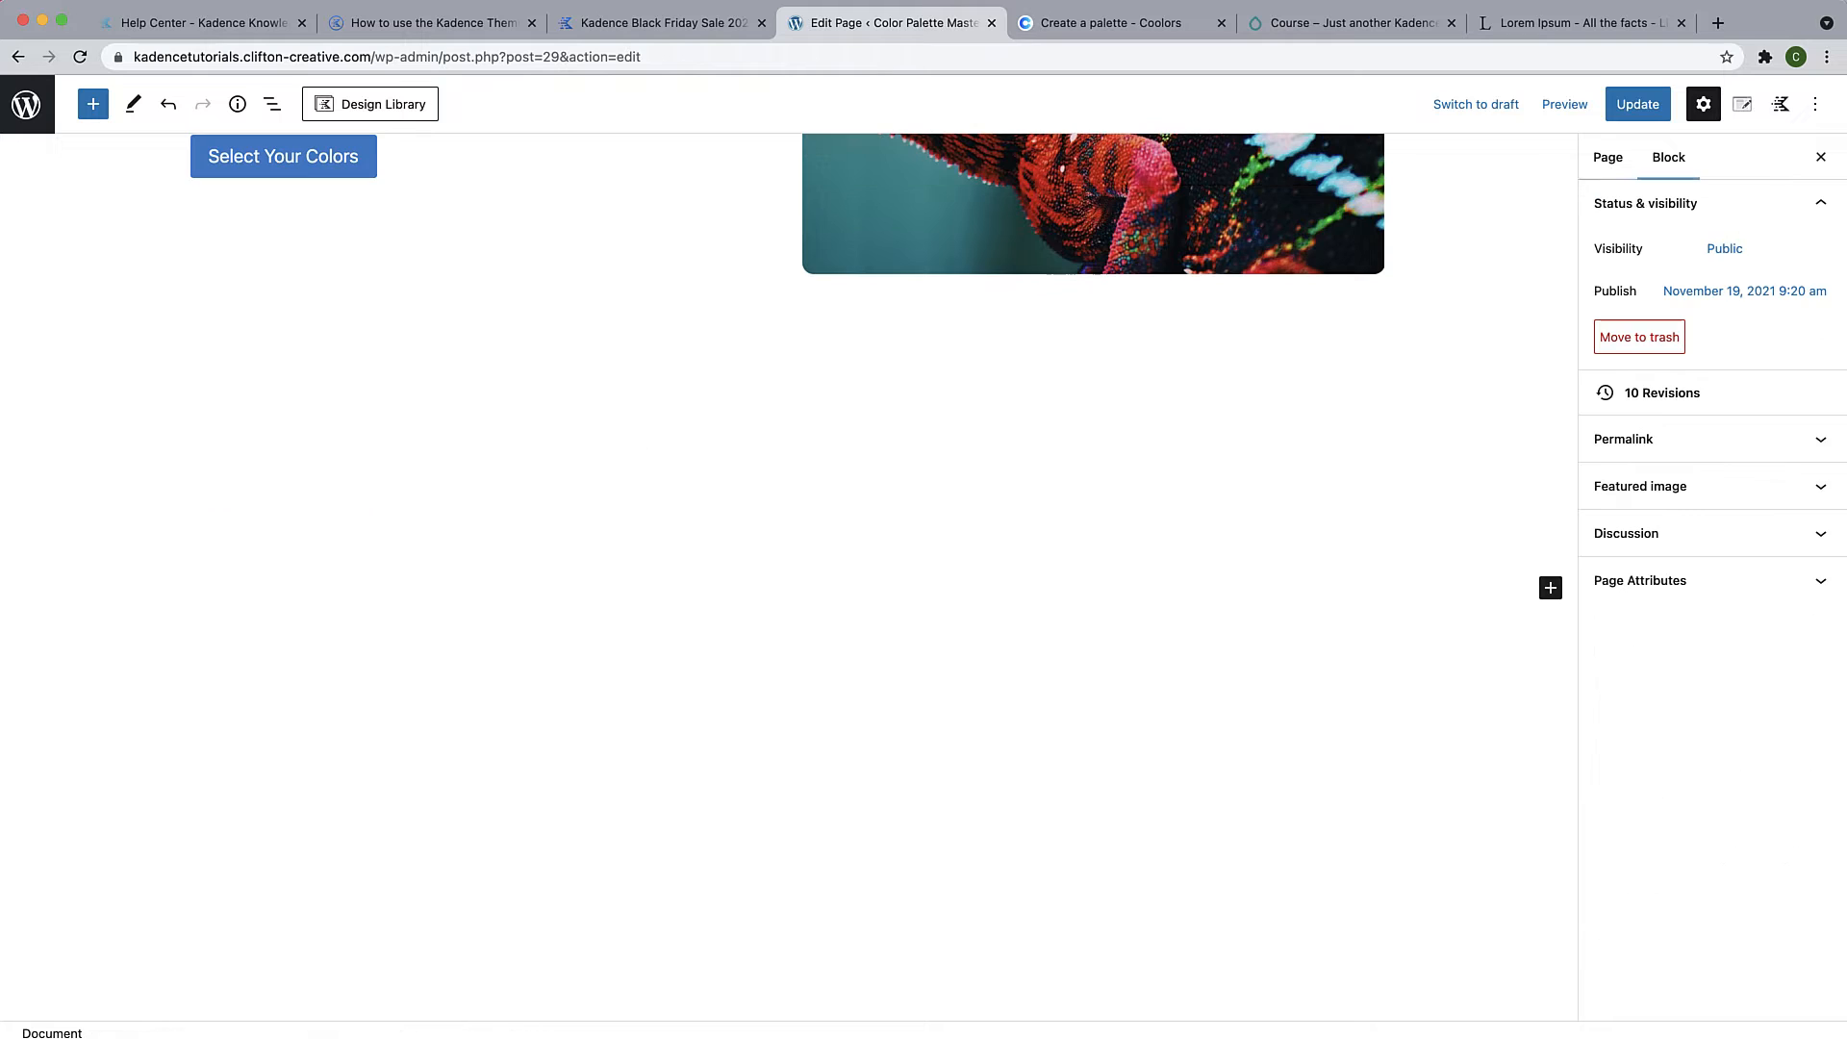
Copy the "Learn How to Use the Kadence Color Palette" heading block beside the chameleon image
scroll(357, 444, up, 3)
scroll(355, 437, up, 2)
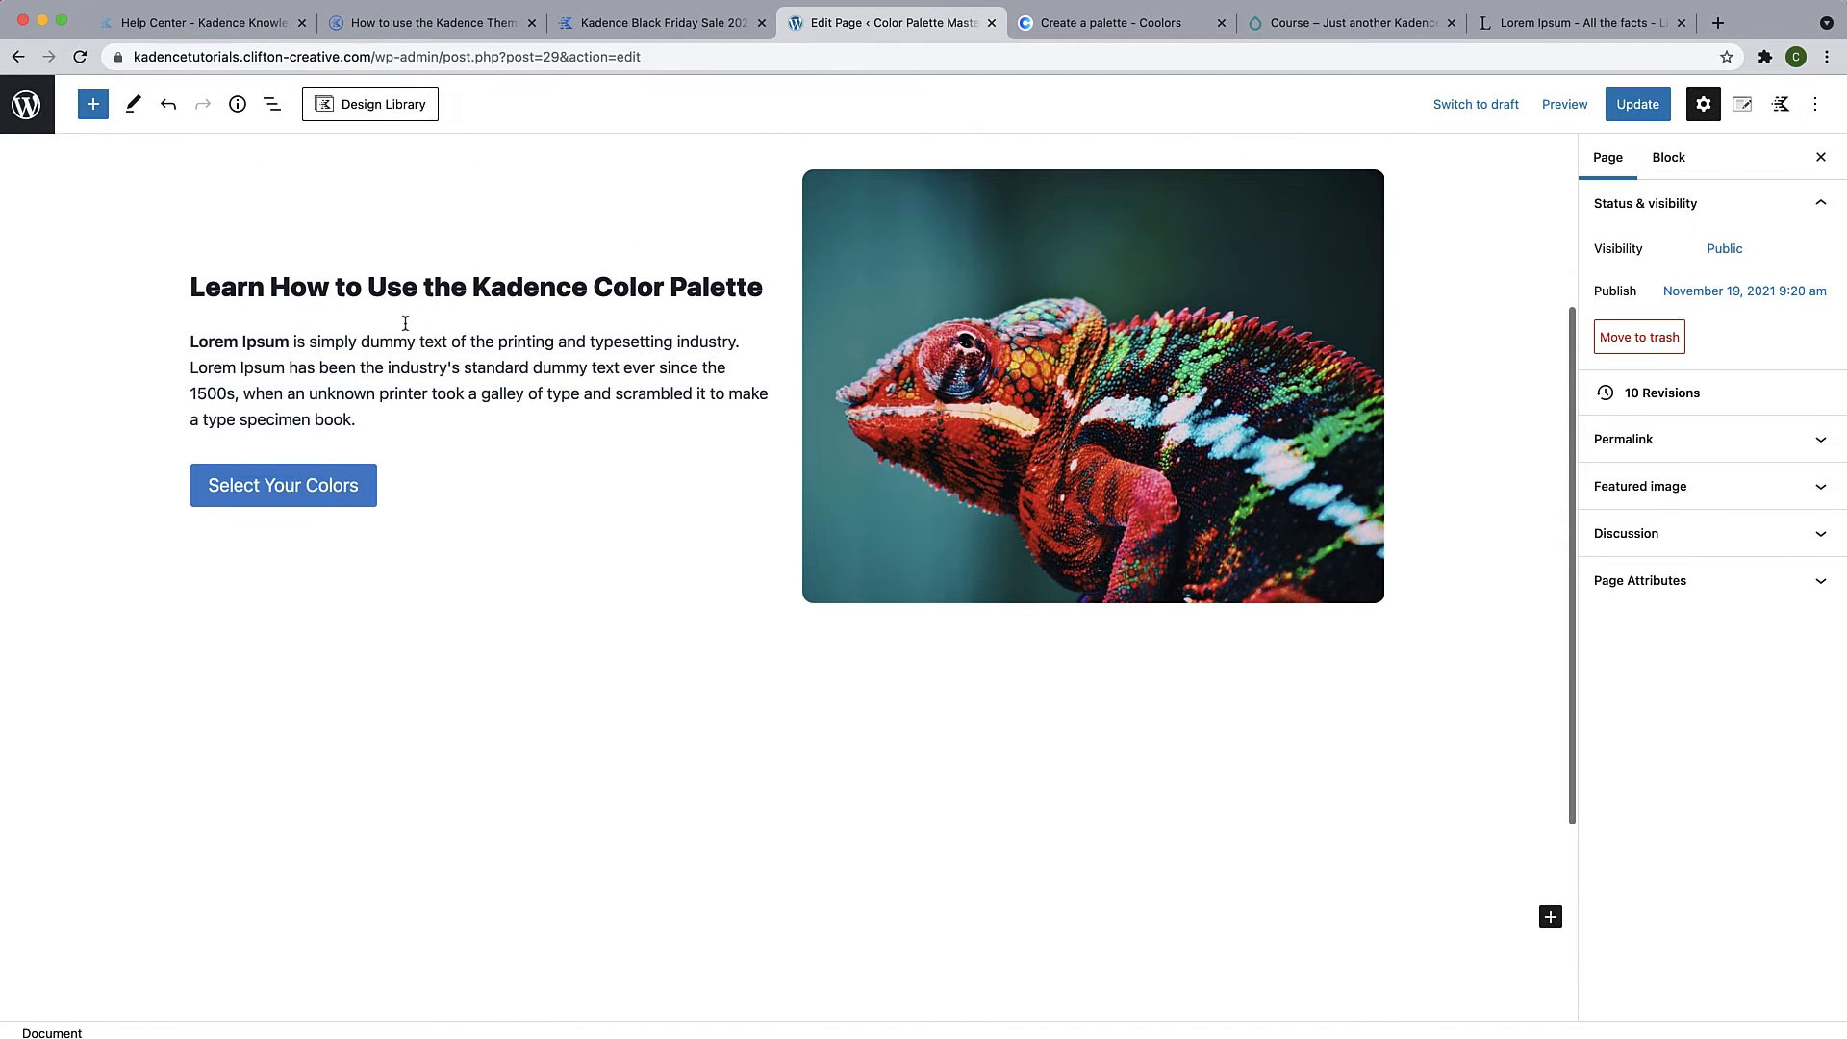
click(423, 262)
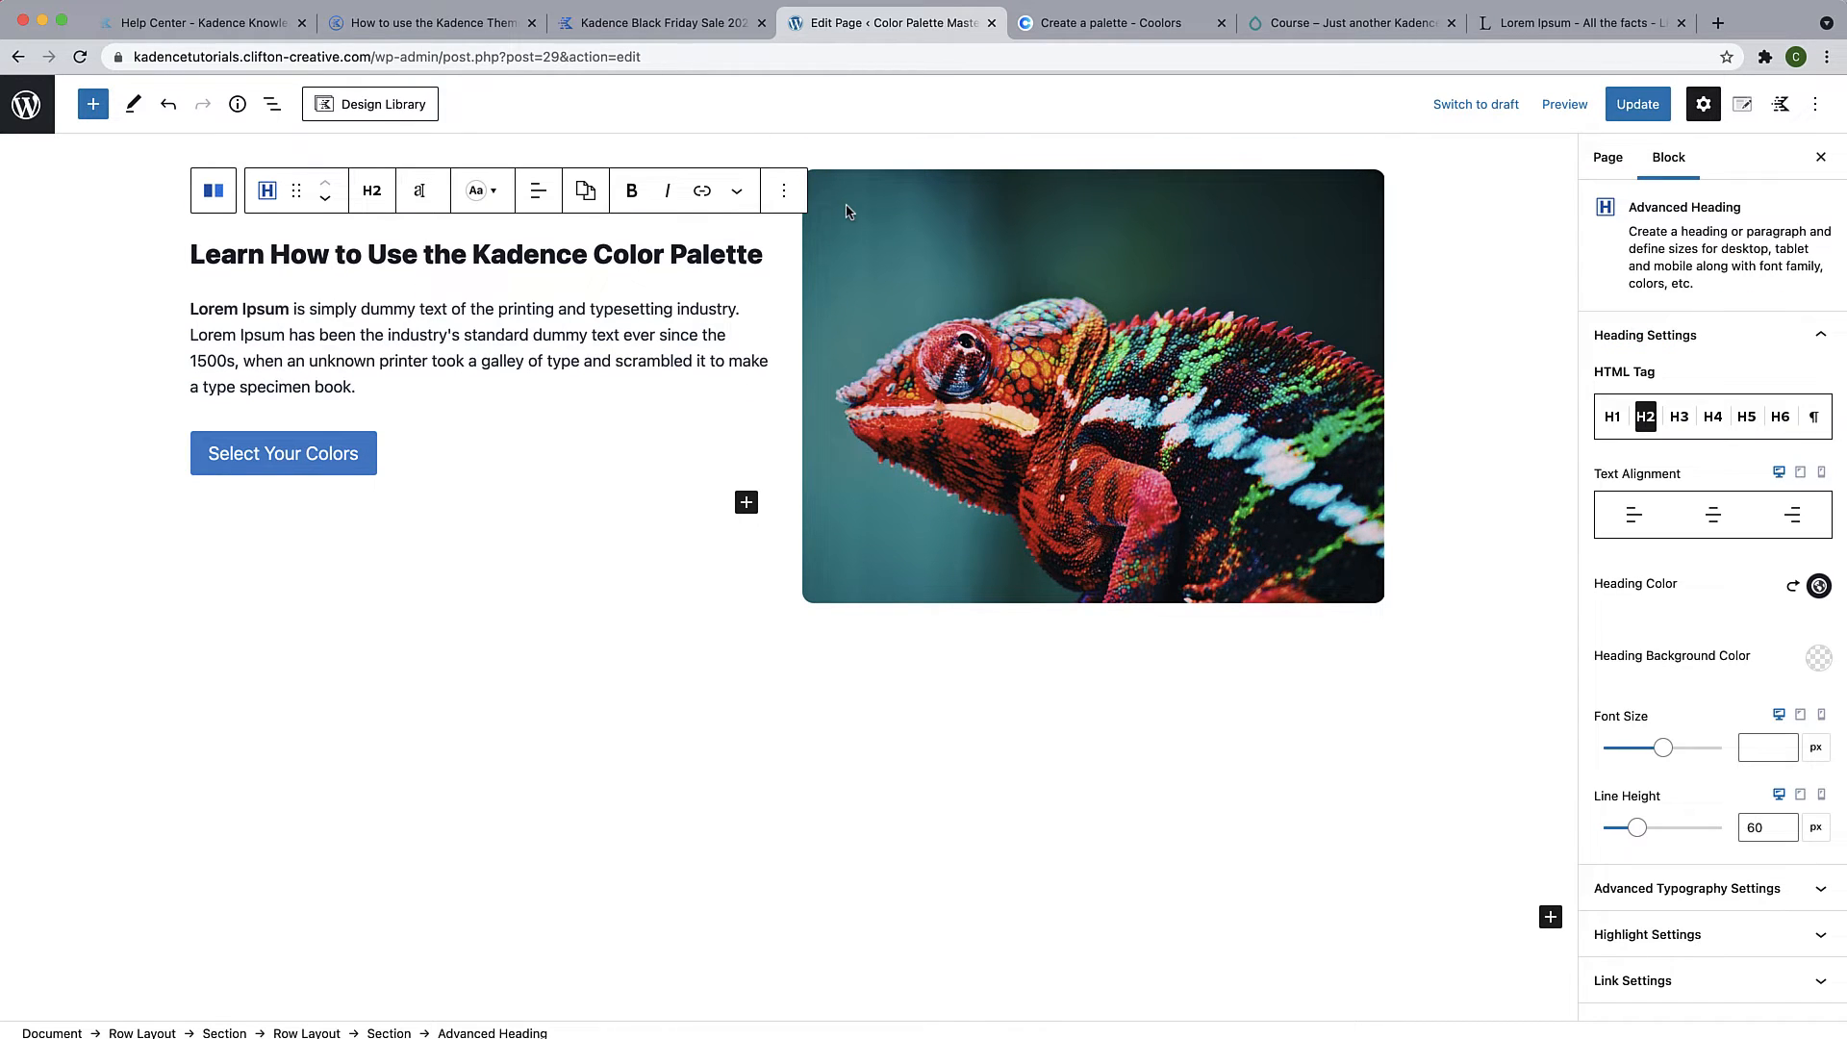
click(785, 192)
click(789, 290)
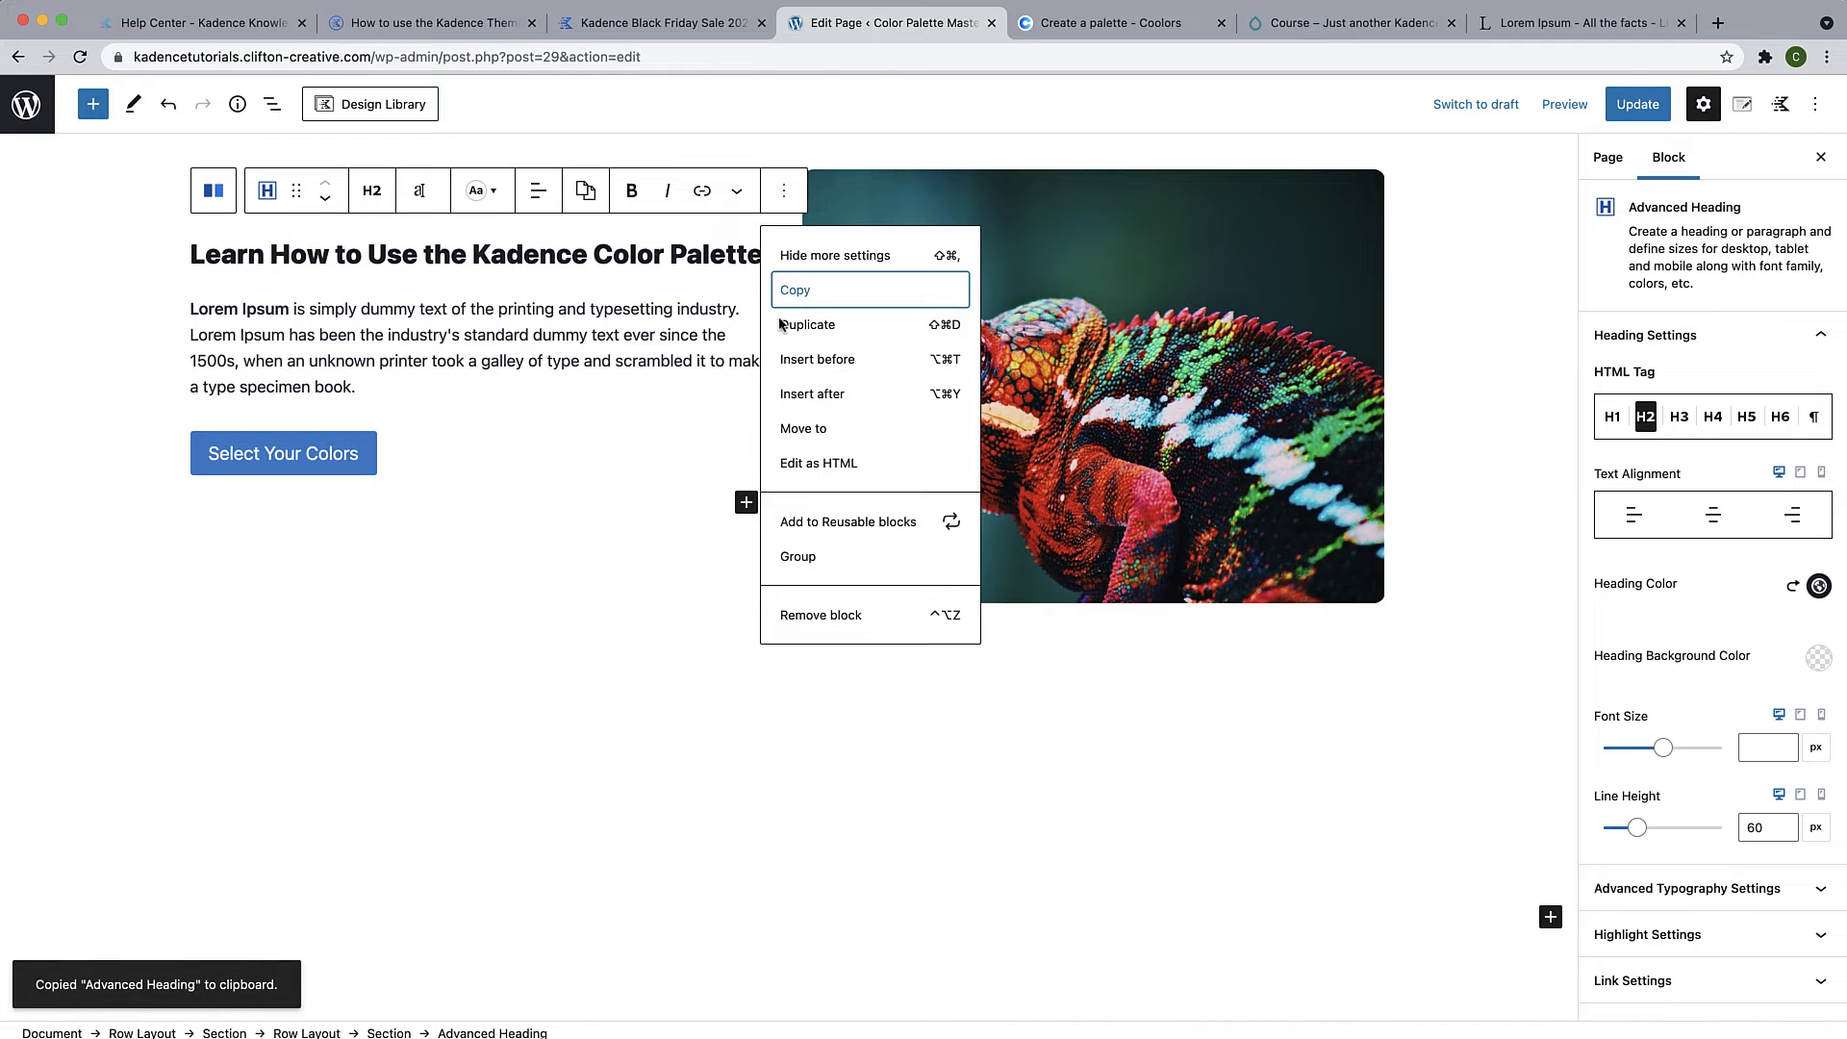
Paste the copied heading block into the empty nested row's section and center its text
click(668, 891)
scroll(668, 899, down, 2)
click(782, 772)
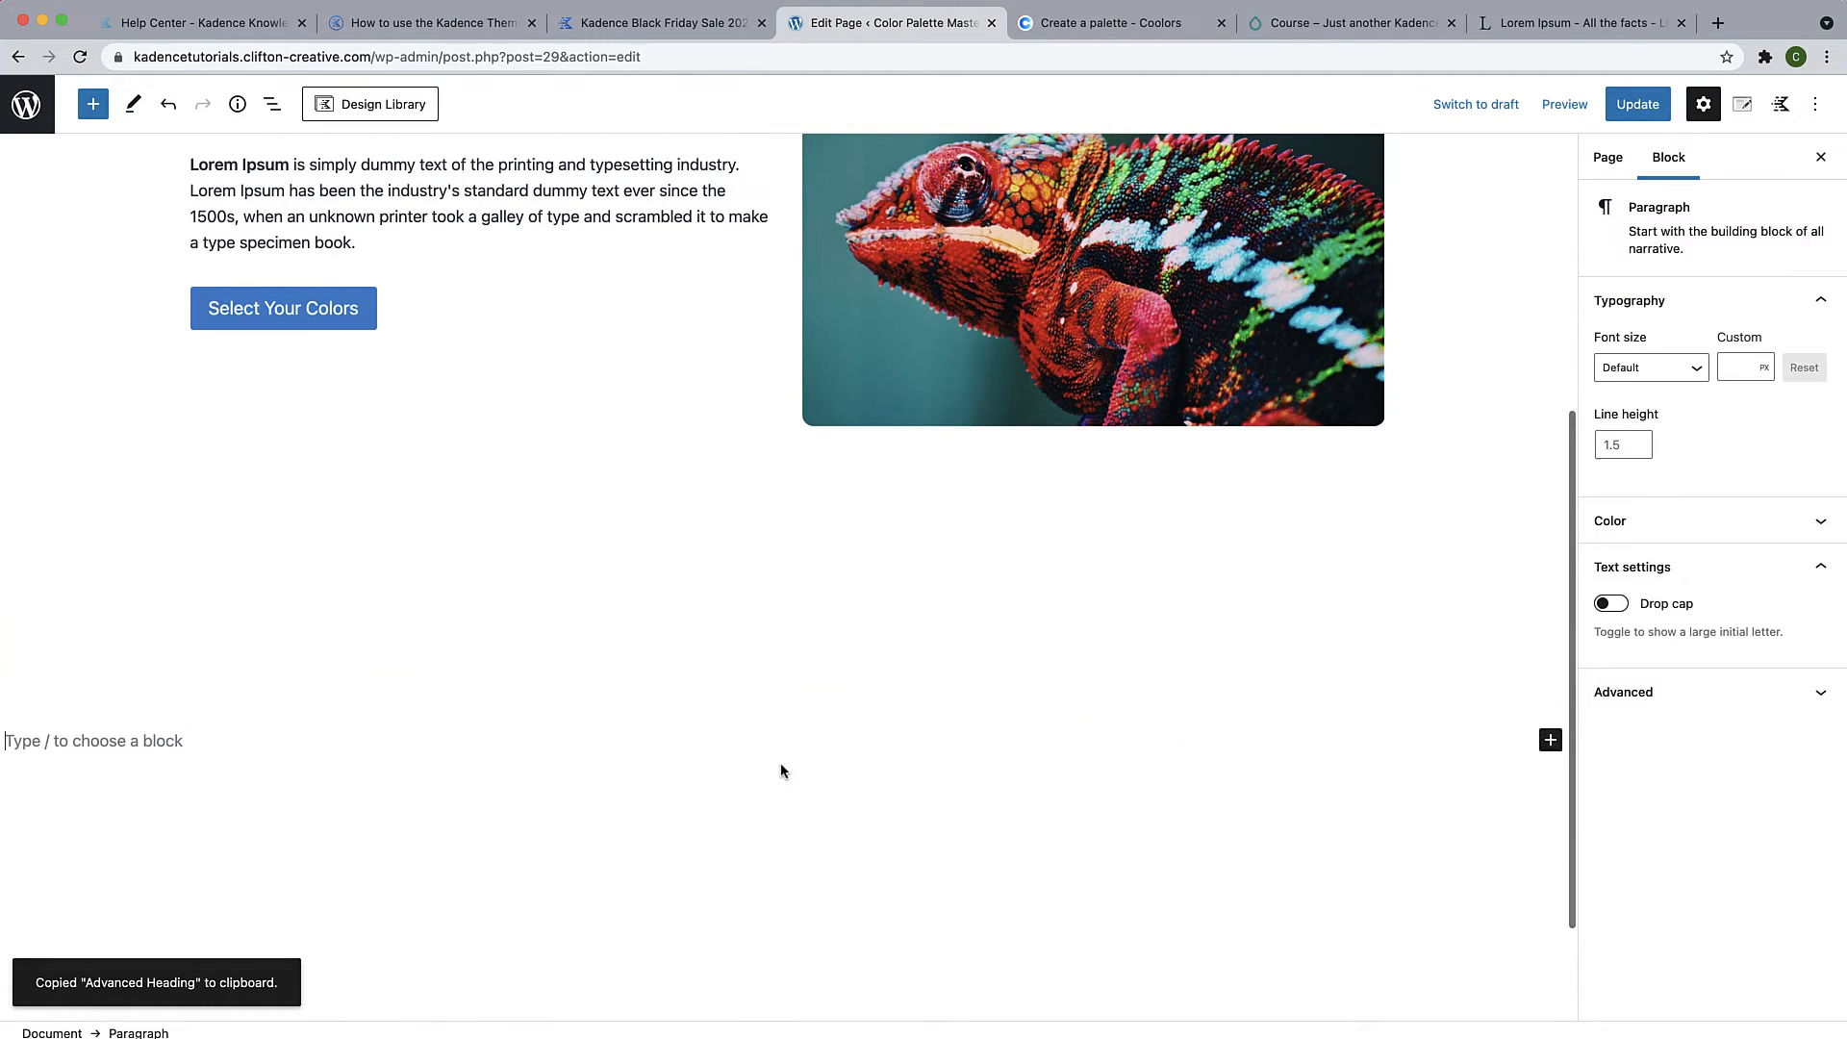
scroll(781, 772, down, 2)
click(799, 517)
click(796, 443)
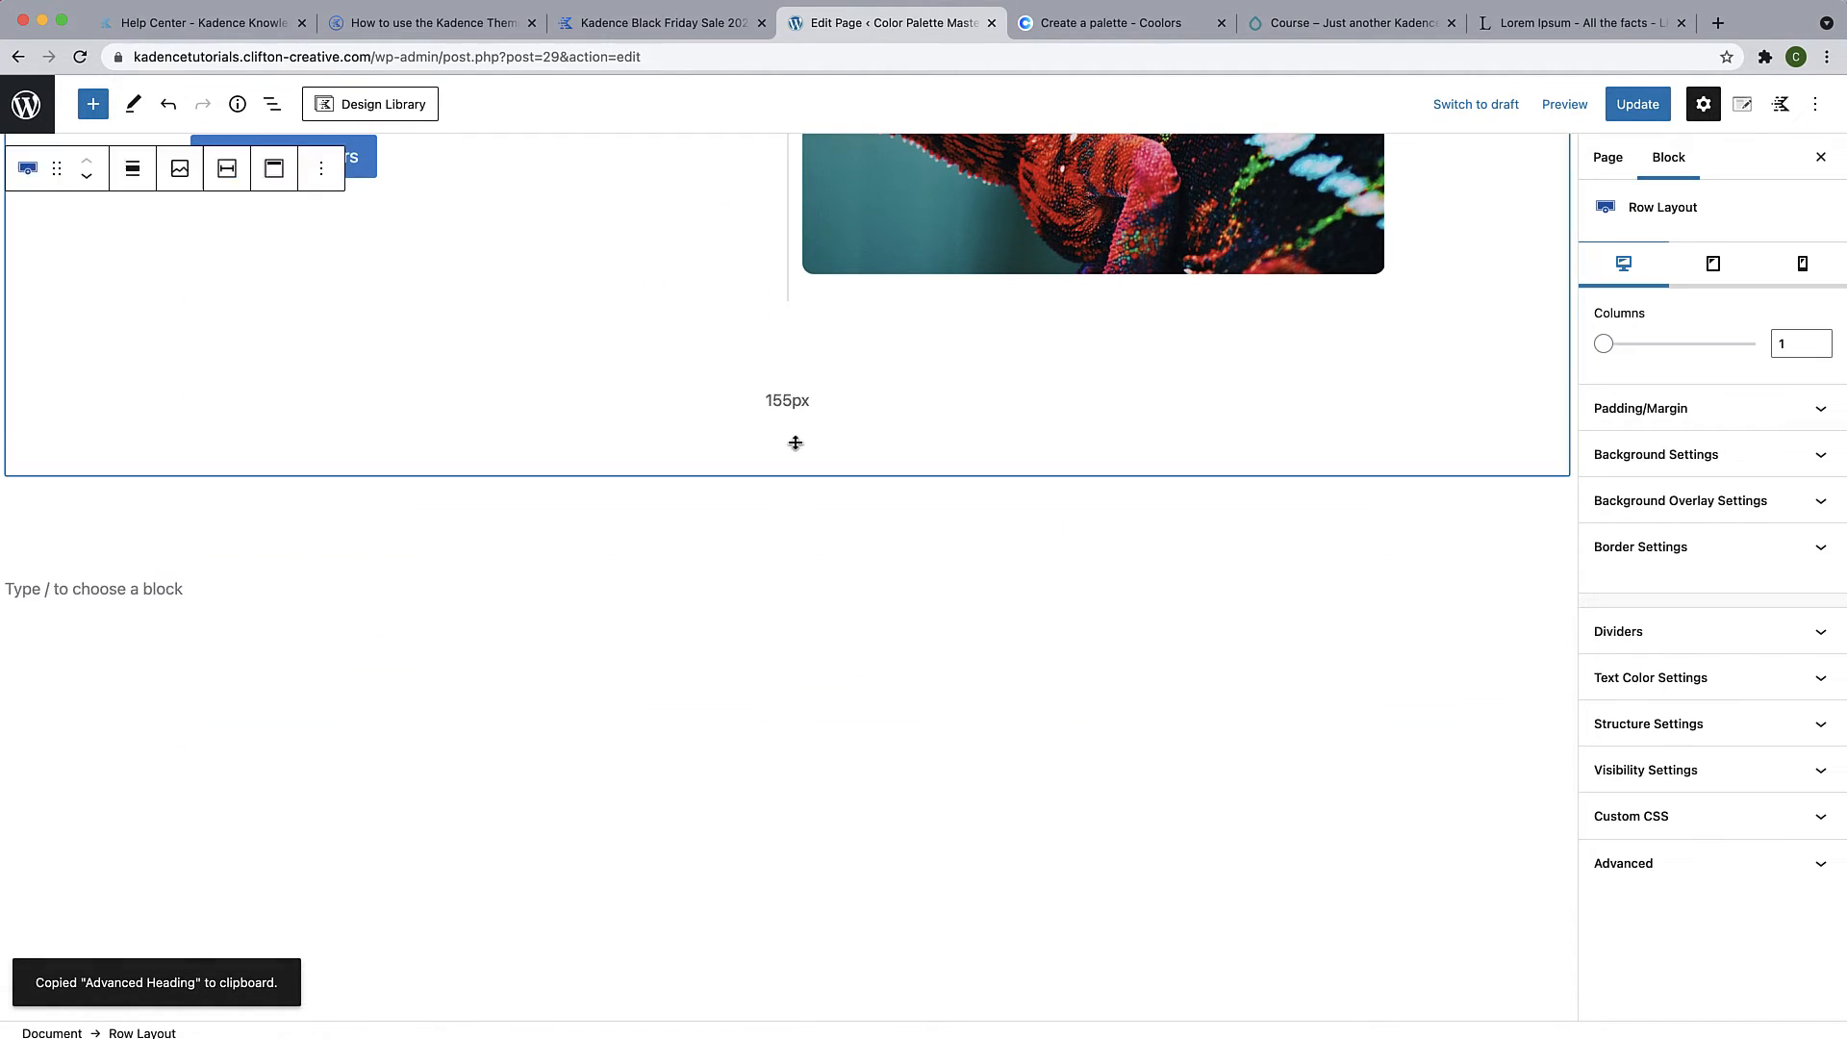
click(788, 524)
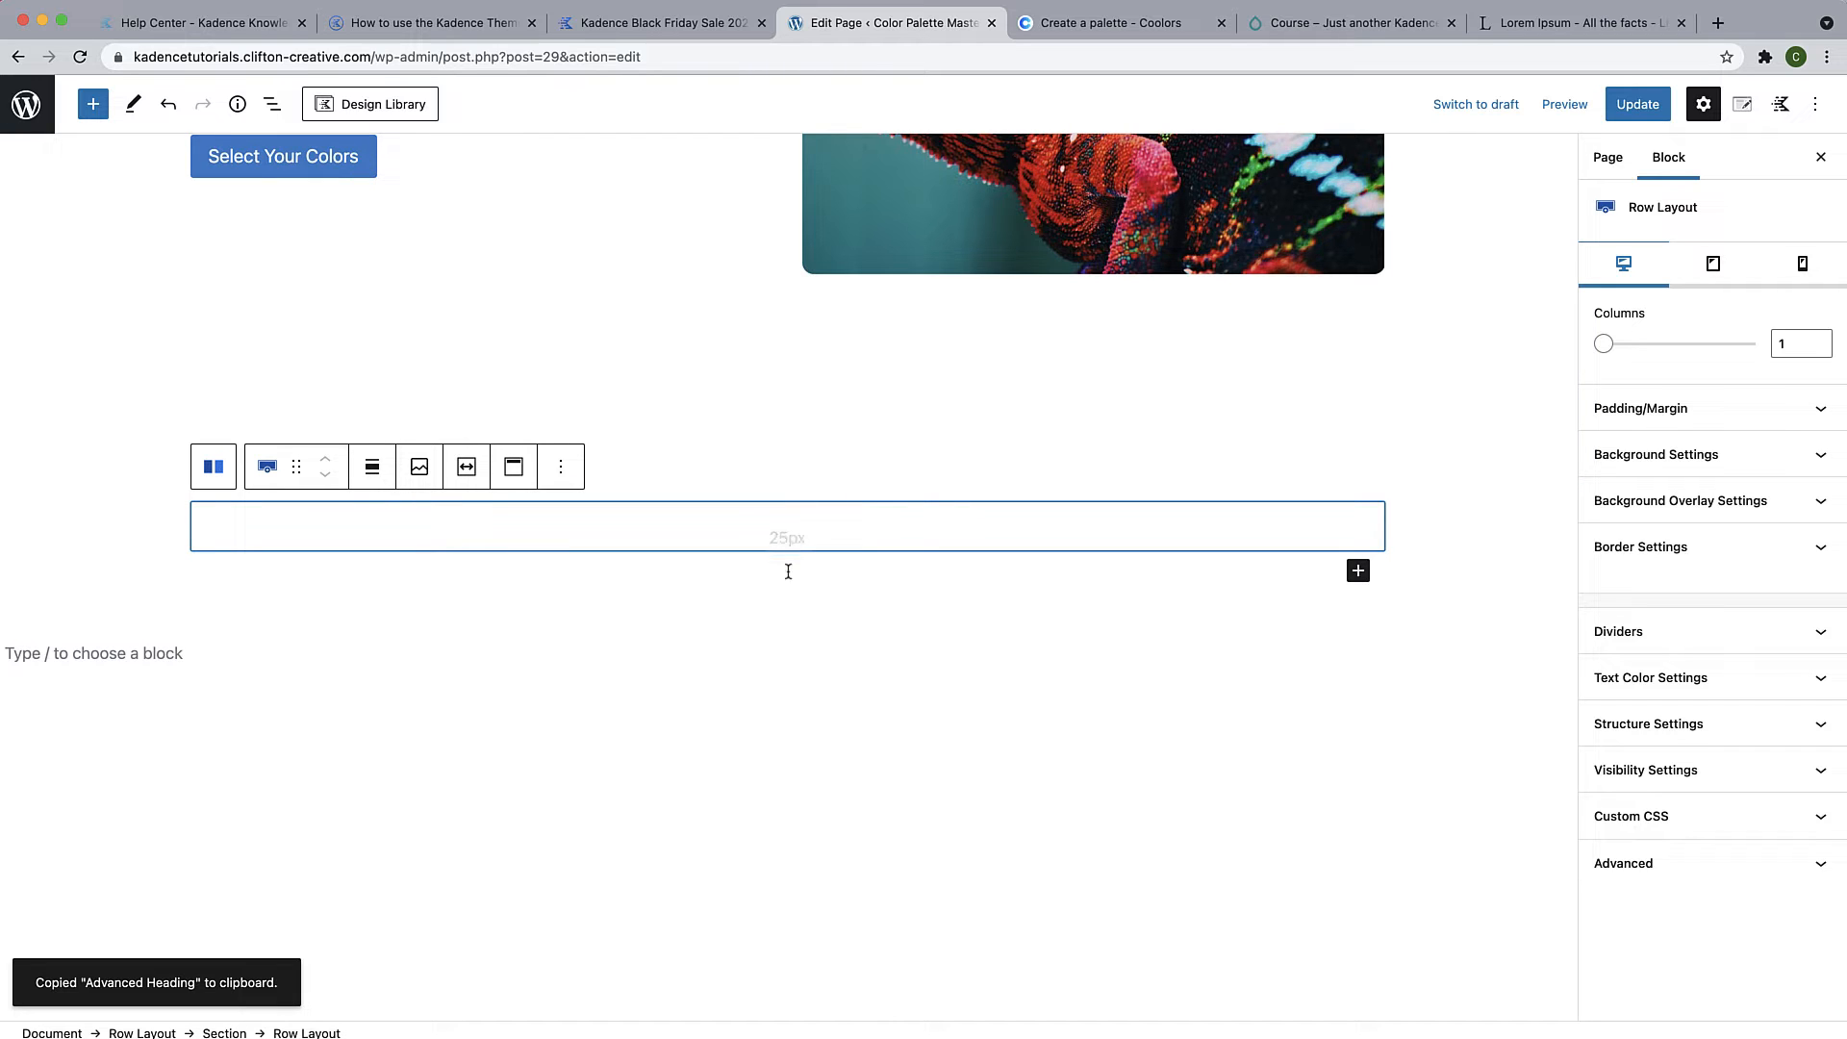
click(786, 556)
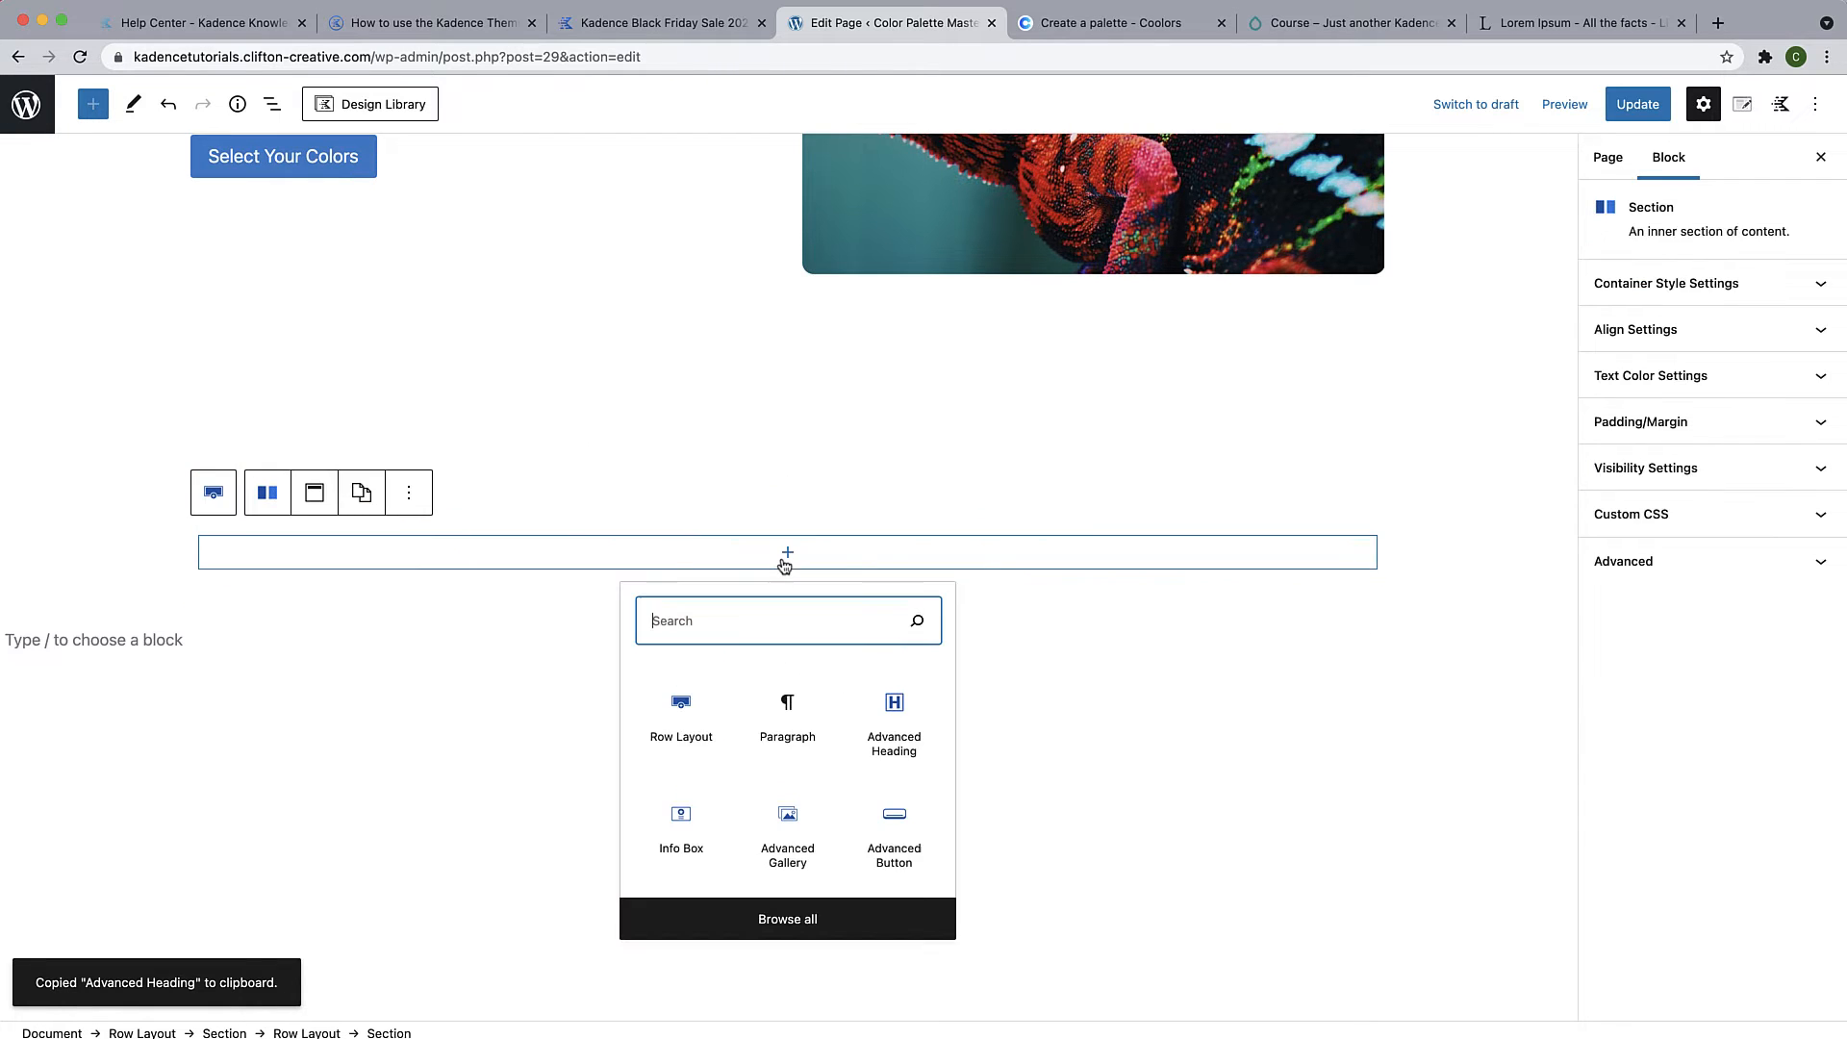
click(760, 687)
scroll(761, 687, up, 1)
key(super+v)
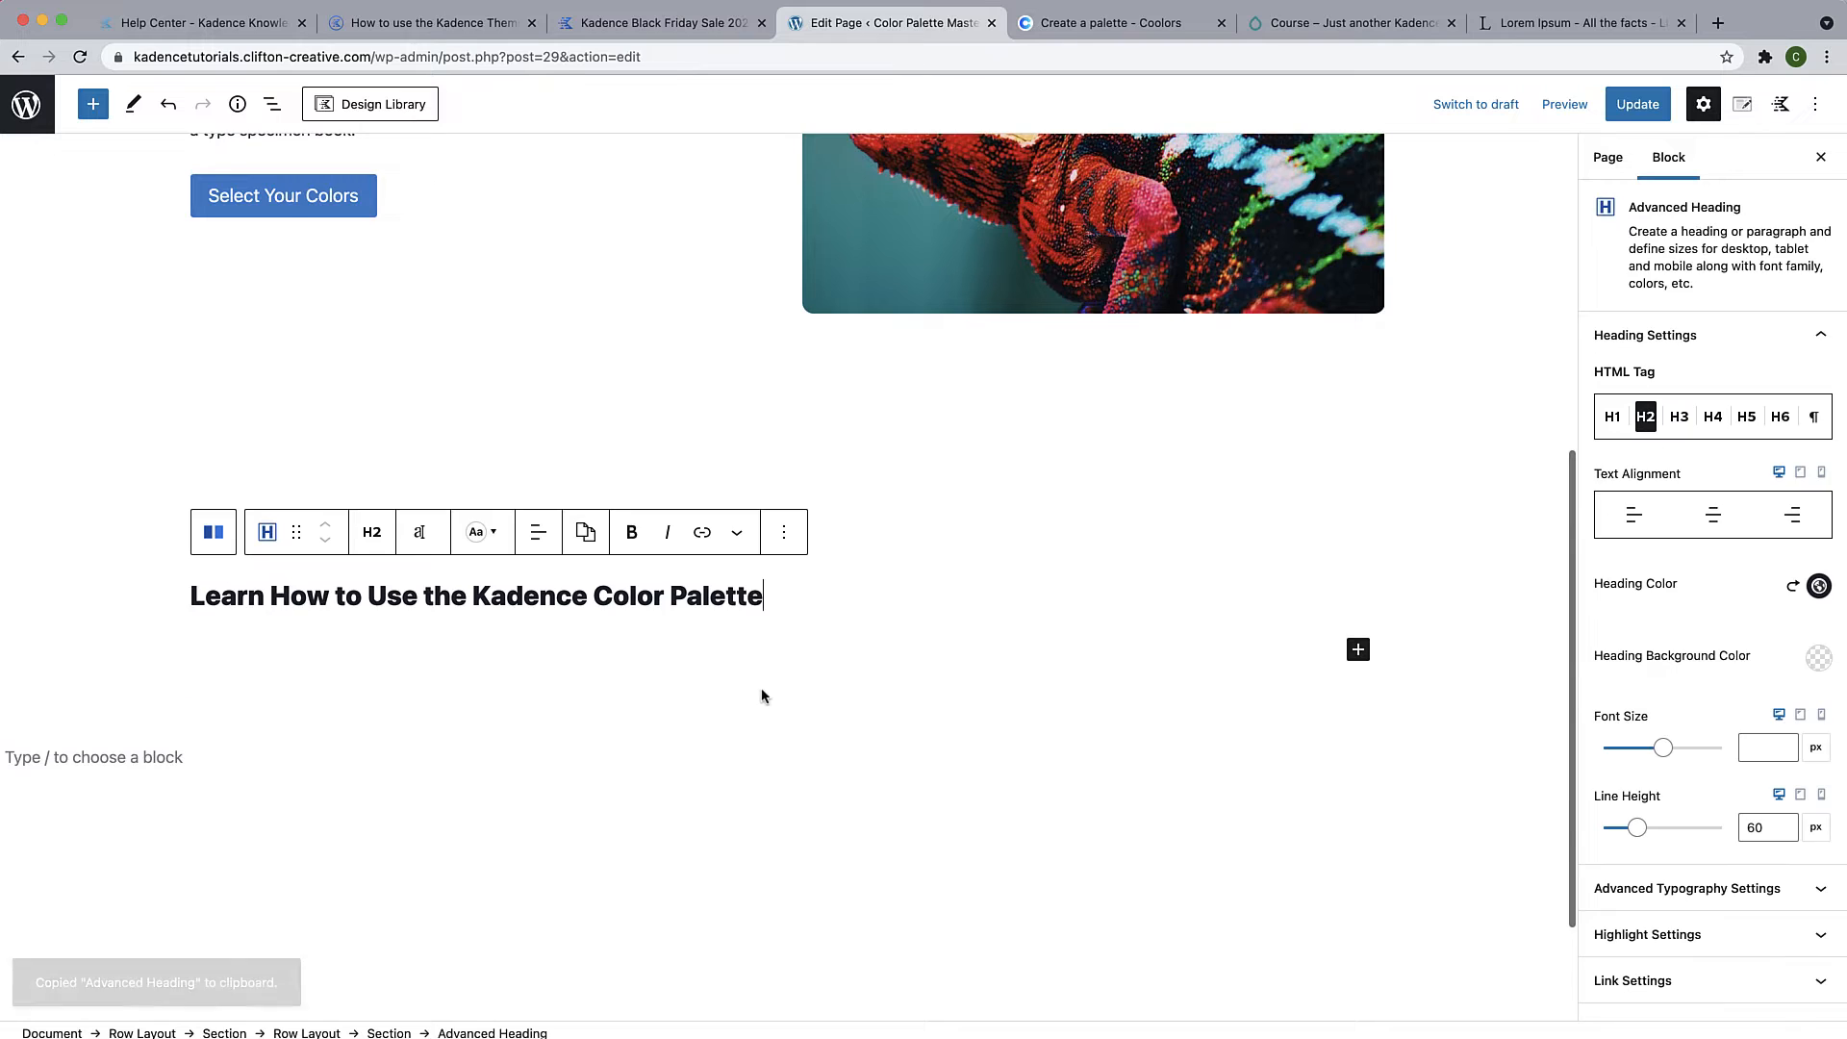
click(539, 541)
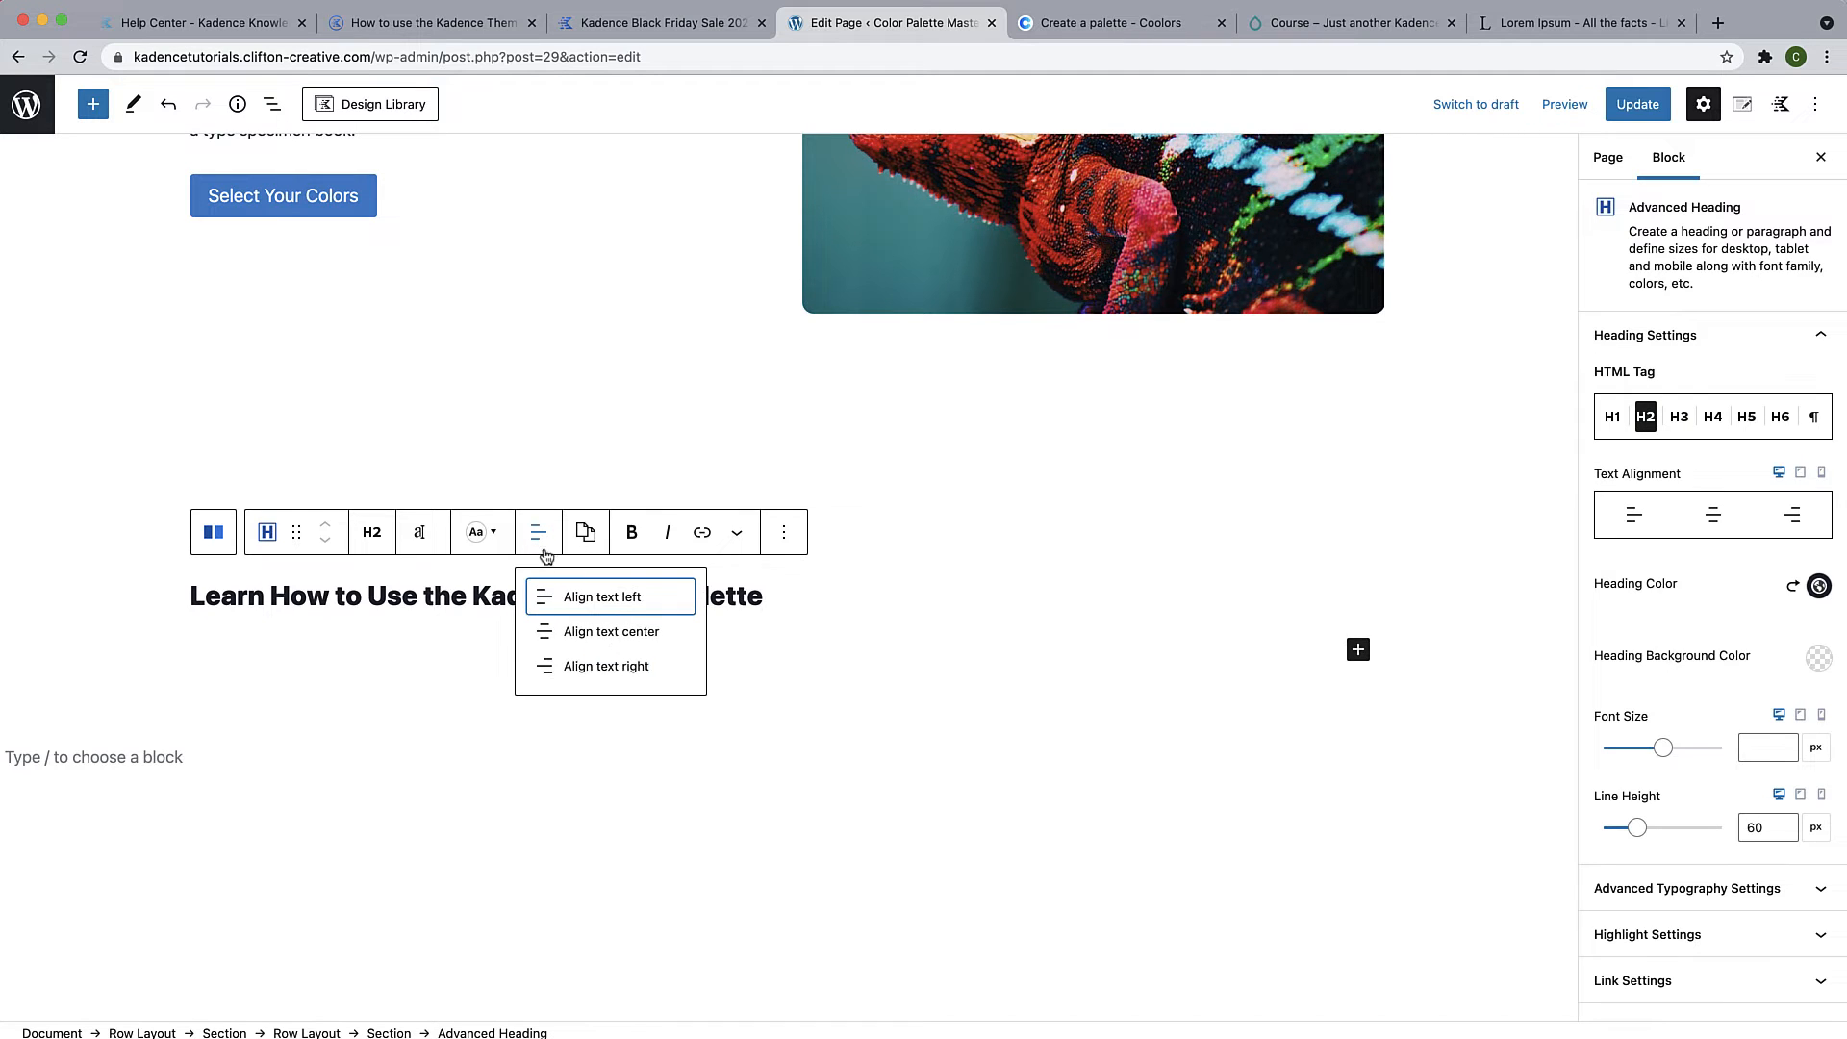
click(612, 635)
Copy the selected Lorem Ipsum passage from lipsum.com, paste it as a paragraph below the centered heading, and center it
click(1540, 24)
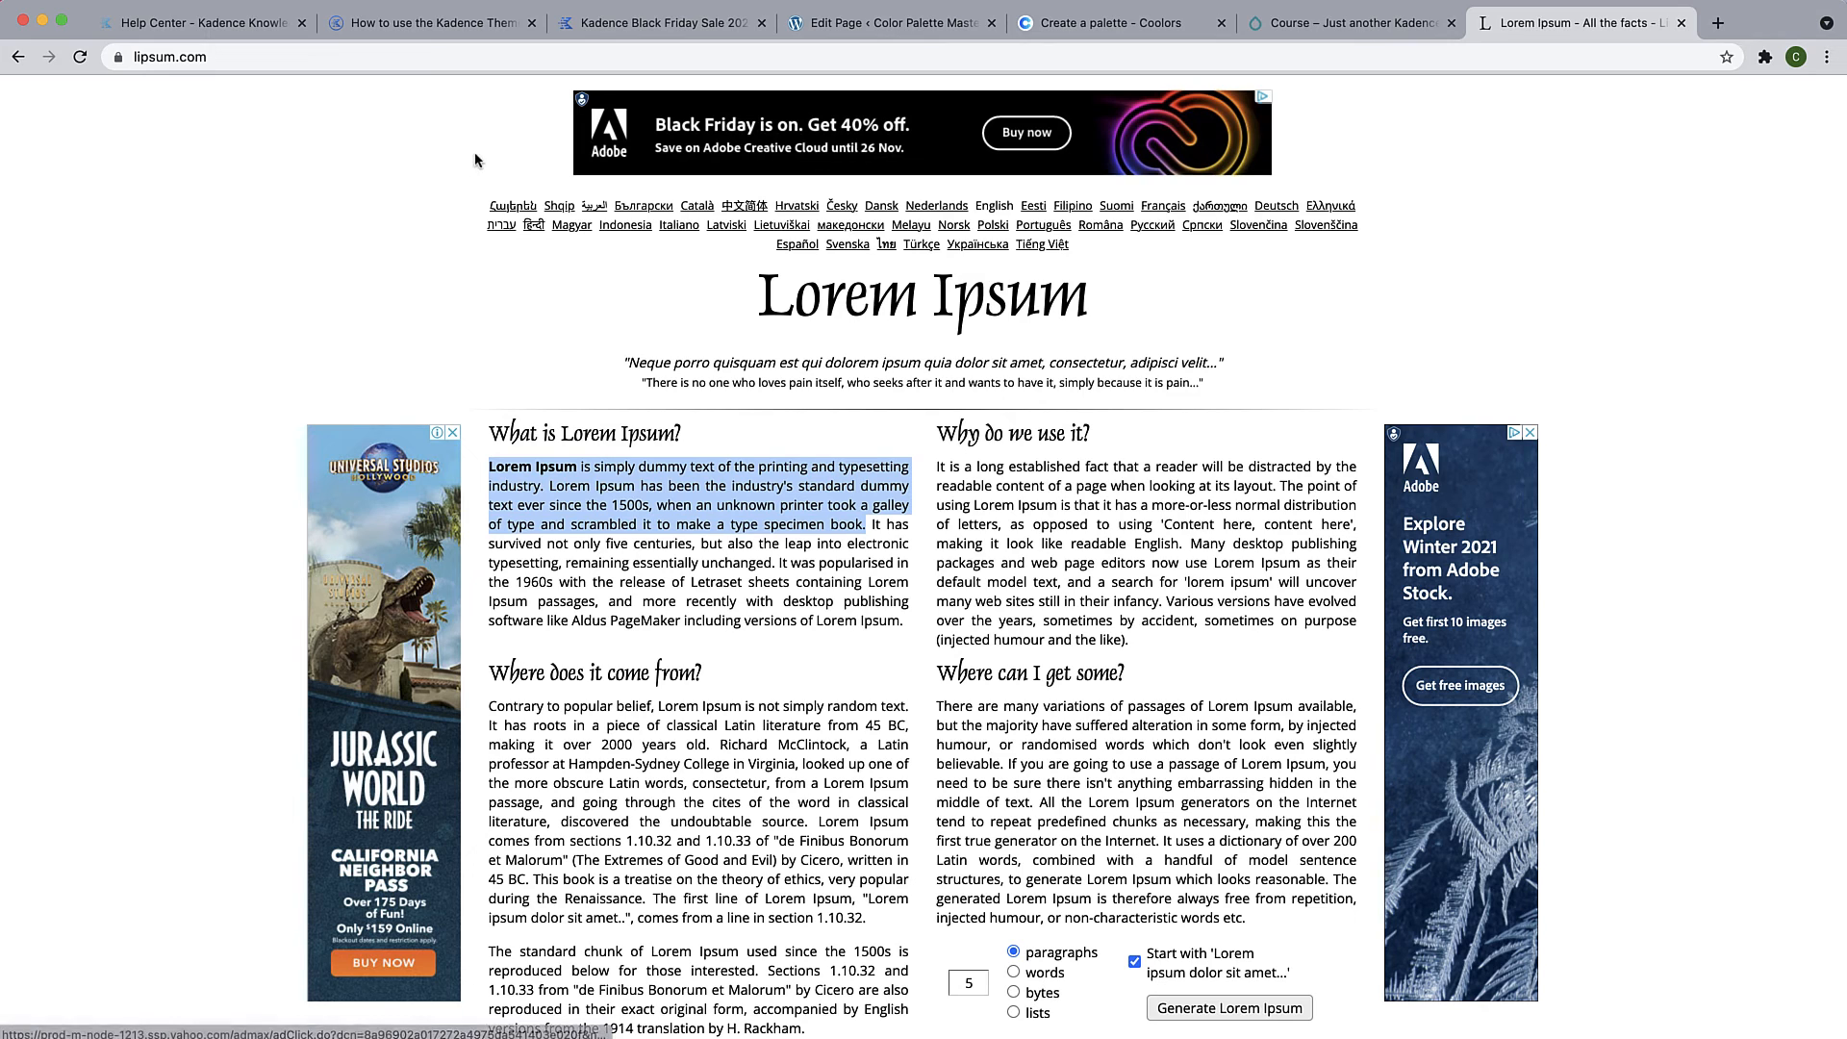
click(861, 23)
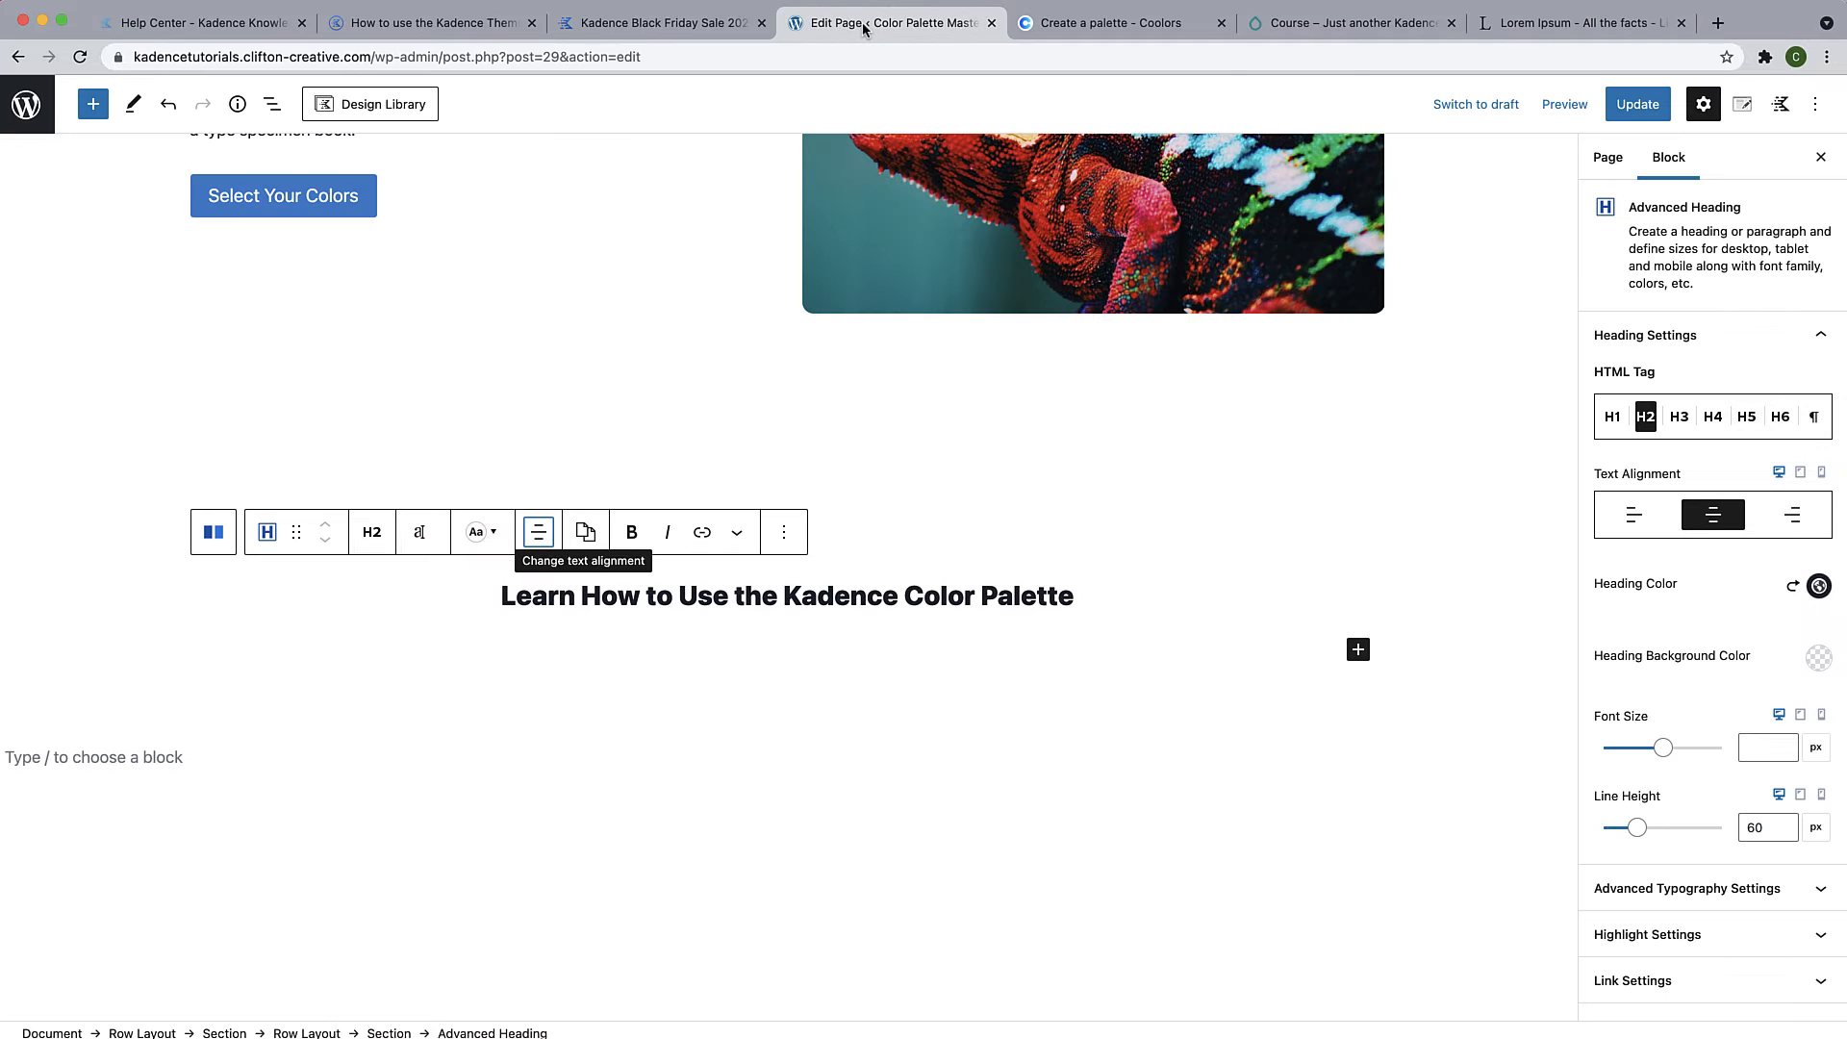
click(1098, 610)
key(Return)
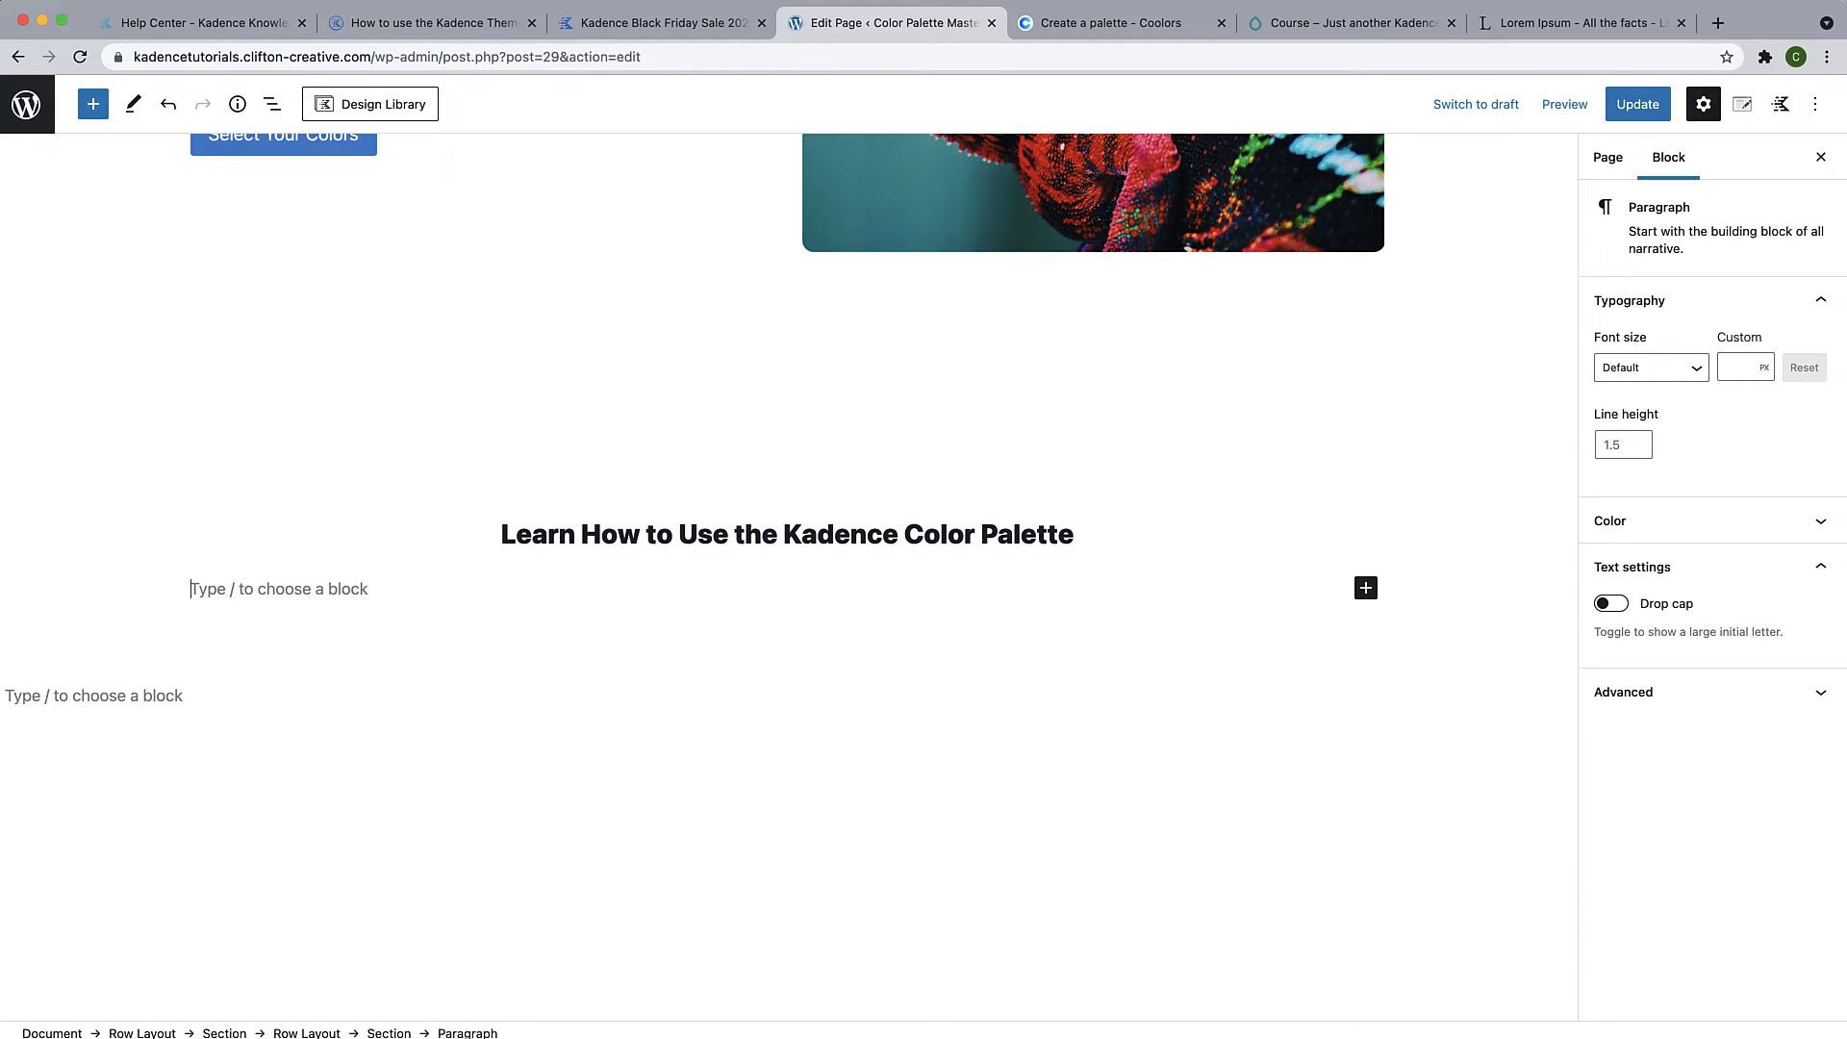
key(super+v)
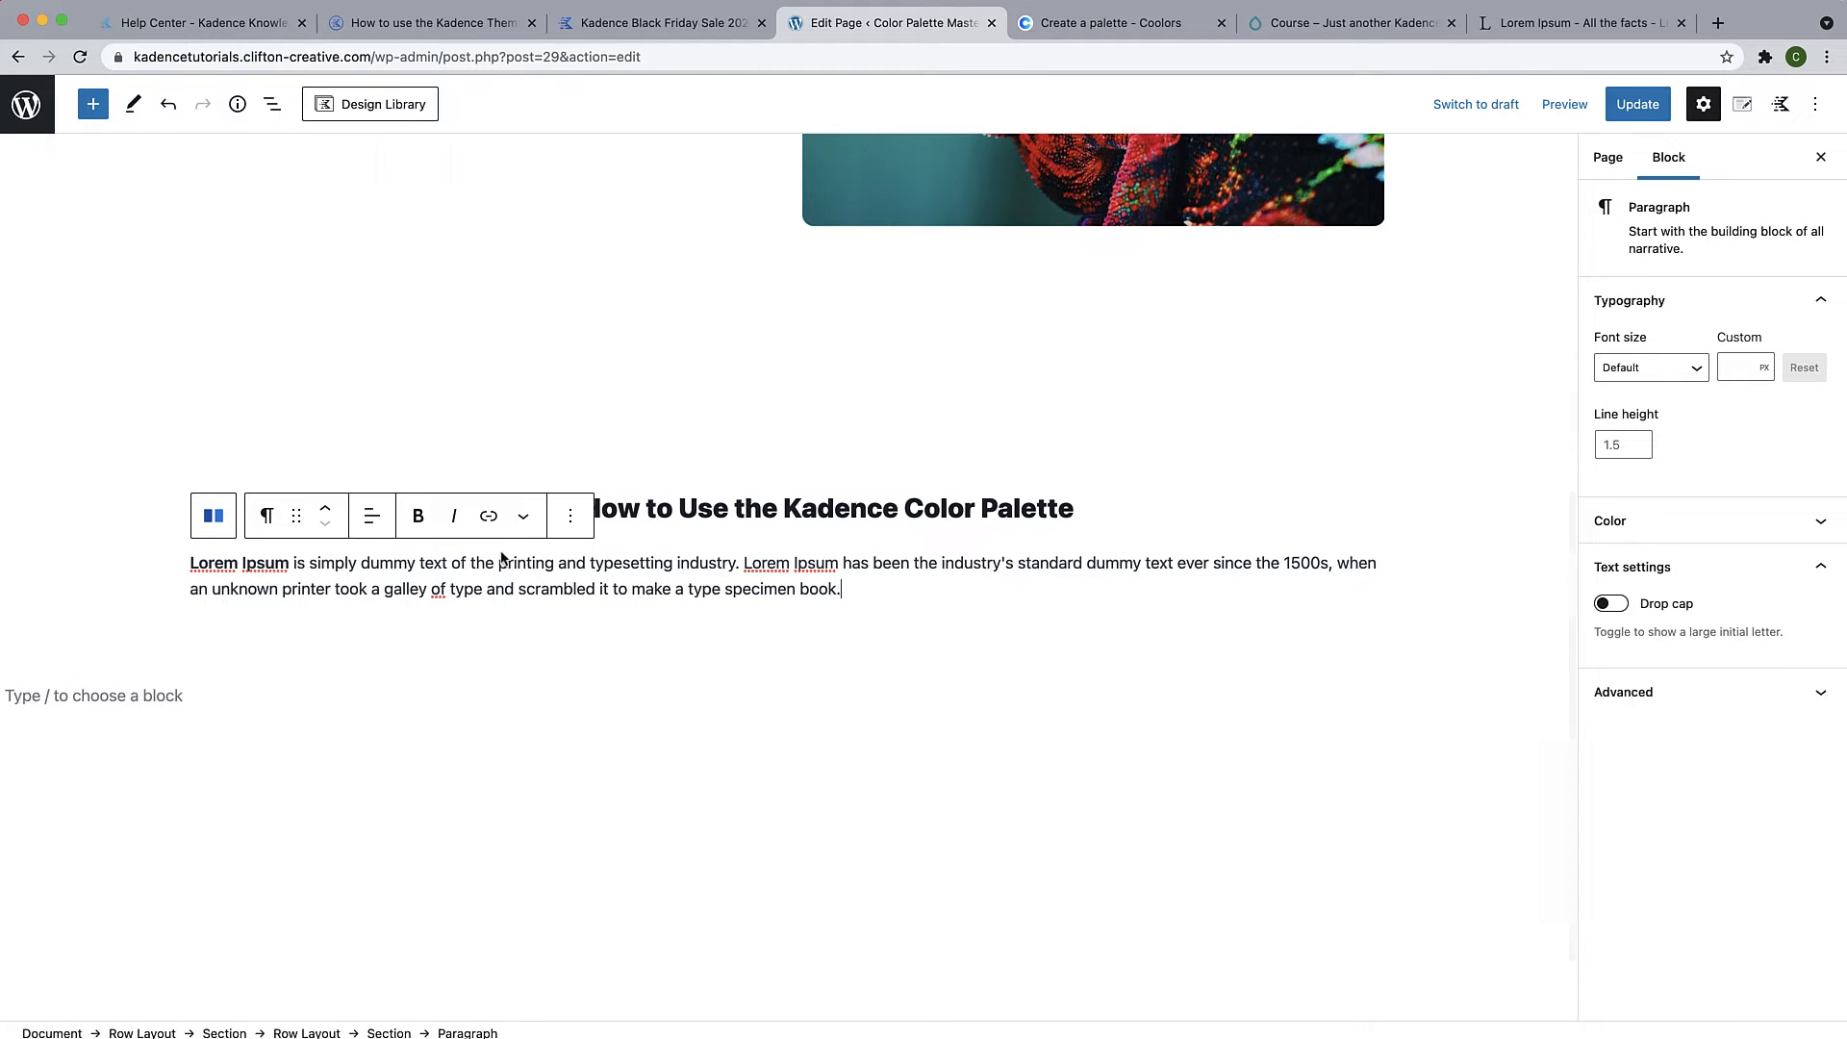
click(372, 517)
click(463, 619)
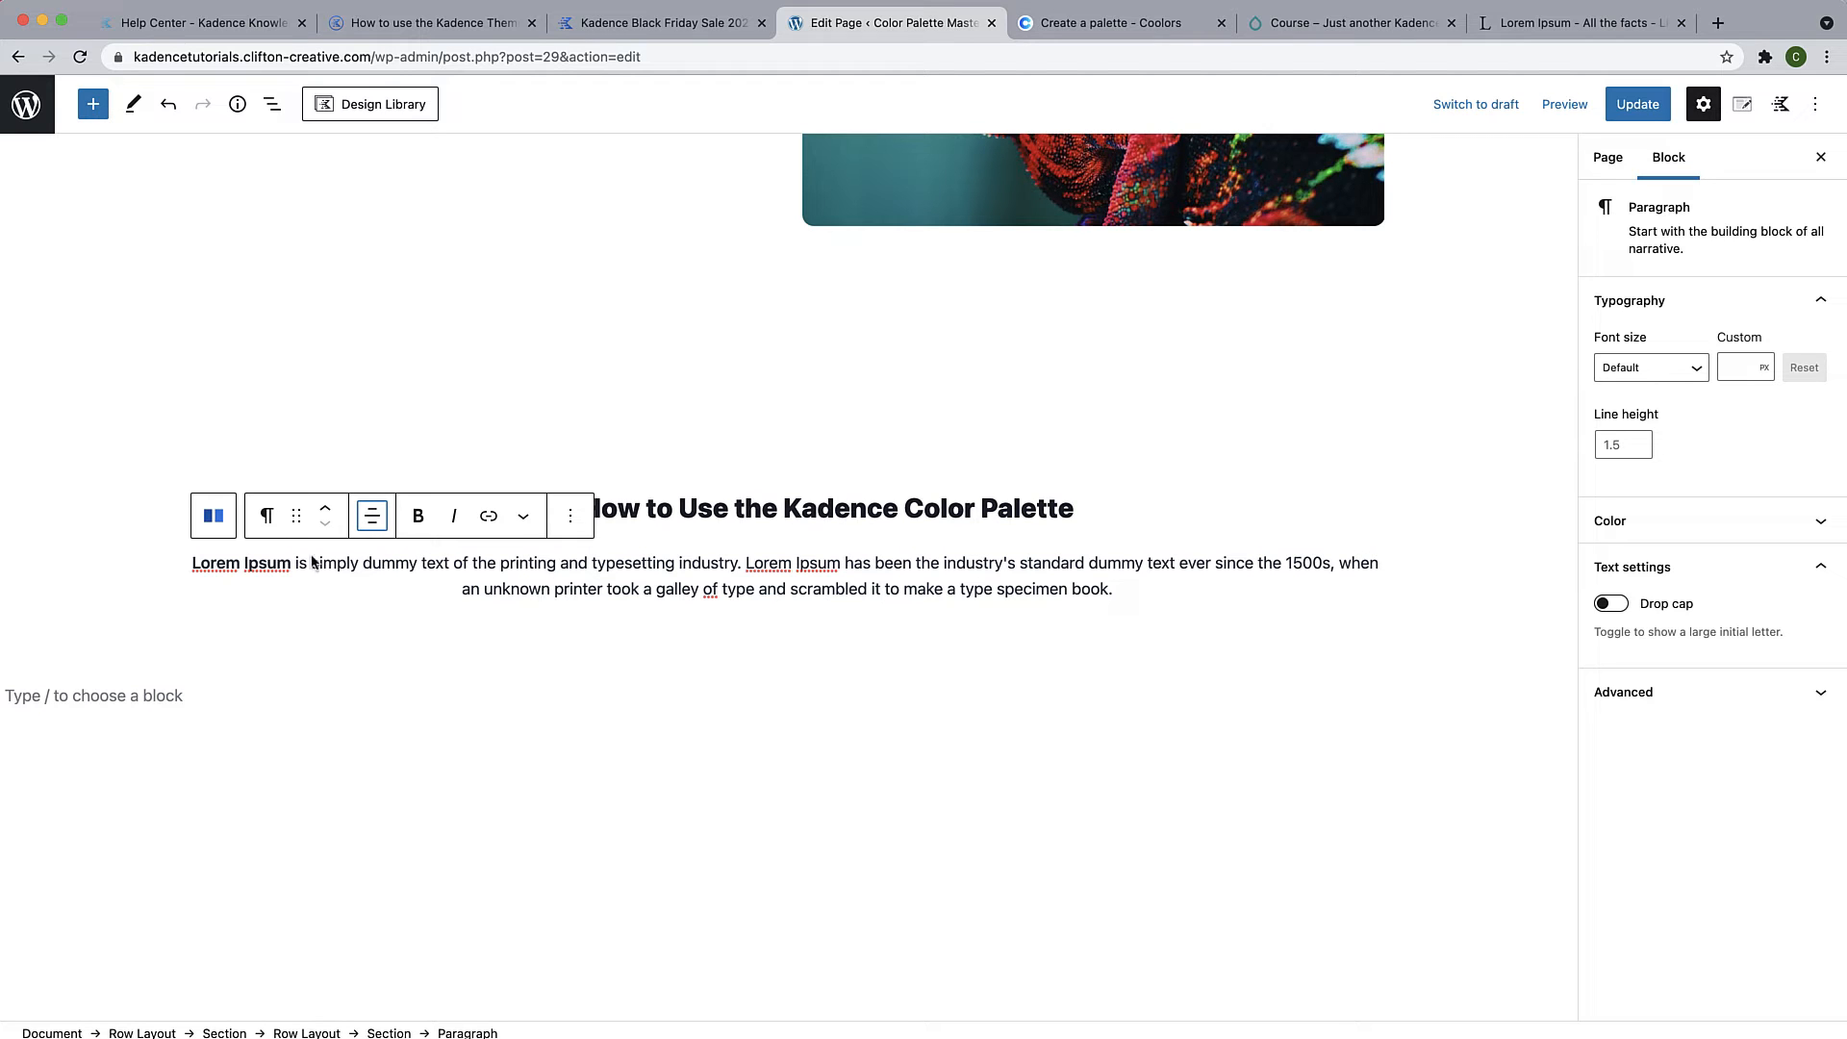
Transform the Lorem Ipsum paragraph under the centered heading into an Advanced Heading with the Paragraph tag and center its text
click(266, 515)
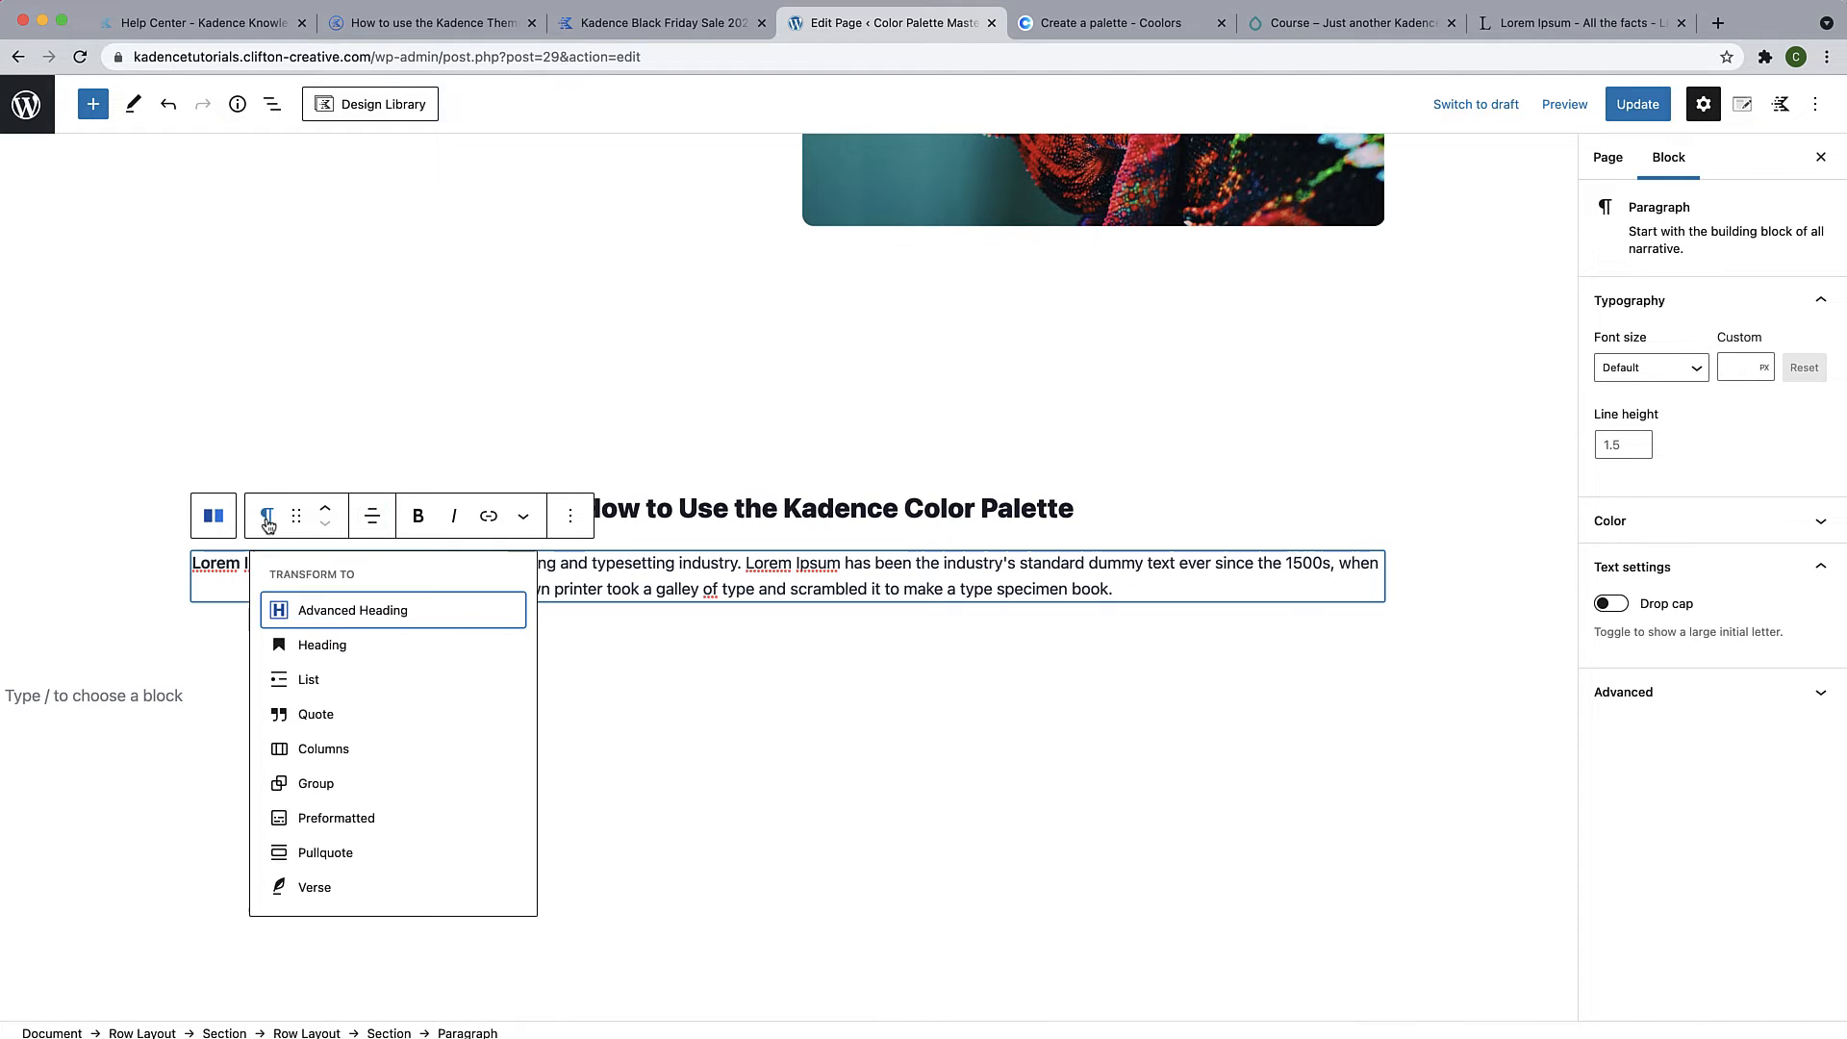
click(316, 615)
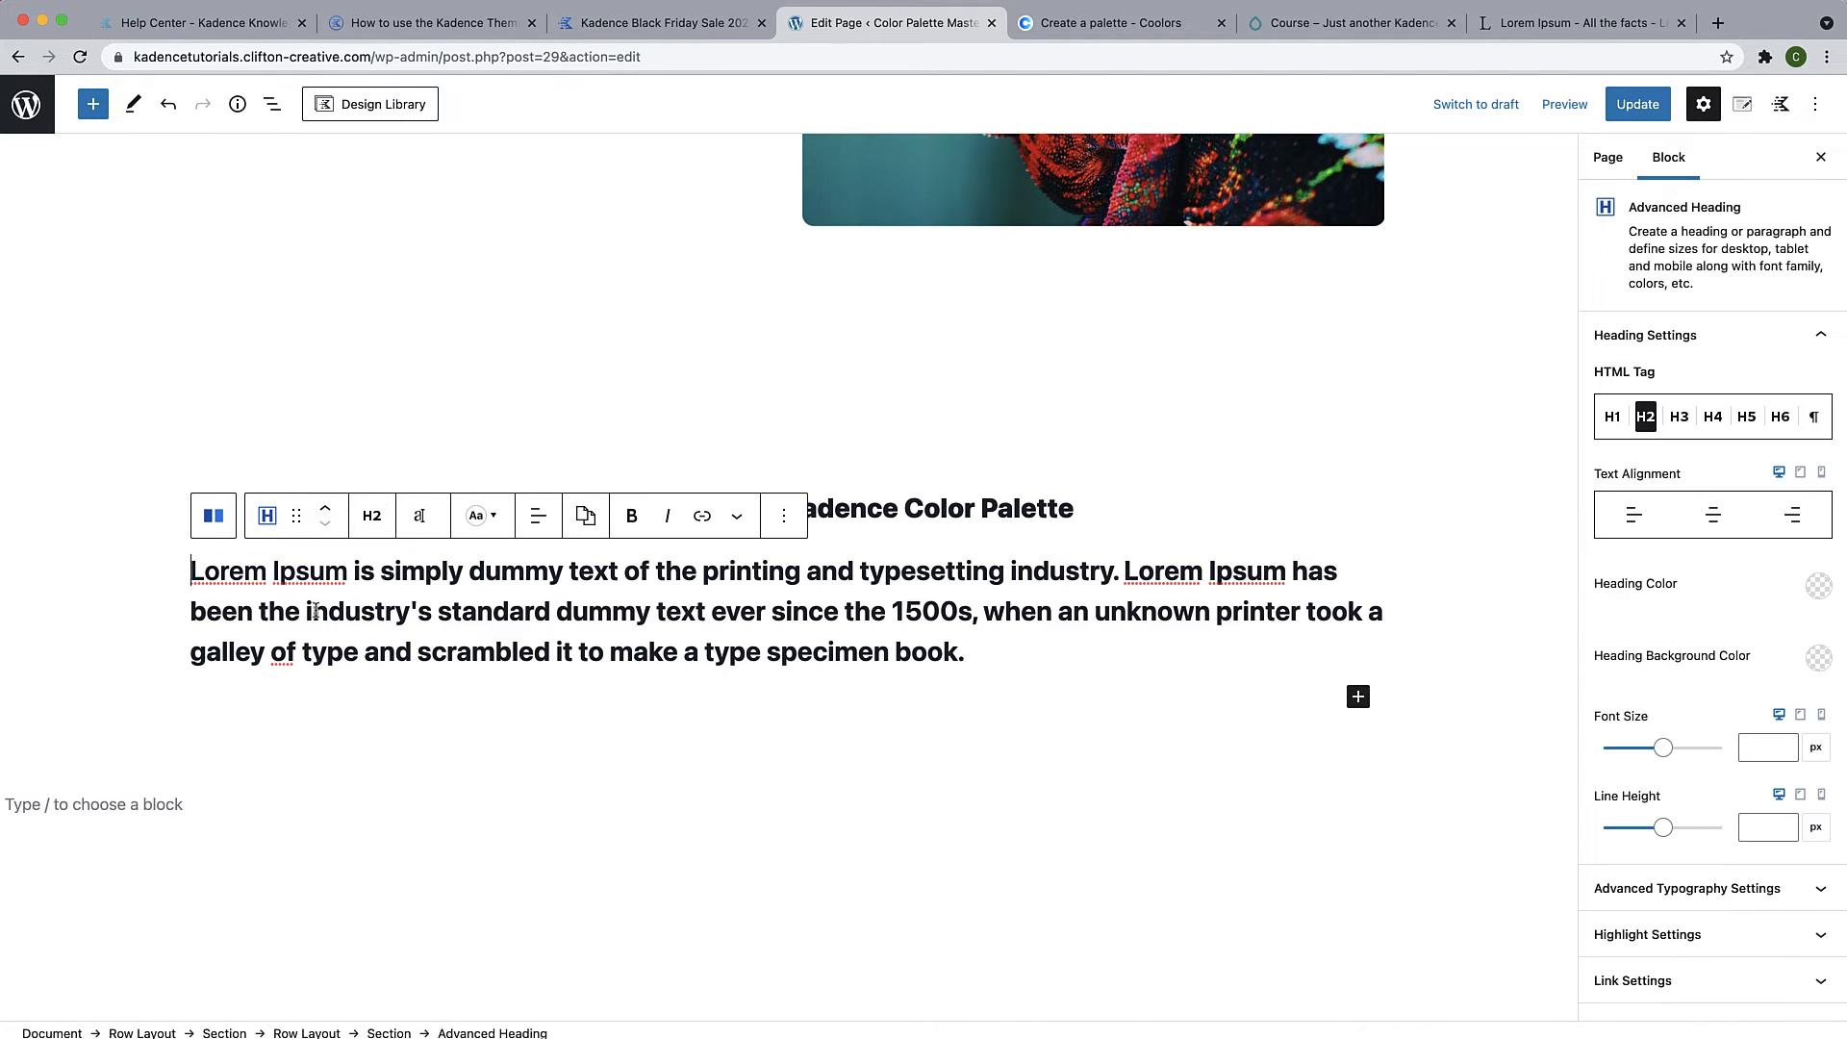
click(372, 524)
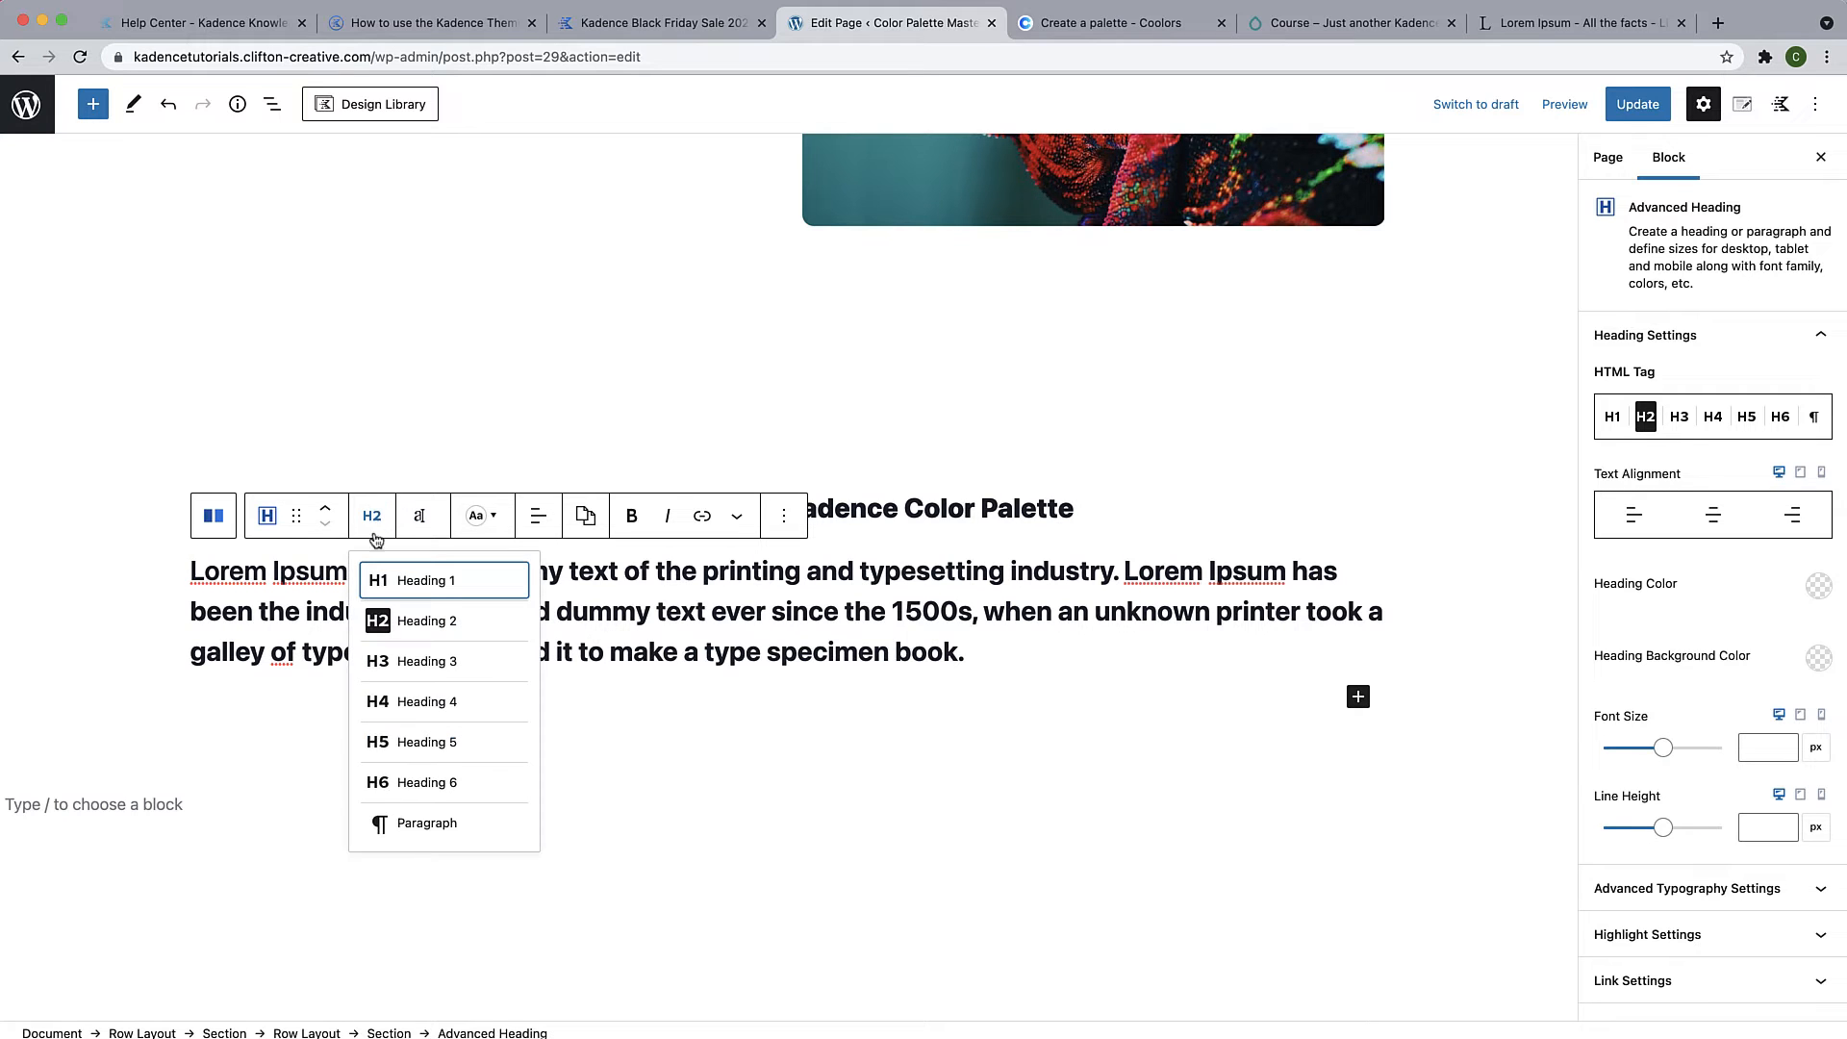
click(385, 824)
click(305, 566)
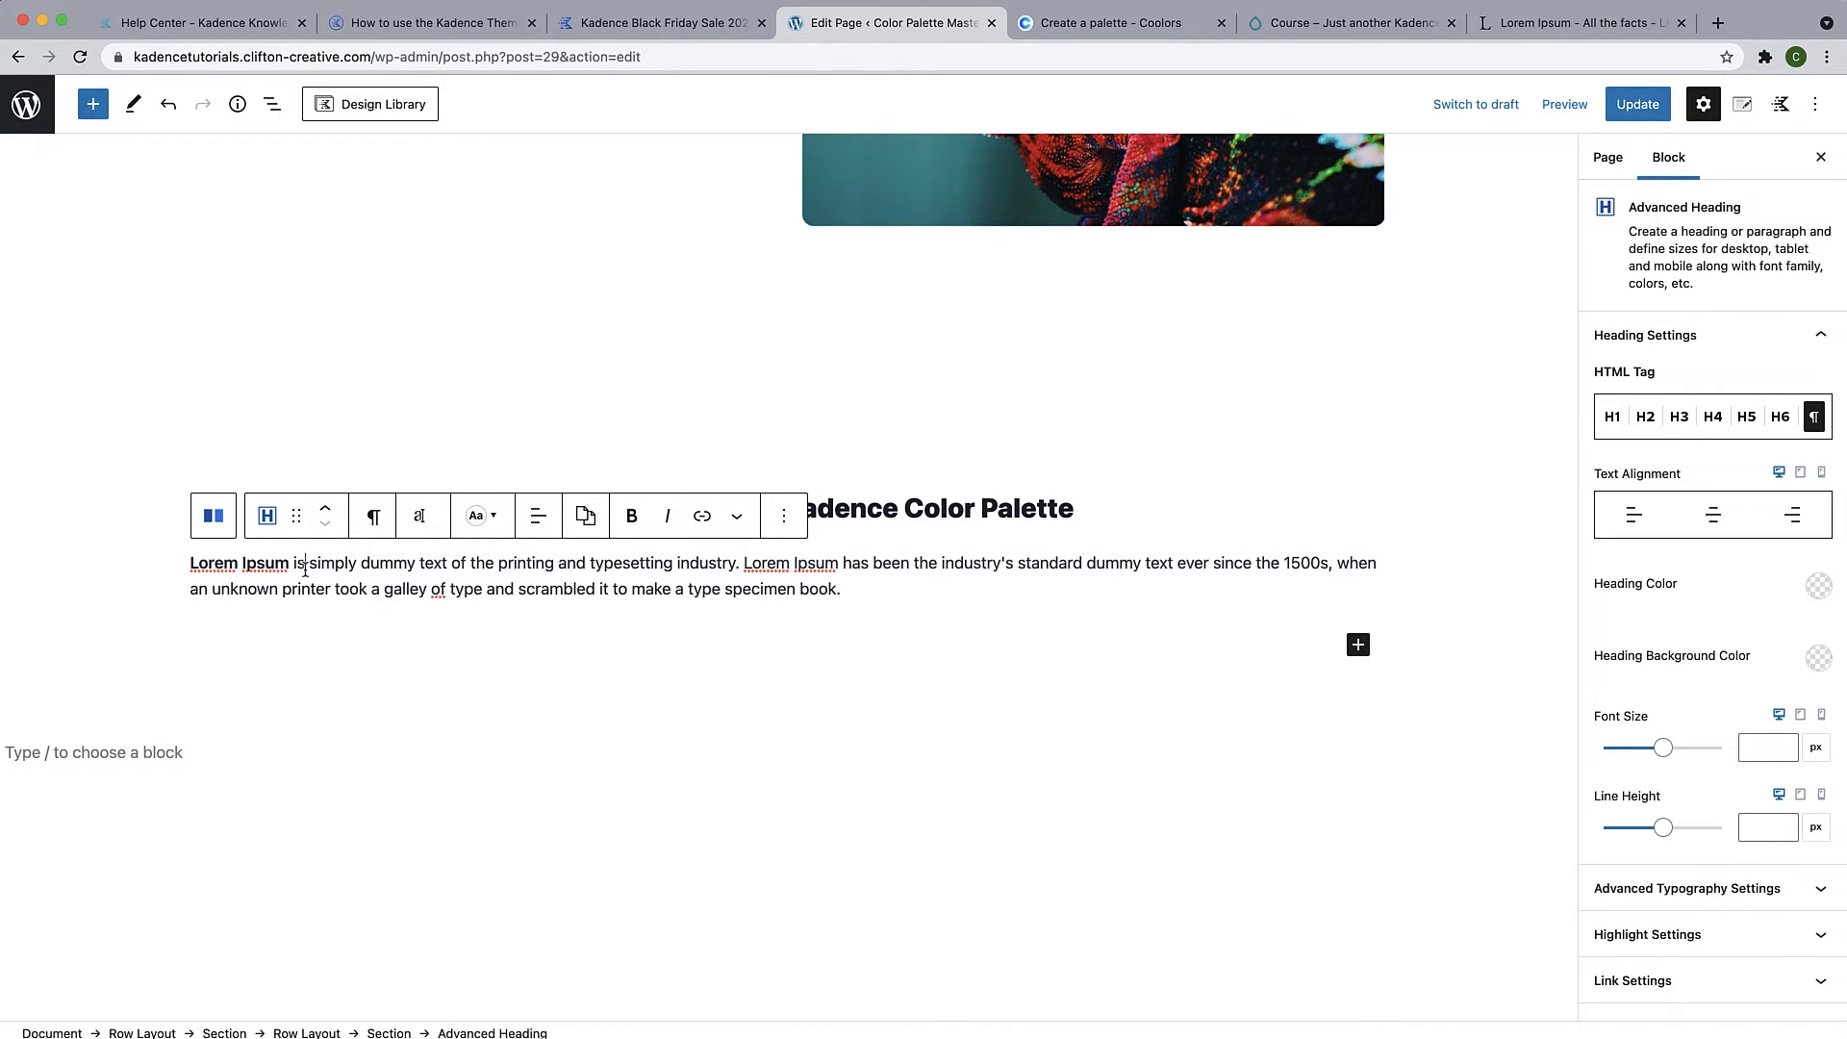
click(538, 516)
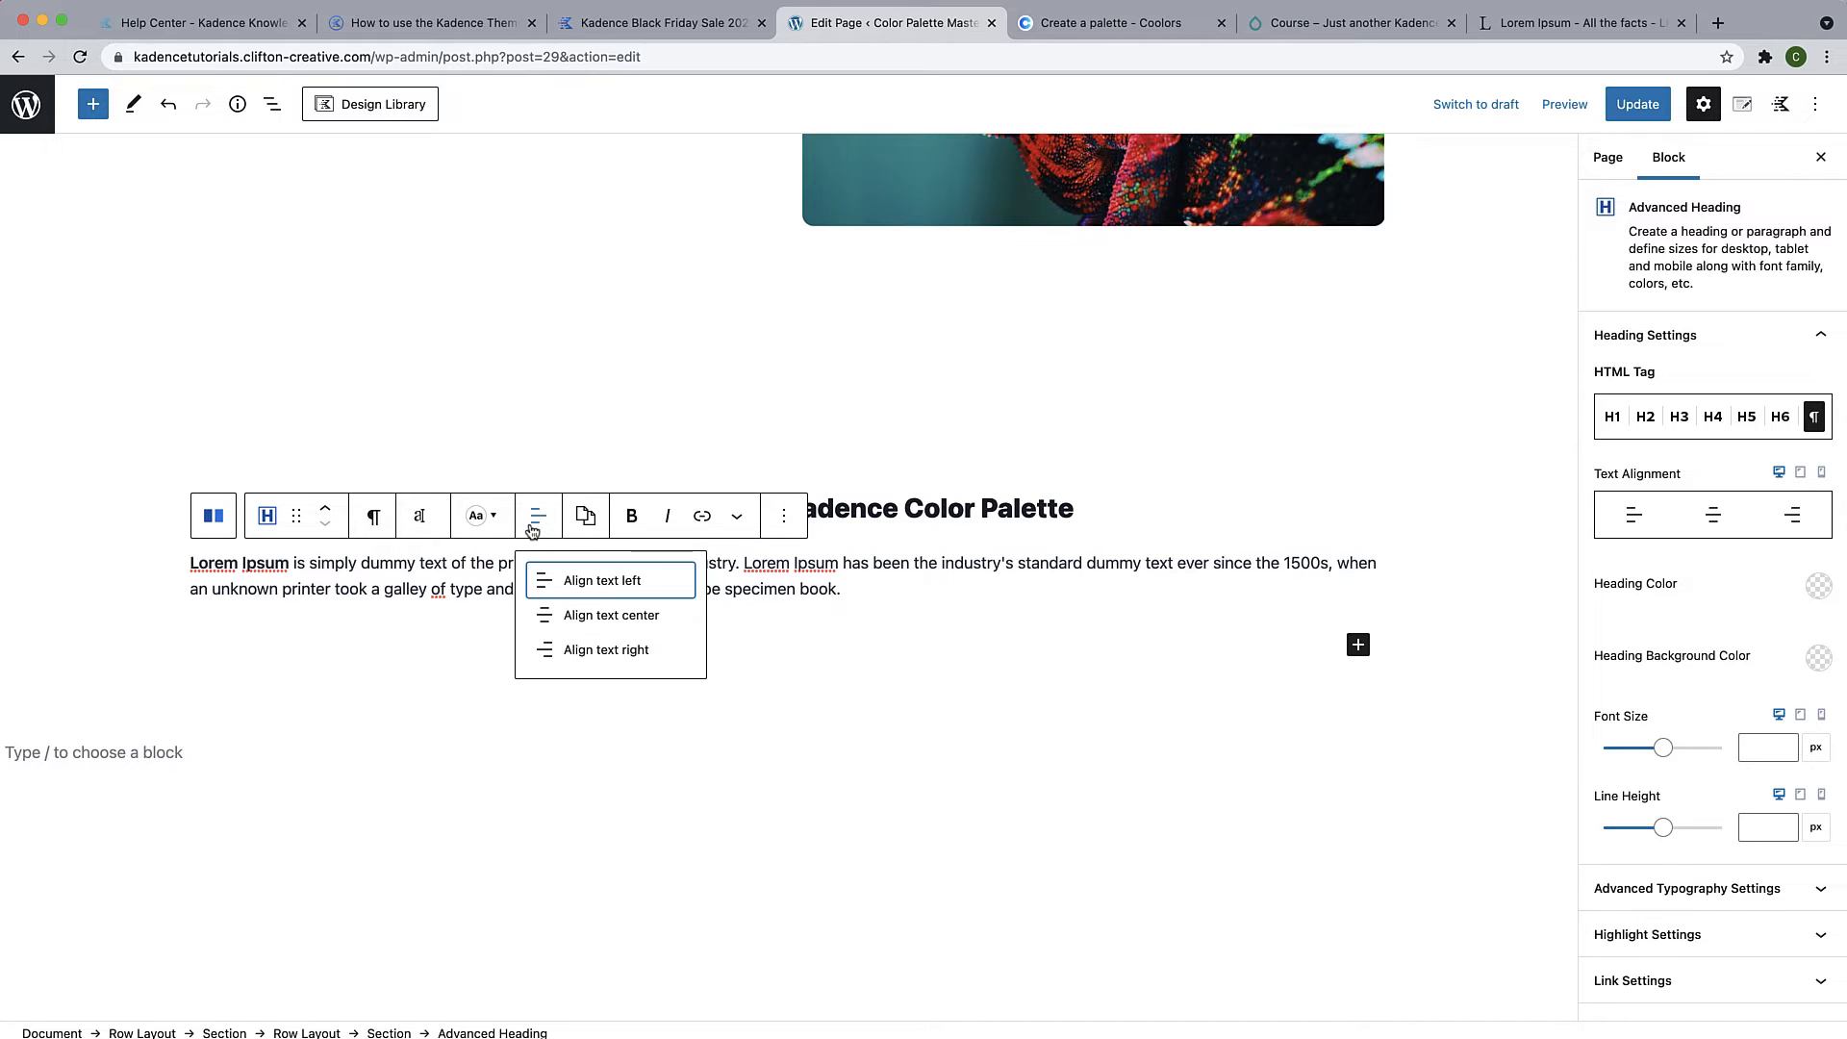
click(582, 616)
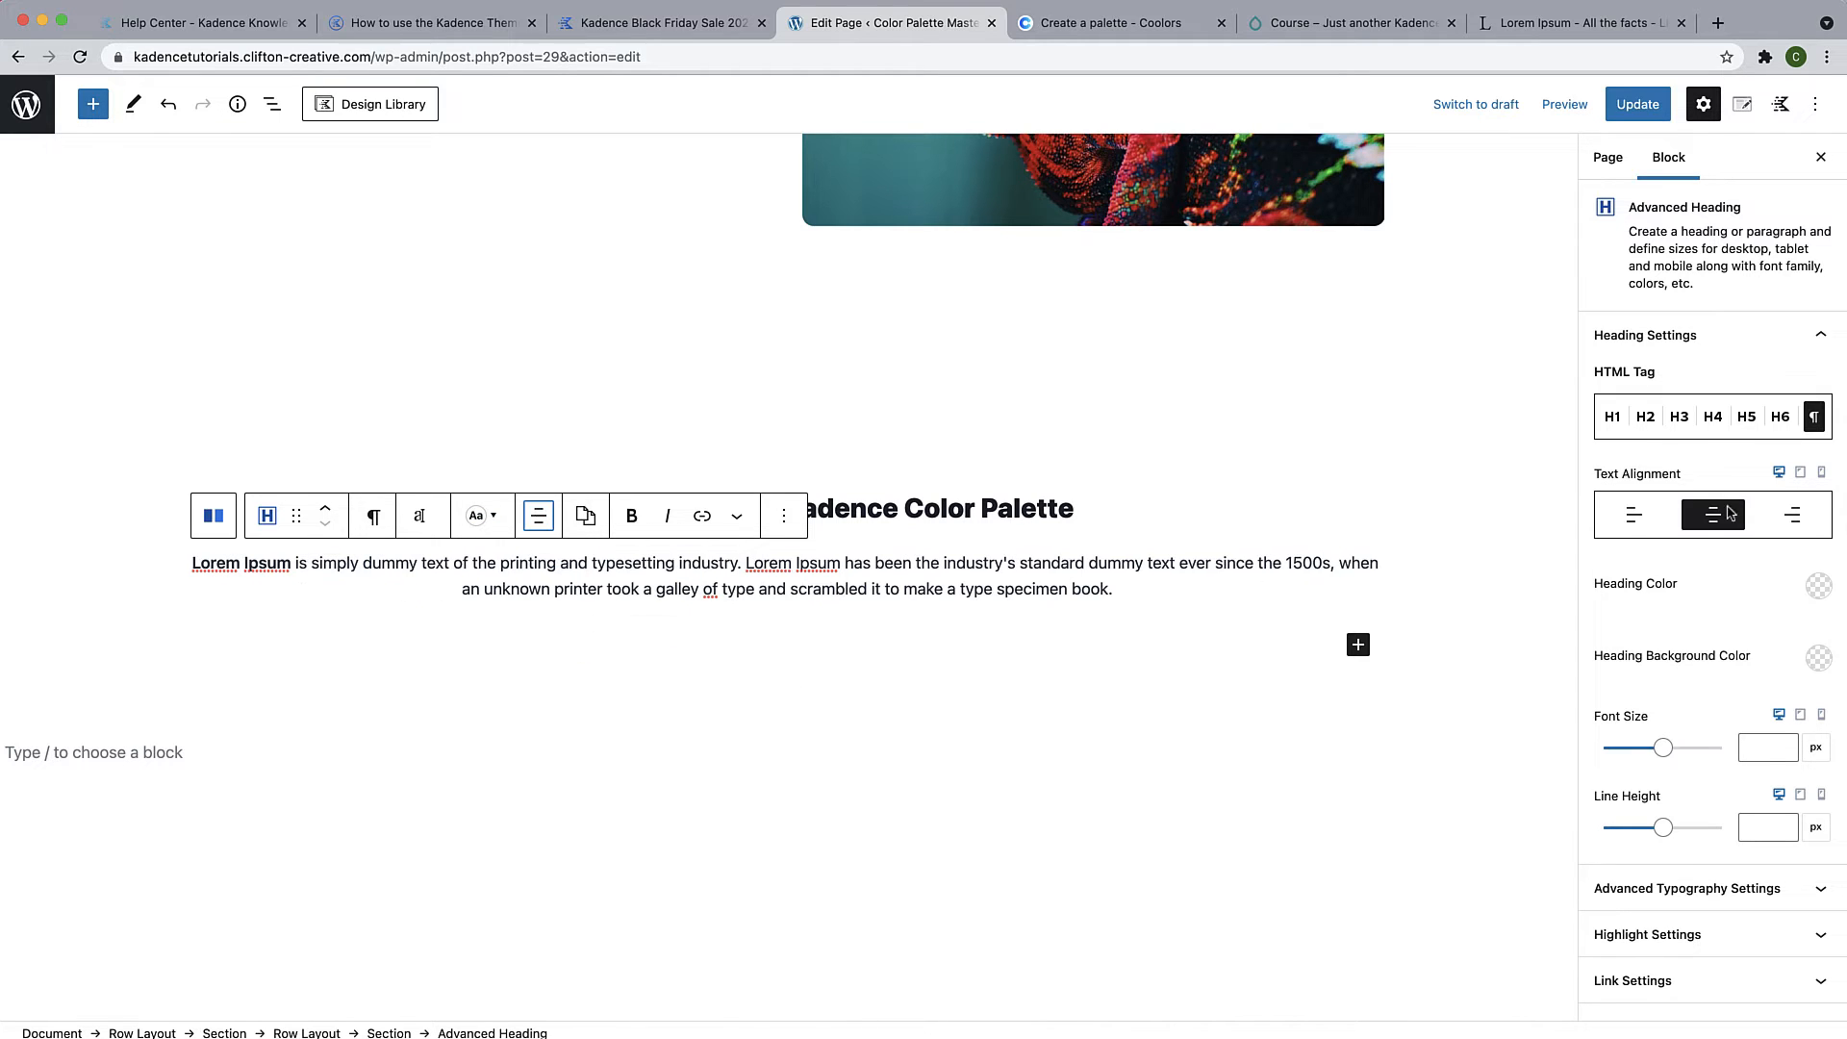
Add a Row Layout with three equal columns below the centered Lorem Ipsum text, inside the same section
click(999, 627)
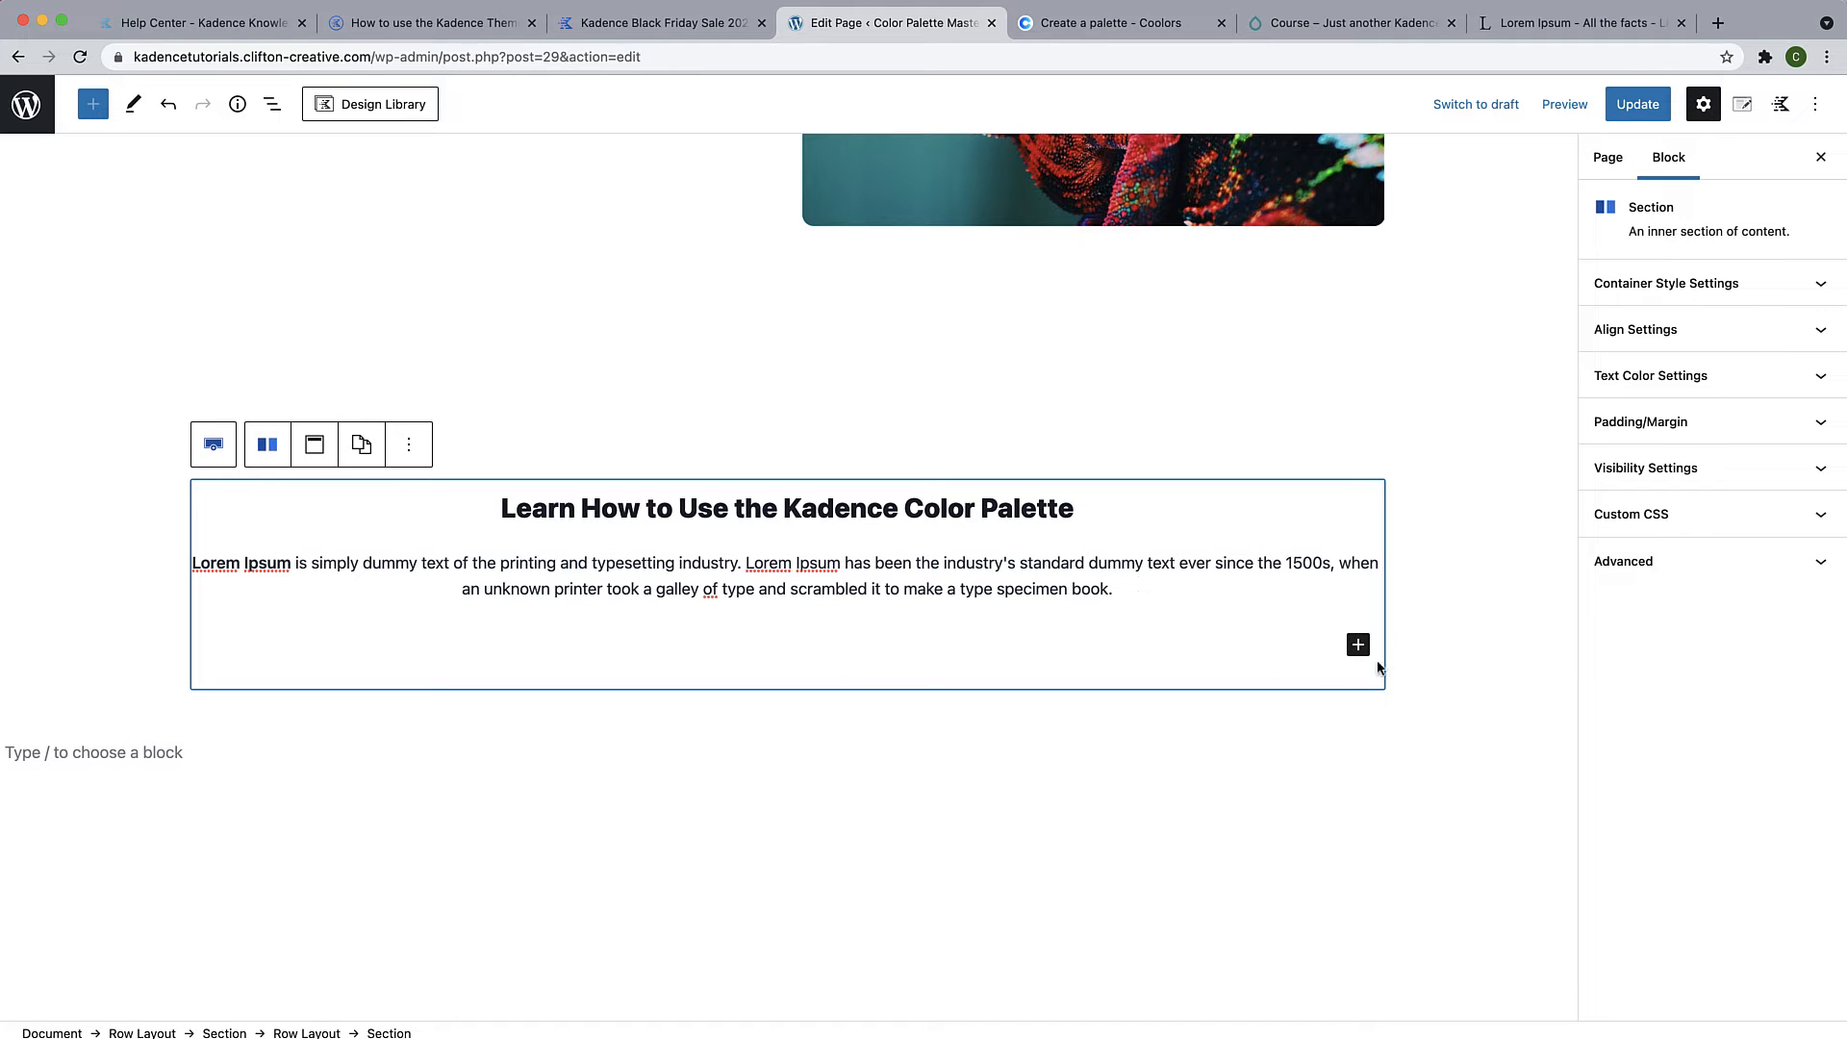
click(1358, 643)
click(1401, 826)
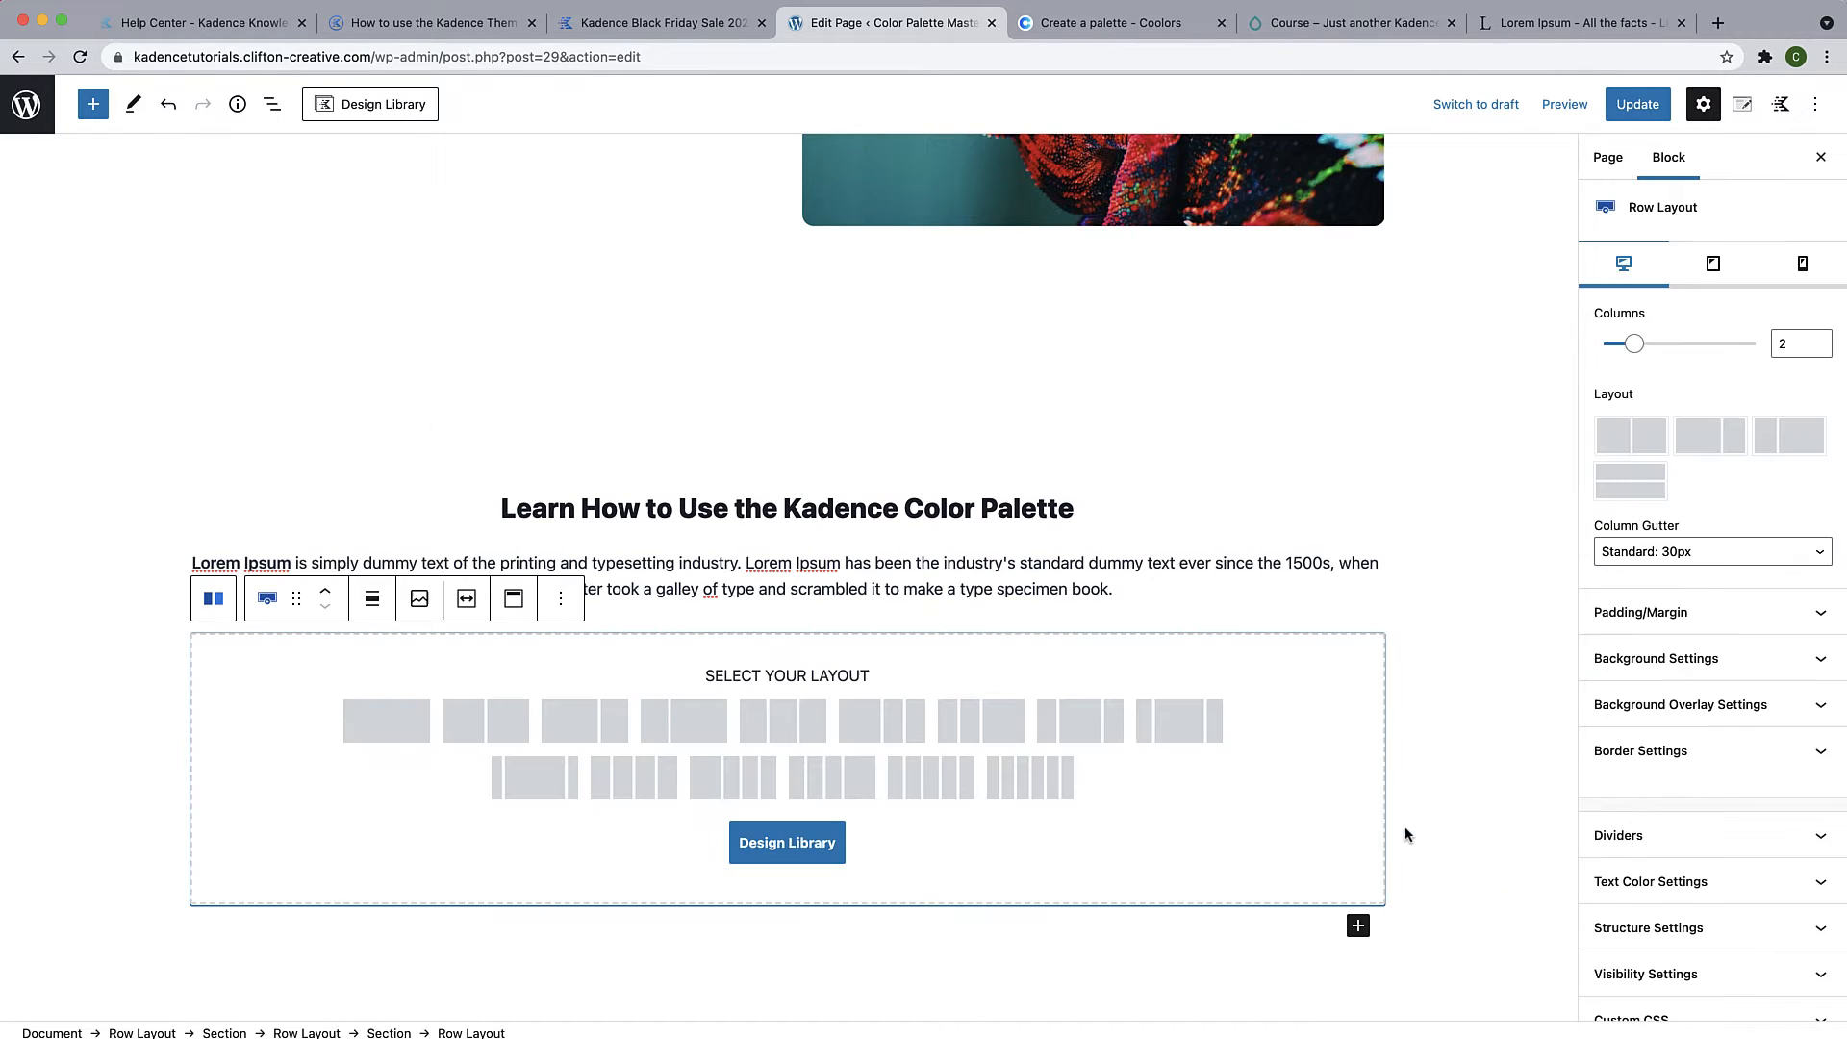
click(806, 721)
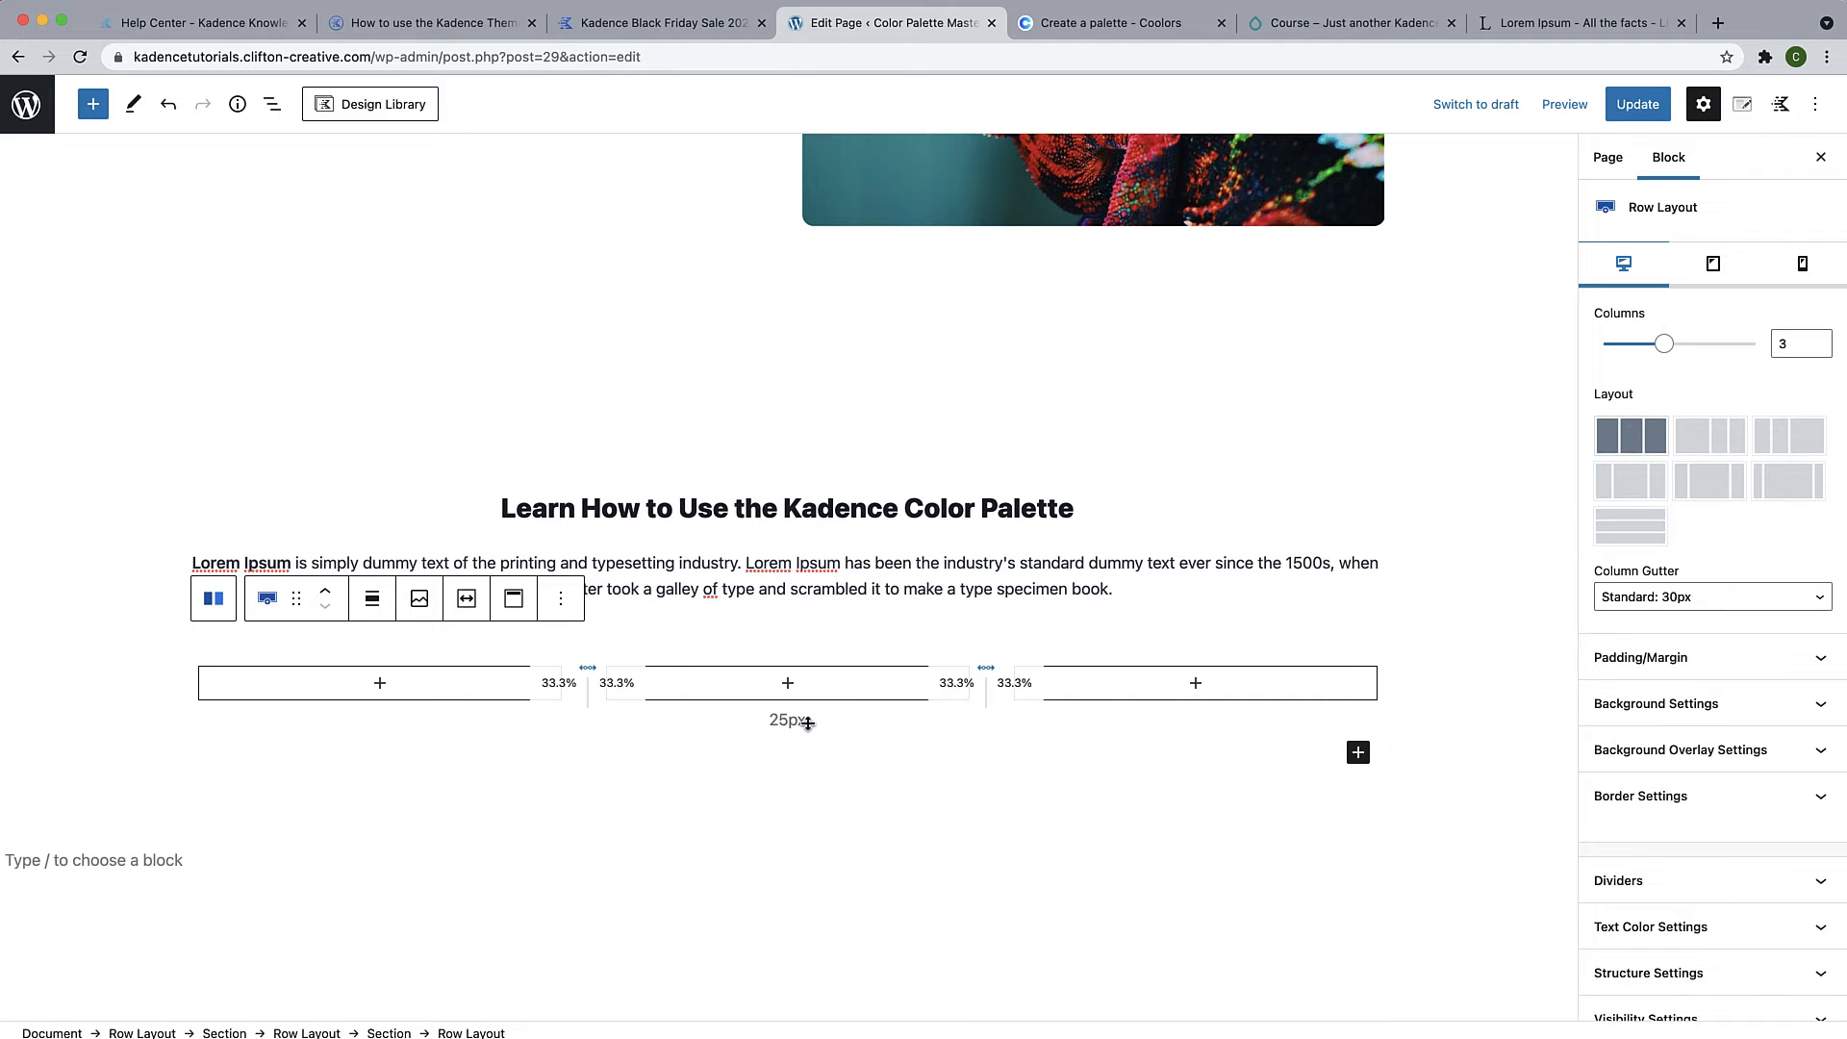
Insert an Info Box block into each of the three columns
click(381, 685)
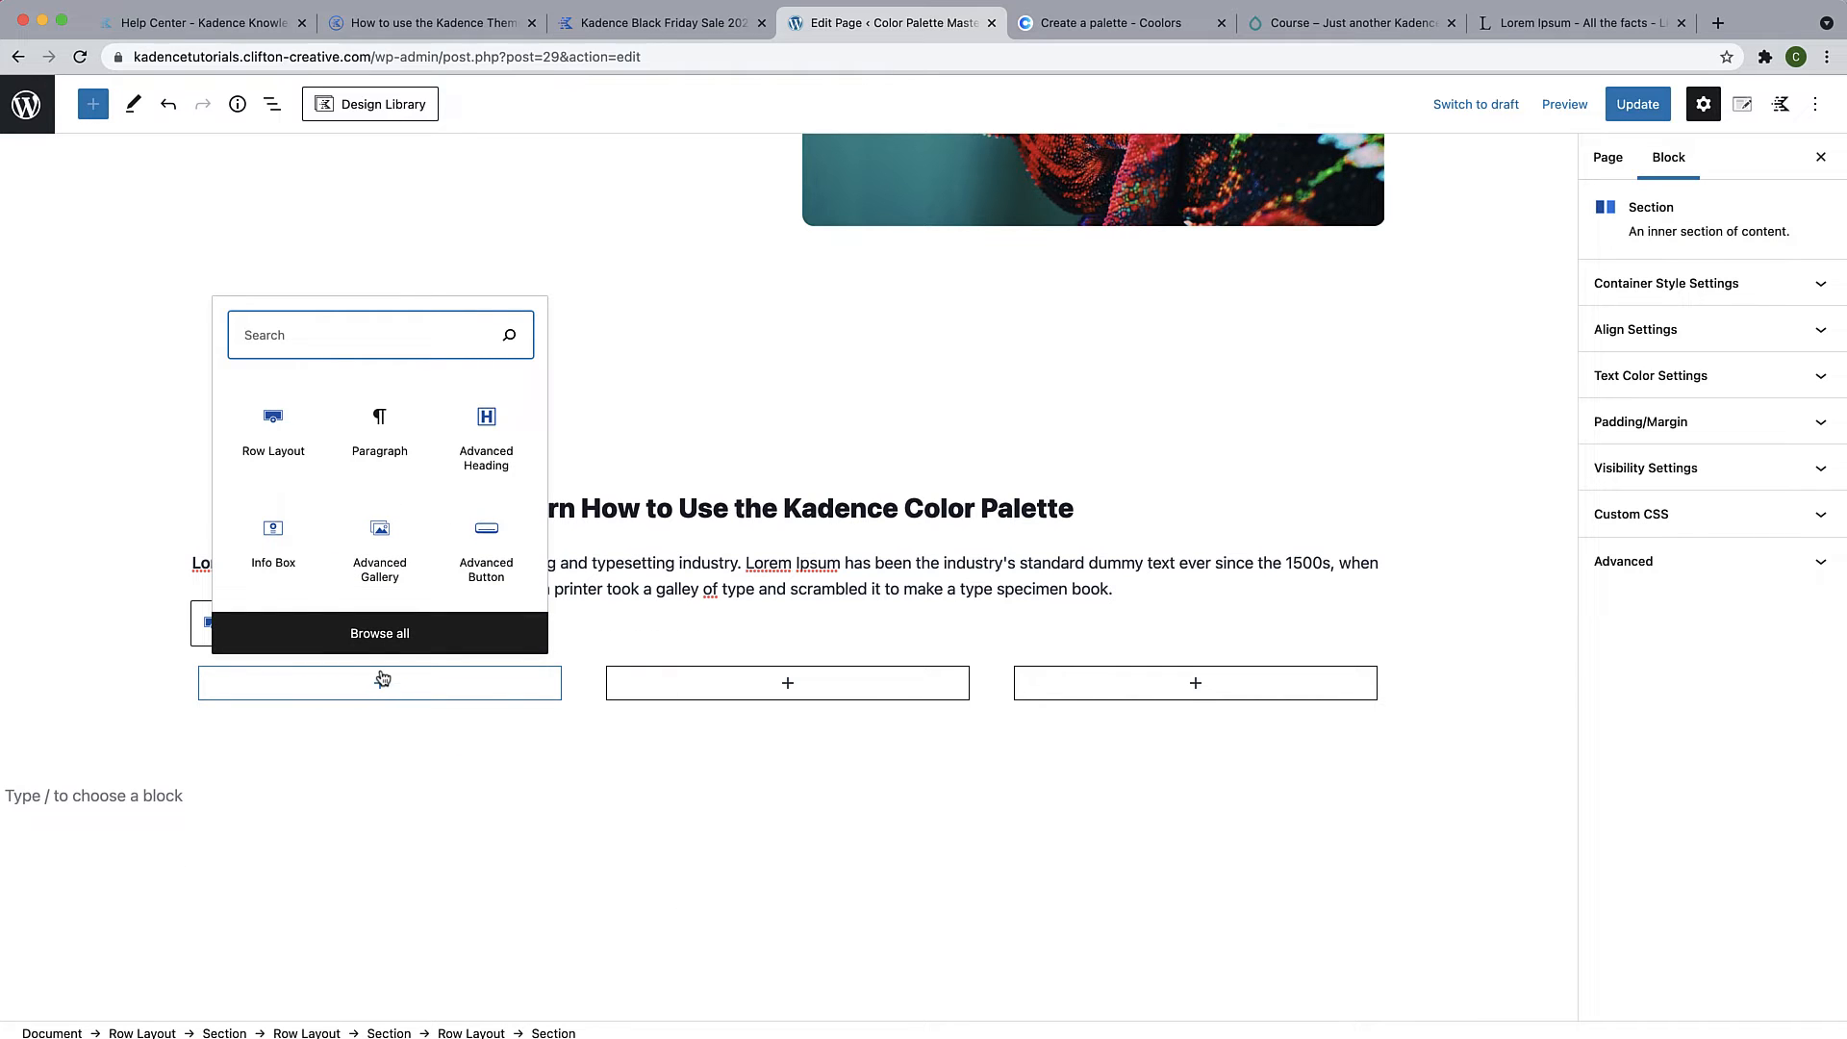
click(269, 535)
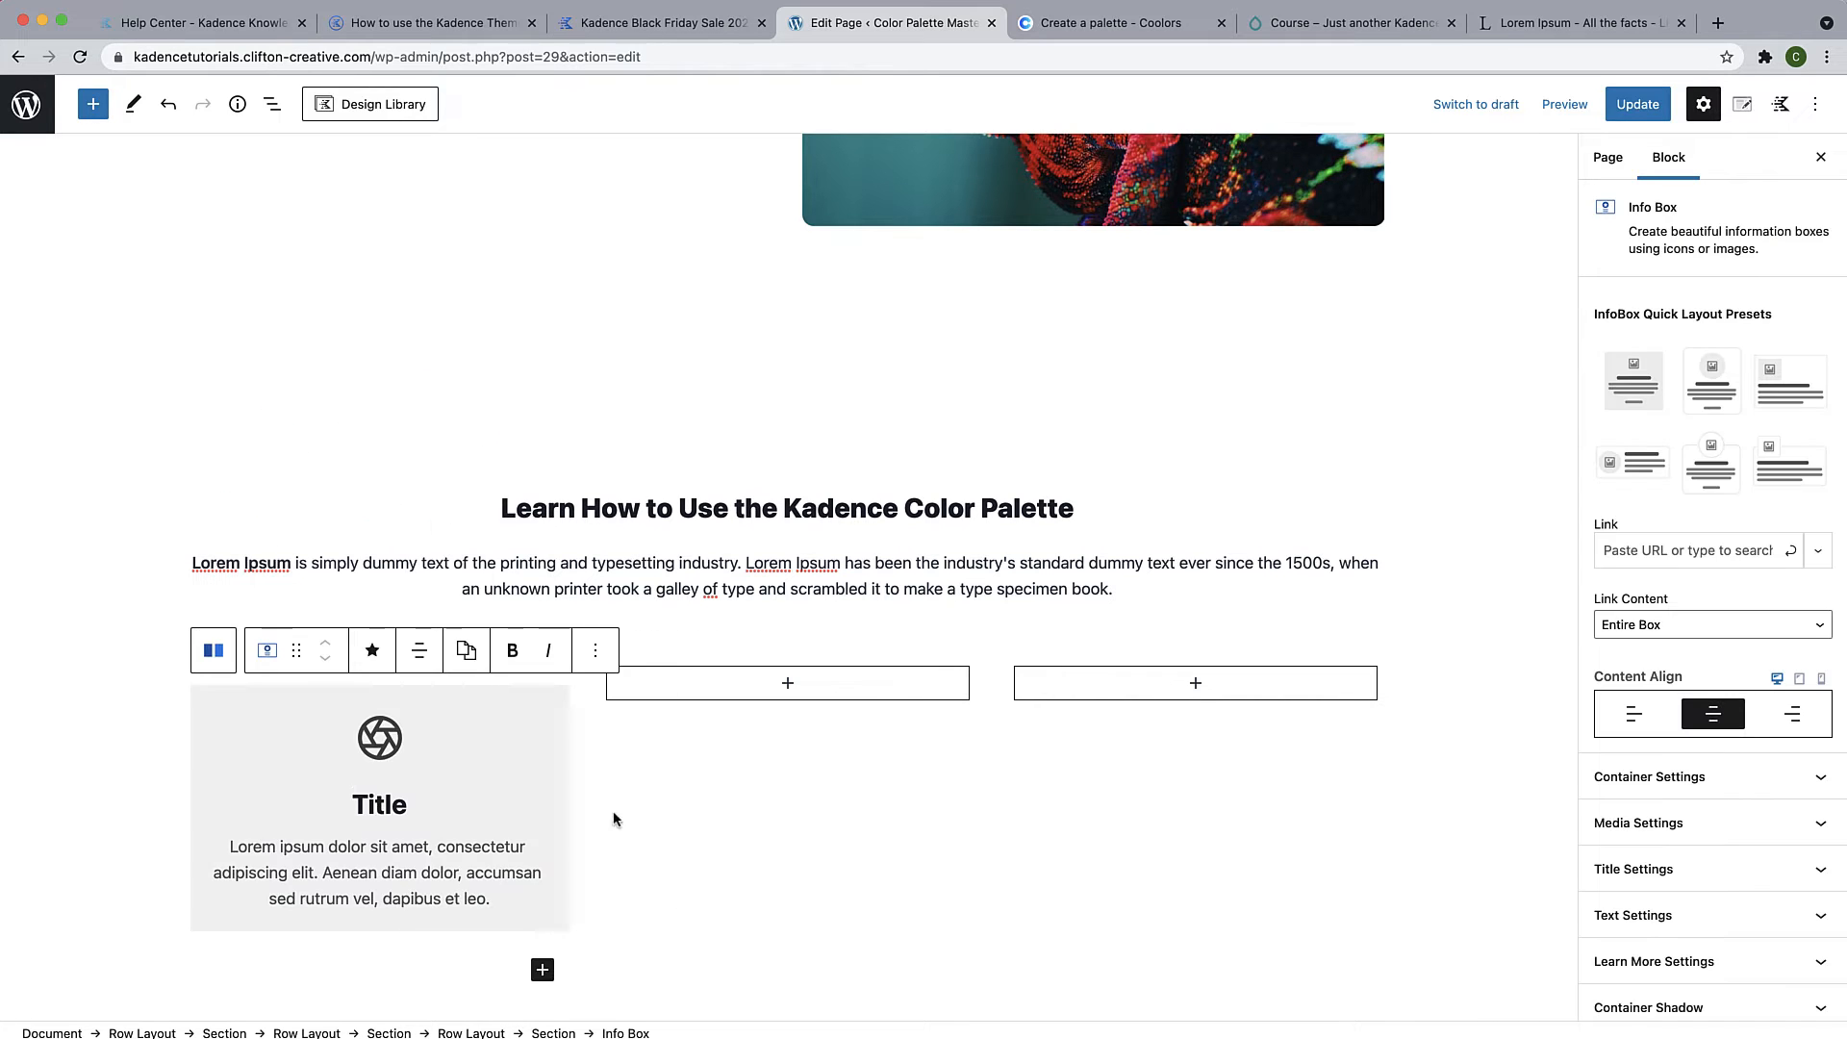
click(787, 683)
click(681, 534)
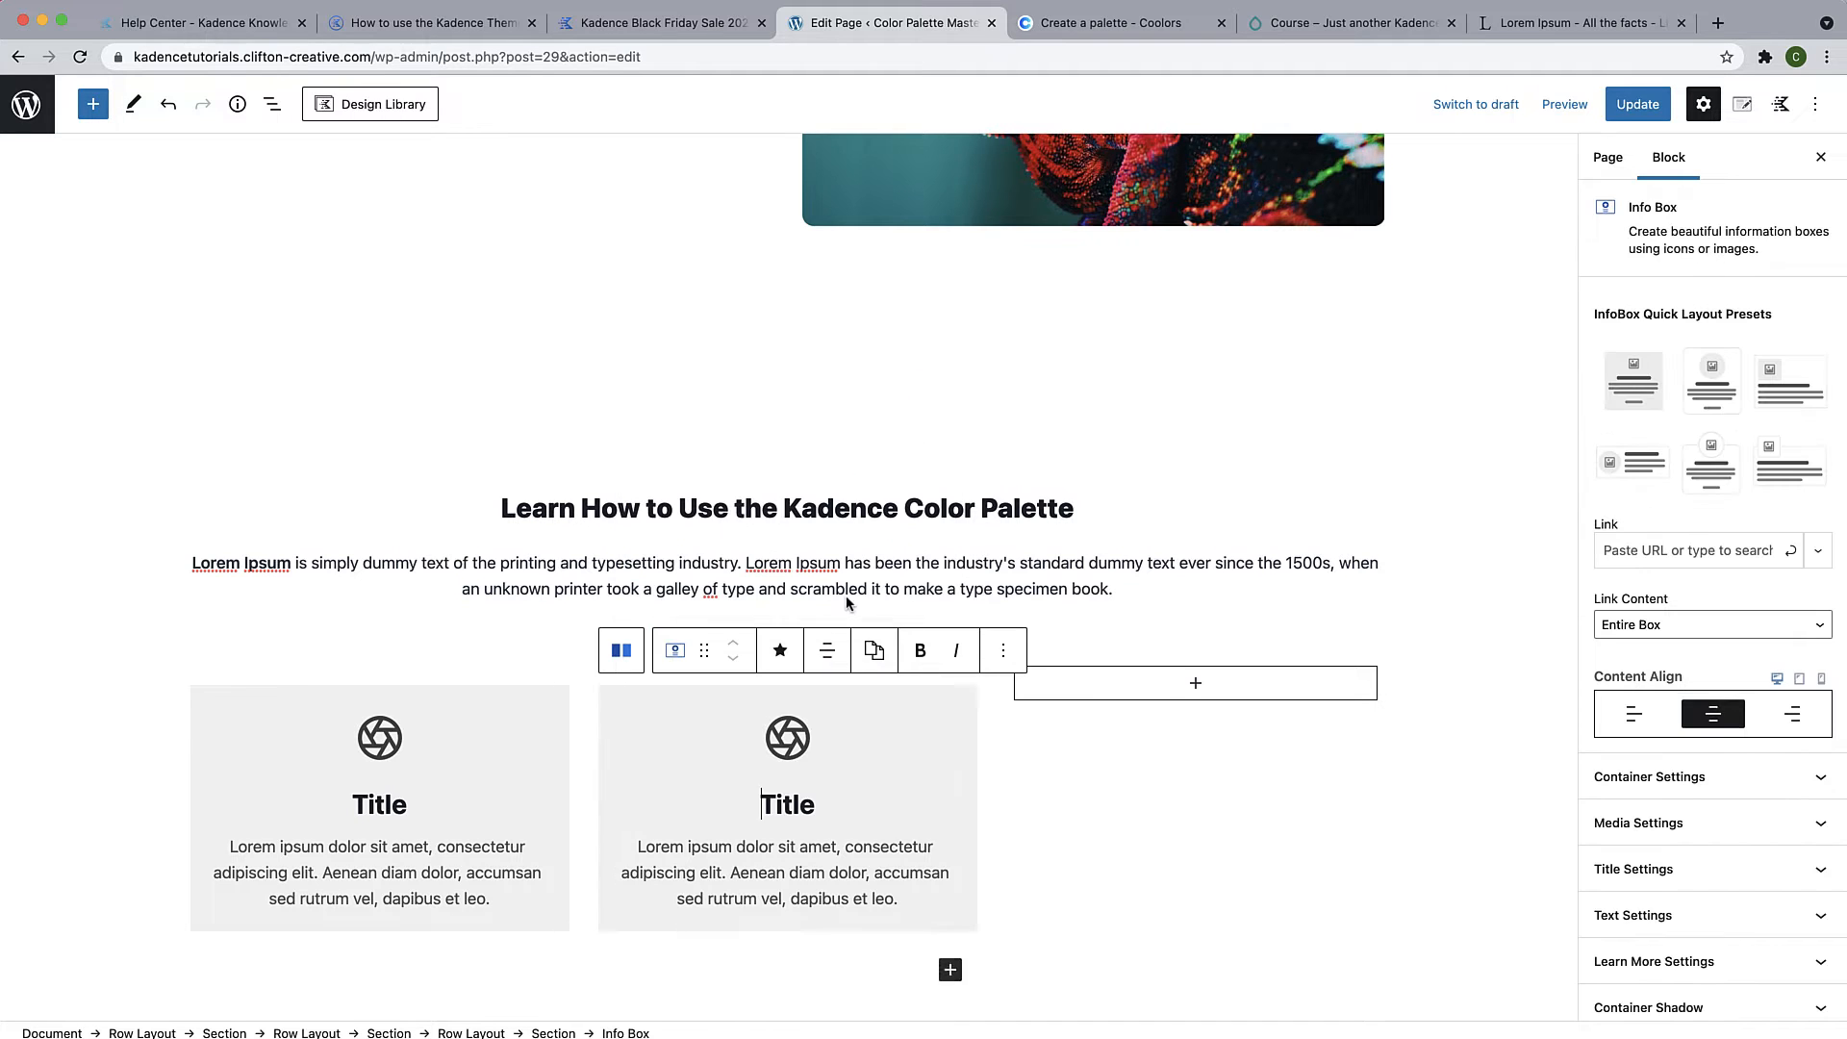
click(1196, 685)
click(1080, 530)
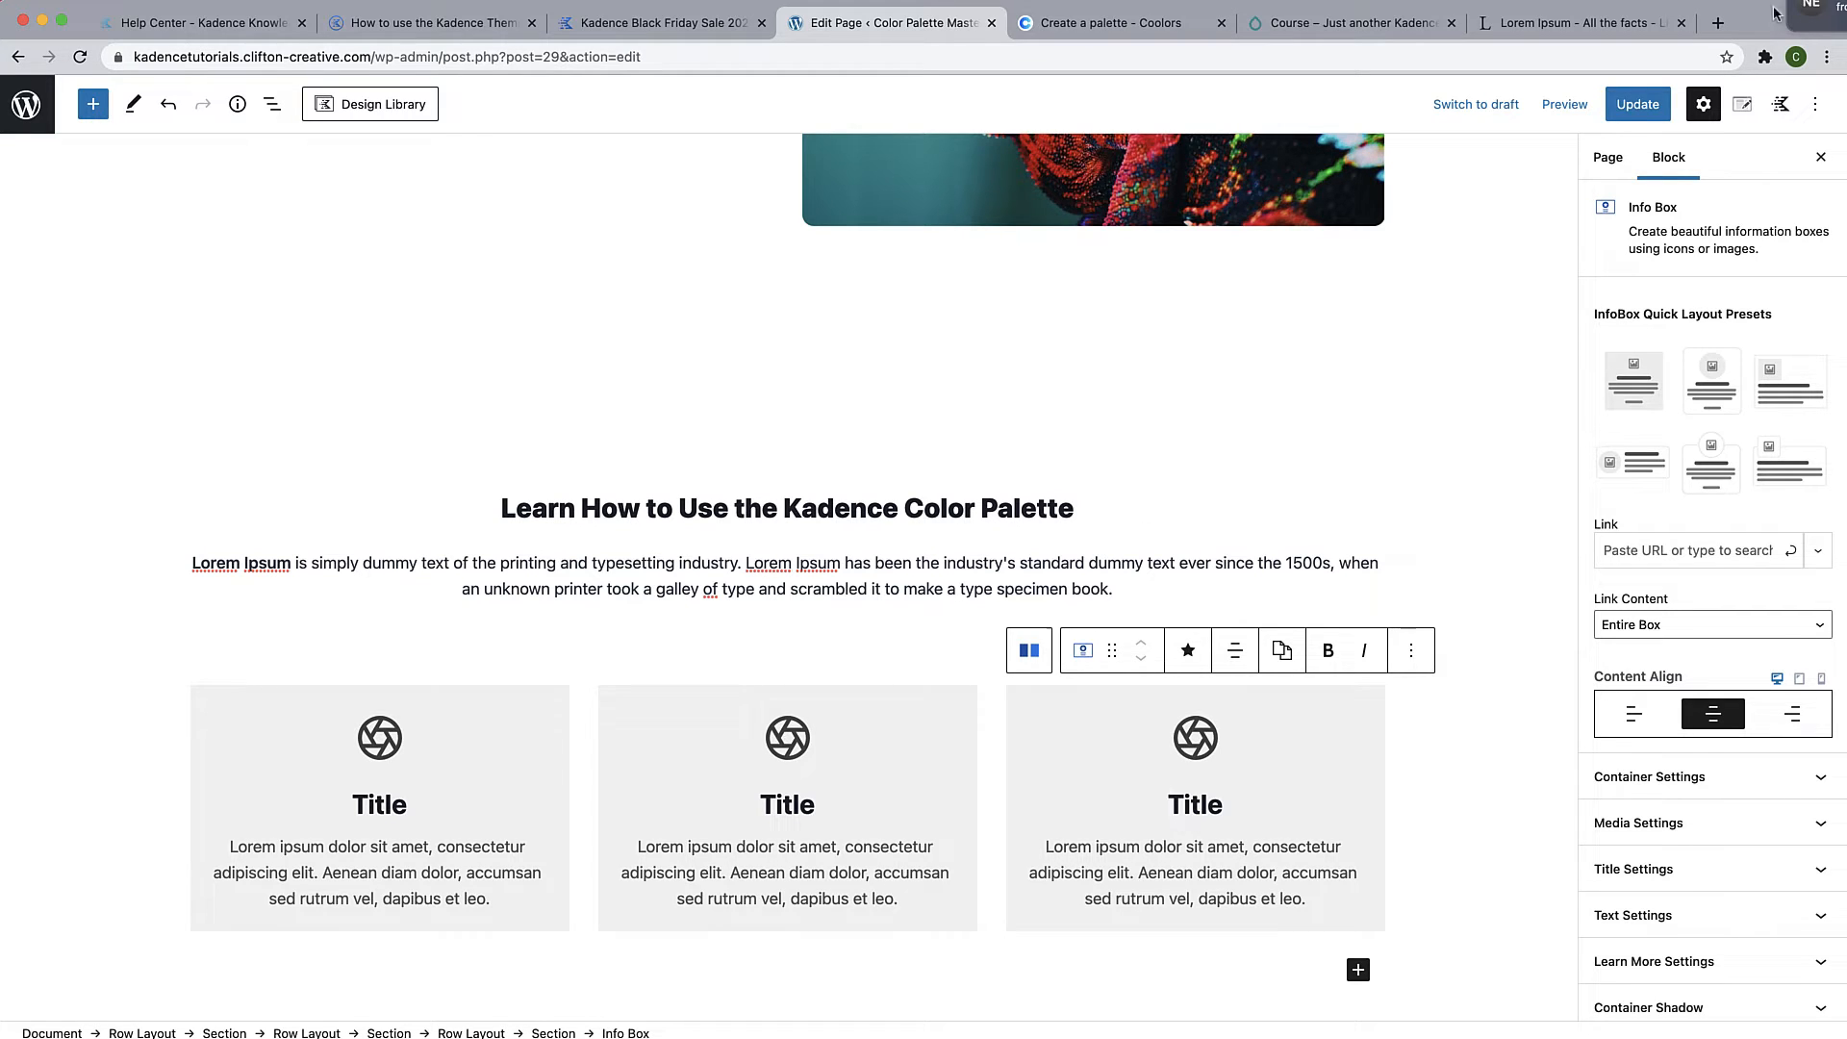
click(1717, 0)
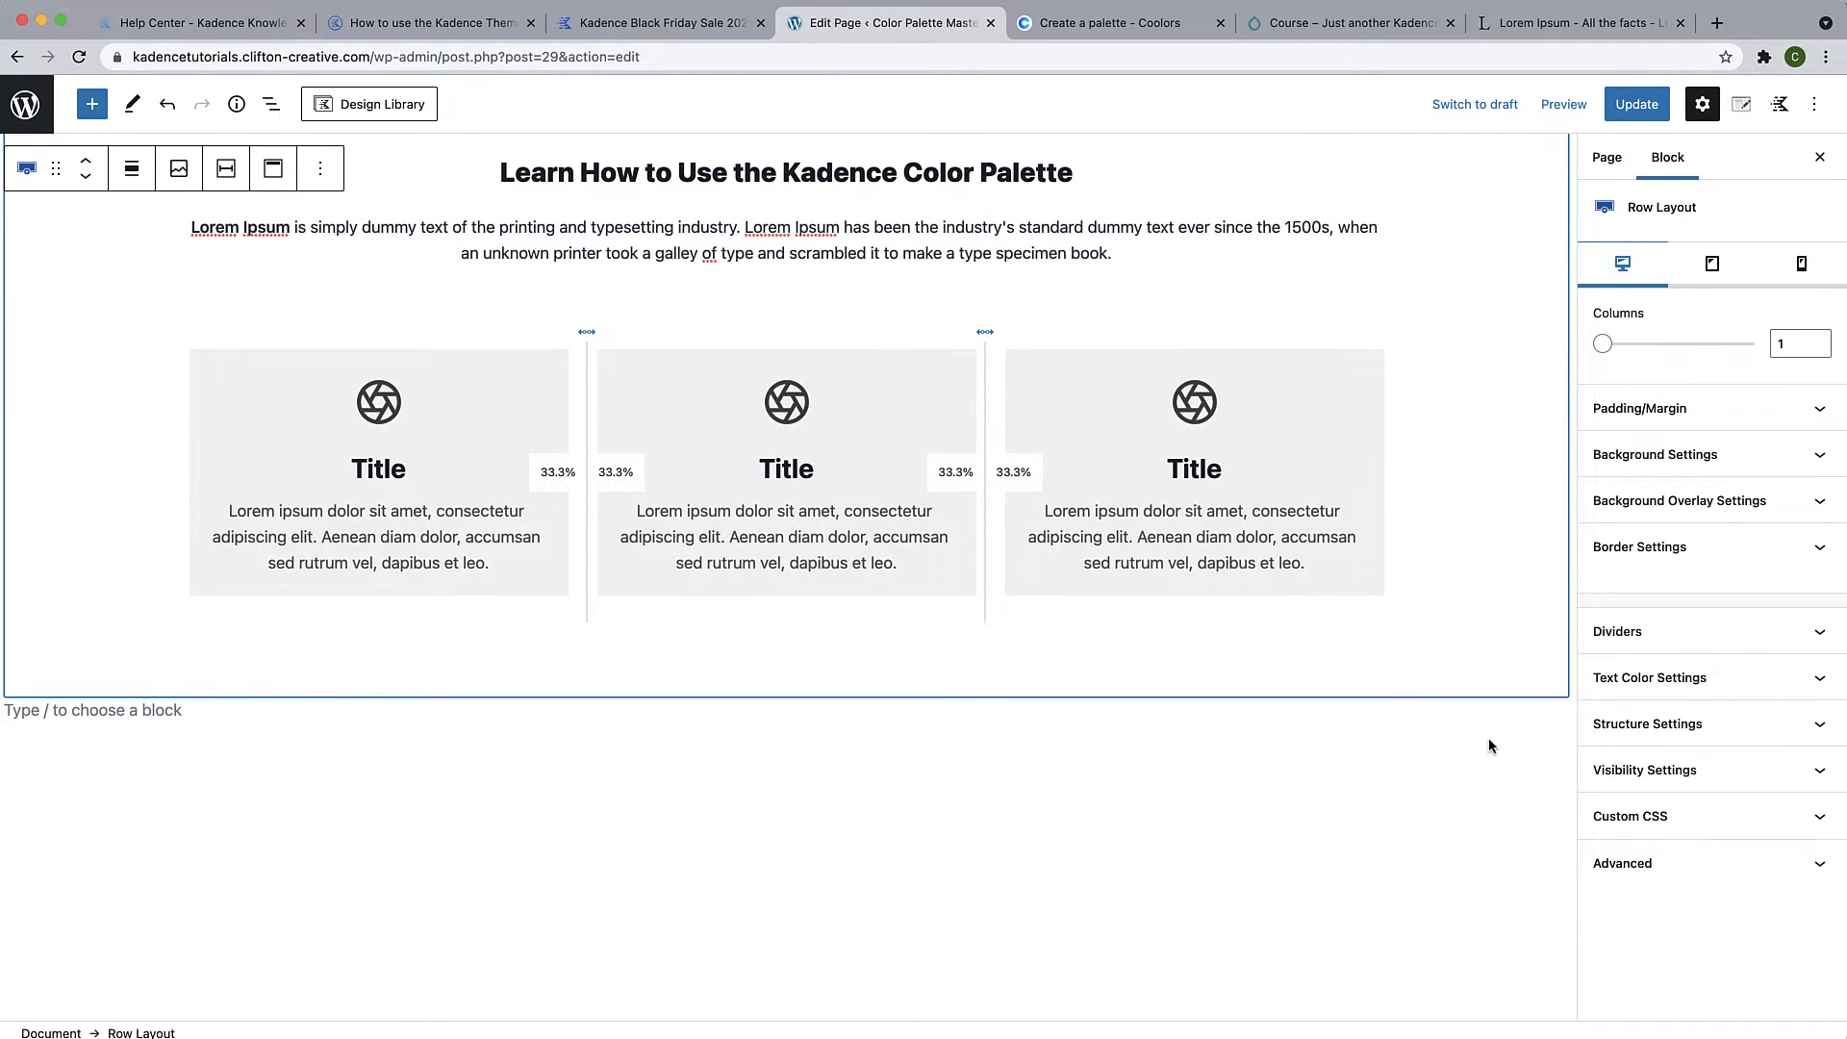
Add a new one-column Row Layout at the end of the page, below the info box row
click(1489, 746)
click(1548, 711)
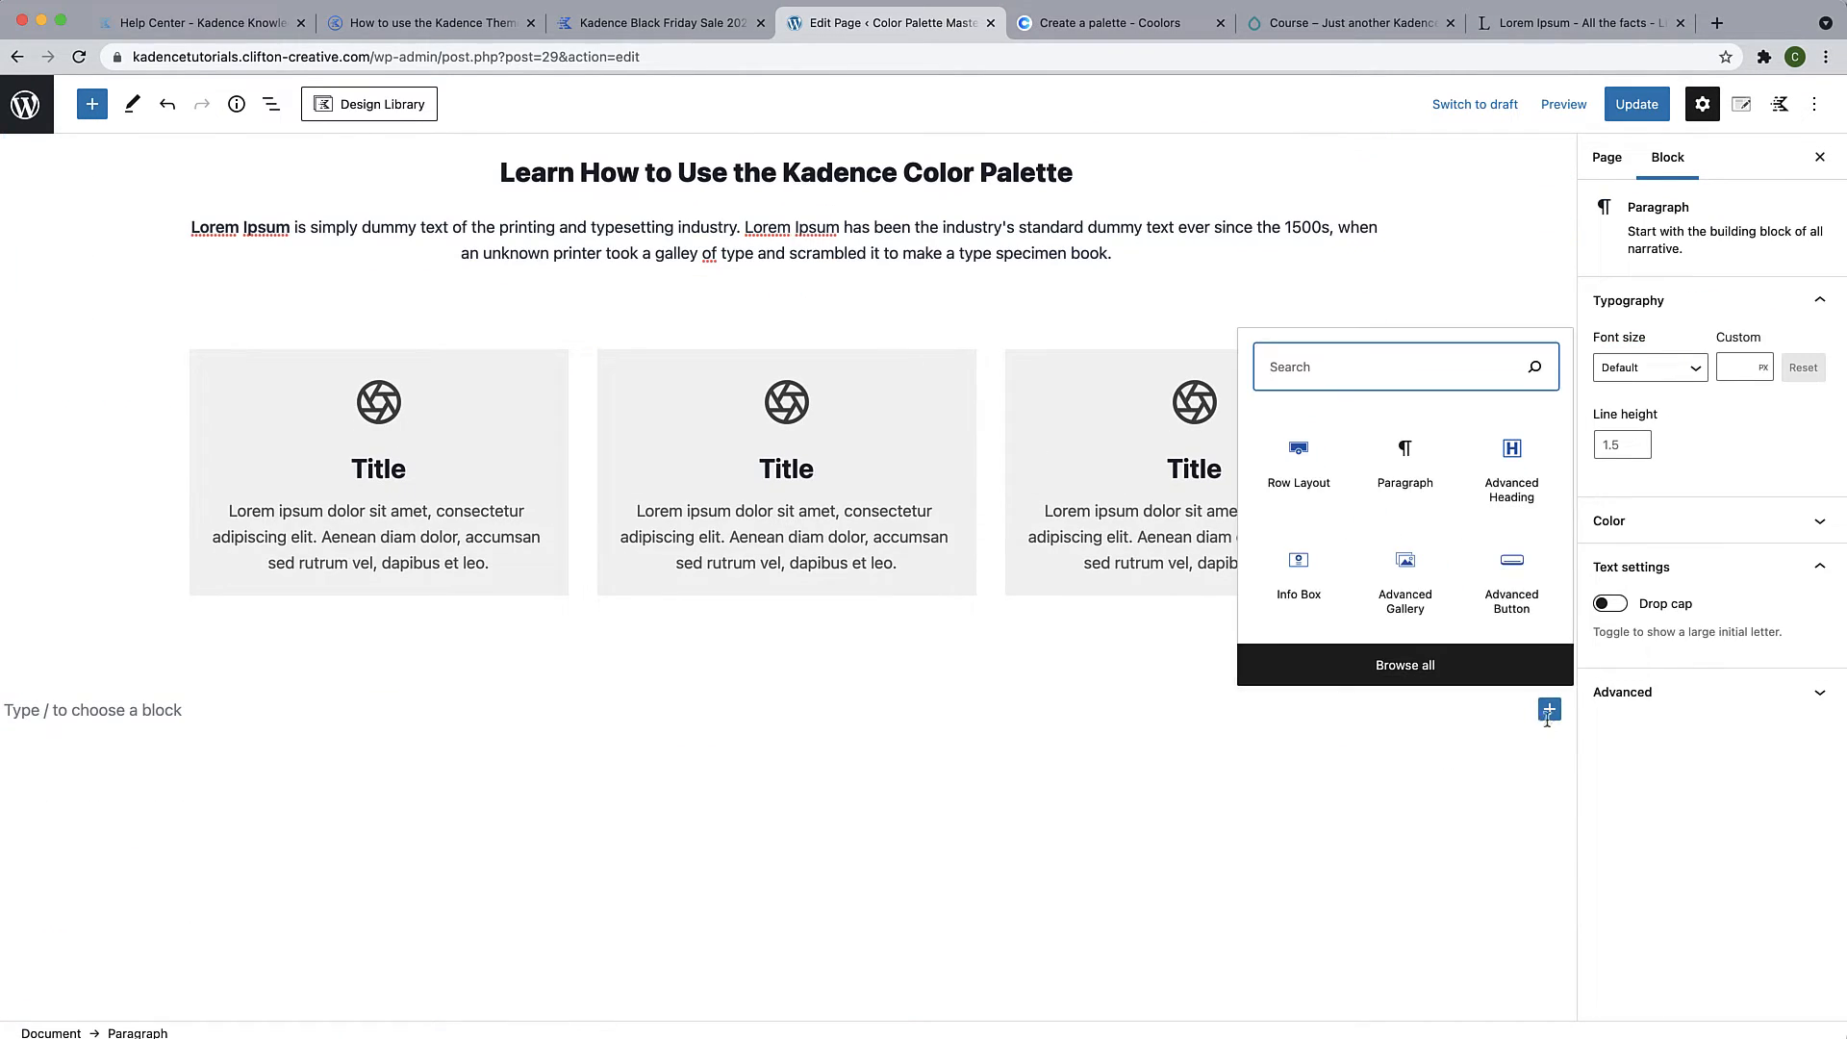
click(1310, 468)
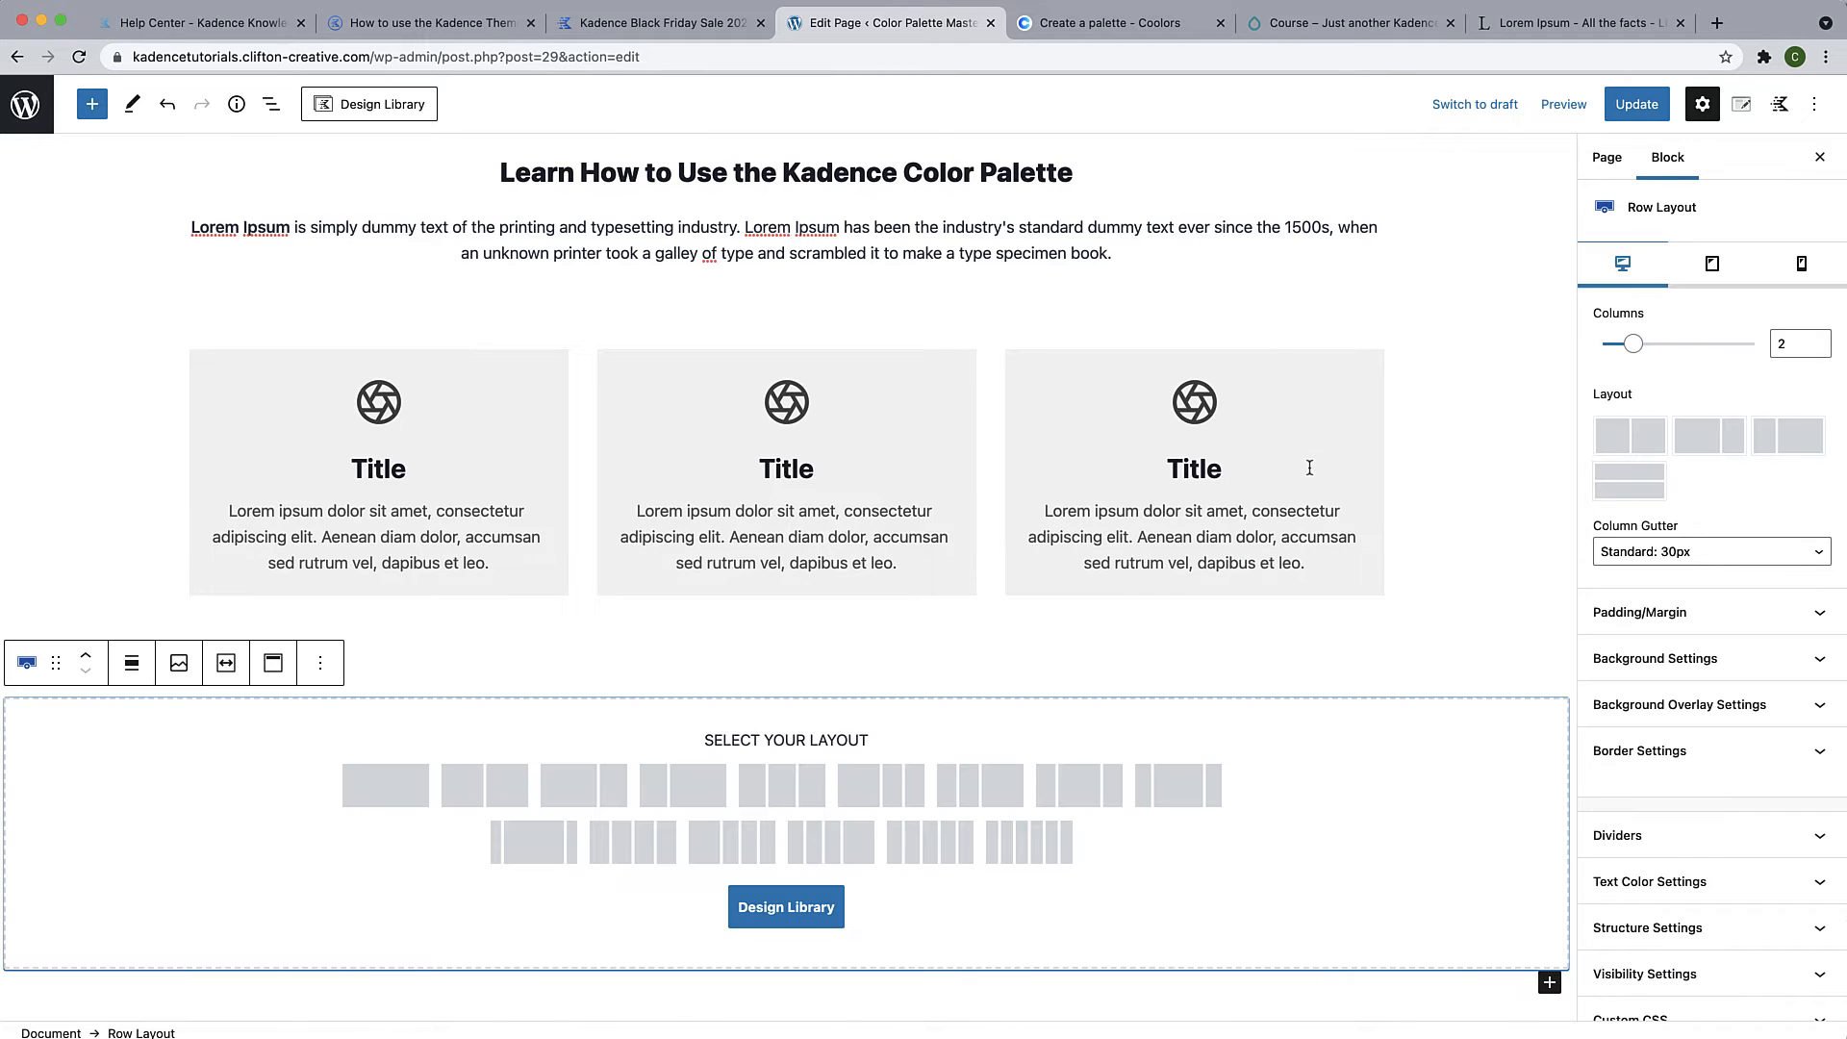
click(385, 786)
Nest a Row Layout with two equal columns inside the new one-column row's section
click(786, 751)
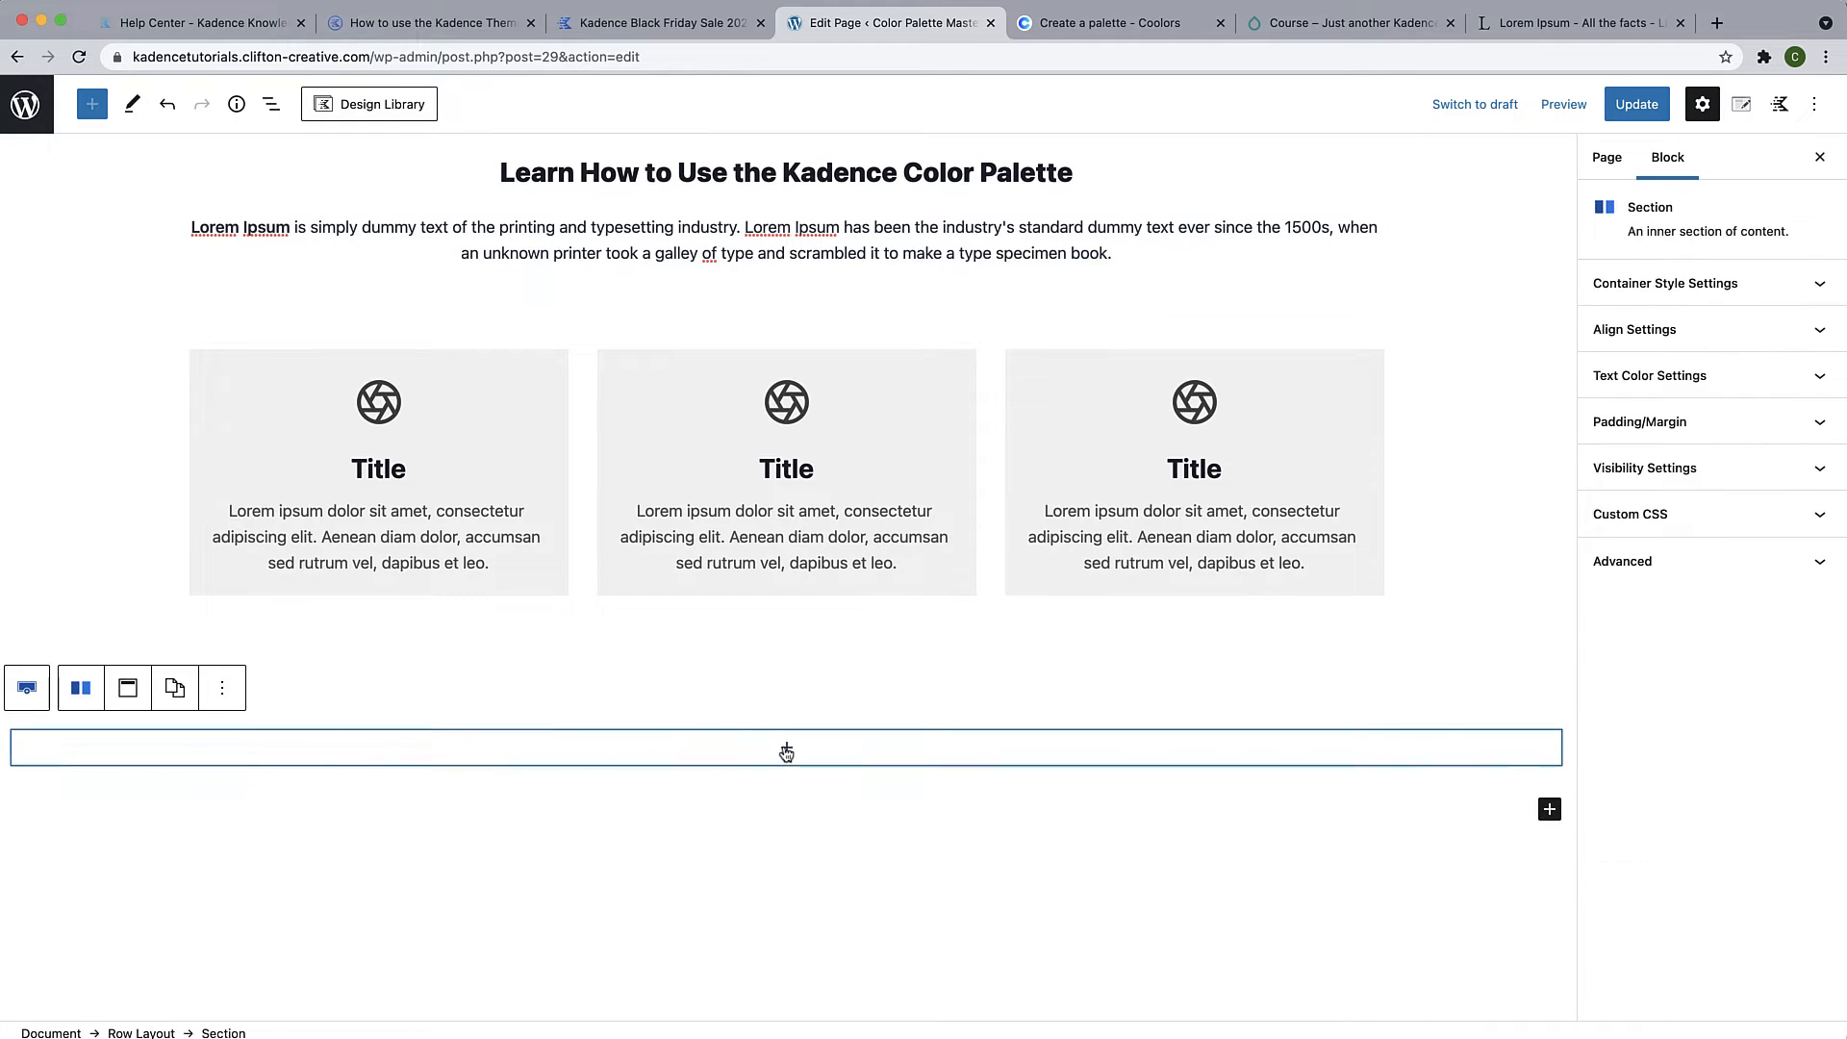
click(786, 751)
click(683, 505)
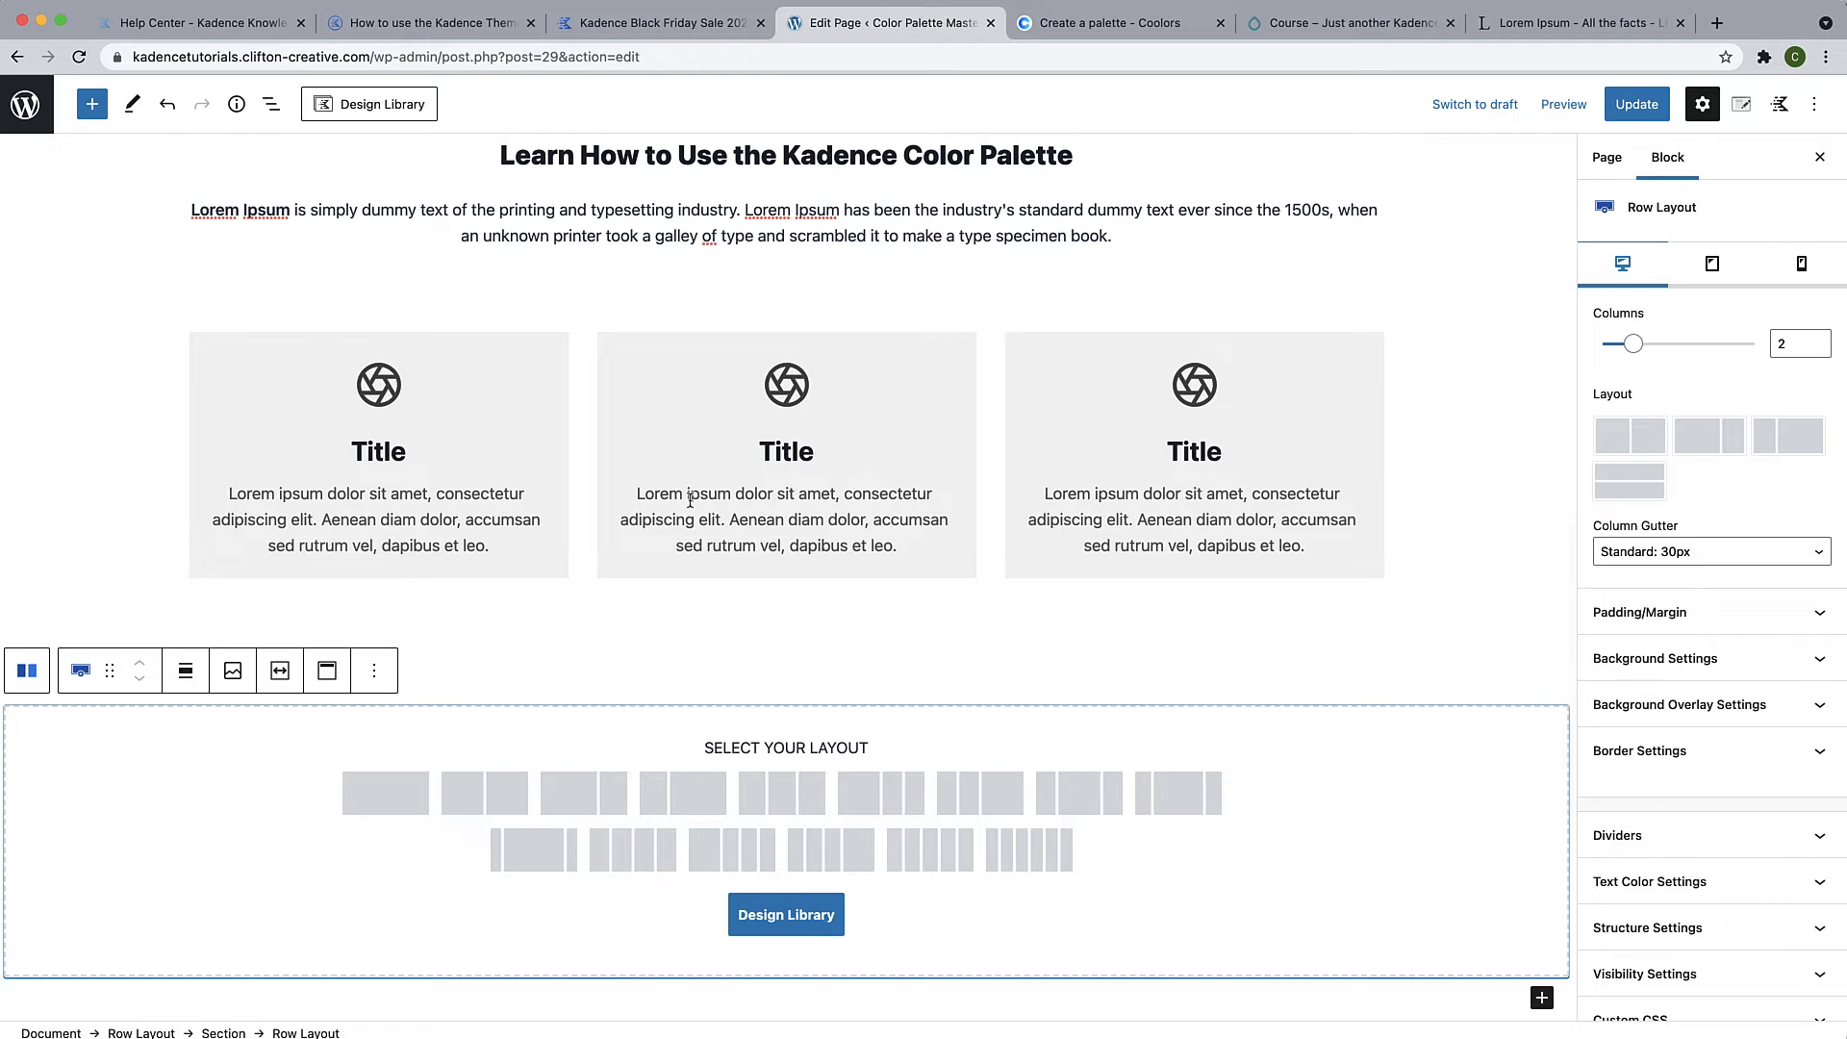
click(467, 809)
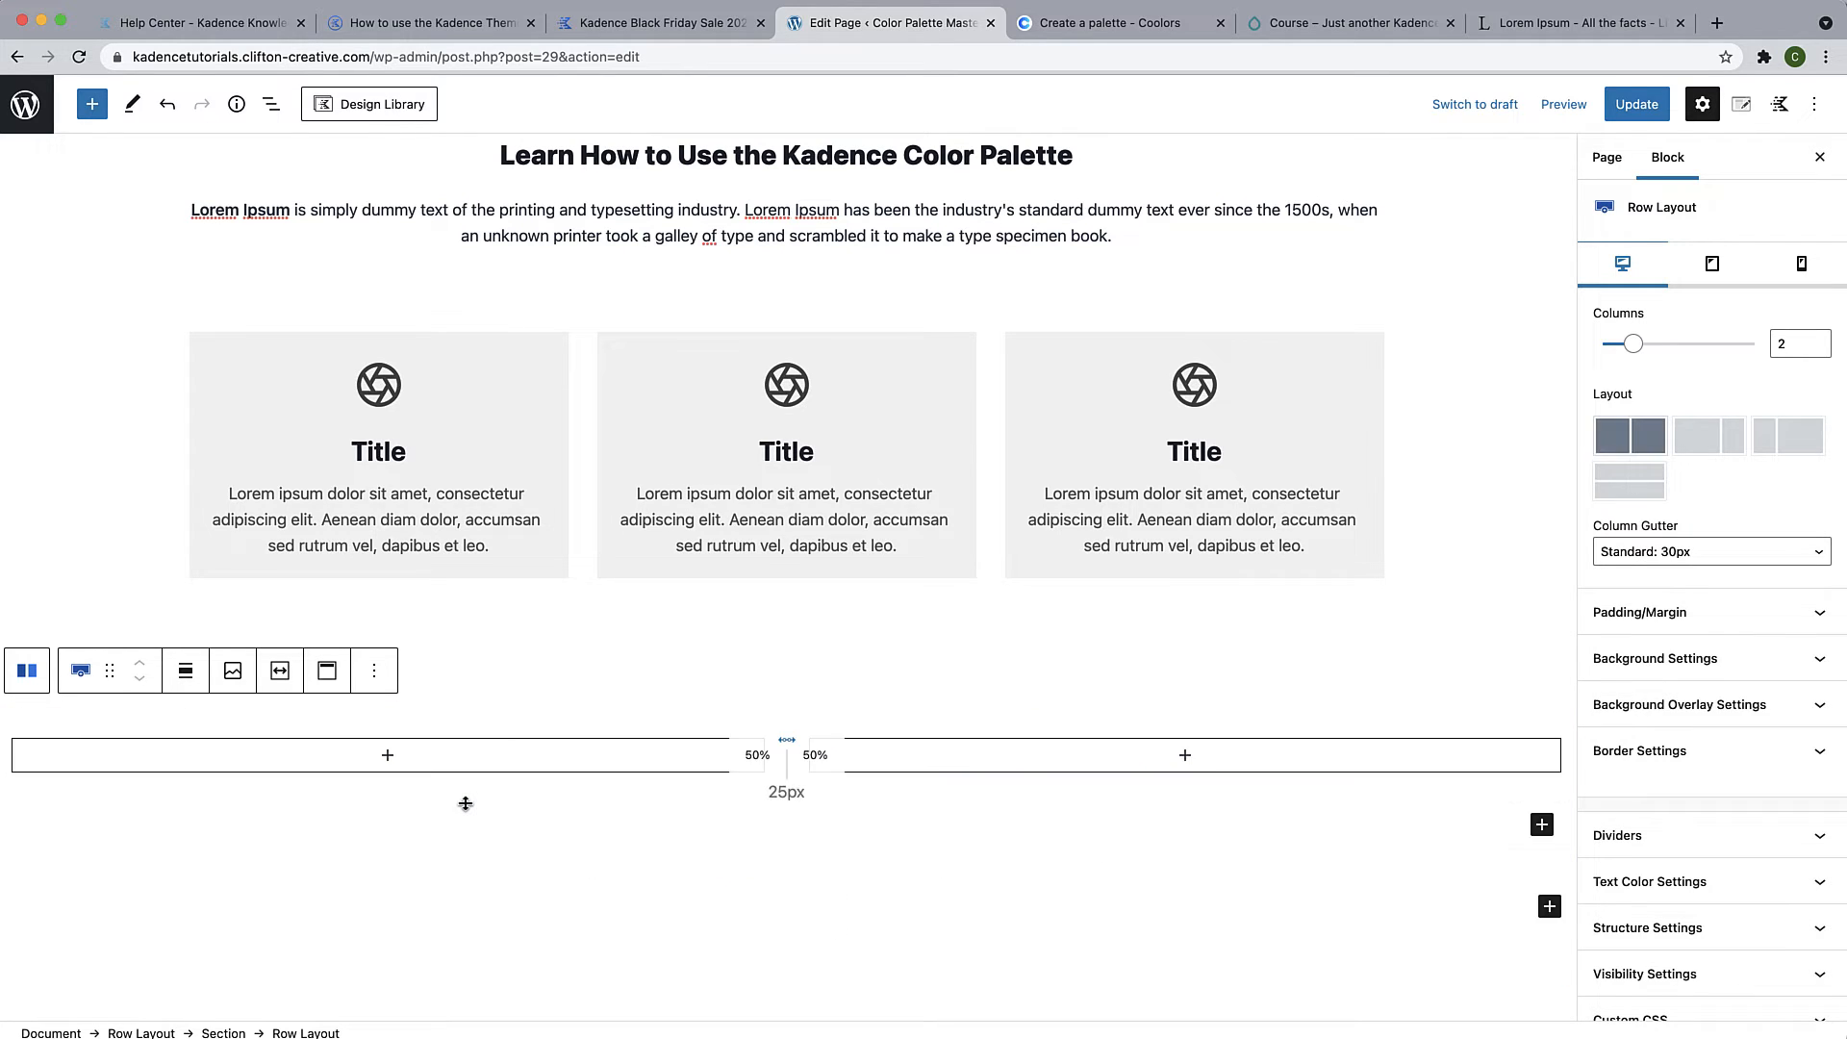
Set the outer row around the two empty columns to inherit its content max width from the theme
click(597, 685)
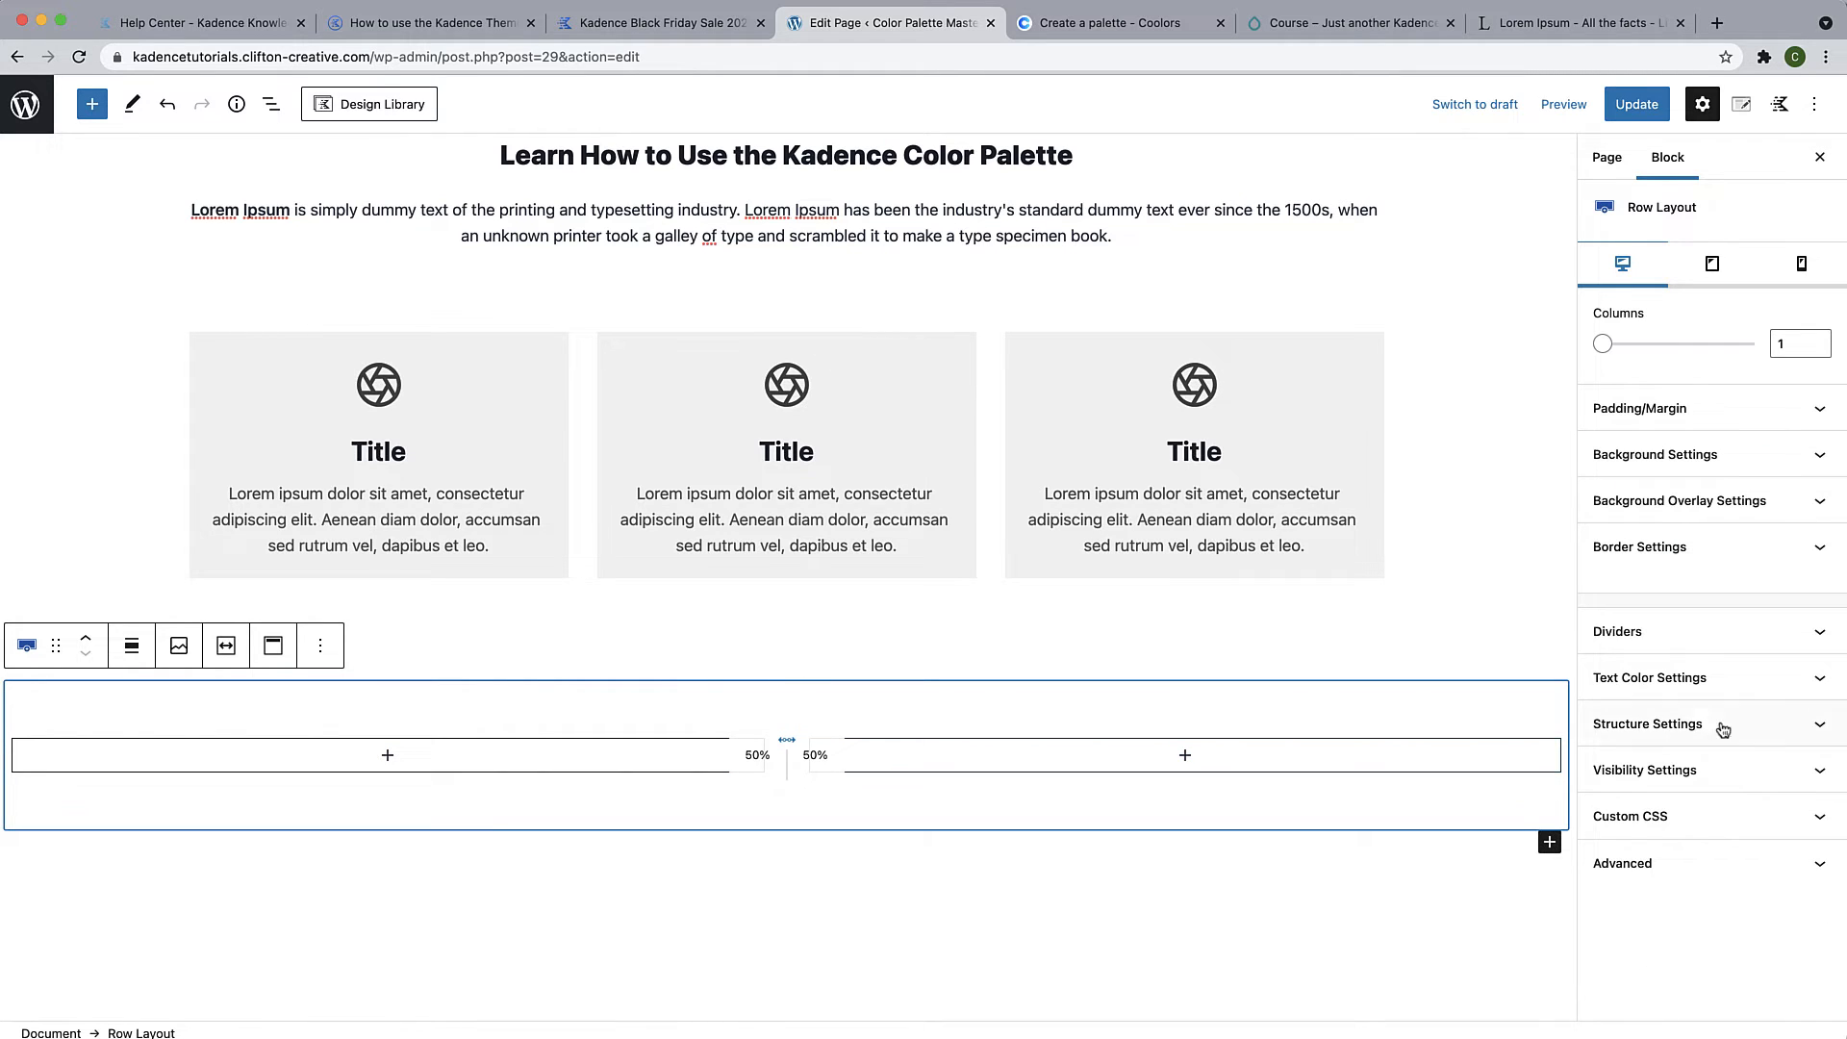
click(1822, 684)
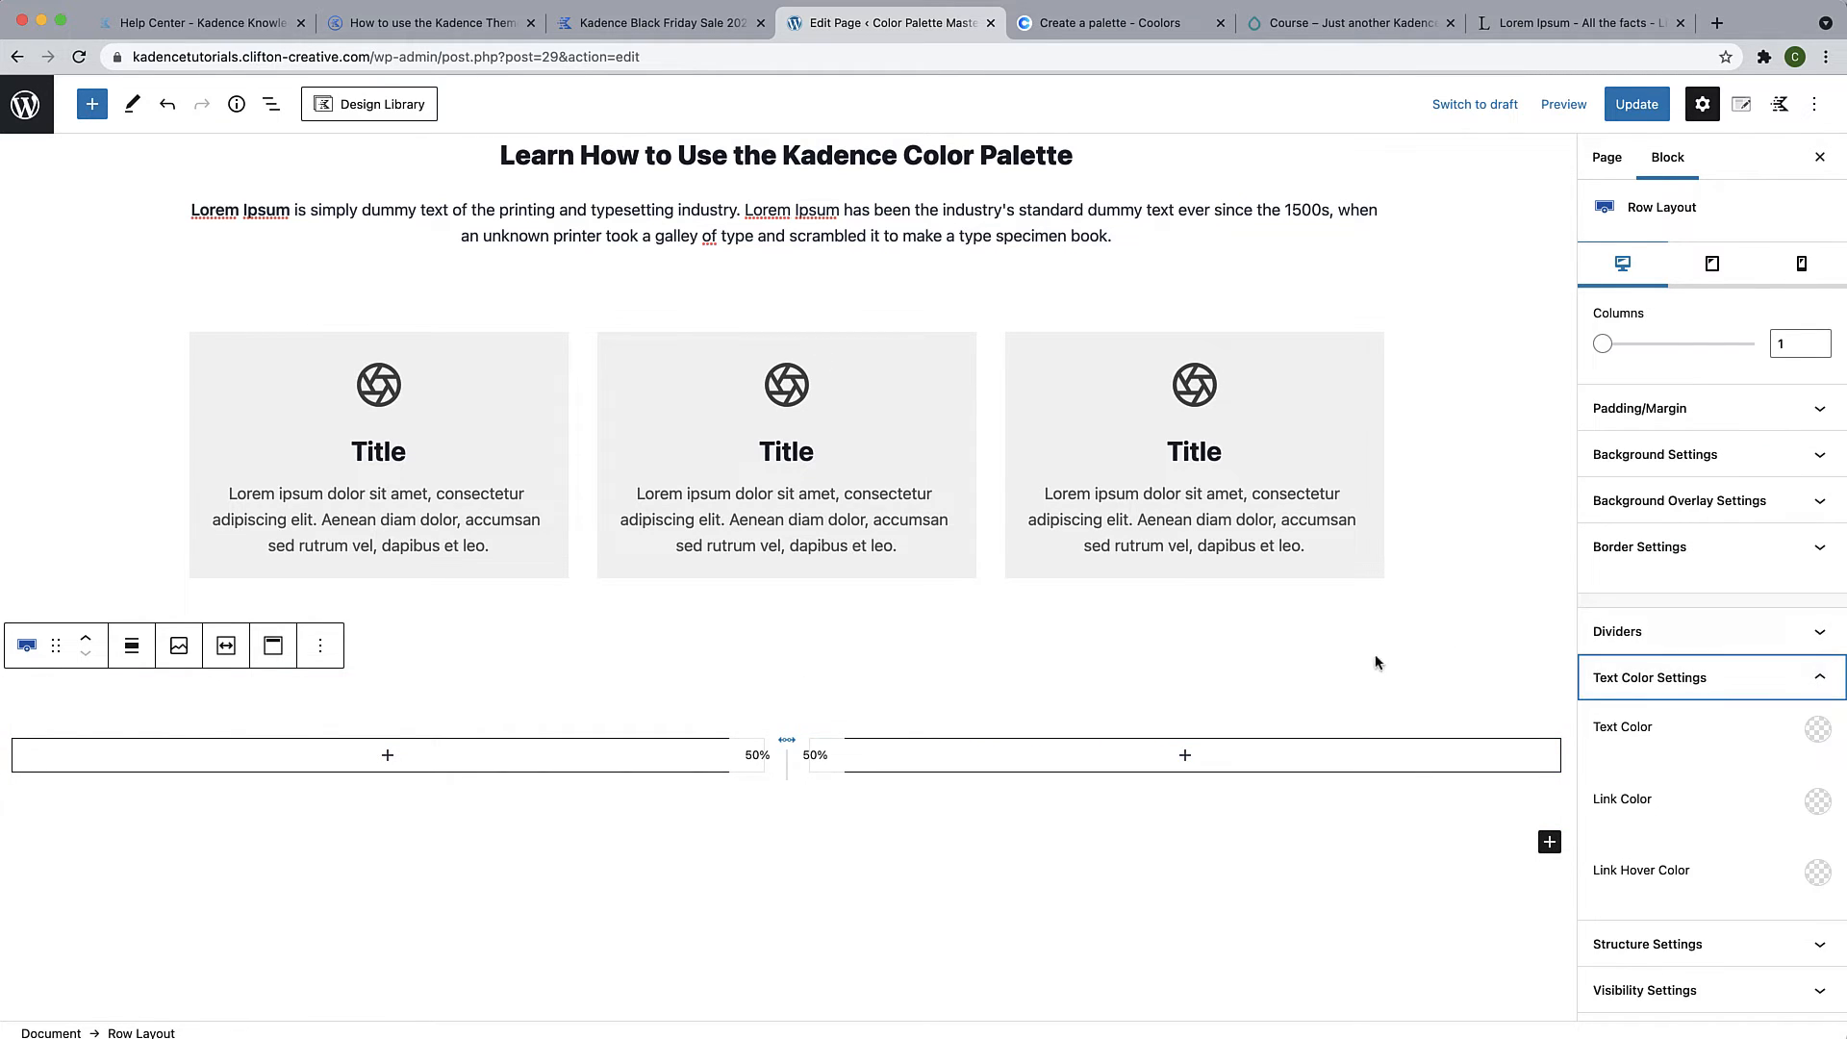
click(1373, 712)
click(1375, 696)
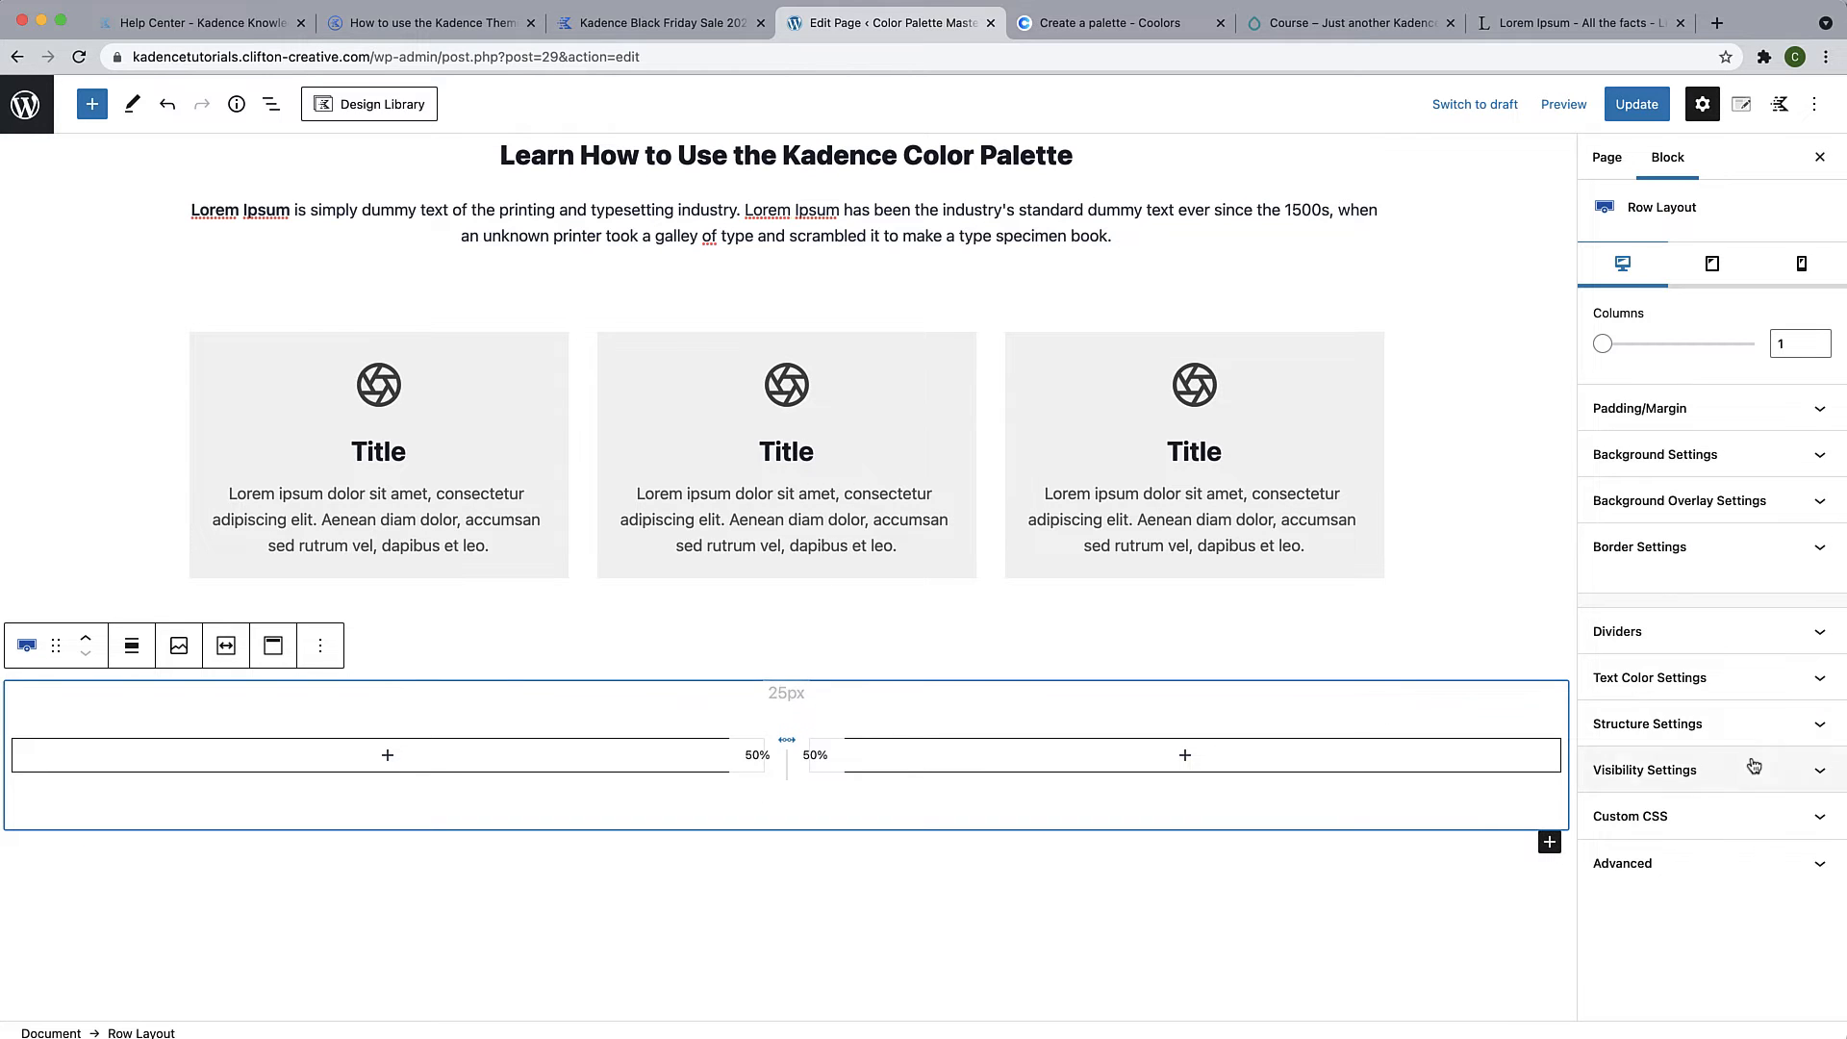
click(1740, 728)
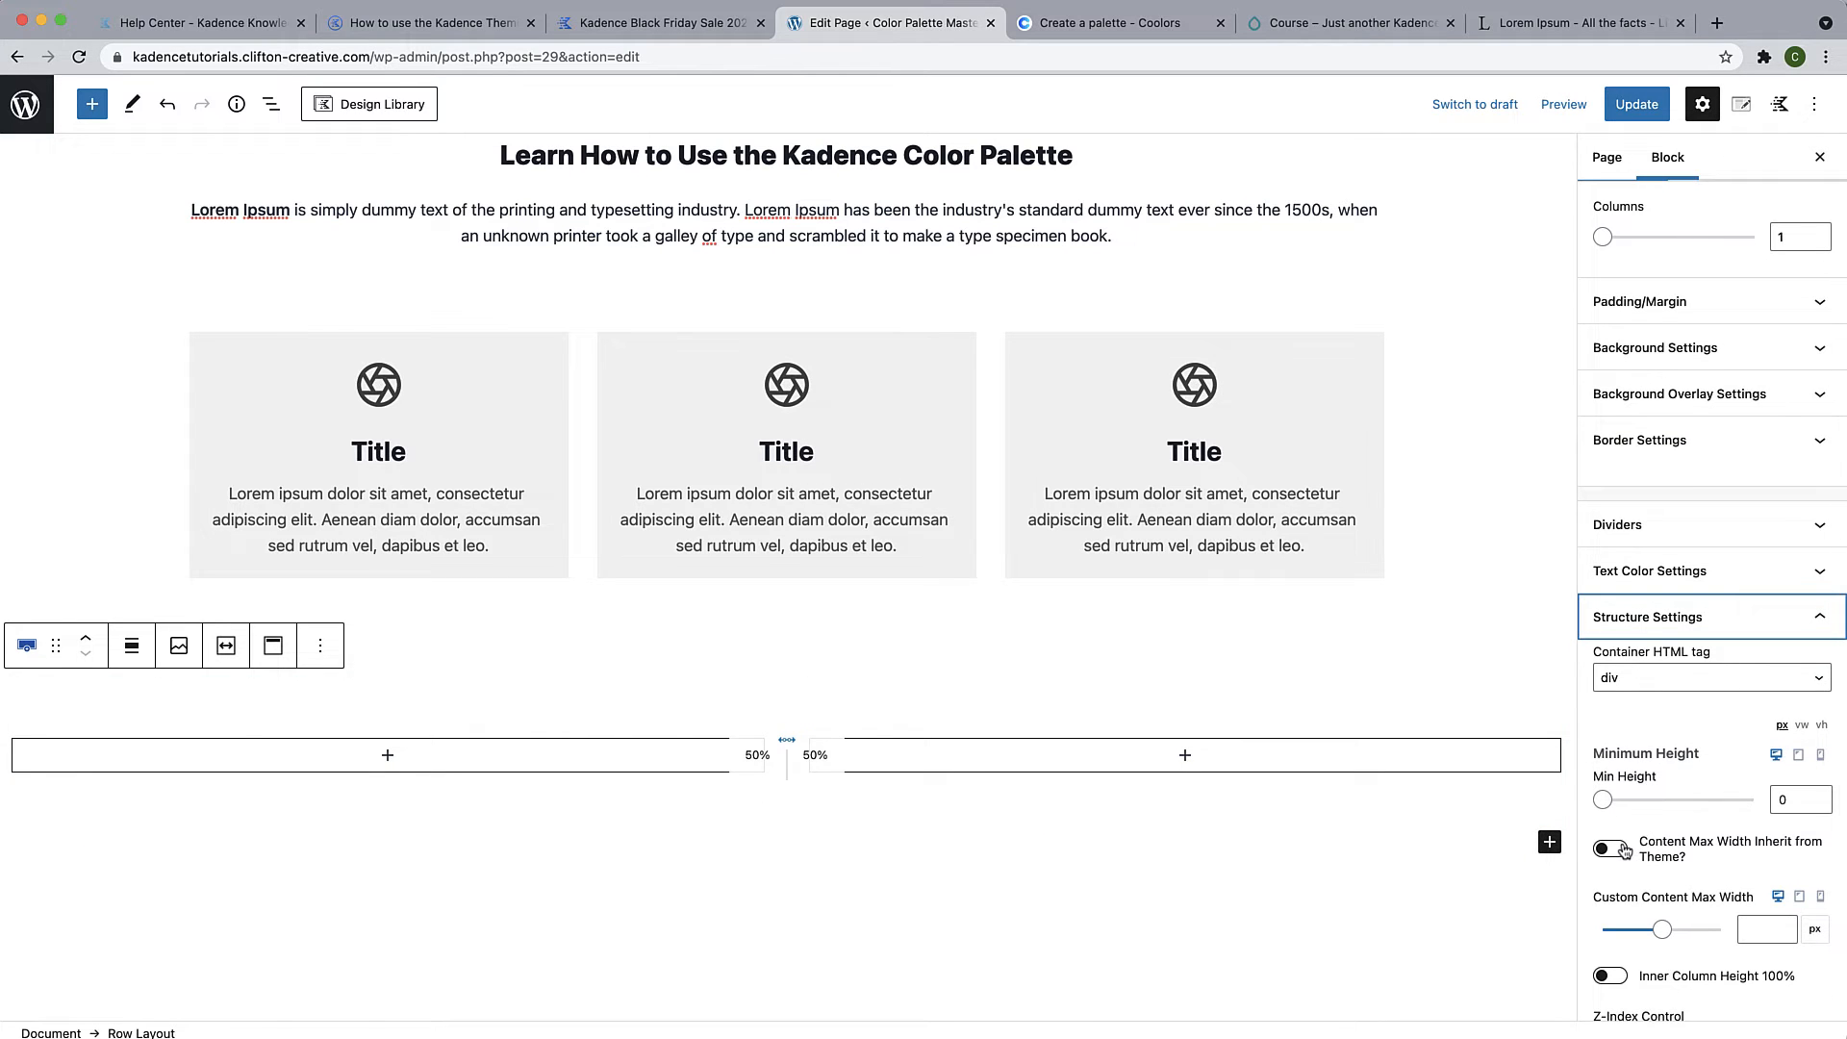
click(1611, 849)
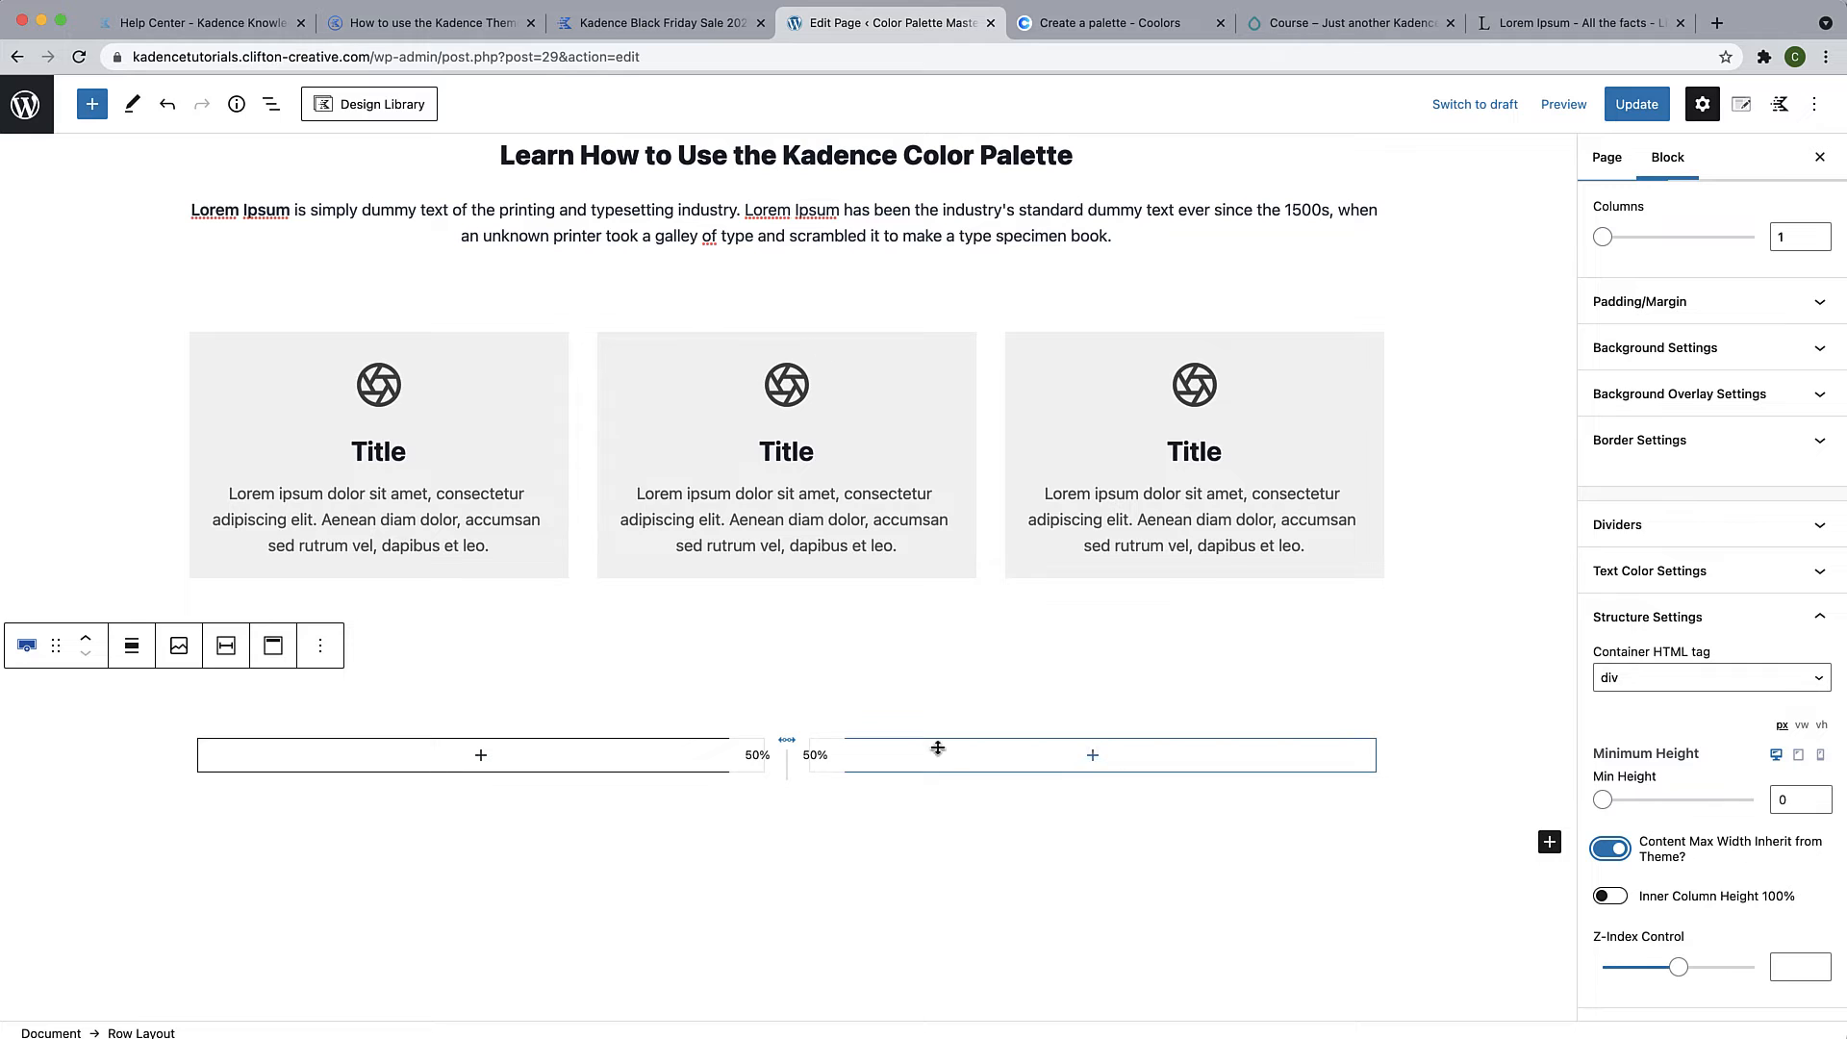
Copy the Advanced Gallery block containing the chameleon image near the start of the page
scroll(585, 745, up, 4)
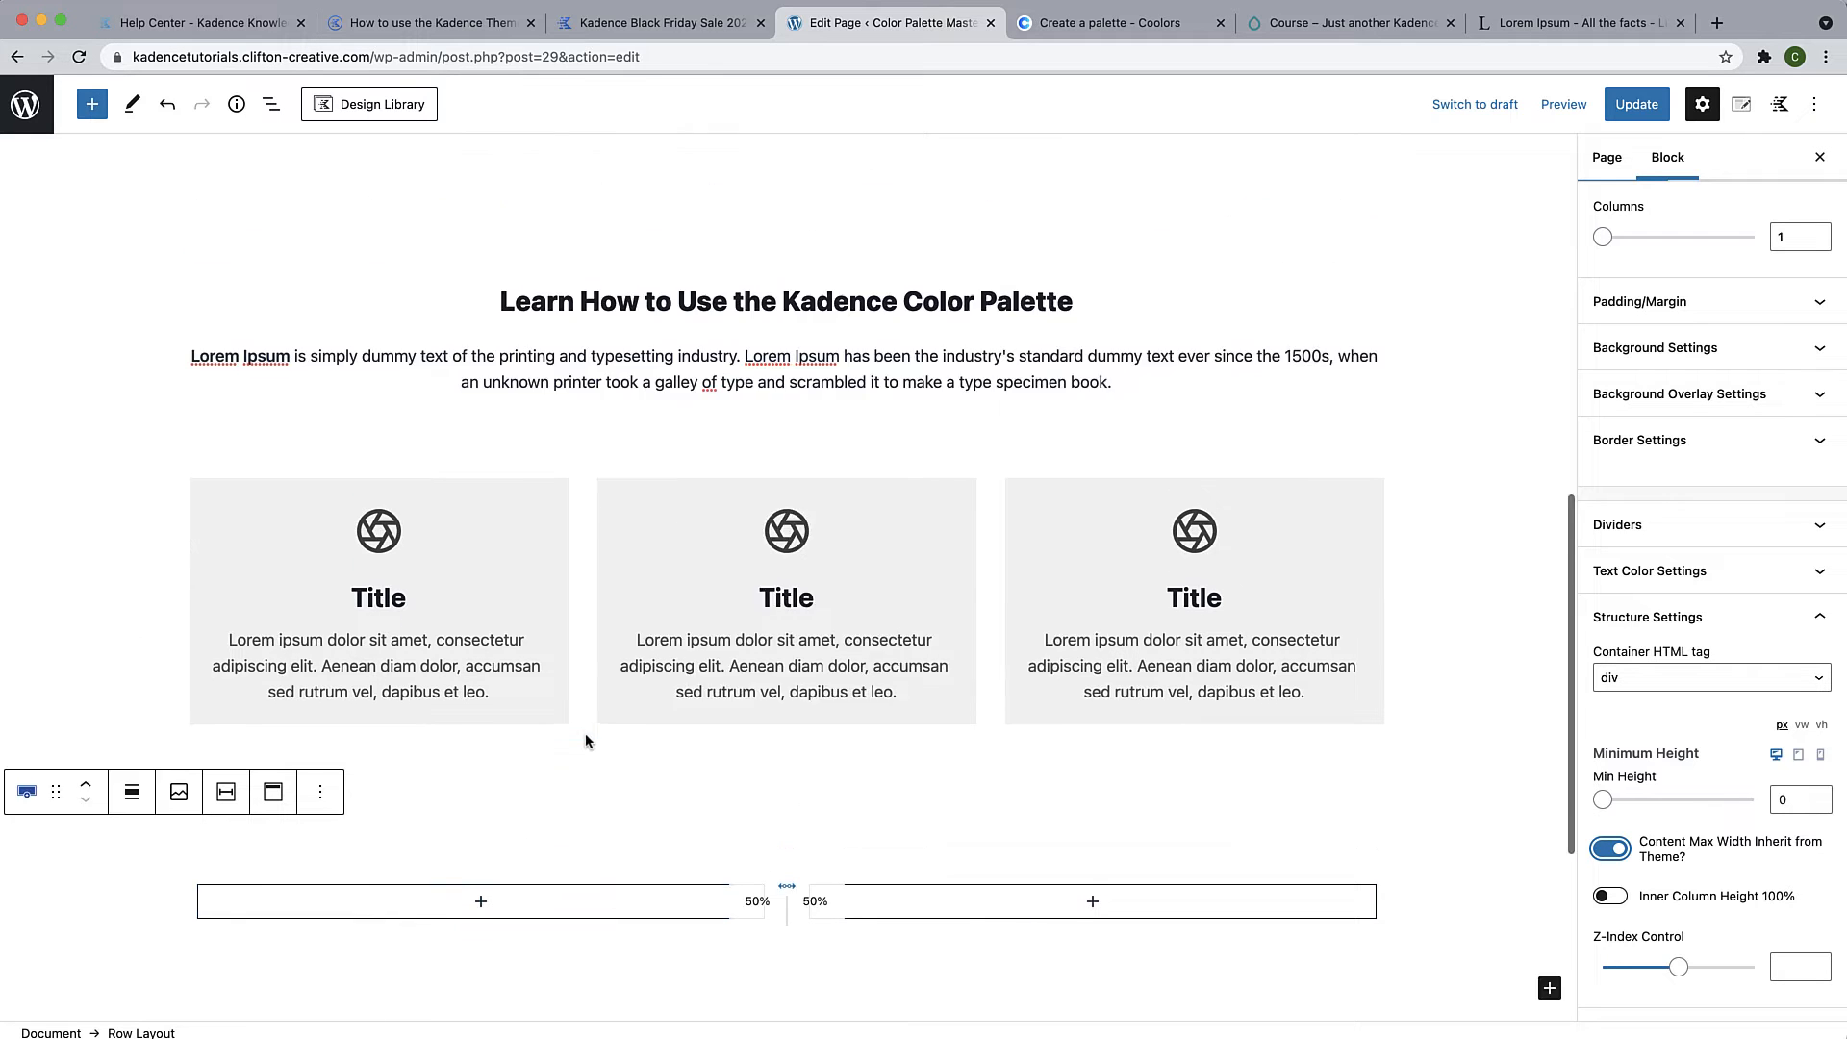
scroll(585, 741, down, 6)
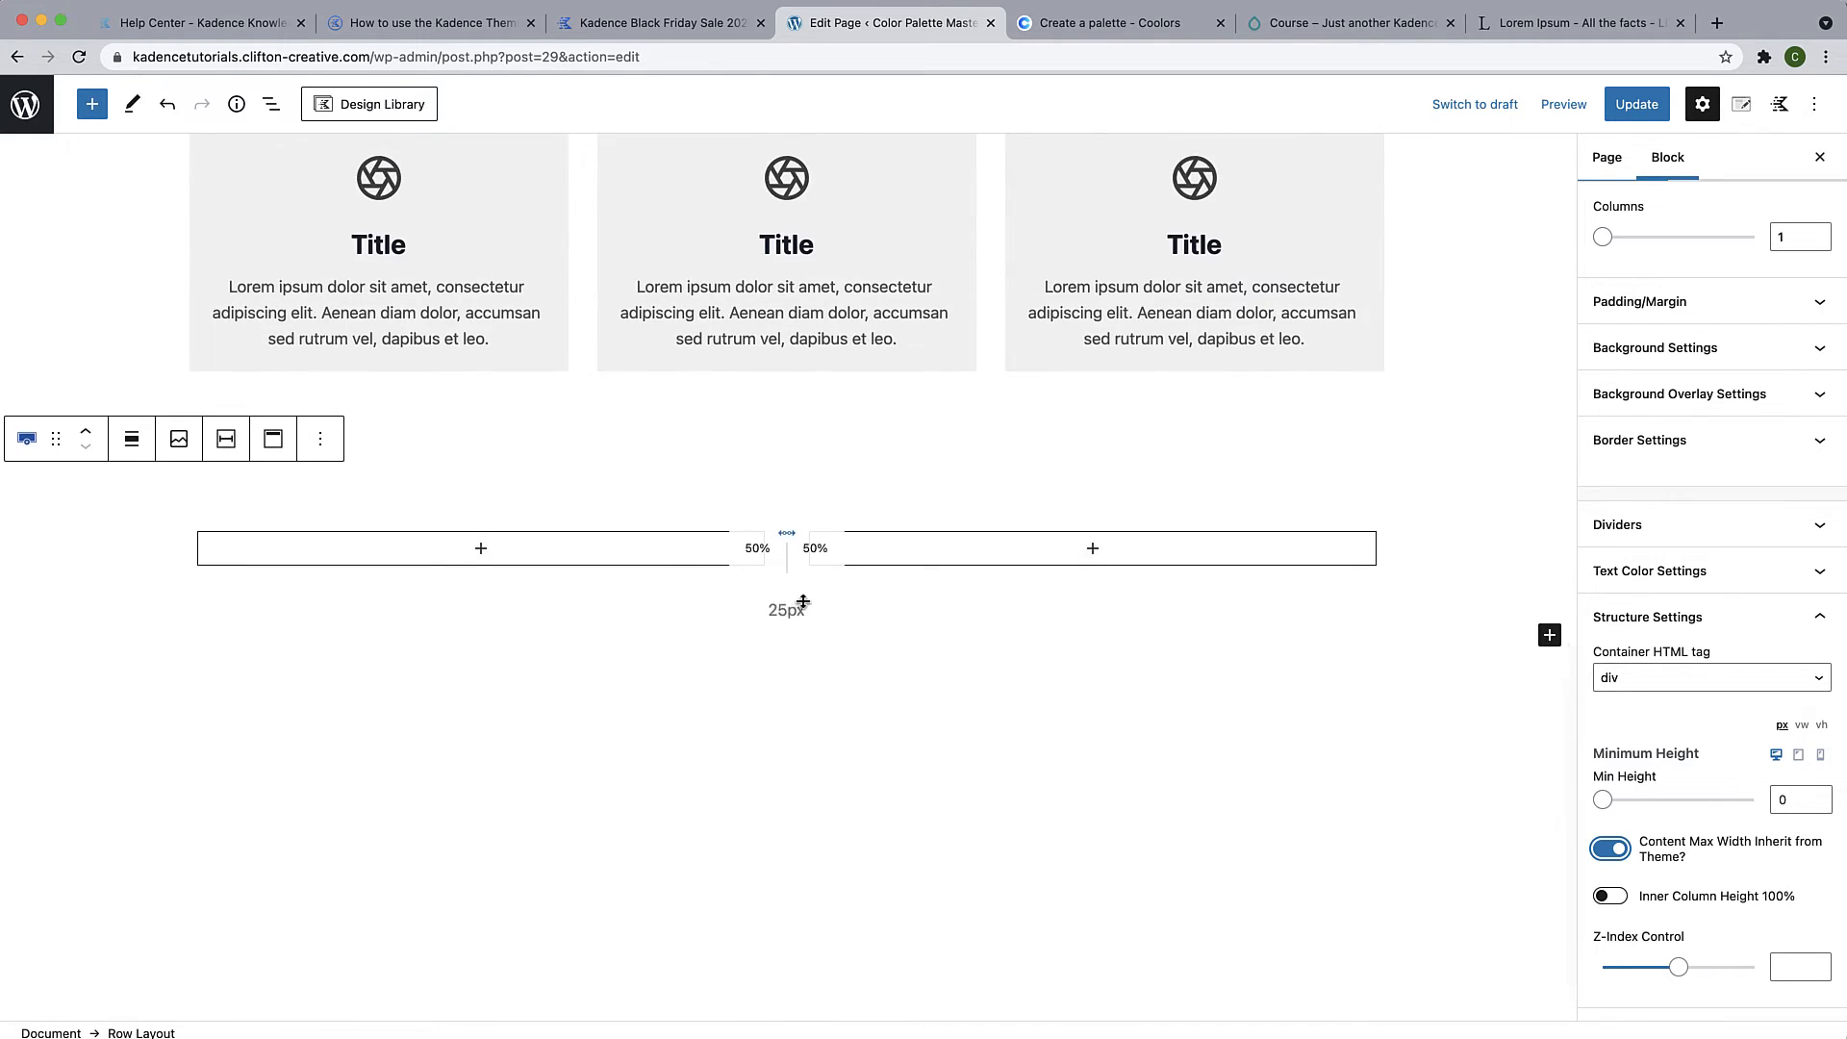
scroll(472, 318, up, 10)
scroll(493, 324, down, 7)
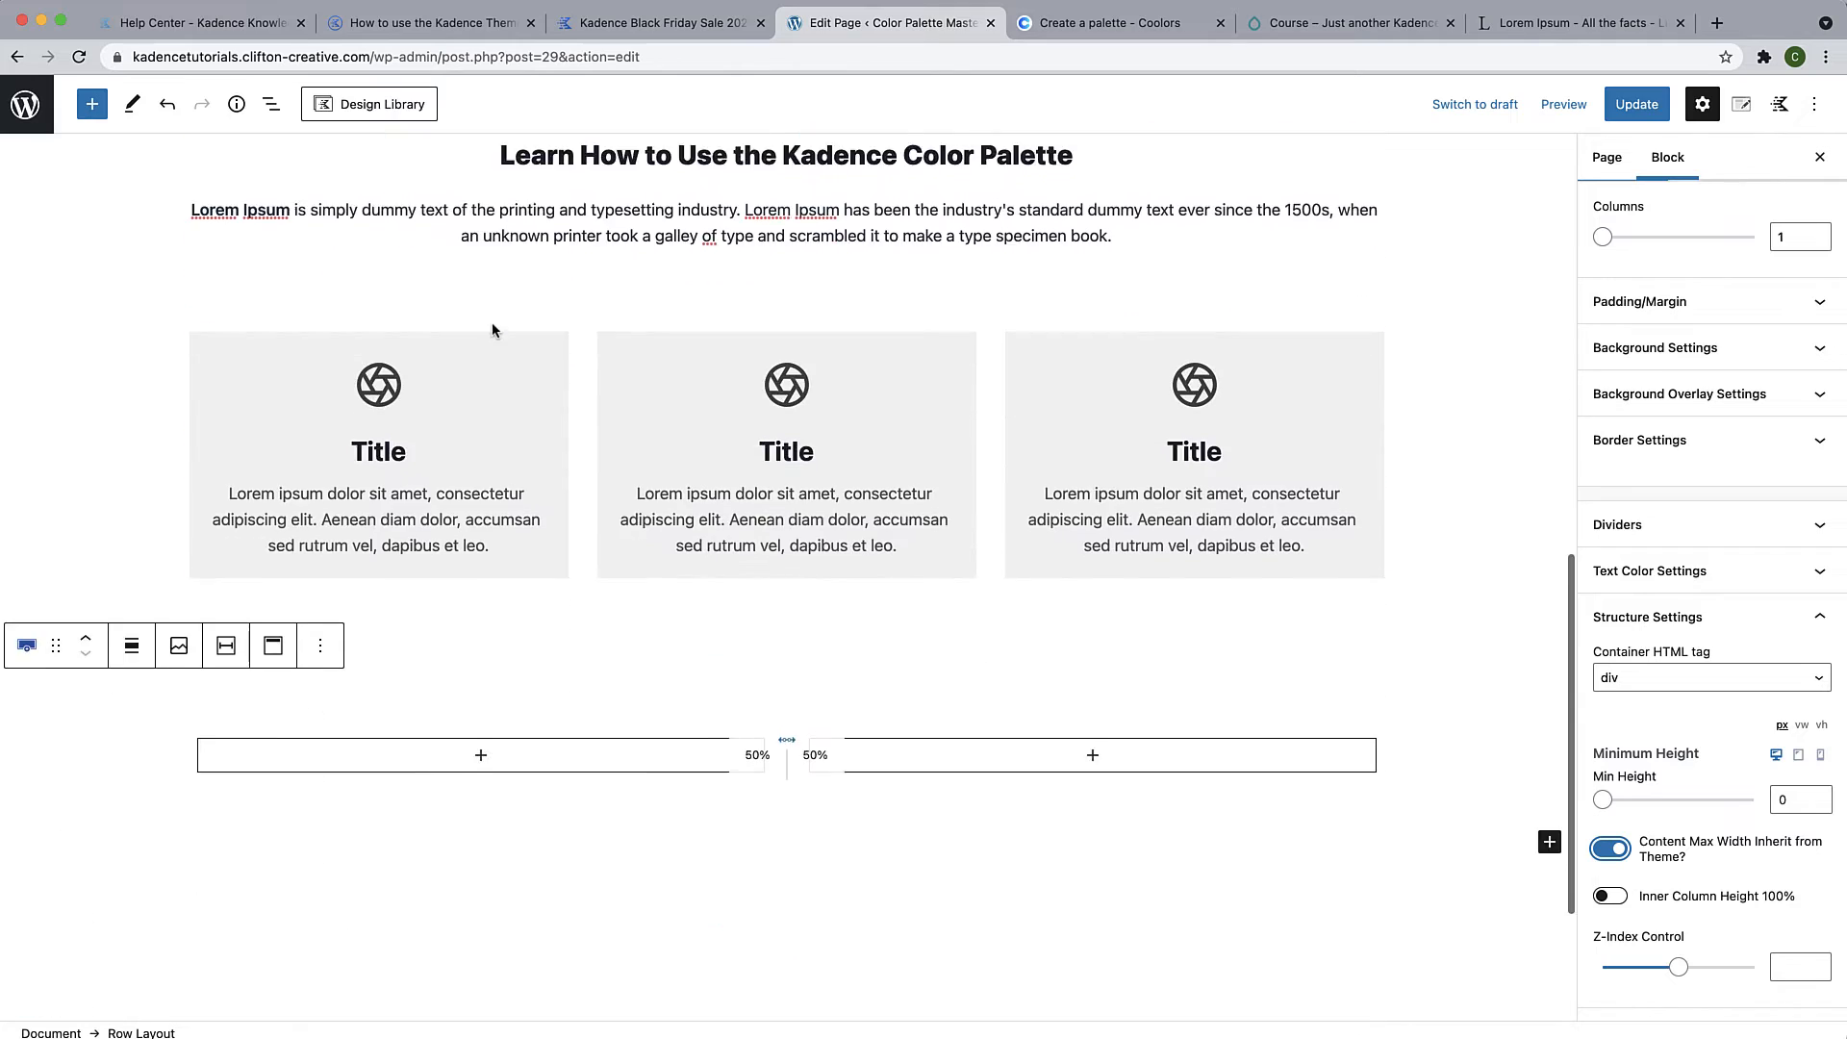
scroll(492, 321, up, 6)
scroll(493, 330, down, 6)
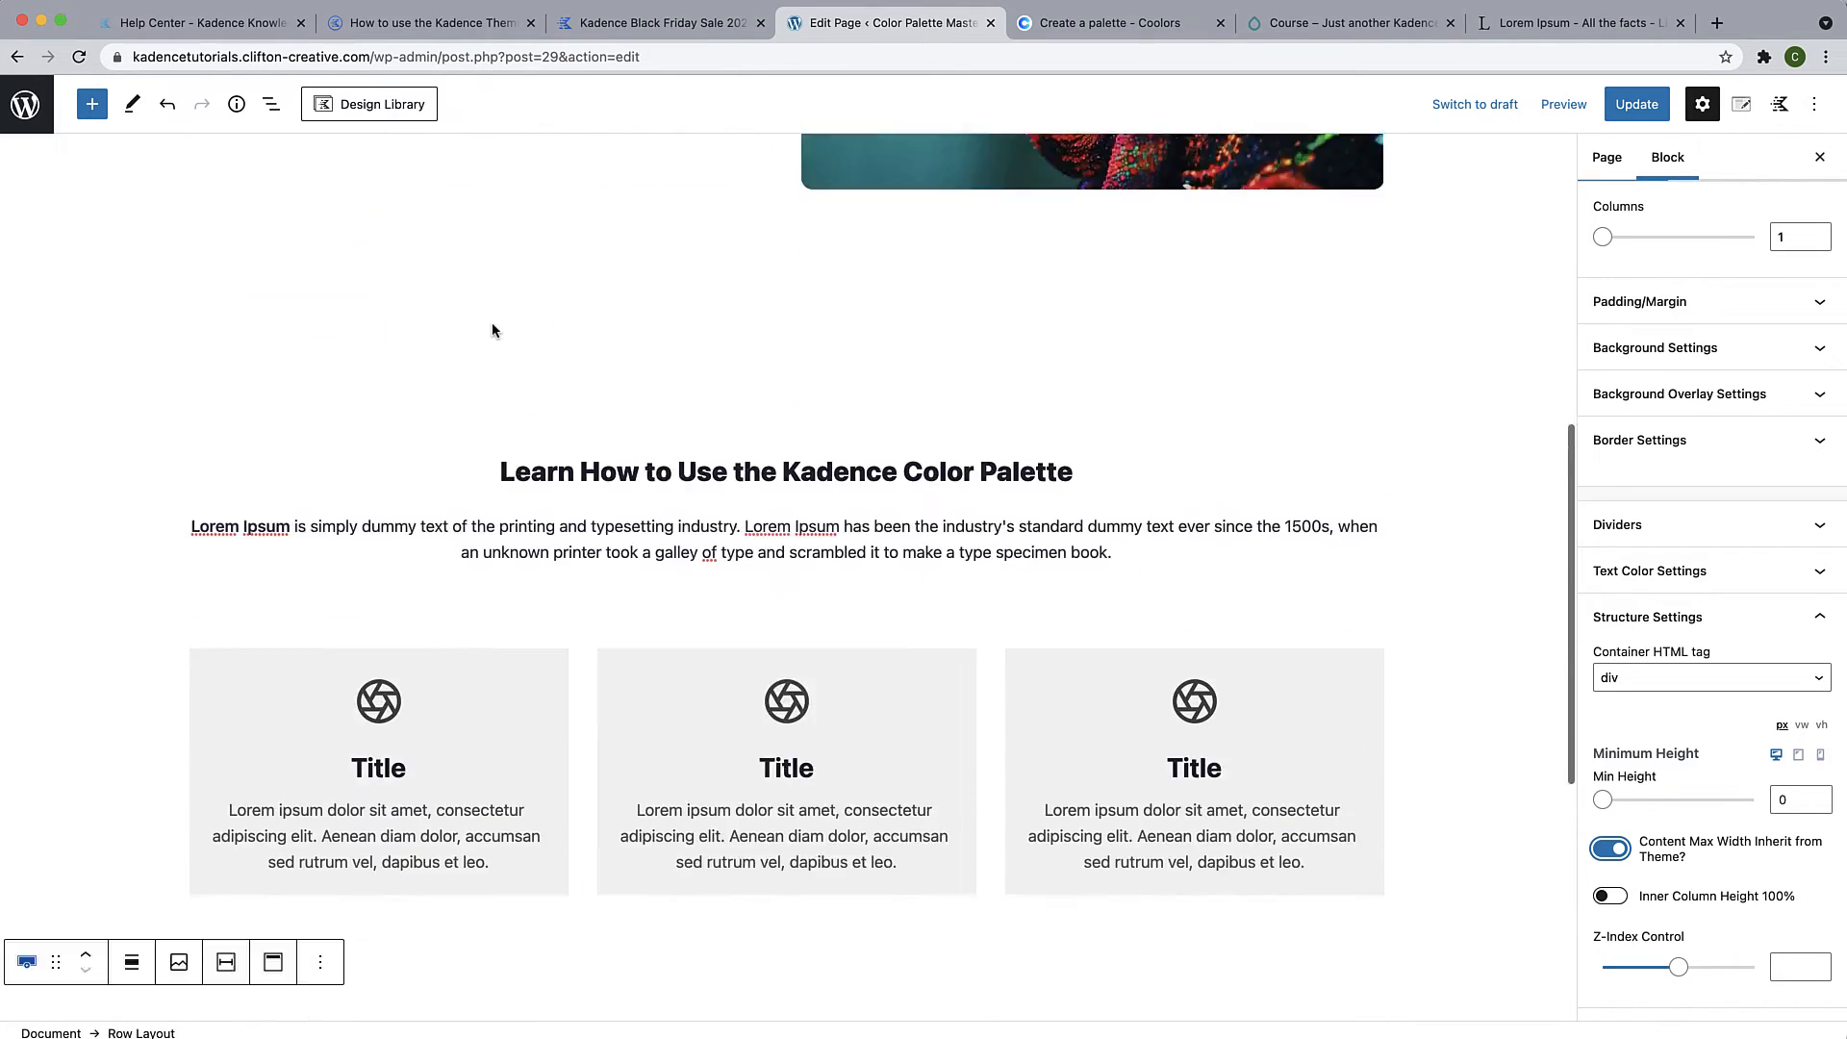
scroll(492, 330, up, 8)
click(942, 312)
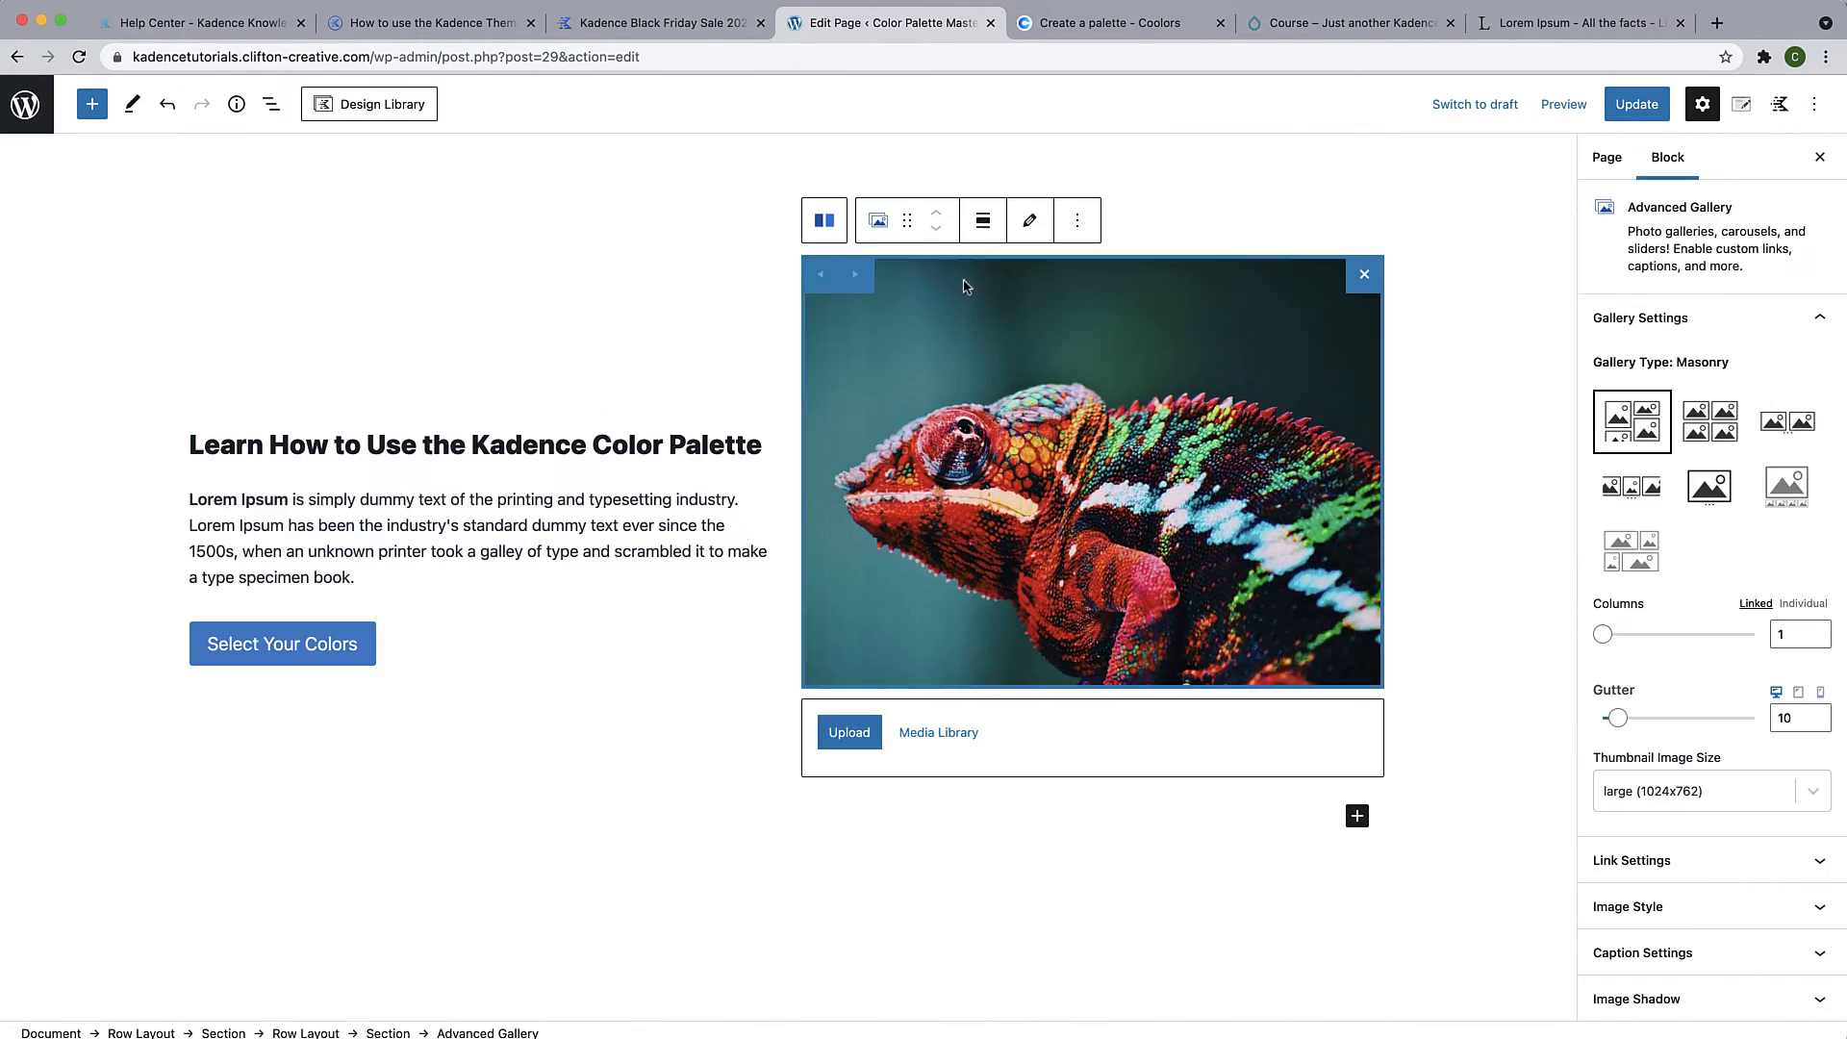
click(1076, 219)
click(1088, 318)
Paste the copied gallery block into the first column of the empty two-column row
scroll(504, 523, down, 10)
click(503, 517)
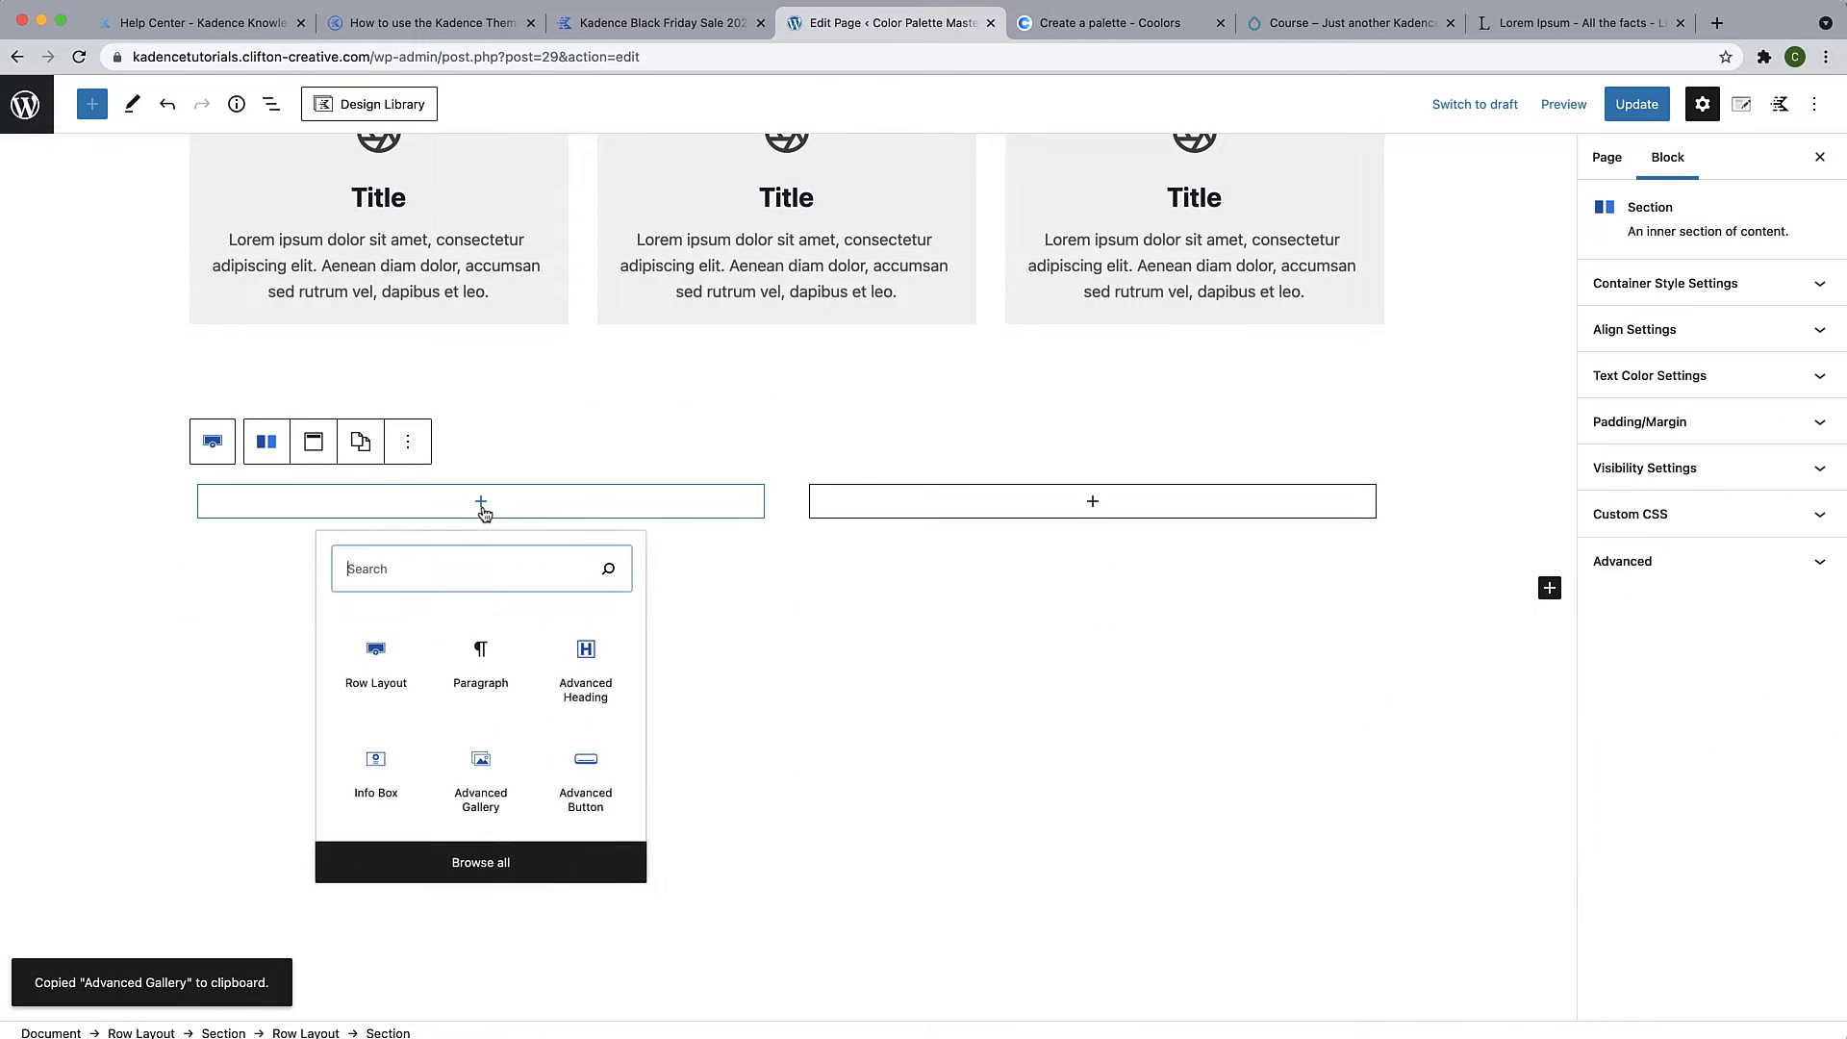
click(476, 649)
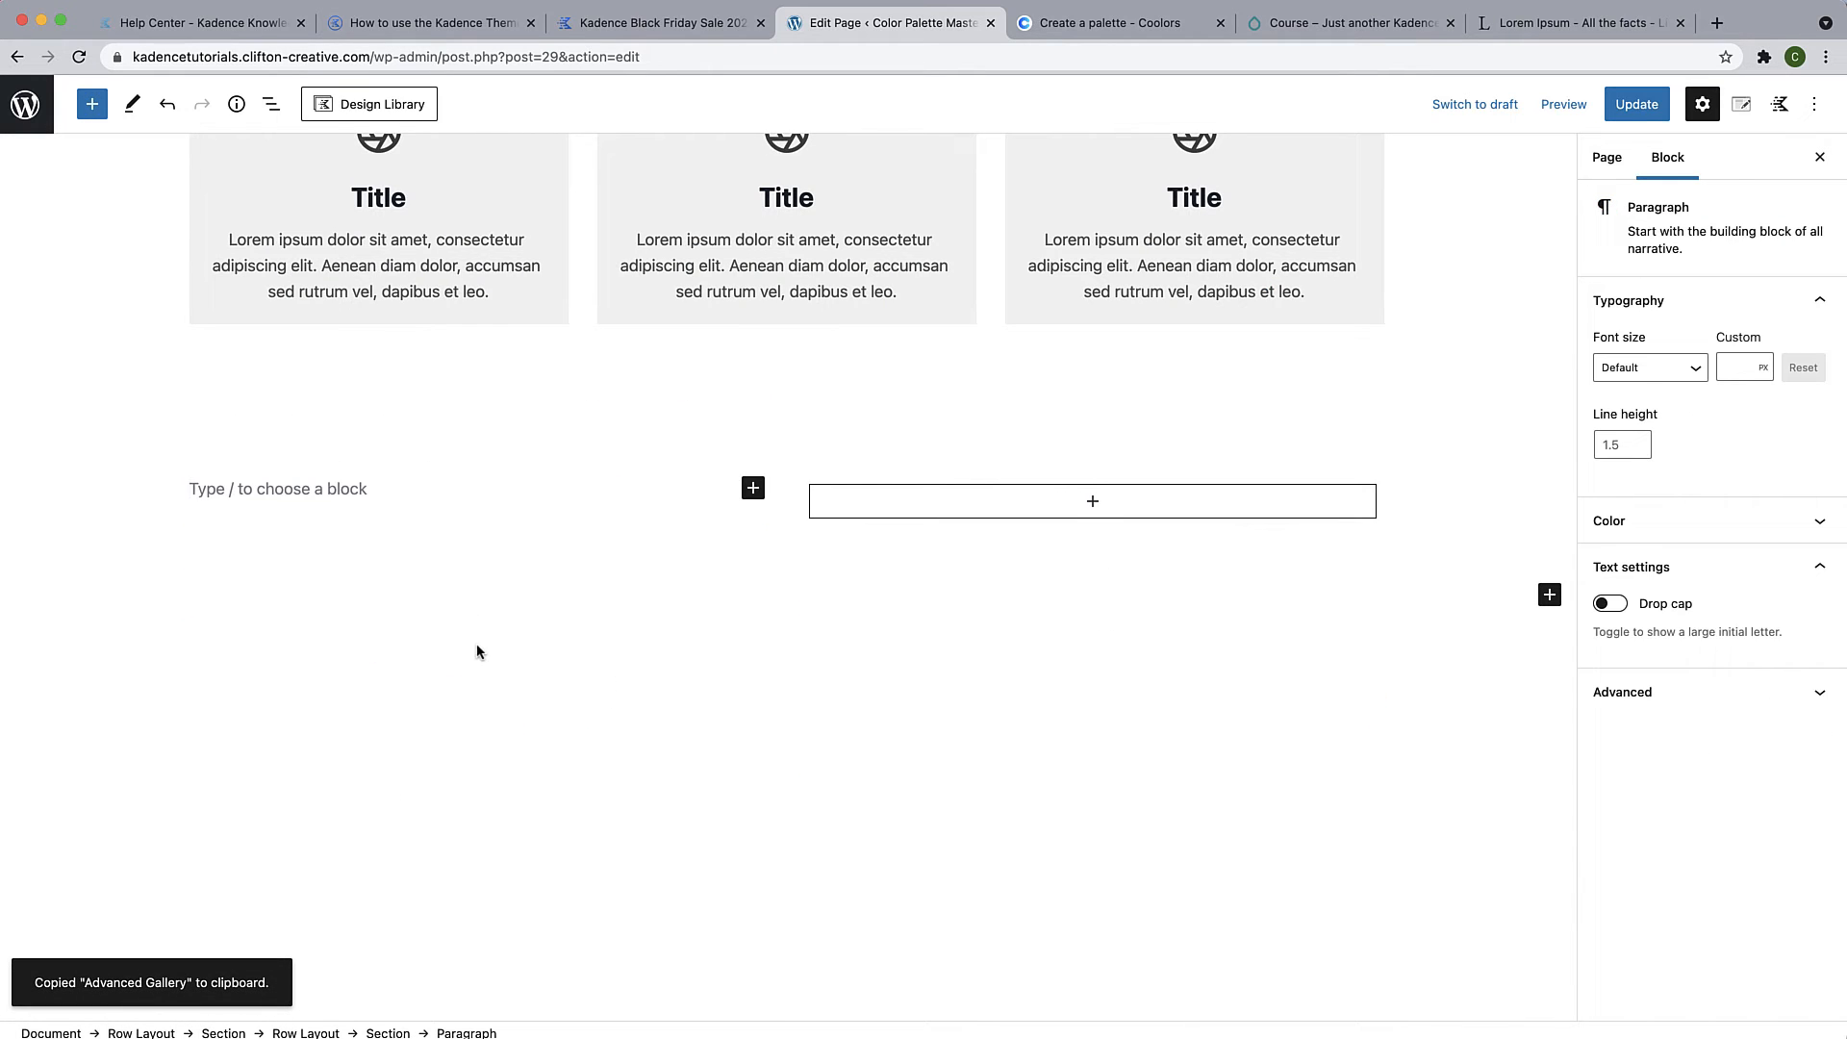
key(super+v)
Replace the chameleon image in the pasted gallery with the headshot from the media library and update the gallery
click(410, 466)
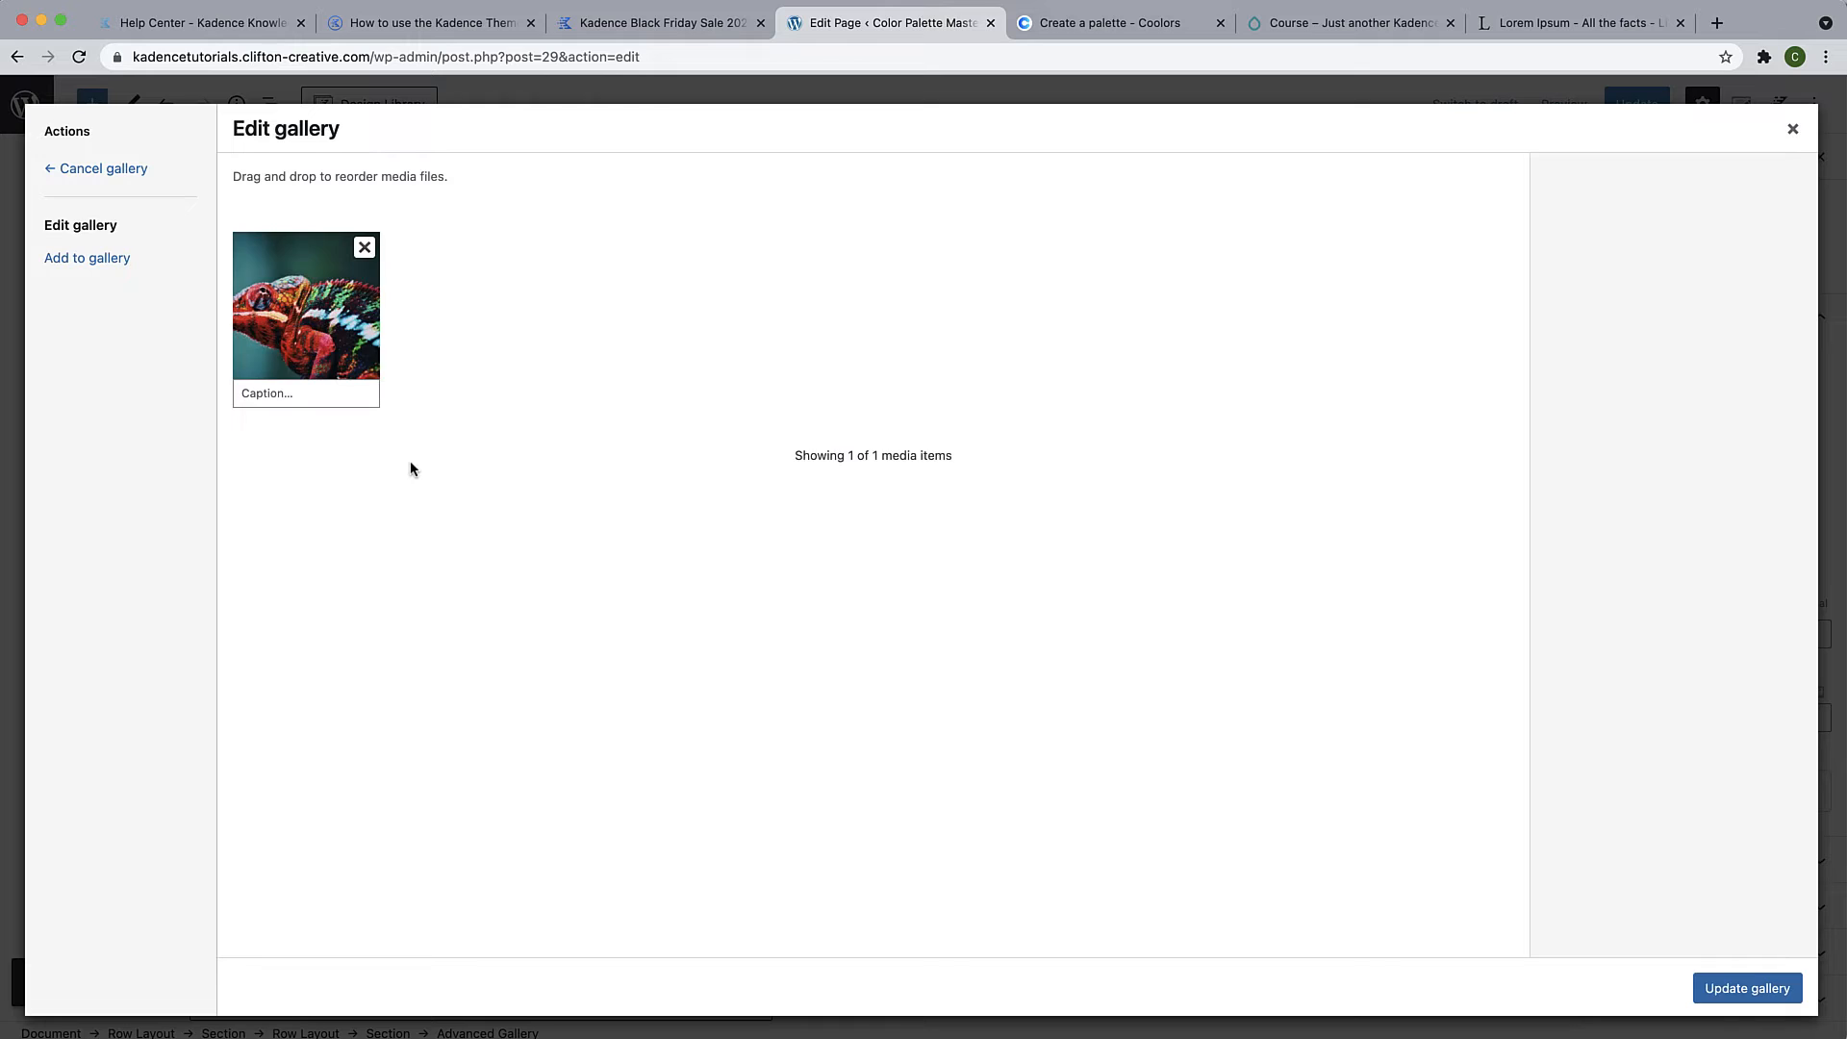
click(364, 247)
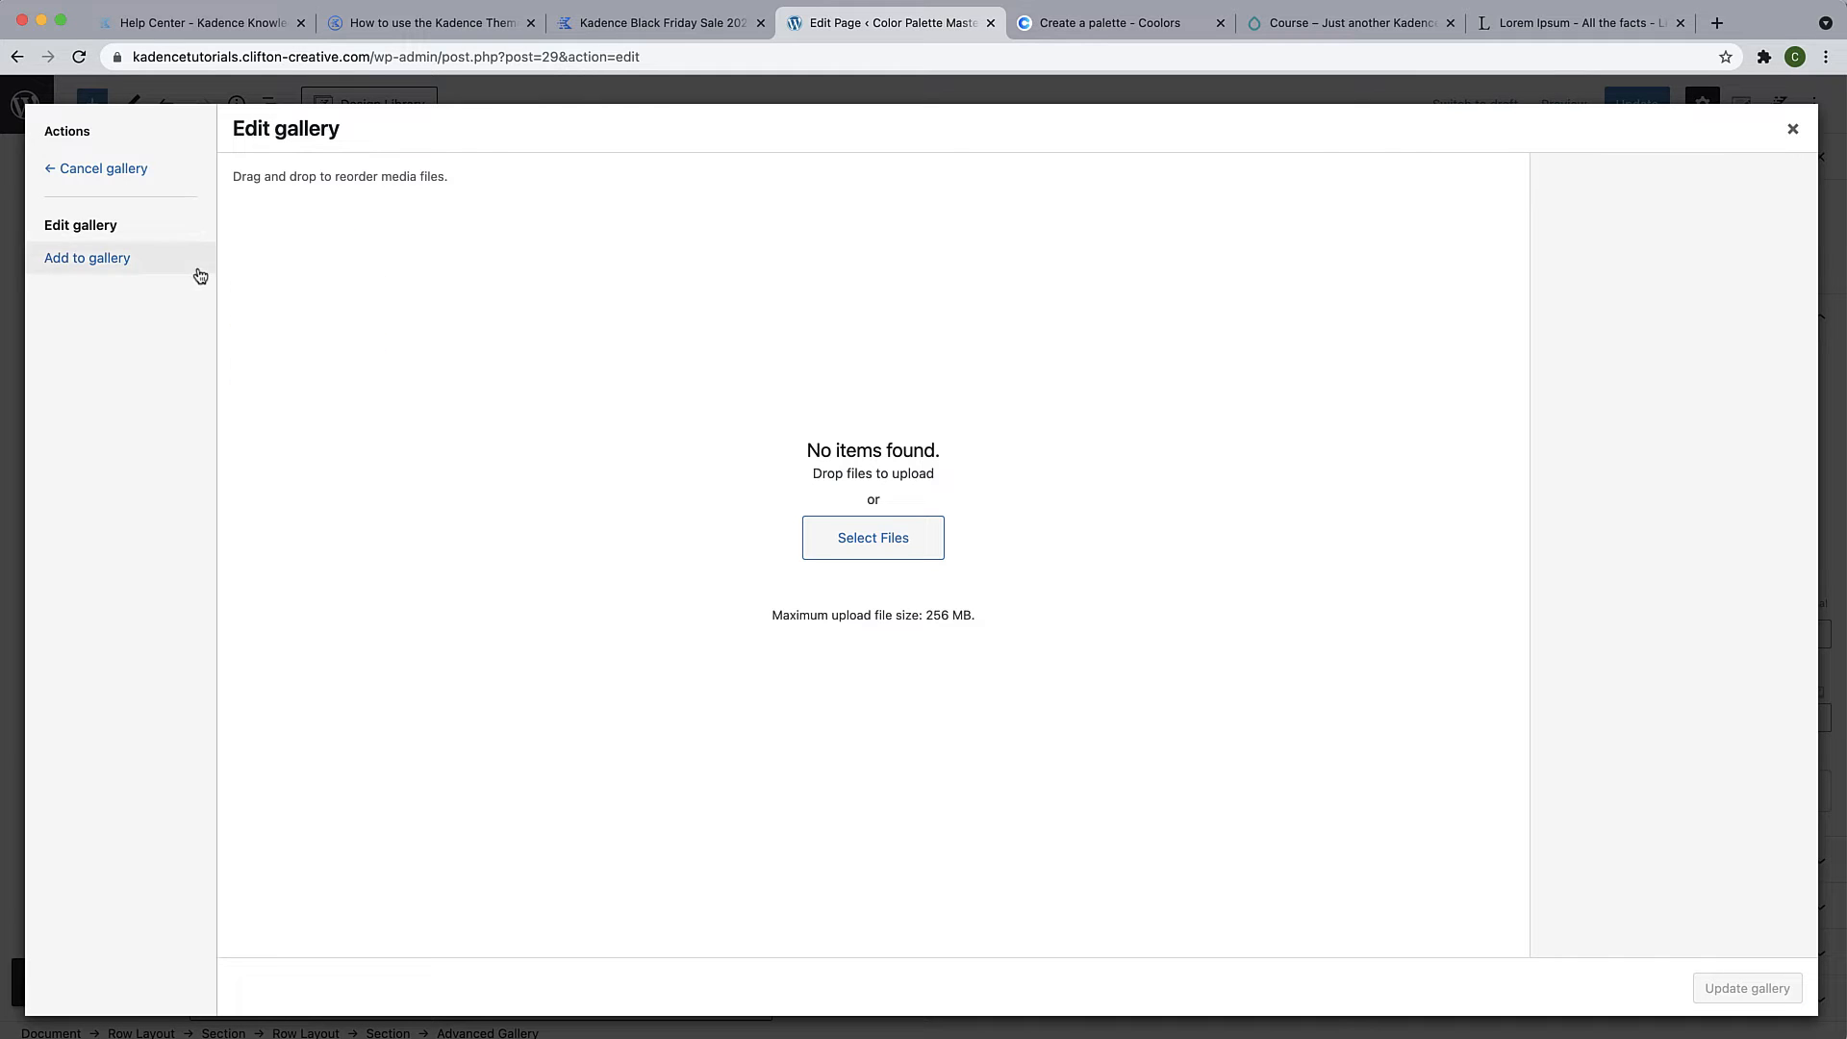
click(113, 257)
click(453, 324)
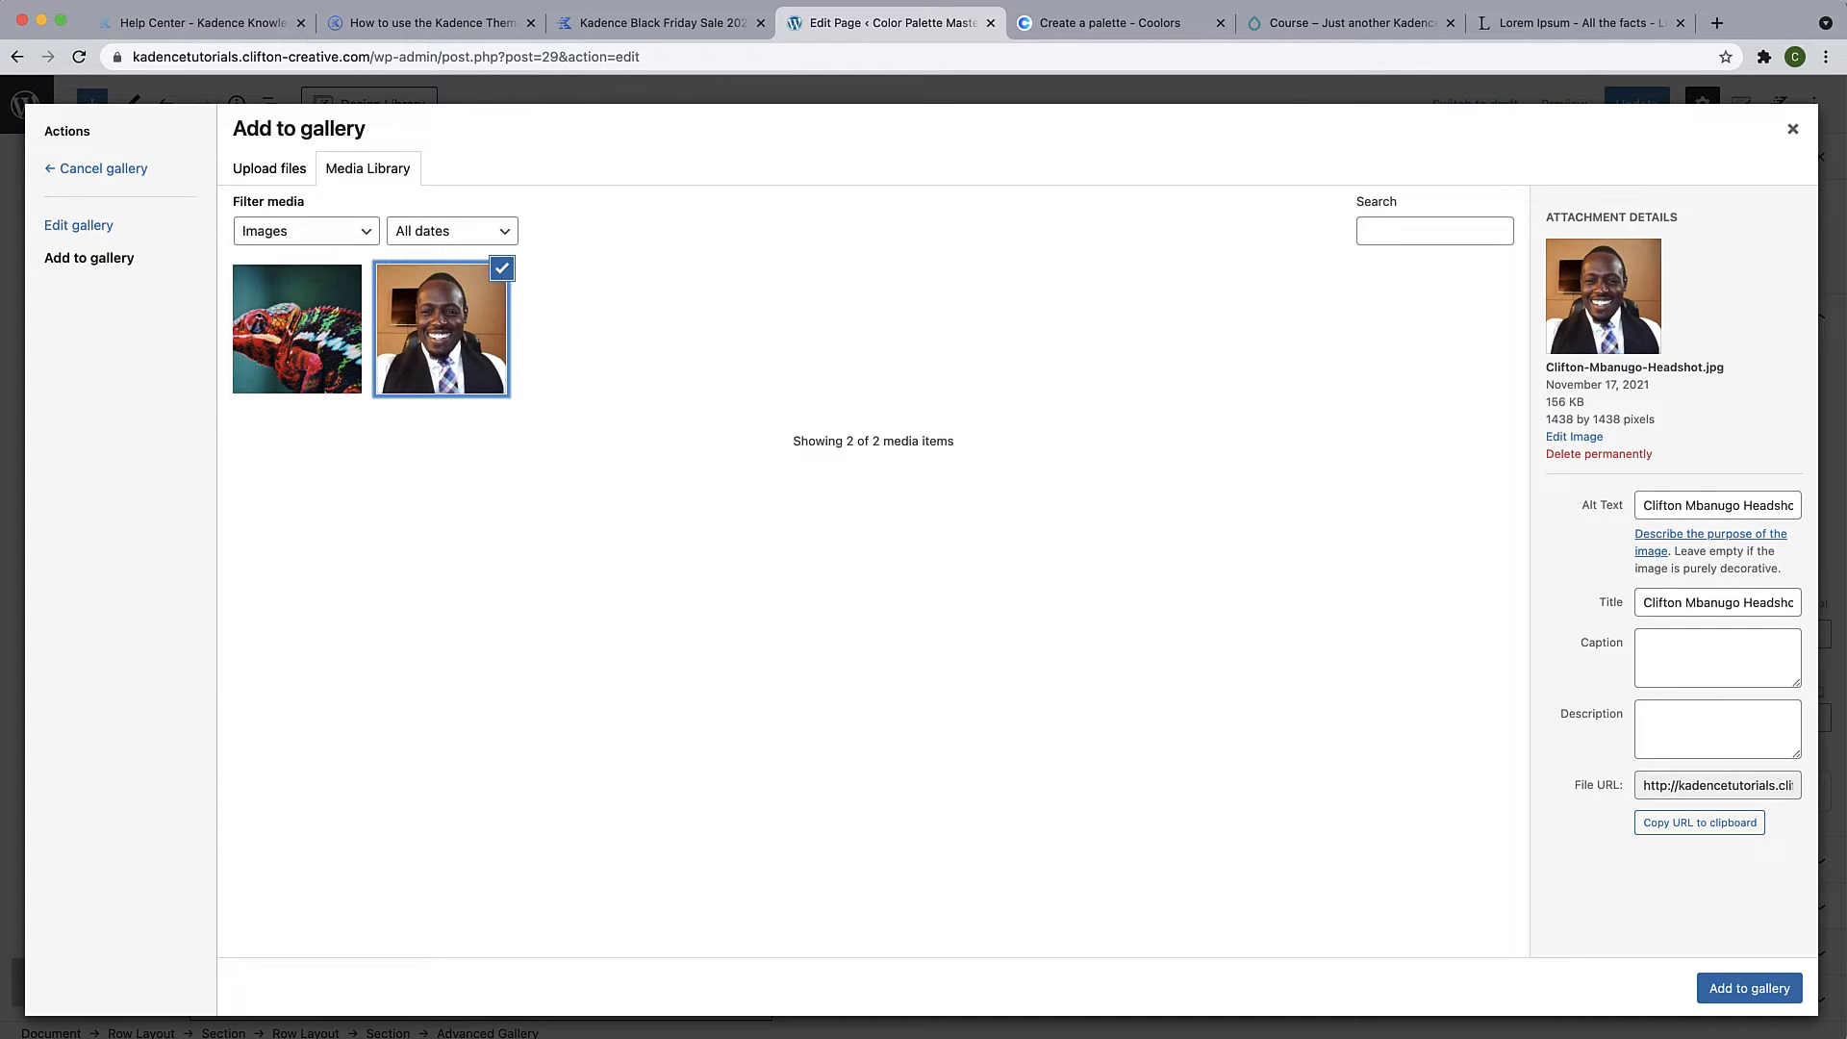
click(1749, 989)
click(1767, 1001)
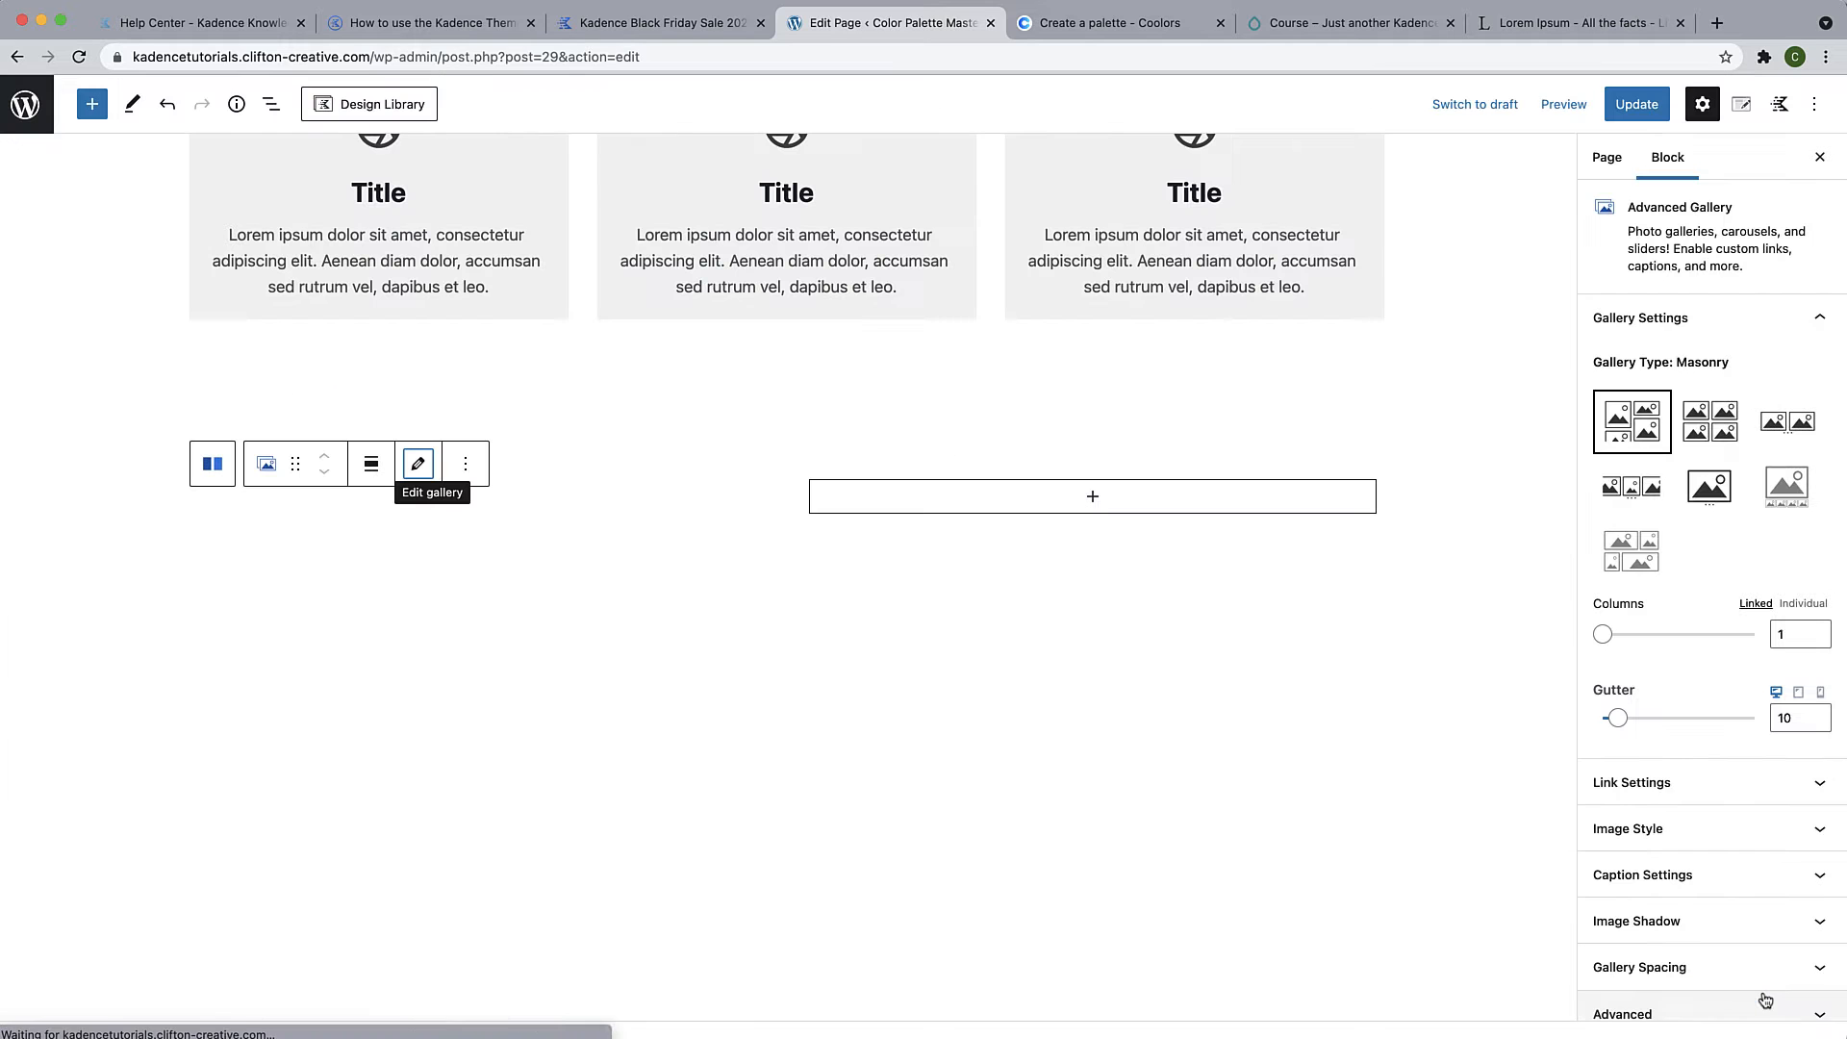
Copy the heading, text and button blocks from the chameleon section and paste them into the empty column beside the headshot
scroll(702, 578, up, 2)
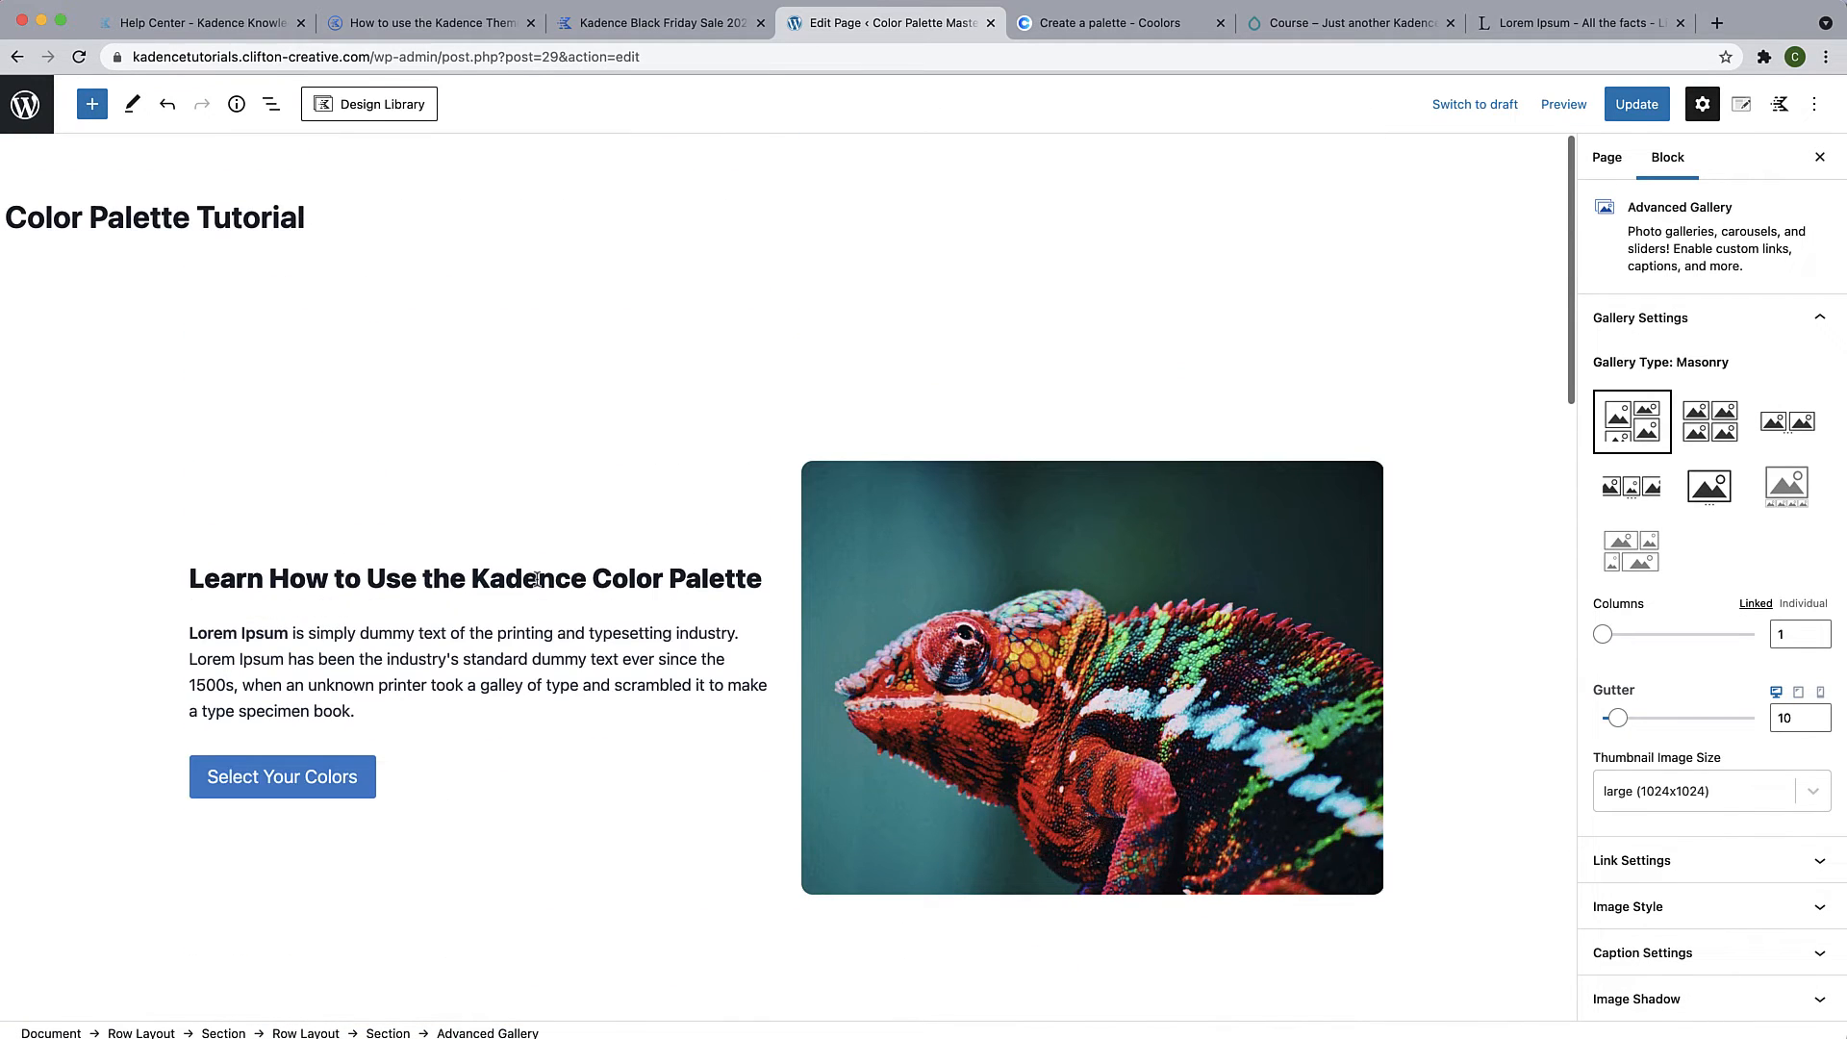
click(428, 544)
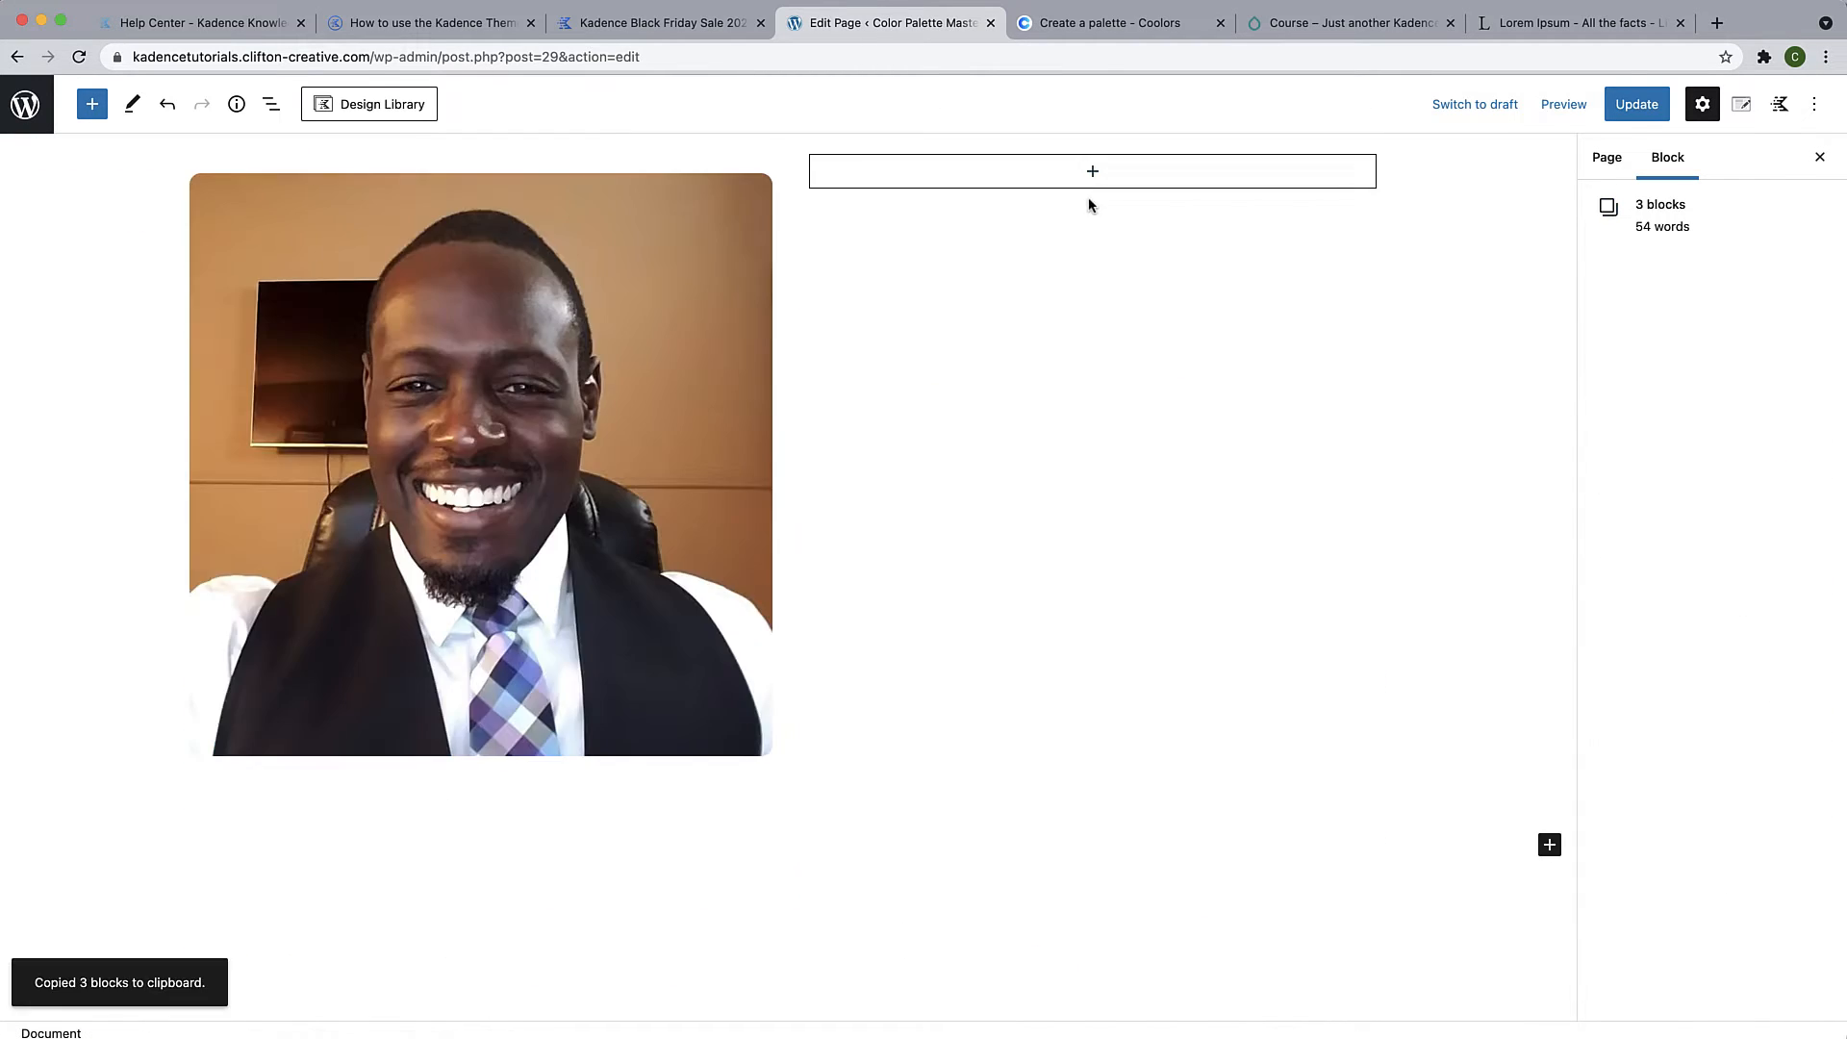
click(1093, 173)
click(1085, 301)
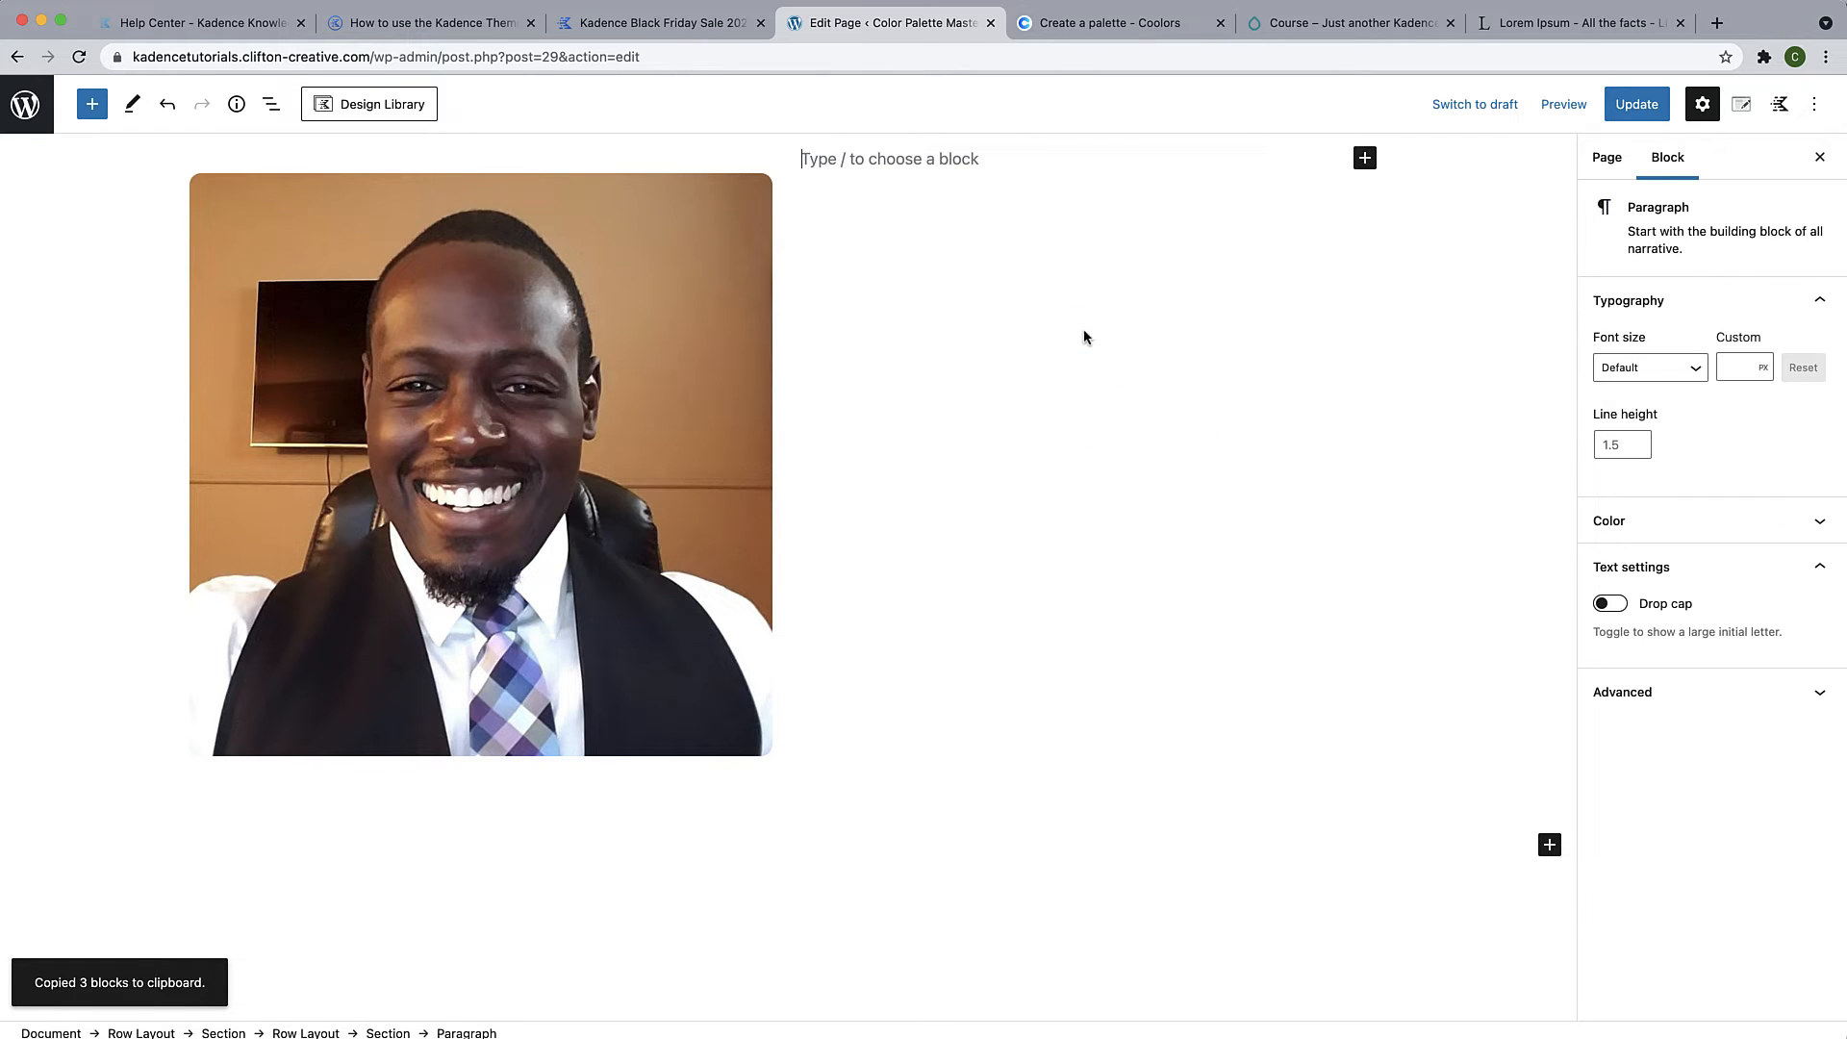
key(super+v)
Vertically align the content of the two-column headshot row to the middle
scroll(1082, 330, up, 1)
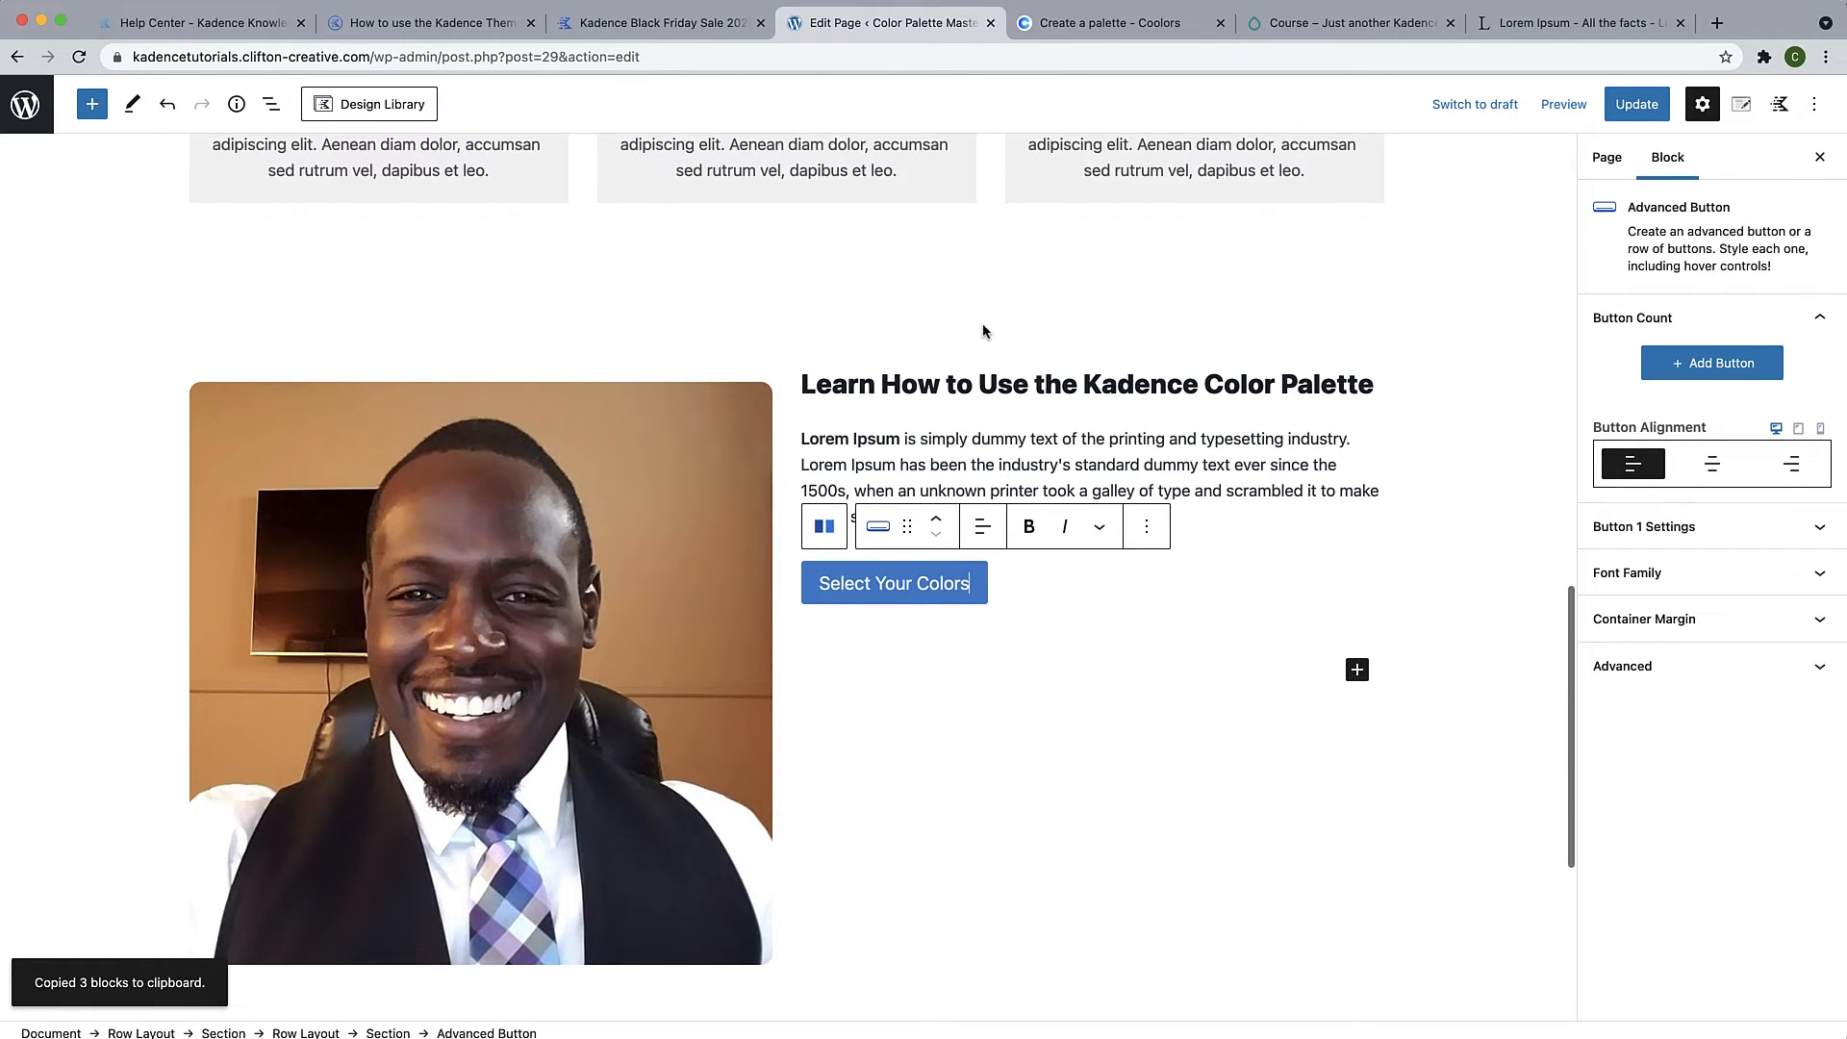
click(760, 373)
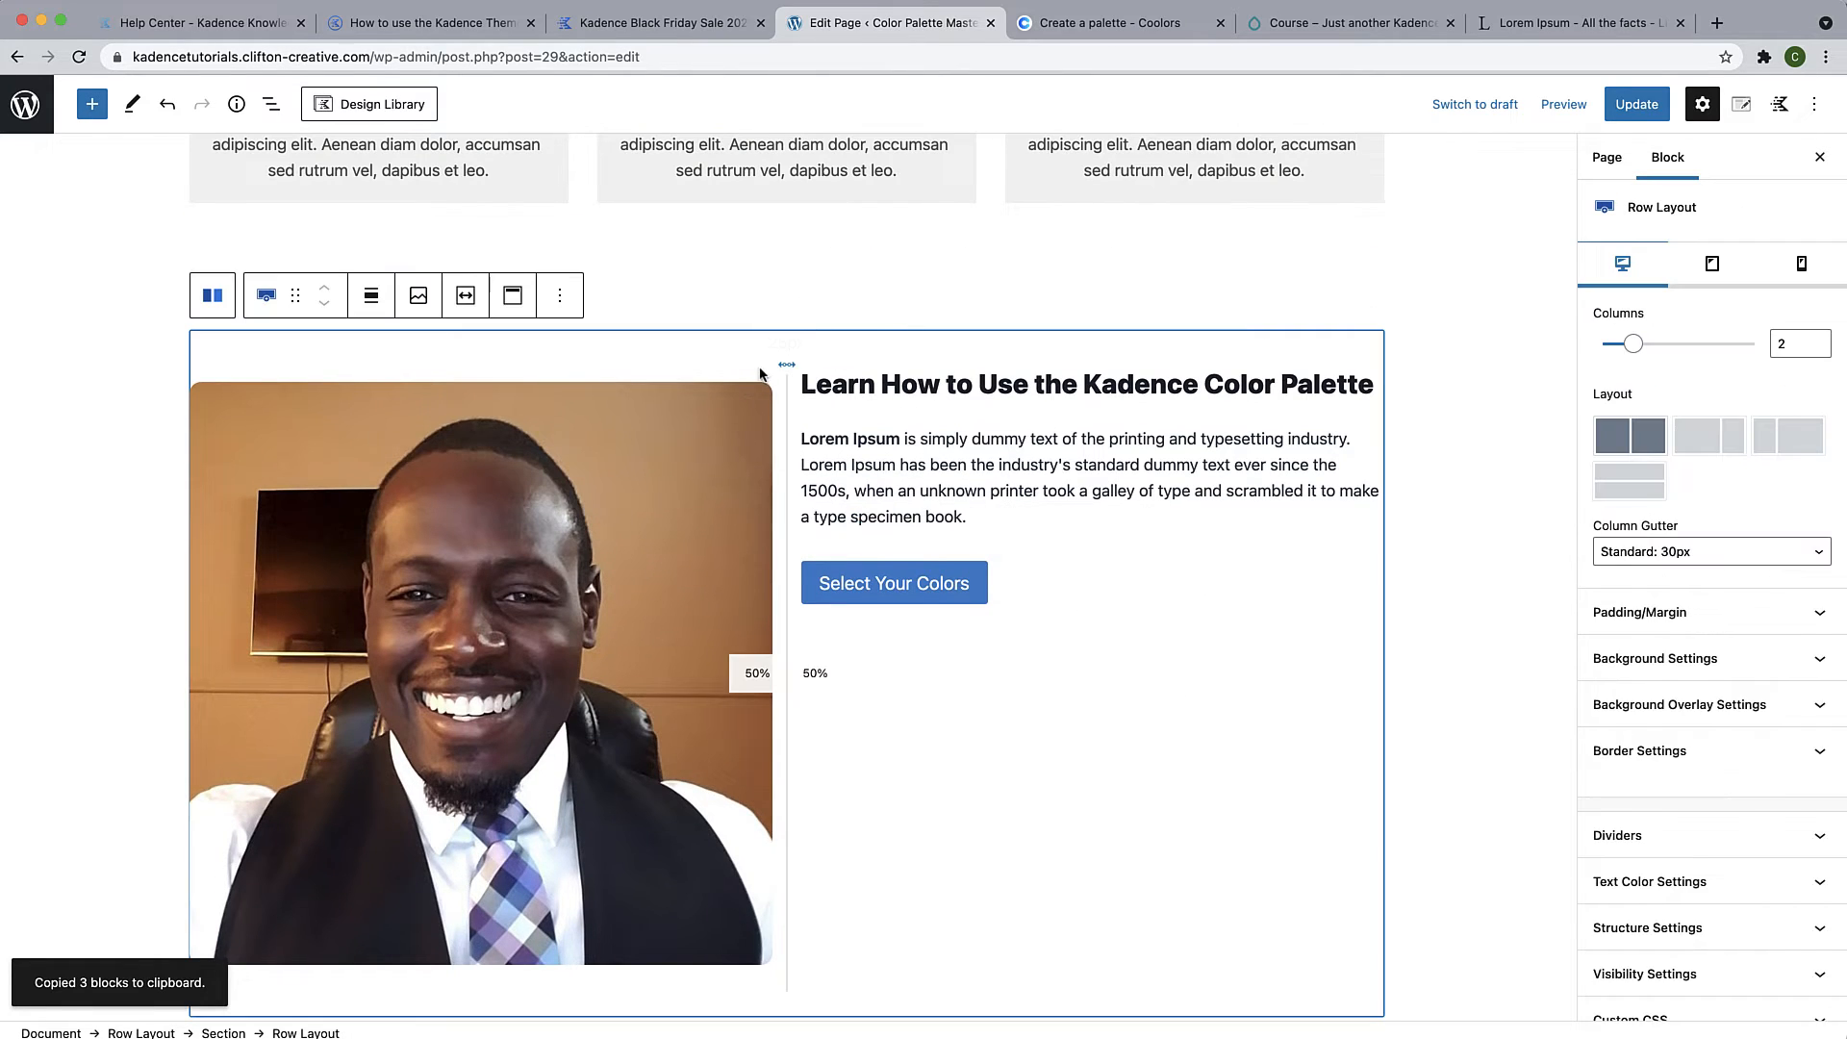
click(513, 295)
click(576, 398)
scroll(818, 568, down, 3)
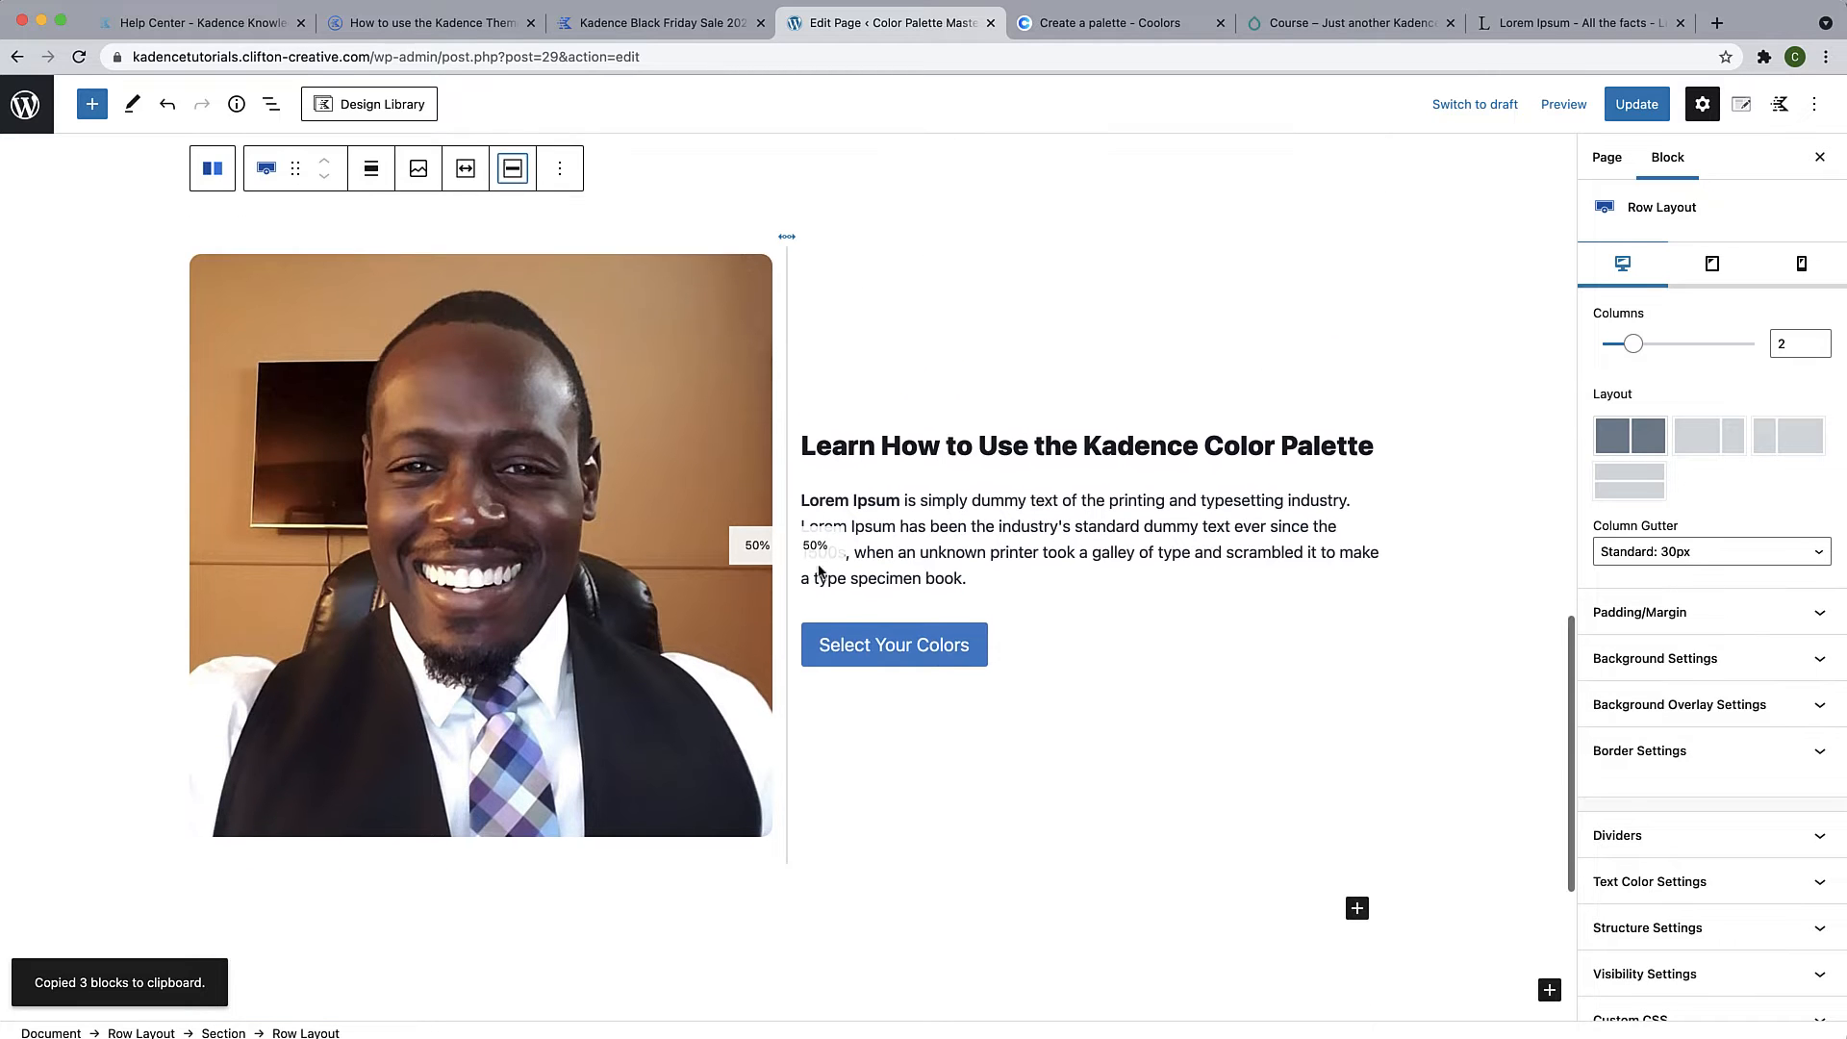
Increase the top spacing of the outer row that holds the headshot and text columns
scroll(866, 427, up, 15)
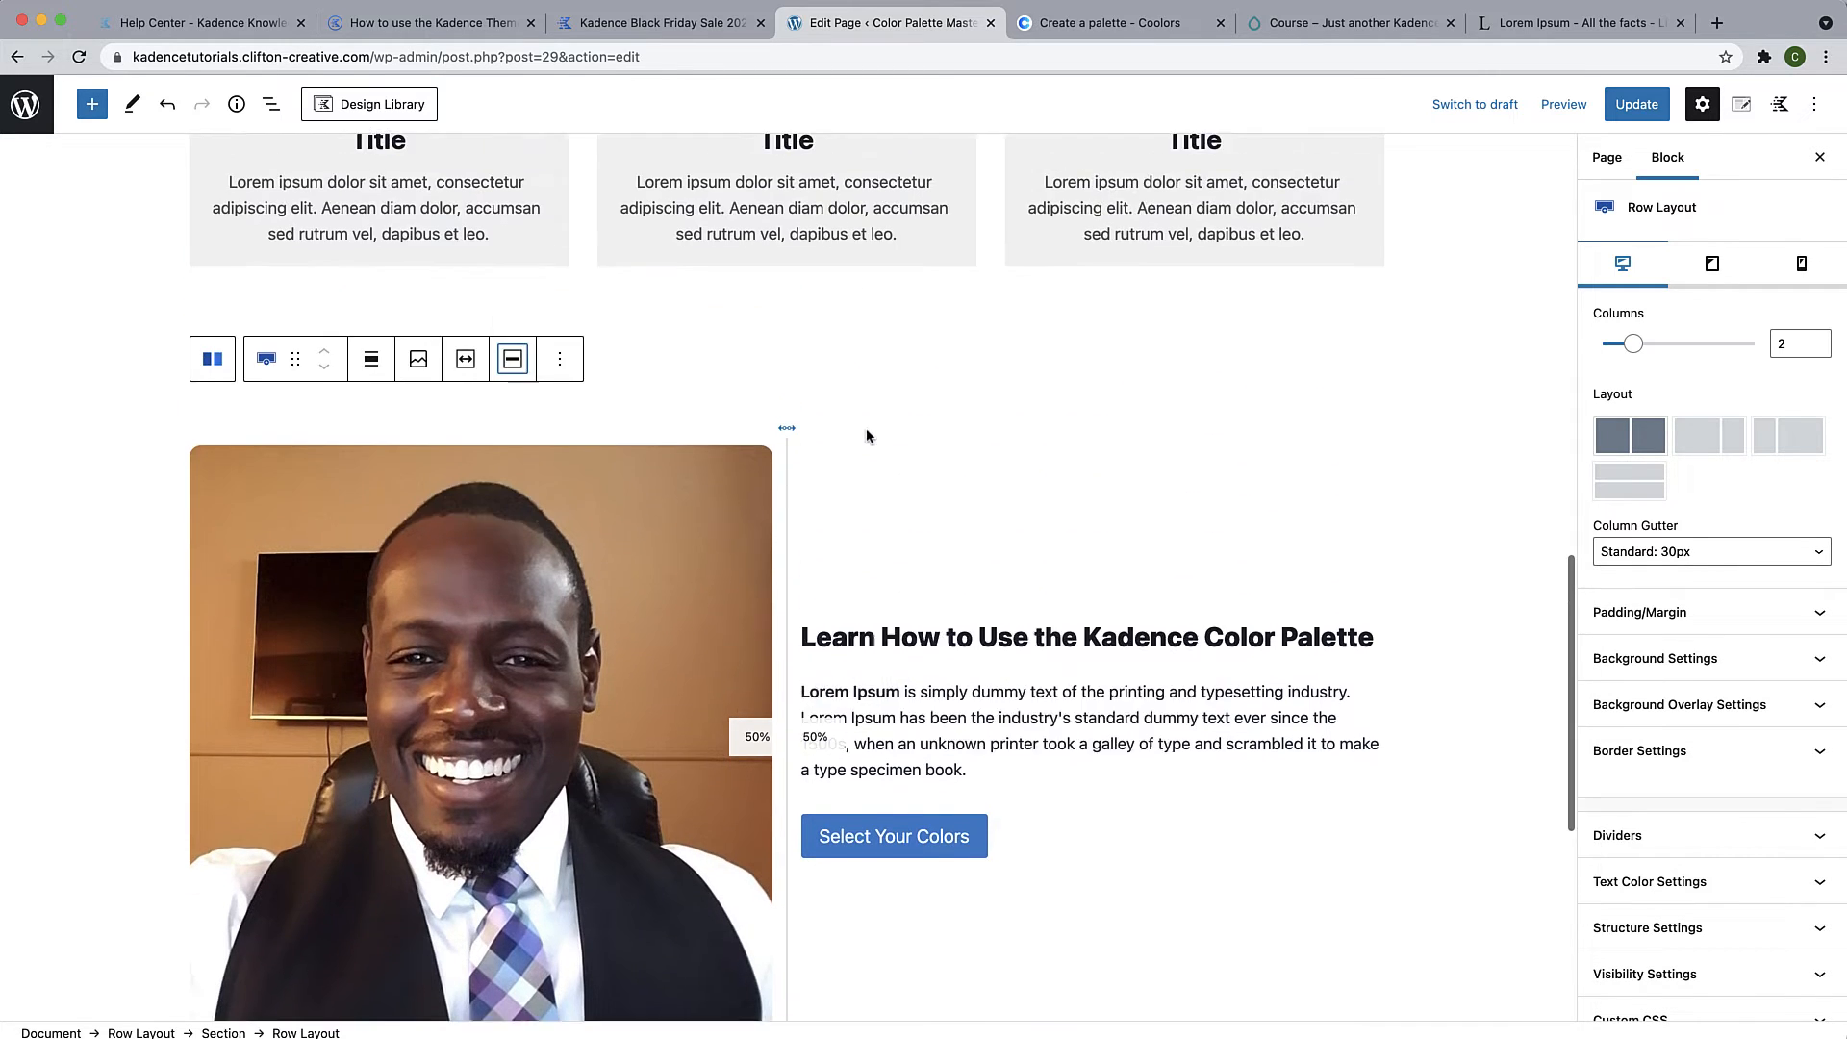
scroll(866, 427, down, 7)
scroll(866, 437, down, 7)
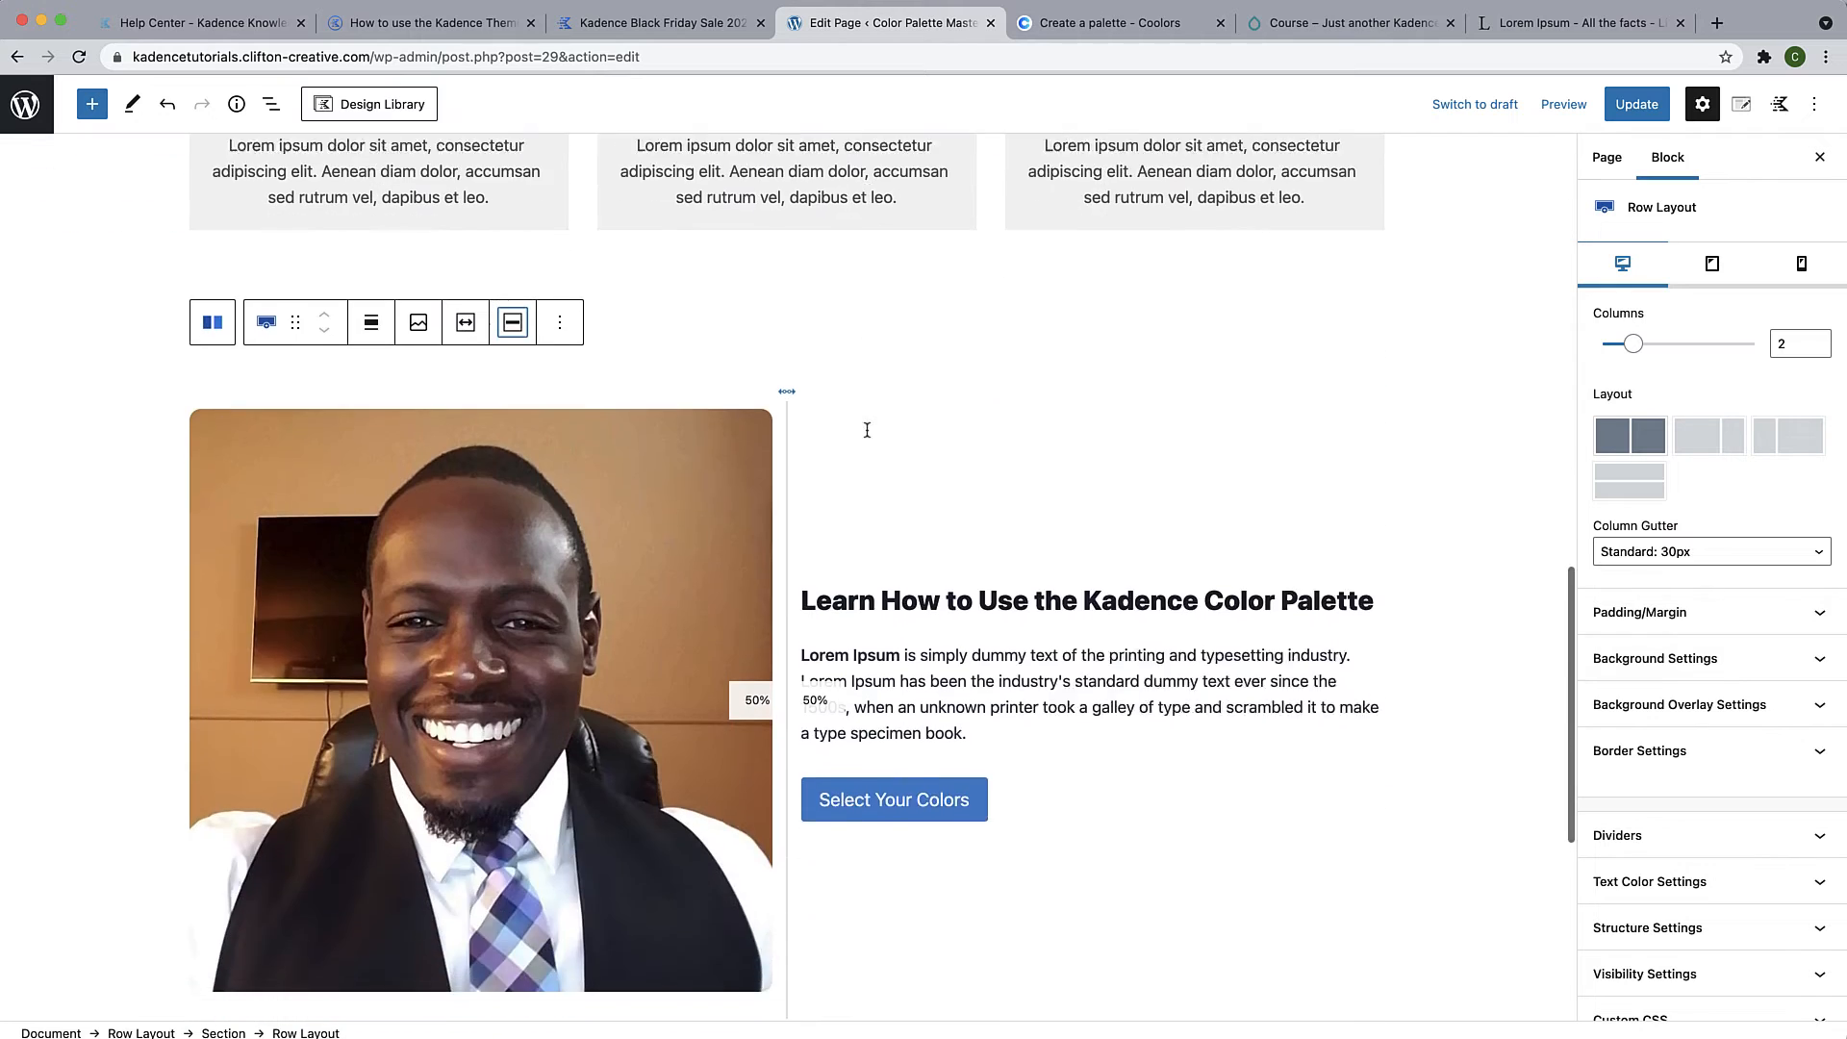
scroll(866, 429, up, 3)
scroll(800, 552, down, 1)
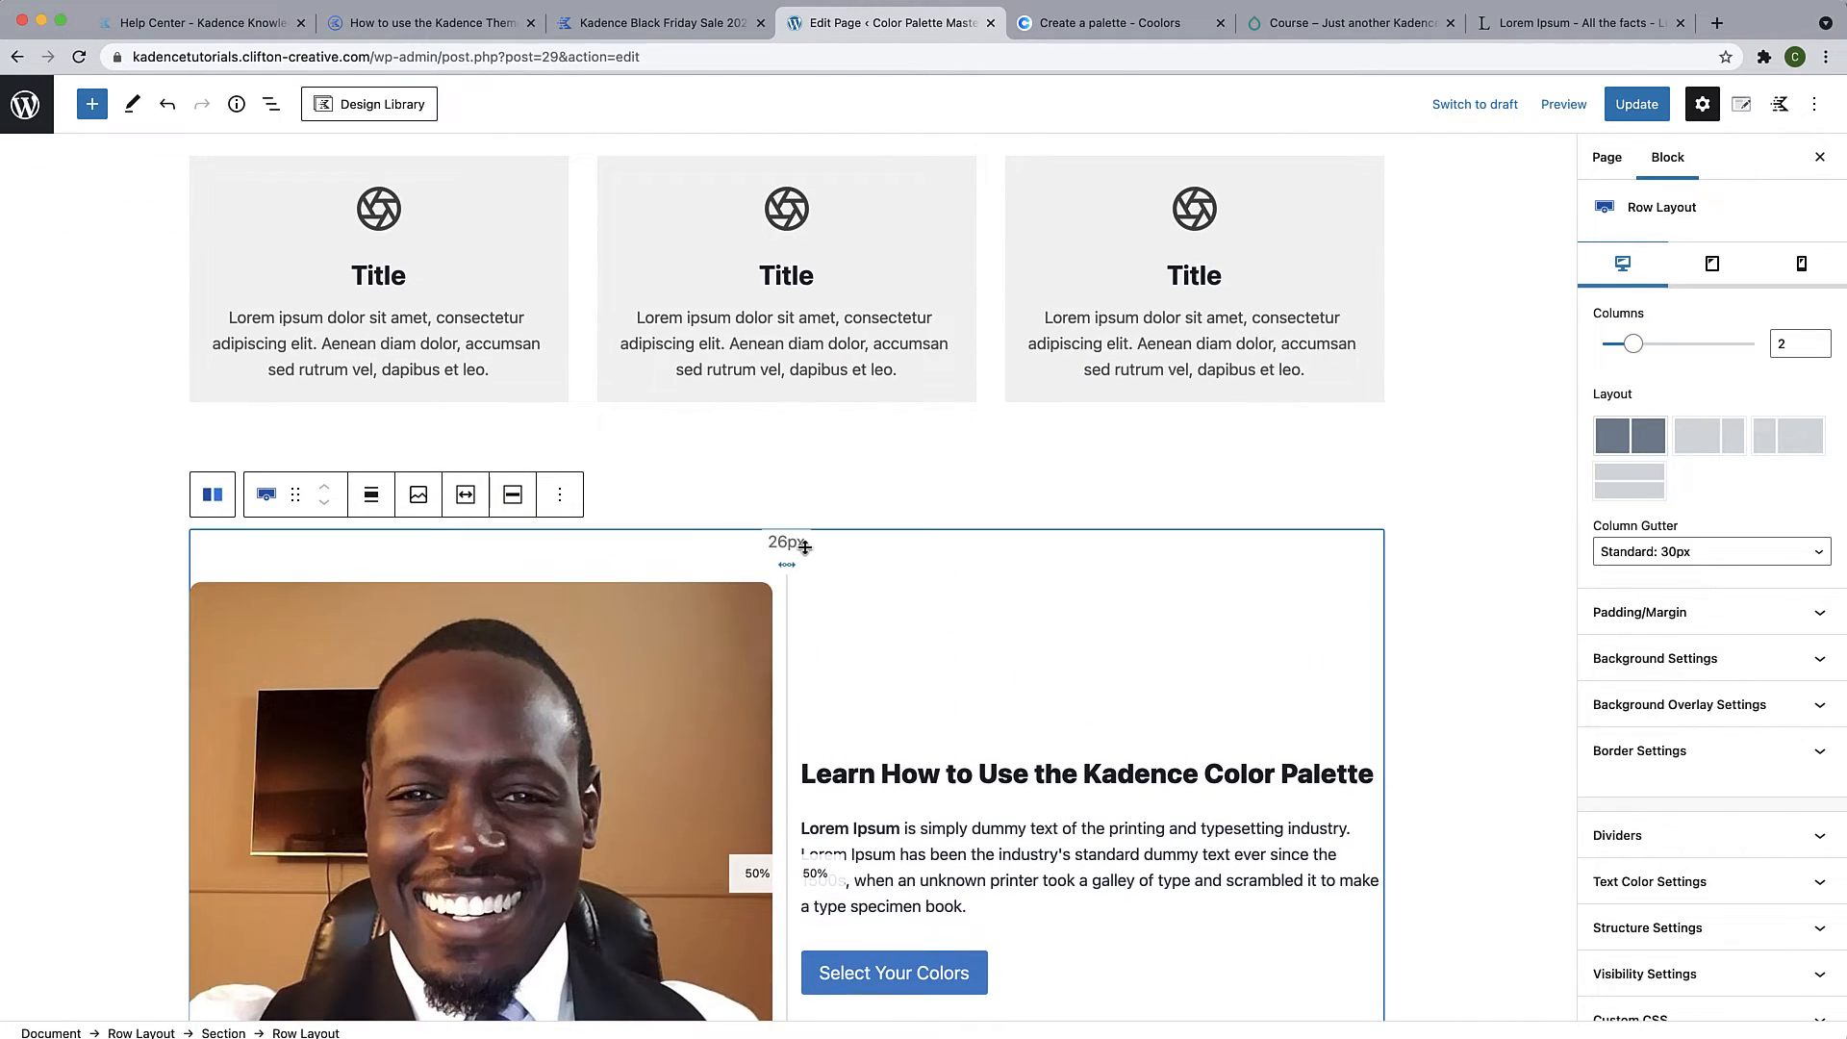
click(804, 520)
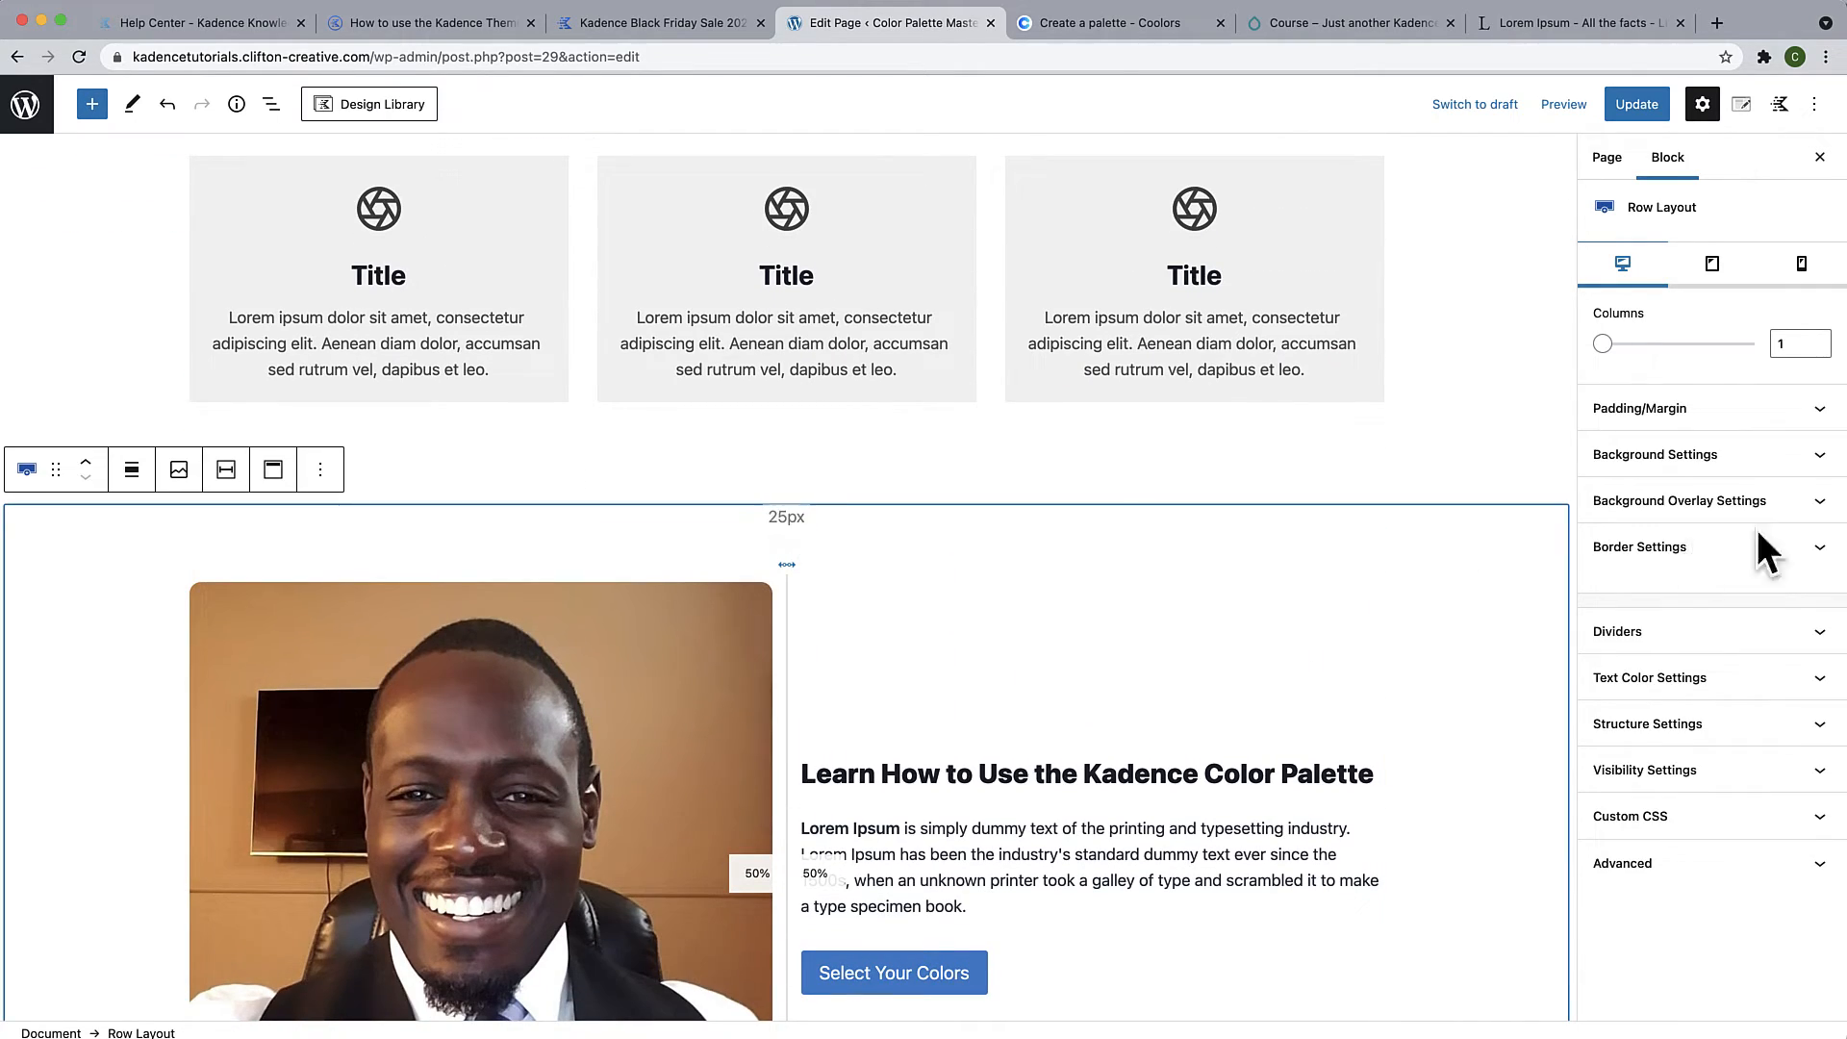
click(1655, 408)
drag(1615, 471, 1578, 481)
scroll(1123, 578, down, 5)
Insert the two-column green and grey accordion section from the Kadence Design Library below the headshot row
click(1123, 323)
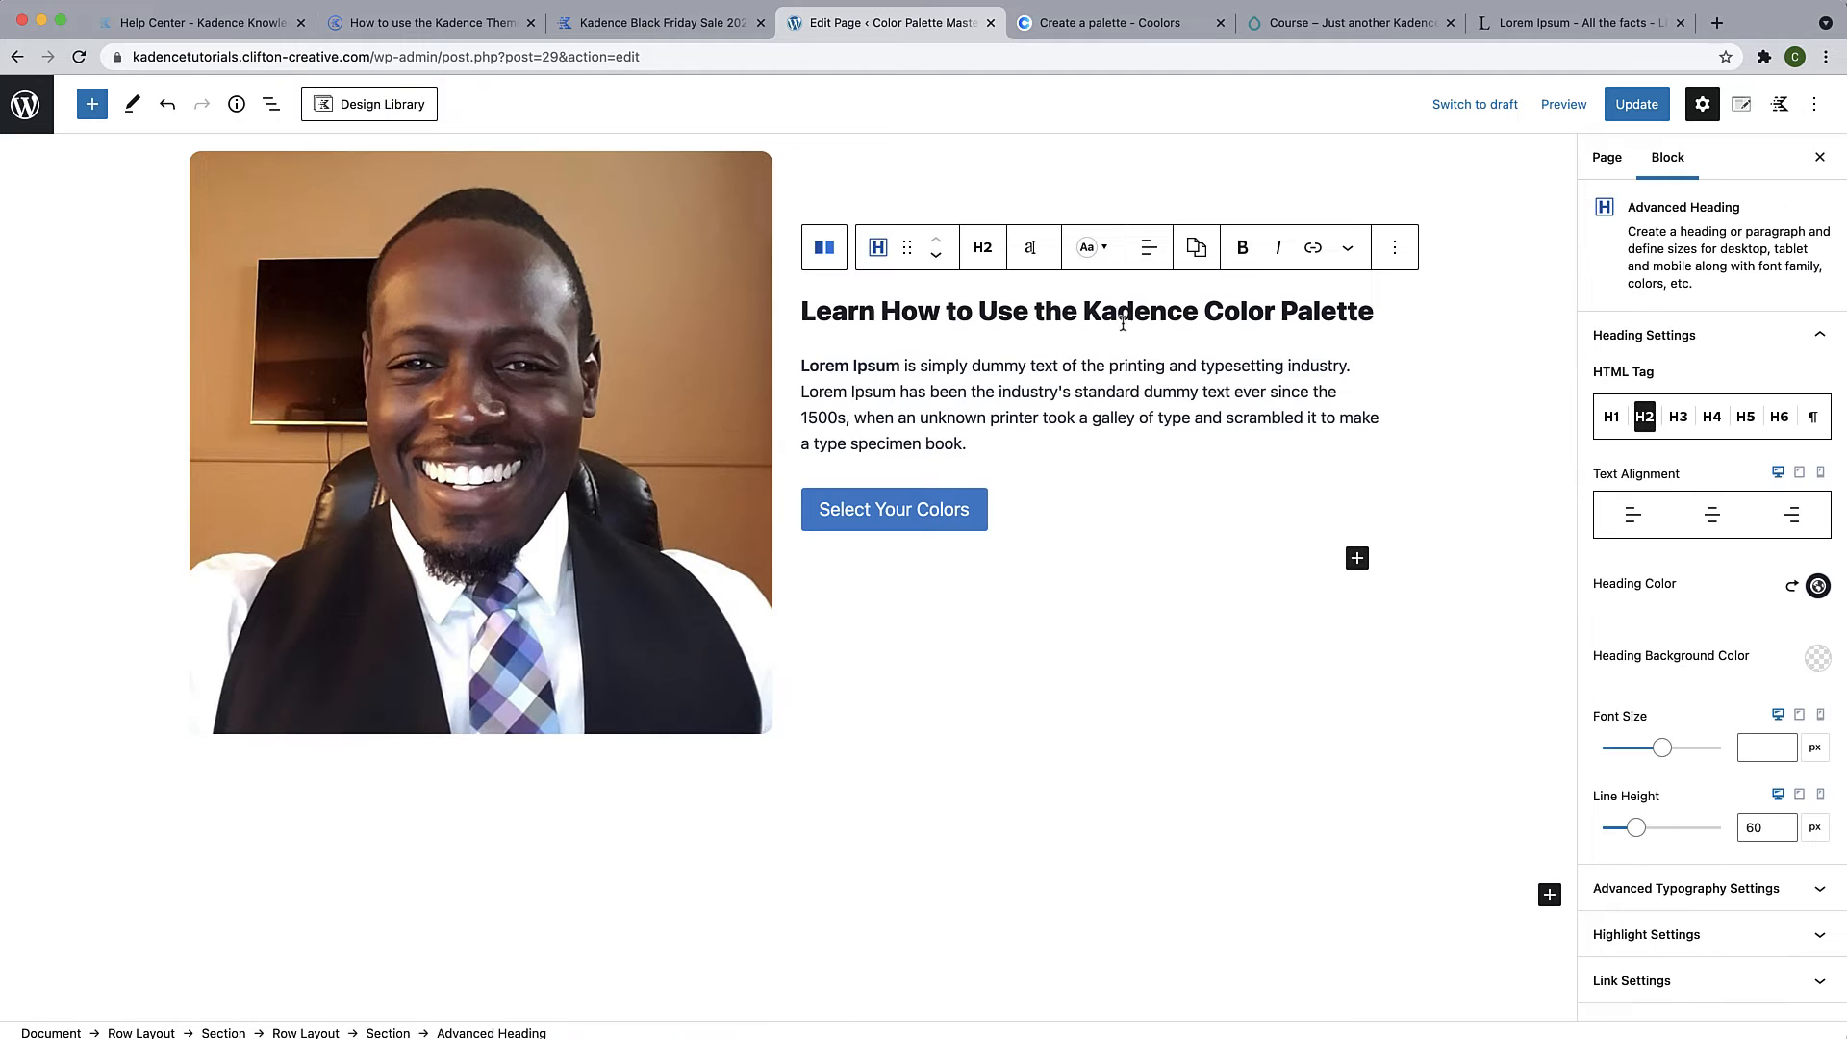
scroll(1122, 322, up, 15)
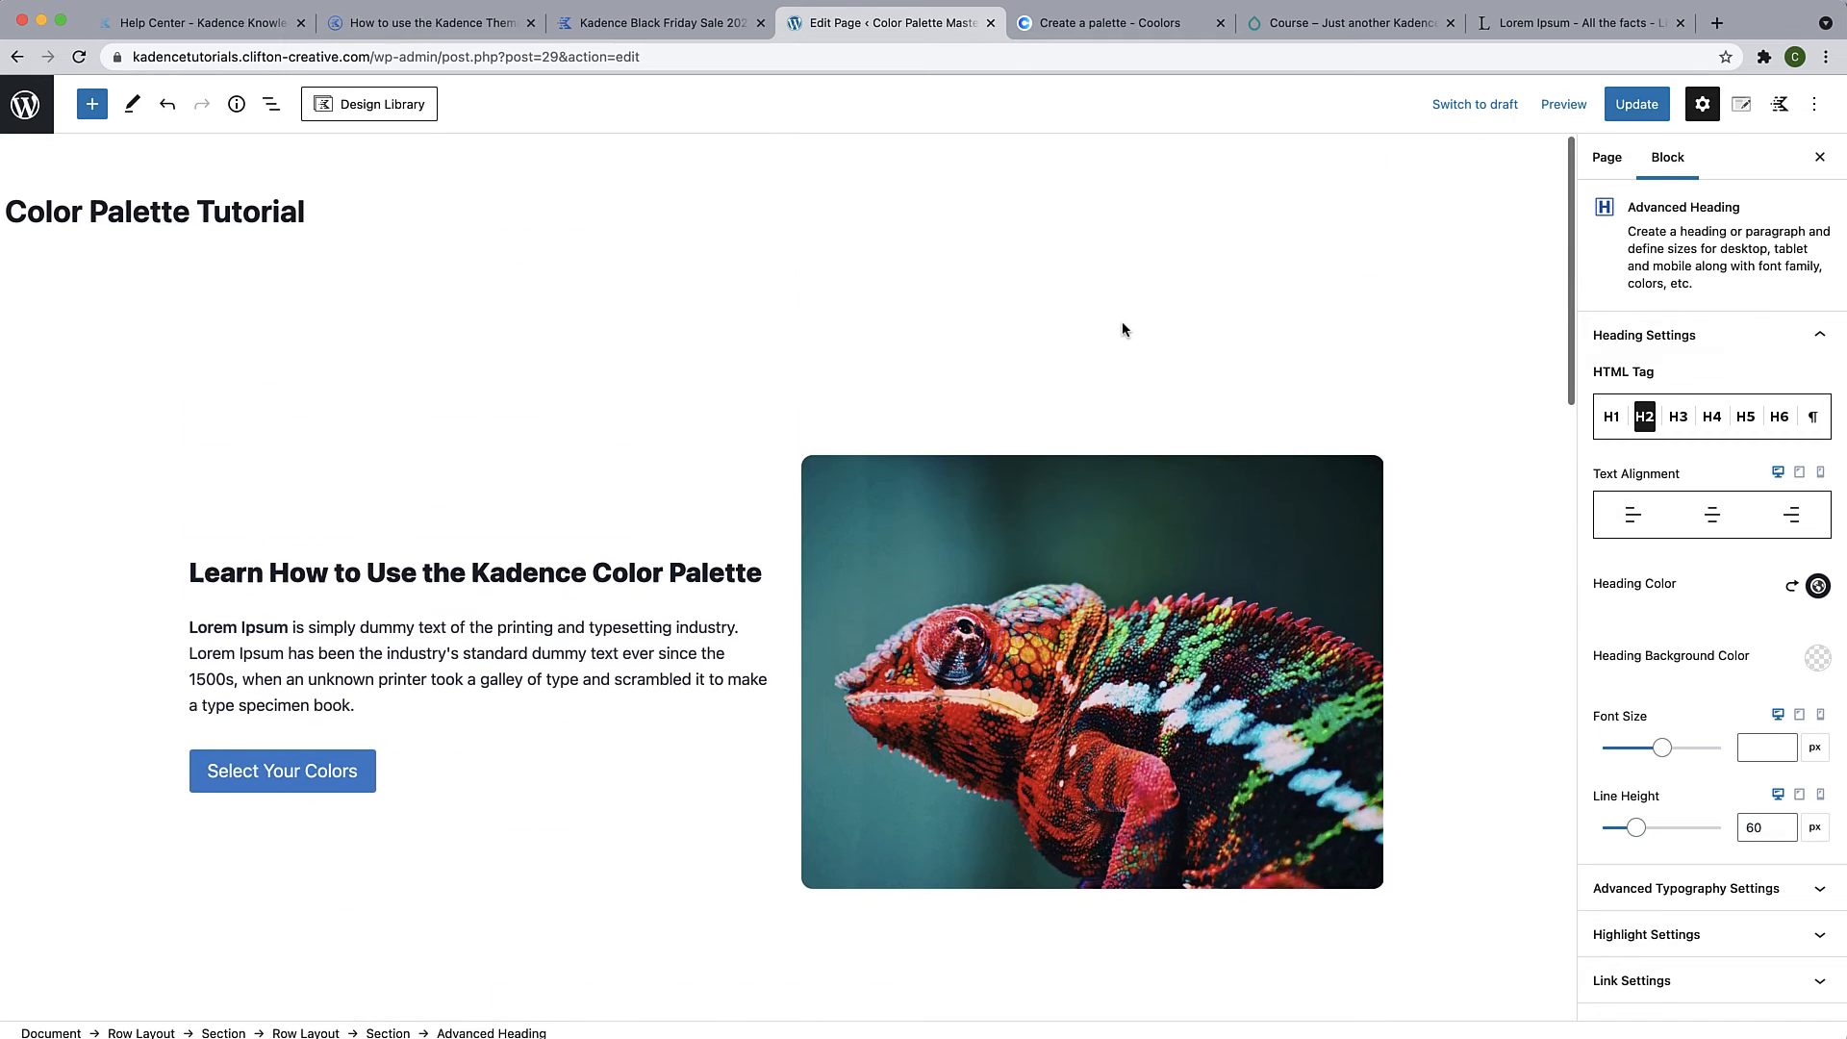
scroll(1122, 320, down, 15)
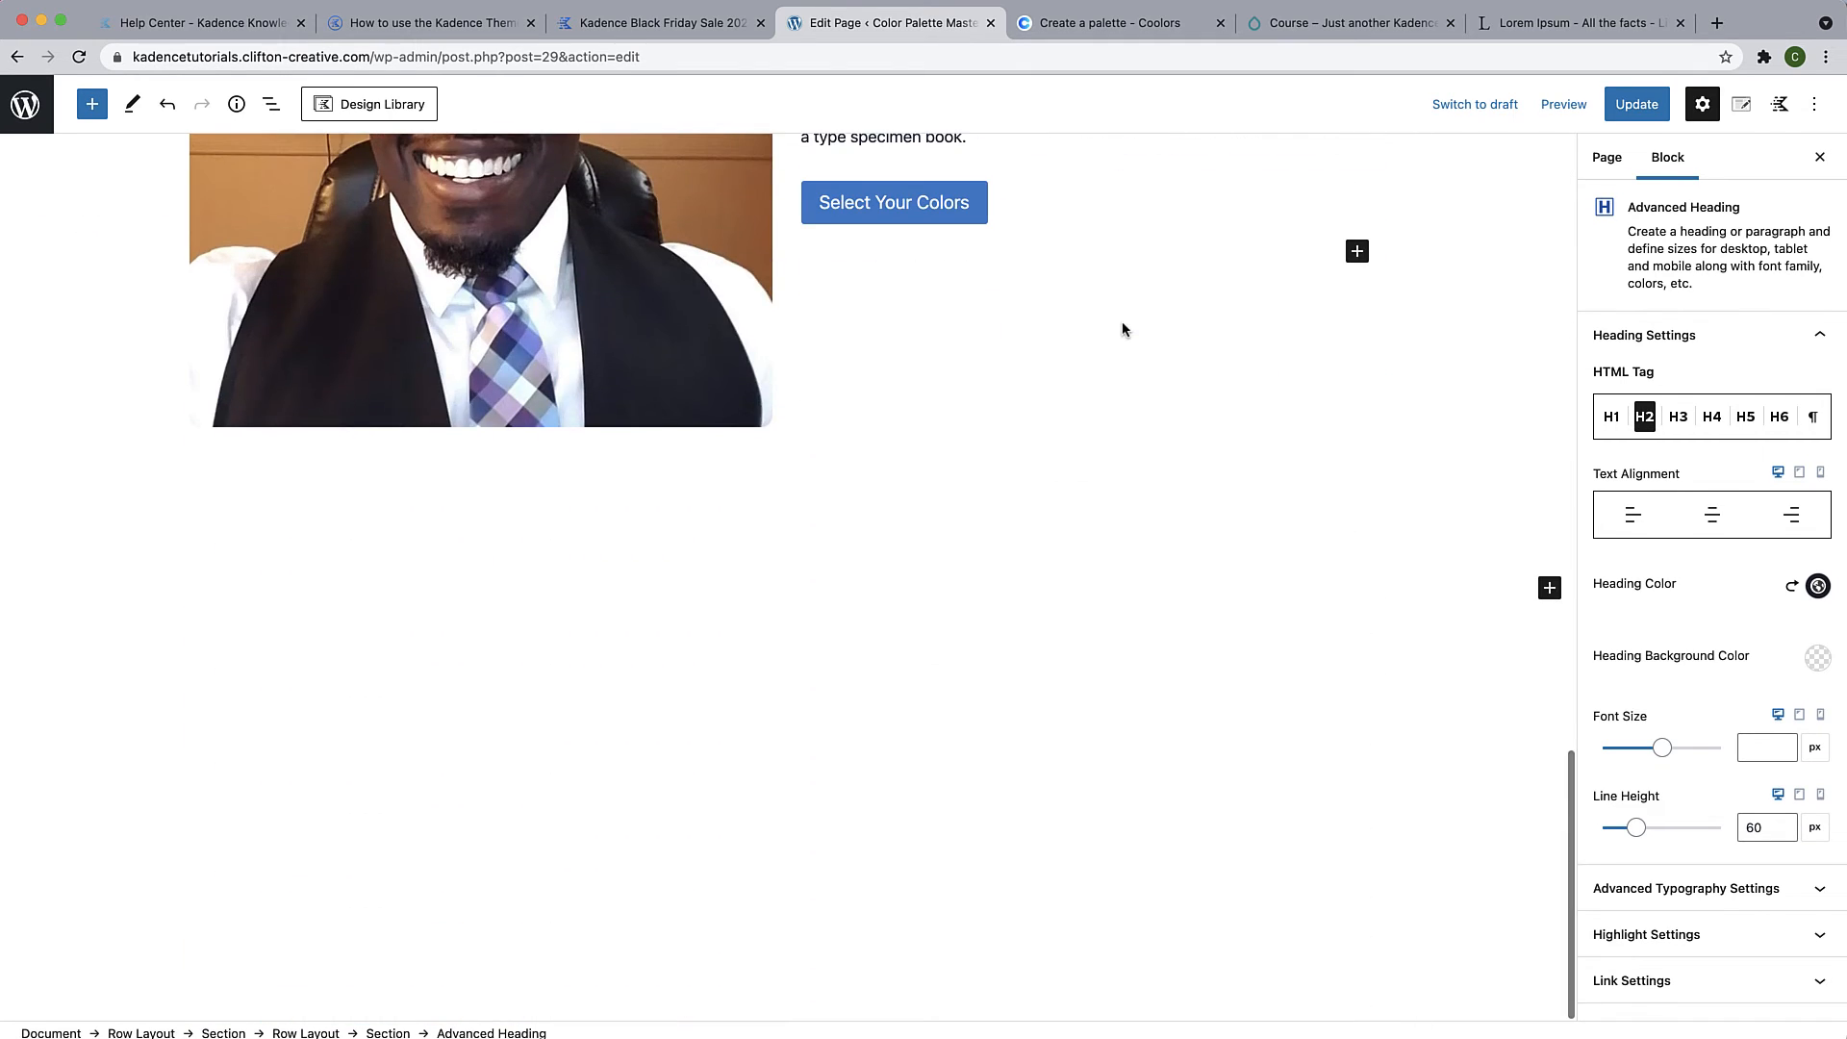
scroll(1057, 555, up, 2)
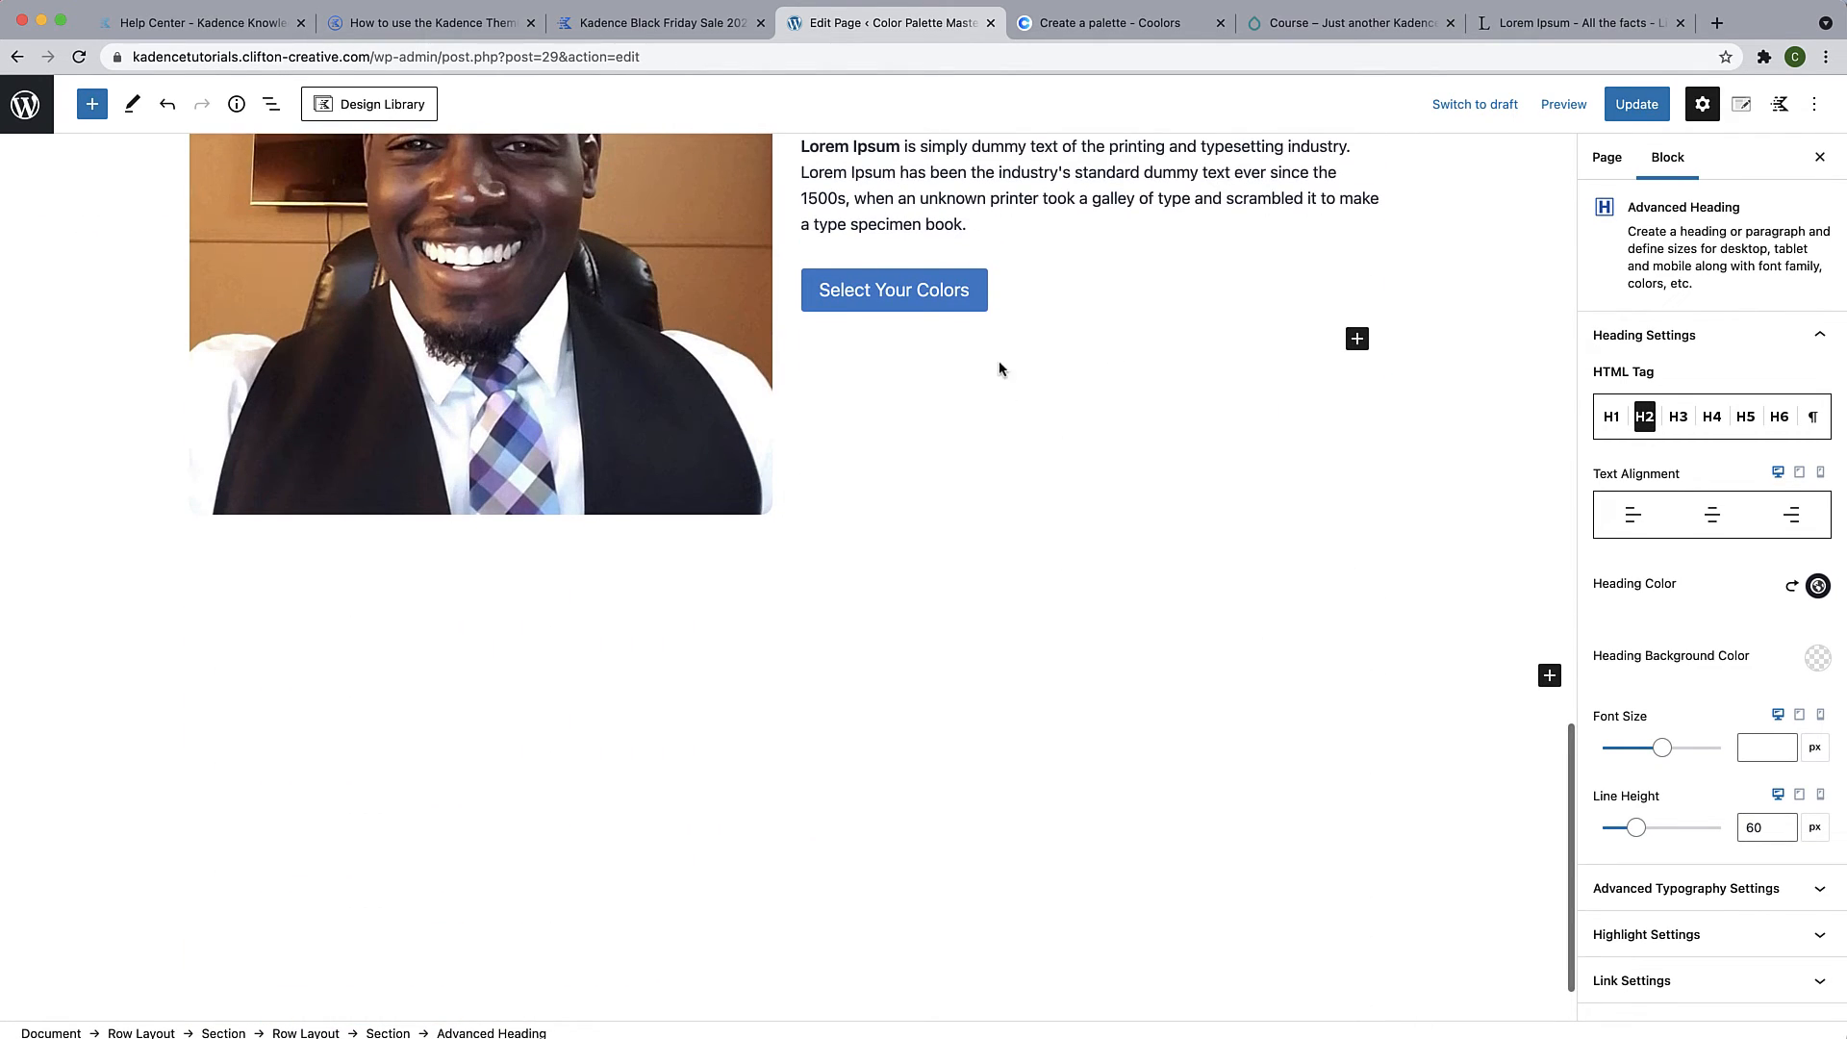
click(392, 106)
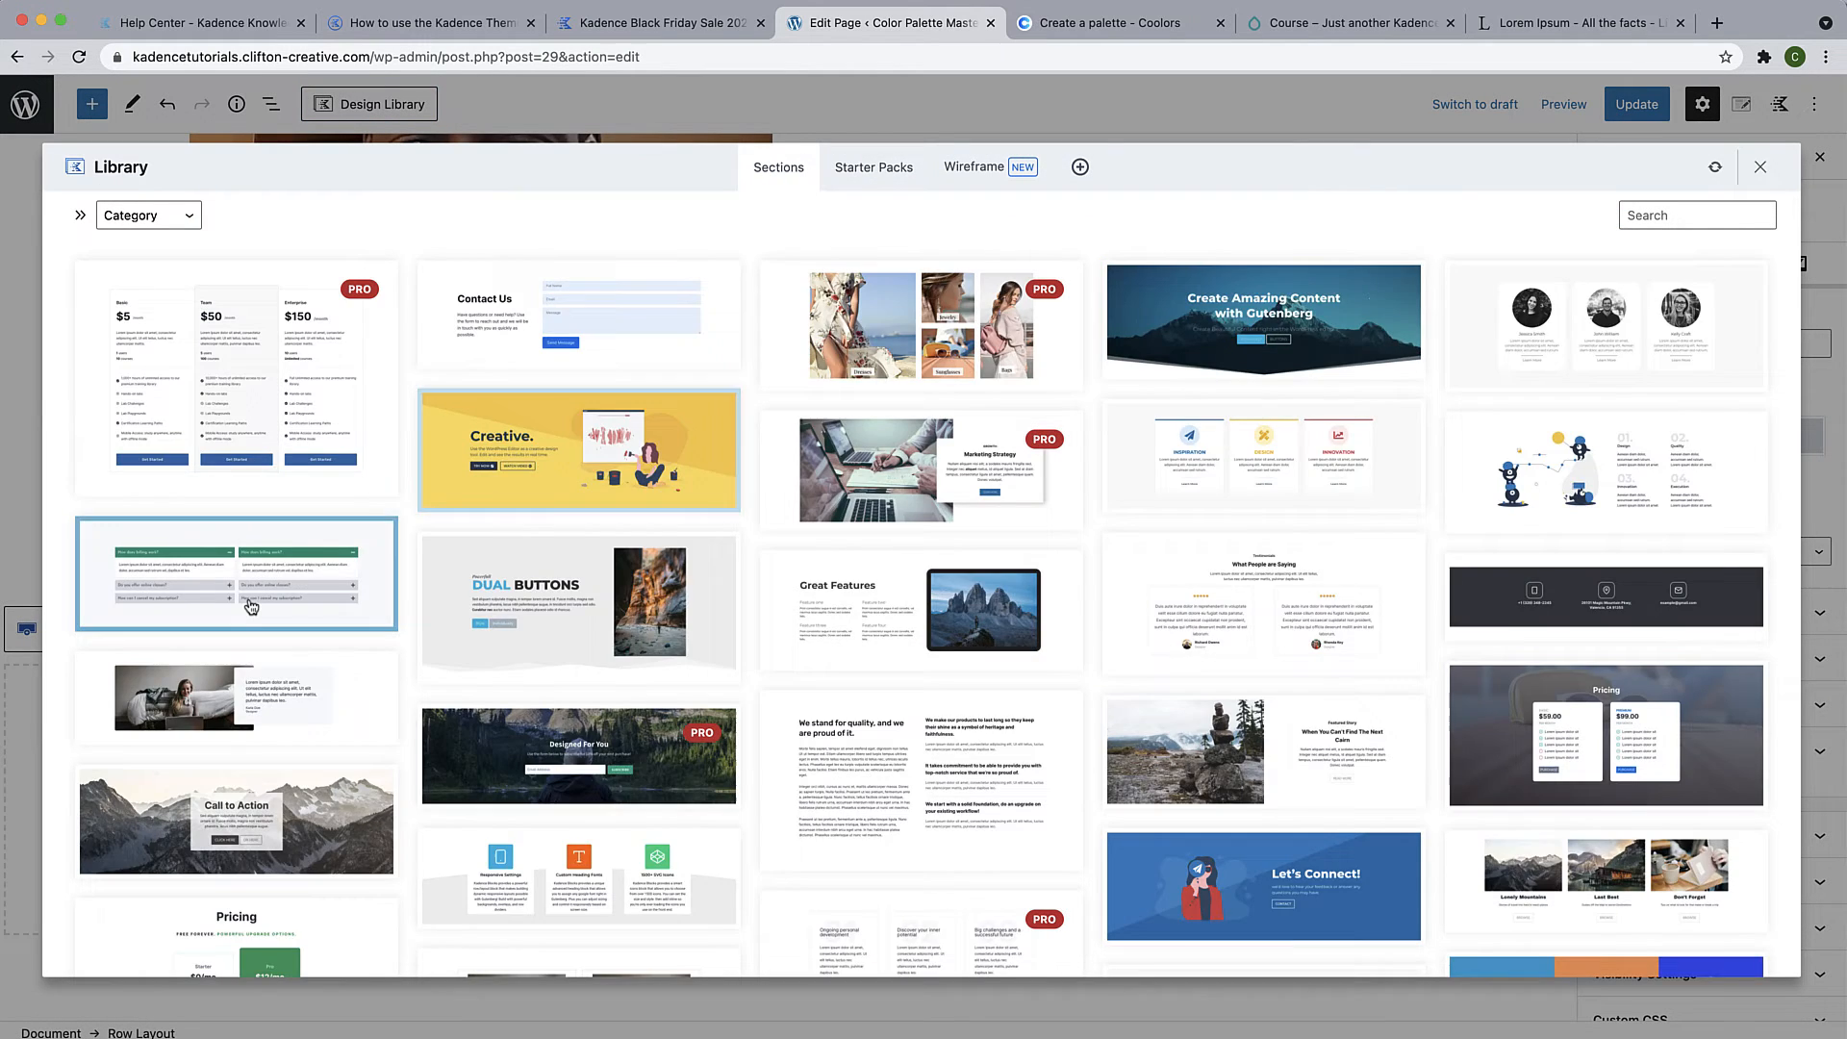
click(238, 598)
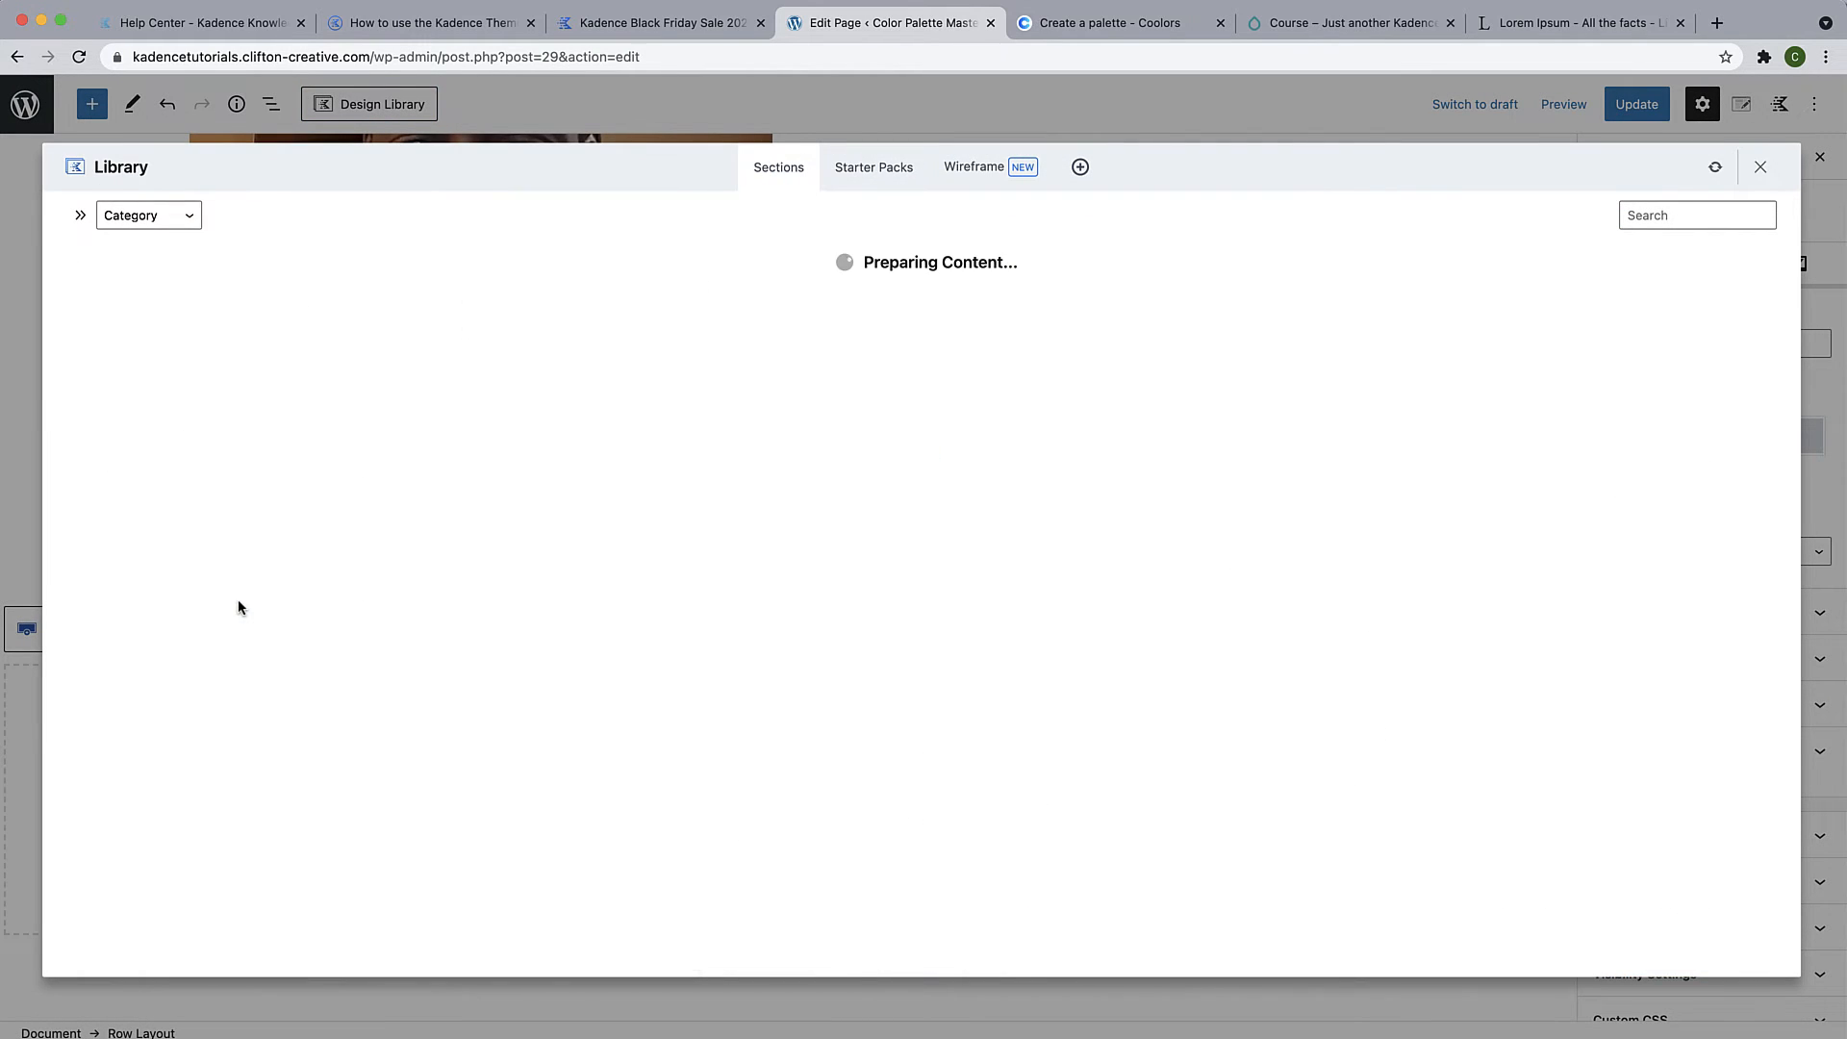
Copy the heading block beside the headshot into the accordion section and place it above the two accordions
scroll(802, 500, up, 5)
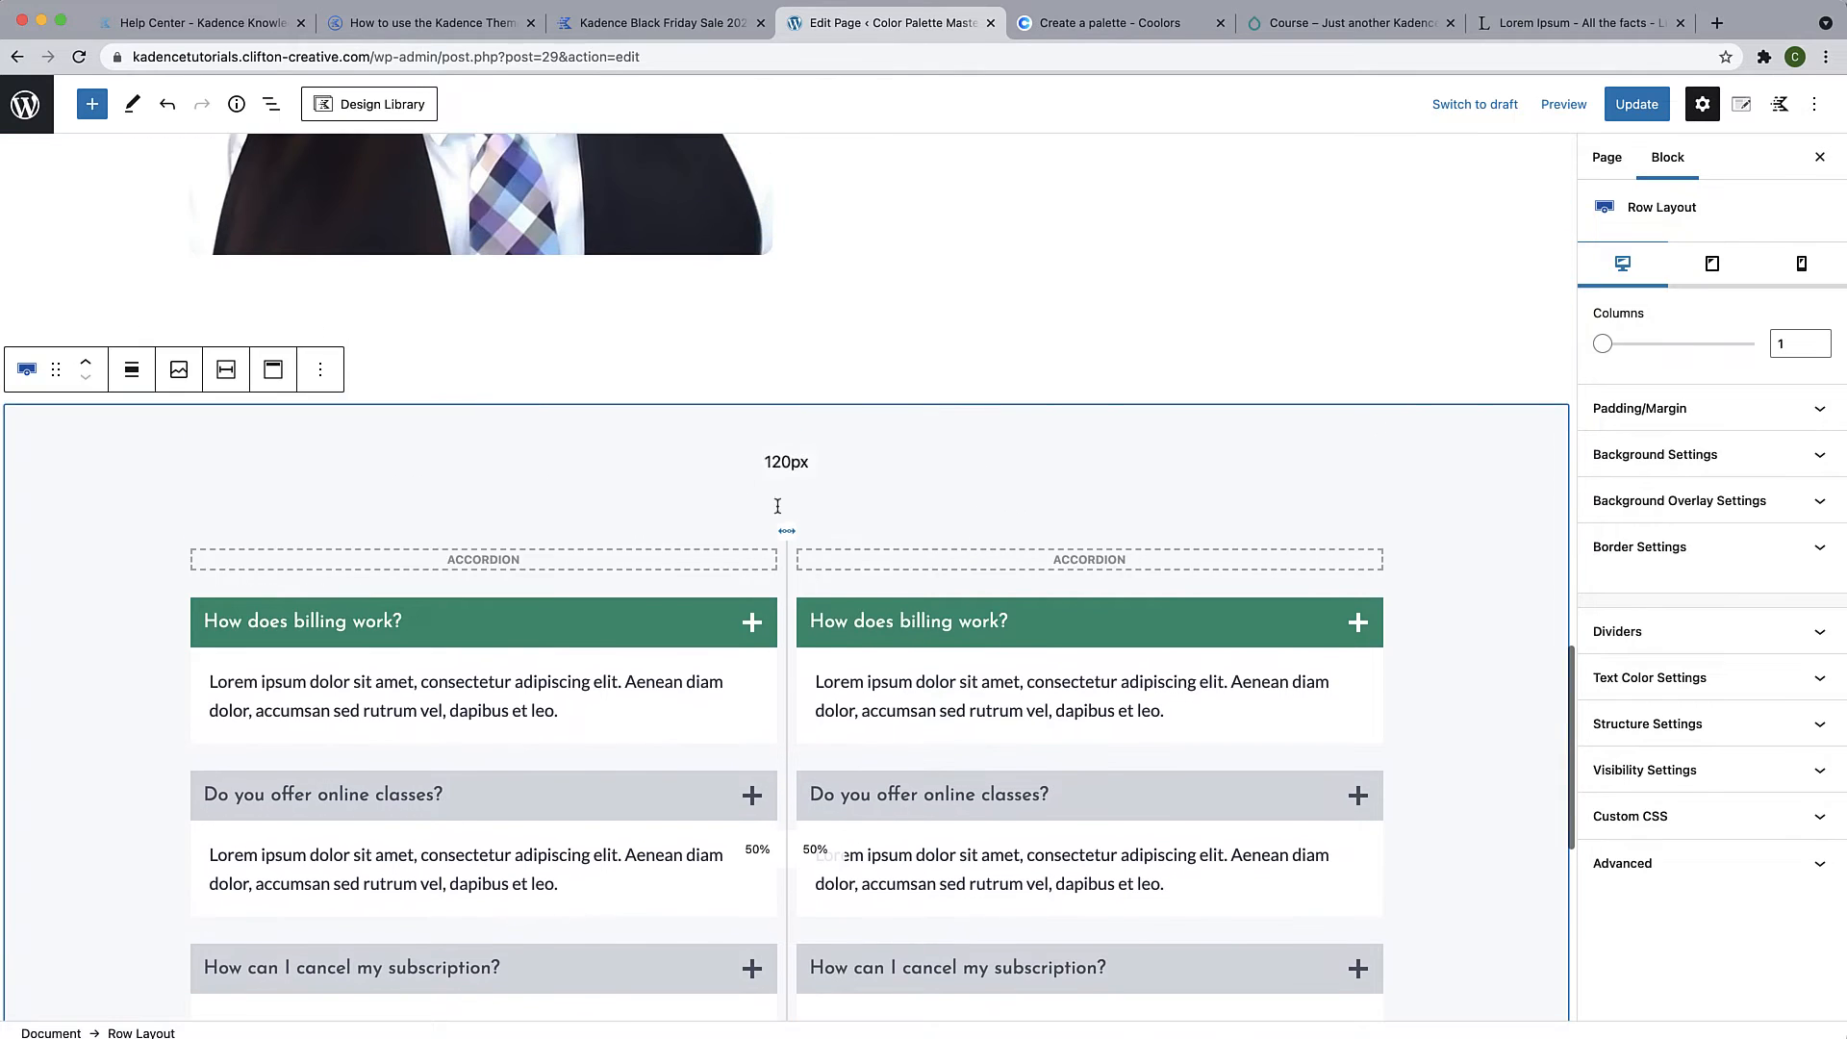
scroll(801, 495, up, 8)
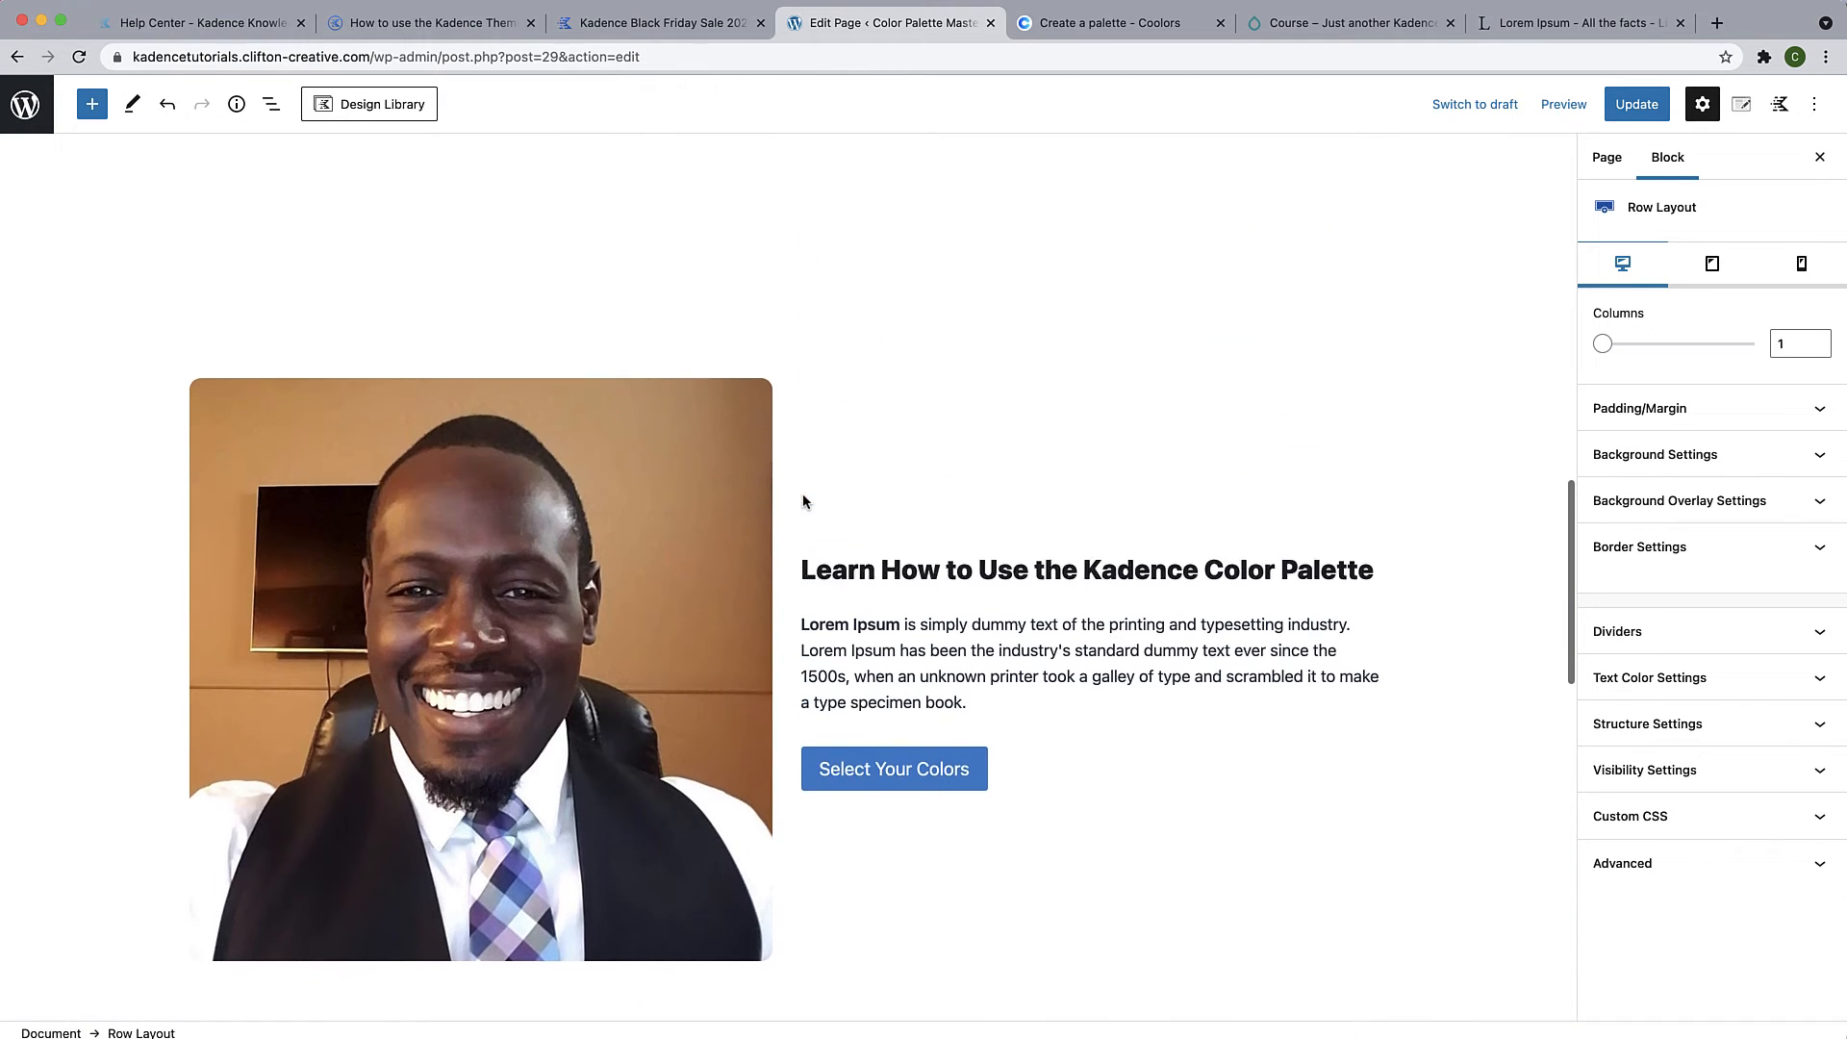
click(924, 575)
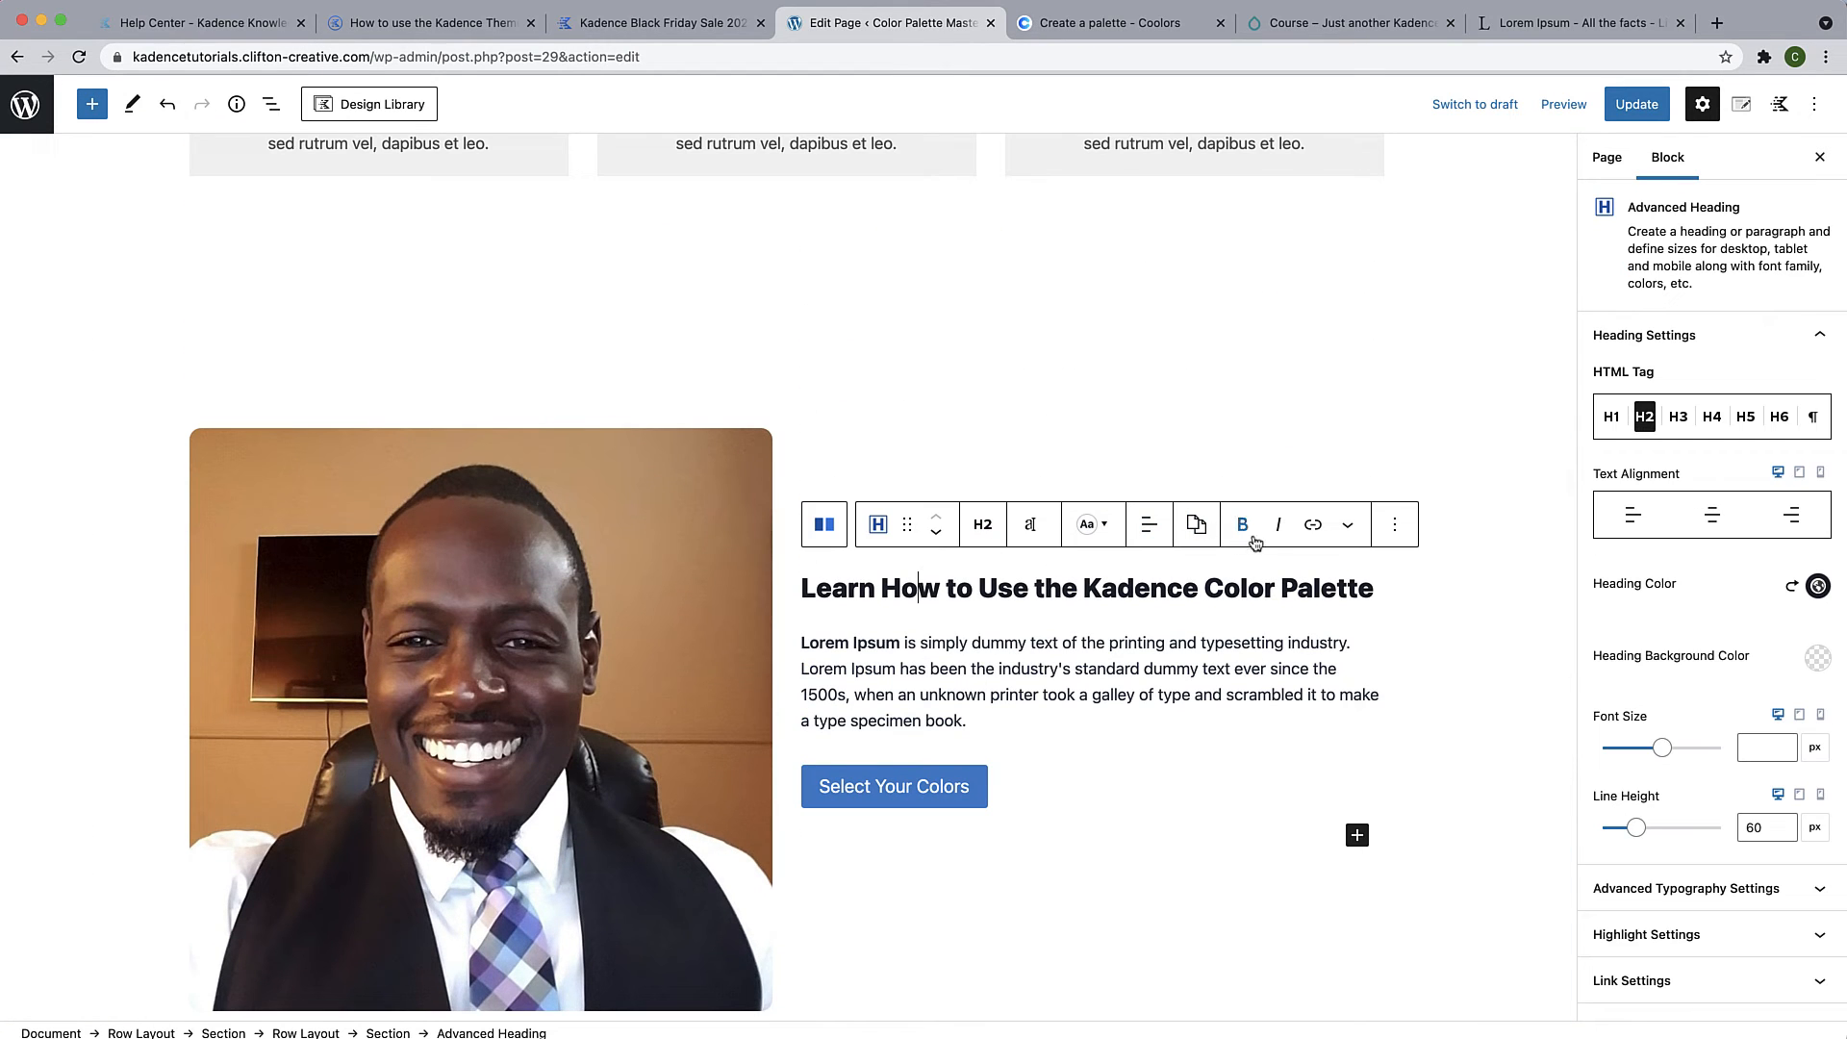
click(1395, 524)
click(1408, 623)
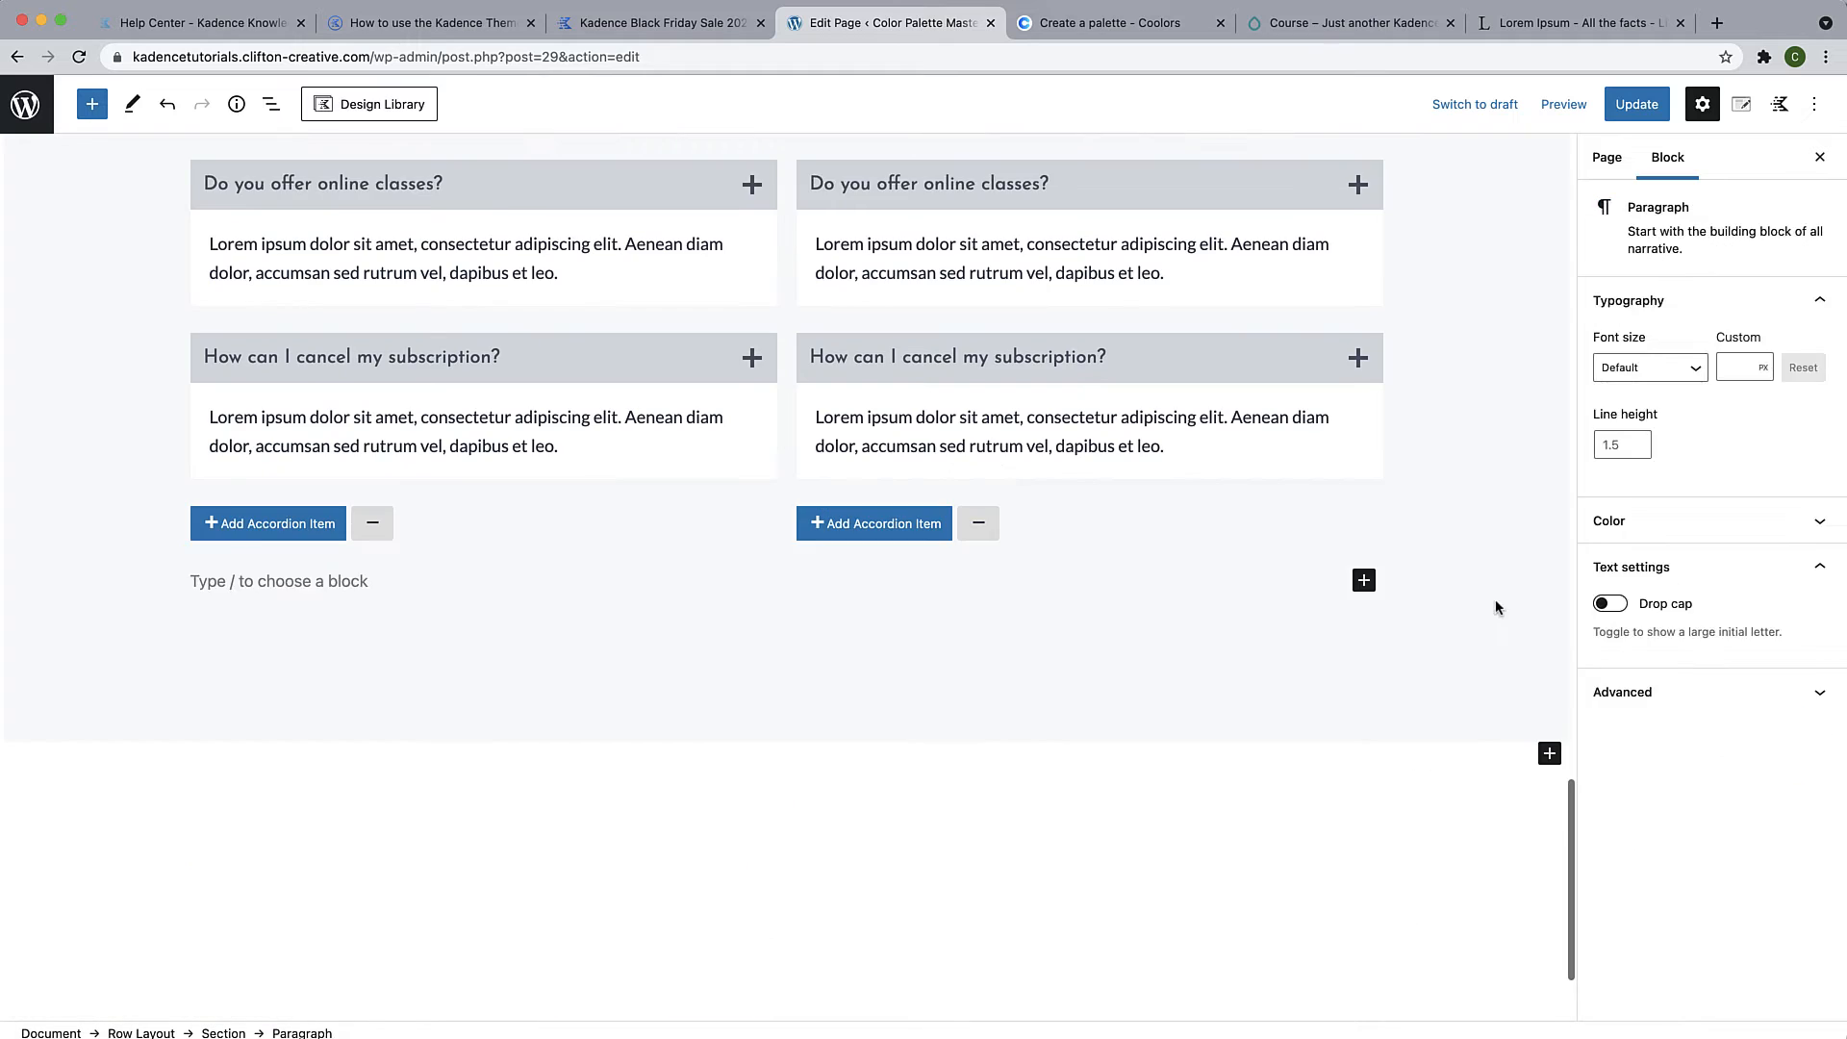
key(ctrl+v)
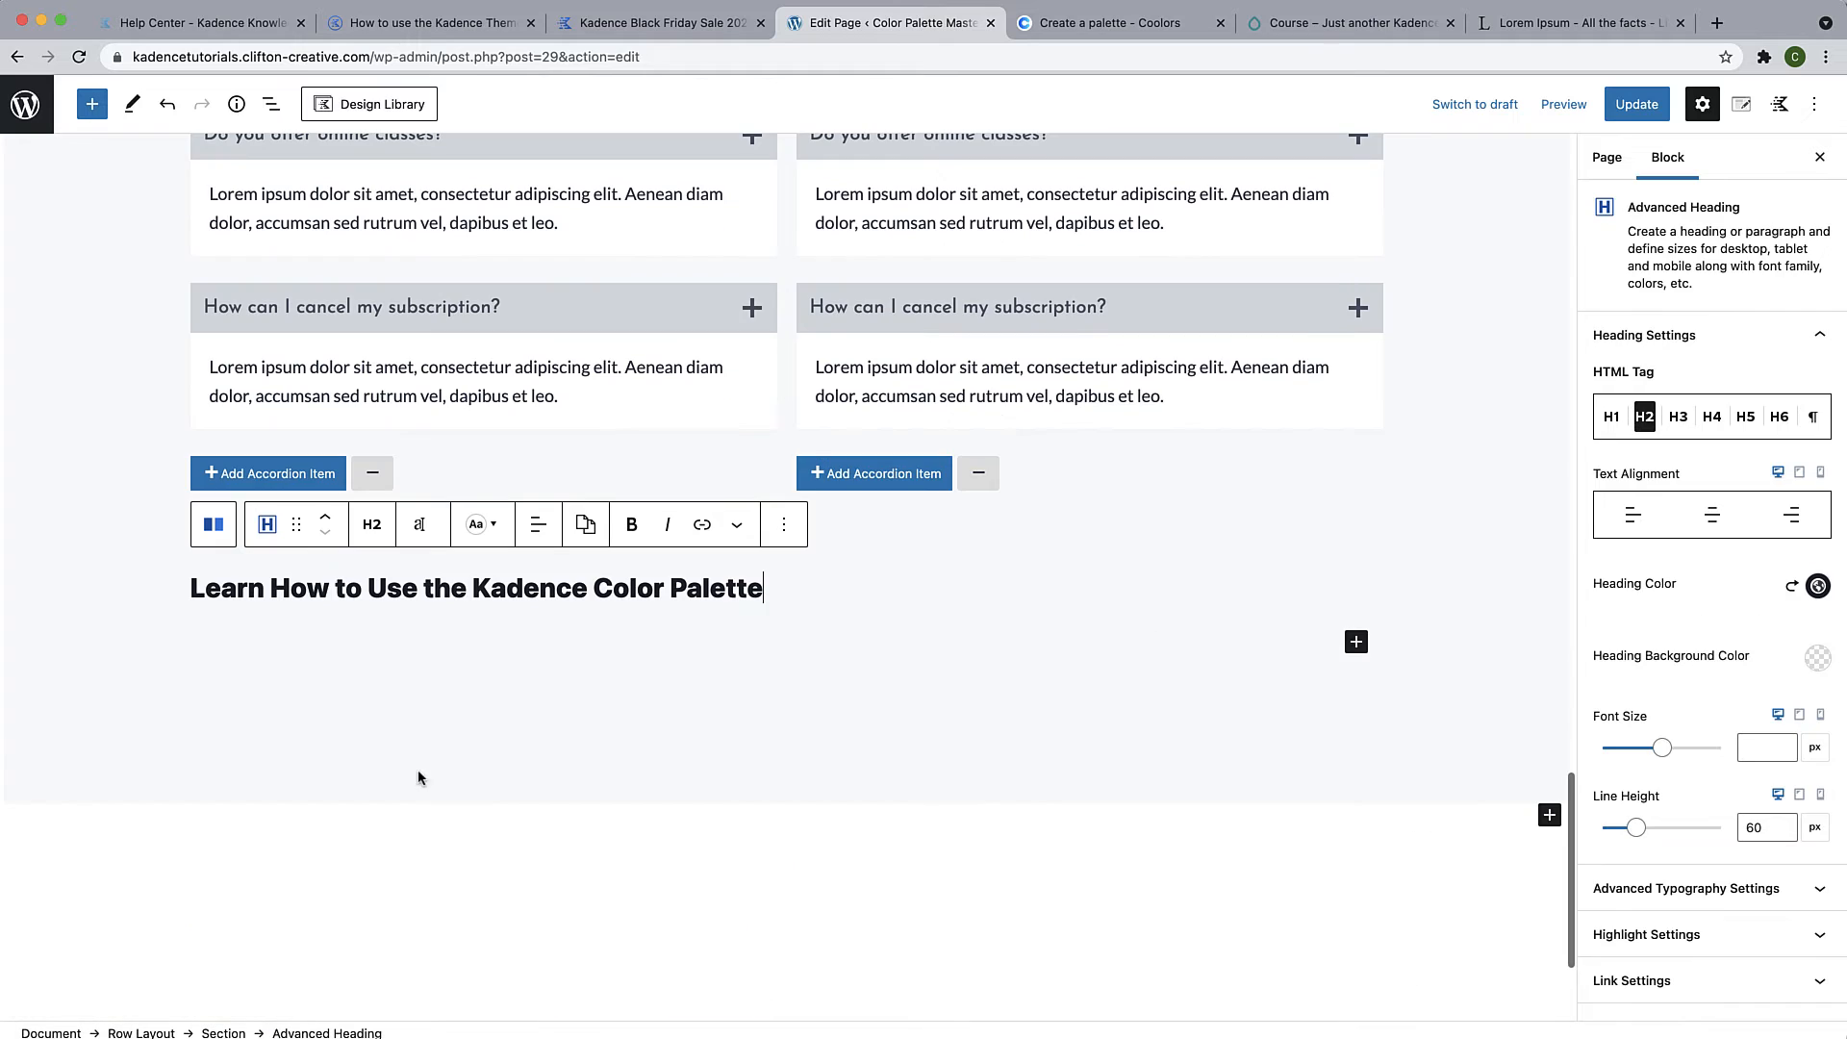
click(326, 519)
Center the heading above the accordions and change its text to "FAQs"
click(539, 523)
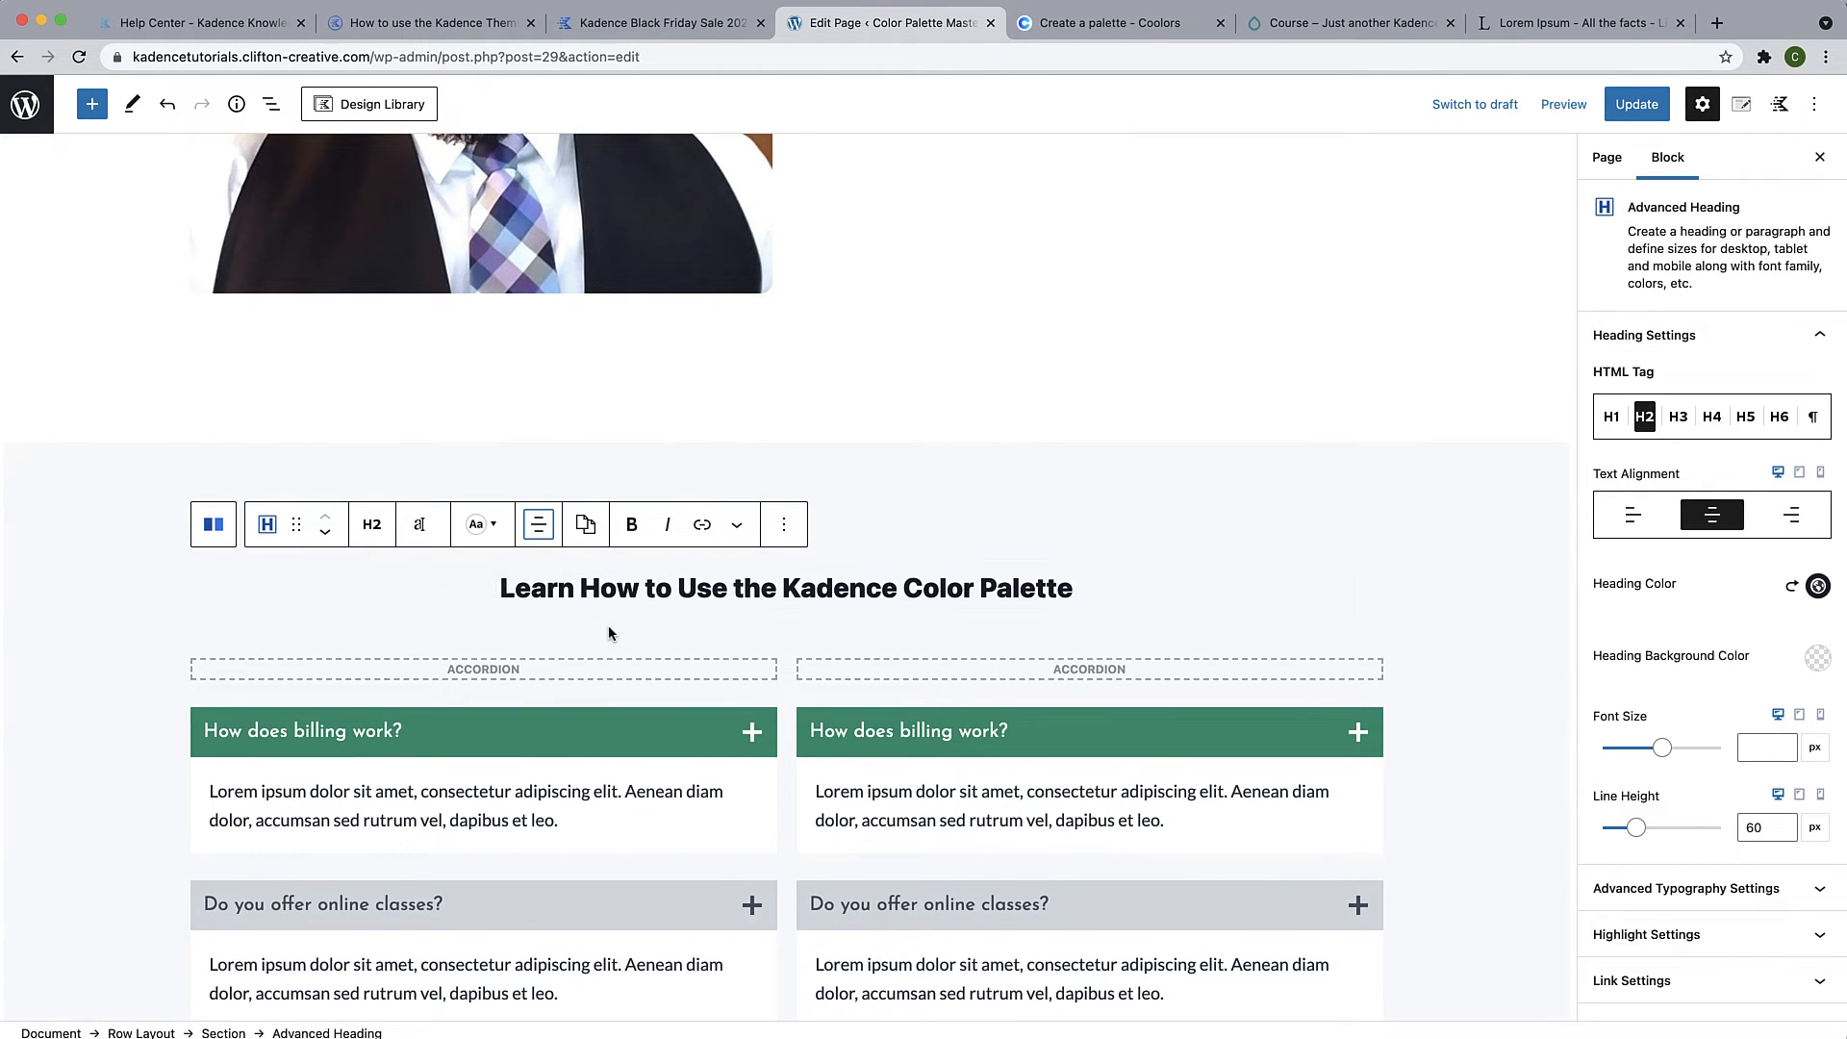
triple_click(781, 588)
text(FA)
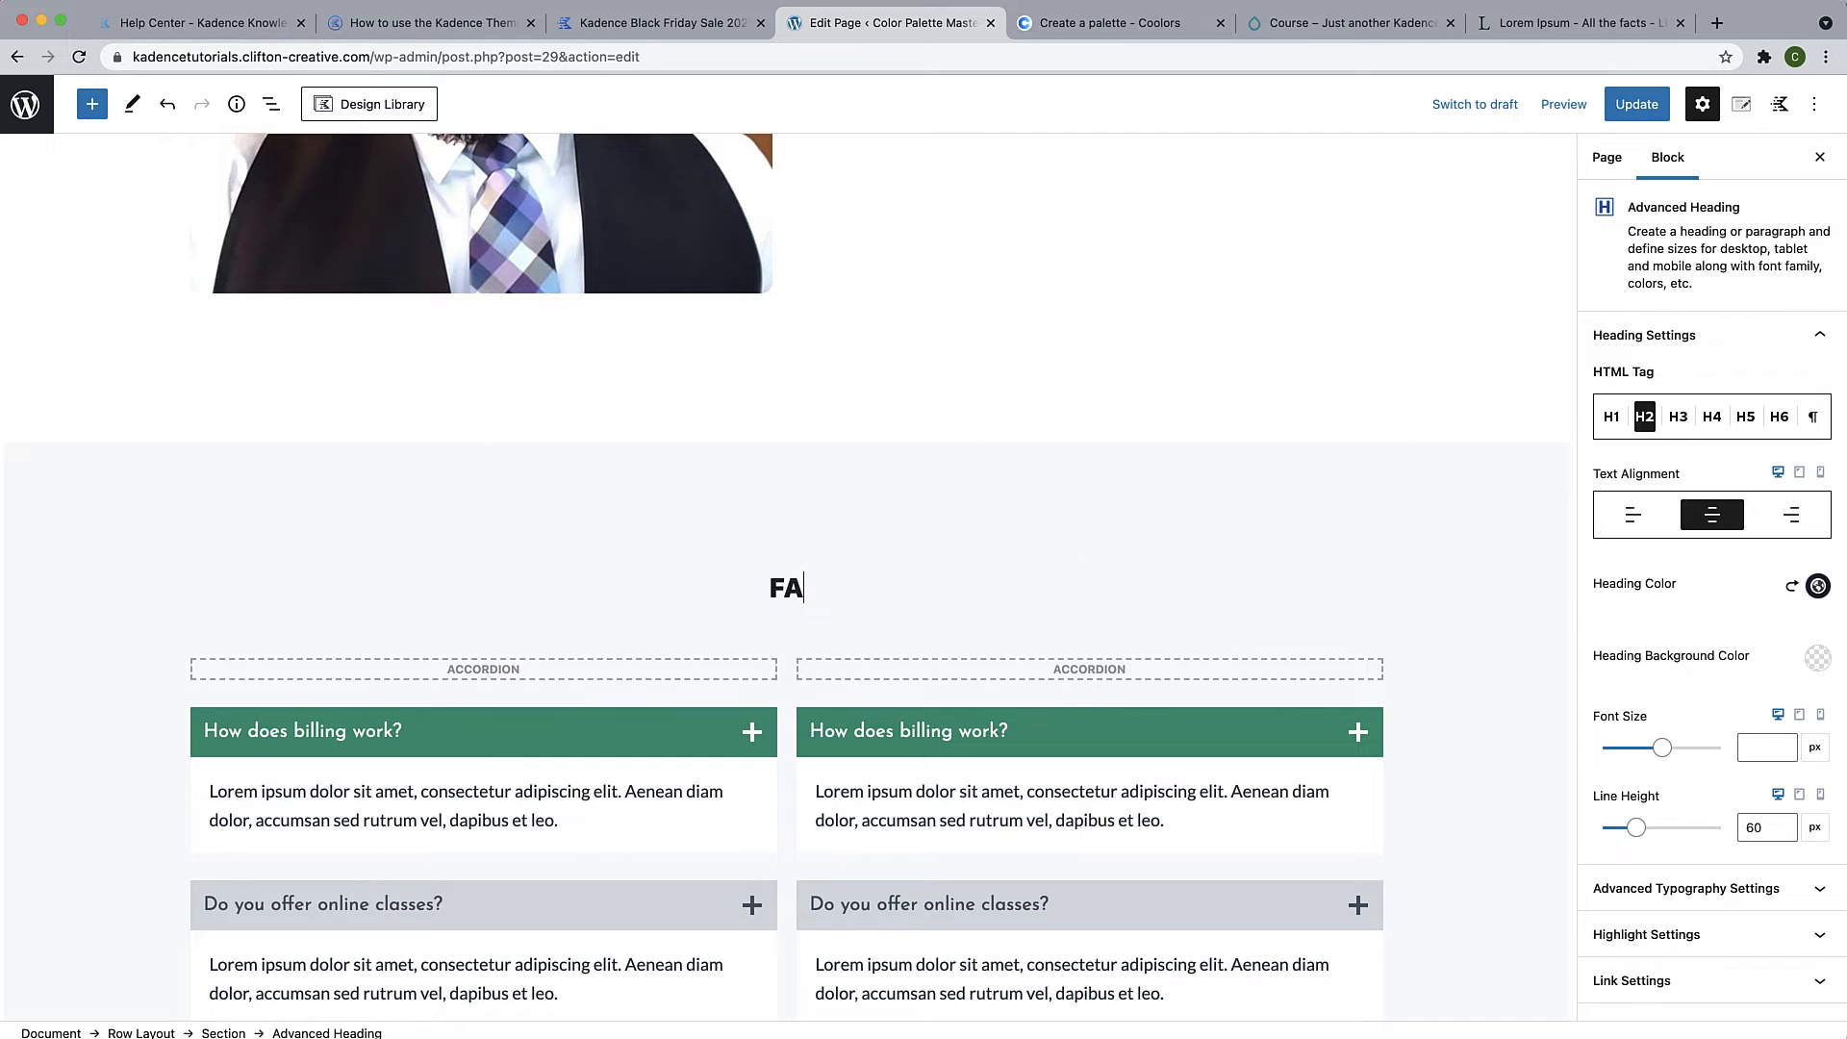
text(Qs)
Save the updated Color Palette Tutorial page and open its published version
scroll(805, 651, down, 5)
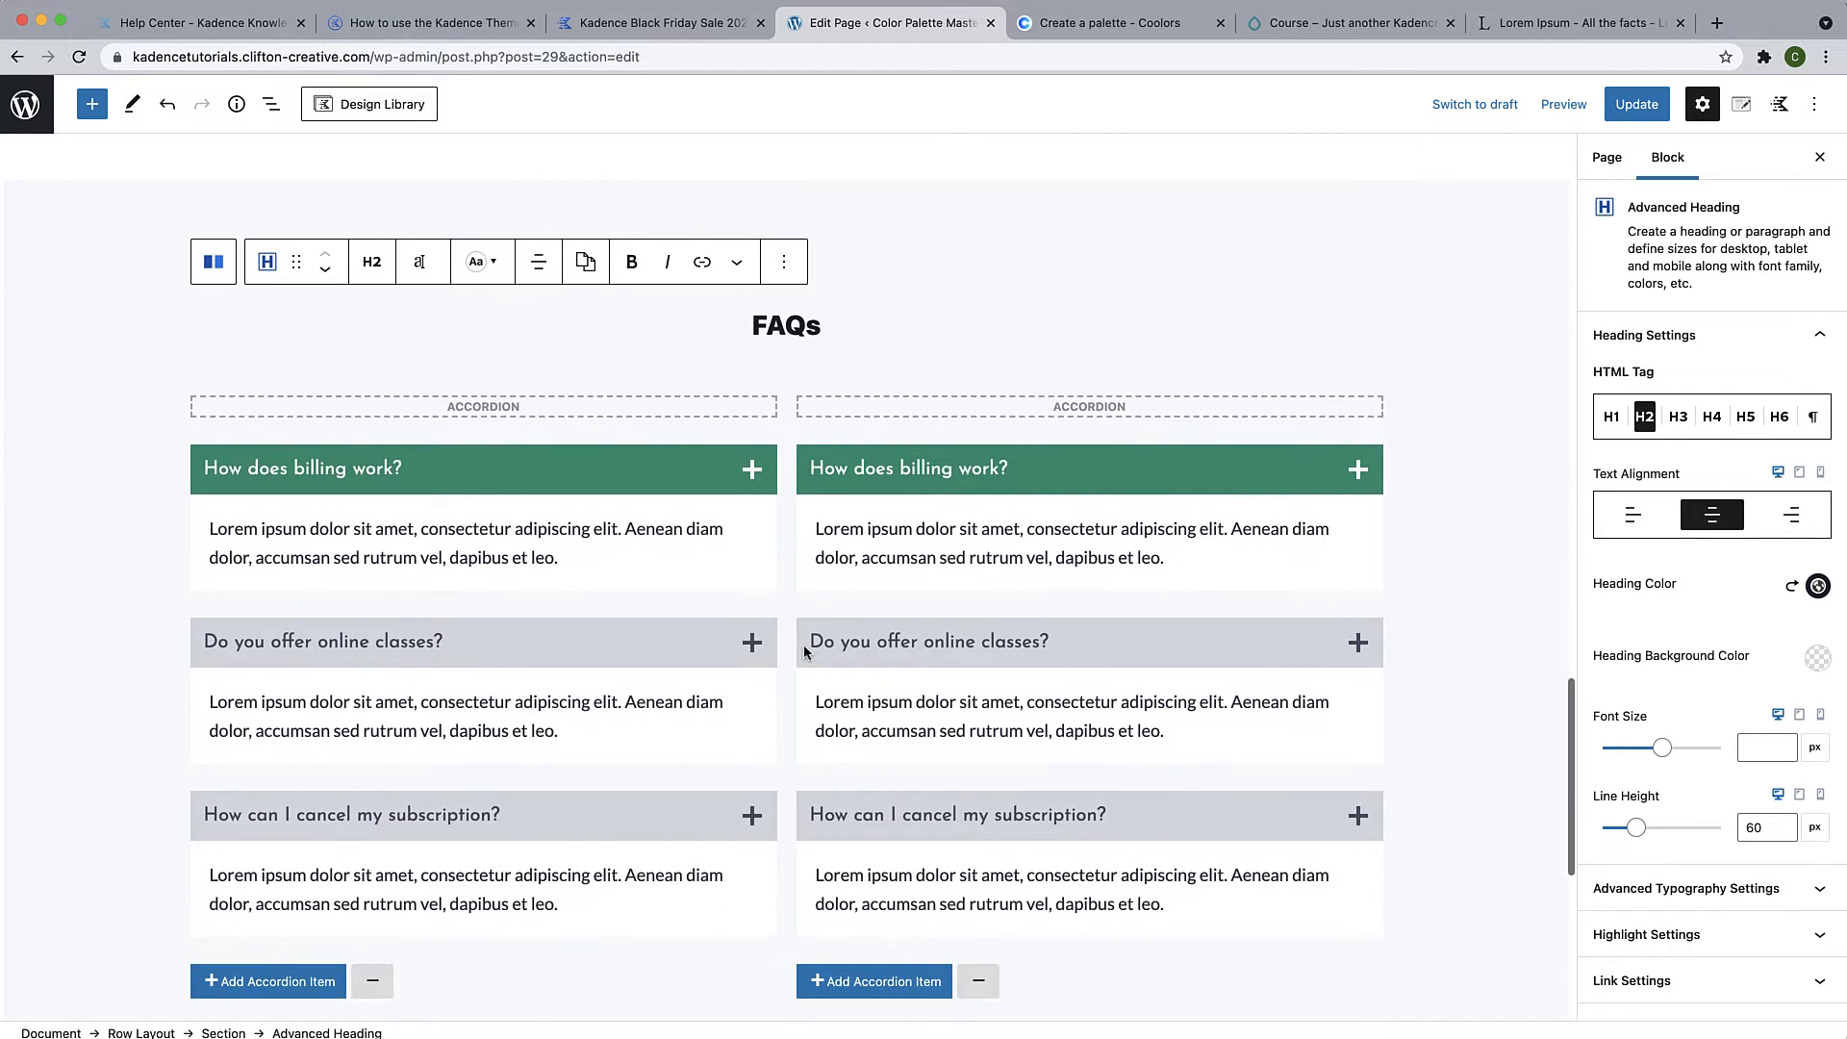
scroll(804, 651, up, 5)
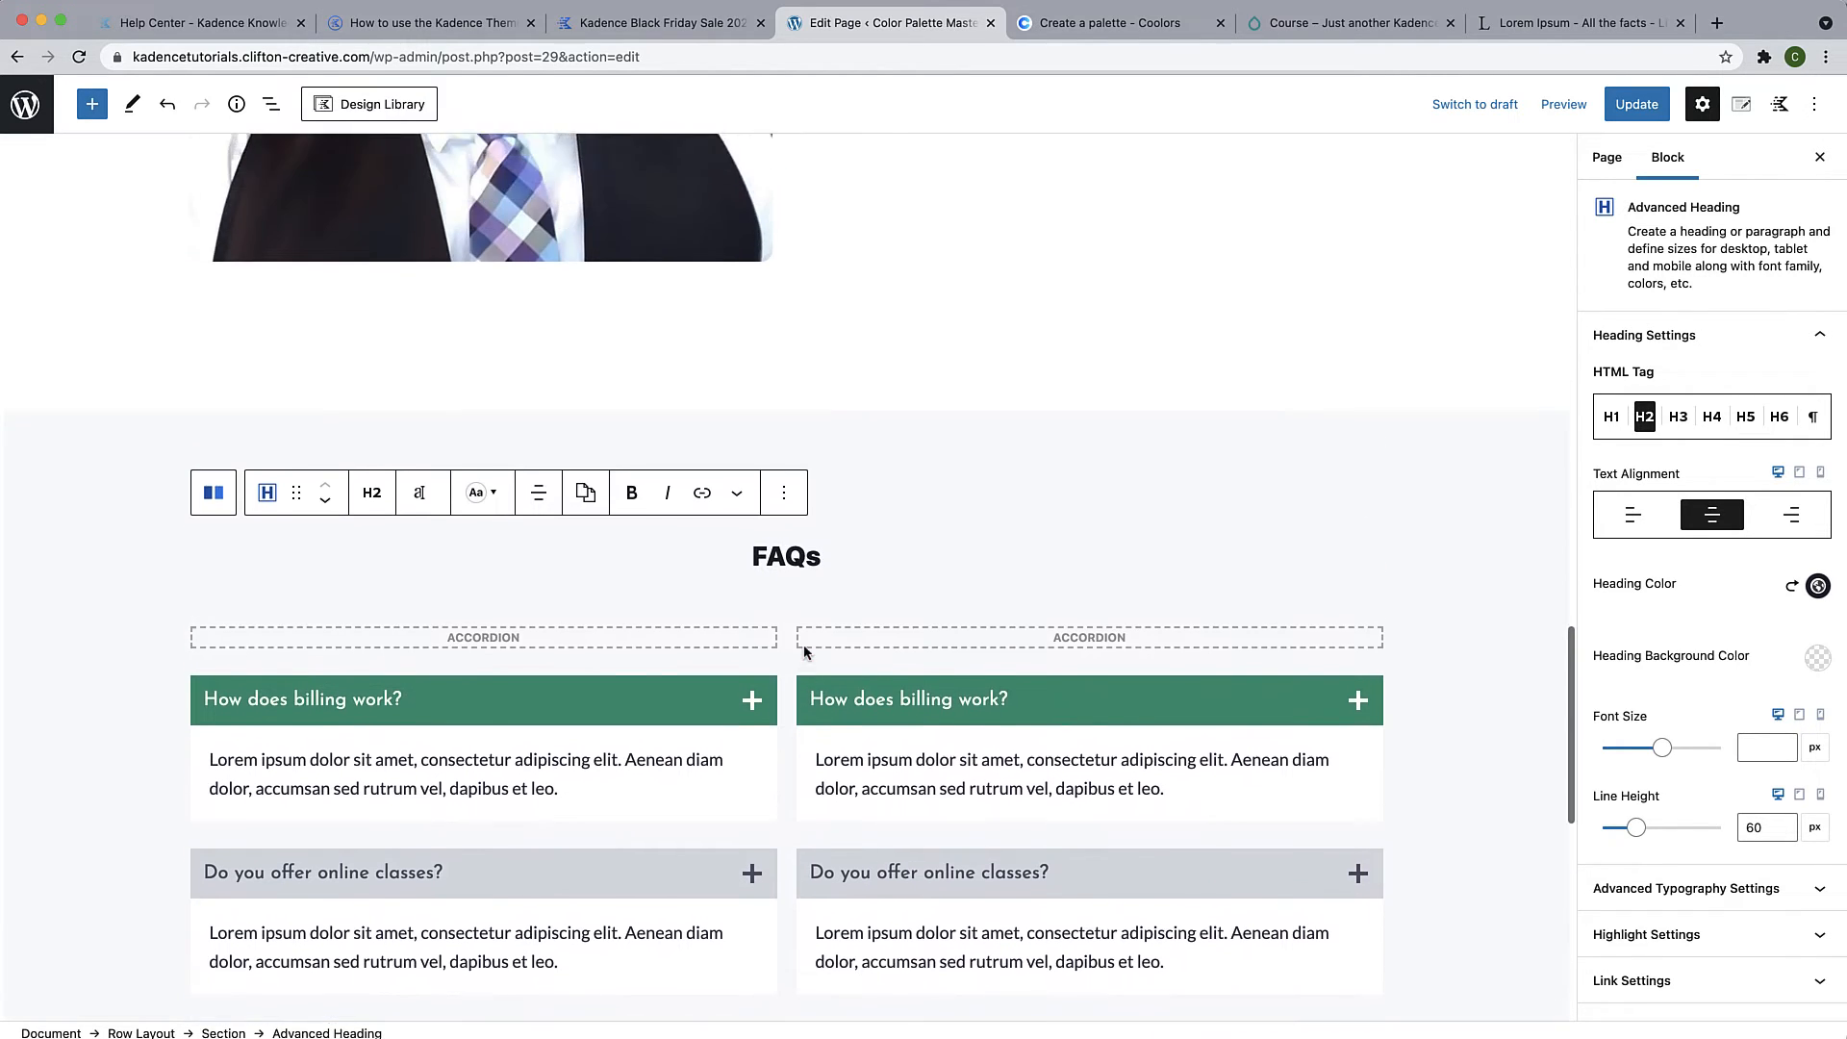
scroll(1199, 483, up, 10)
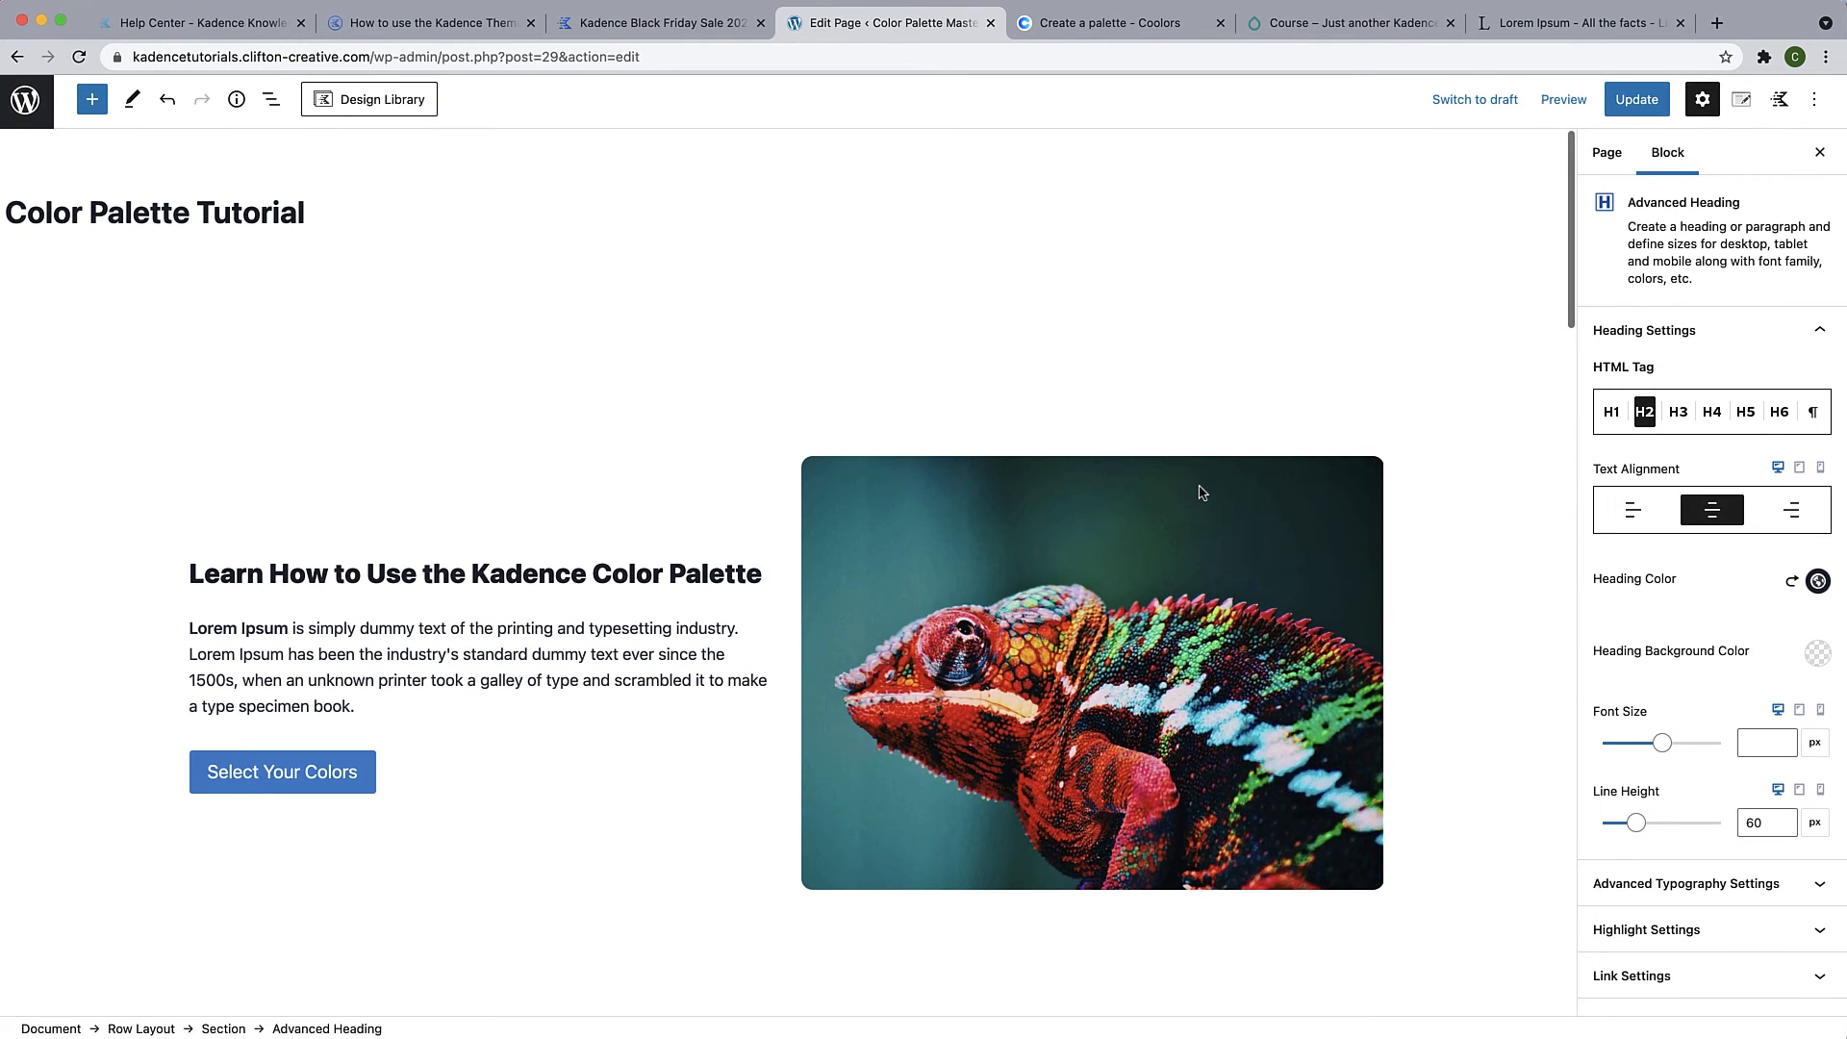
scroll(1199, 477, down, 5)
key(super+s)
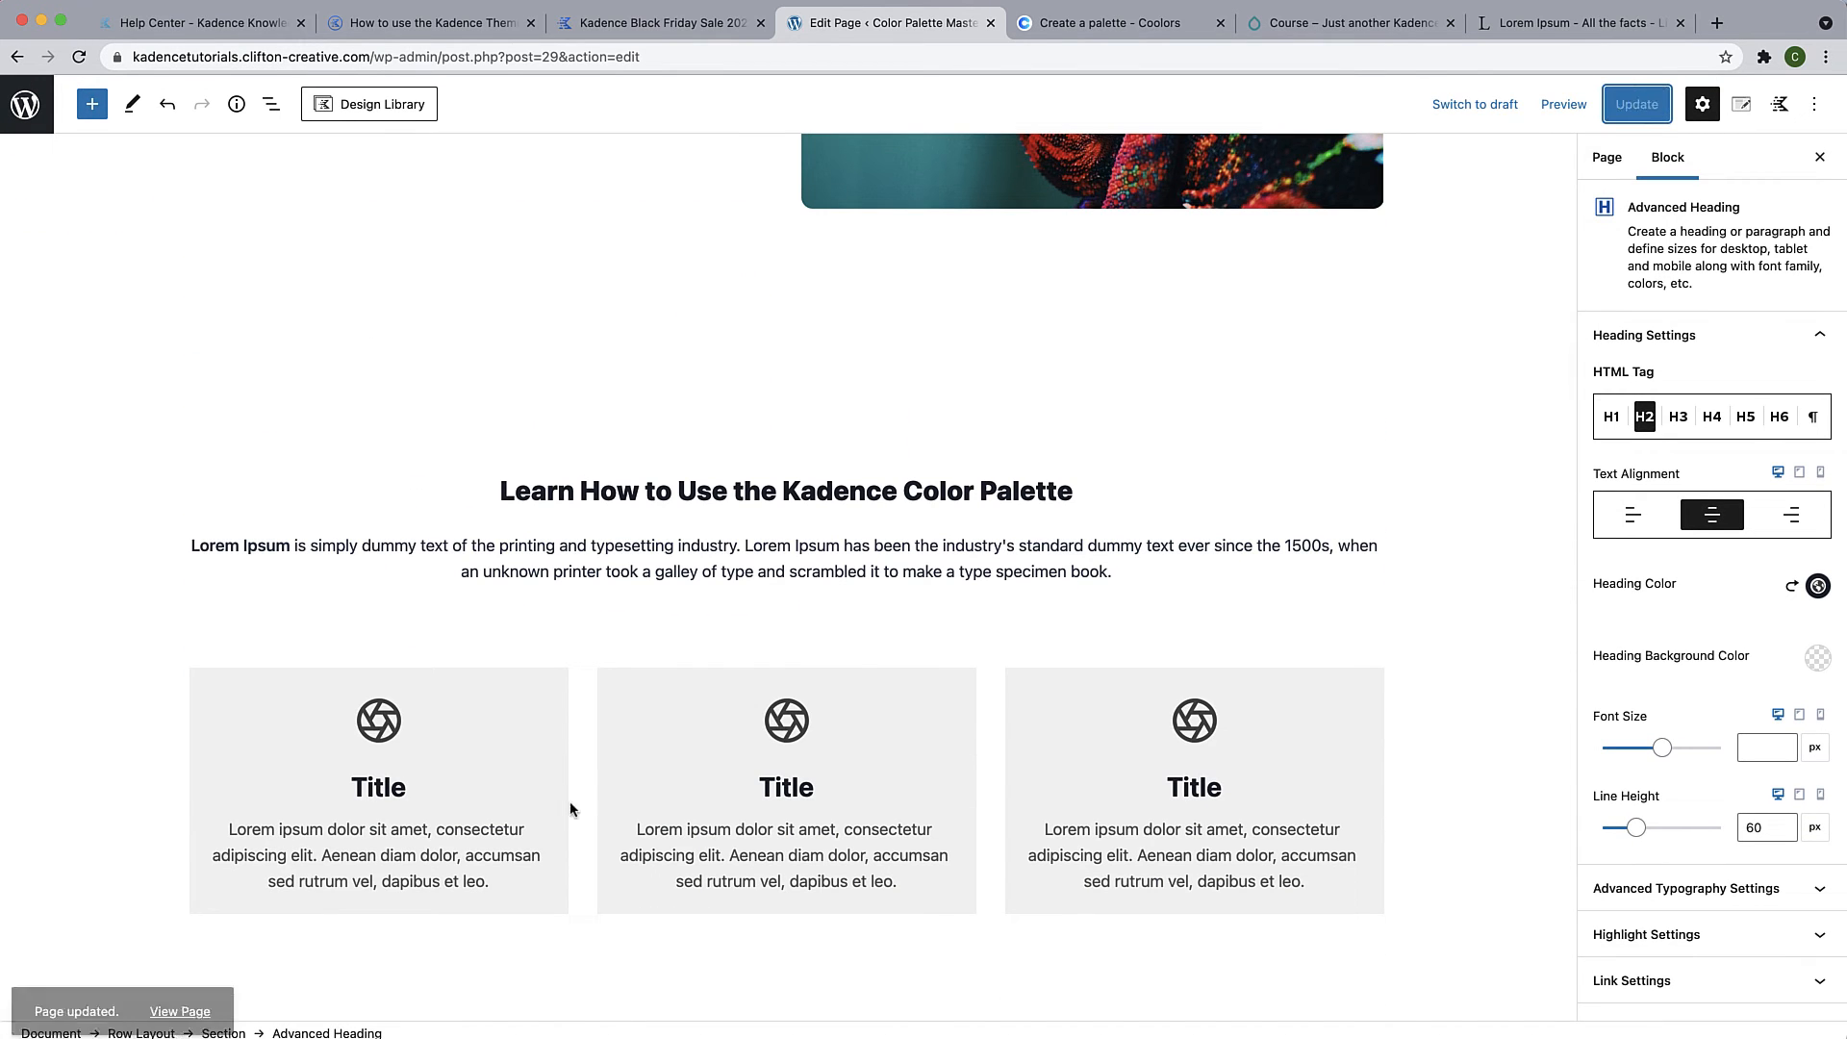
click(180, 982)
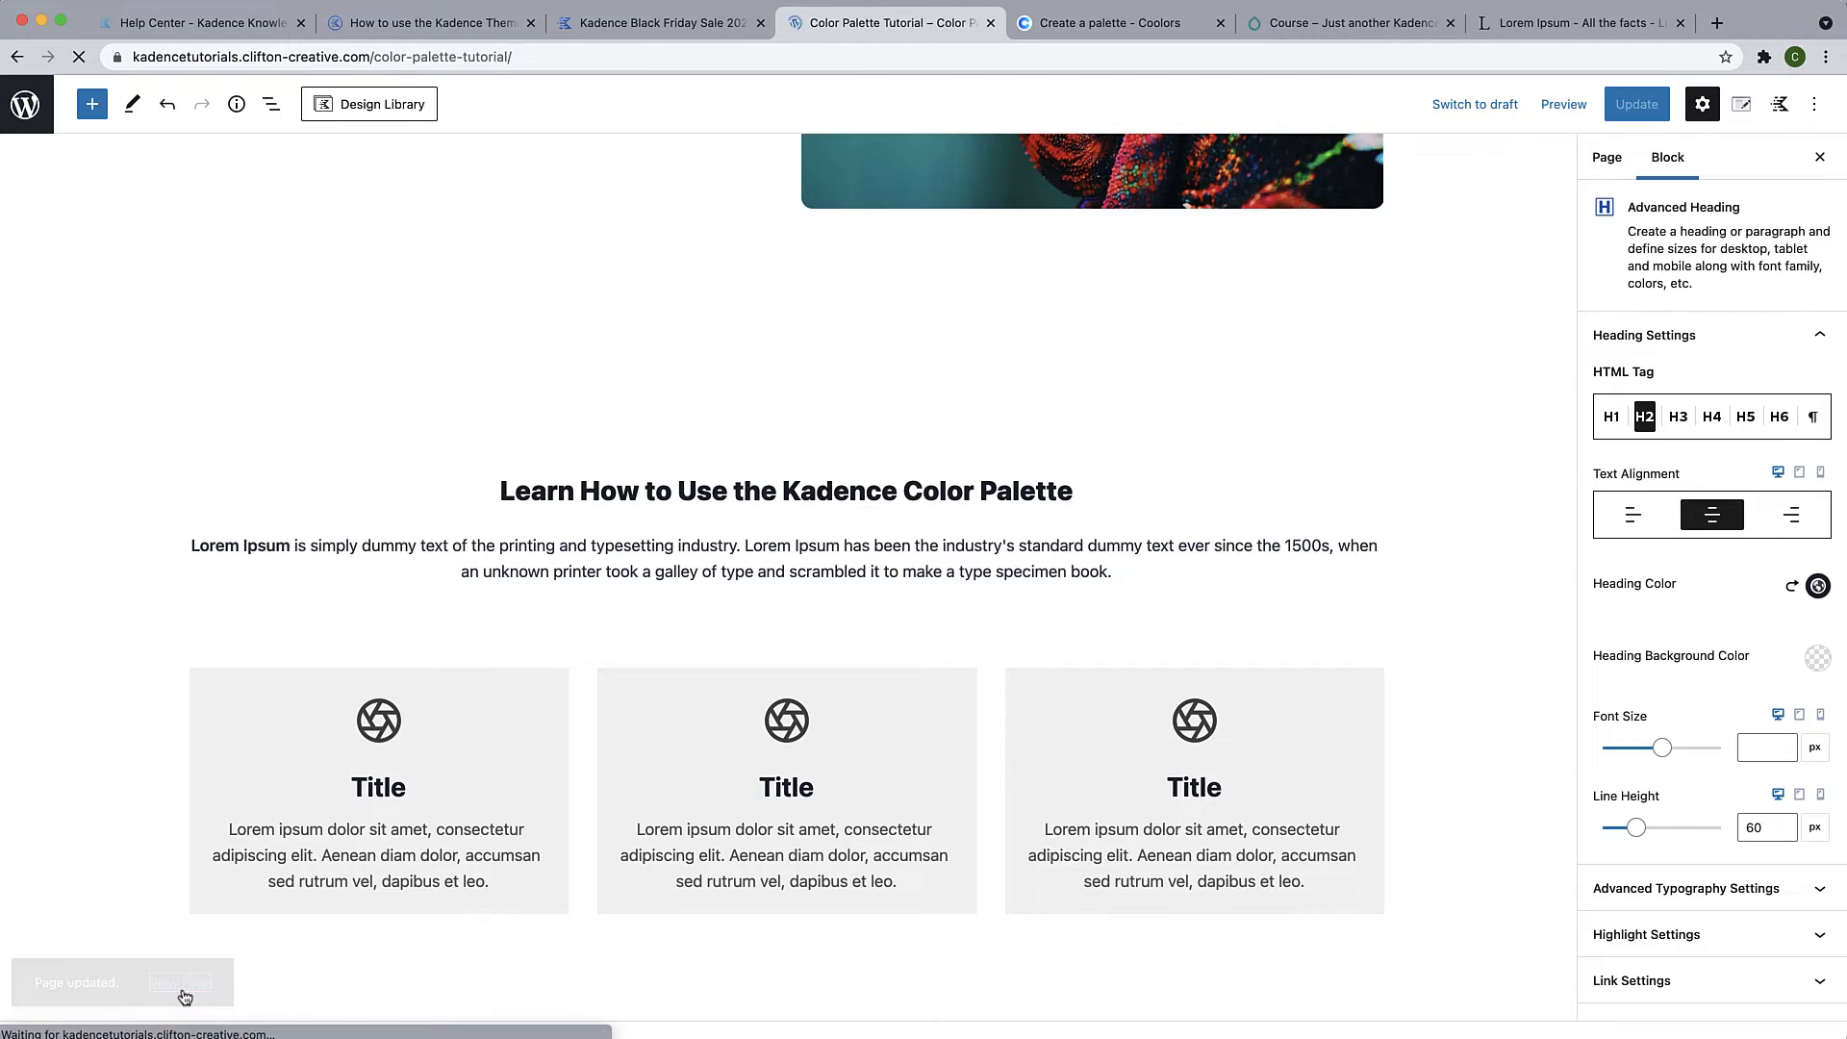
Review the published page's layout from the chameleon section through the FAQs
scroll(429, 824, down, 20)
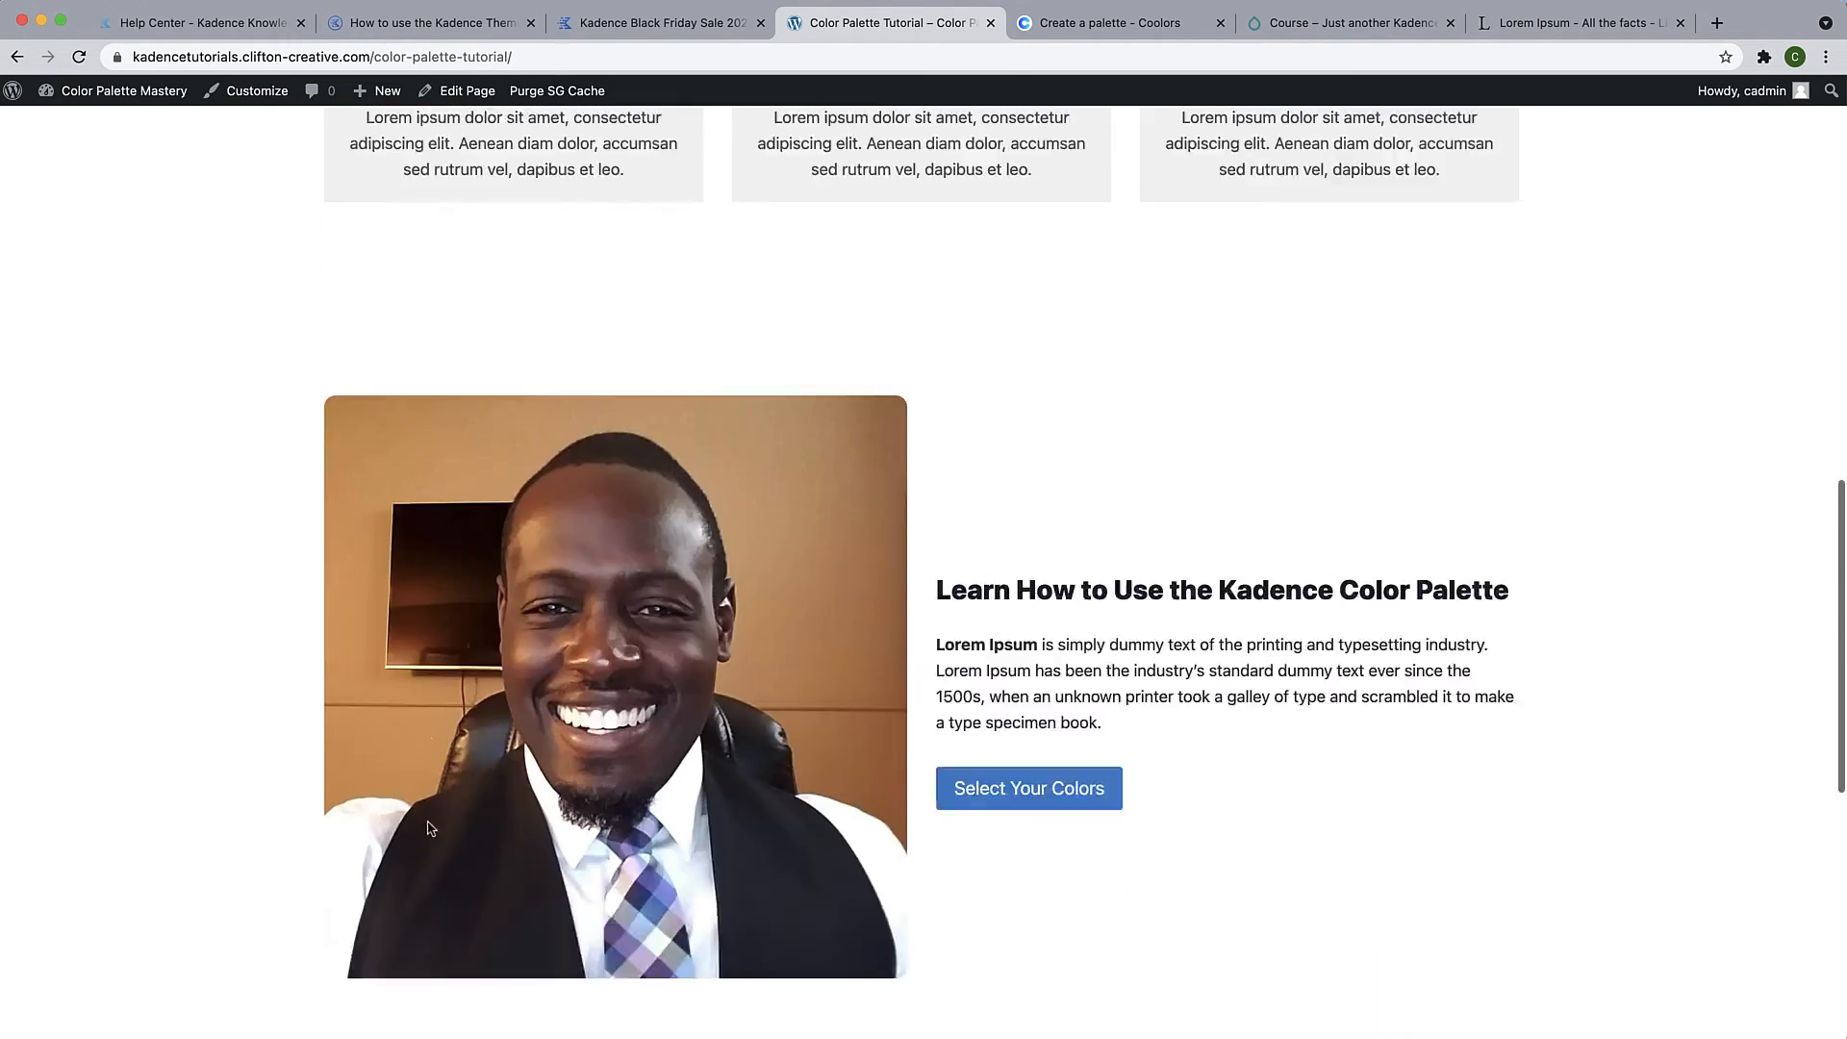
scroll(429, 829, down, 3)
scroll(429, 829, up, 10)
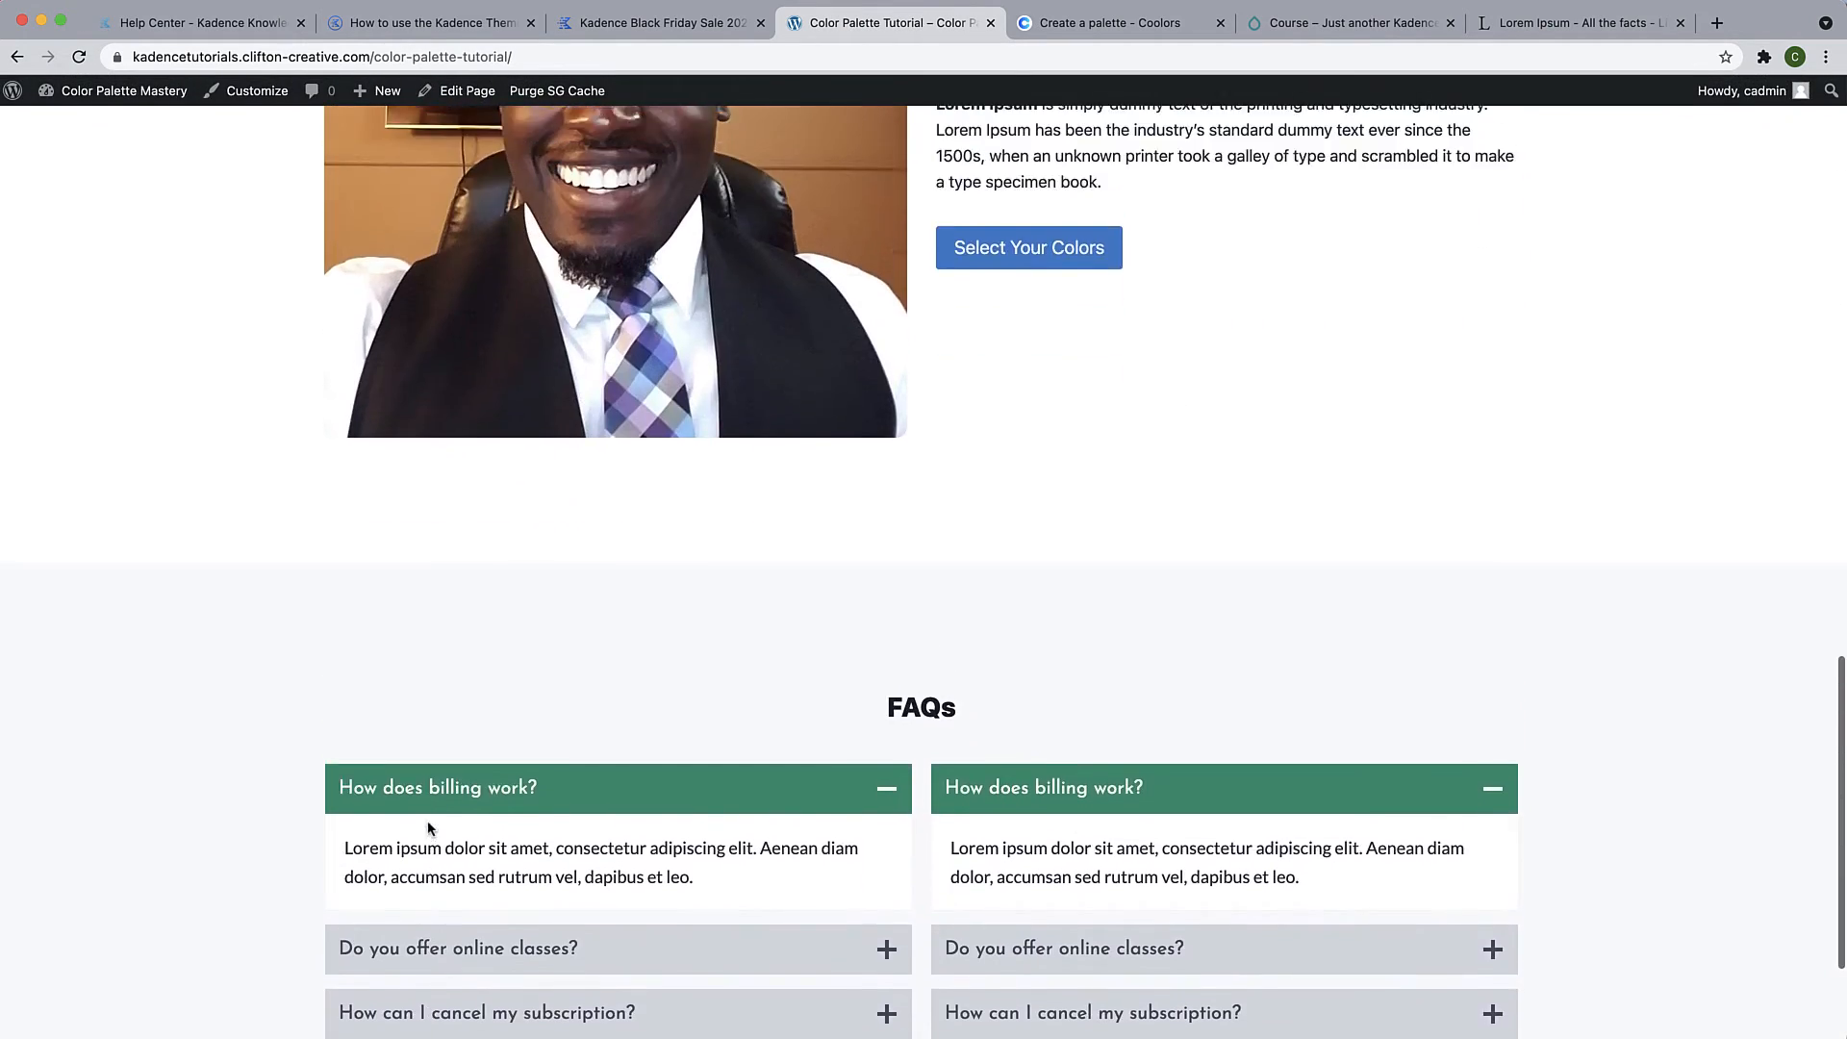
scroll(429, 829, up, 10)
scroll(429, 829, down, 20)
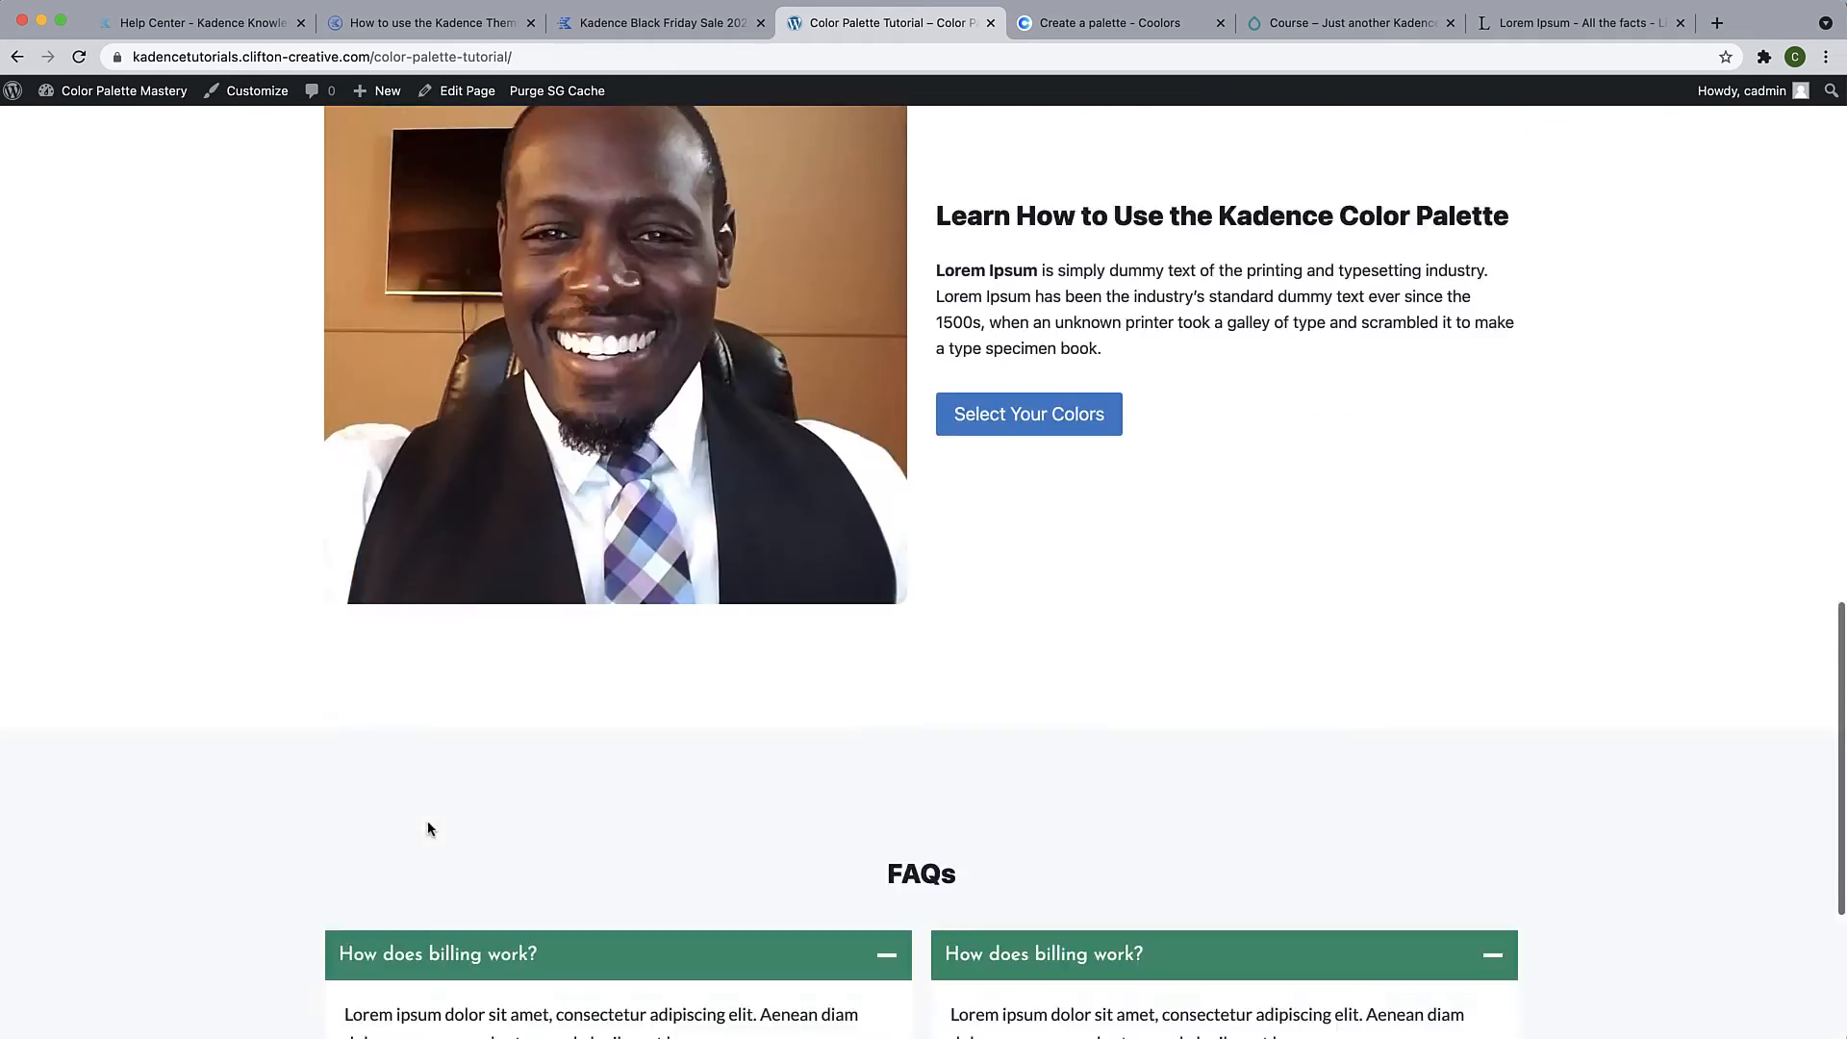
scroll(429, 828, up, 20)
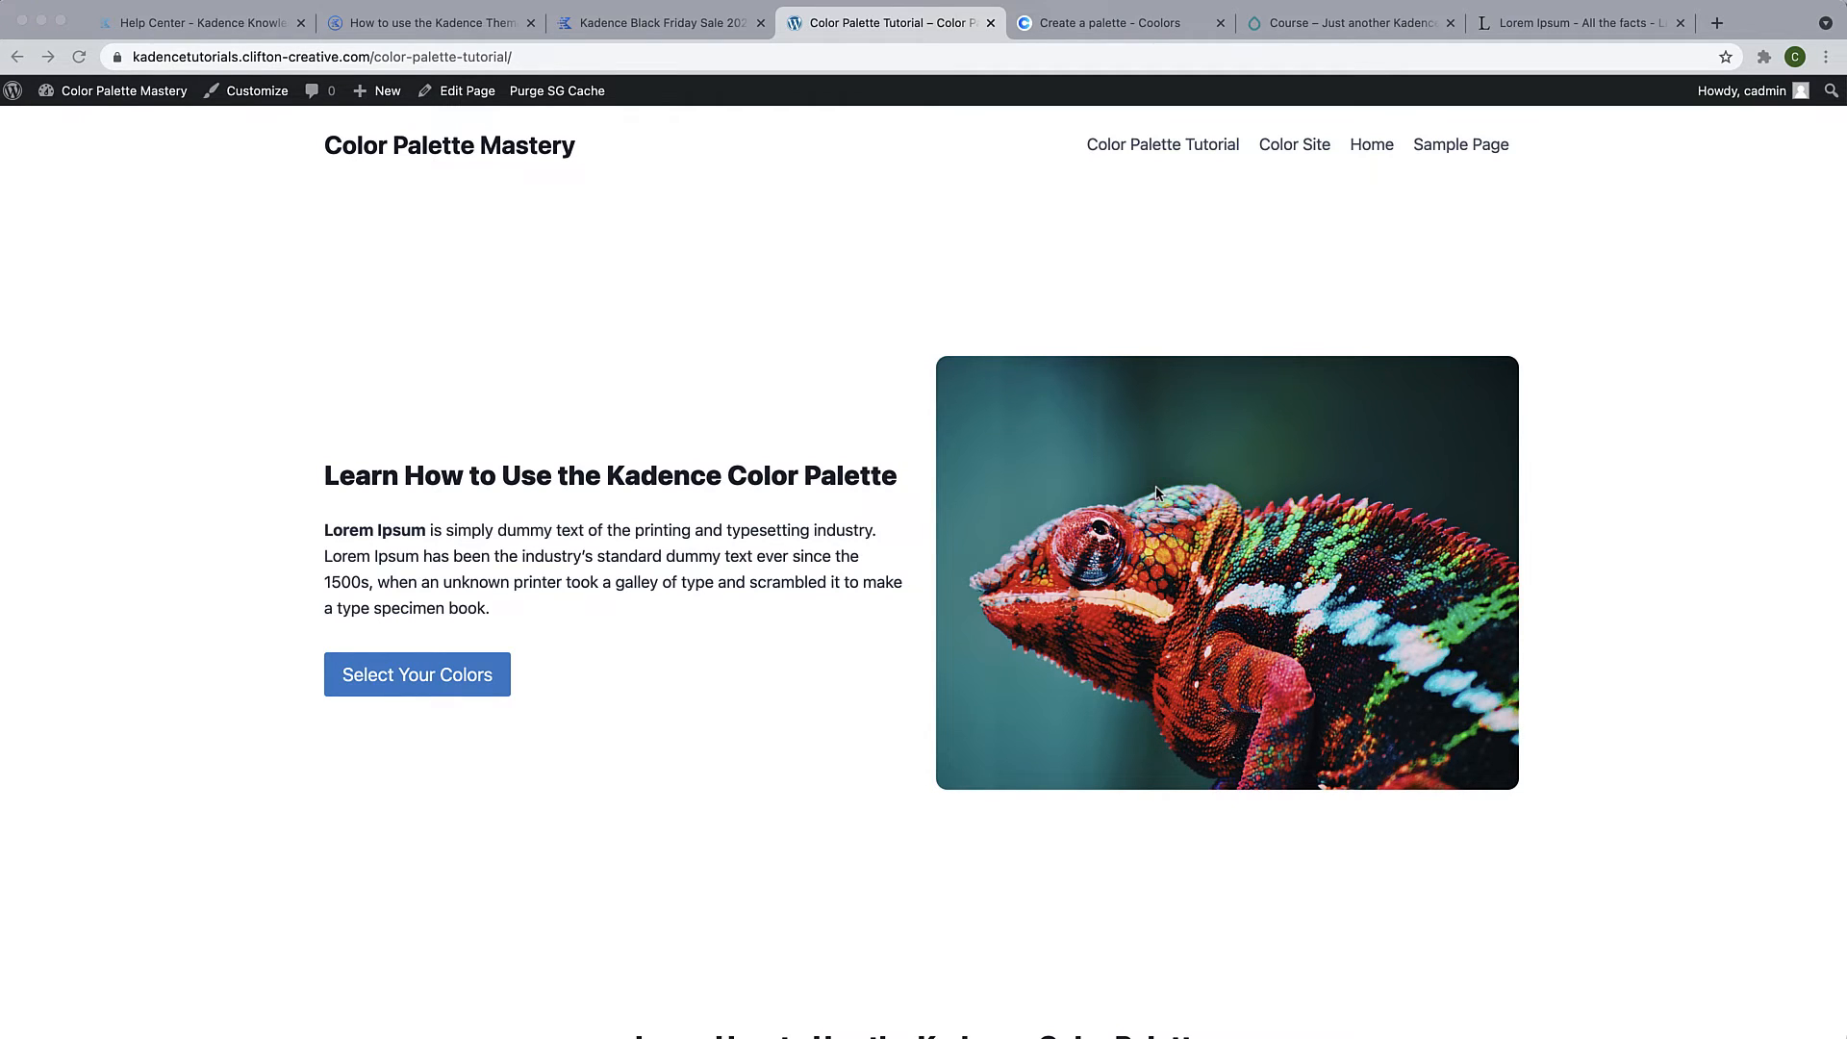
scroll(1157, 492, down, 1)
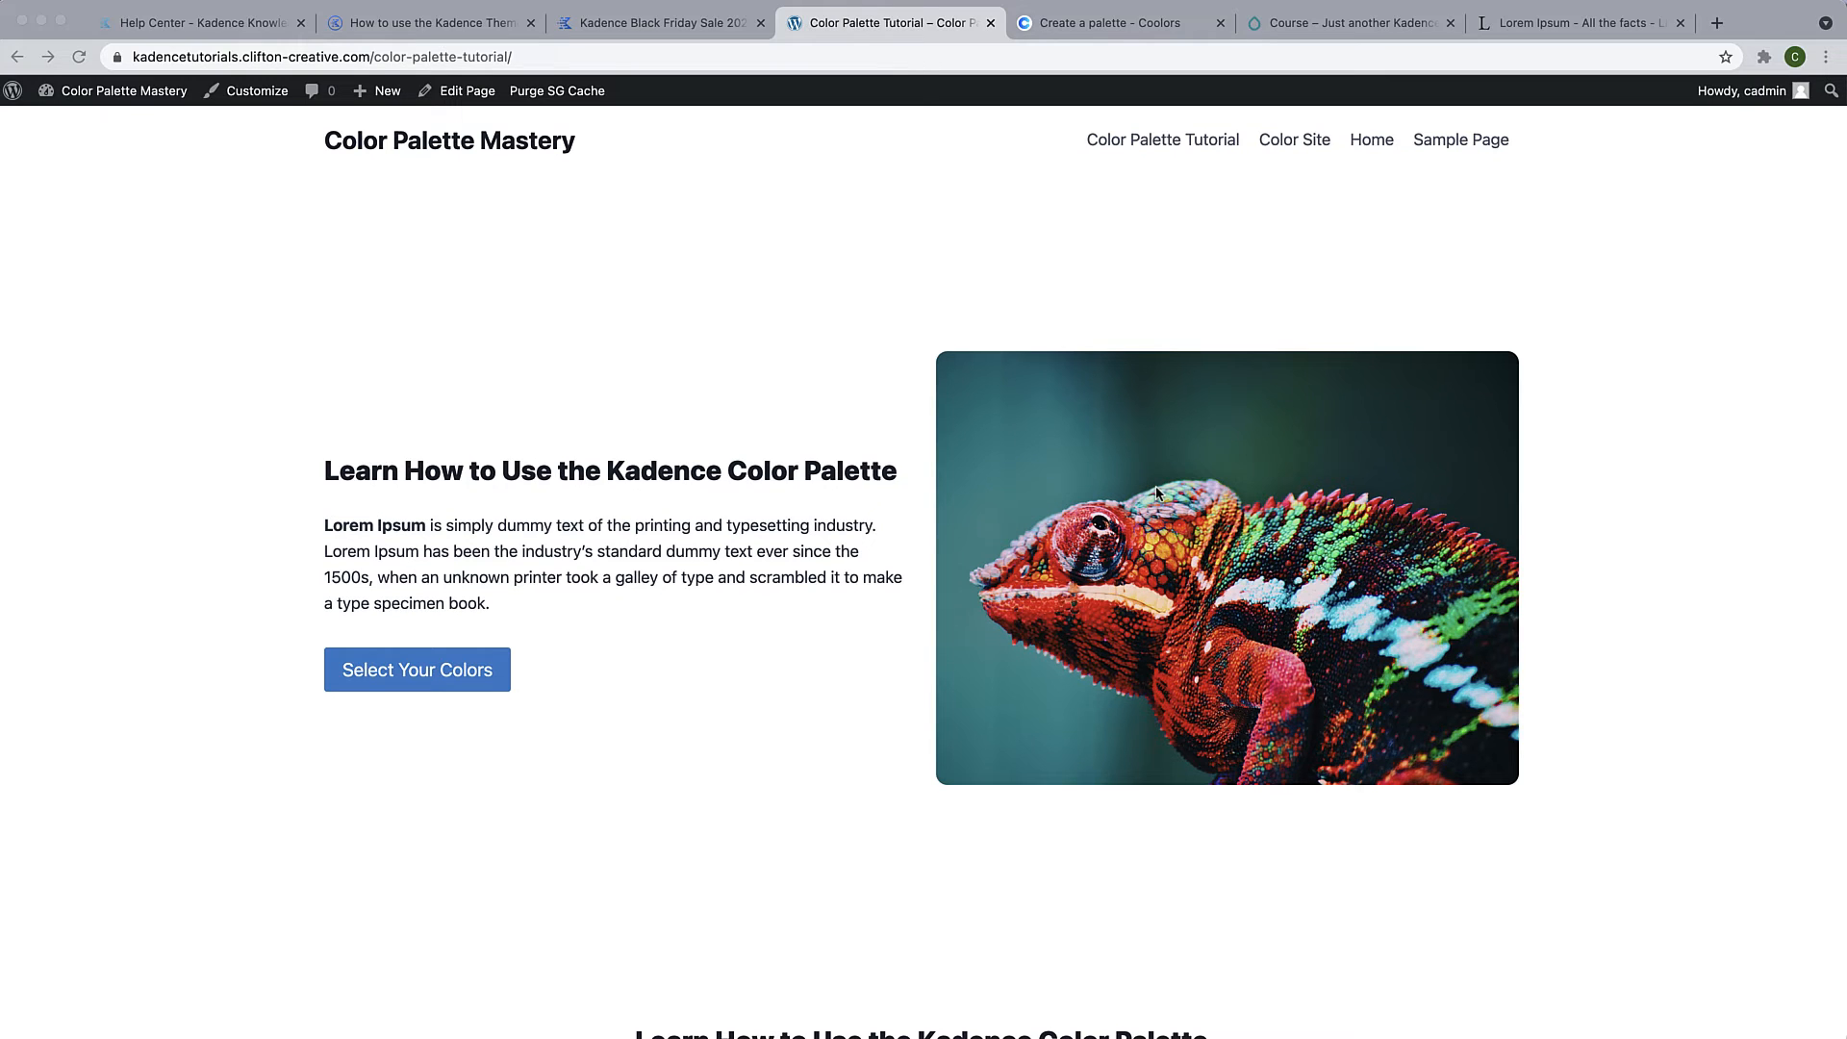
Open the site's general color settings in the customizer to examine the global palette
click(259, 92)
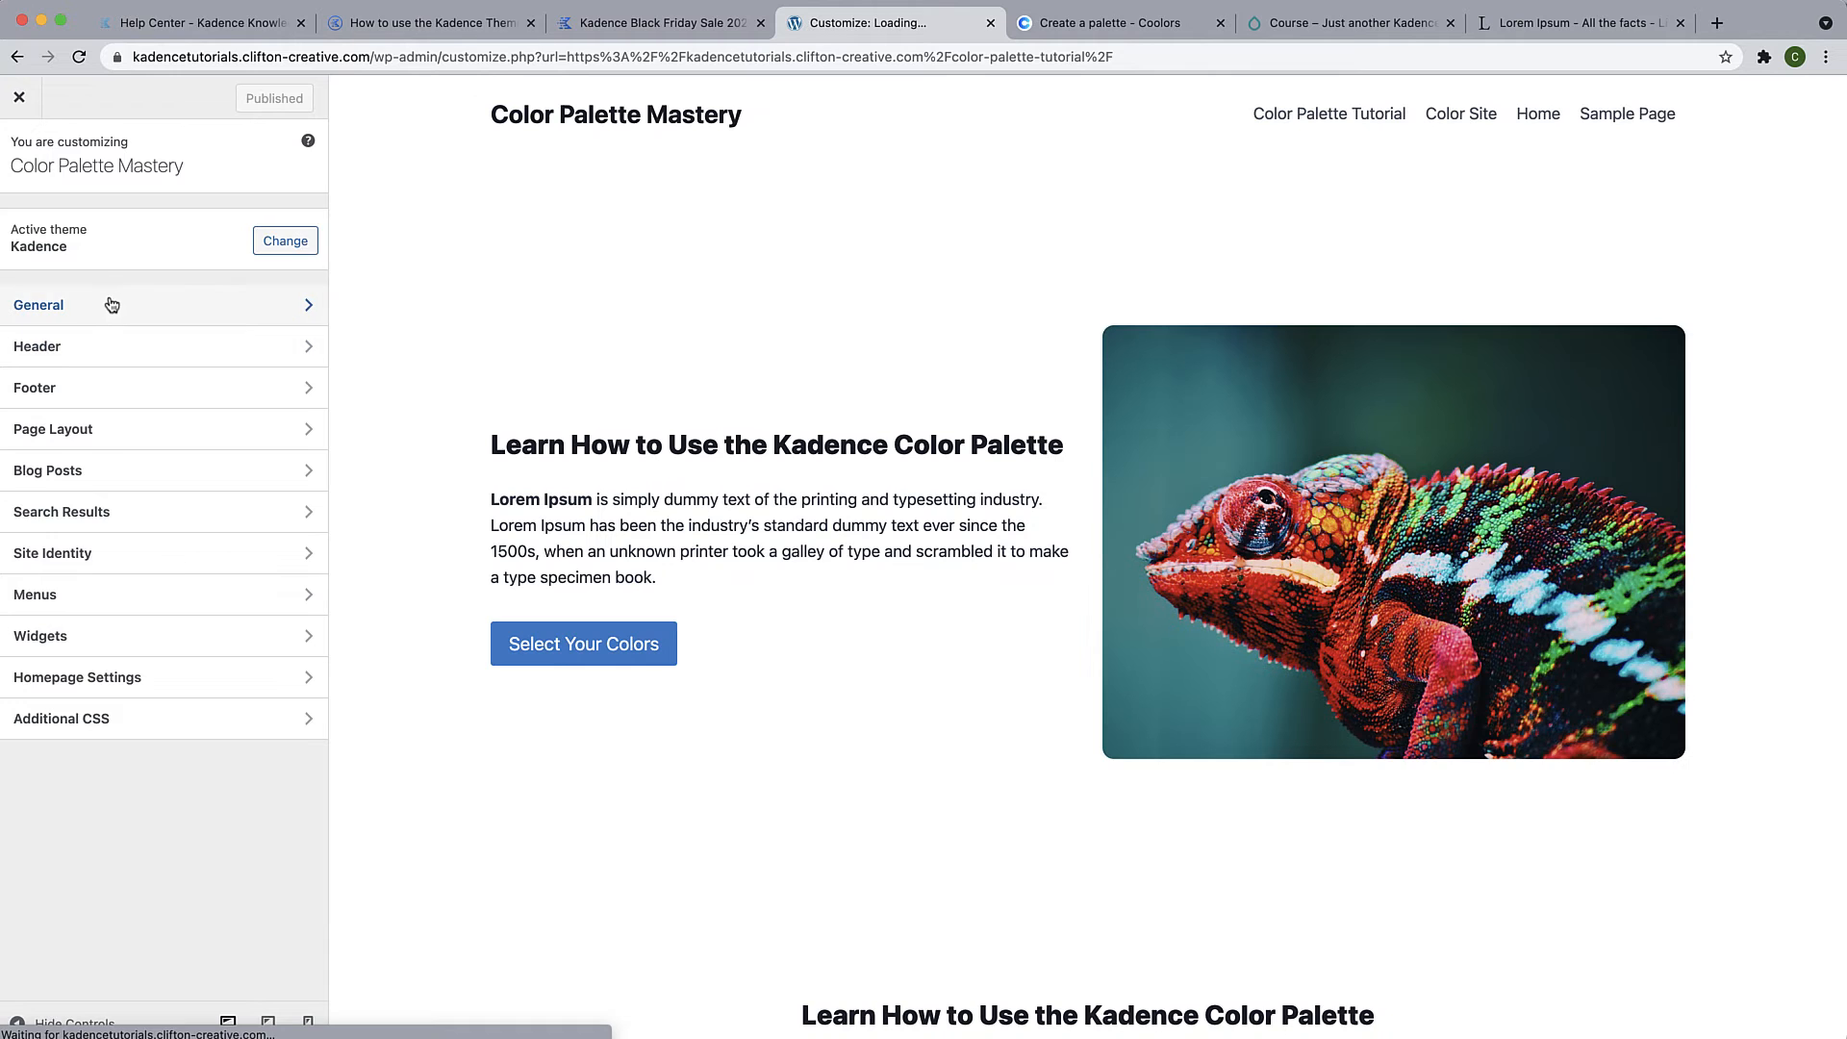
click(112, 306)
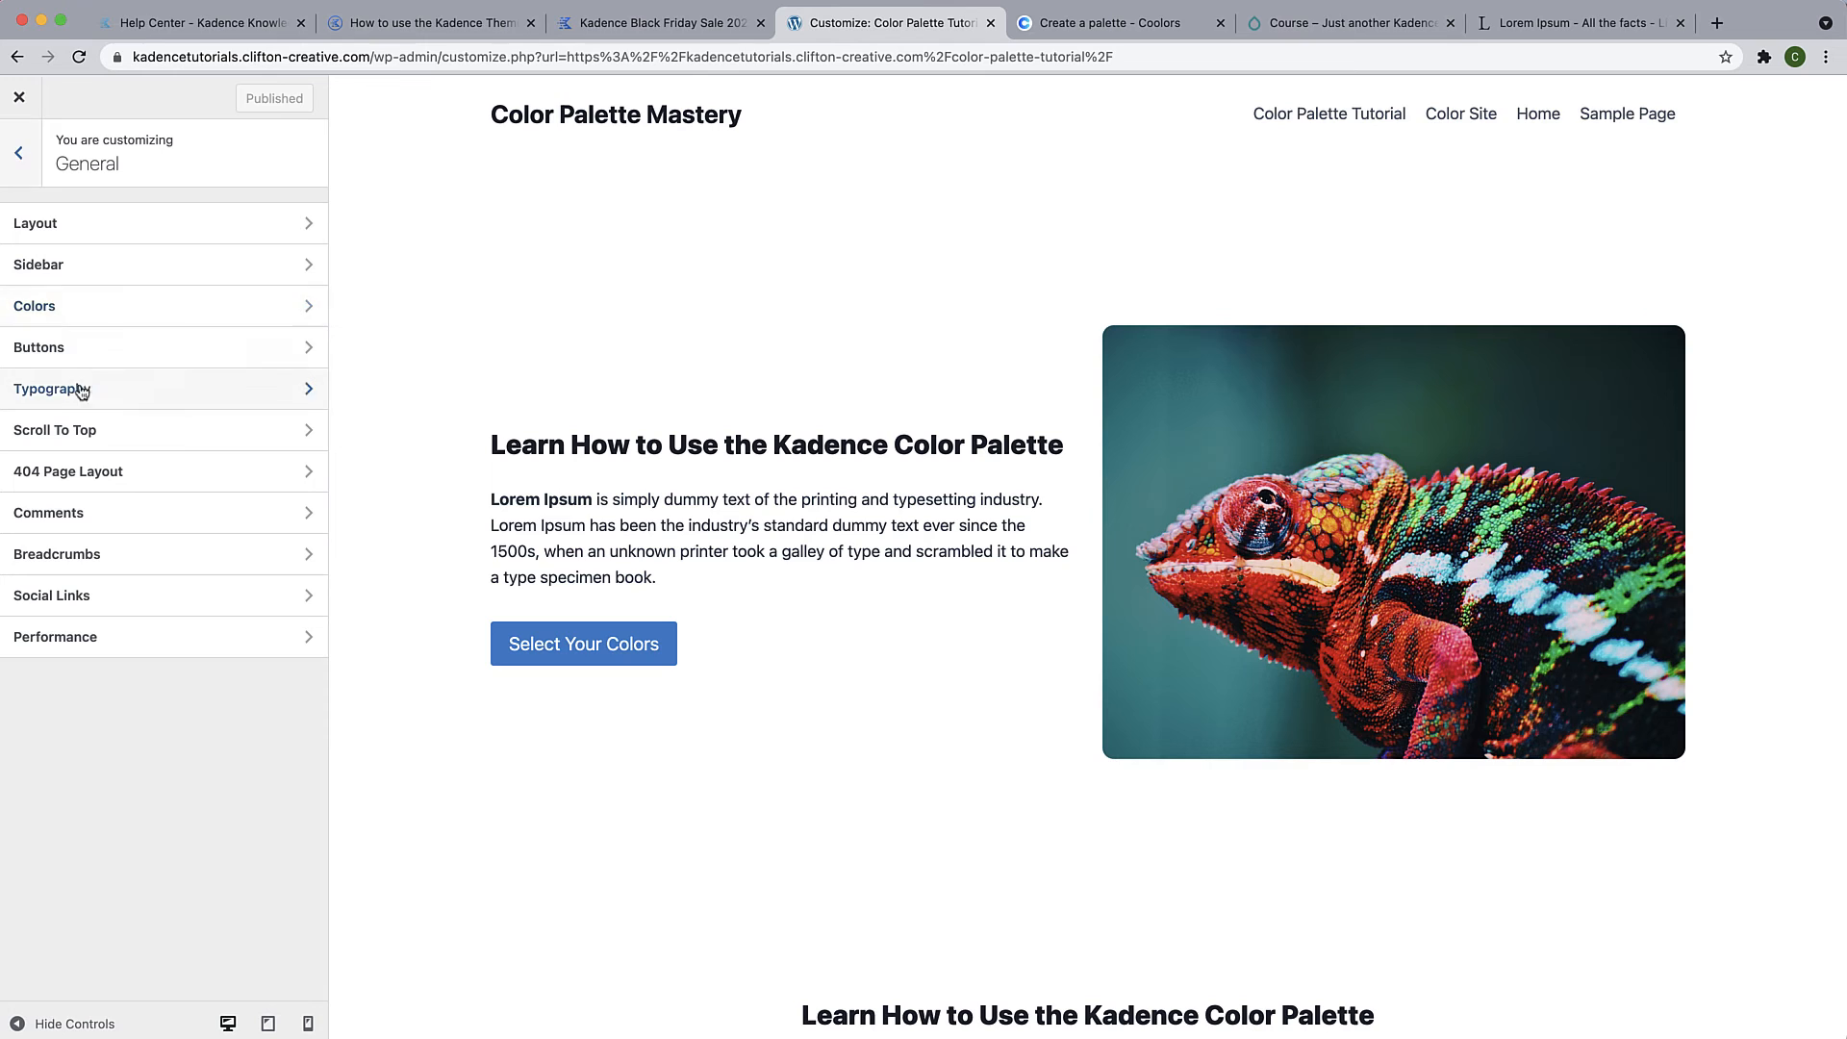
click(92, 310)
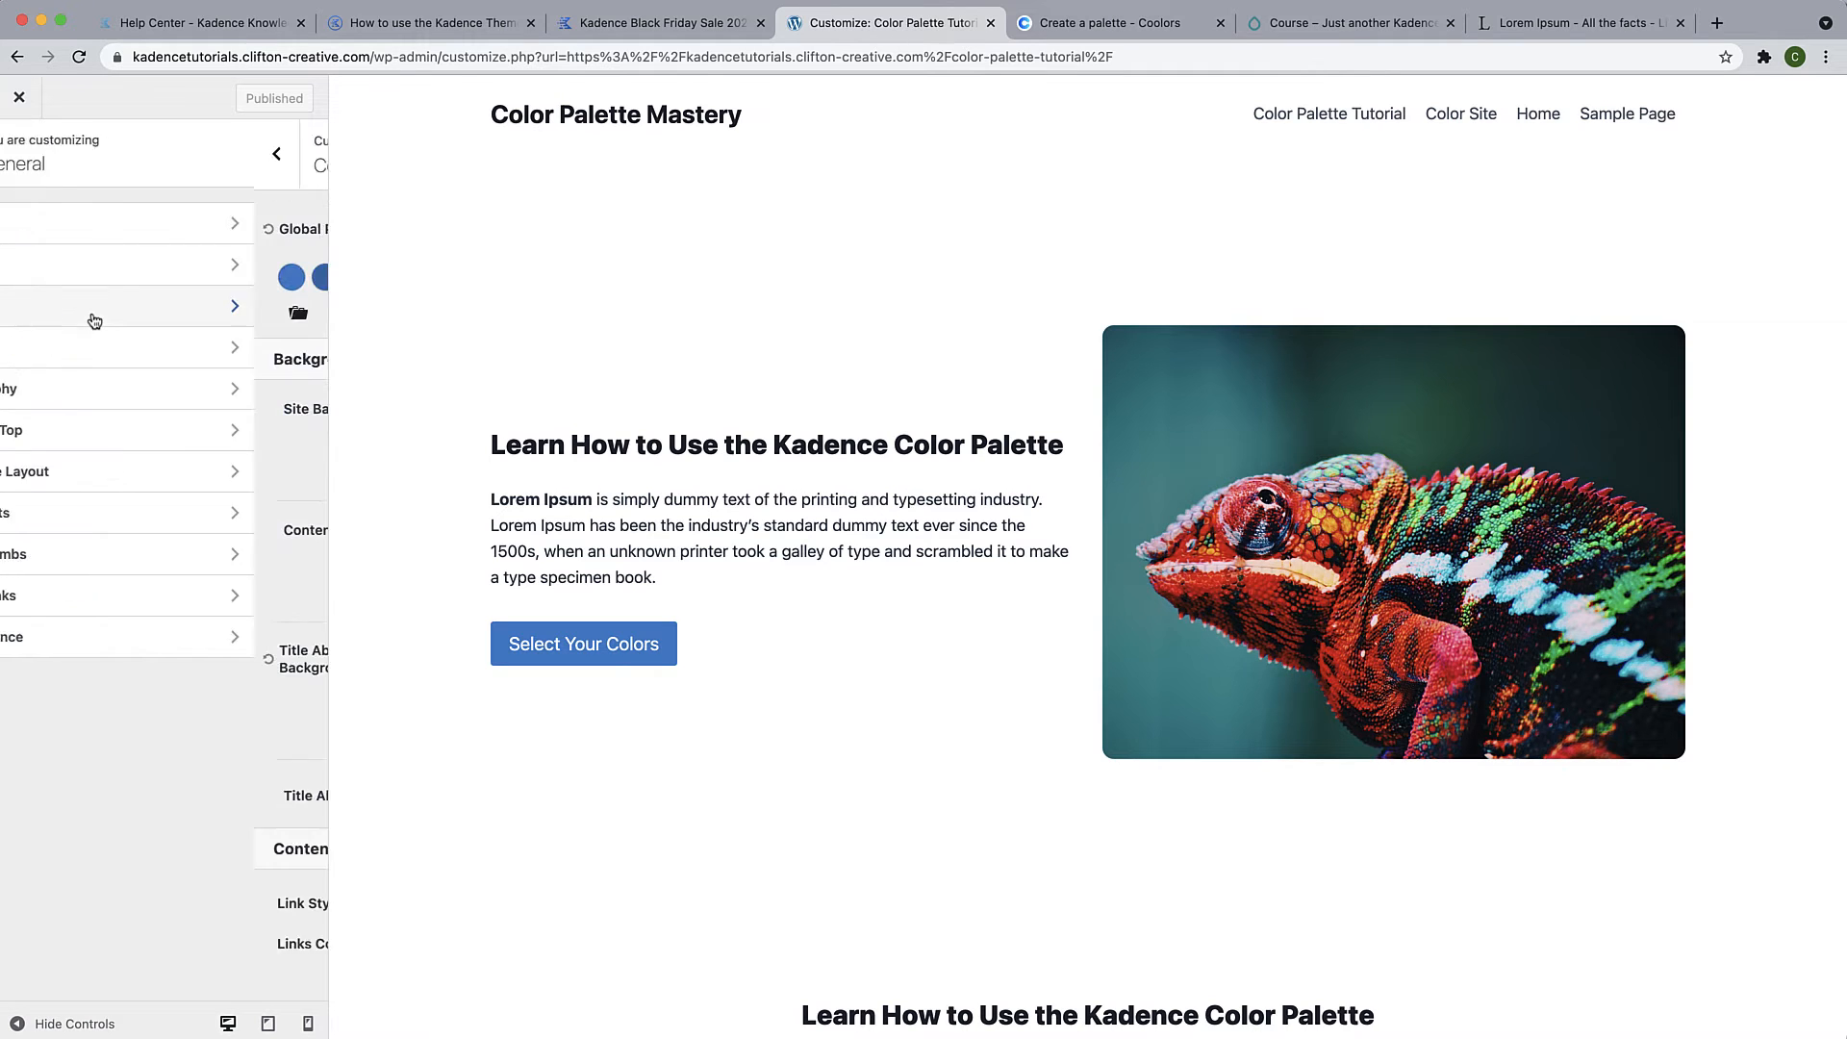
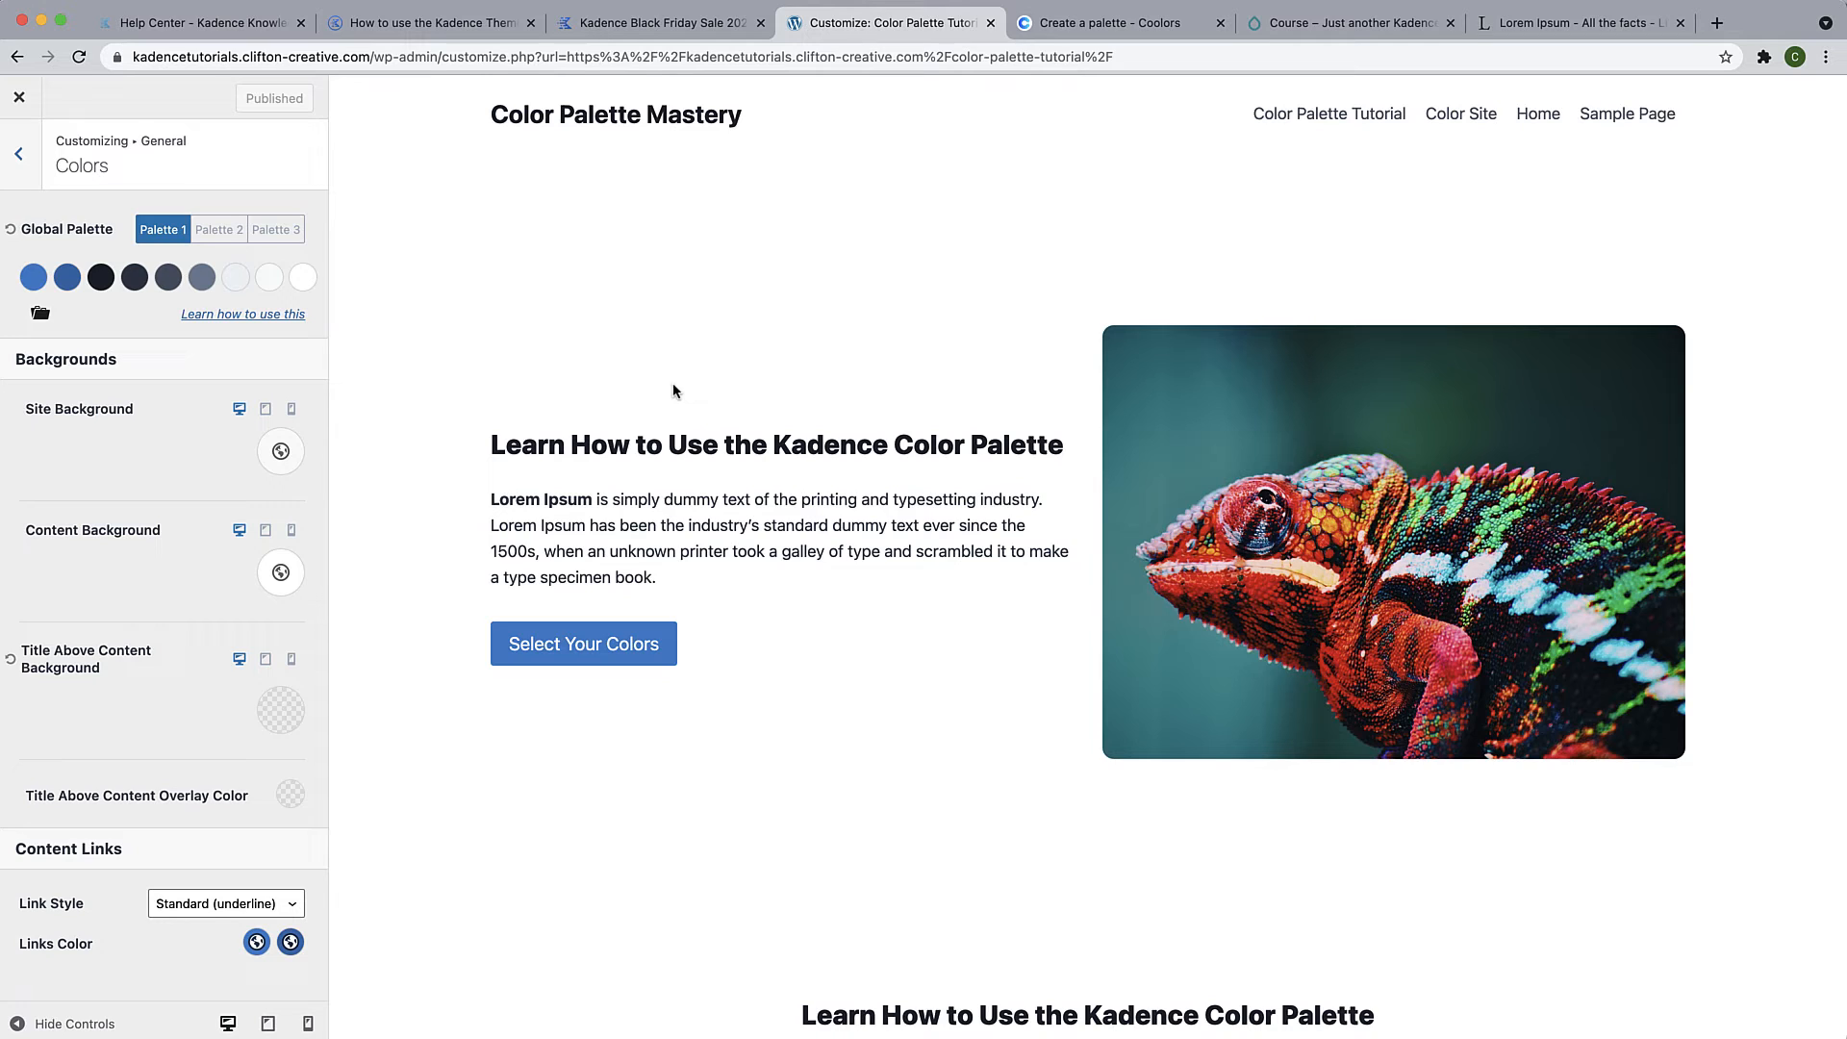
Leave the customizer, open the Color Palette Tutorial page for editing and examine its full block structure
click(19, 98)
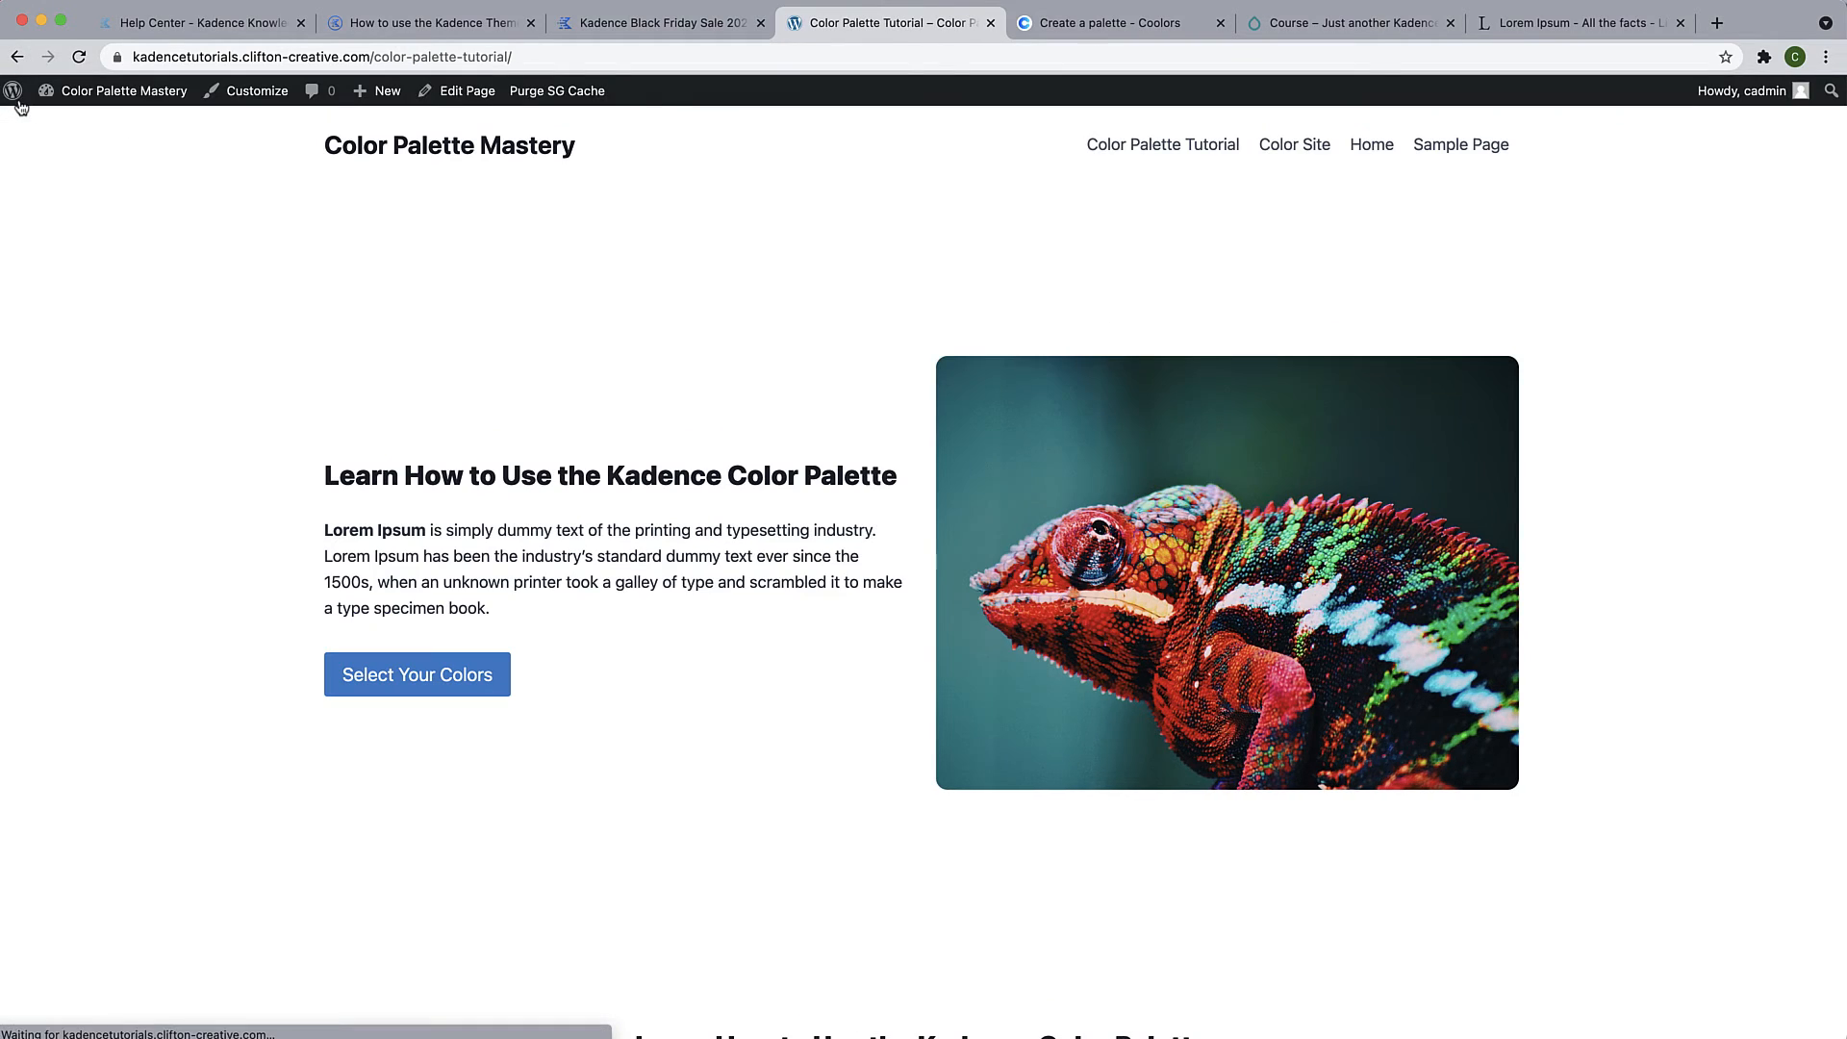
click(485, 96)
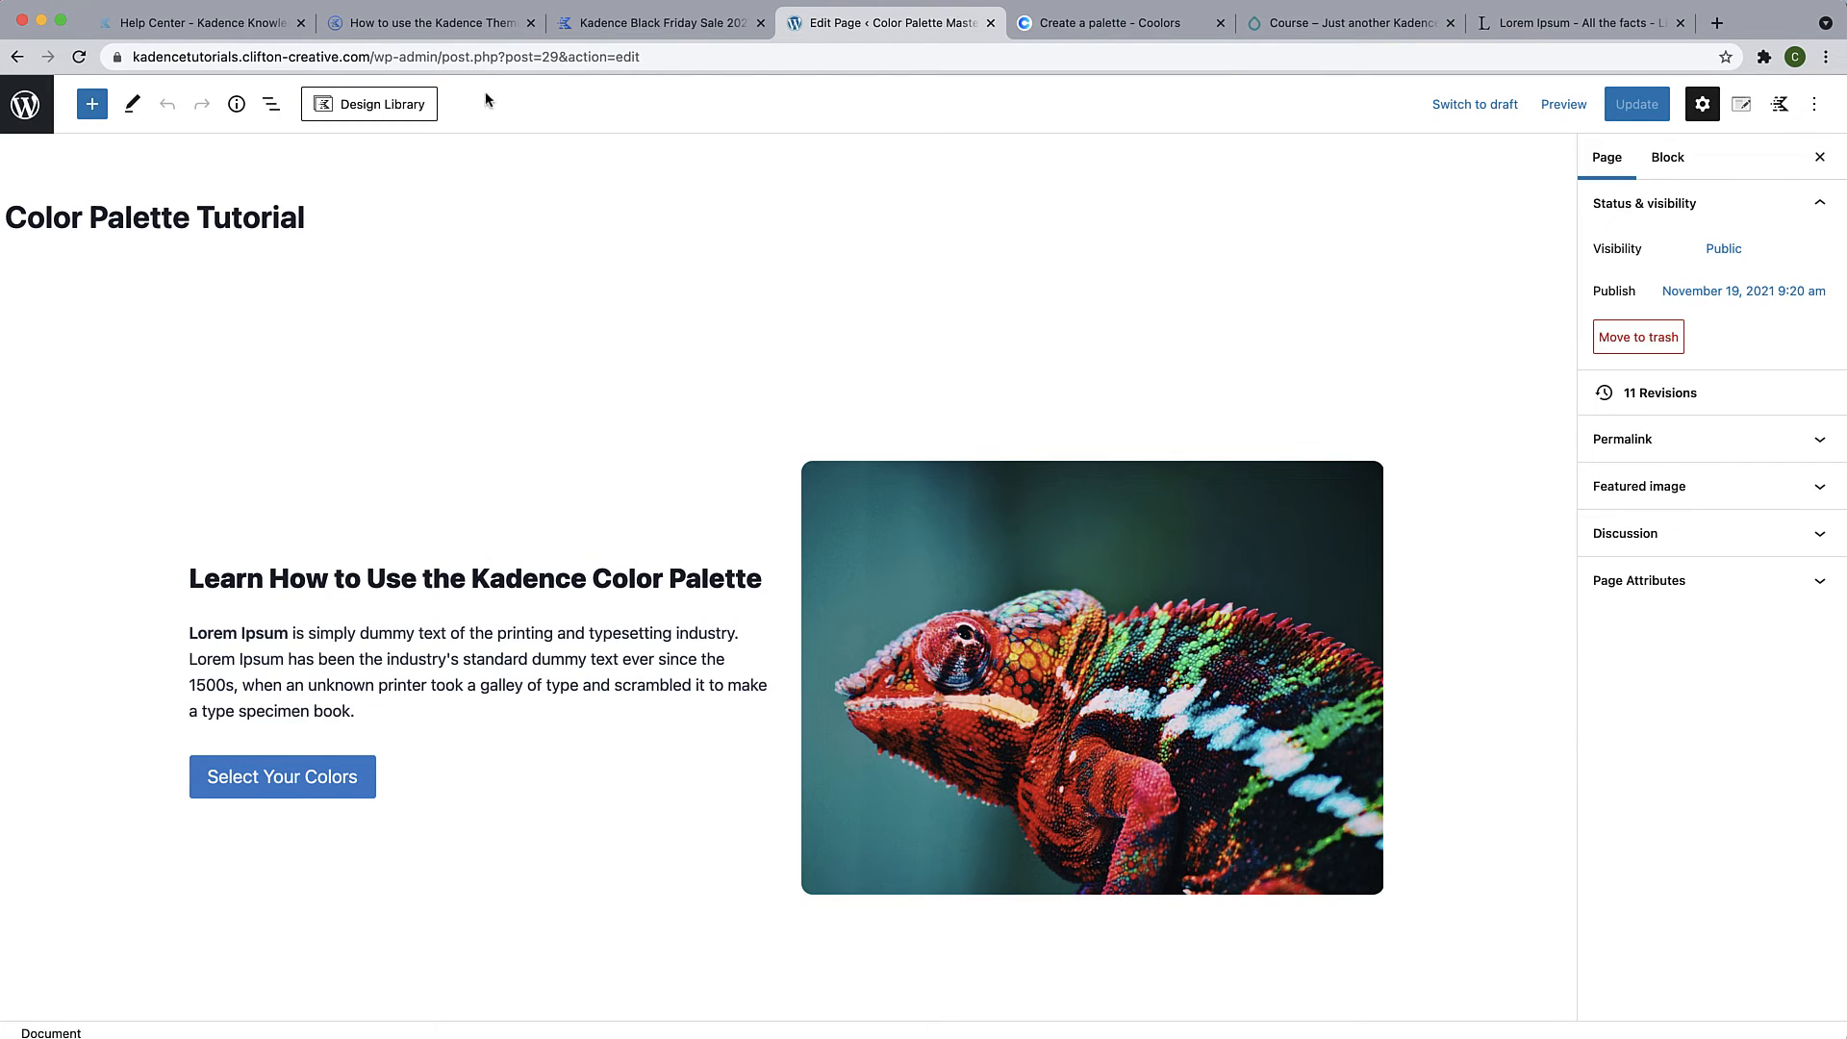
click(271, 104)
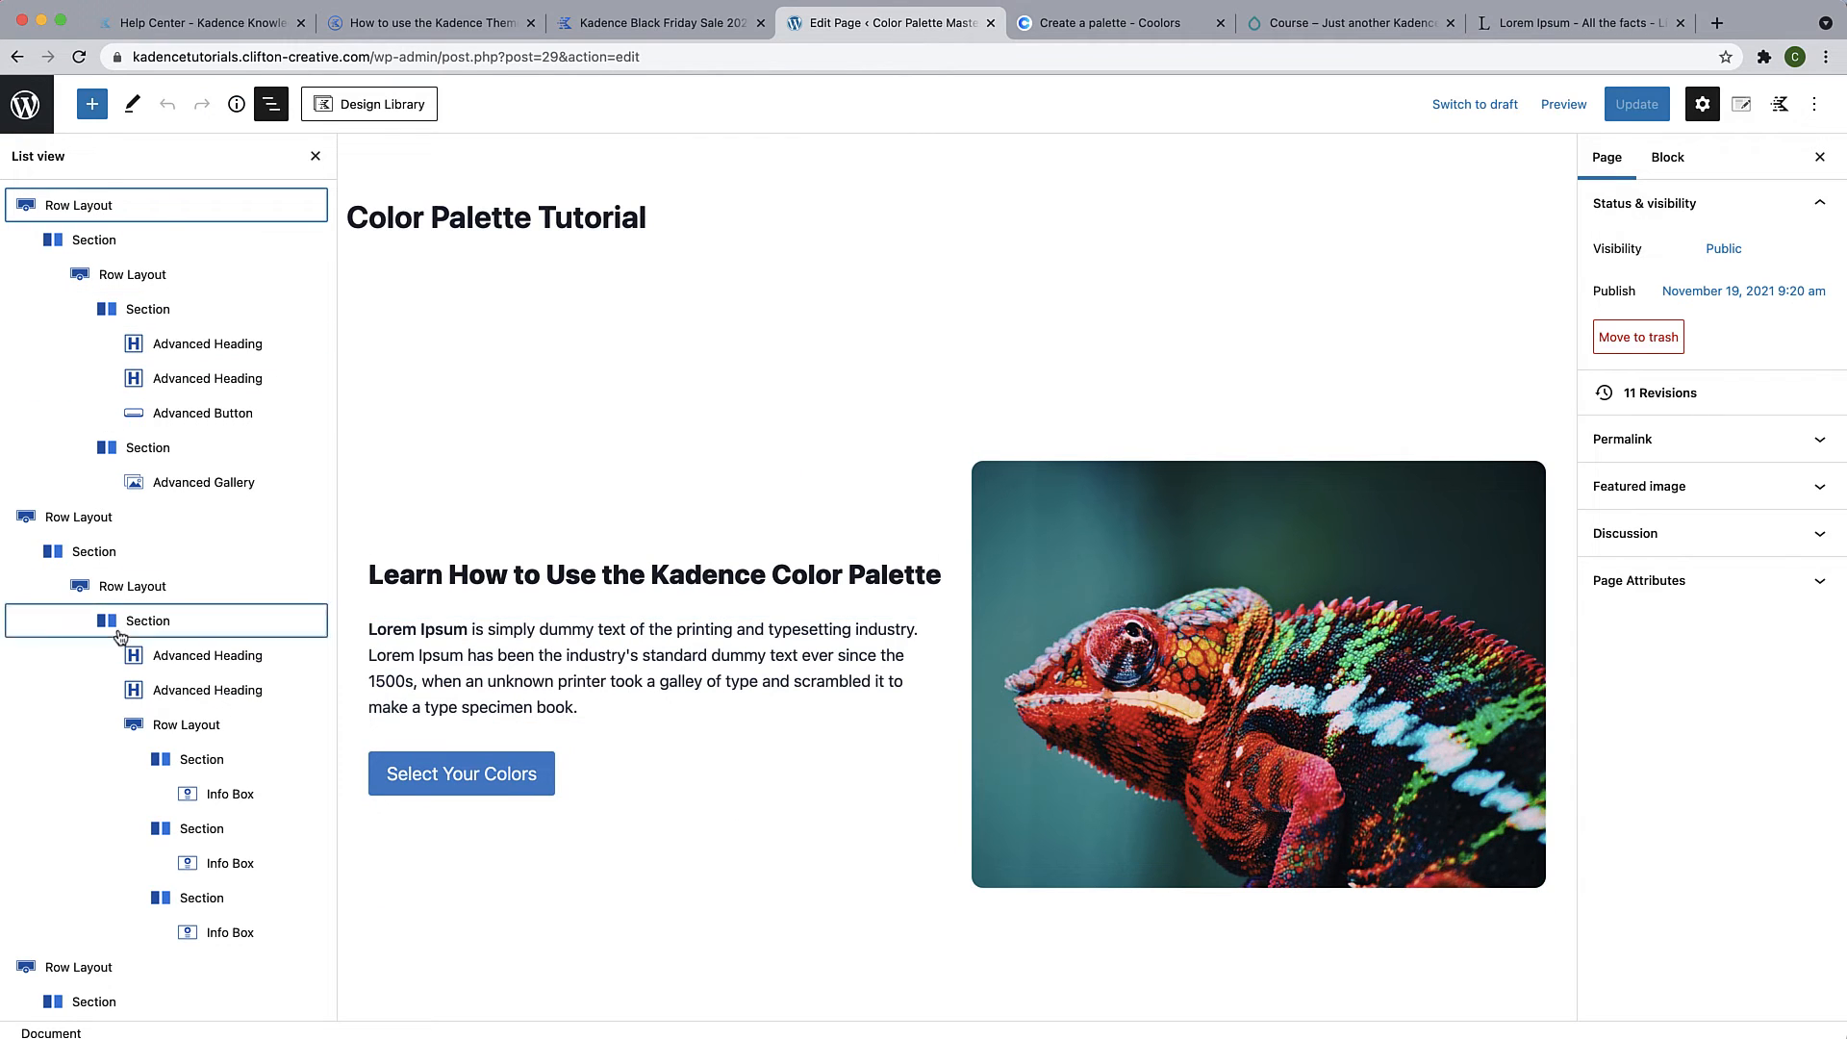
scroll(129, 671, down, 2)
scroll(128, 670, down, 8)
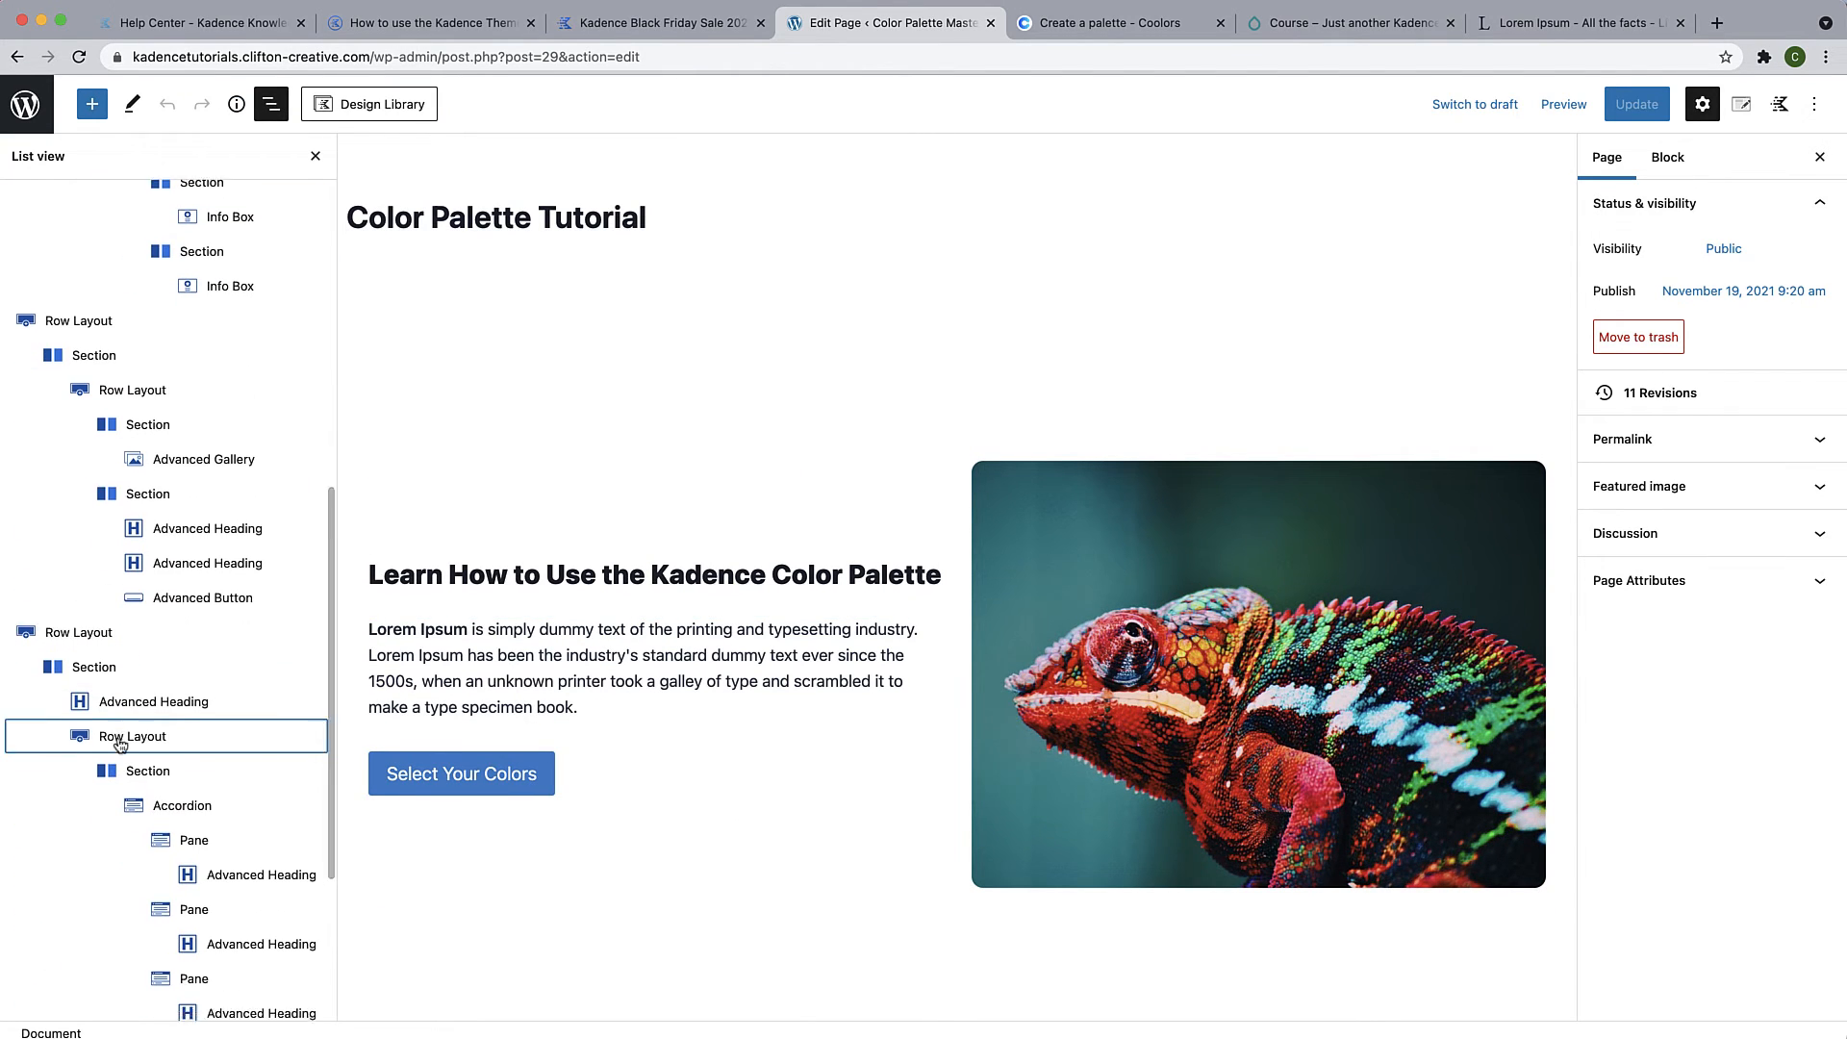
scroll(120, 745, up, 6)
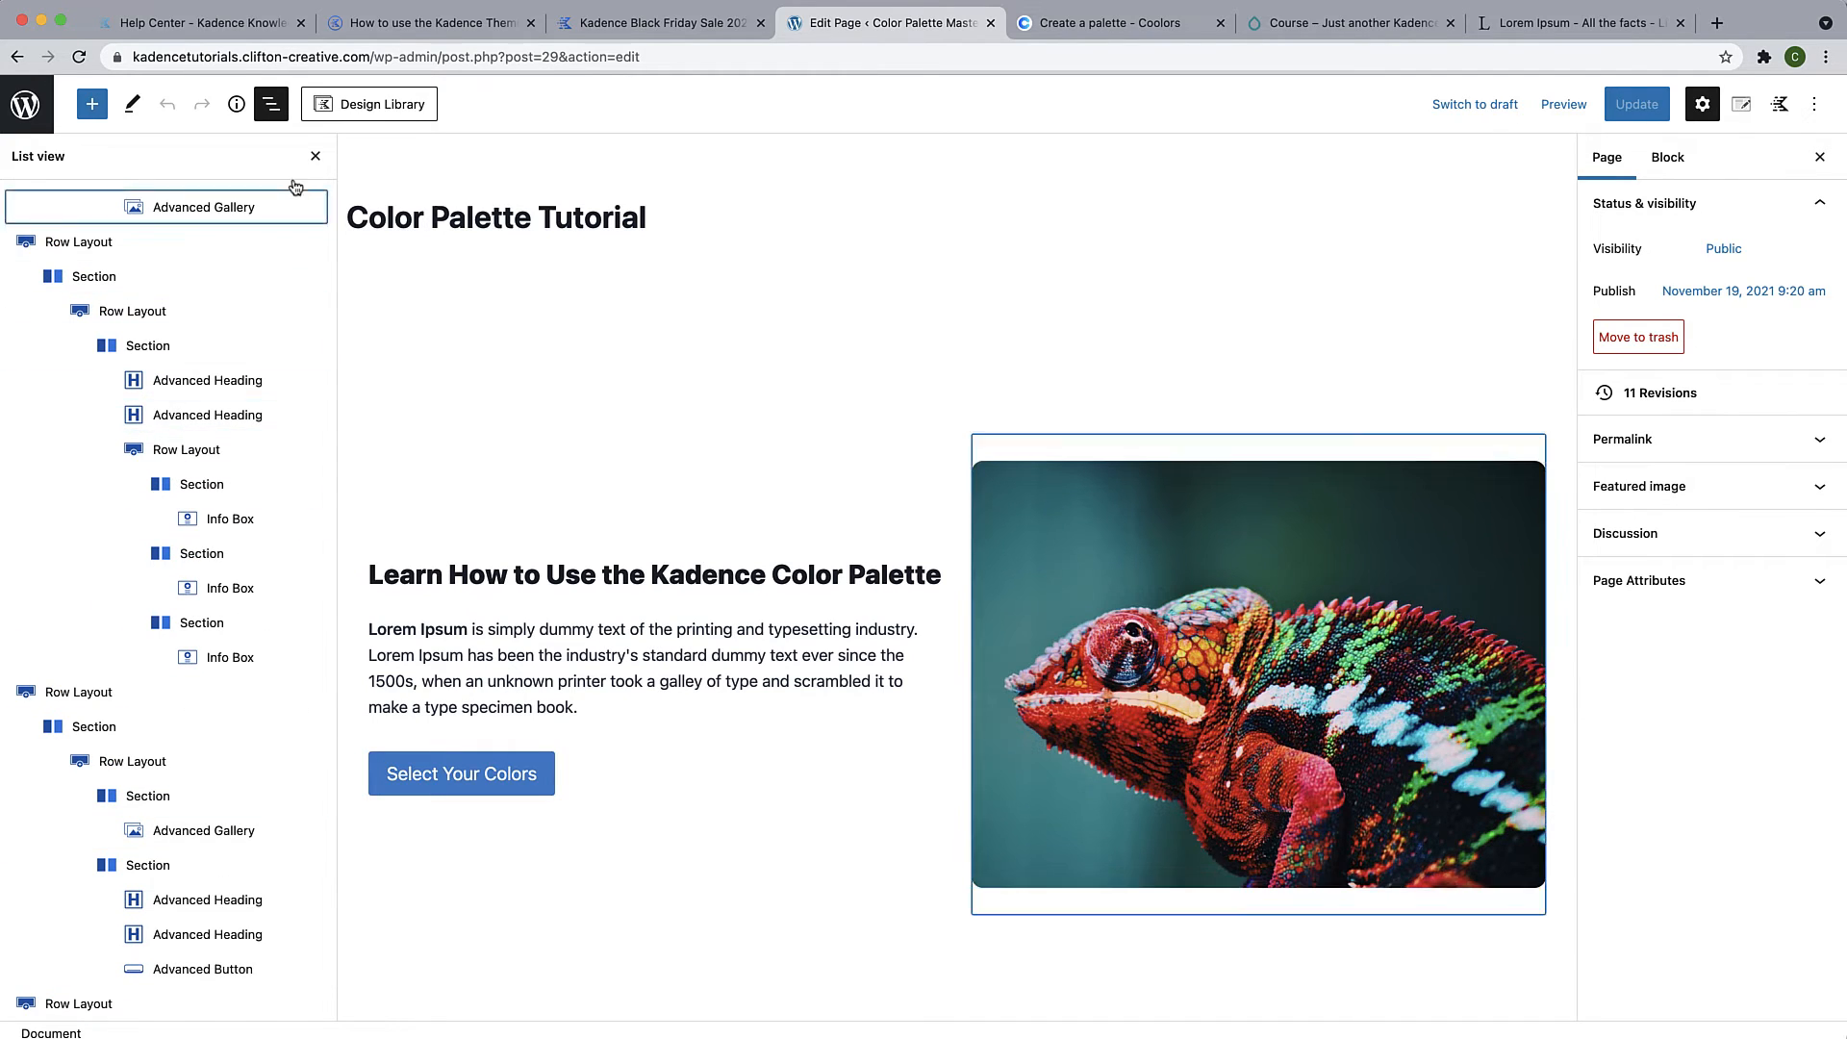
click(316, 157)
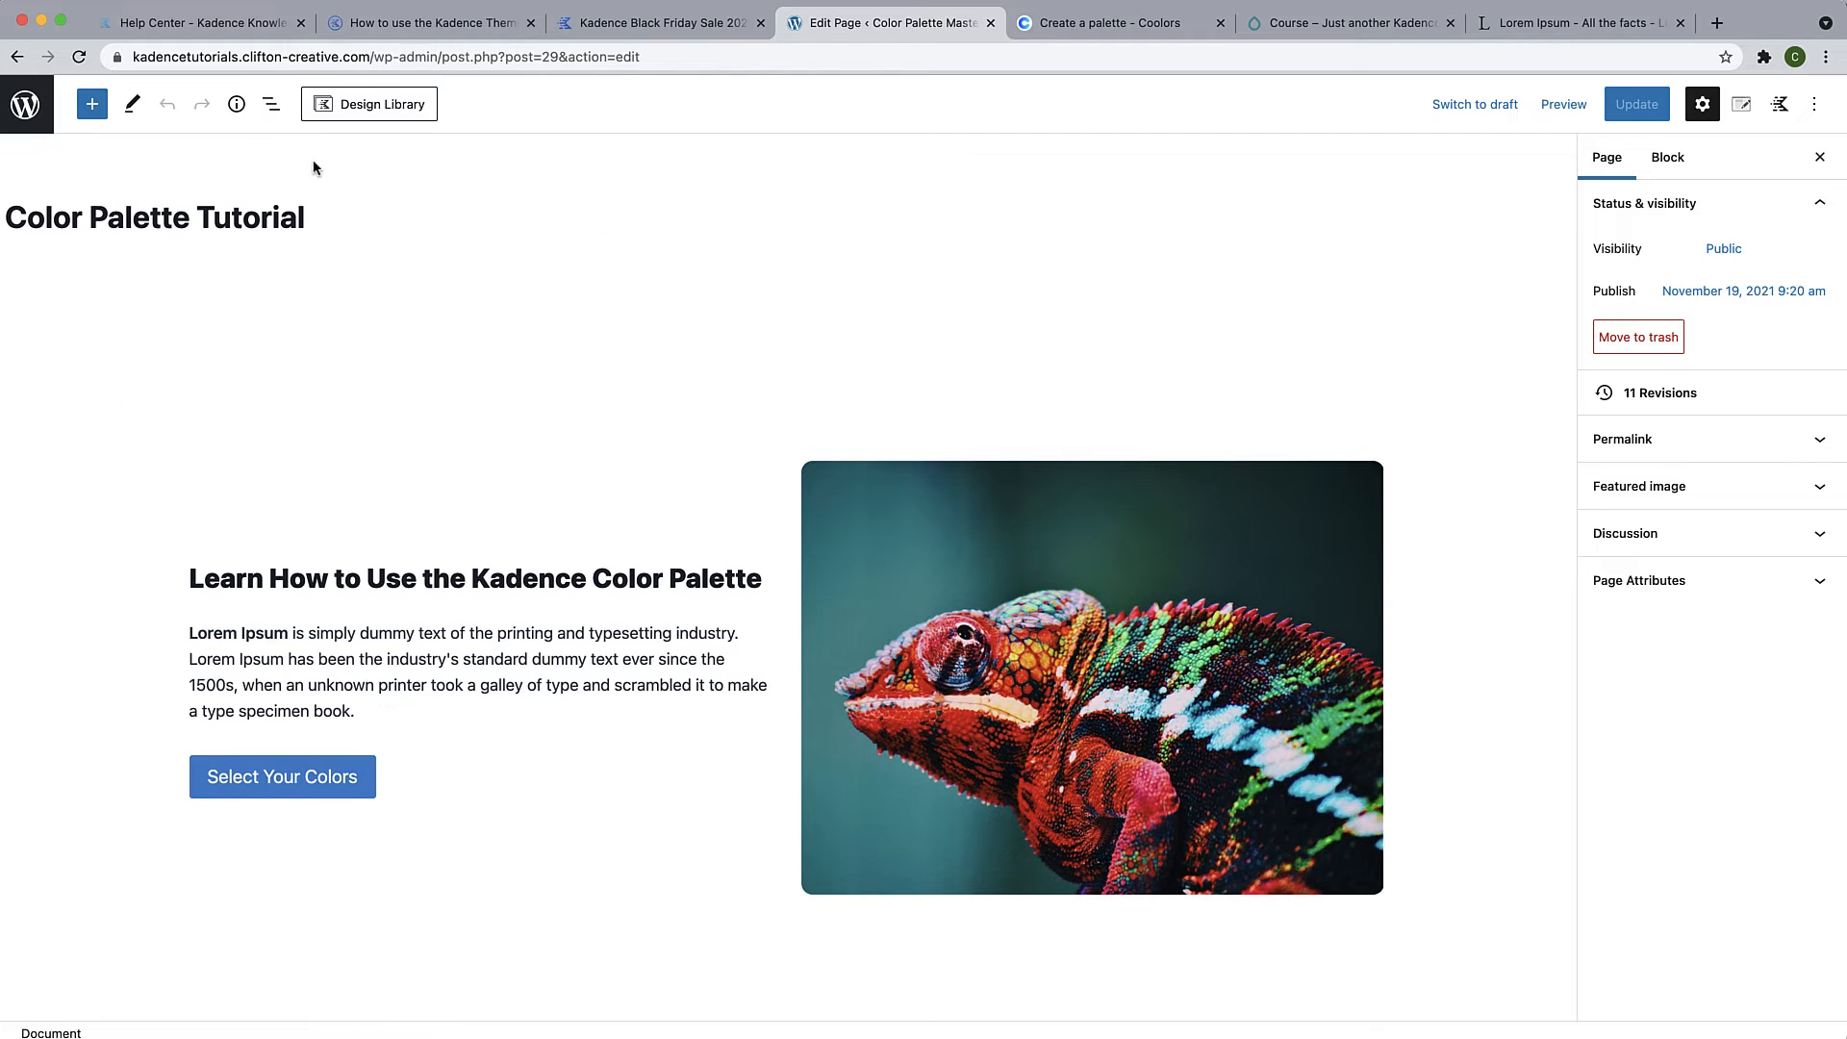
Select the outermost row layout around the chameleon section and examine the blocks nested inside it
click(677, 306)
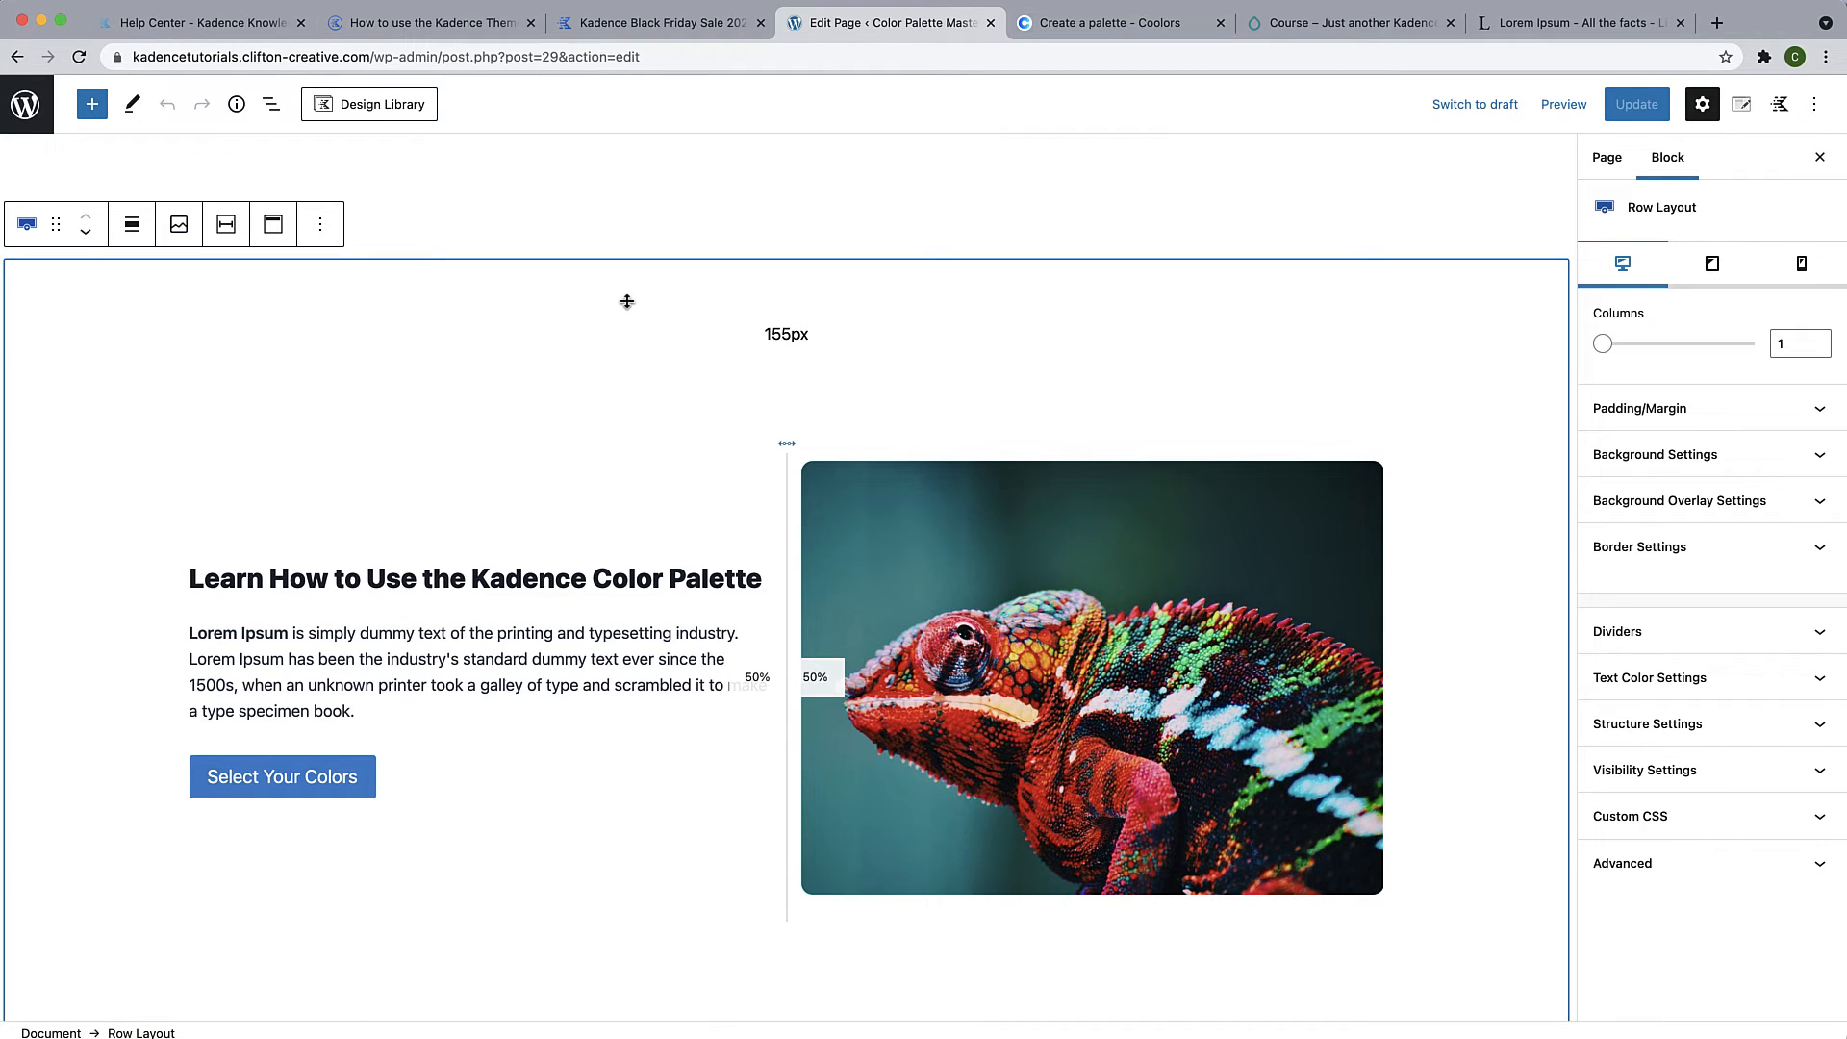
click(281, 115)
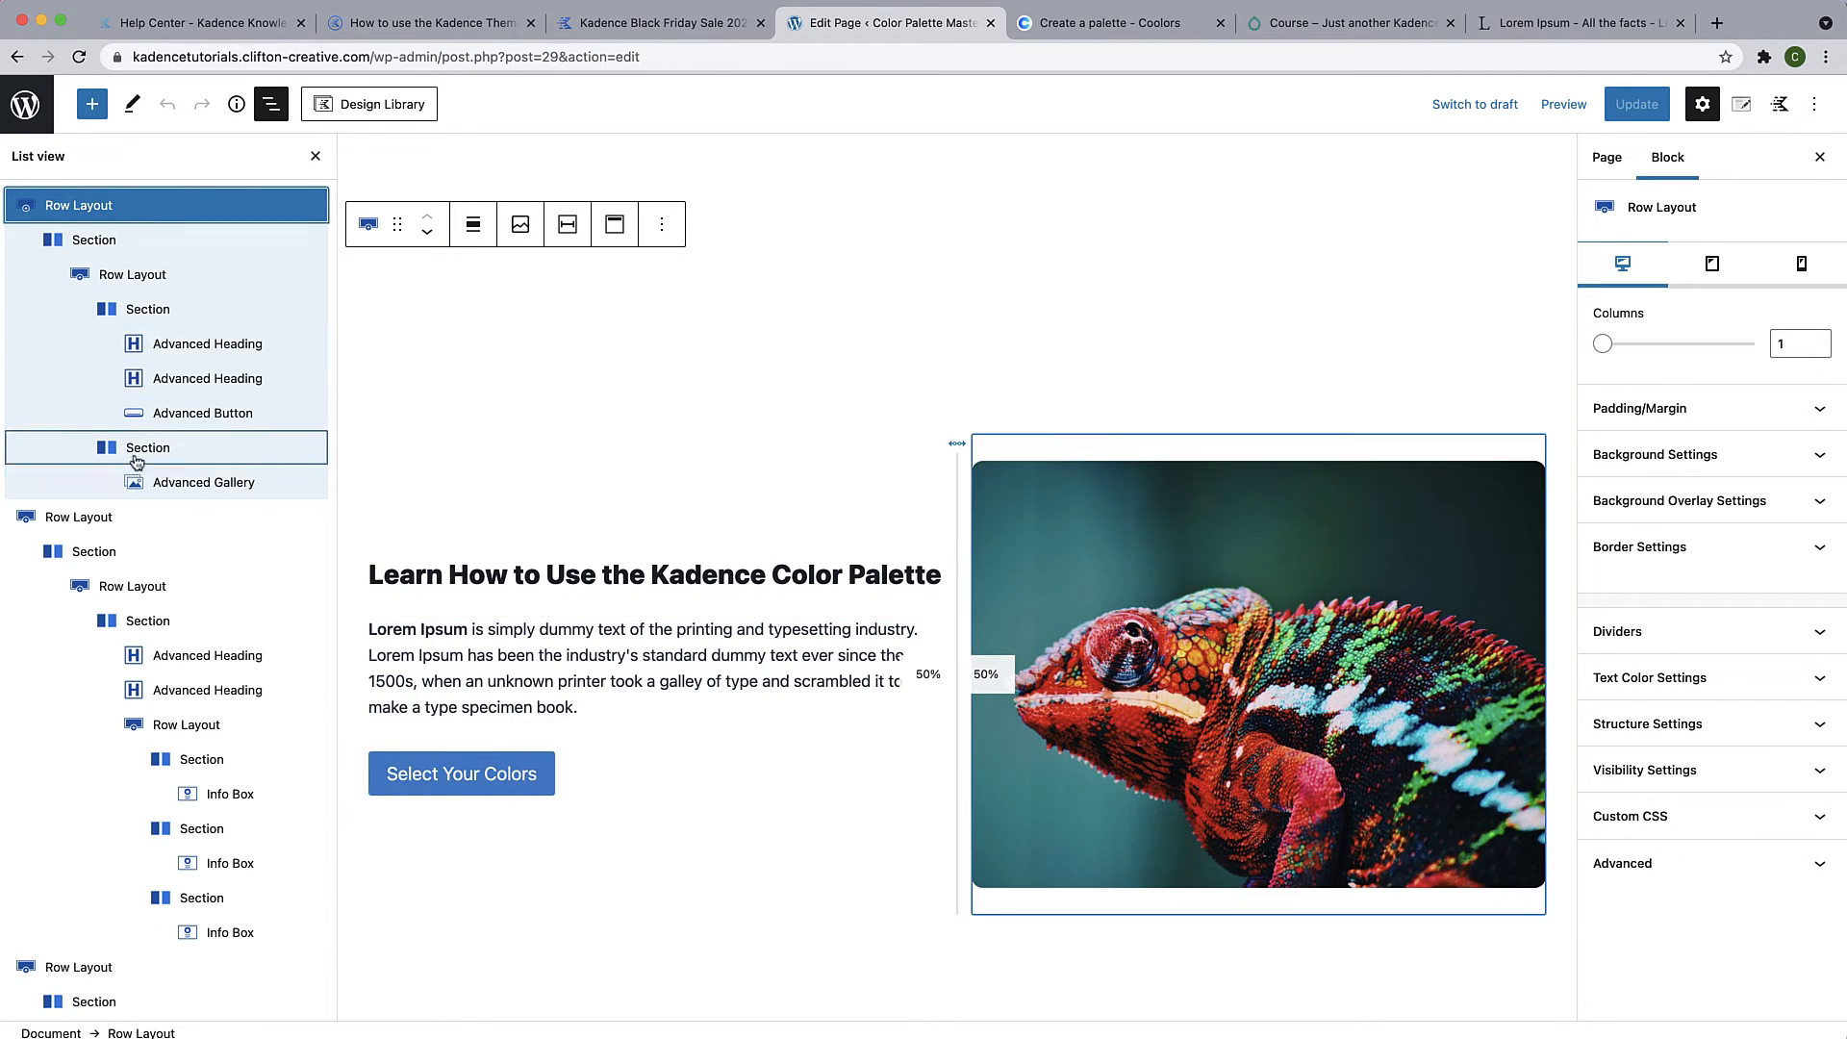
click(316, 158)
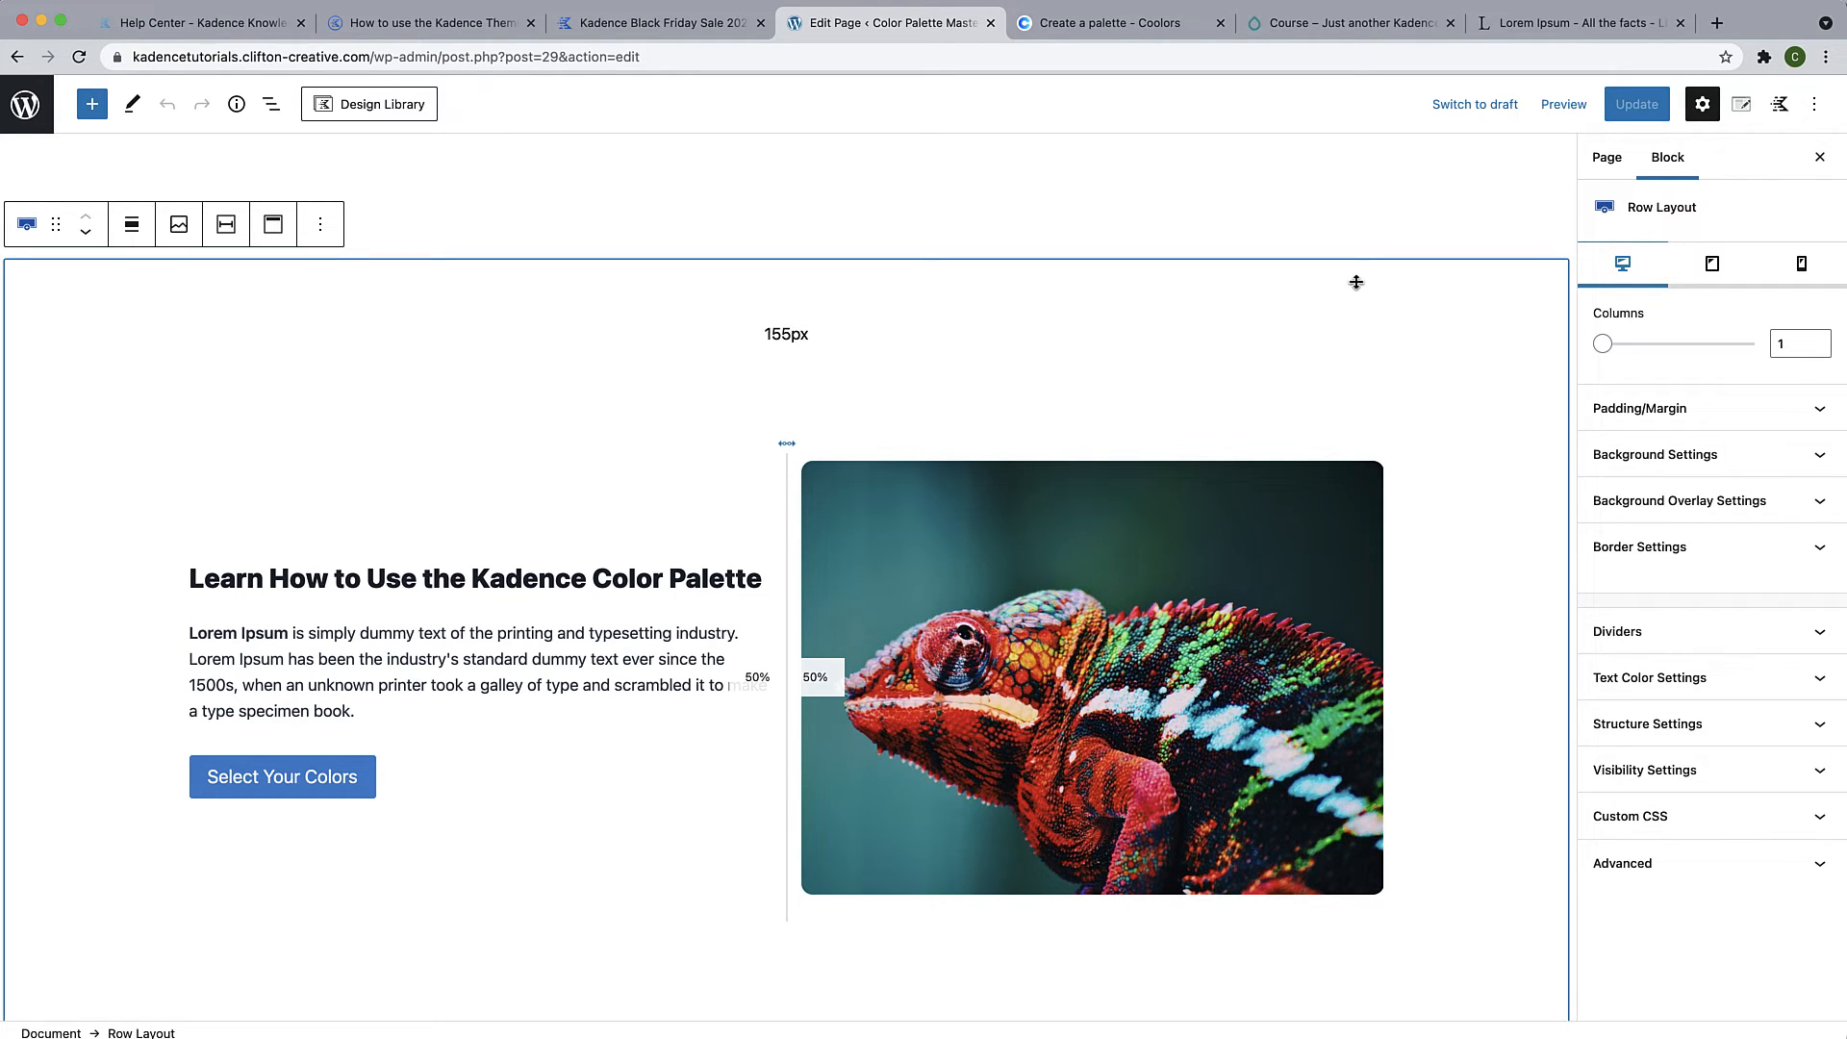
click(271, 104)
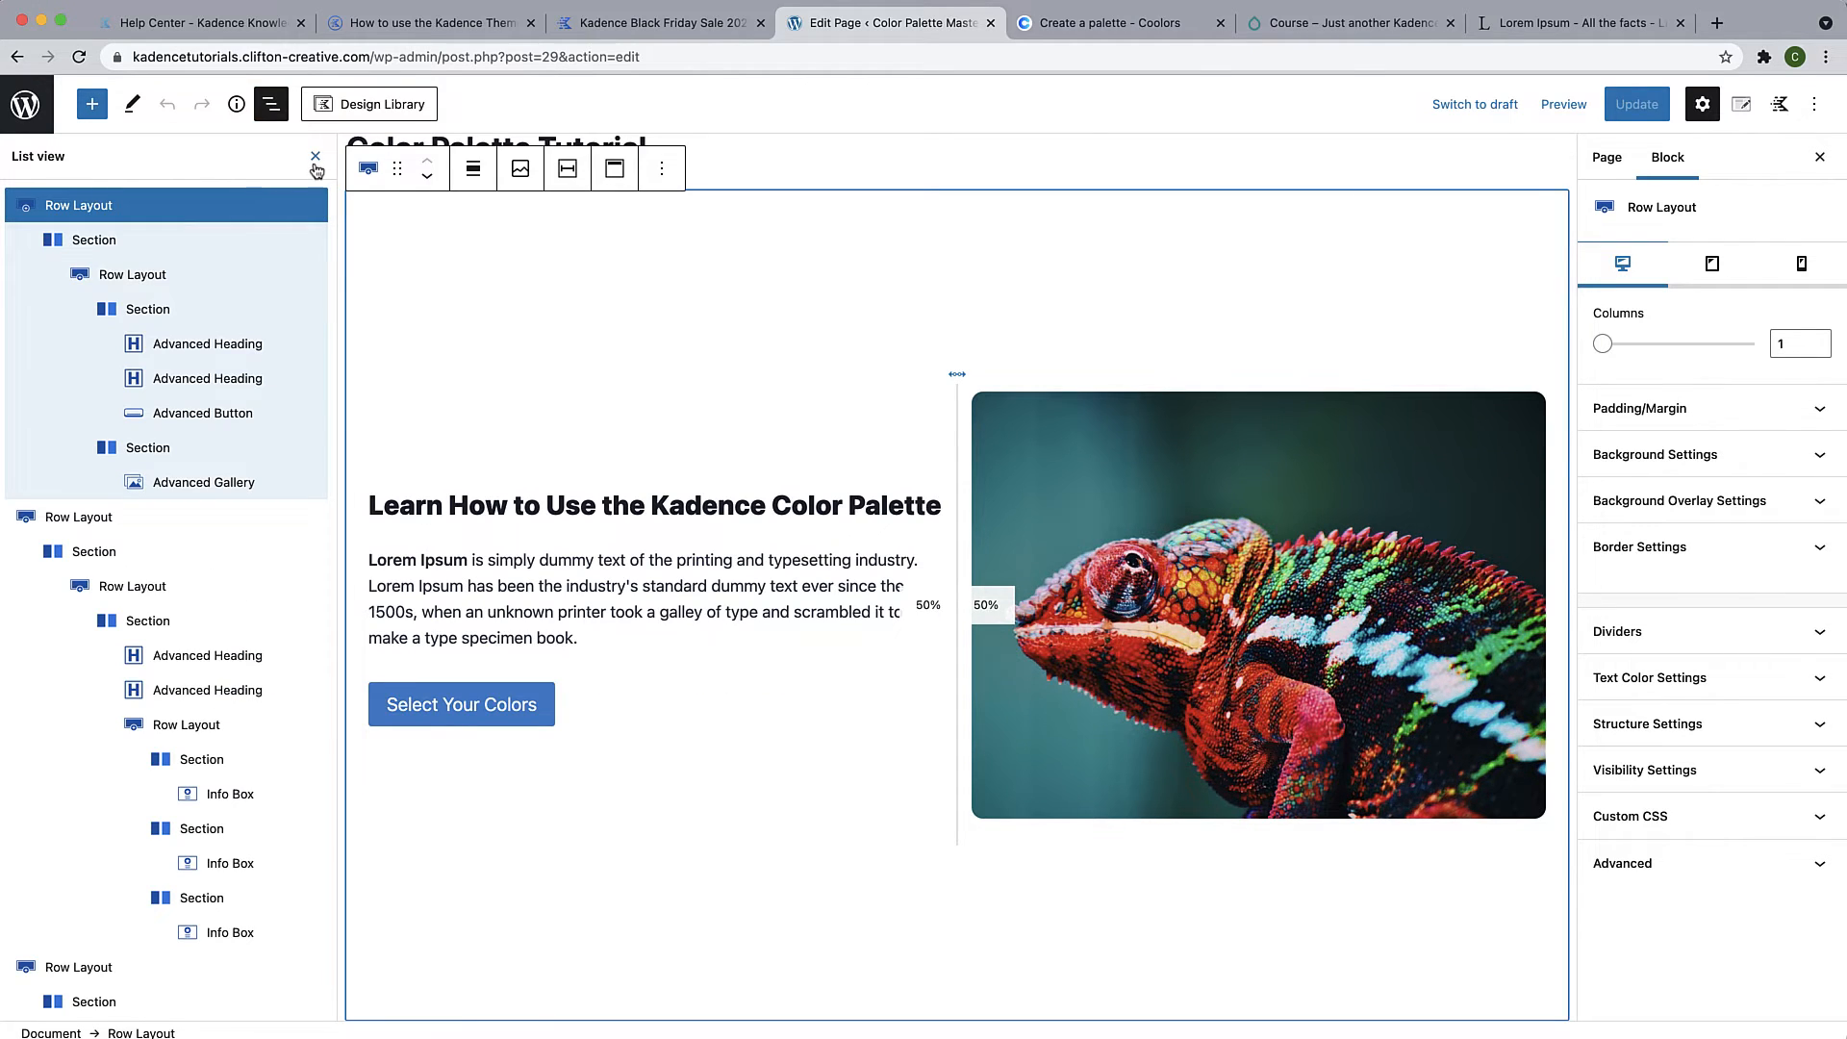
click(316, 156)
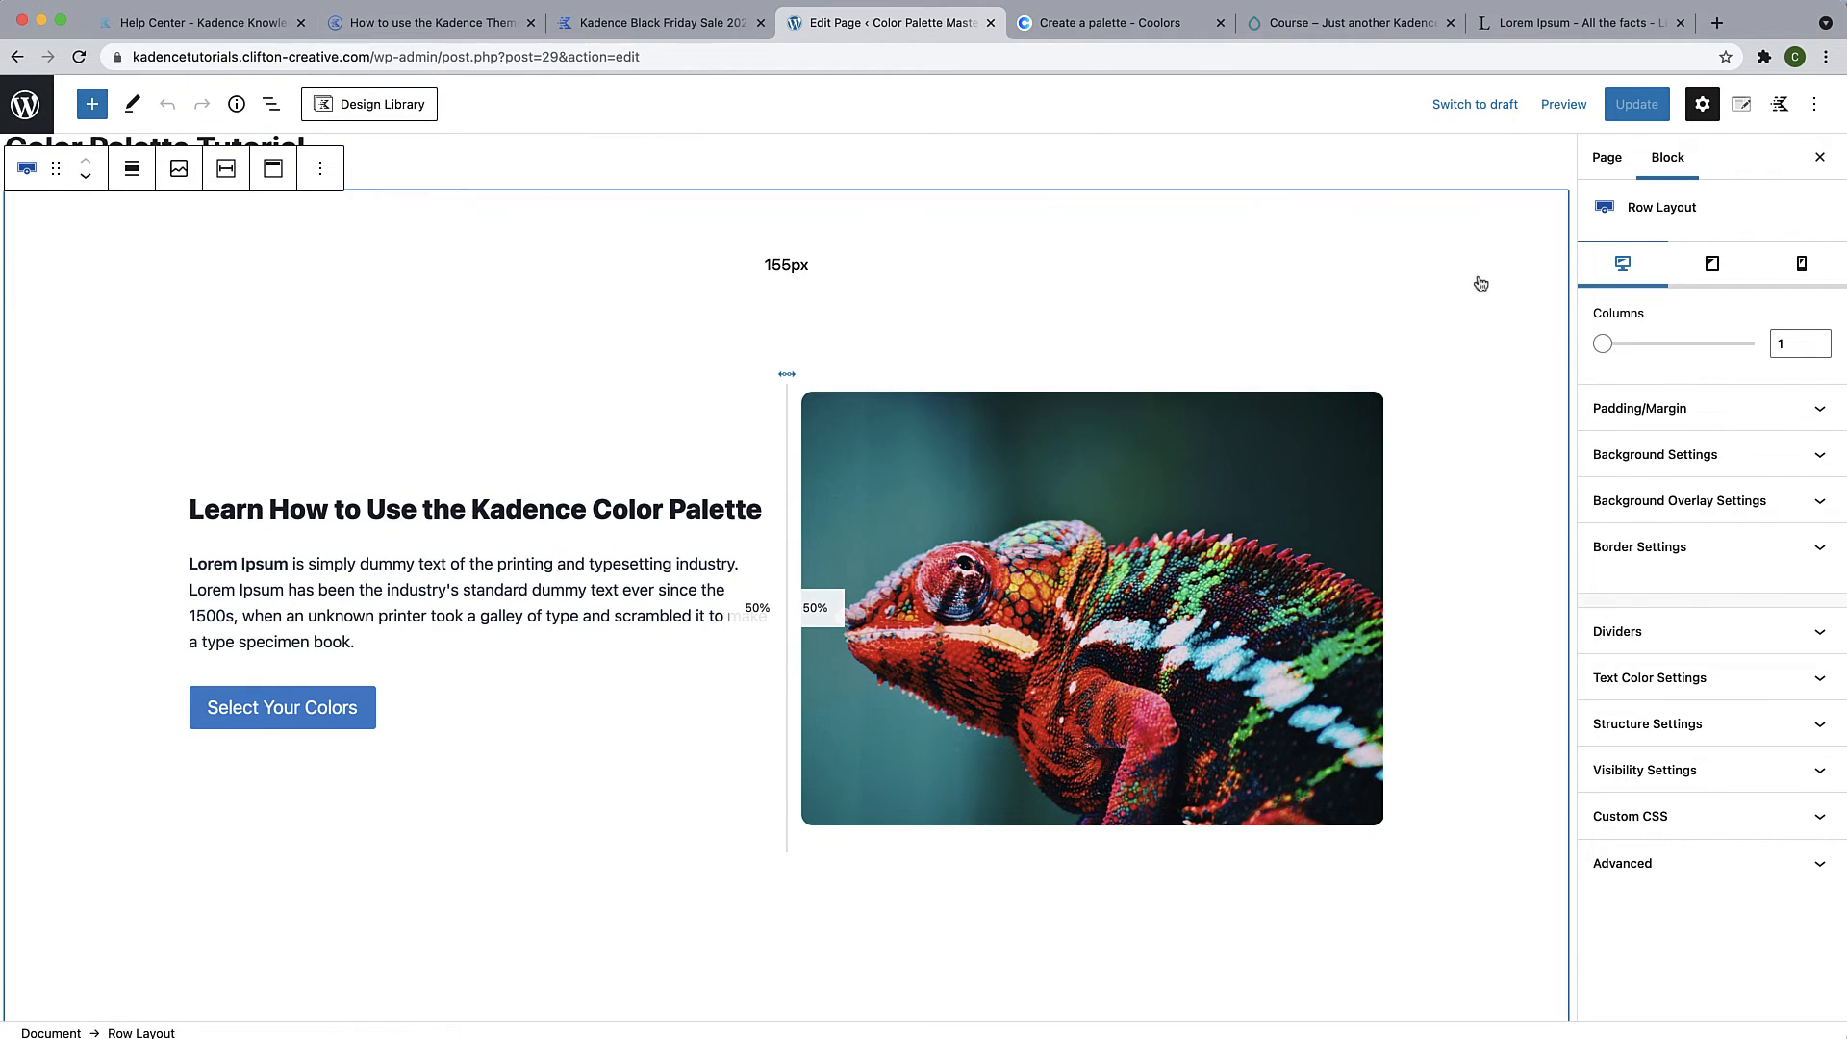
Set the outer chameleon row's background color to the ninth global palette color, white (FFFFFF)
click(1810, 462)
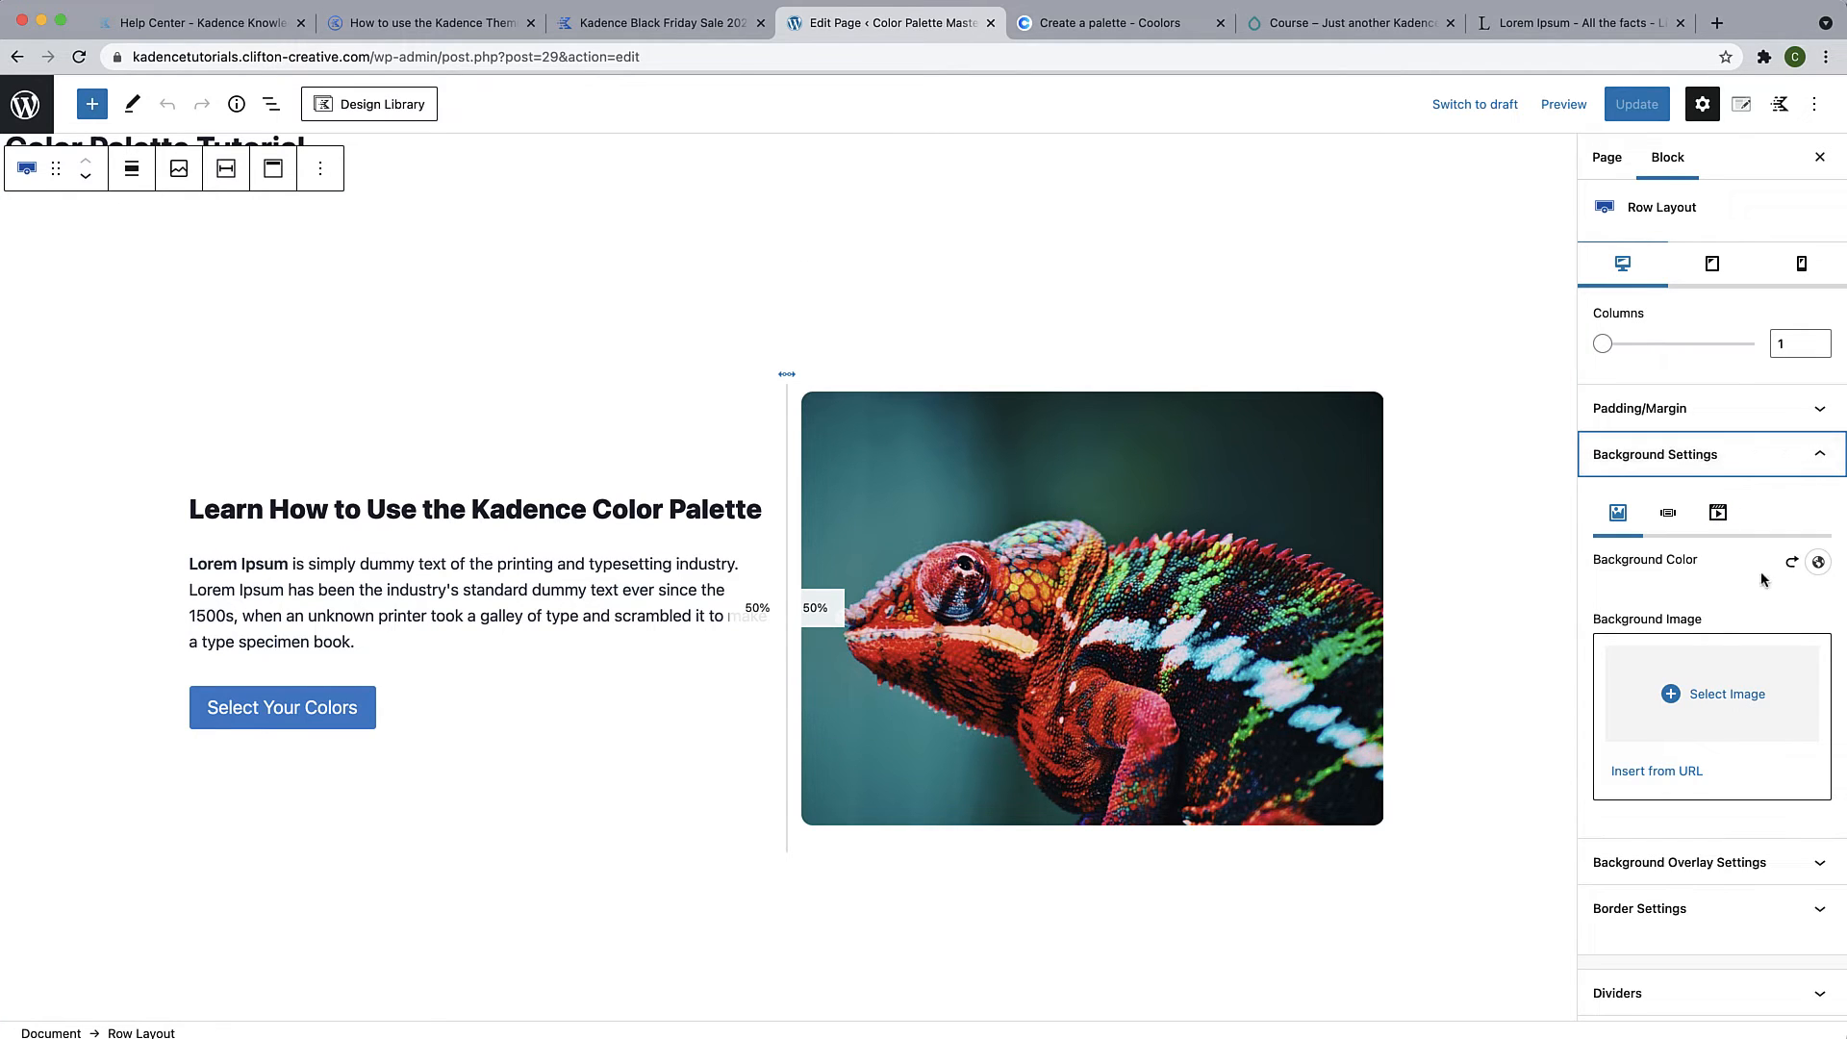
click(1816, 572)
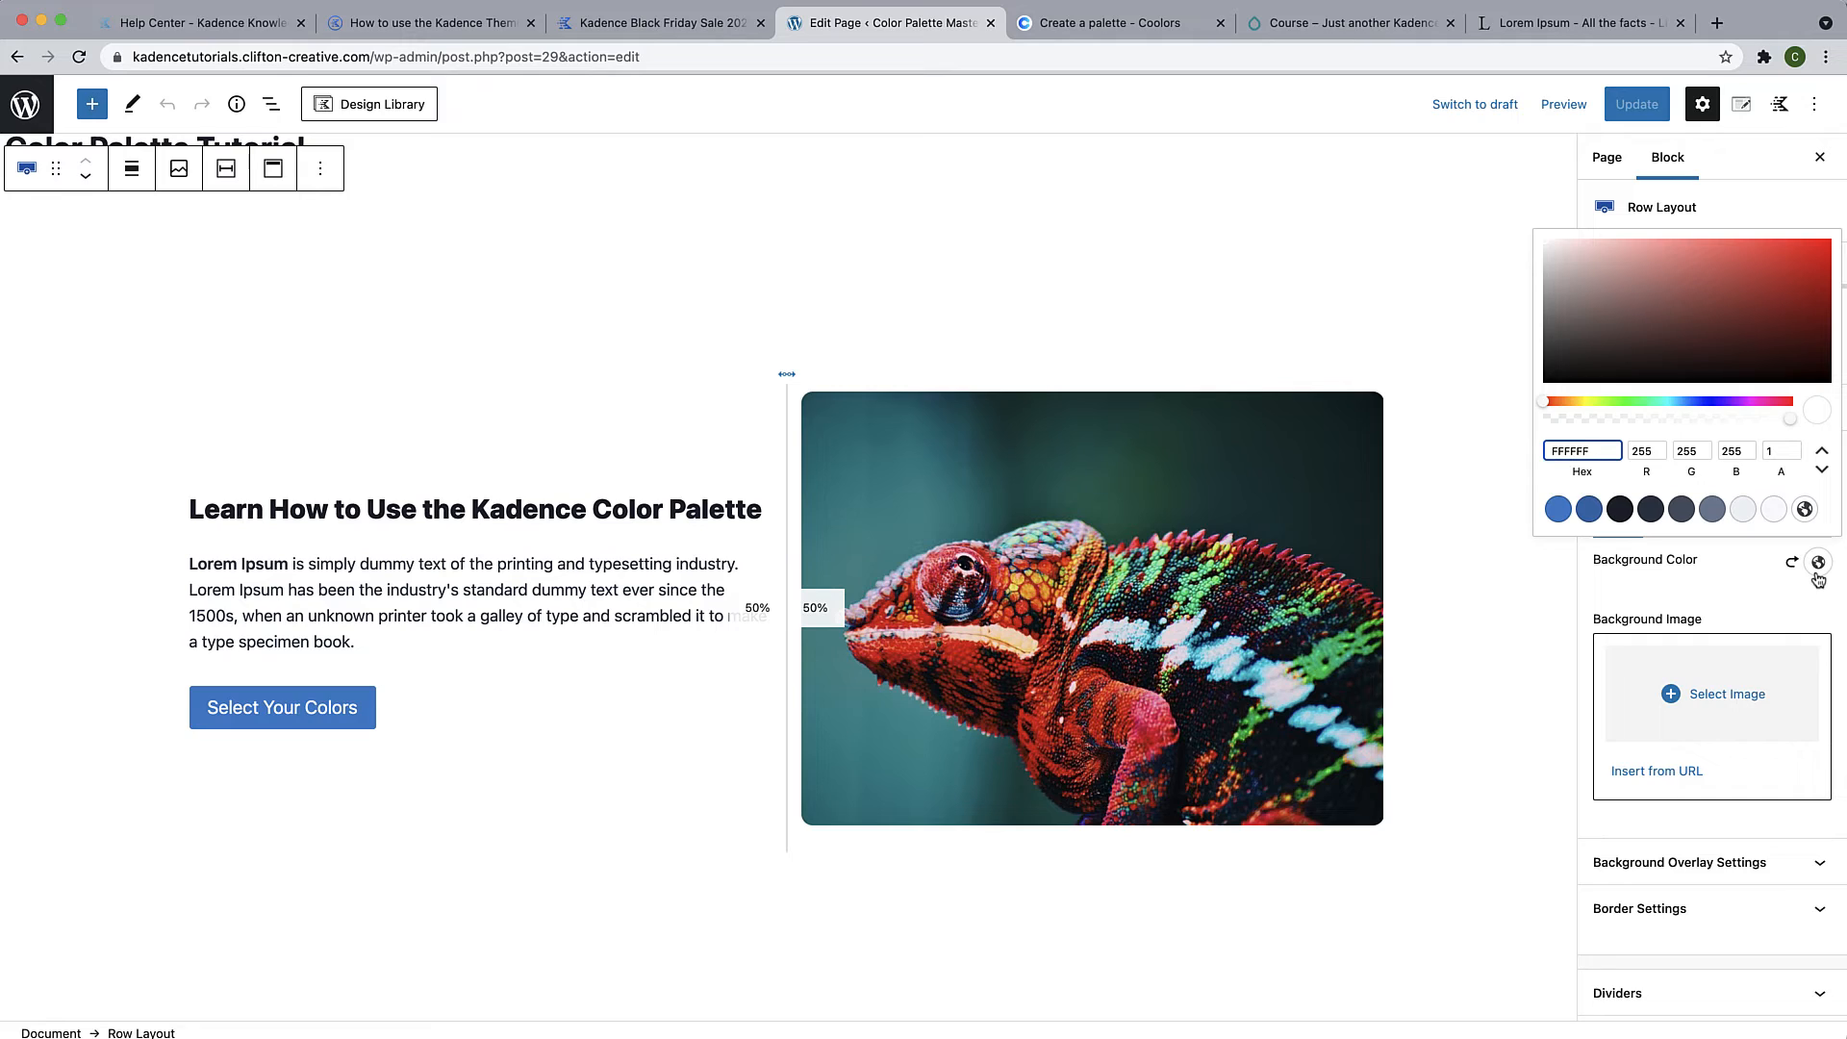
click(1806, 510)
click(1756, 563)
scroll(606, 289, down, 1)
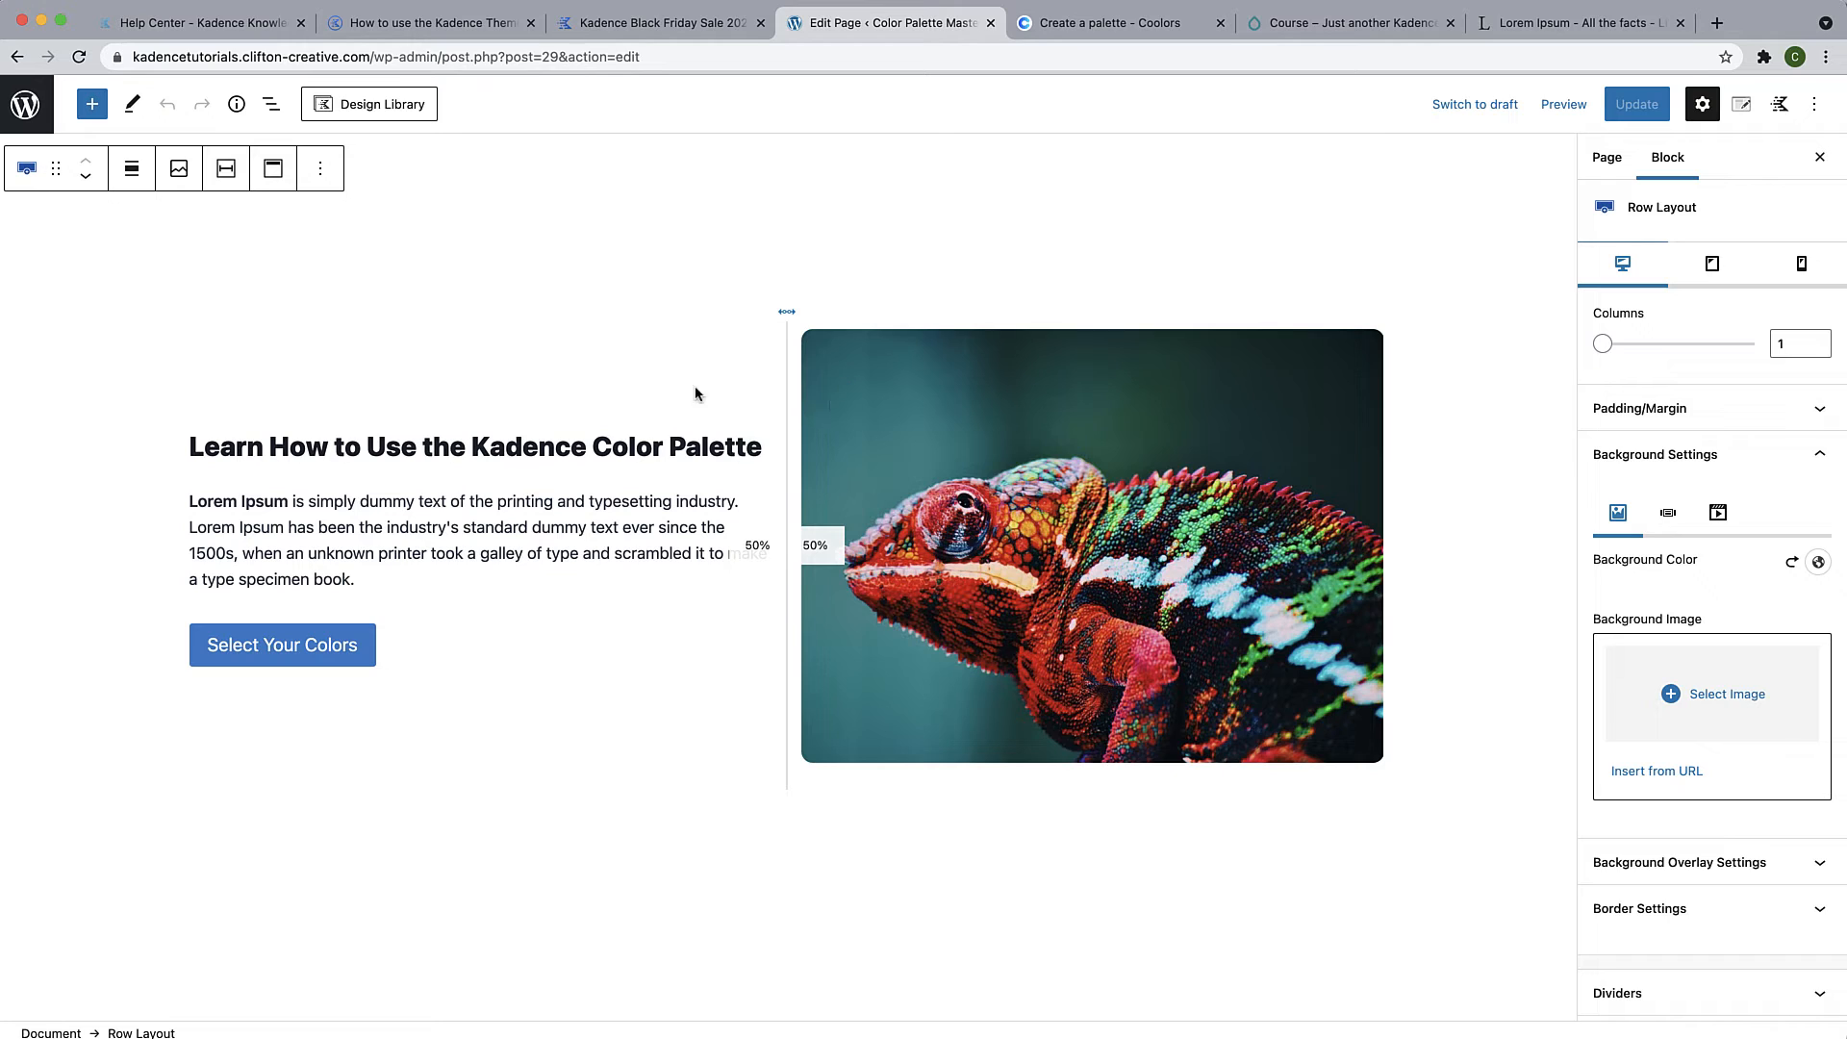
Set the color of the heading beside the chameleon to the third global palette color, 1A202C
click(490, 446)
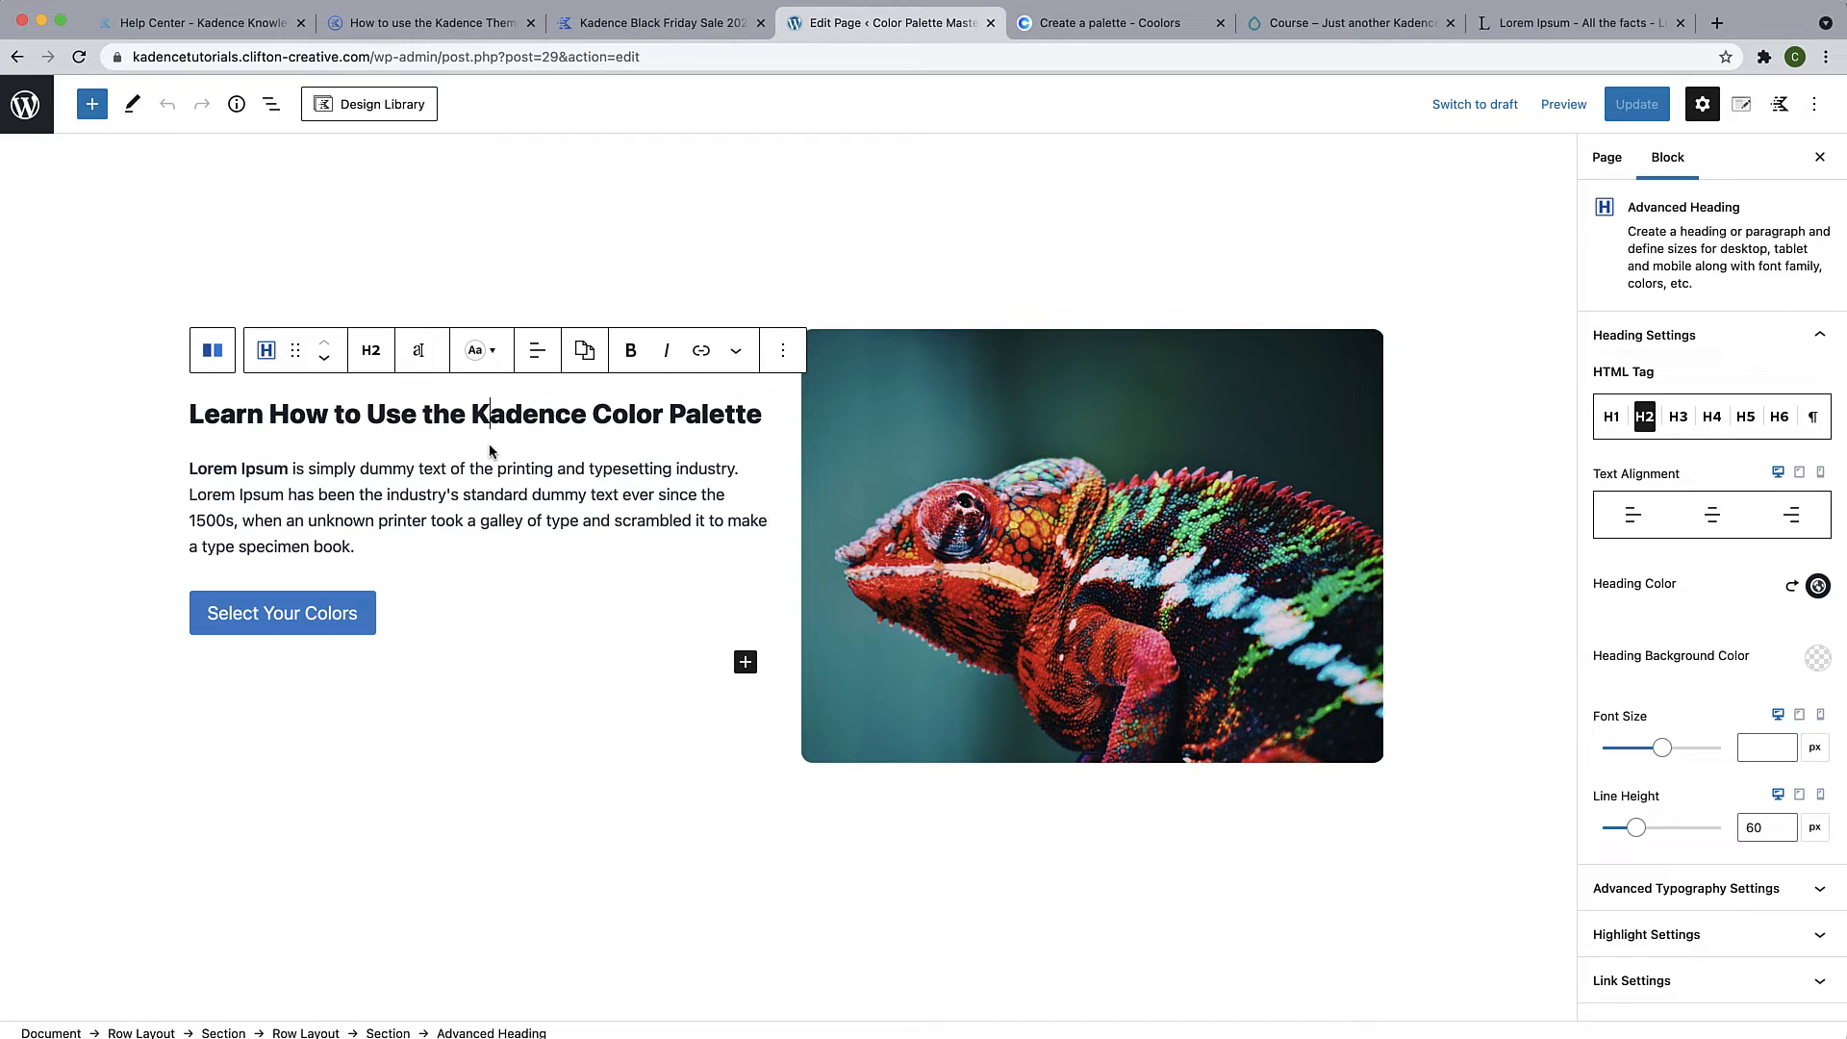
click(492, 368)
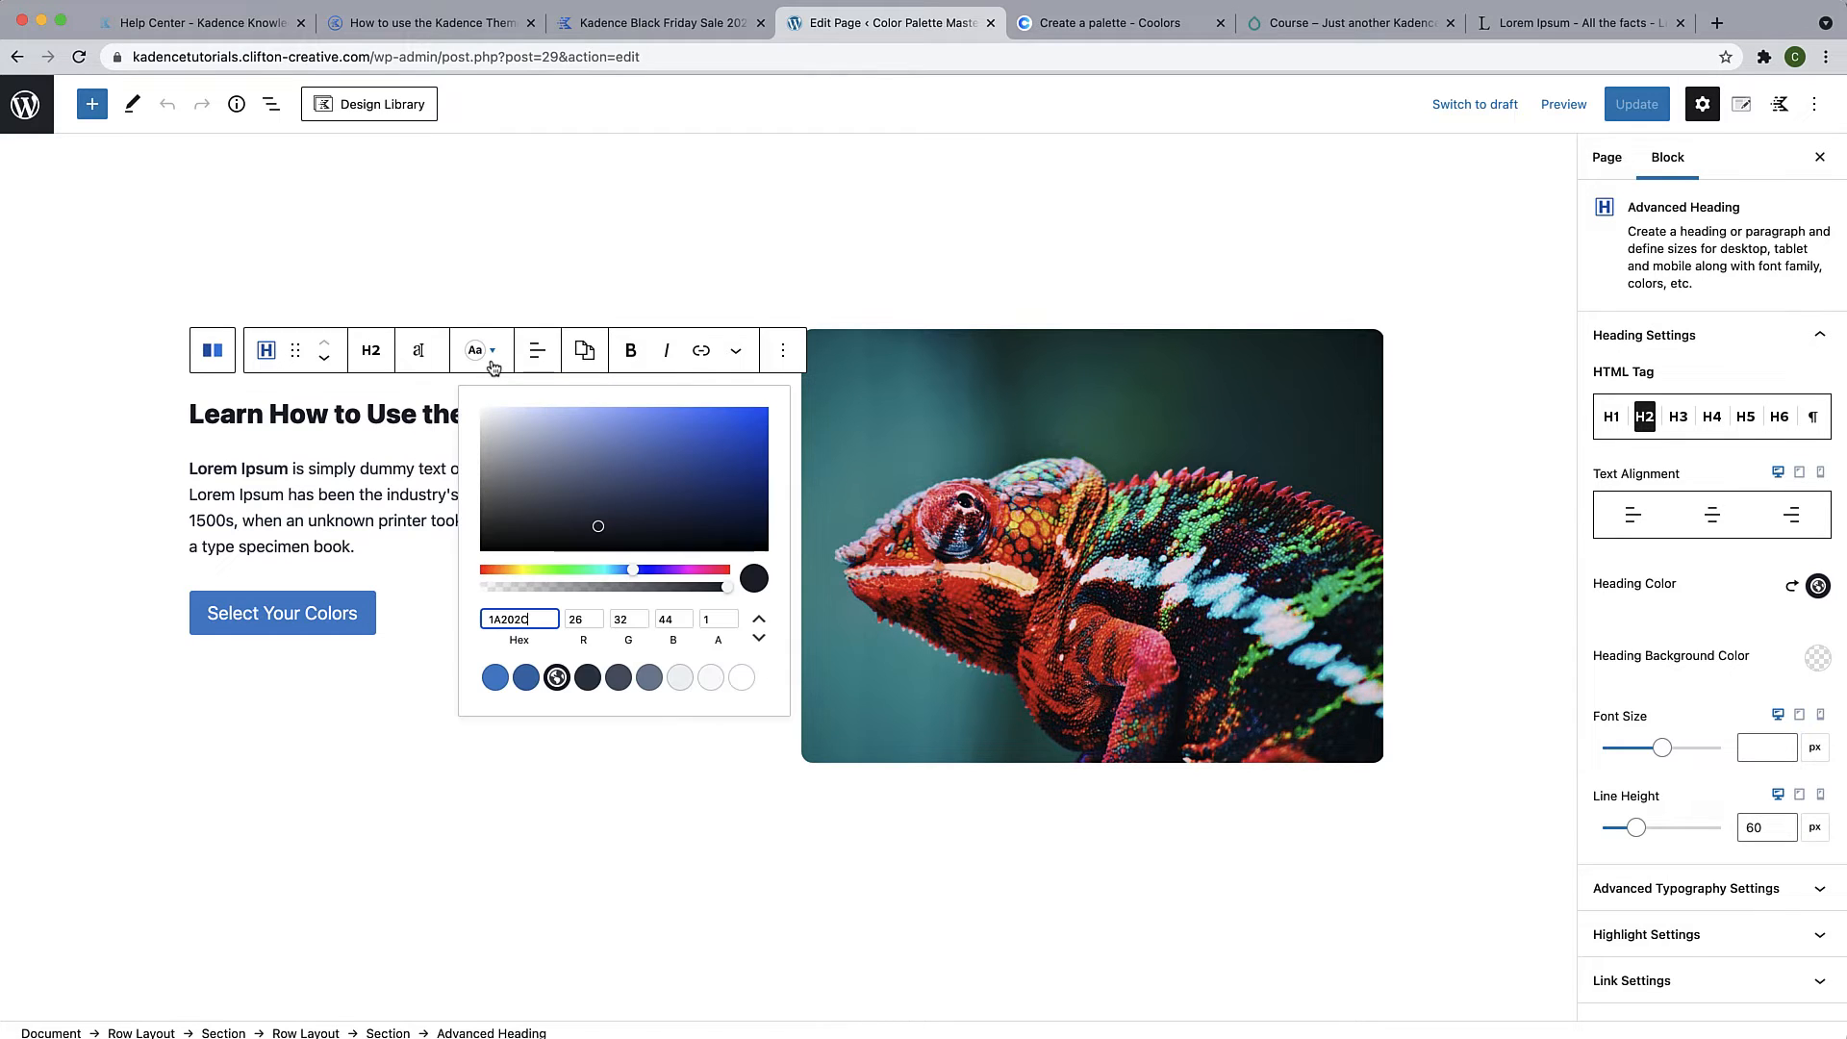
click(557, 679)
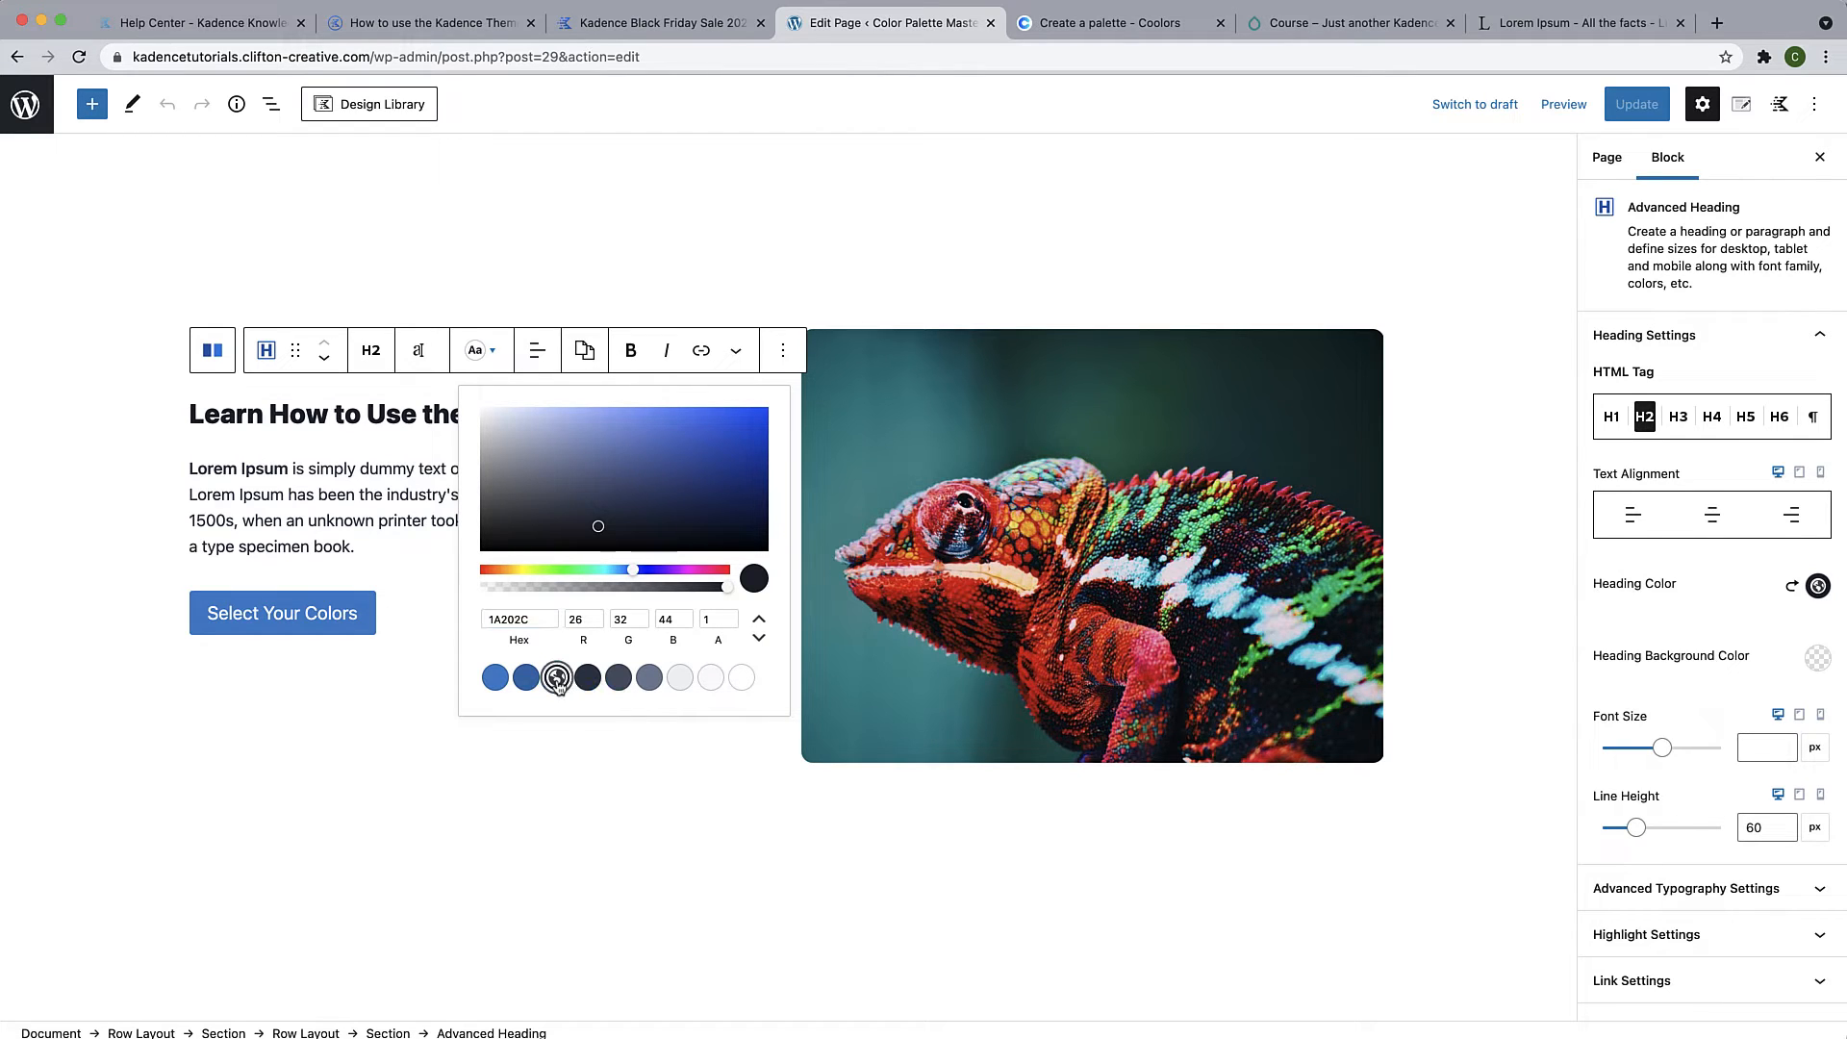
click(445, 433)
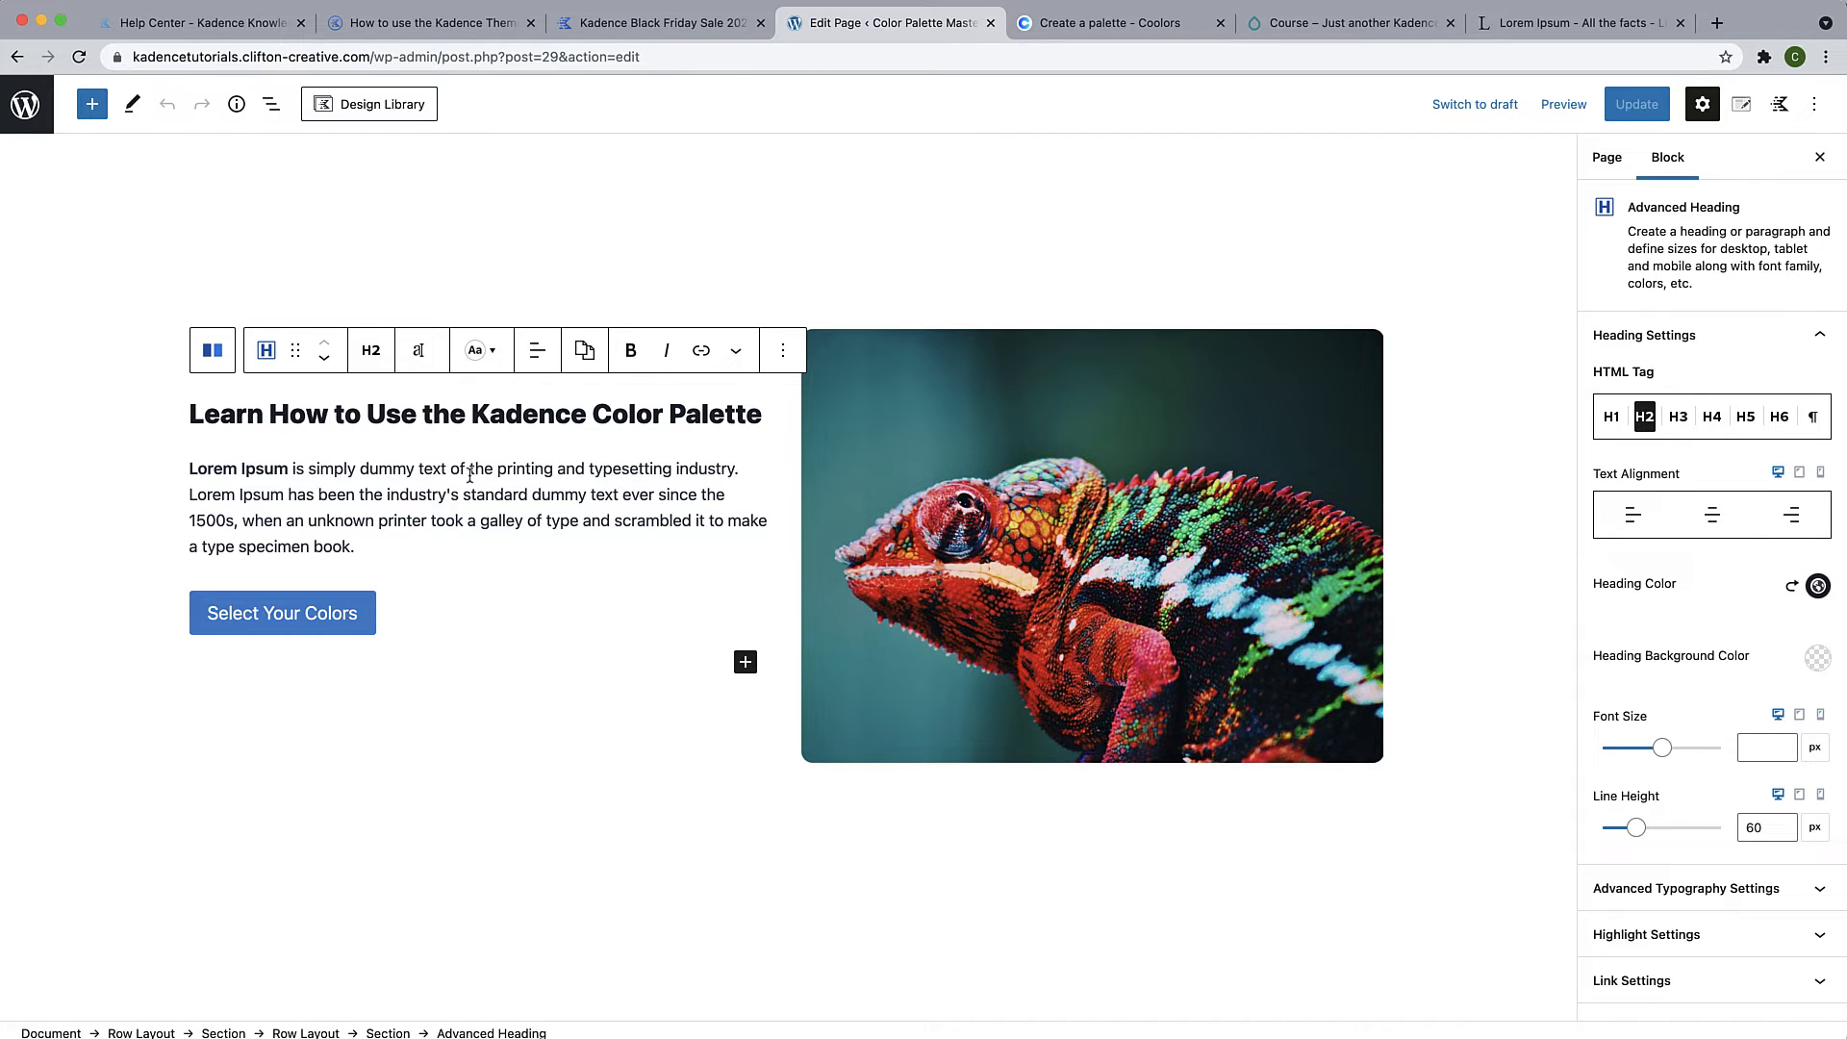
Set the color of the Lorem Ipsum paragraph beside the chameleon to the fifth global palette color, 4A5568
click(470, 475)
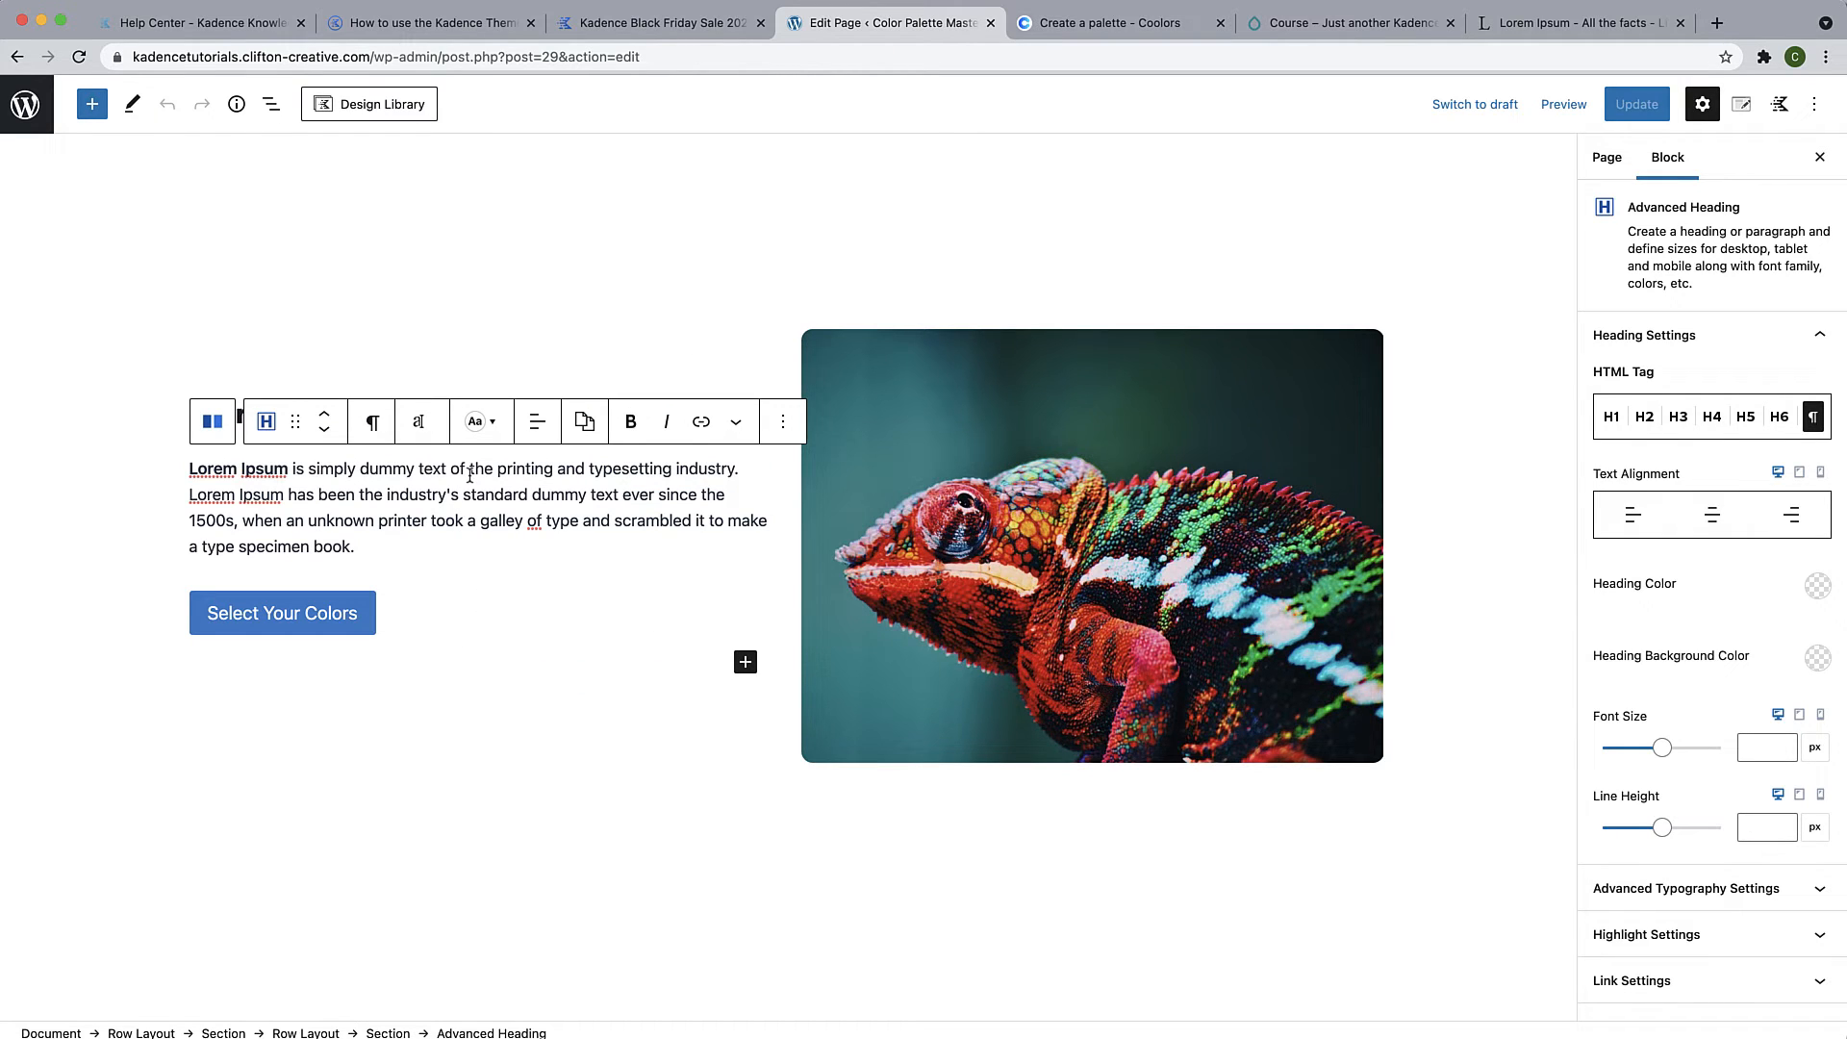
click(480, 426)
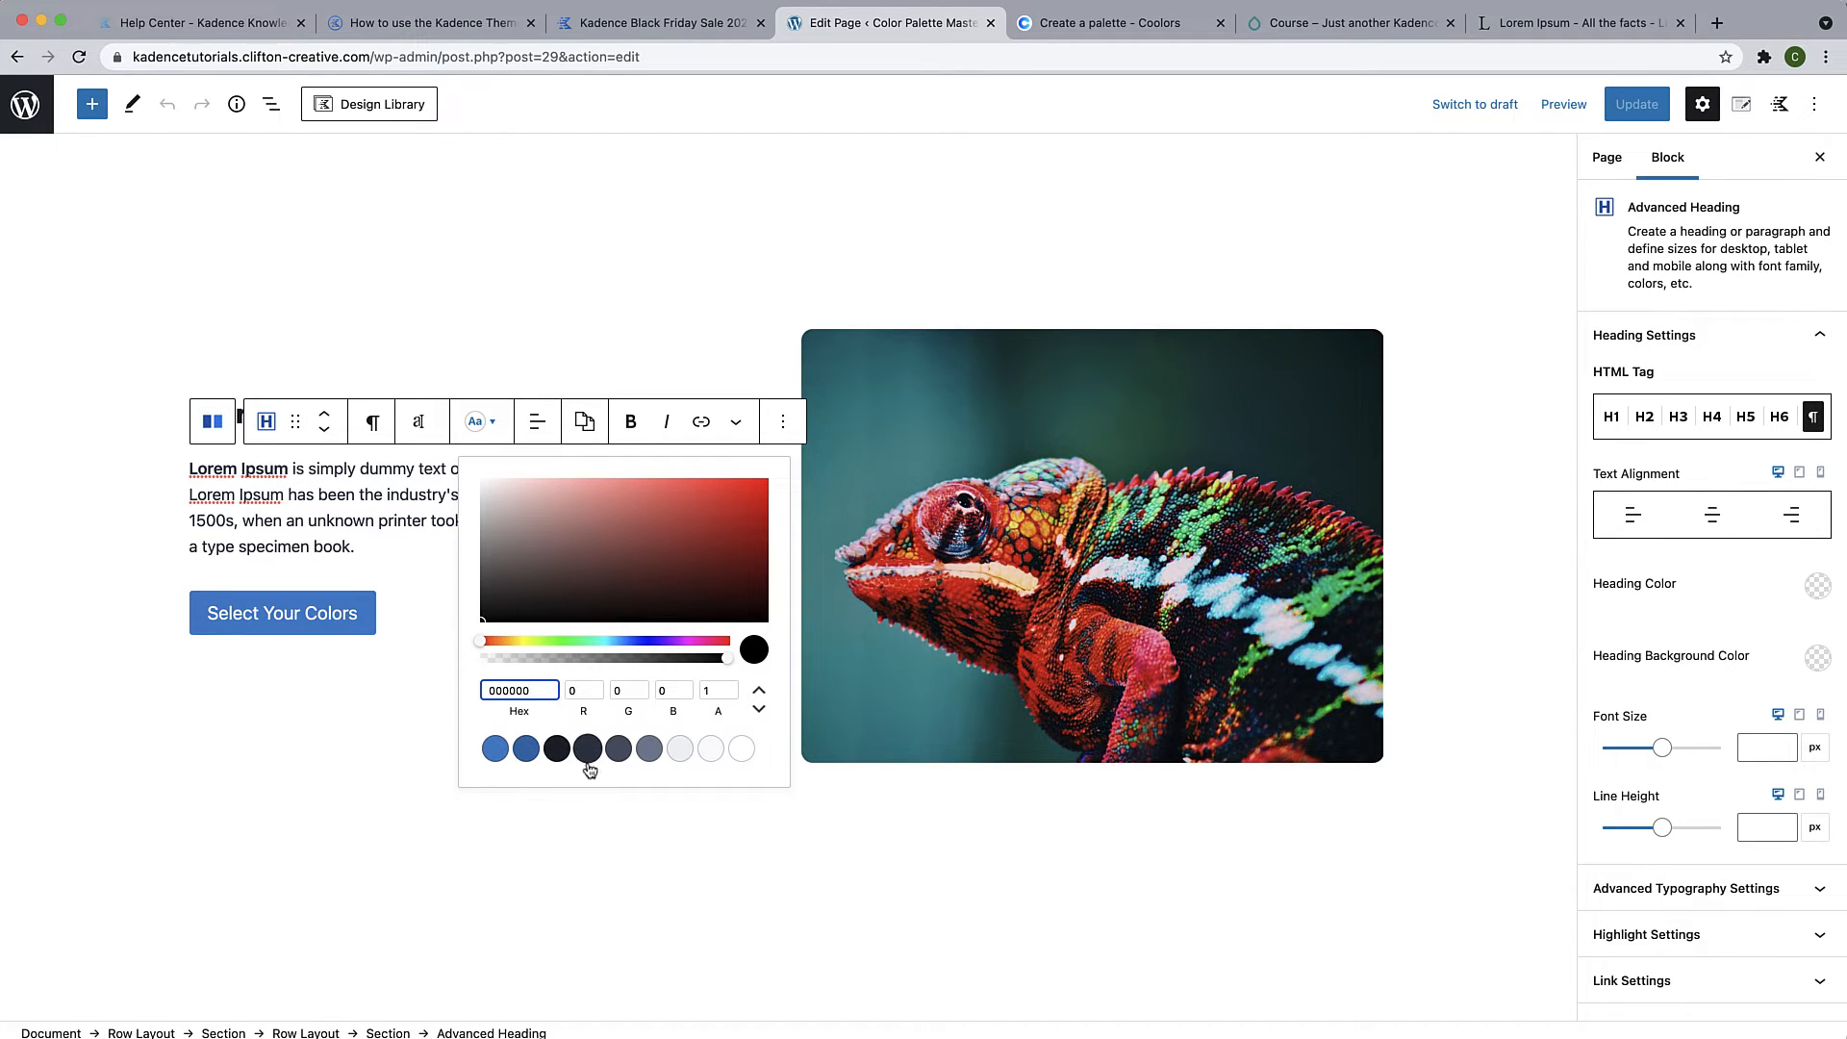
click(619, 750)
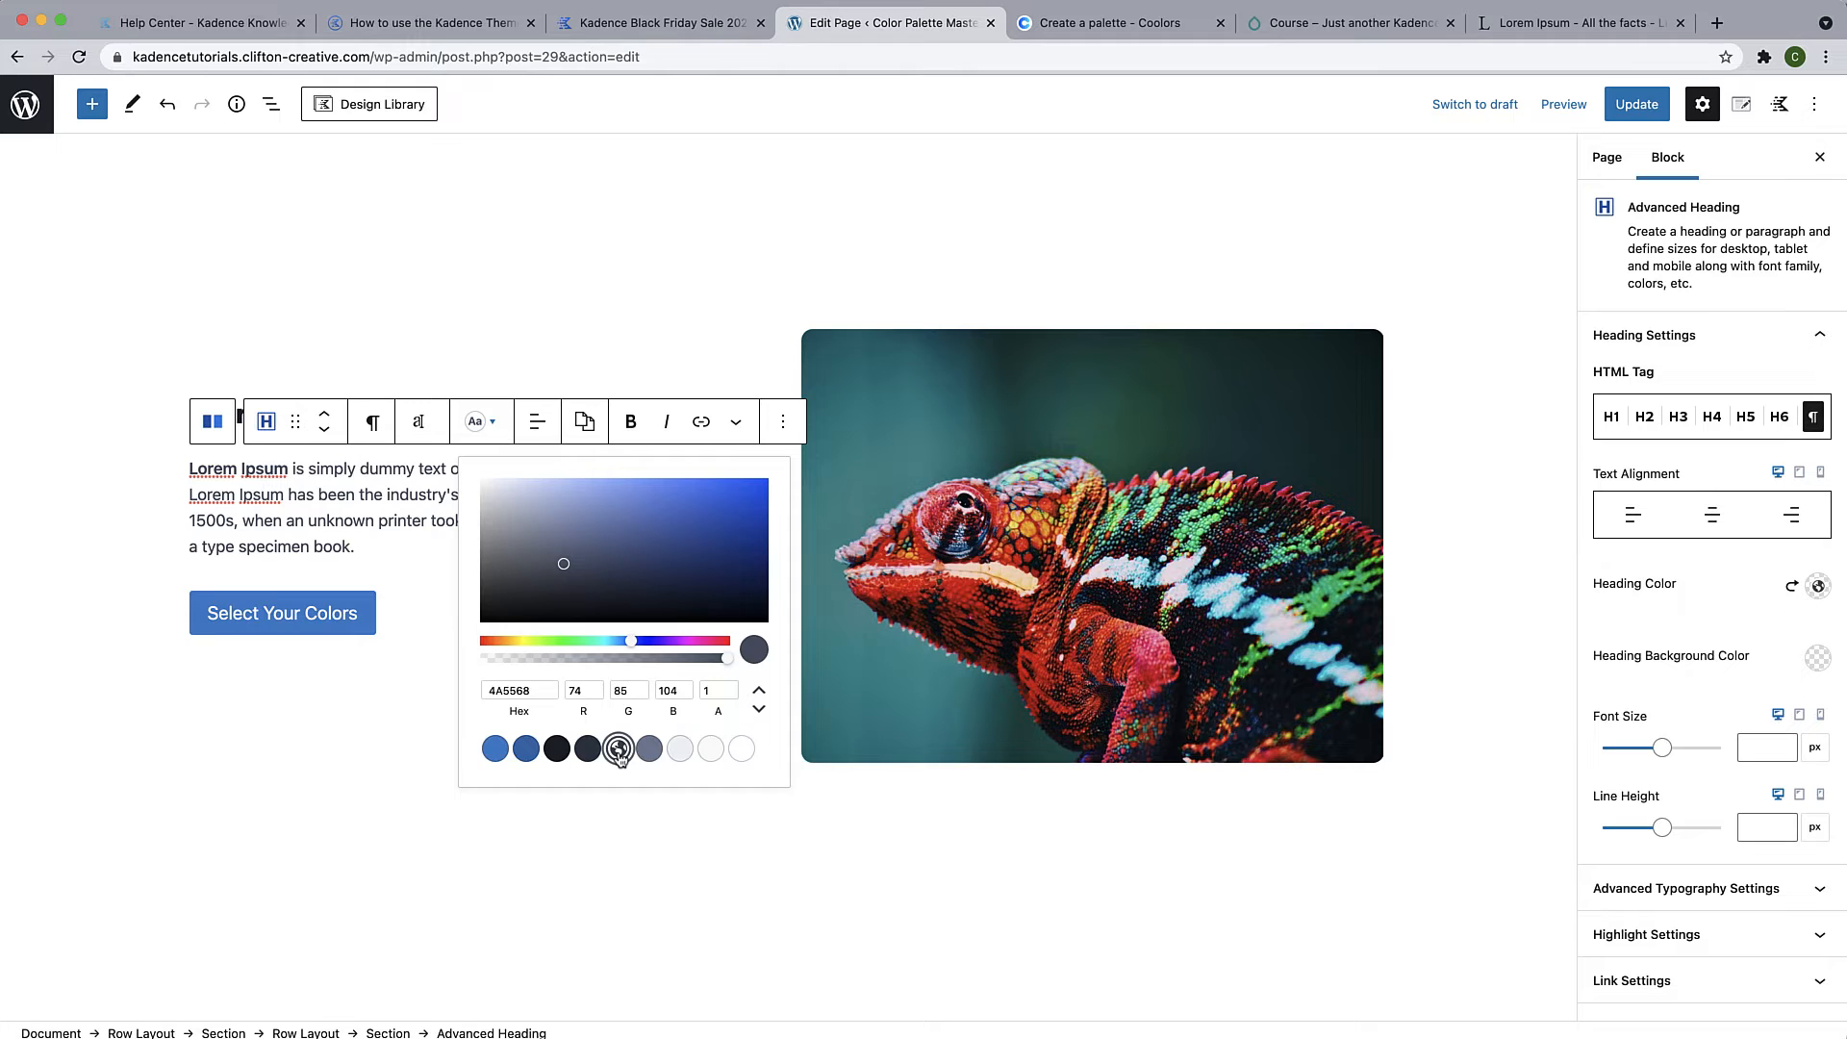
Compare the Default and Theme inherit styles on the "Select Your Colors" button, settling on Default
click(369, 630)
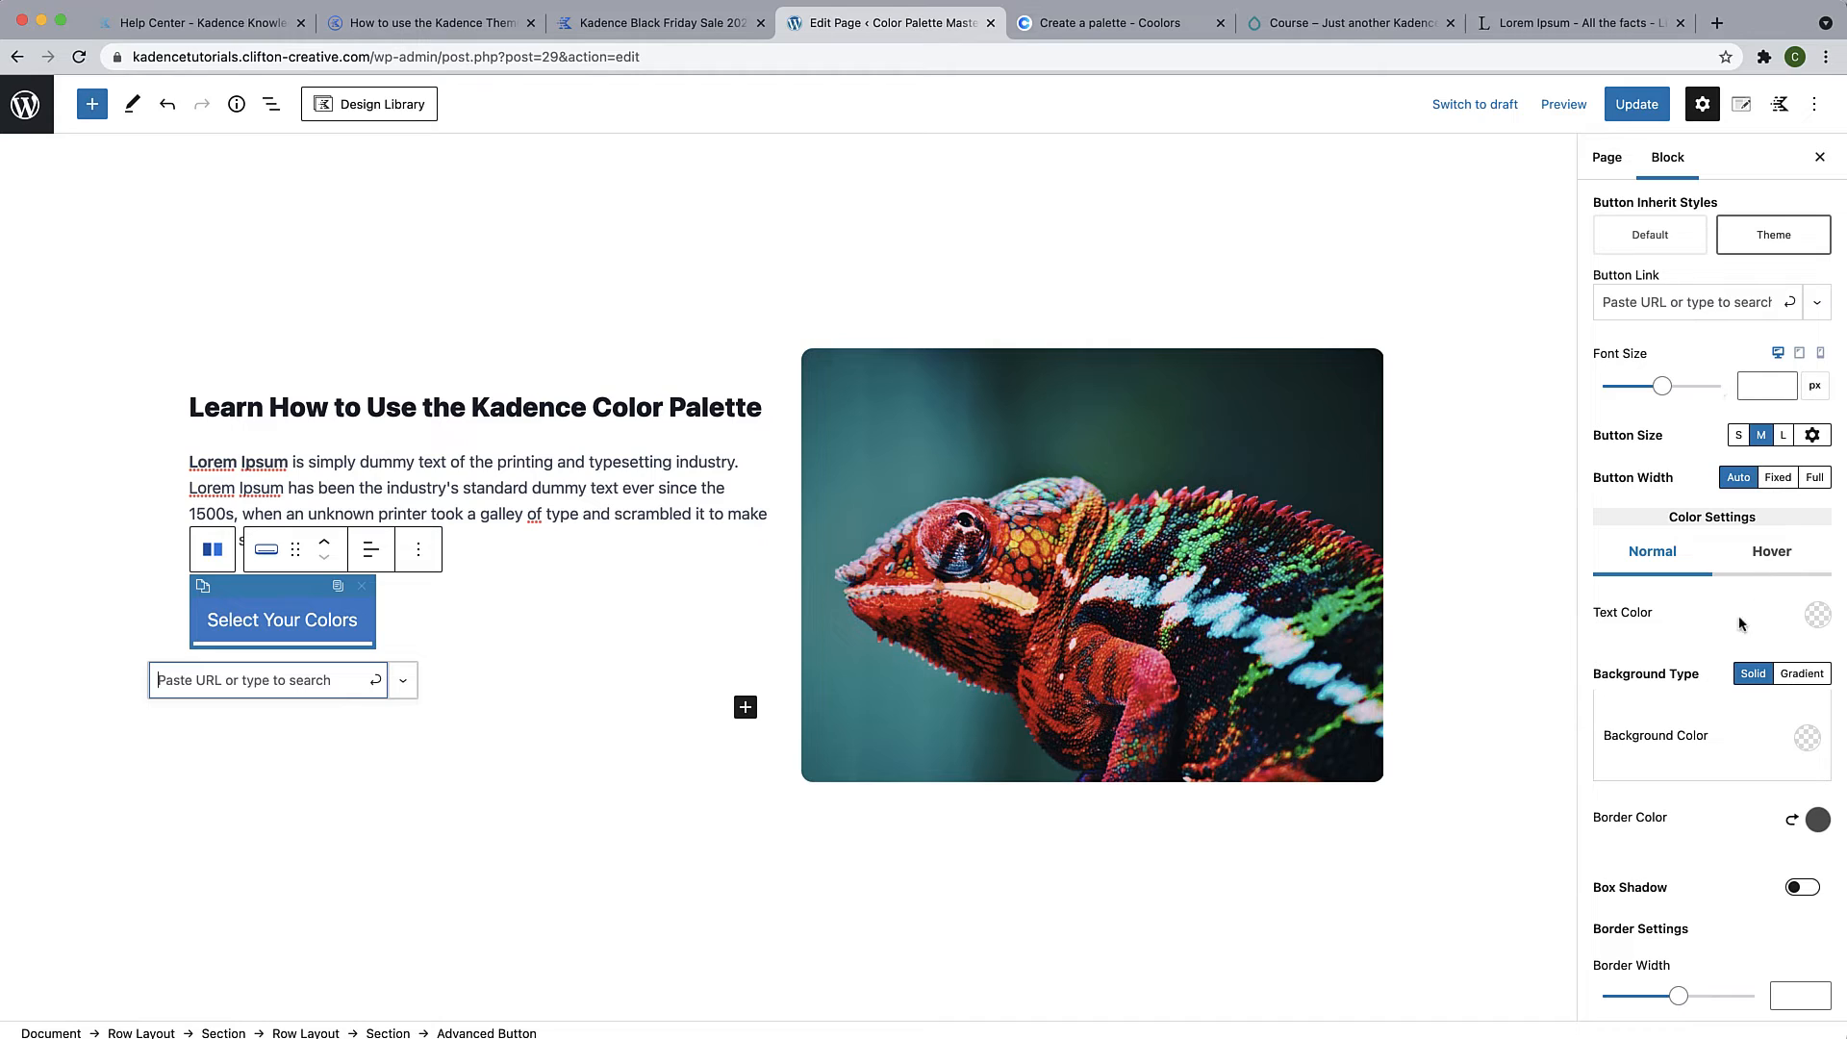
scroll(1704, 472, up, 3)
click(1653, 432)
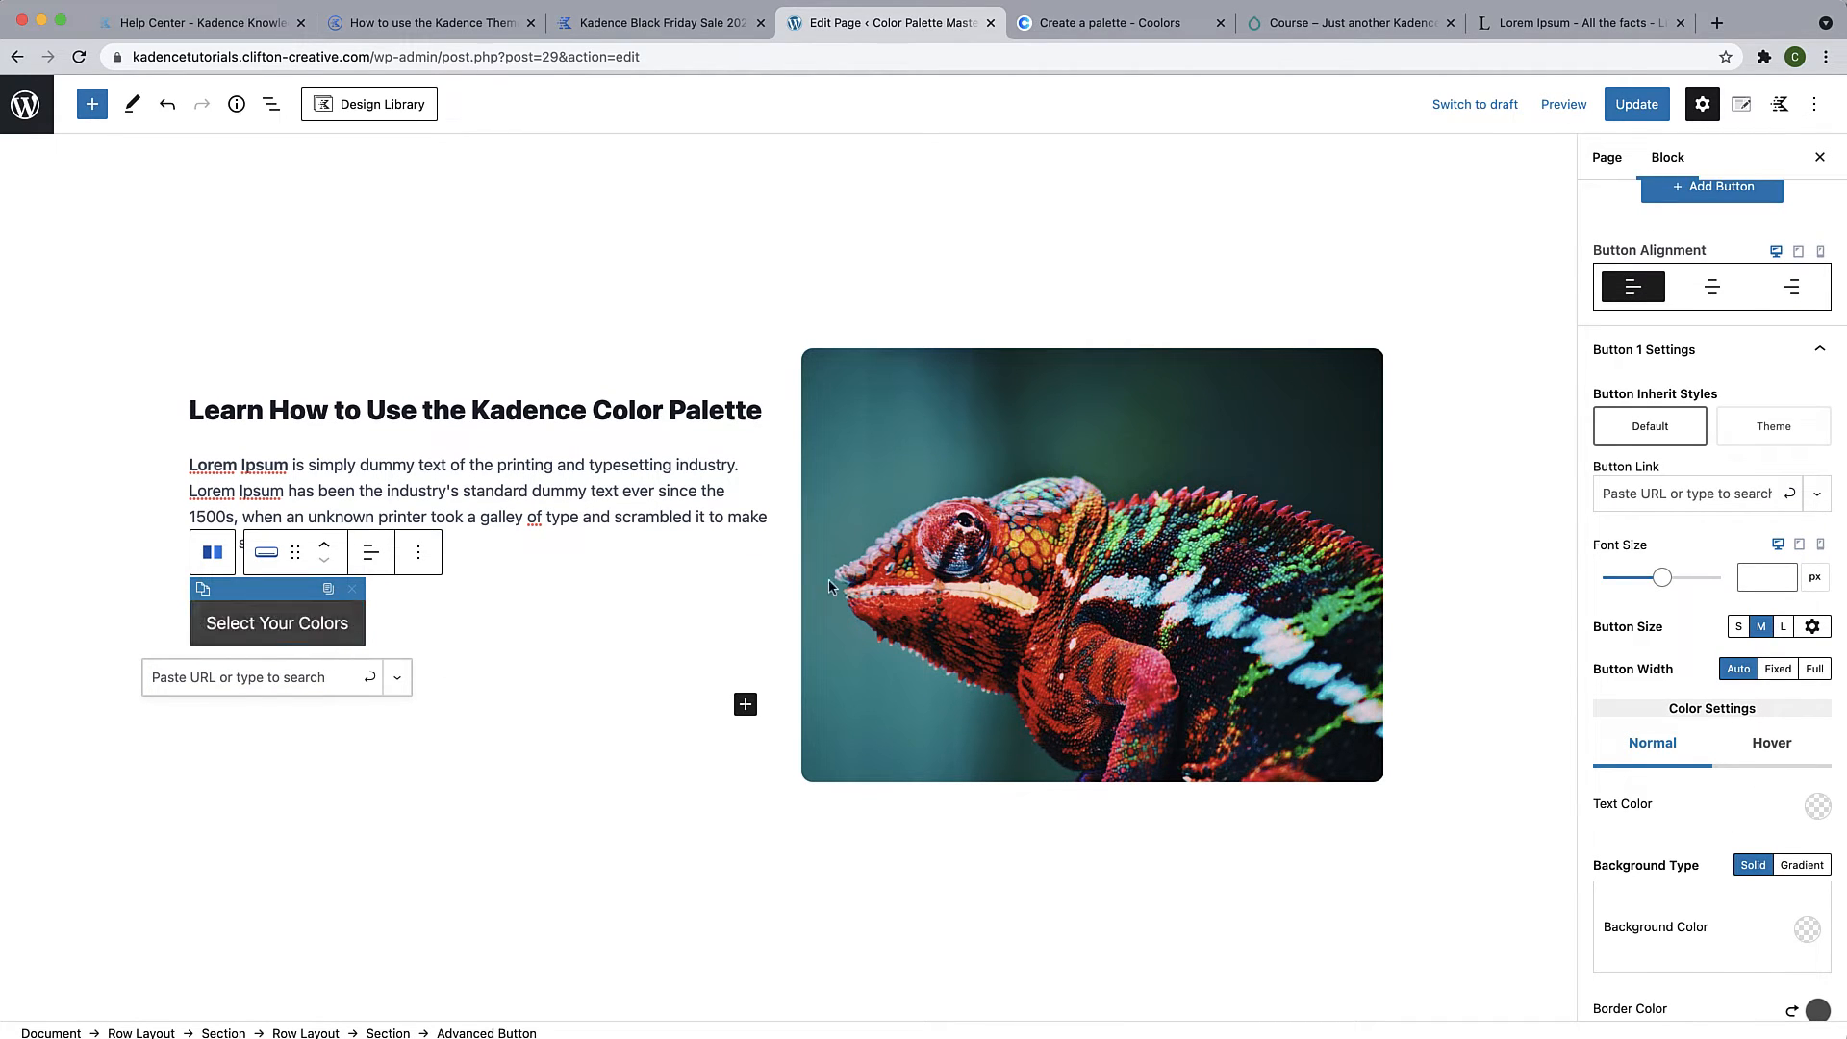
click(1756, 435)
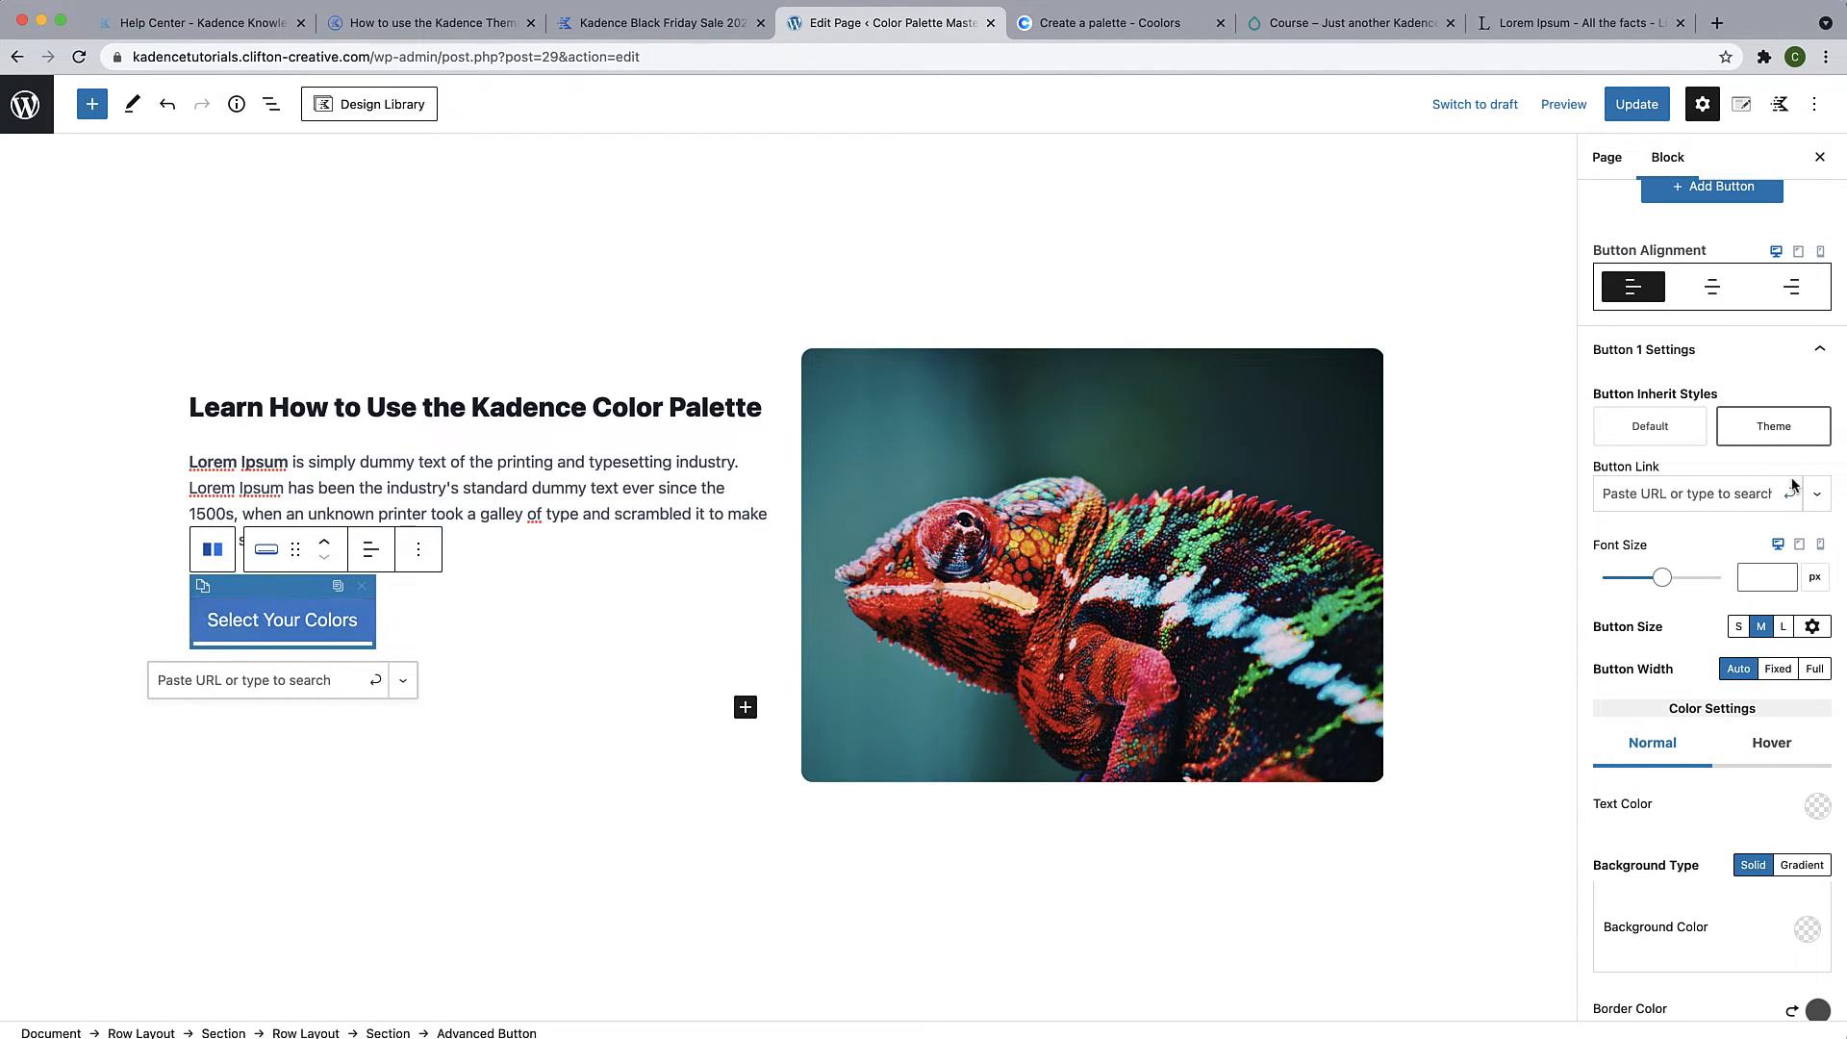
click(1668, 442)
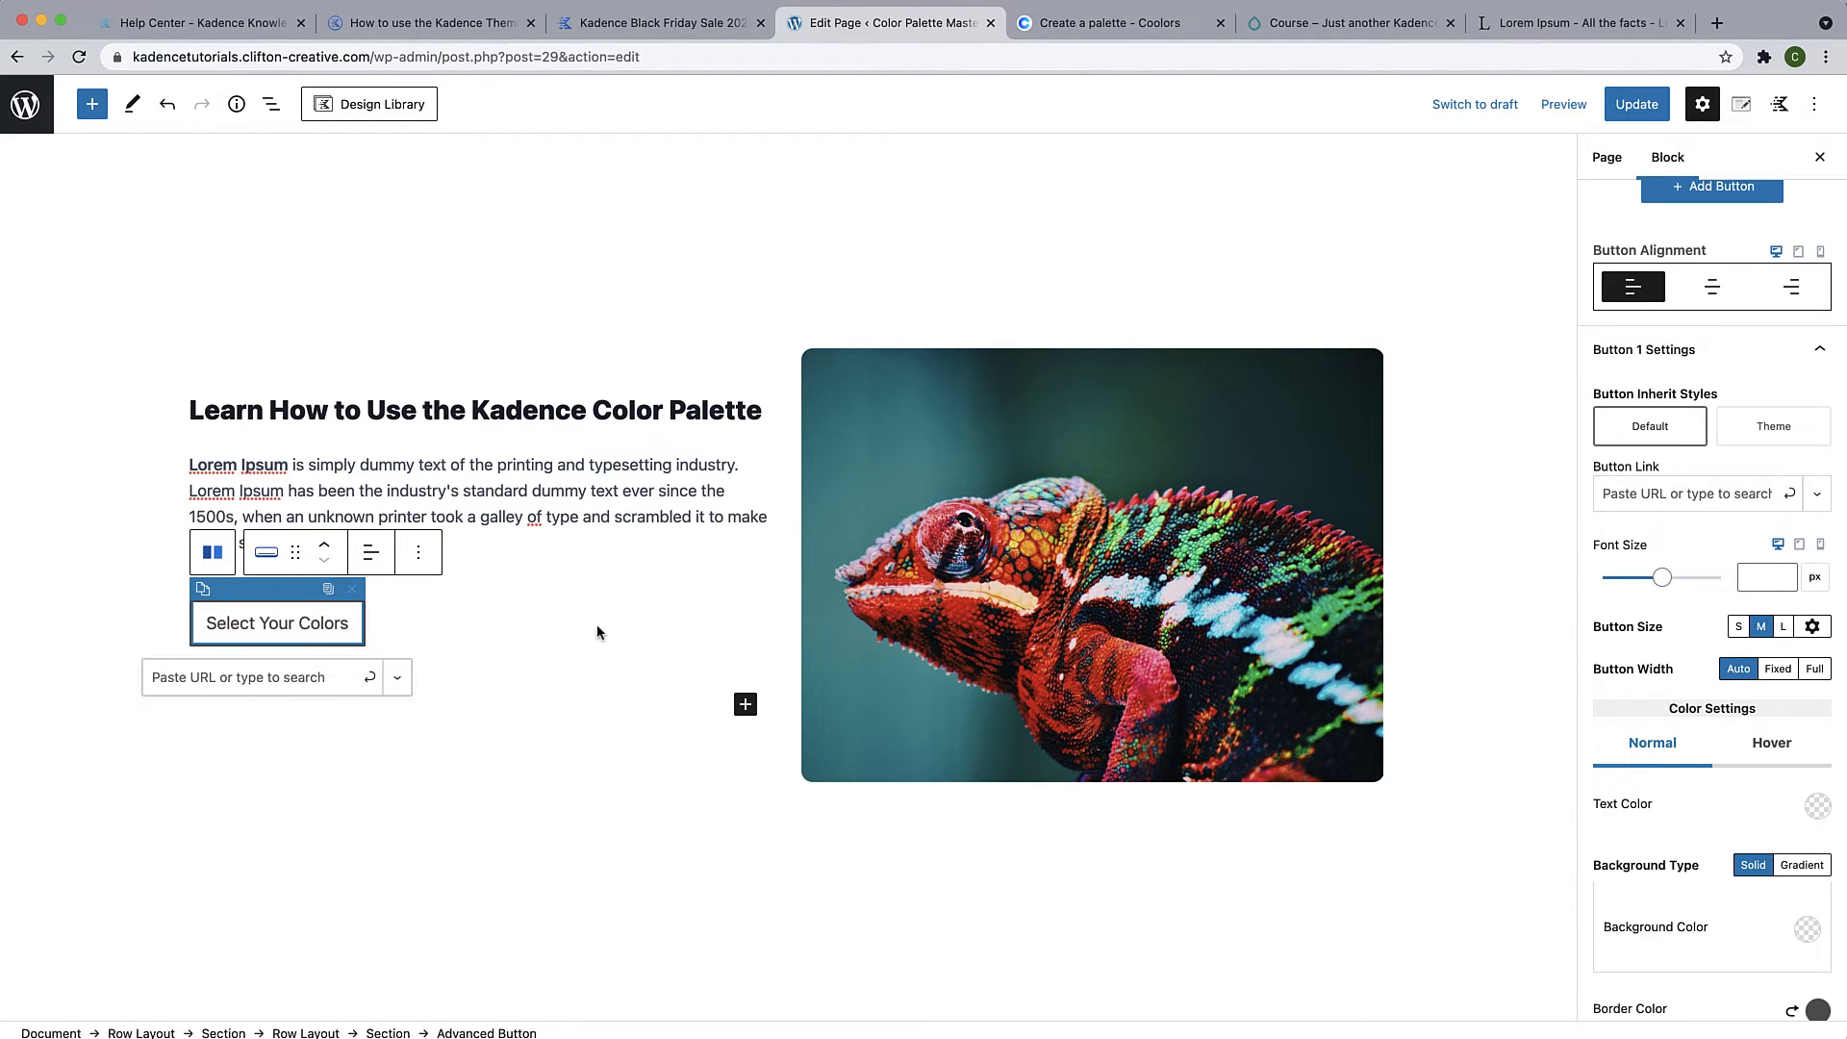
Set the "Select Your Colors" button's normal text color to the ninth global palette color, white (FFFFFF)
scroll(1710, 662, down, 5)
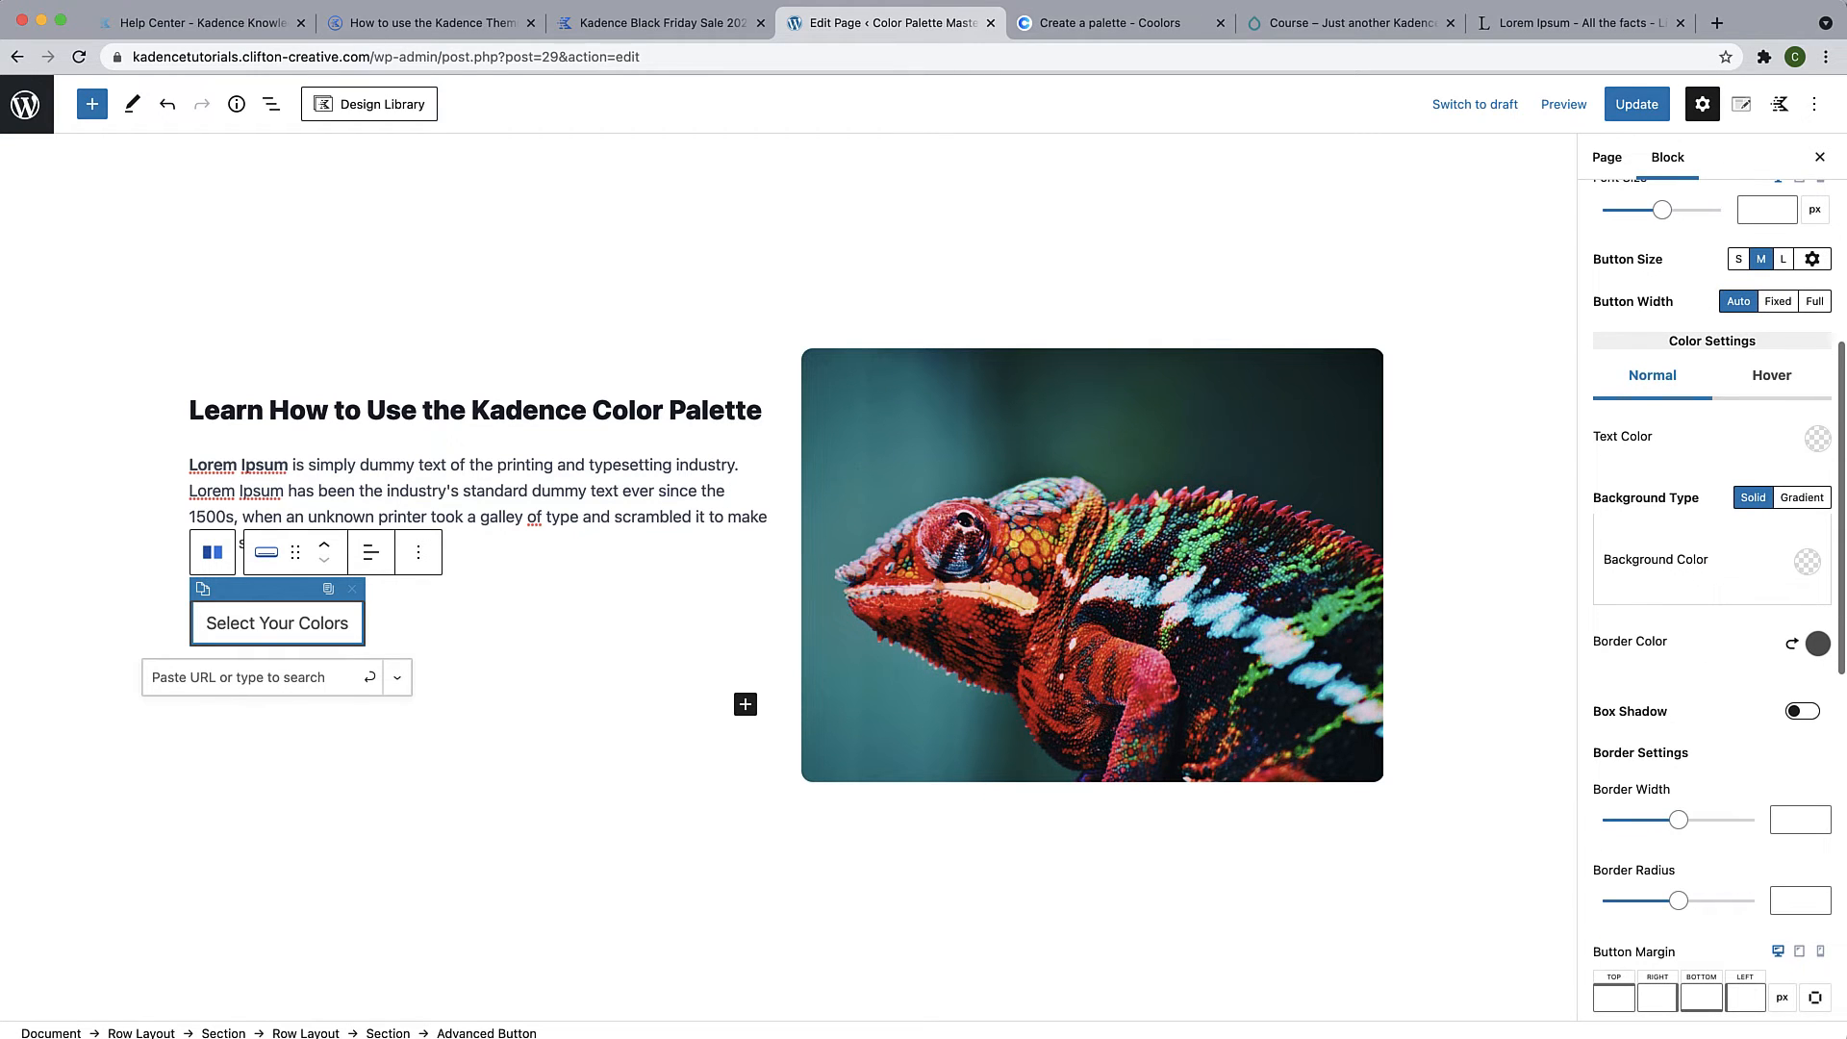
click(1817, 438)
click(1805, 386)
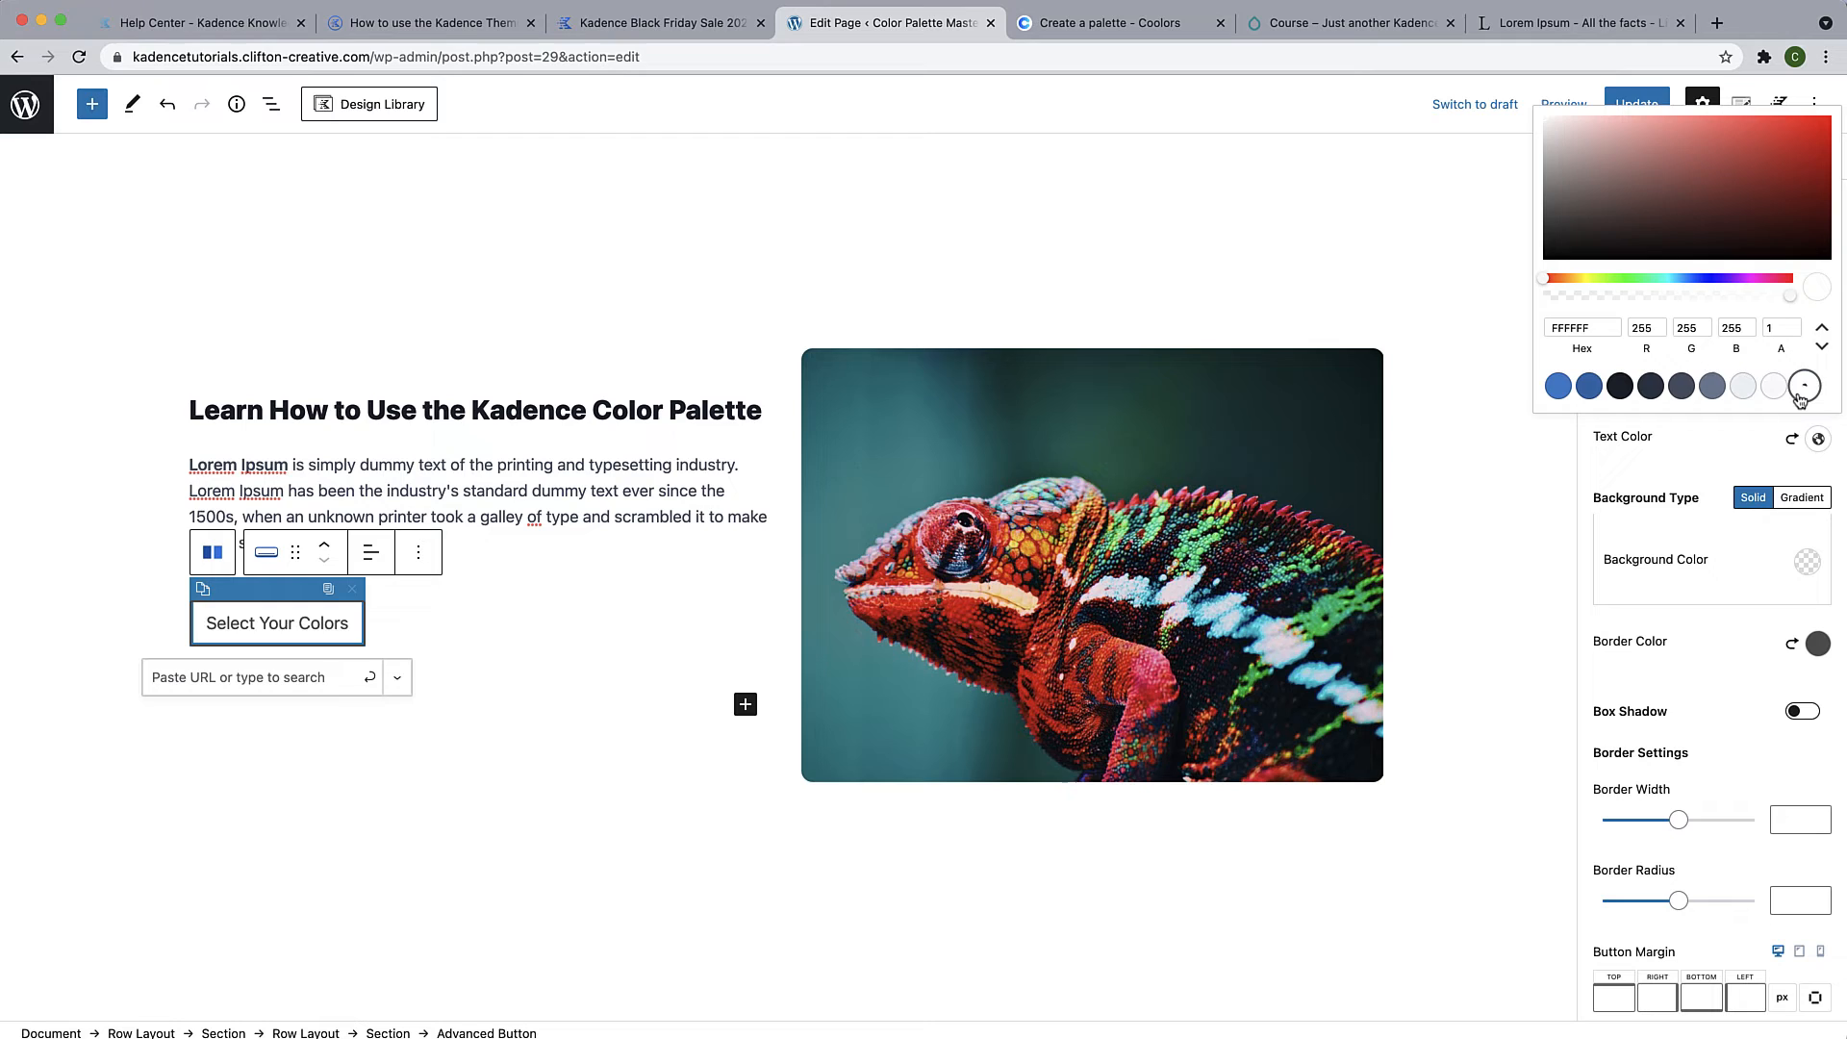
click(1753, 442)
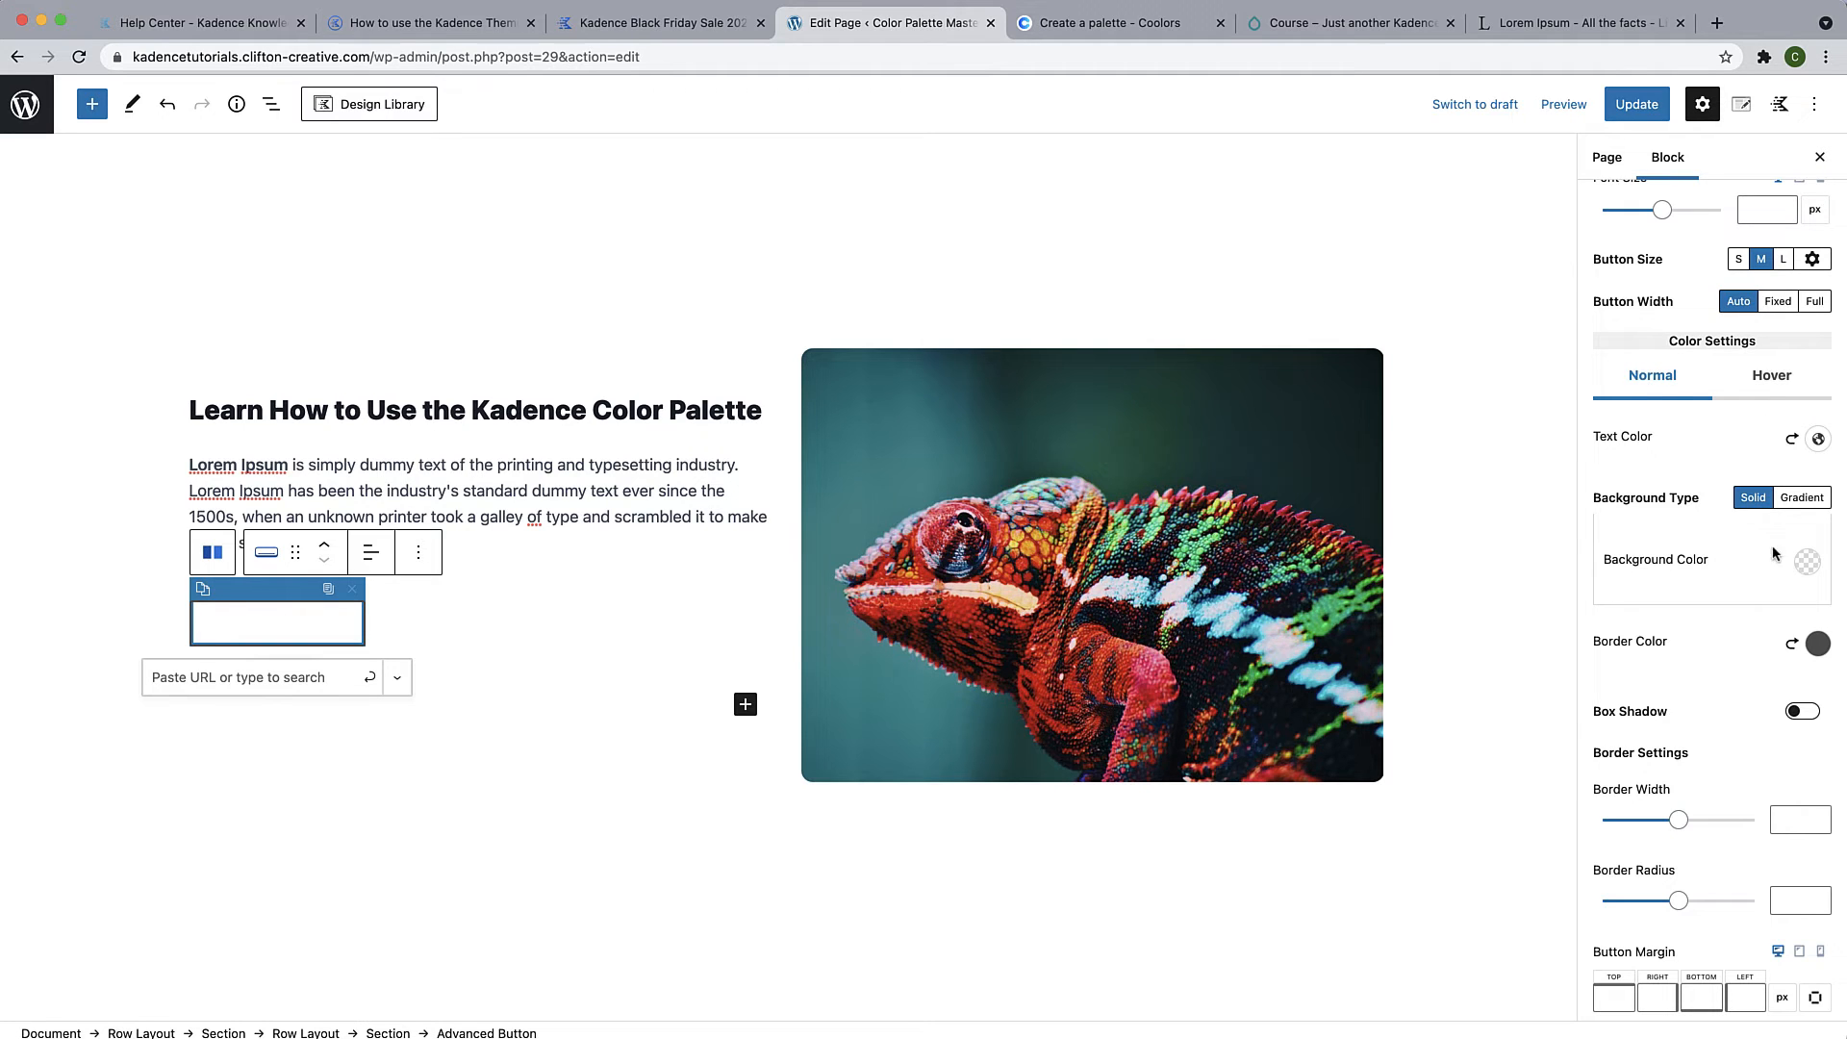
Set the Select Your Colors button's normal background and border colors to the Accent palette color (3182CE)
click(1807, 563)
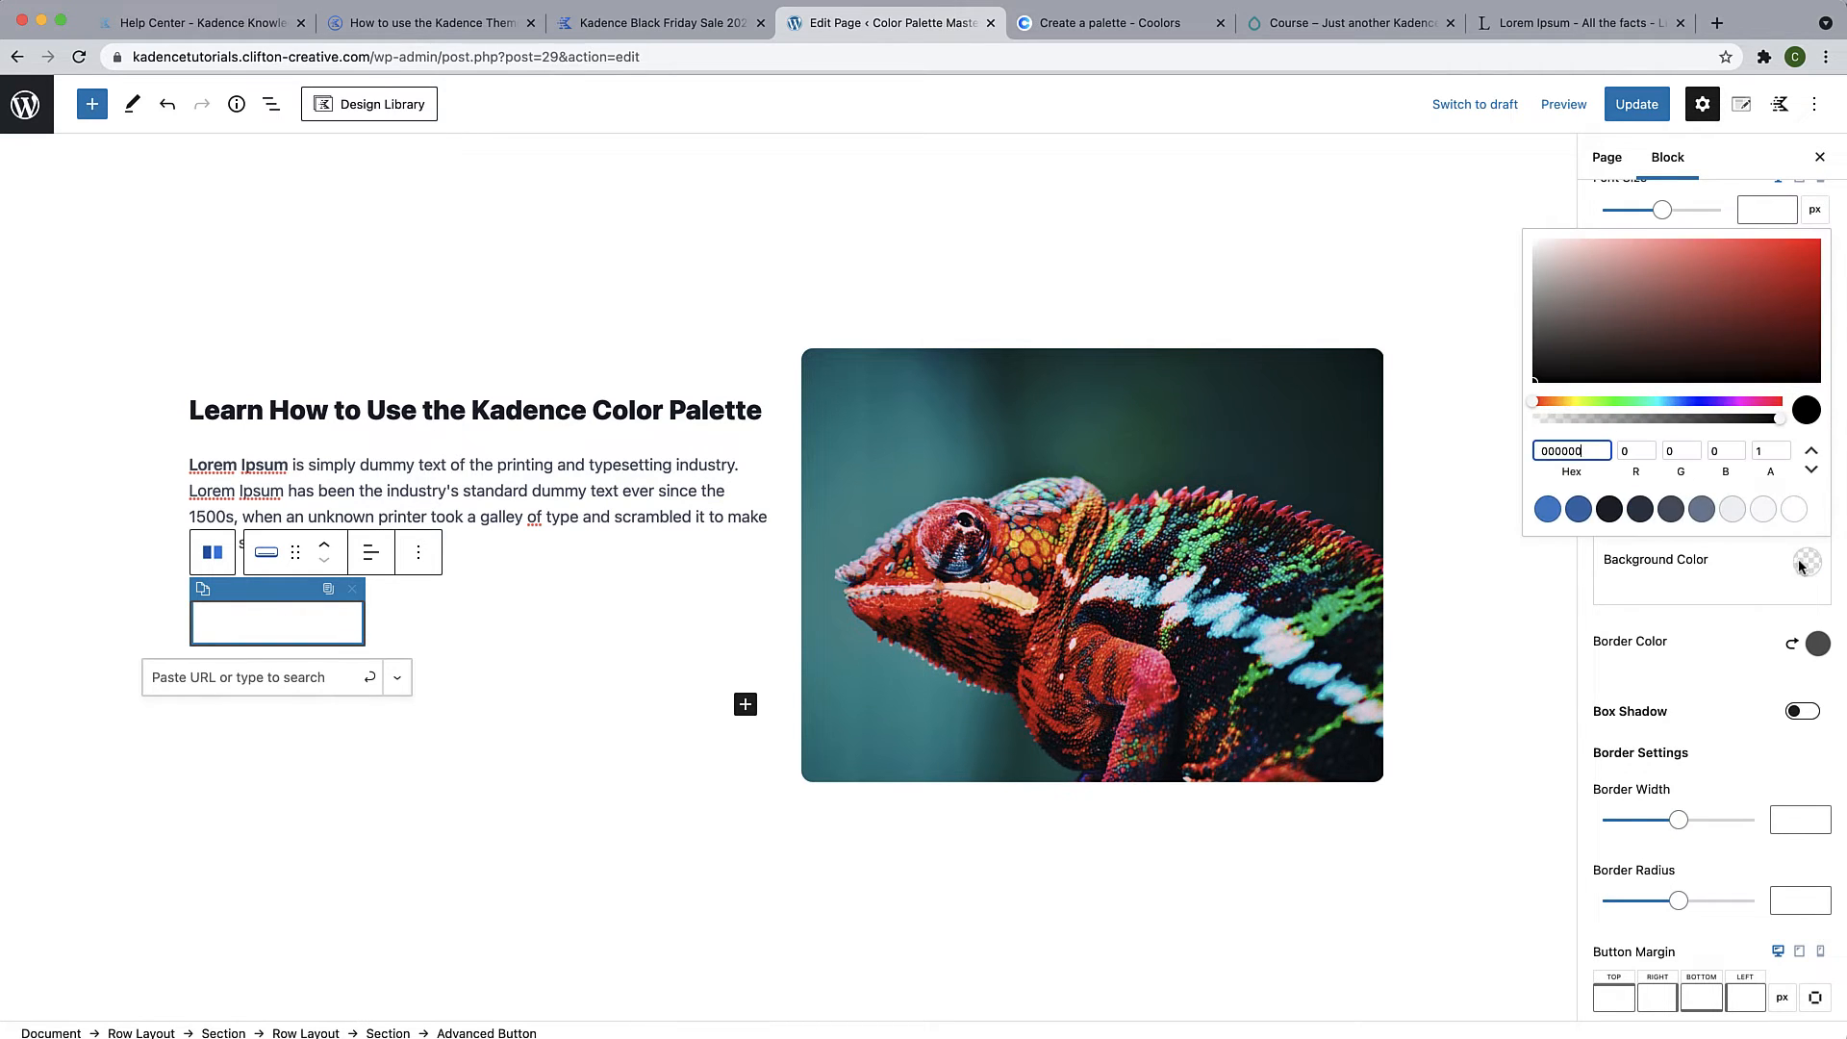
click(1547, 509)
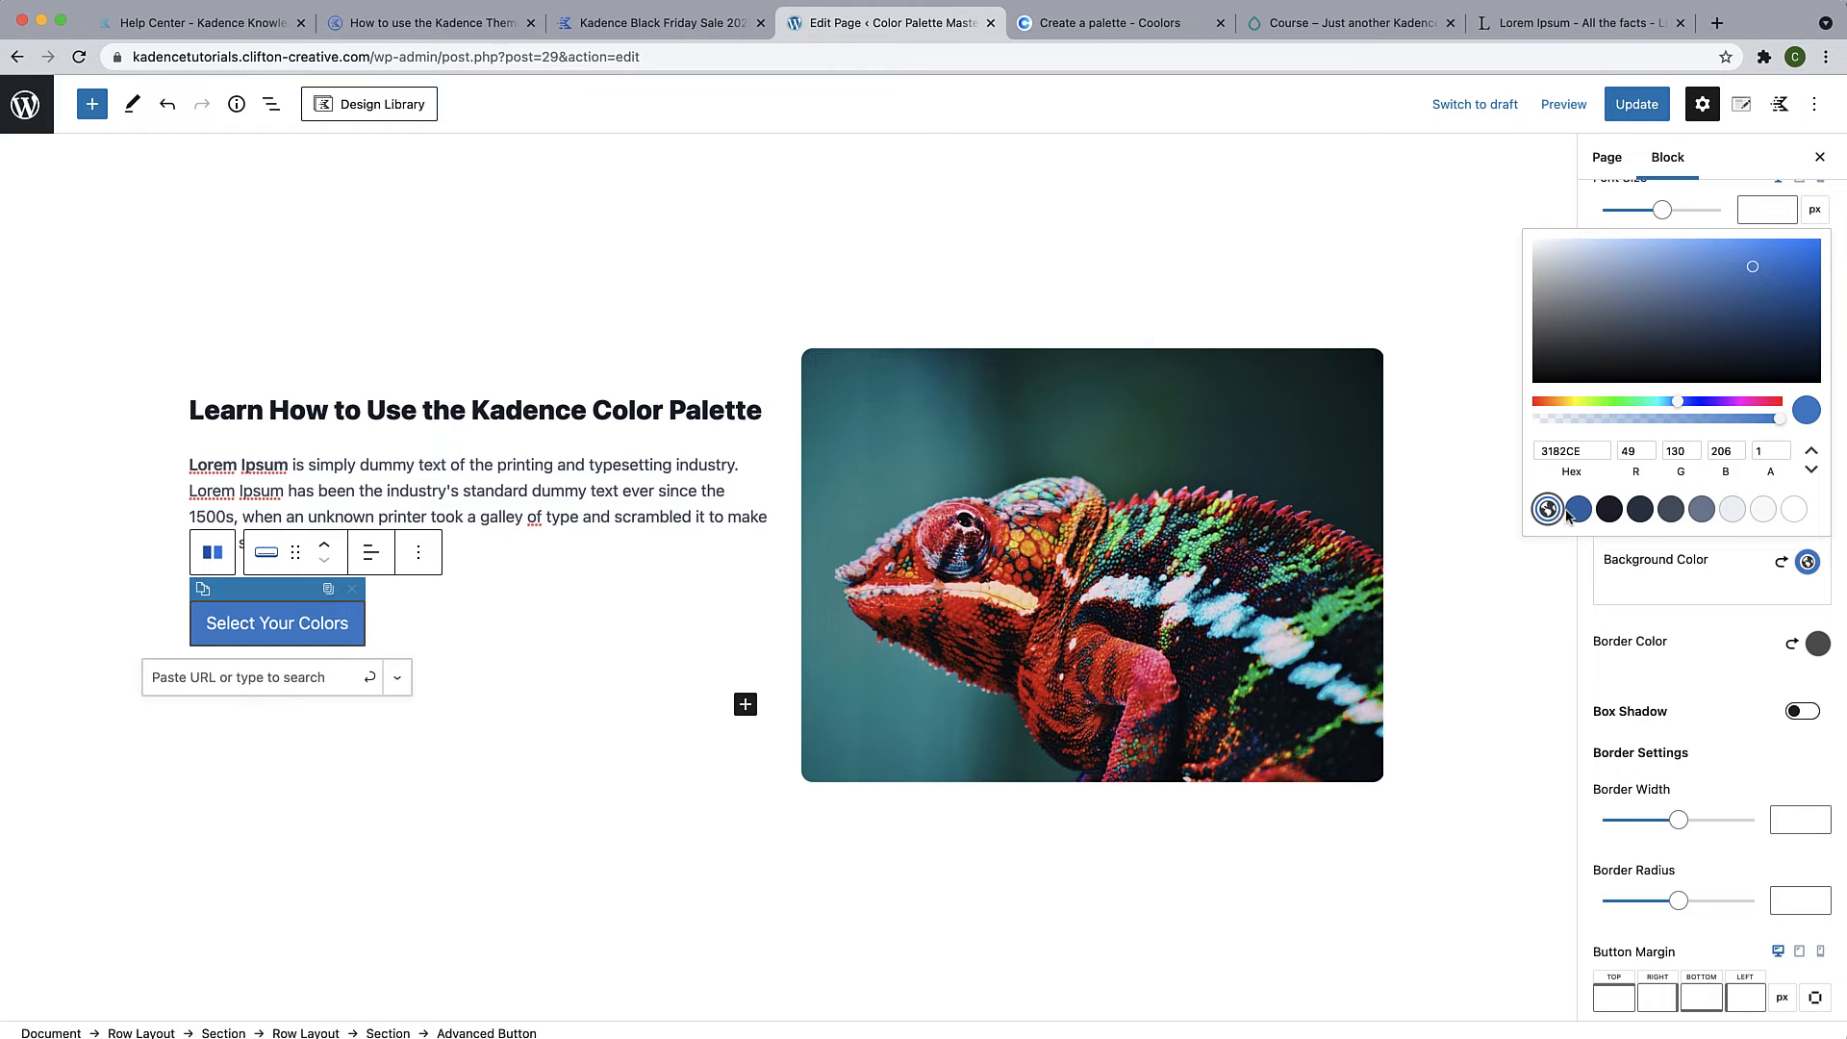
click(1820, 642)
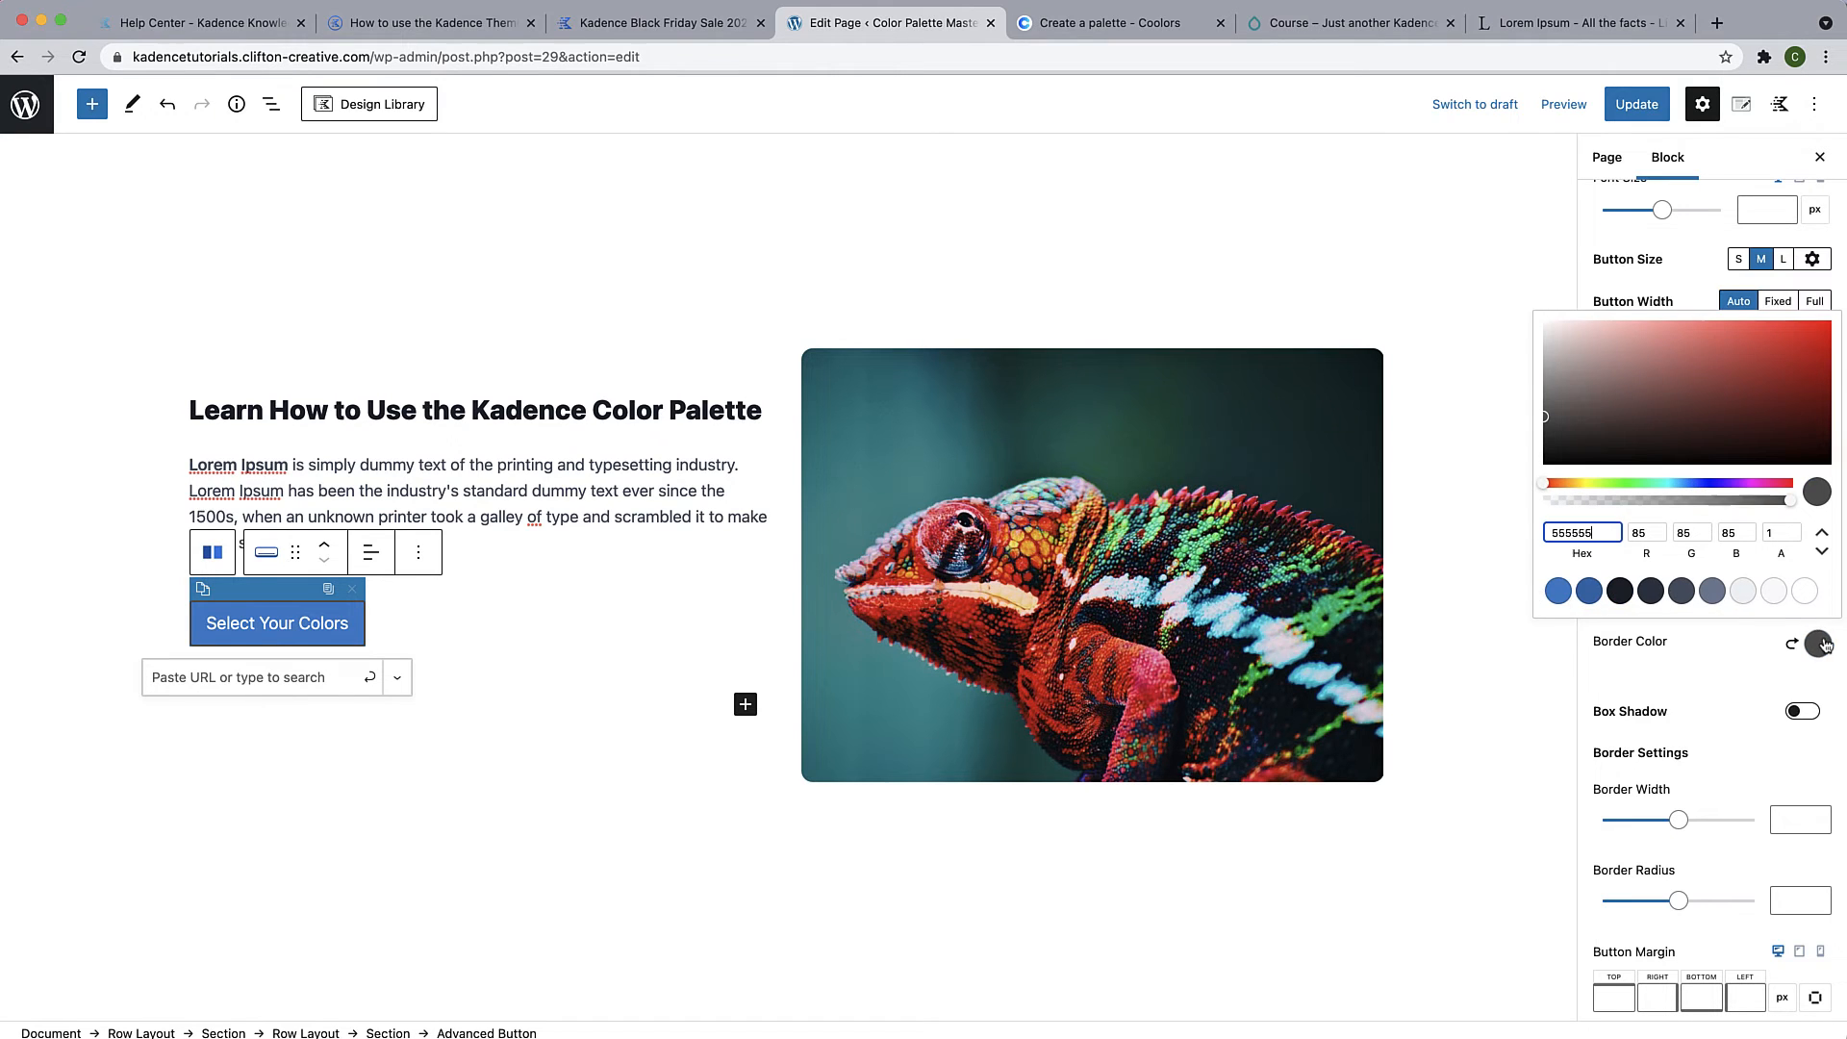
click(1558, 591)
click(1751, 674)
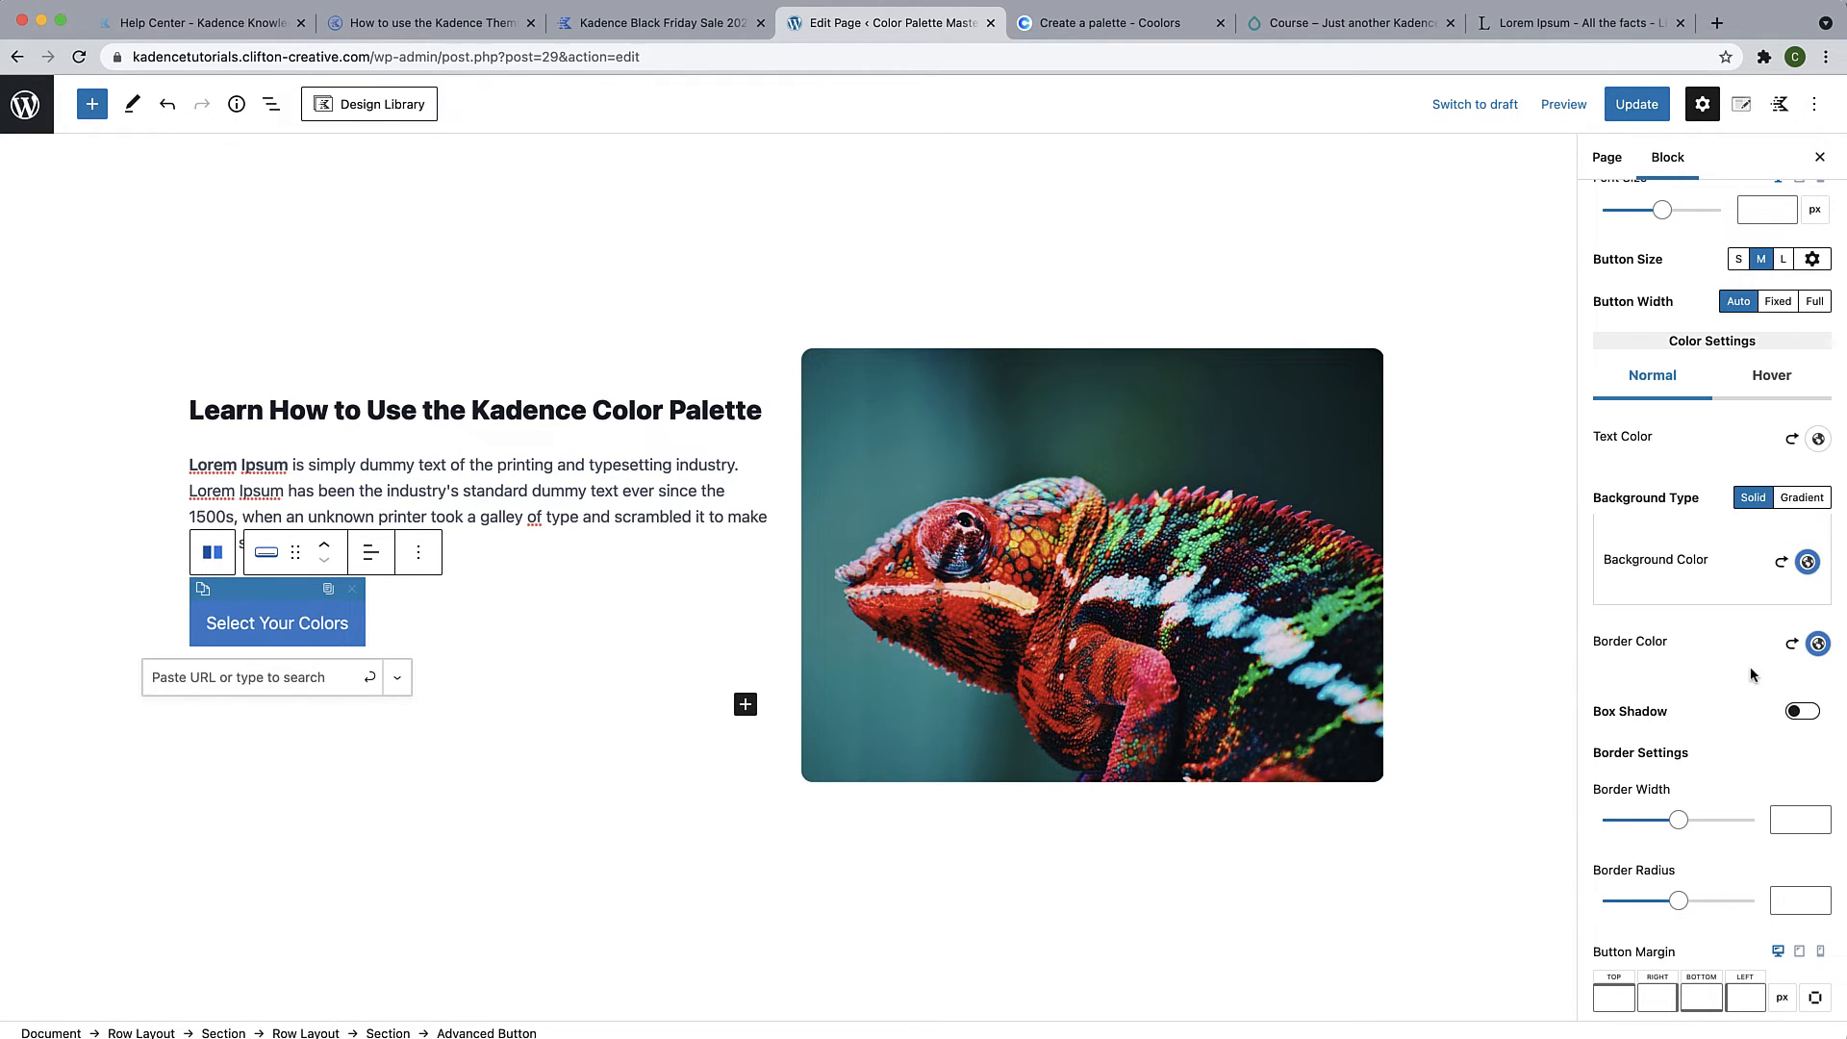
Set the Select Your Colors button's hover text color to the white palette color (FFFFFF)
click(1785, 385)
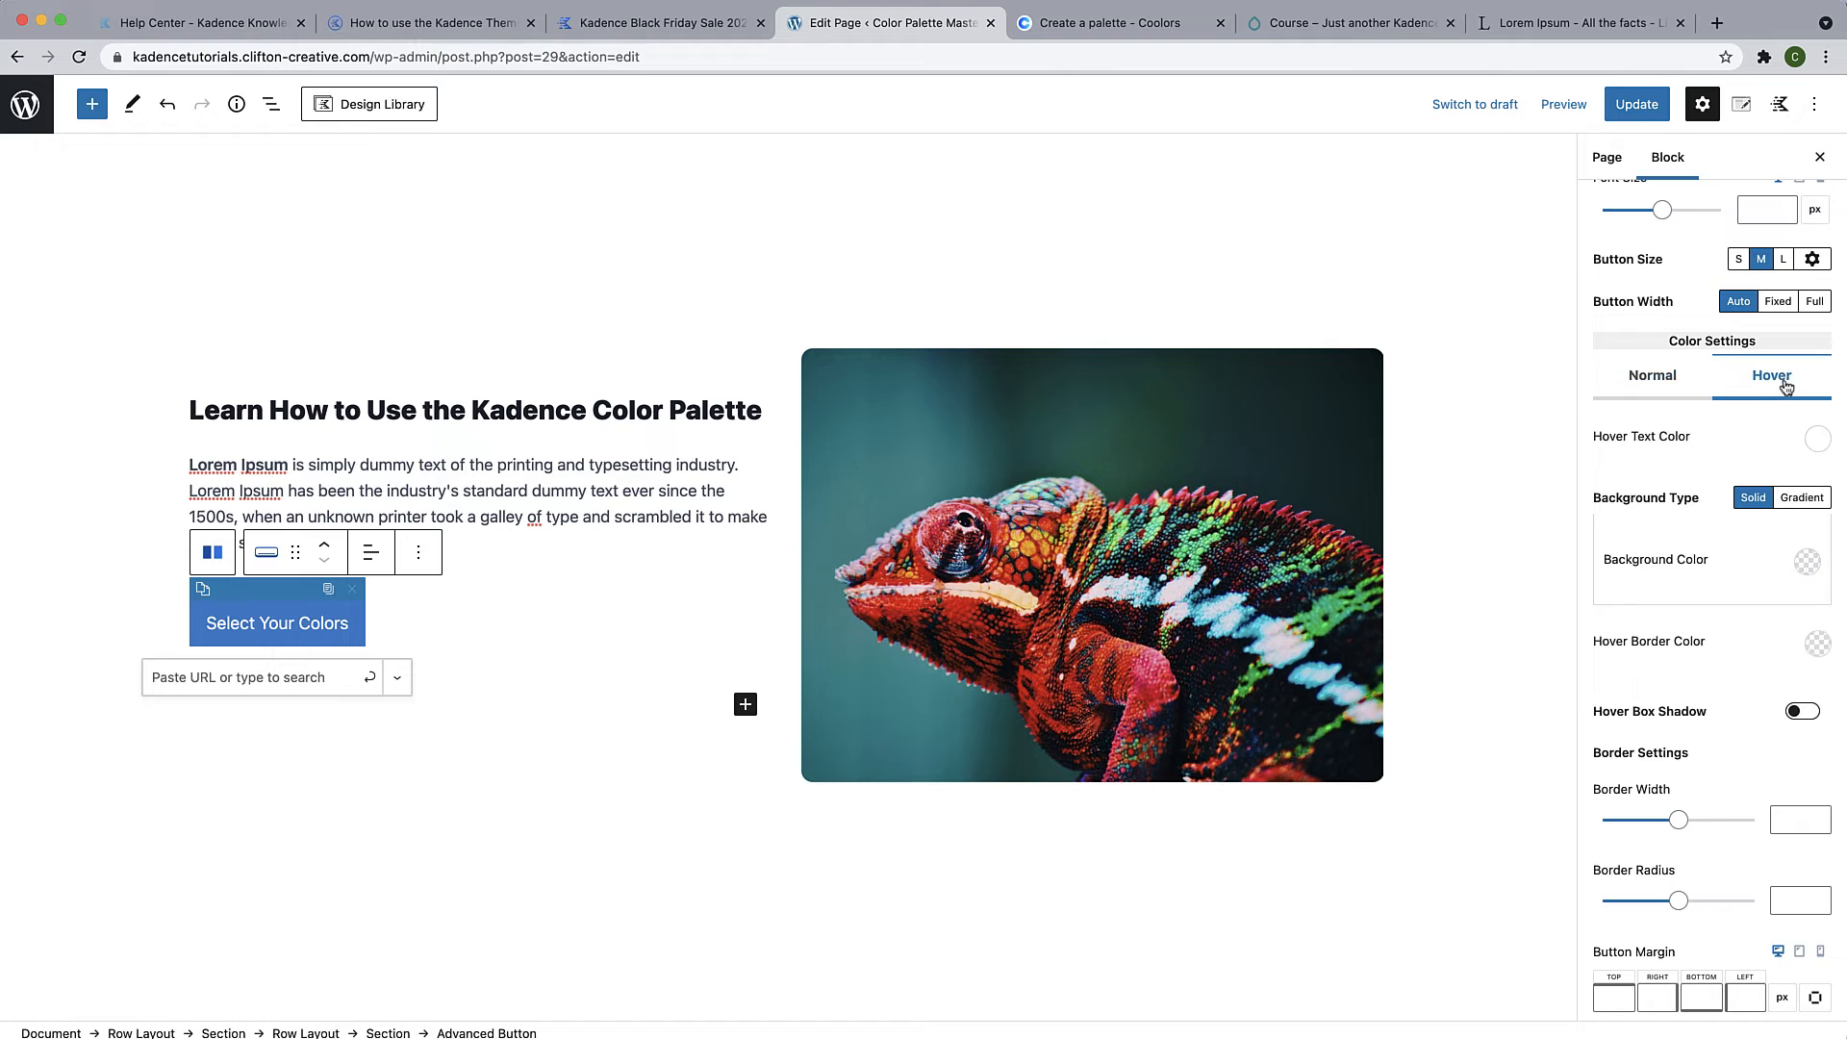
click(1823, 448)
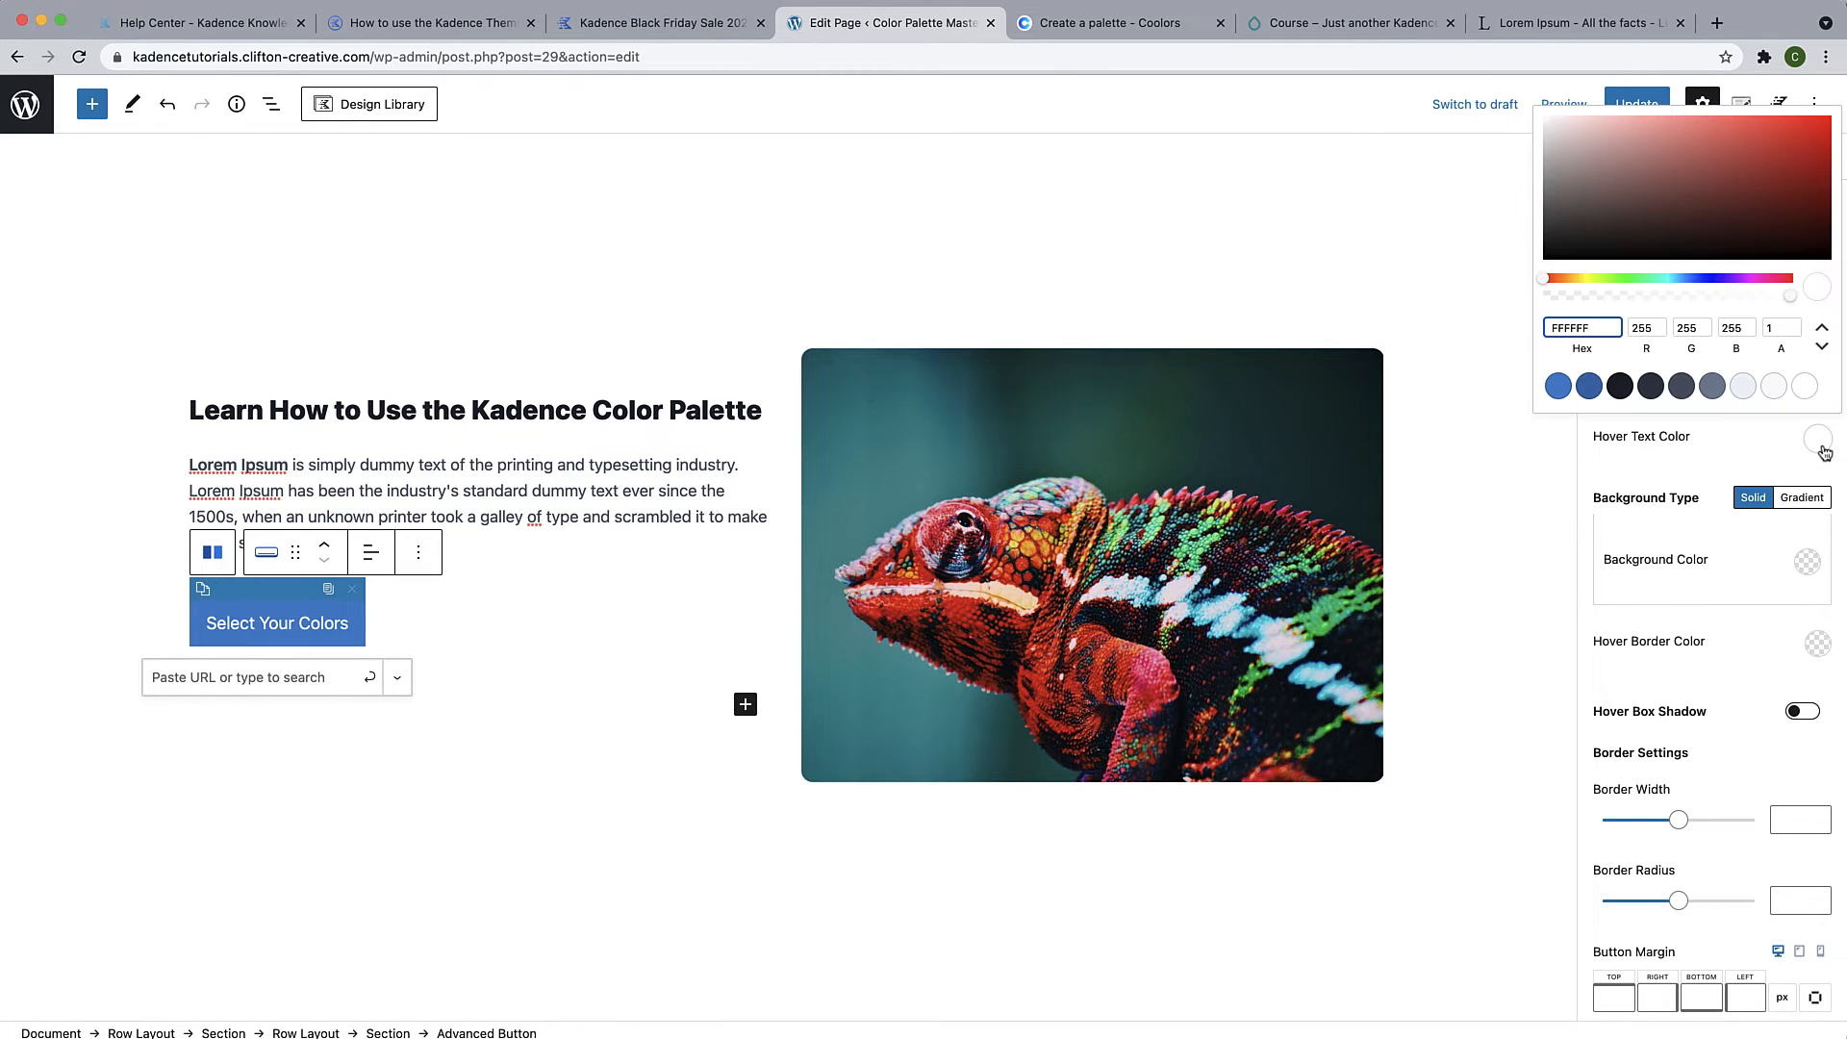
click(1806, 386)
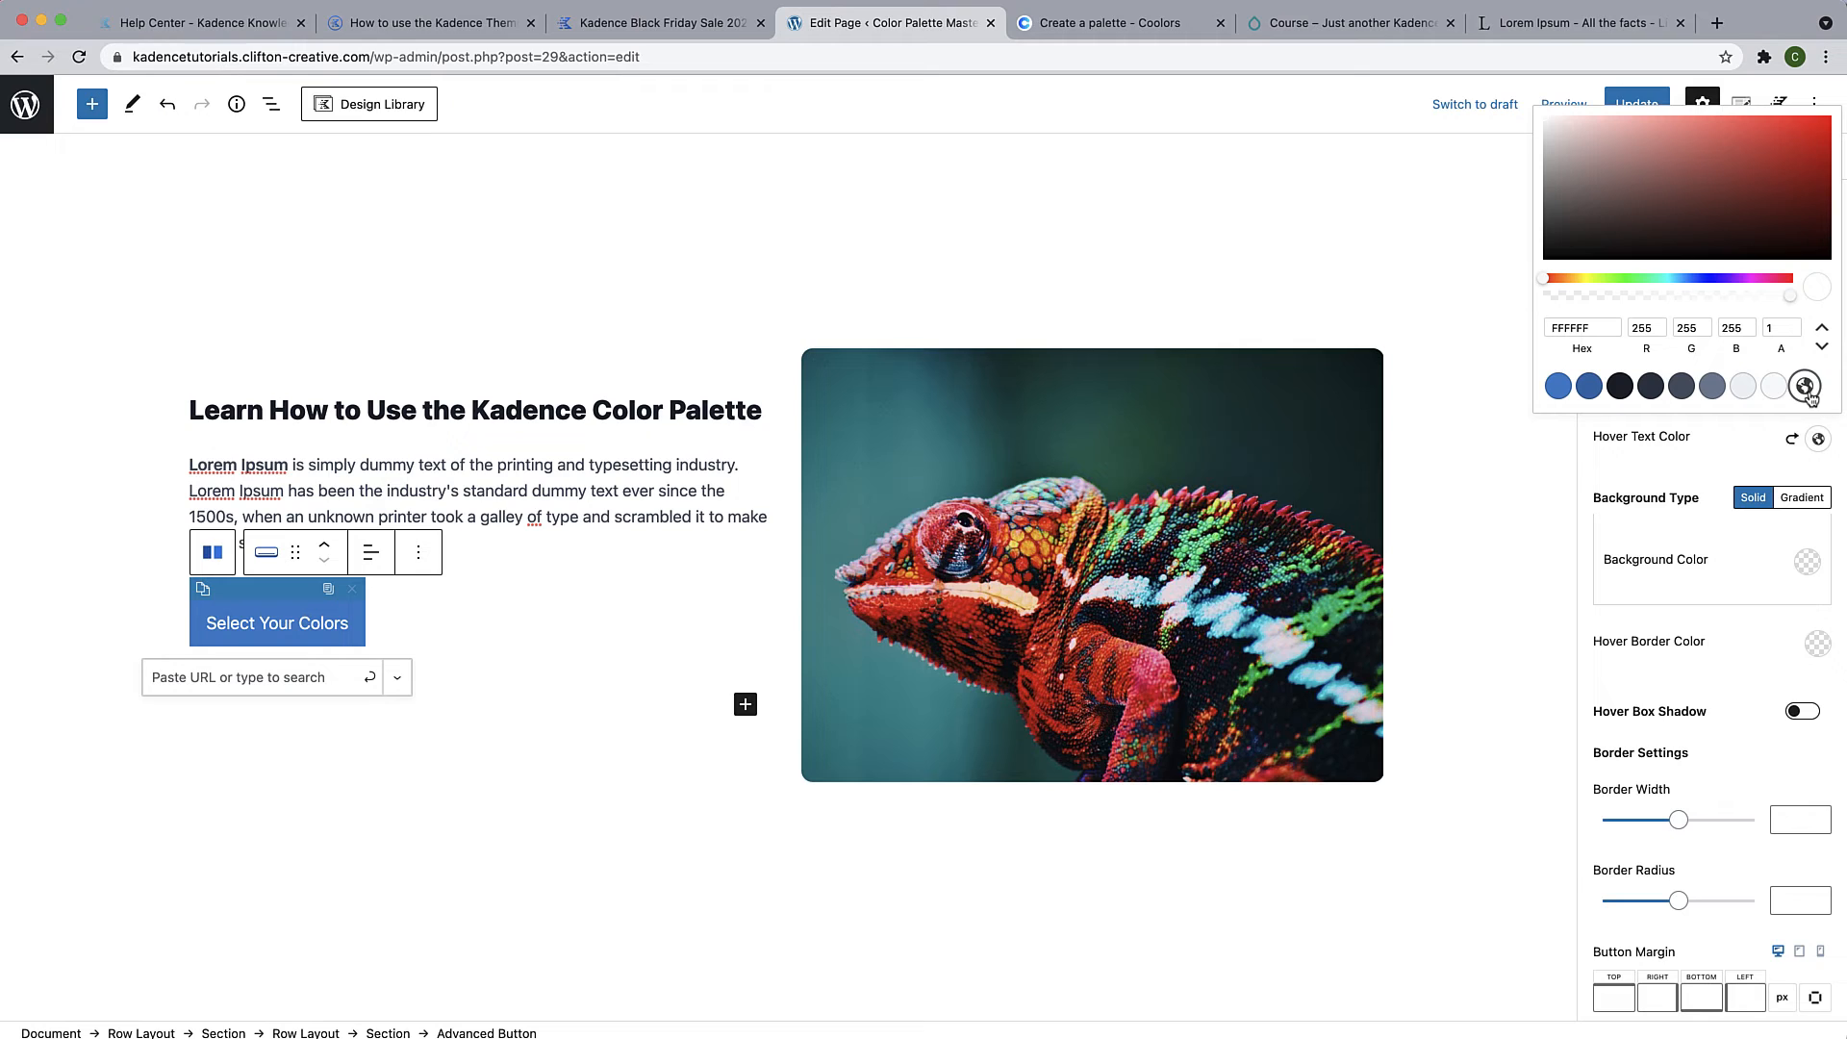
click(1807, 562)
Set the button's hover background and hover border colors to the Accent - alt palette color (2B6CB0)
click(1807, 562)
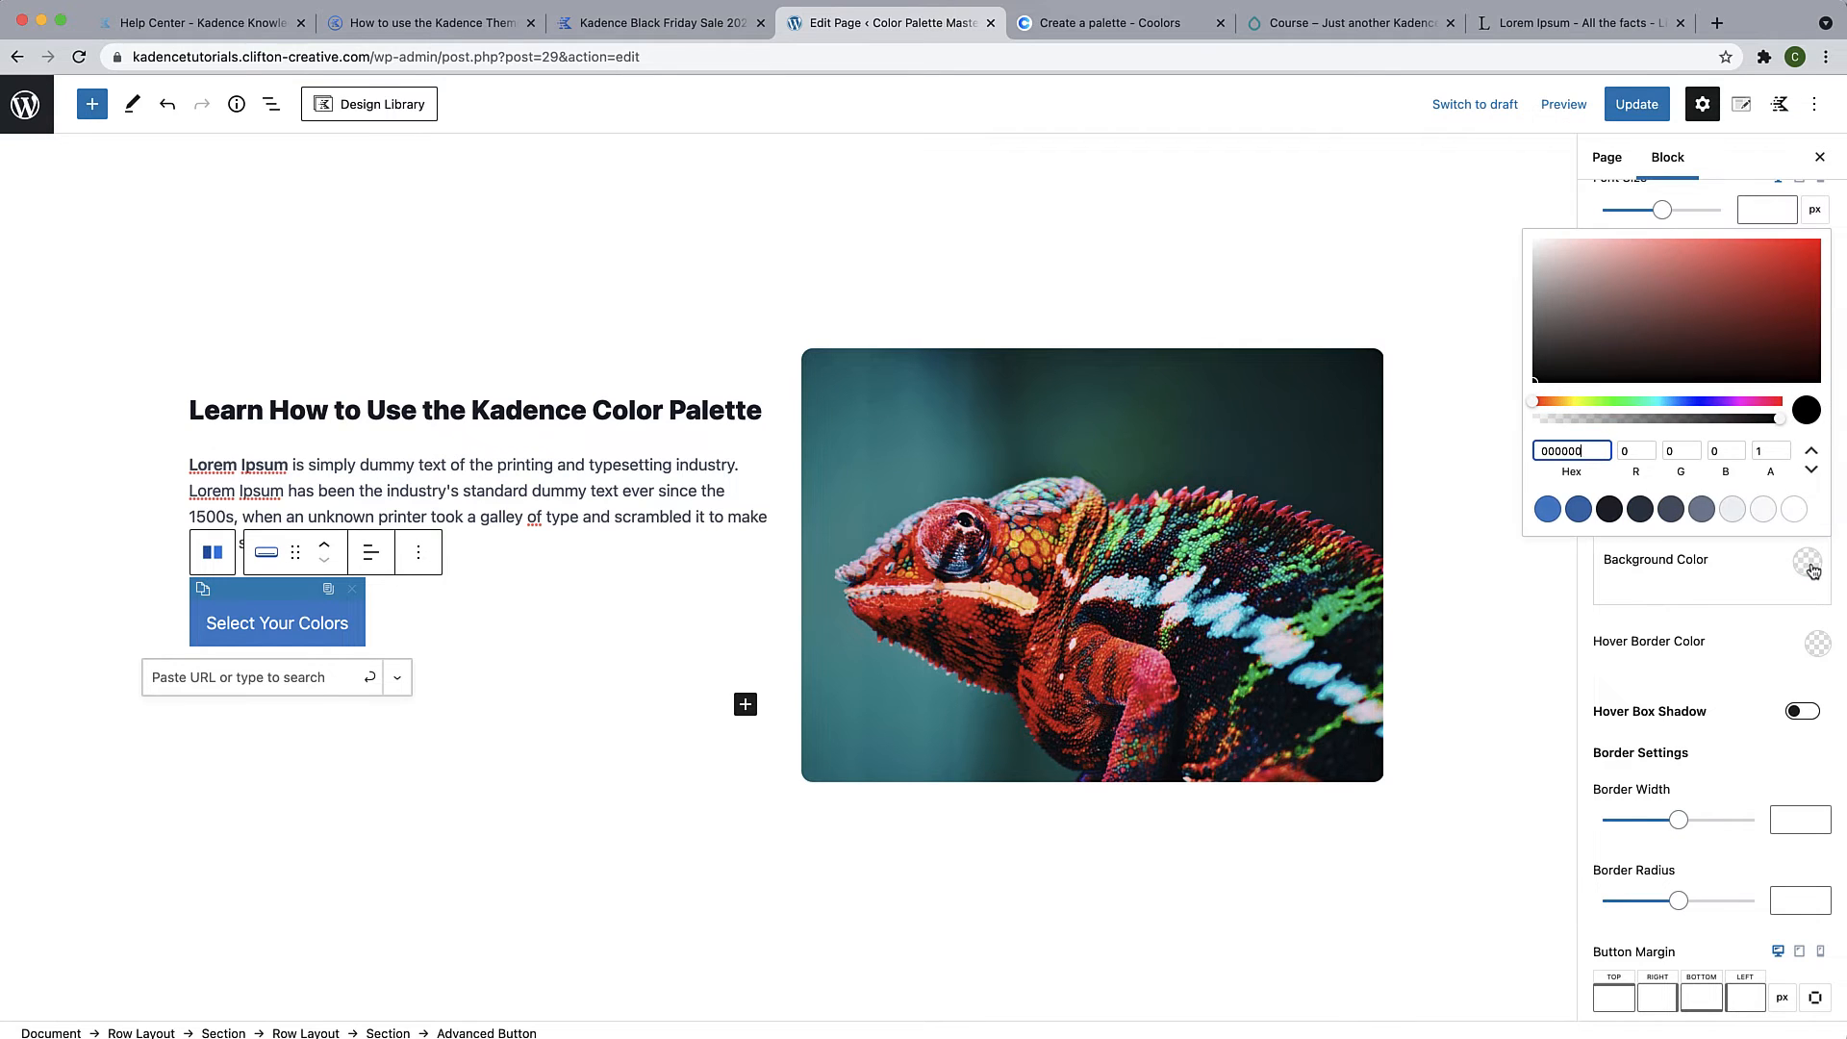
click(1587, 521)
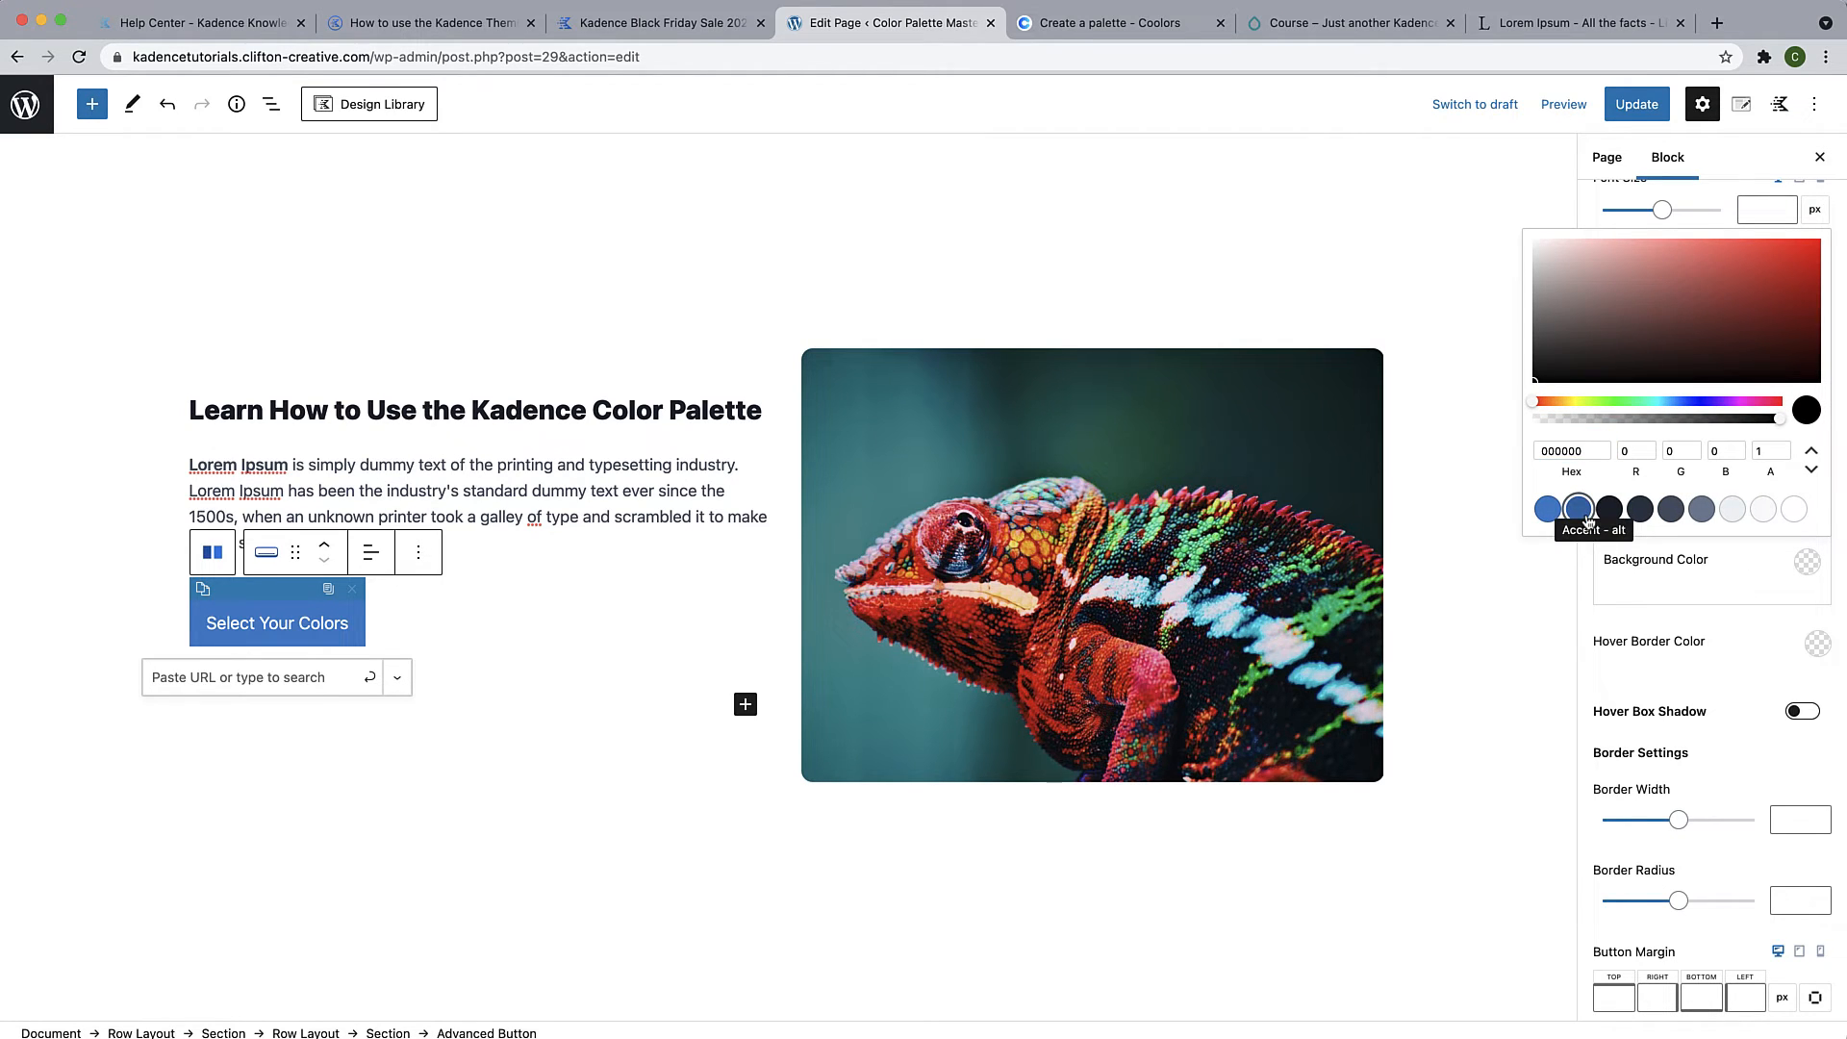
click(1579, 509)
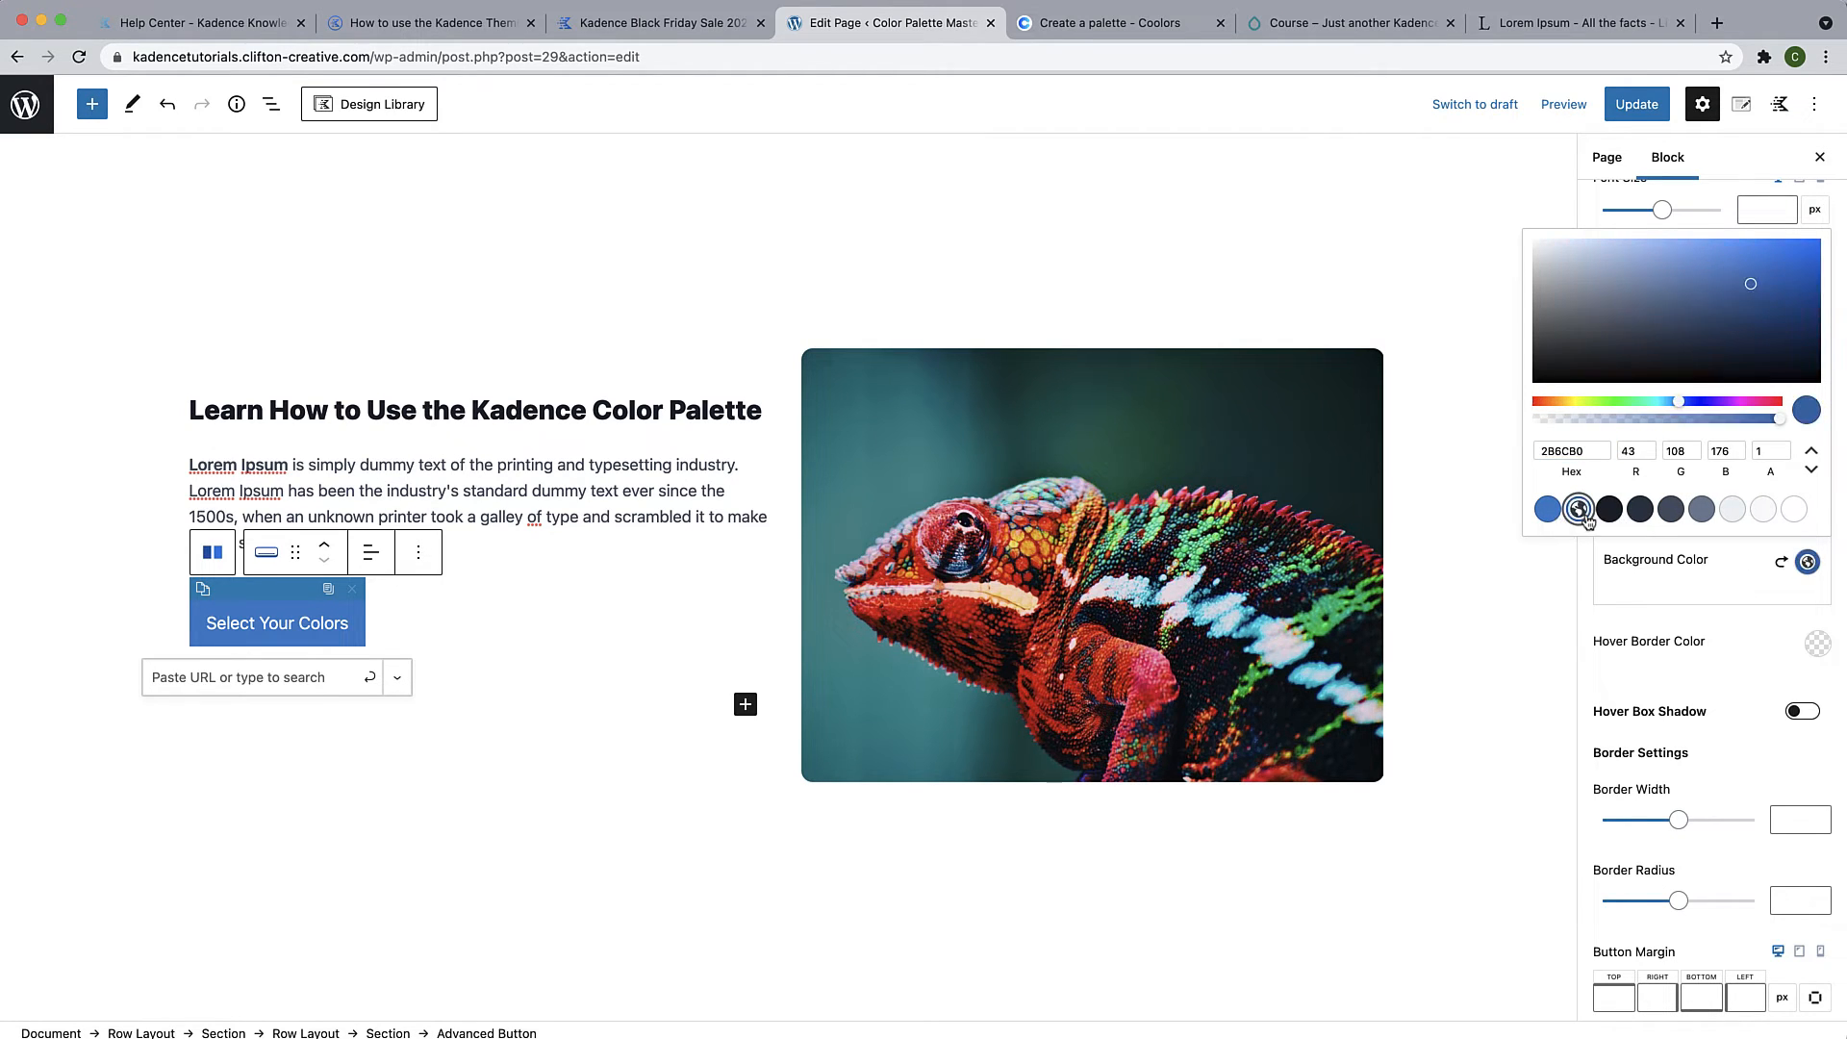
click(1718, 599)
click(1818, 644)
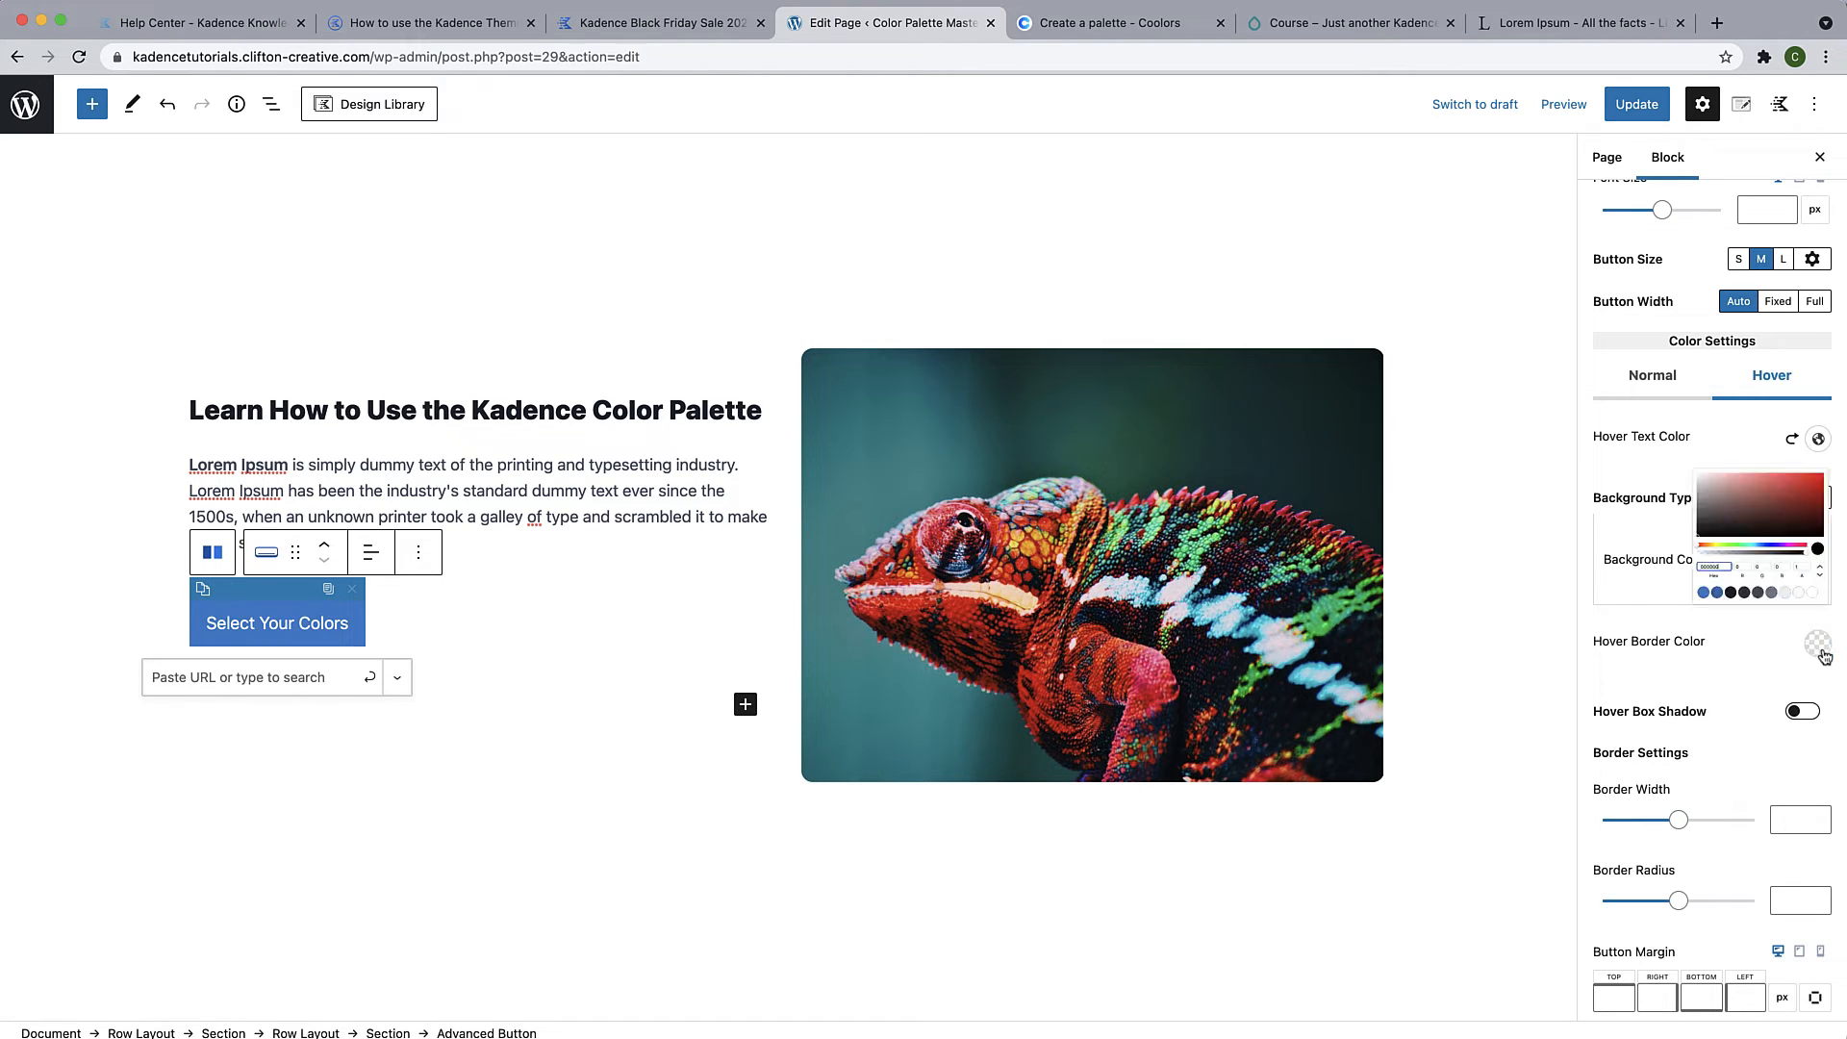
click(1590, 591)
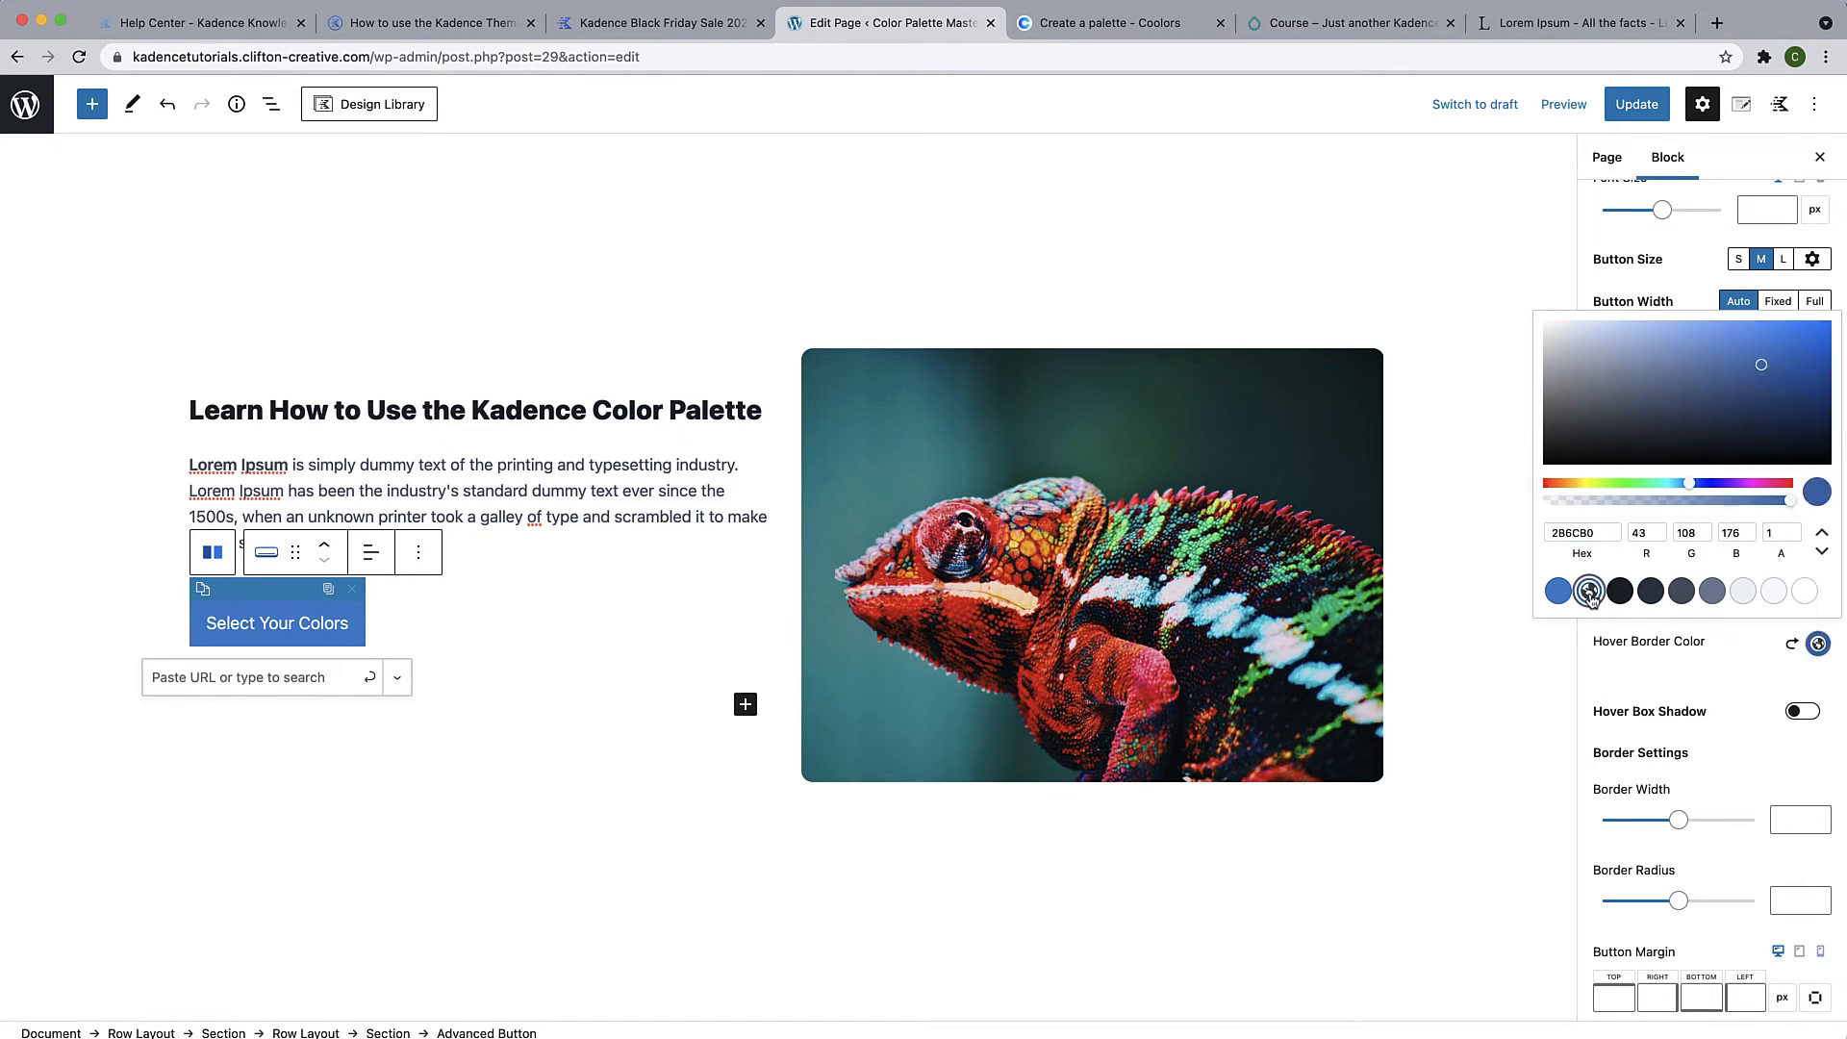
click(1662, 673)
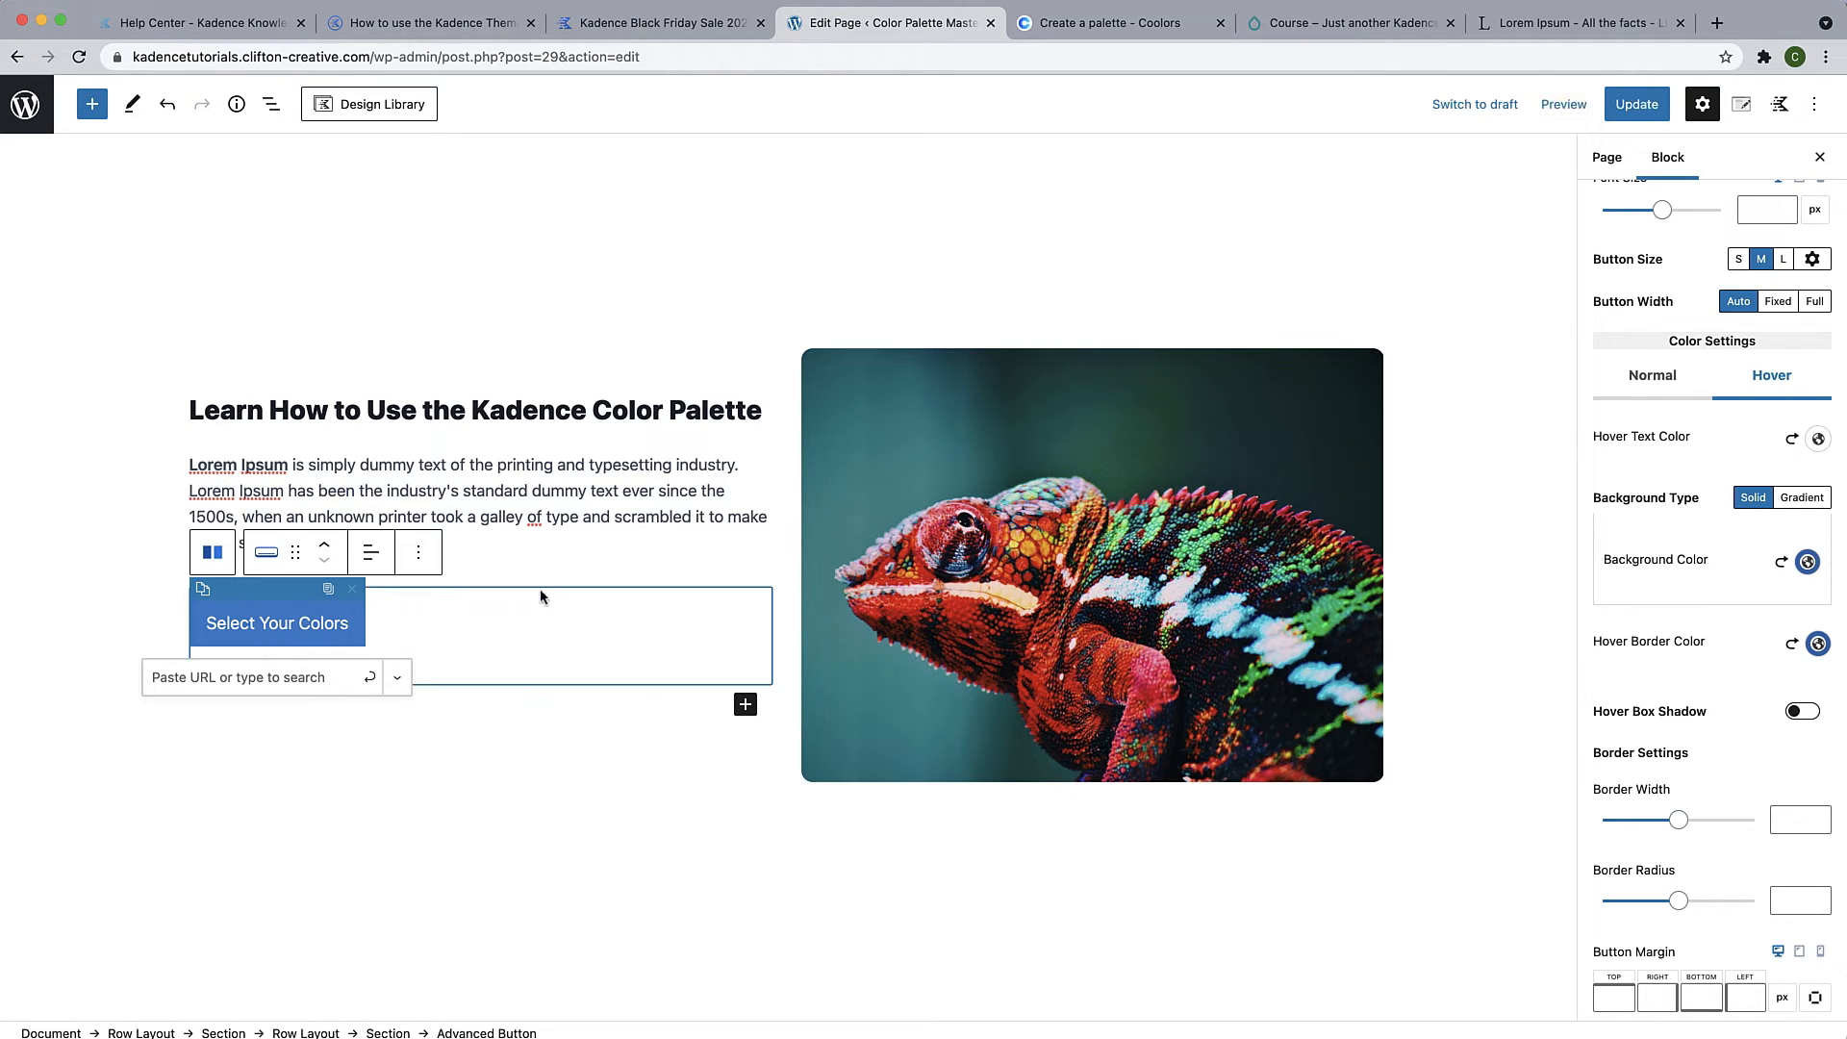
click(337, 587)
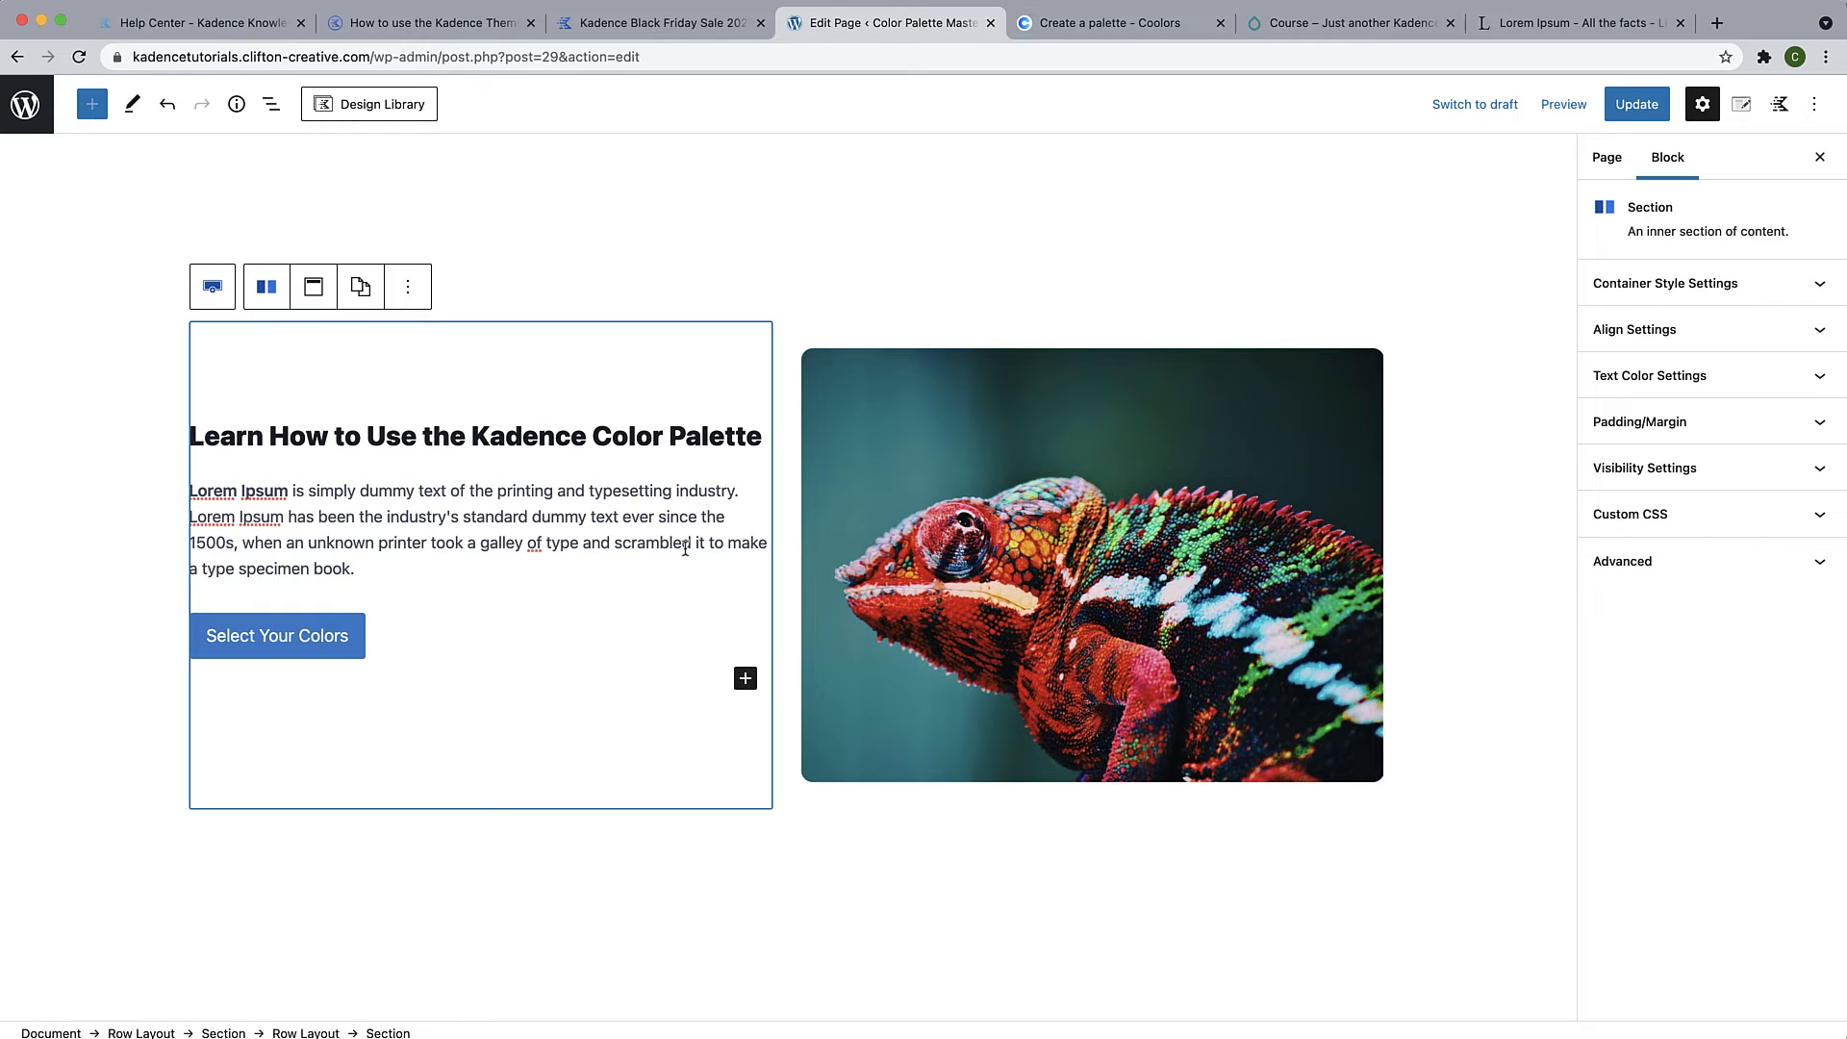
Set the font size of the heading above the Select Your Colors button to 55 px
click(540, 434)
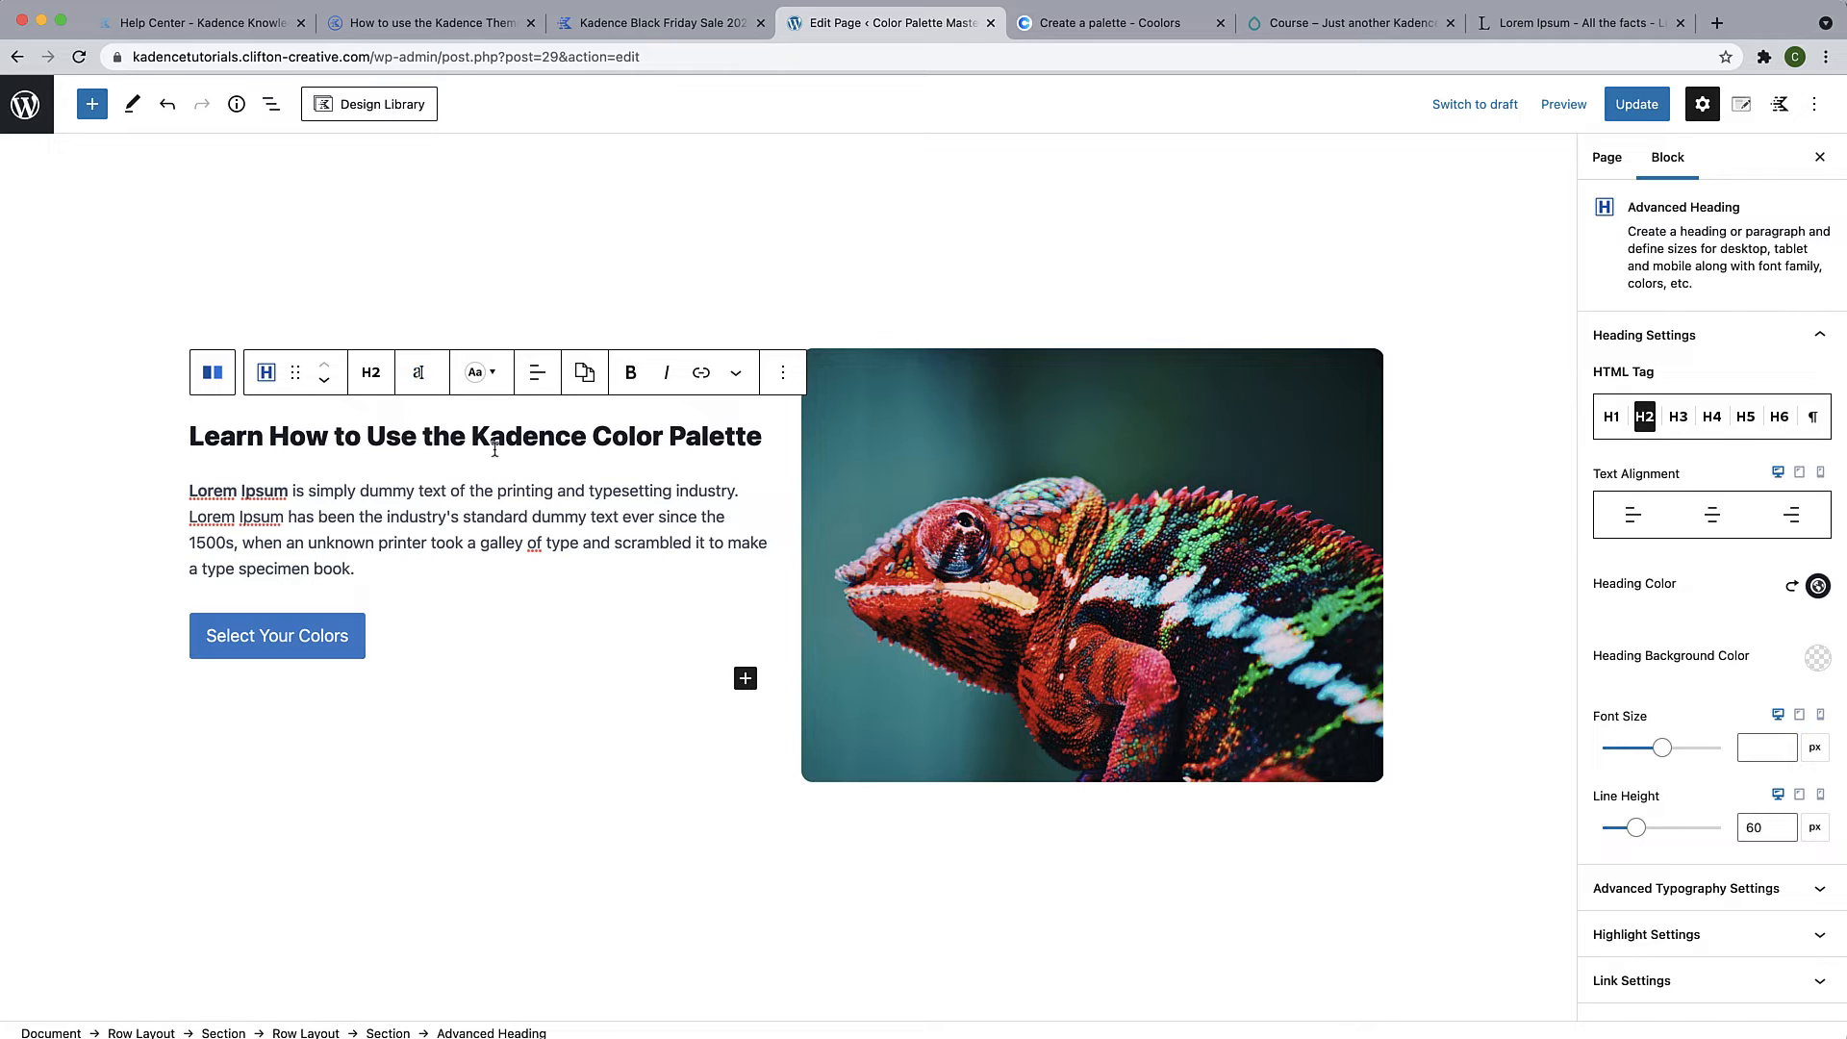
click(411, 383)
click(417, 382)
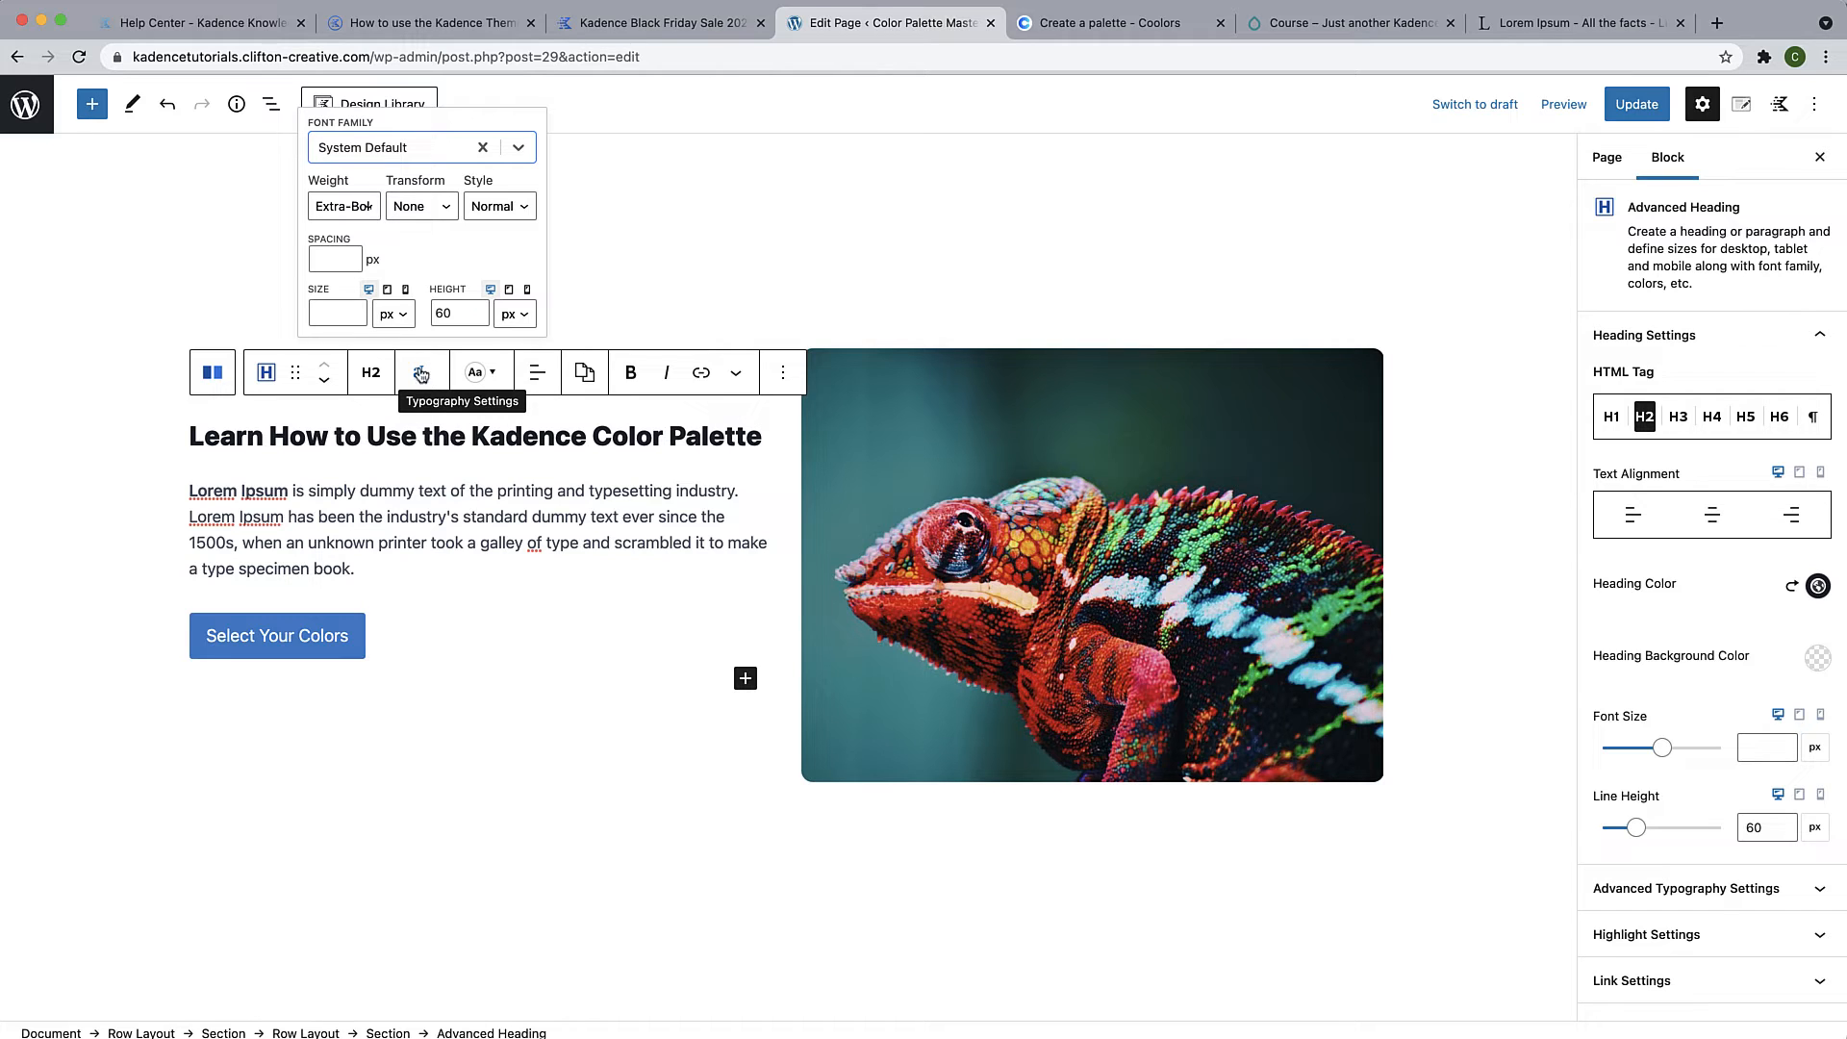
click(336, 313)
text(55)
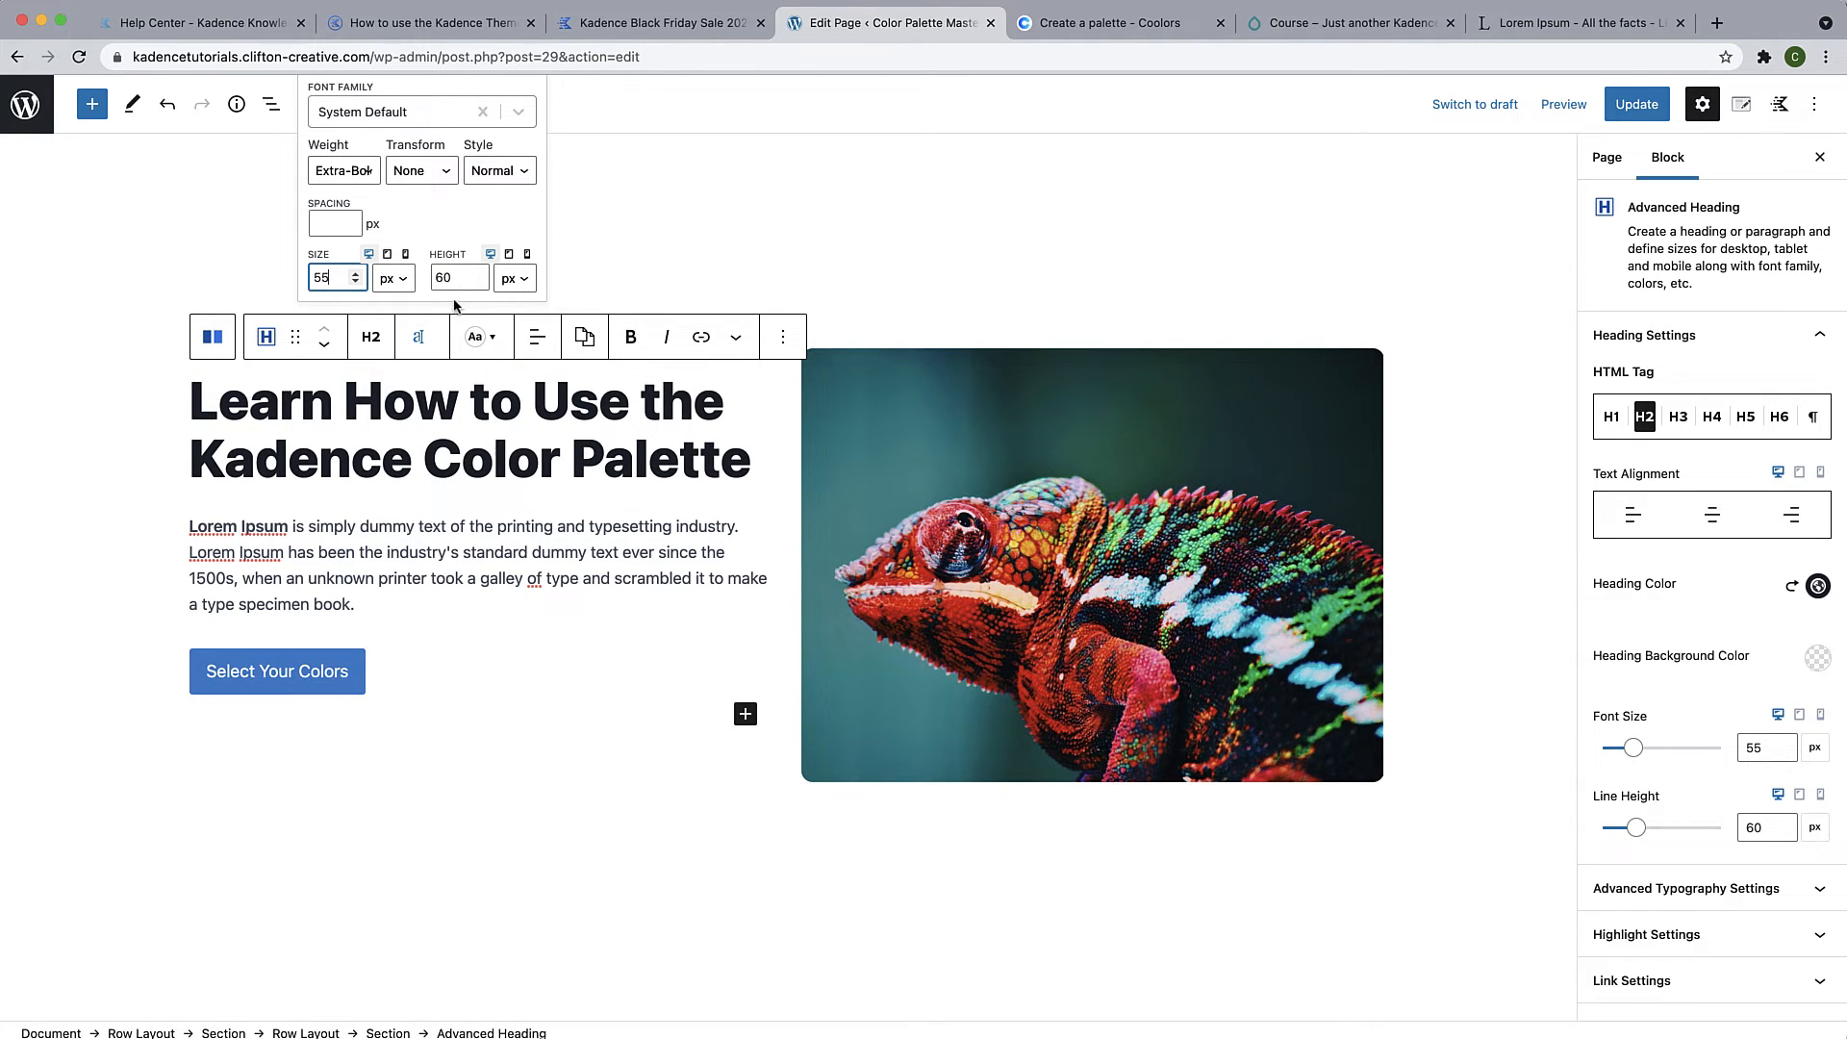
Apply Highlight formatting to the words "How to Use" in the large heading
click(394, 415)
click(351, 405)
drag(350, 405, 613, 425)
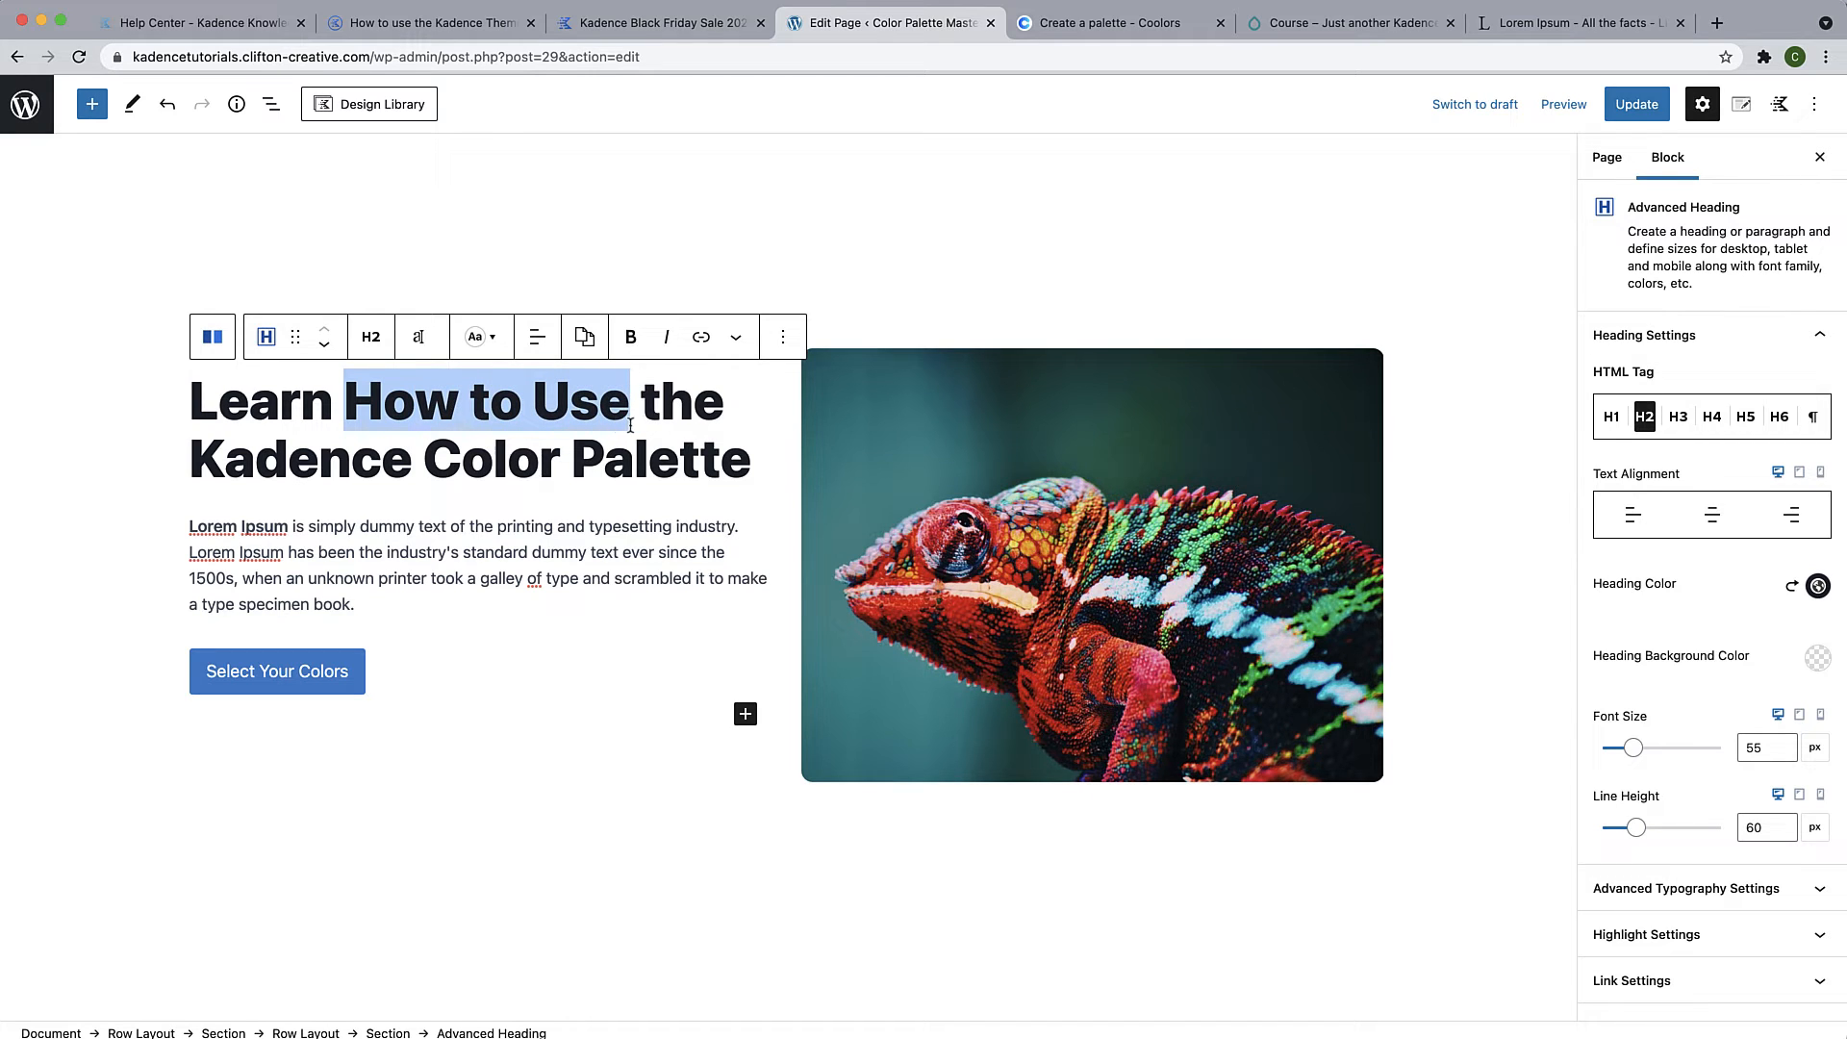
click(736, 337)
click(757, 403)
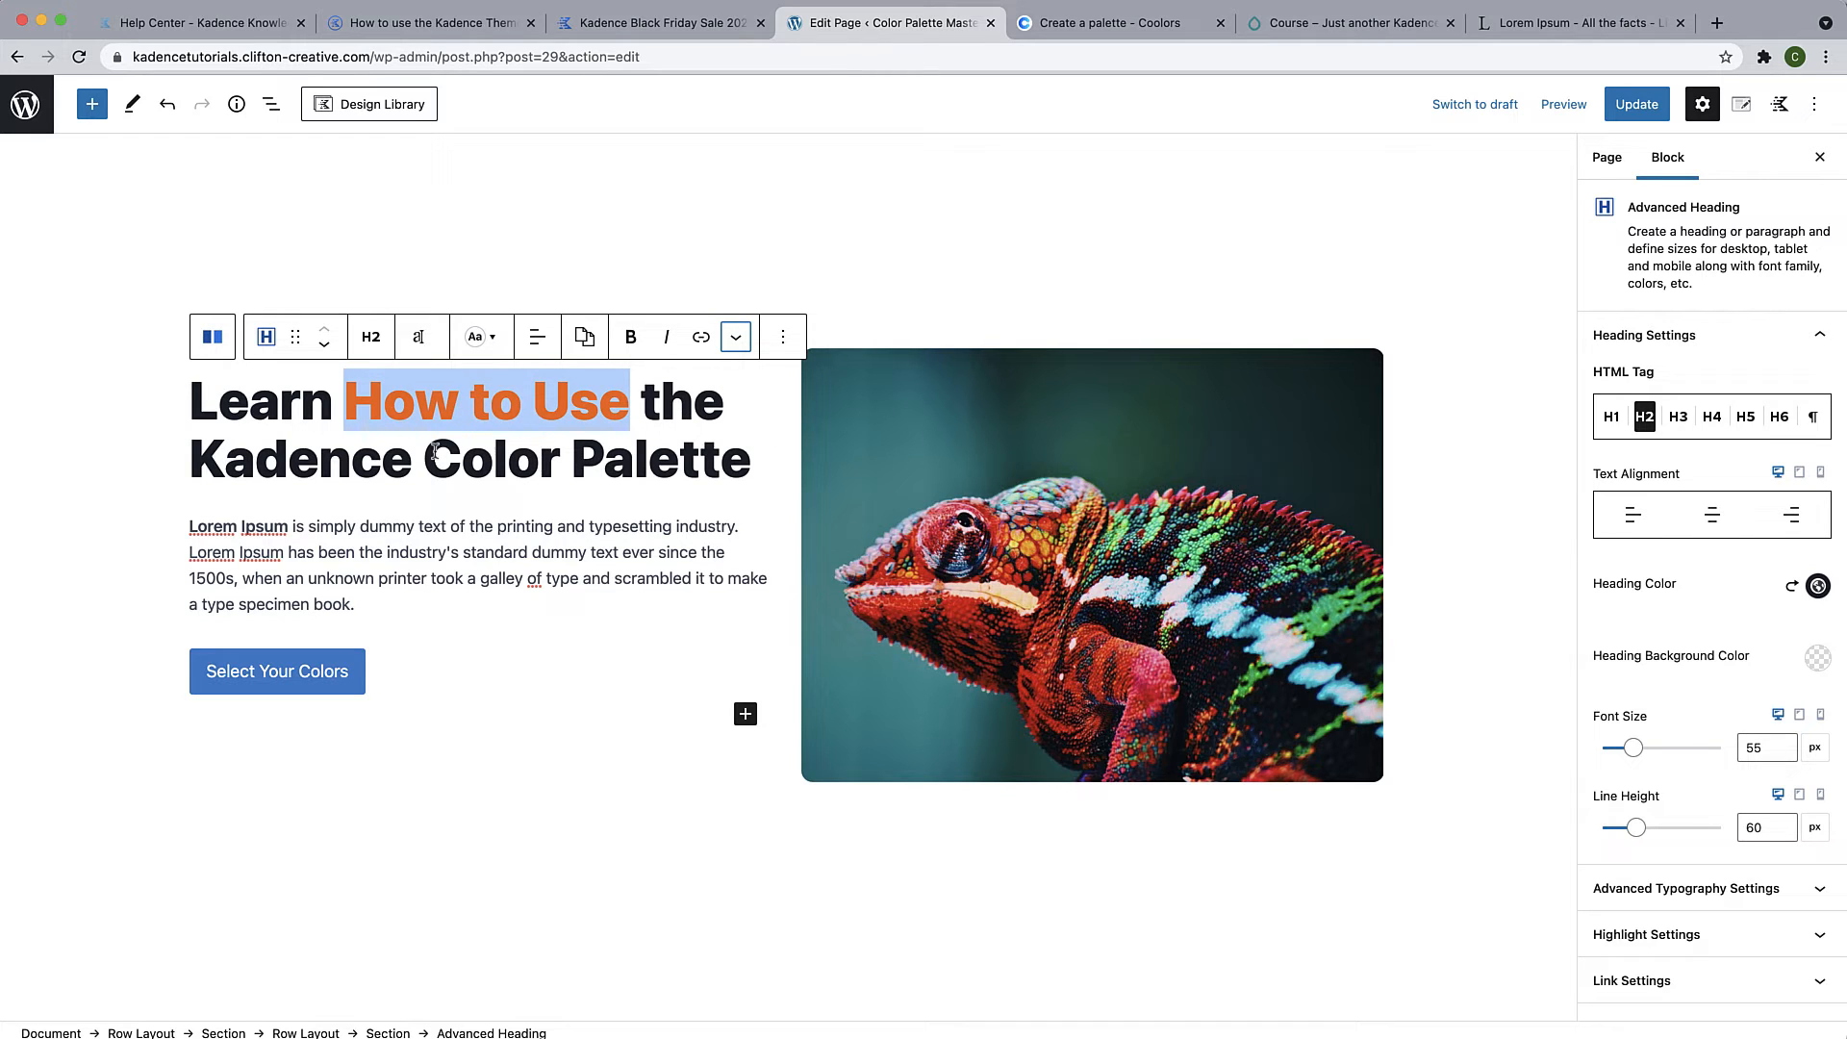
Apply Highlight formatting to the words "Color Palette" in the large heading
drag(435, 452, 745, 460)
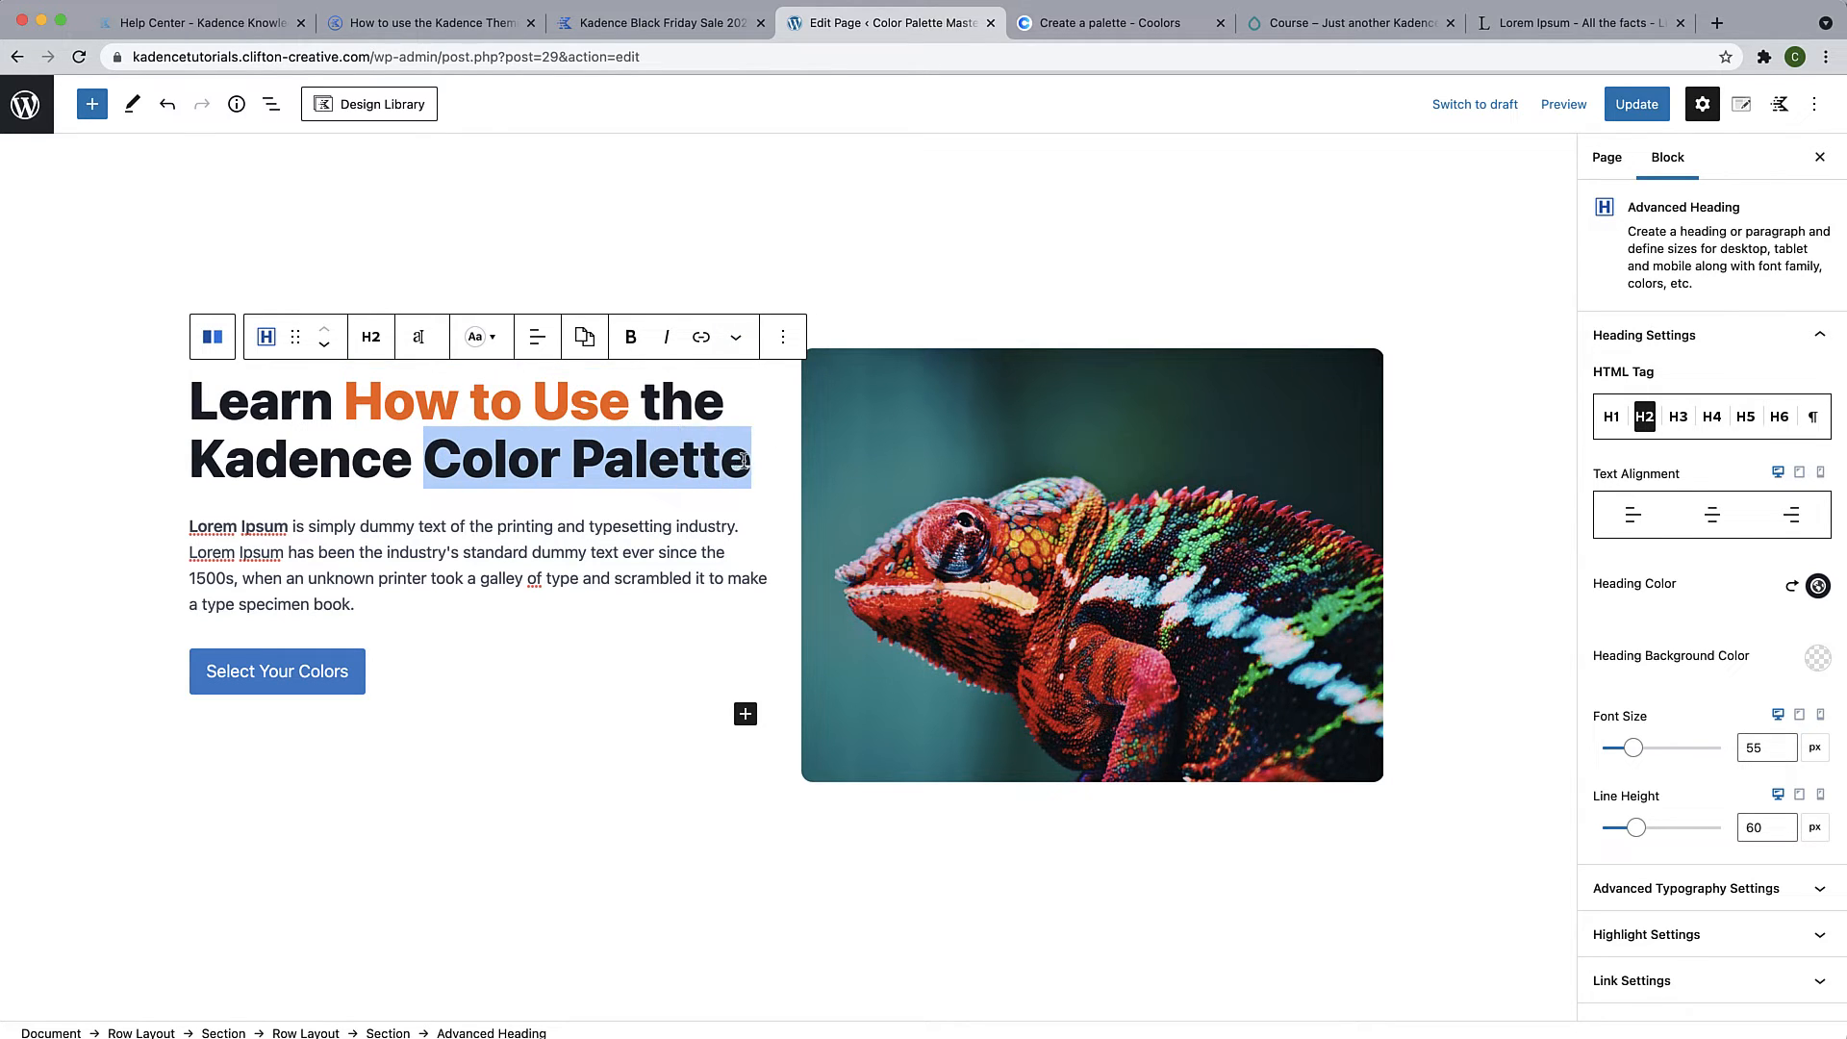
click(736, 337)
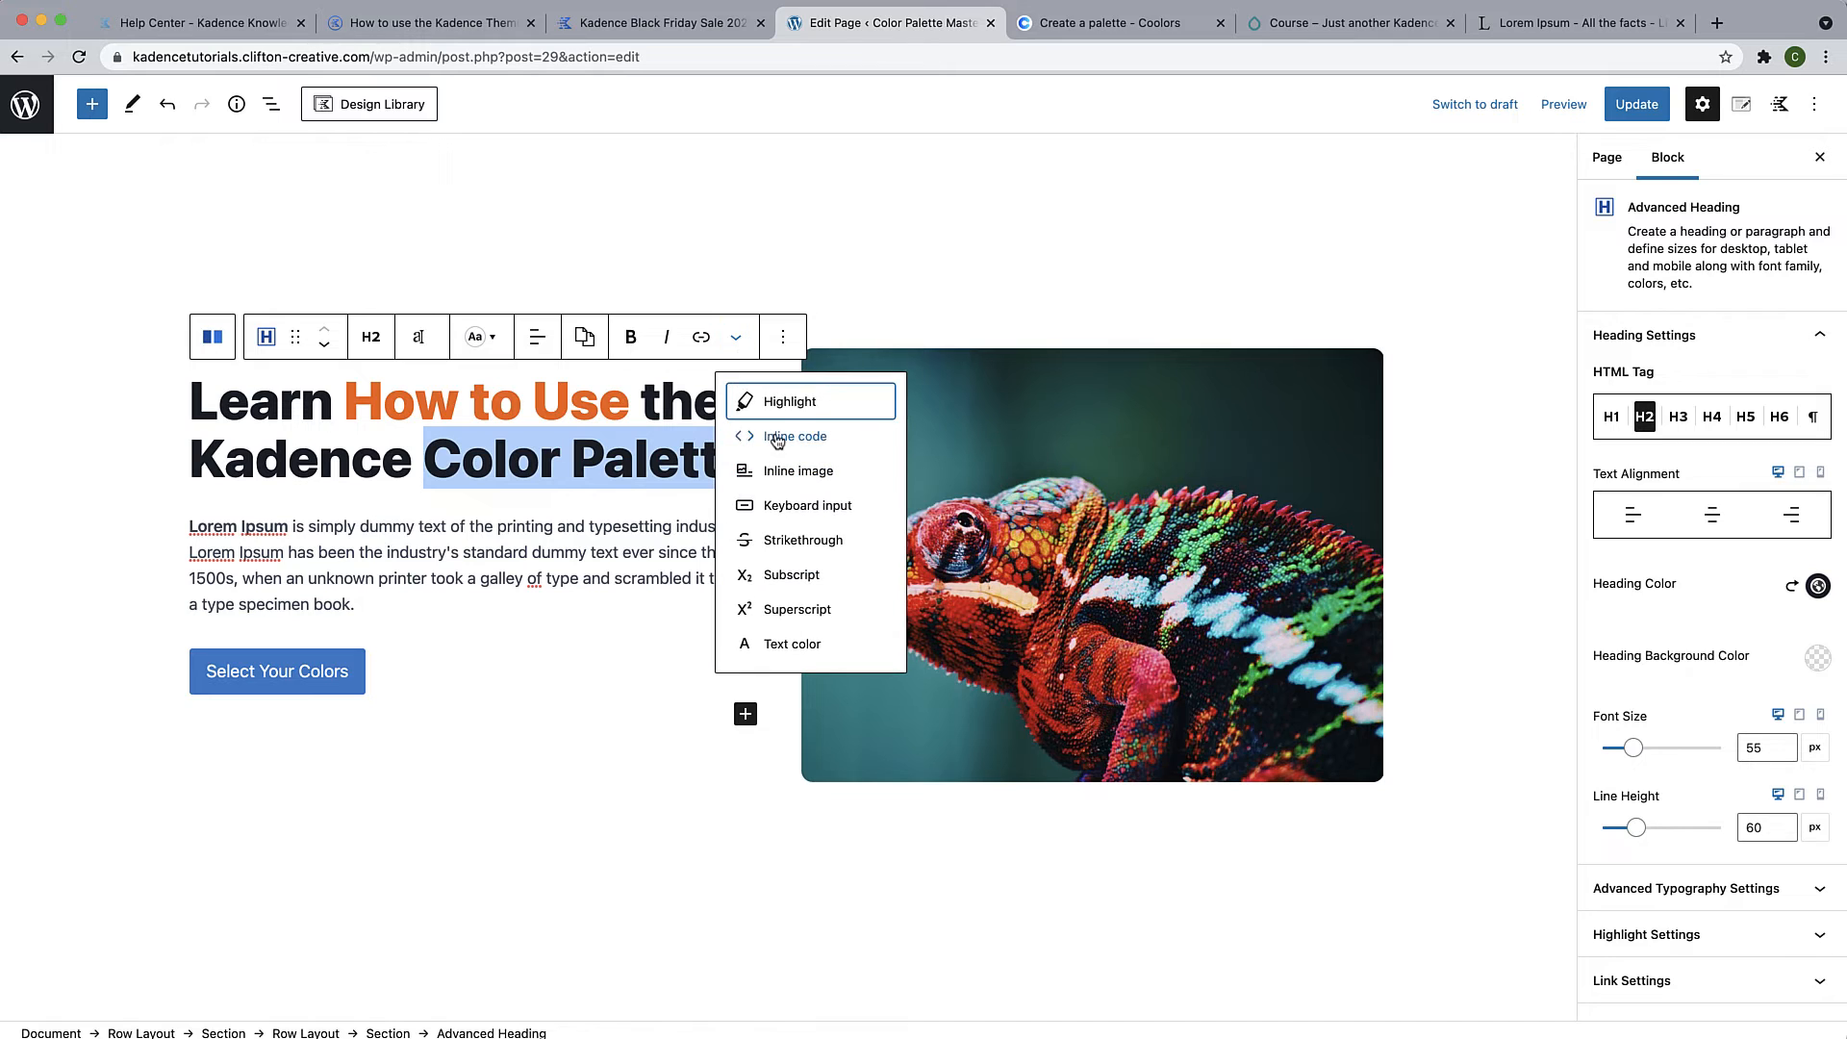
click(779, 406)
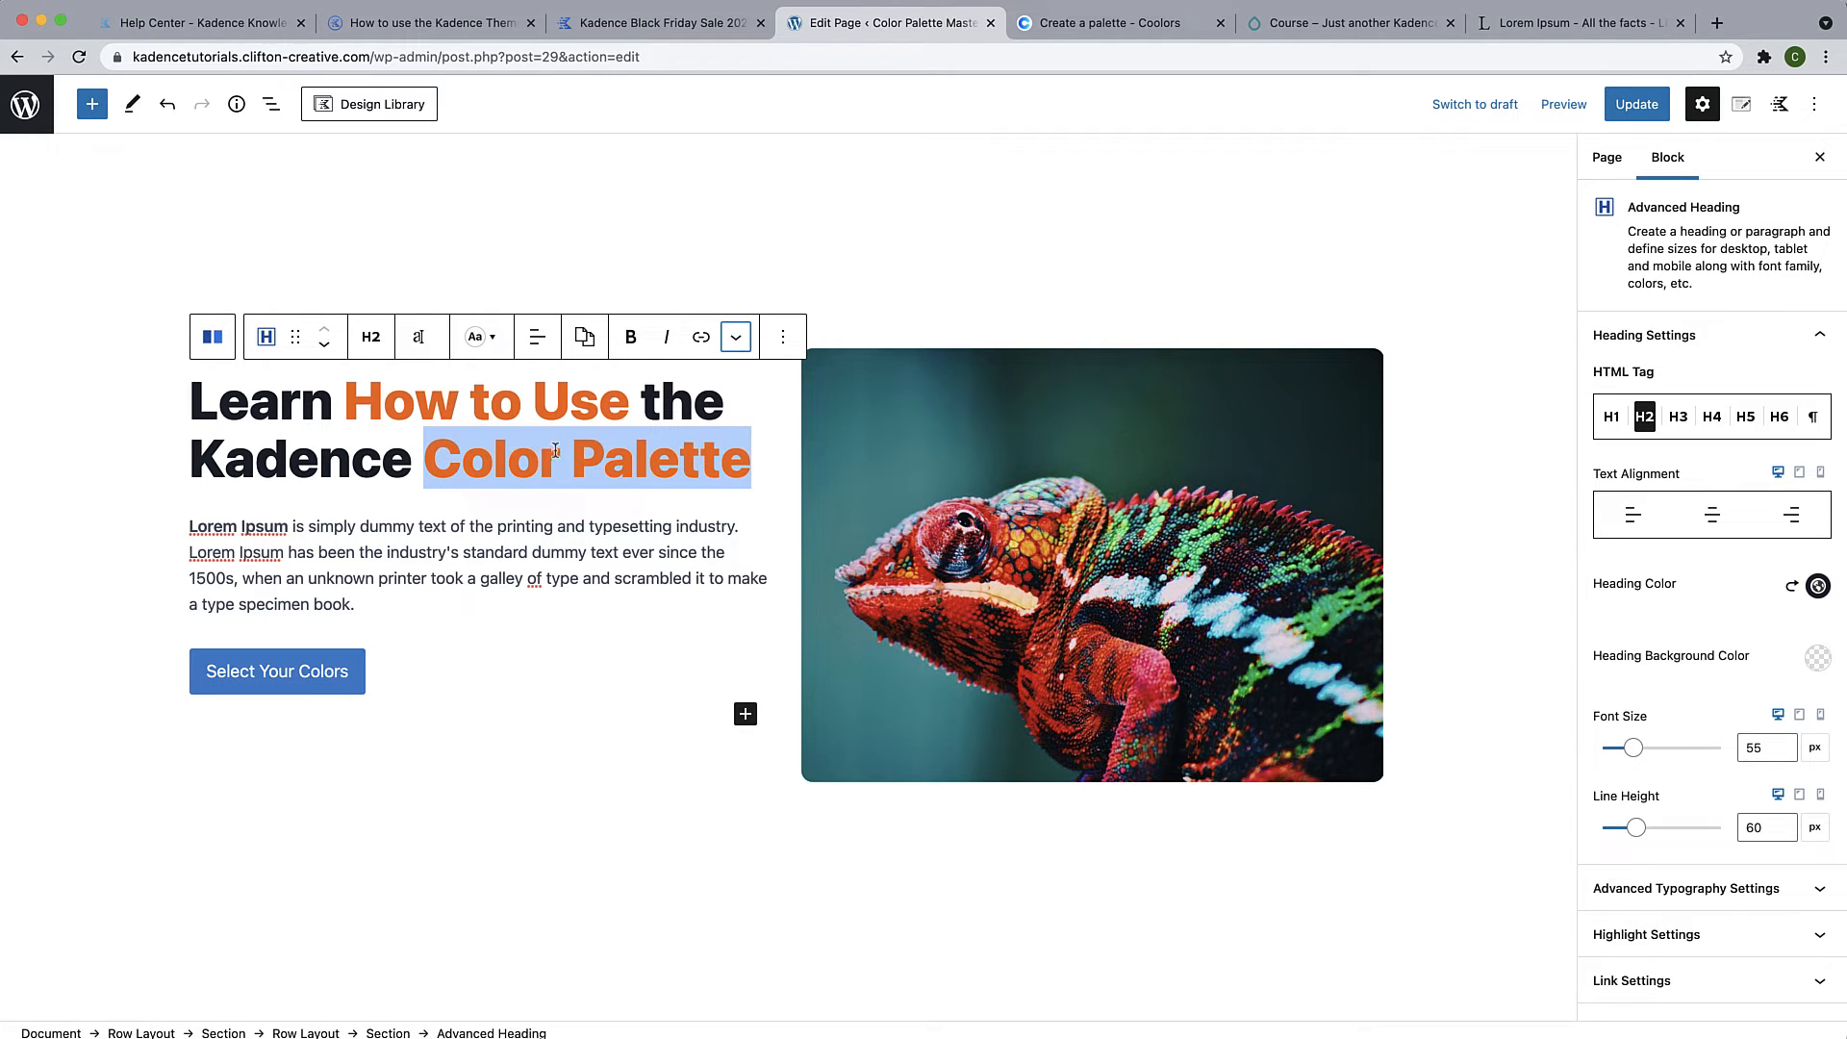
Change the large heading's highlight color to the Accent palette color
scroll(1762, 748, down, 3)
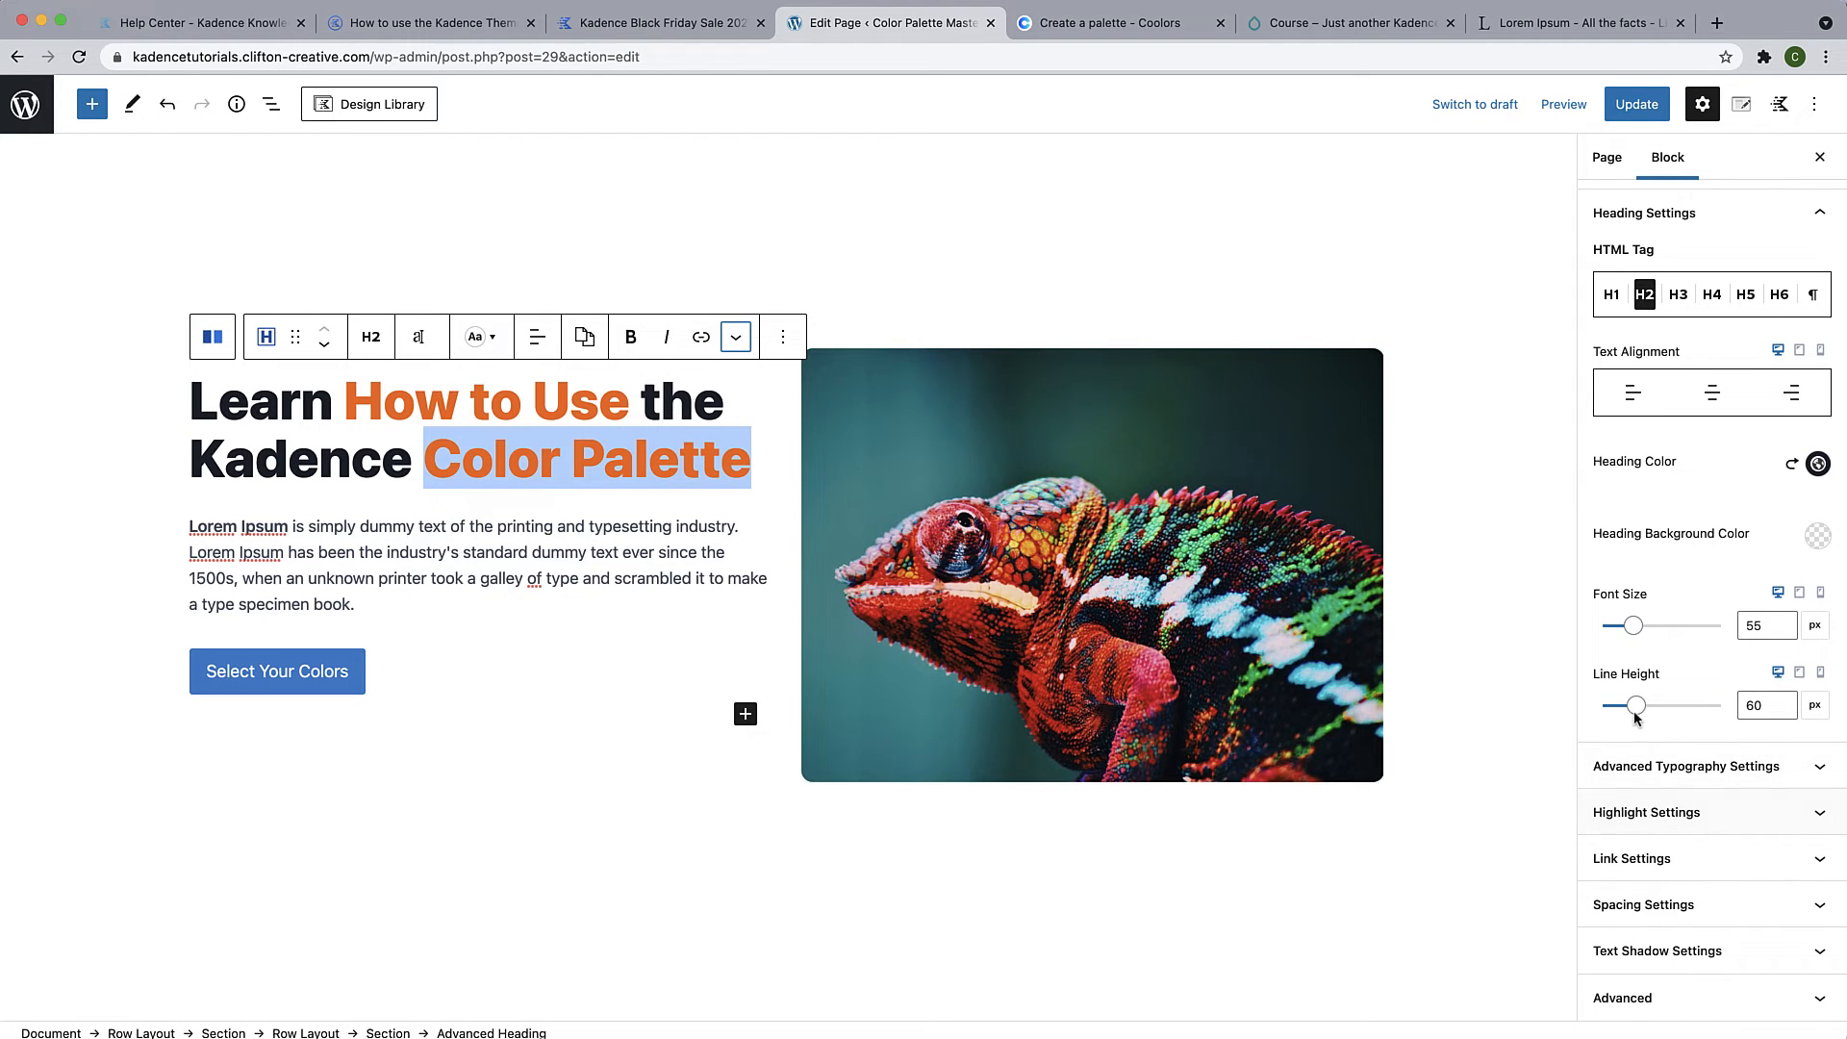
click(1675, 812)
scroll(1674, 812, down, 10)
click(1817, 210)
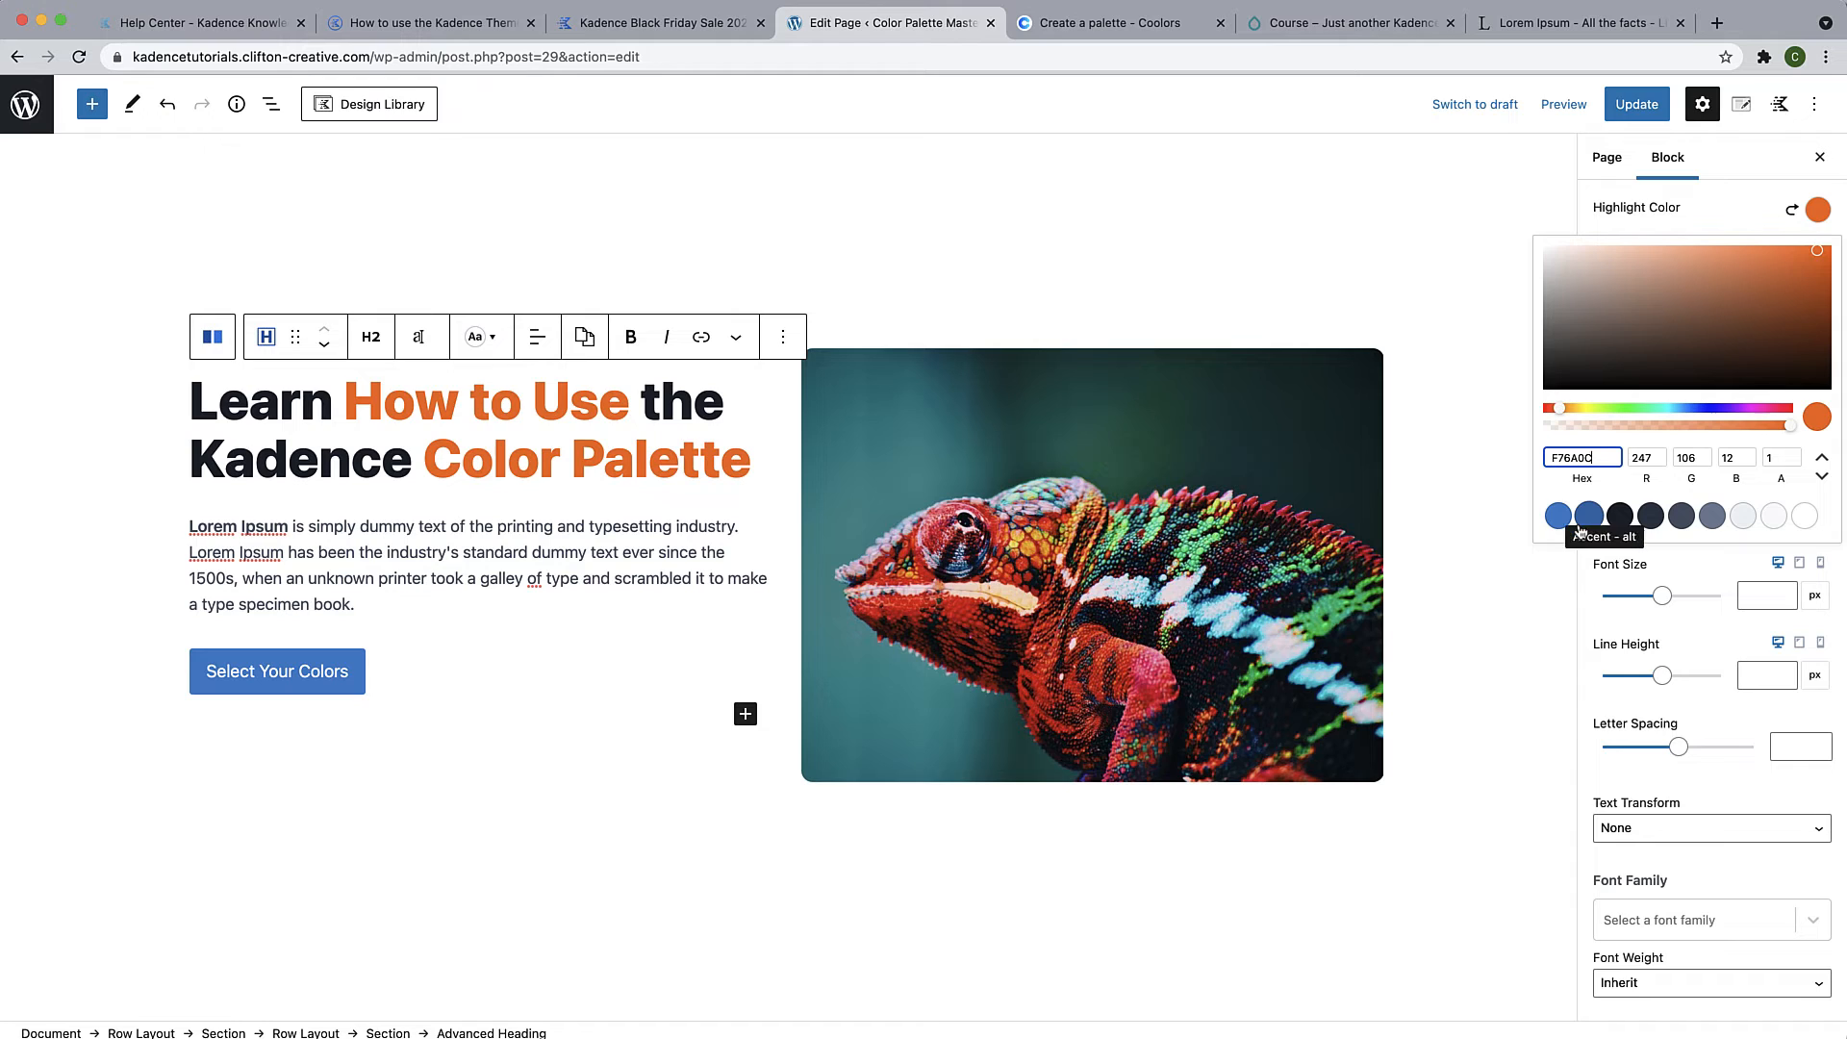
click(1559, 519)
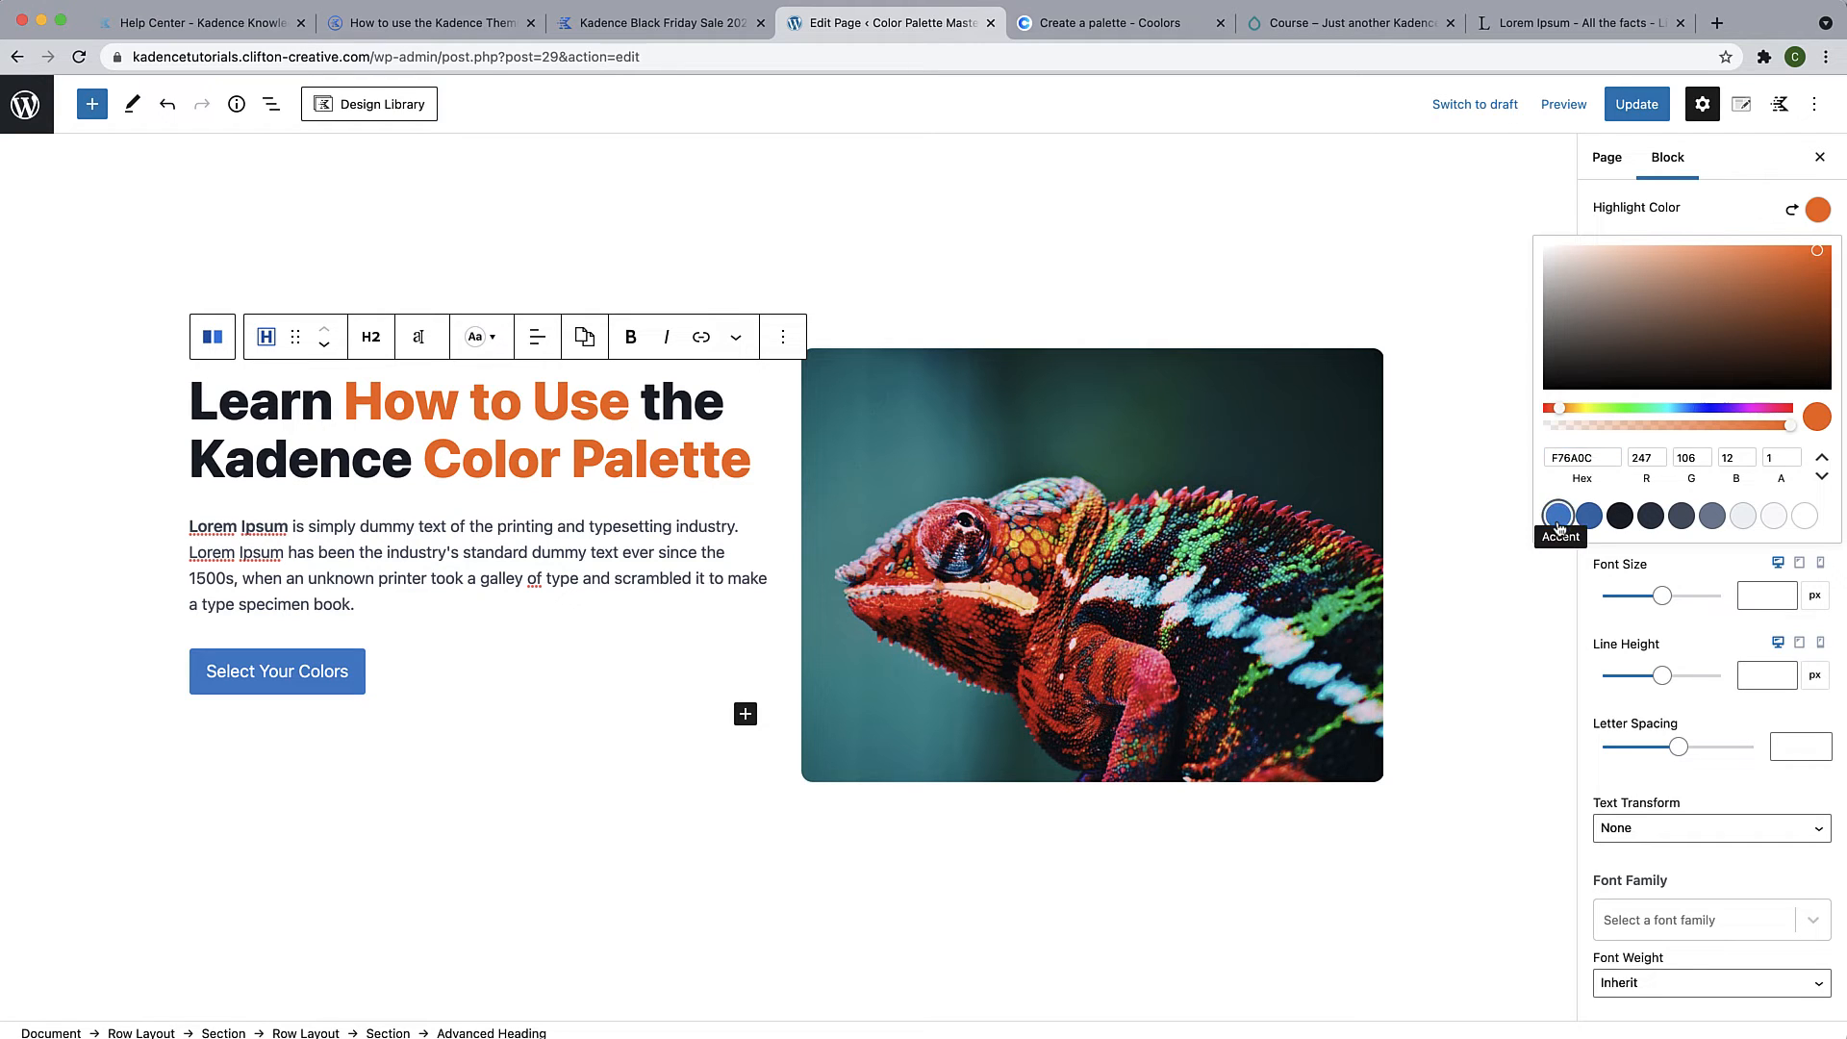
click(563, 651)
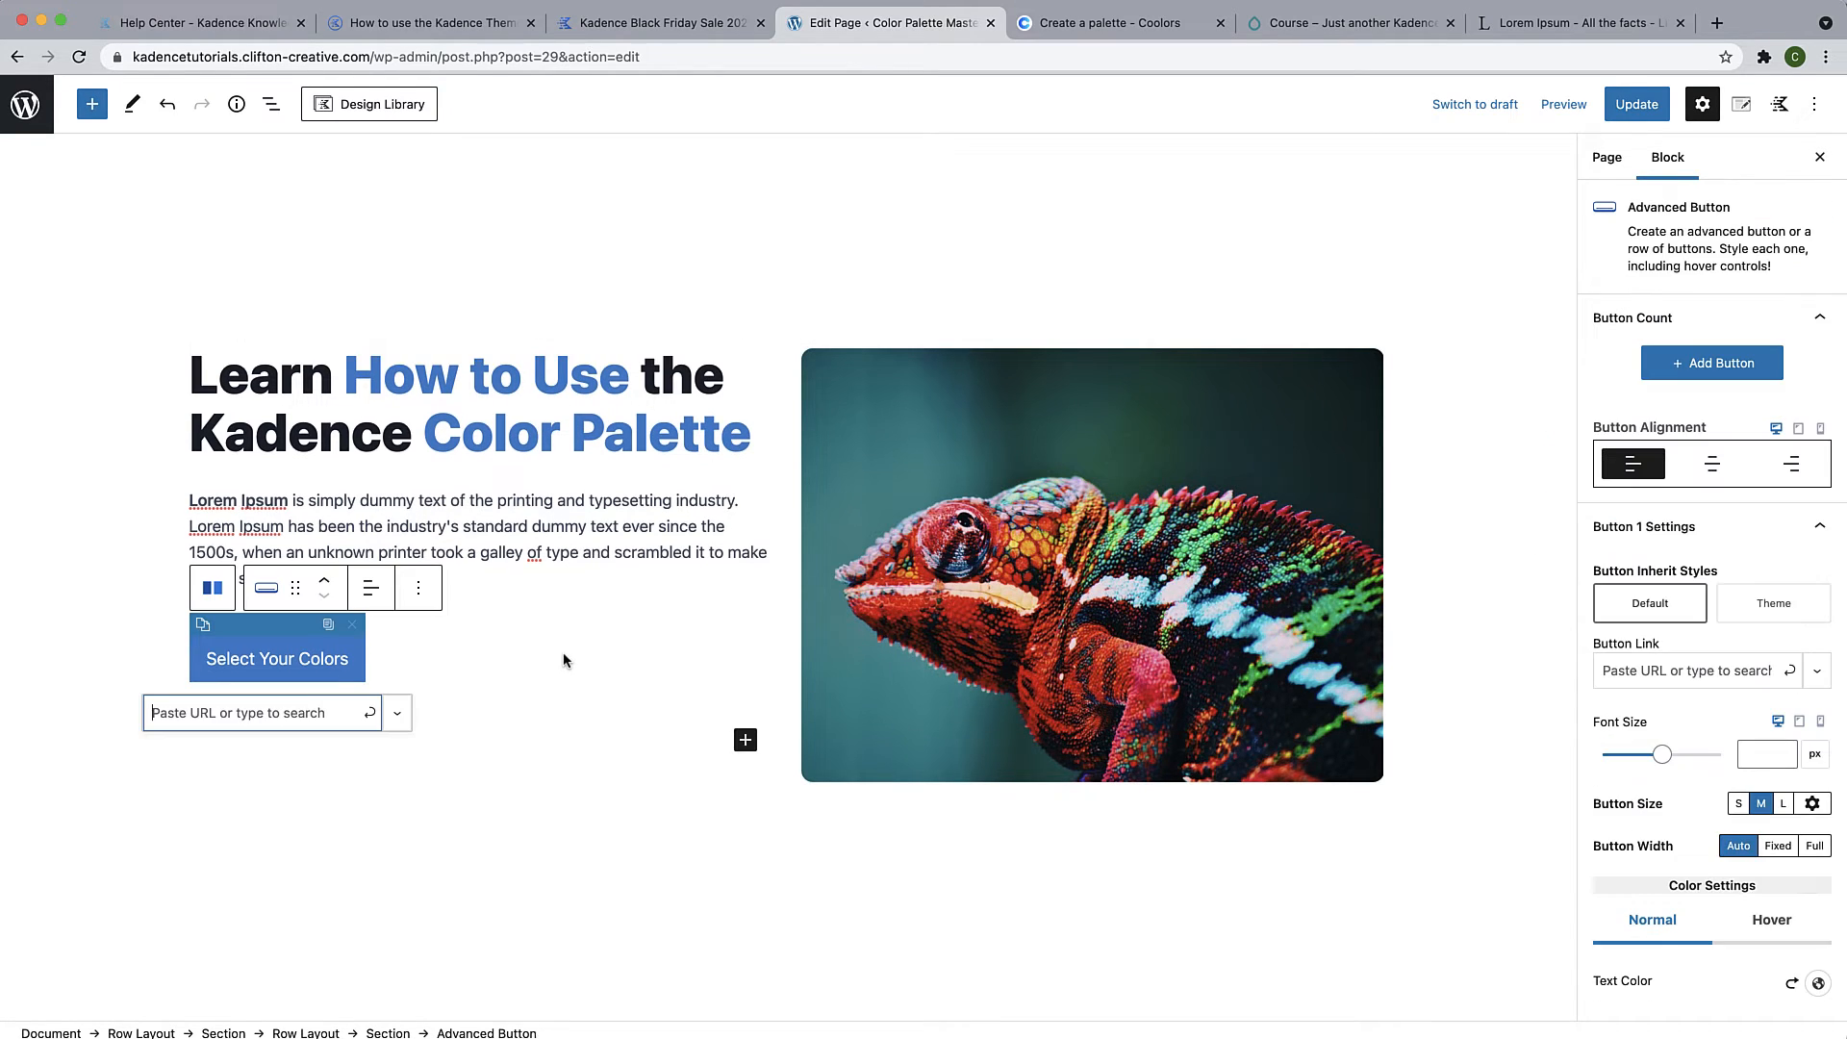
Increase the top padding of the outer row that holds the centered heading and the three info boxes
scroll(597, 510, down, 3)
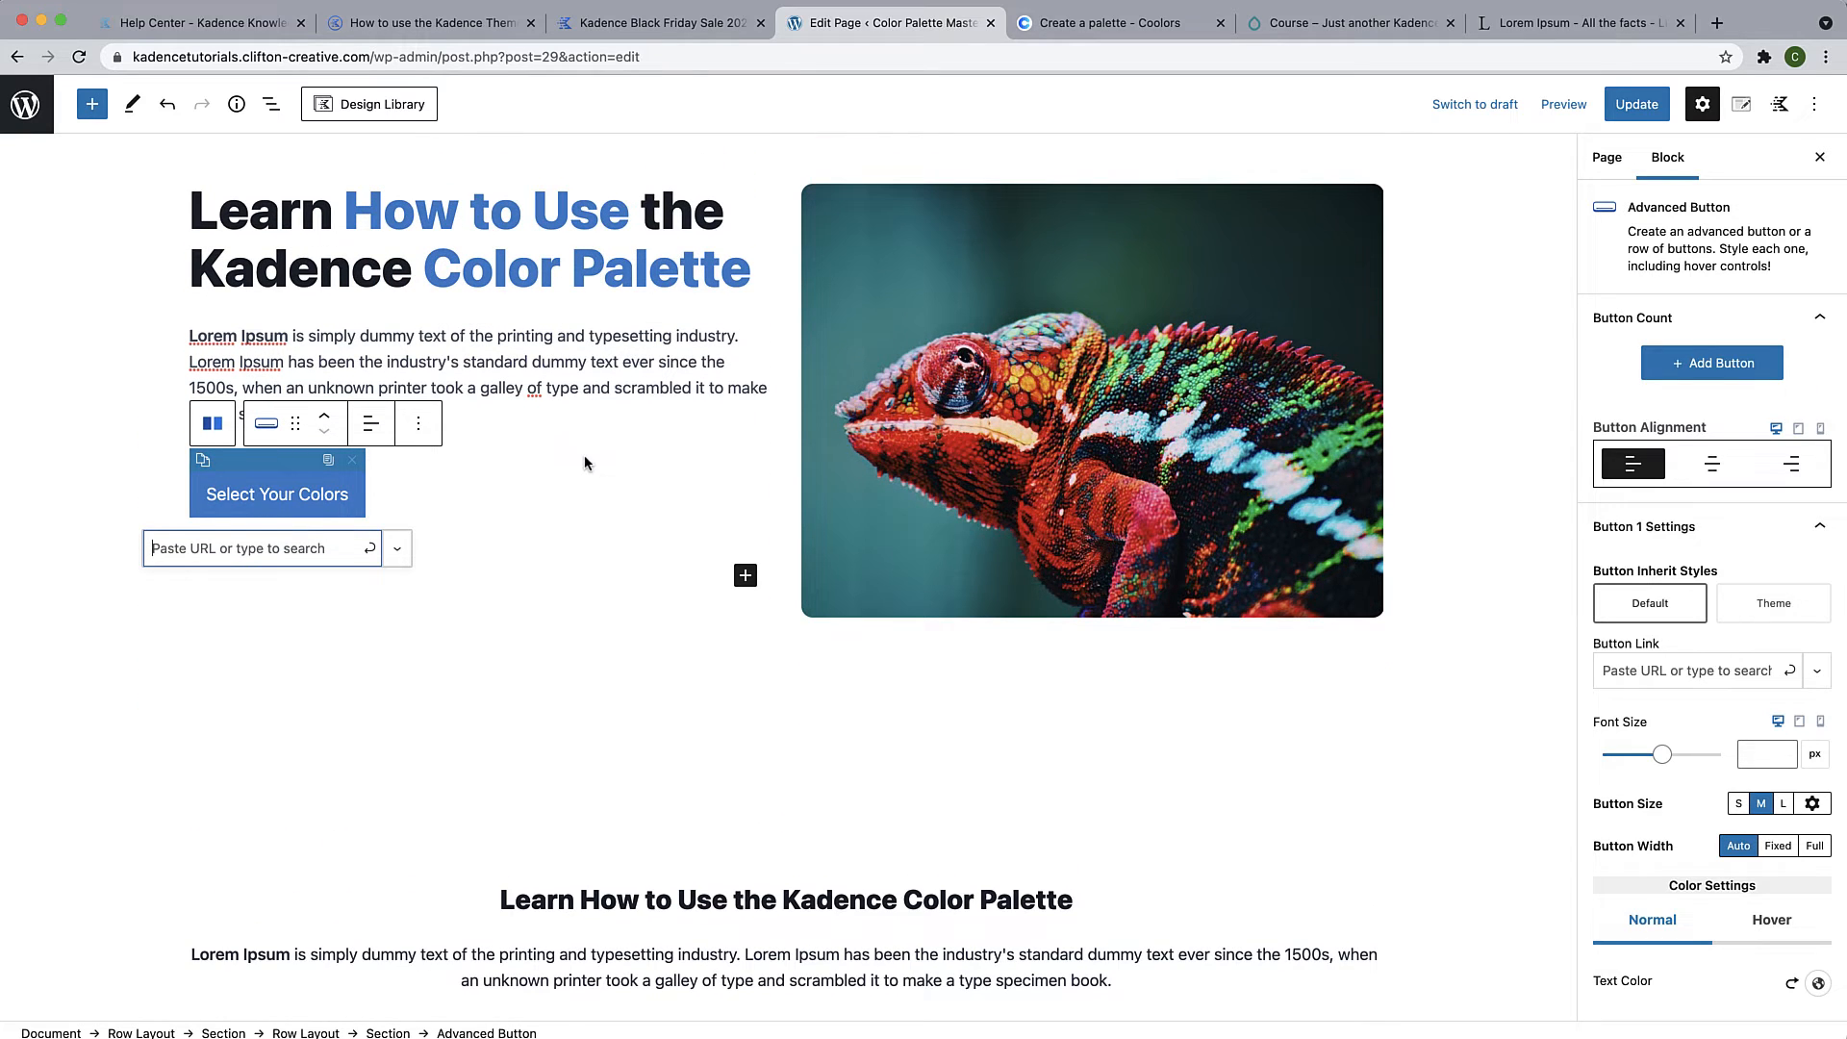
scroll(585, 460, down, 5)
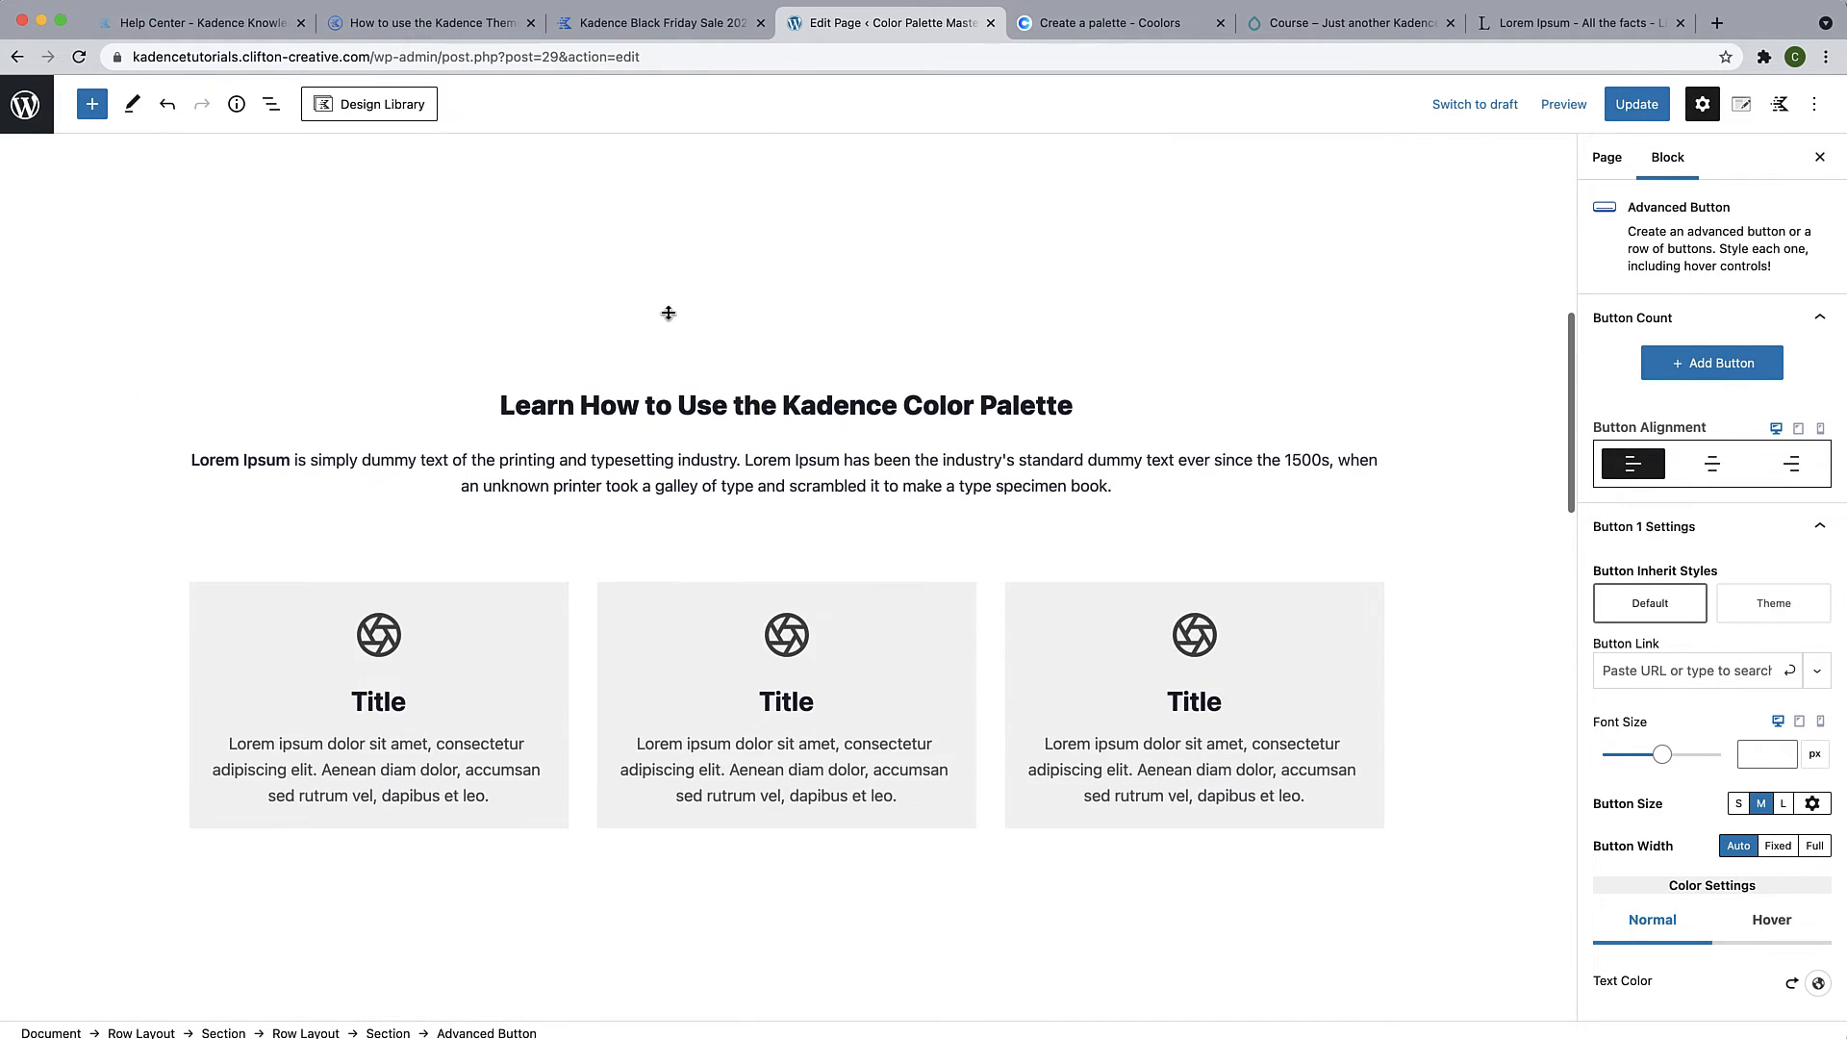
click(668, 309)
scroll(667, 309, up, 3)
click(580, 669)
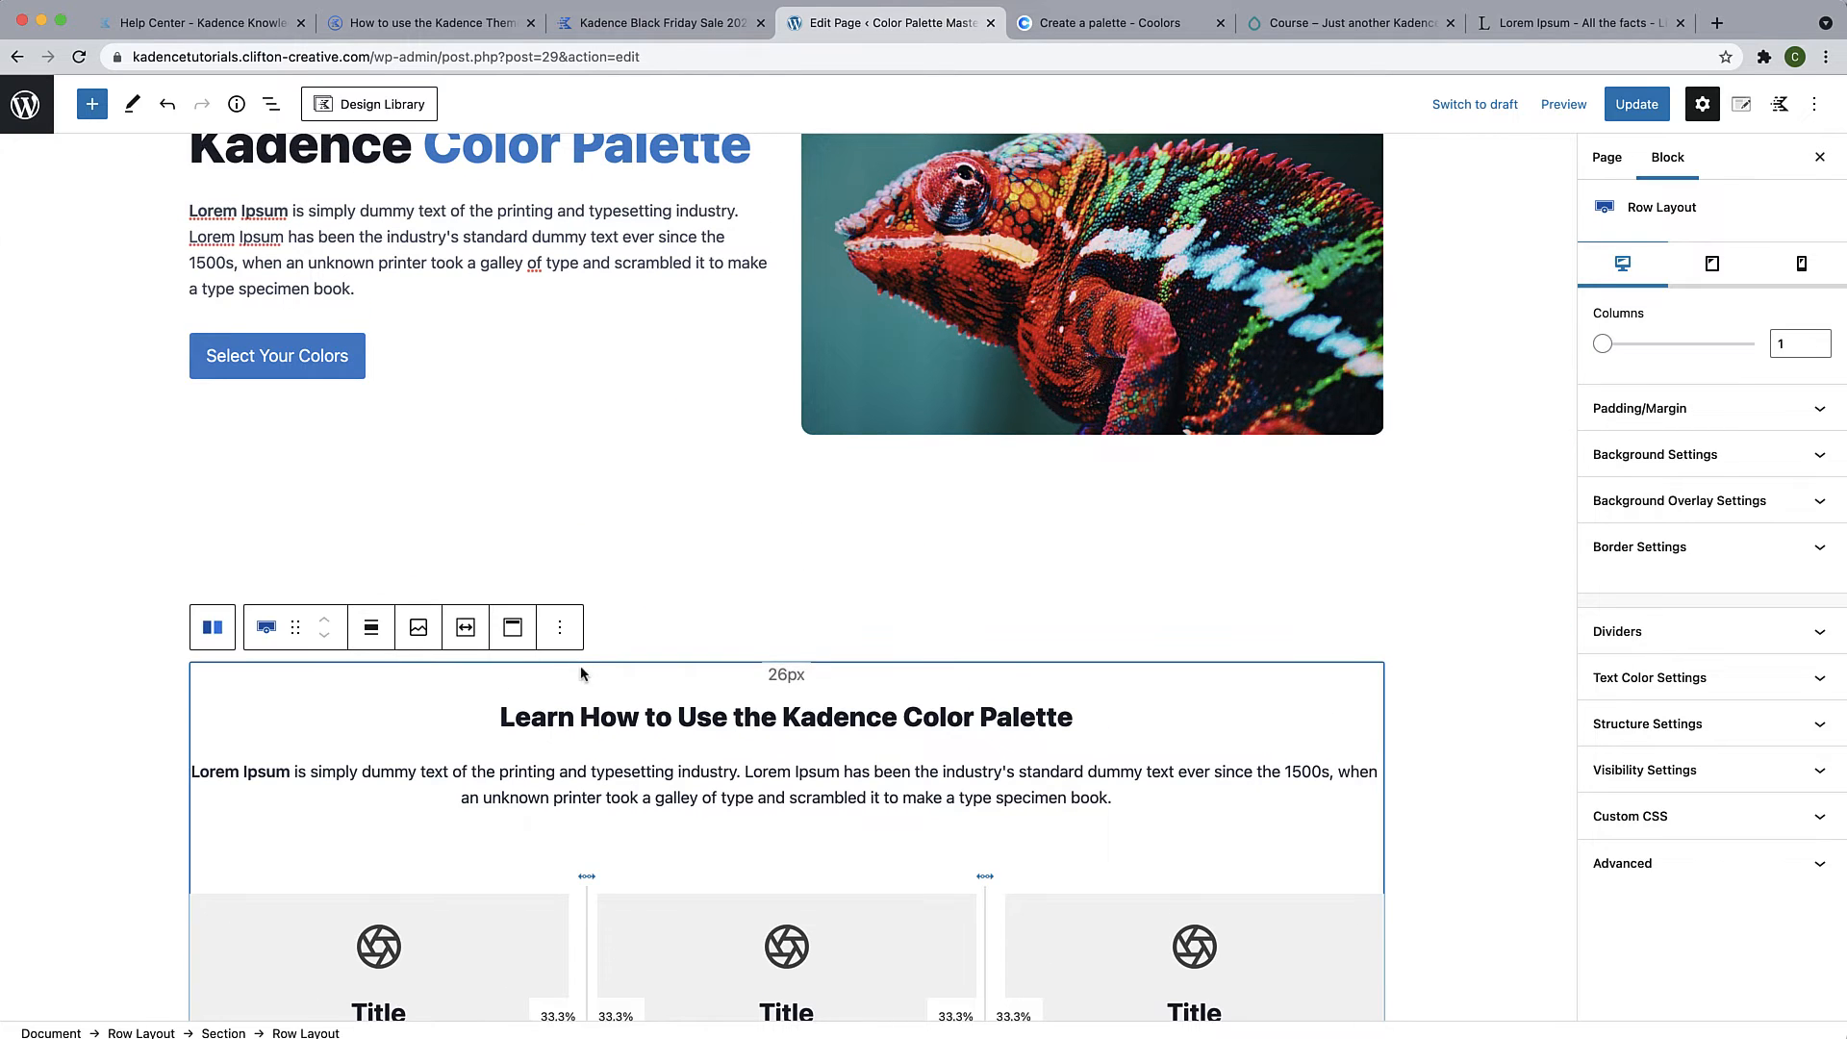
click(626, 505)
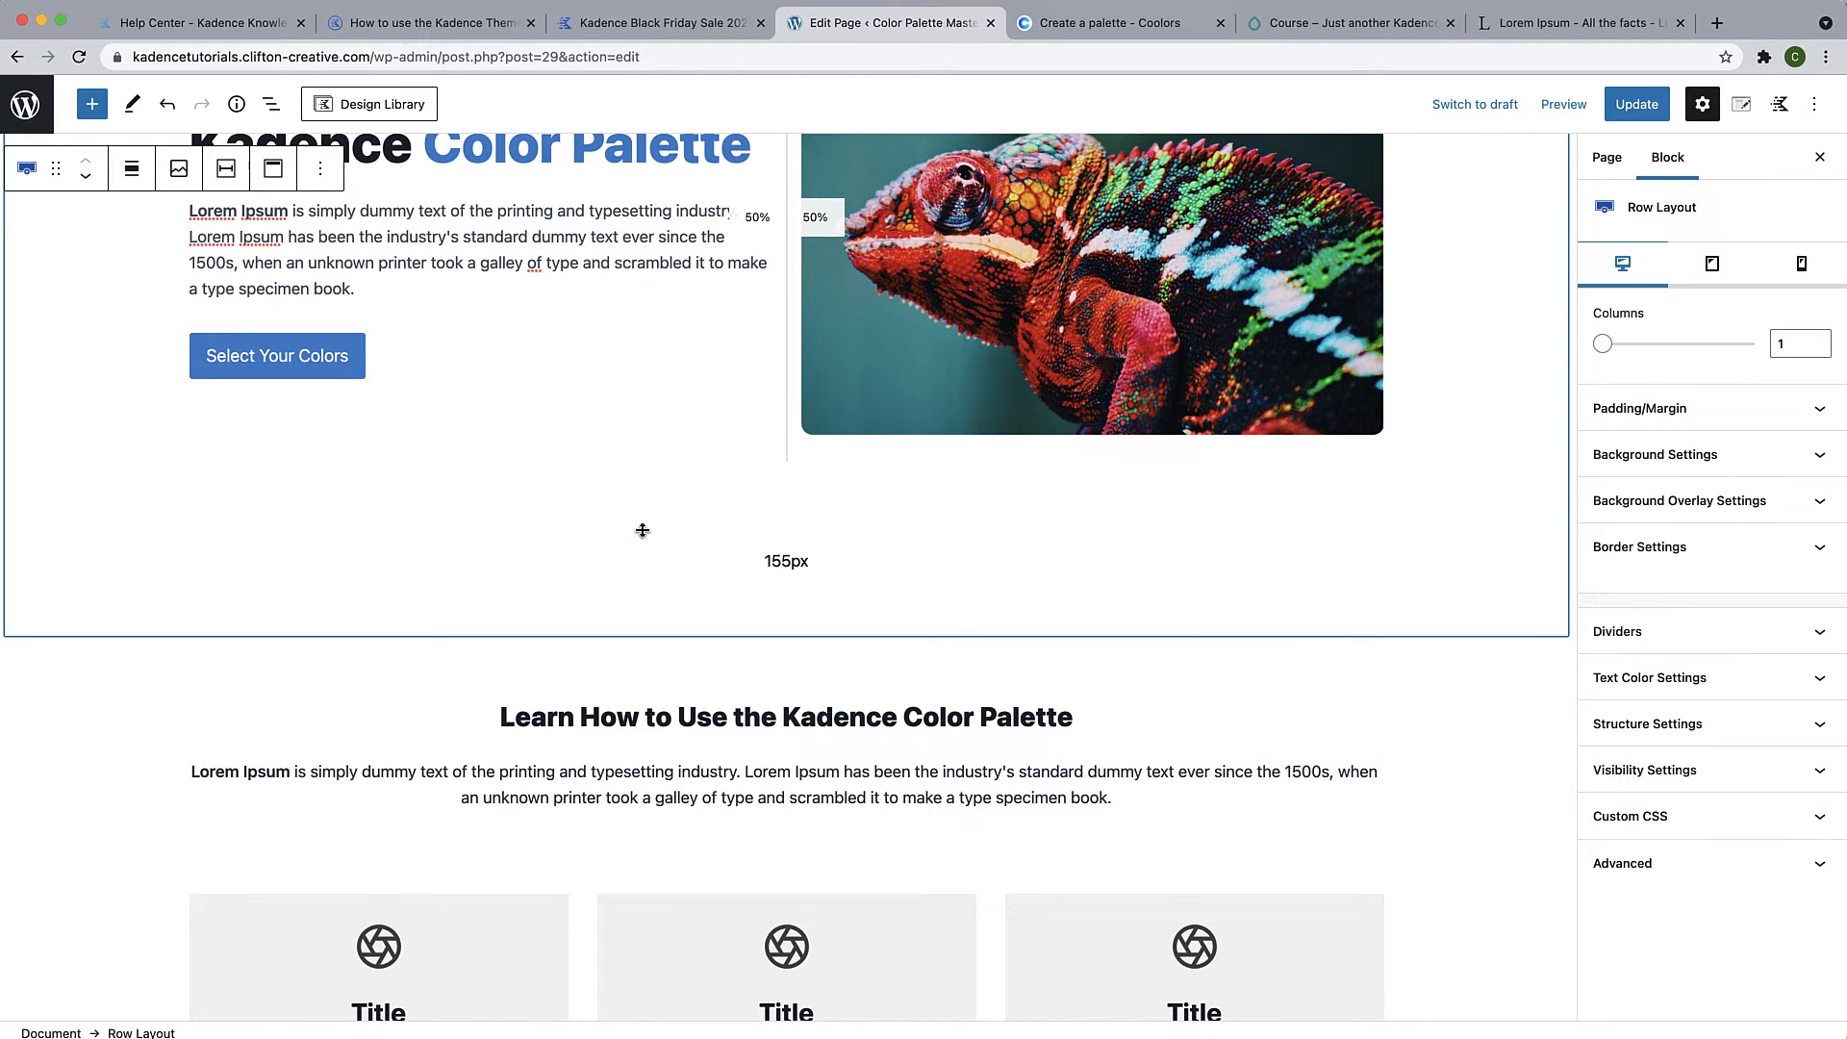
click(455, 659)
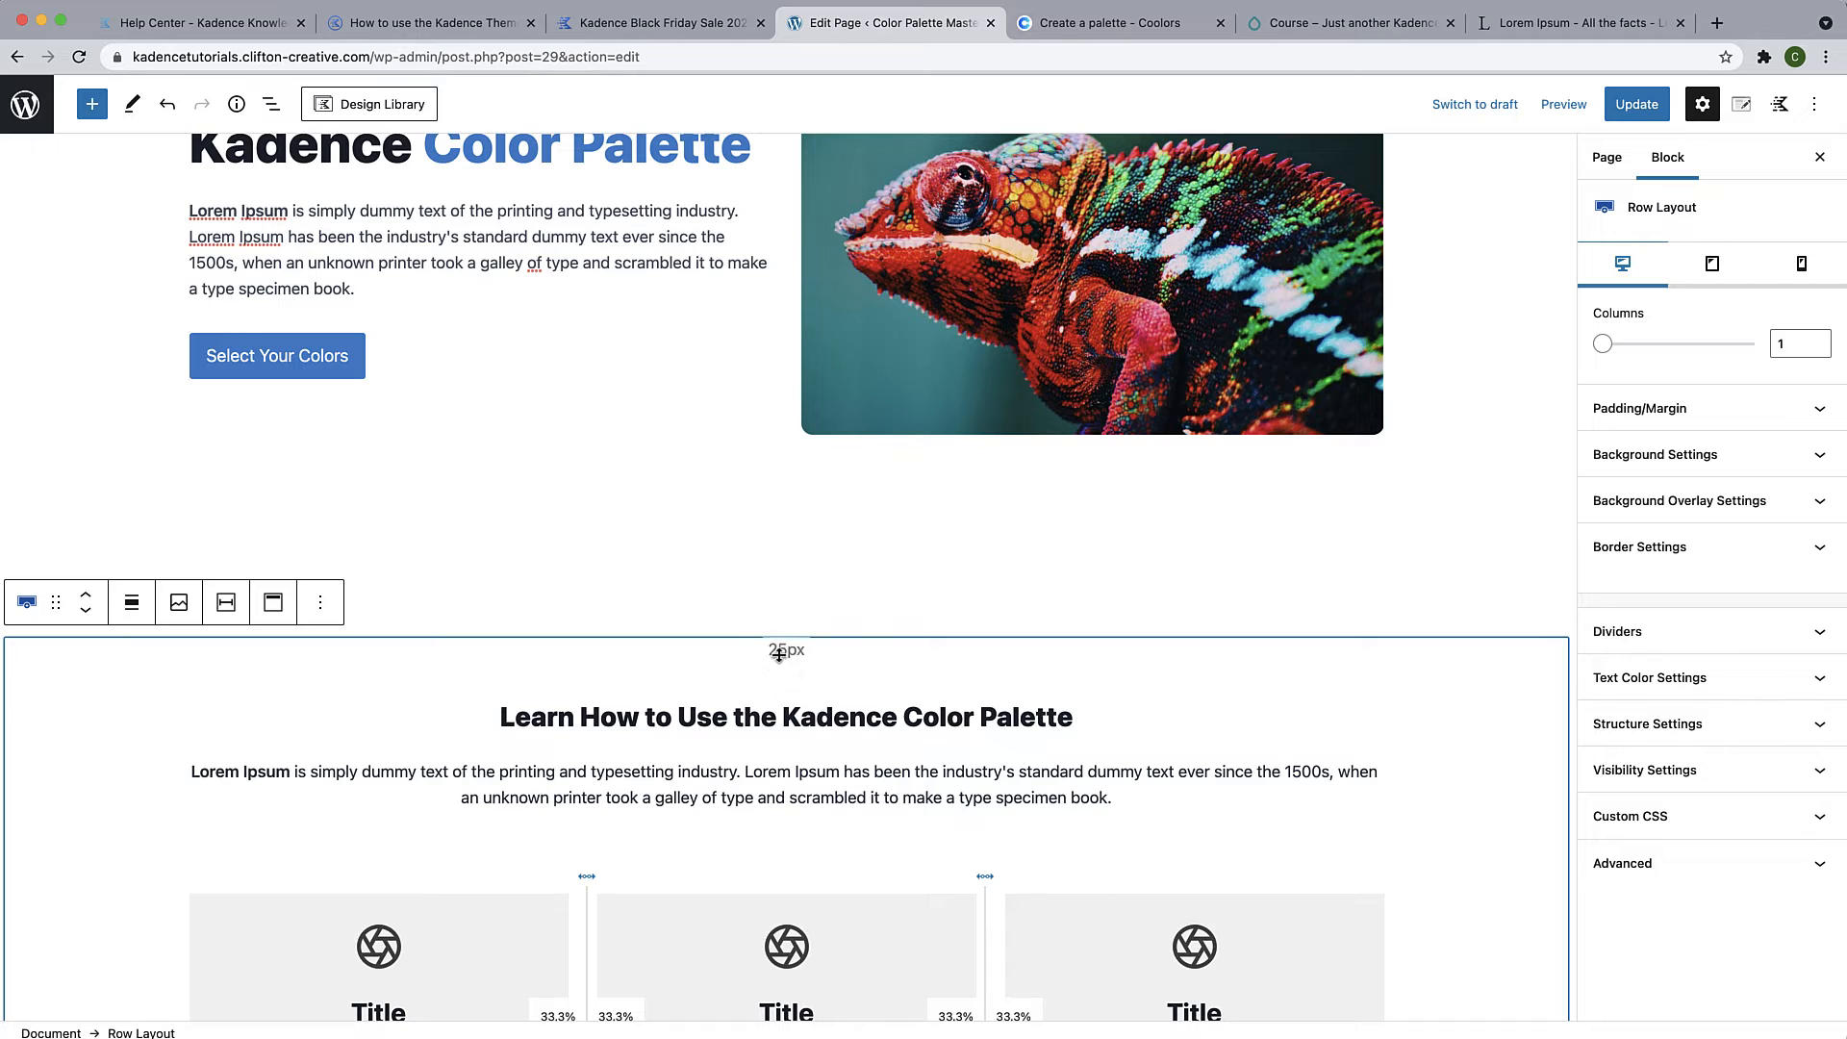
mouse_move(779, 652)
mouse_down()
mouse_move(779, 577)
mouse_move(778, 665)
mouse_up()
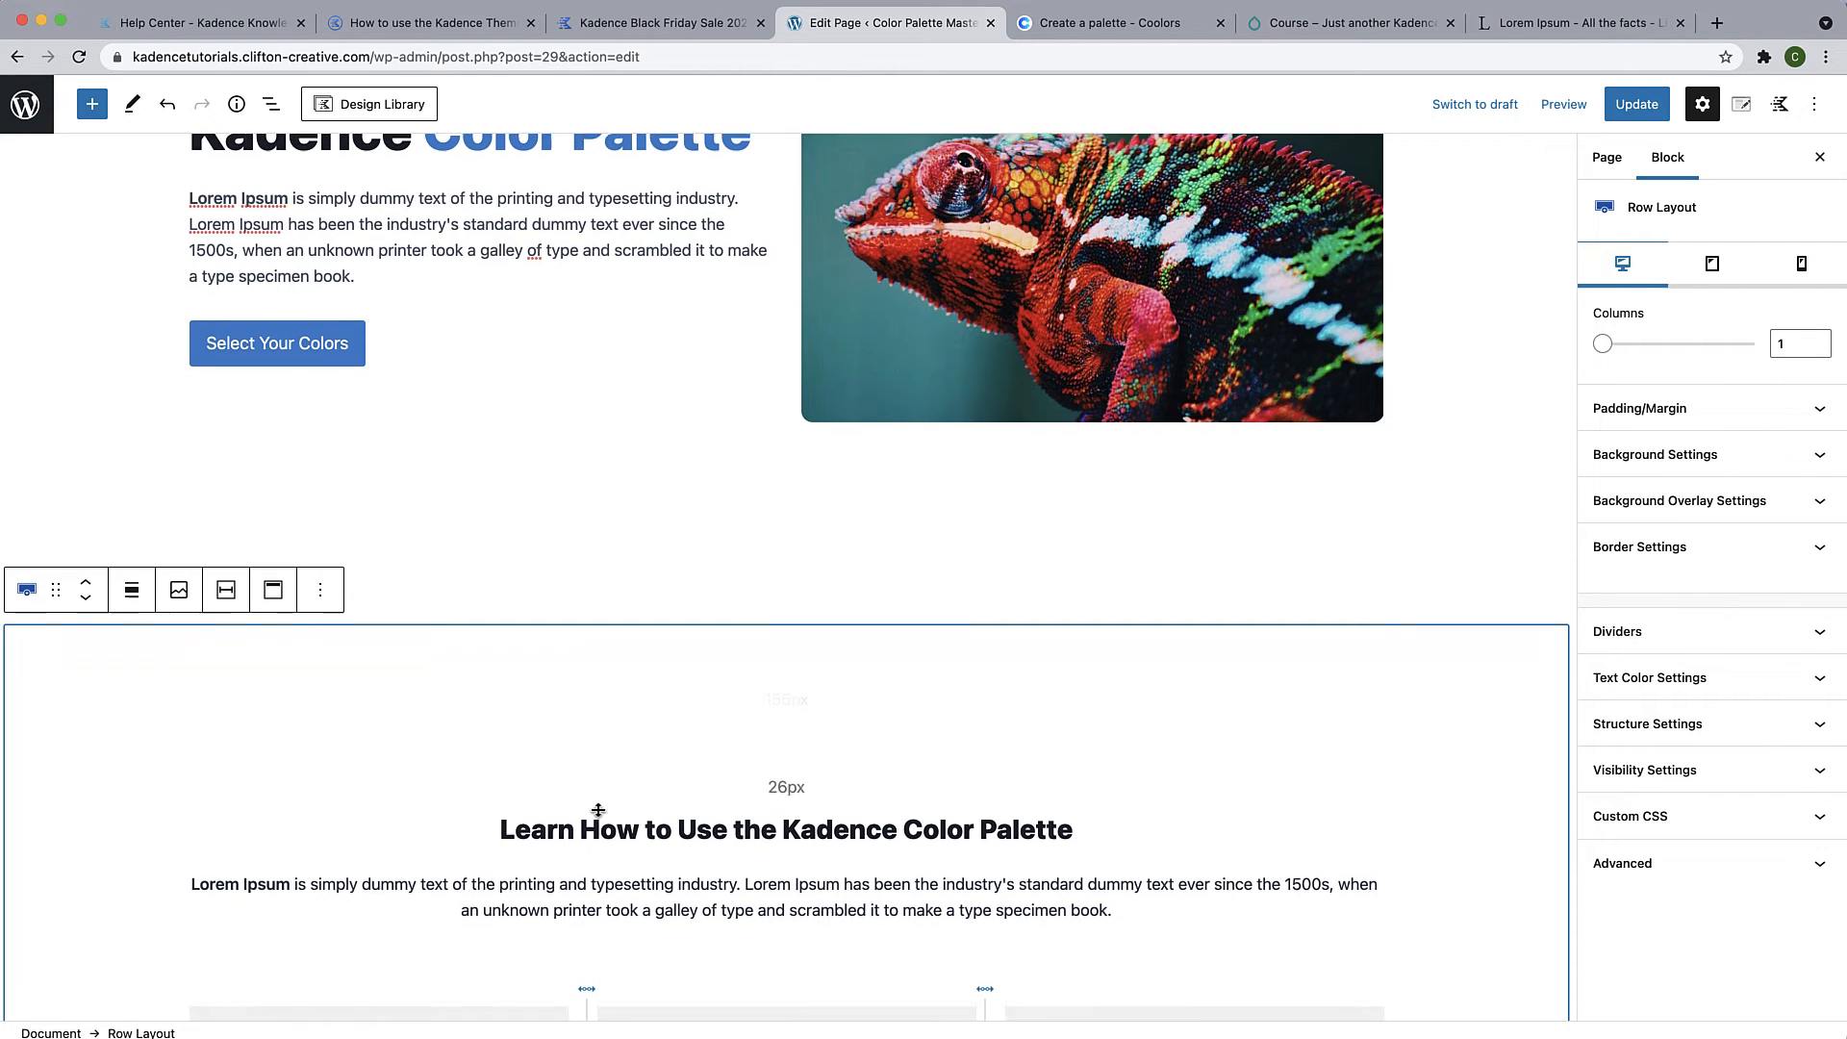
Set the background color of the outer row holding the centered heading and info boxes to the Lighter Background palette color
scroll(596, 597, down, 3)
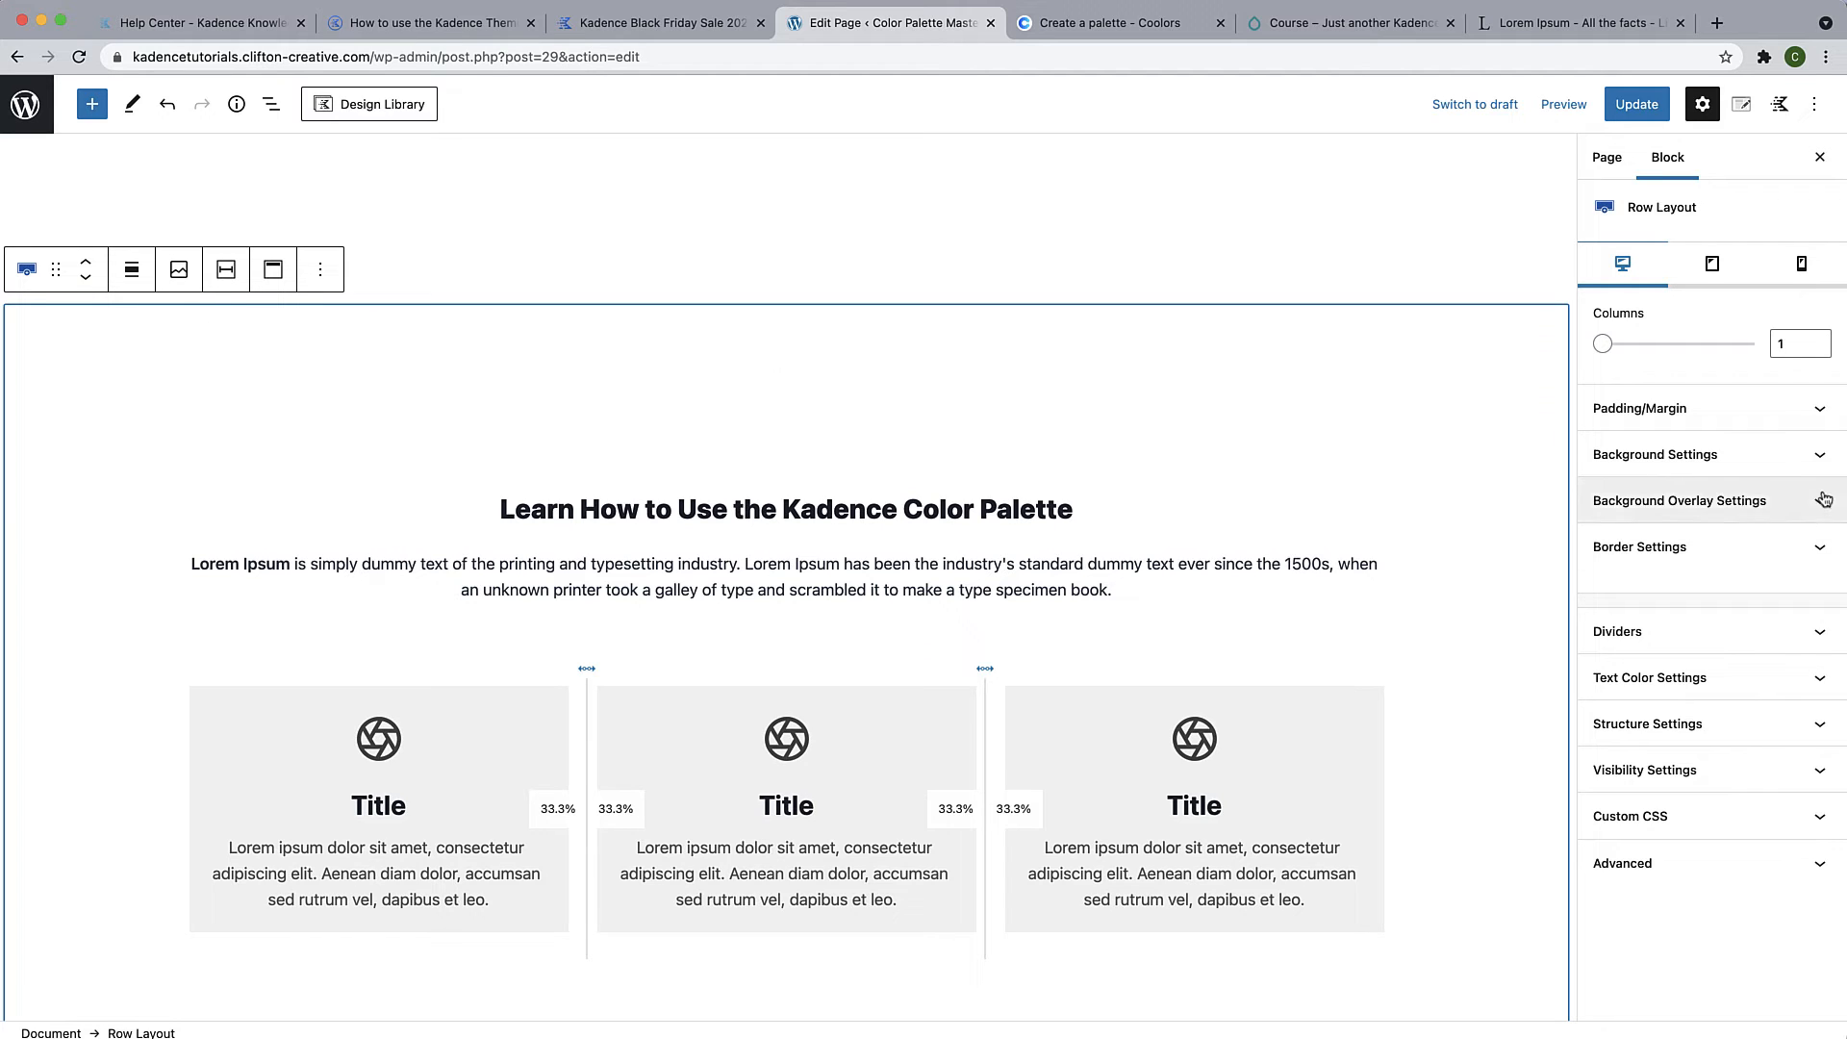
click(1794, 466)
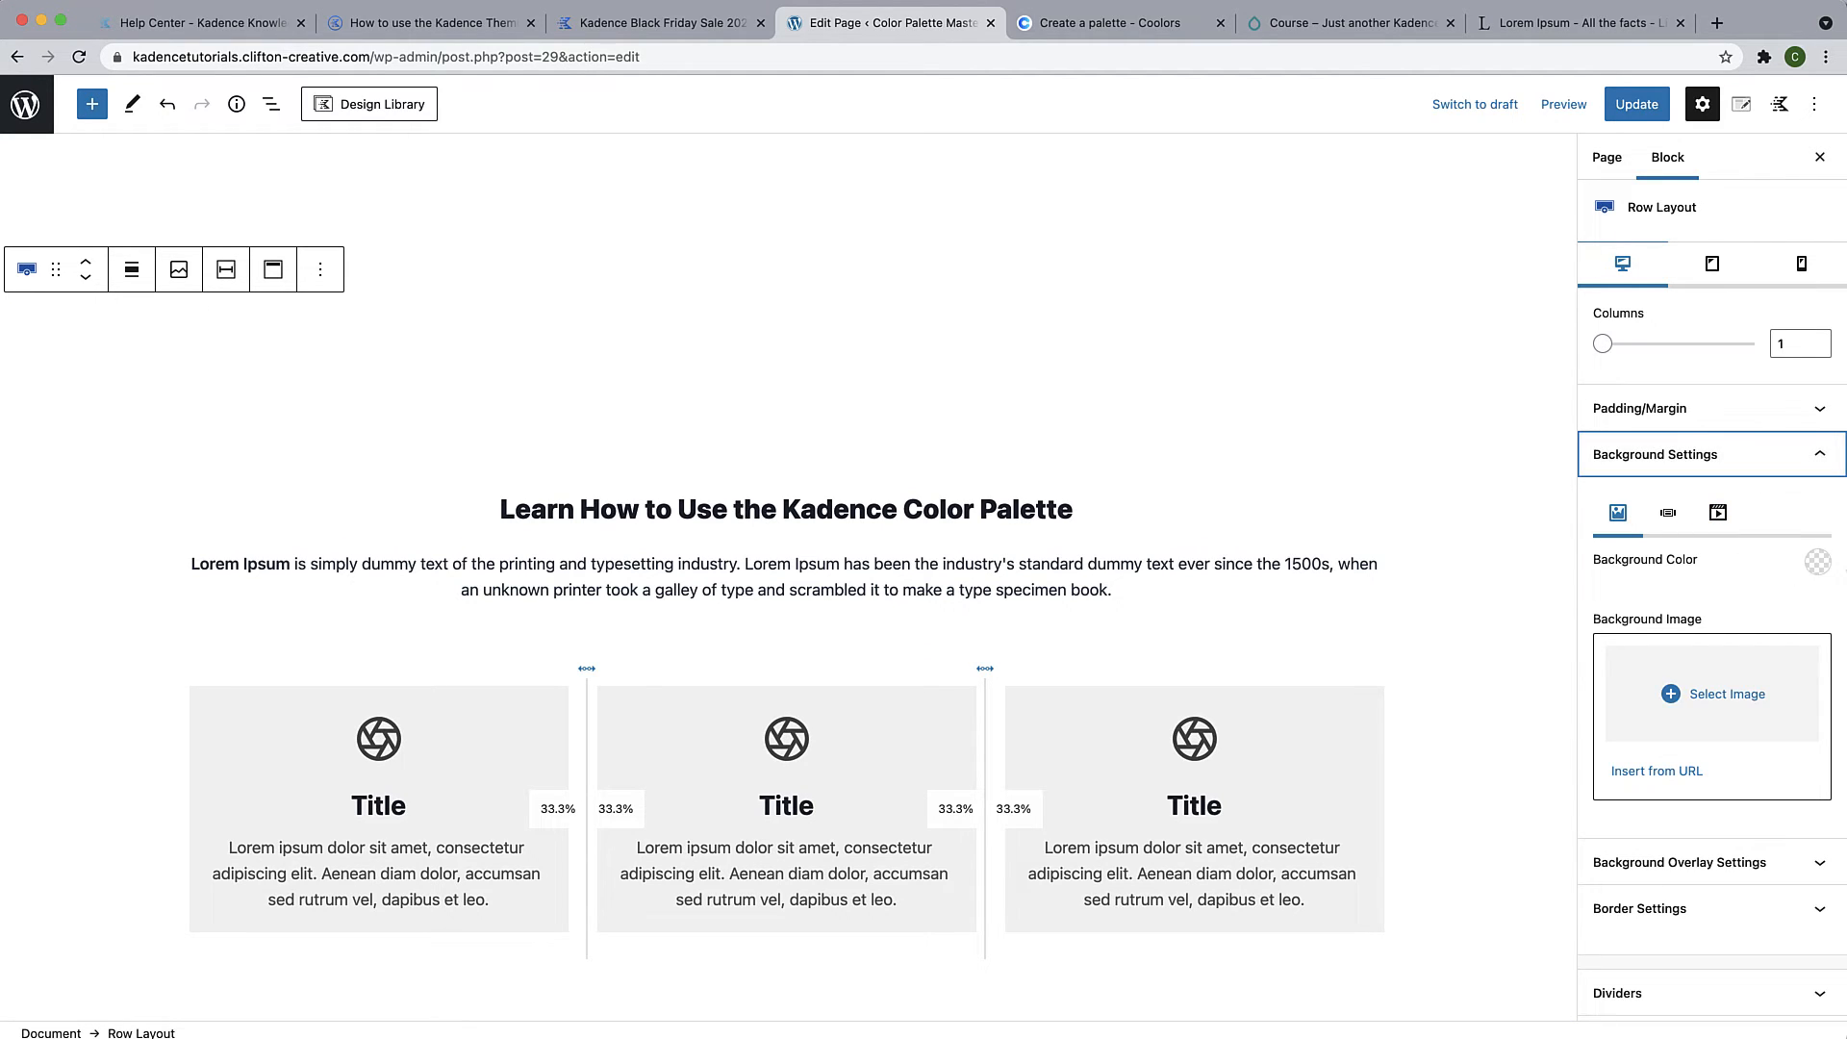
click(1818, 562)
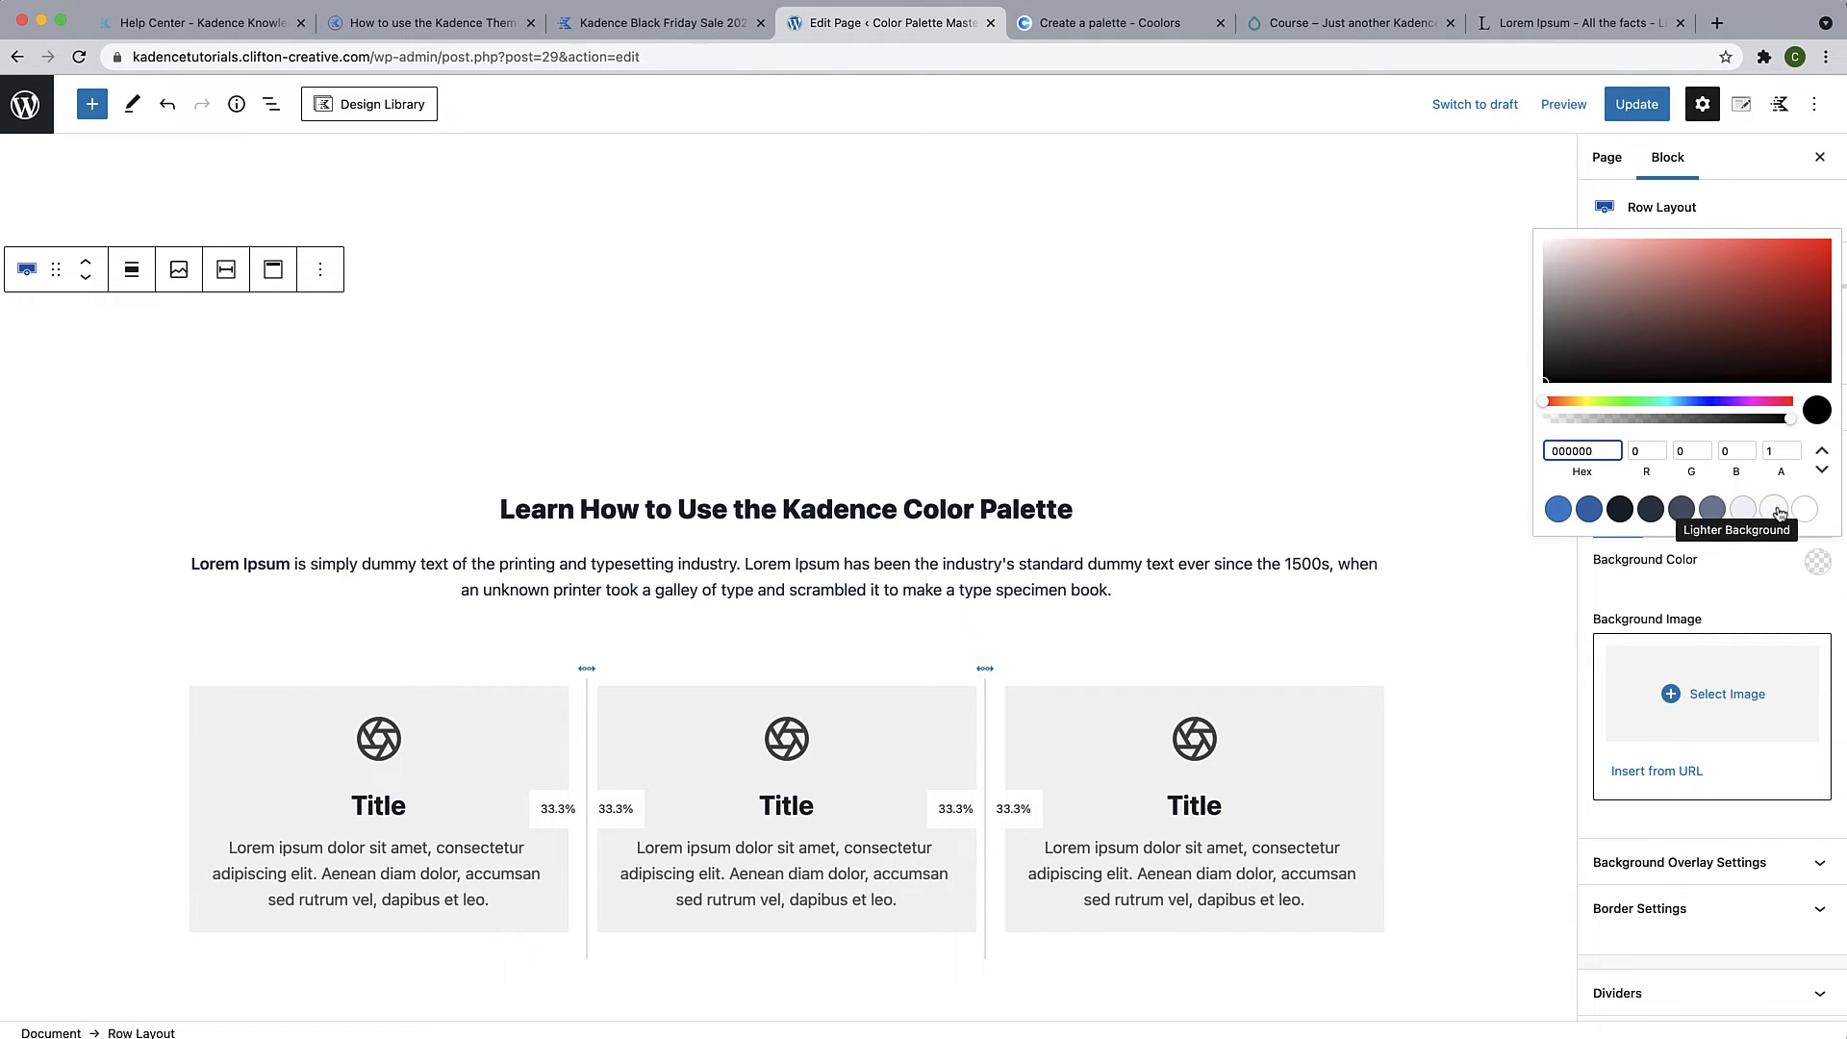
click(1776, 510)
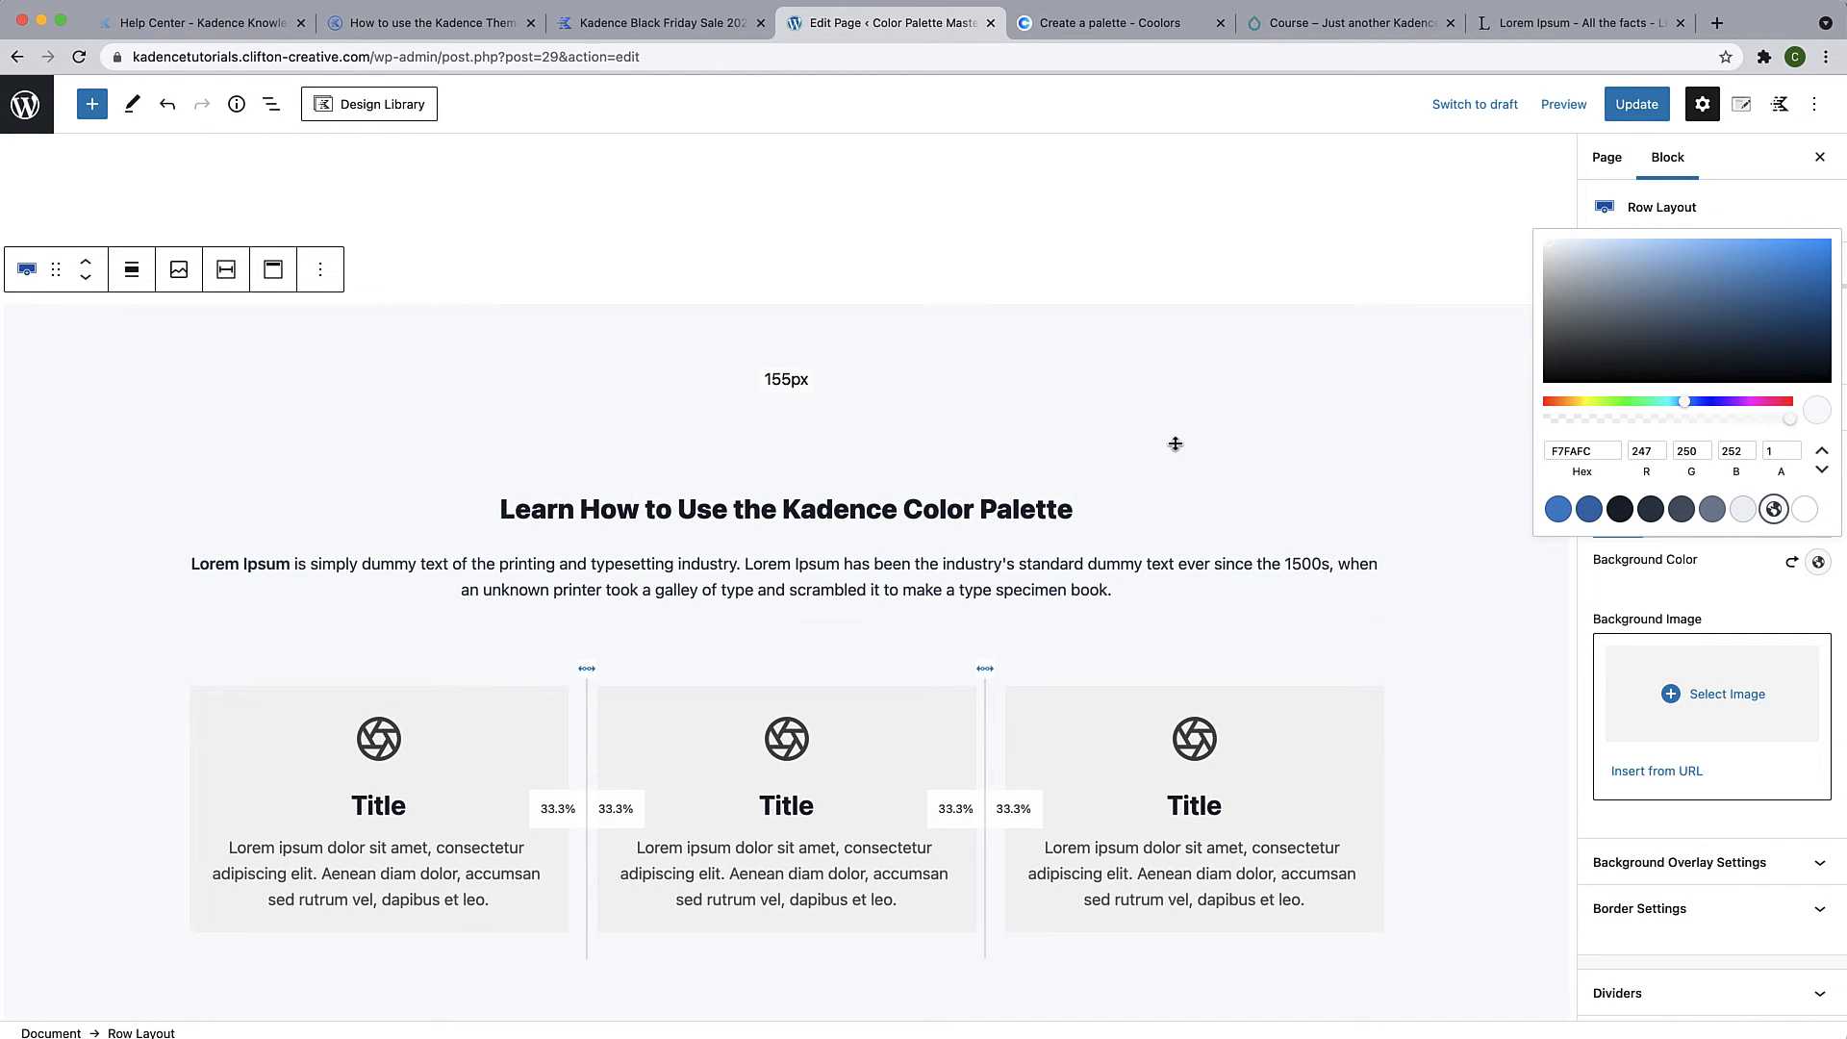
scroll(1180, 443, down, 4)
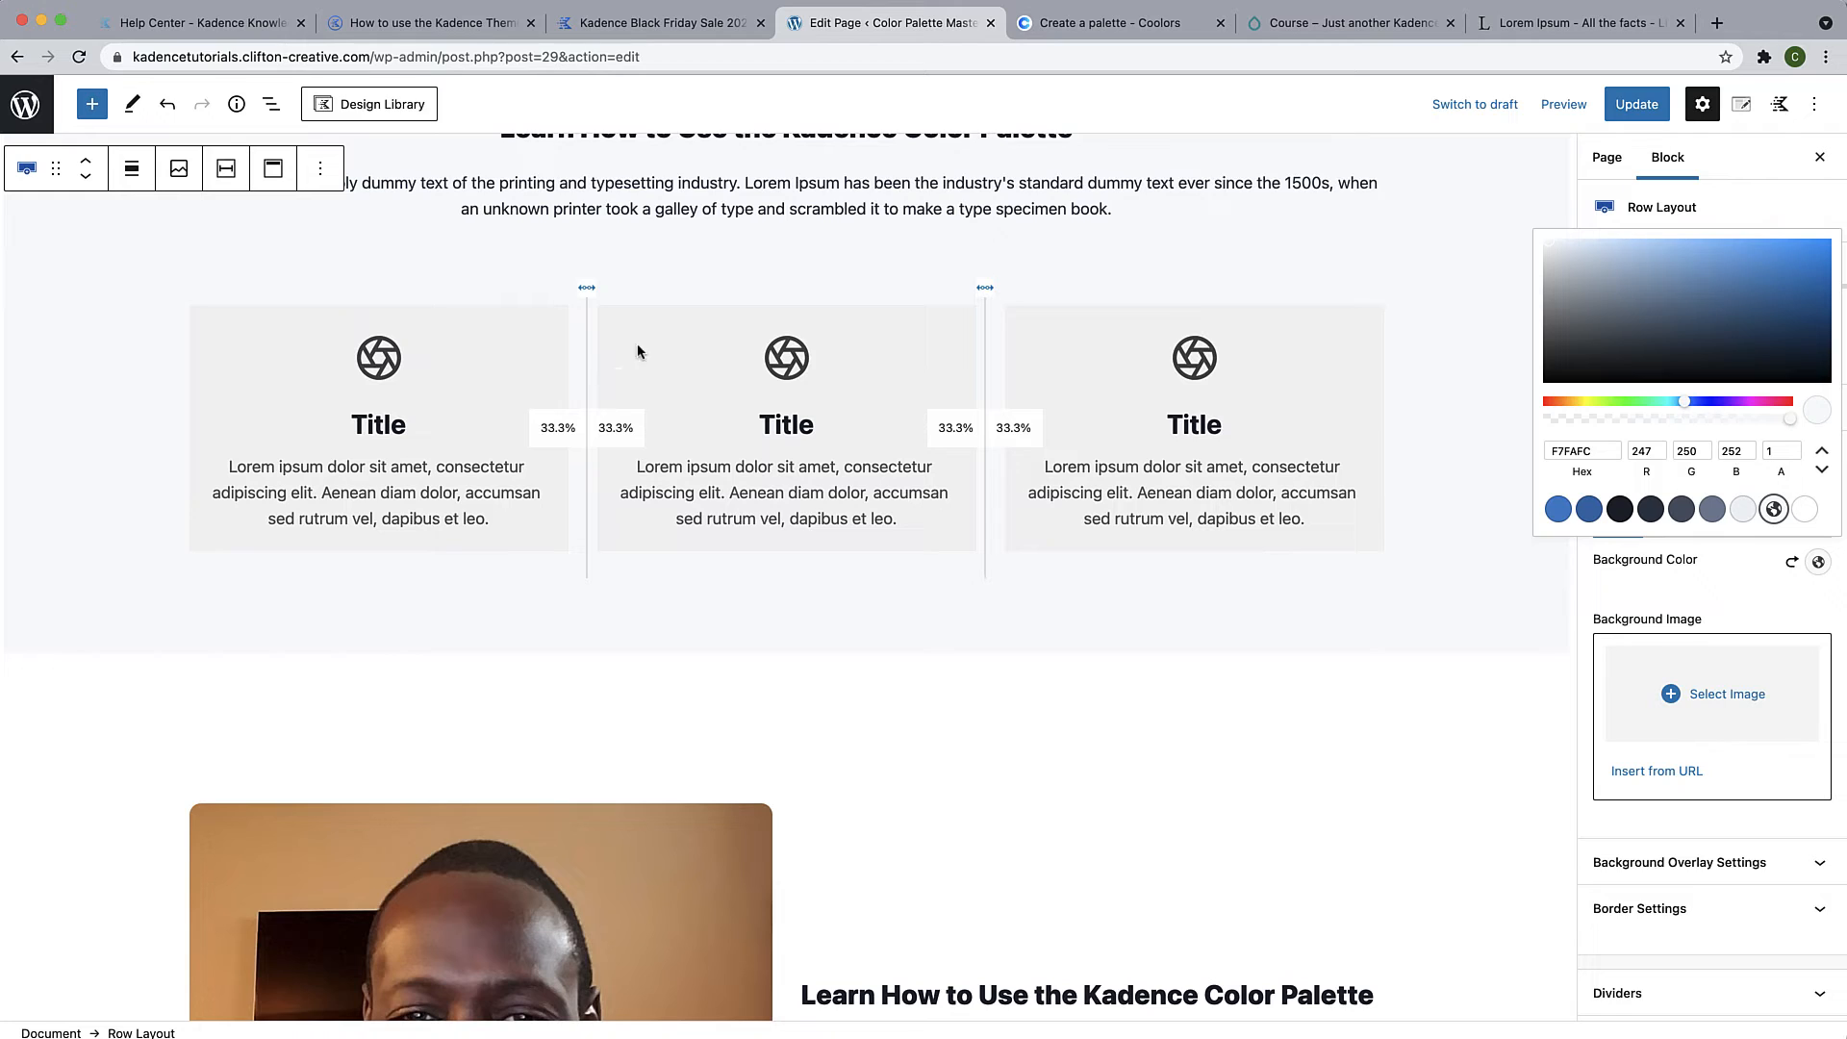
scroll(968, 331, up, 2)
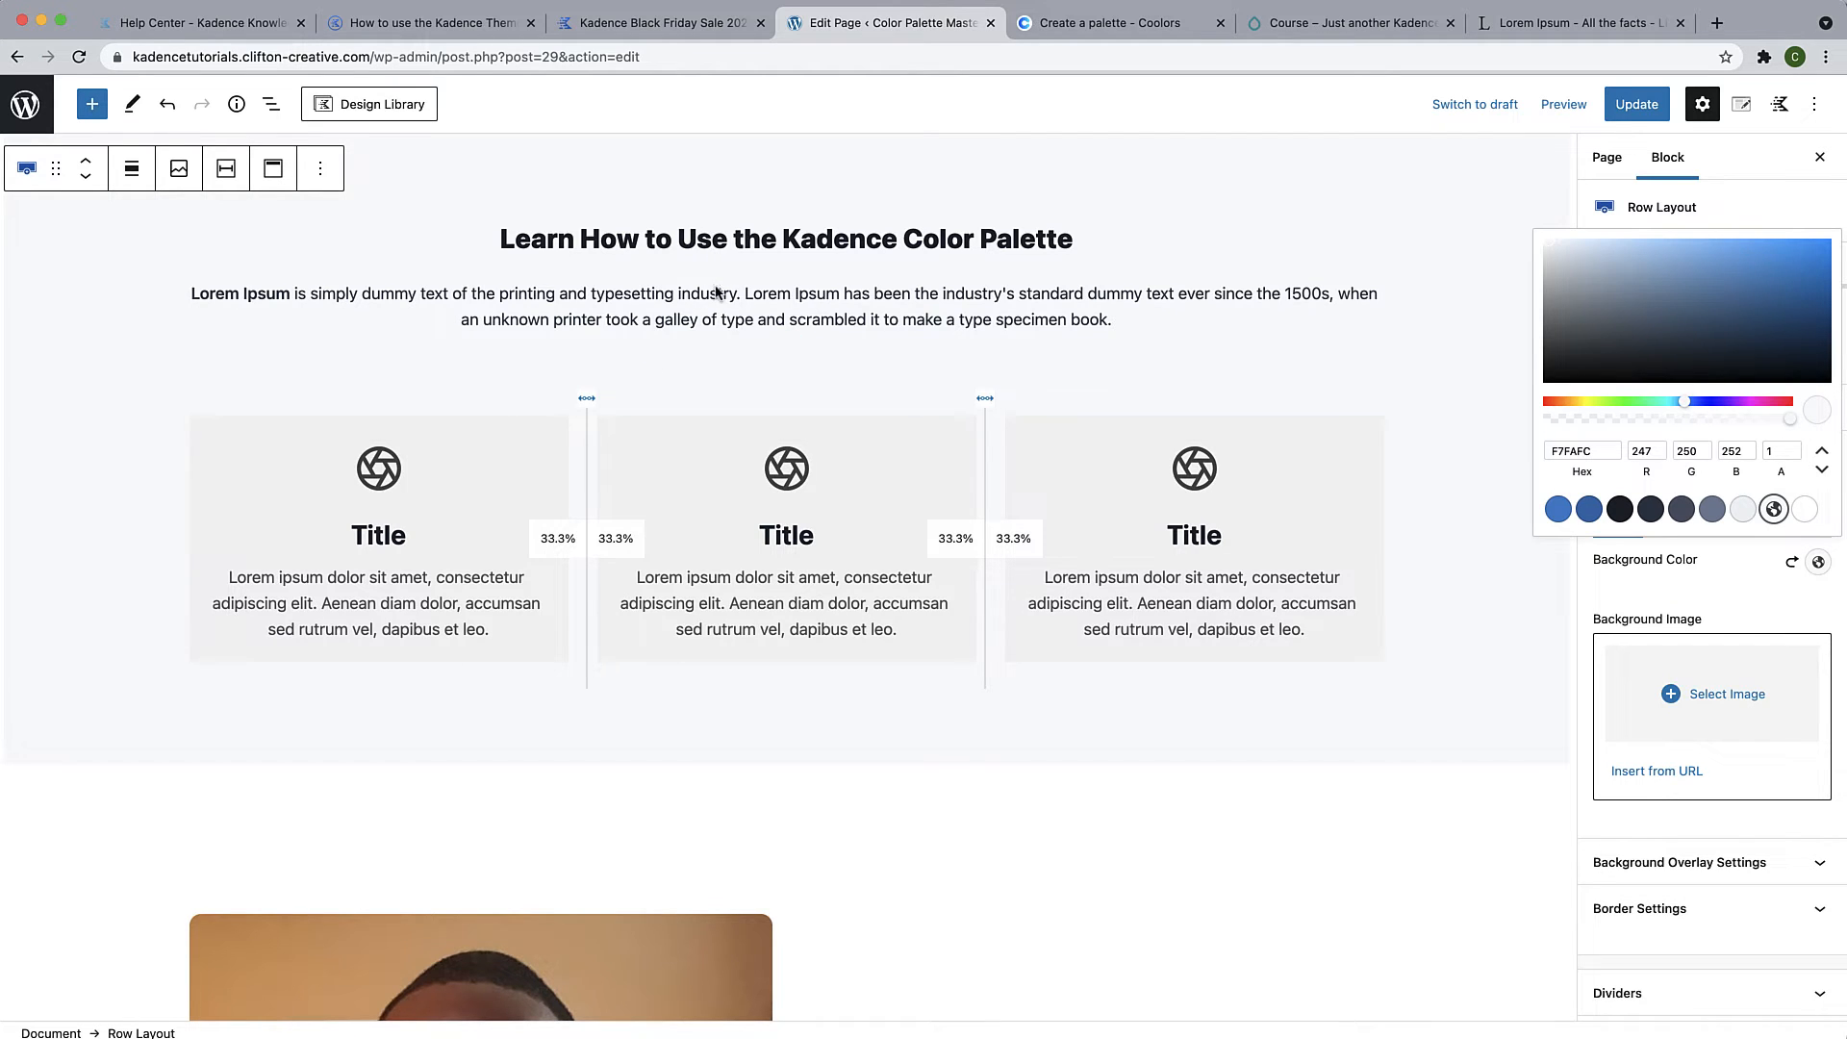
Check the centered heading's palette color and set the paragraph beneath it to the dark gray palette color 4A5568
click(704, 237)
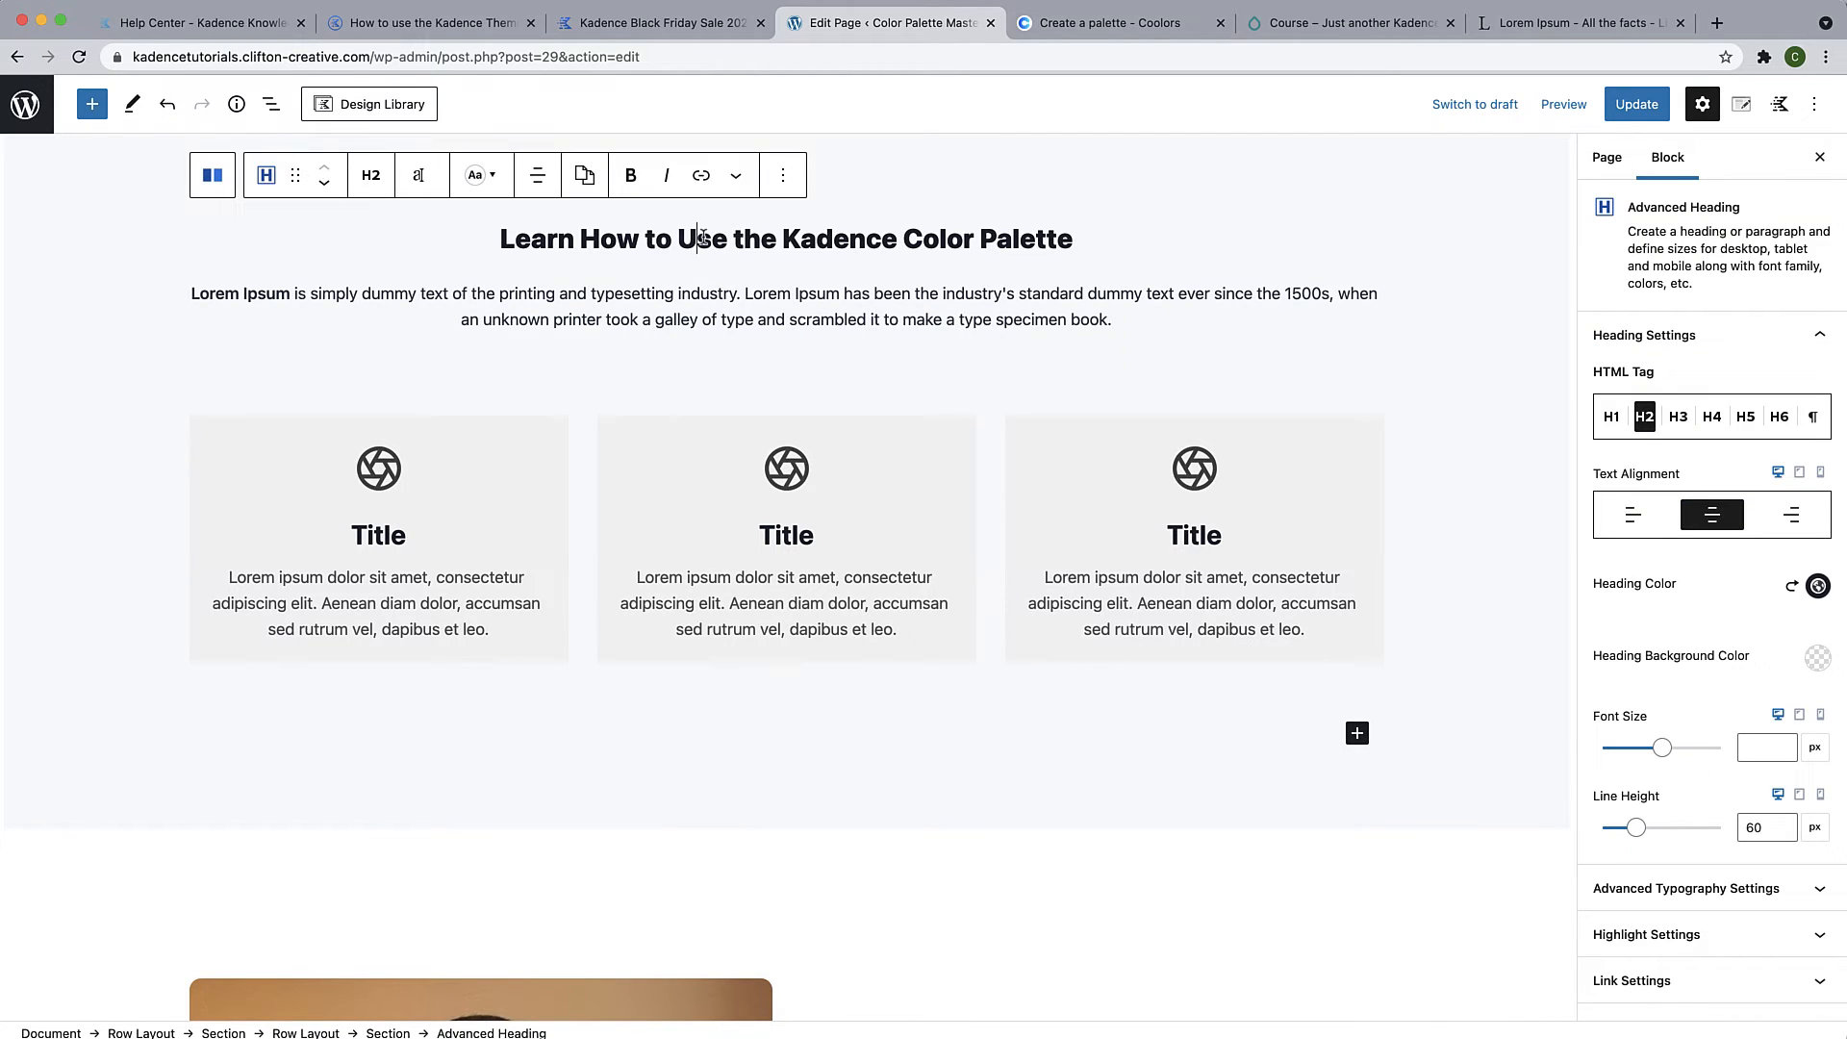
click(1817, 586)
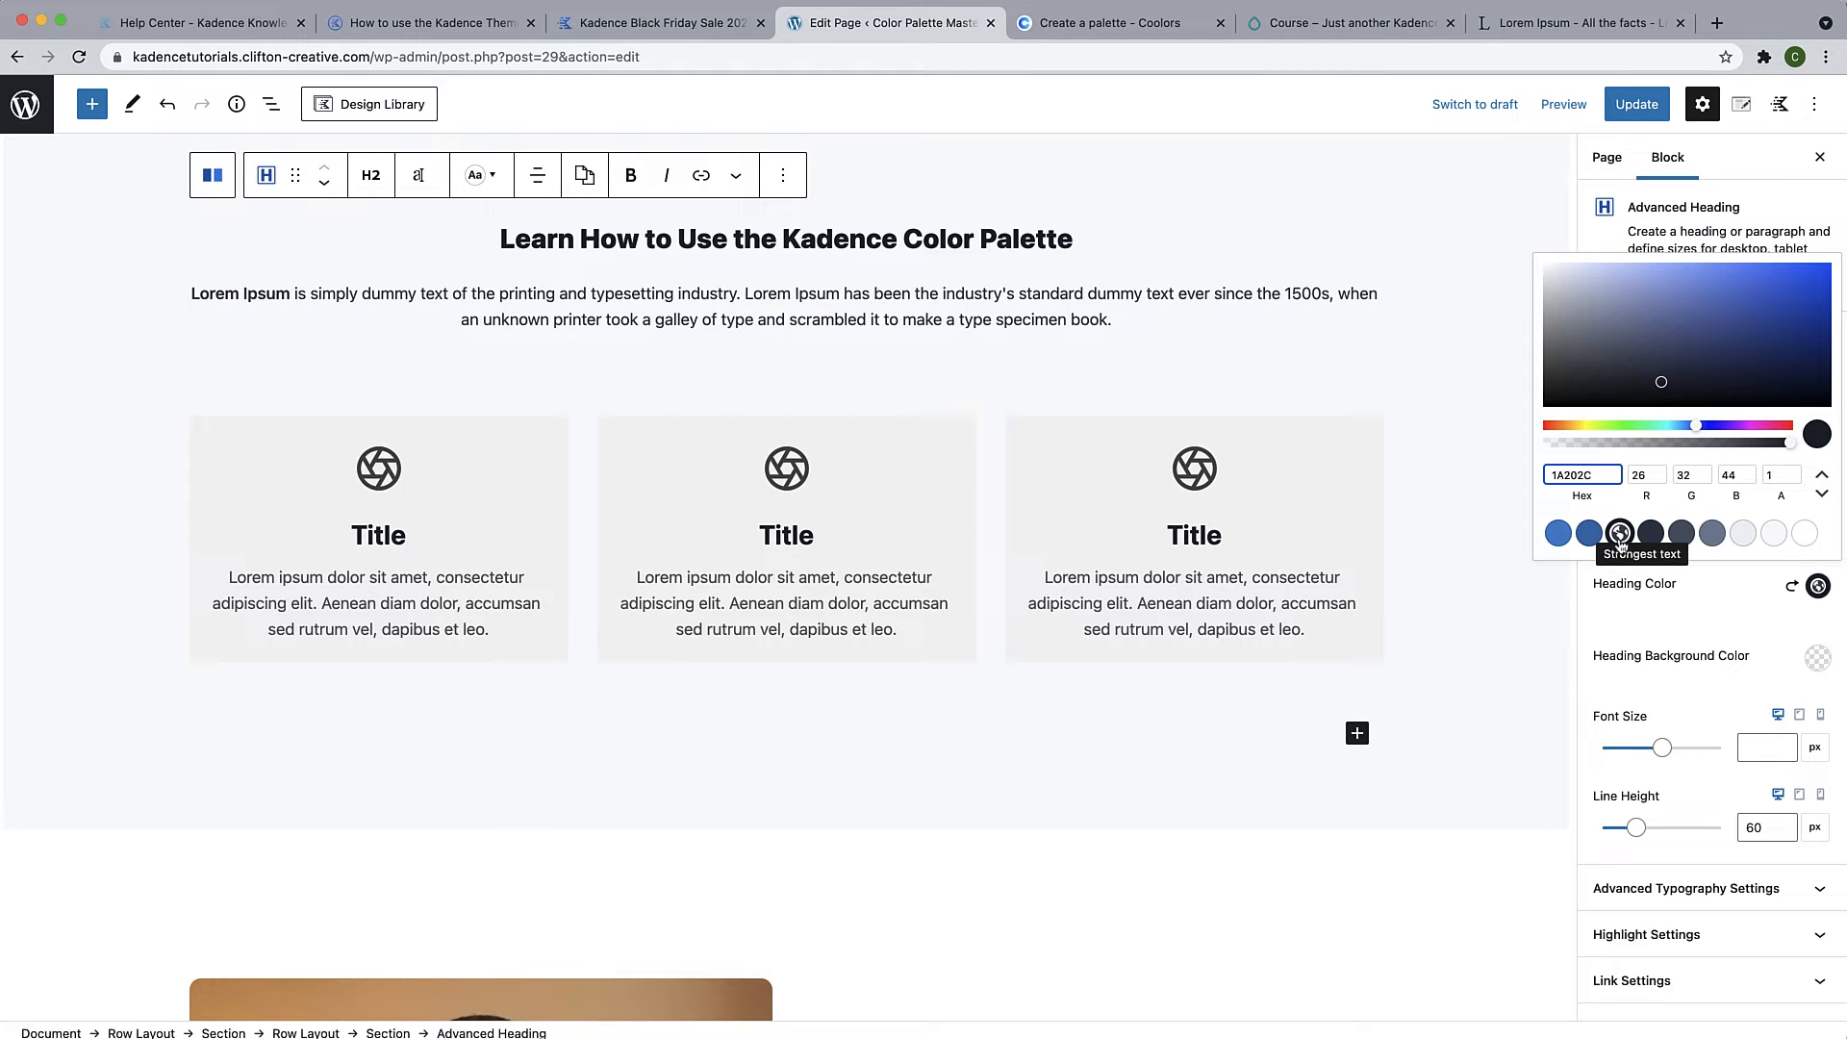
click(549, 300)
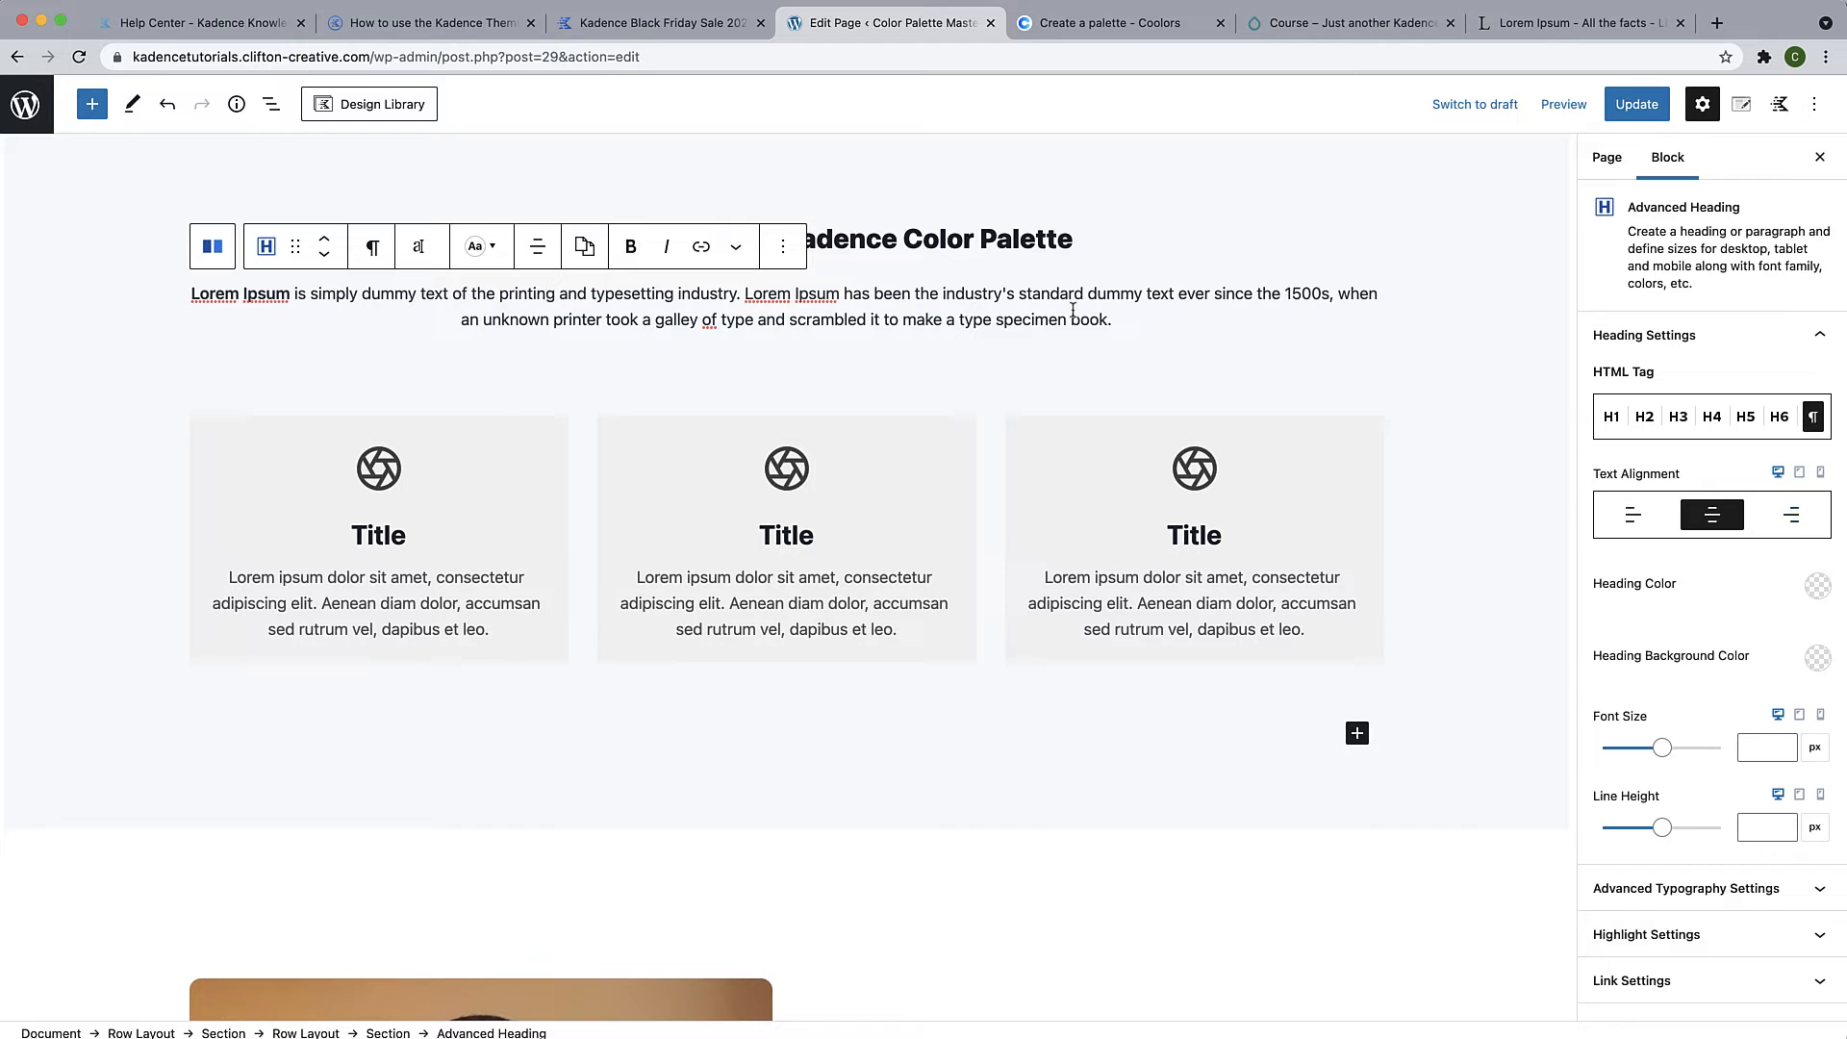
click(494, 249)
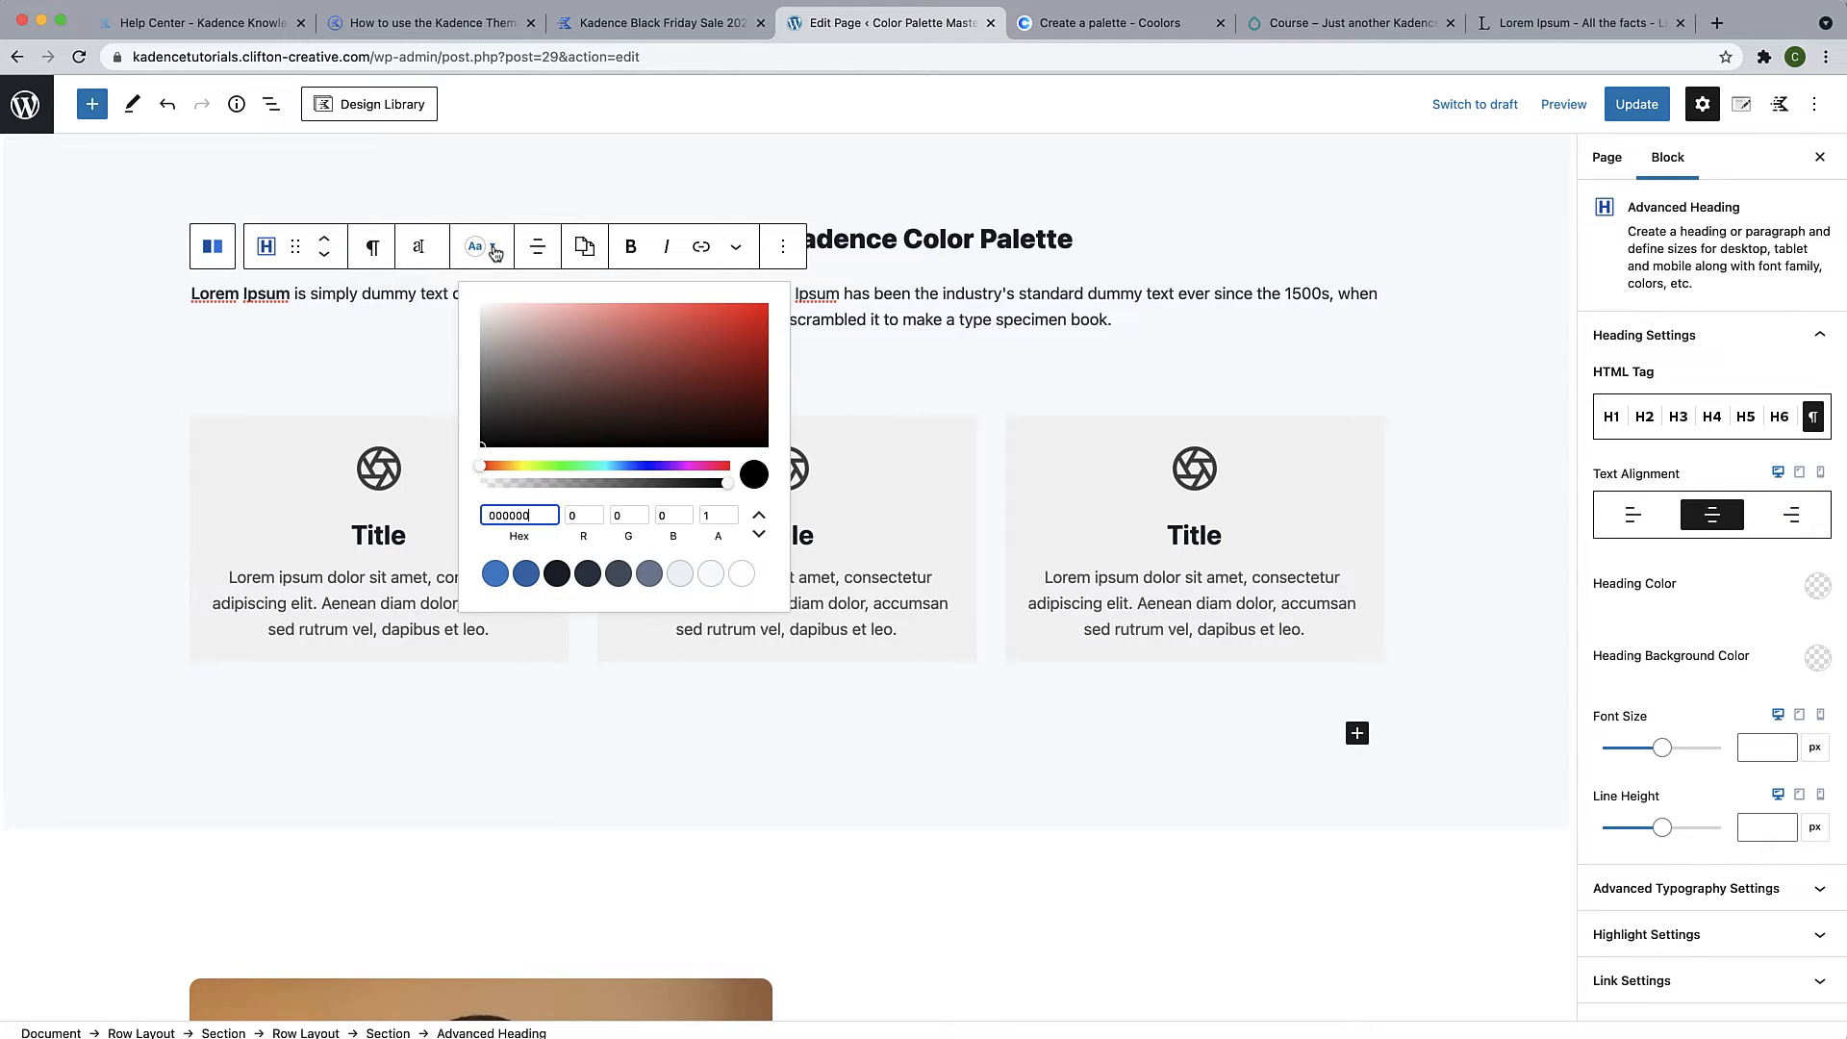
click(619, 576)
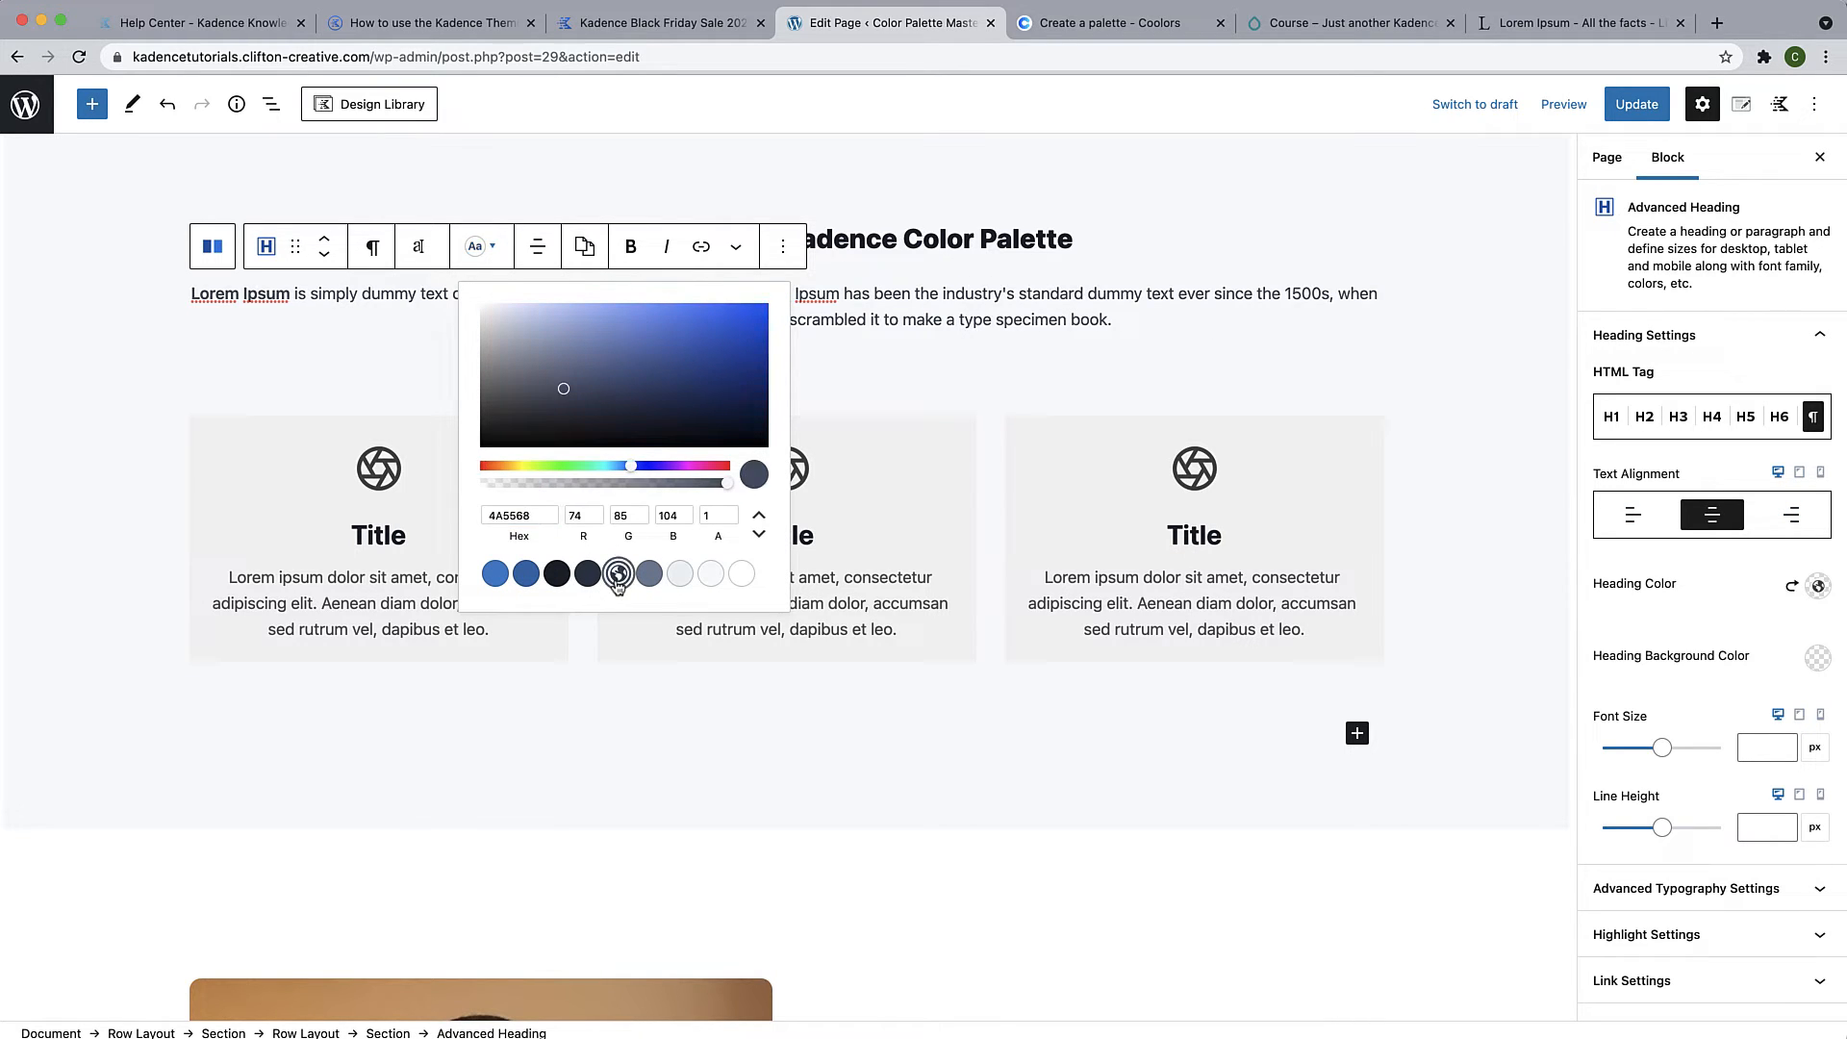
click(920, 361)
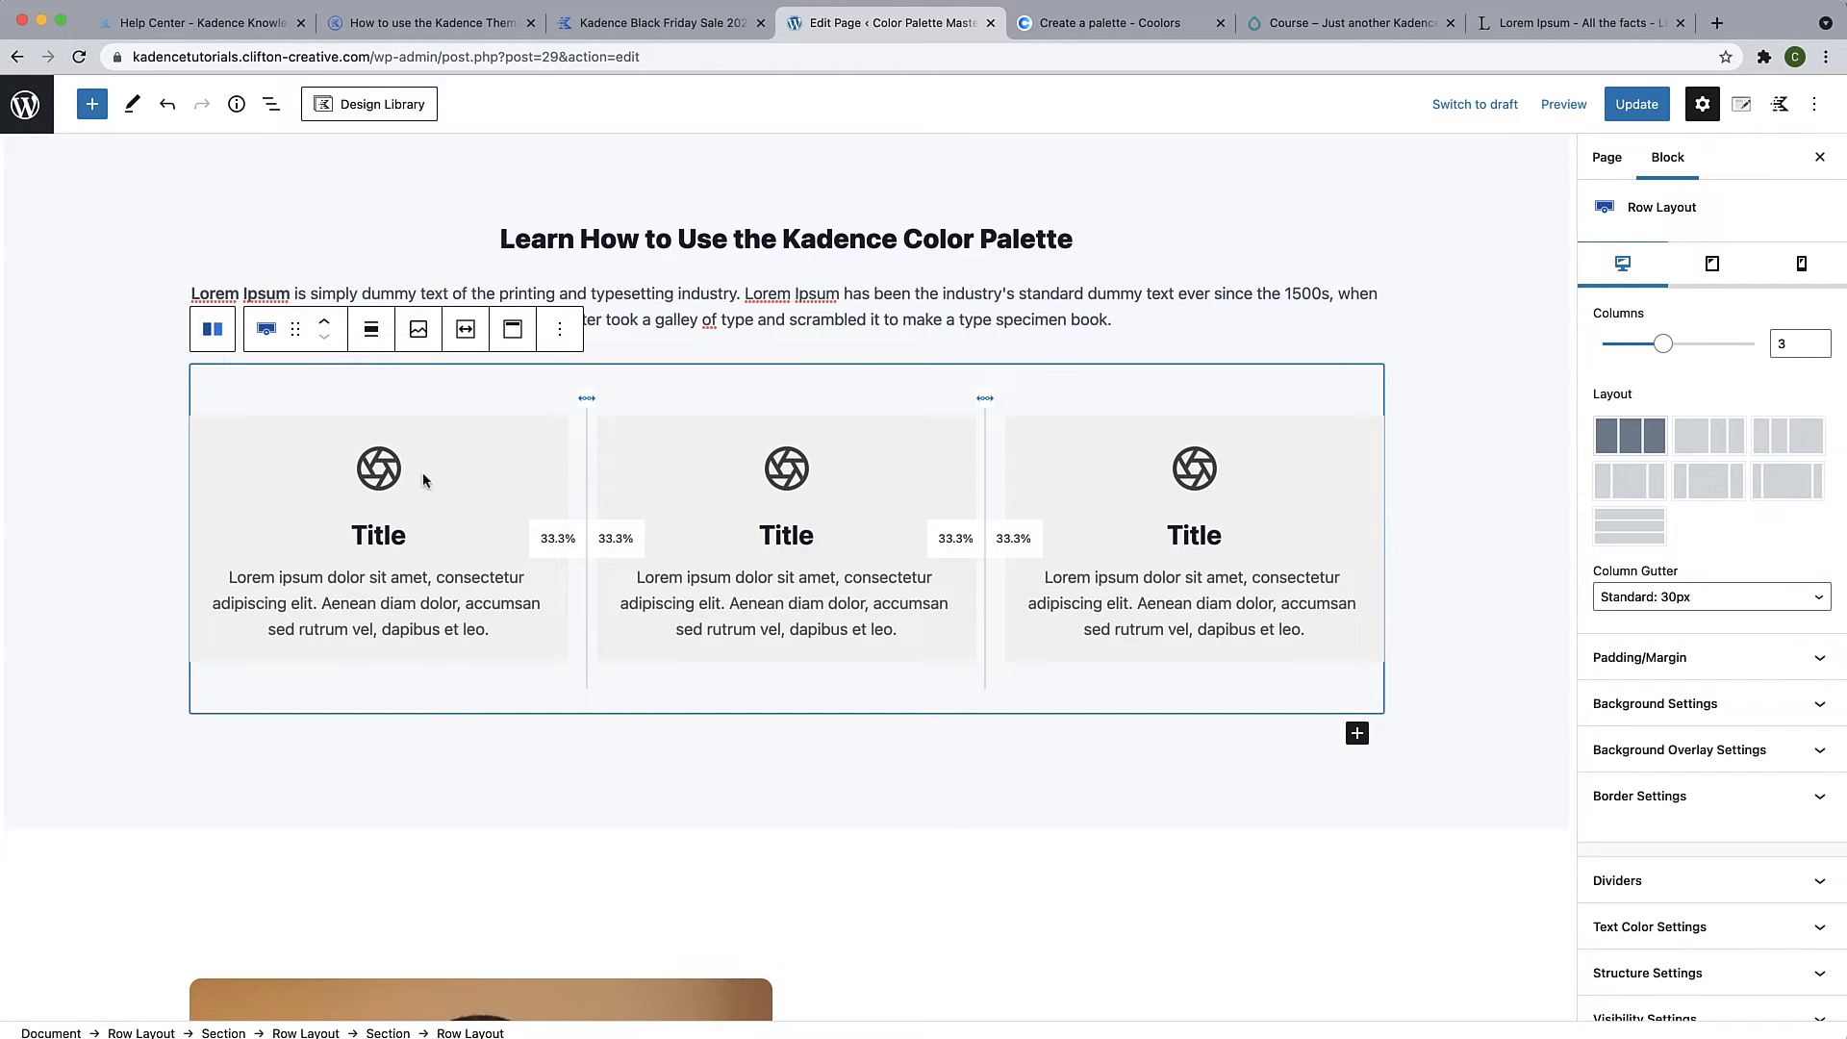
Make the first info box's container background fully transparent by setting its alpha to 0
click(538, 453)
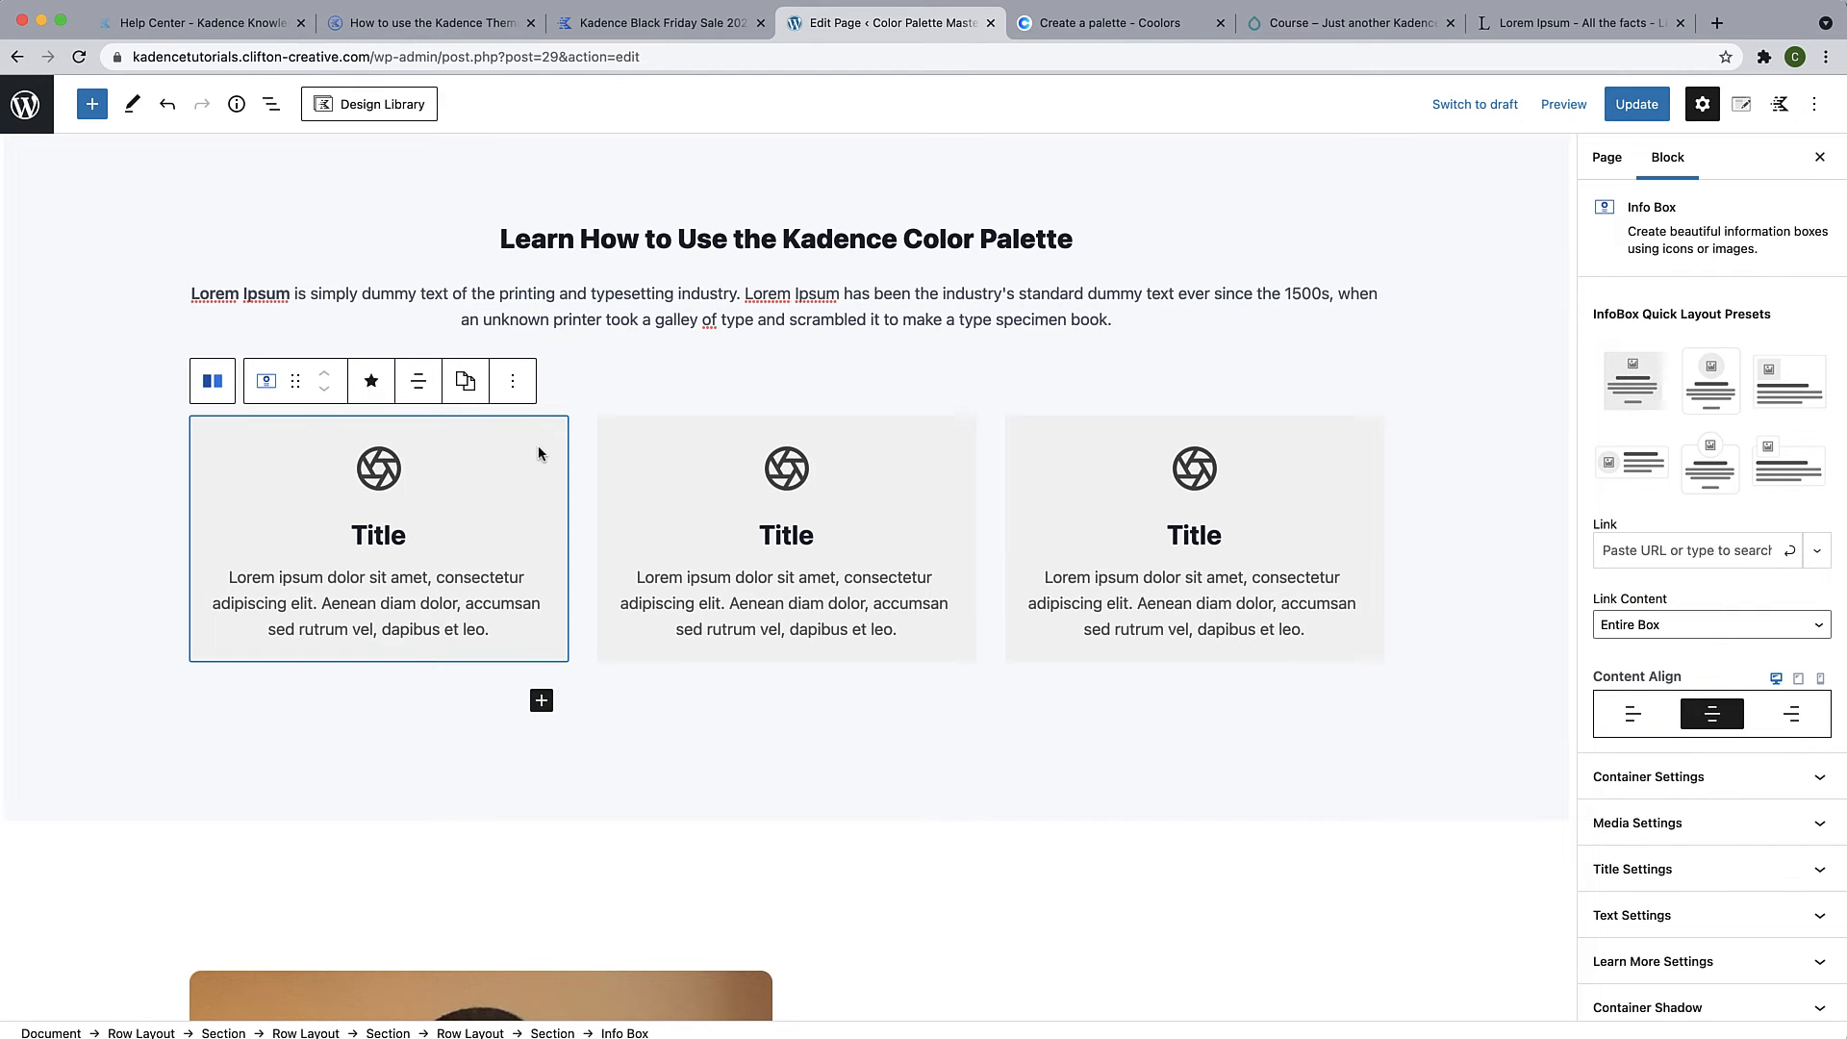
scroll(1701, 755, down, 1)
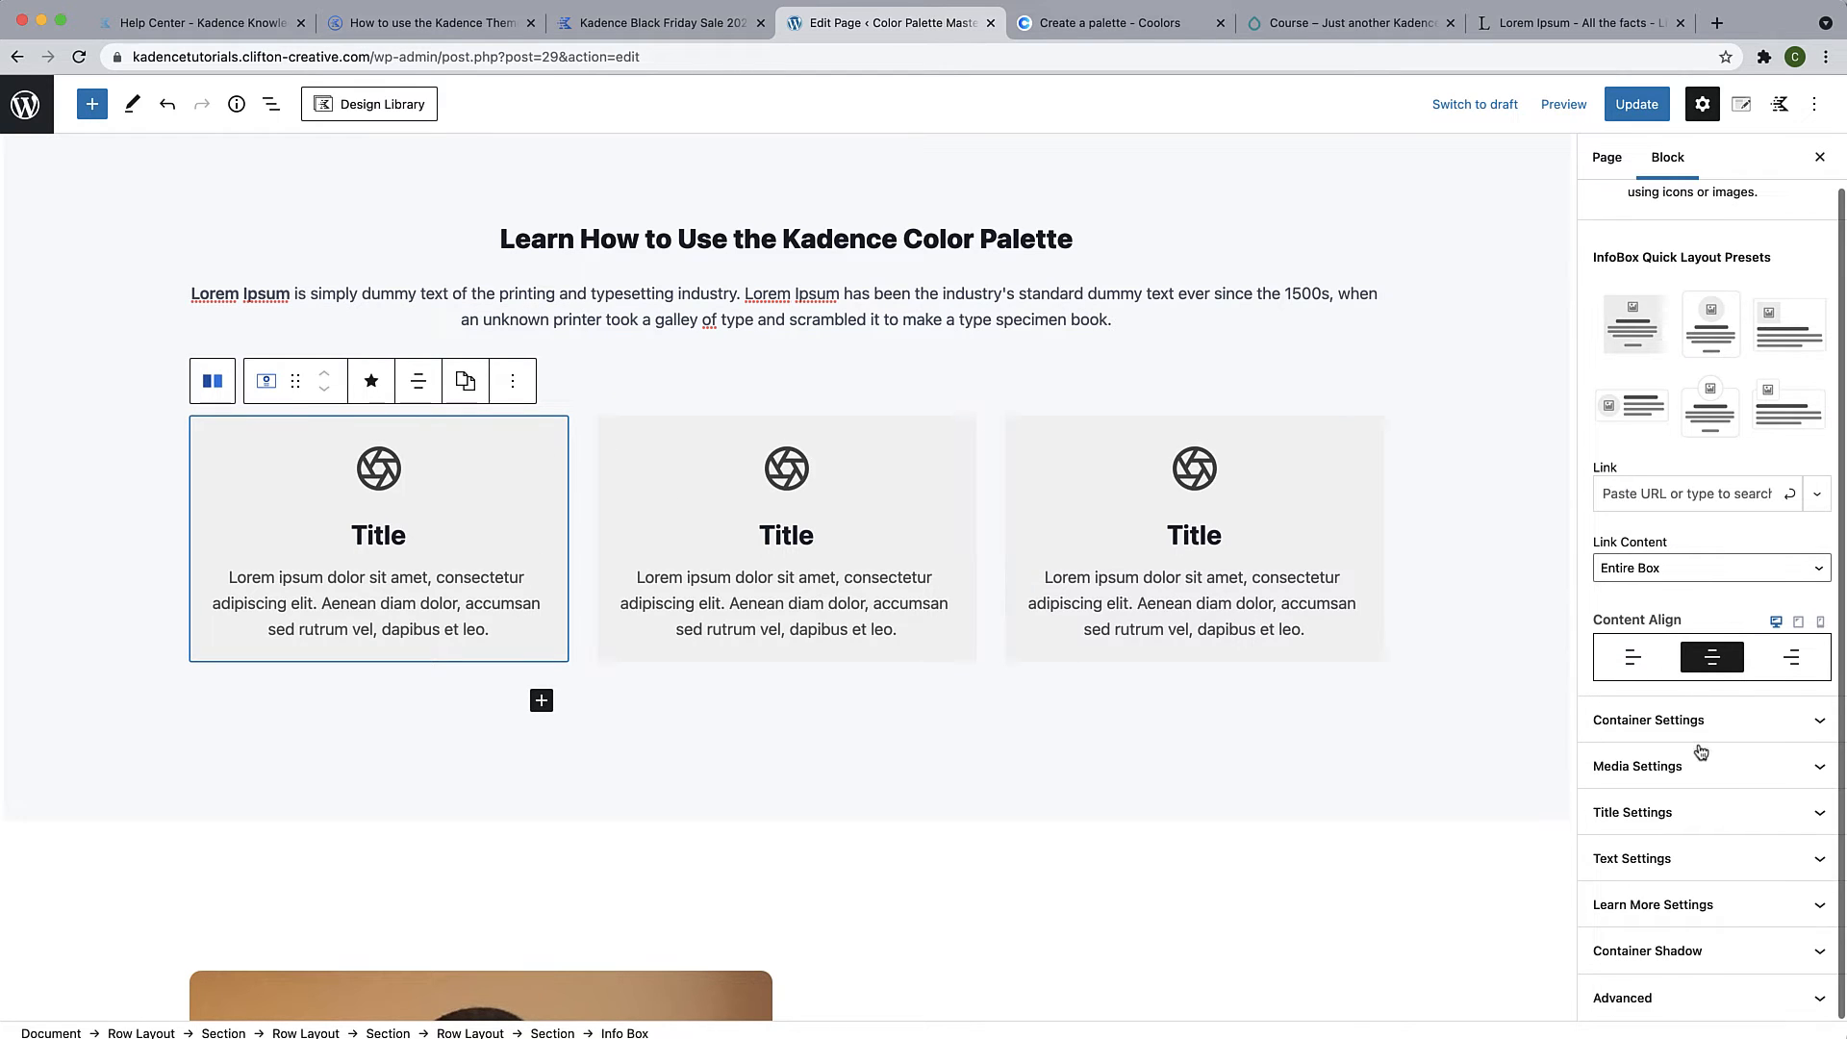
click(1715, 717)
scroll(1715, 734, down, 2)
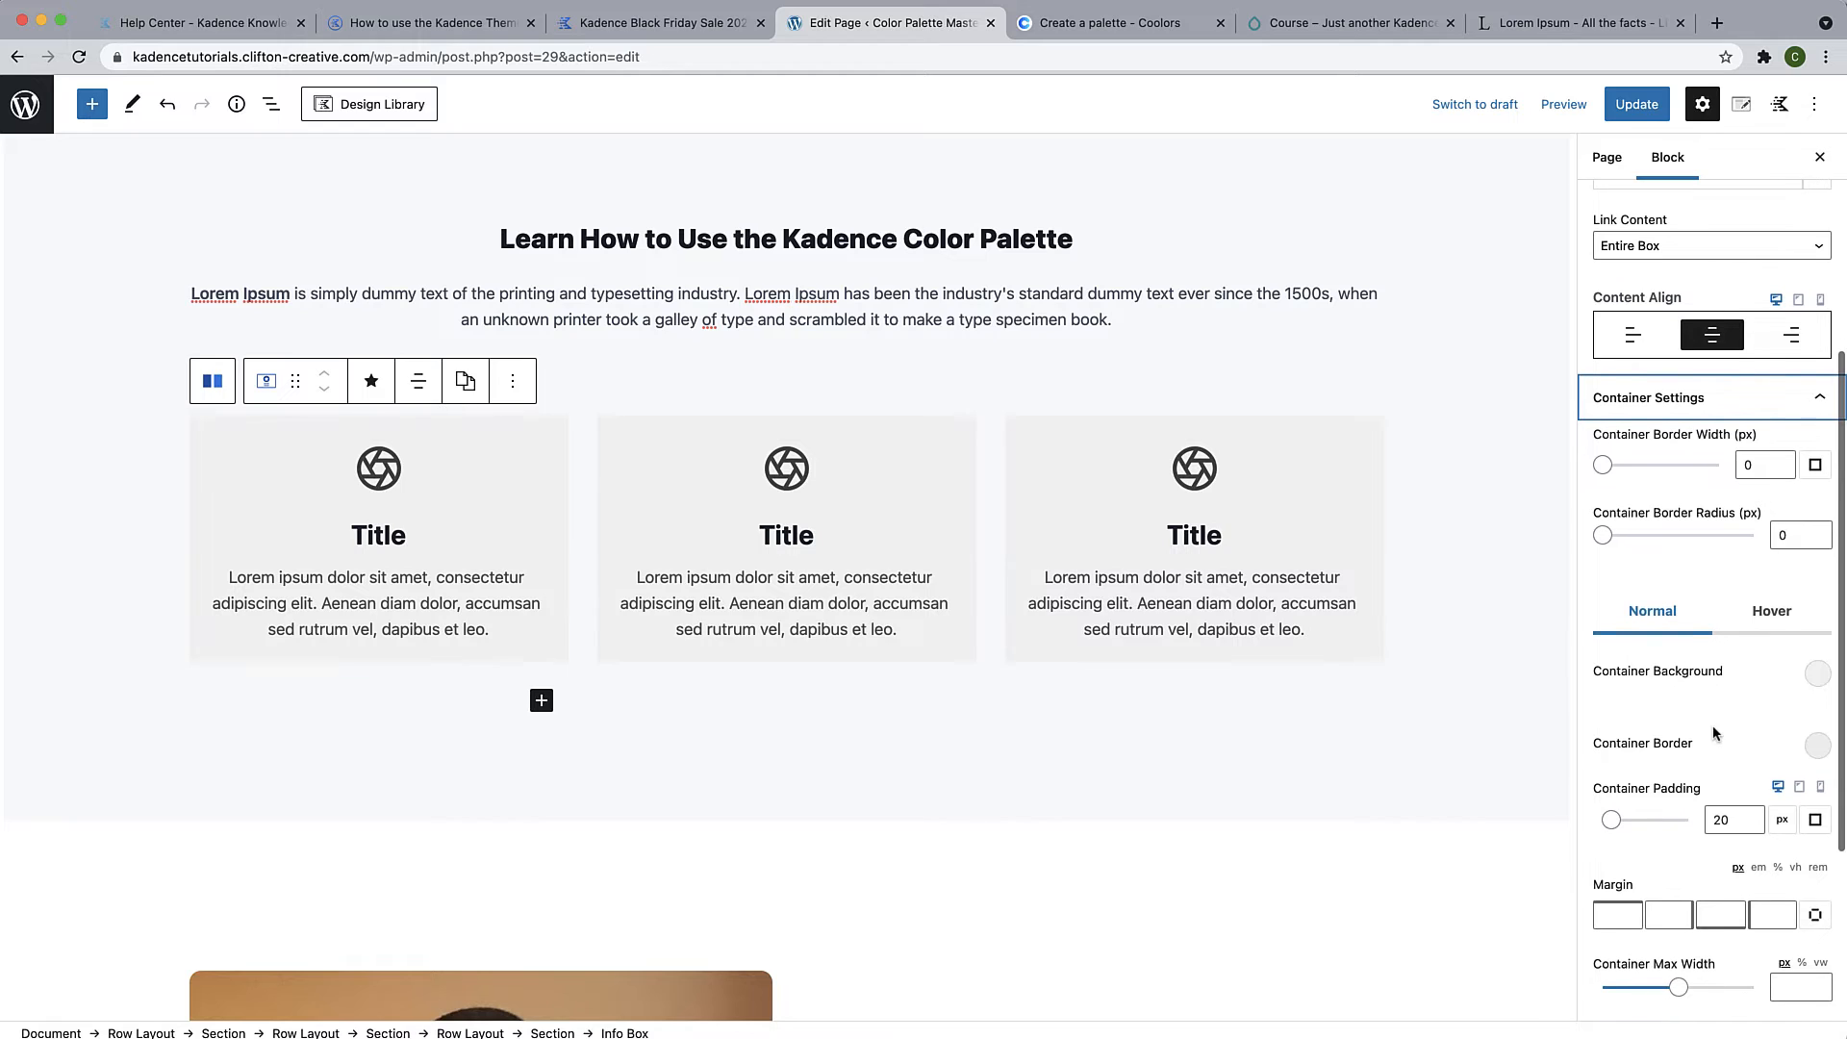
click(1817, 682)
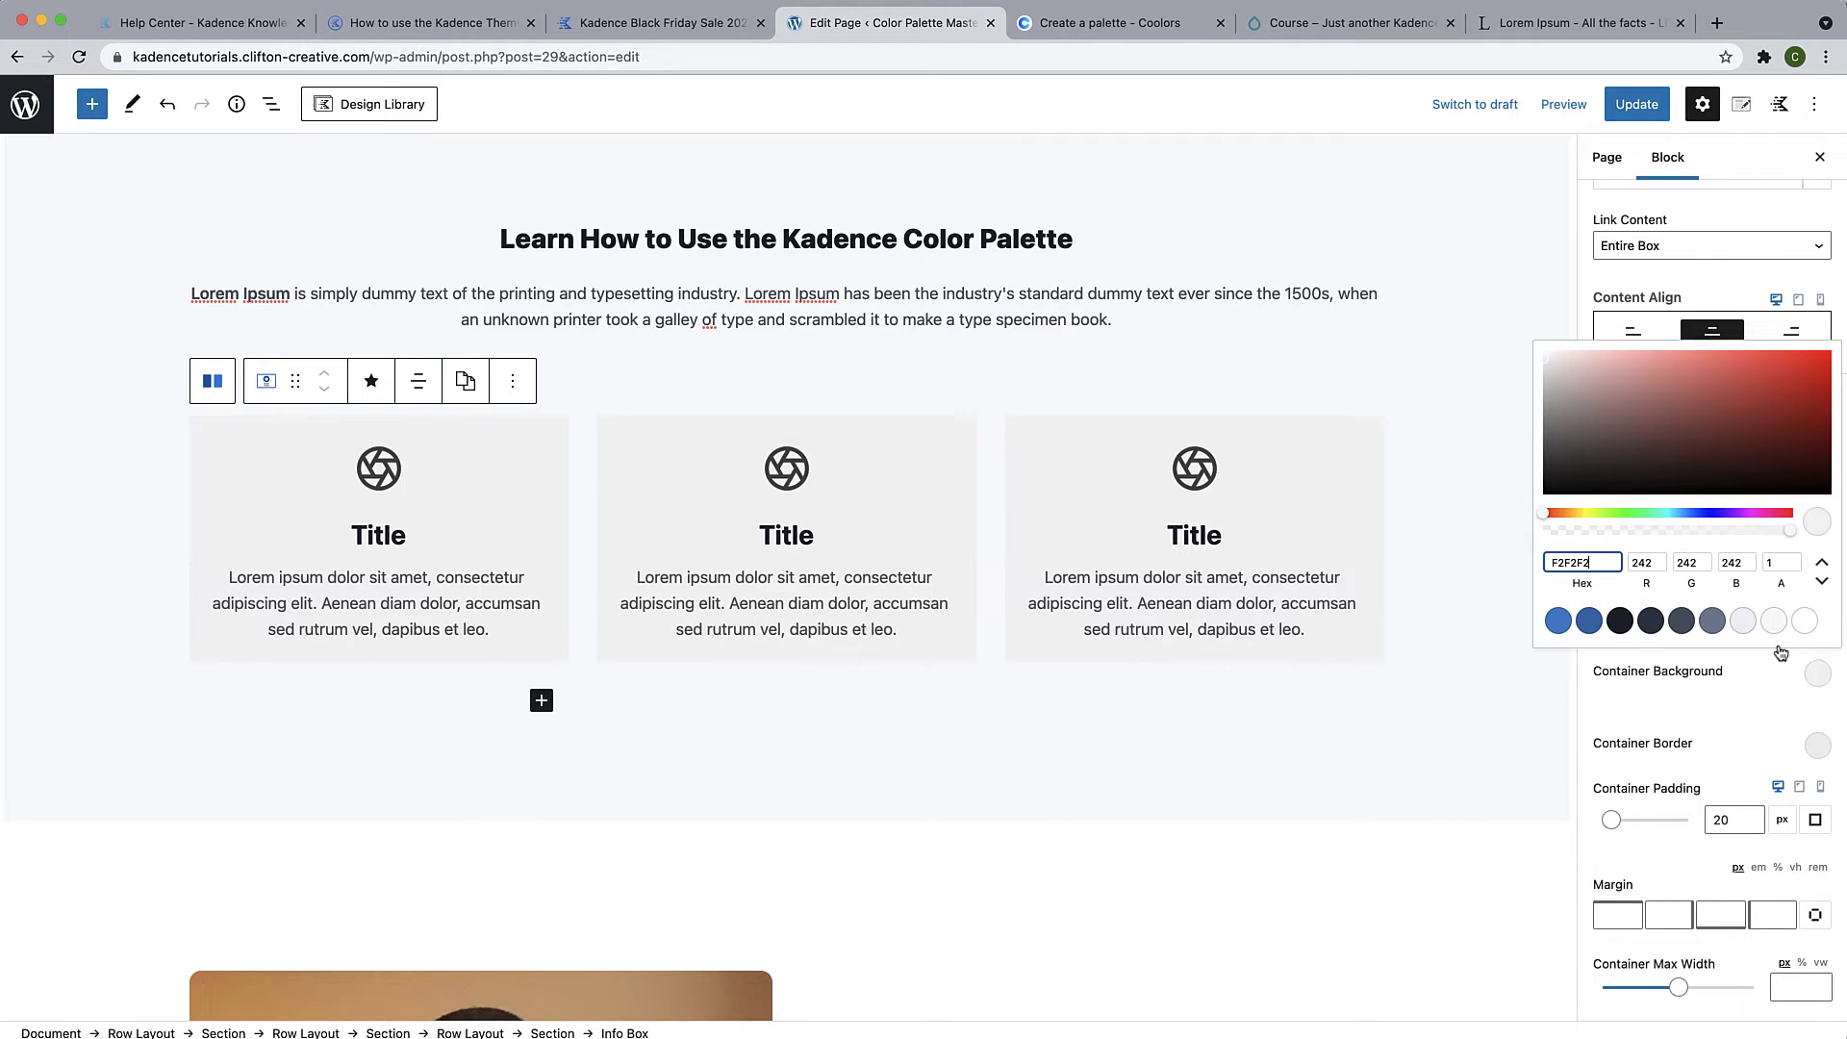
click(1766, 563)
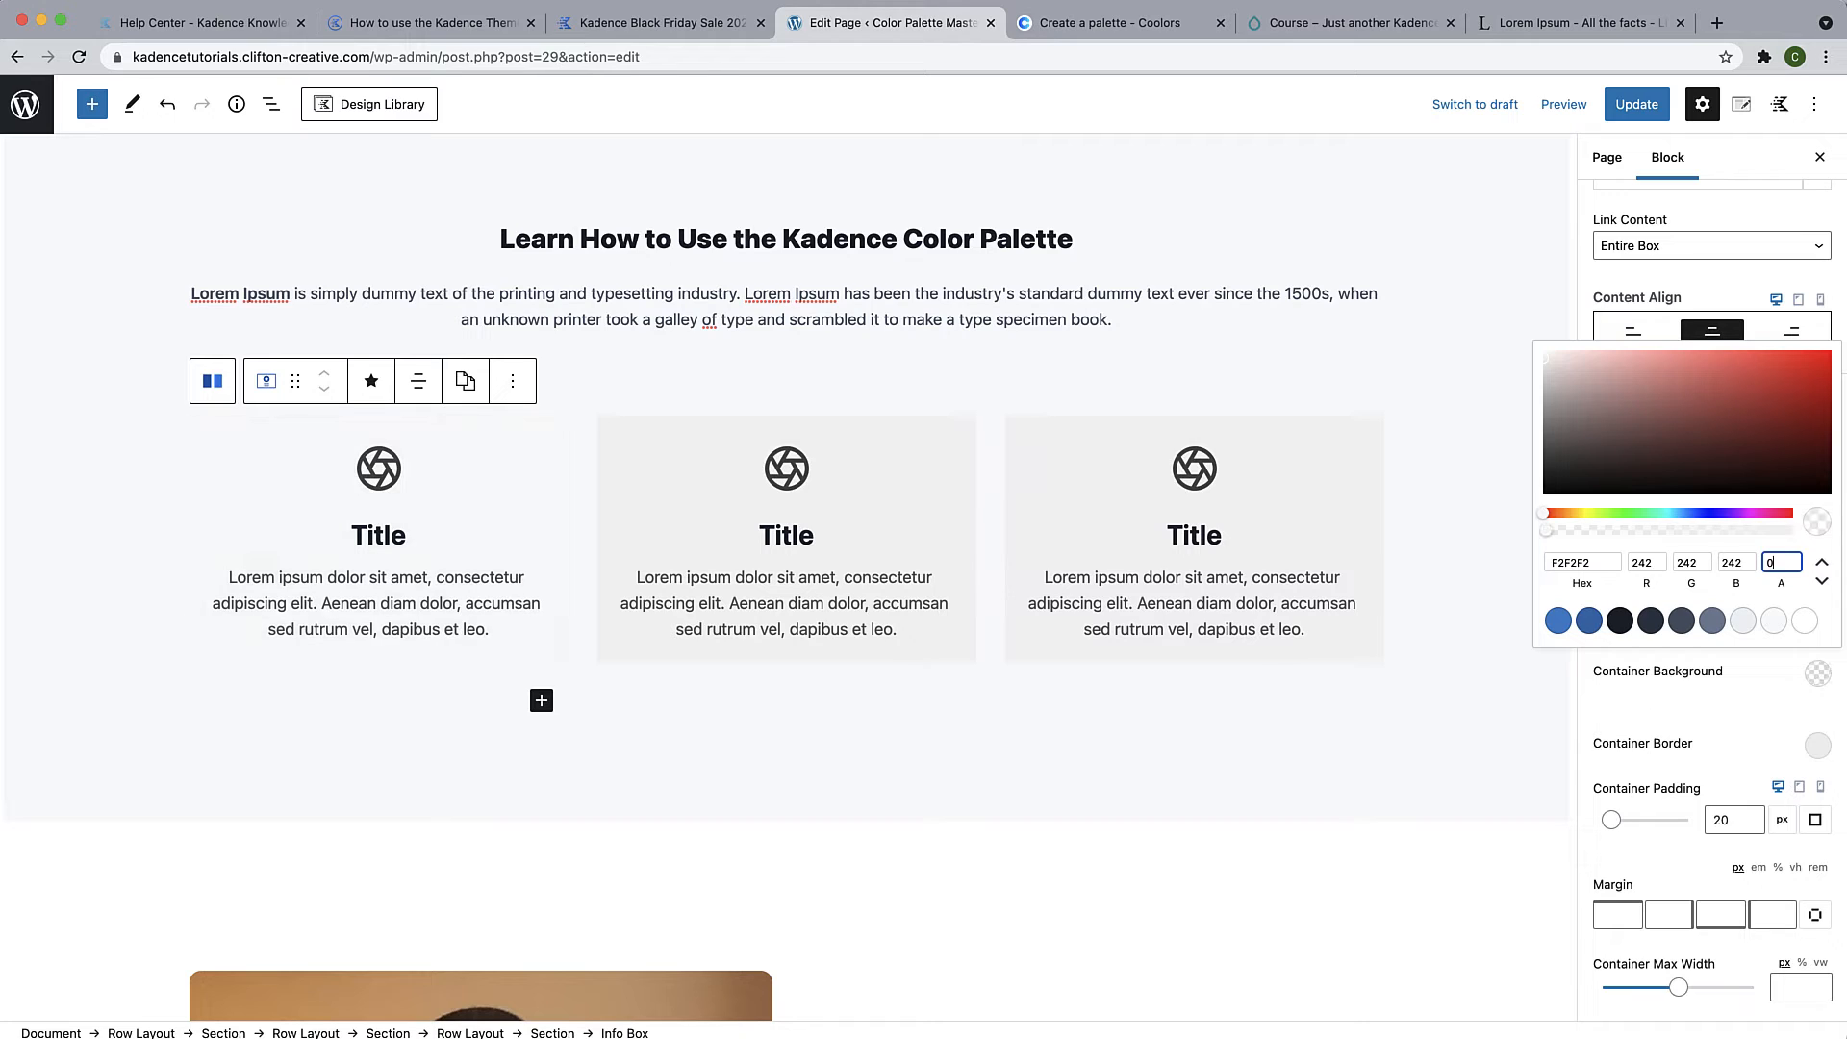
Set the alpha of the first info box's container border color to 0 and show the container's hover colors
scroll(1819, 720, down, 1)
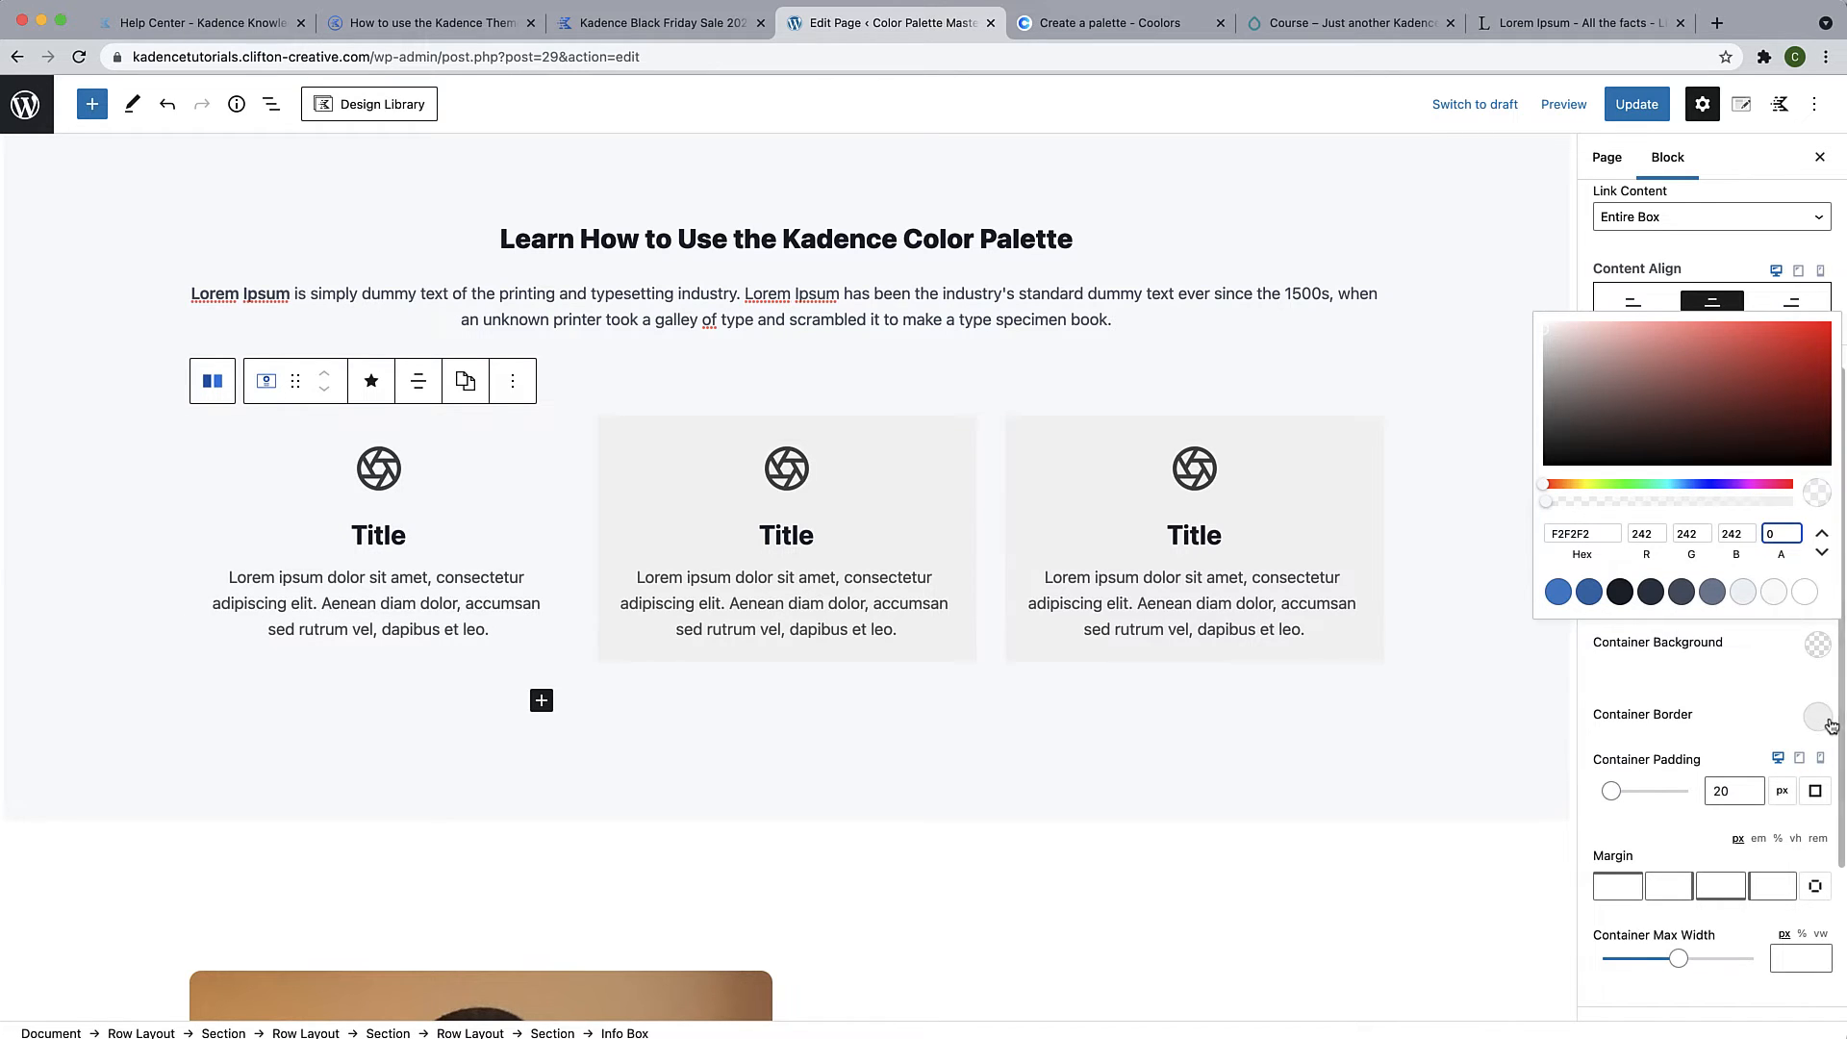
click(1818, 719)
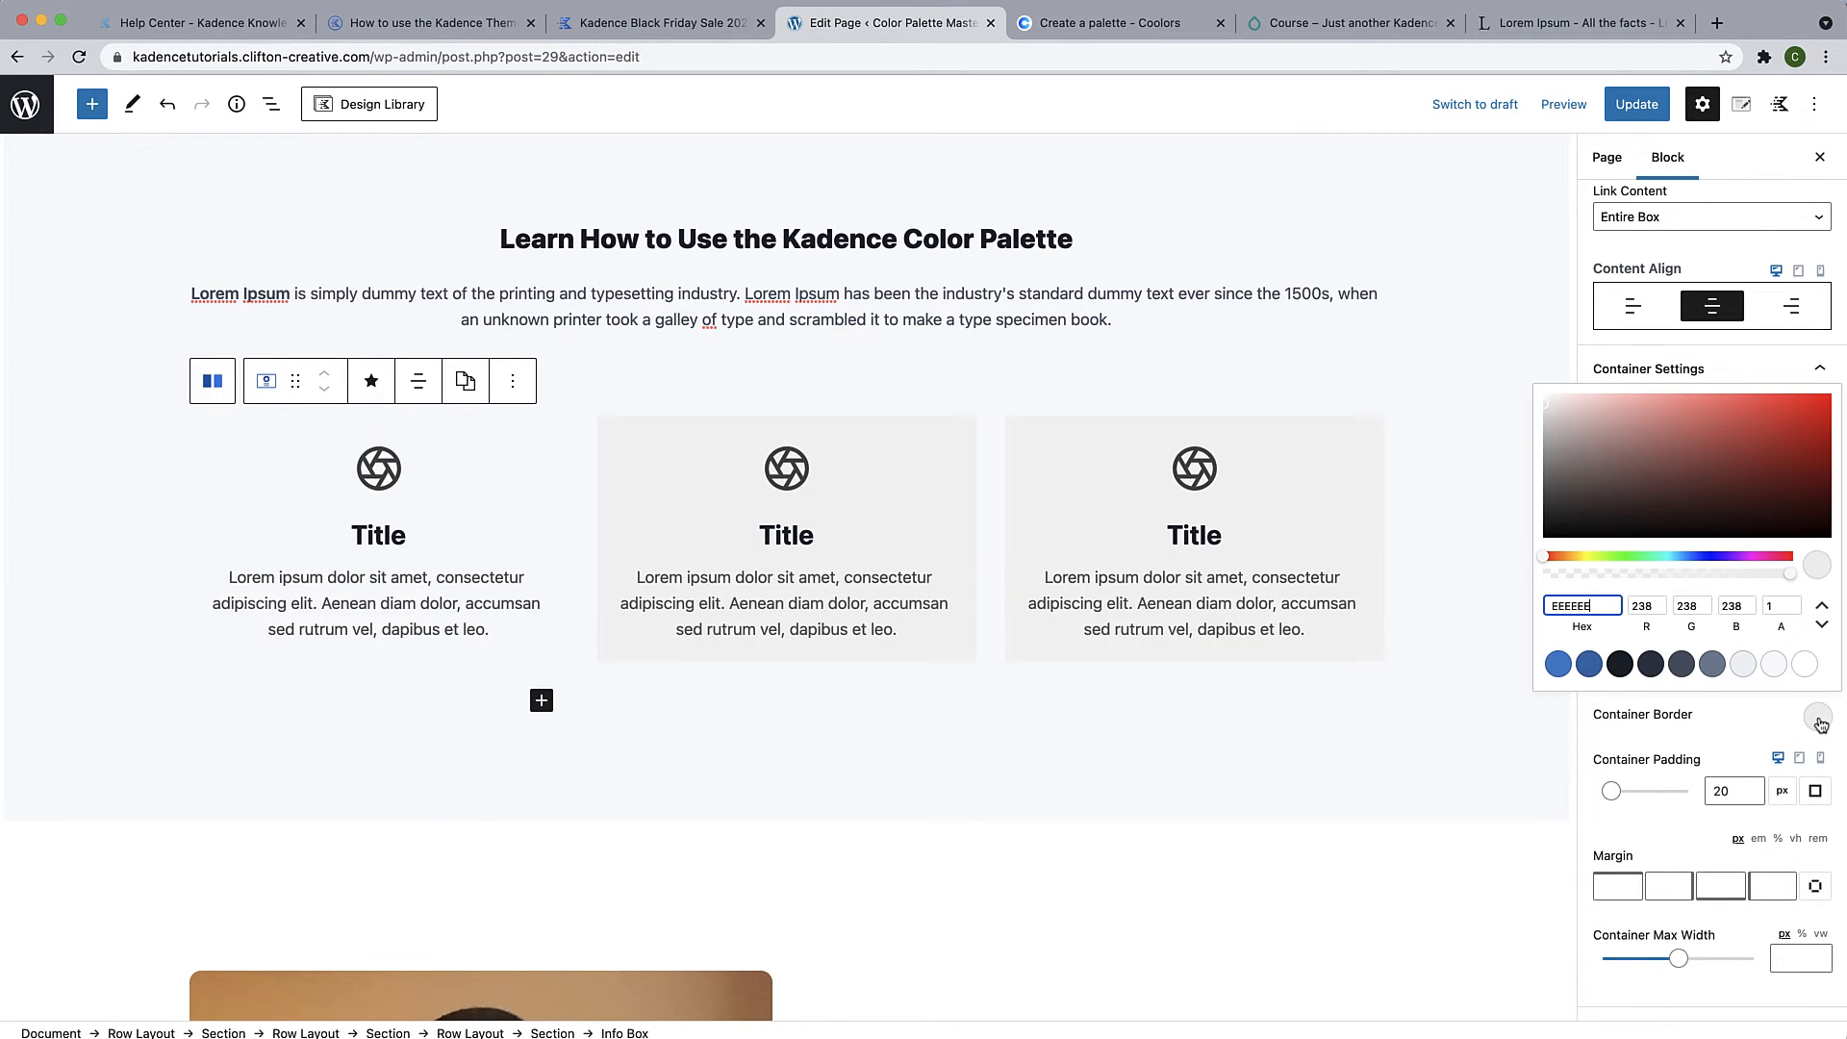
click(1785, 610)
text(0)
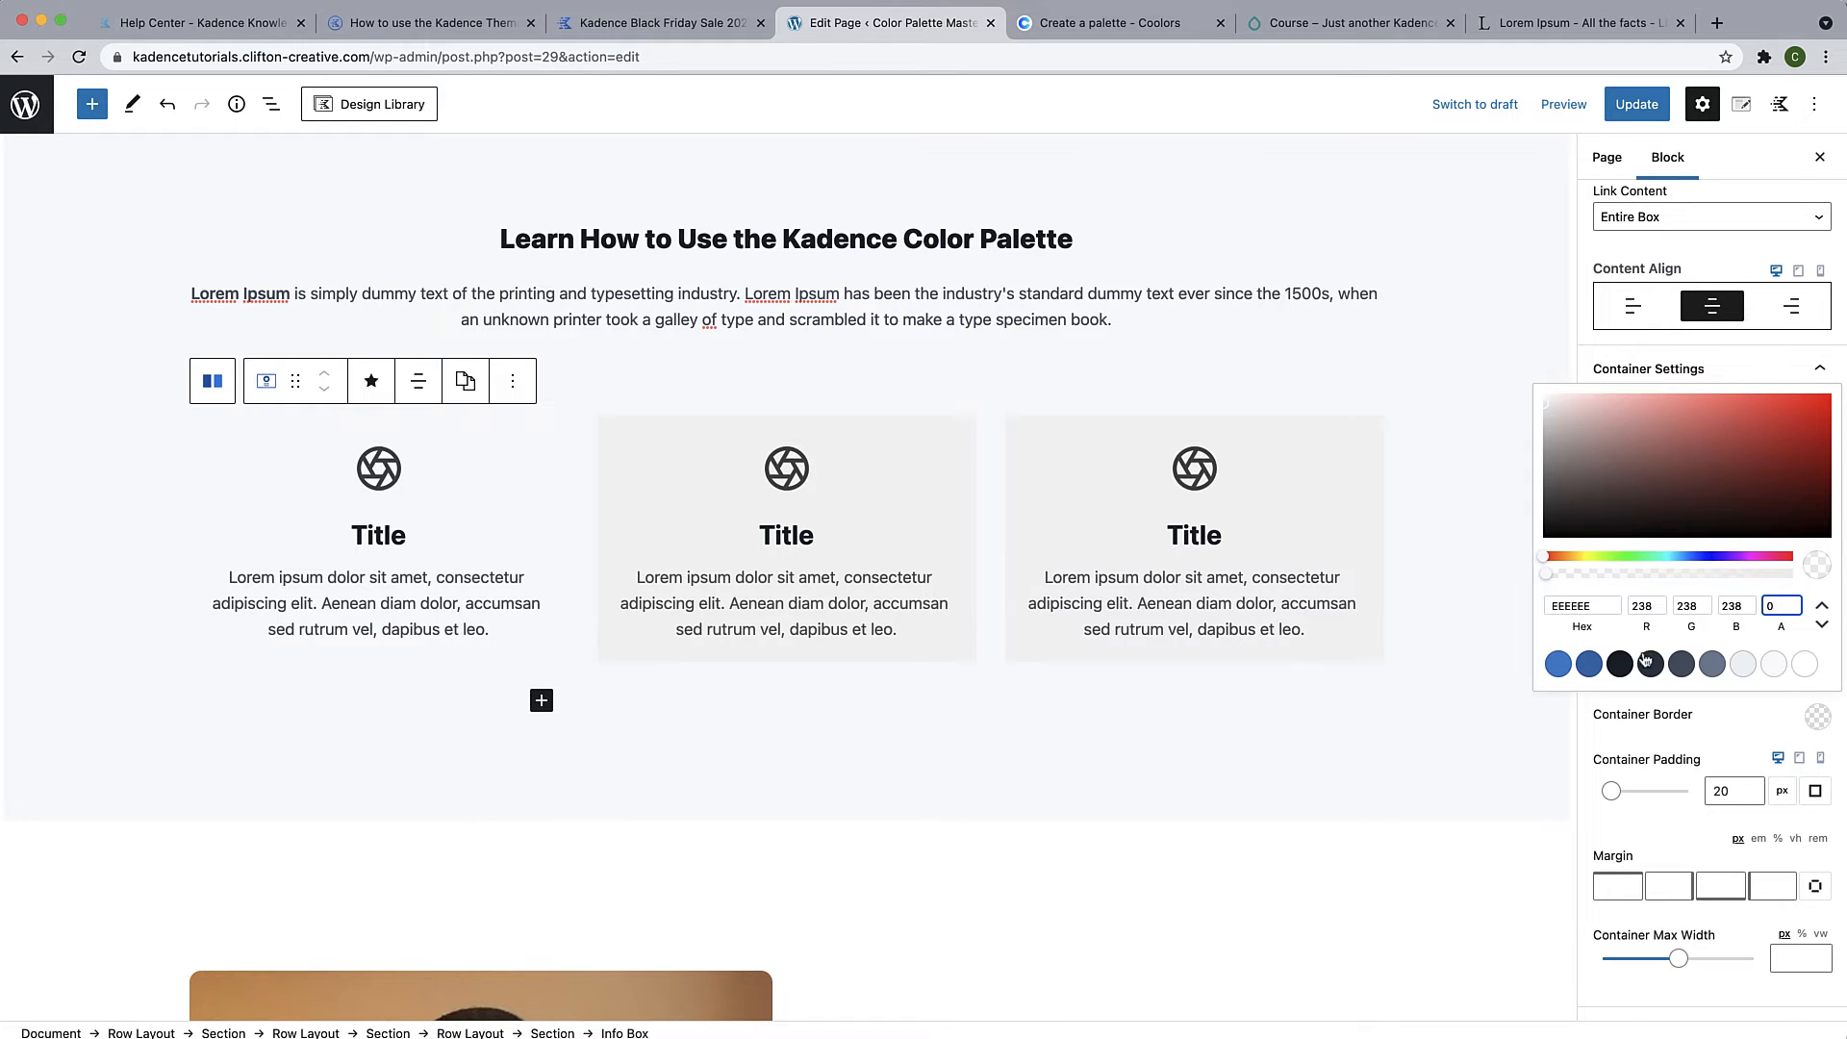
click(1551, 701)
scroll(1717, 686, down, 3)
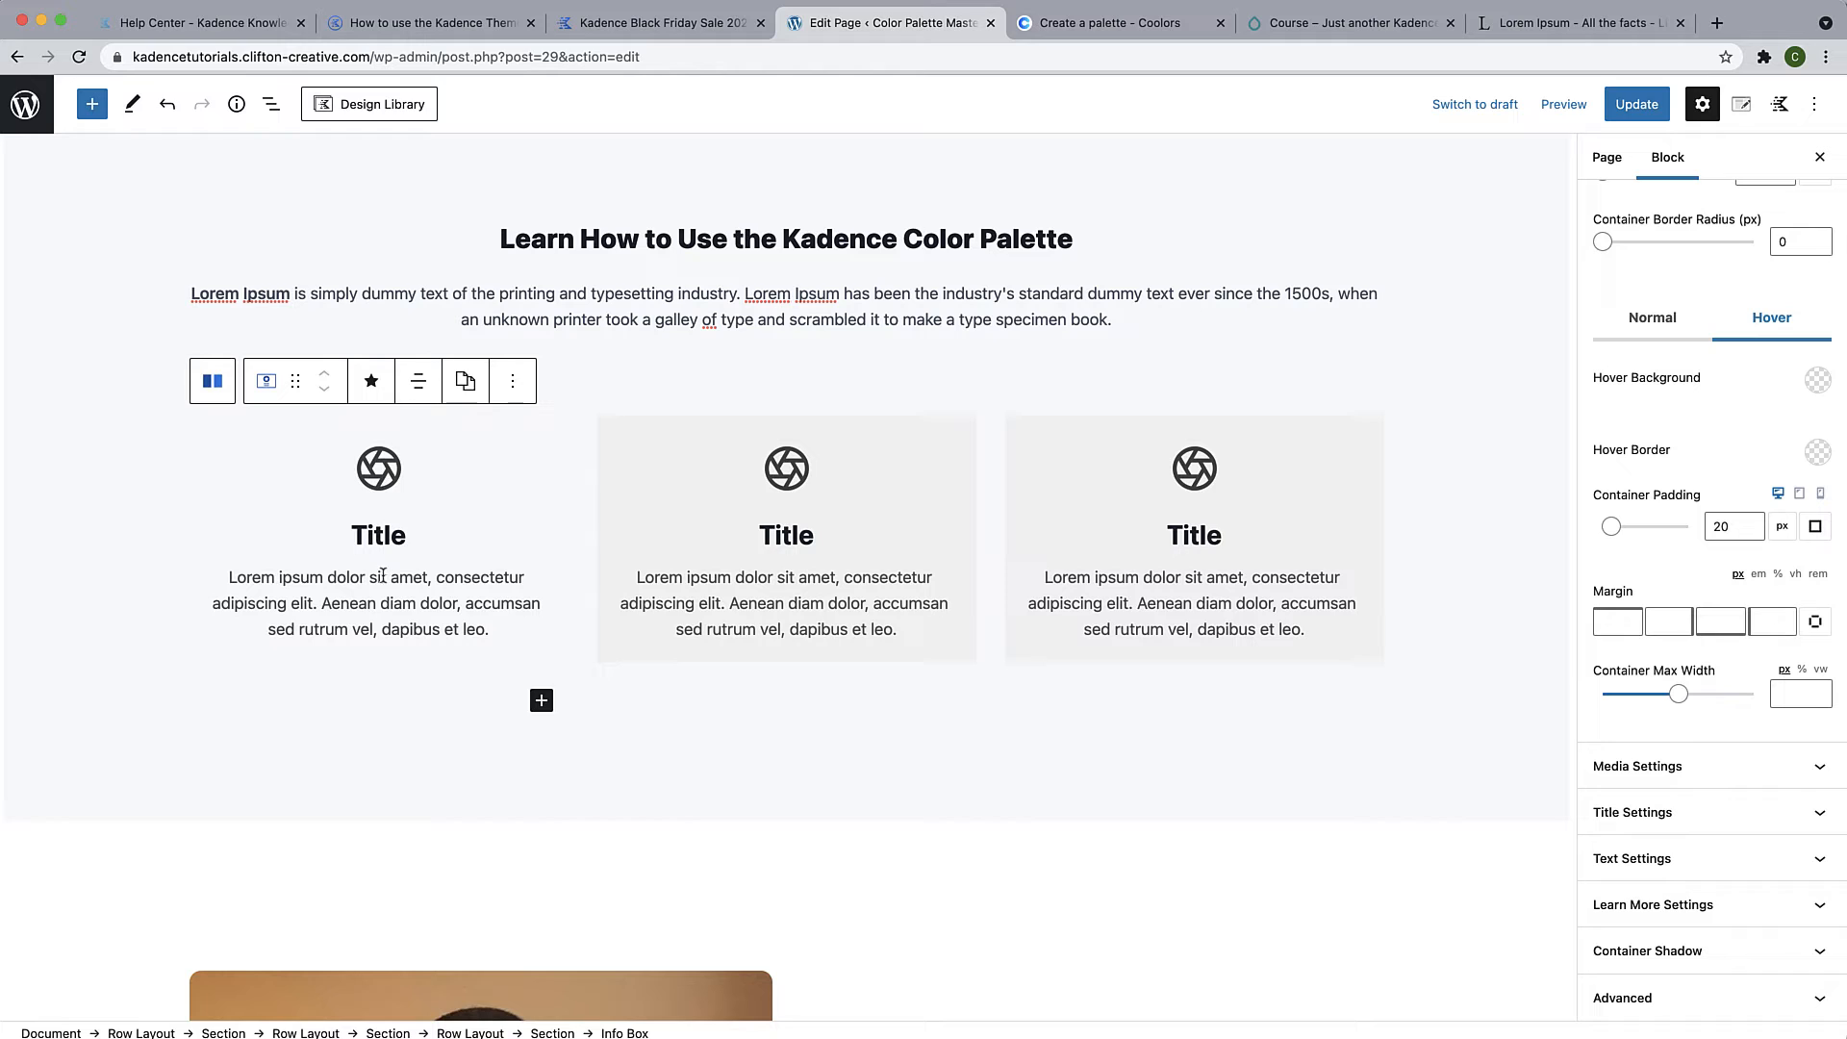
Set the first info box's icon color to the blue palette color 3182CE
click(1672, 767)
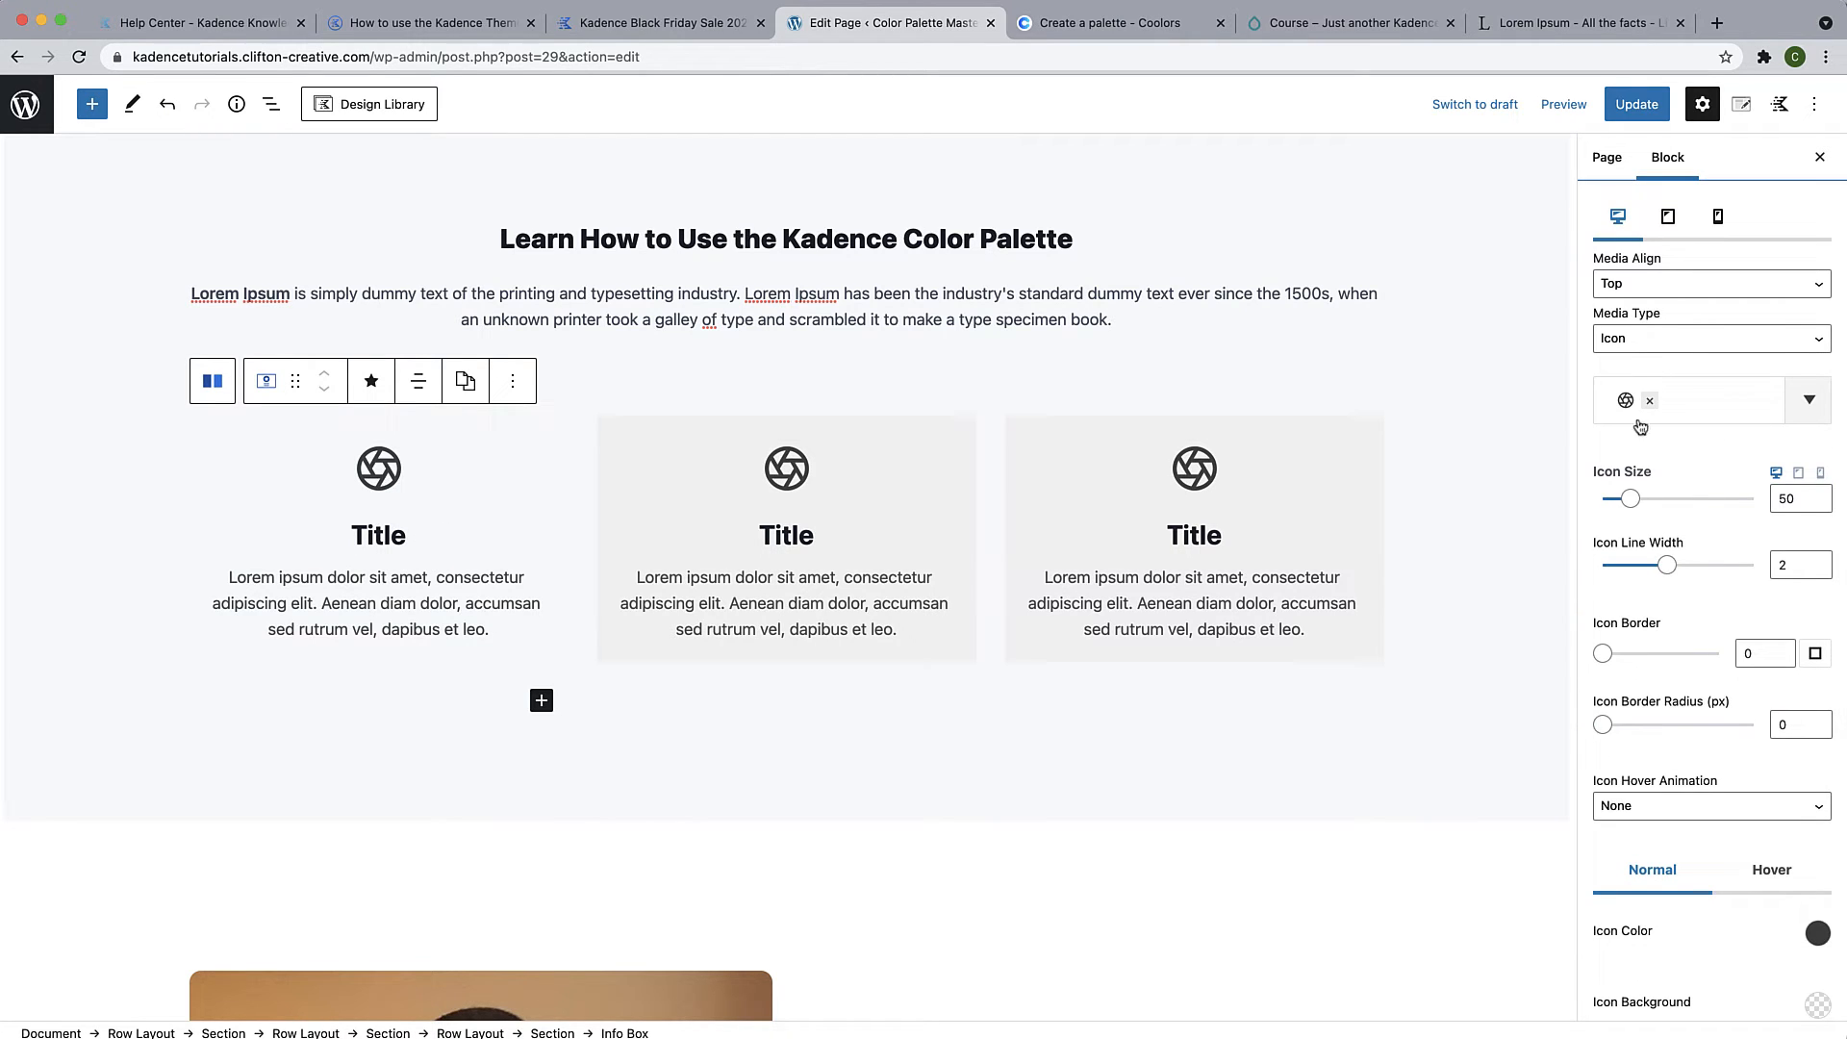
scroll(1814, 924, down, 1)
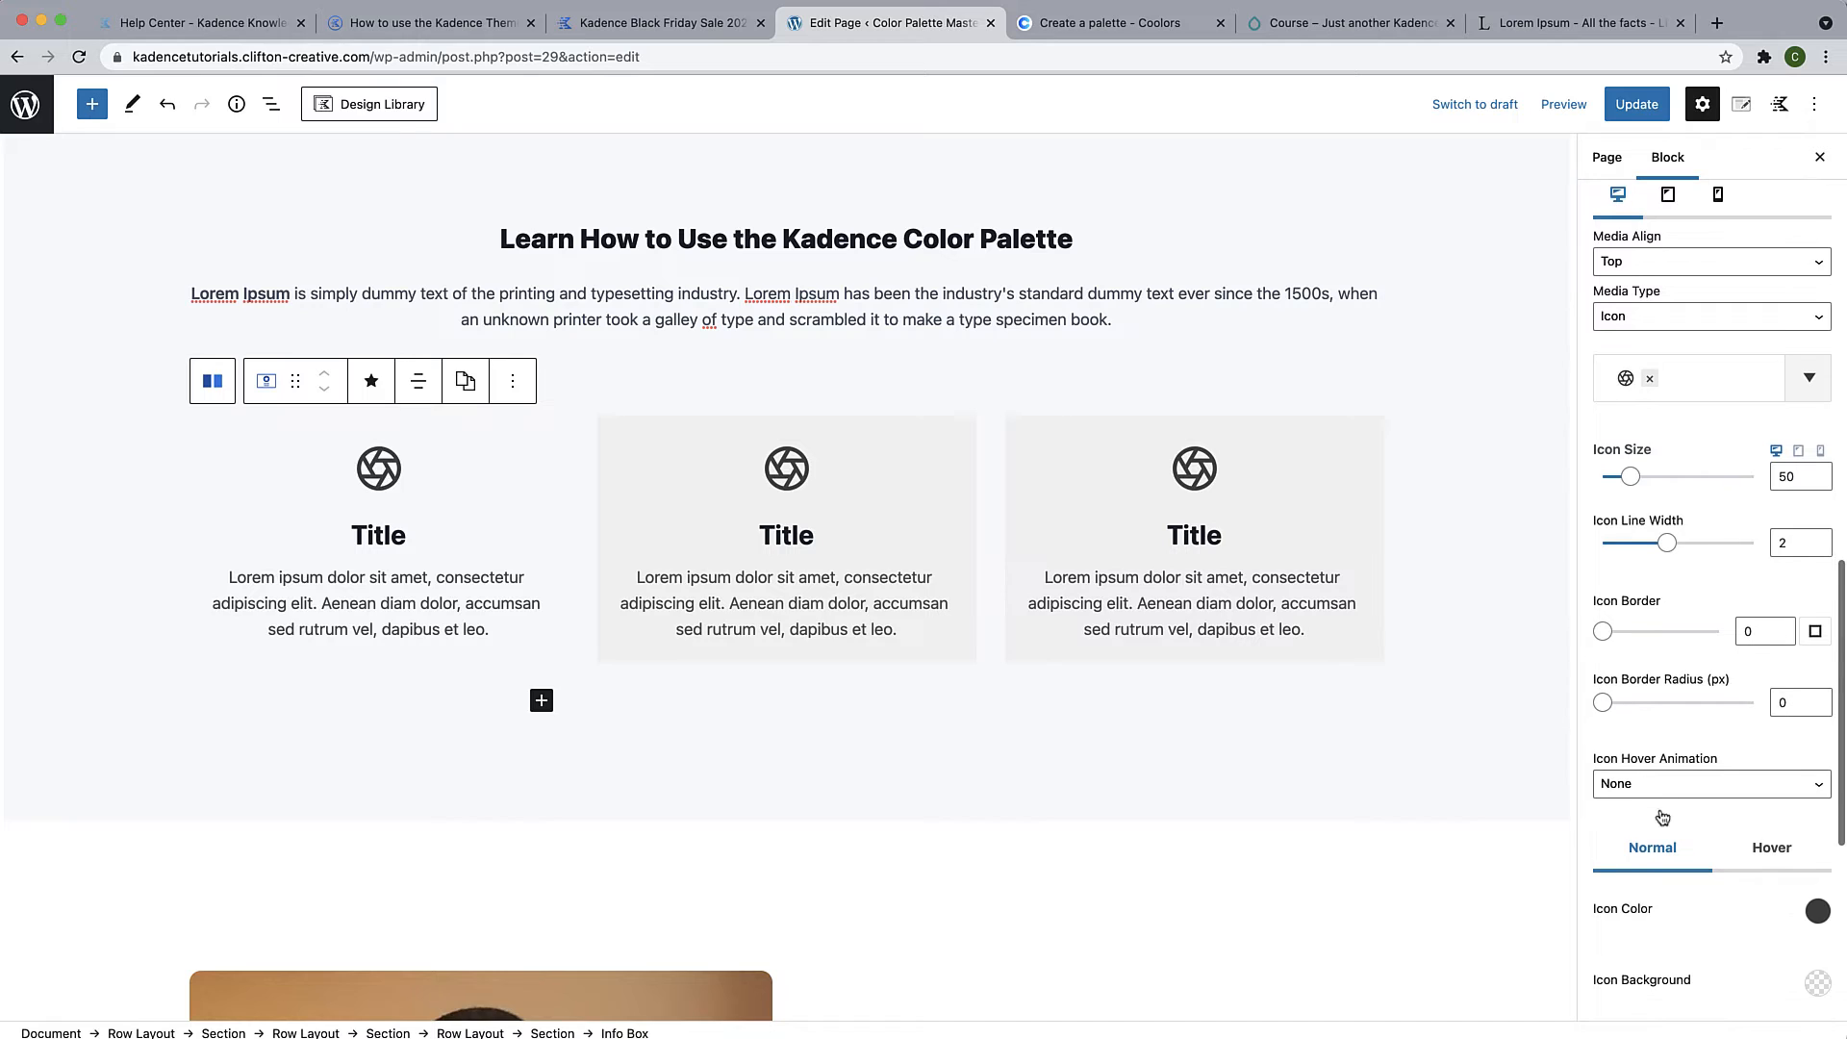
click(1819, 901)
click(1559, 844)
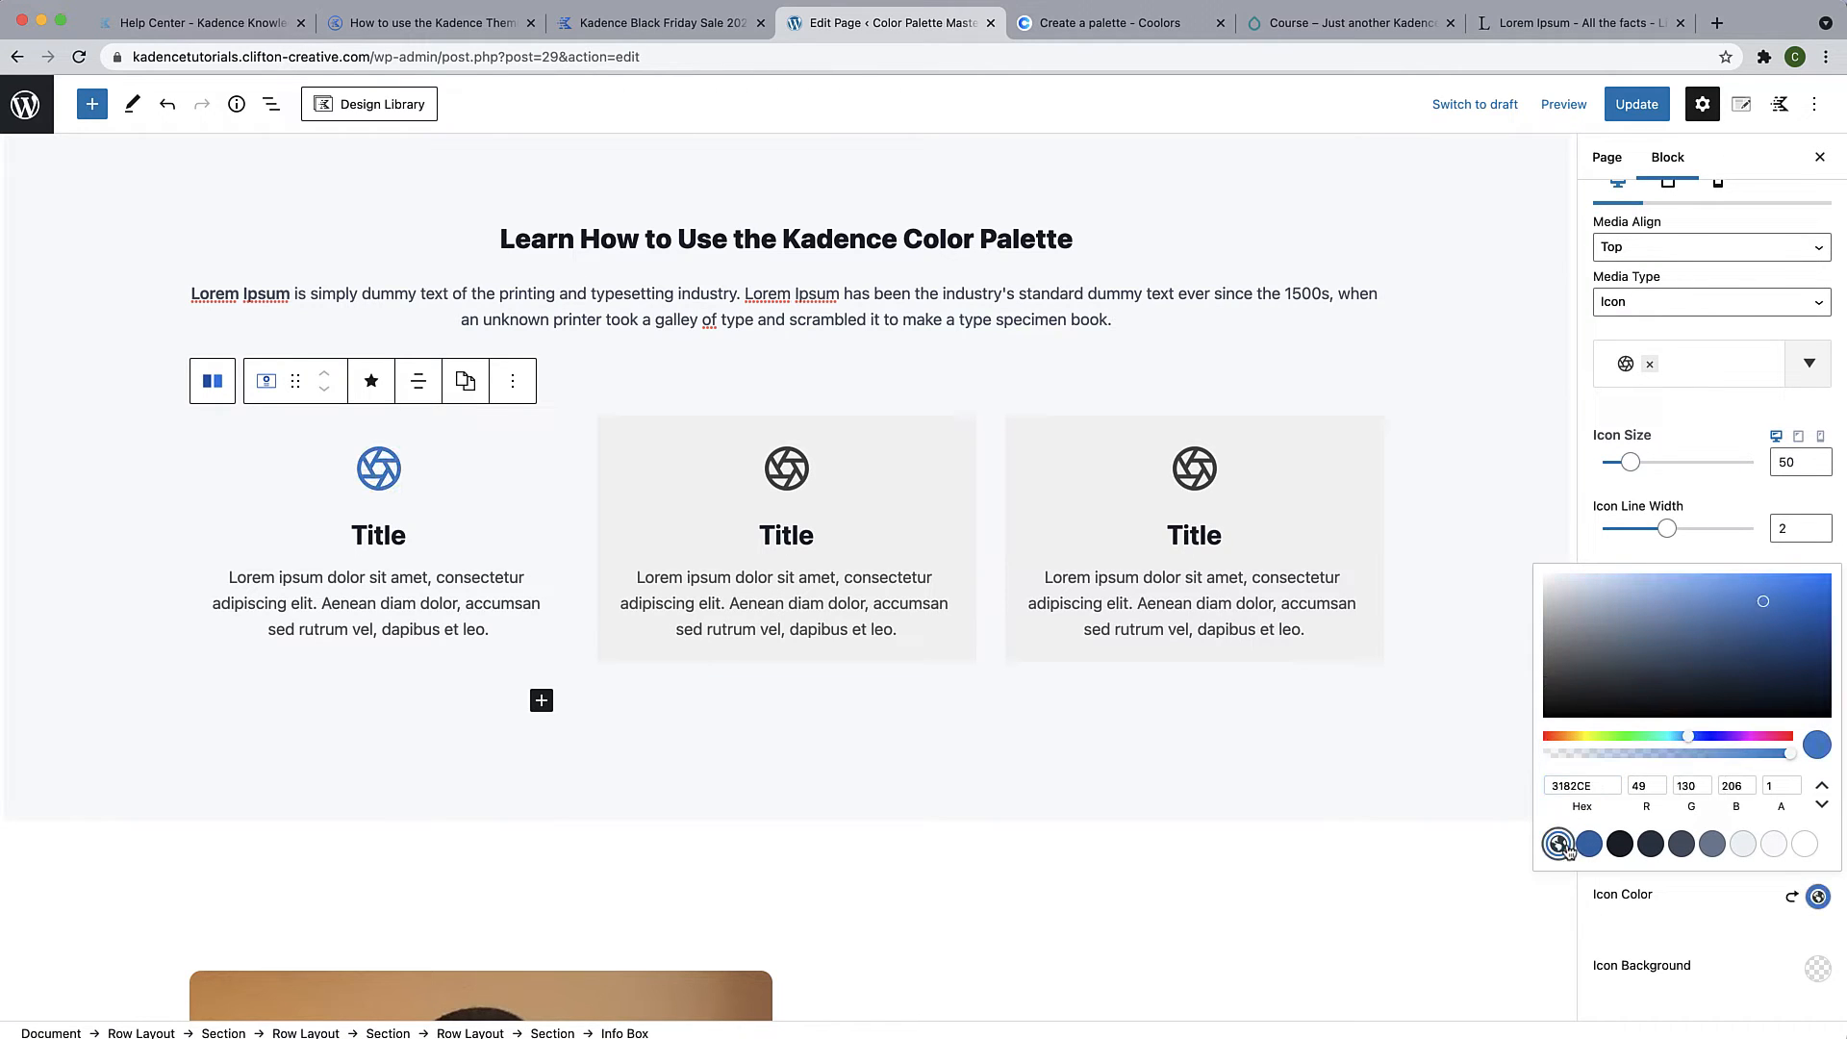
click(1695, 926)
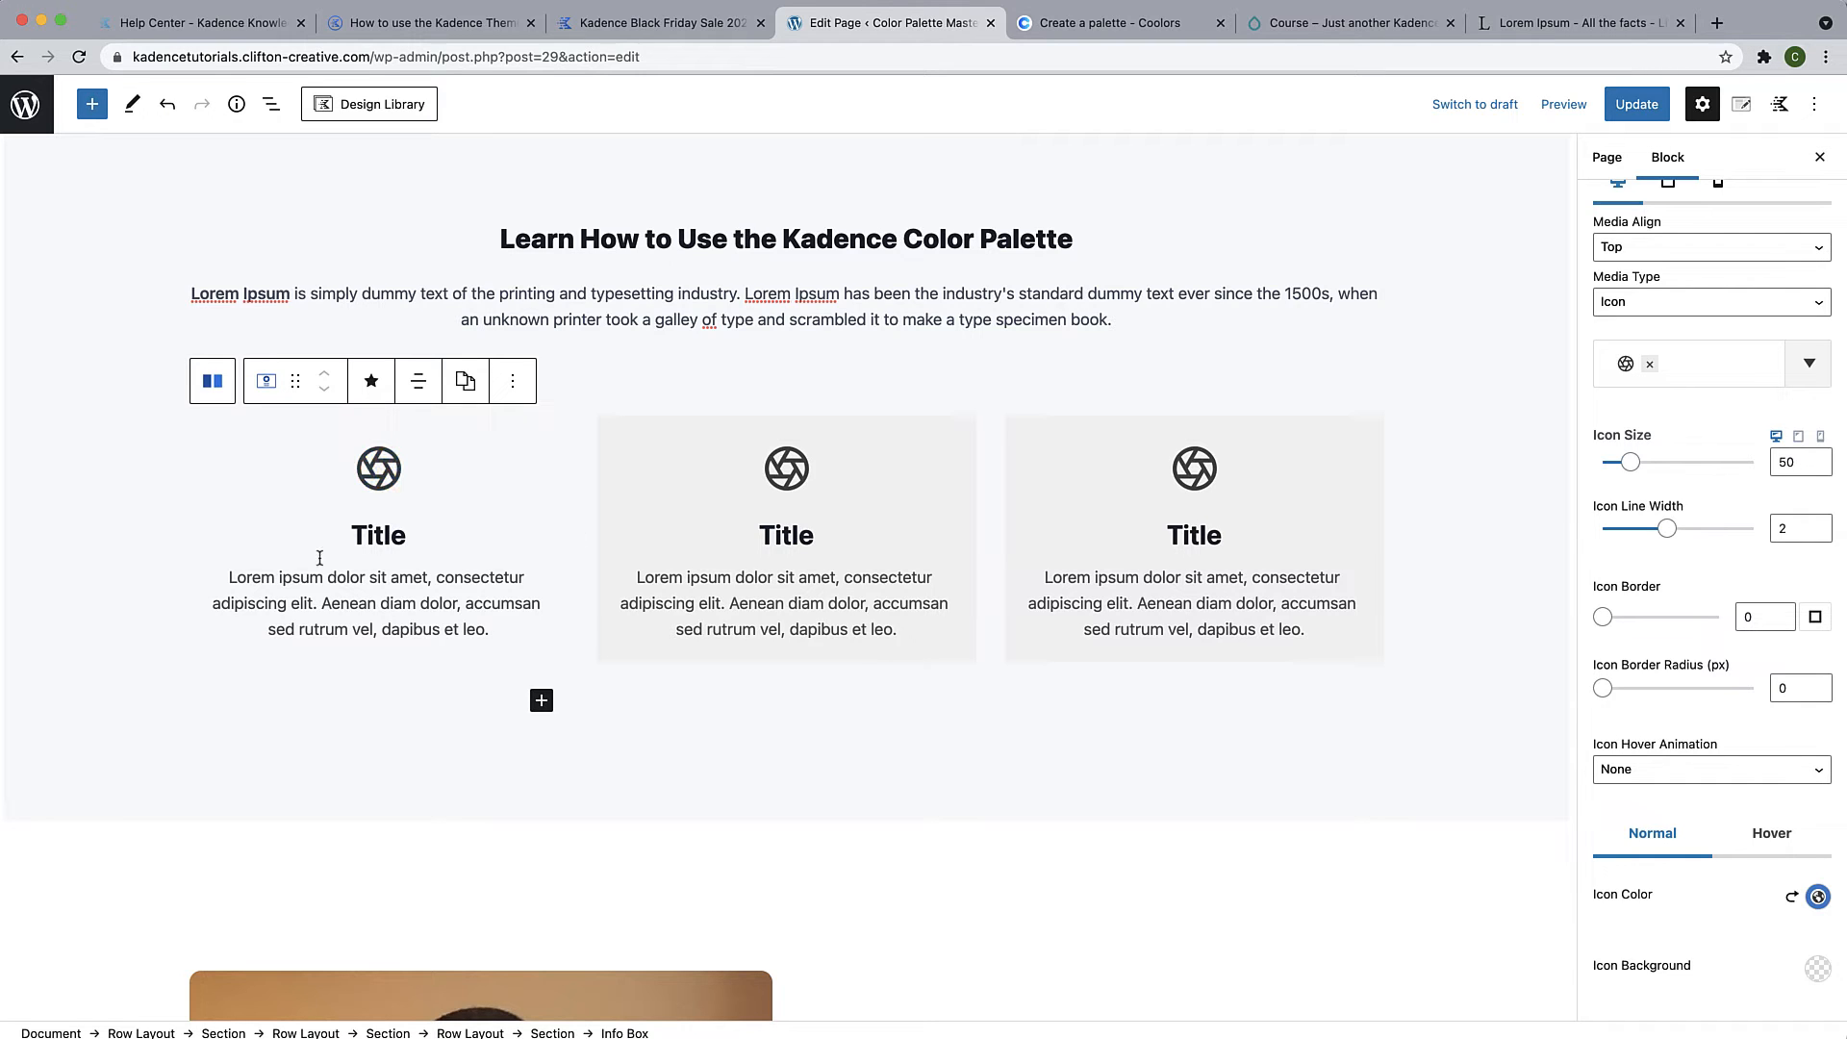
Set the first info box's title color to the Strongest text palette color
scroll(1694, 817, down, 10)
click(1816, 361)
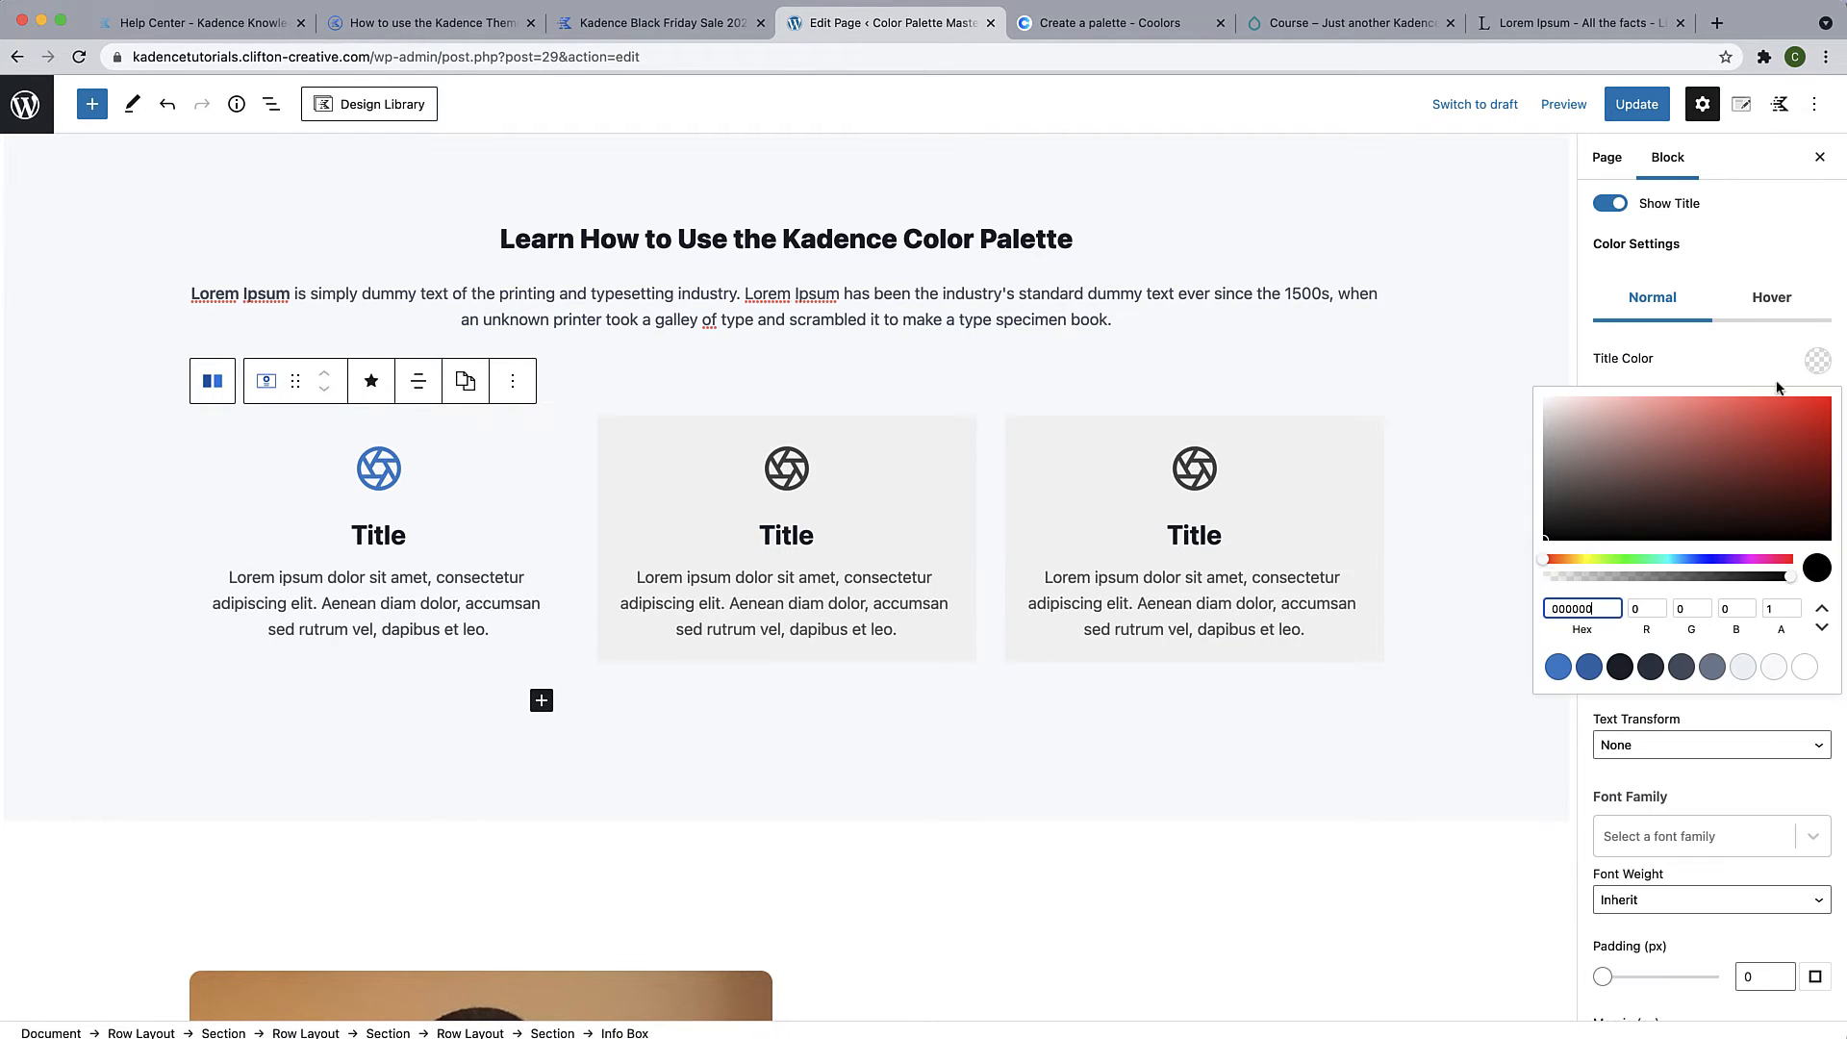
click(1620, 667)
Set the first info box's body text color to the dark palette color 2D3748
click(1646, 864)
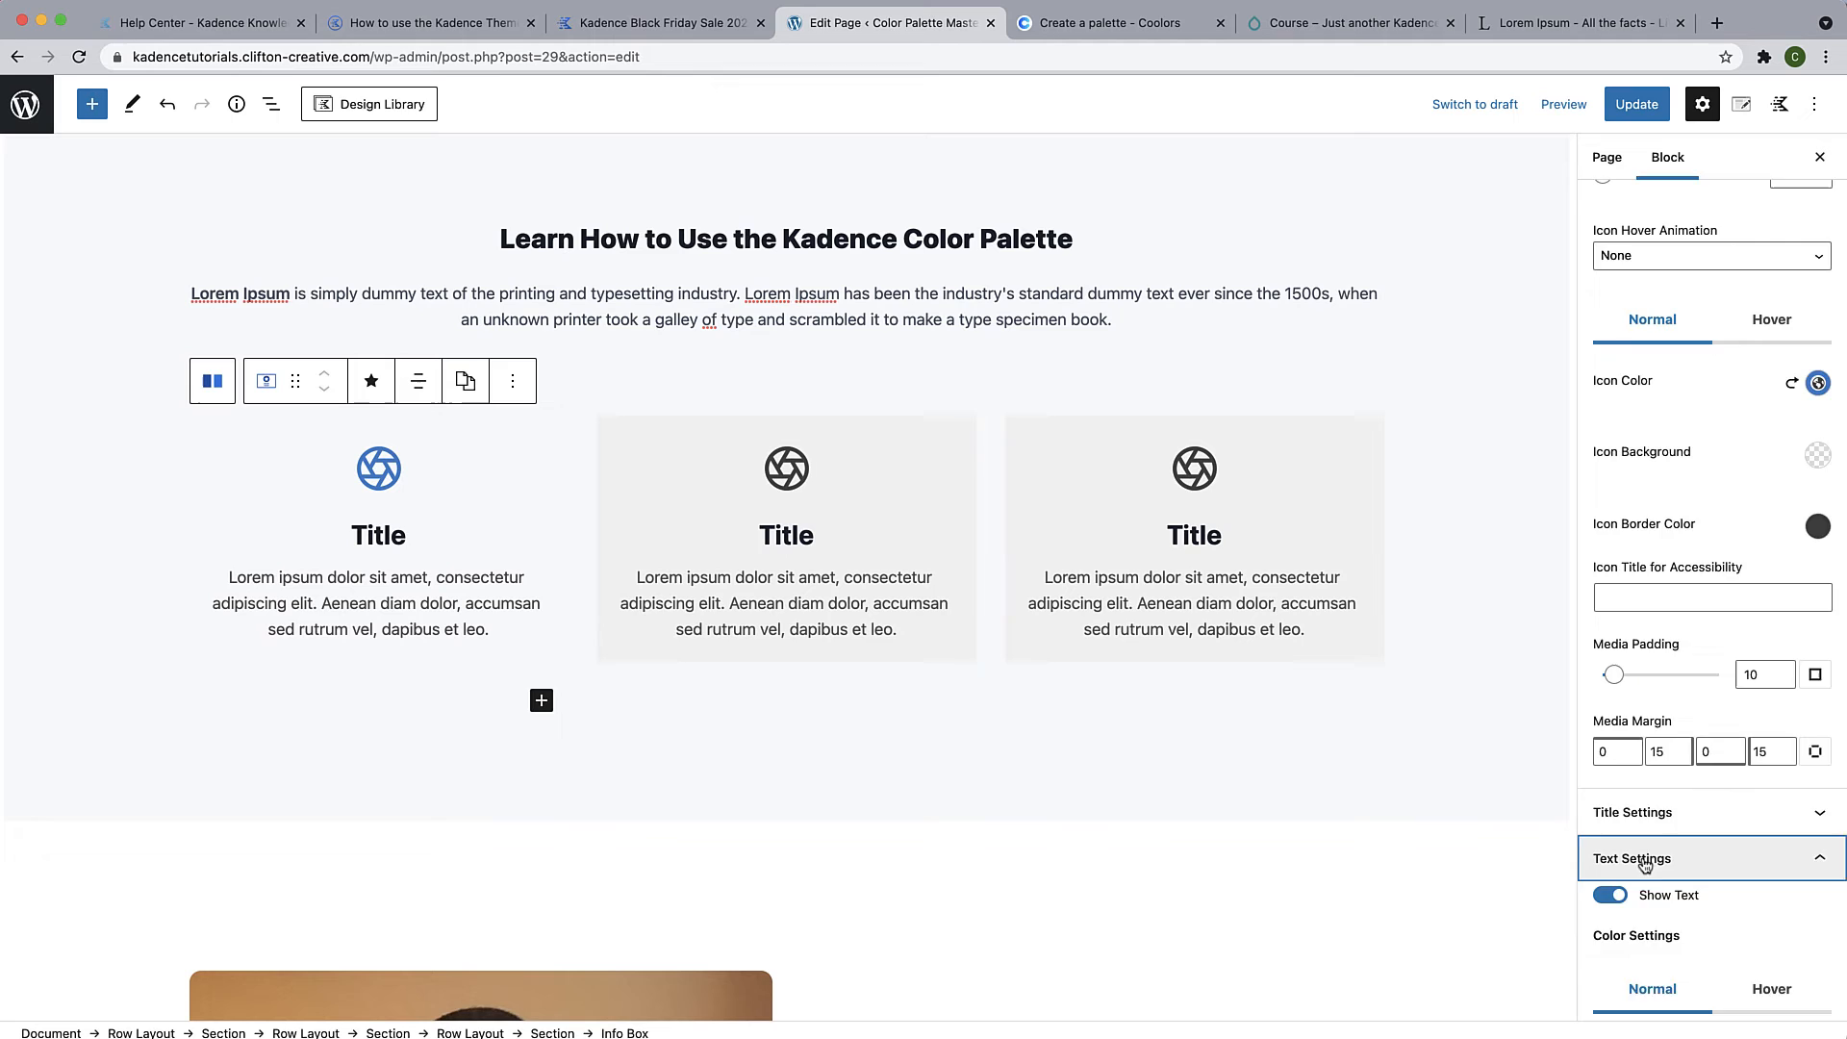
scroll(1645, 864, down, 8)
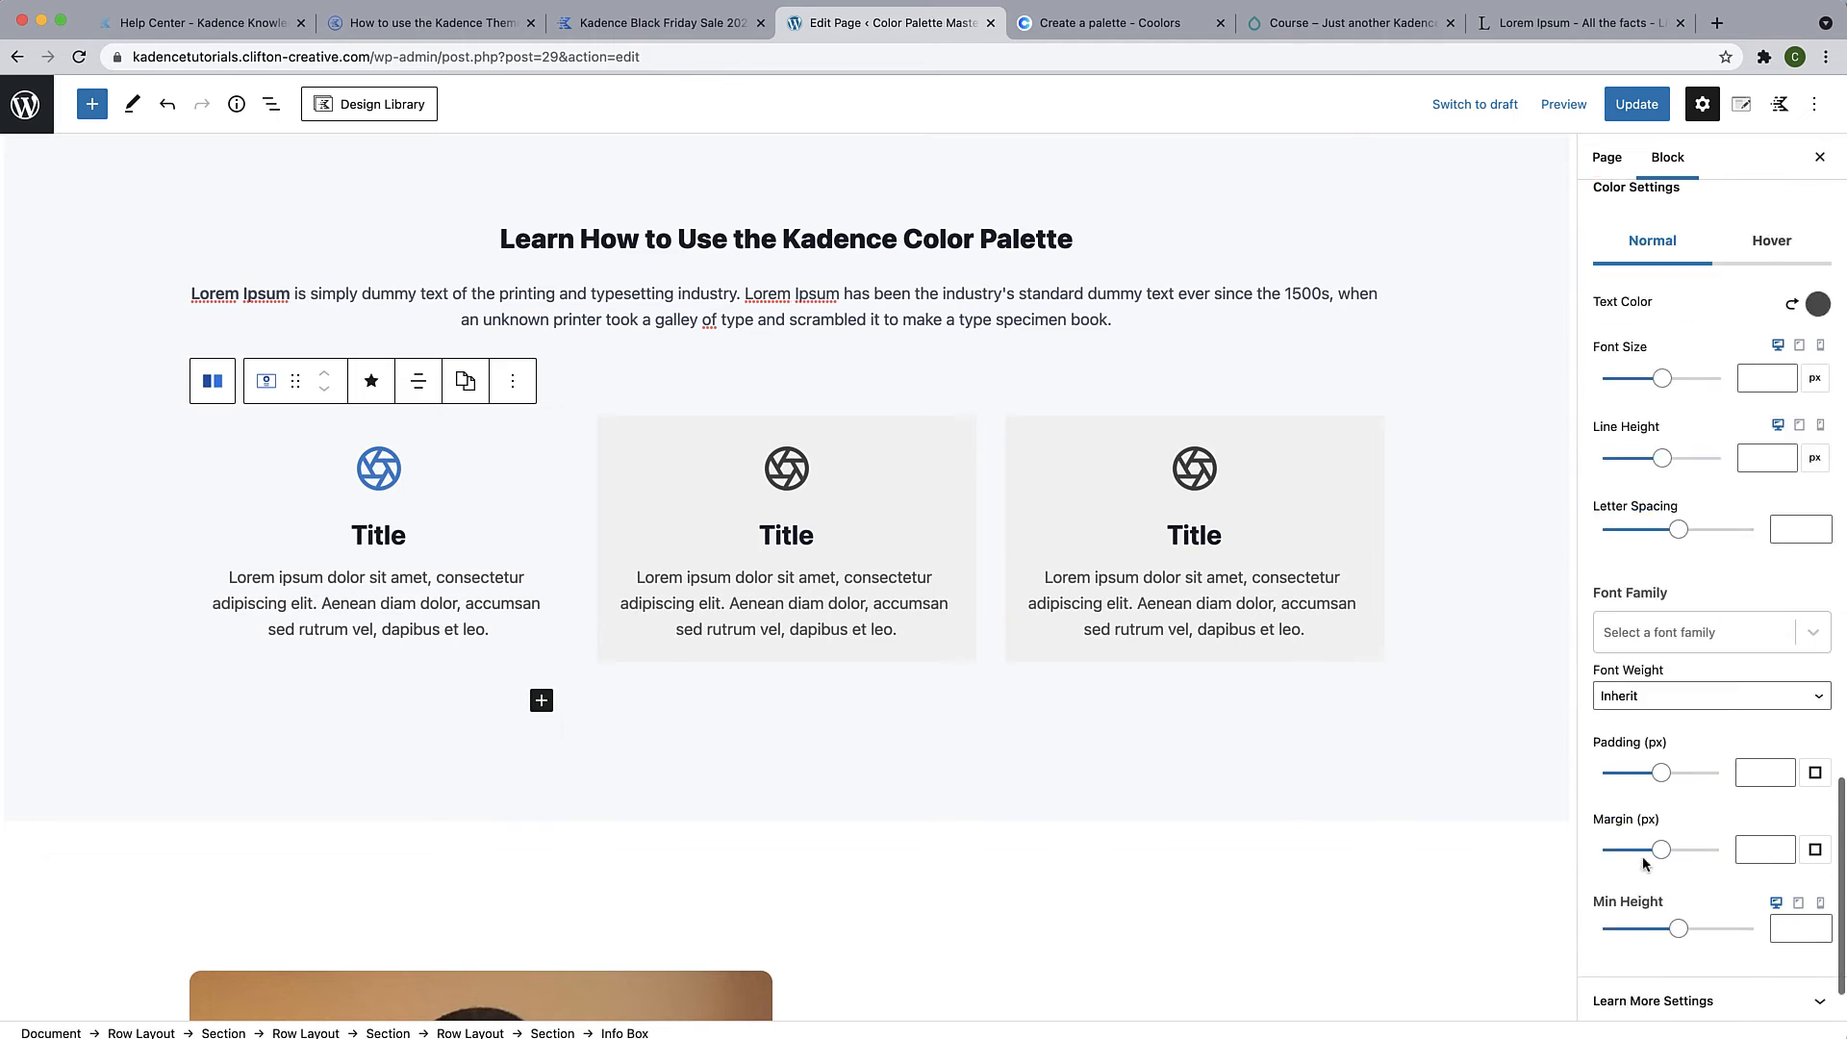
click(1815, 210)
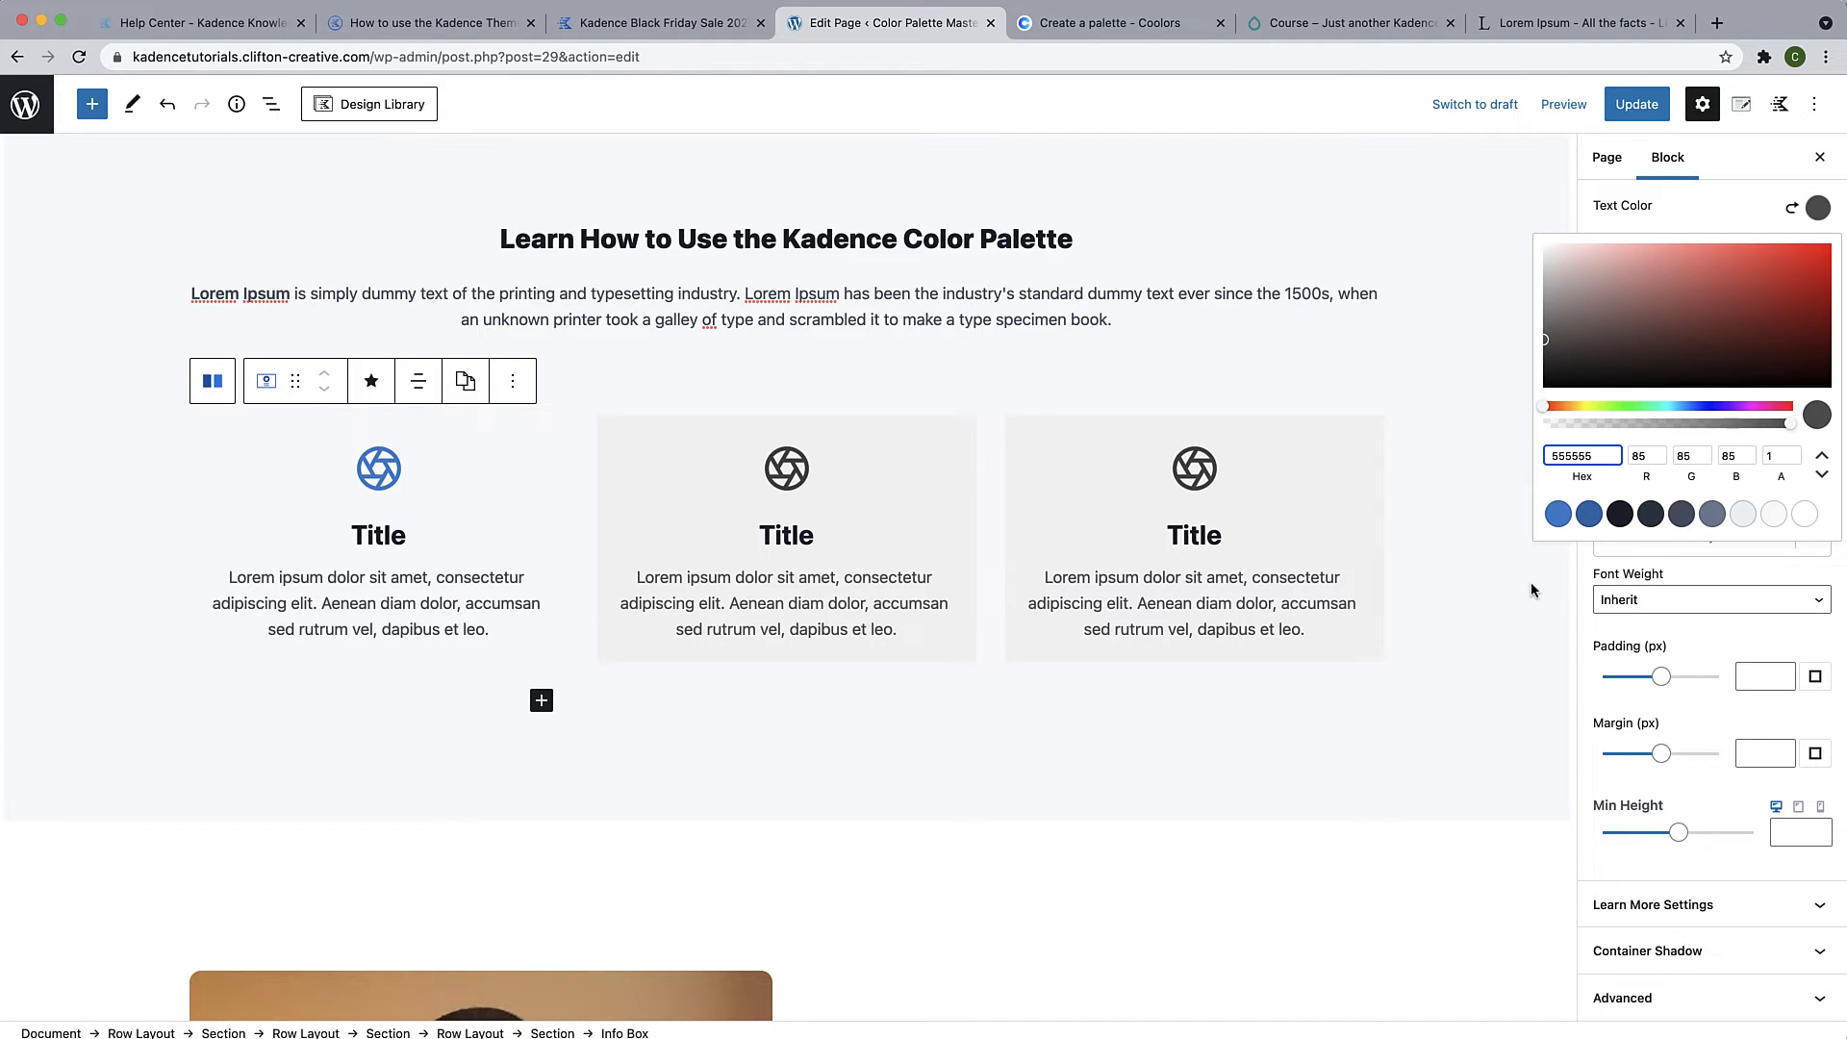
click(1682, 514)
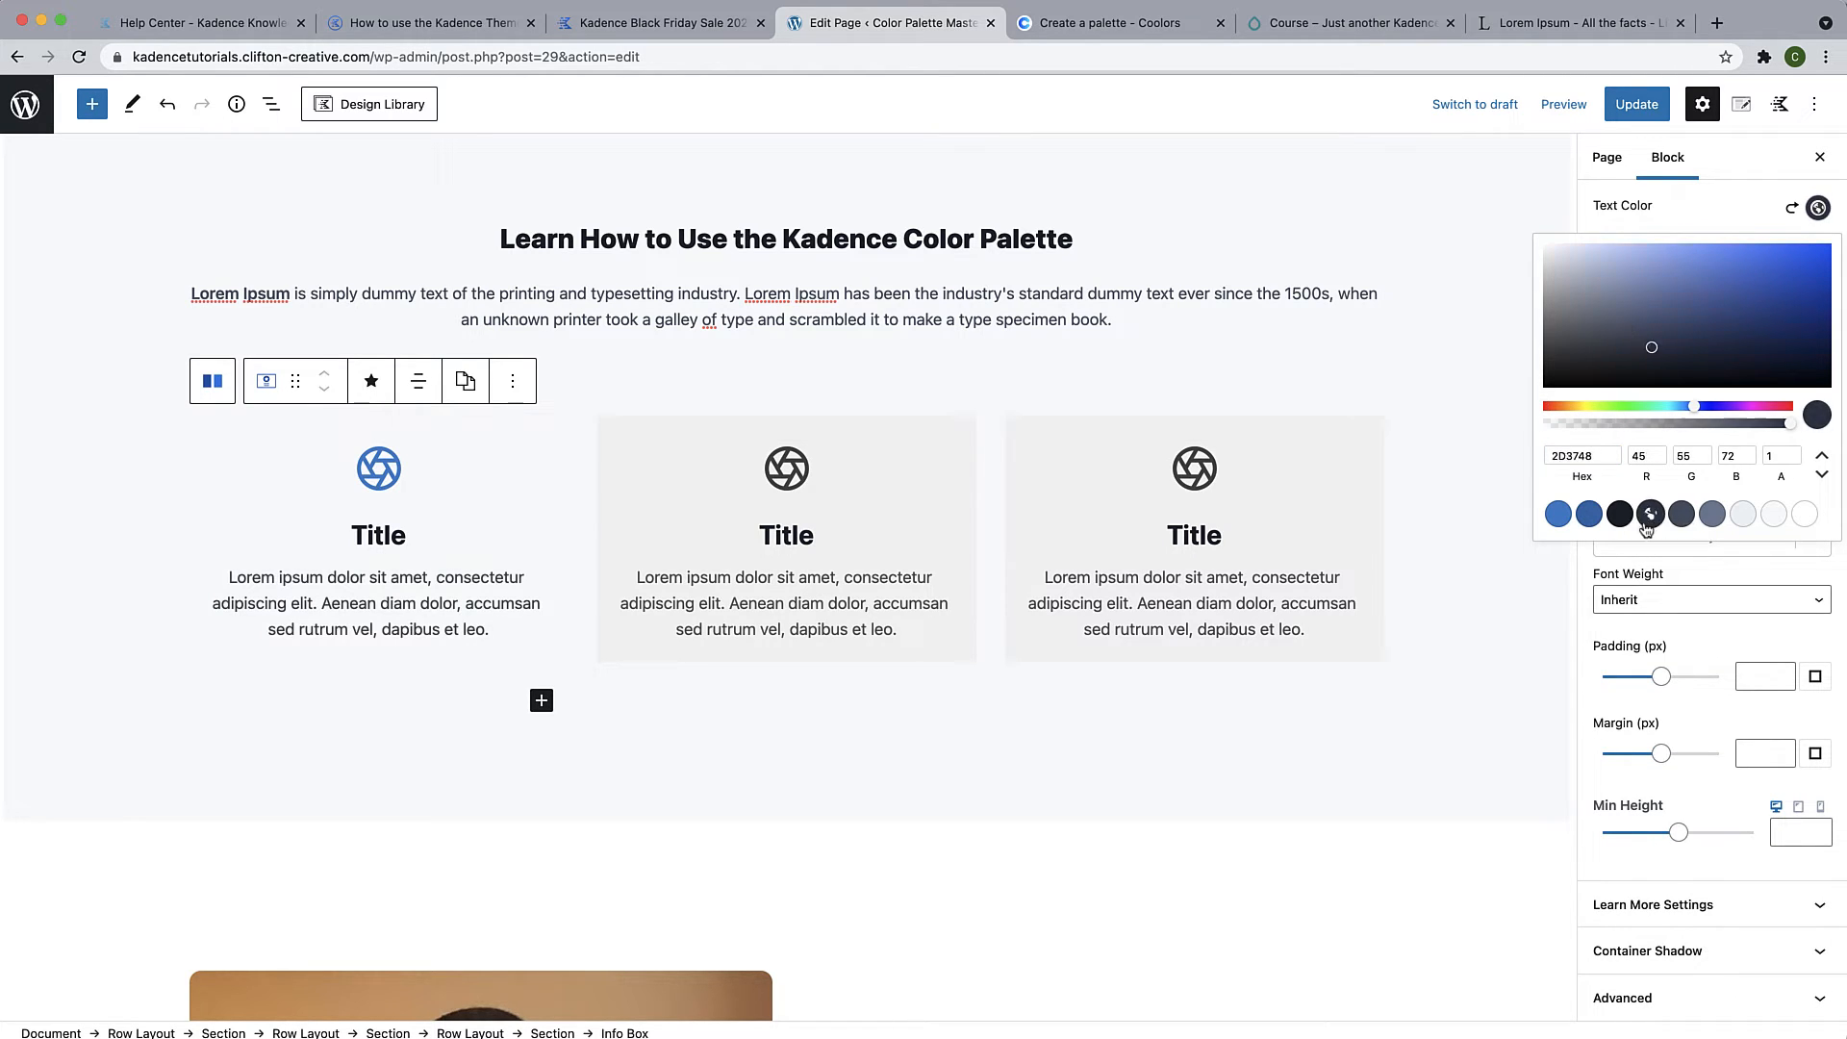
click(1663, 698)
Set the first info box's icon hover color to the blue palette color 3182CE
scroll(1664, 697, up, 6)
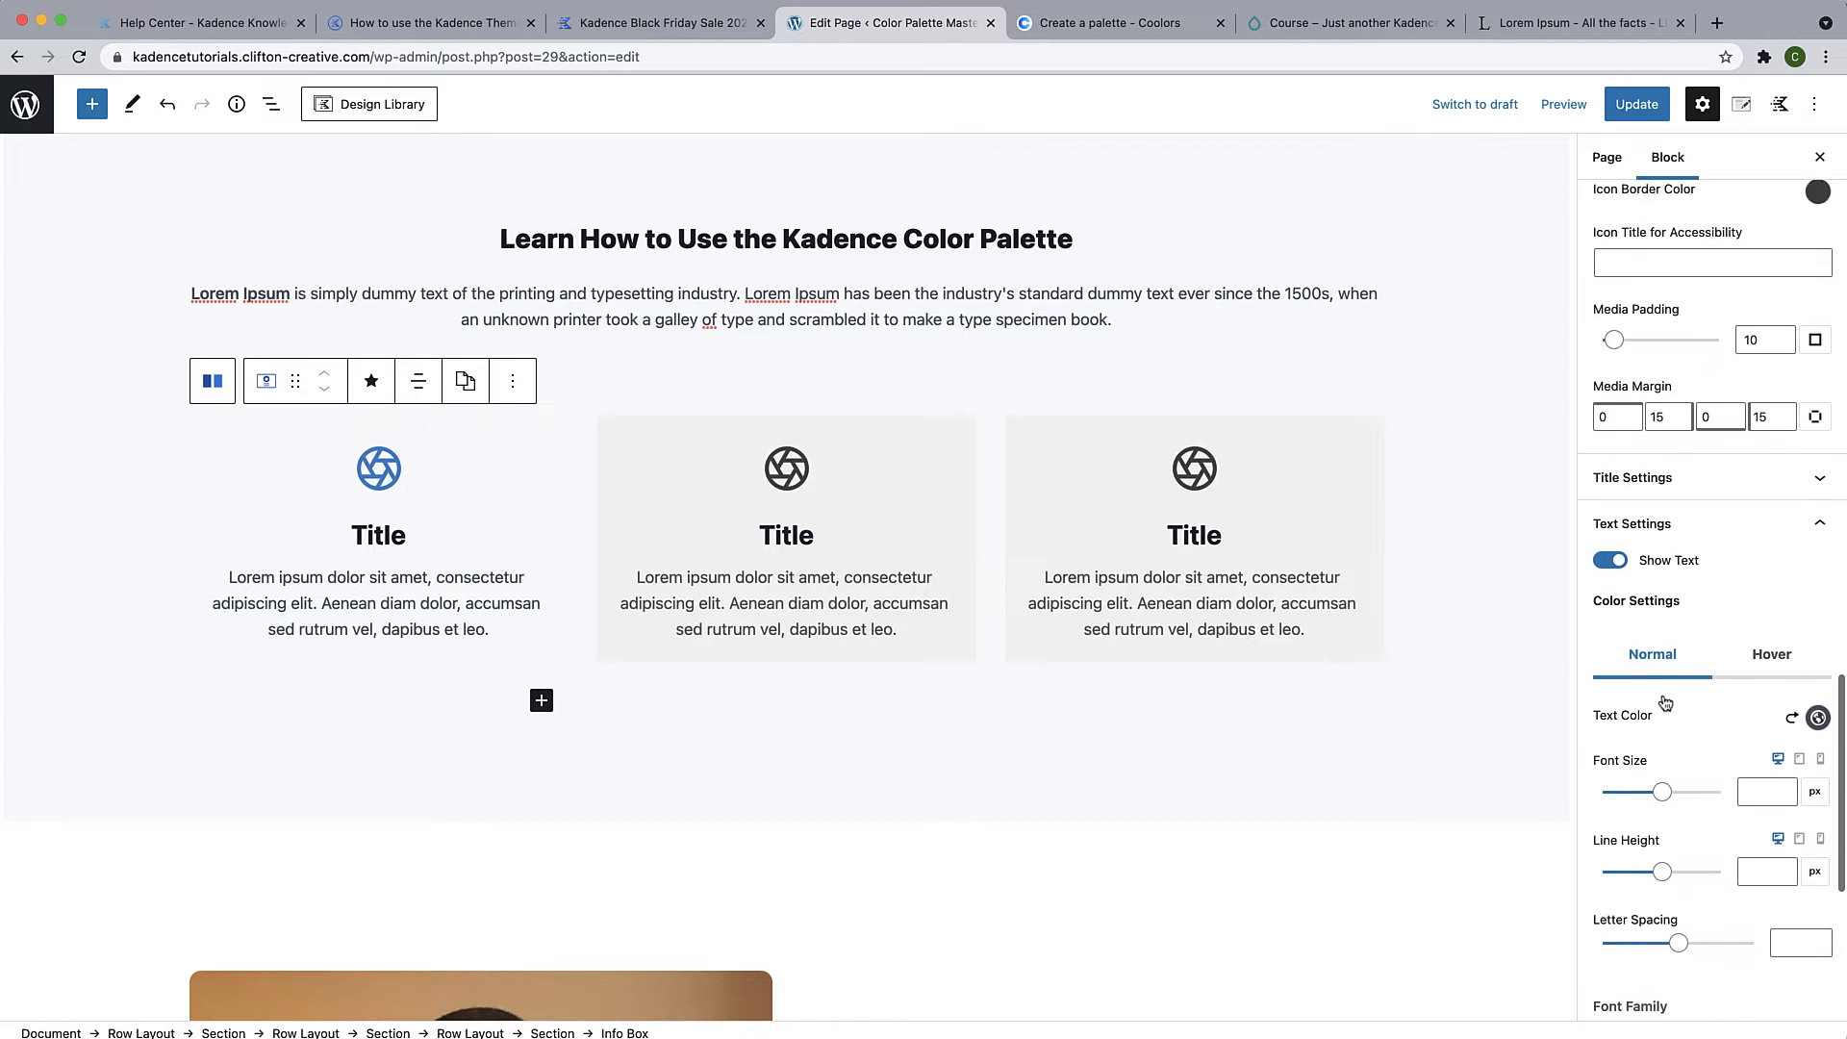
scroll(1664, 694, up, 4)
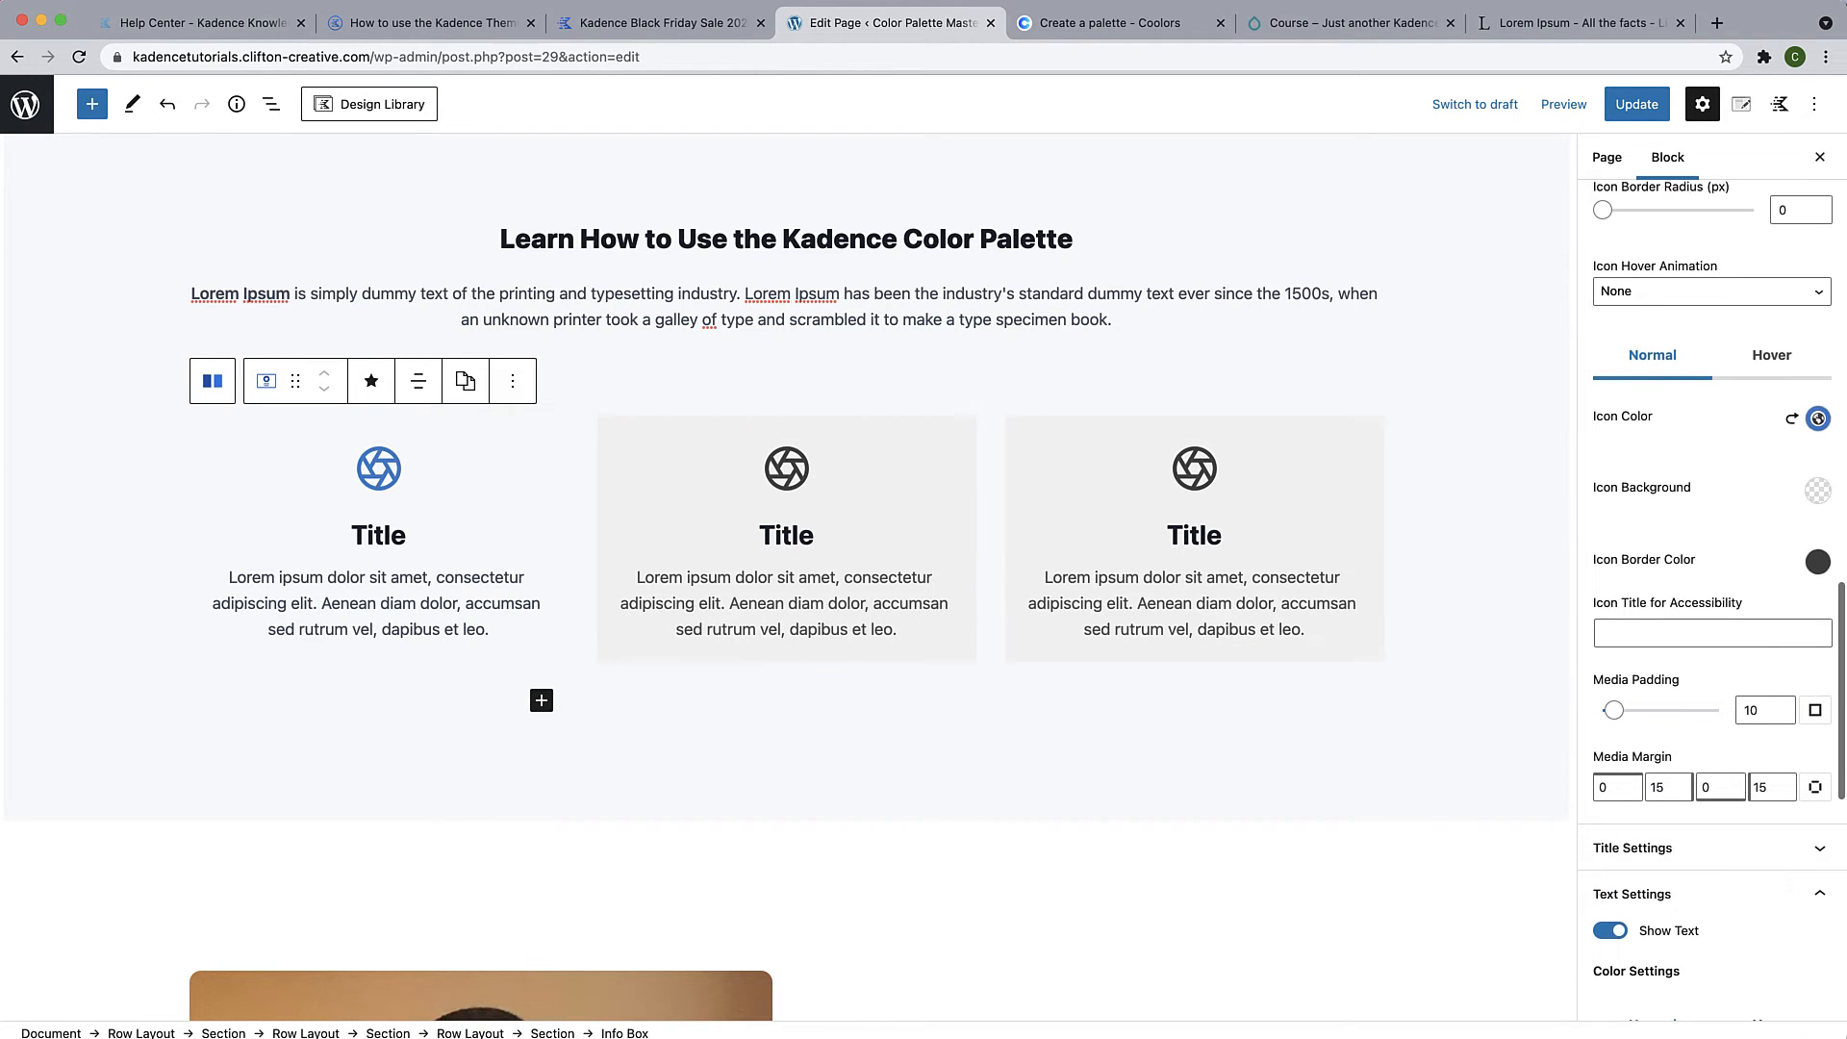
click(1779, 360)
click(1818, 417)
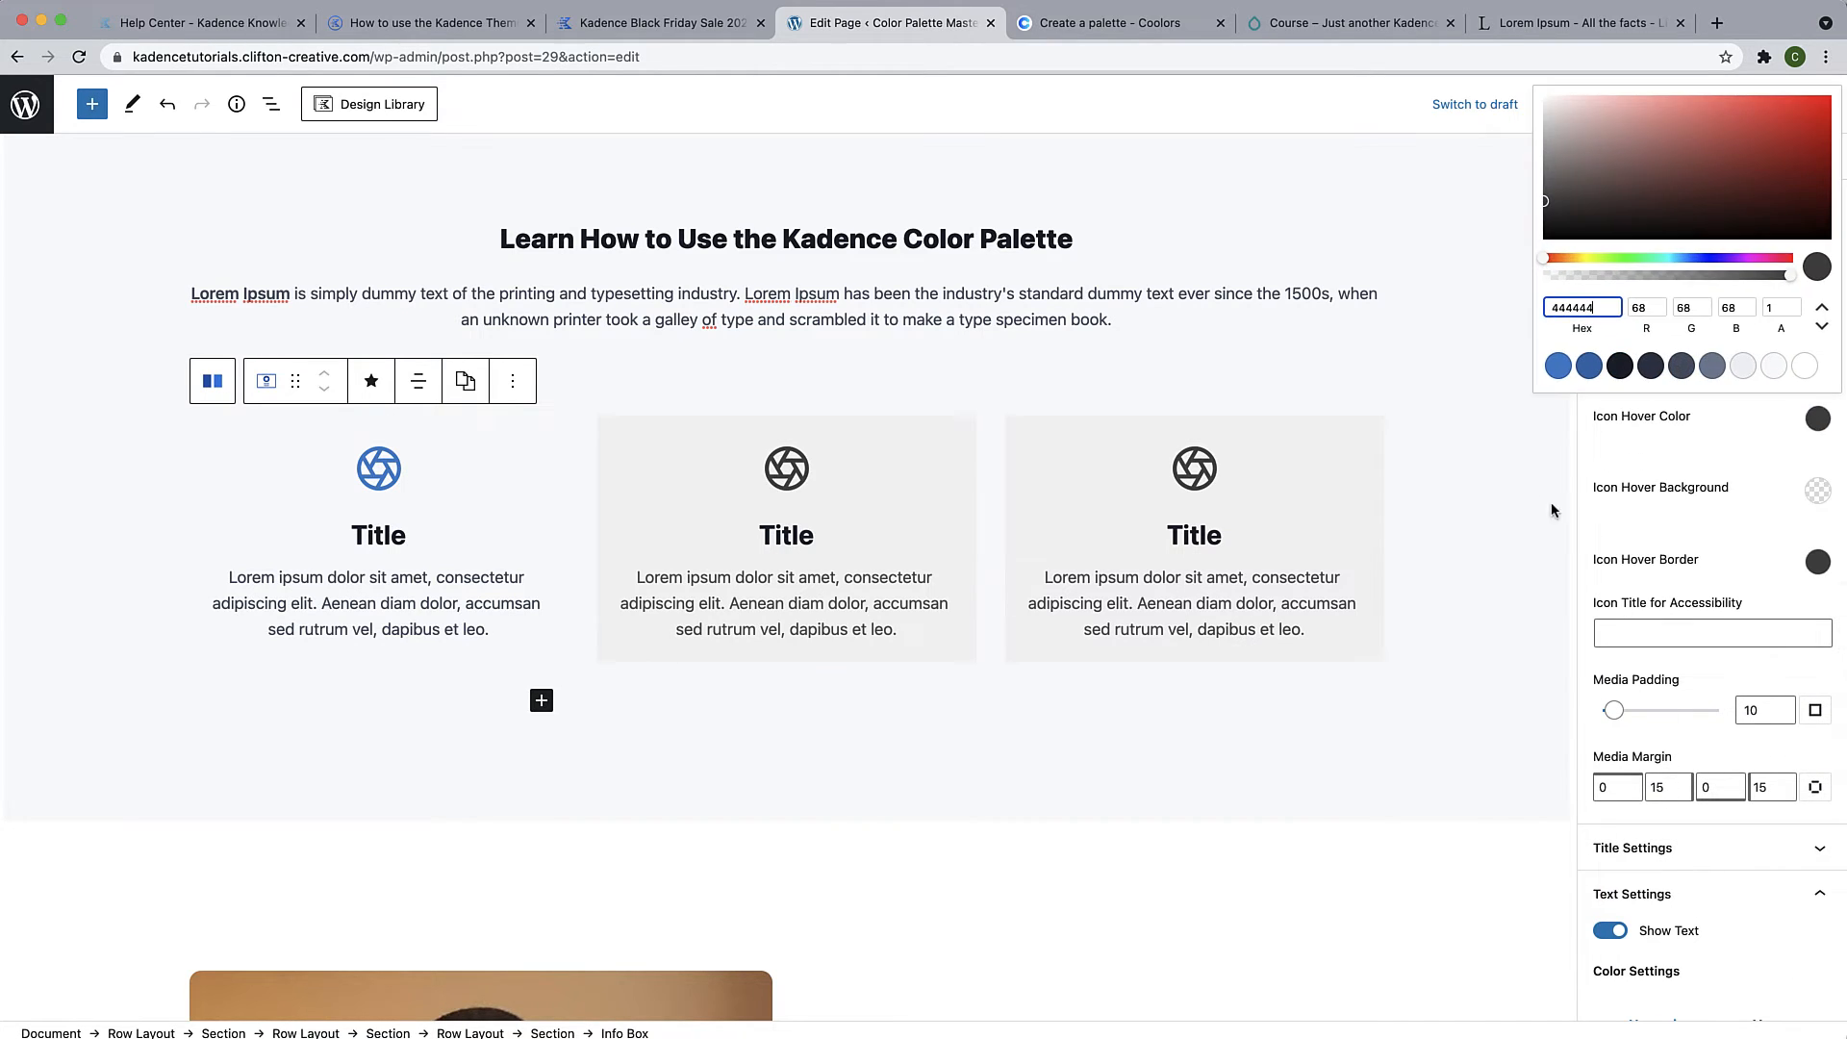
click(1559, 366)
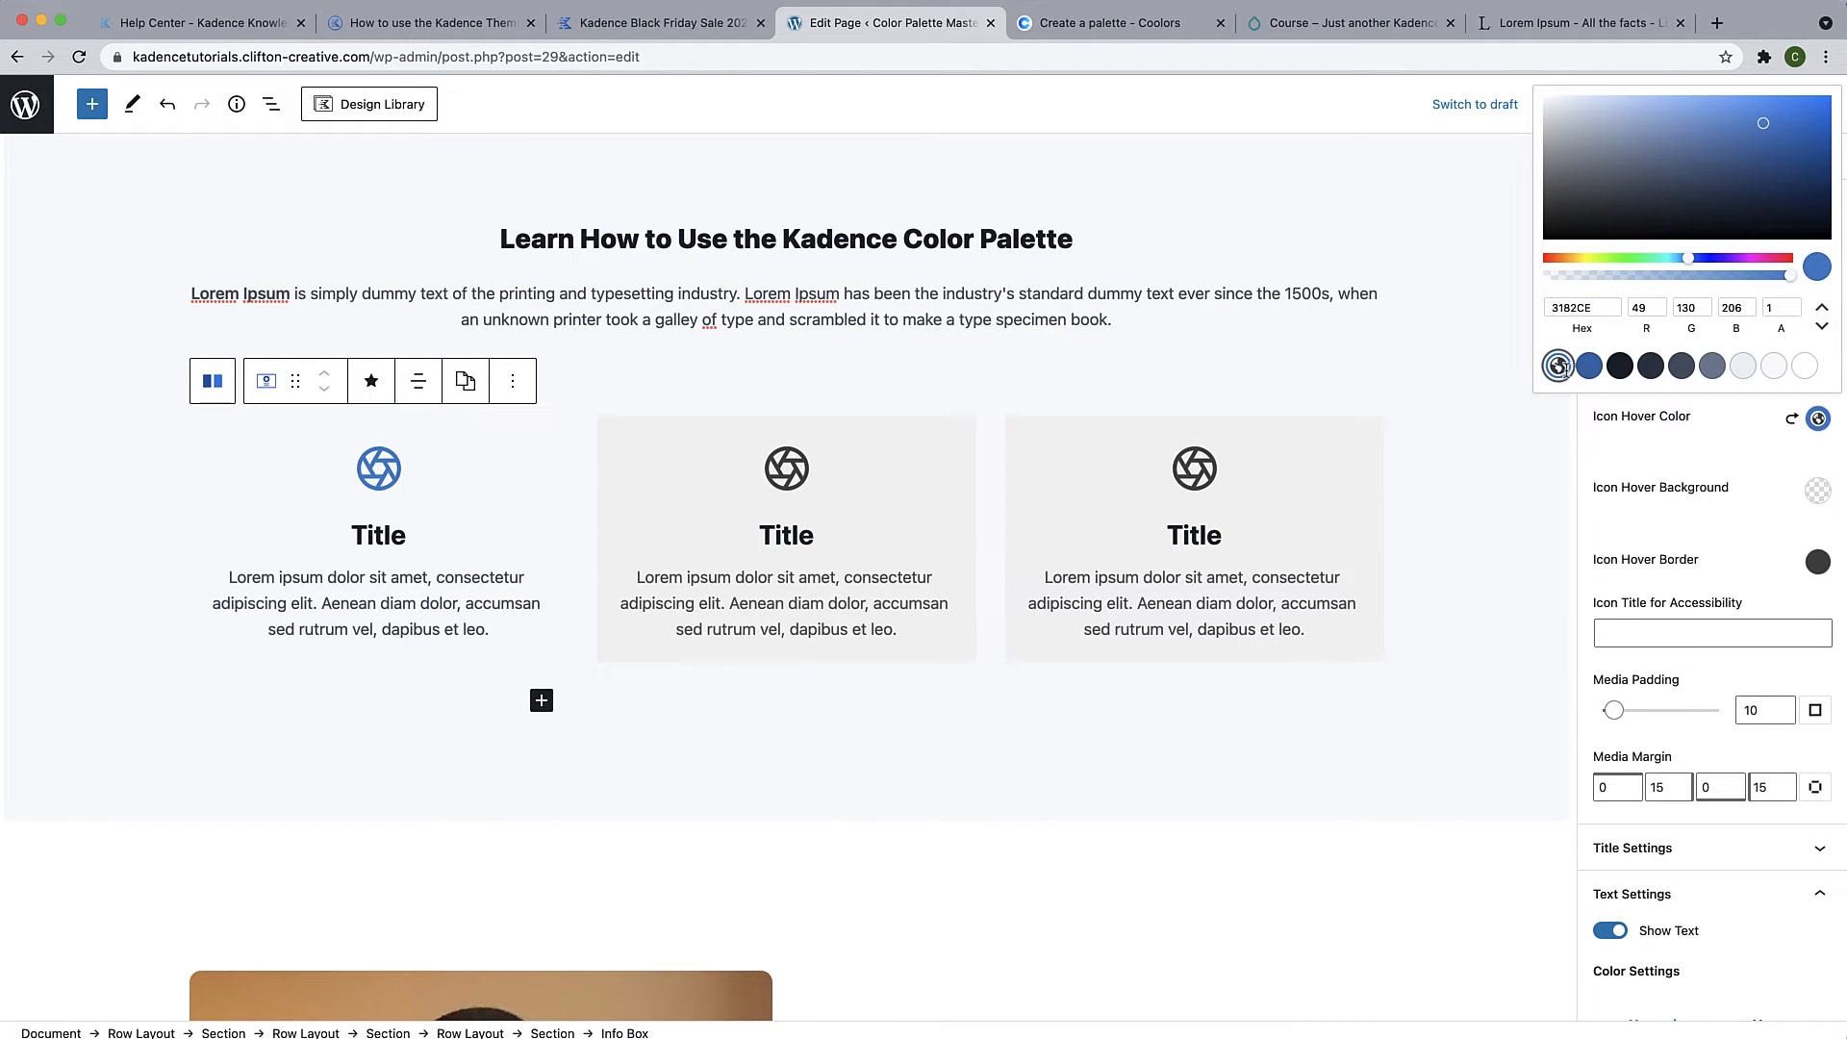
click(1761, 480)
Set the first info box's icon border color to the first blue palette color for both the hover and normal states
click(1817, 562)
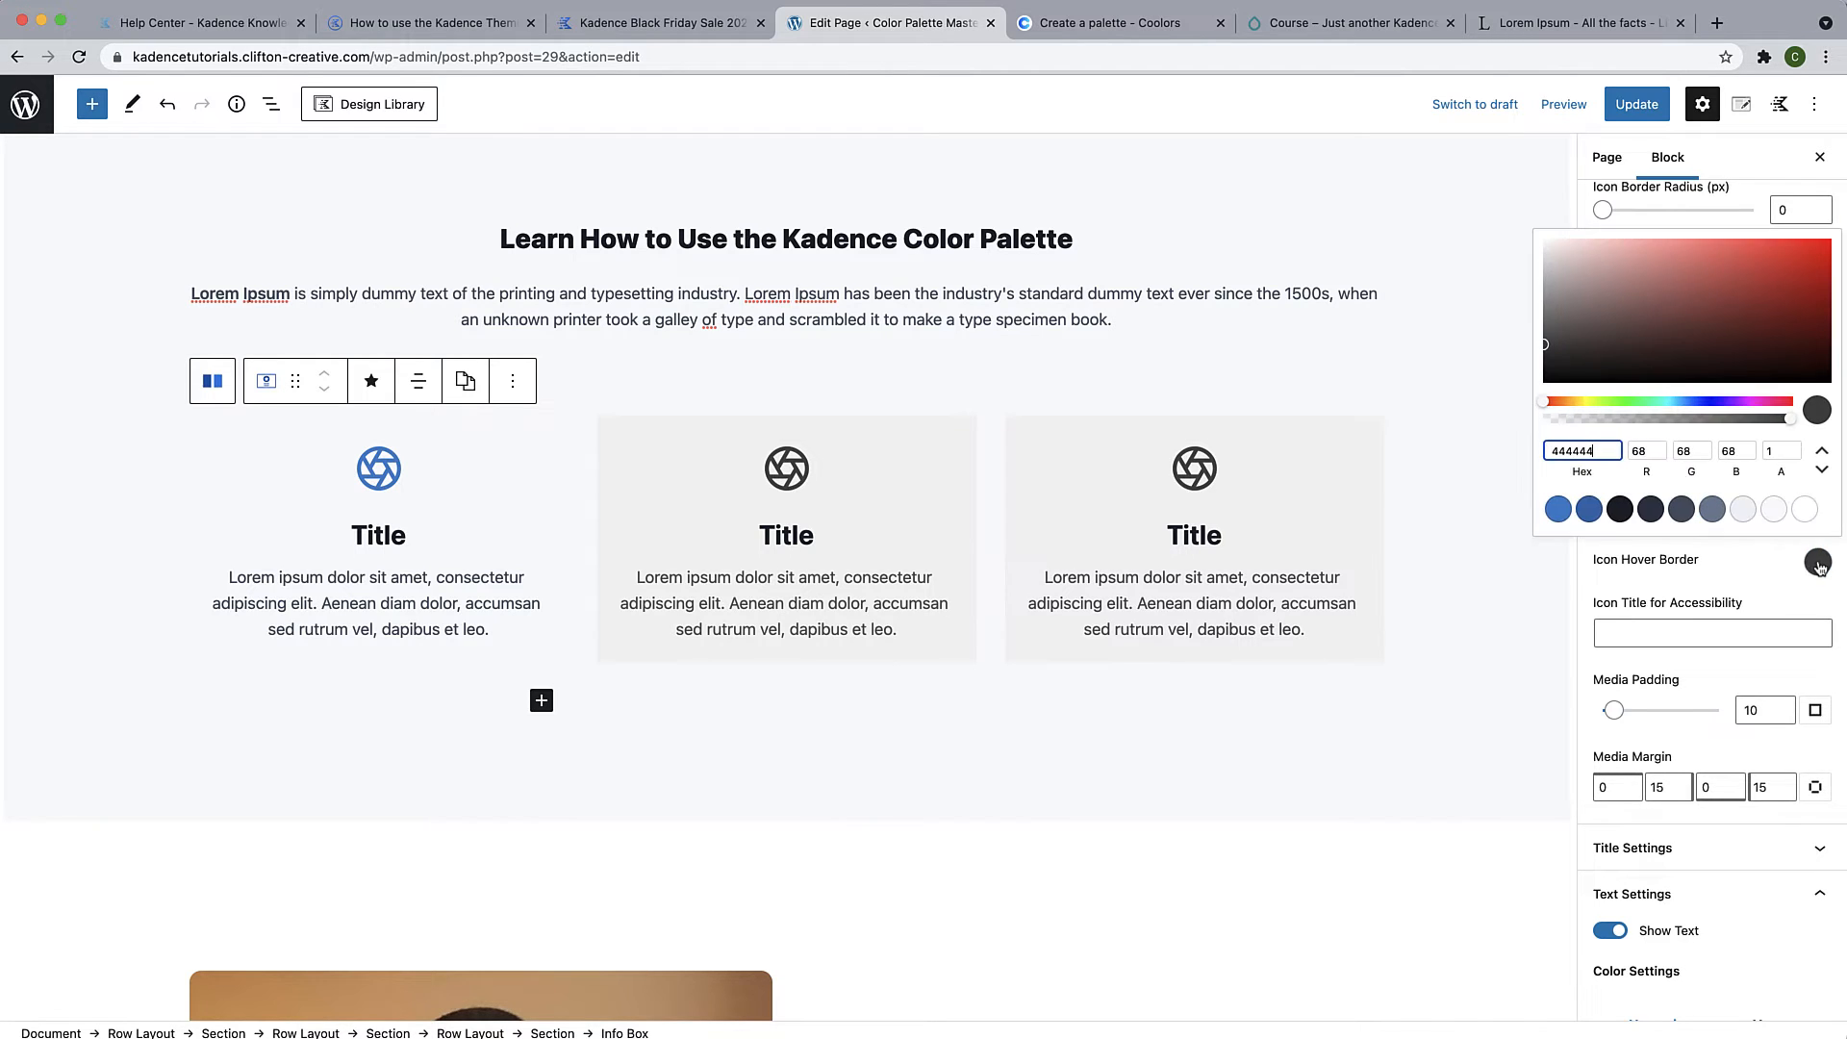
click(1558, 509)
click(1689, 554)
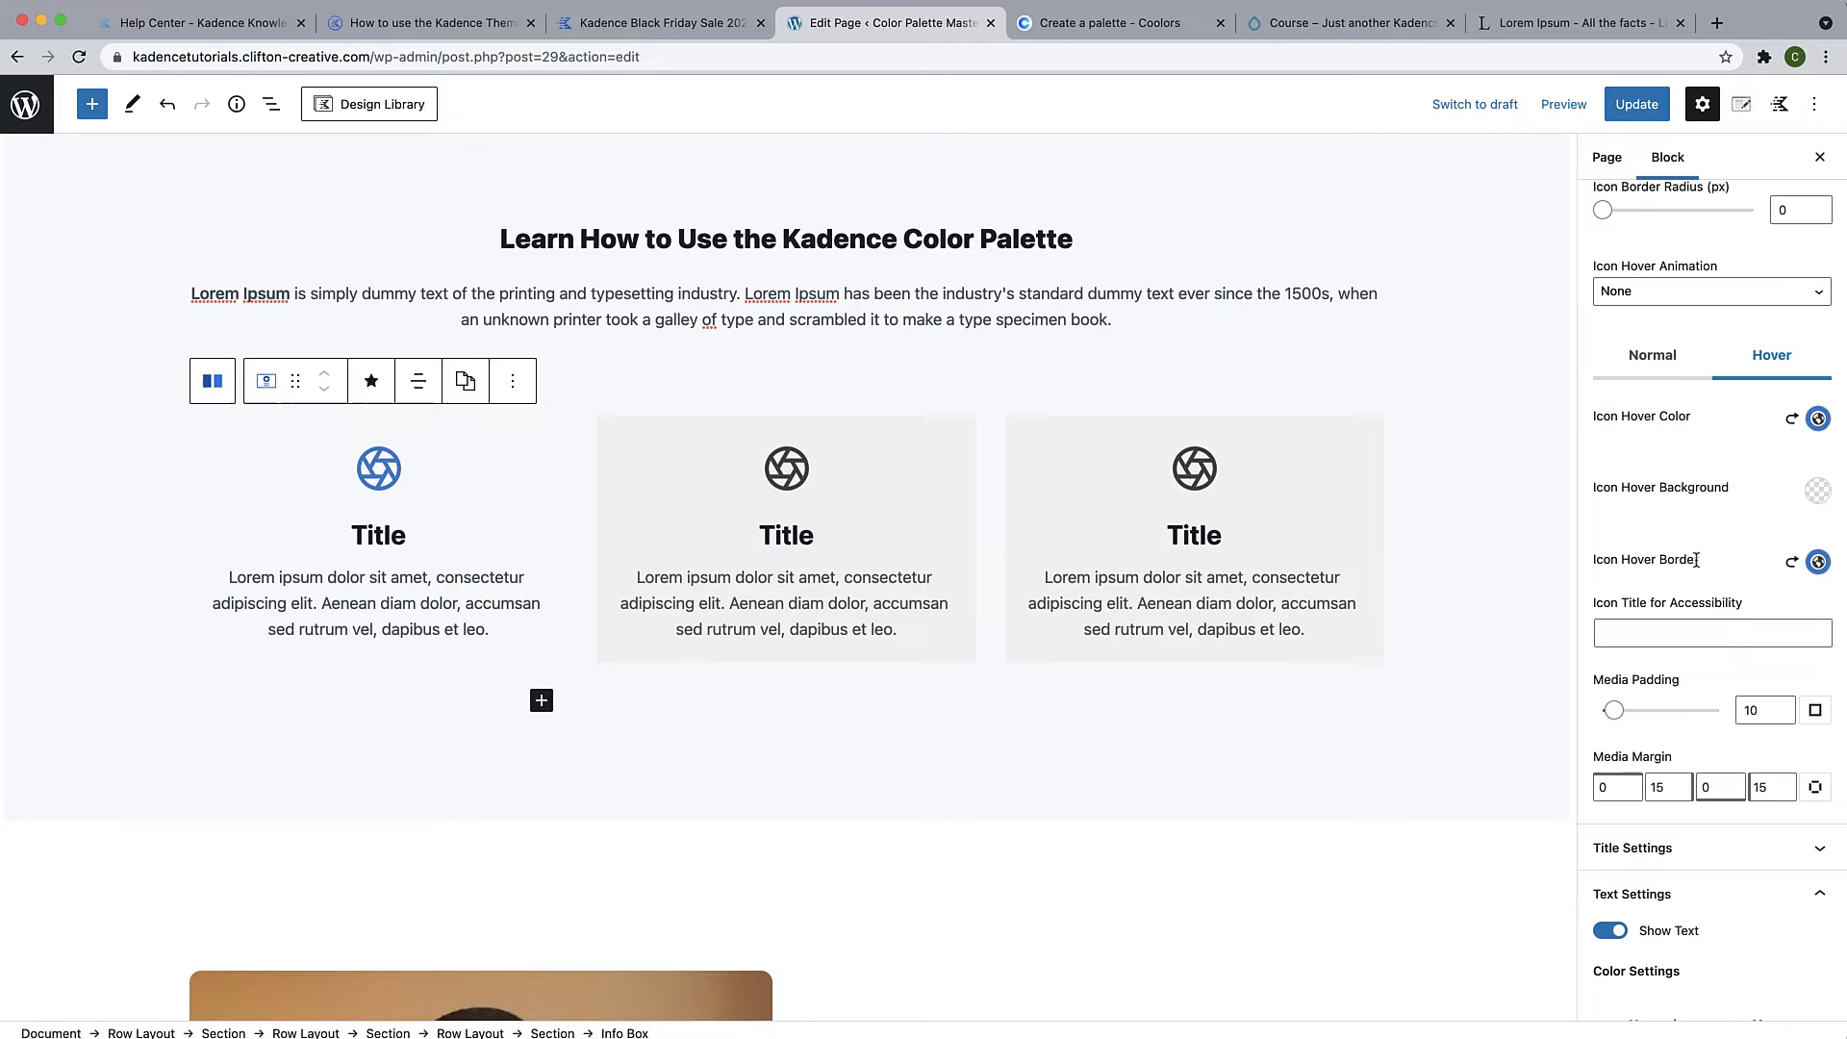
click(1687, 376)
click(1818, 562)
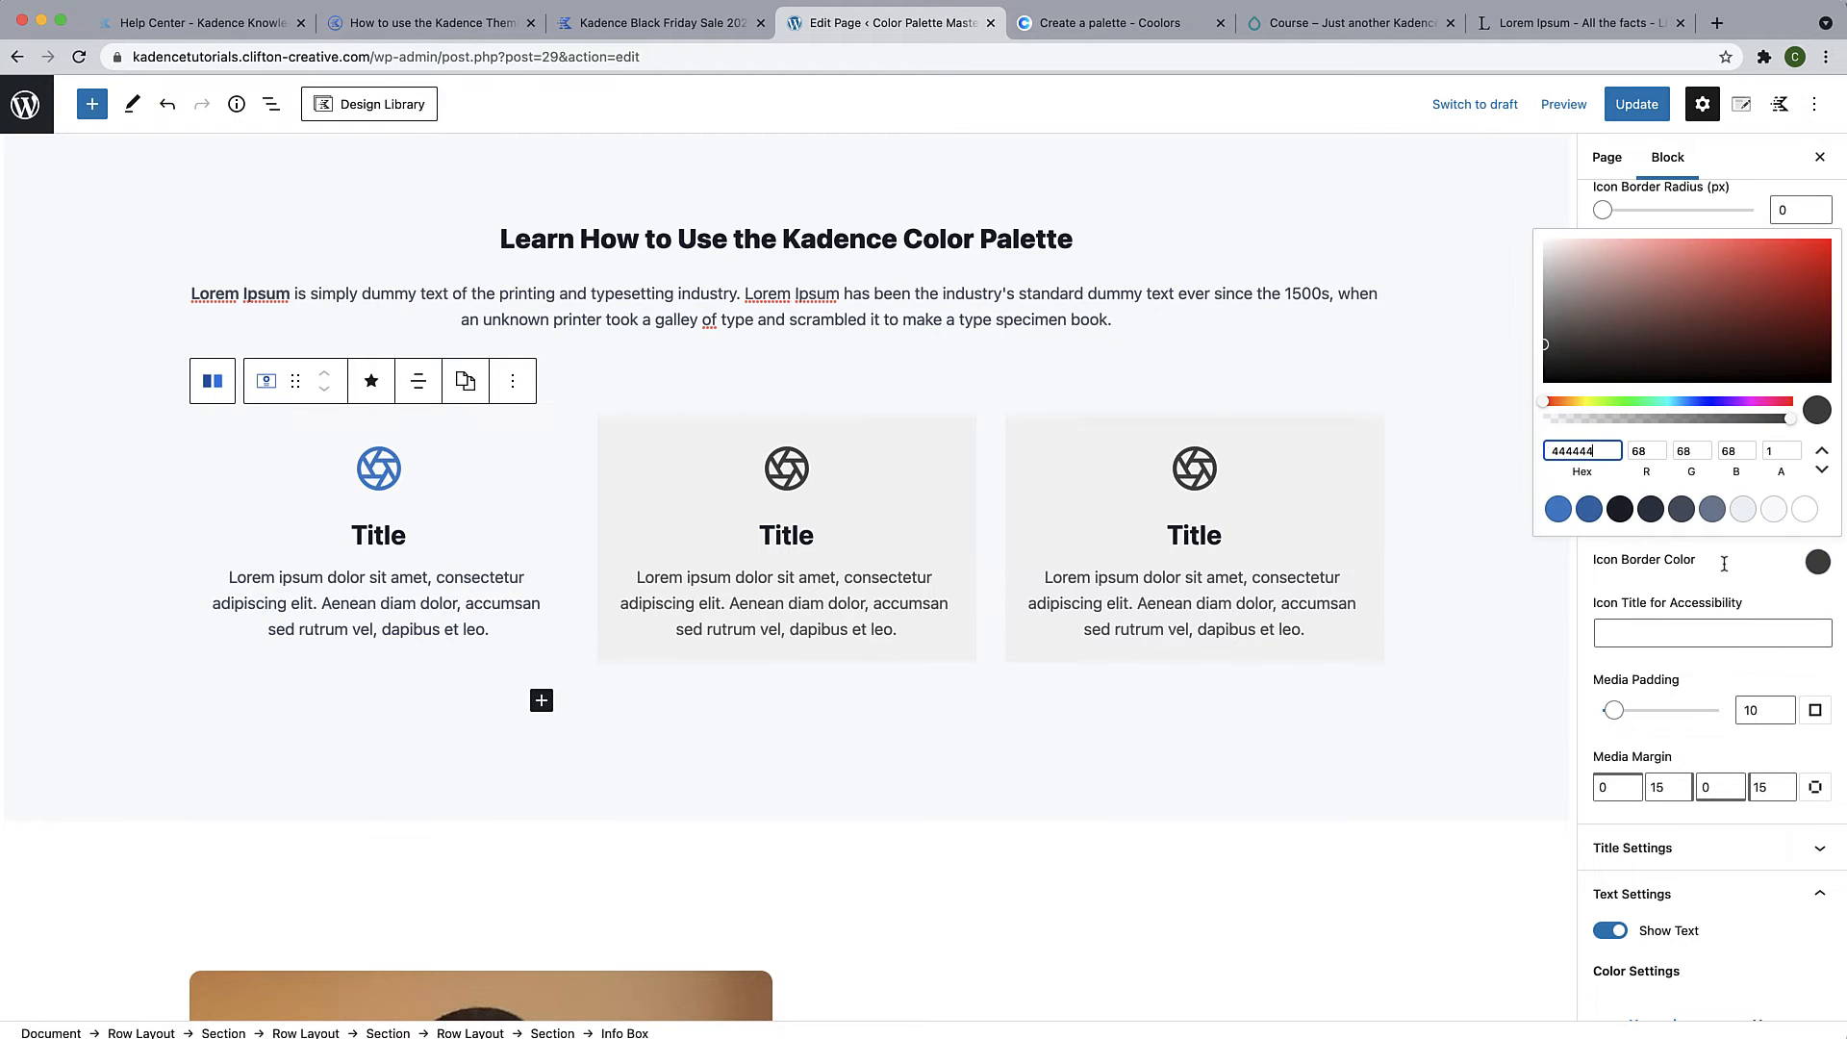
click(1559, 509)
click(1686, 587)
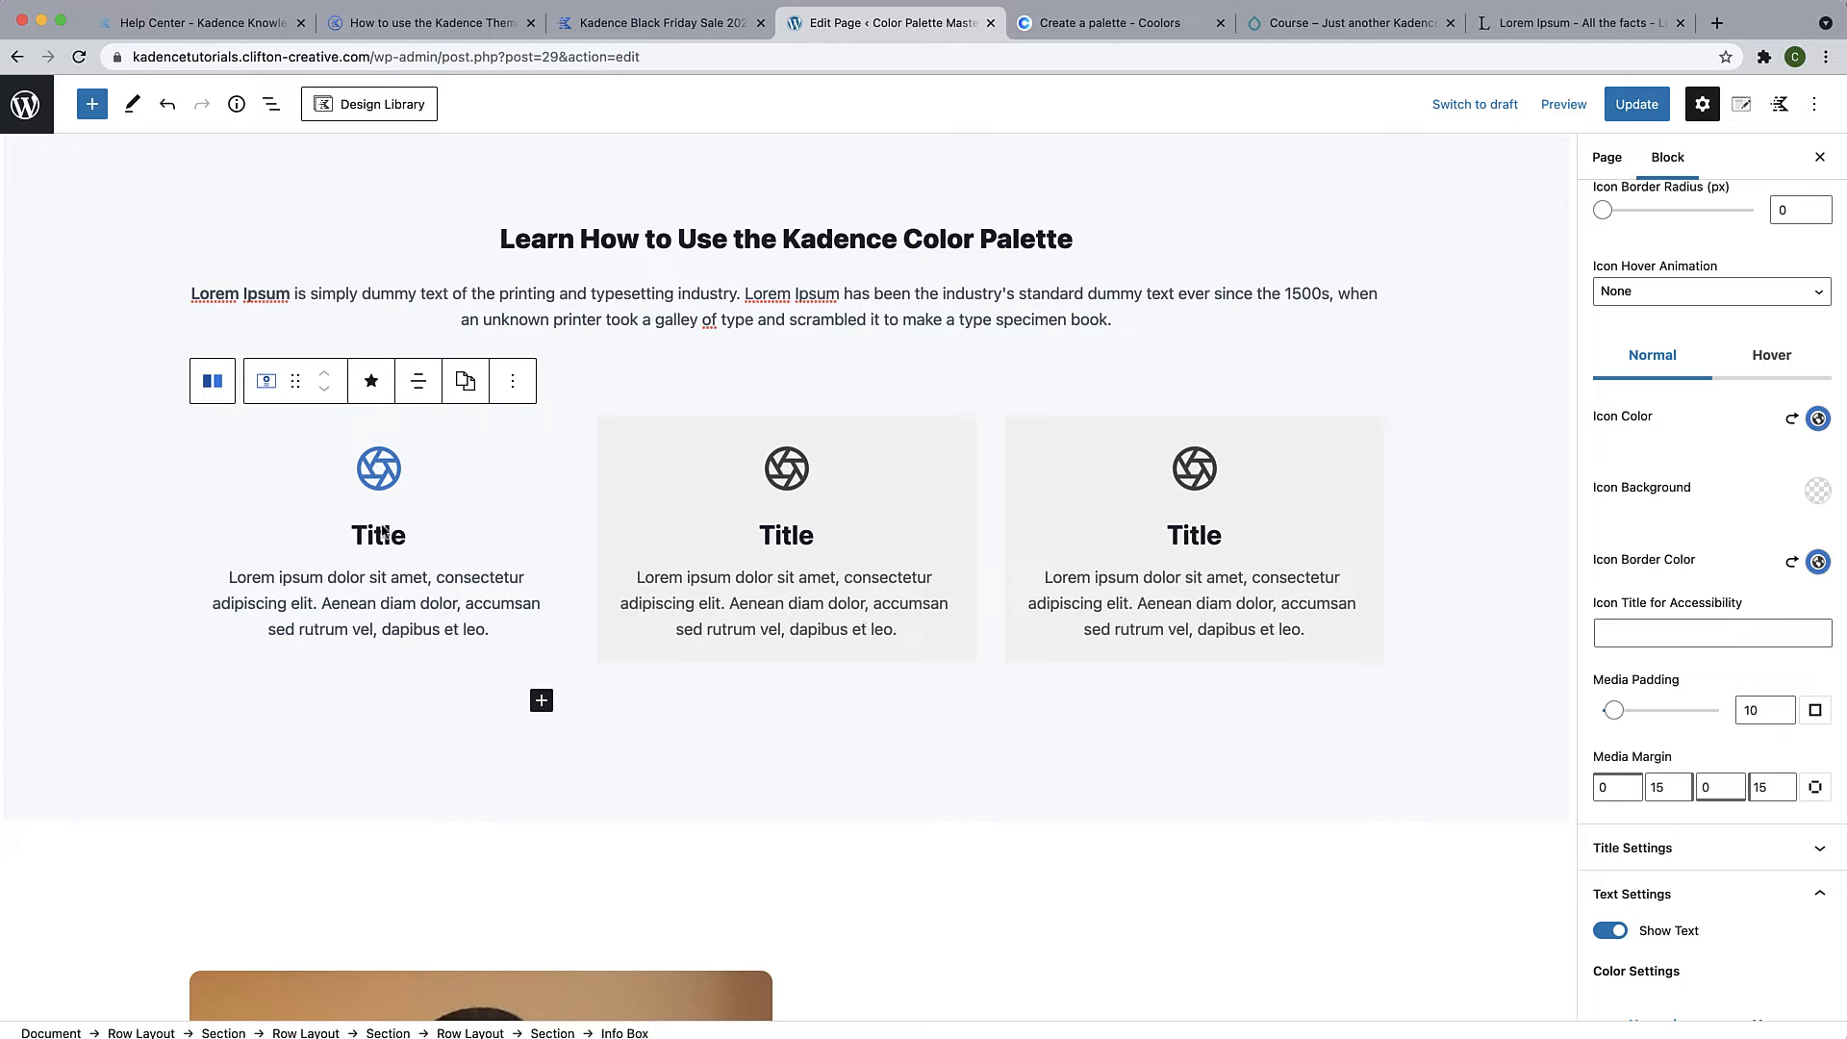
Copy the first info box's styles and paste them onto the second info box
click(478, 390)
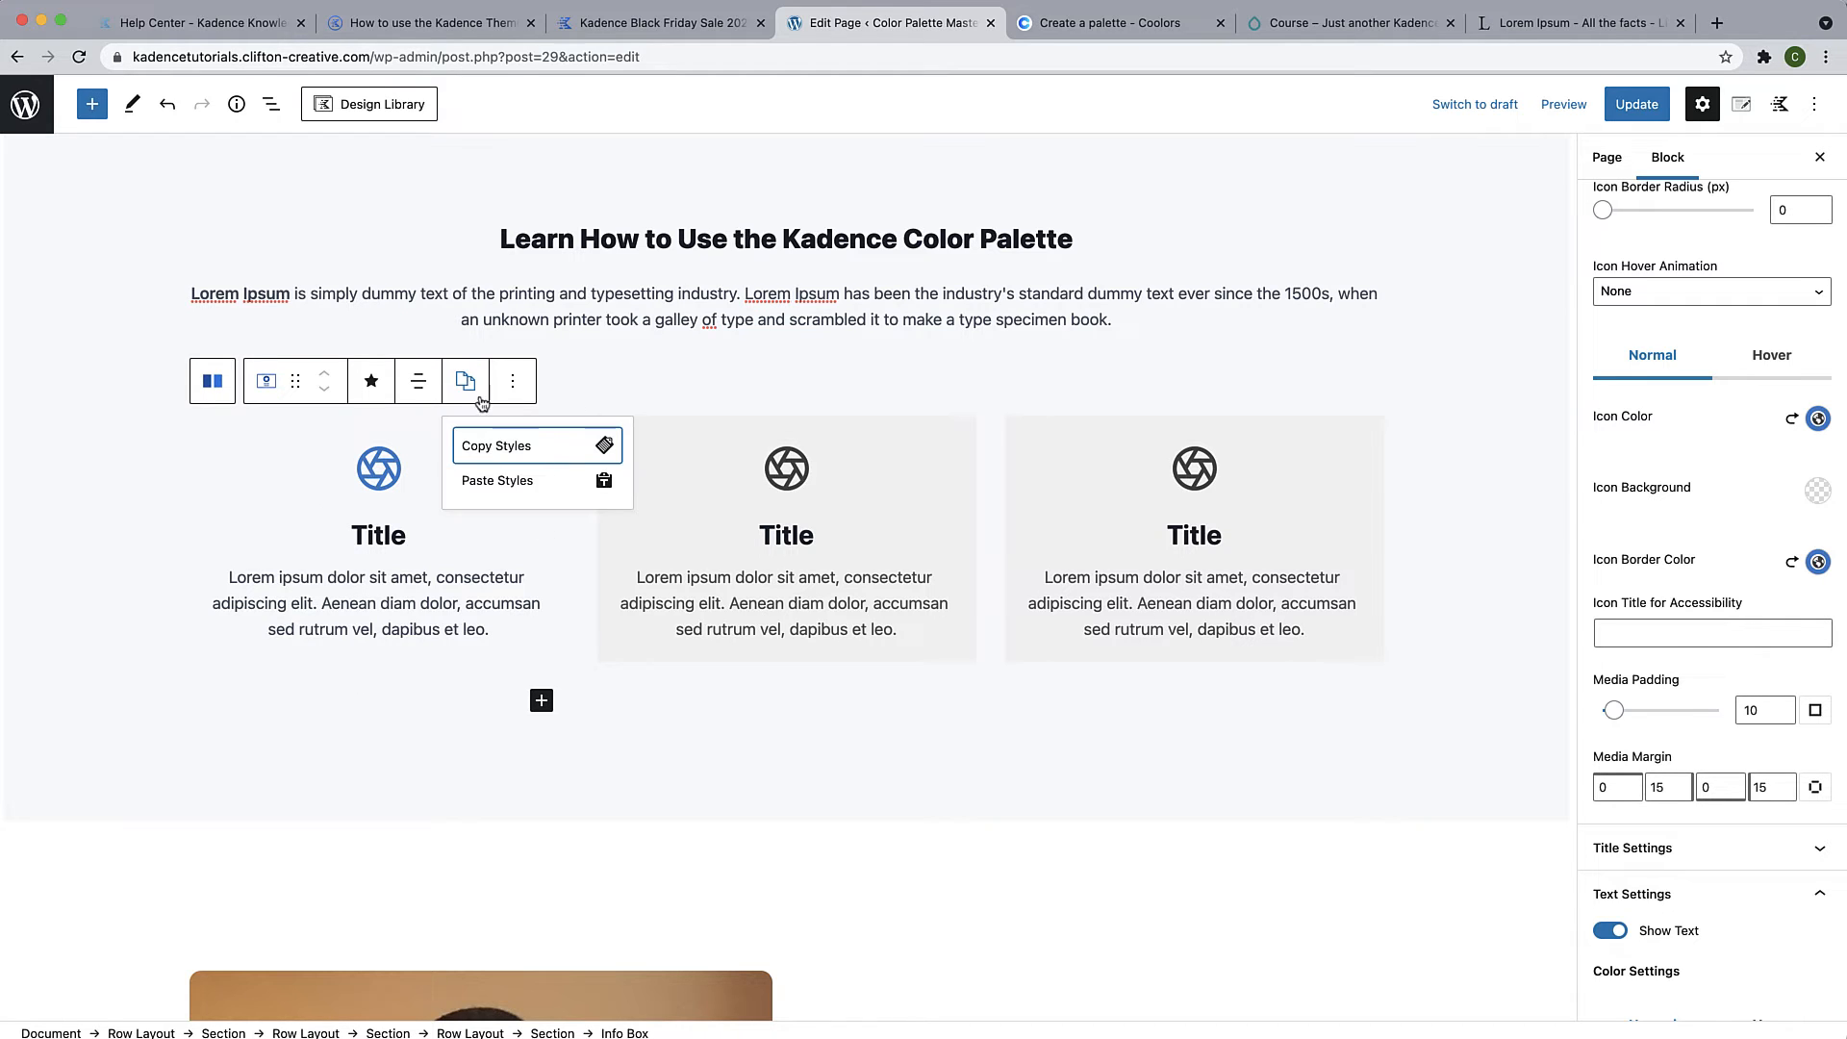
click(479, 448)
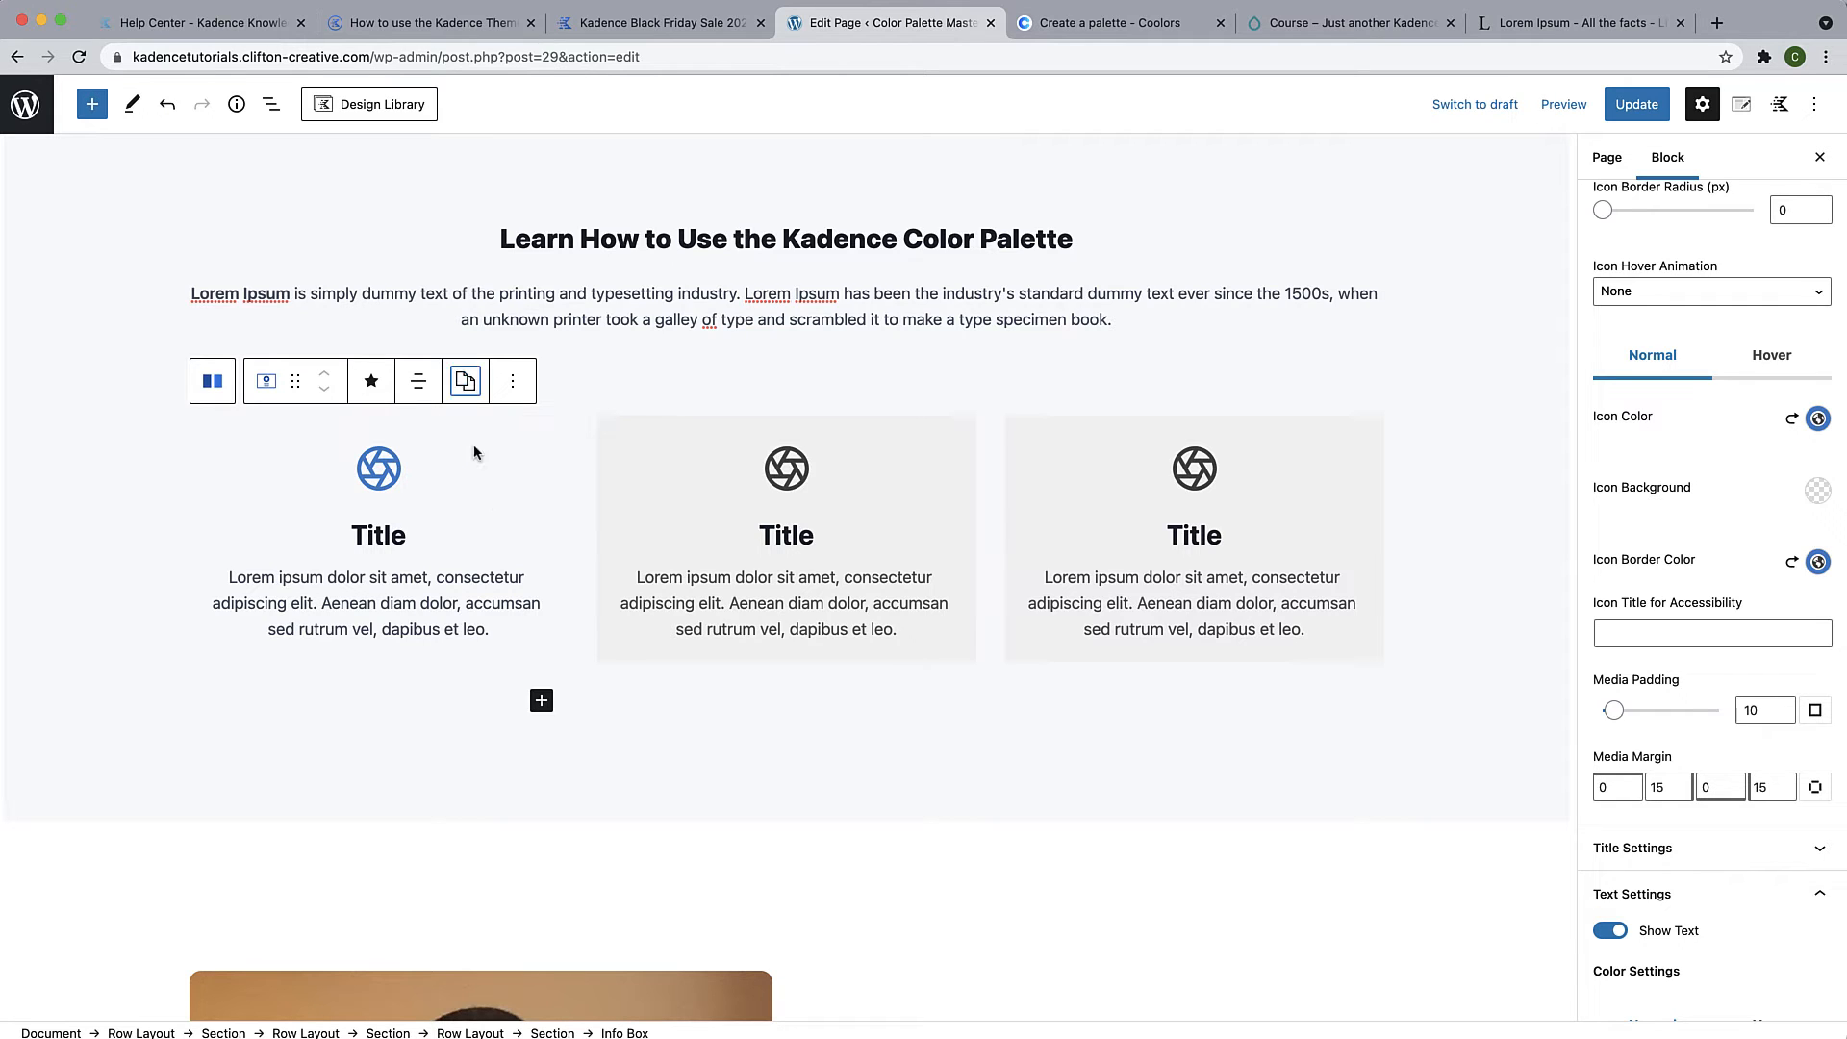
click(926, 490)
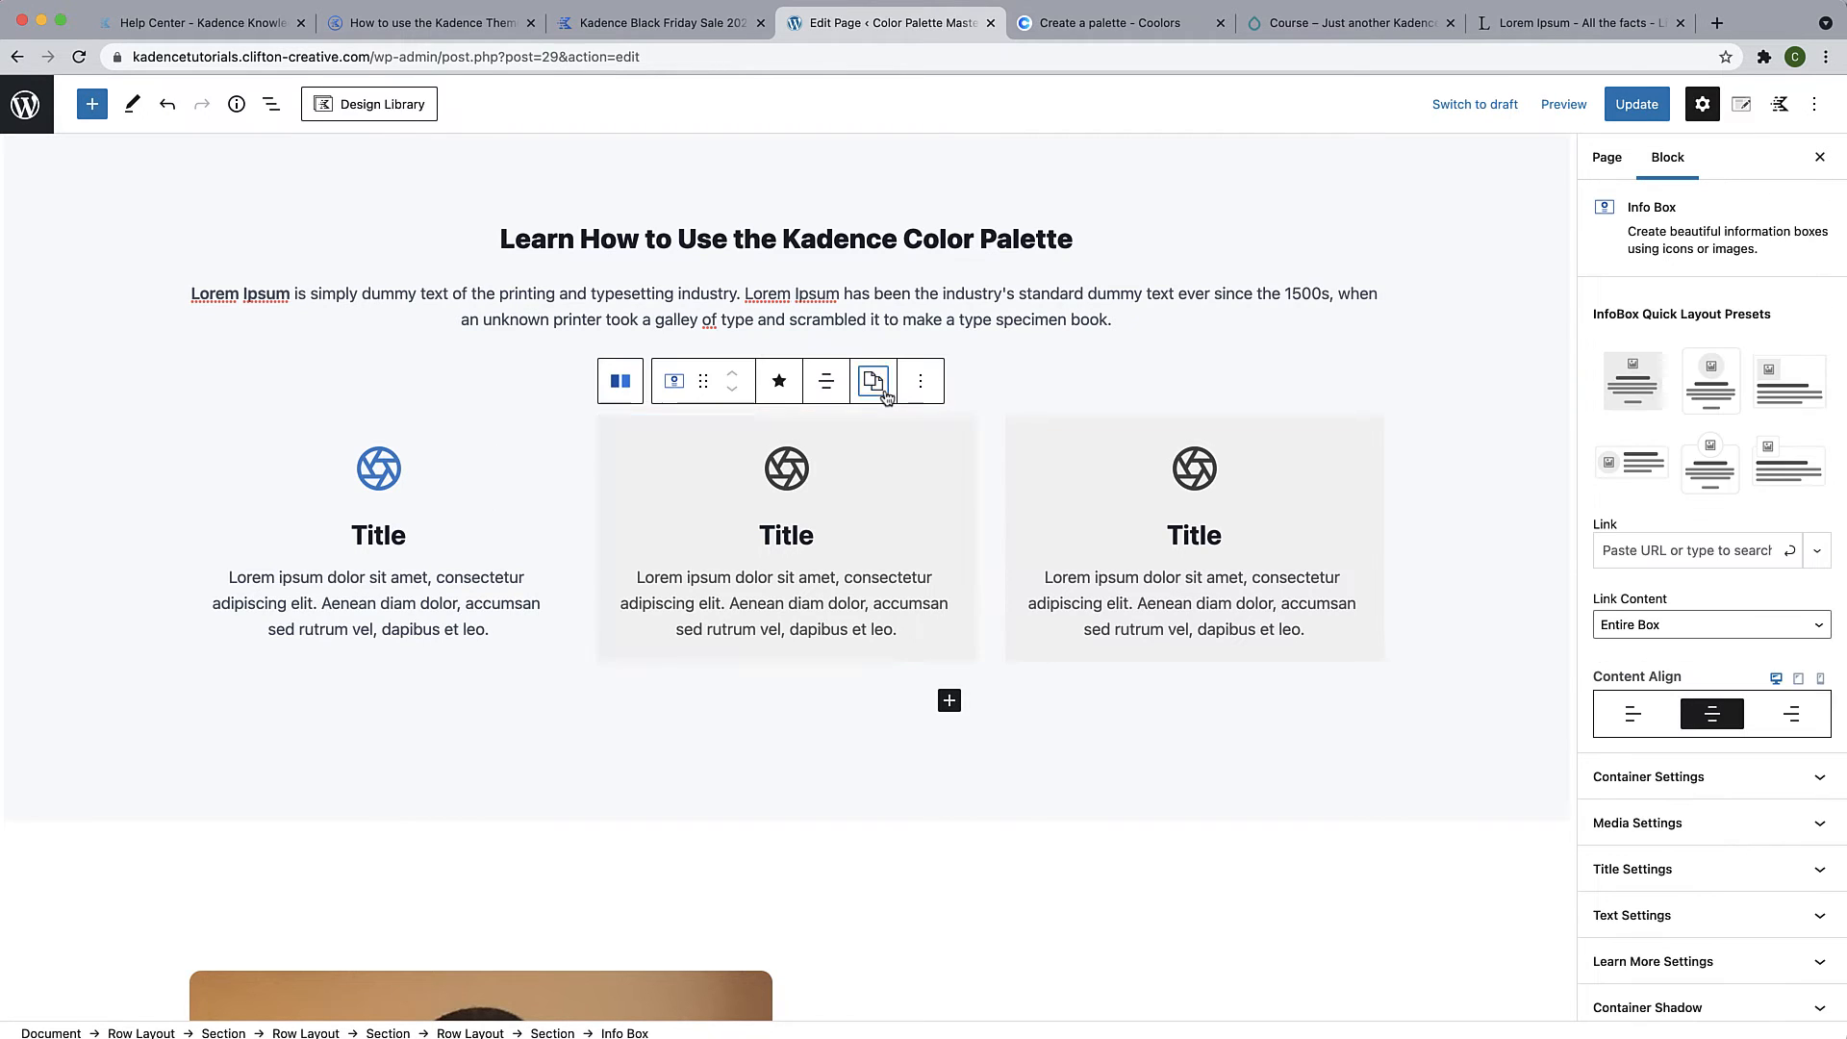
click(883, 385)
click(899, 479)
Paste the copied info box styles onto the third info box
click(1330, 508)
click(1281, 381)
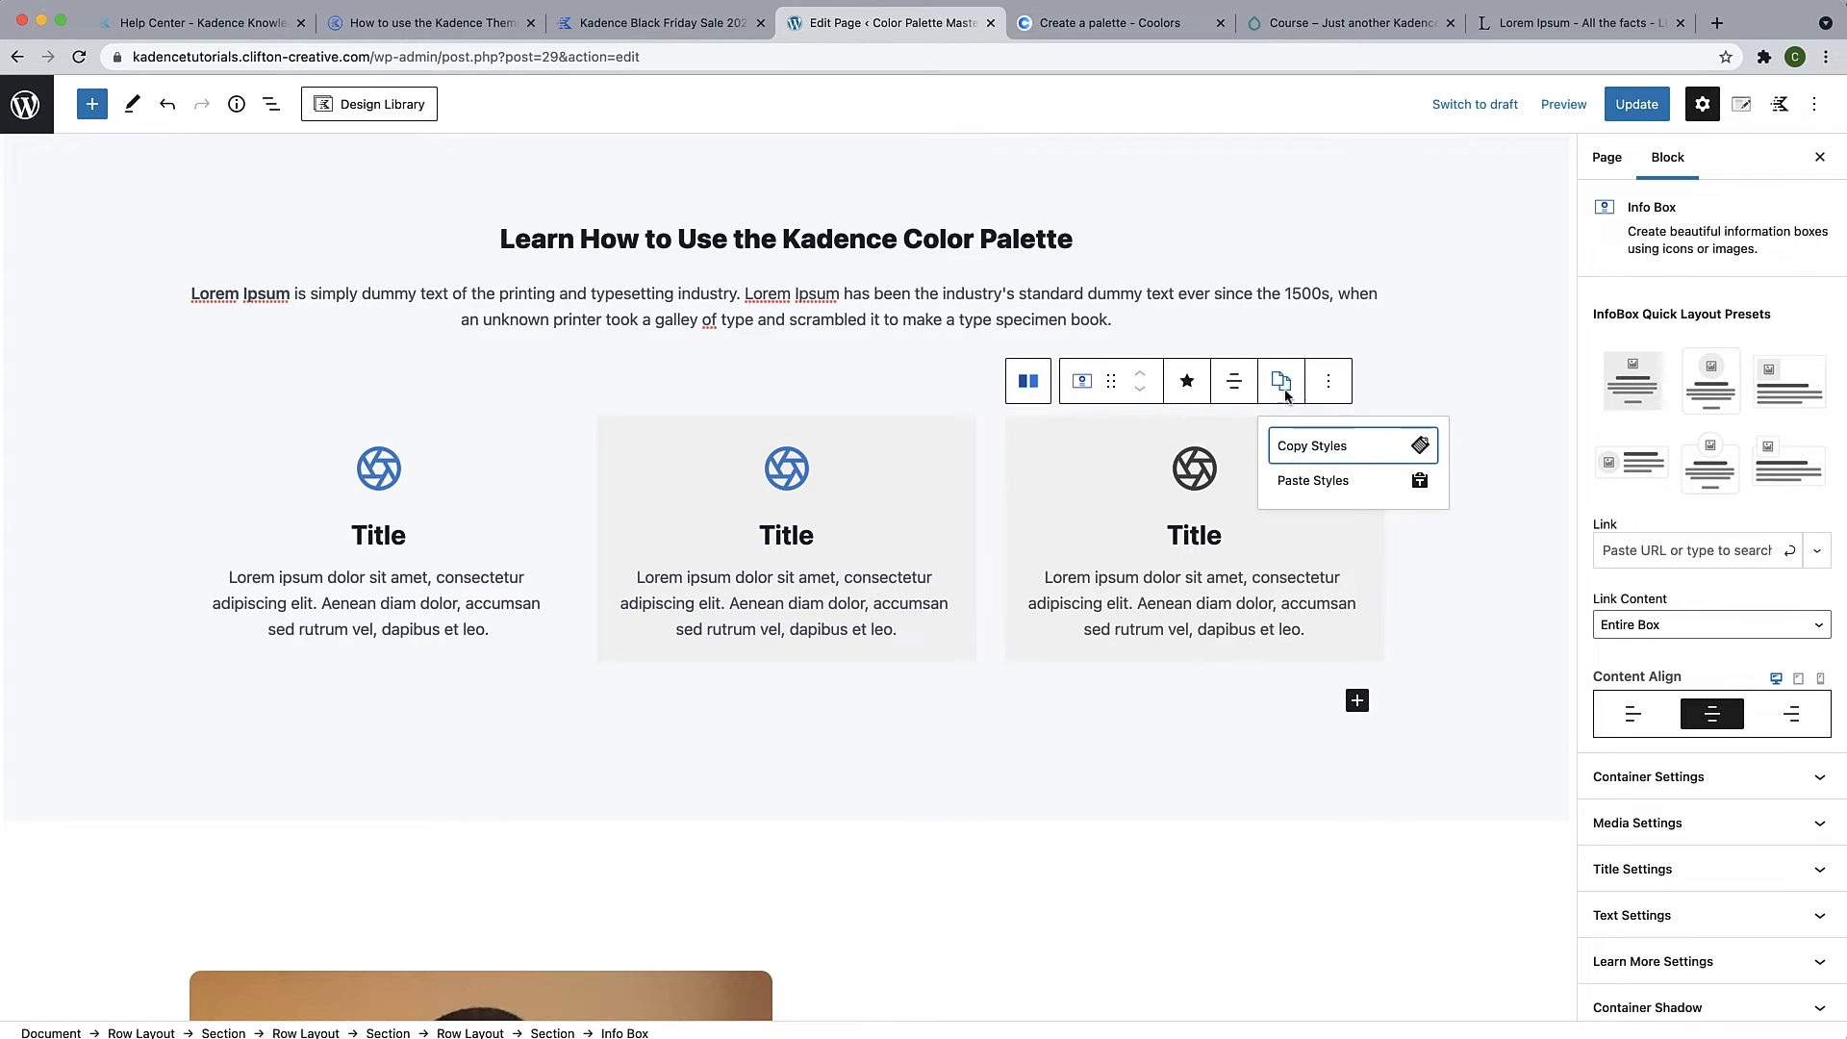
click(1311, 477)
click(1257, 442)
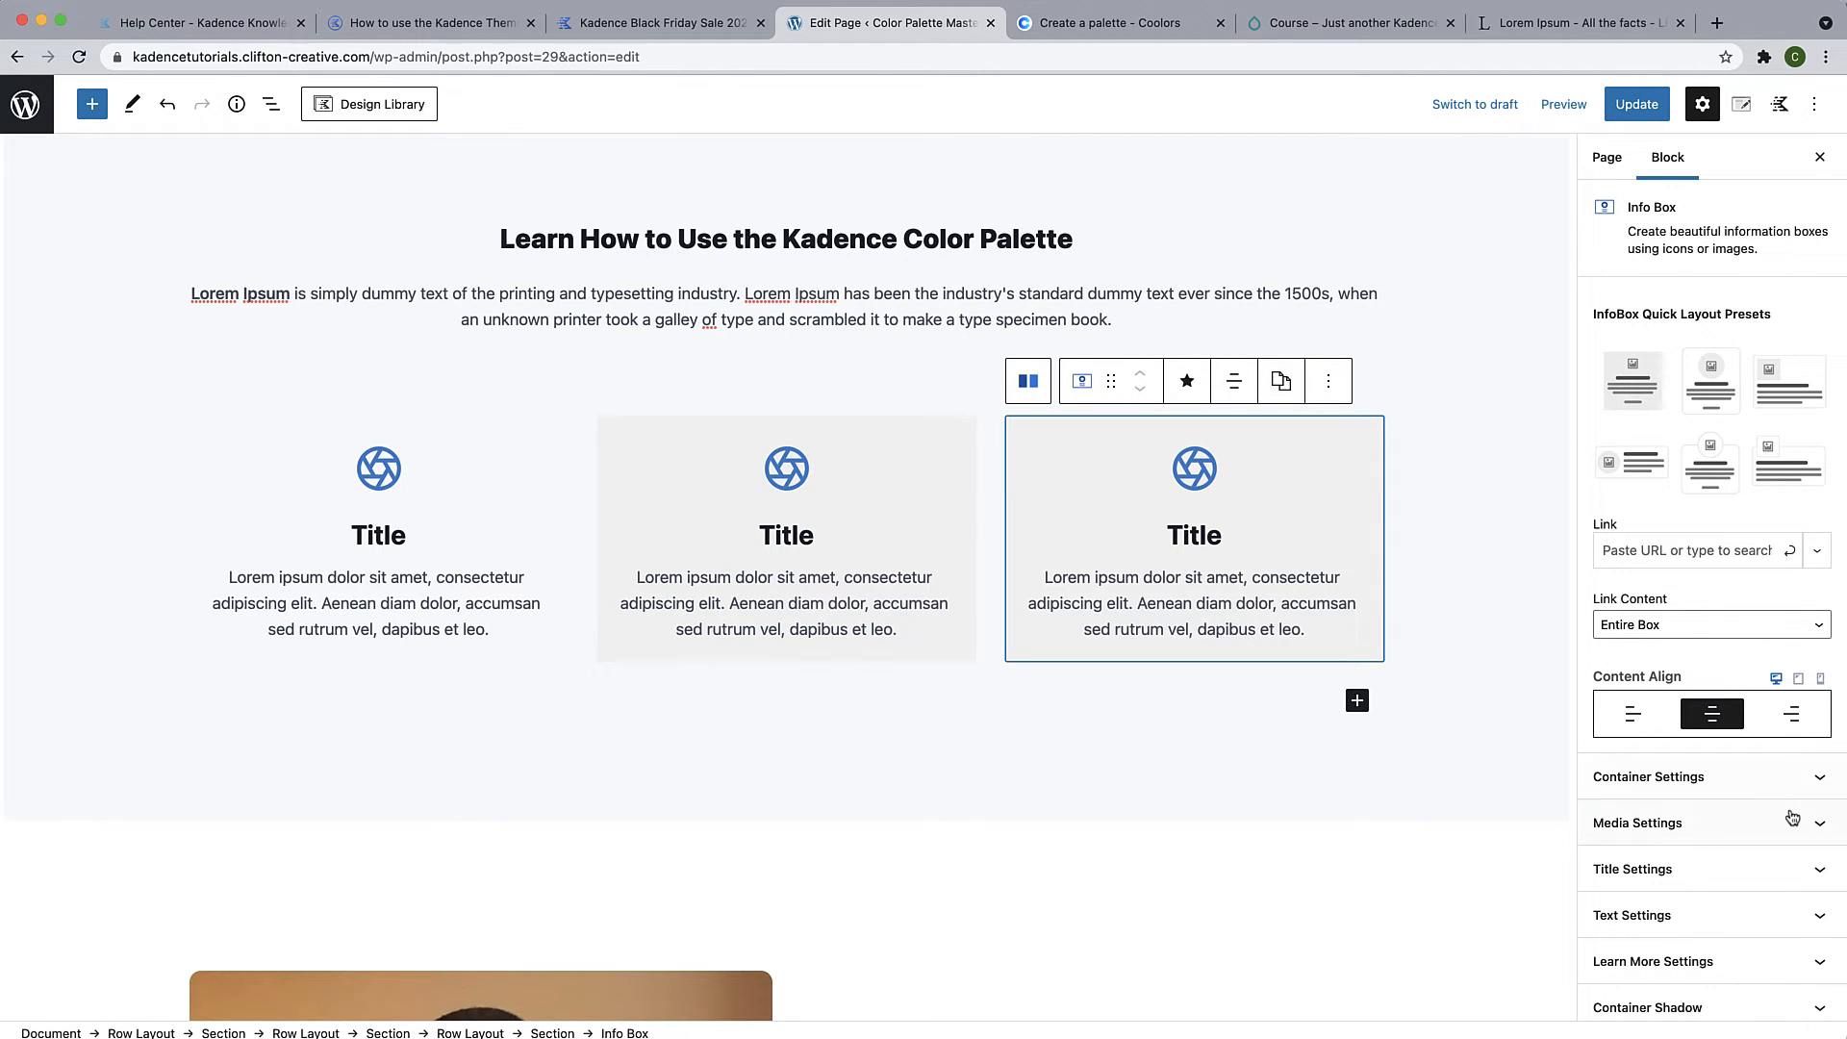
Set the alpha of the third info box's container background color to 0
click(1771, 778)
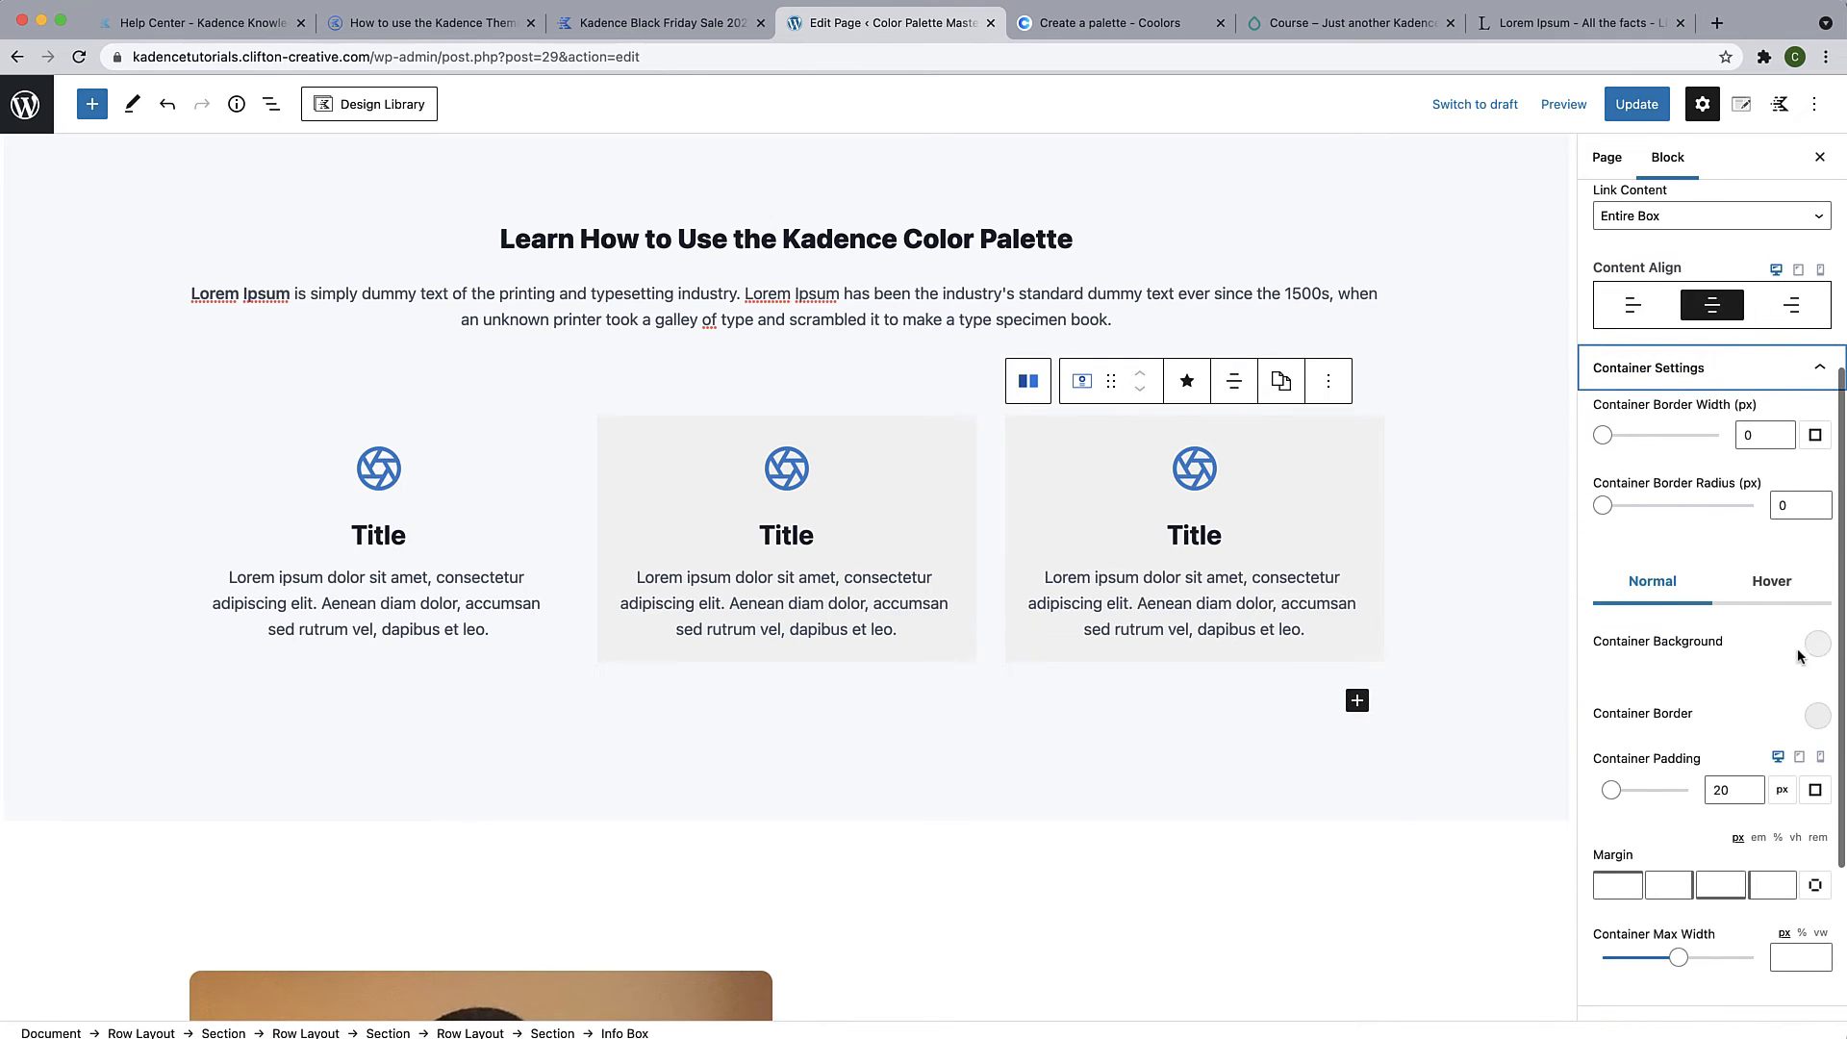
click(1818, 641)
double_click(1772, 534)
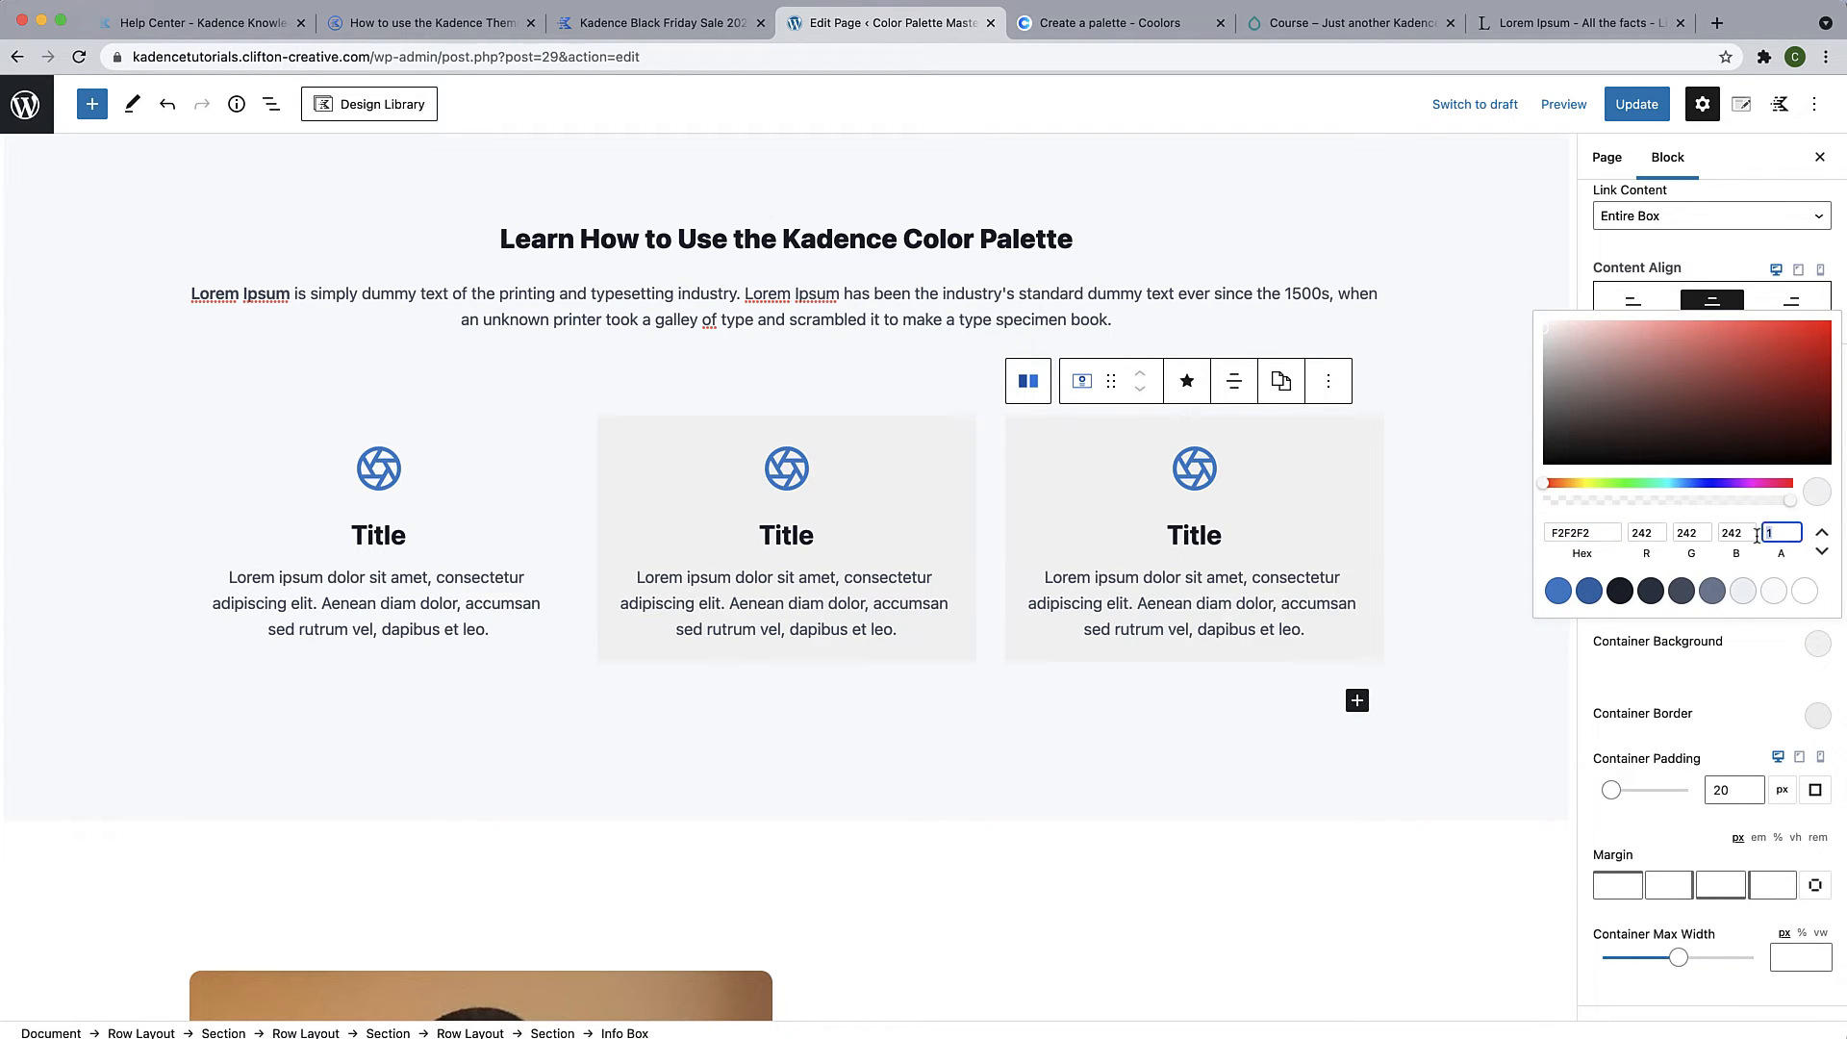
text(0)
click(1778, 732)
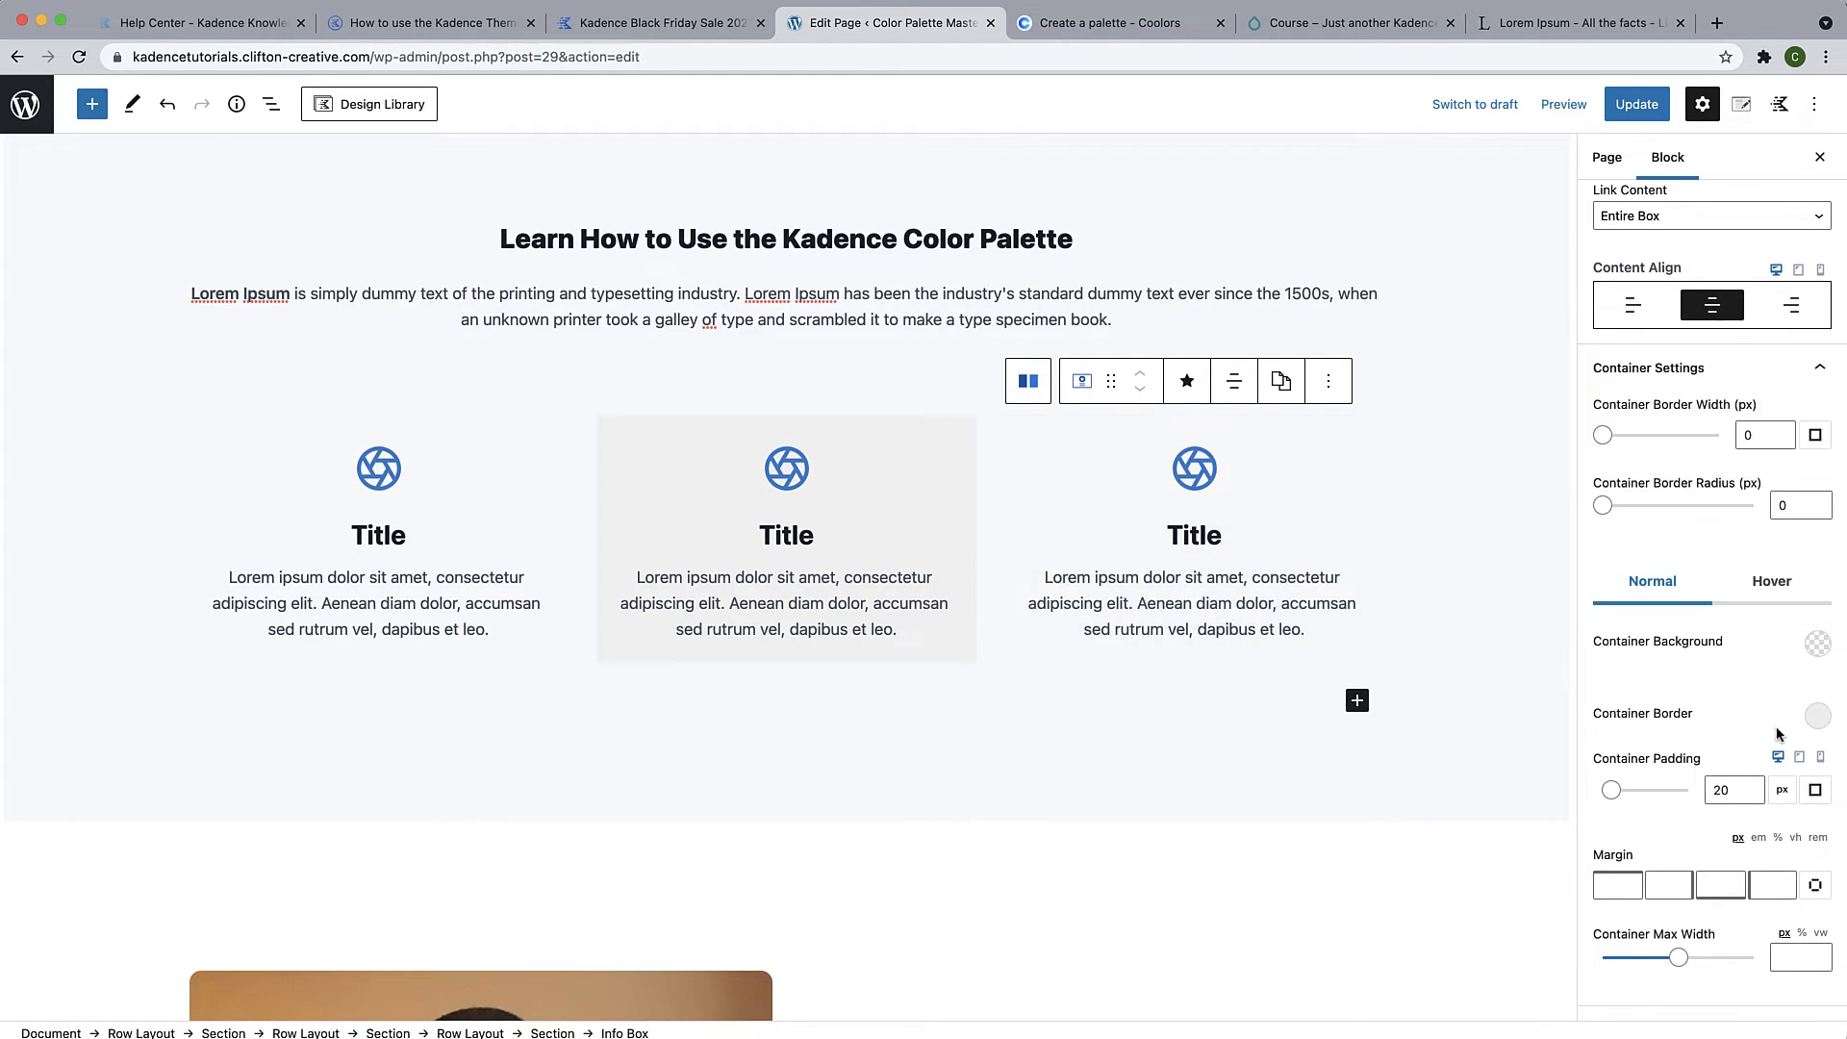
Set the alpha of the third info box's container border color to 0
click(1818, 718)
click(1781, 601)
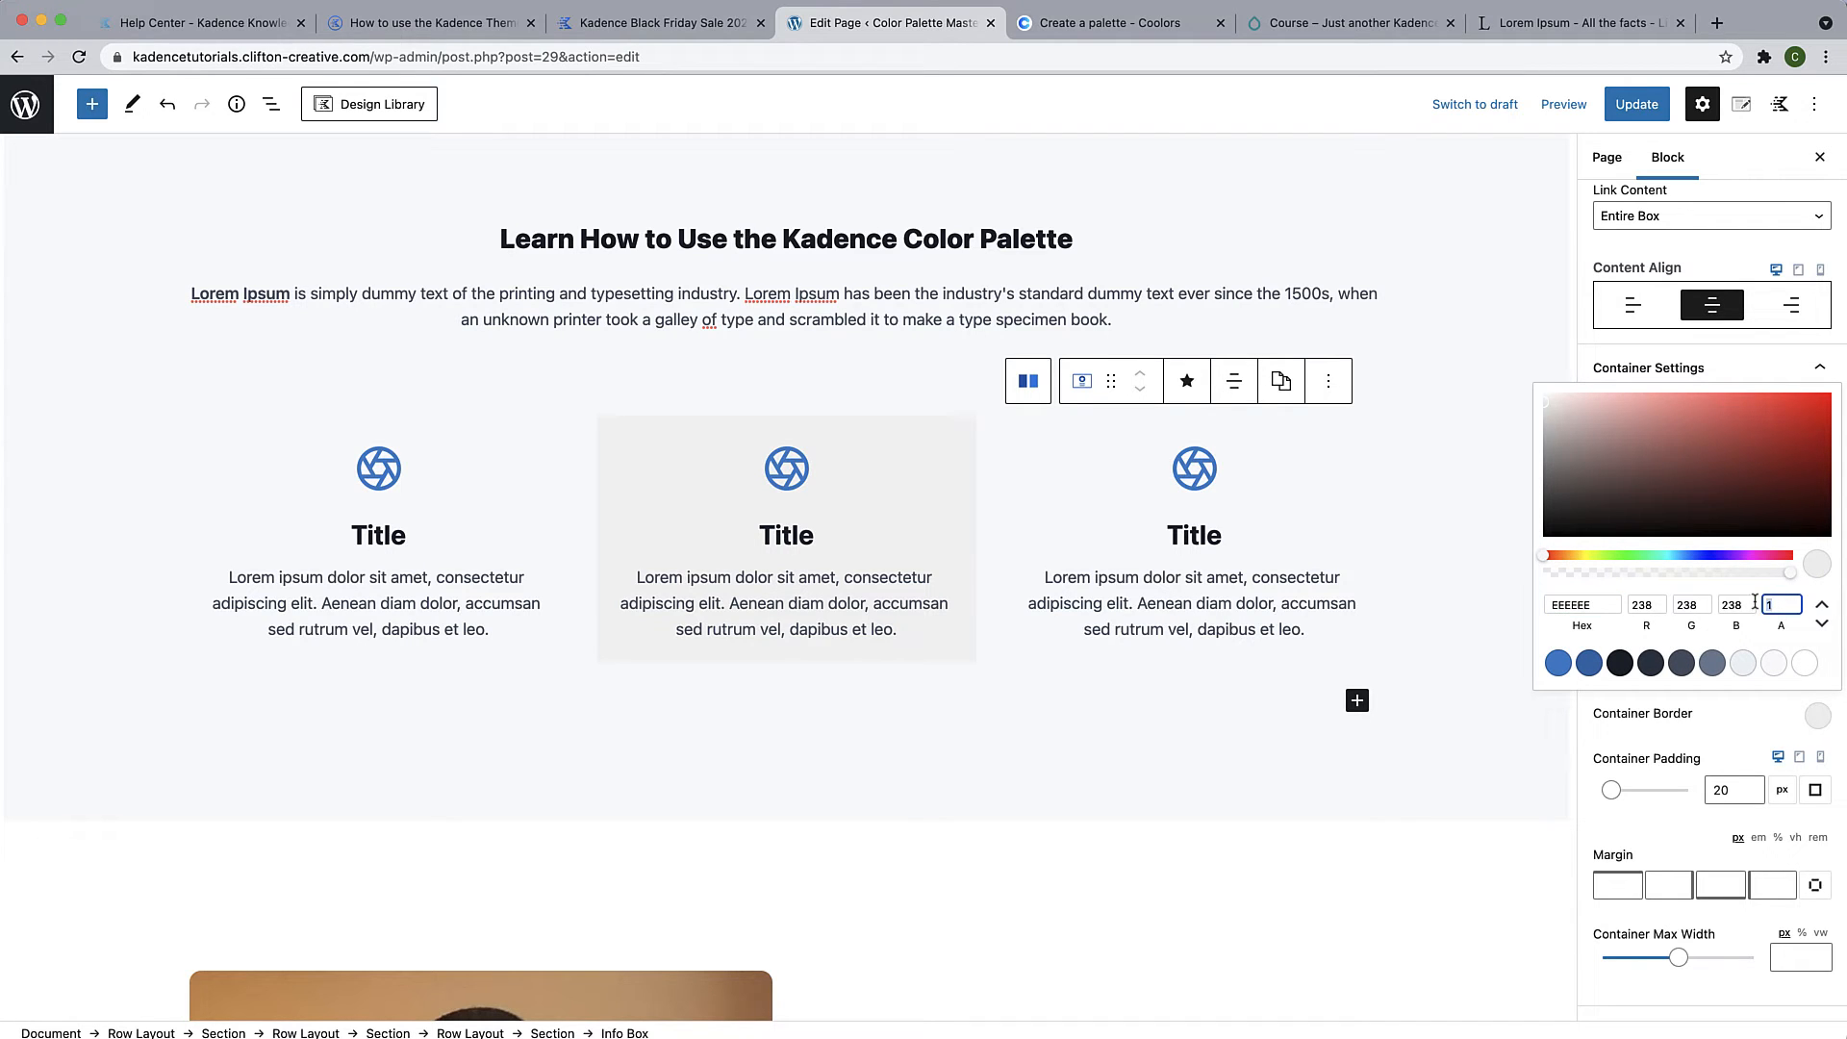
text(0)
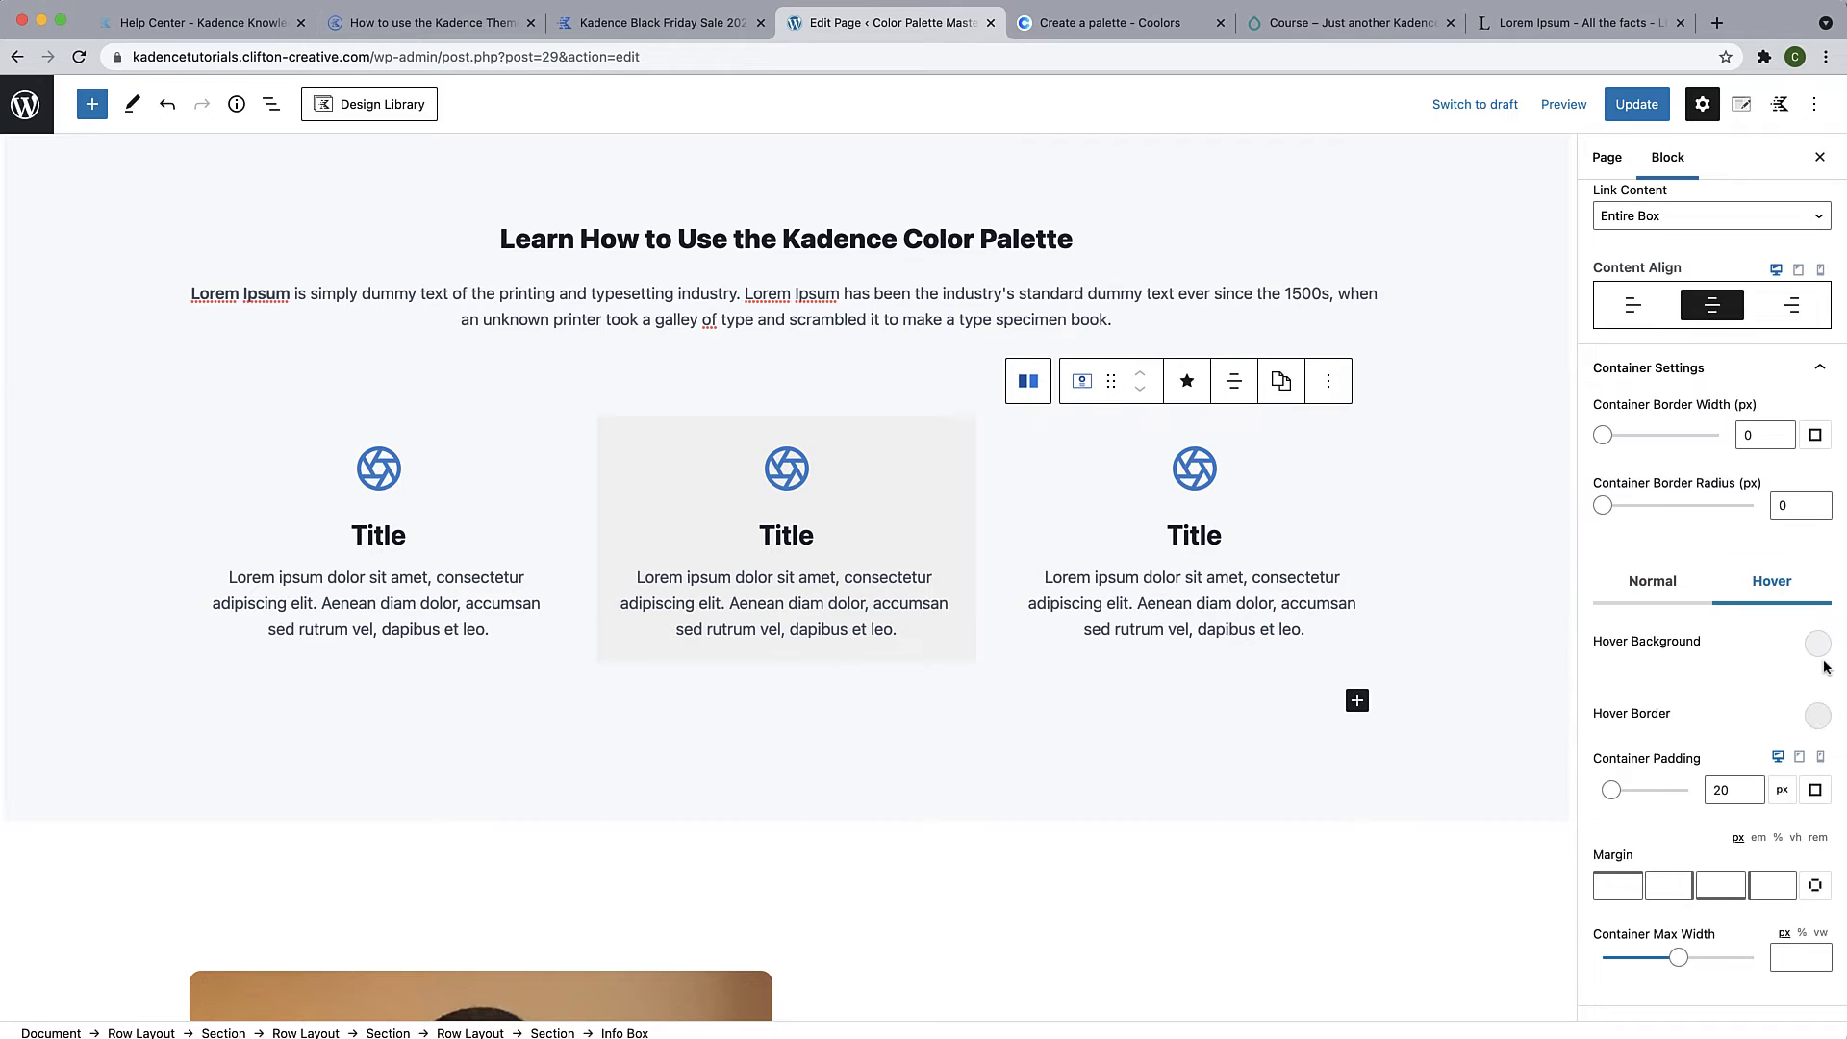
Set the alpha of the third info box's hover background to 0 and open the hover border's alpha for editing
click(1815, 642)
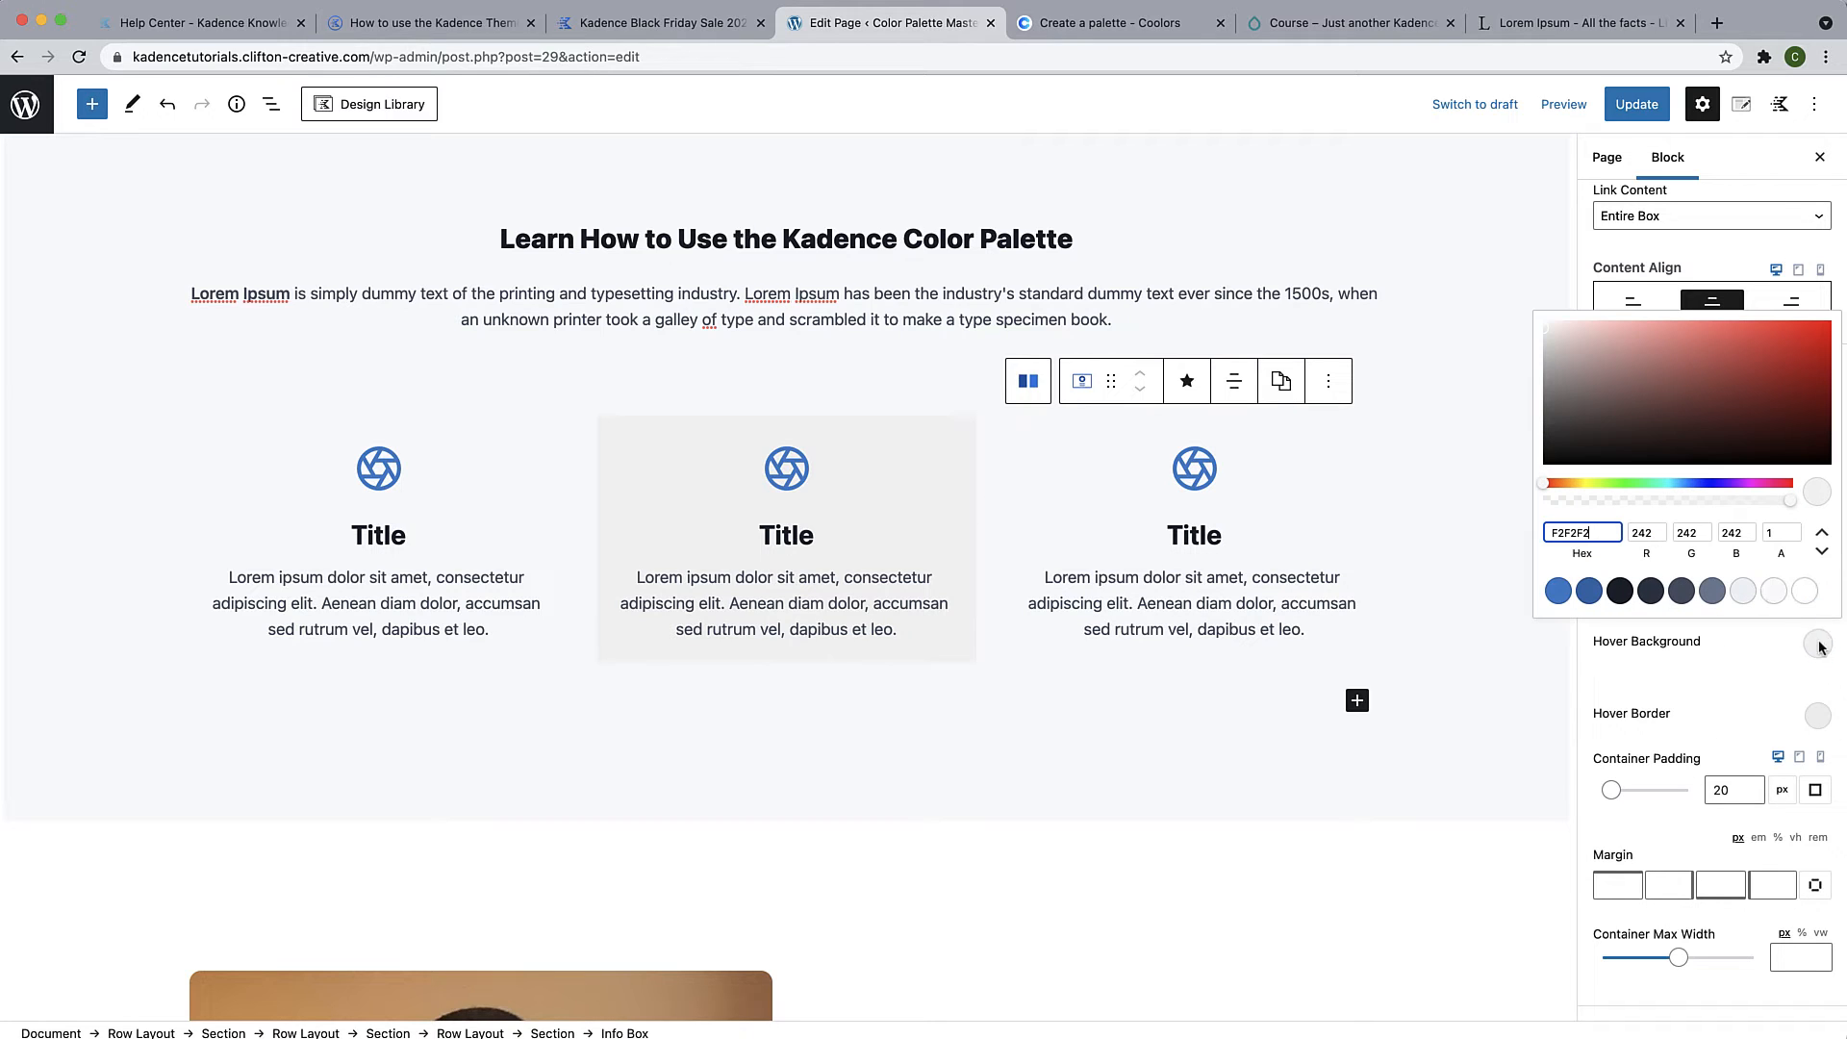
click(1781, 534)
text(0)
click(1820, 718)
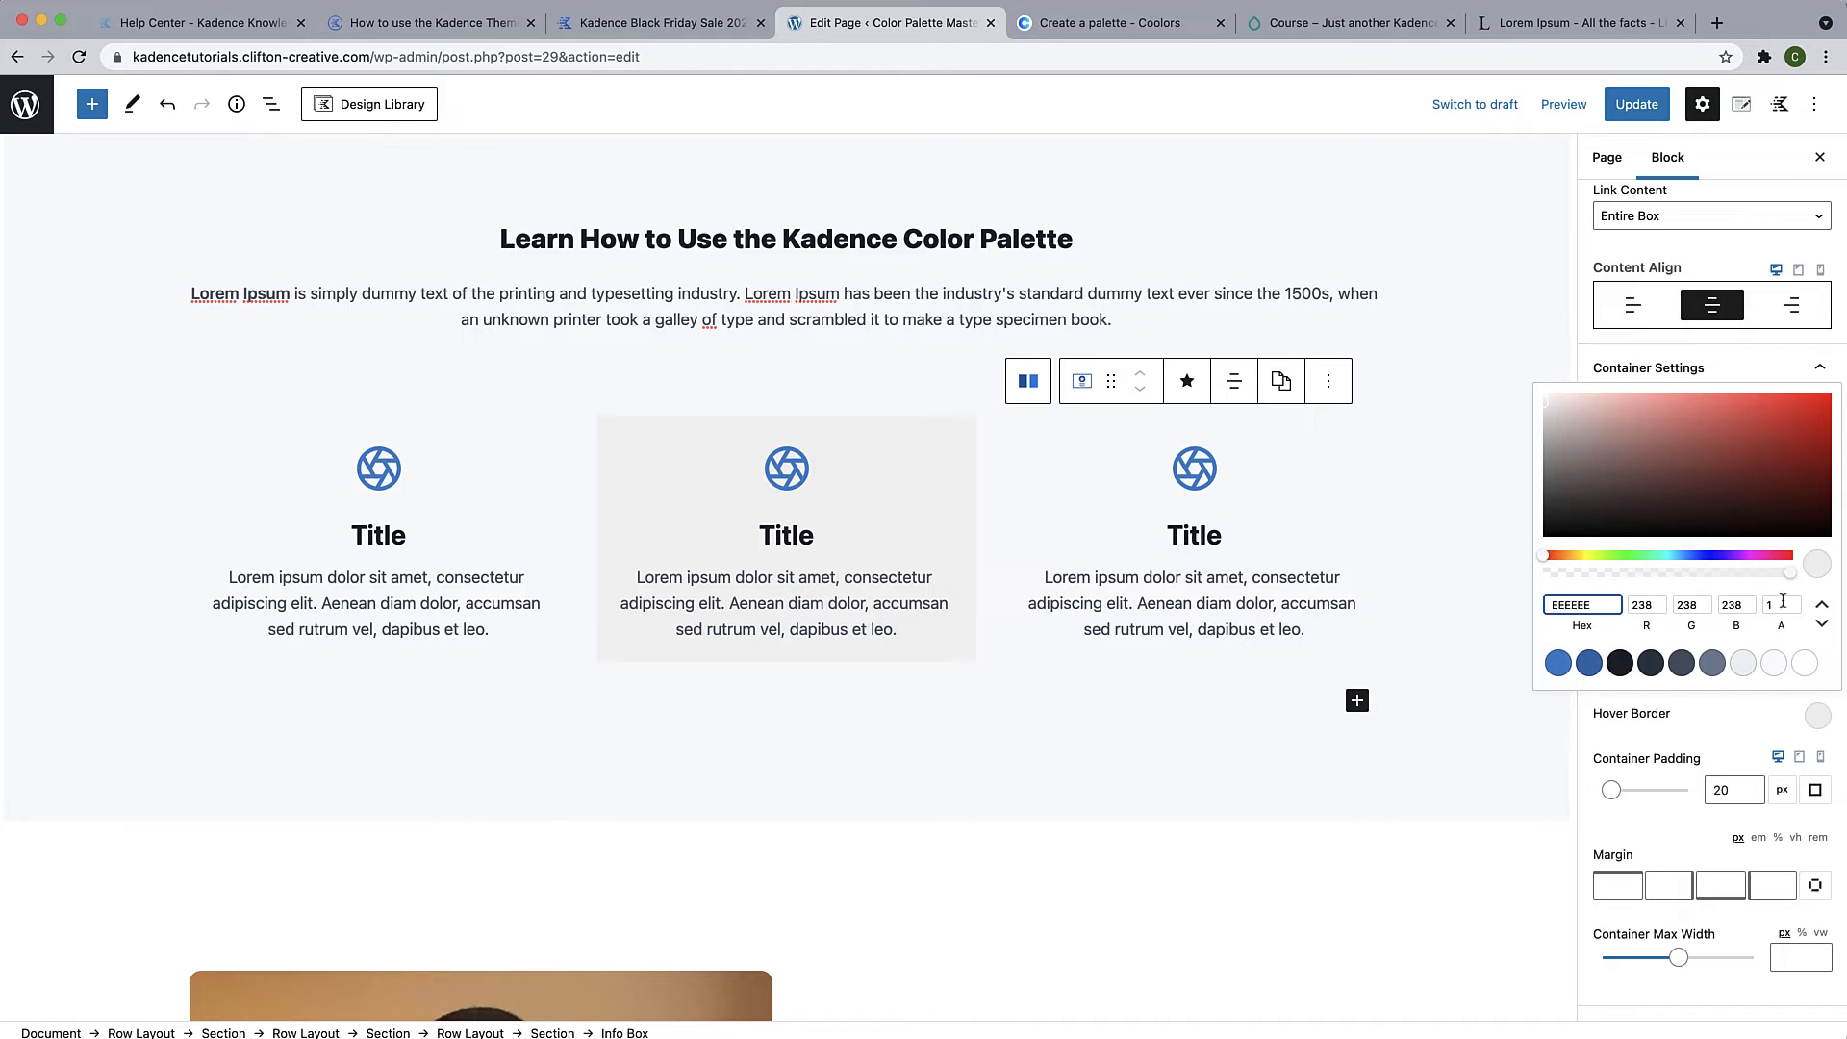
drag(1783, 602, 1765, 612)
Set the alpha of the second info box's container background color to 0
click(862, 450)
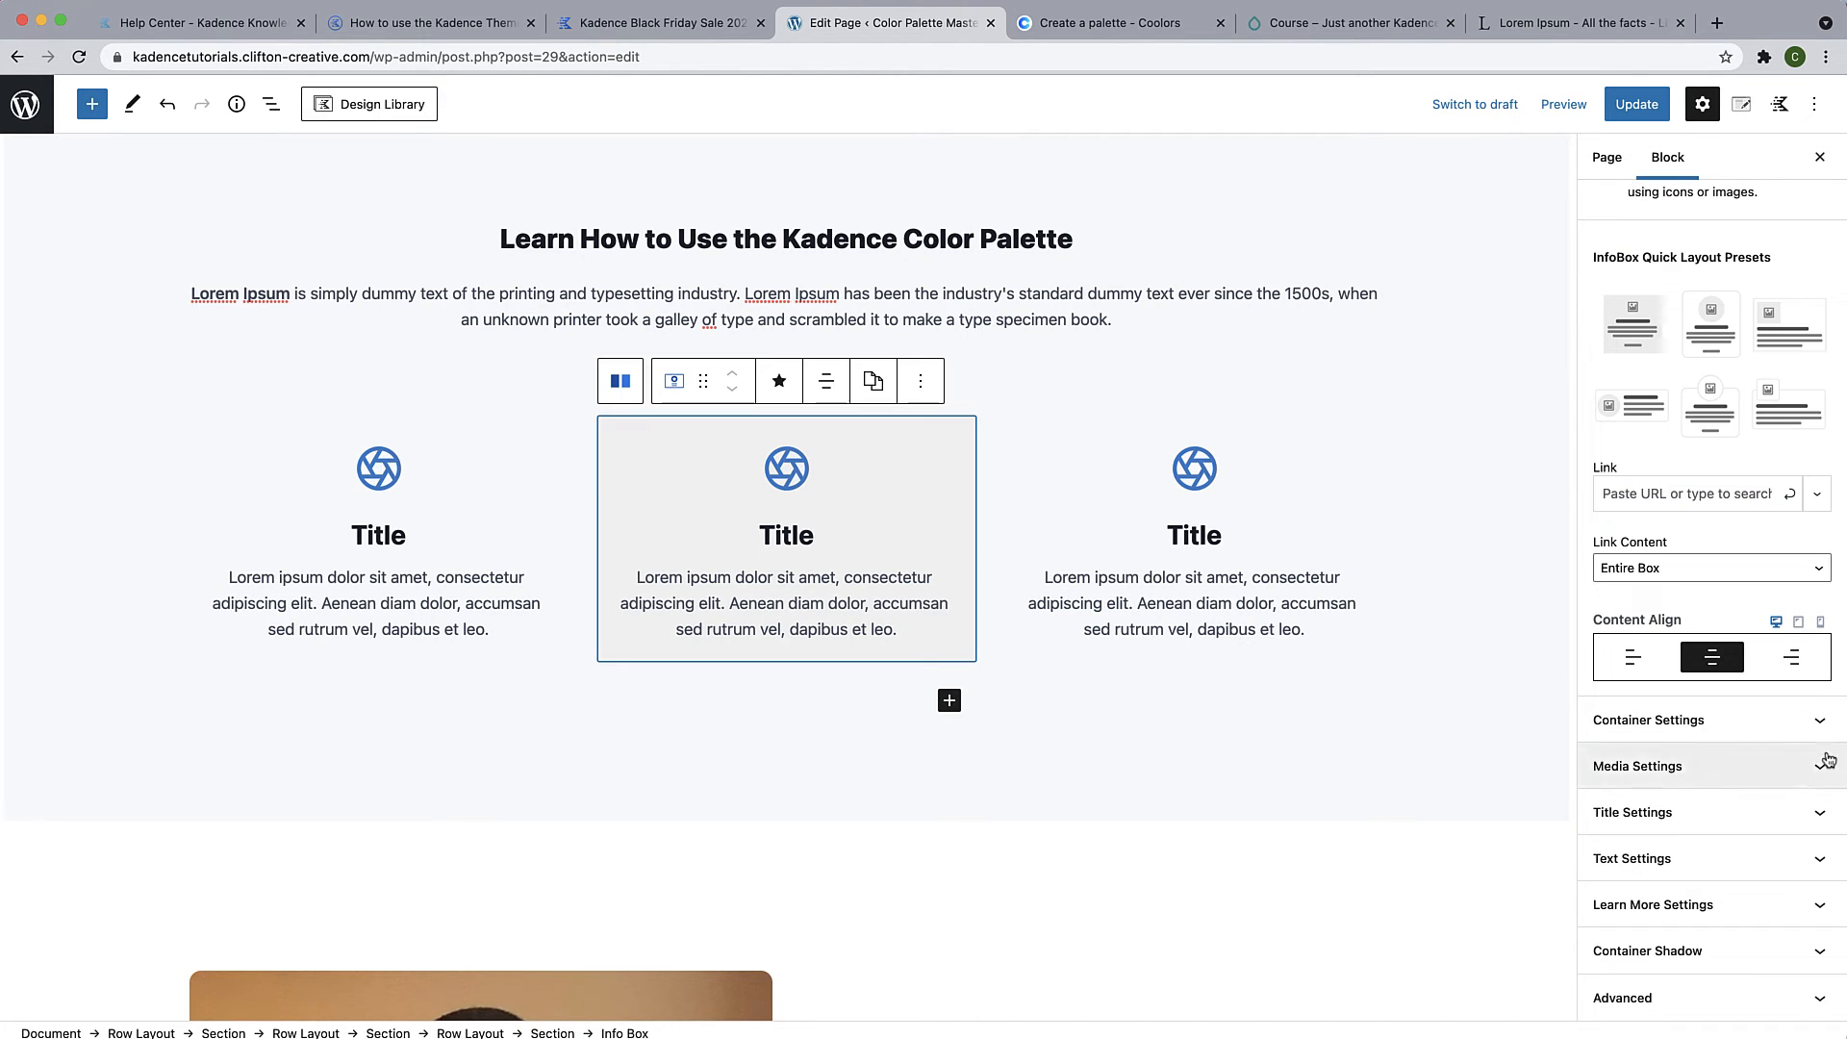
click(1818, 720)
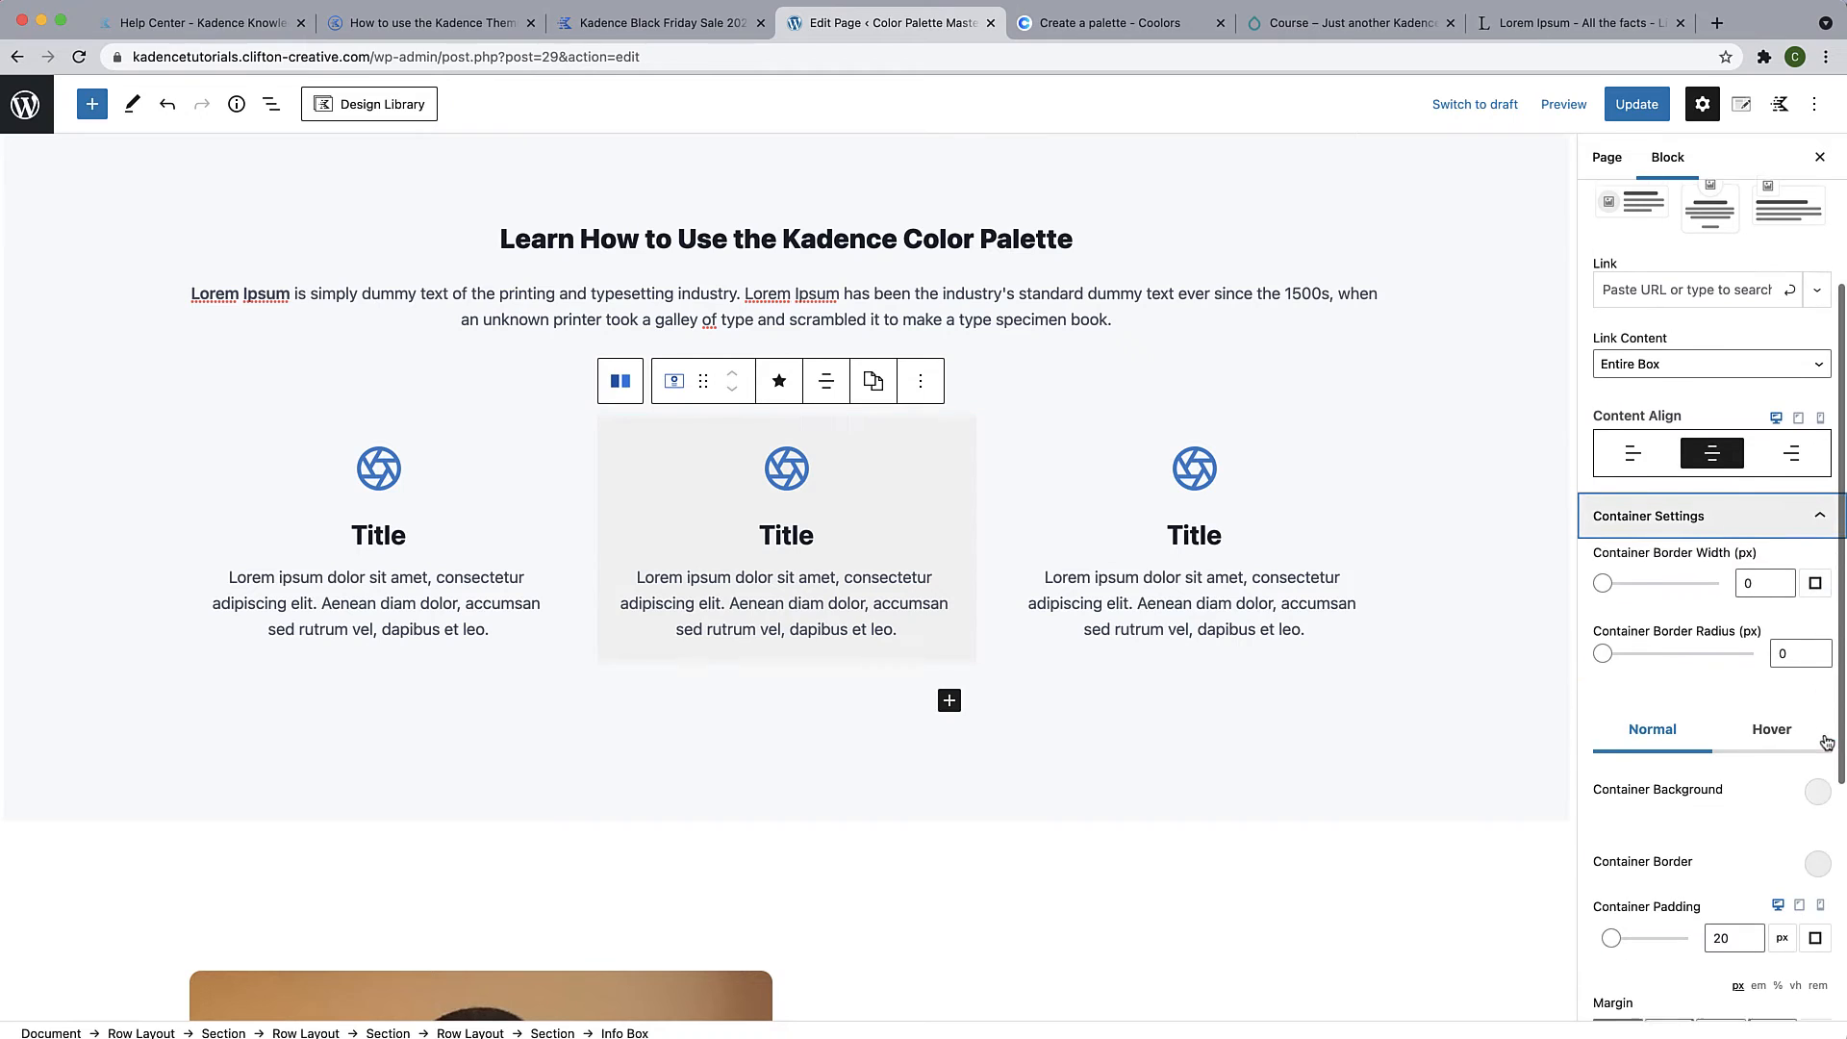
click(1817, 791)
double_click(1785, 669)
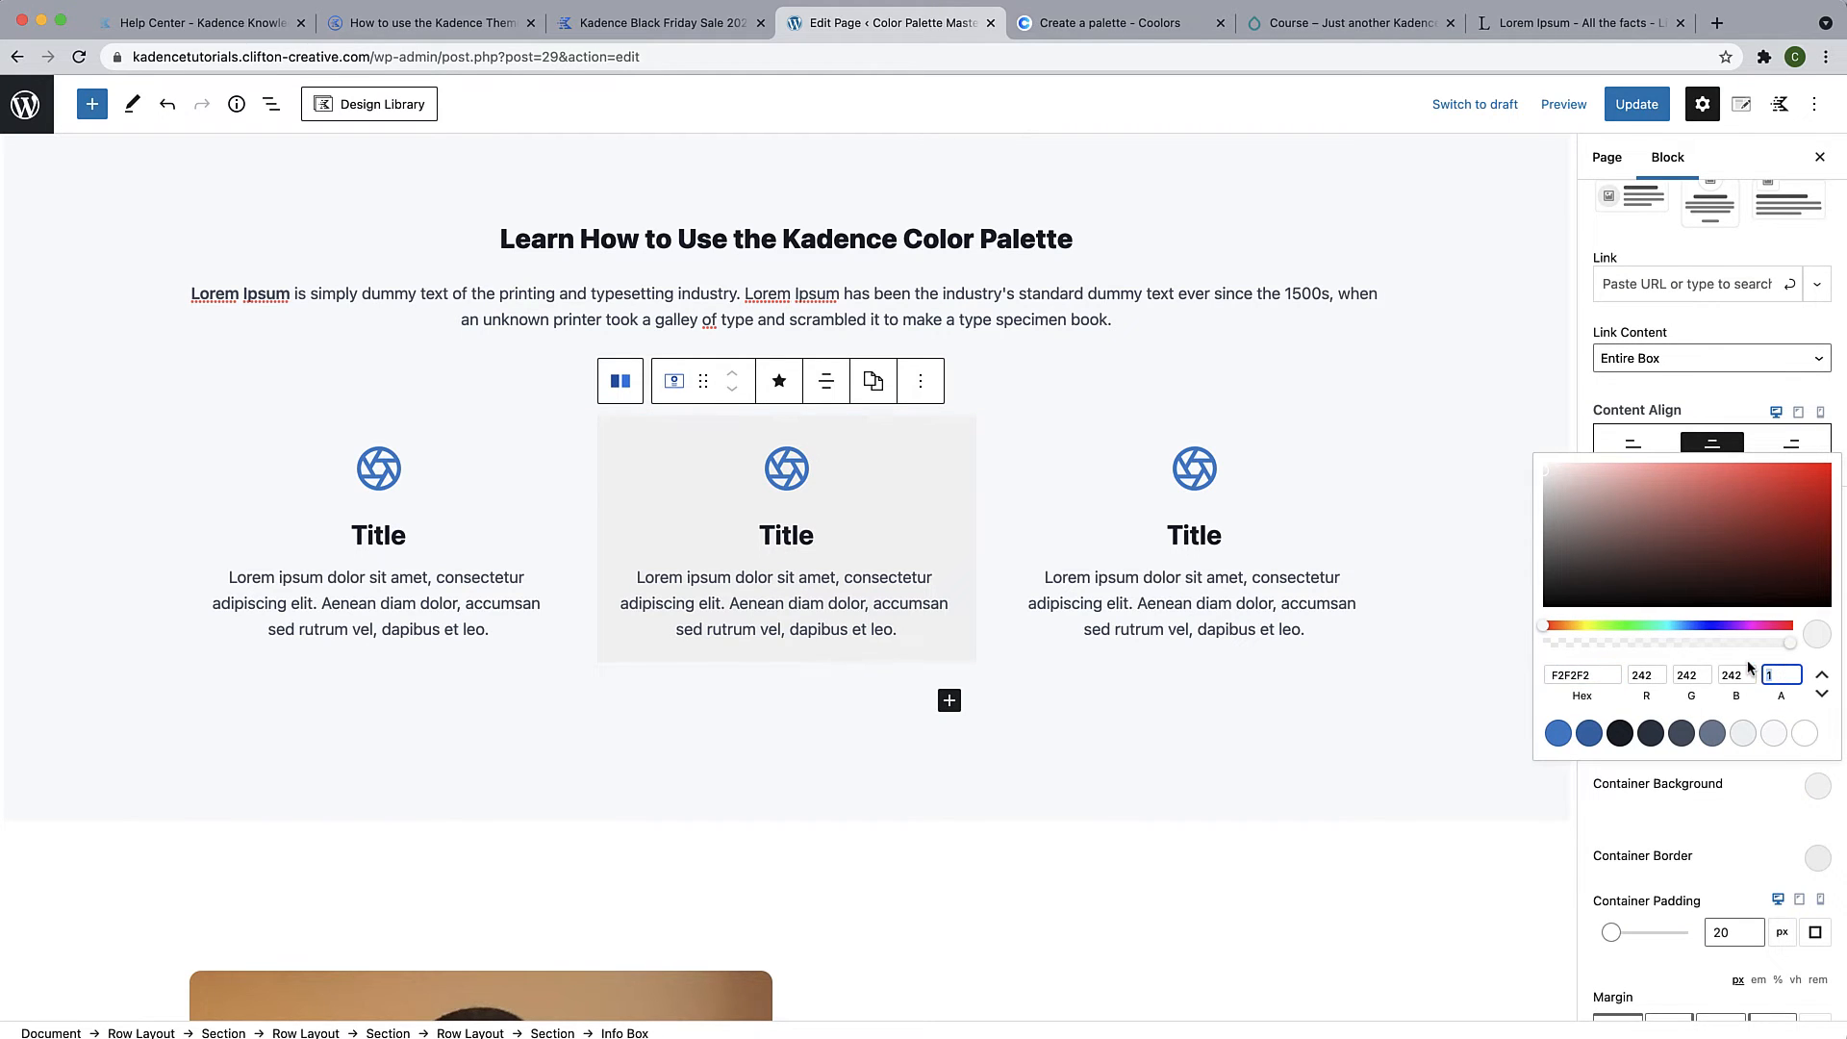
Set the alpha of the second info box's container border color to 0
click(1819, 859)
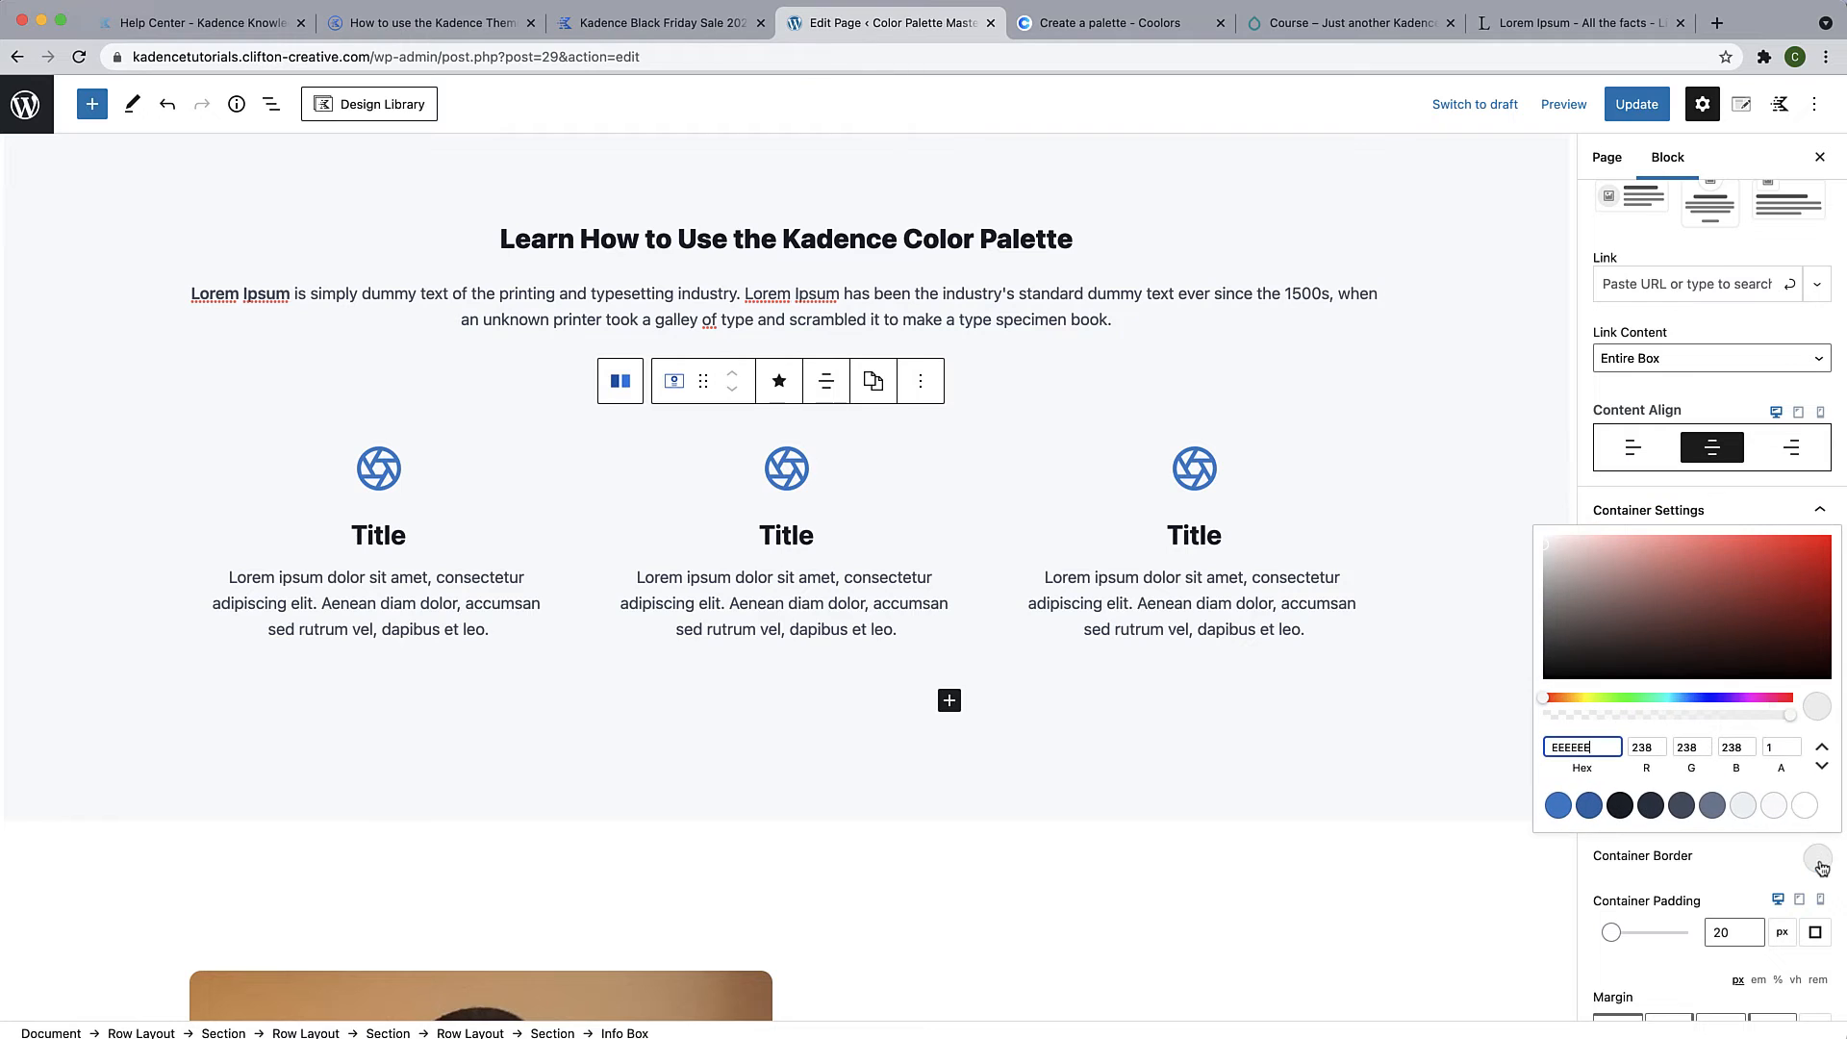
double_click(1771, 749)
text(0)
click(1766, 893)
Set the background color of the row with the portrait photo and text to the white palette color
scroll(1266, 741, up, 2)
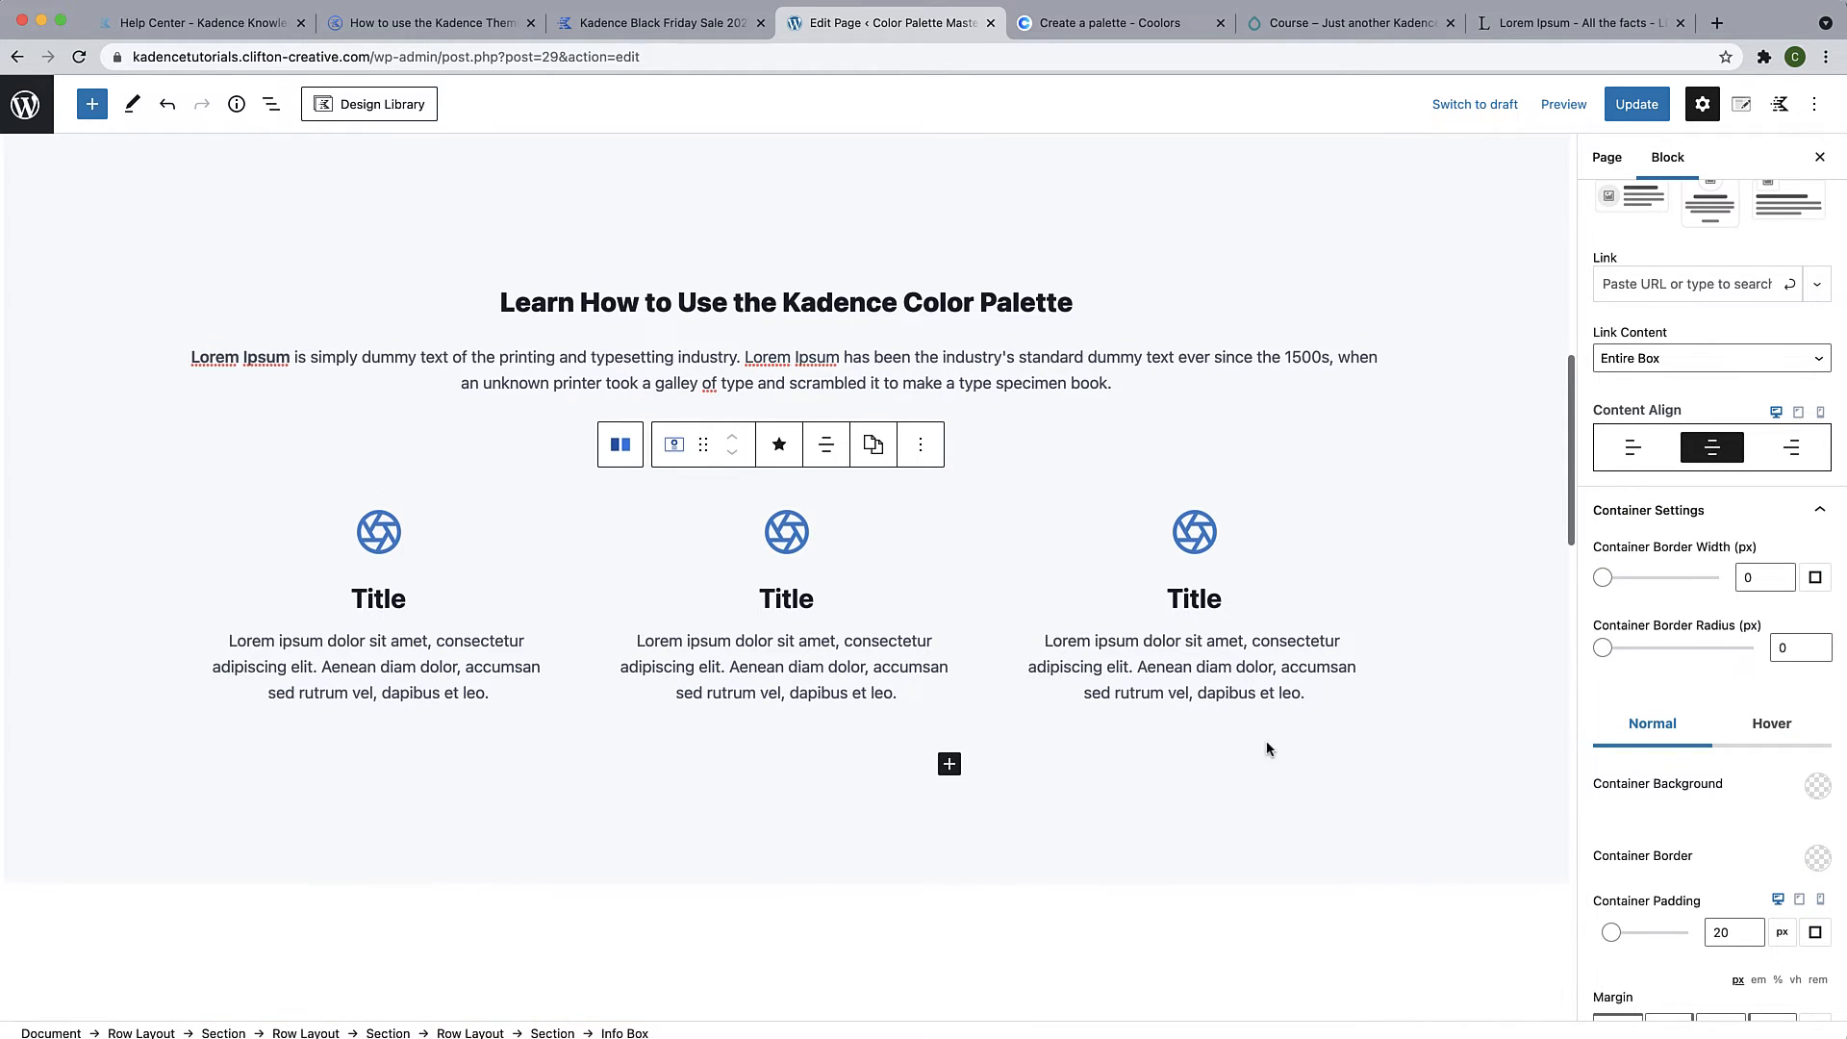
scroll(1072, 604, up, 5)
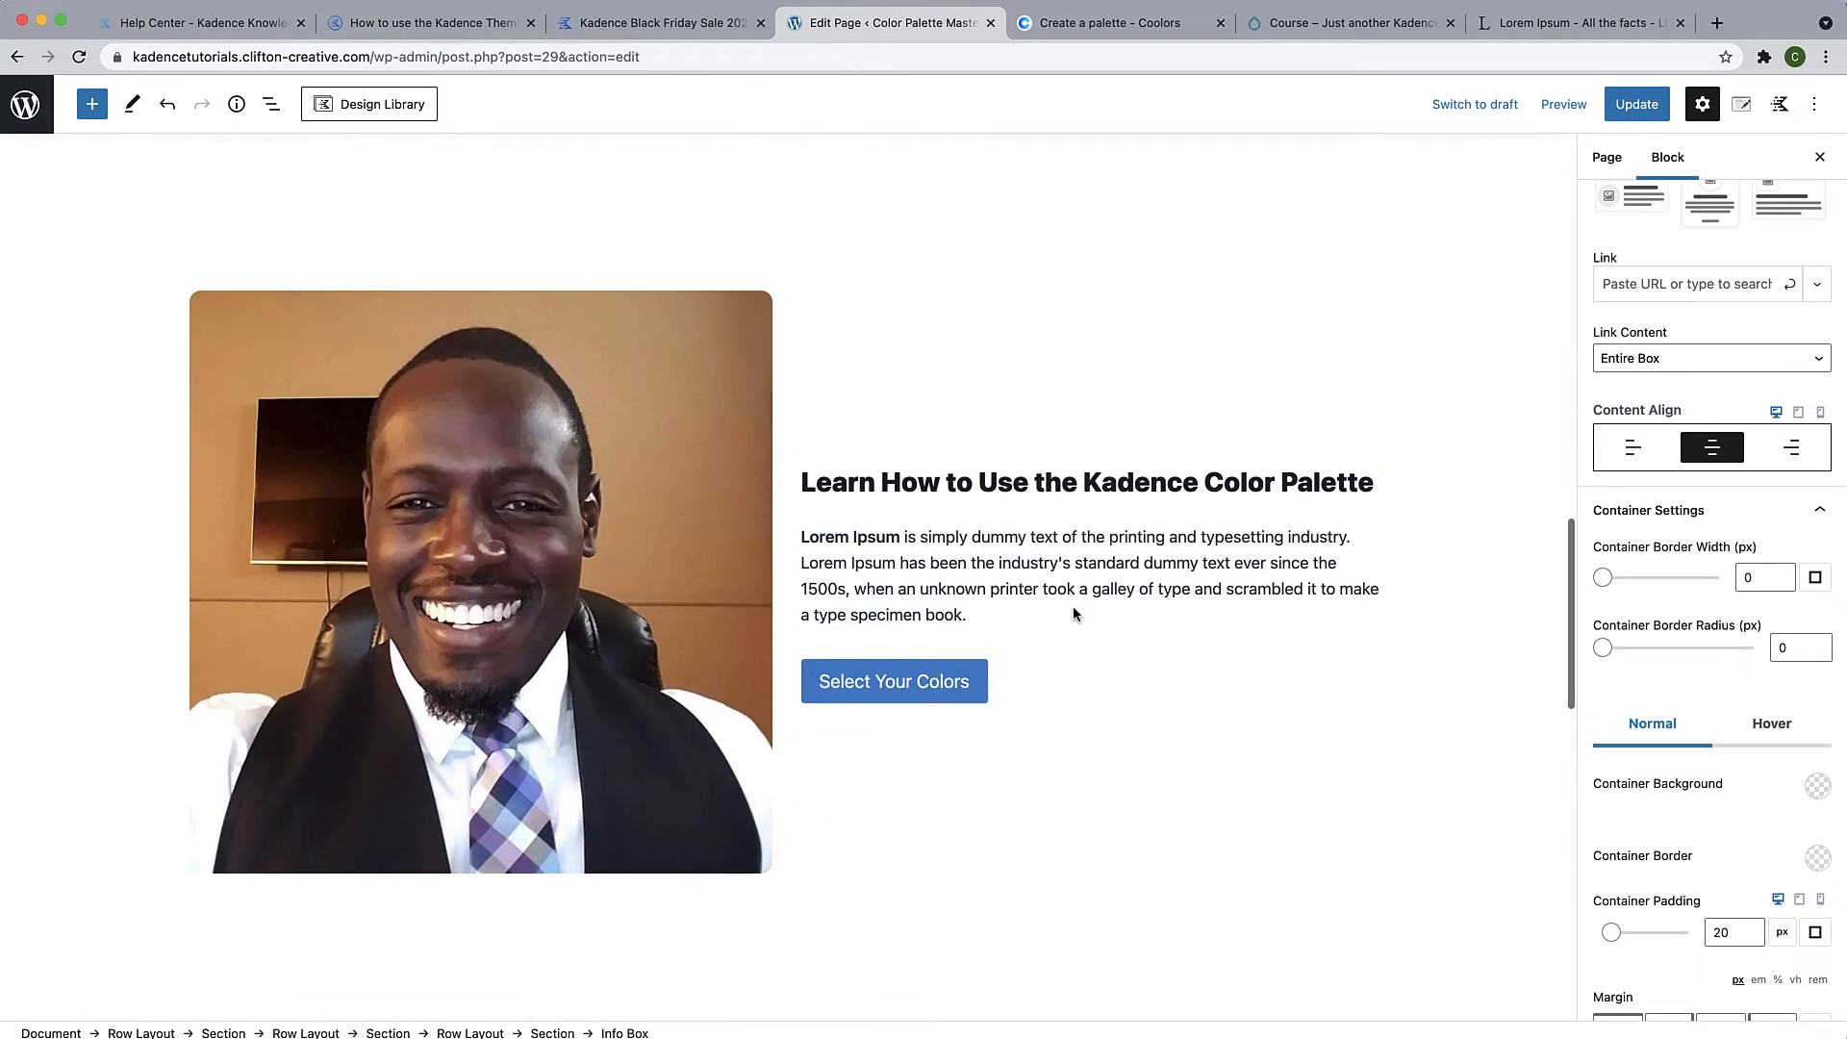
click(1075, 384)
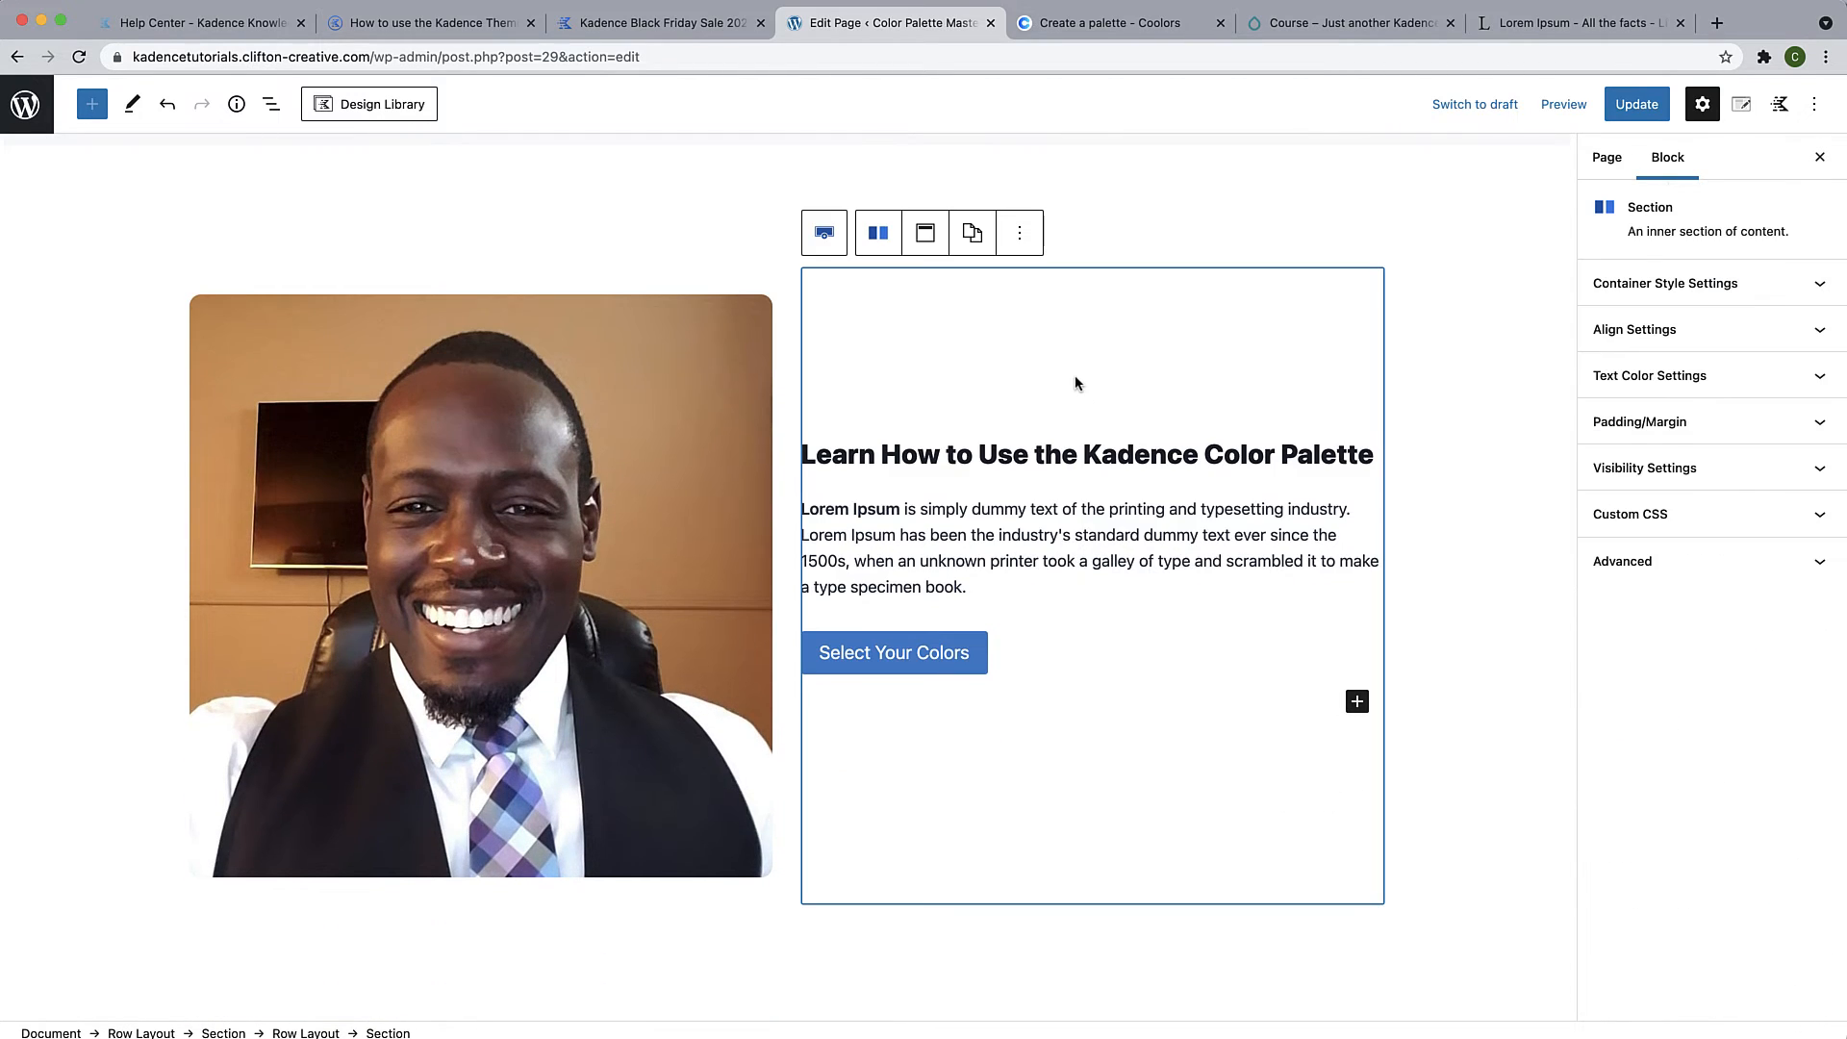
click(1254, 215)
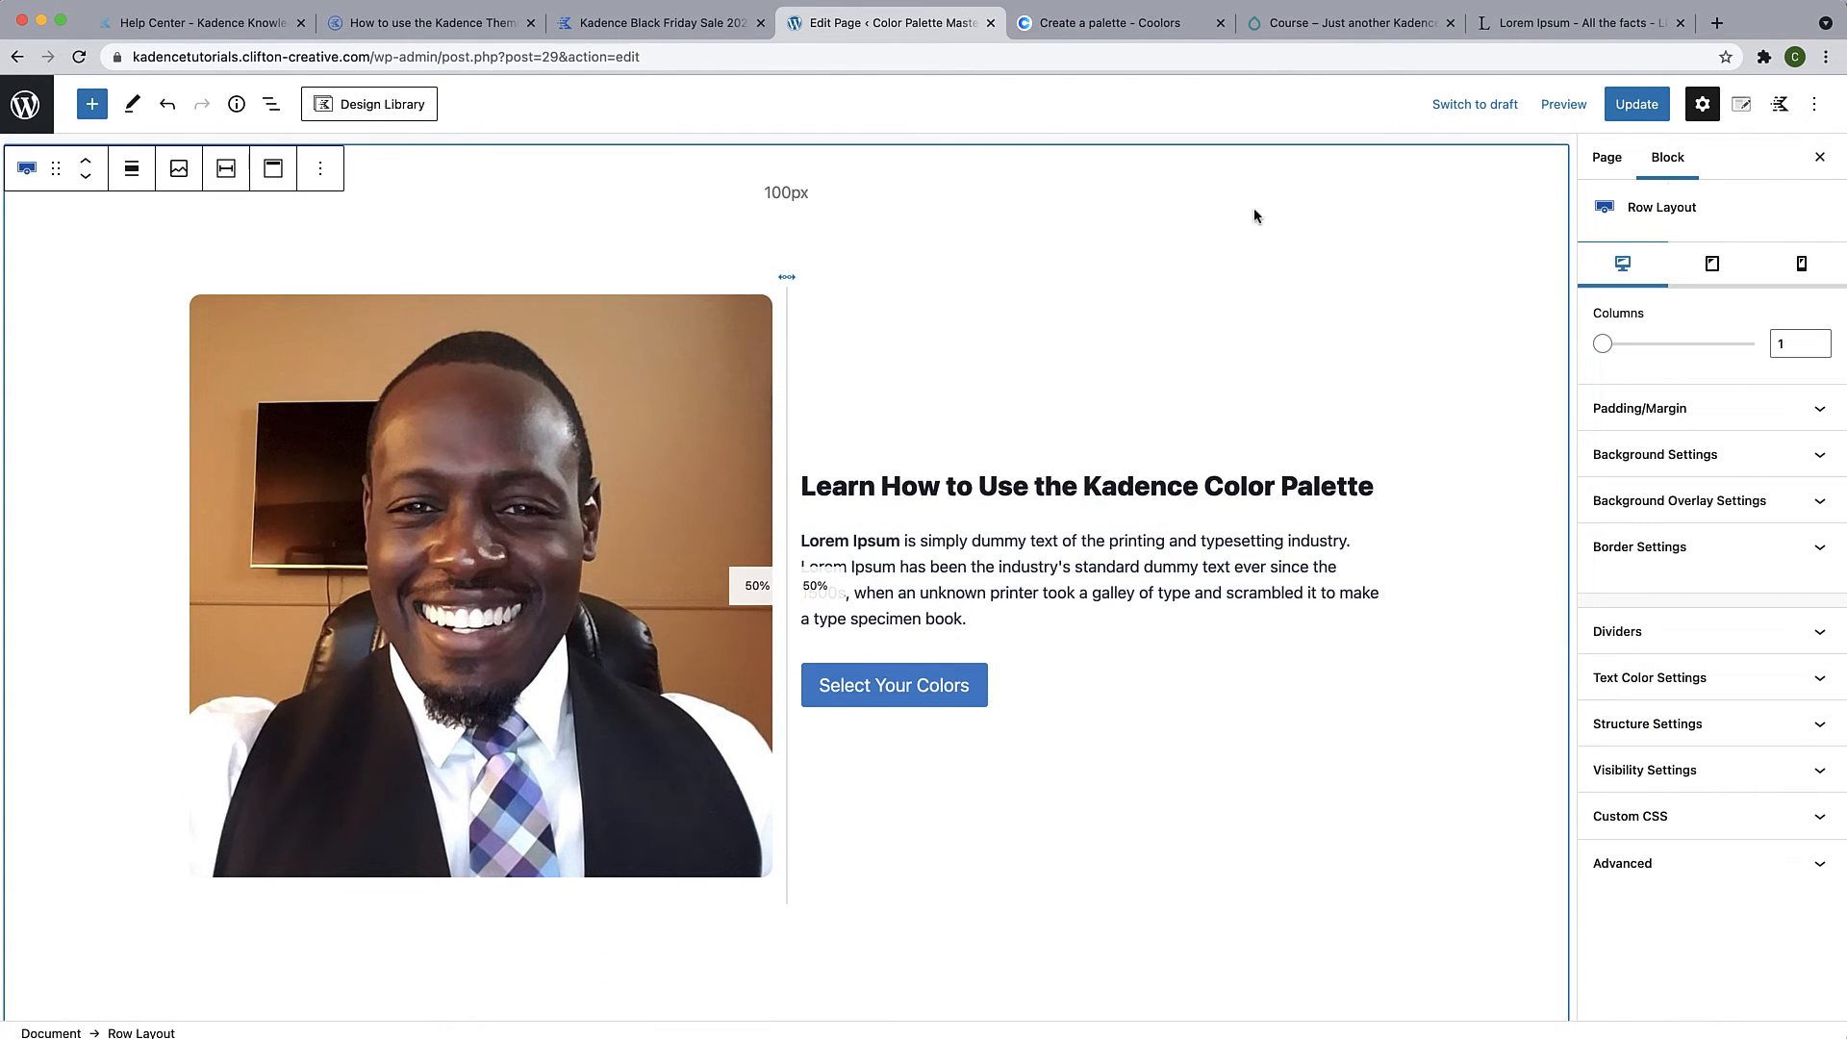
click(1819, 456)
click(1818, 562)
click(1805, 509)
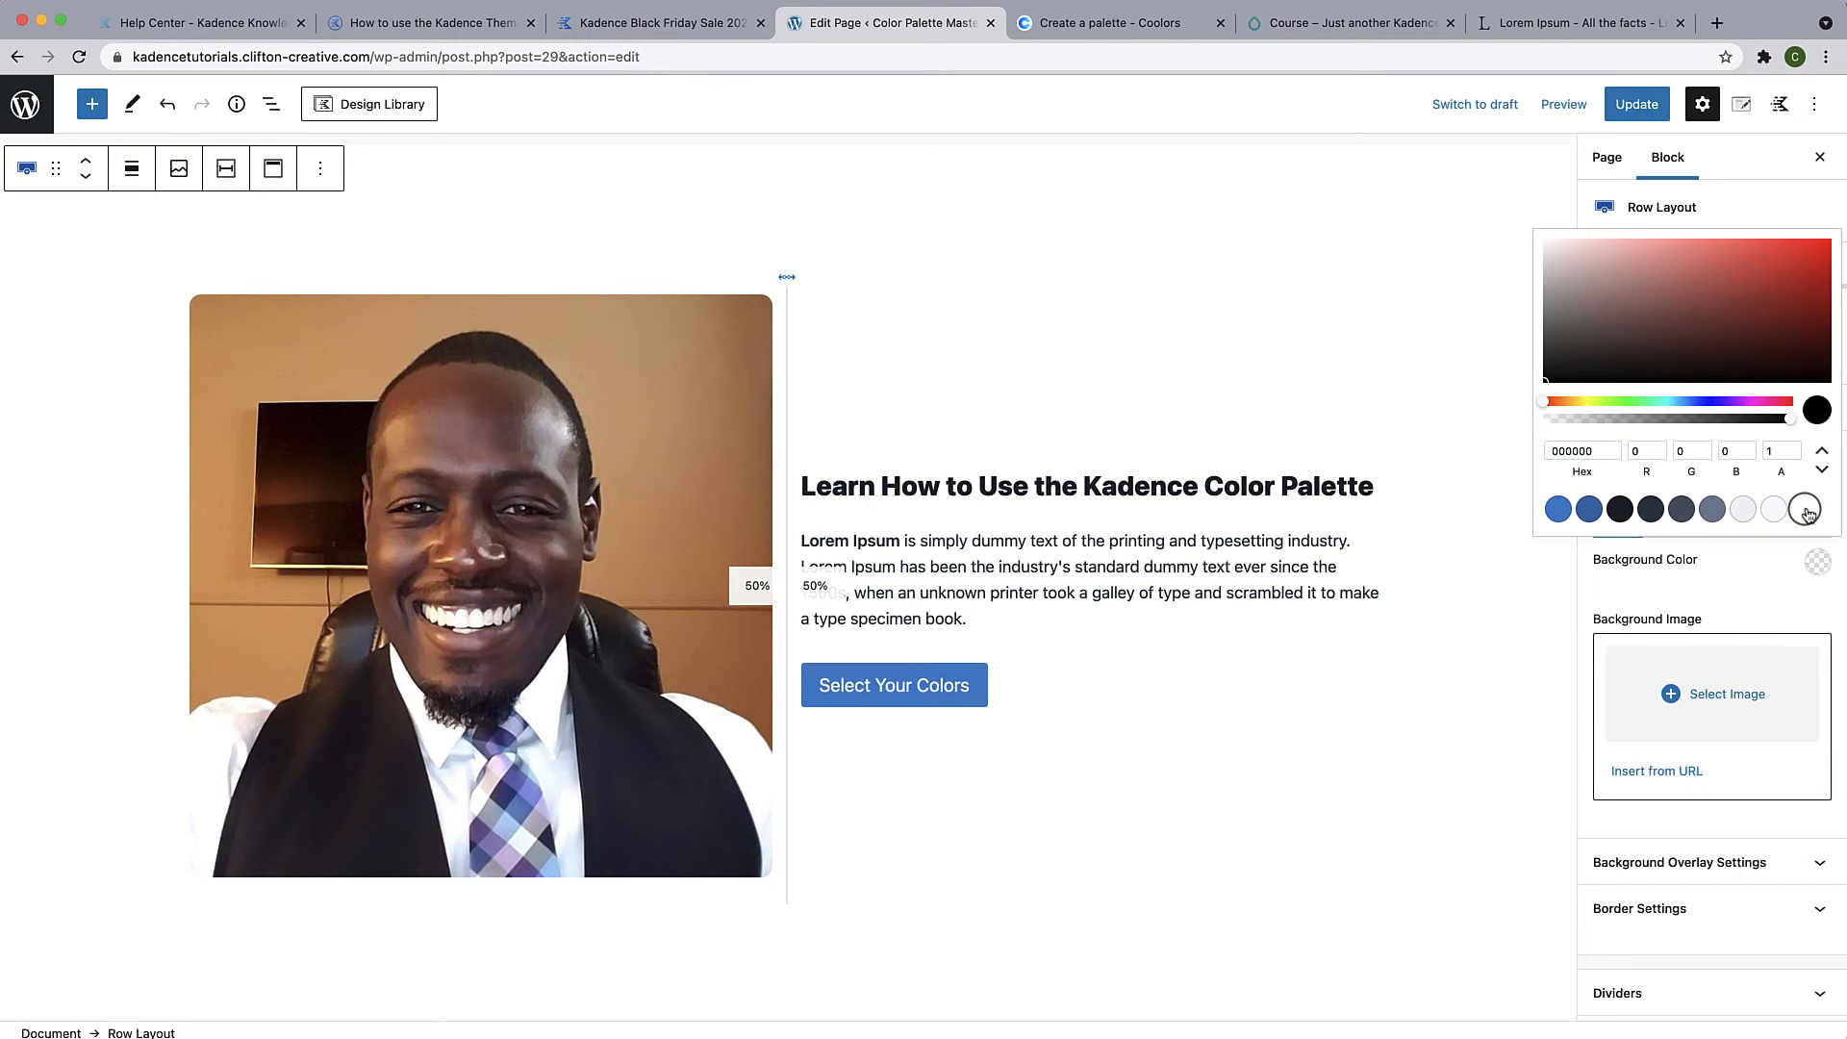
Check which palette color is assigned to the heading beside the portrait photo
click(1011, 493)
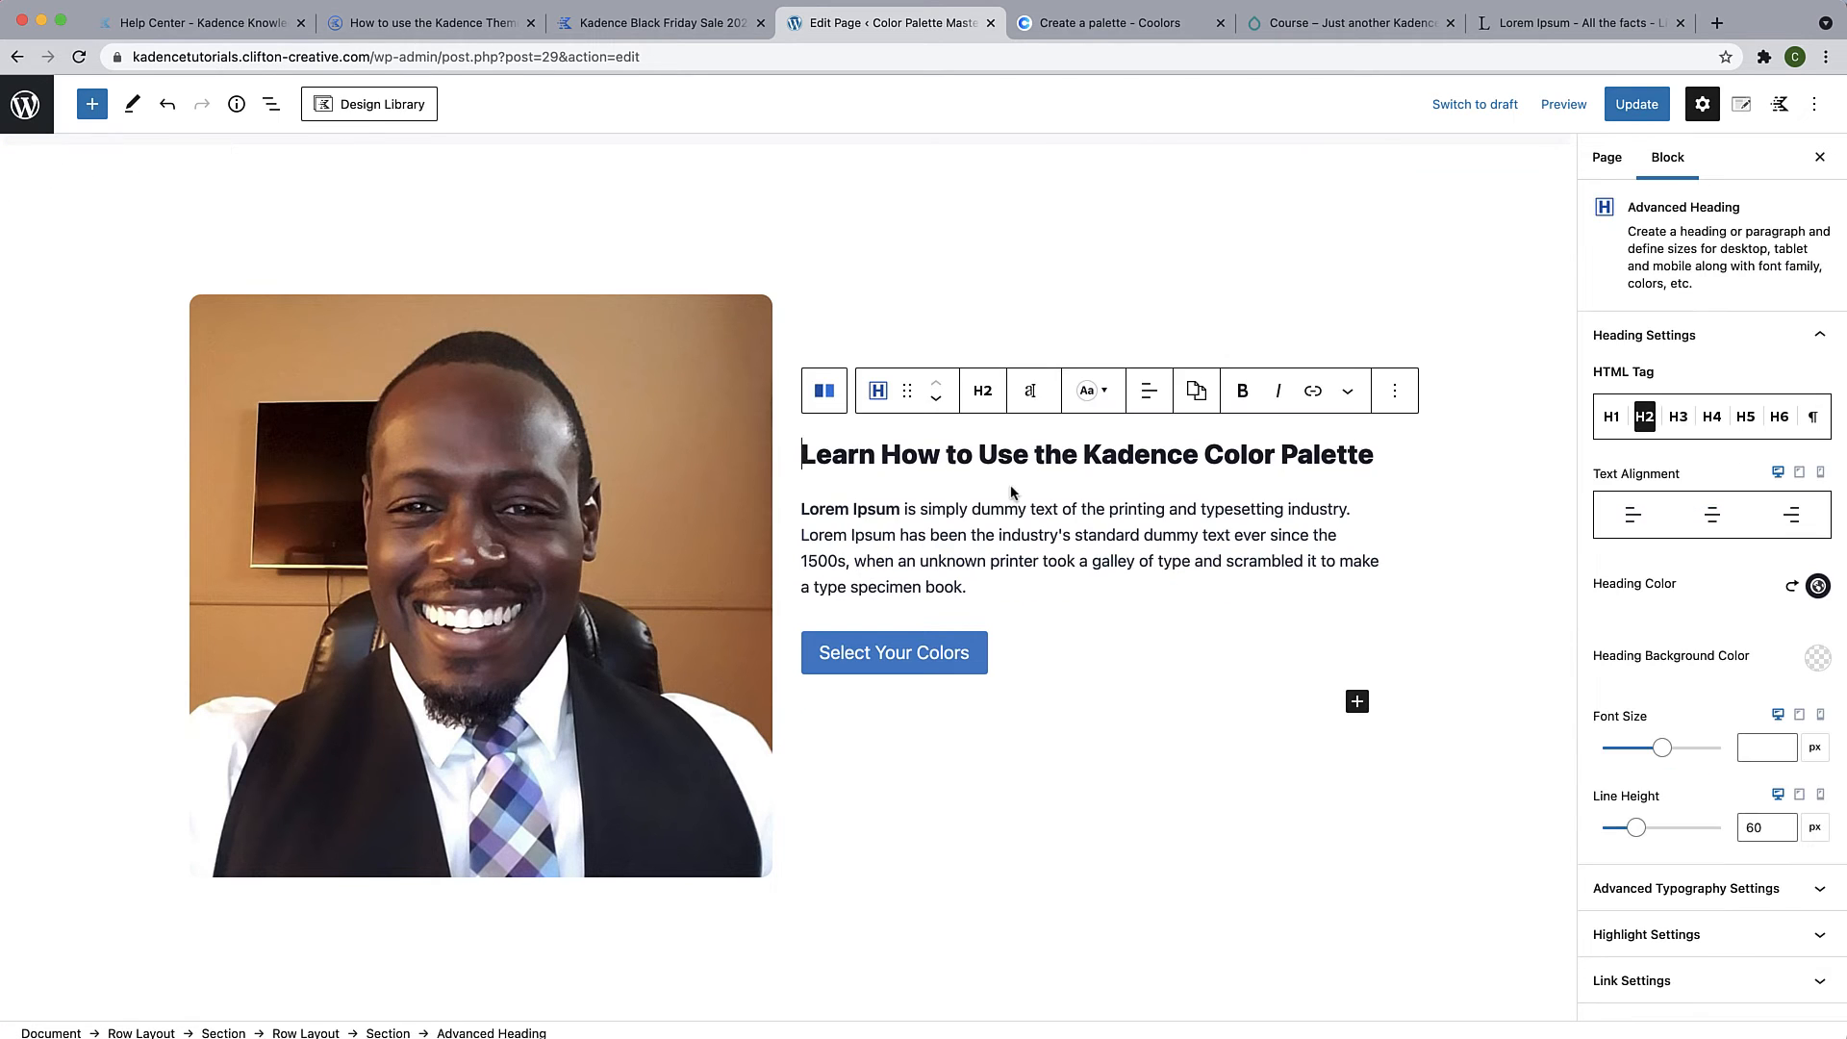
click(1087, 391)
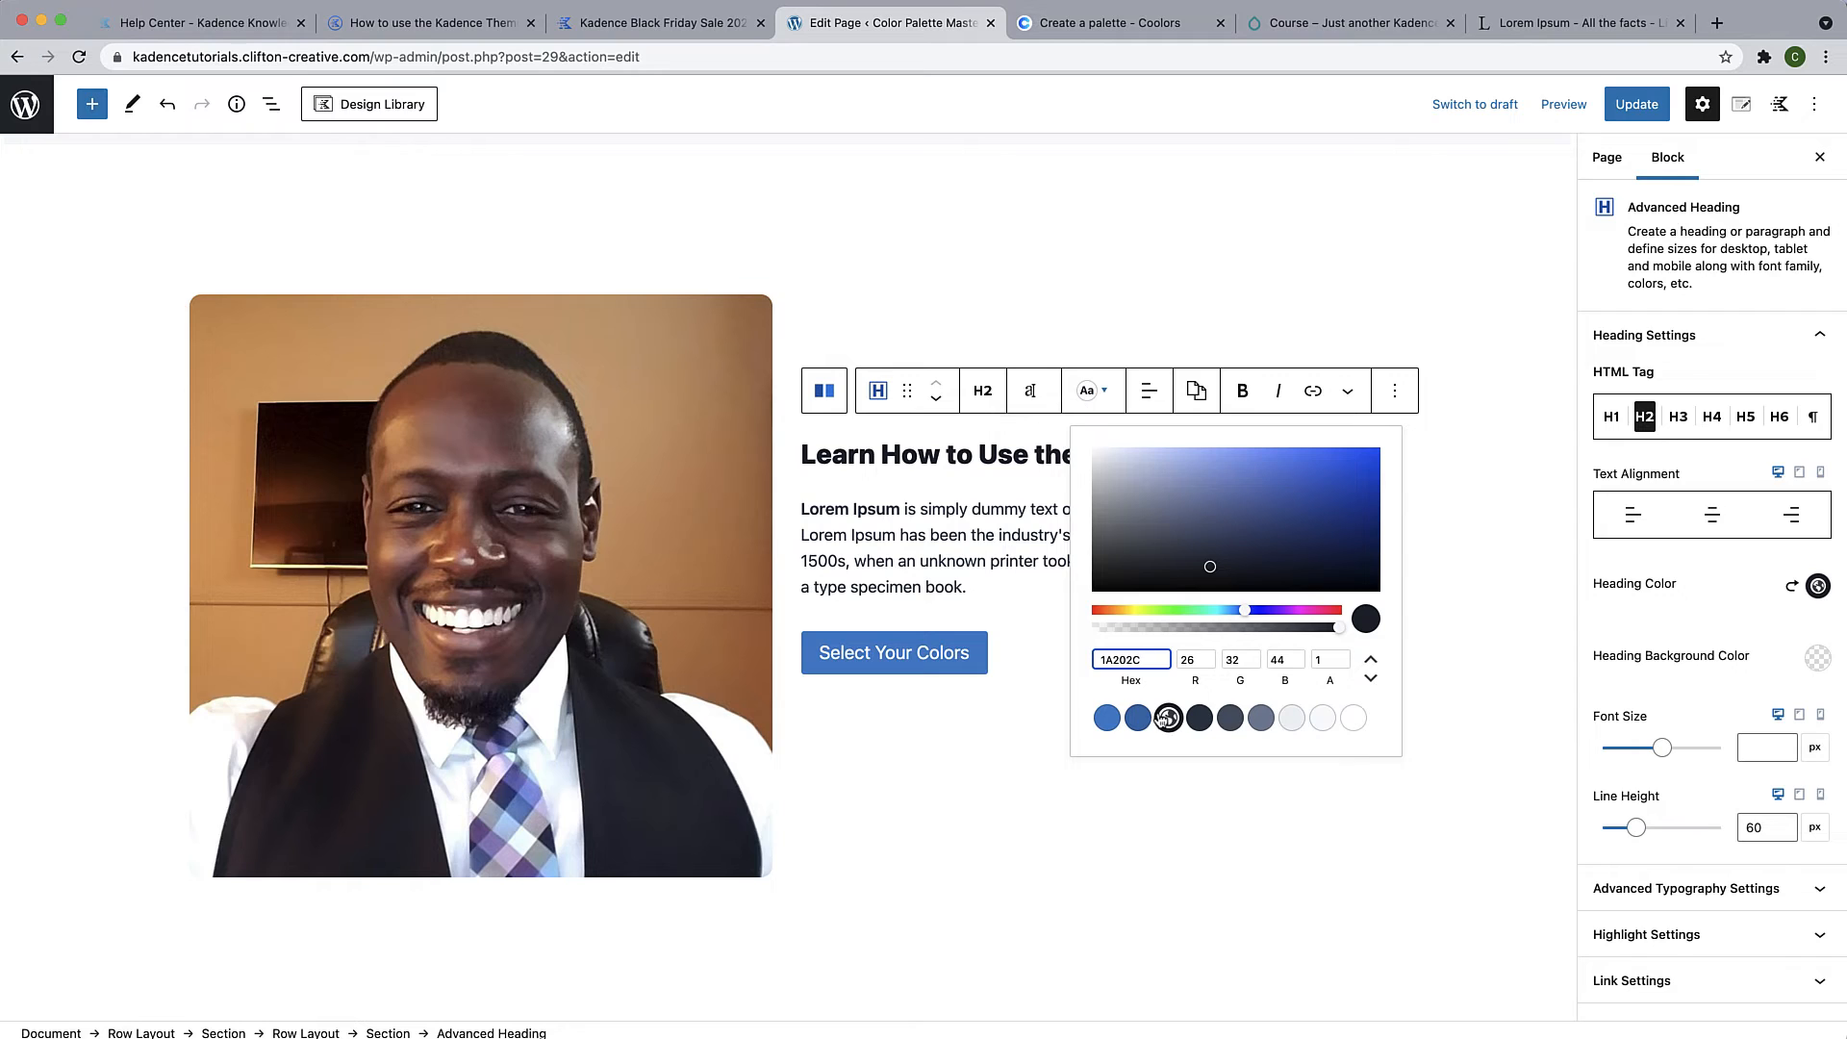
click(1014, 481)
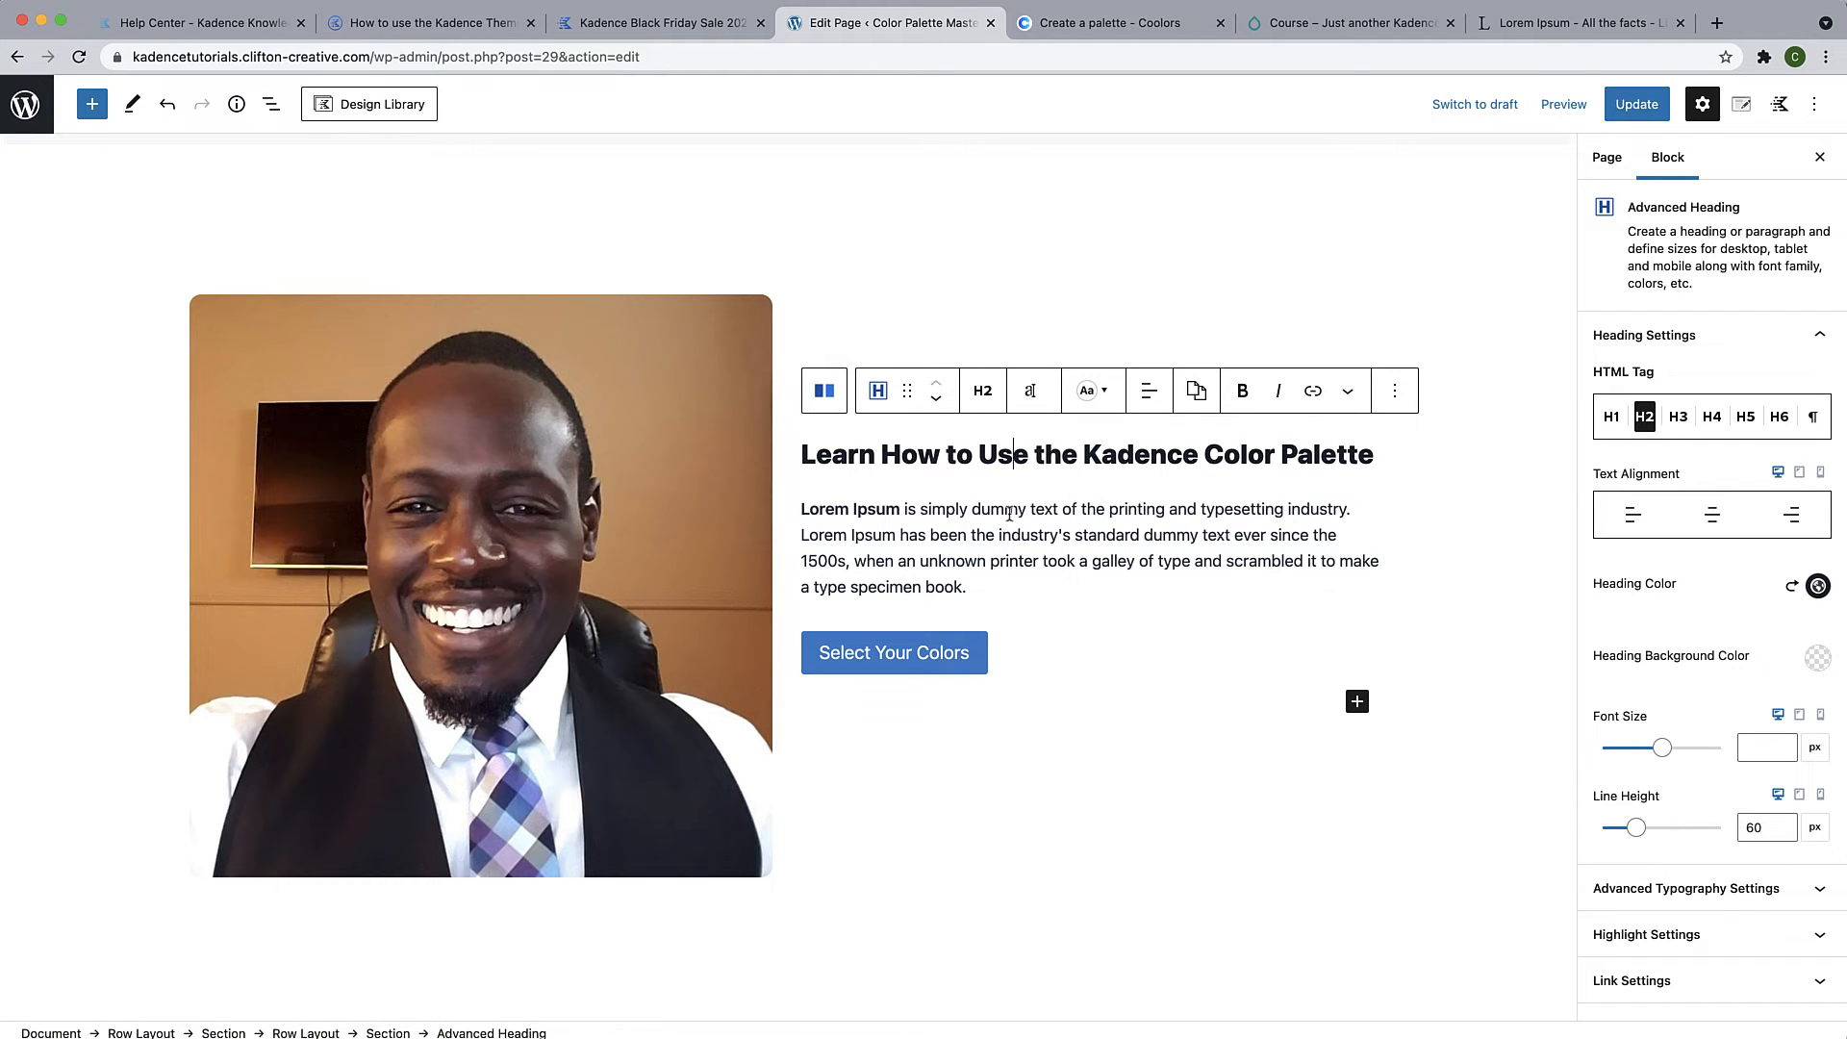
Set the color of the paragraph beside the portrait photo to the palette color 4A5568
click(994, 533)
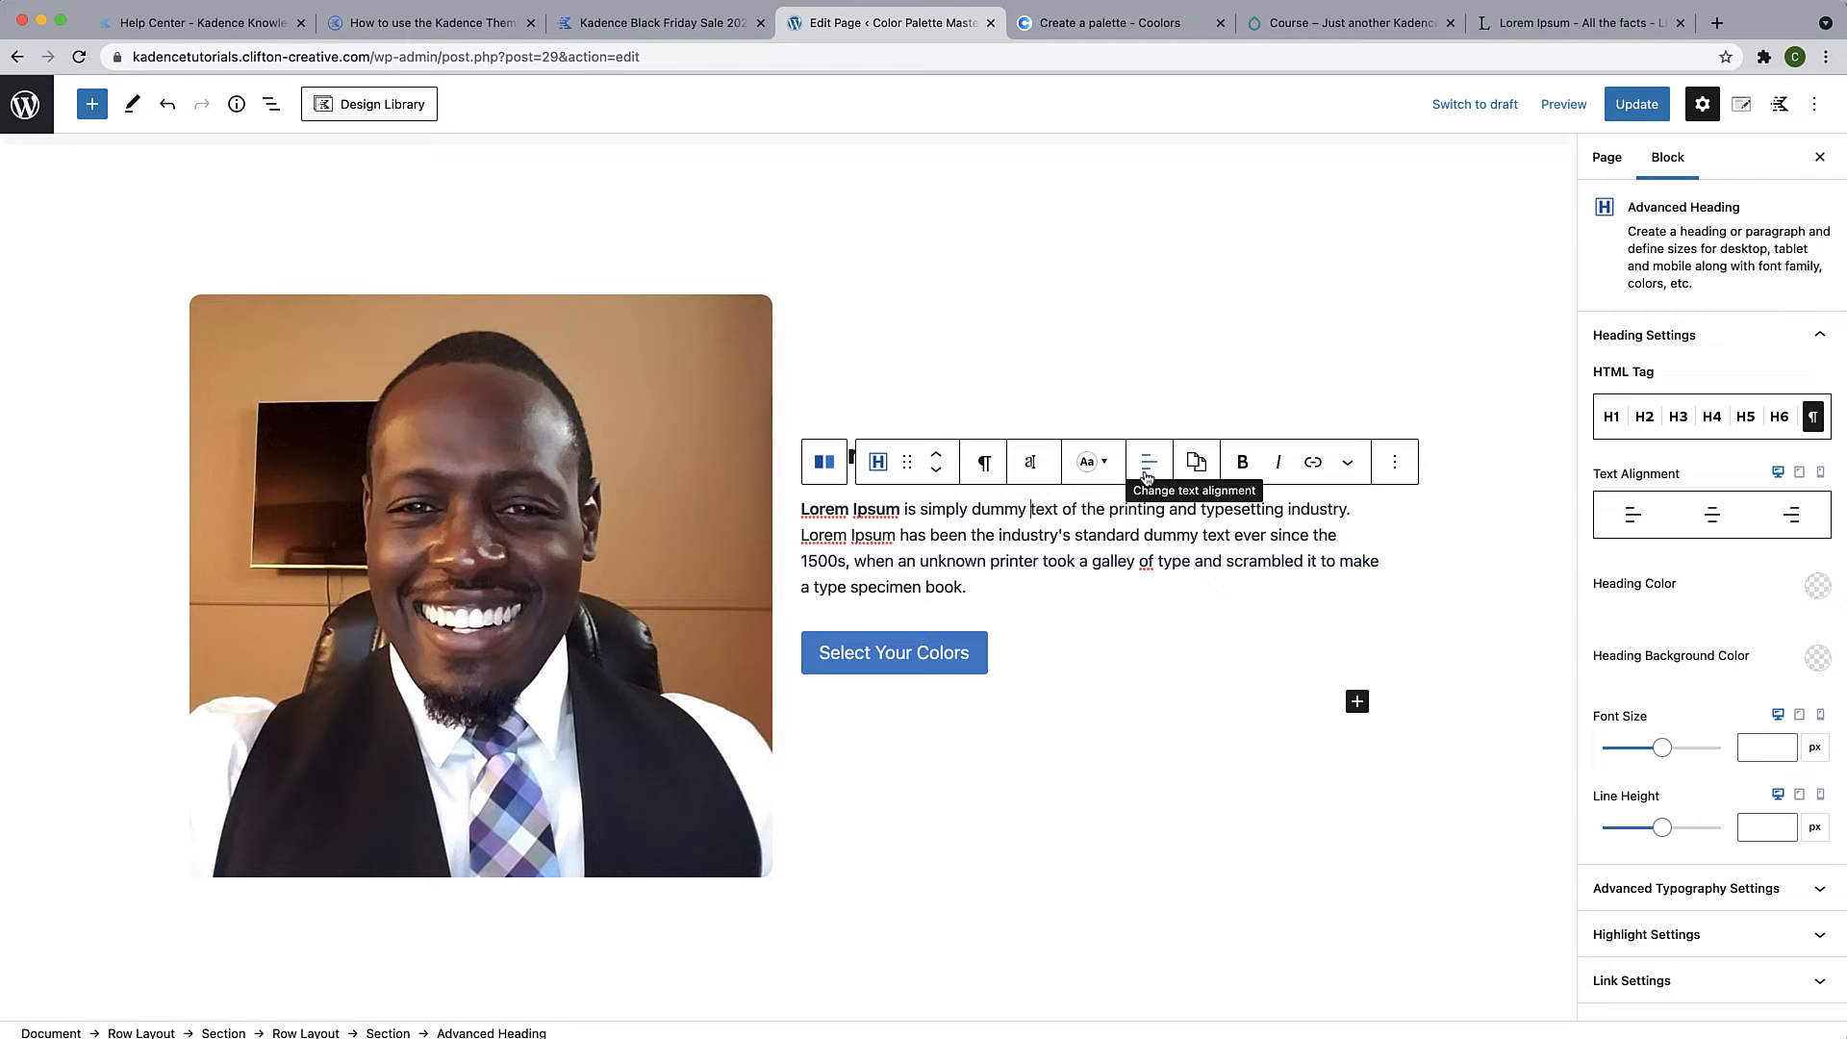
click(1092, 476)
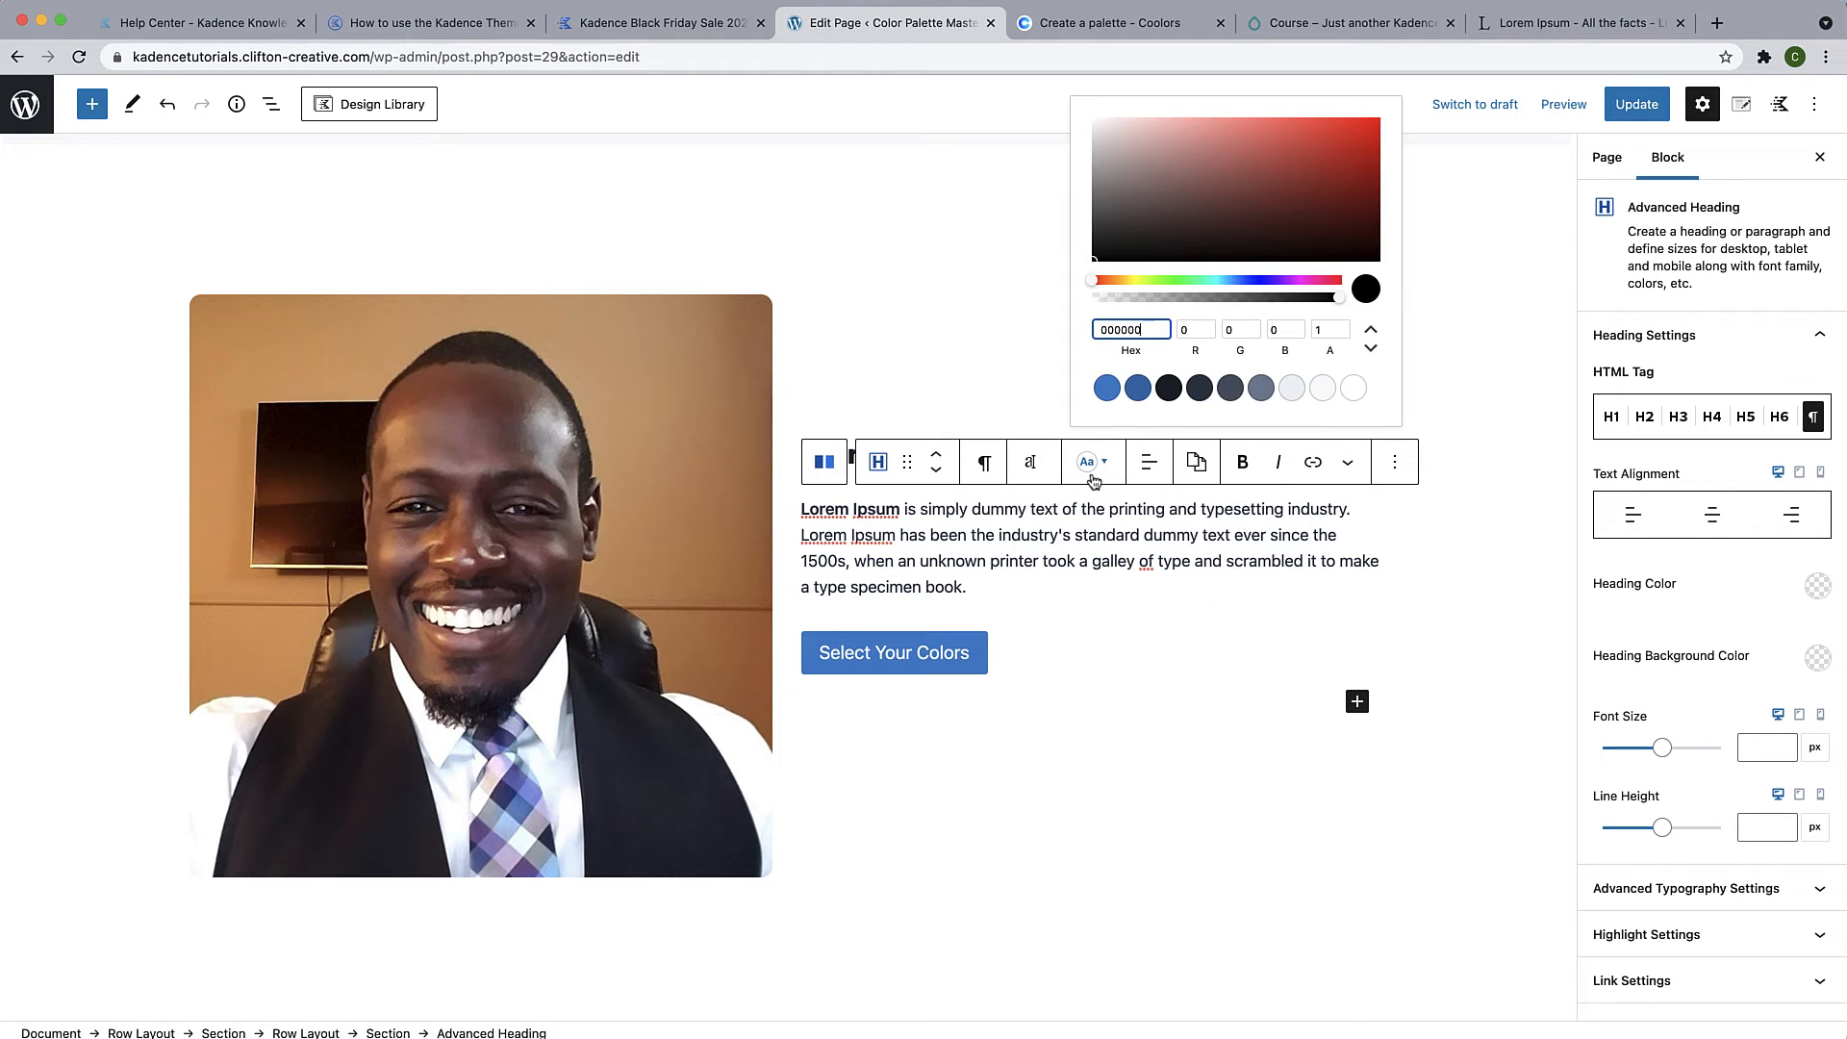
click(1231, 388)
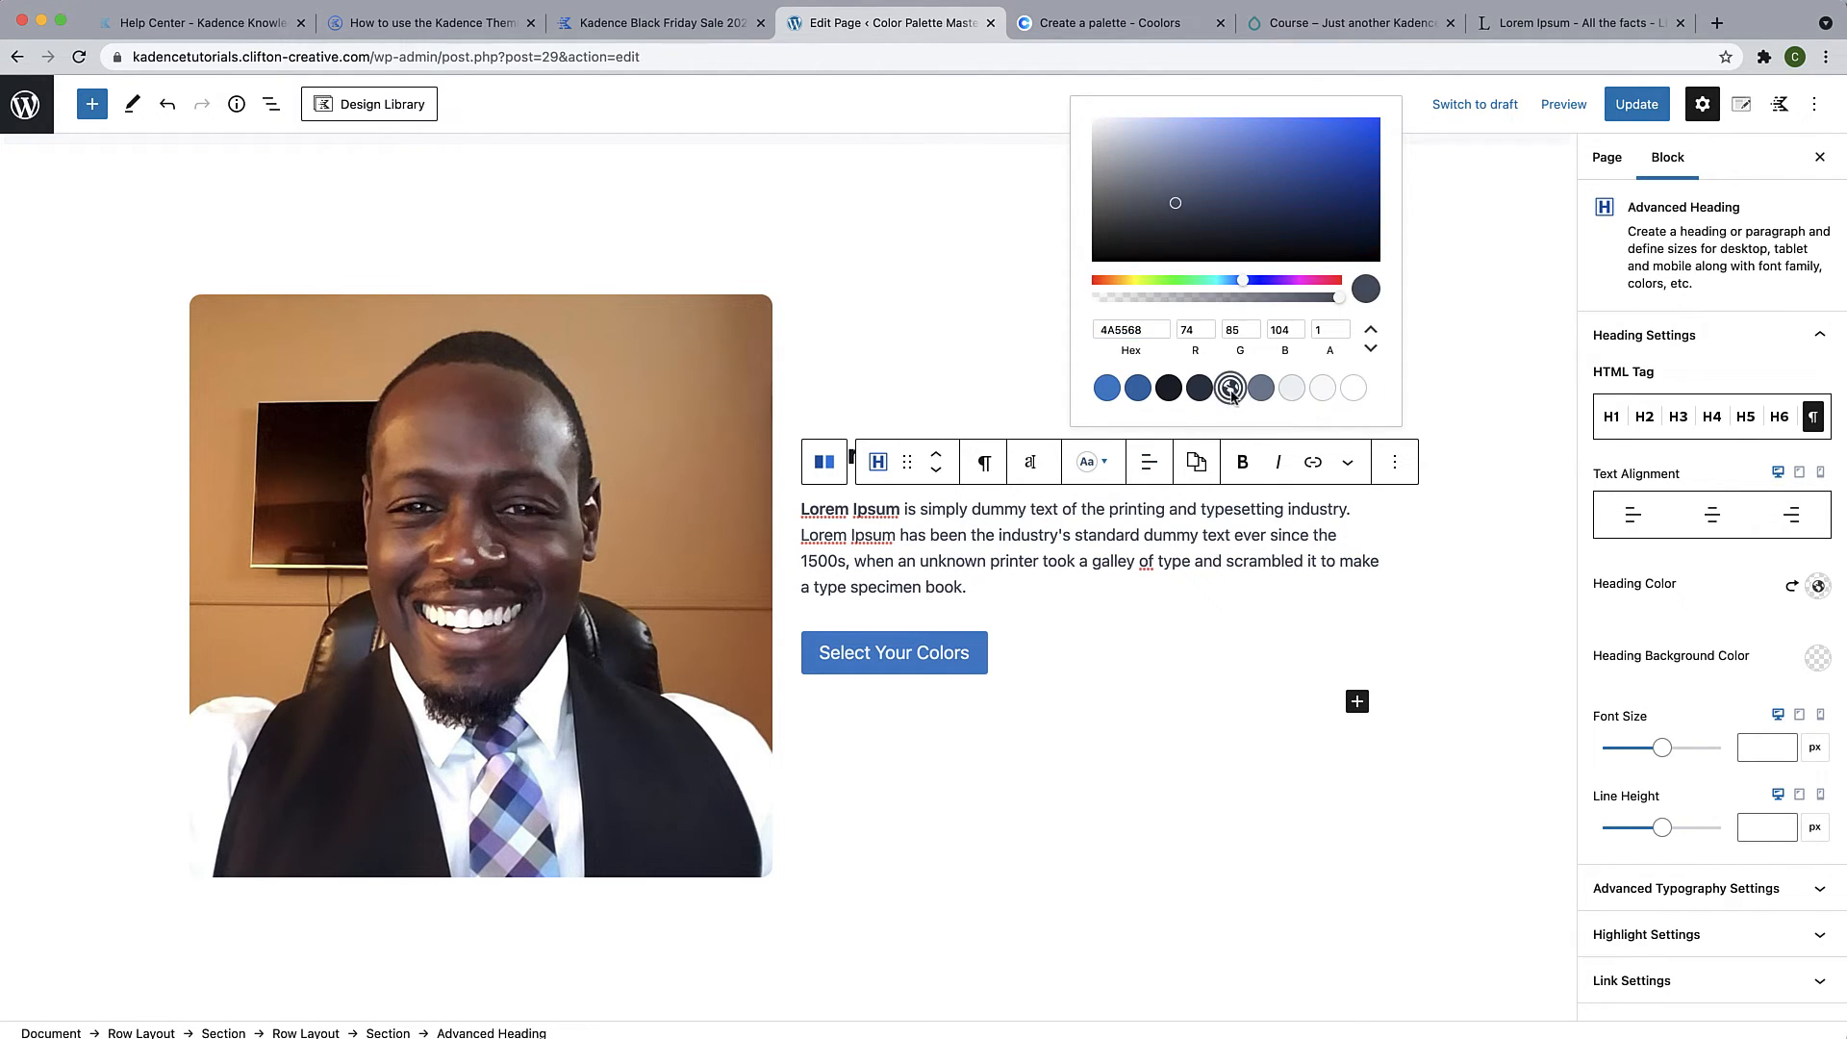
Switch the Select Your Colors button to the Default inherit style and set its normal text color to the white palette color
scroll(987, 578, down, 2)
click(999, 540)
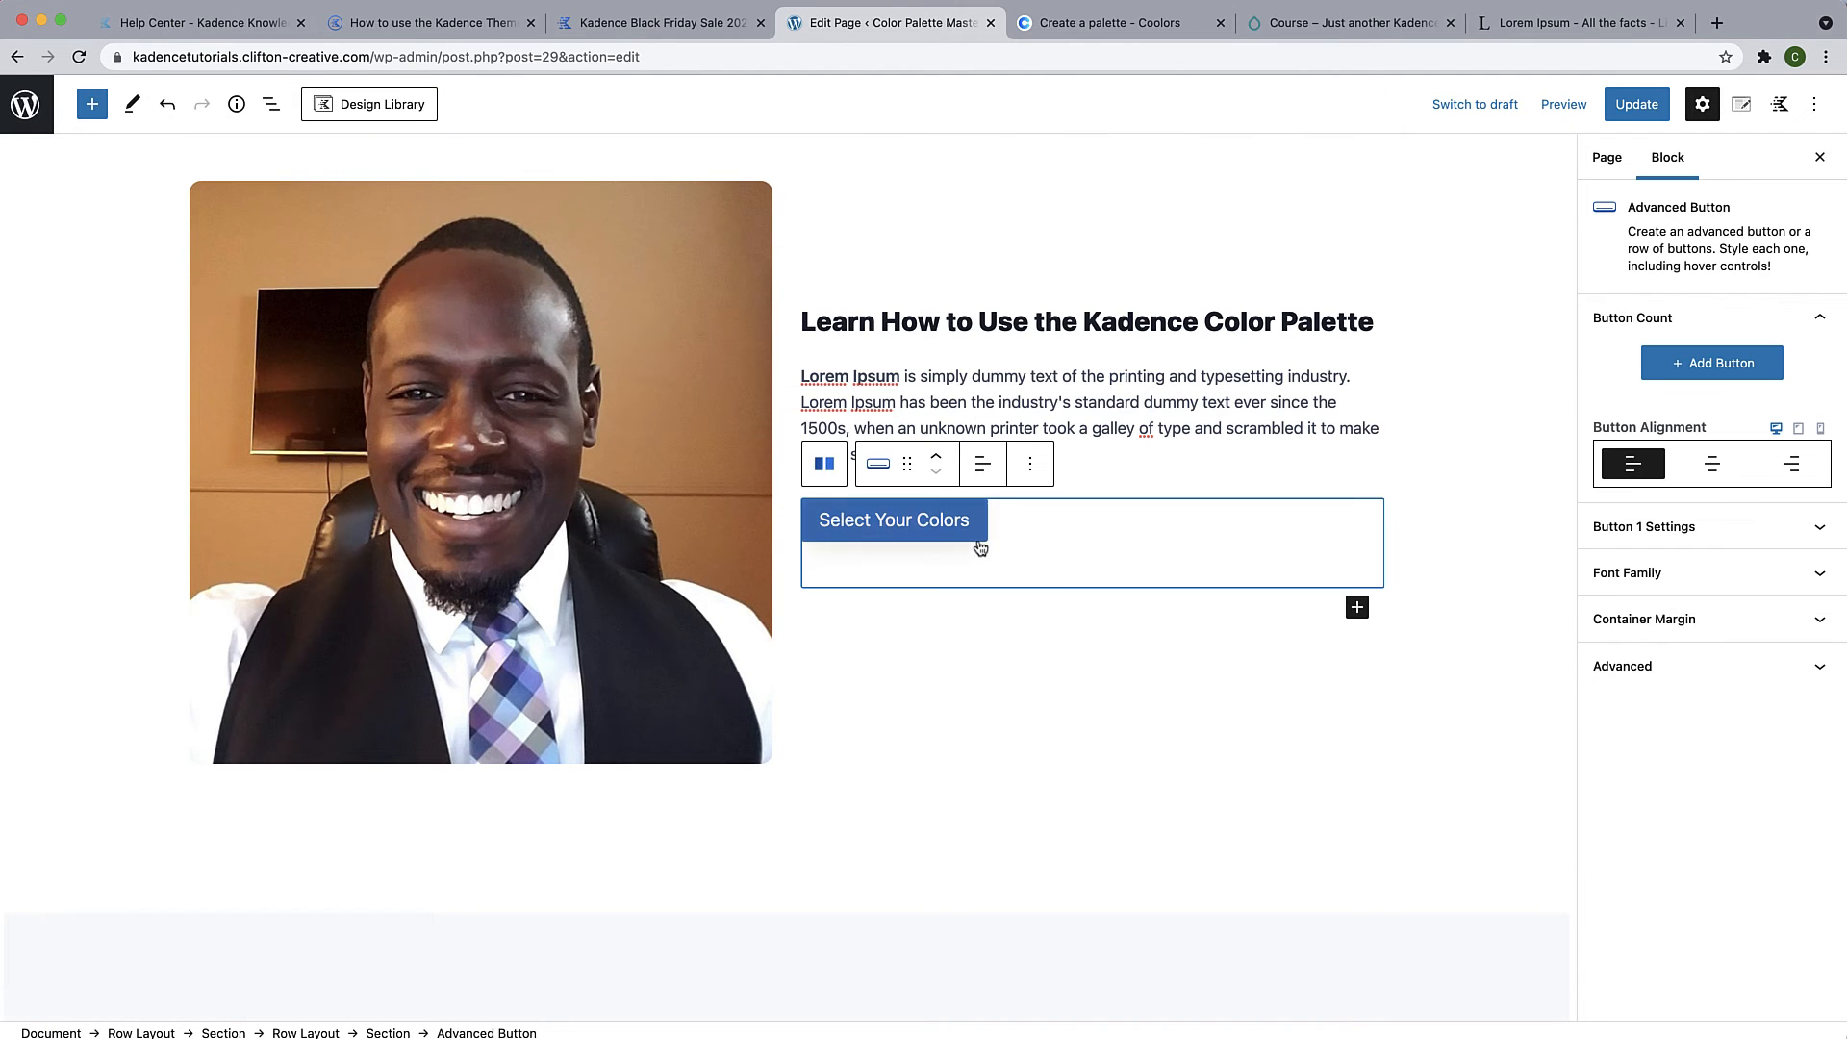
click(977, 535)
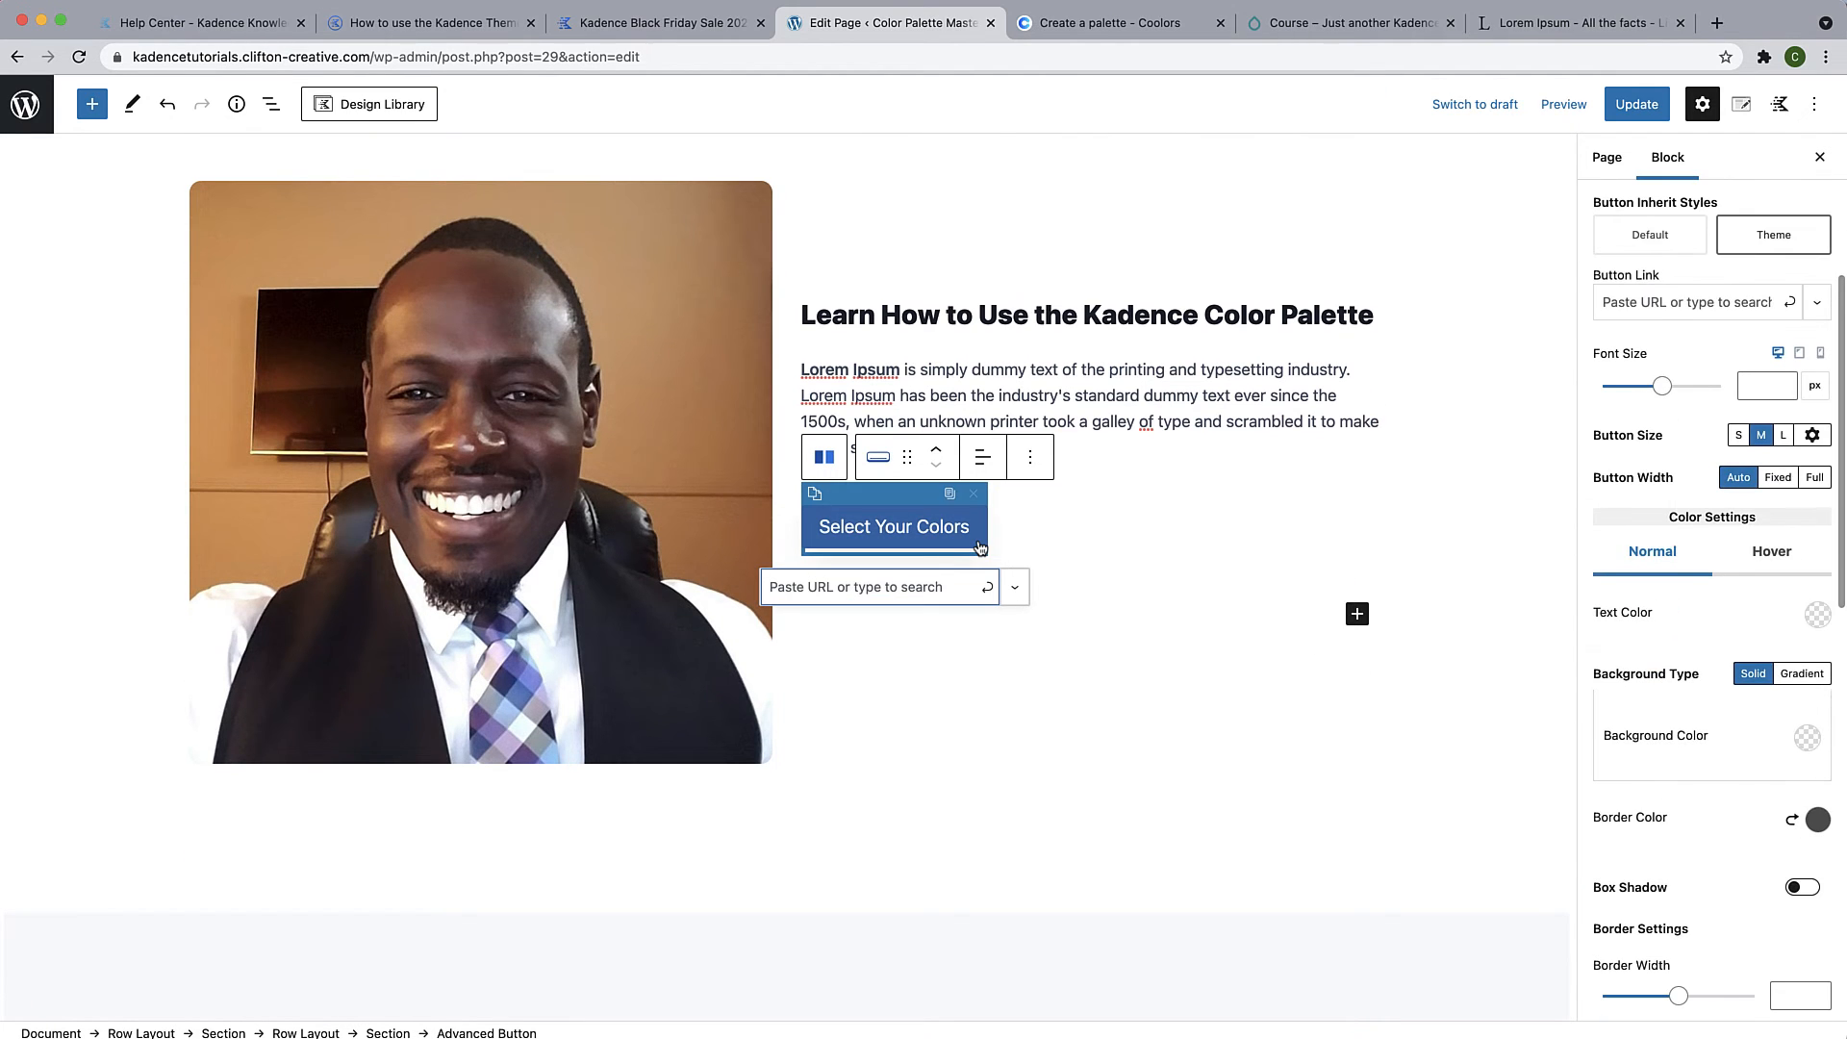
click(1665, 240)
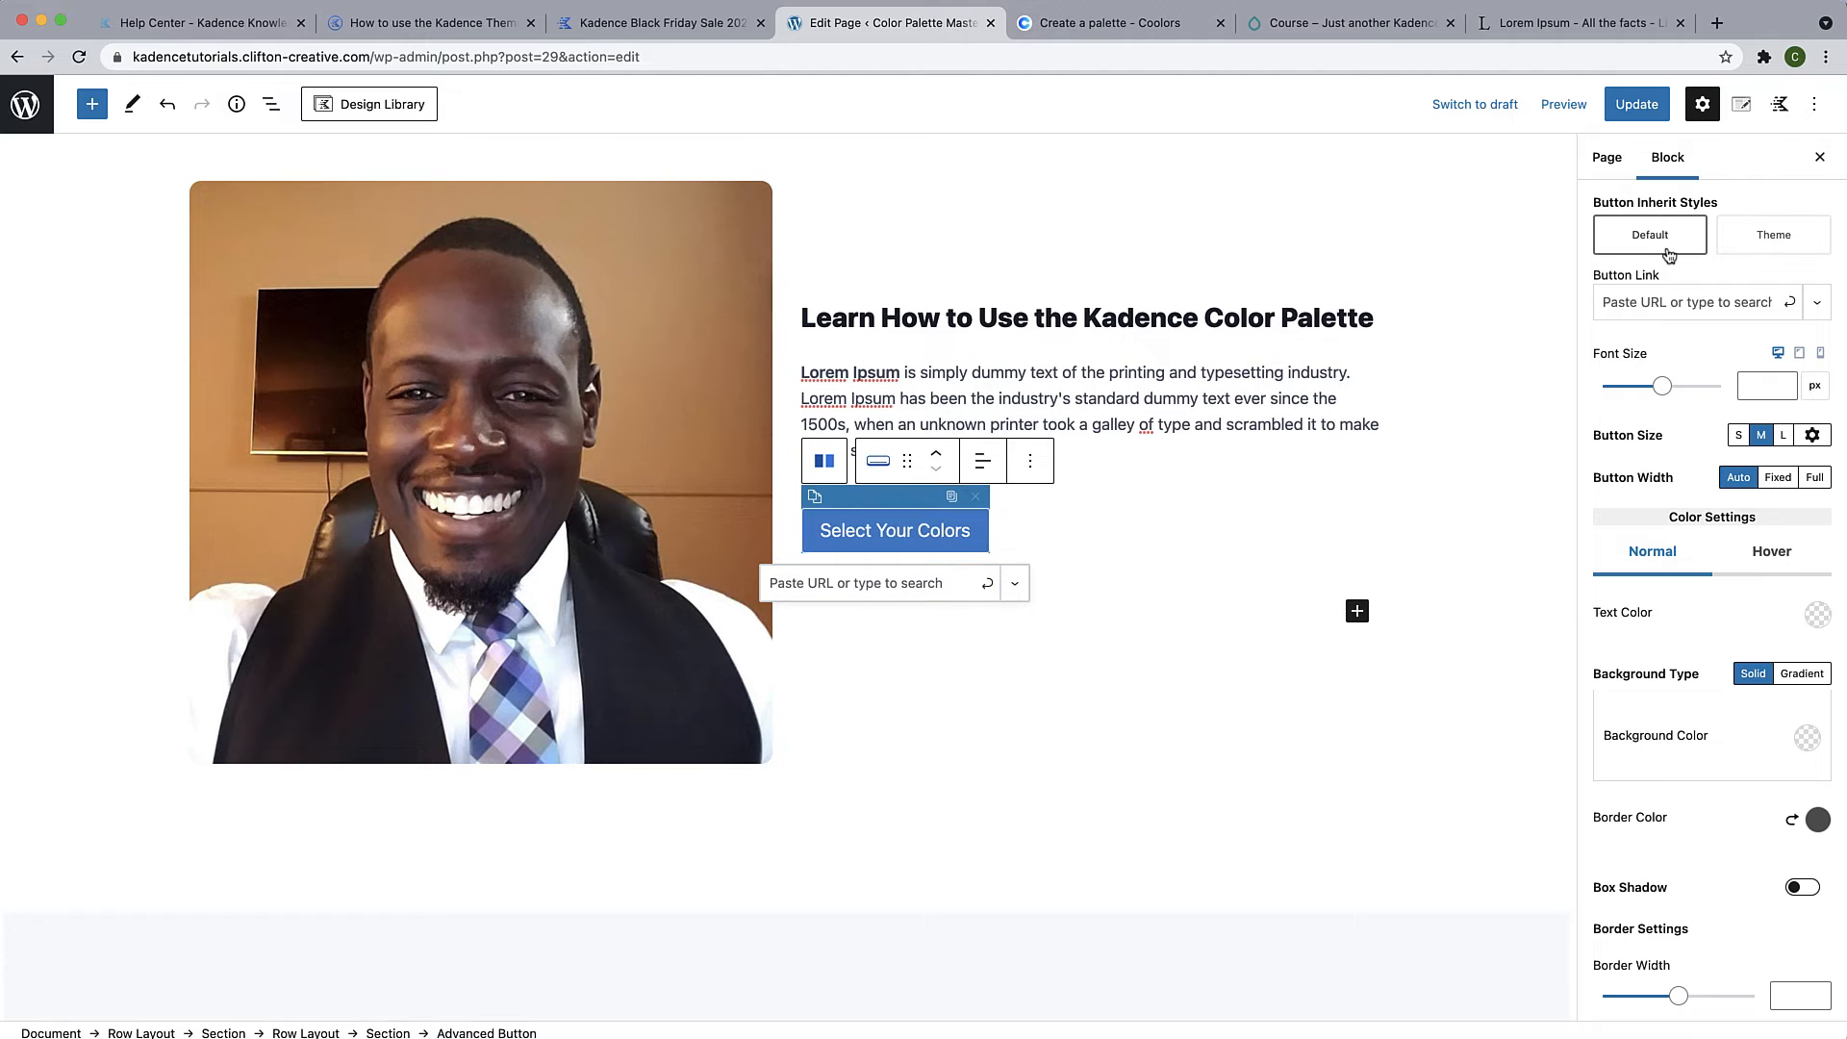
click(1817, 615)
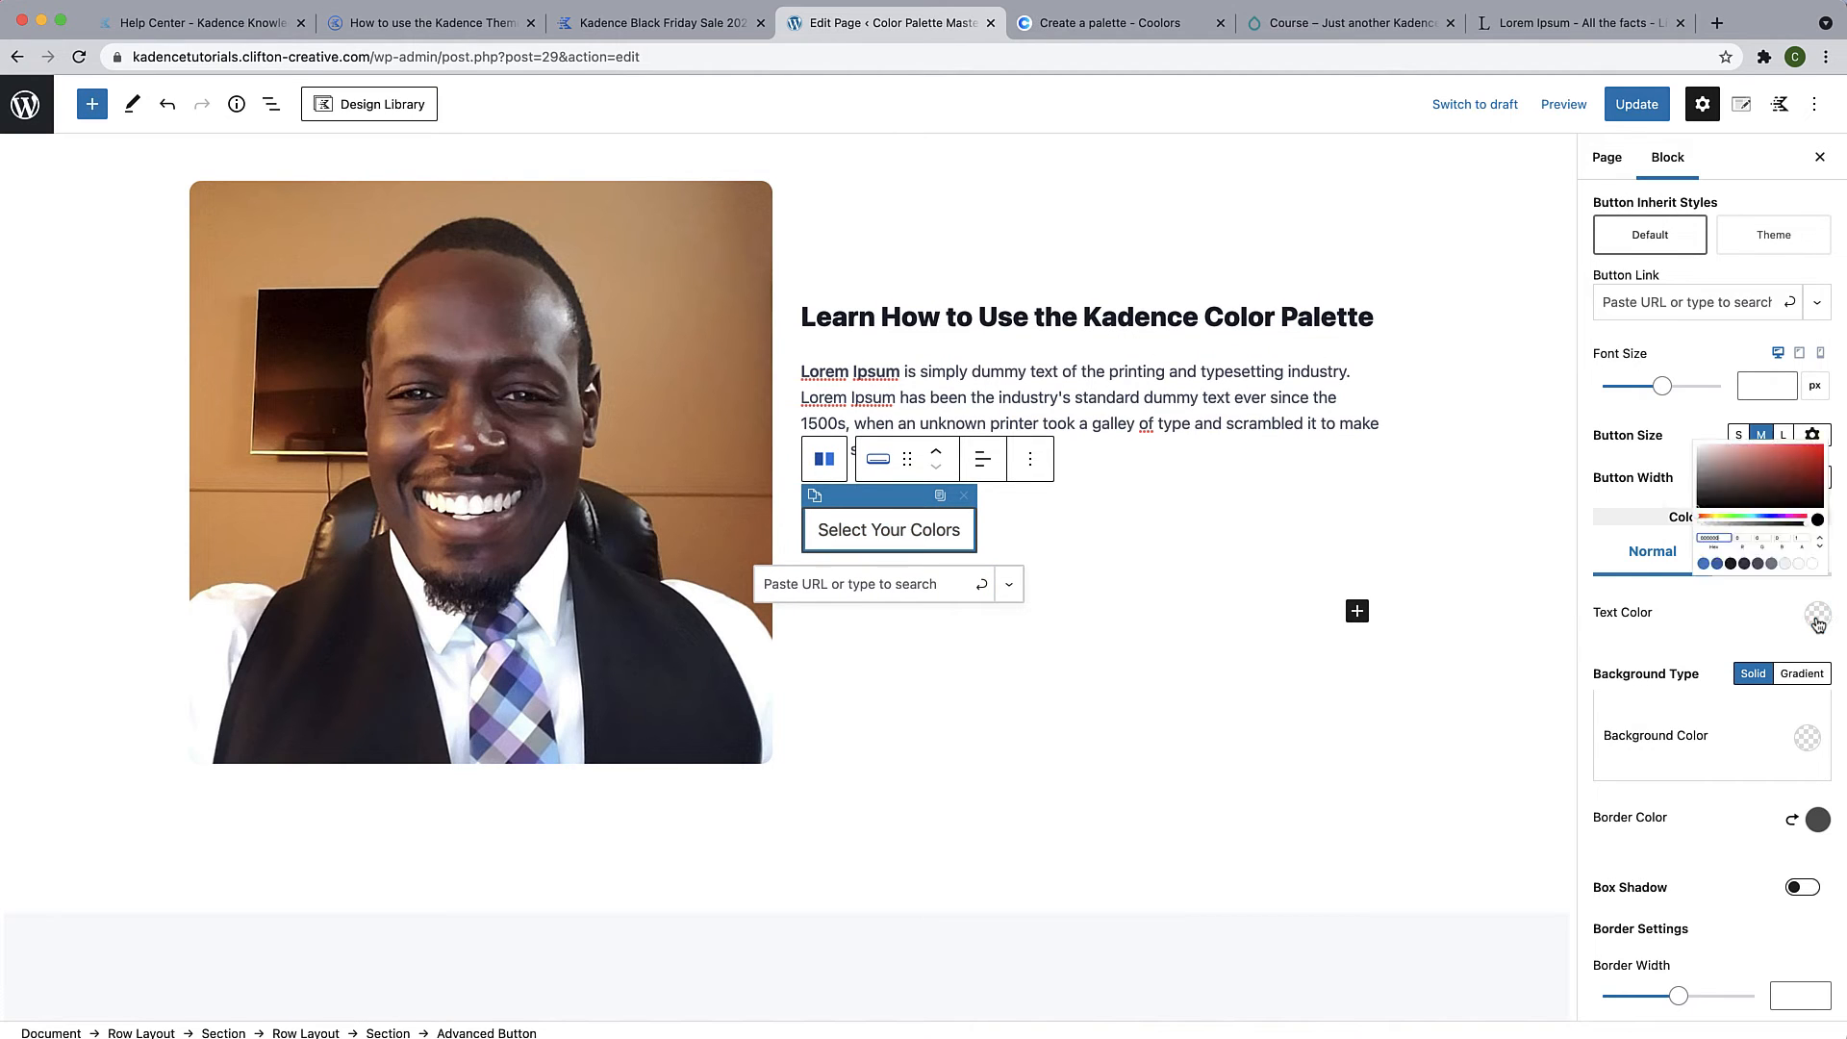
click(1803, 558)
click(1775, 595)
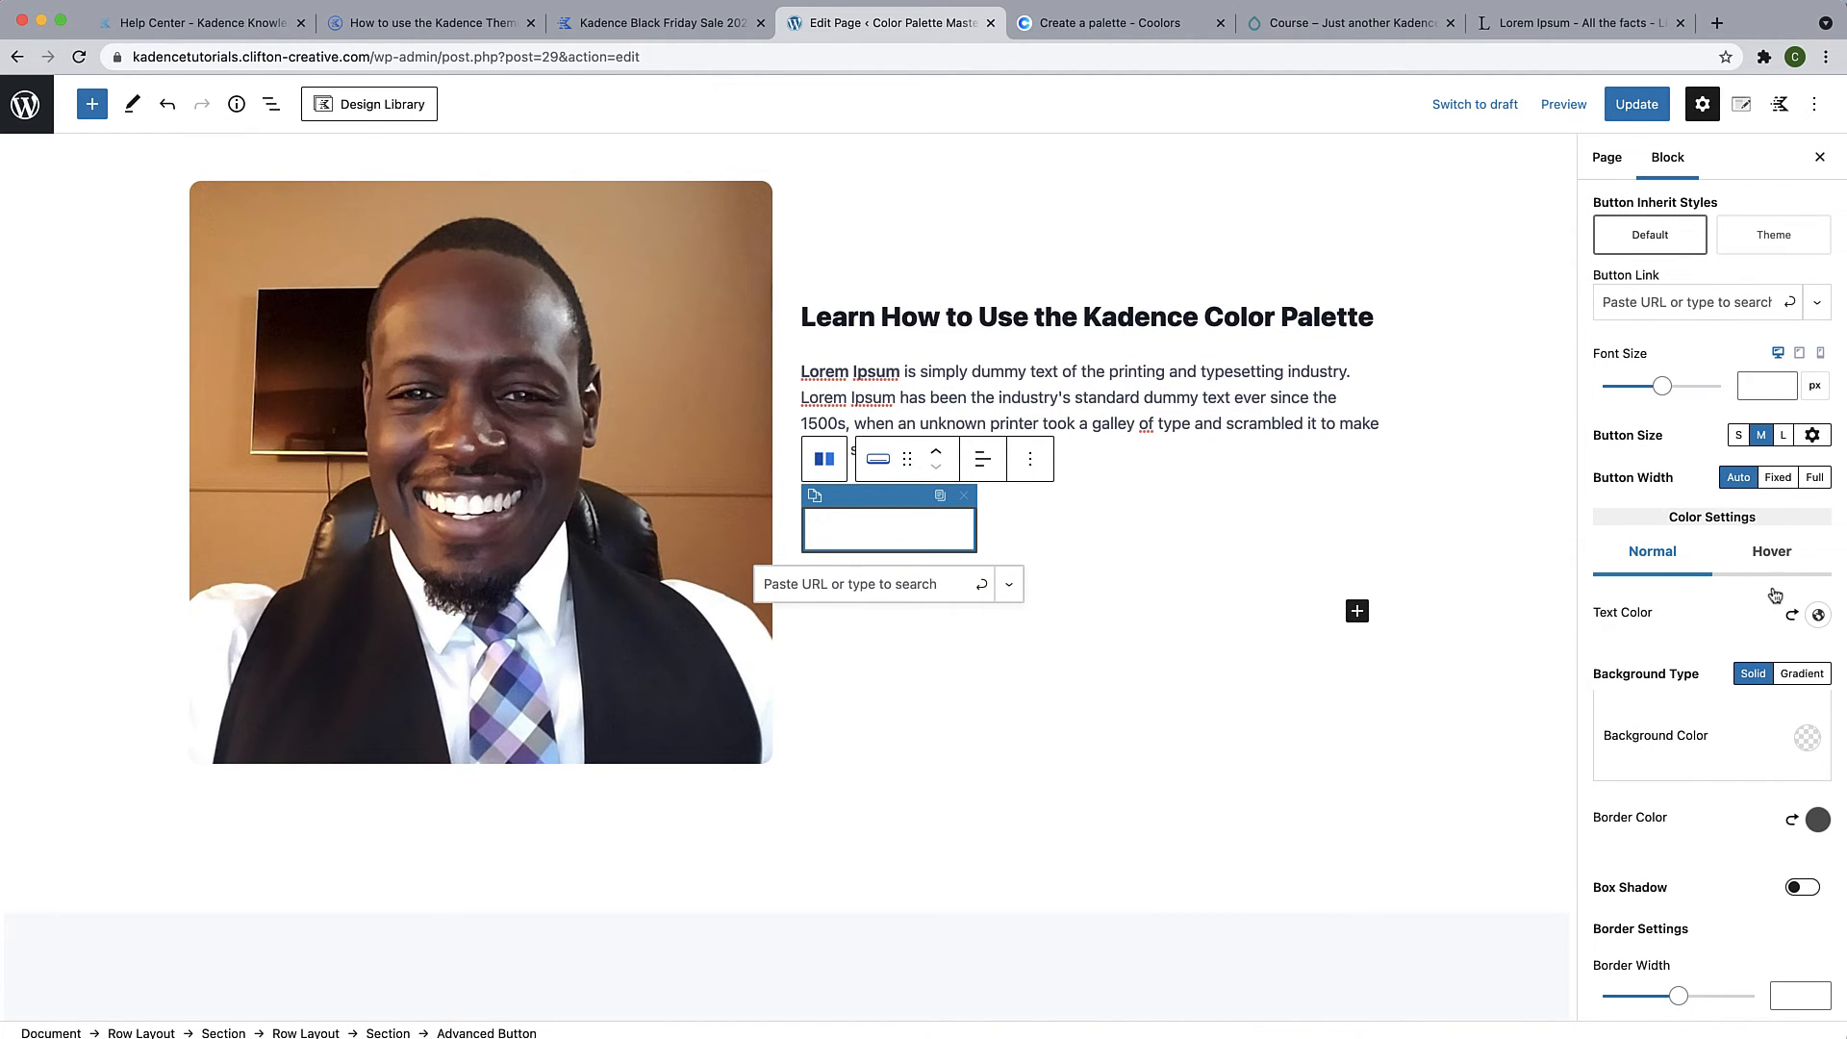
Set the Select Your Colors button's normal background and border colors to the first blue palette color, 3182CE
right_click(1800, 739)
click(1800, 739)
click(1807, 737)
click(1548, 685)
click(1711, 775)
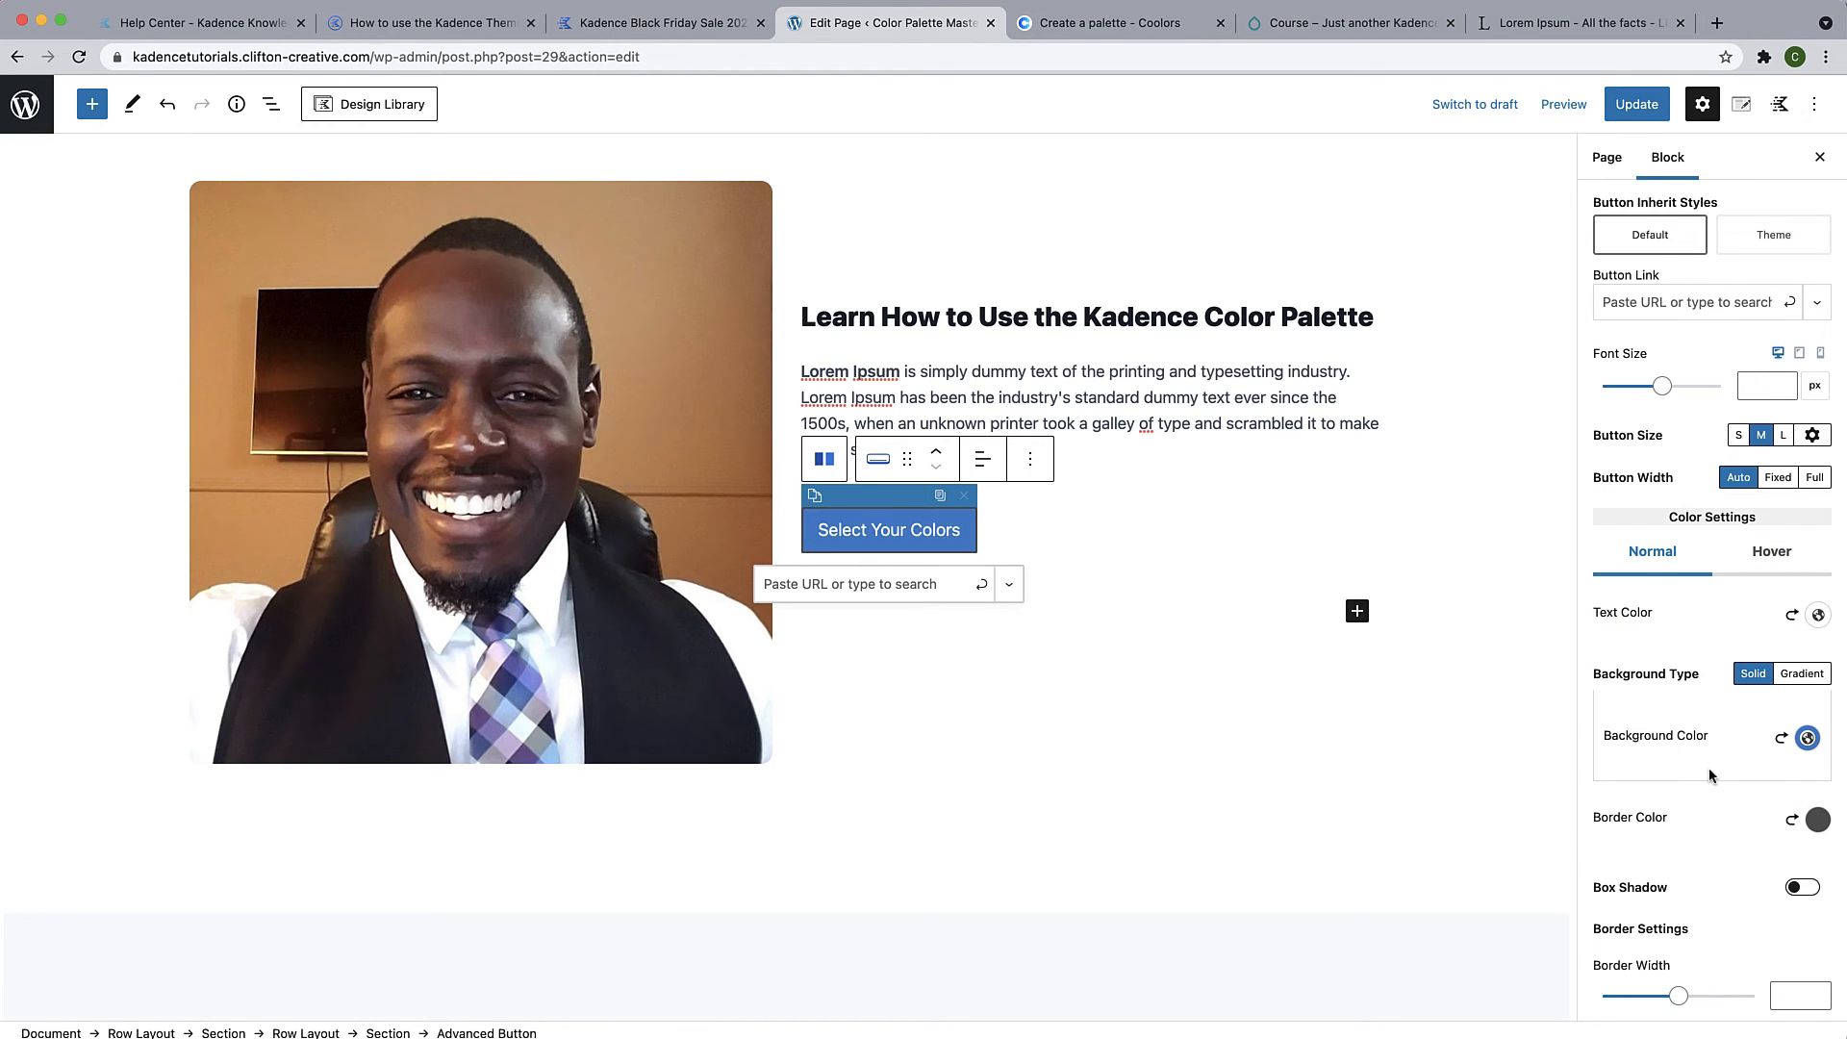
click(1817, 820)
click(1557, 768)
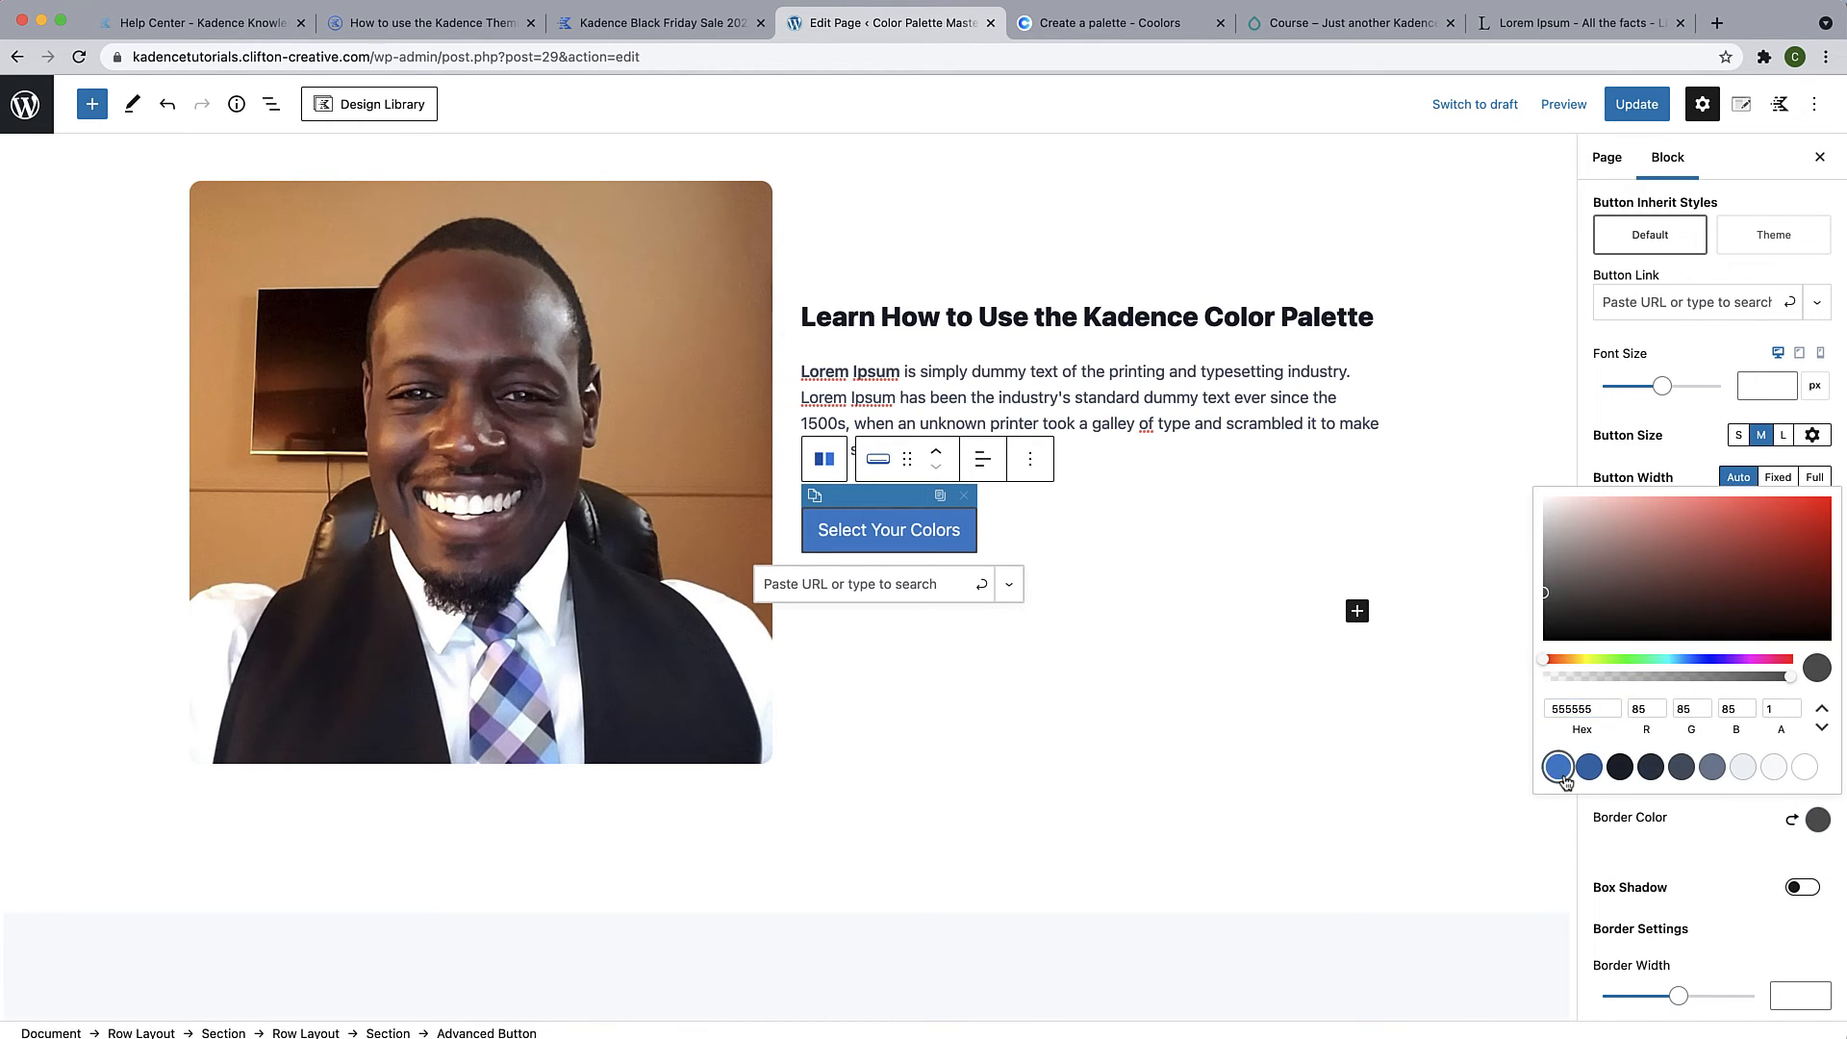
click(1701, 830)
Set the Select Your Colors button's hover background and hover border colors to the darker blue palette color 2B6CB0
click(1786, 551)
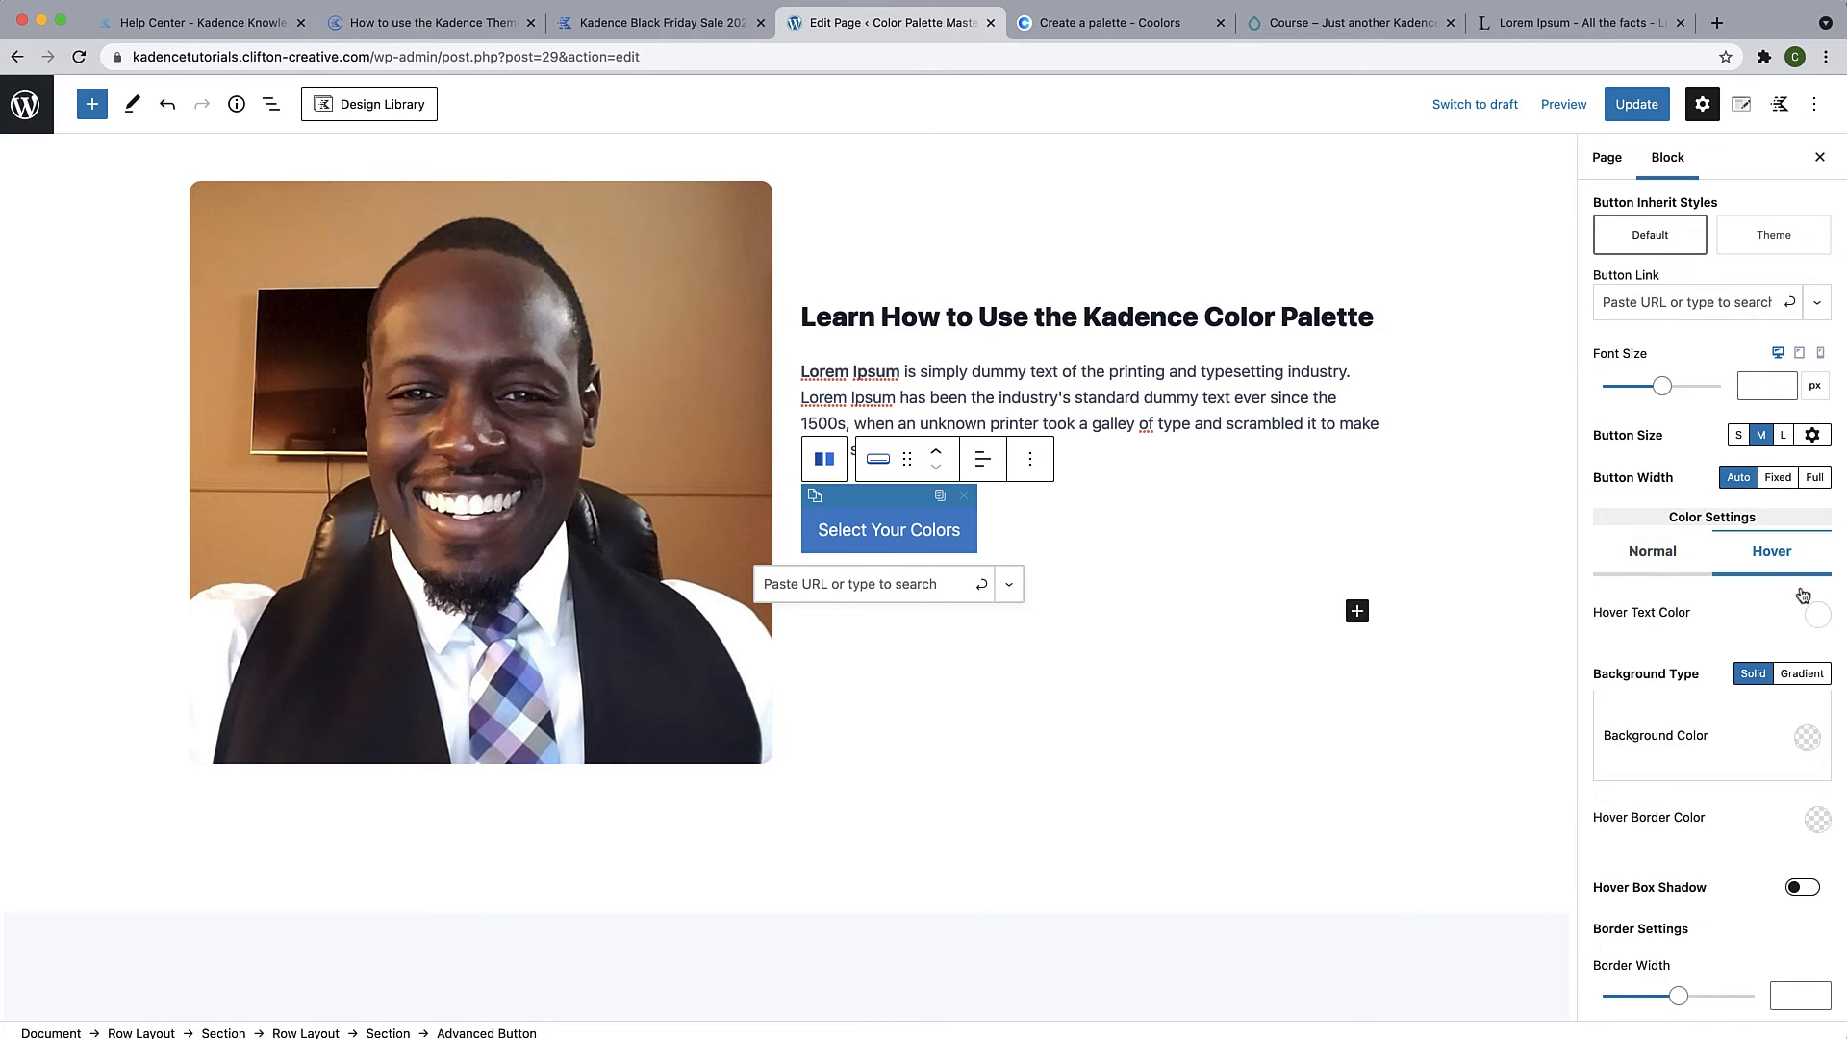
click(1804, 743)
click(1590, 686)
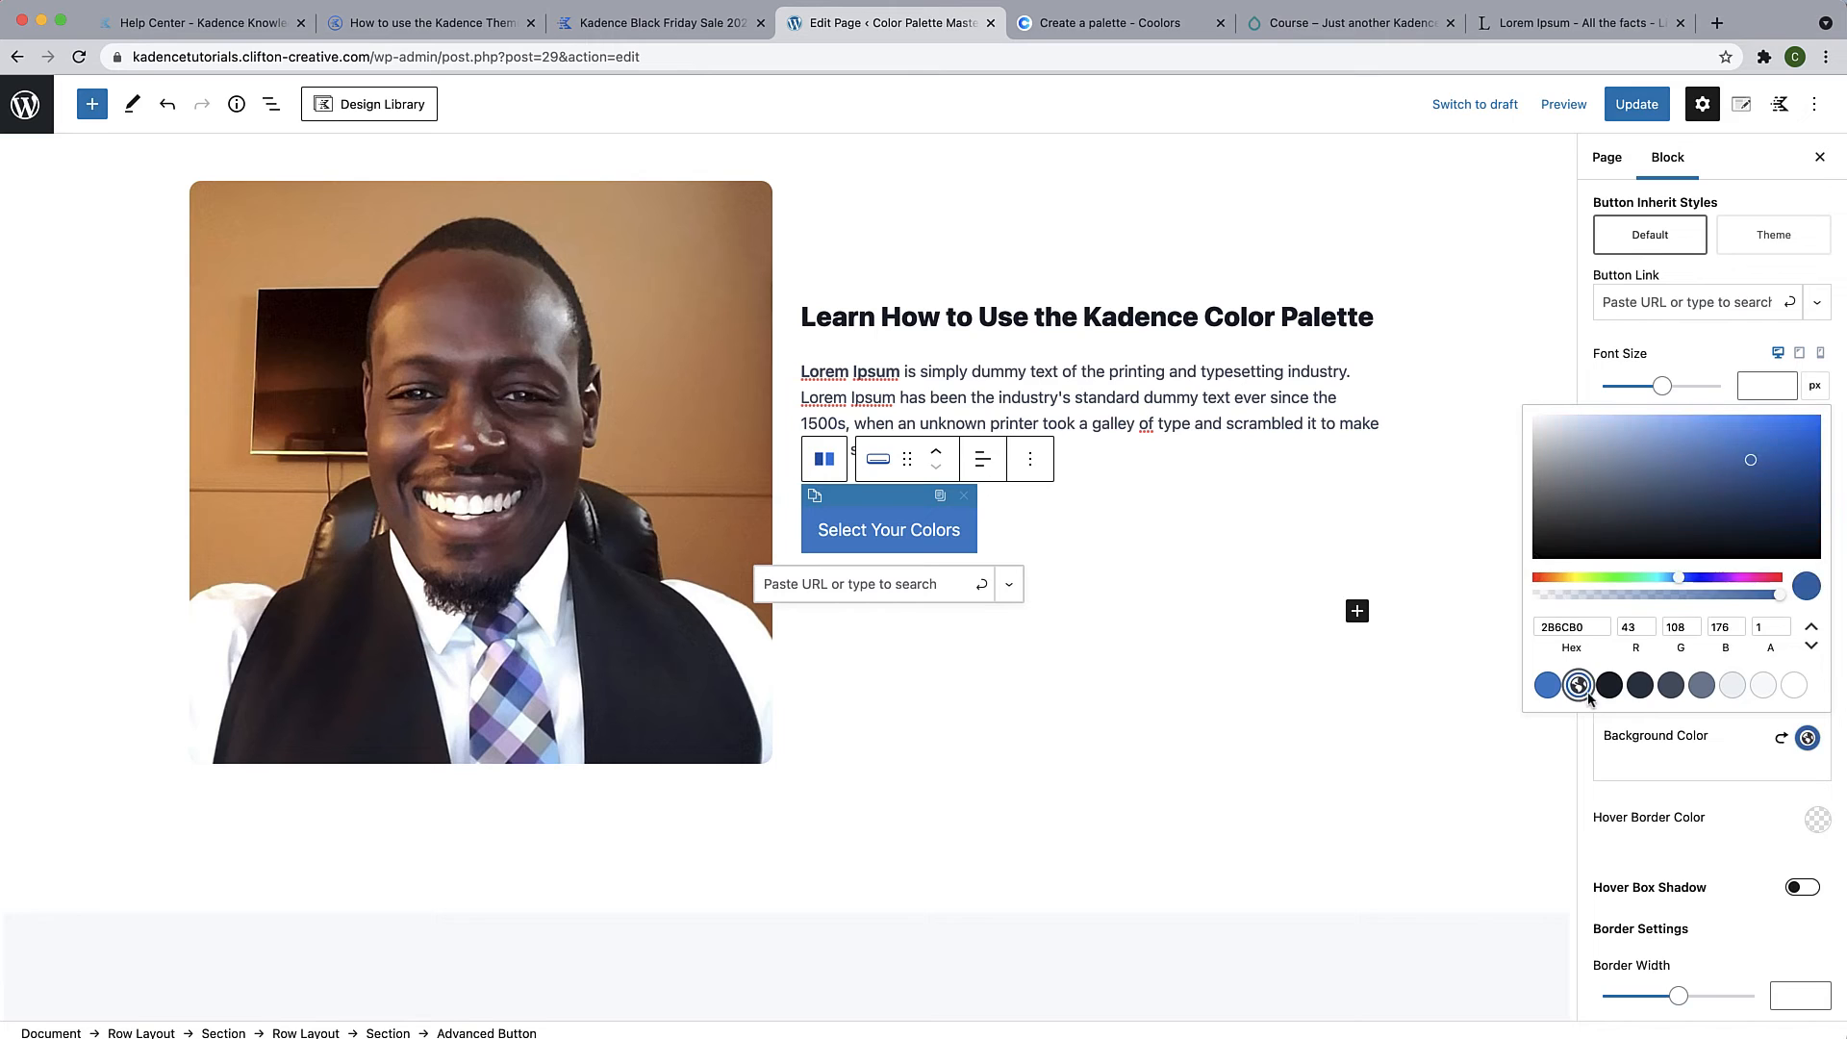
click(1743, 775)
click(1818, 819)
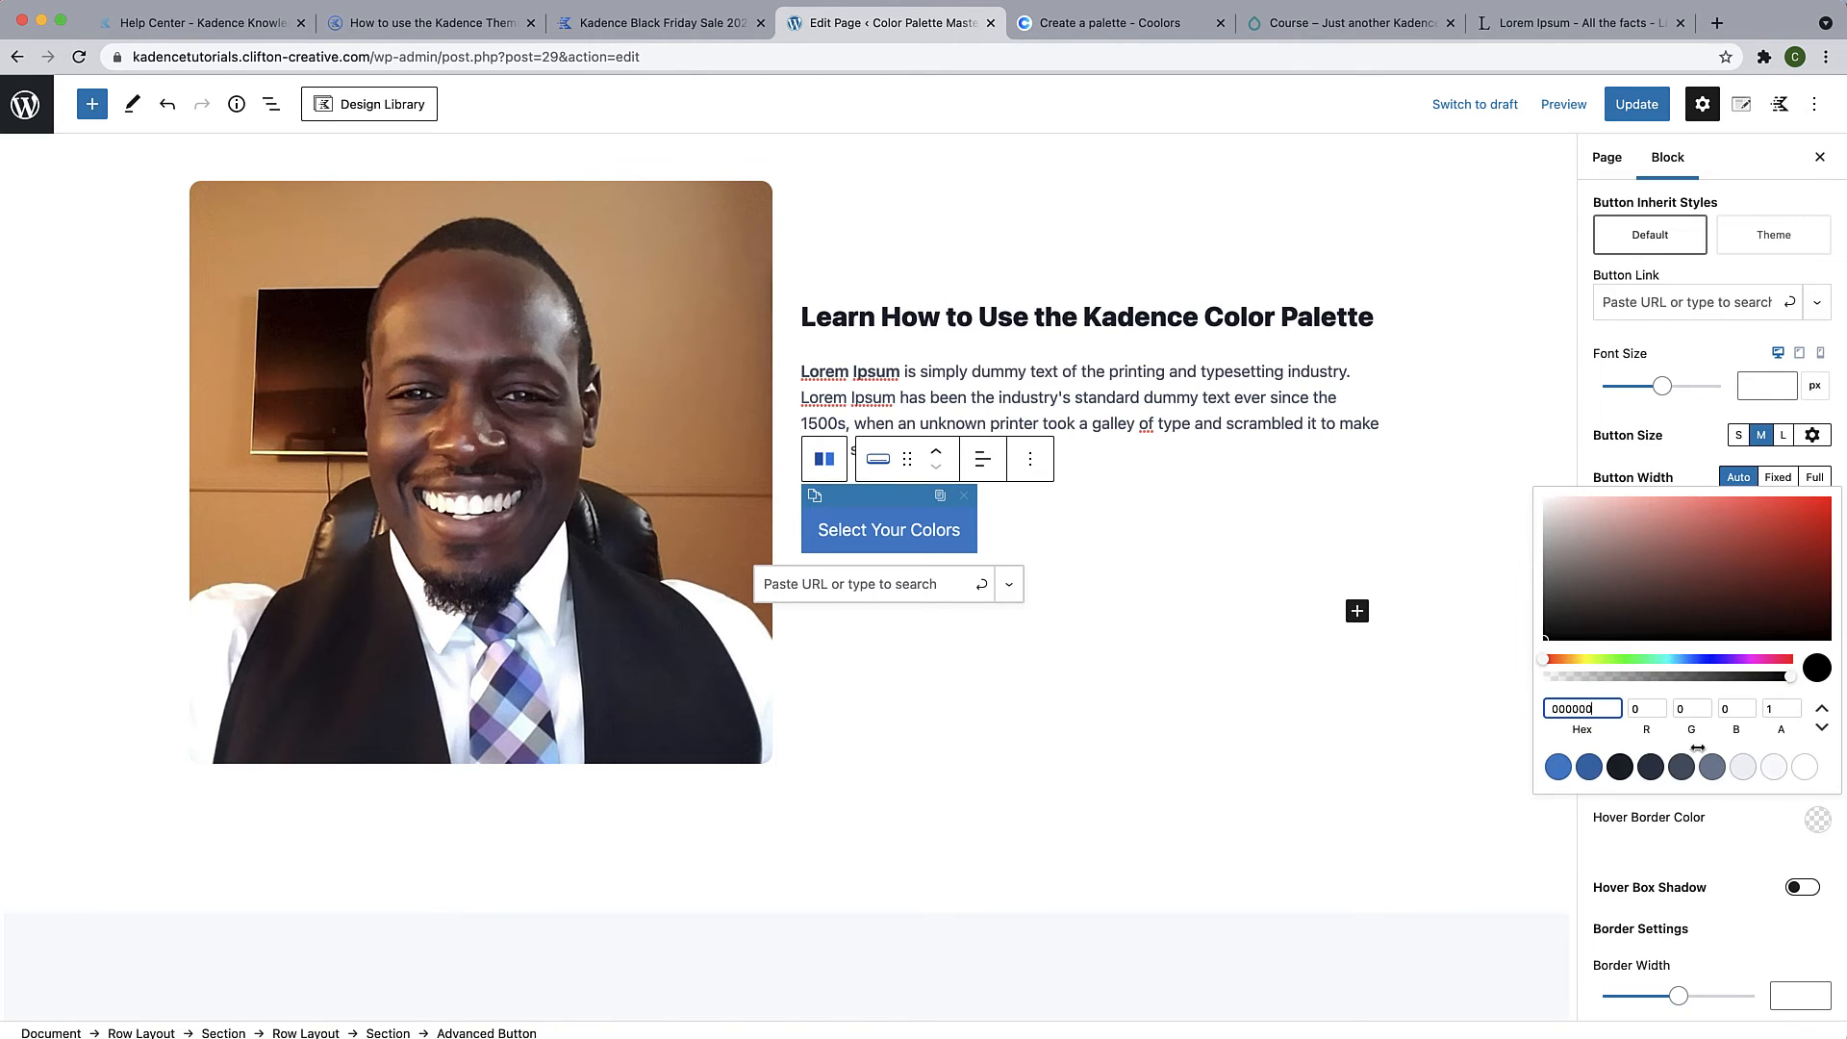
click(1589, 767)
click(1668, 811)
Set the Select Your Colors button's hover text color to the white palette color
click(1817, 614)
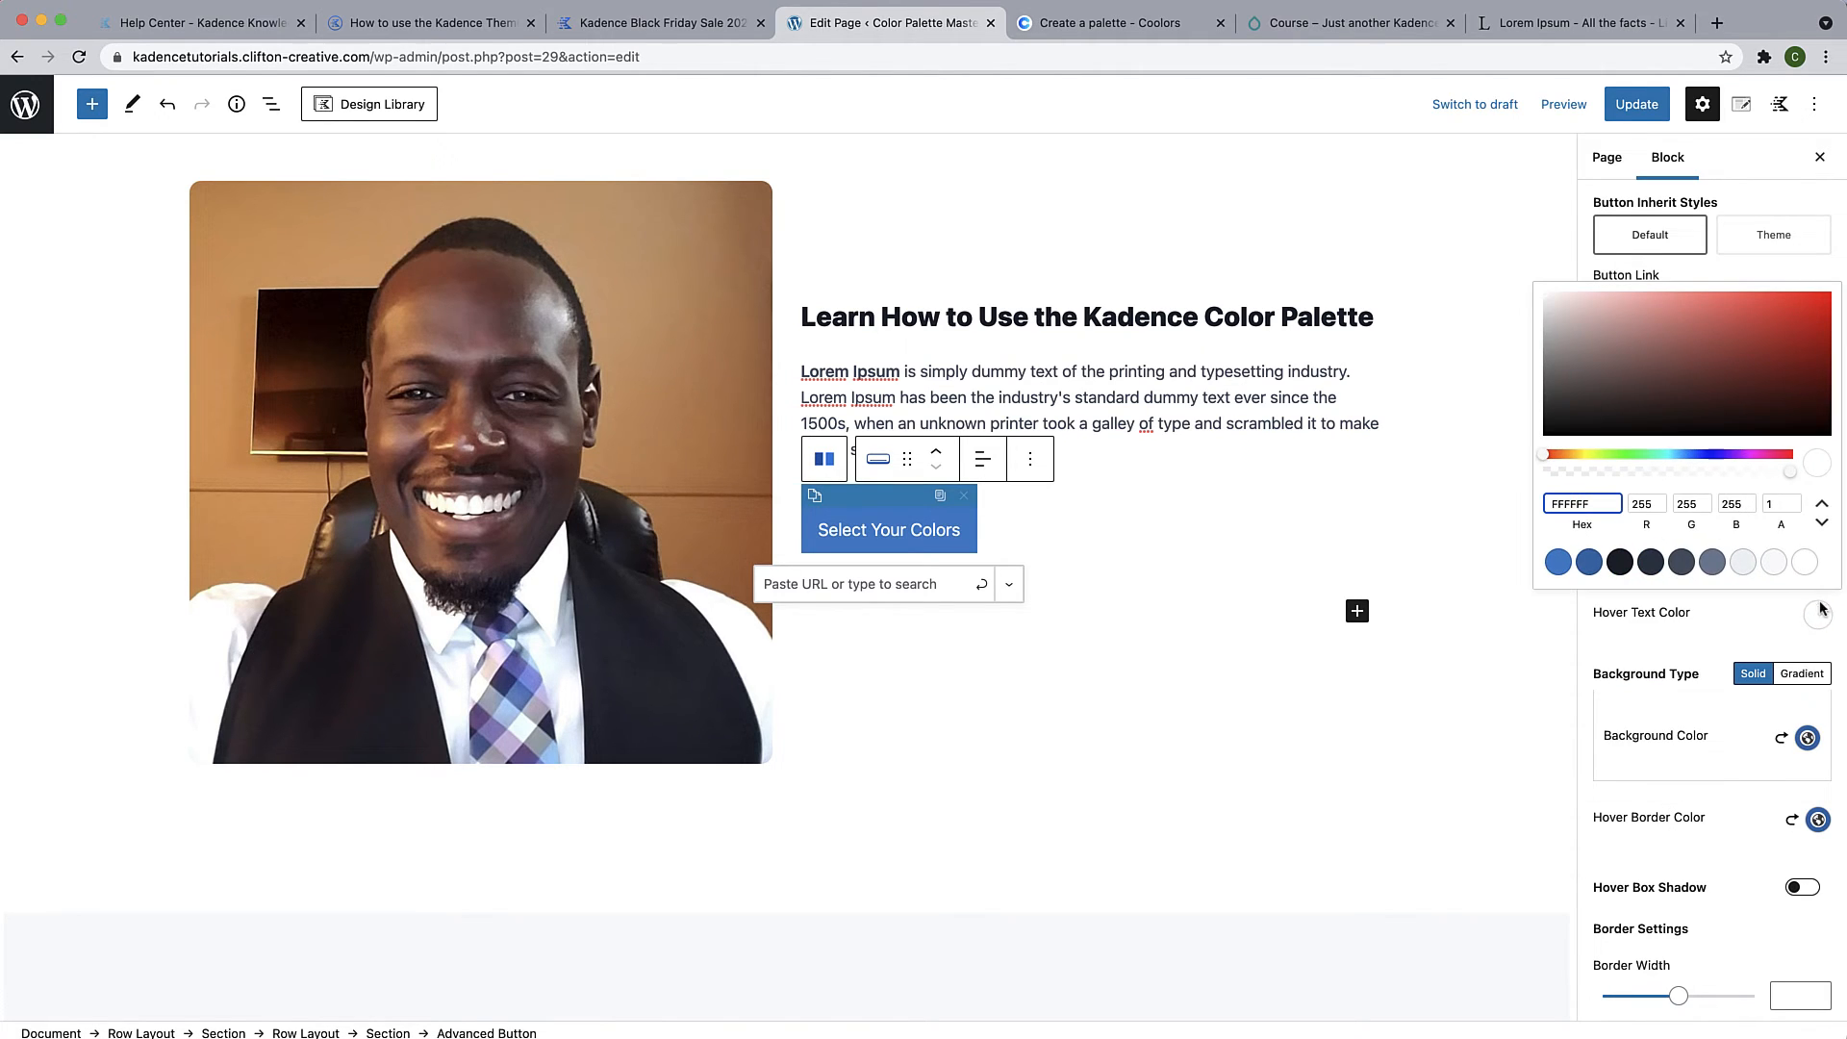
click(1814, 558)
click(1707, 637)
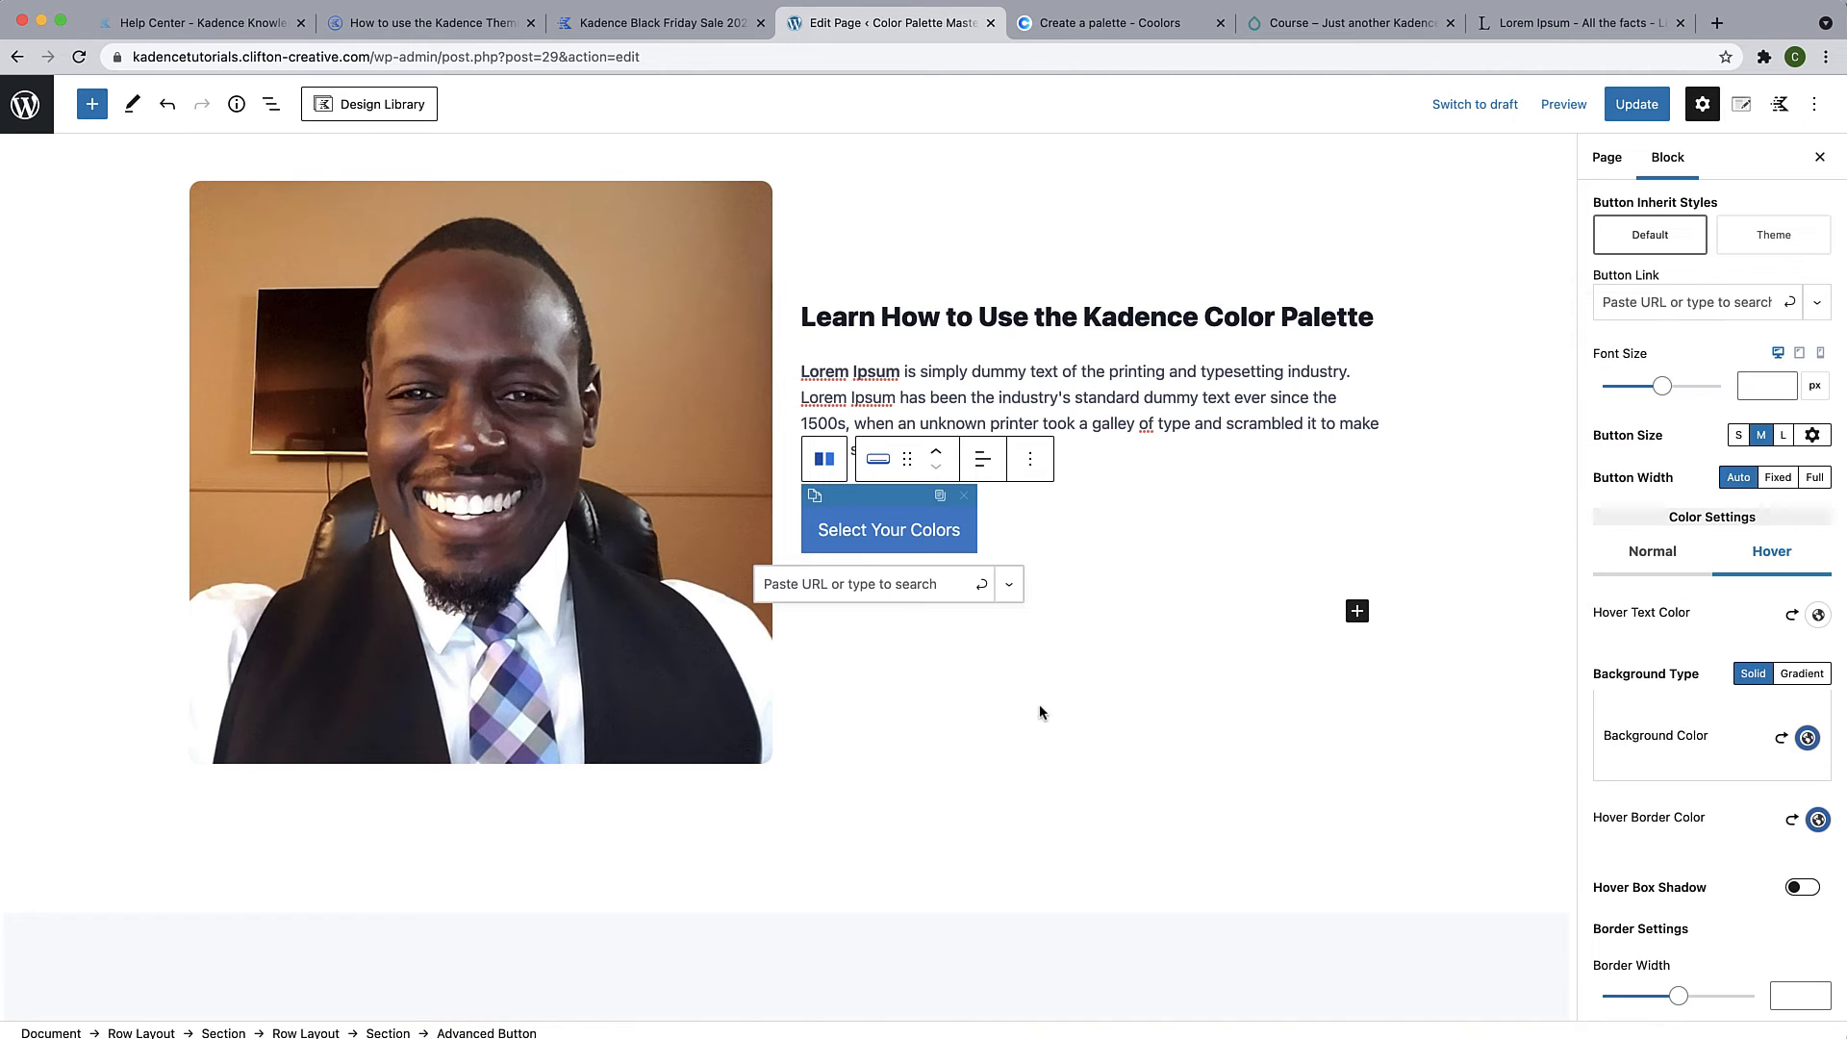
Set the background color of the FAQs row to the palette color F7FAFC
scroll(1043, 712, down, 5)
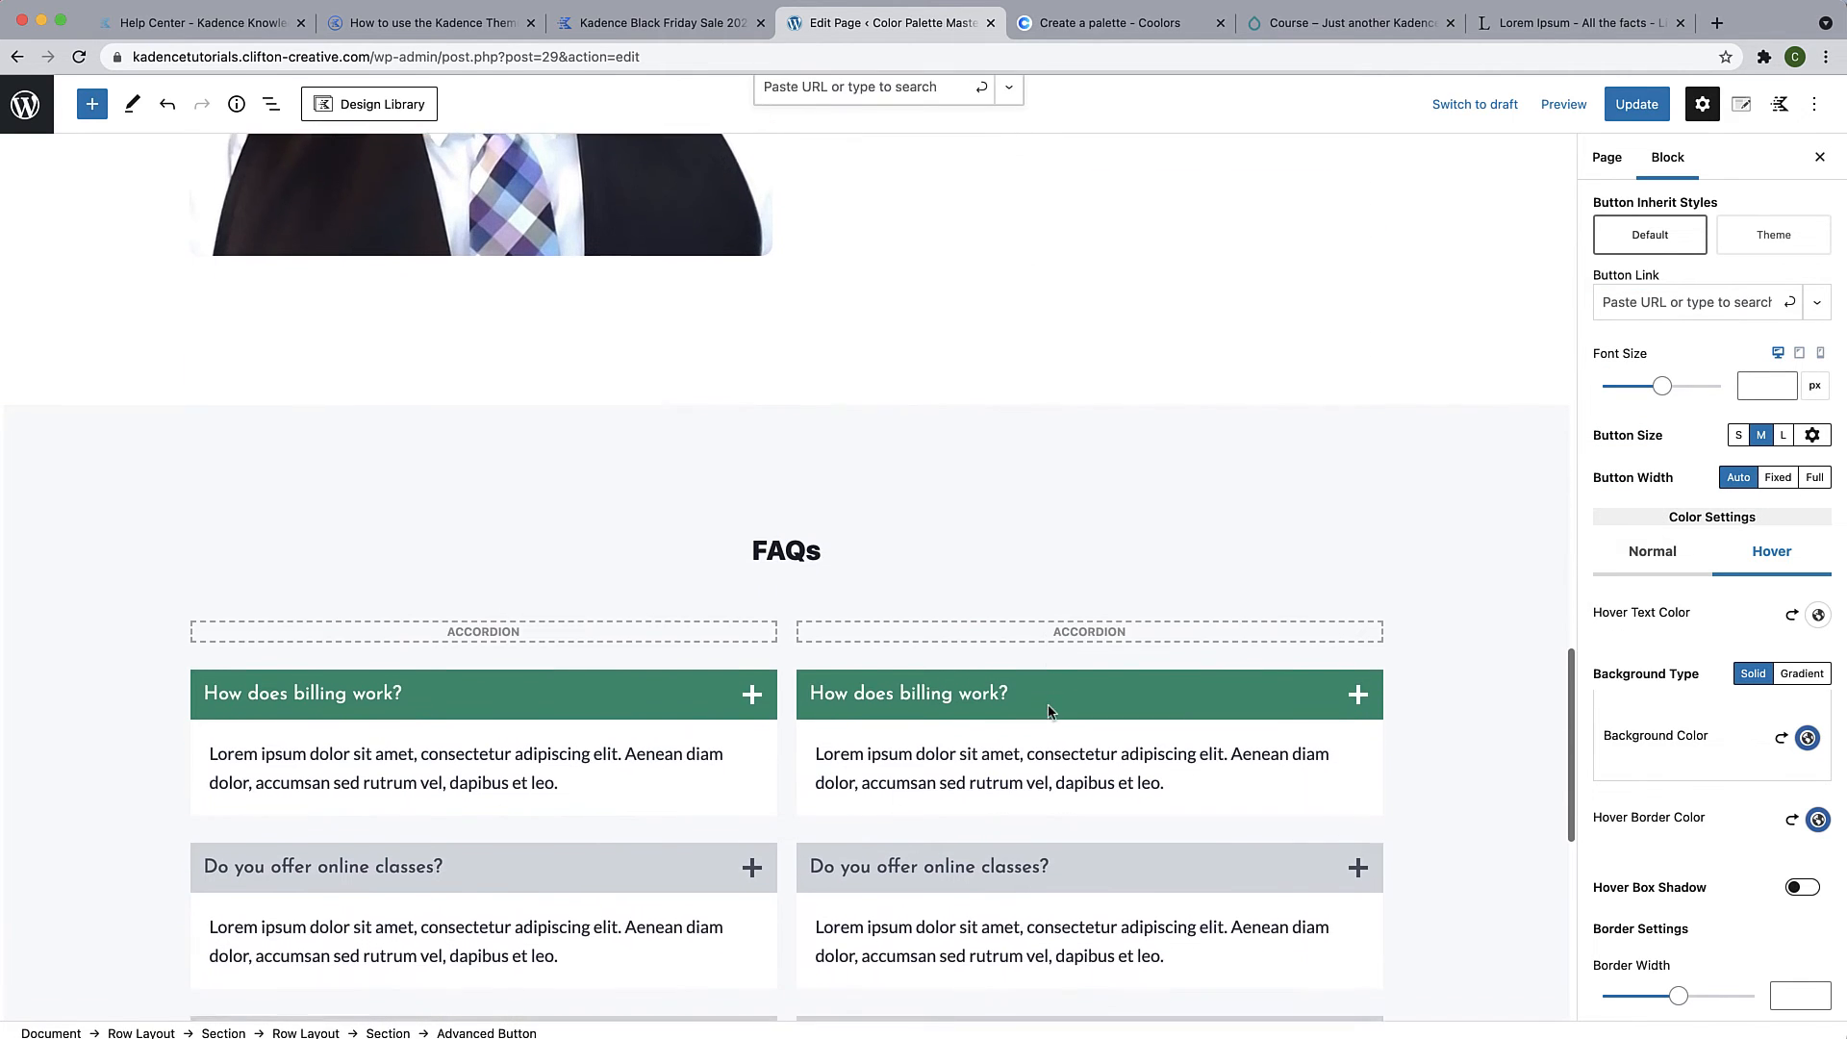
scroll(1048, 712, down, 3)
scroll(1093, 347, up, 1)
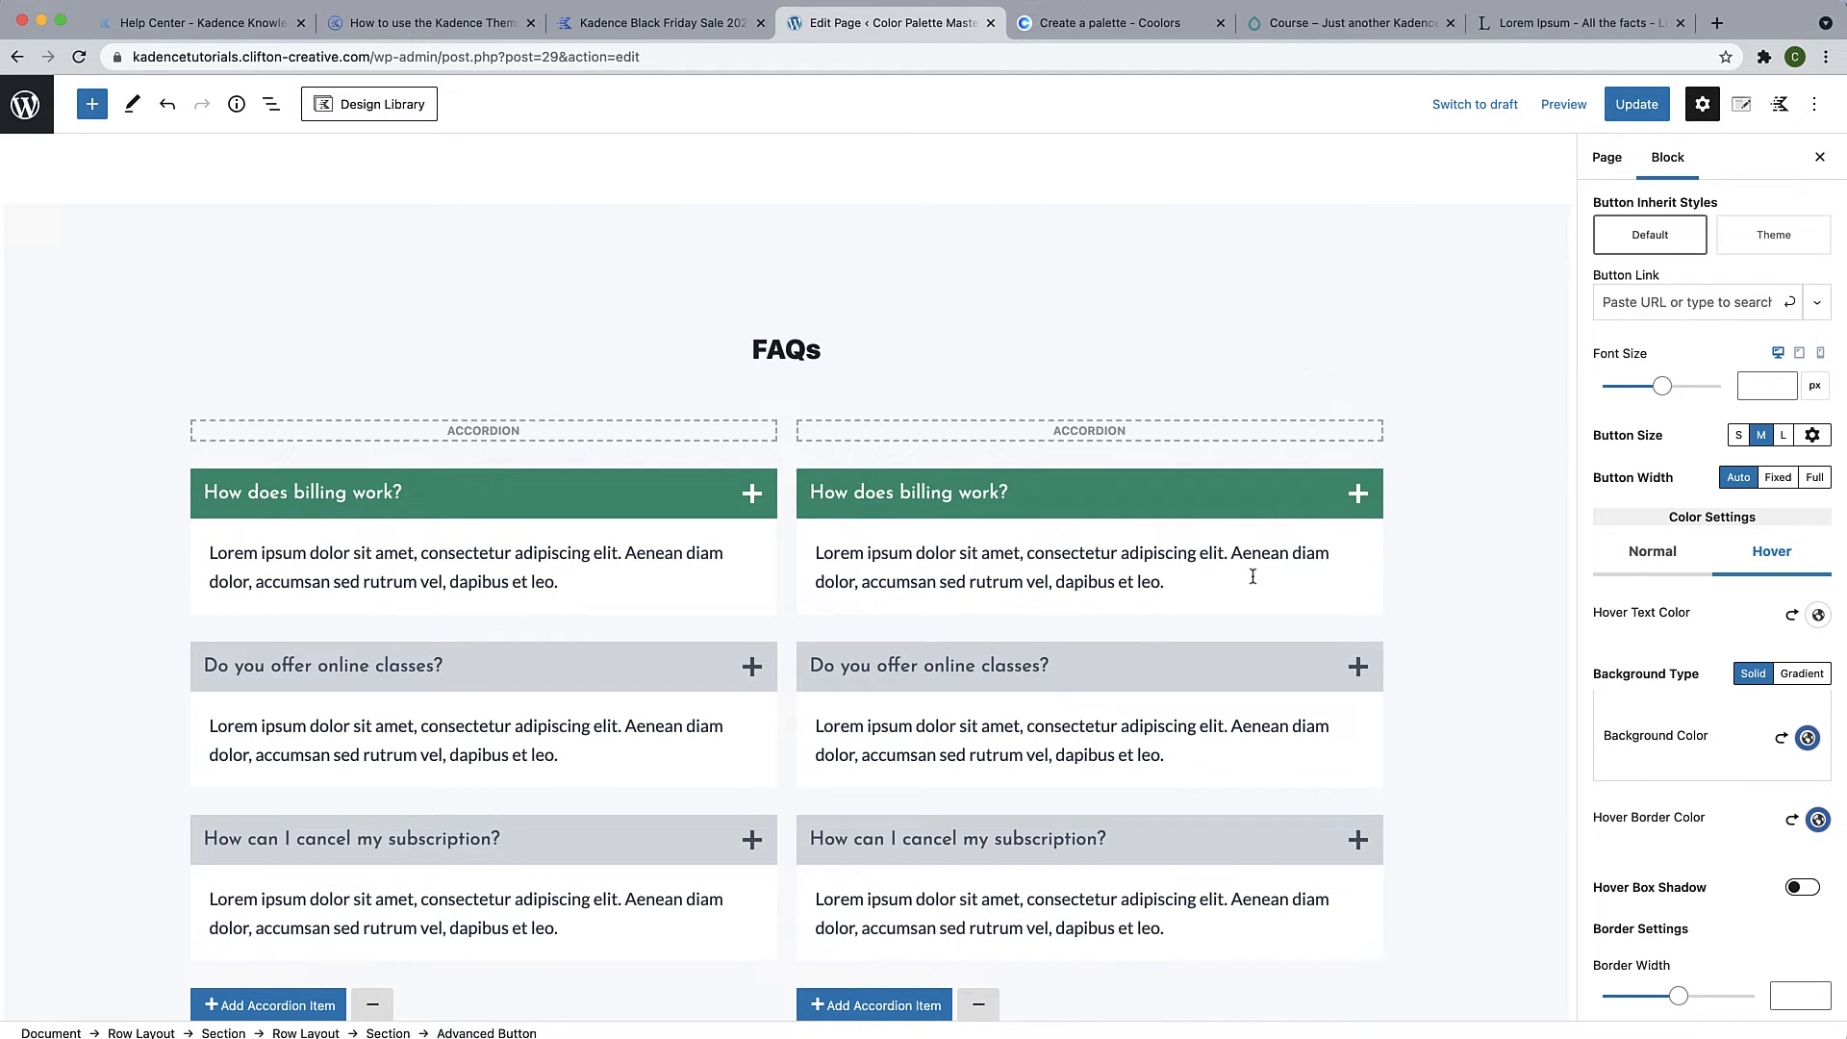
click(965, 236)
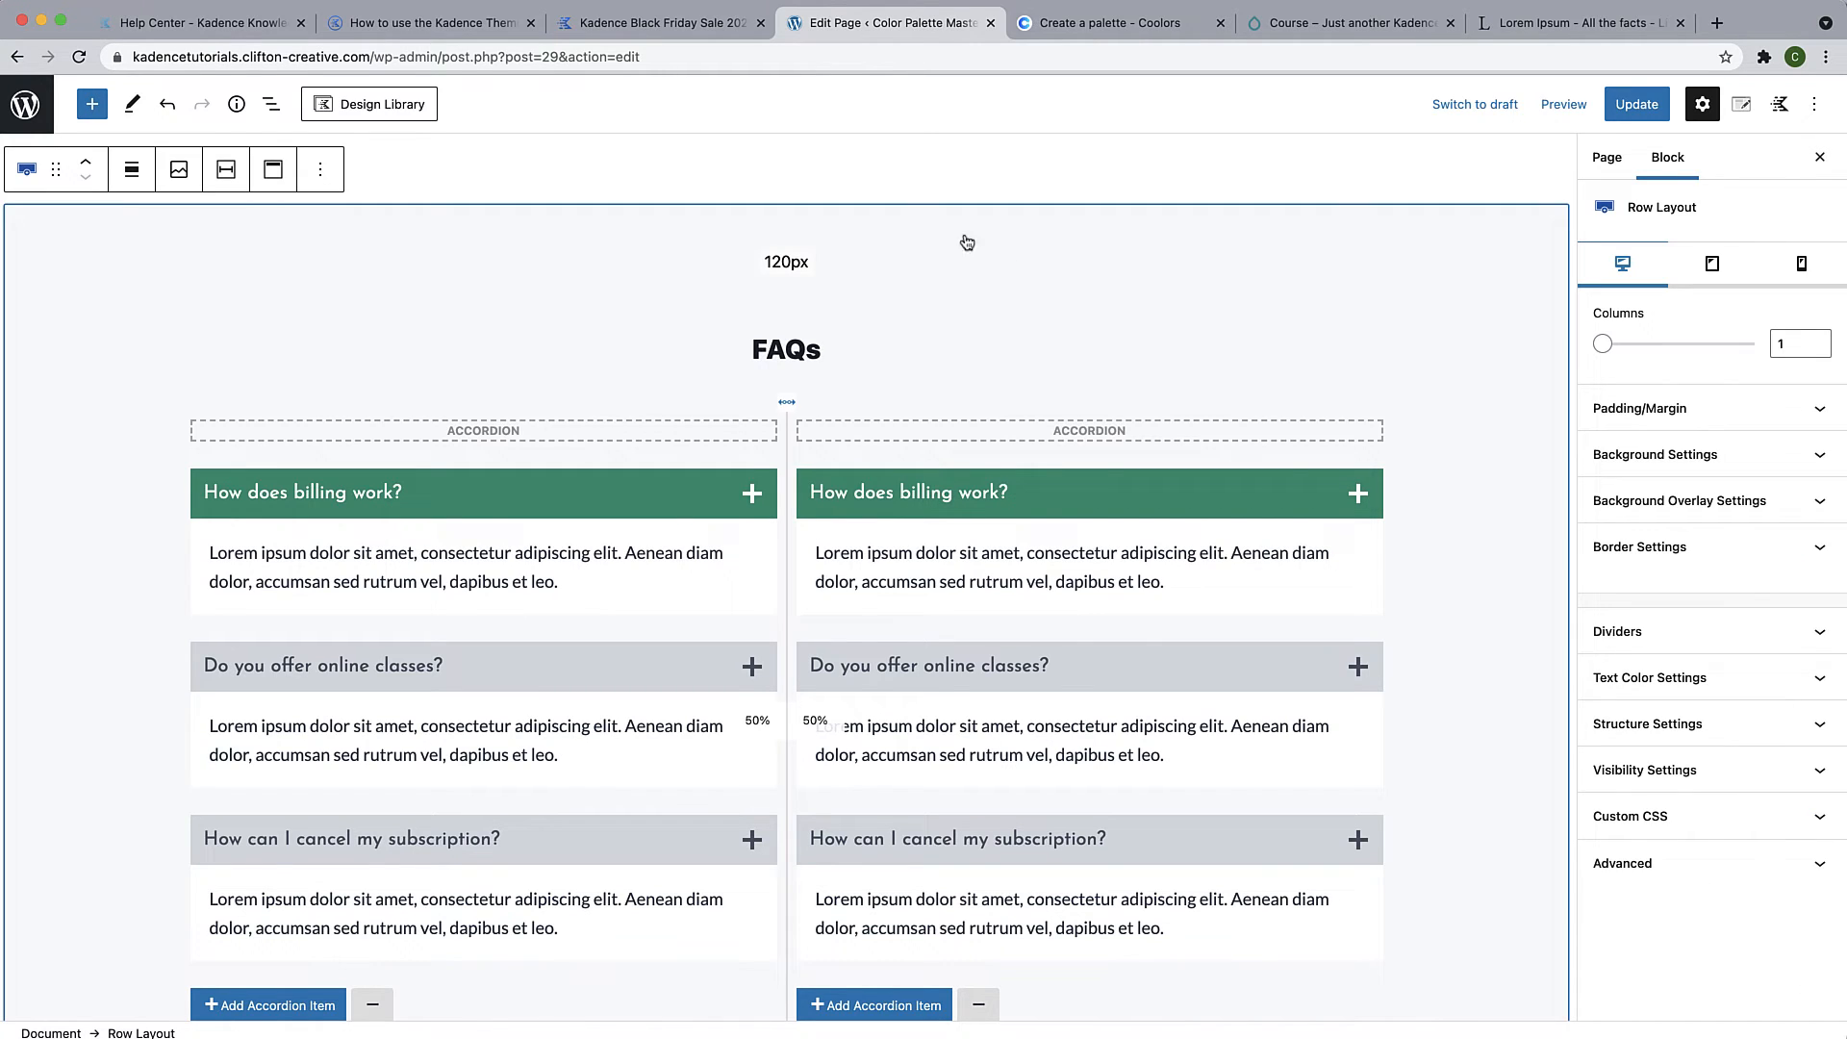
click(1827, 456)
click(1819, 562)
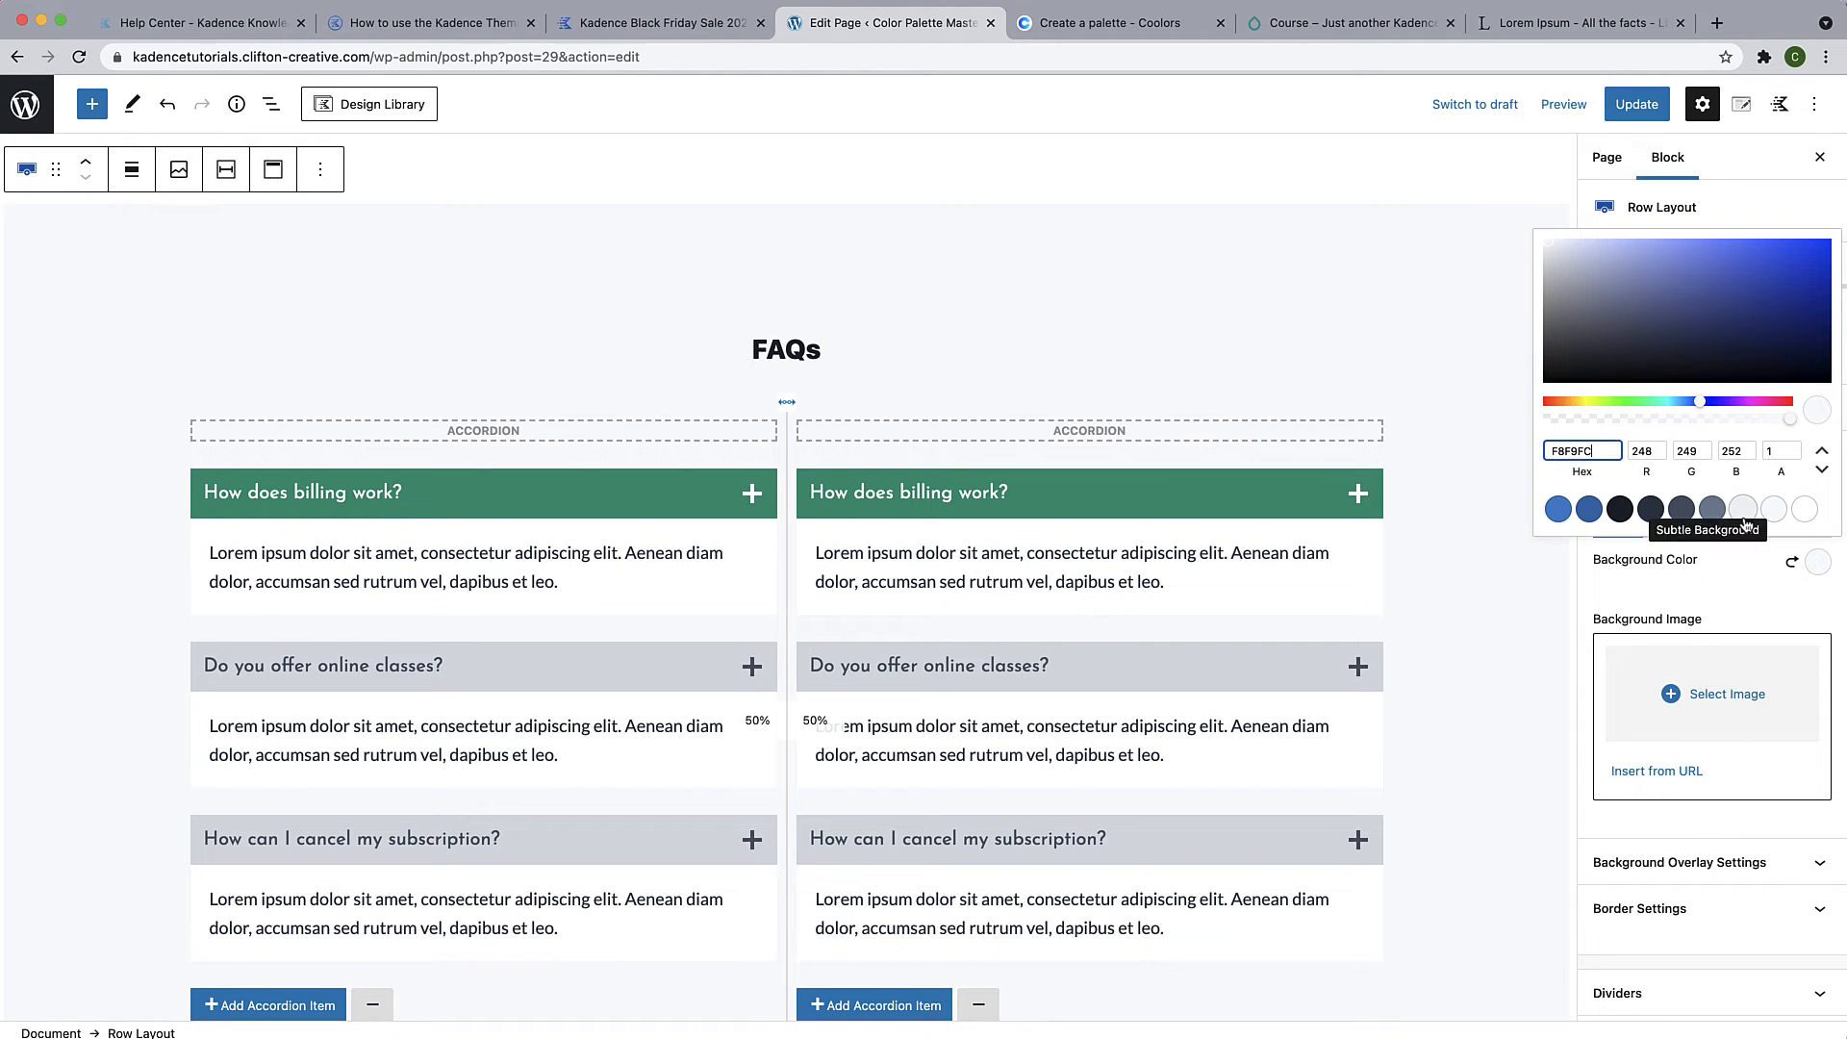
click(1774, 520)
click(1775, 518)
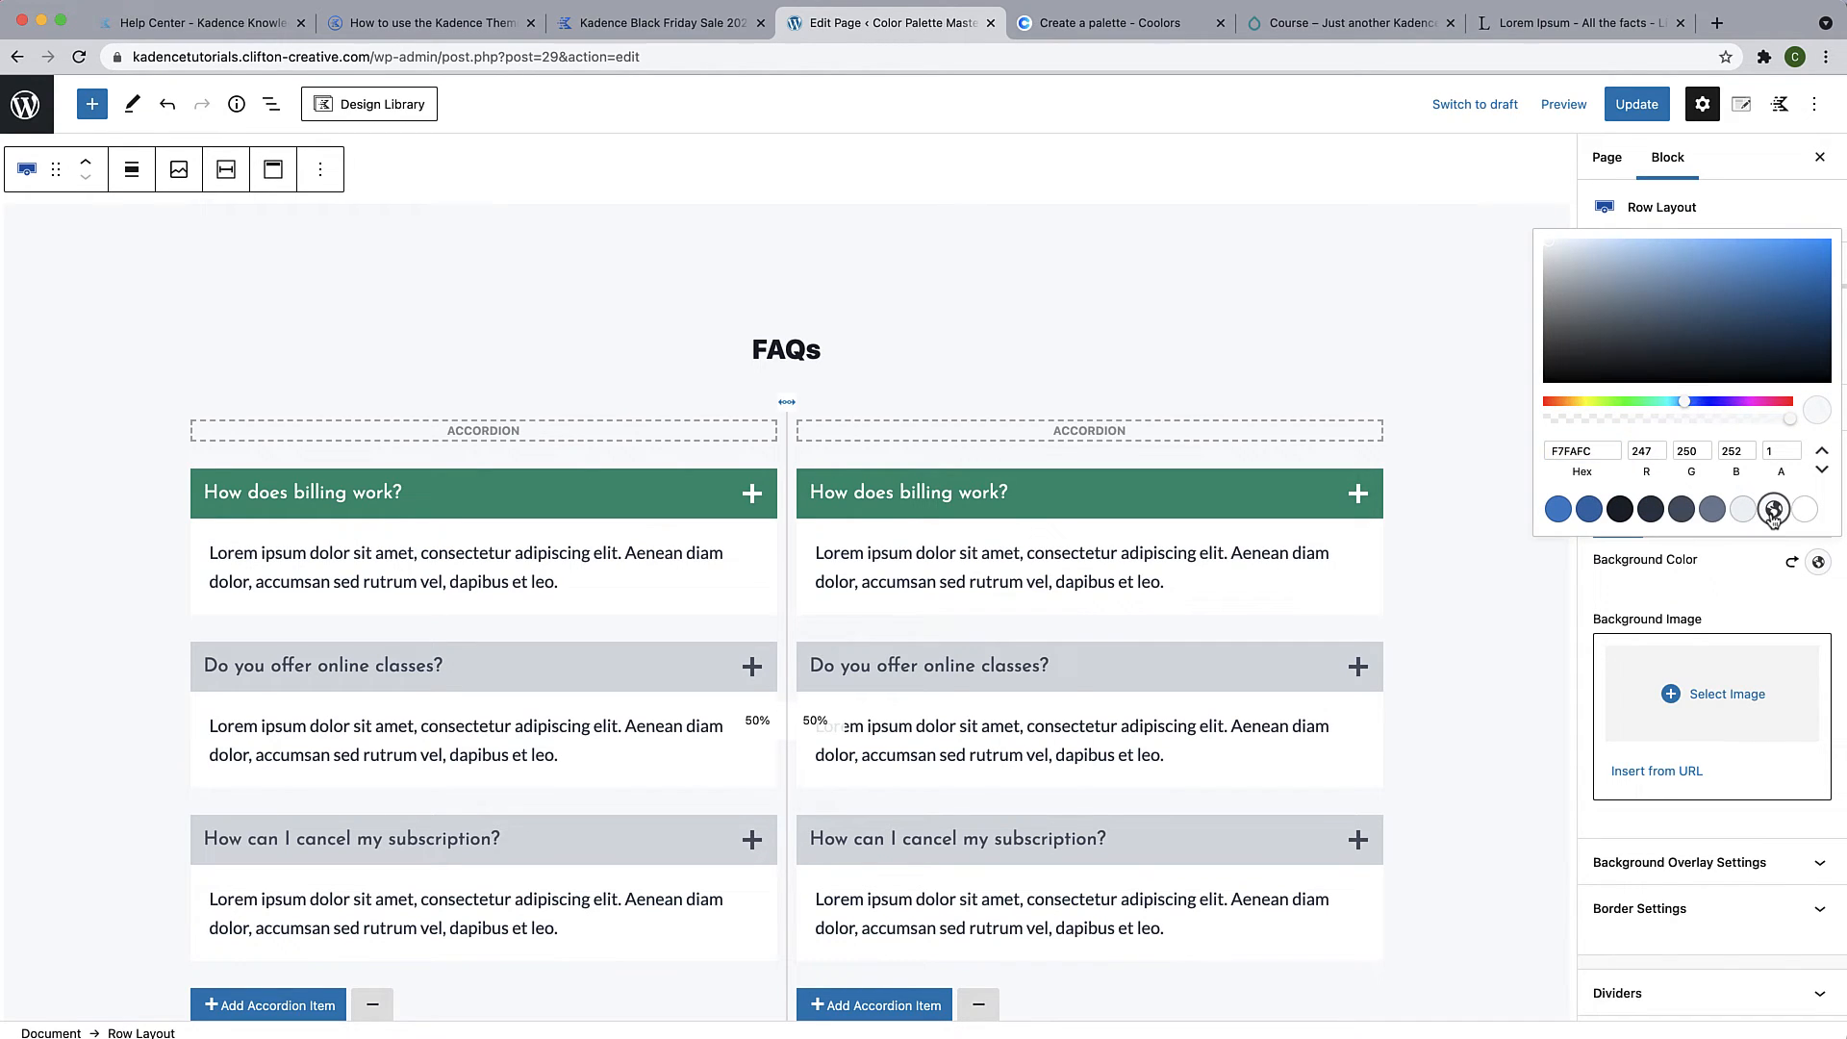
click(1734, 568)
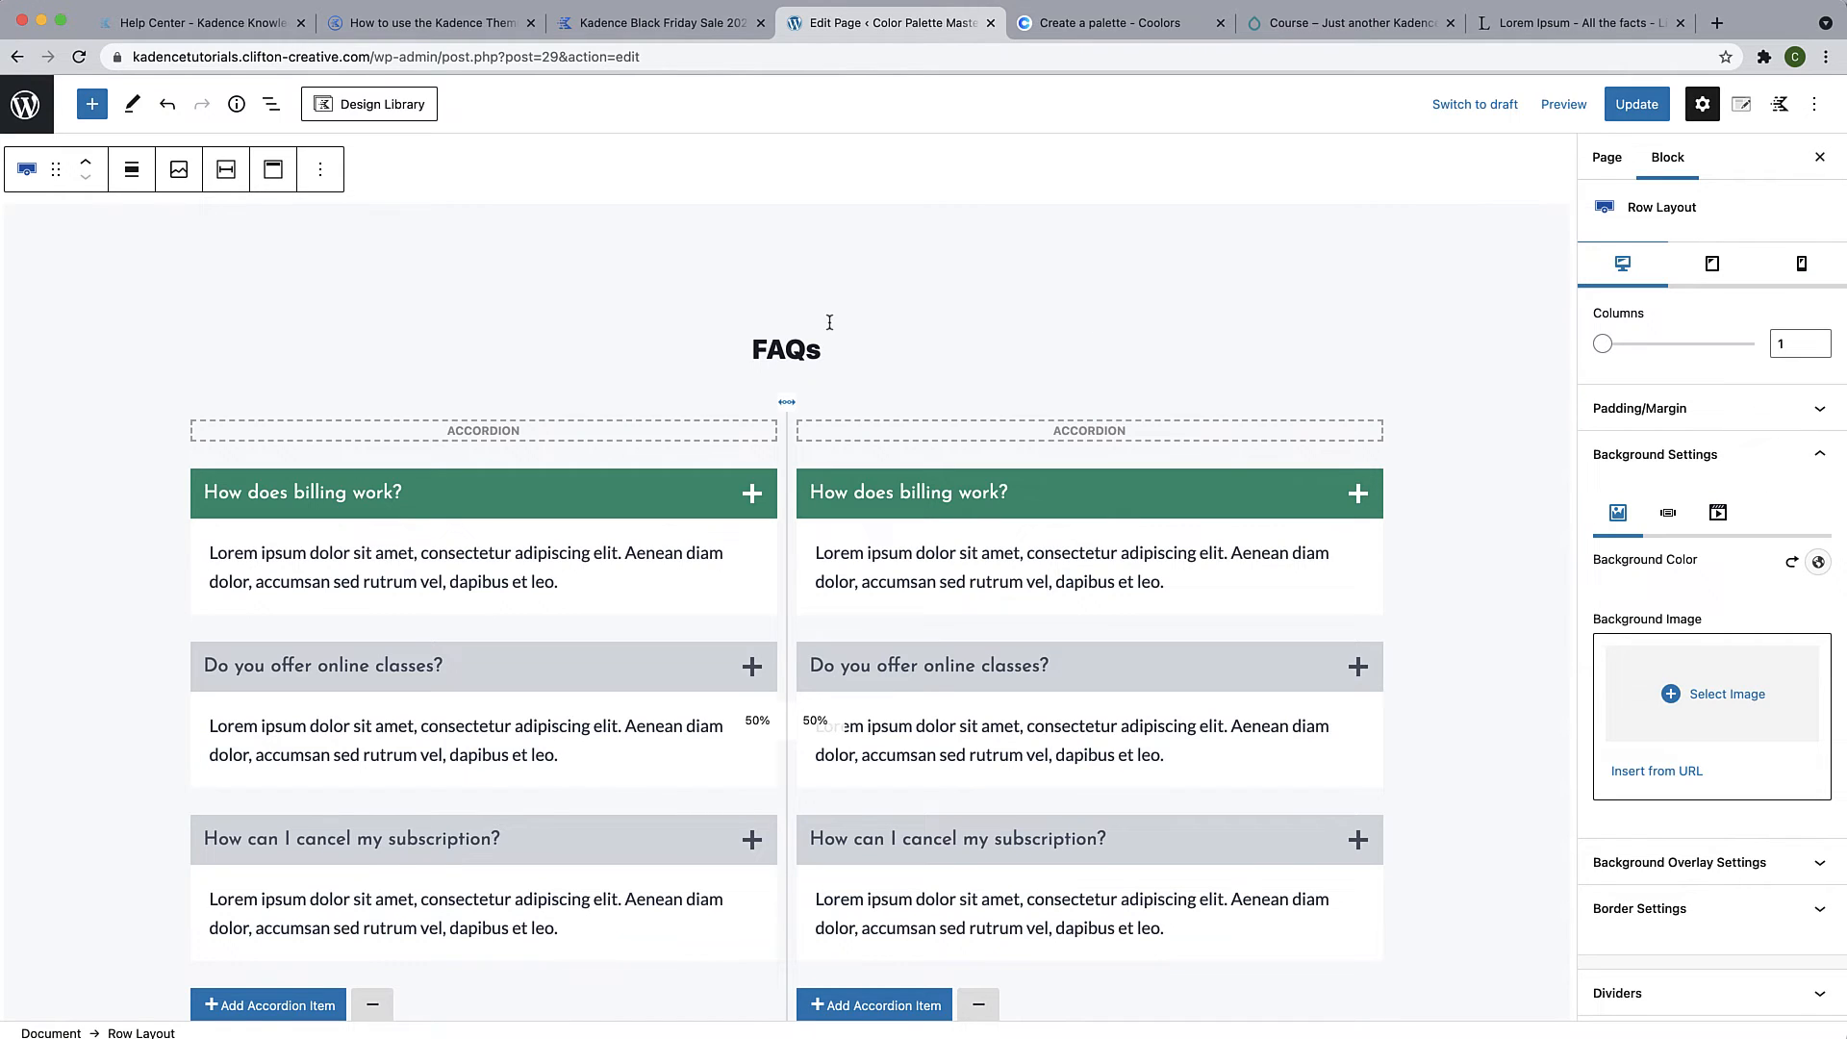
Set the active pane title color of the first FAQ accordion to the white palette color
click(765, 349)
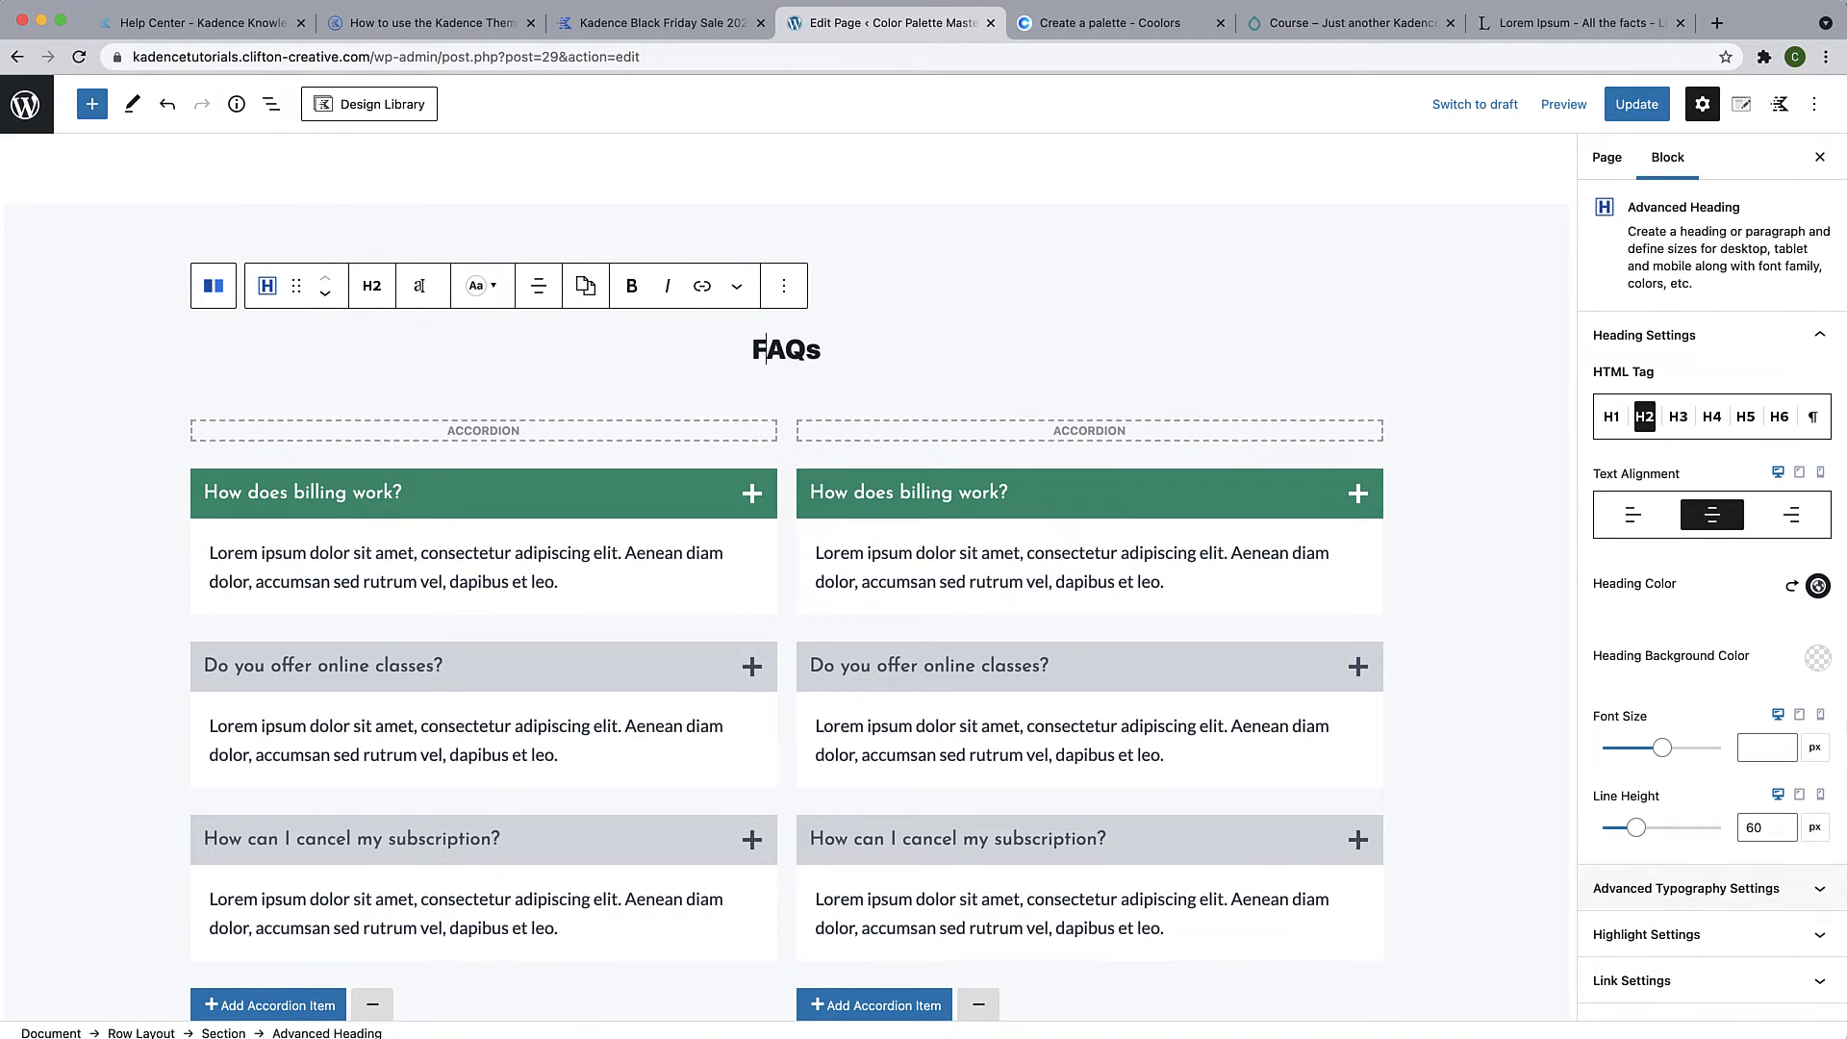
click(679, 432)
click(1730, 589)
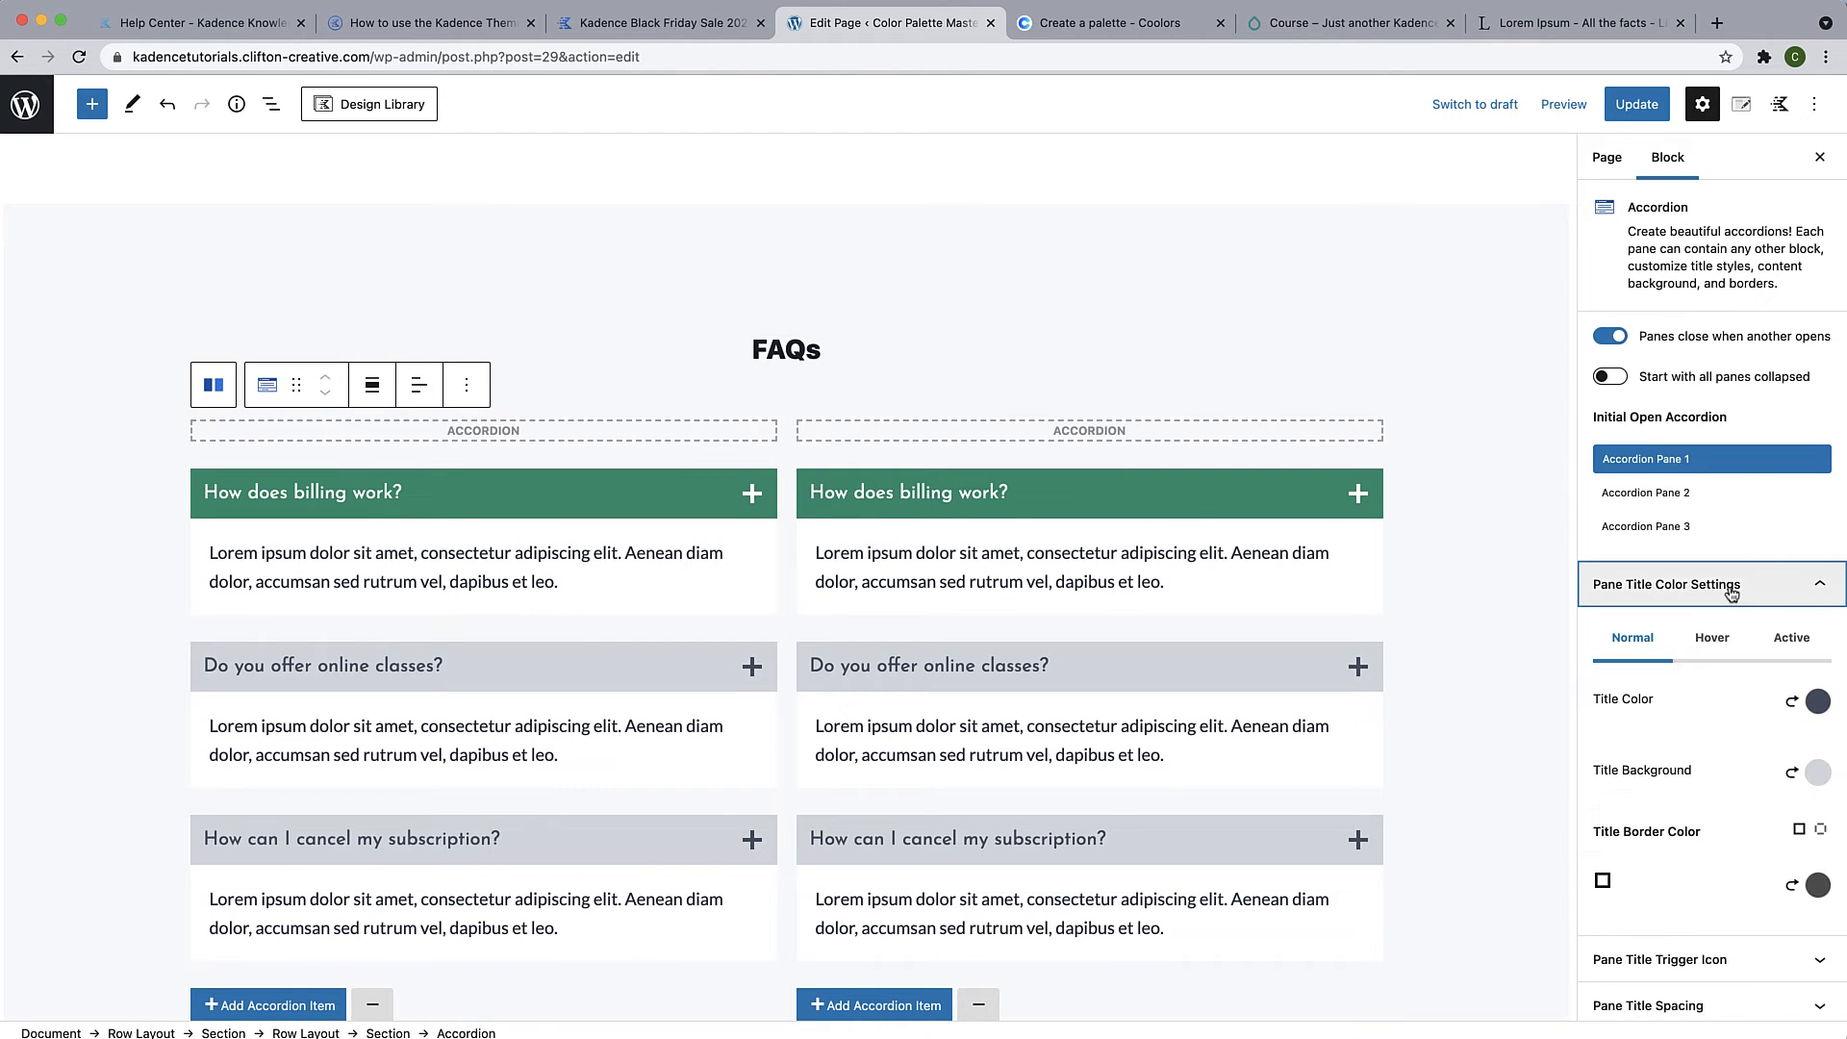
scroll(1752, 601, down, 2)
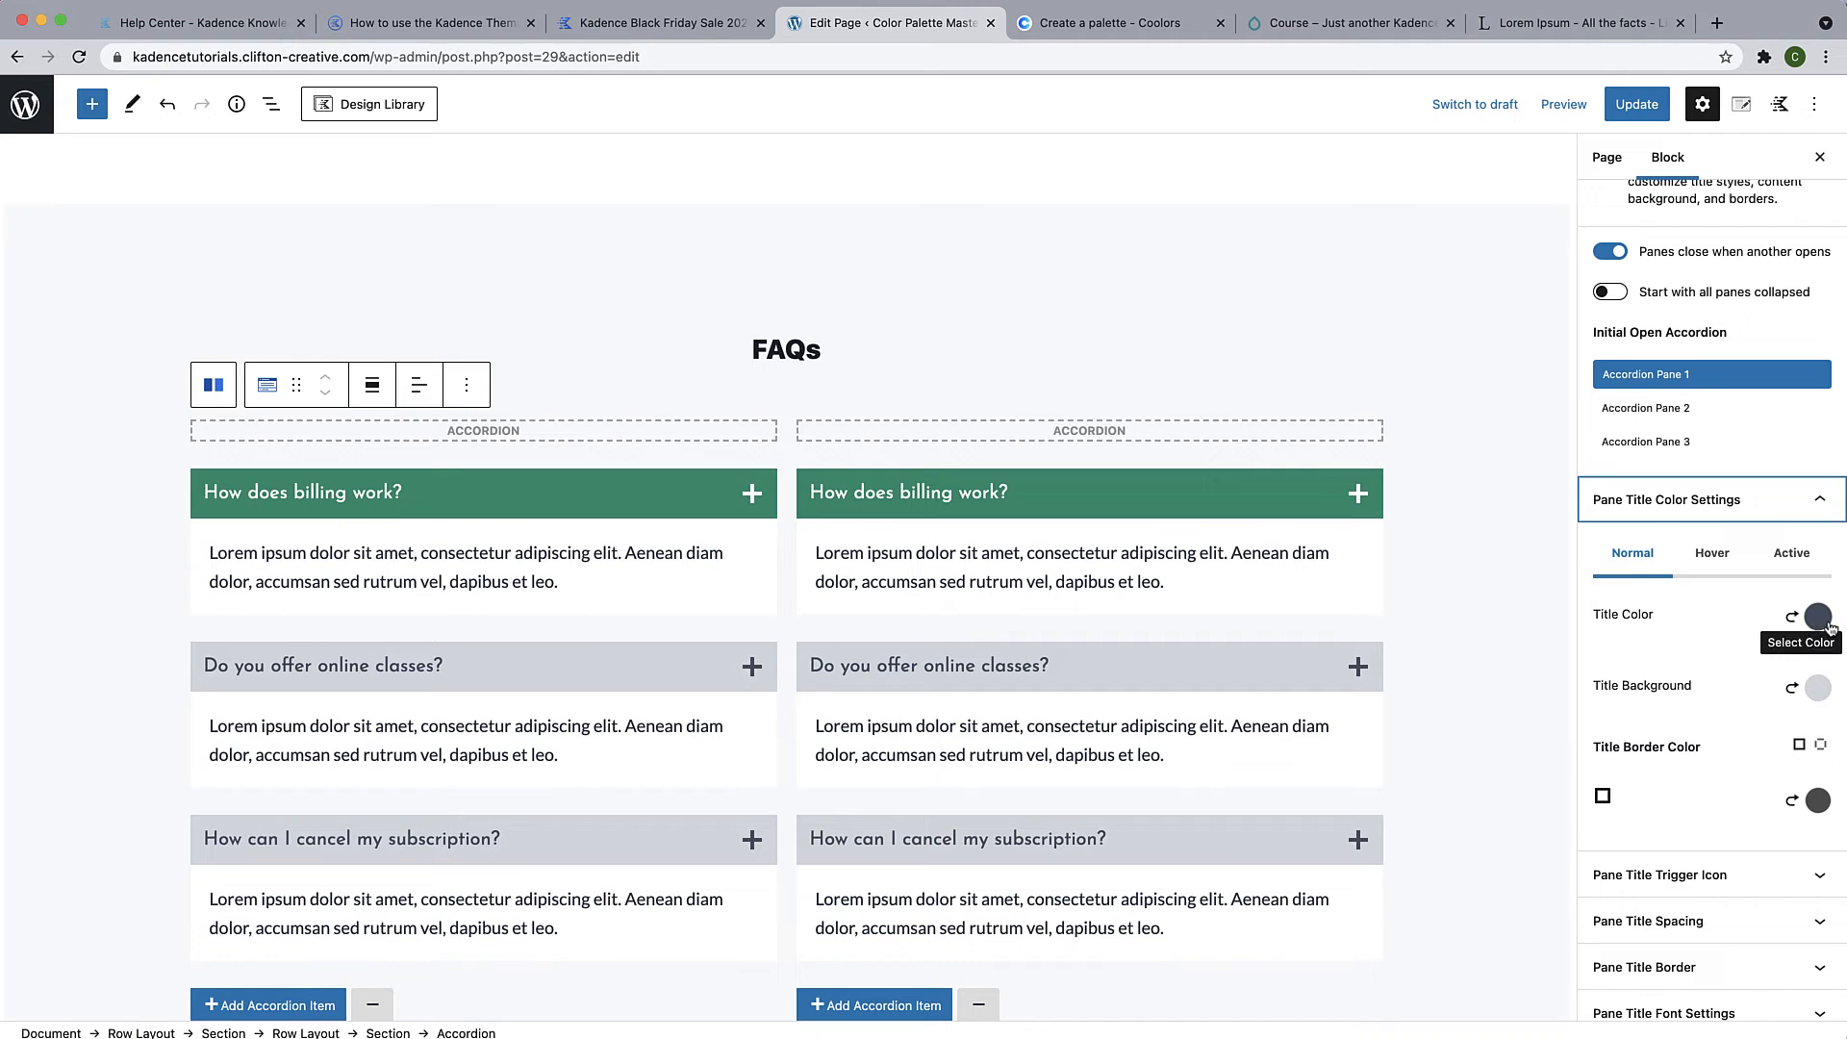
click(1800, 565)
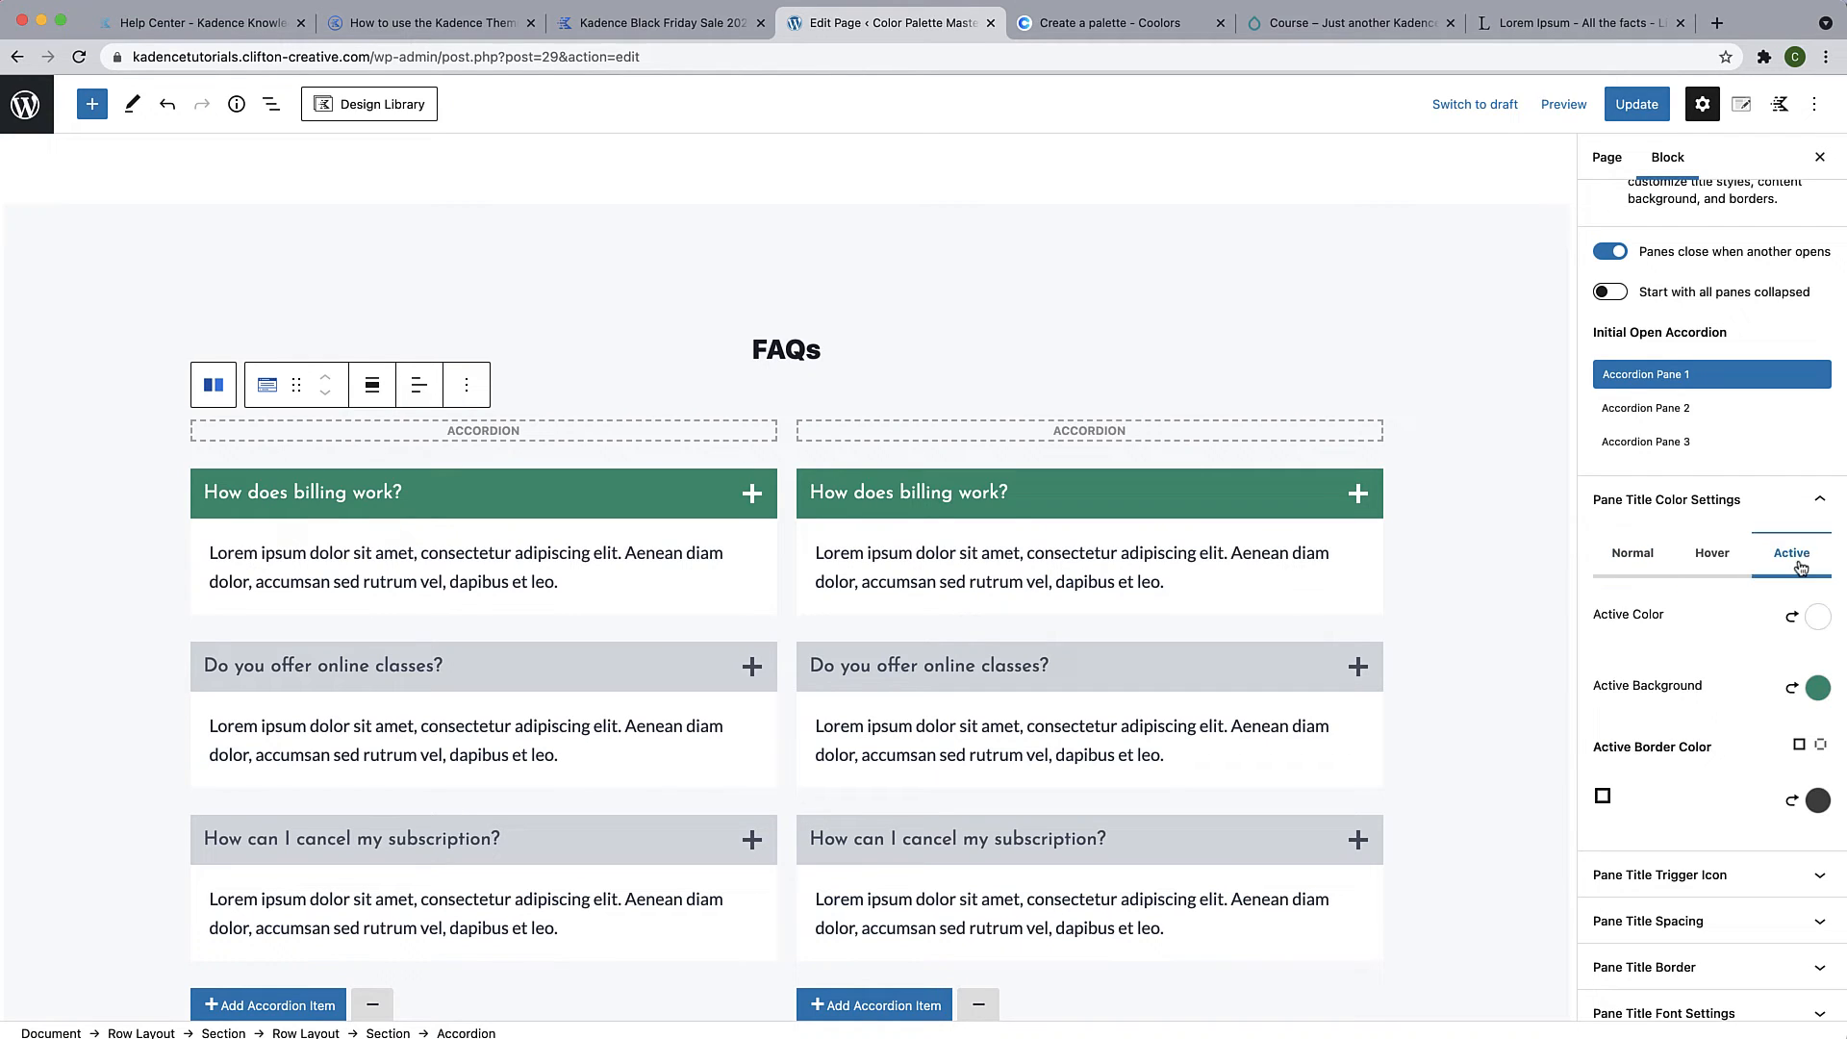
click(1818, 621)
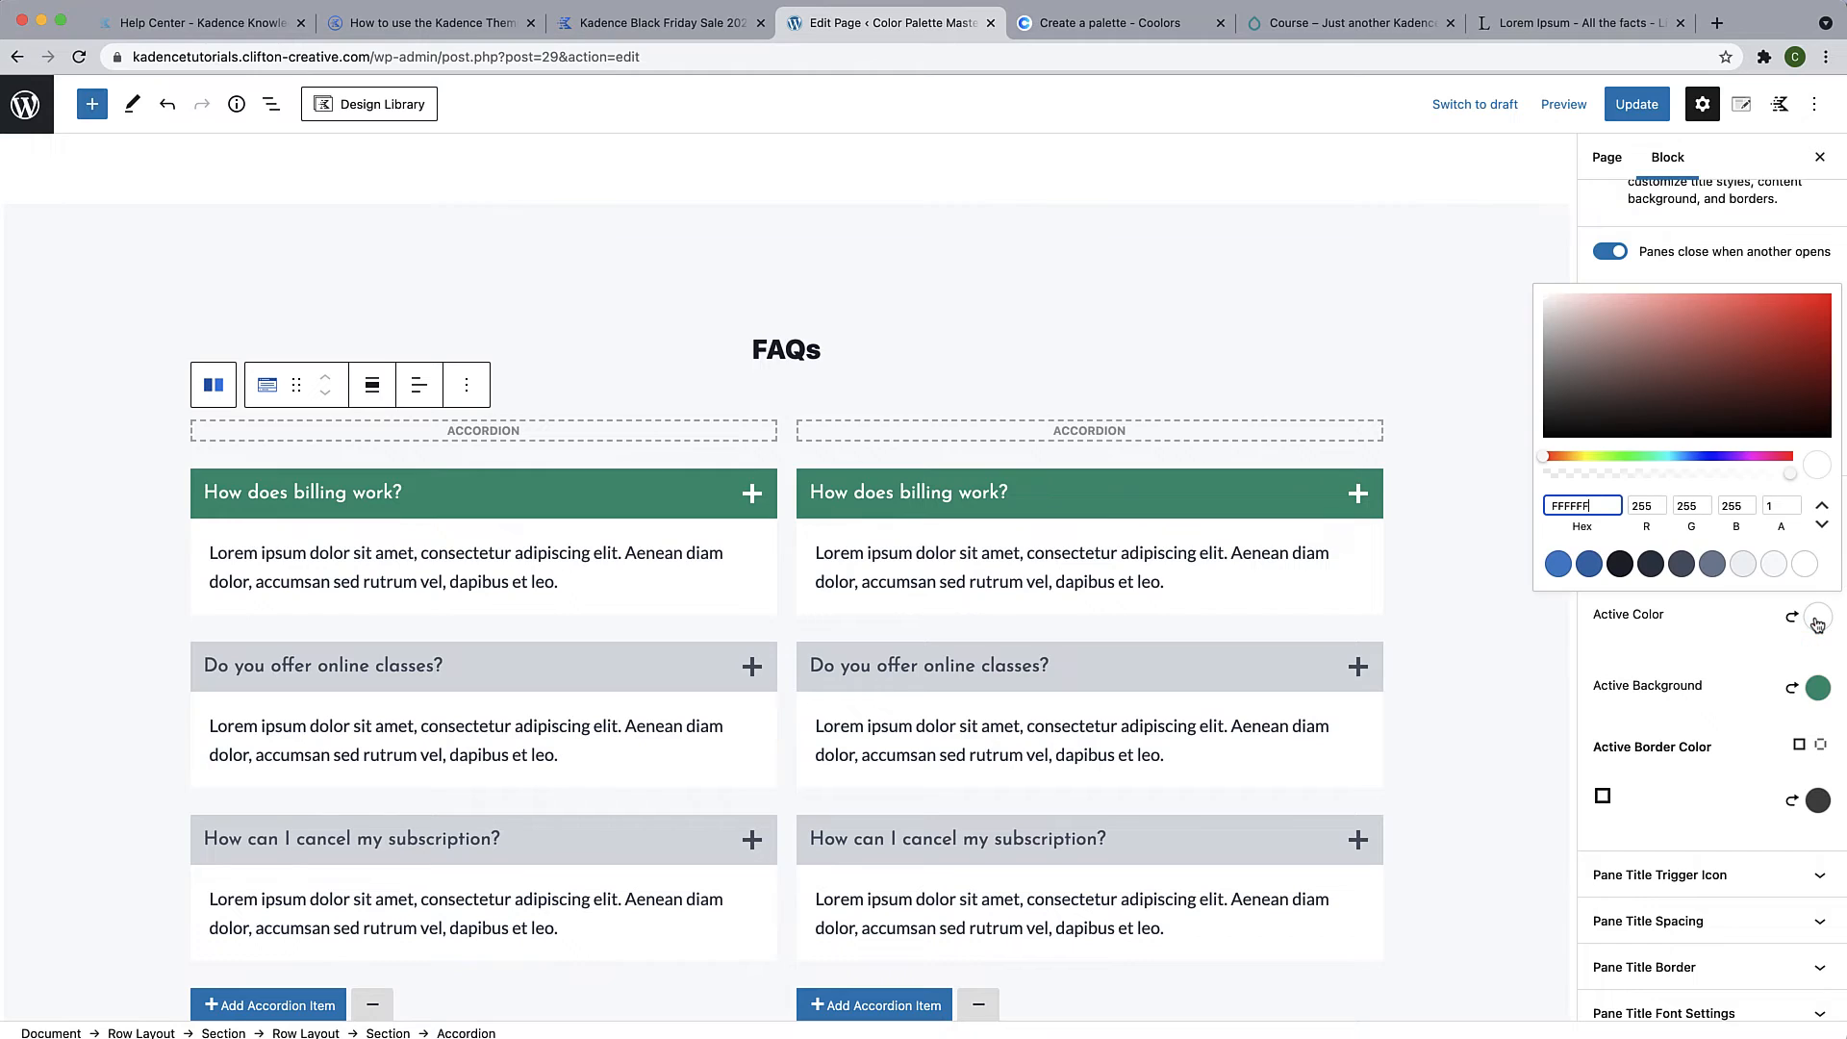
click(1805, 563)
click(1722, 656)
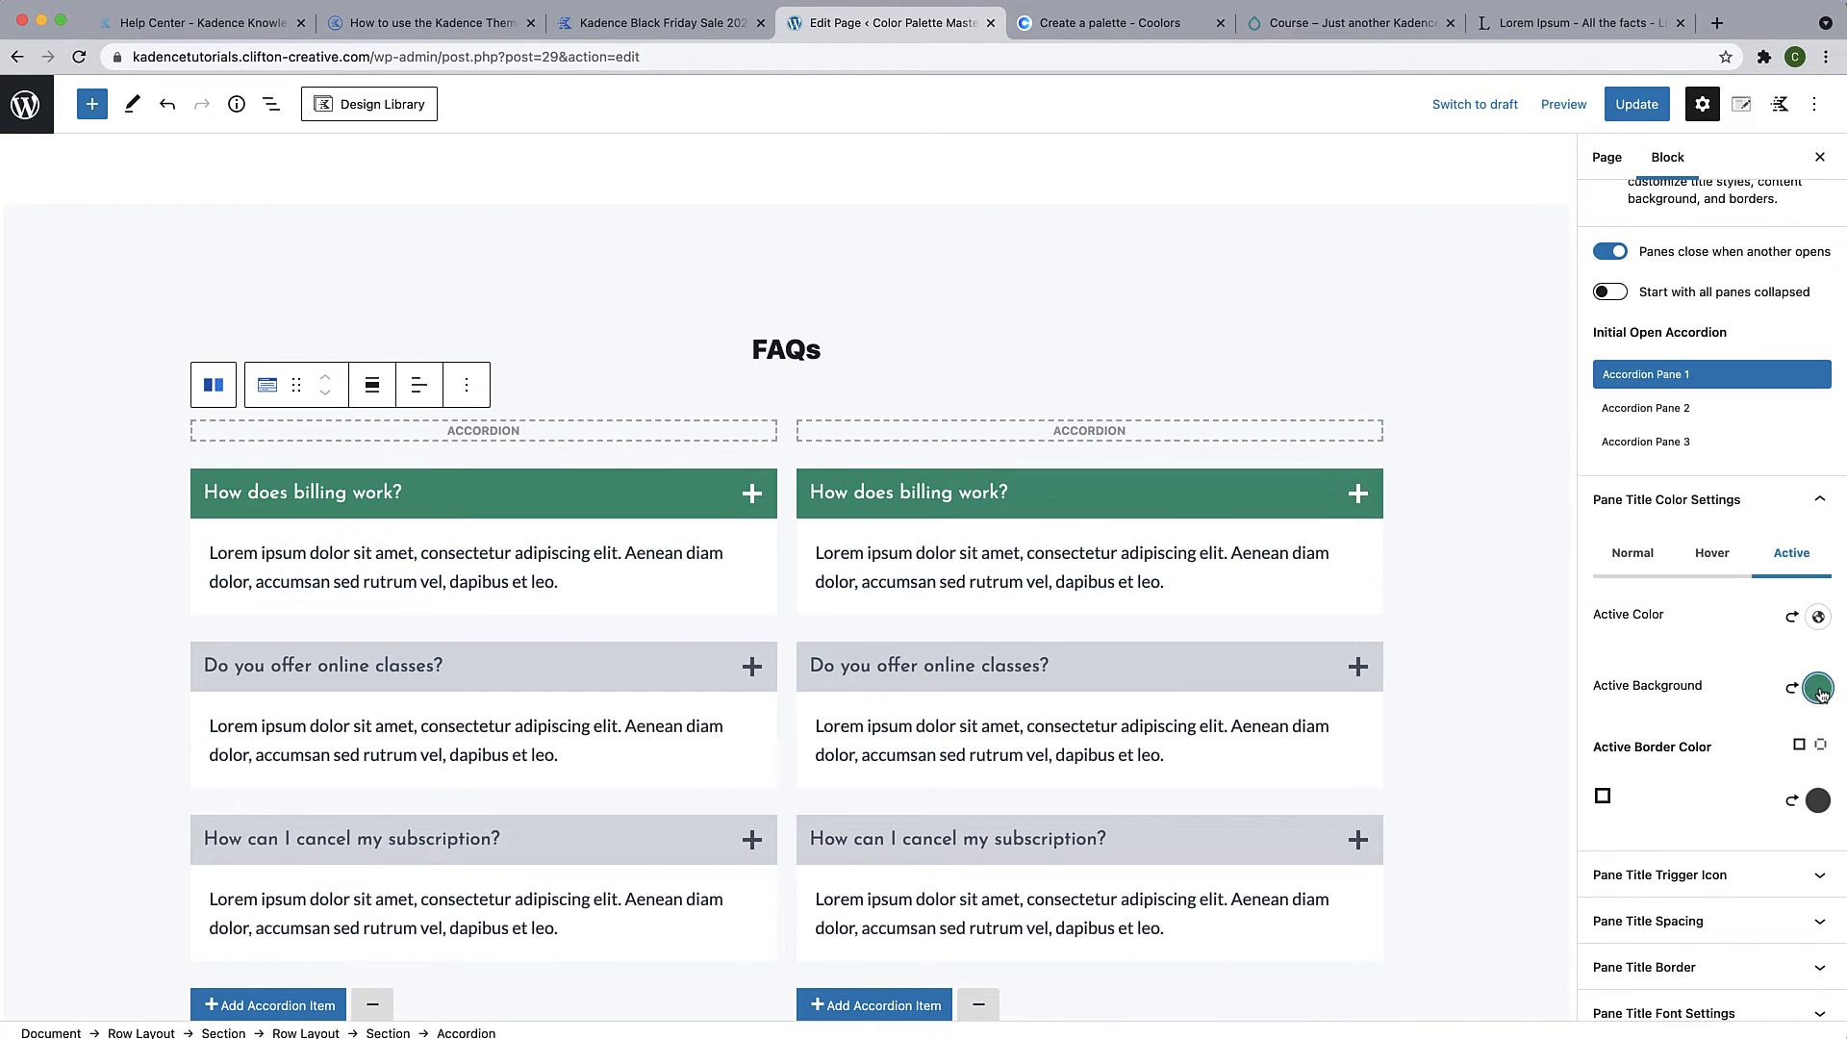
Set the first accordion's active pane title background and border colors to the blue palette color 3182CE
click(1817, 688)
click(1559, 635)
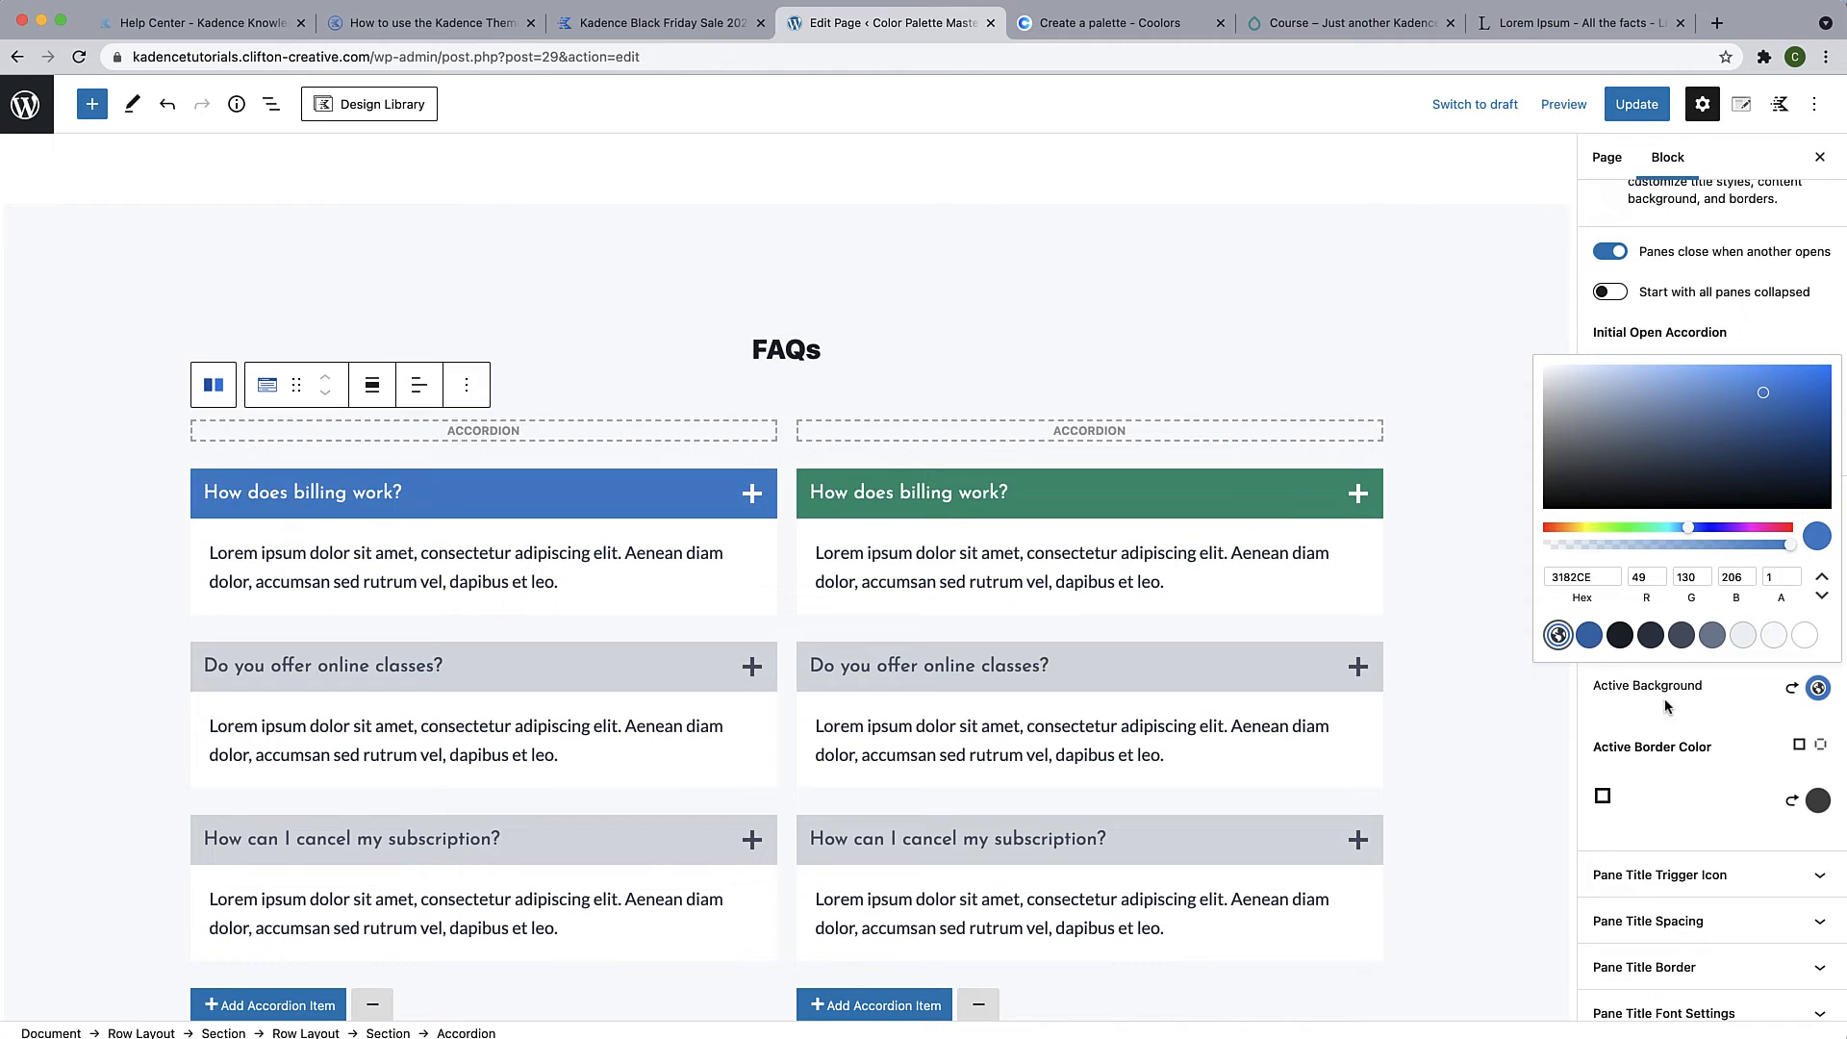
click(1713, 723)
click(1817, 800)
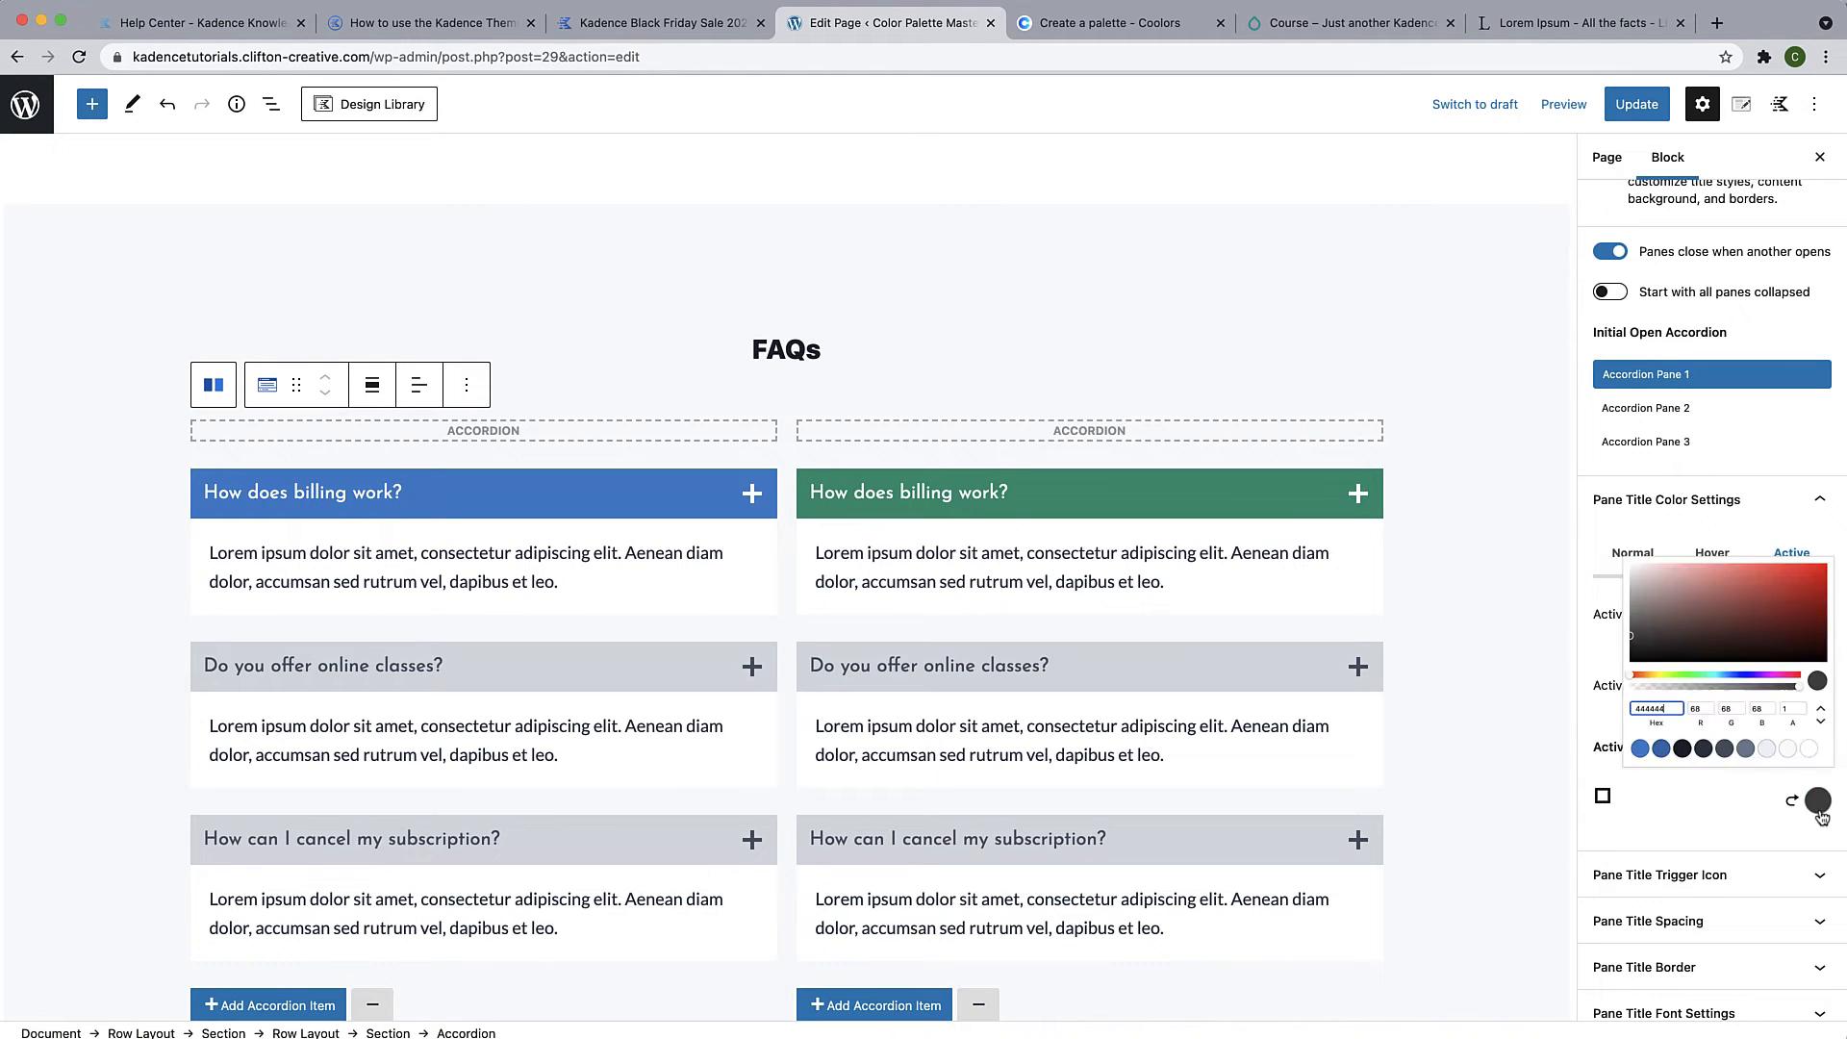
click(1559, 747)
click(1719, 794)
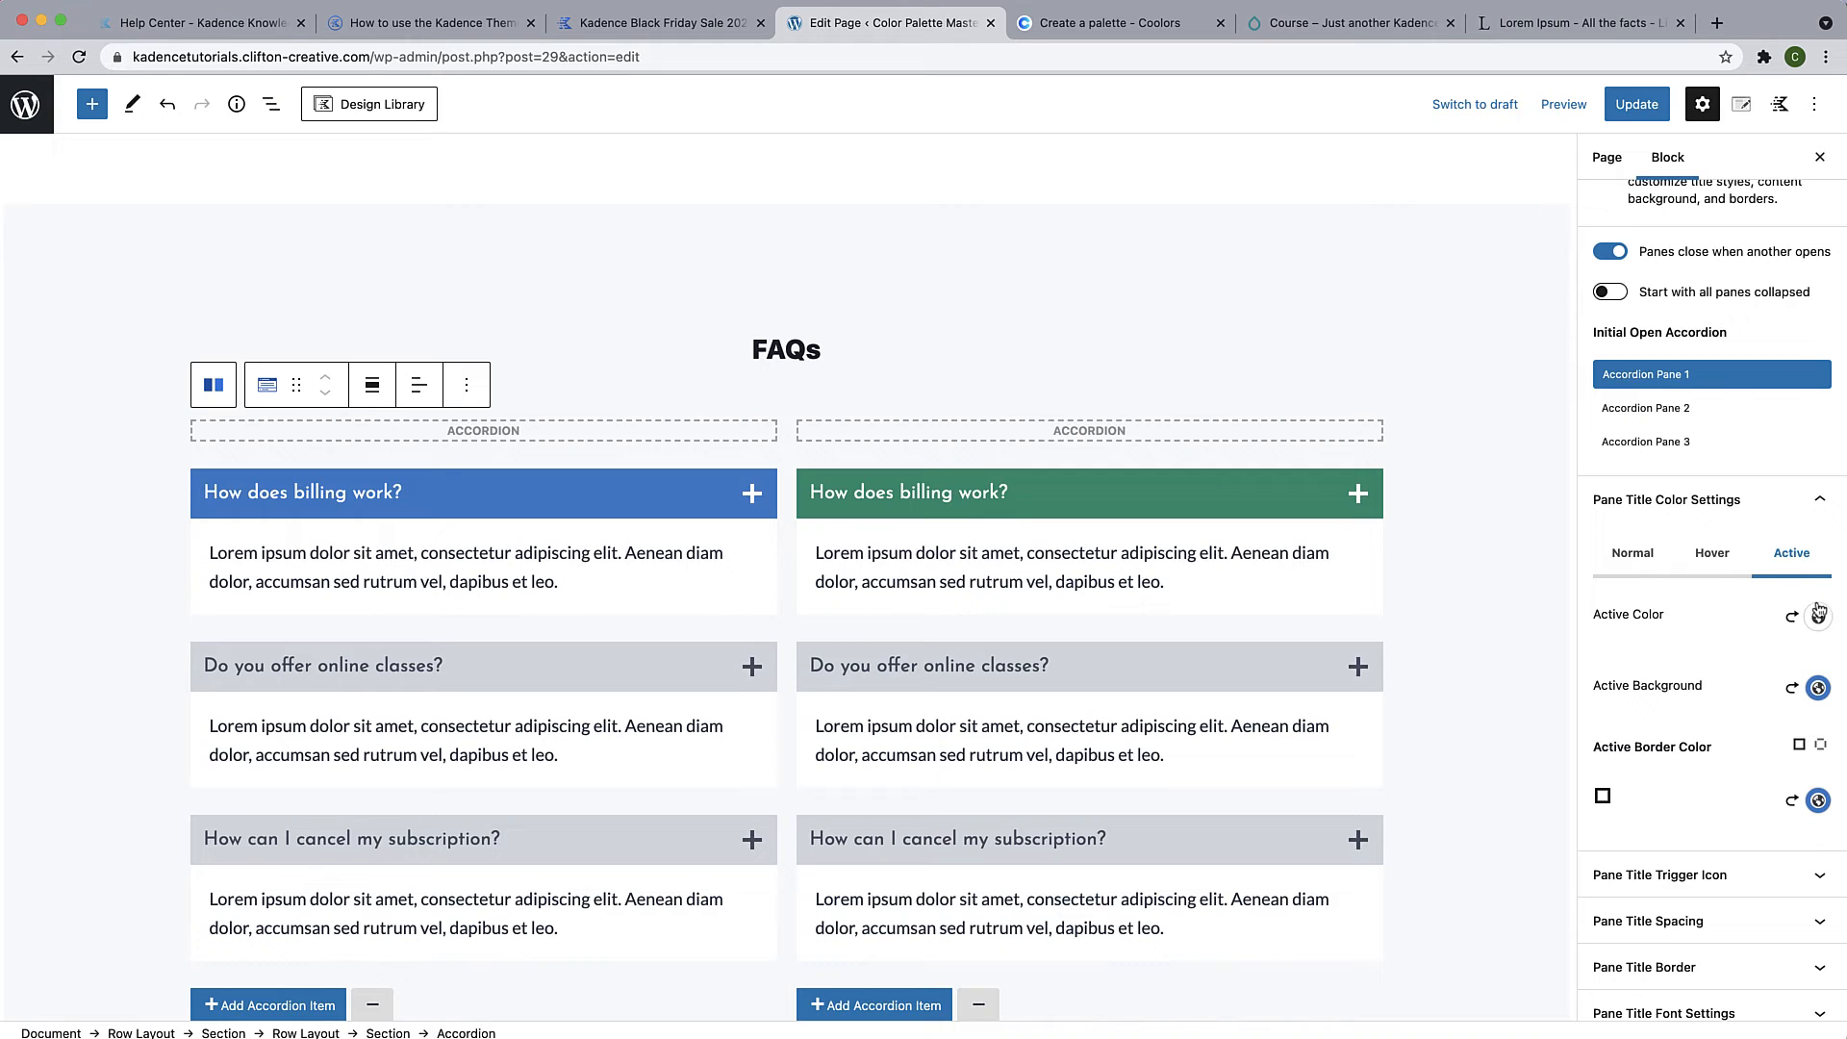
Set the first accordion's normal pane title color to the palette color 4A5568
click(1620, 558)
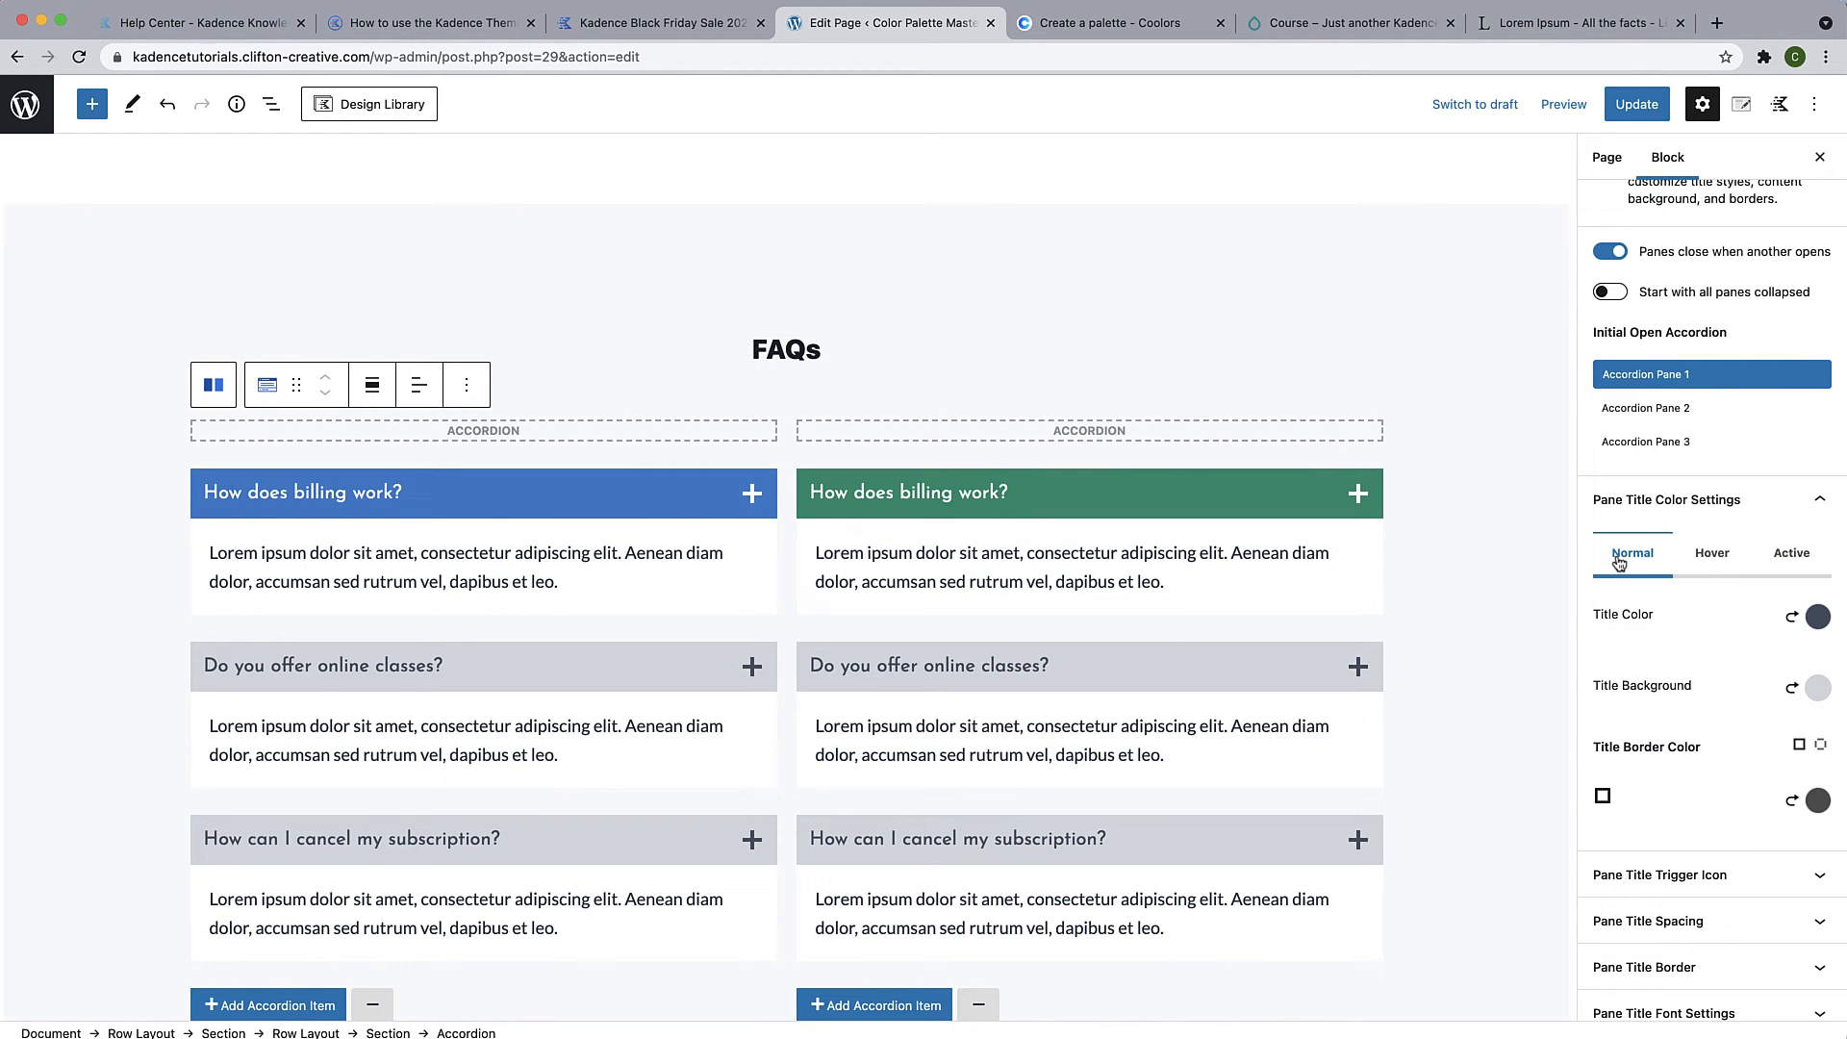
scroll(1726, 677, down, 1)
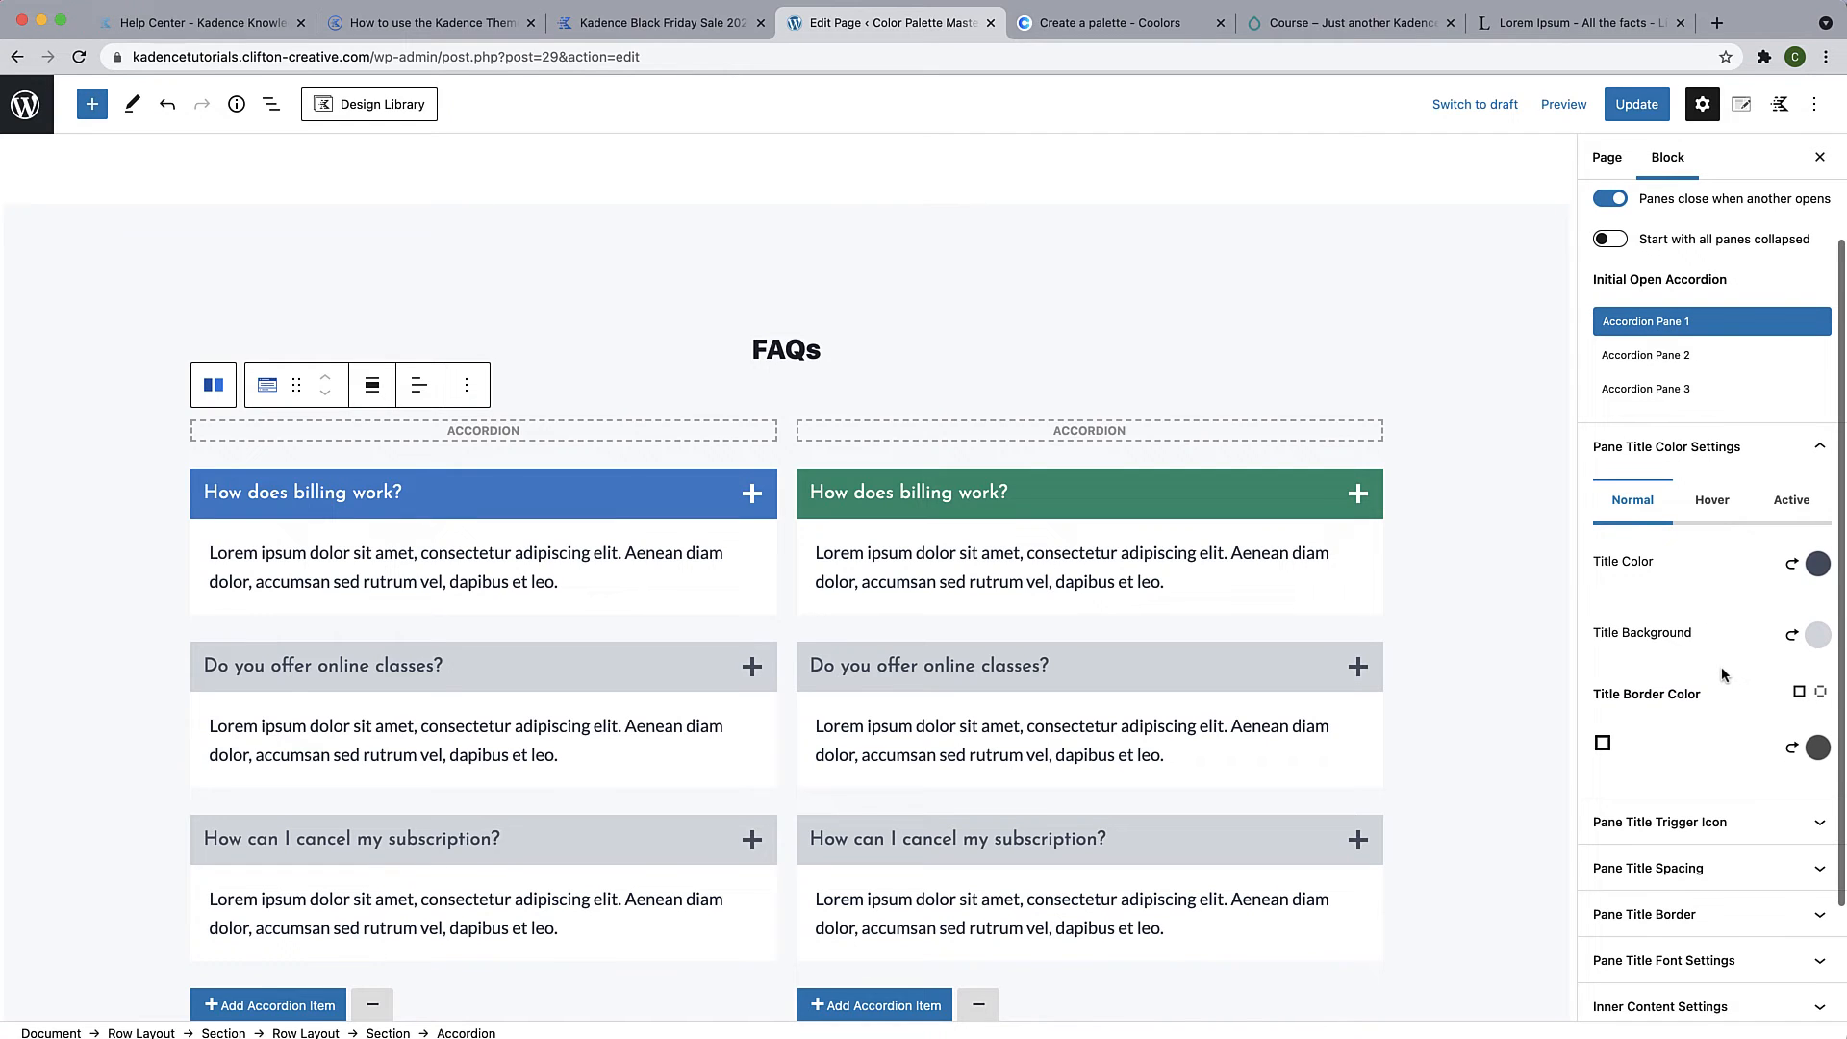
click(1817, 564)
click(1683, 520)
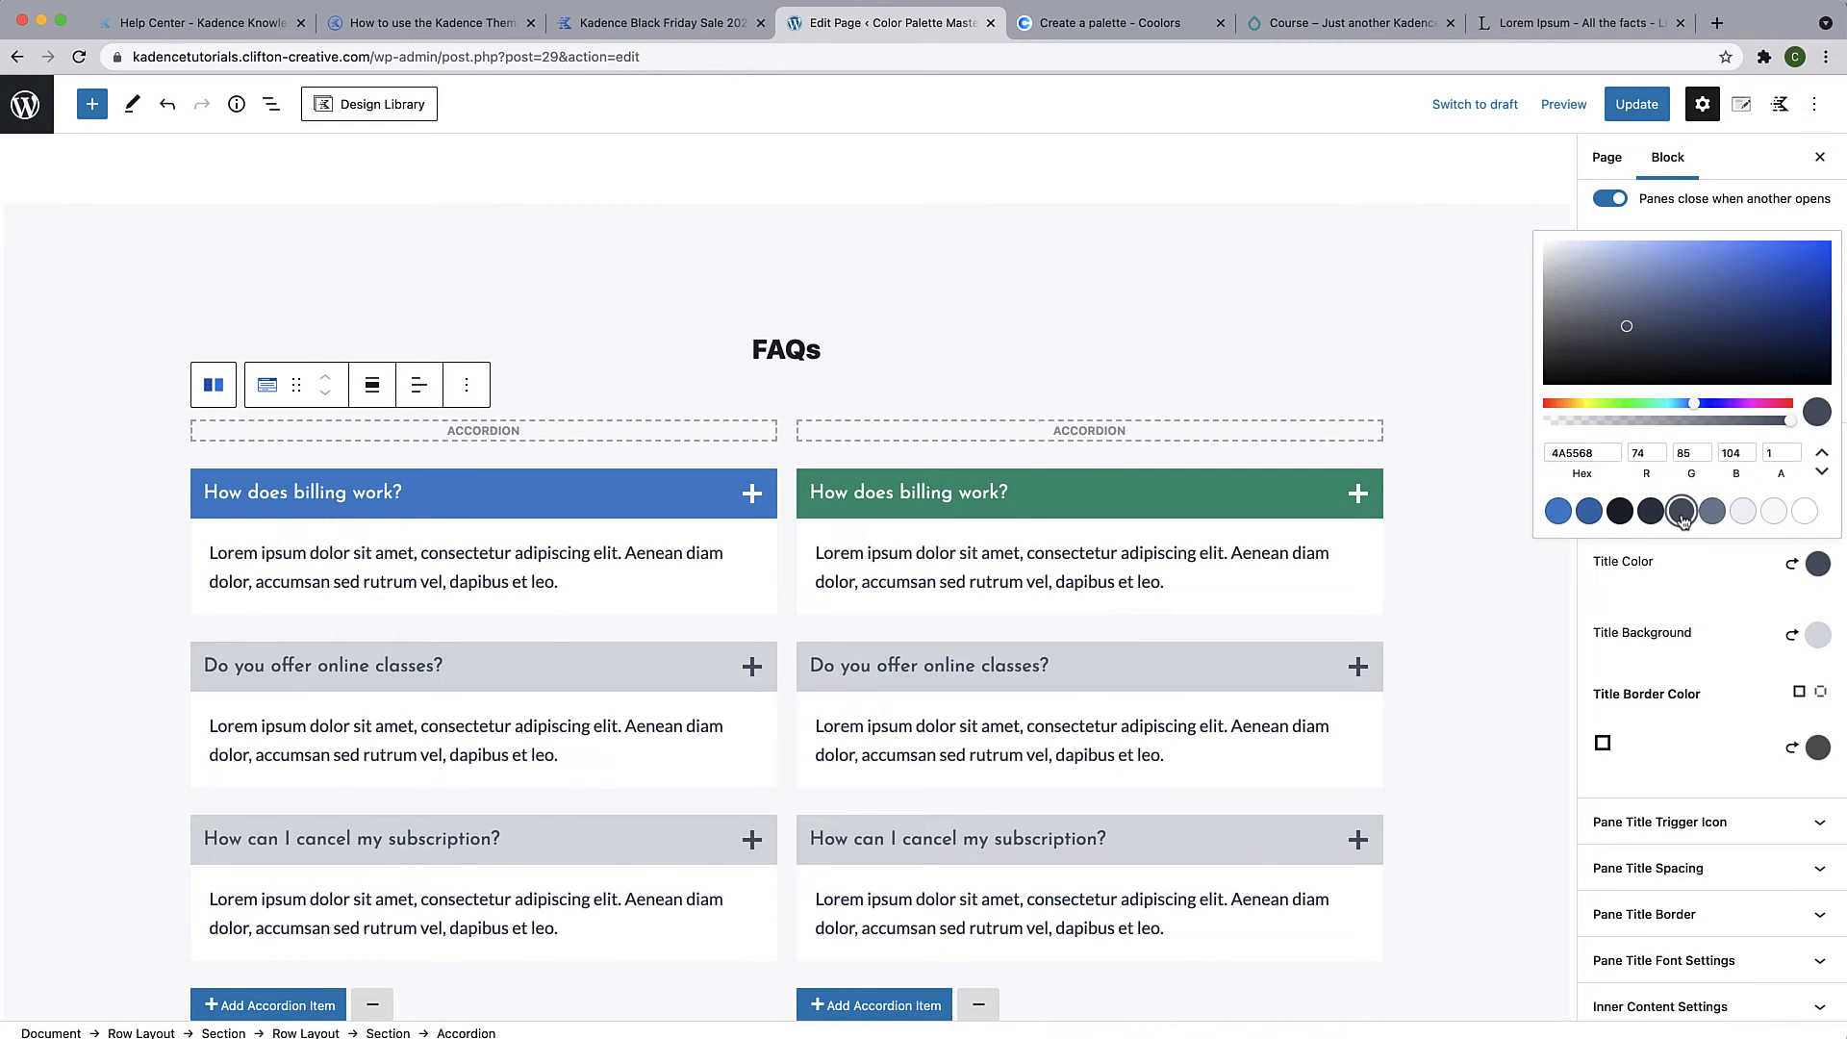
click(1703, 610)
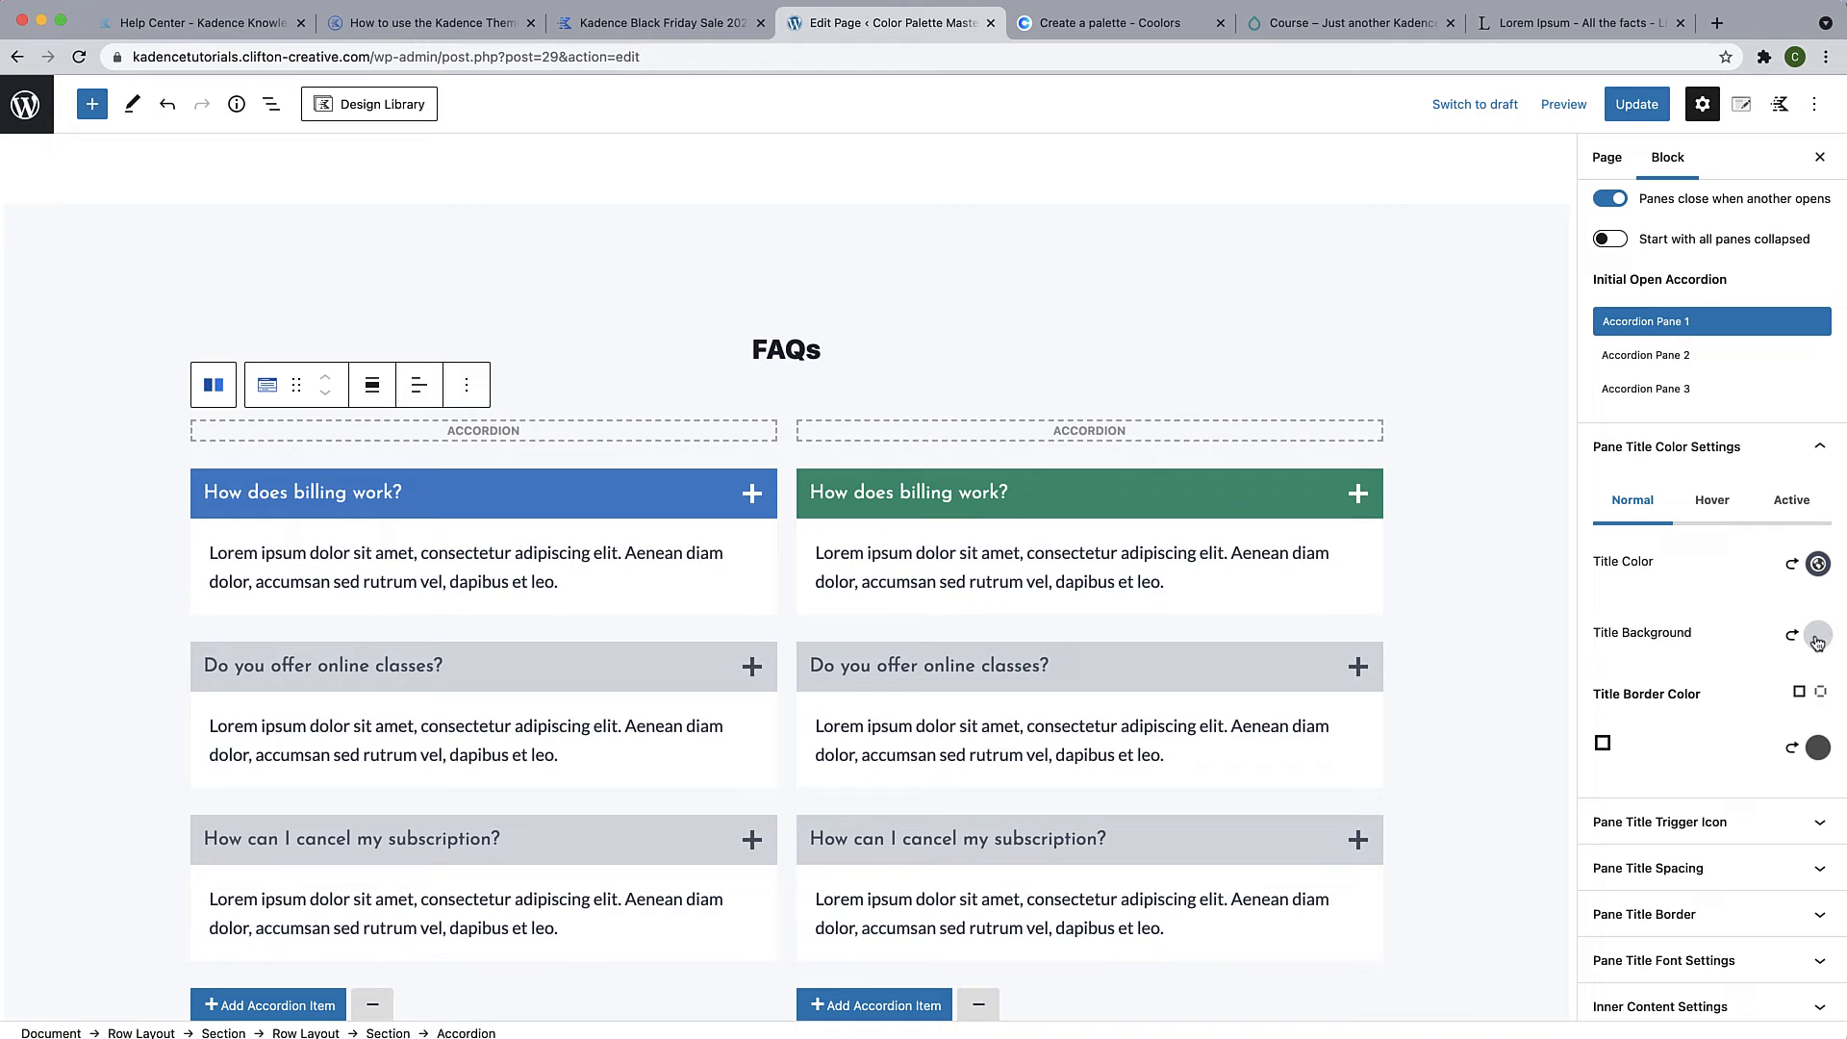
Set the first accordion's normal pane title background to the palette color 718096
click(1818, 639)
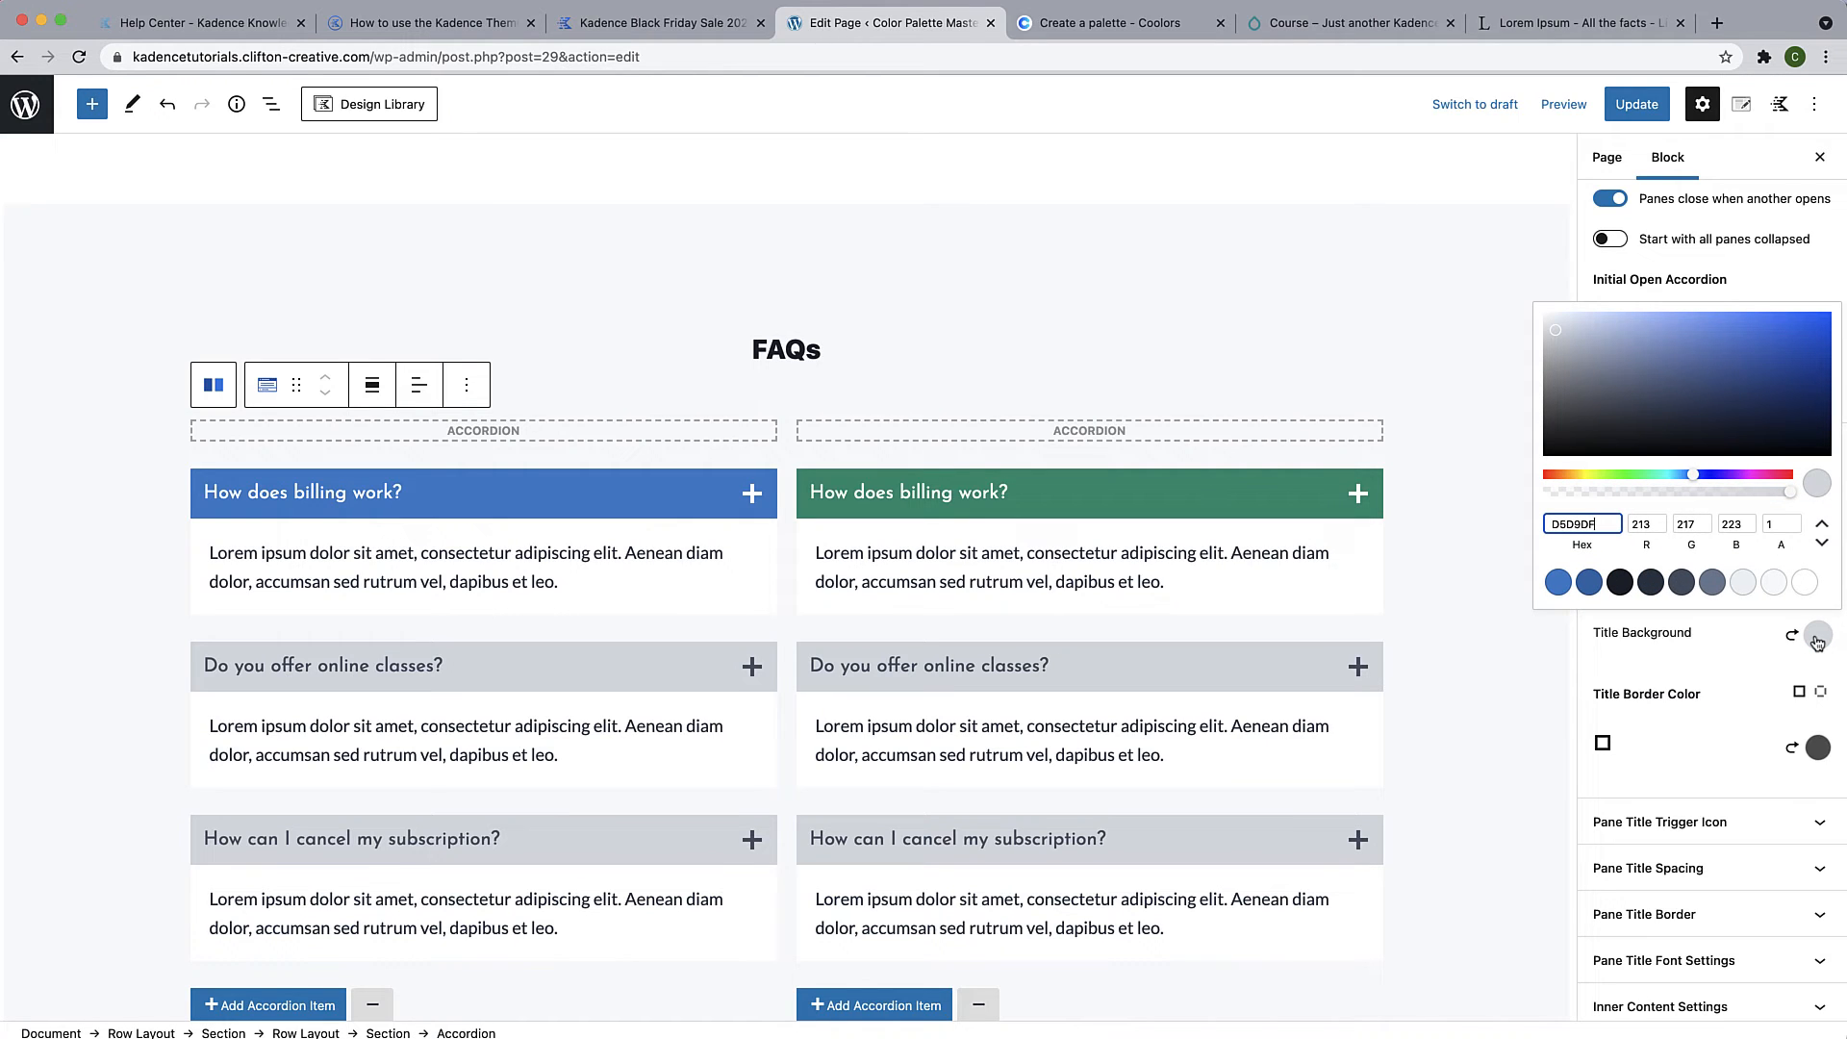
click(1712, 597)
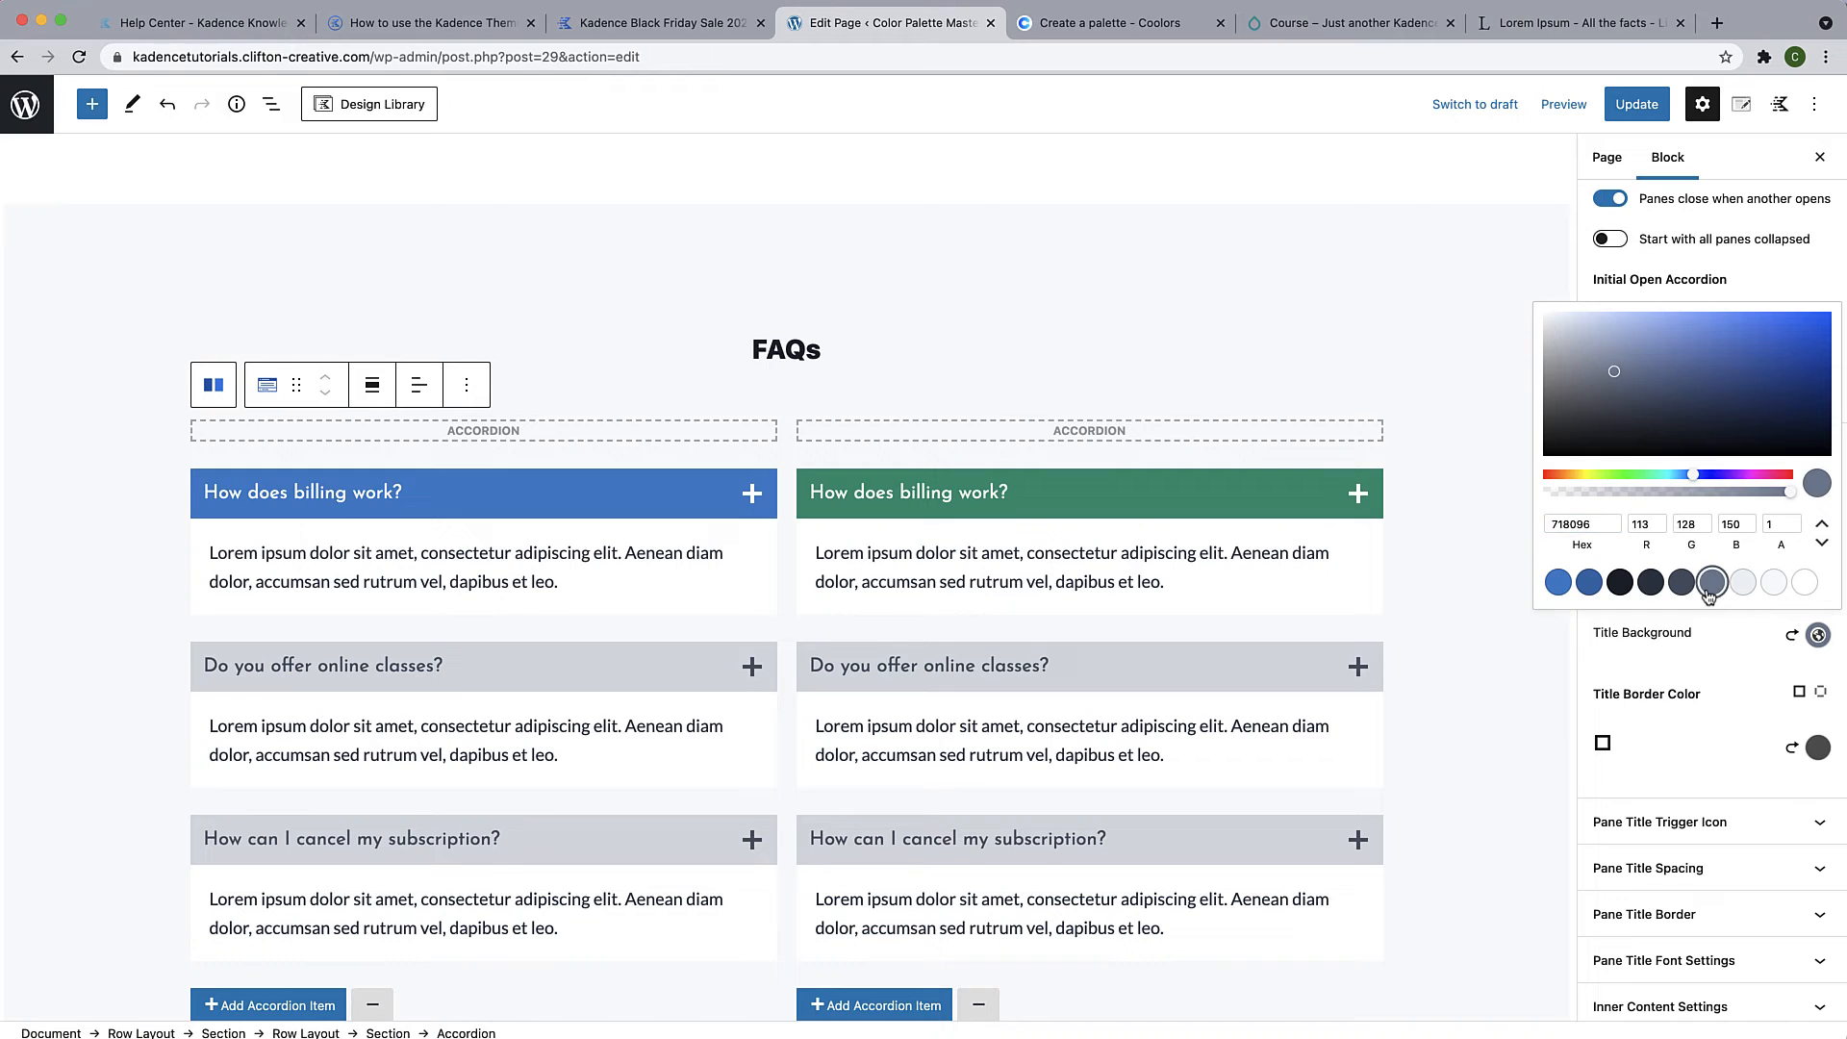
click(1709, 679)
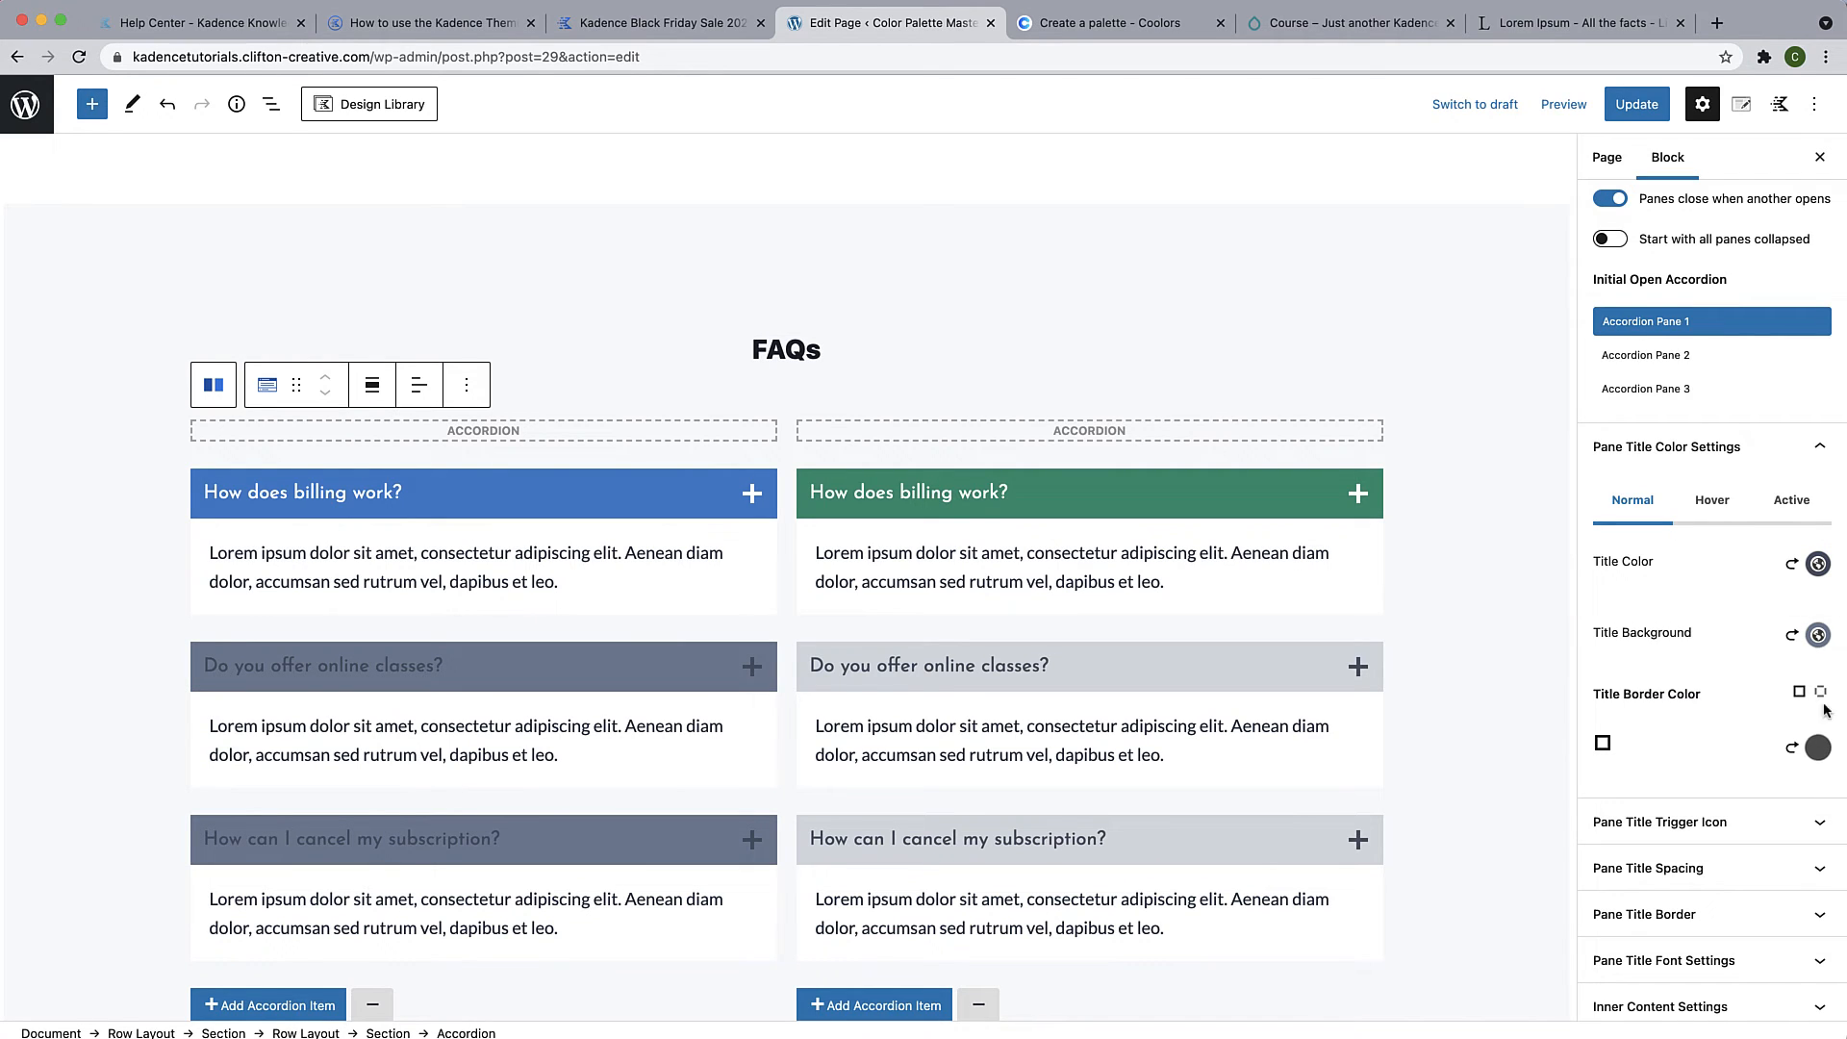
Set the first accordion's normal pane title color to white FFFFFF and its title border color to the slate gray palette color
click(1818, 564)
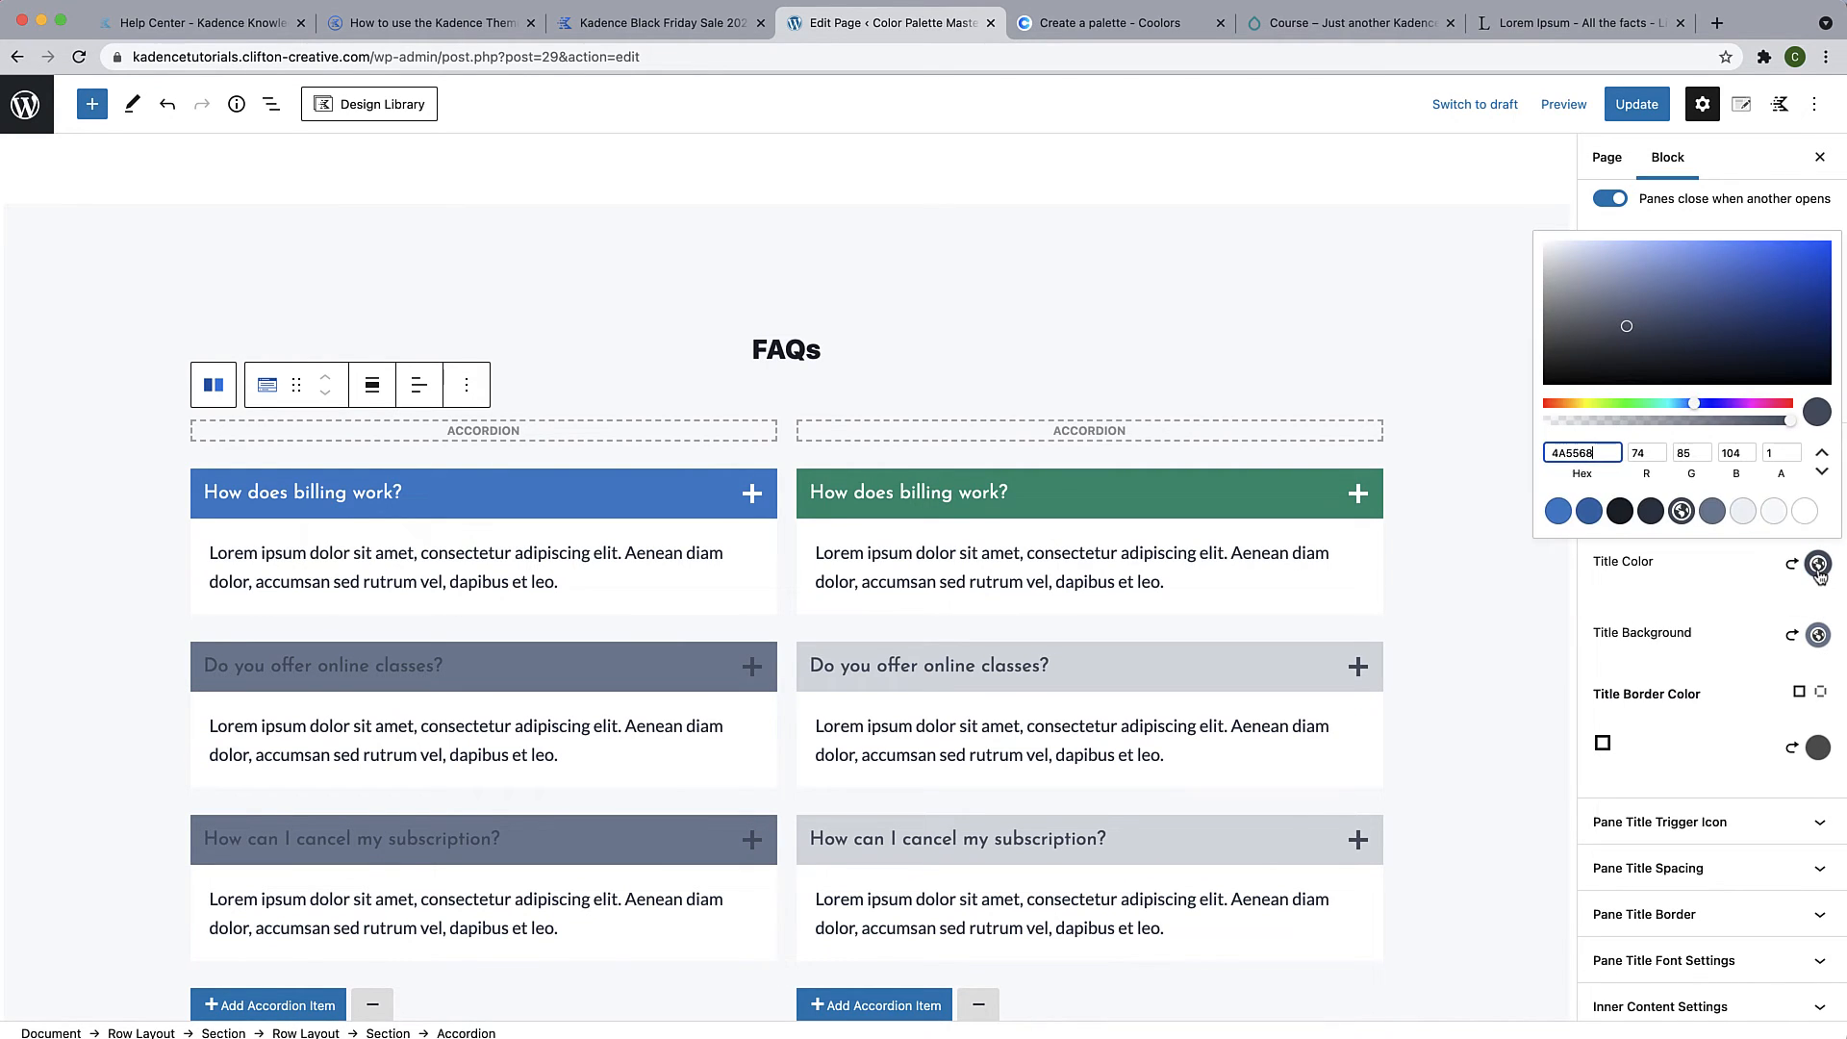
click(1805, 511)
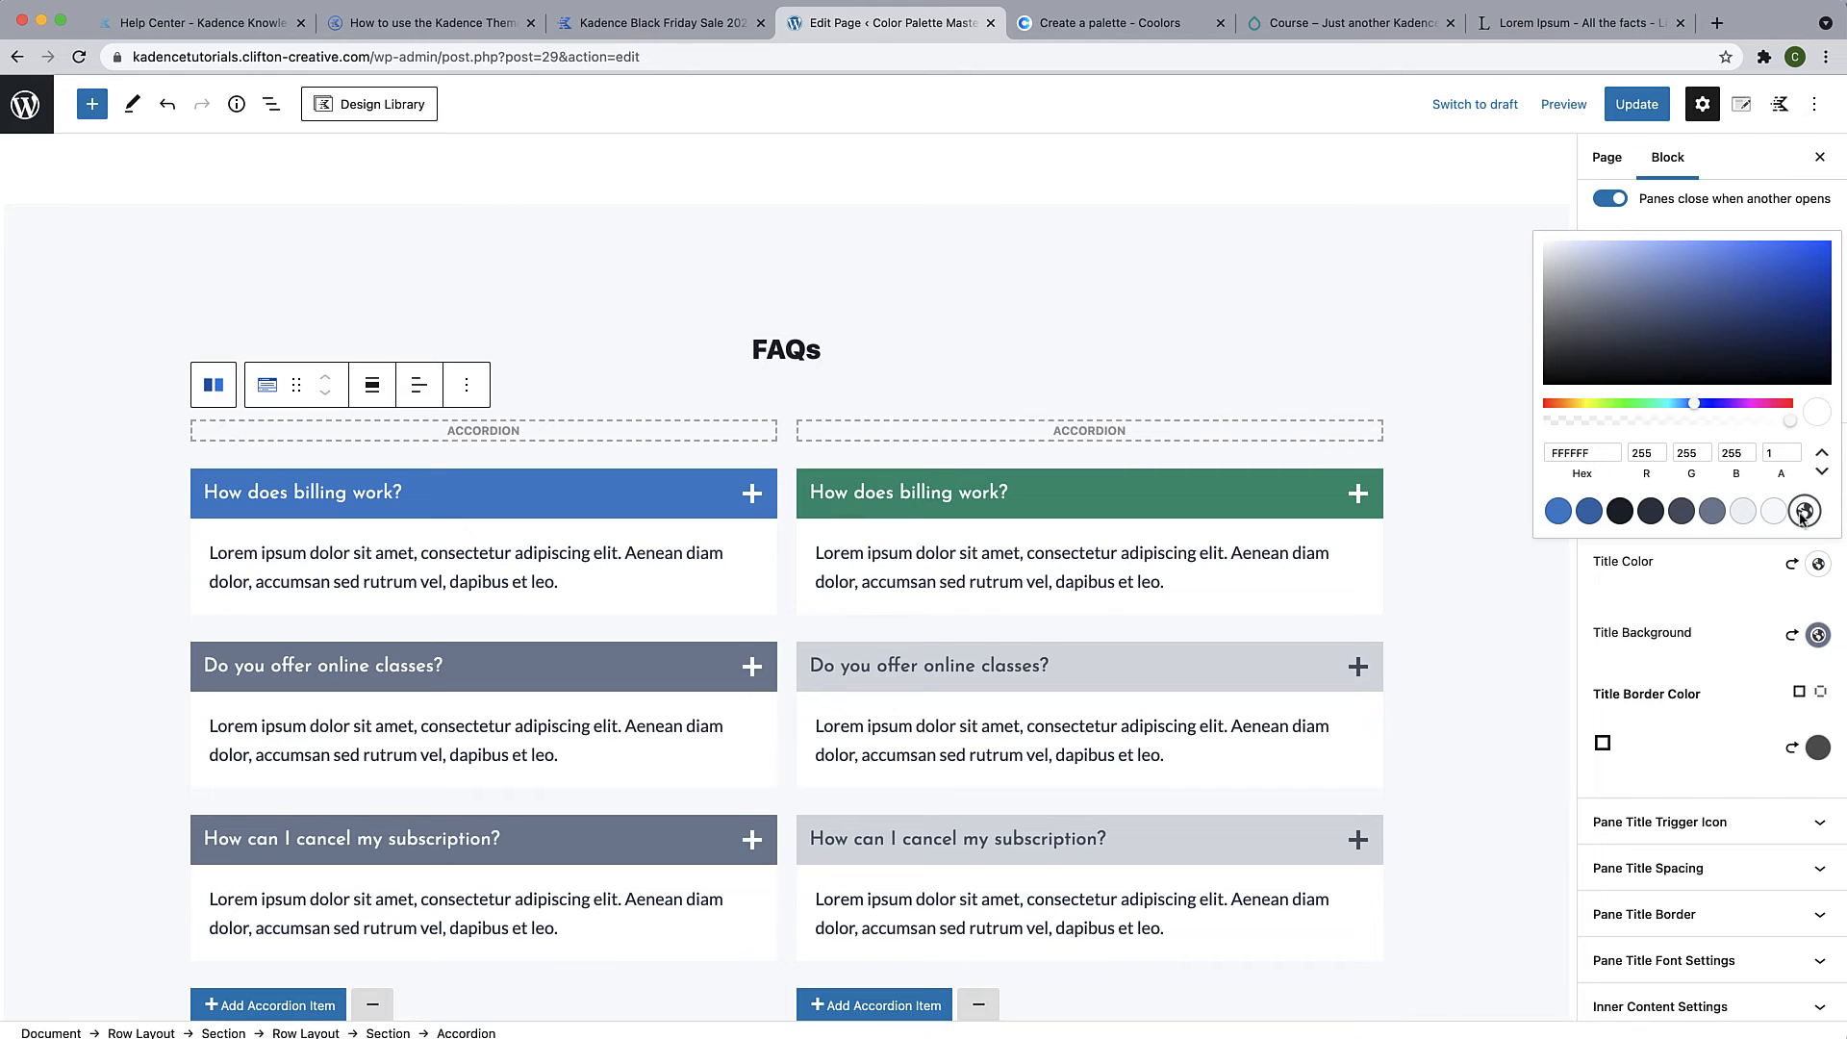
click(1818, 748)
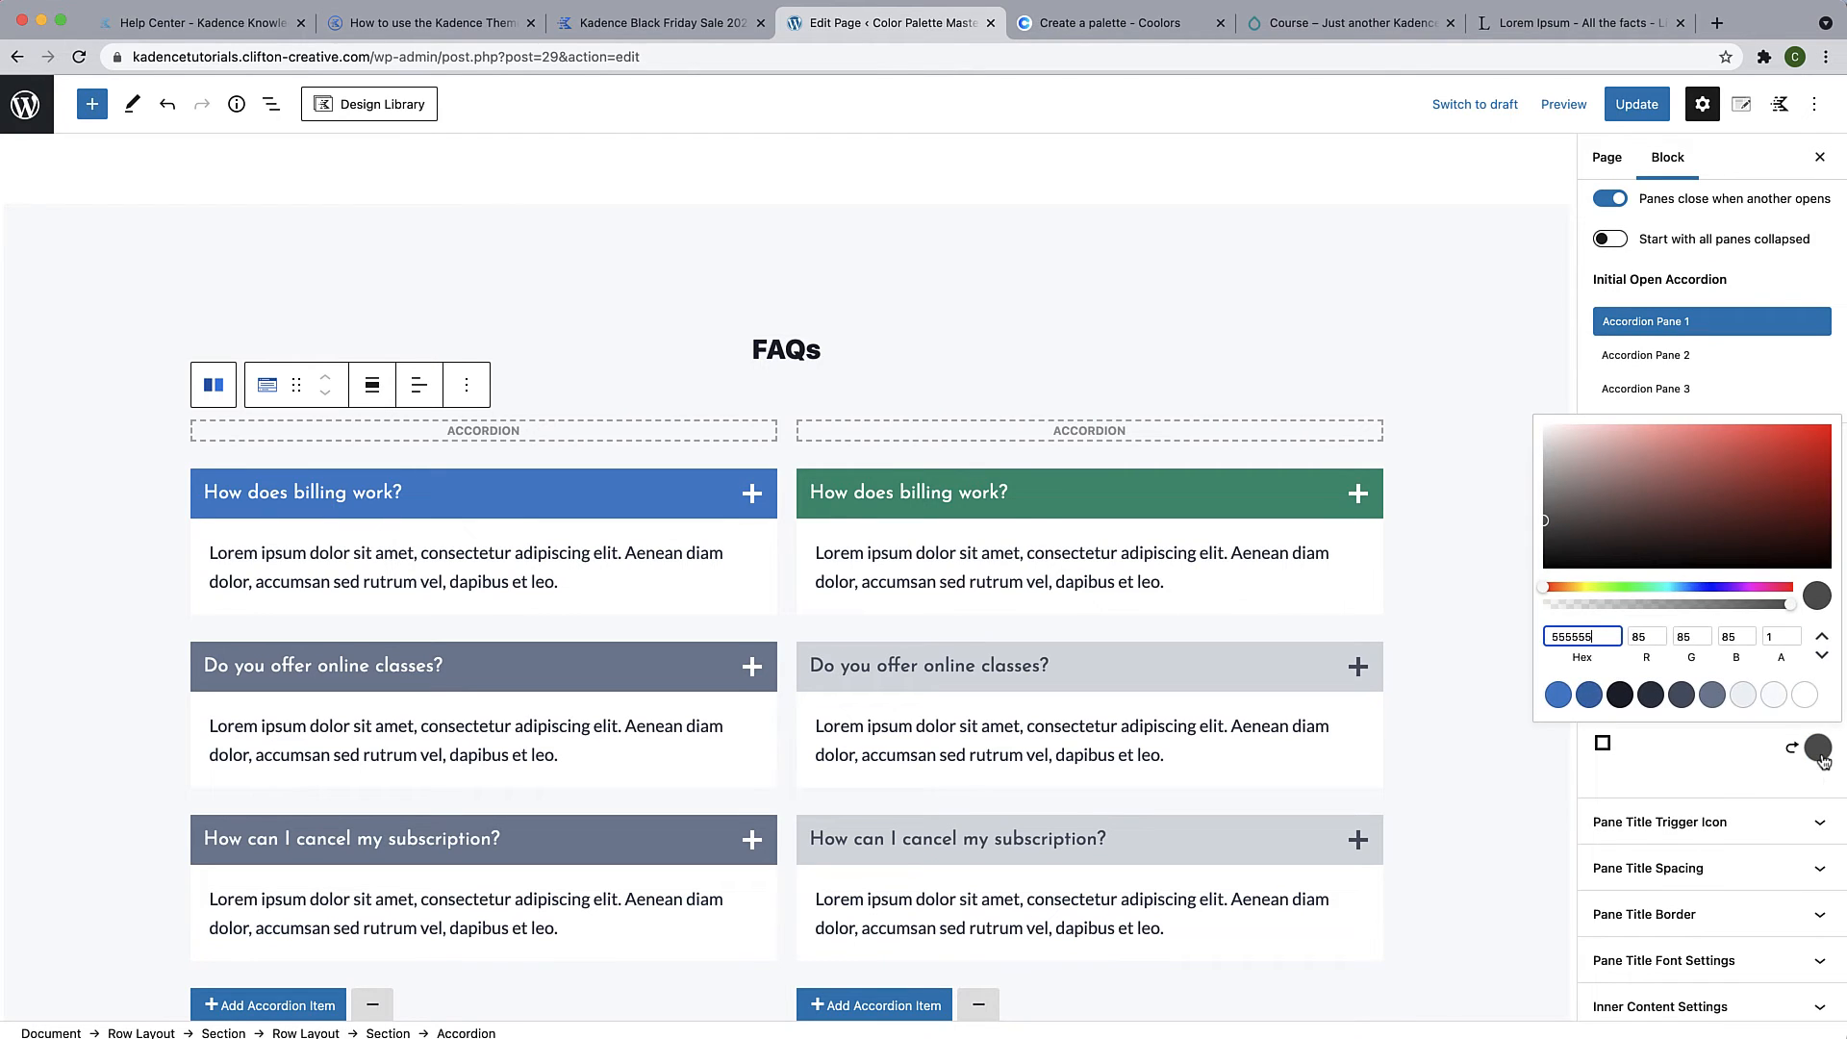
click(1712, 695)
click(1697, 755)
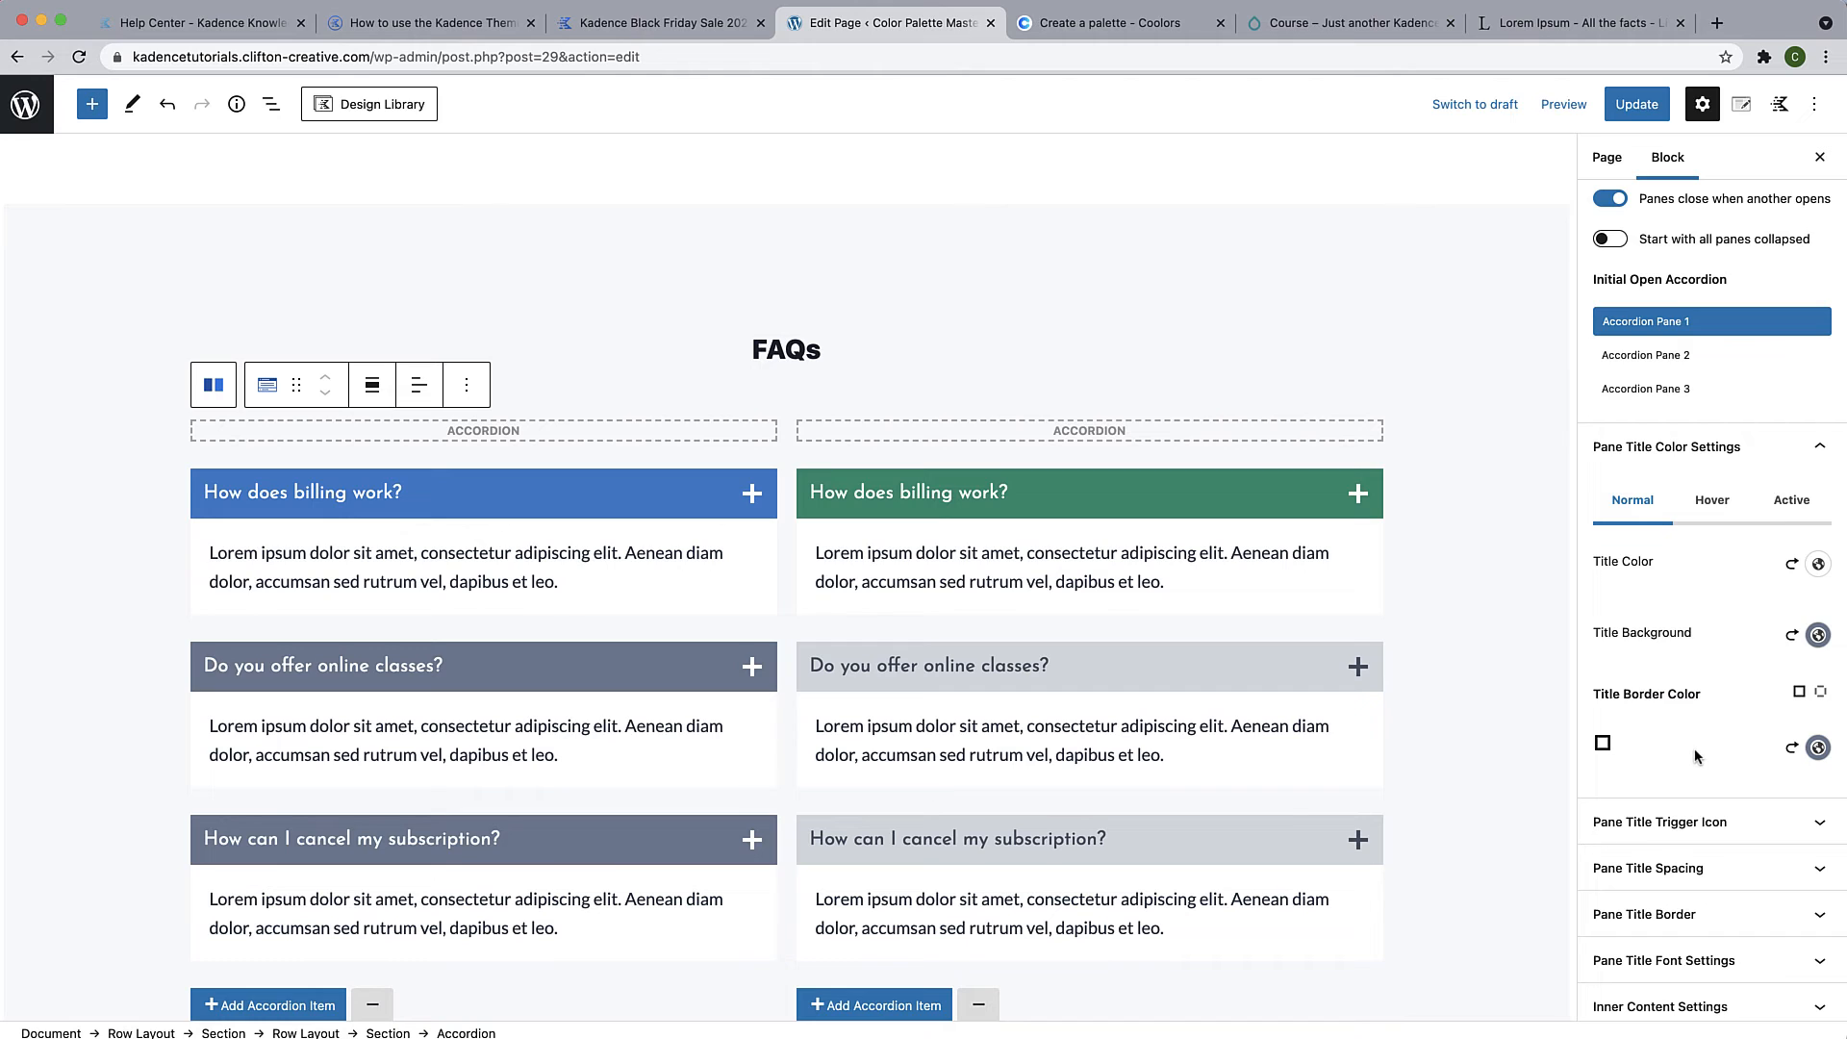
Set the second FAQ accordion's normal pane title background to the slate gray palette color
scroll(703, 631, down, 2)
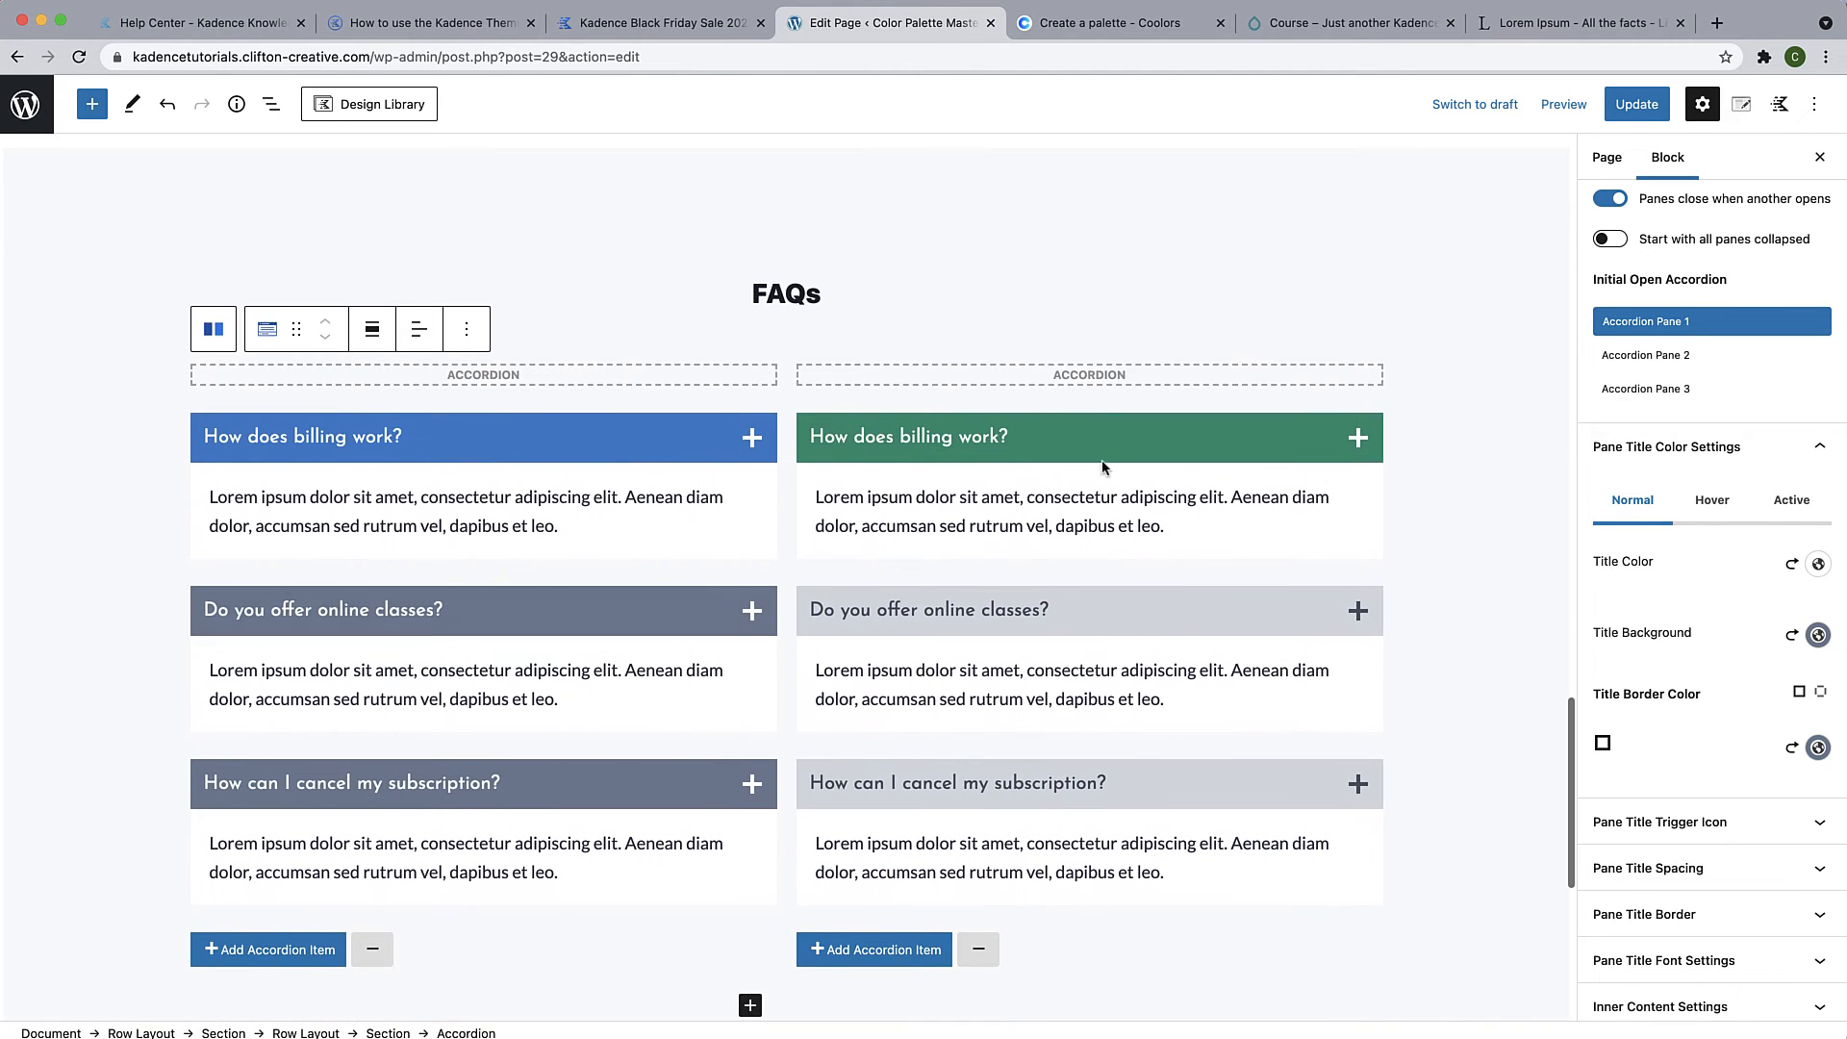
click(1136, 377)
click(1693, 581)
click(1817, 773)
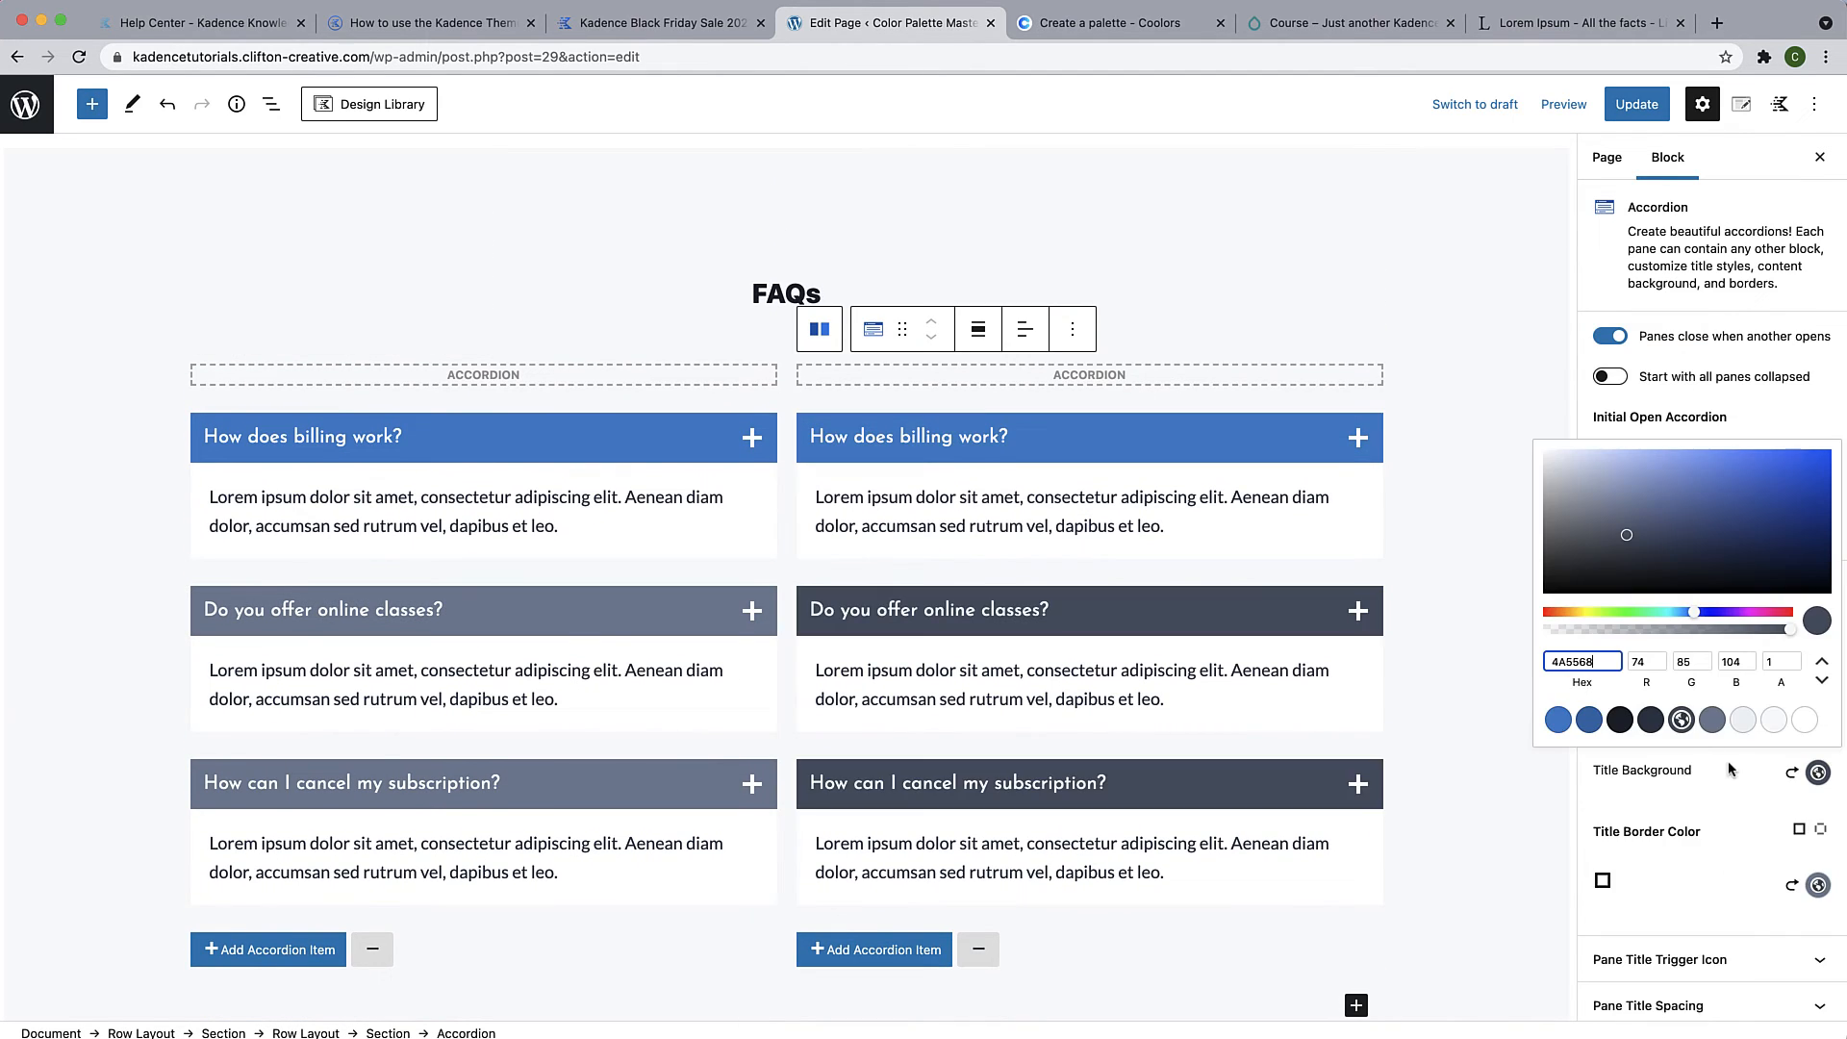
click(1713, 720)
click(1716, 797)
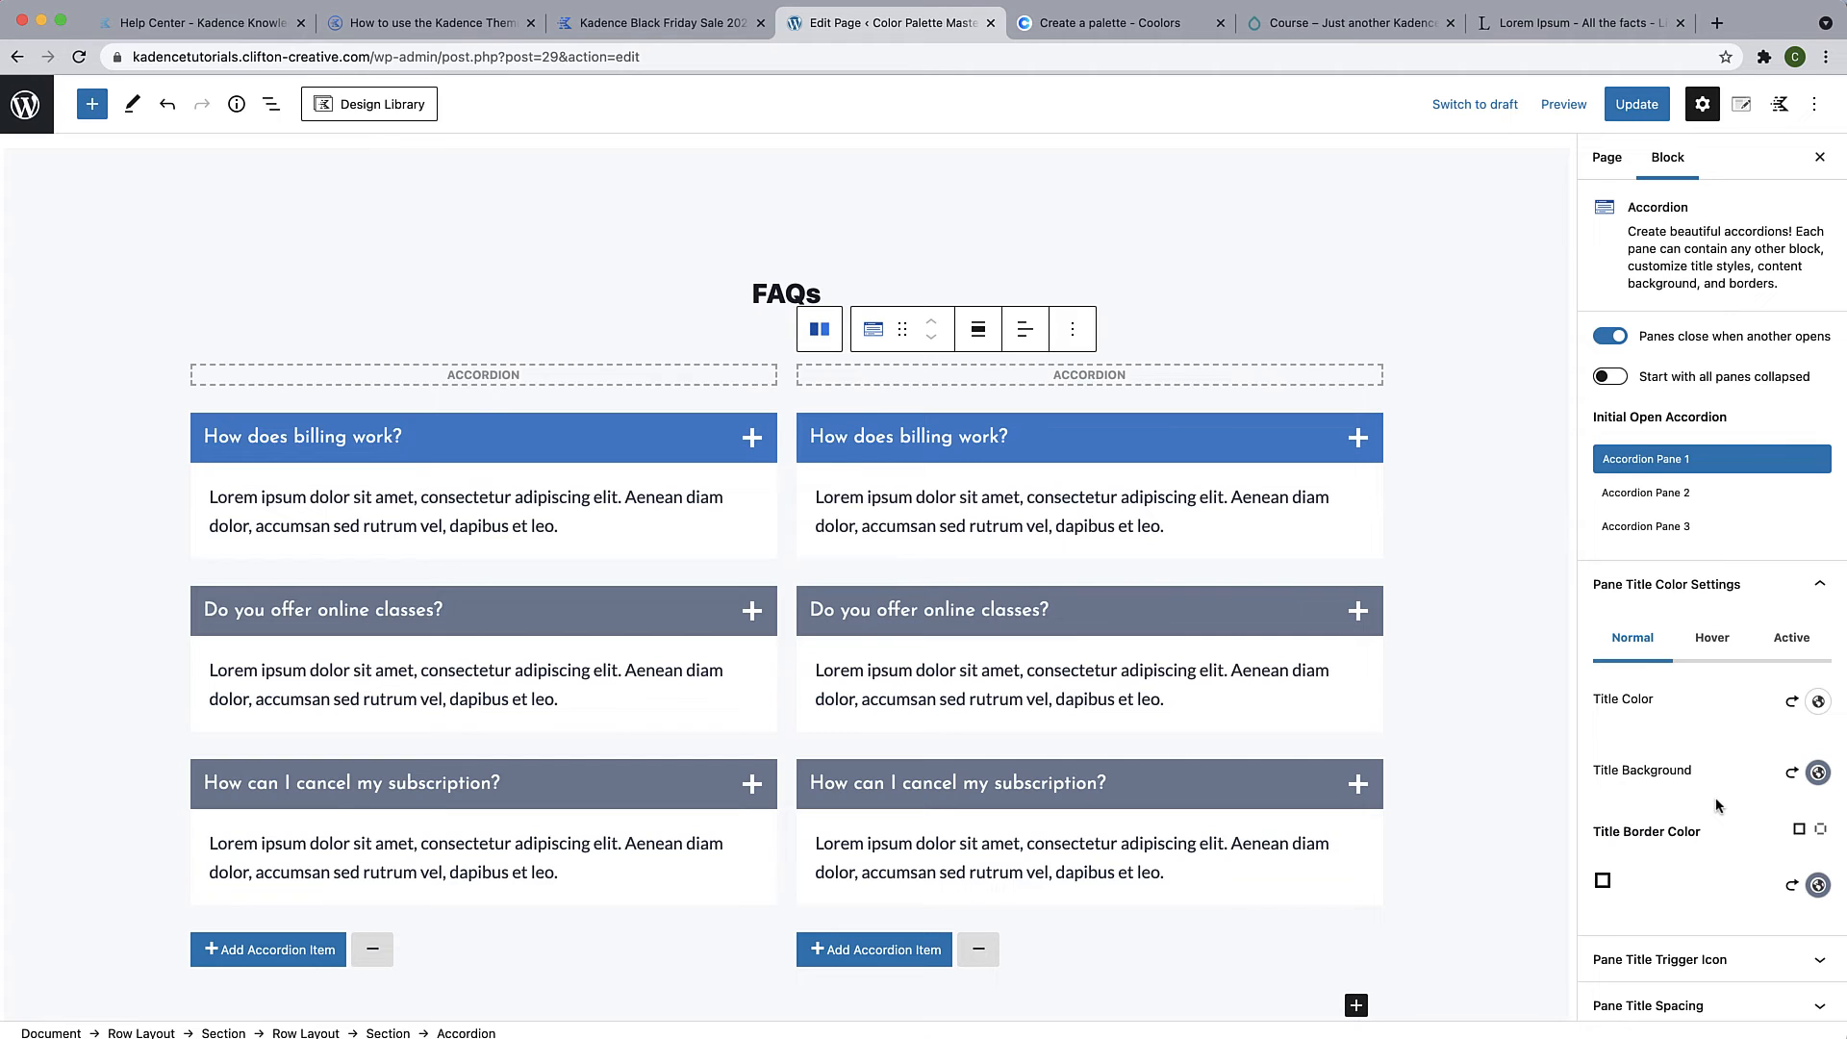
Open the second accordion's inner content settings and update the page
scroll(1102, 656, down, 3)
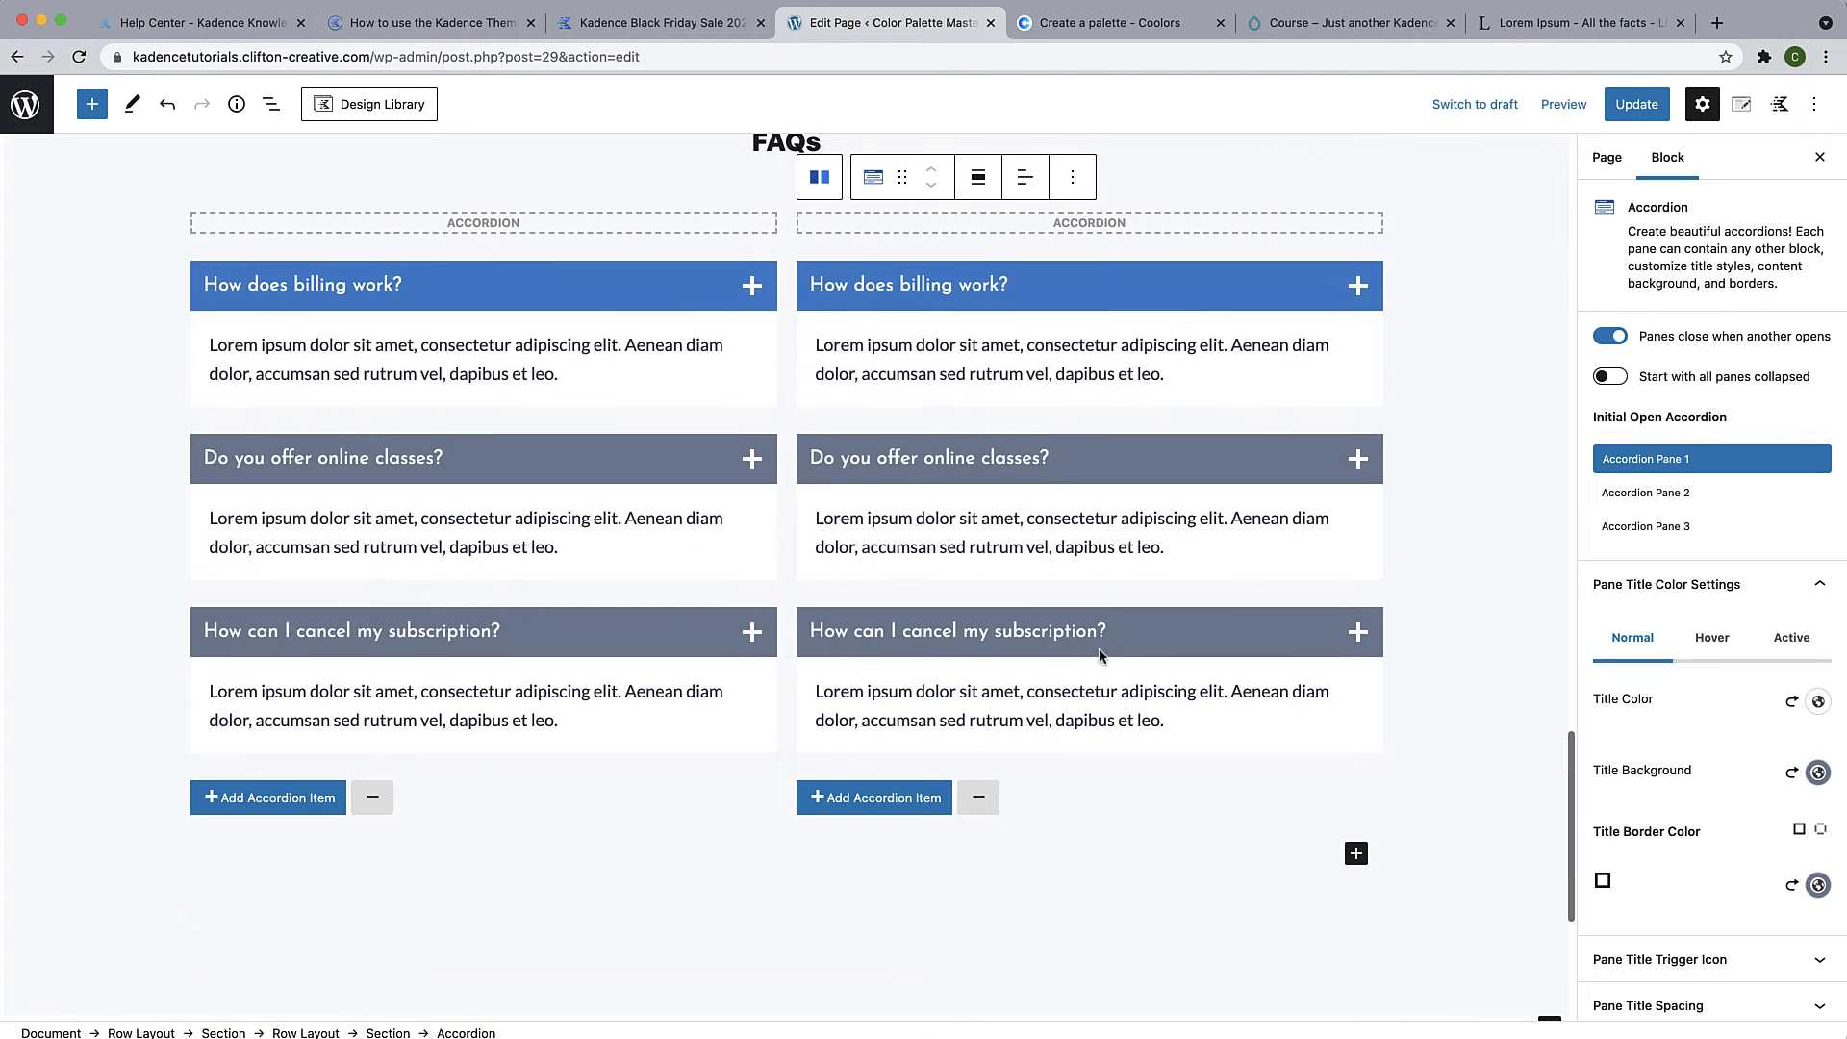
scroll(1102, 656, down, 1)
scroll(1102, 650, up, 3)
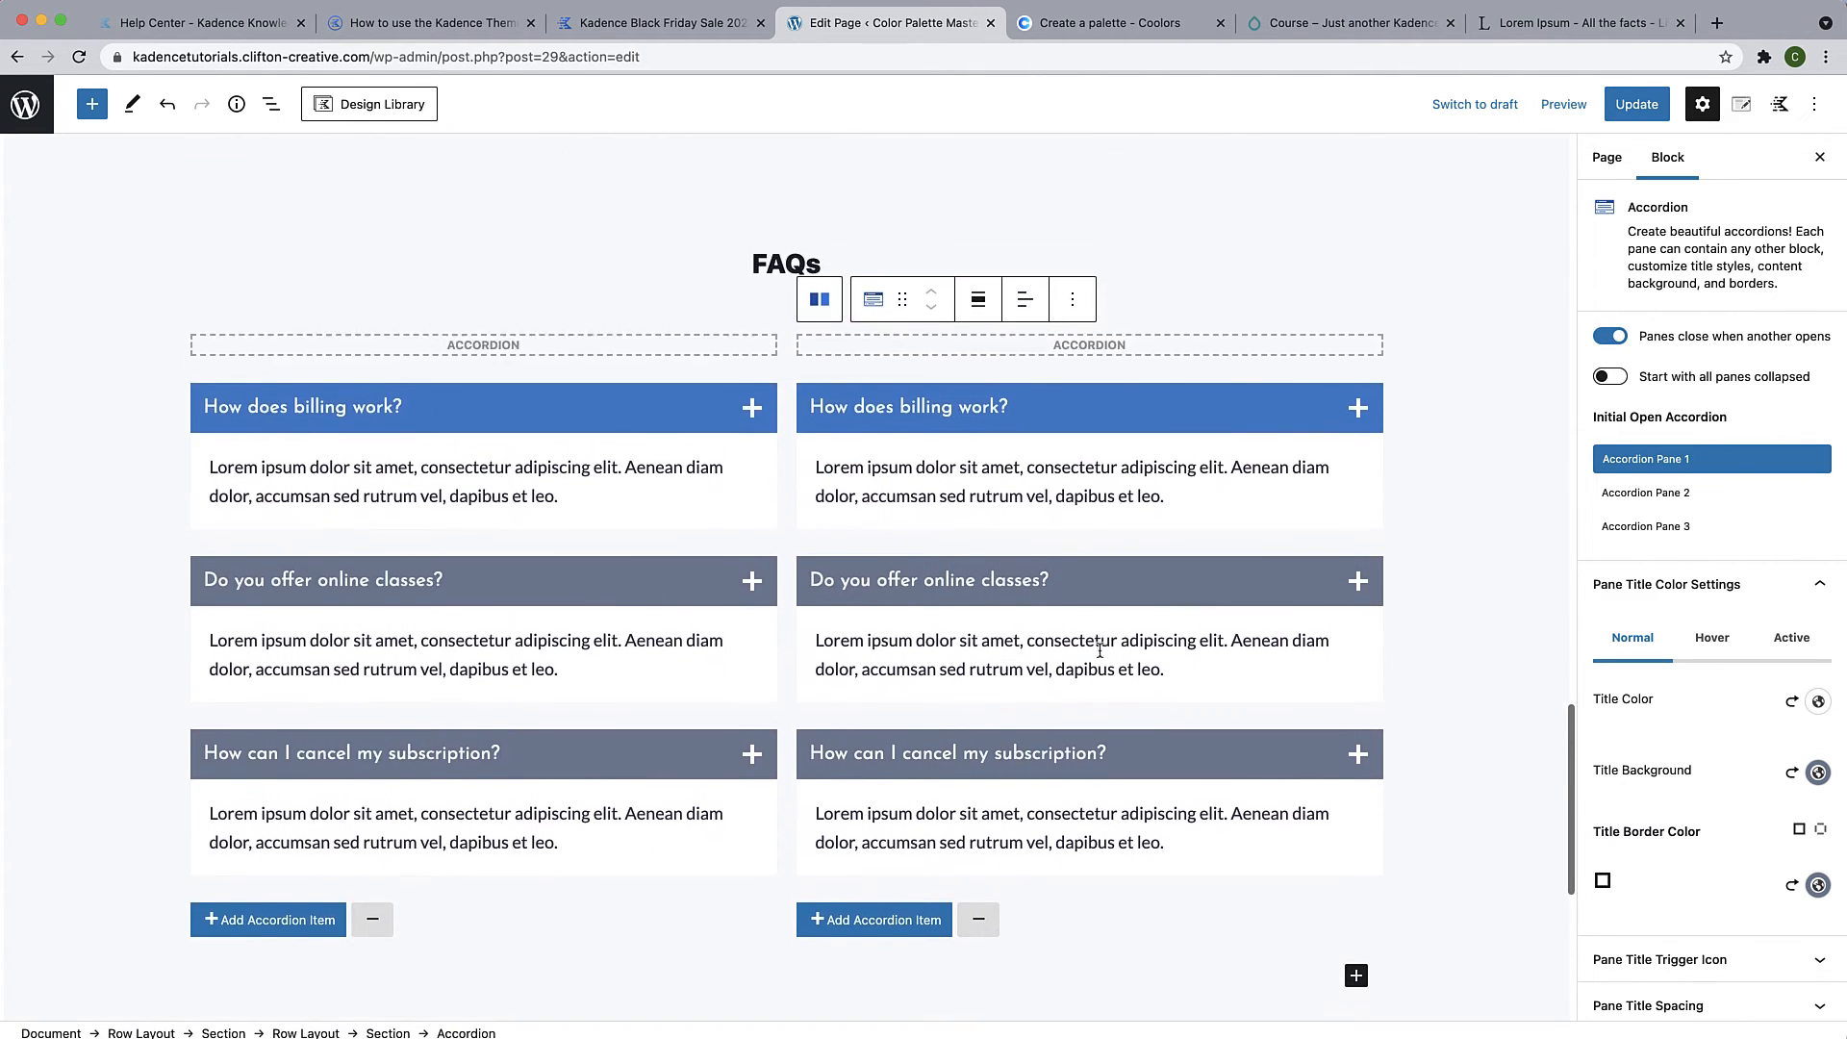
scroll(1101, 649, down, 1)
scroll(1698, 694, down, 4)
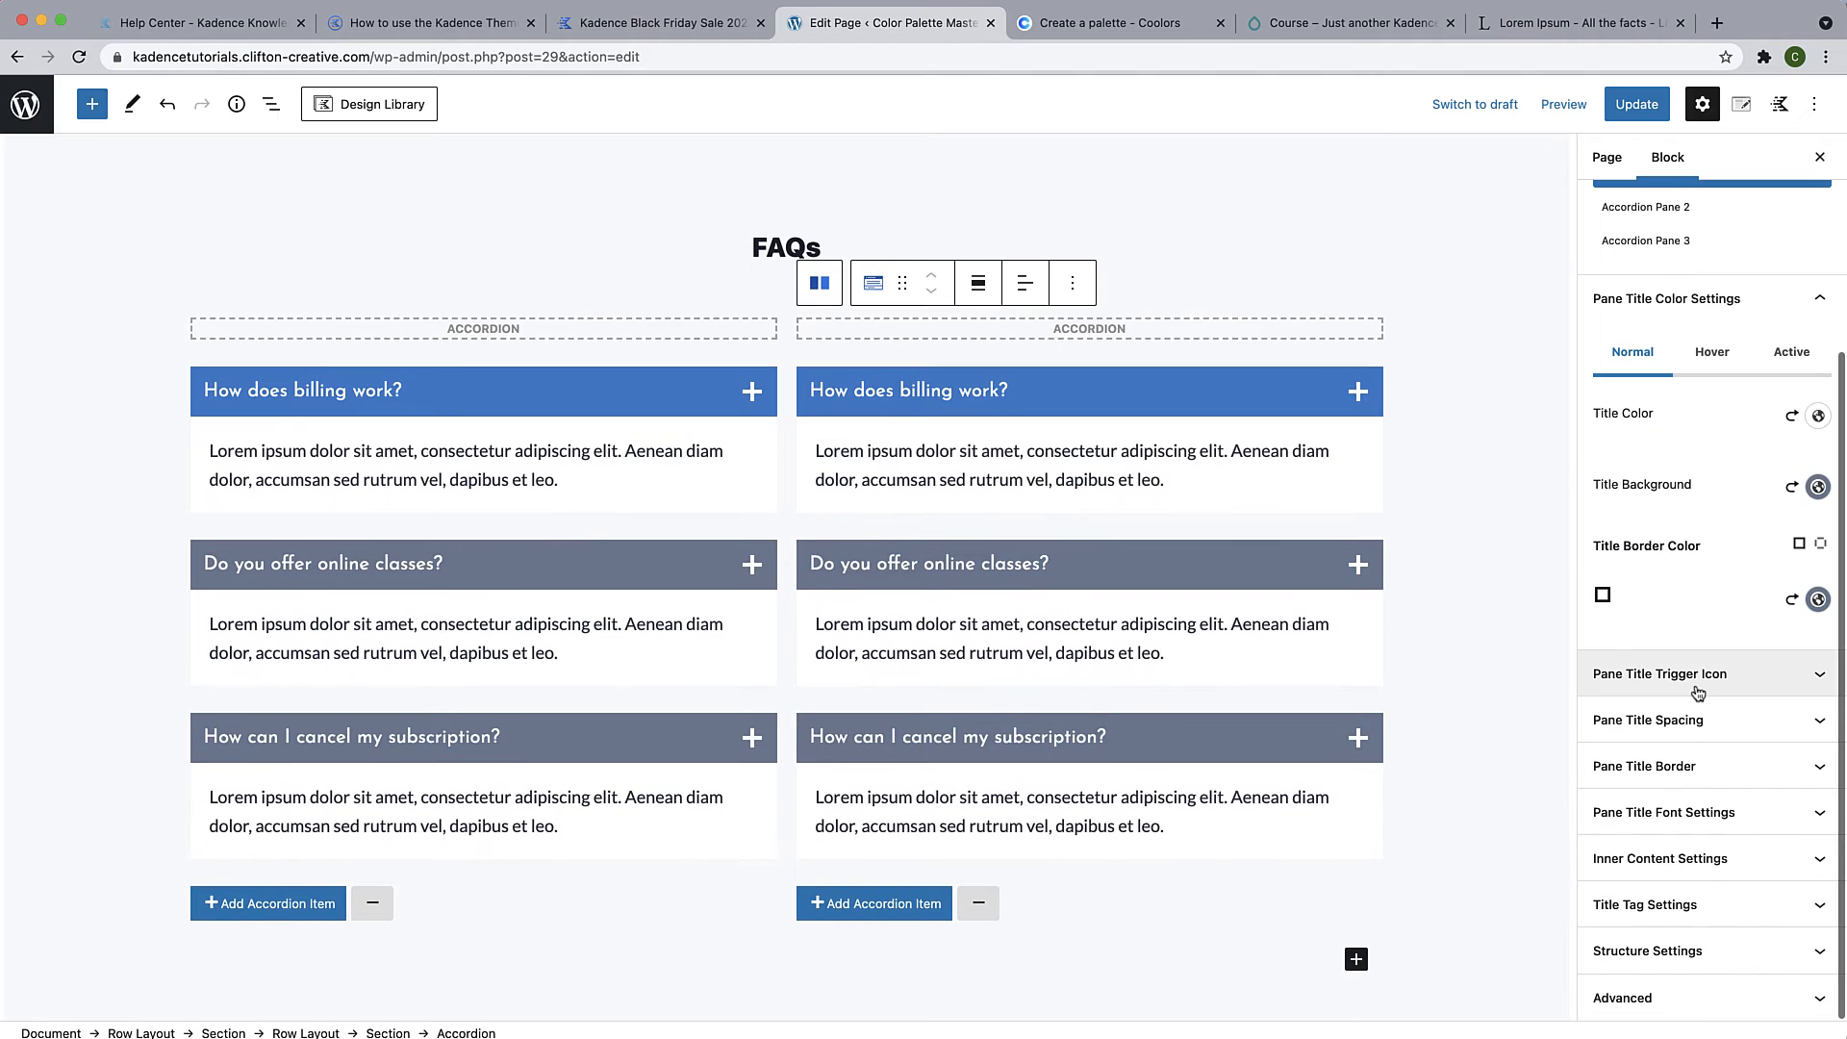
click(1655, 858)
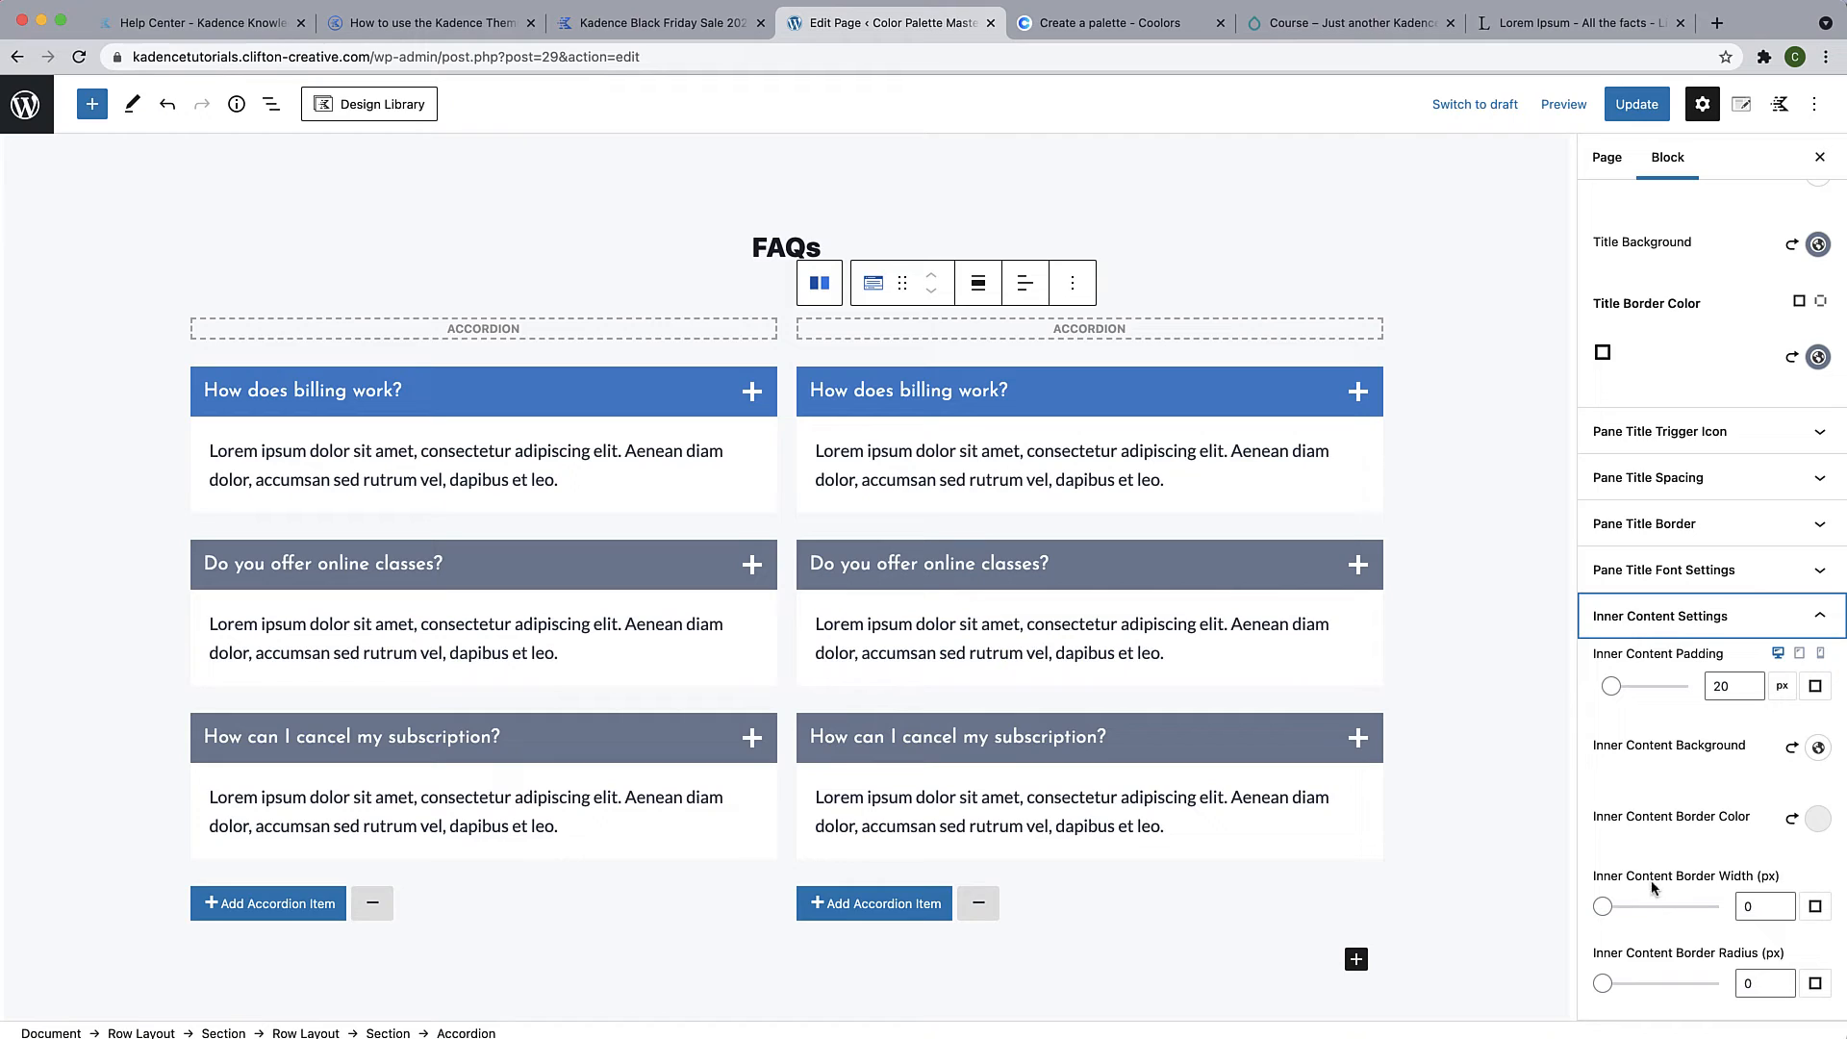
click(1622, 108)
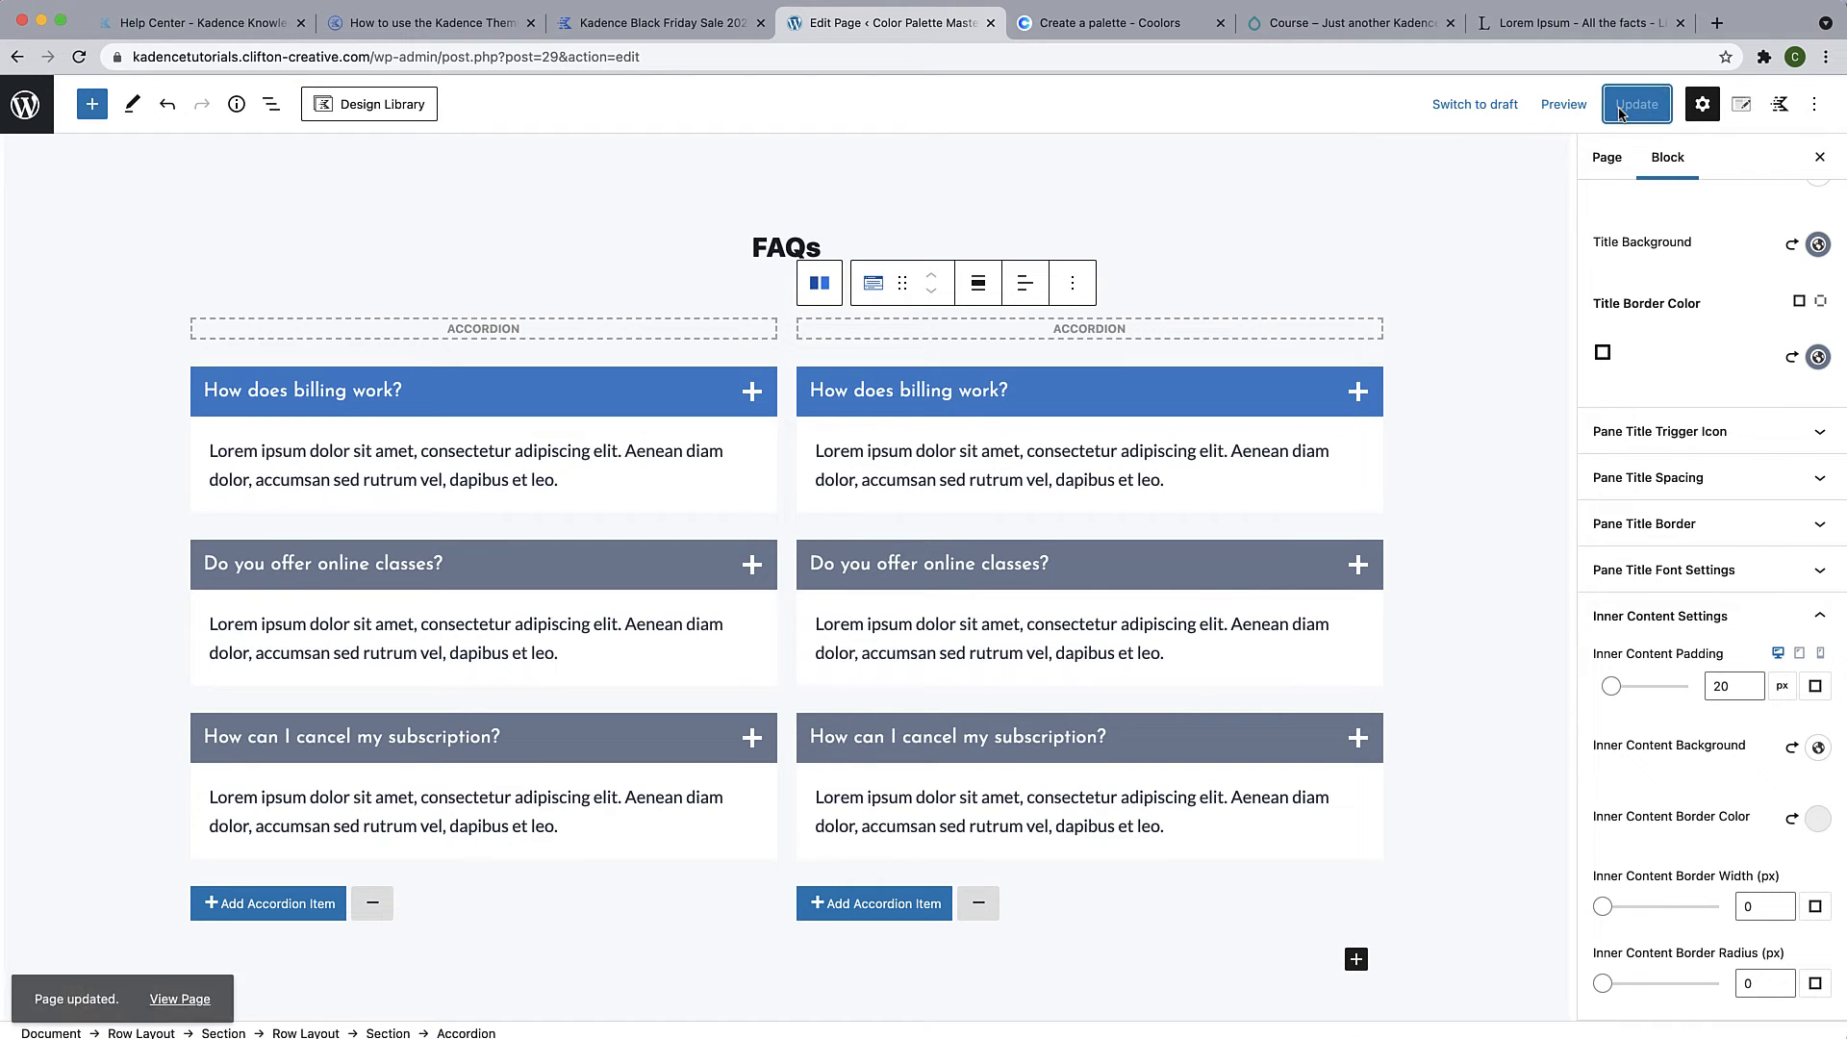
View the published page and examine the colors of its sections
click(193, 981)
scroll(188, 959, down, 20)
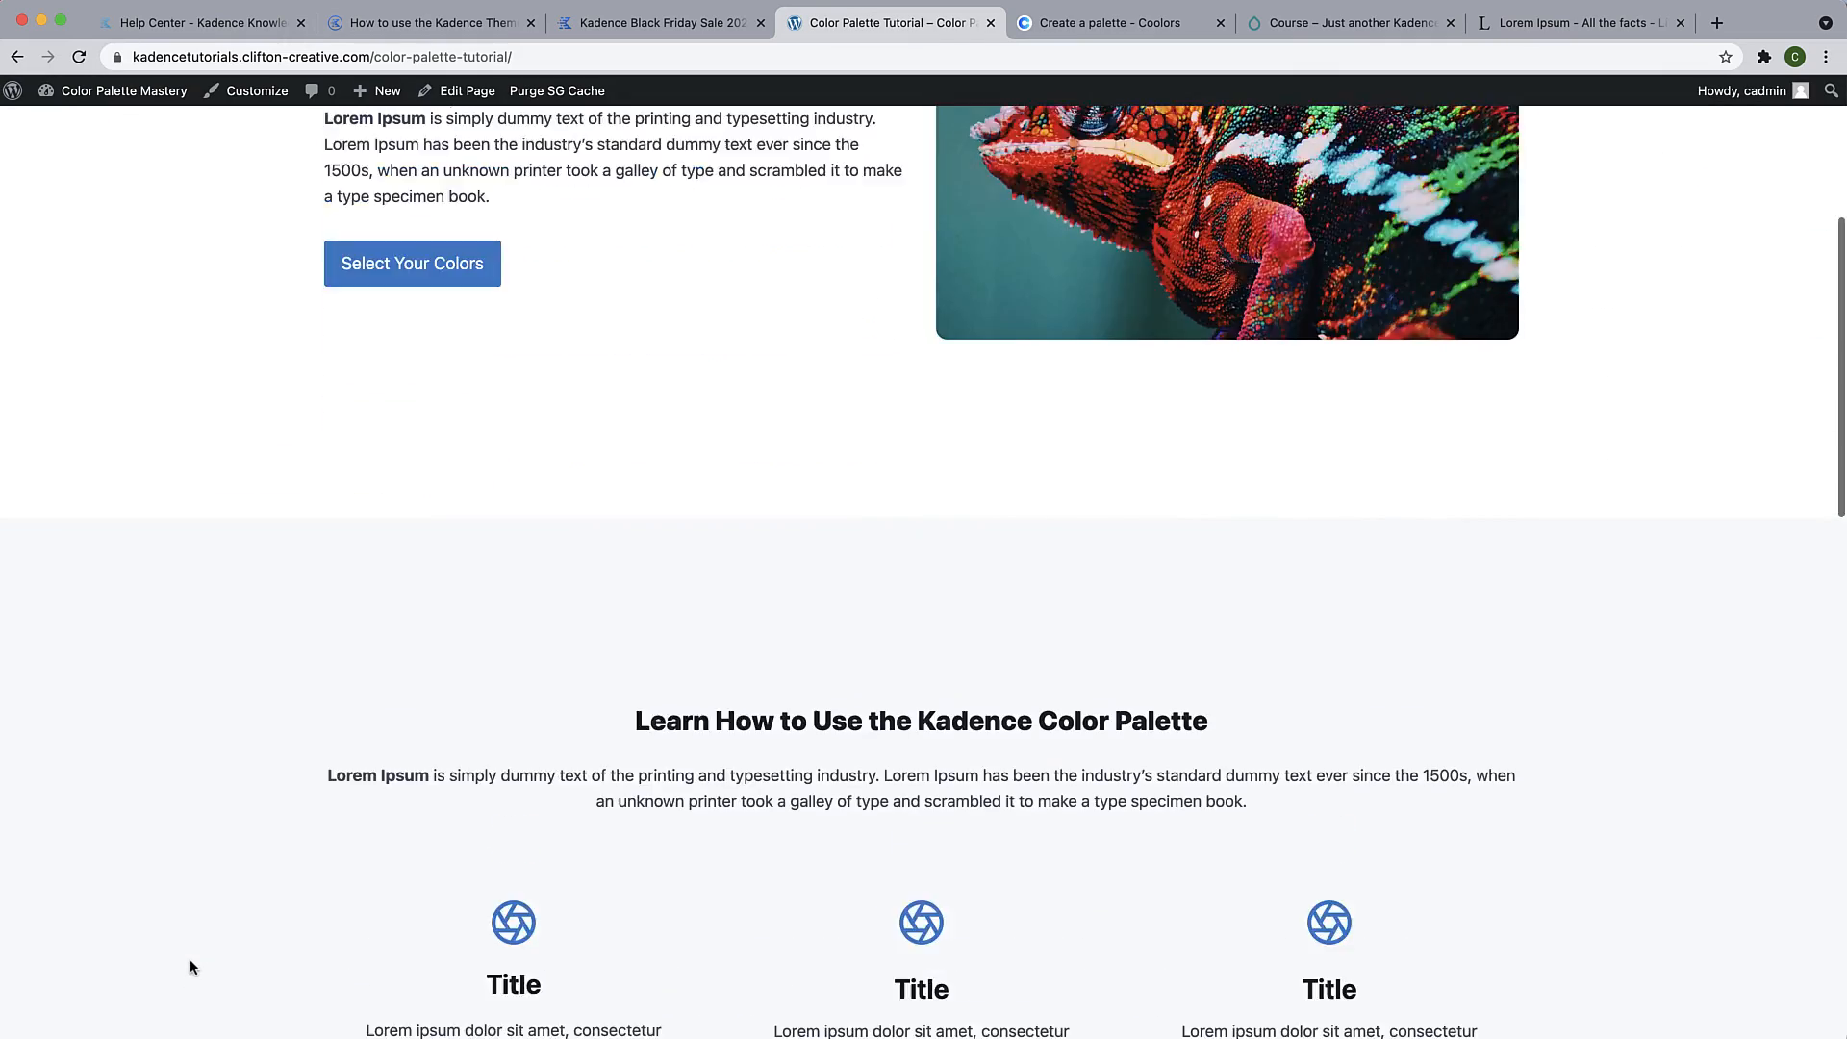
scroll(189, 958, up, 15)
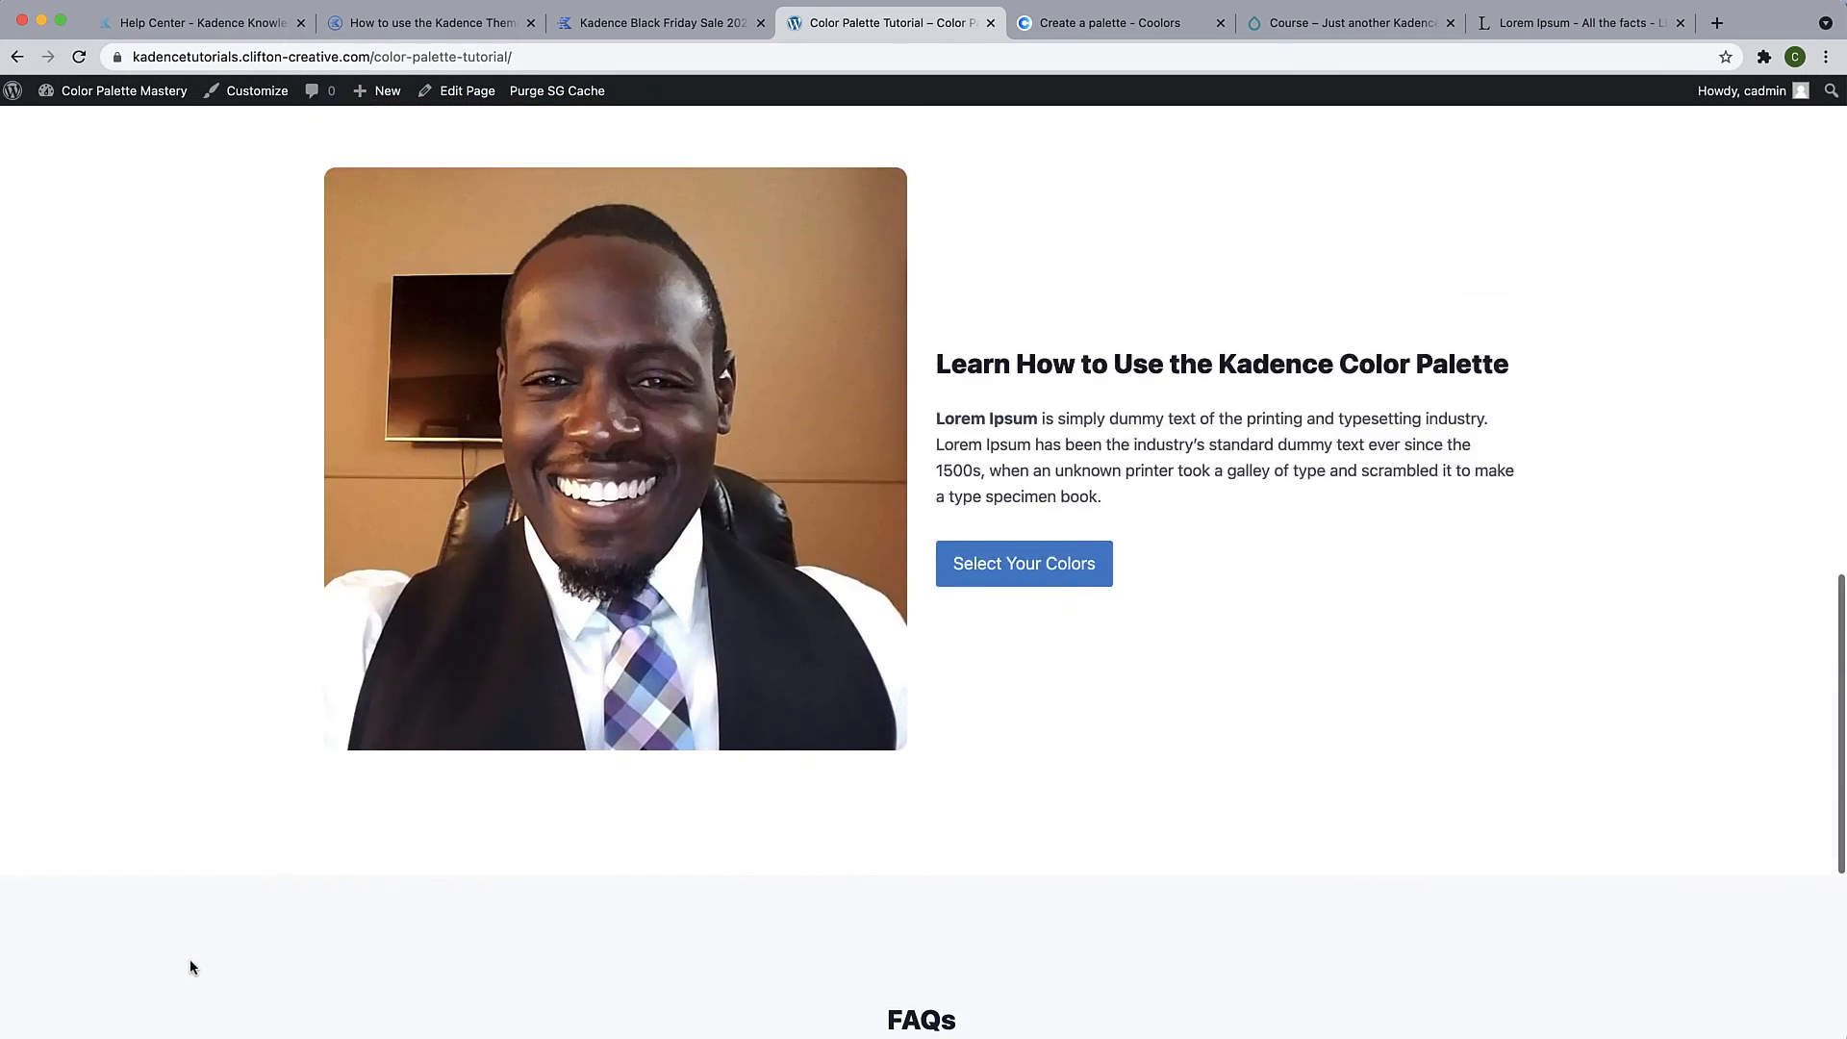
scroll(188, 959, up, 4)
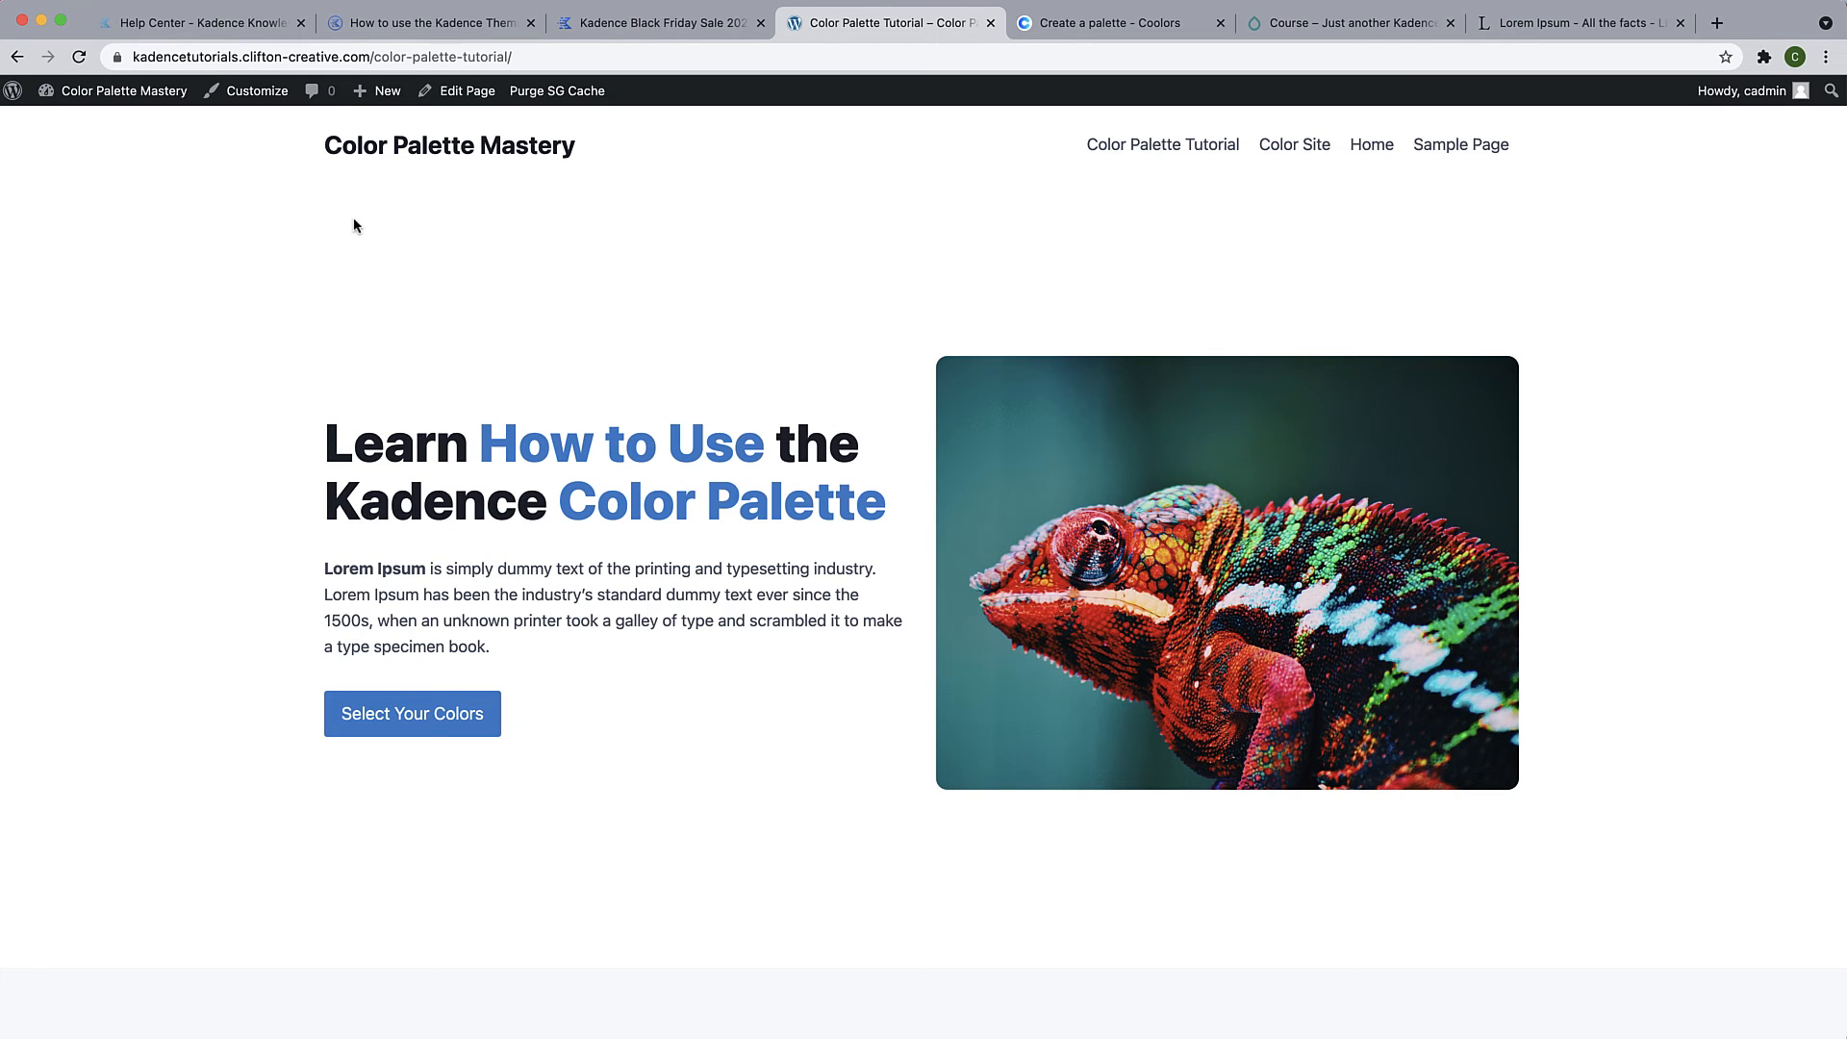
Open the theme Customizer at the General Colors settings
click(272, 108)
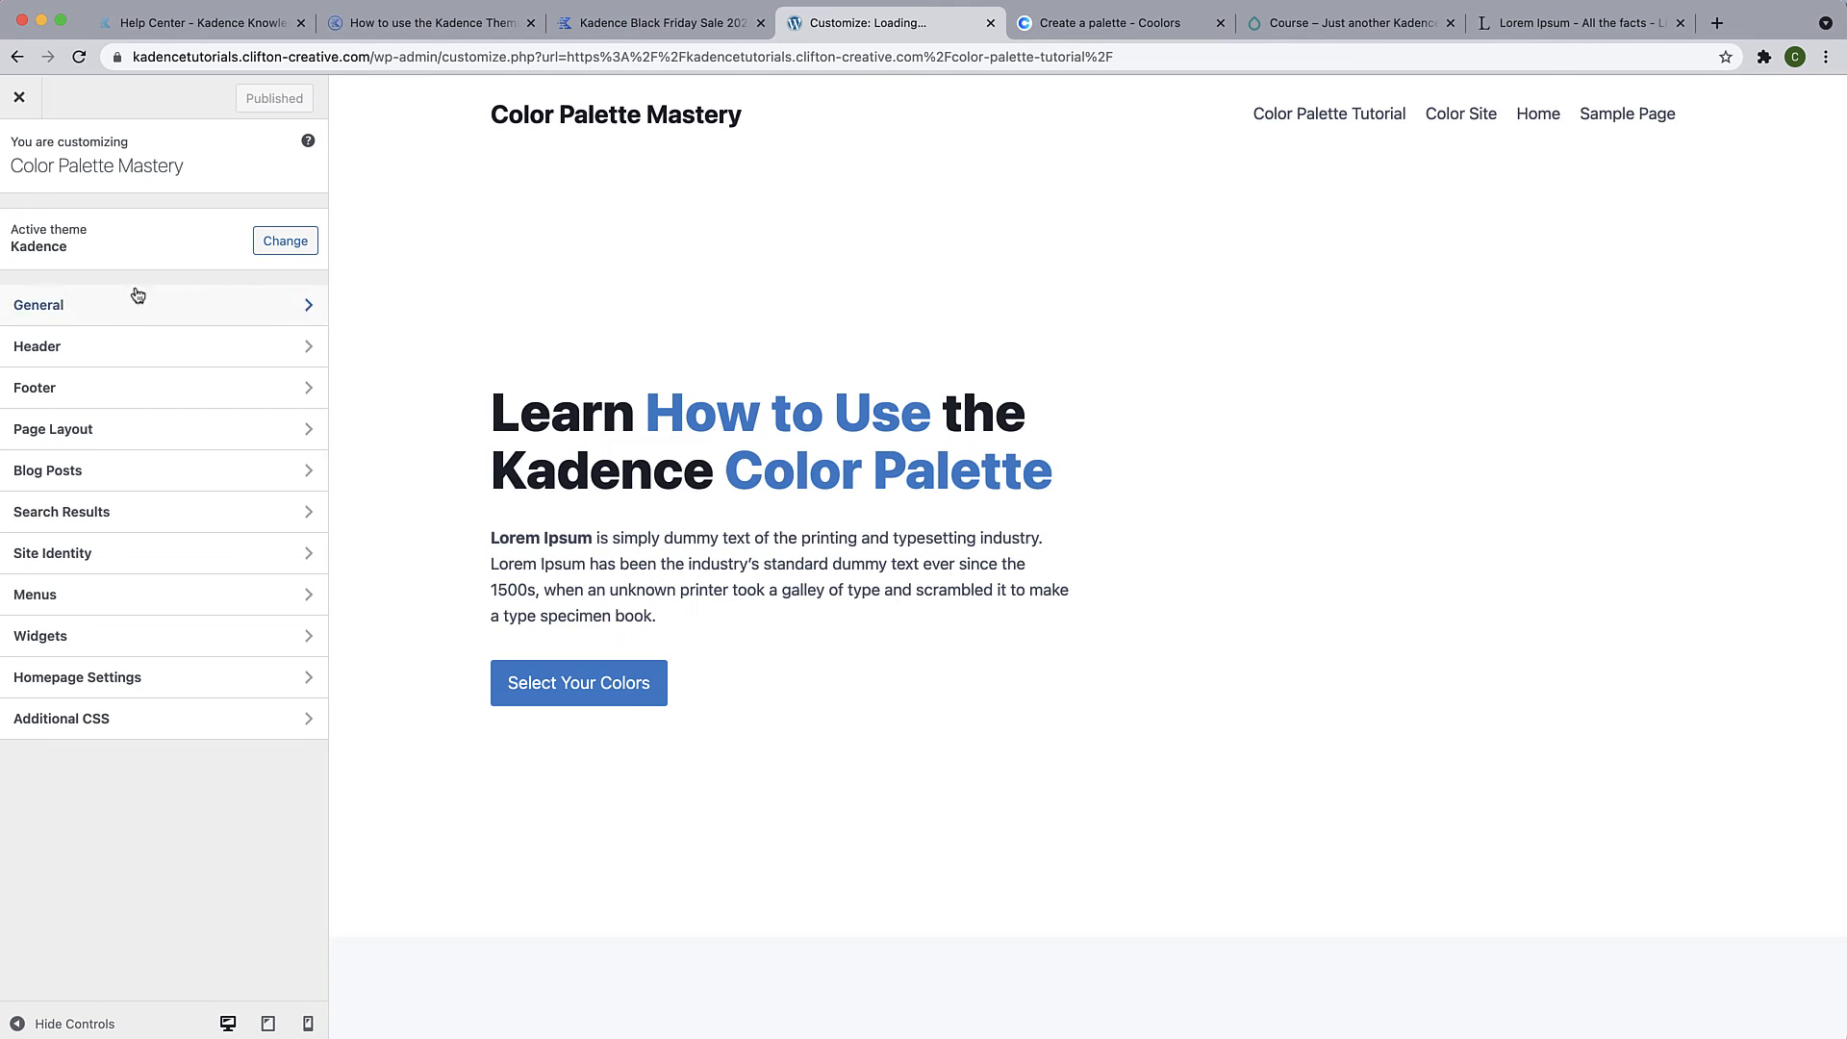
click(103, 317)
click(103, 308)
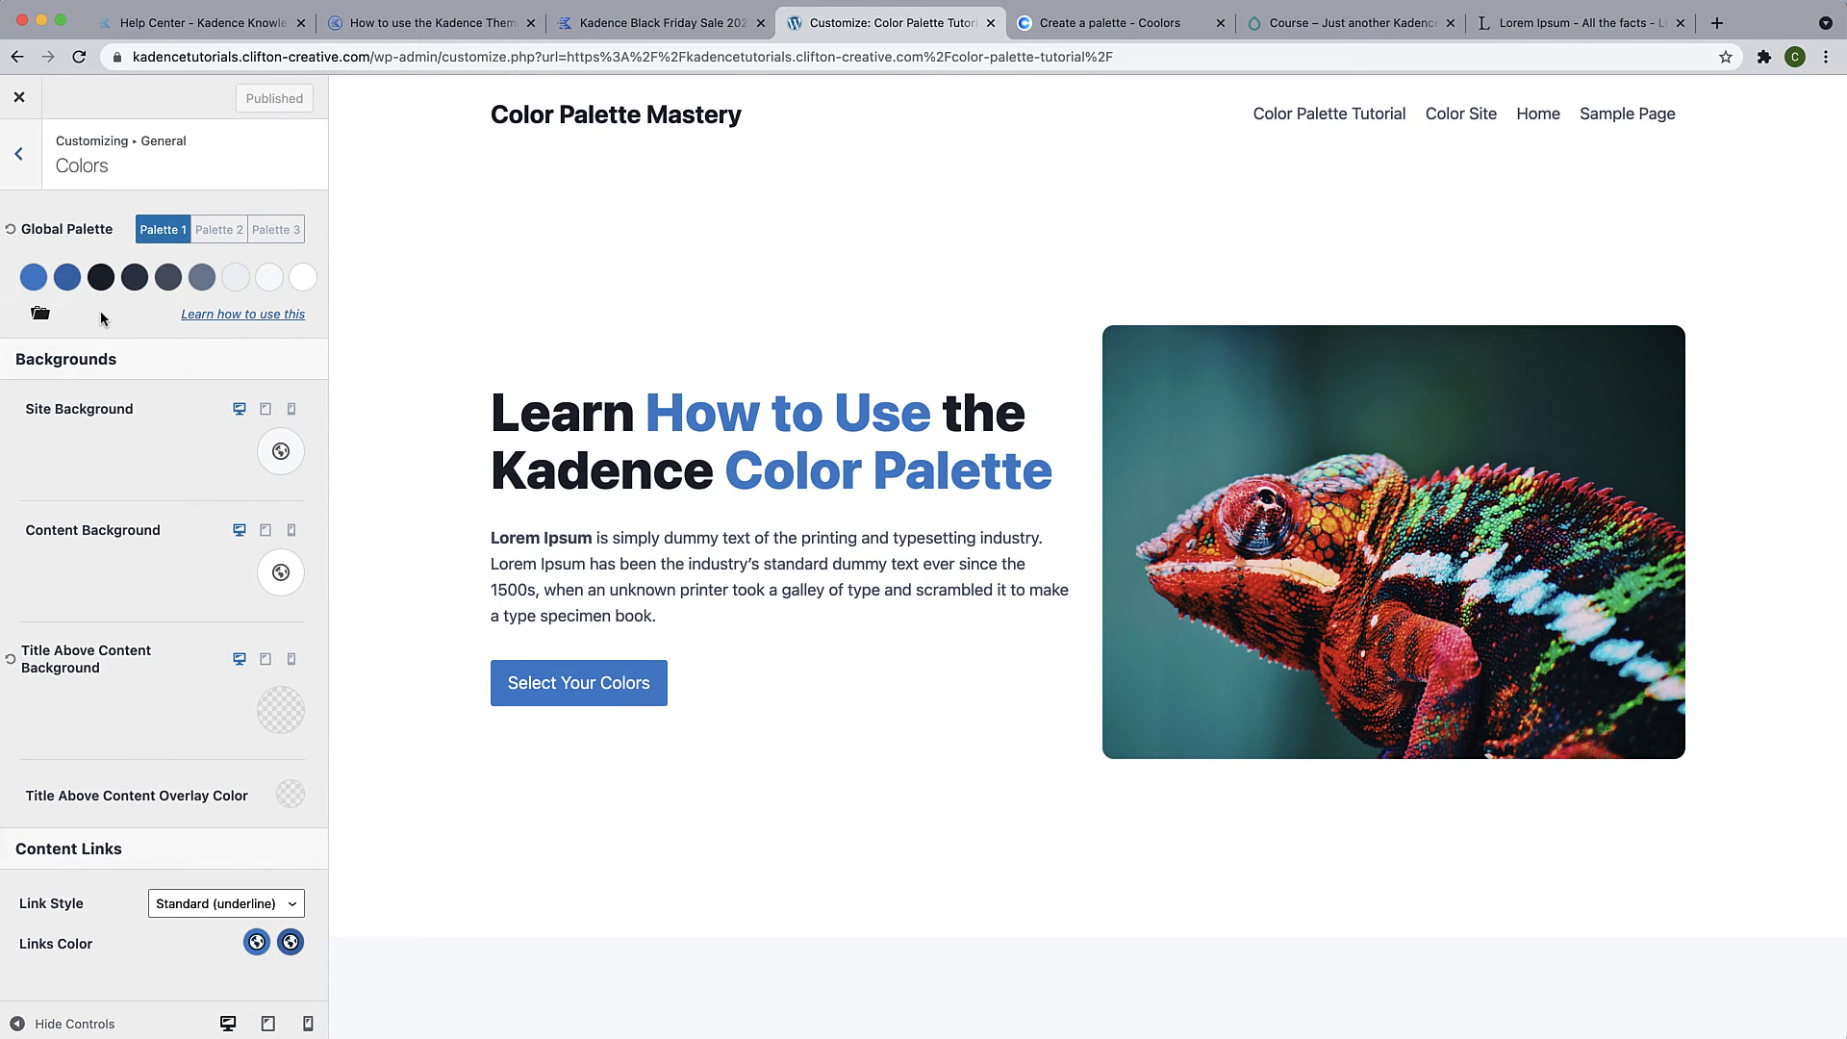
Try the crimson and violet-blue color set with light backgrounds on Palette 1 and check the FAQ accordion panes in the preview
click(41, 314)
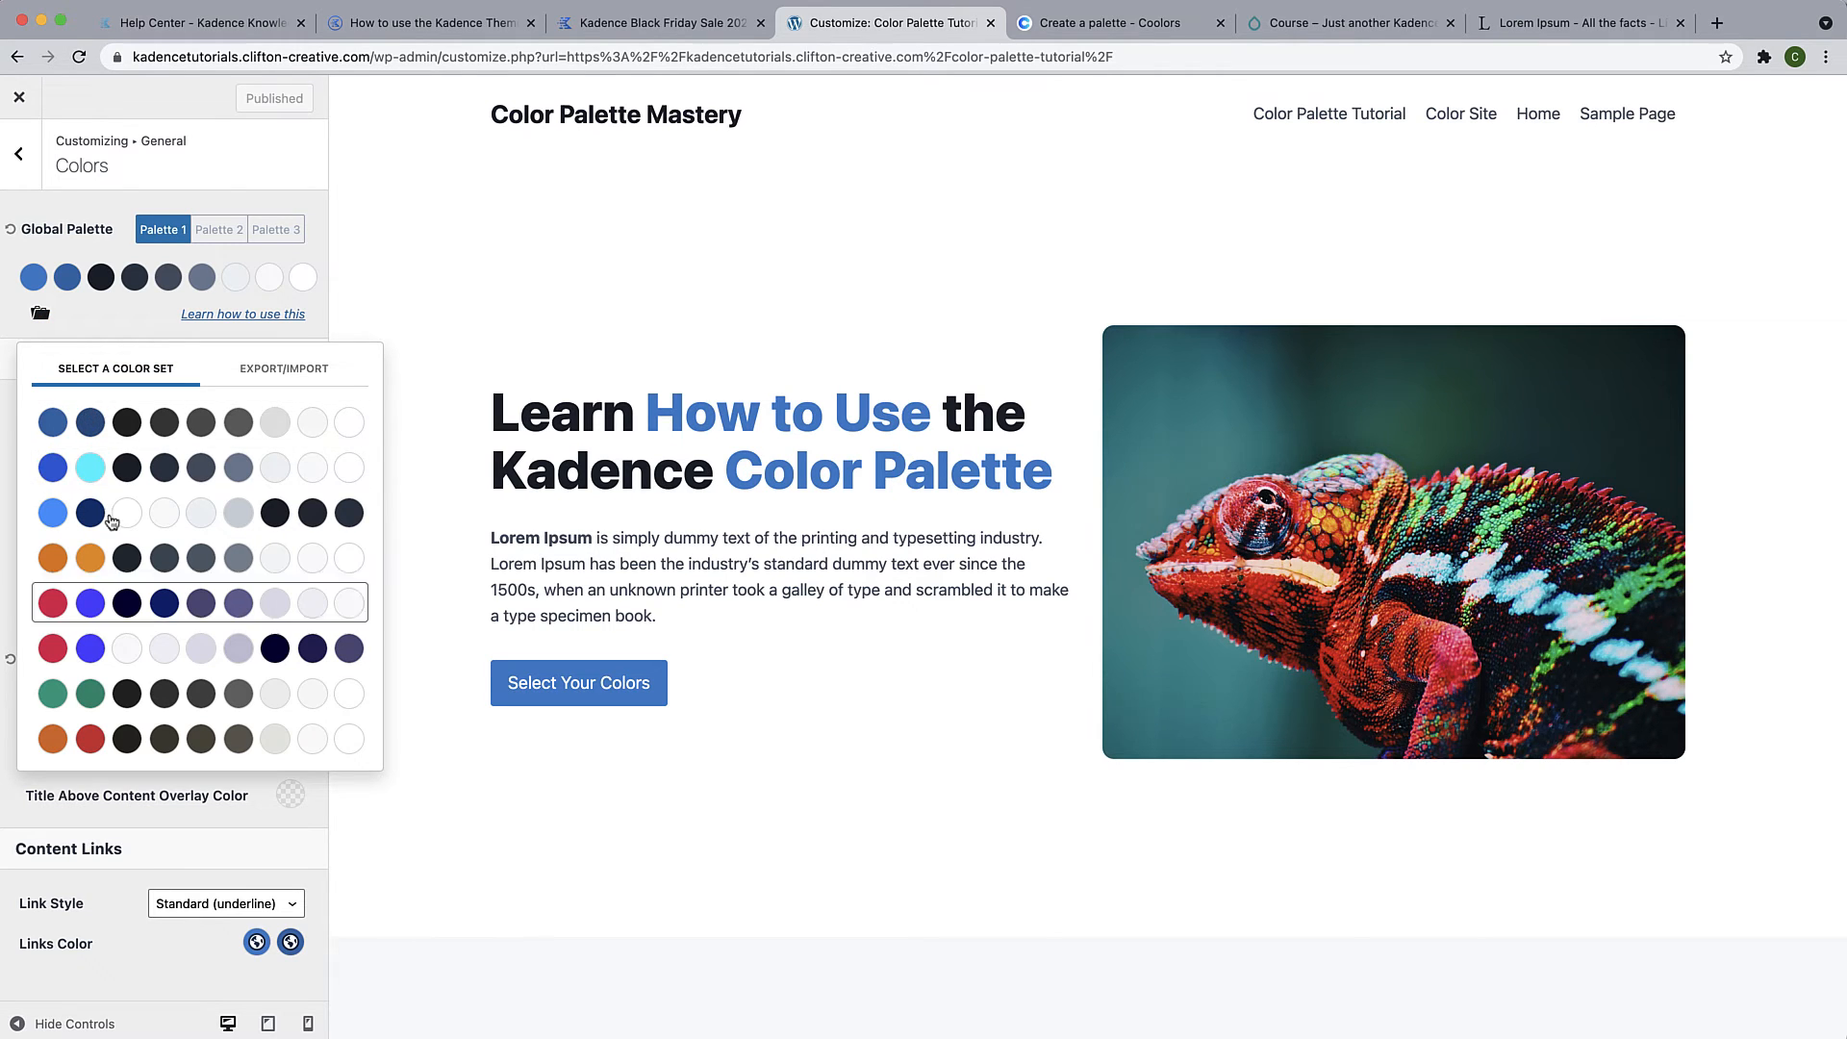
click(157, 610)
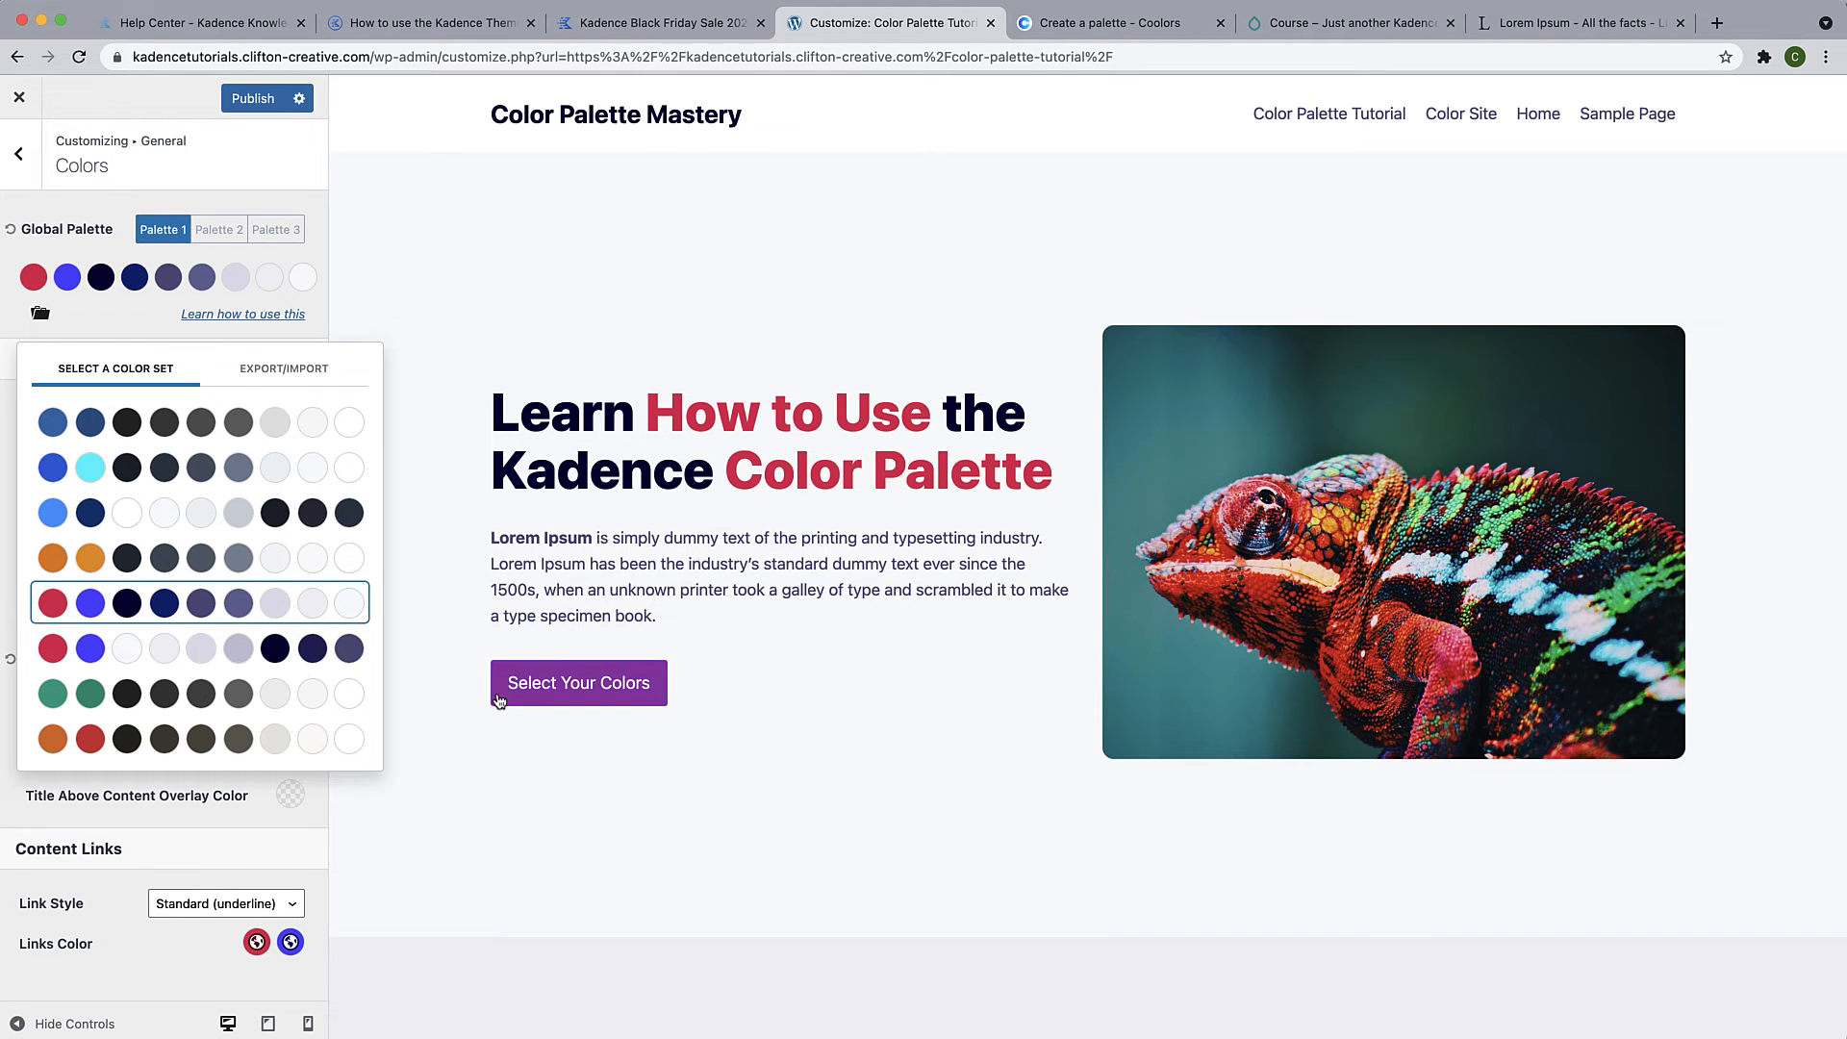
scroll(829, 713, down, 15)
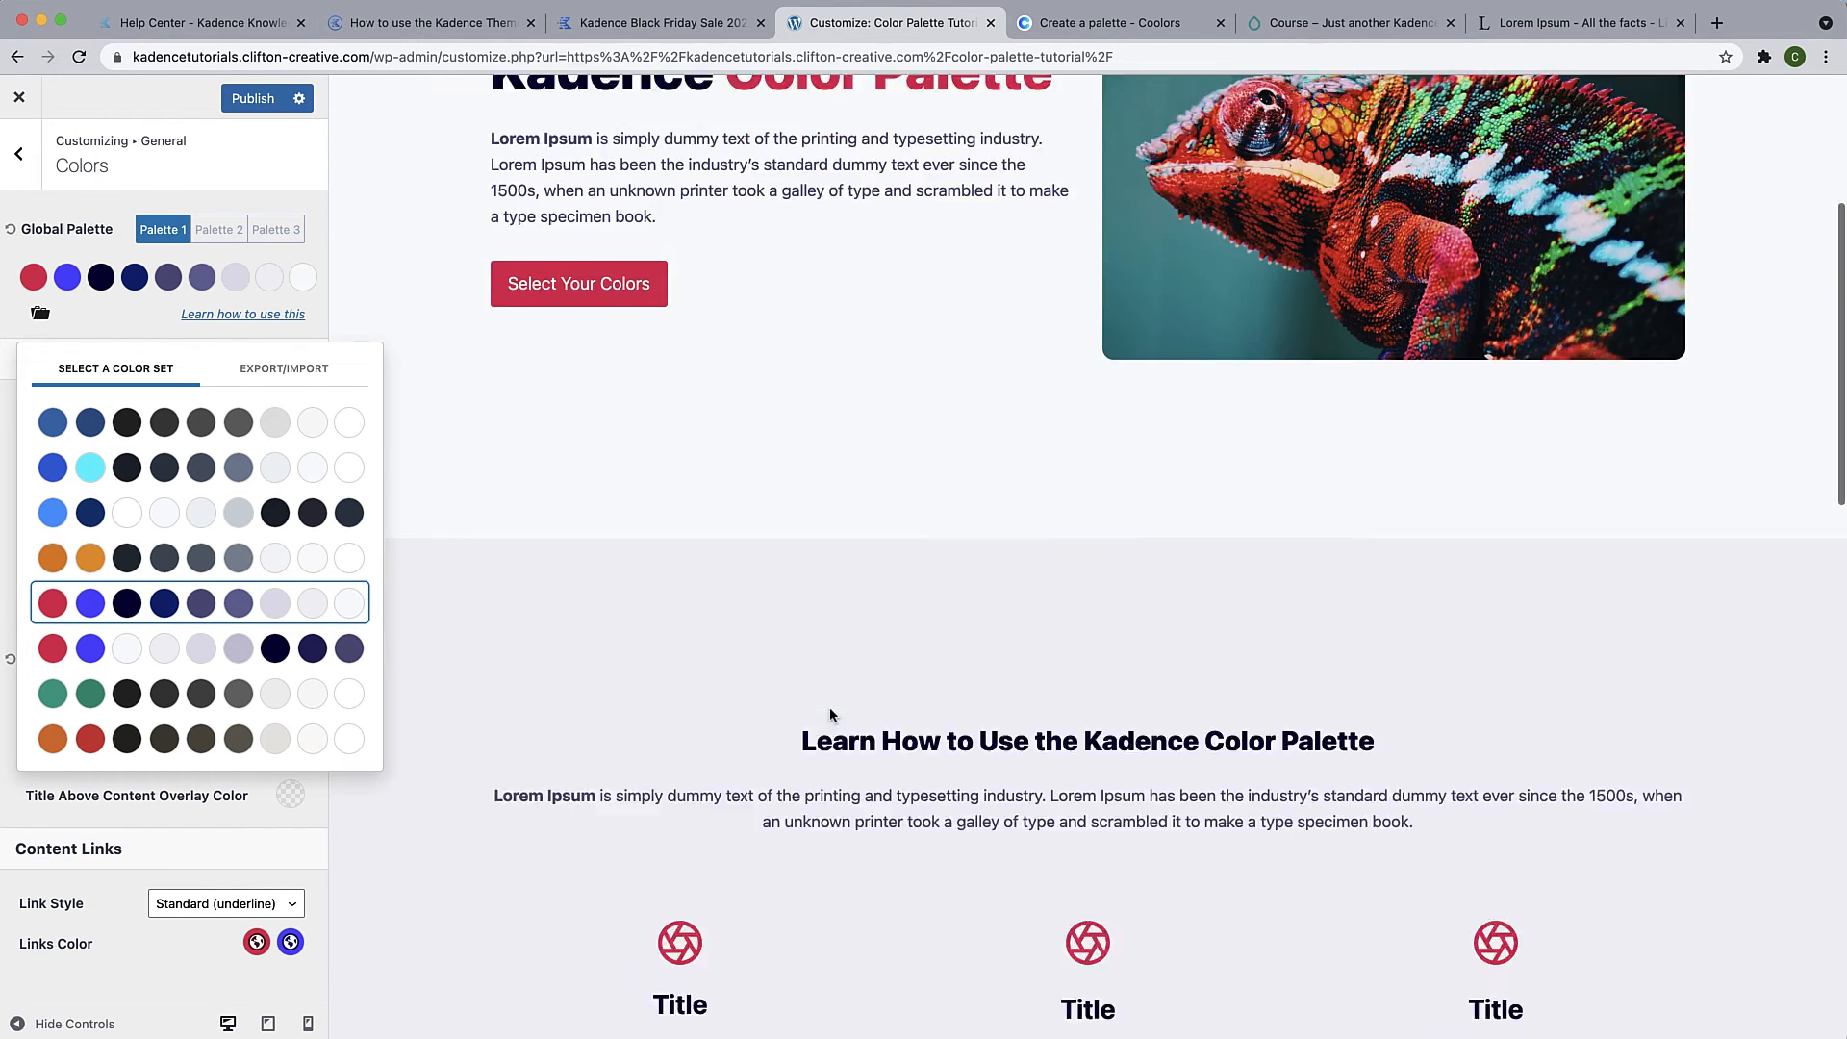
scroll(830, 707, down, 6)
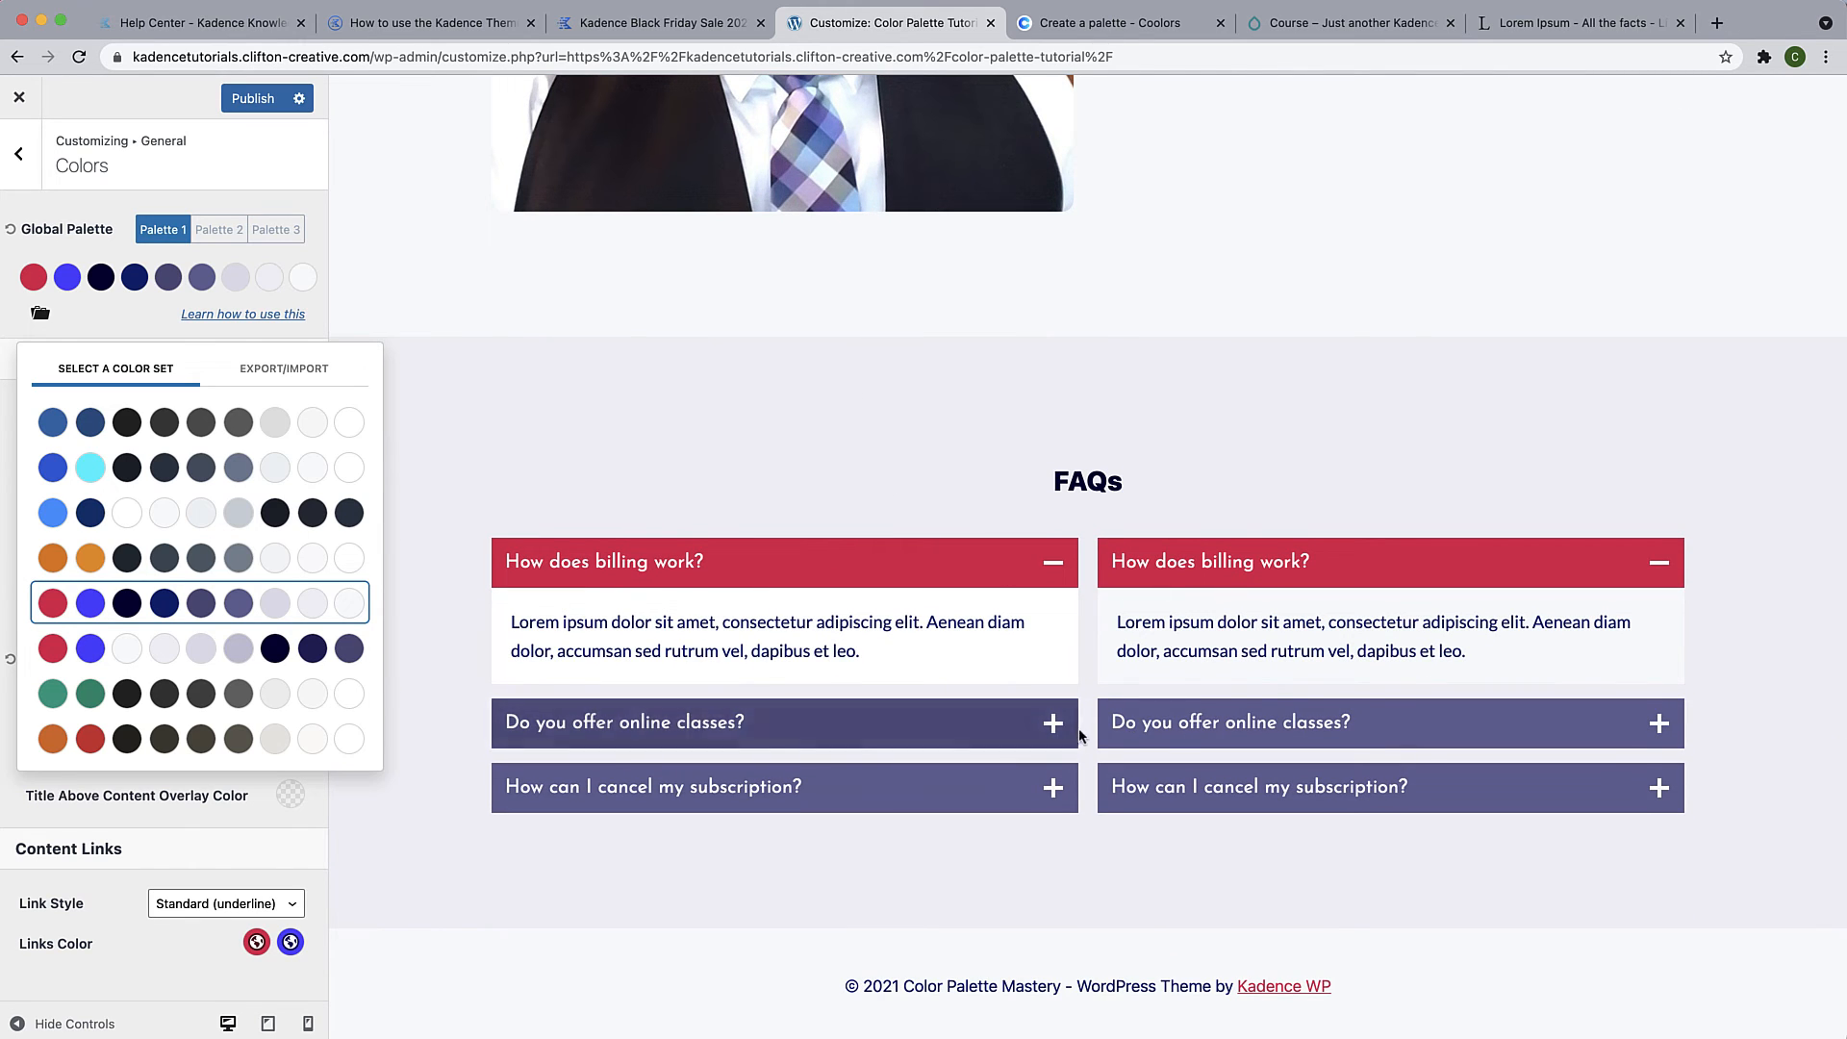
click(957, 740)
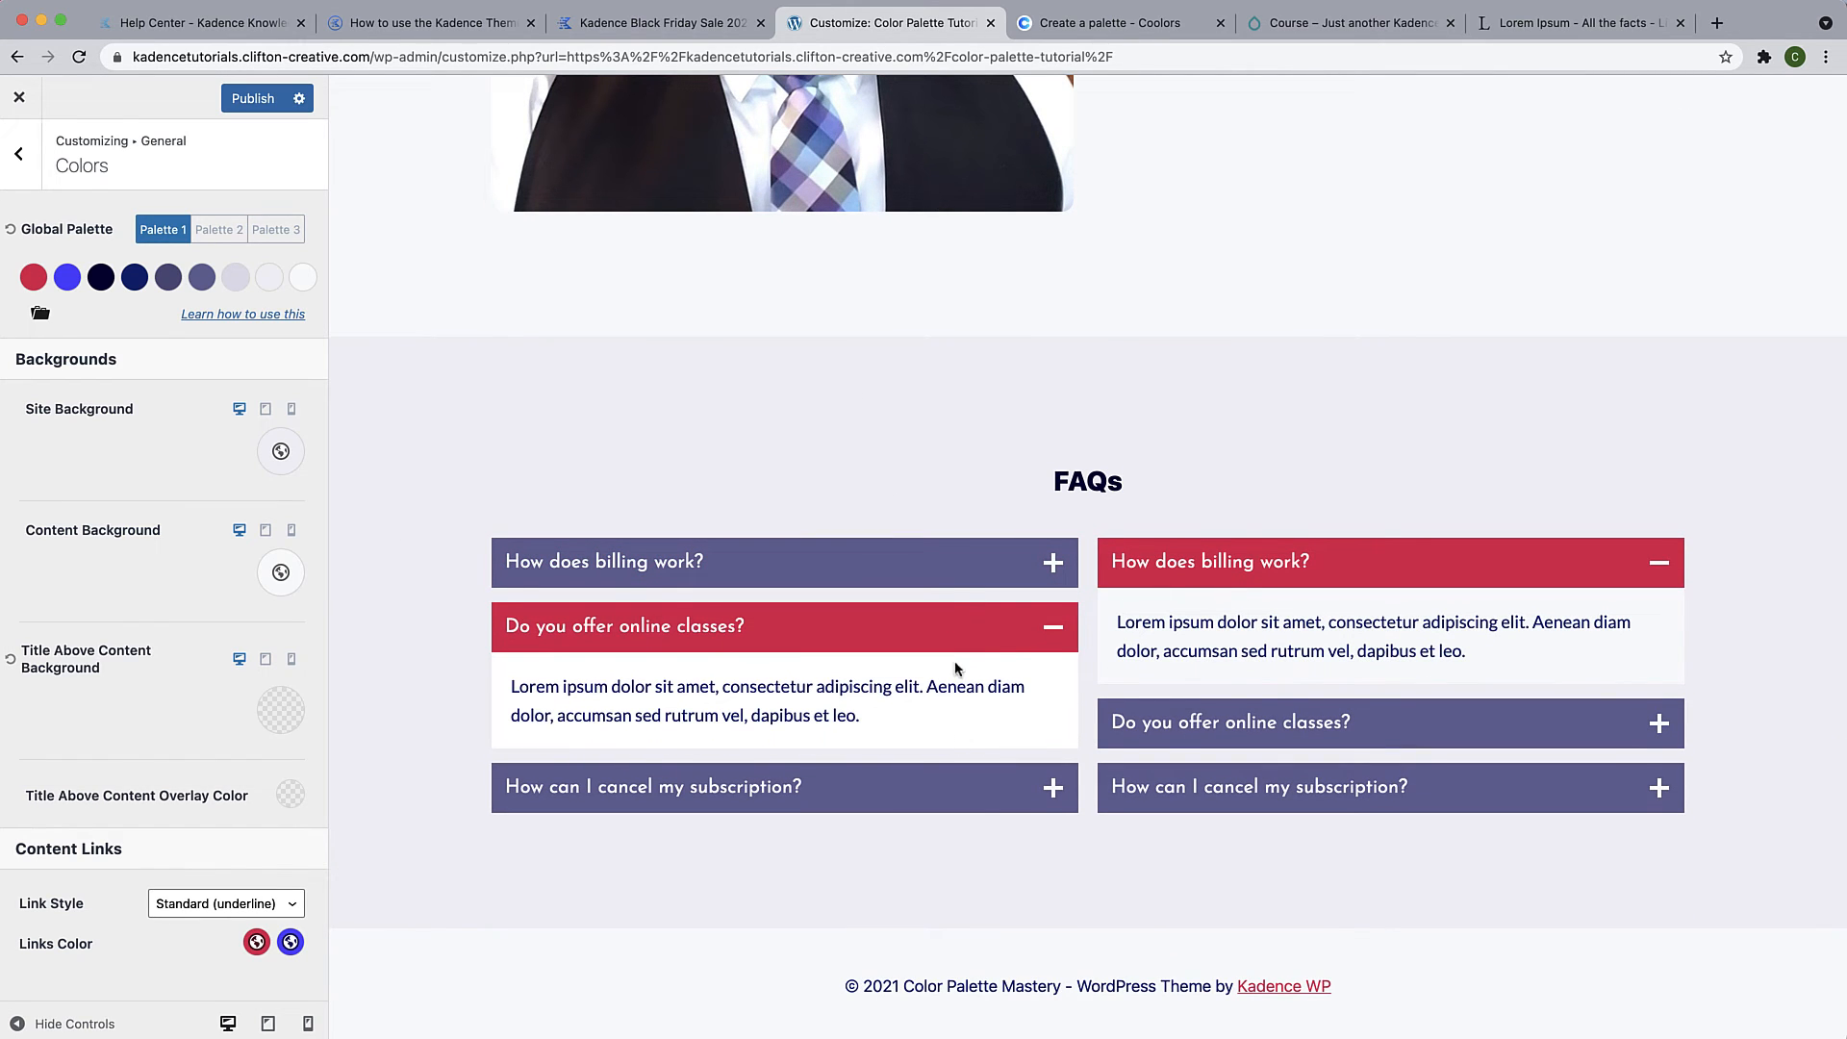
click(958, 579)
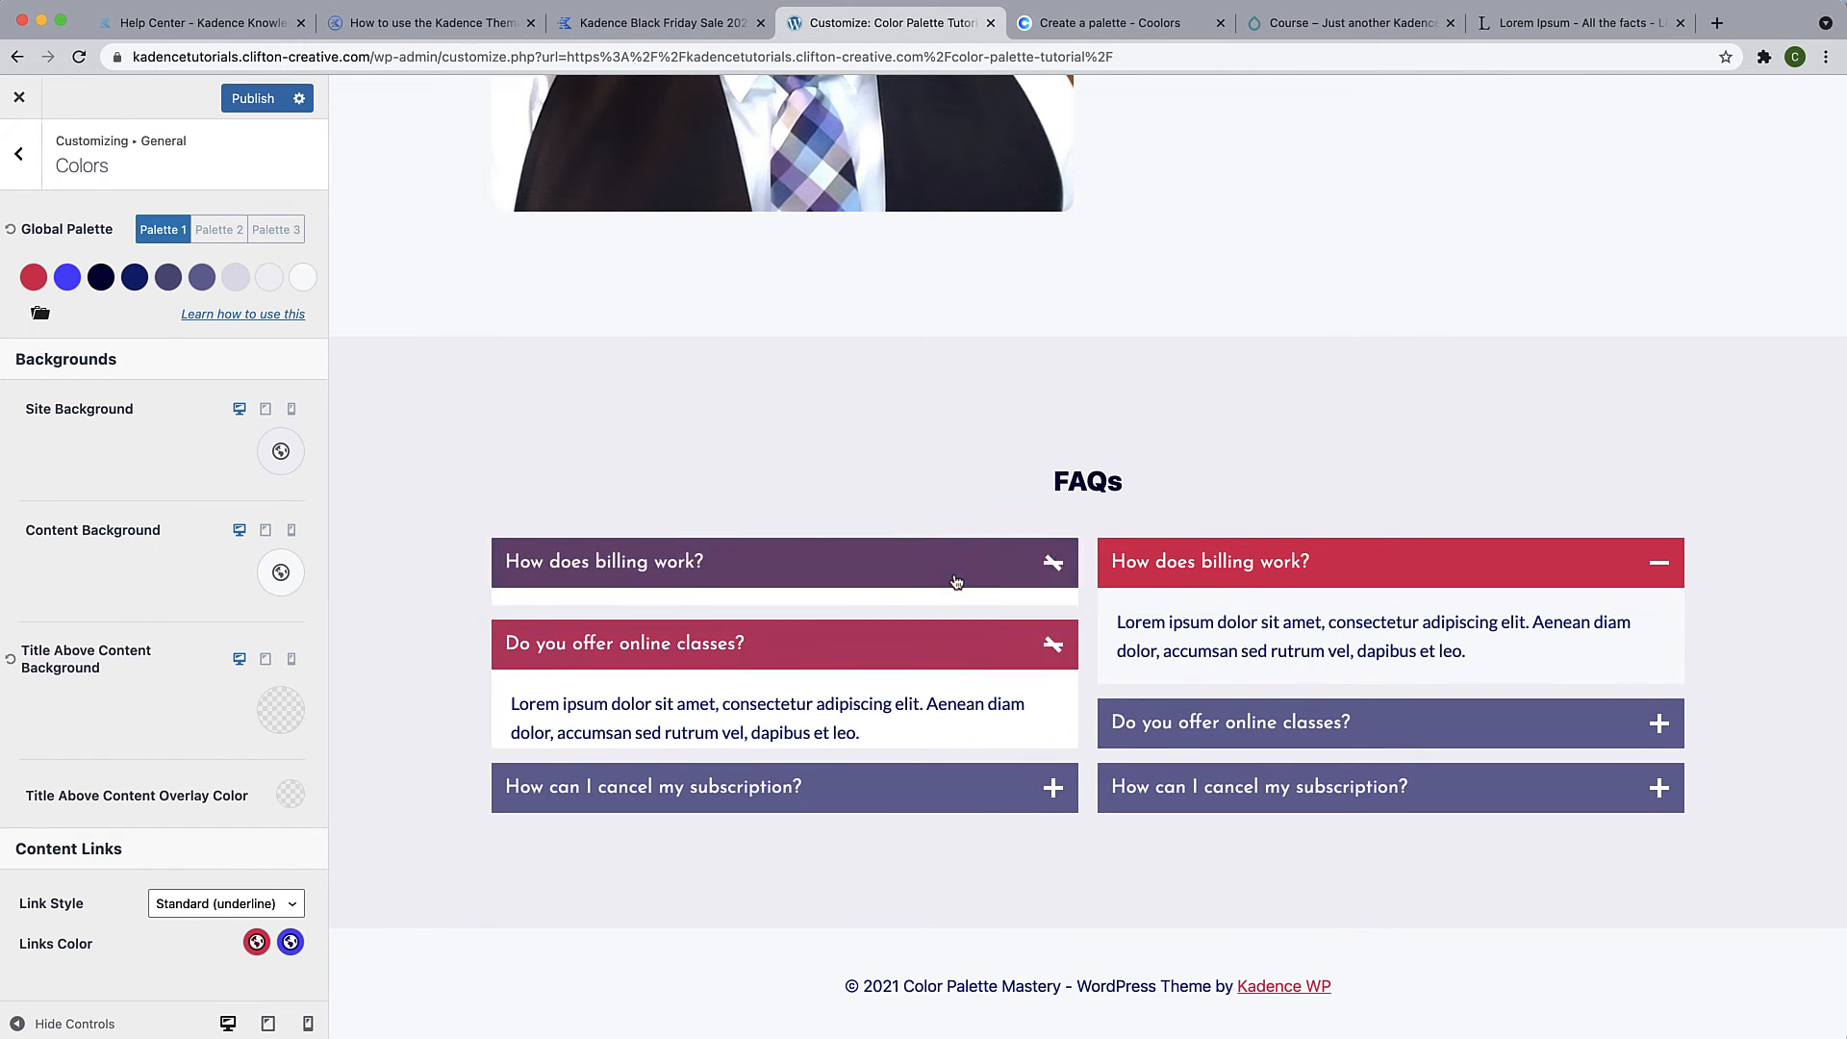
Try the dark-background crimson and bright blue color sets on Palette 1 and check the hero section in the preview
click(48, 315)
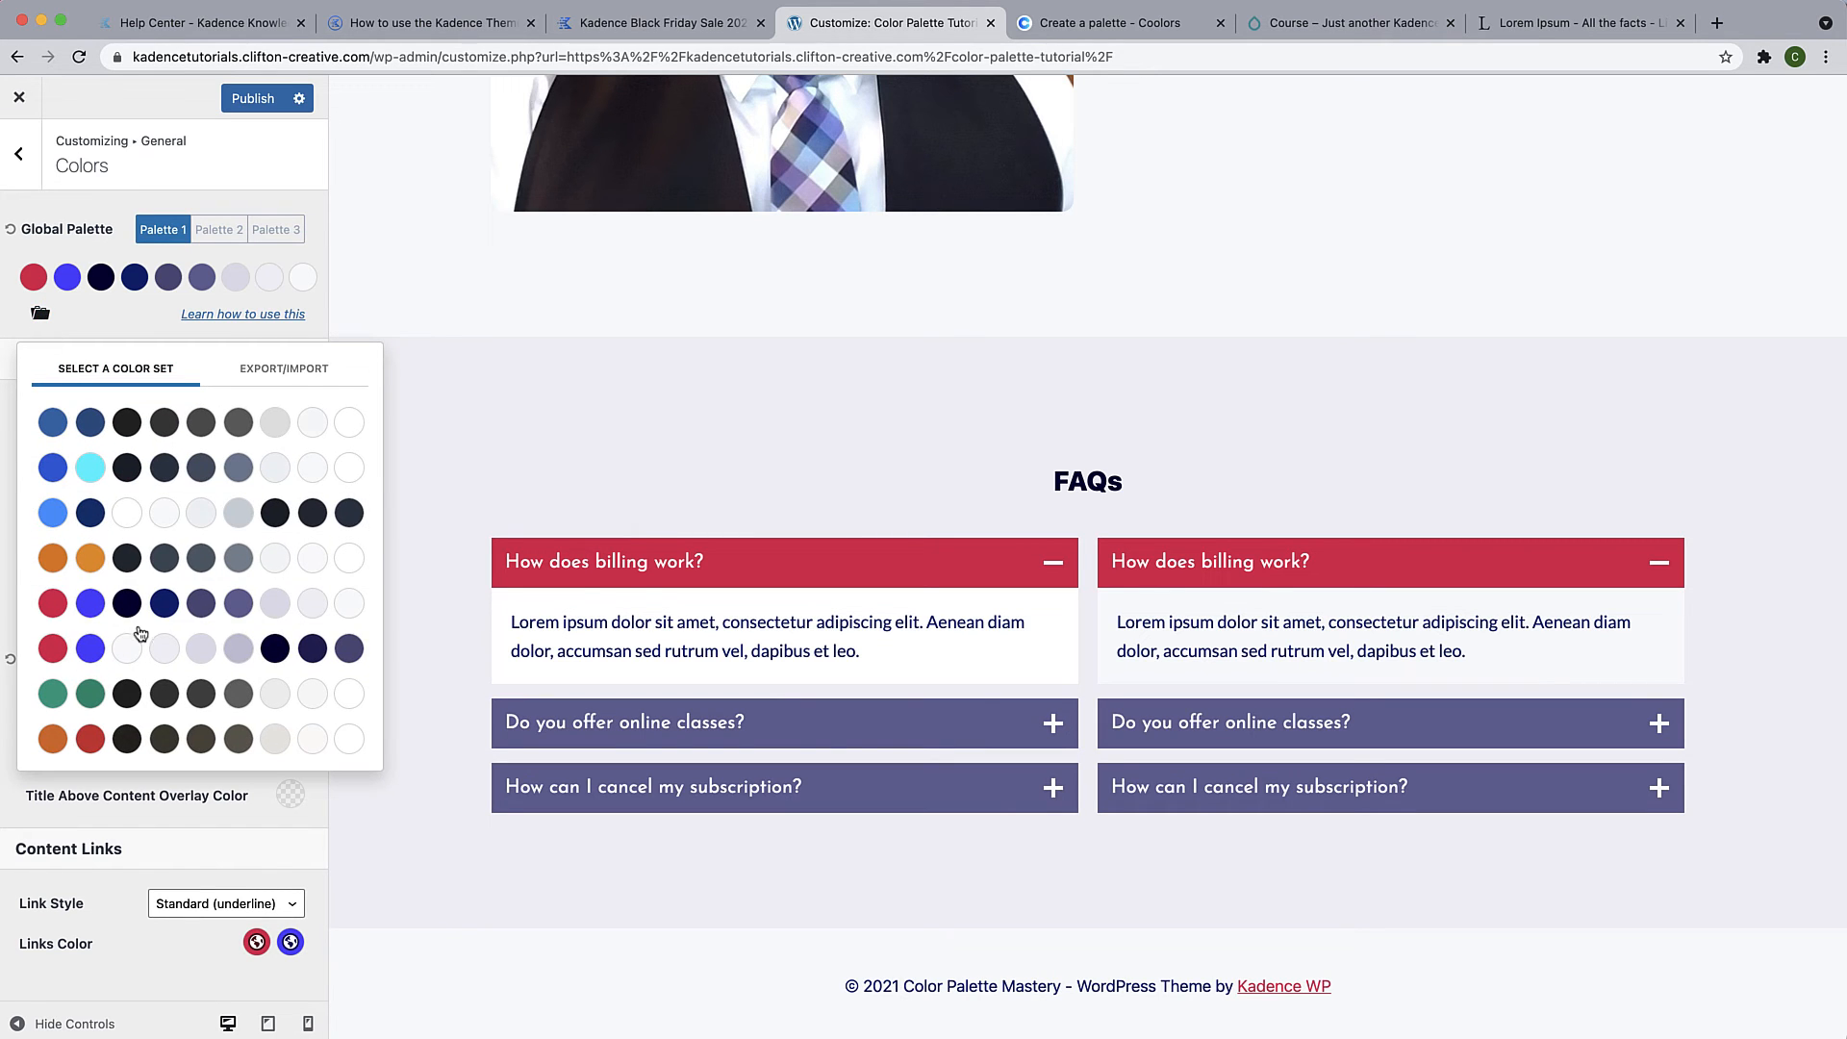
click(127, 652)
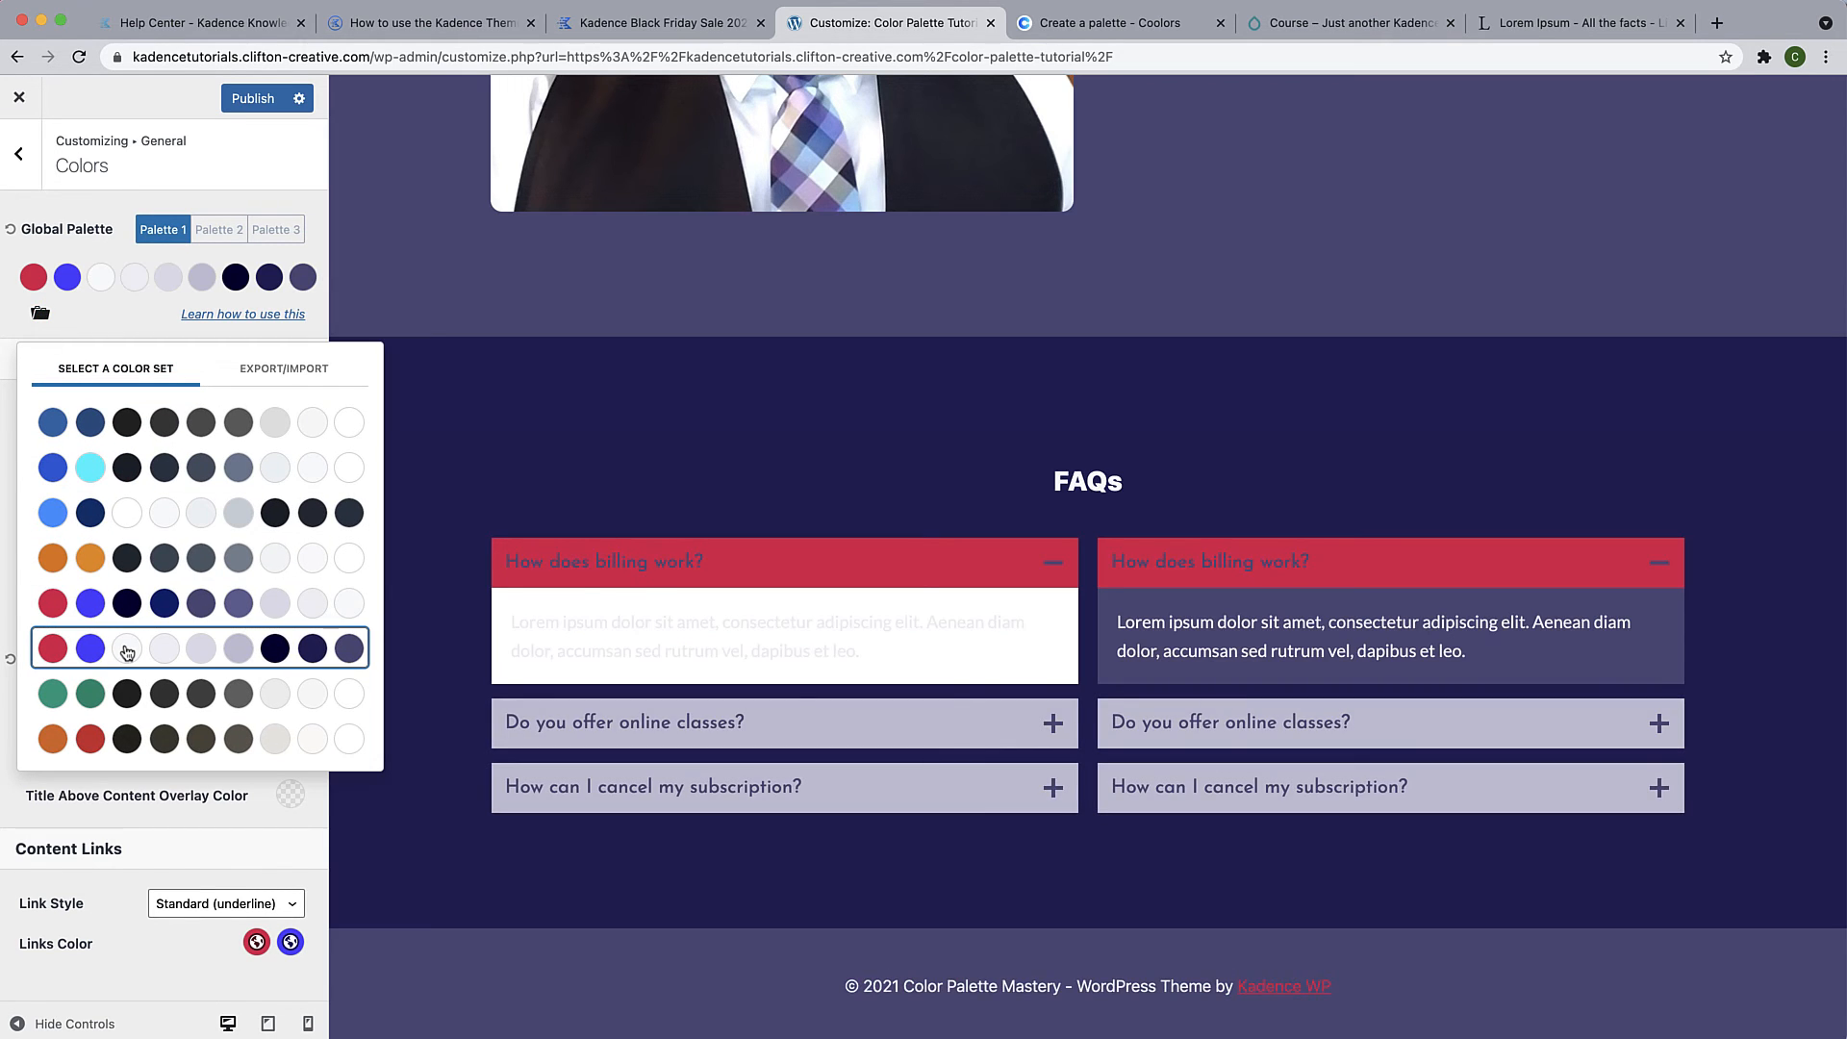
click(176, 513)
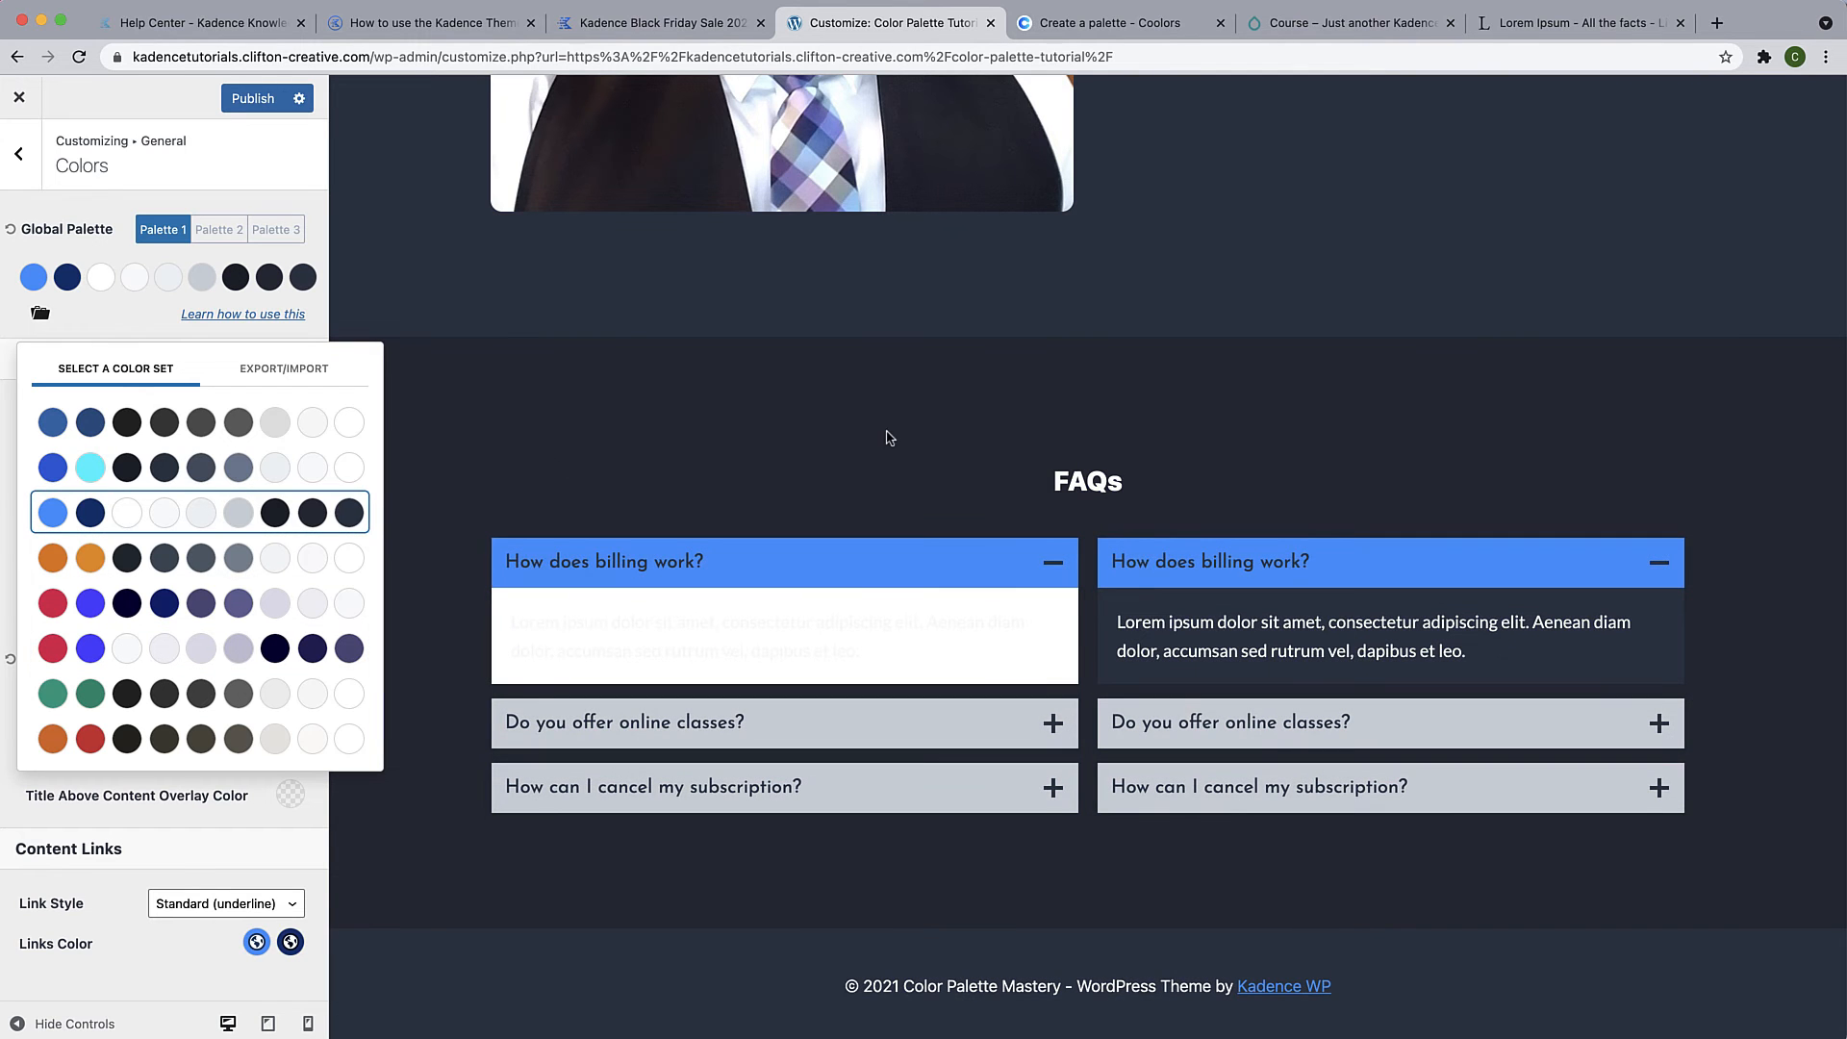
scroll(887, 433, up, 4)
scroll(890, 437, up, 10)
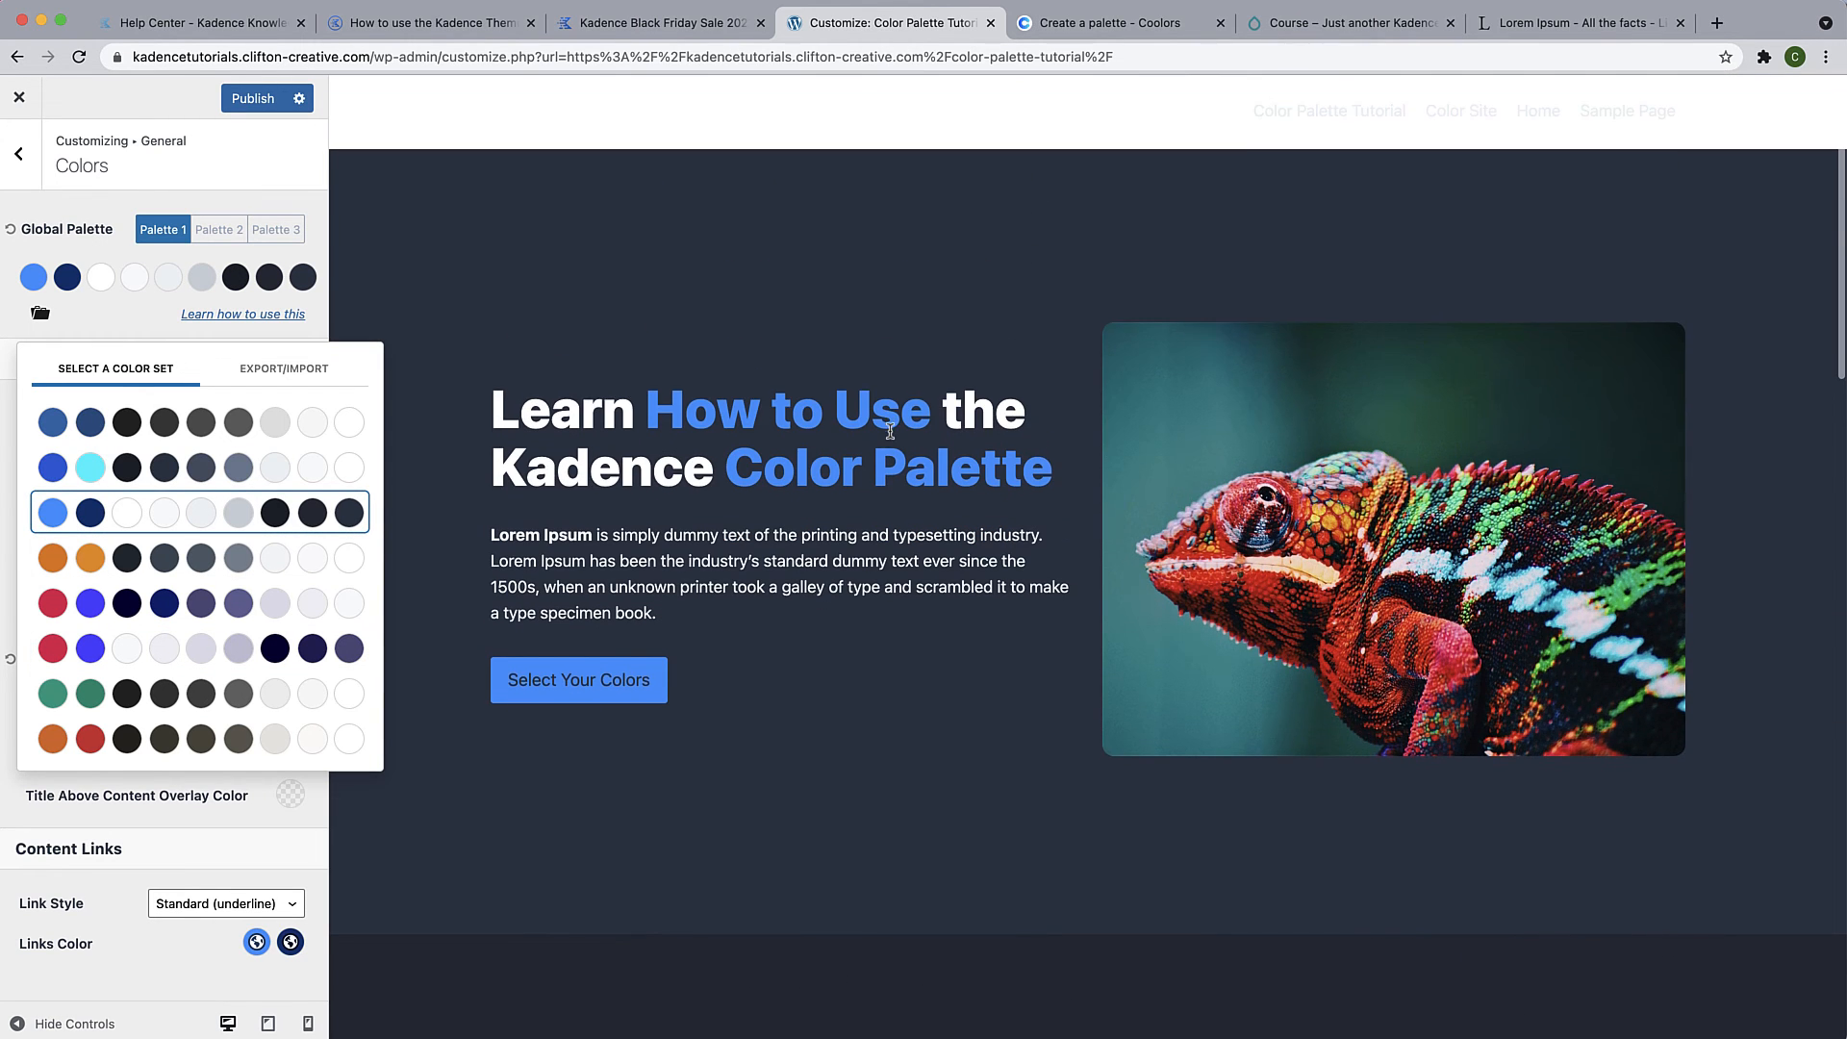
scroll(890, 431, down, 4)
Apply the orange and red color set to Palette 1 and review the page from the hero to the FAQs
click(240, 739)
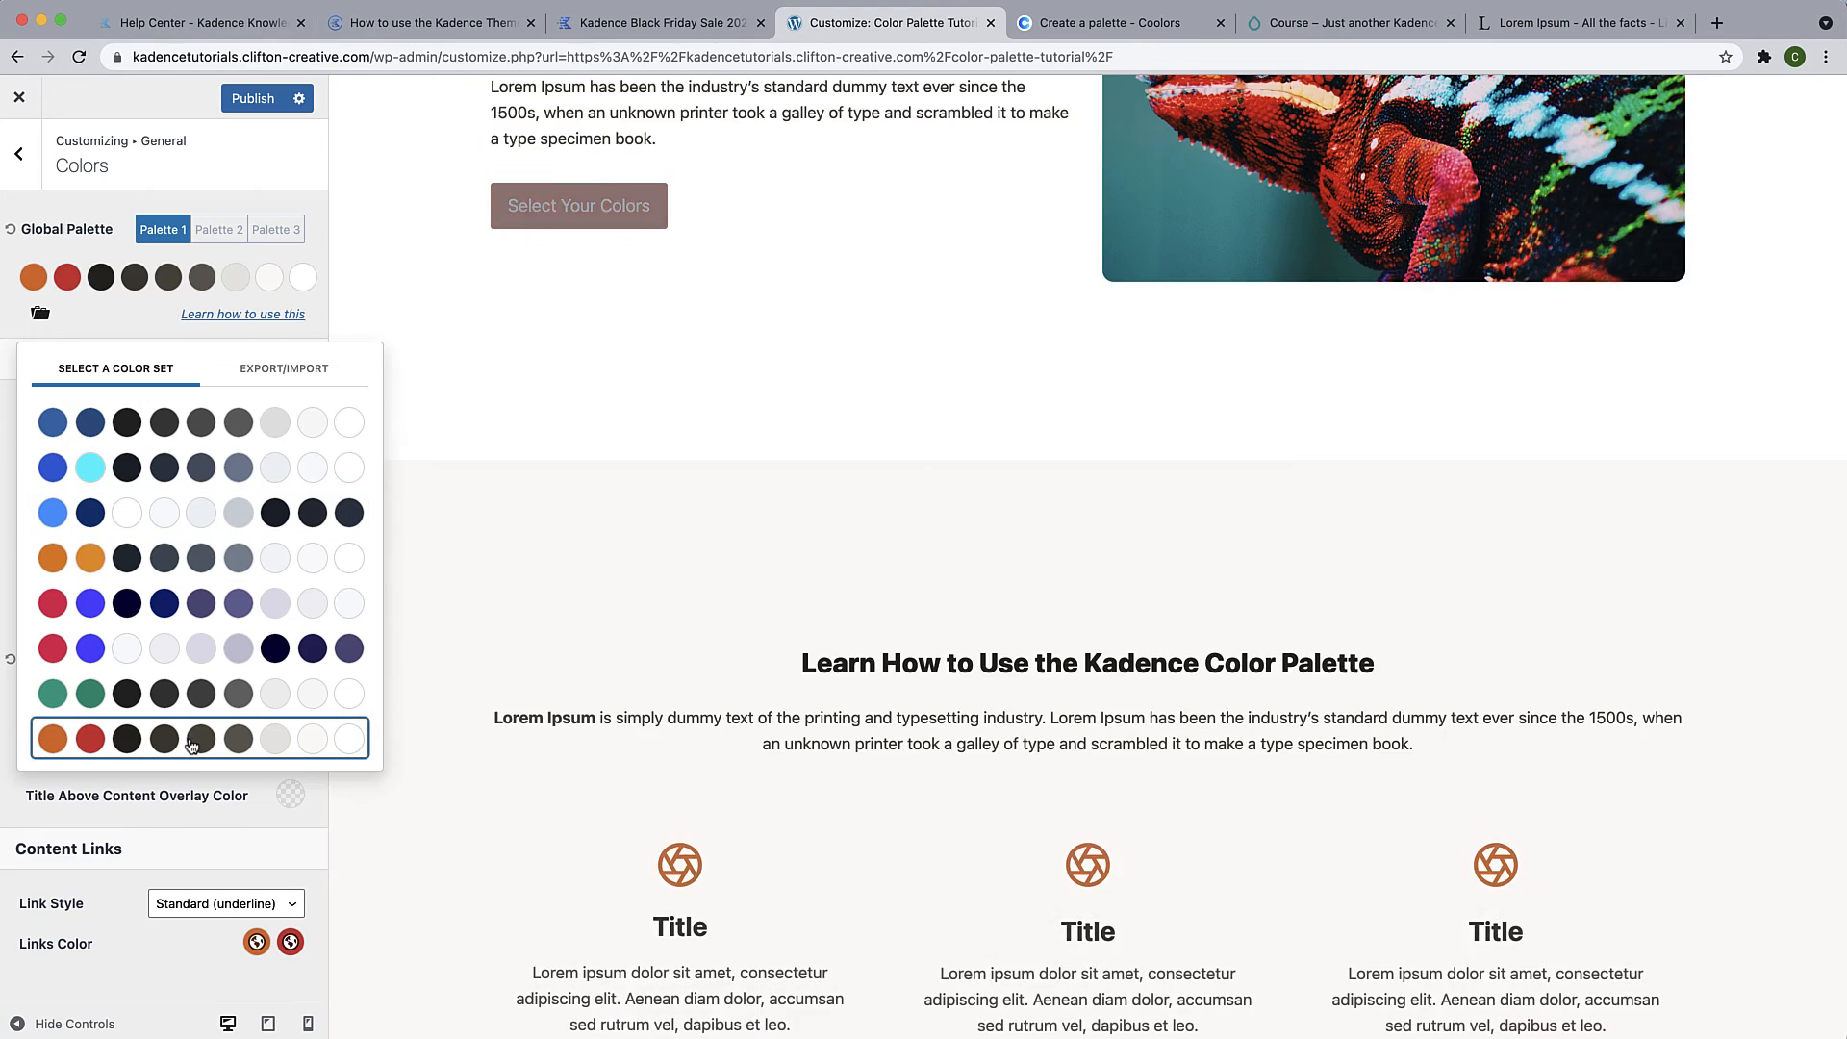
scroll(636, 710, down, 1)
scroll(636, 711, down, 10)
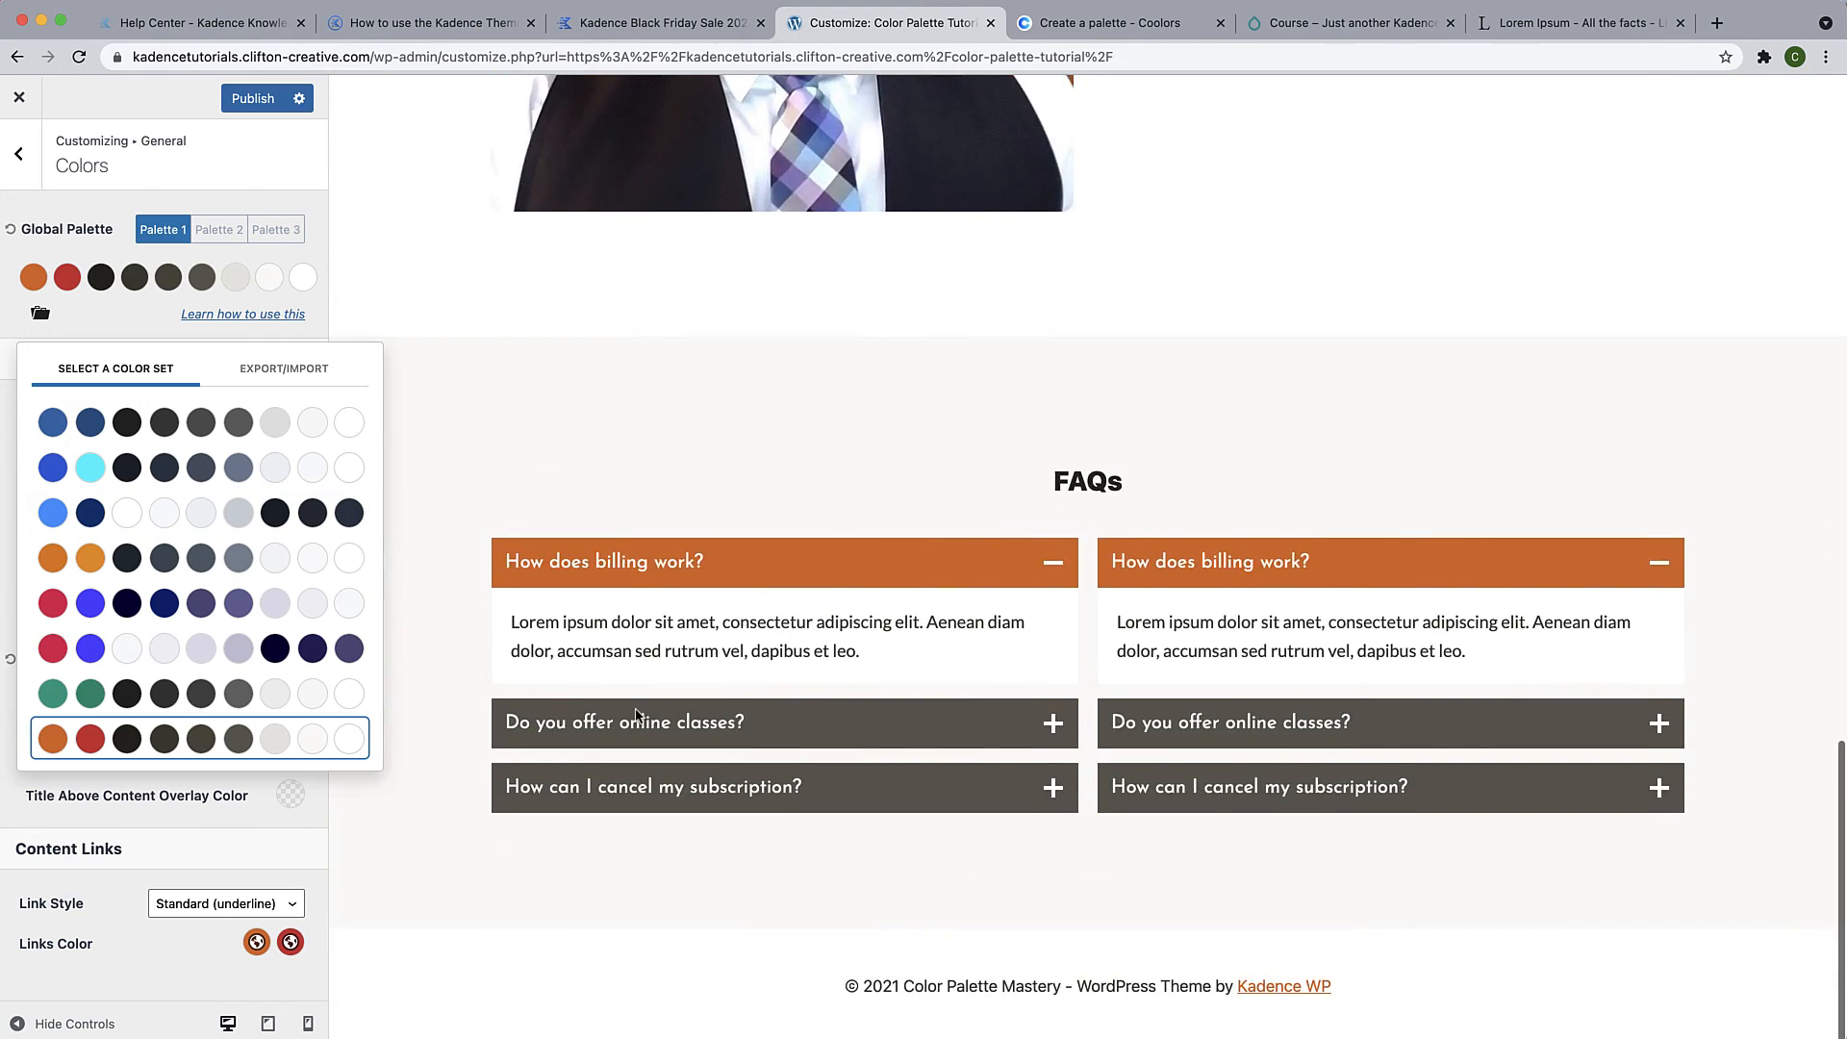
scroll(637, 712, up, 7)
scroll(636, 715, up, 15)
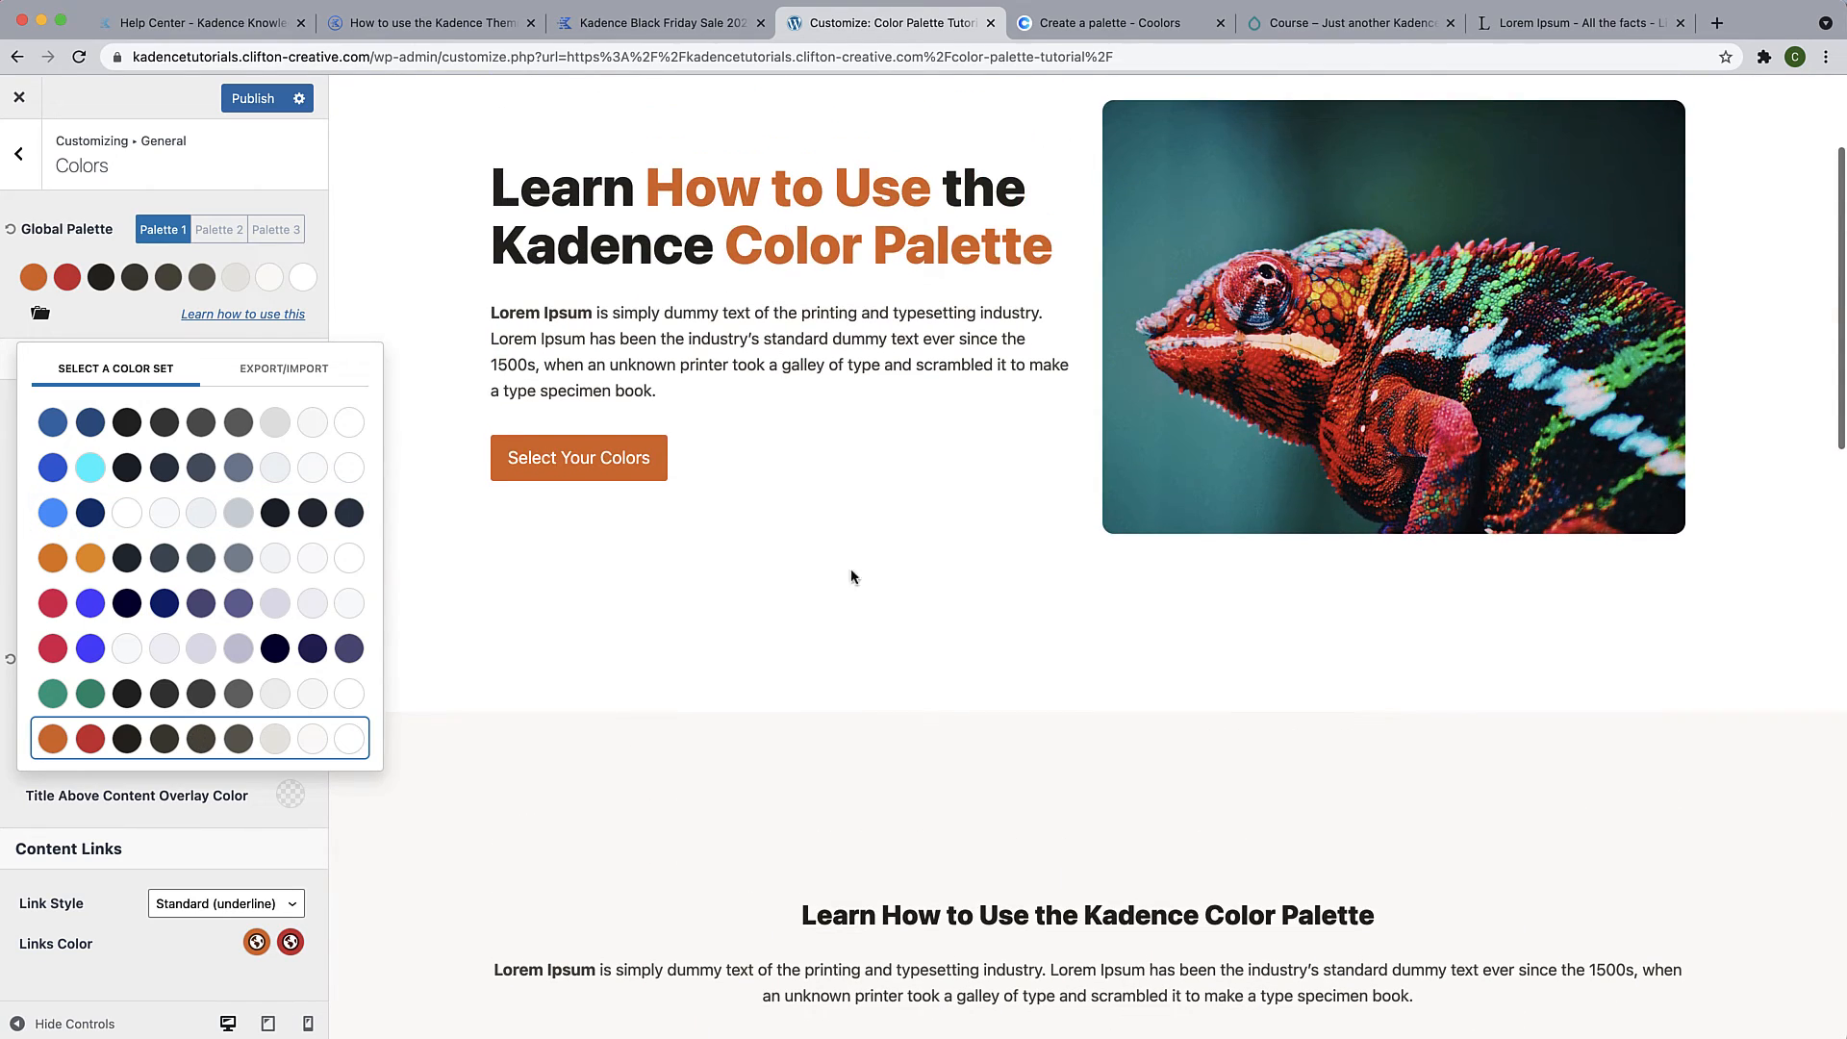
scroll(855, 600, up, 3)
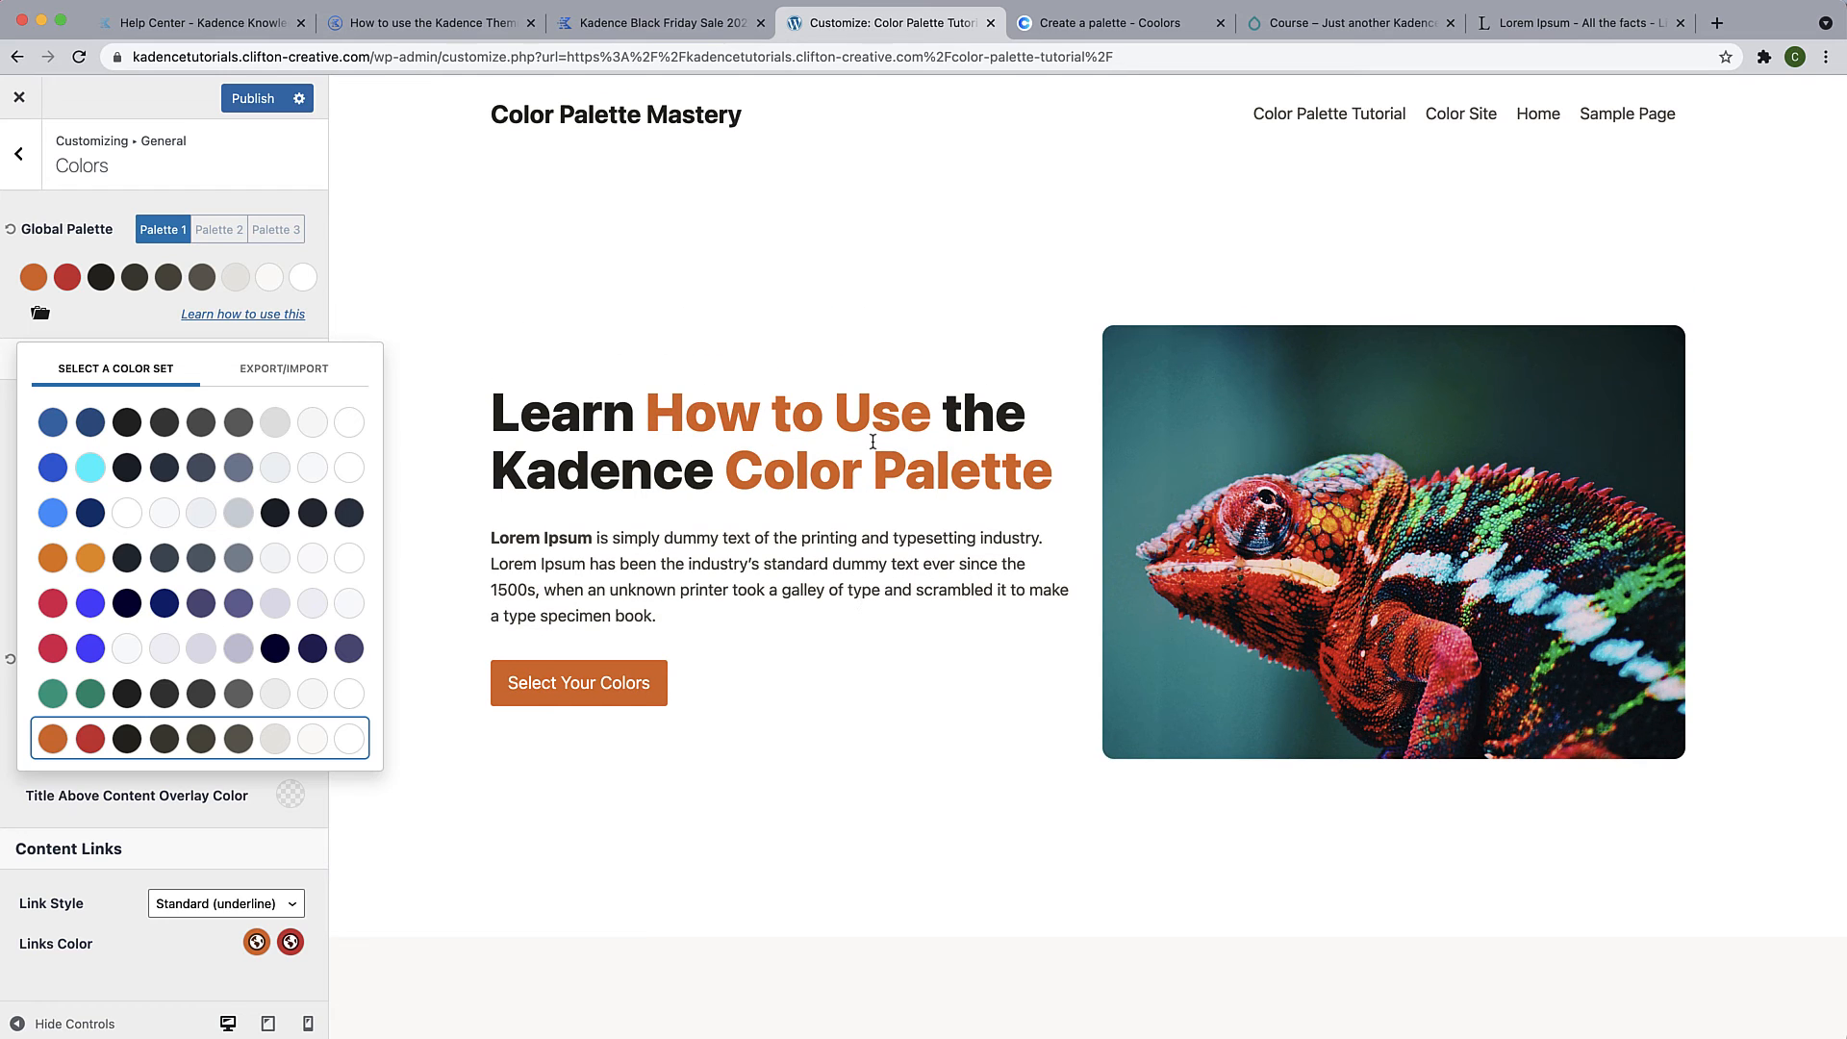
scroll(873, 441, down, 4)
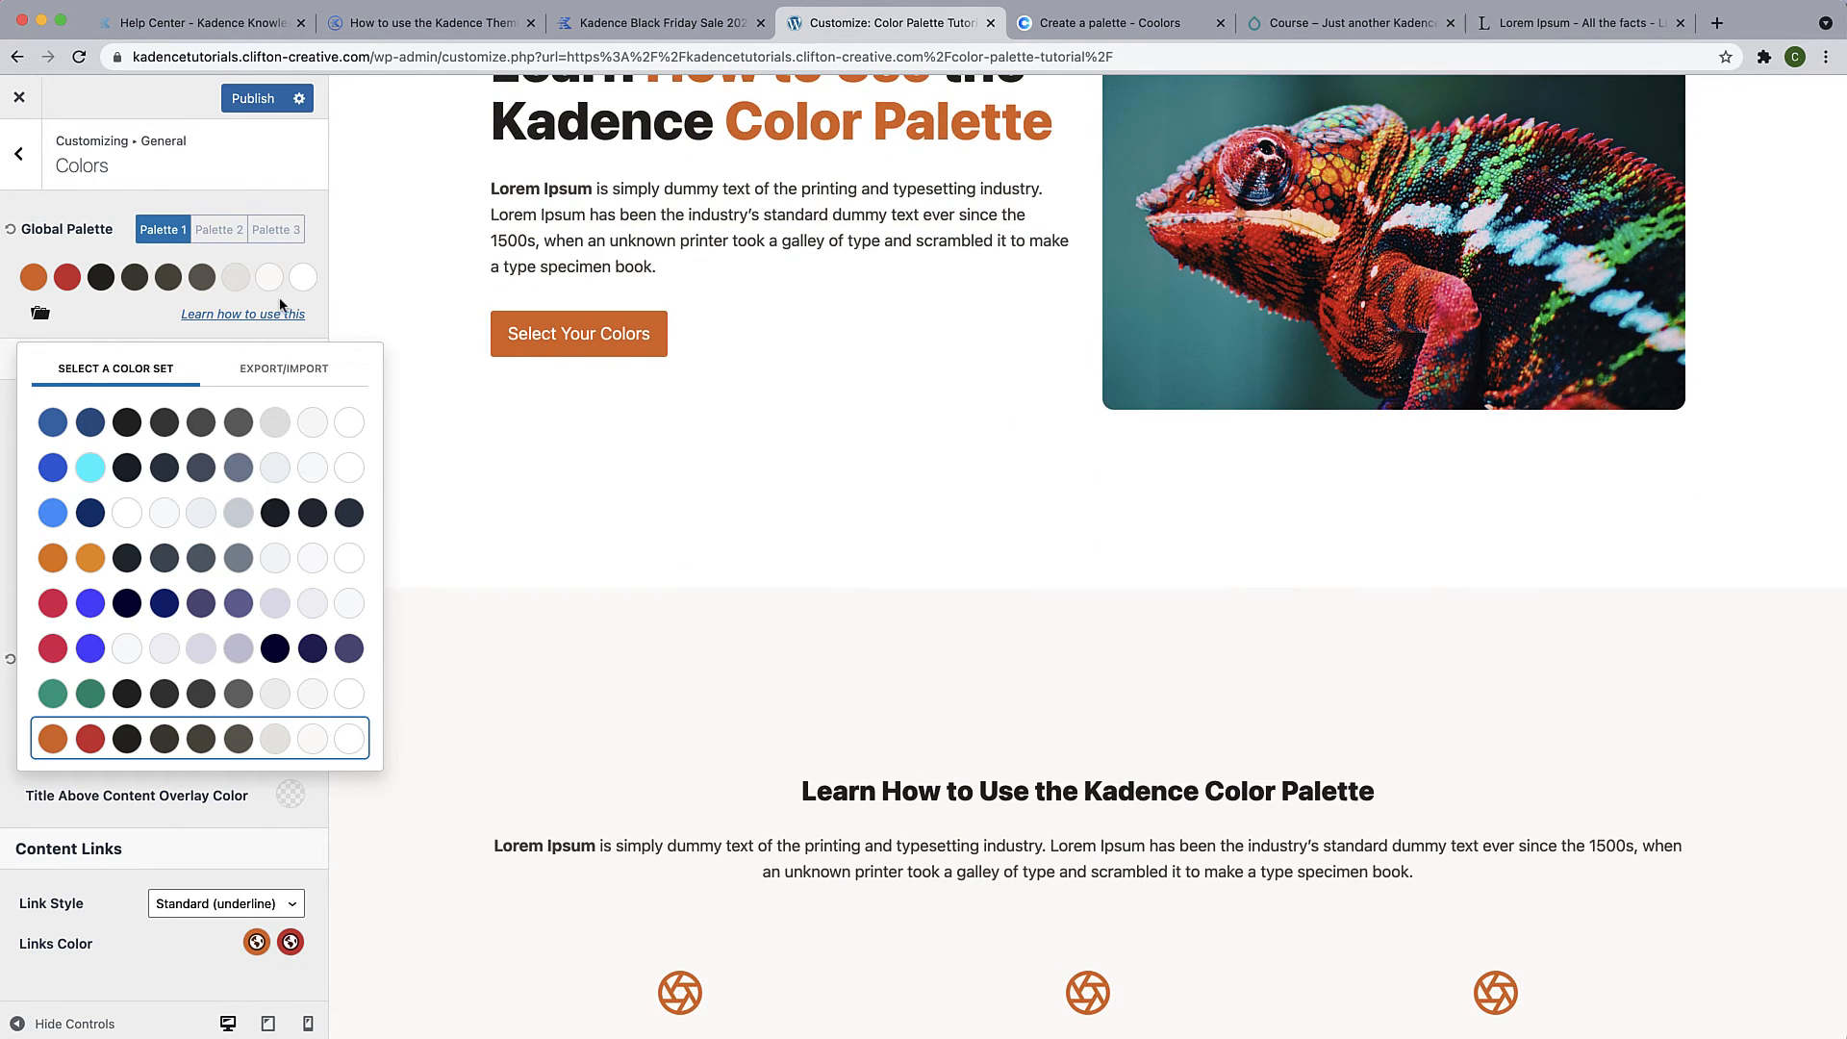
Close the color set list and switch the global palette to Palette 3
click(91, 312)
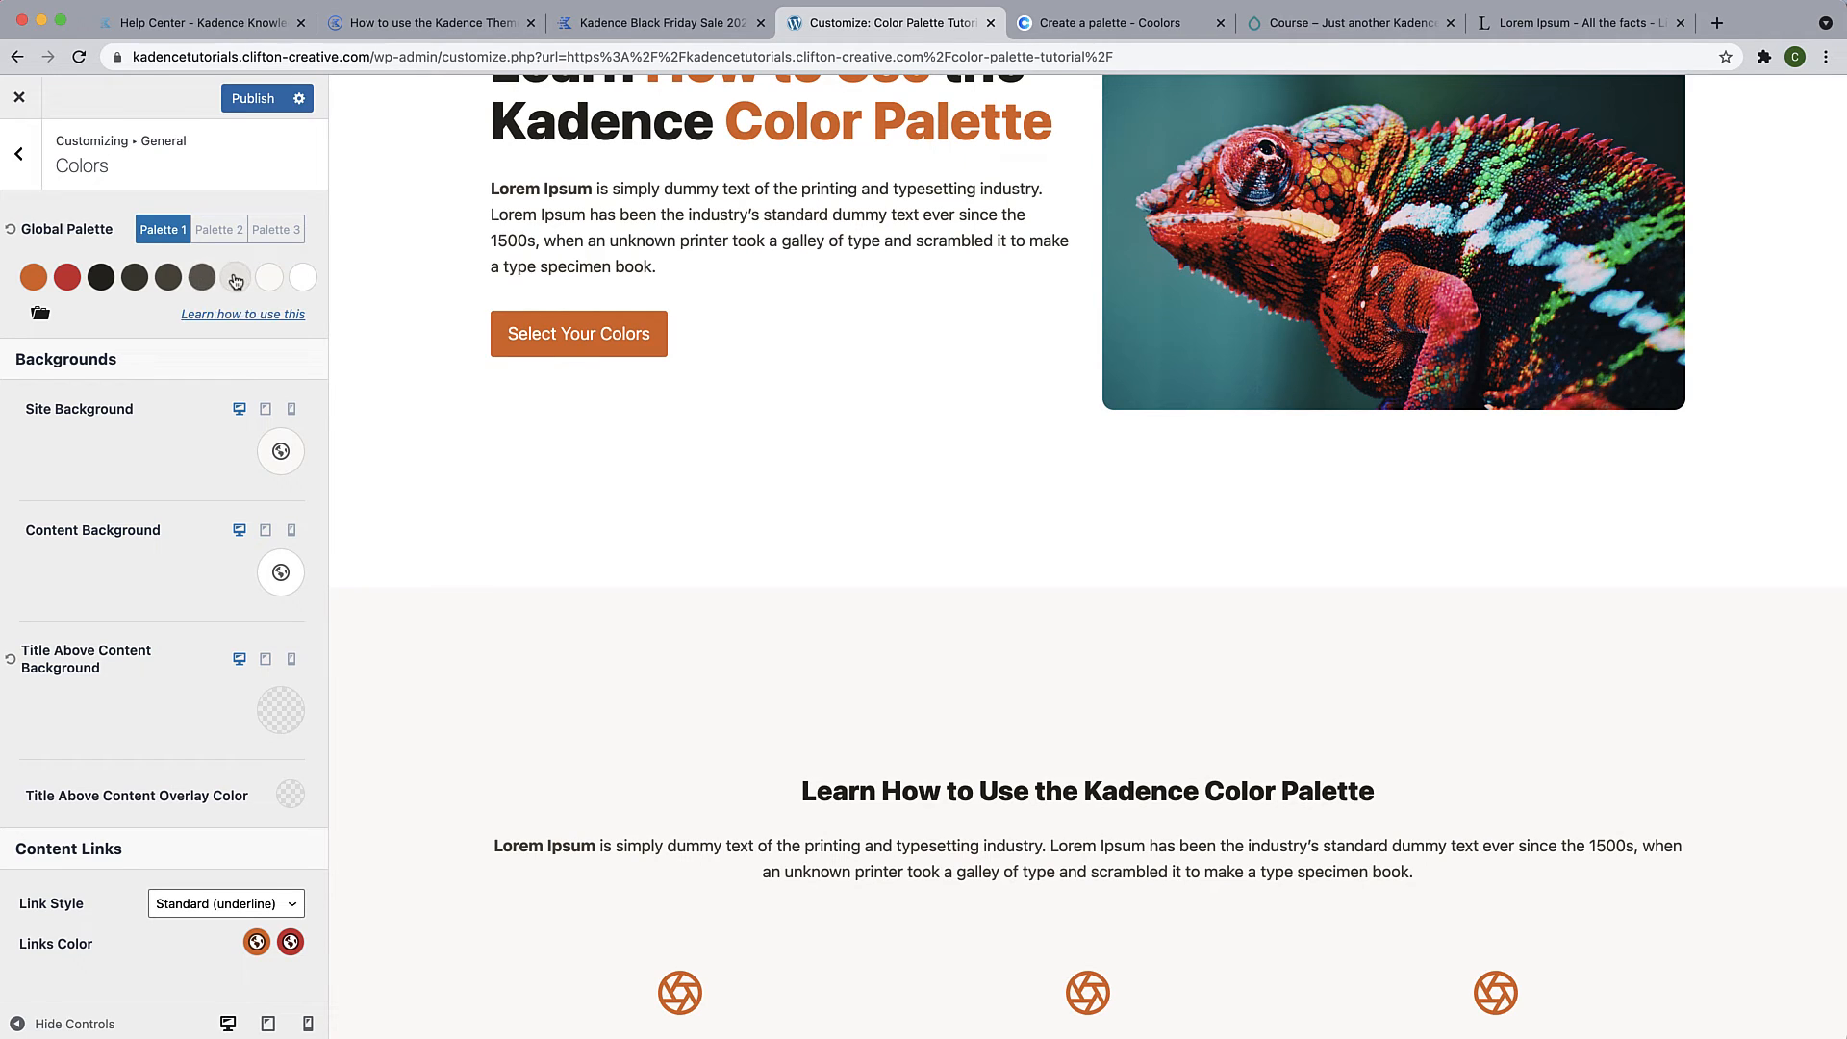
click(300, 238)
scroll(453, 269, up, 5)
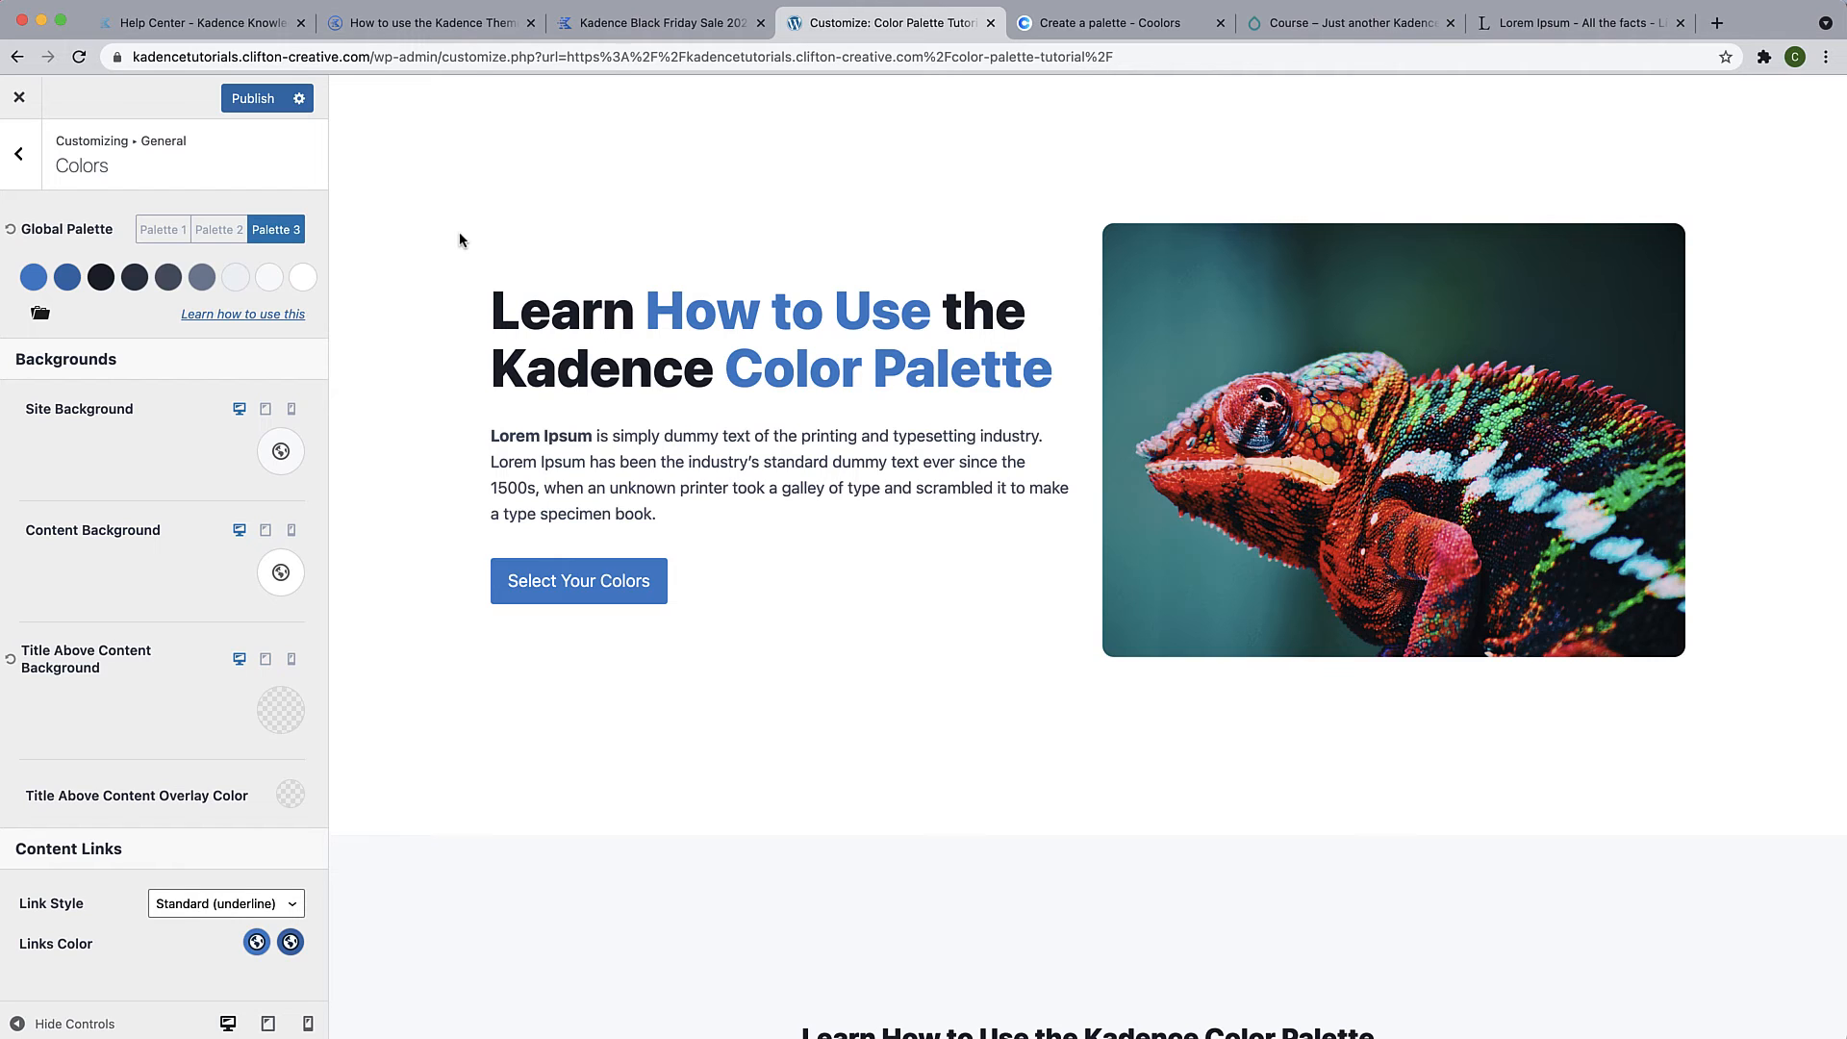
Open coolors.co in a new browser tab and start its palette generator
click(1718, 27)
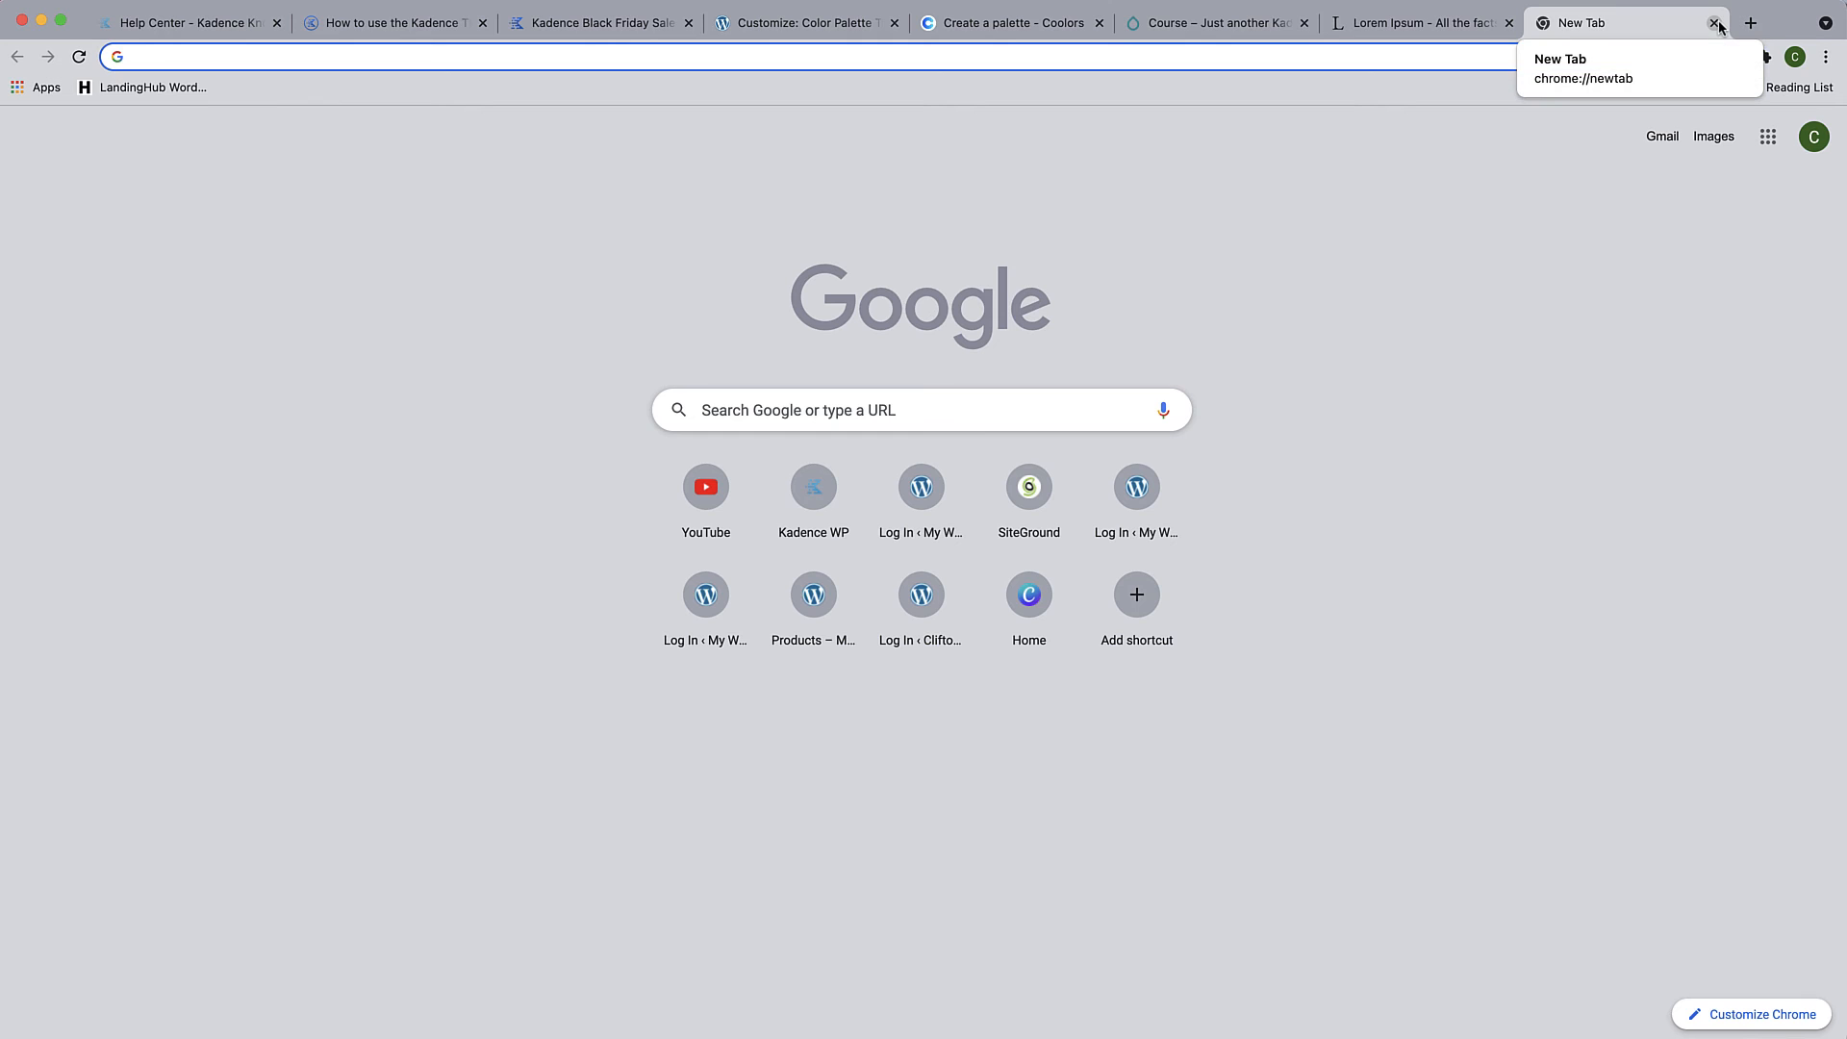
text(coo)
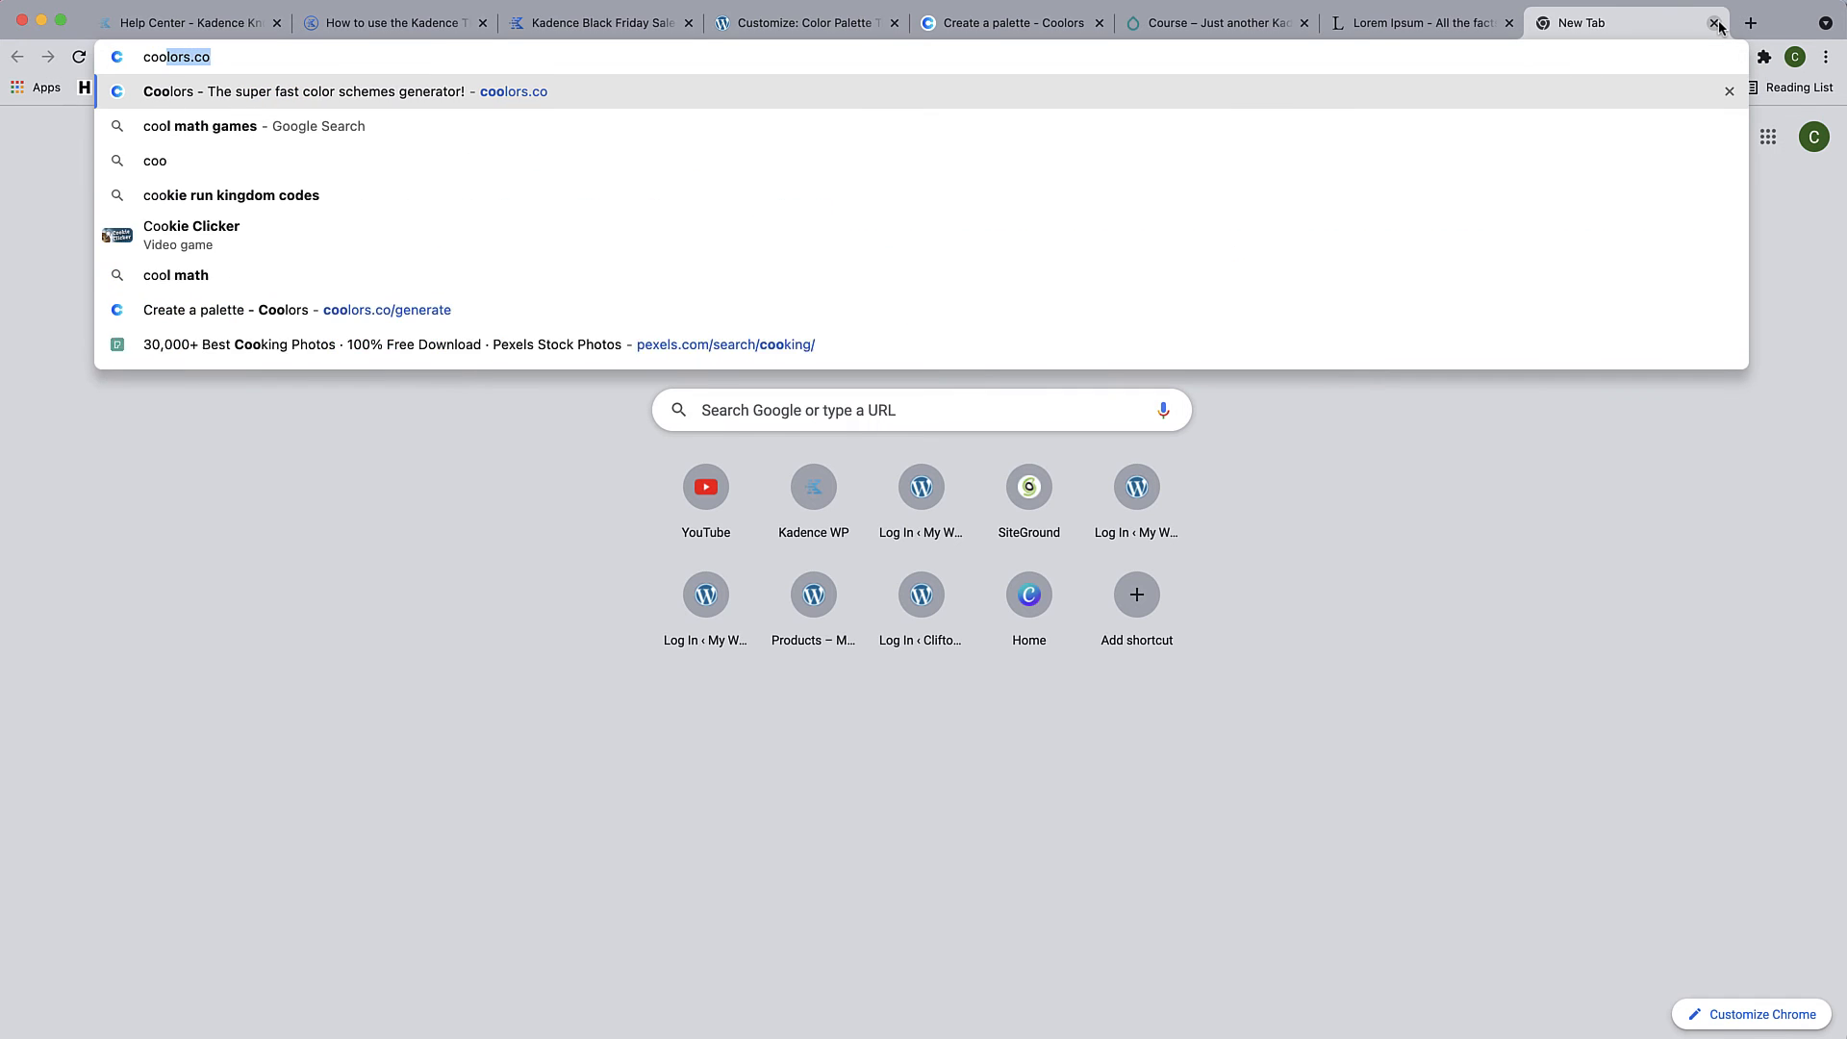
text(lors)
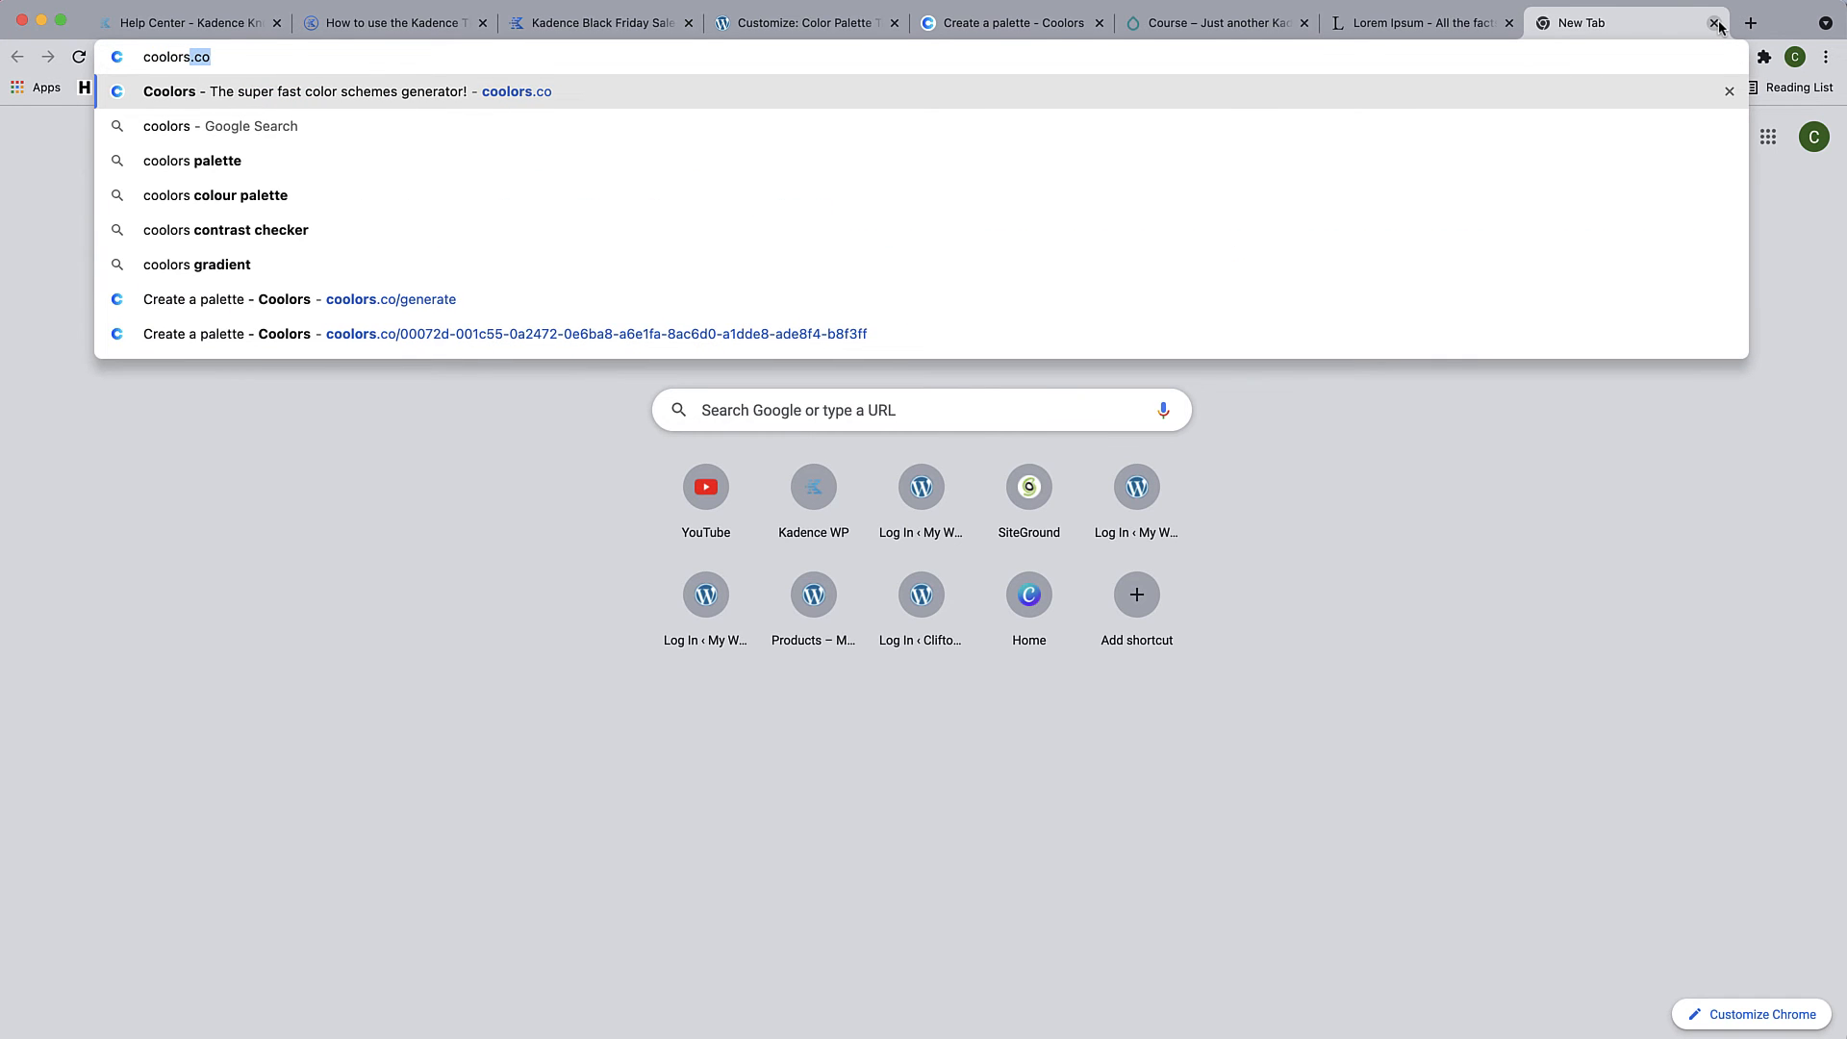
text(.co)
key(Return)
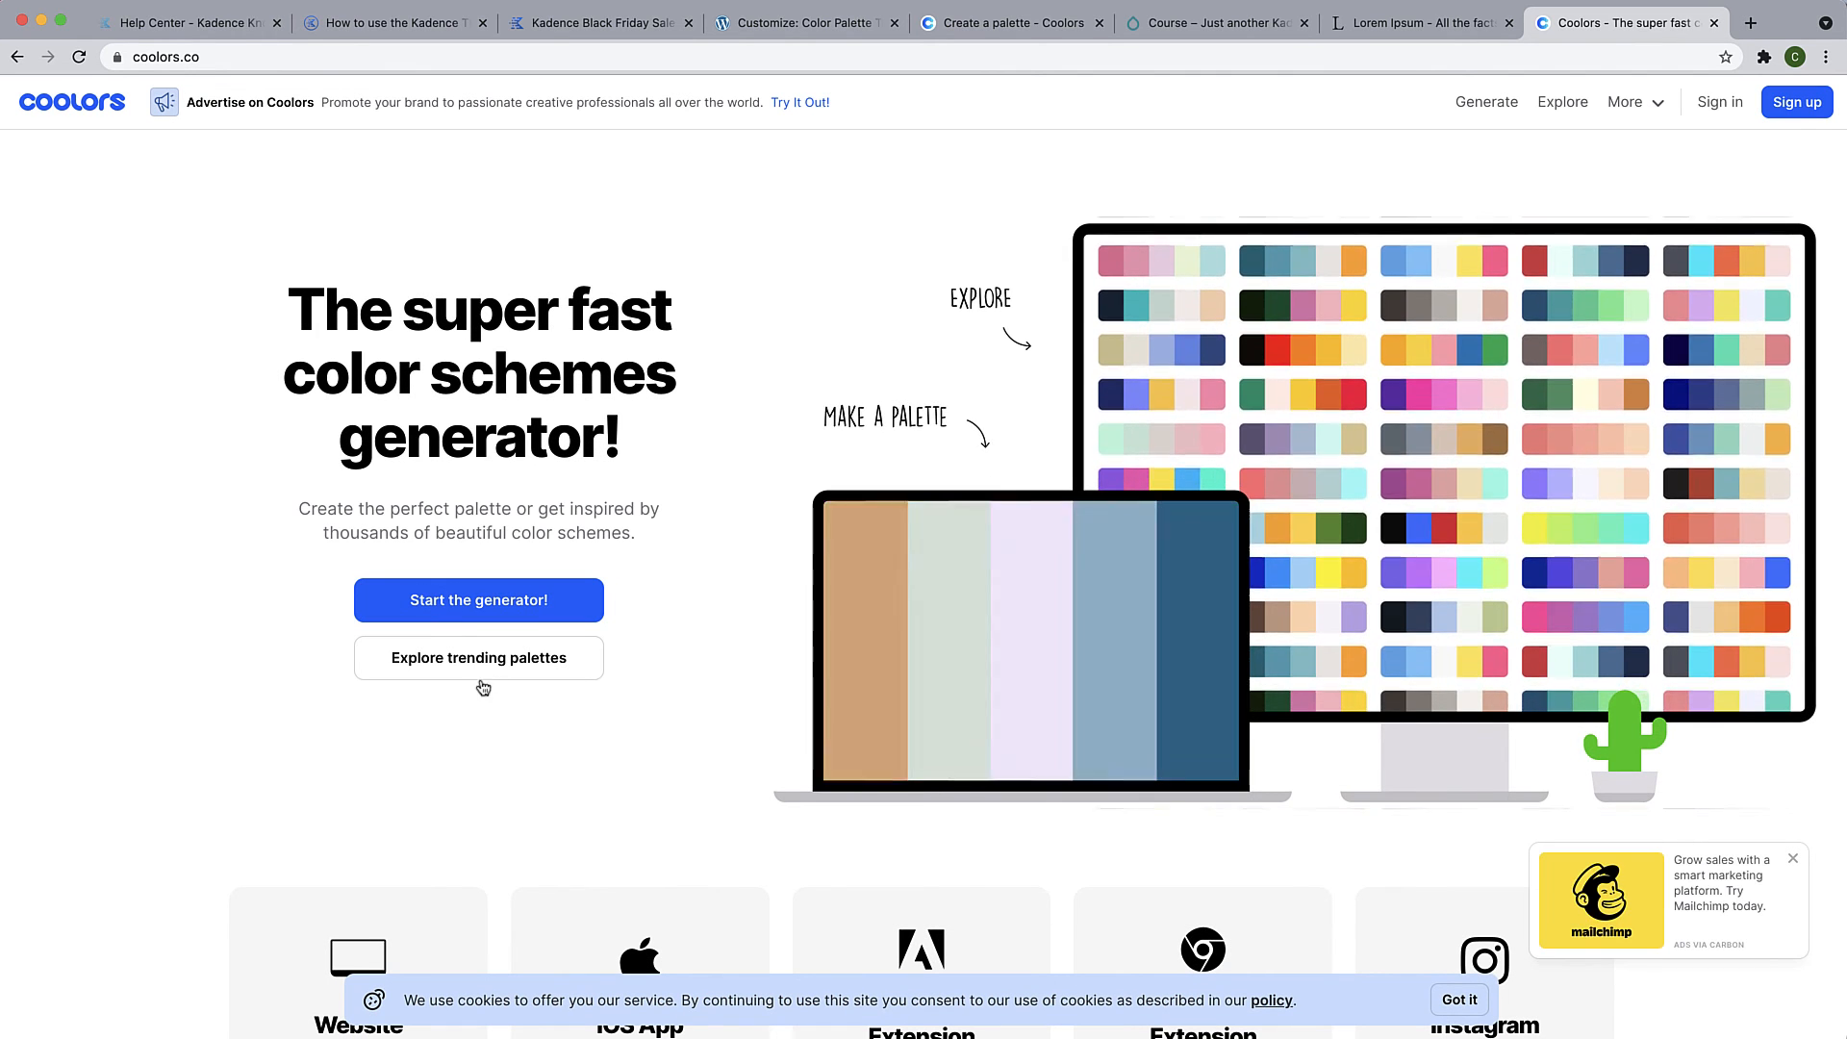
click(523, 604)
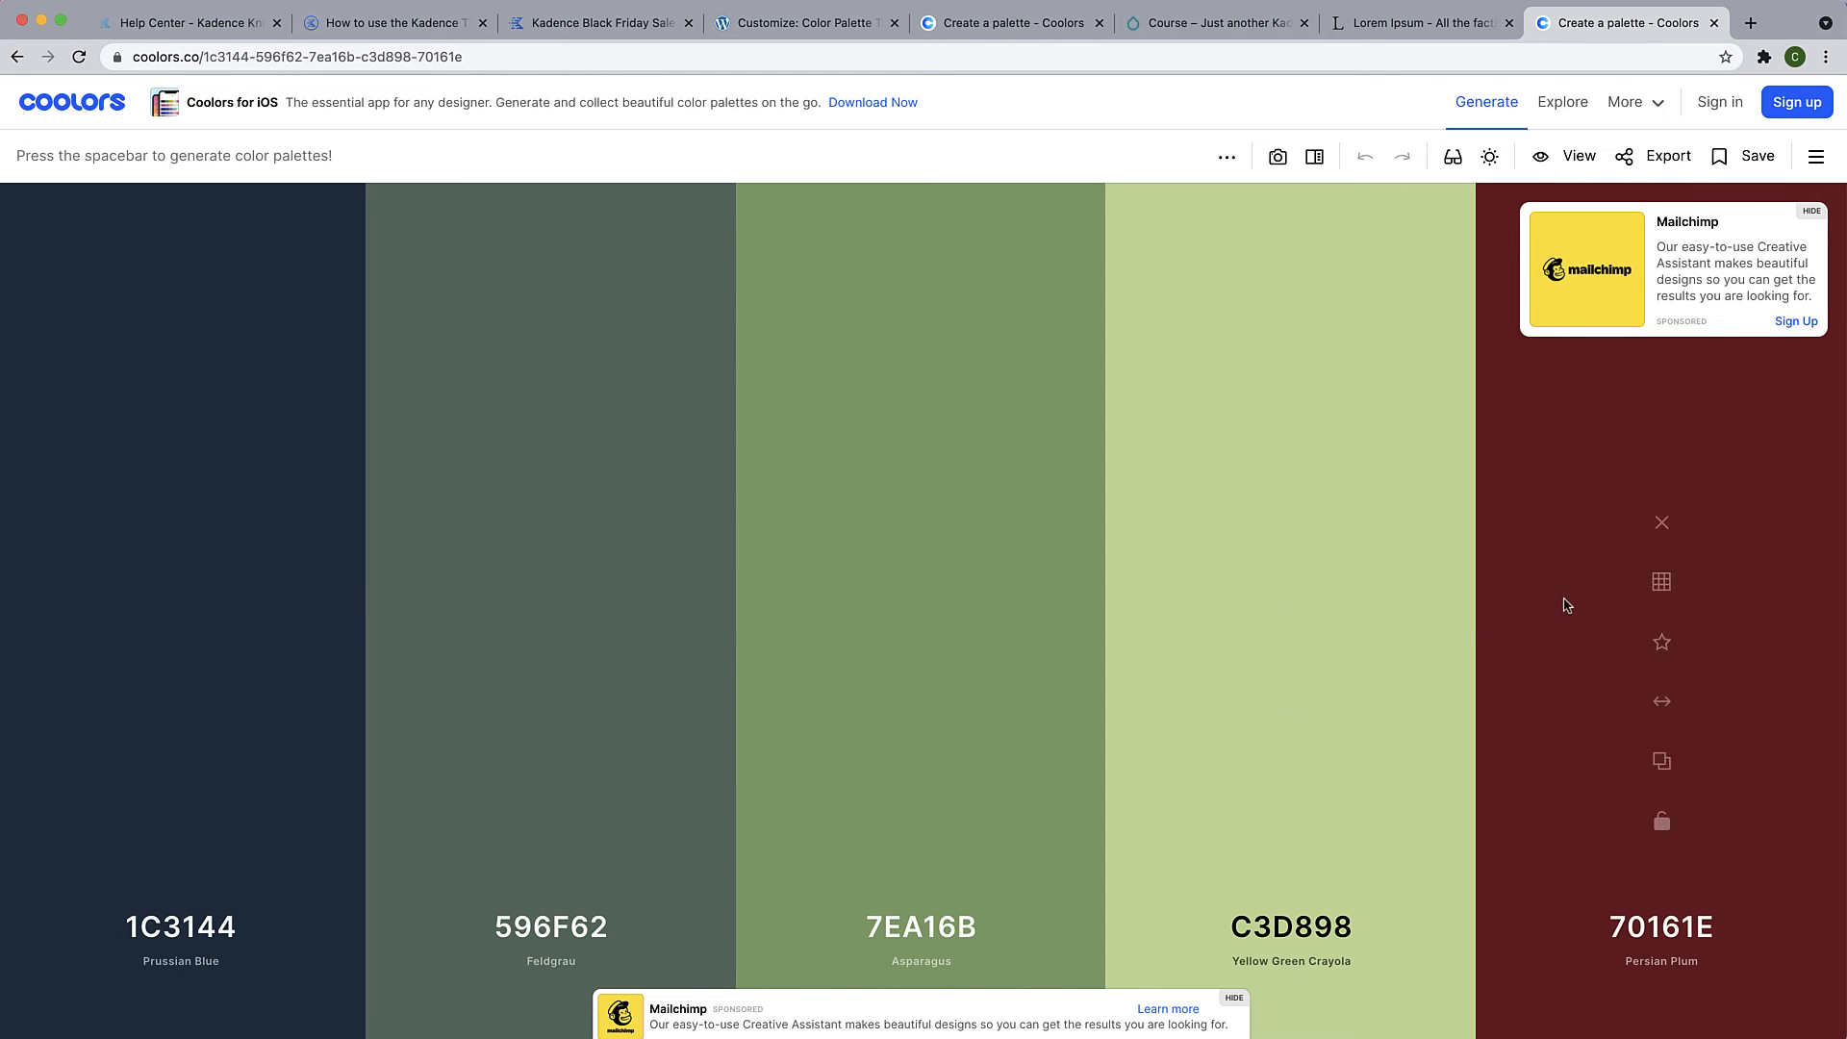
Generate random palettes, hiding the lower ad, until one with red B80C09, two blues, ghost white FBFBFF and near-black 040F16 is found
key(space)
key(space)
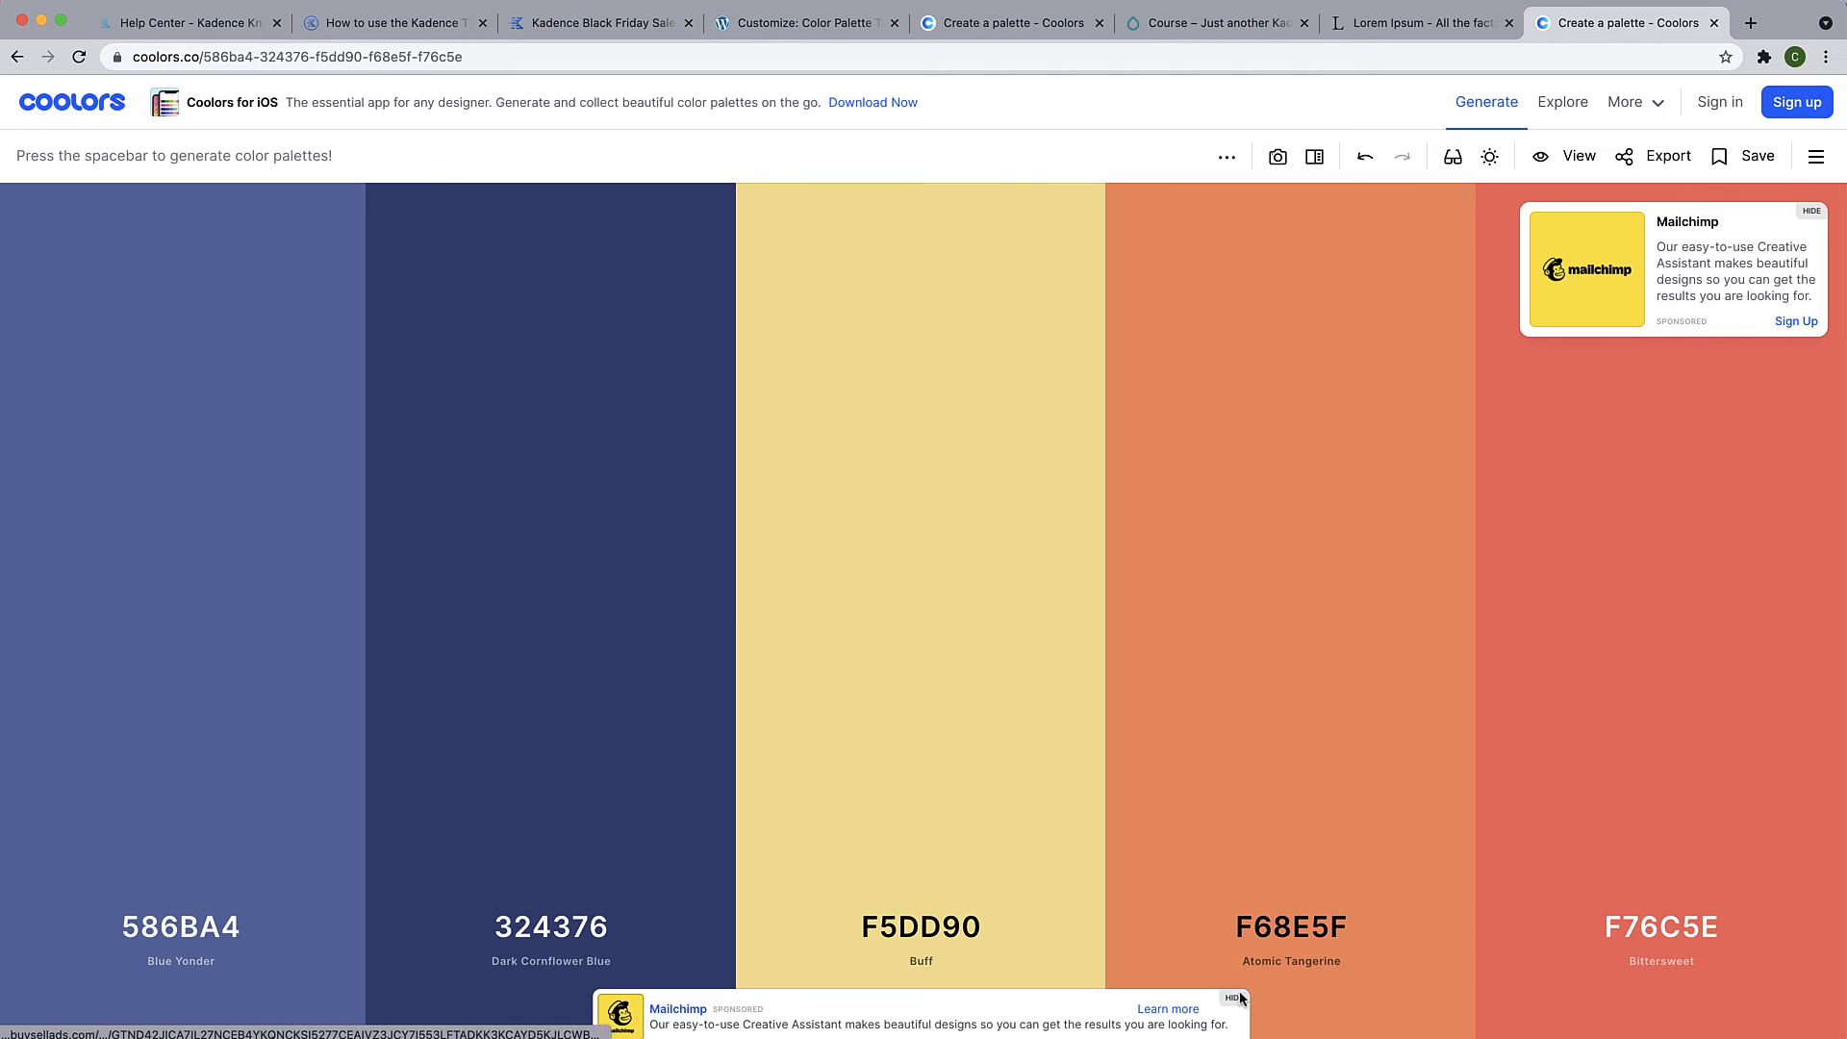
click(1239, 998)
key(space)
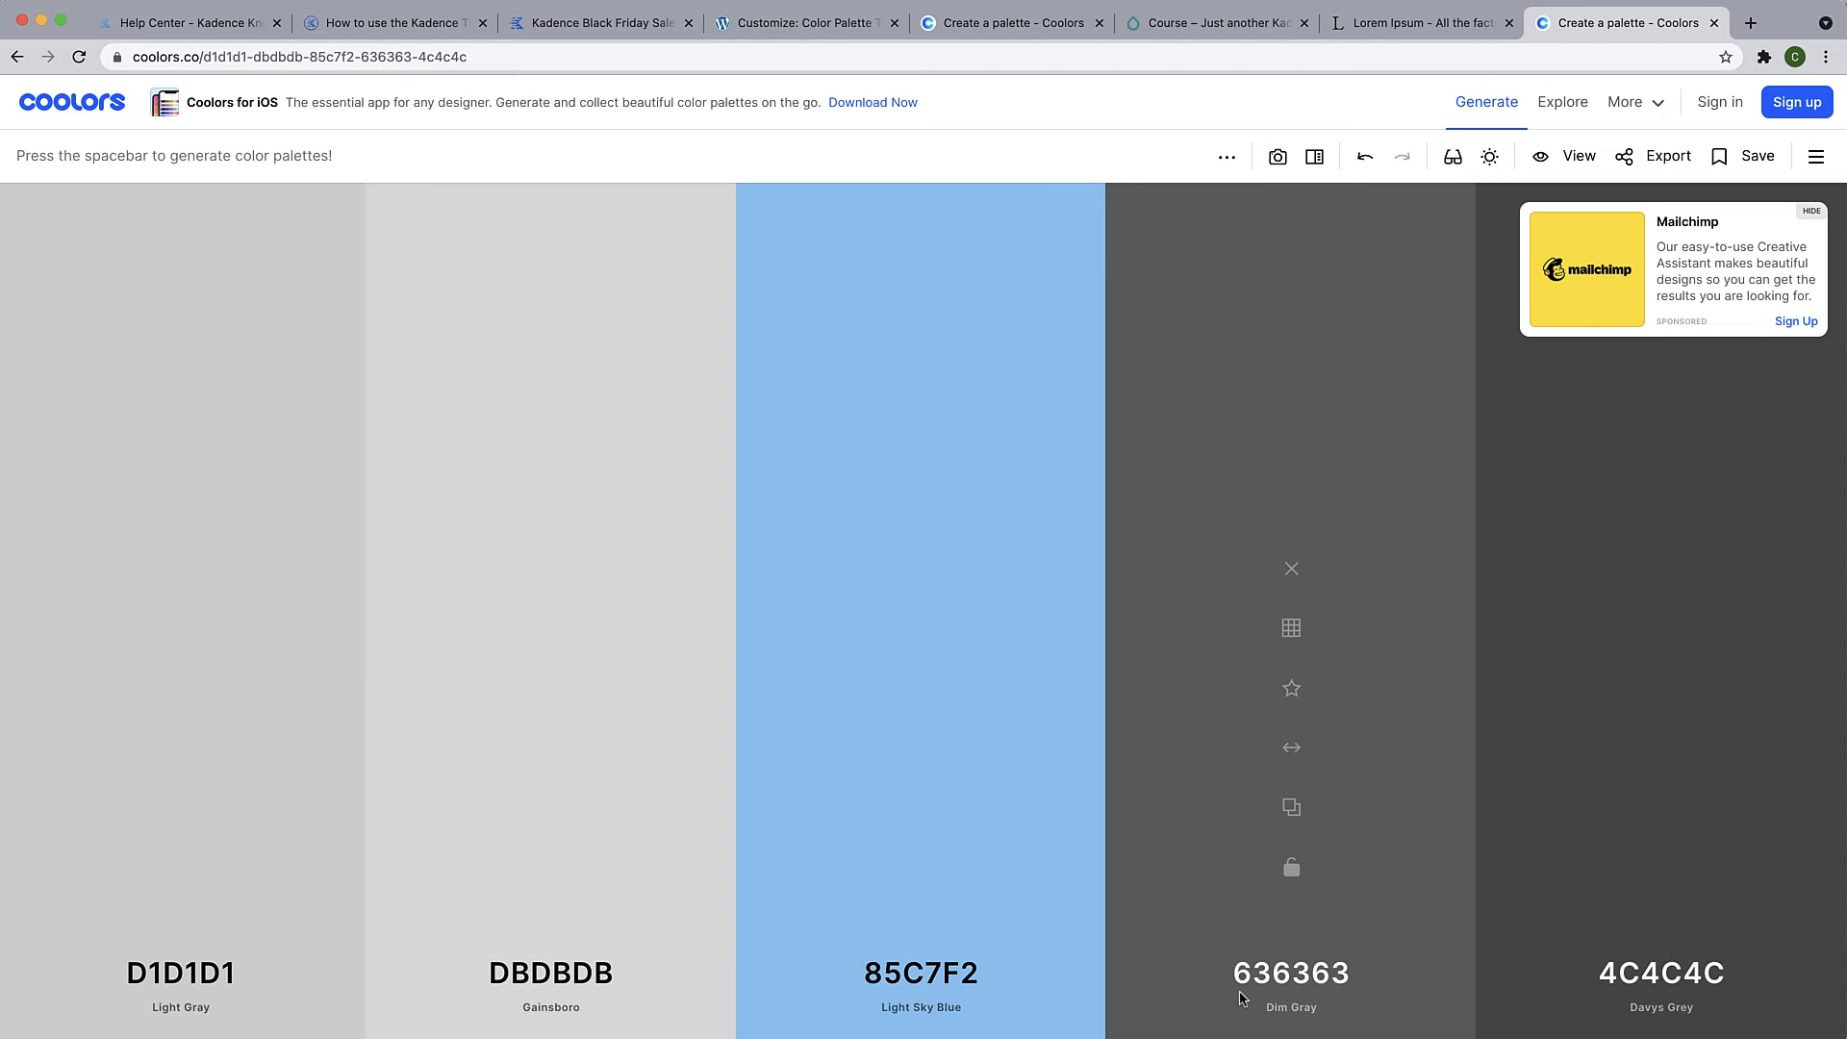
key(space)
key(space)
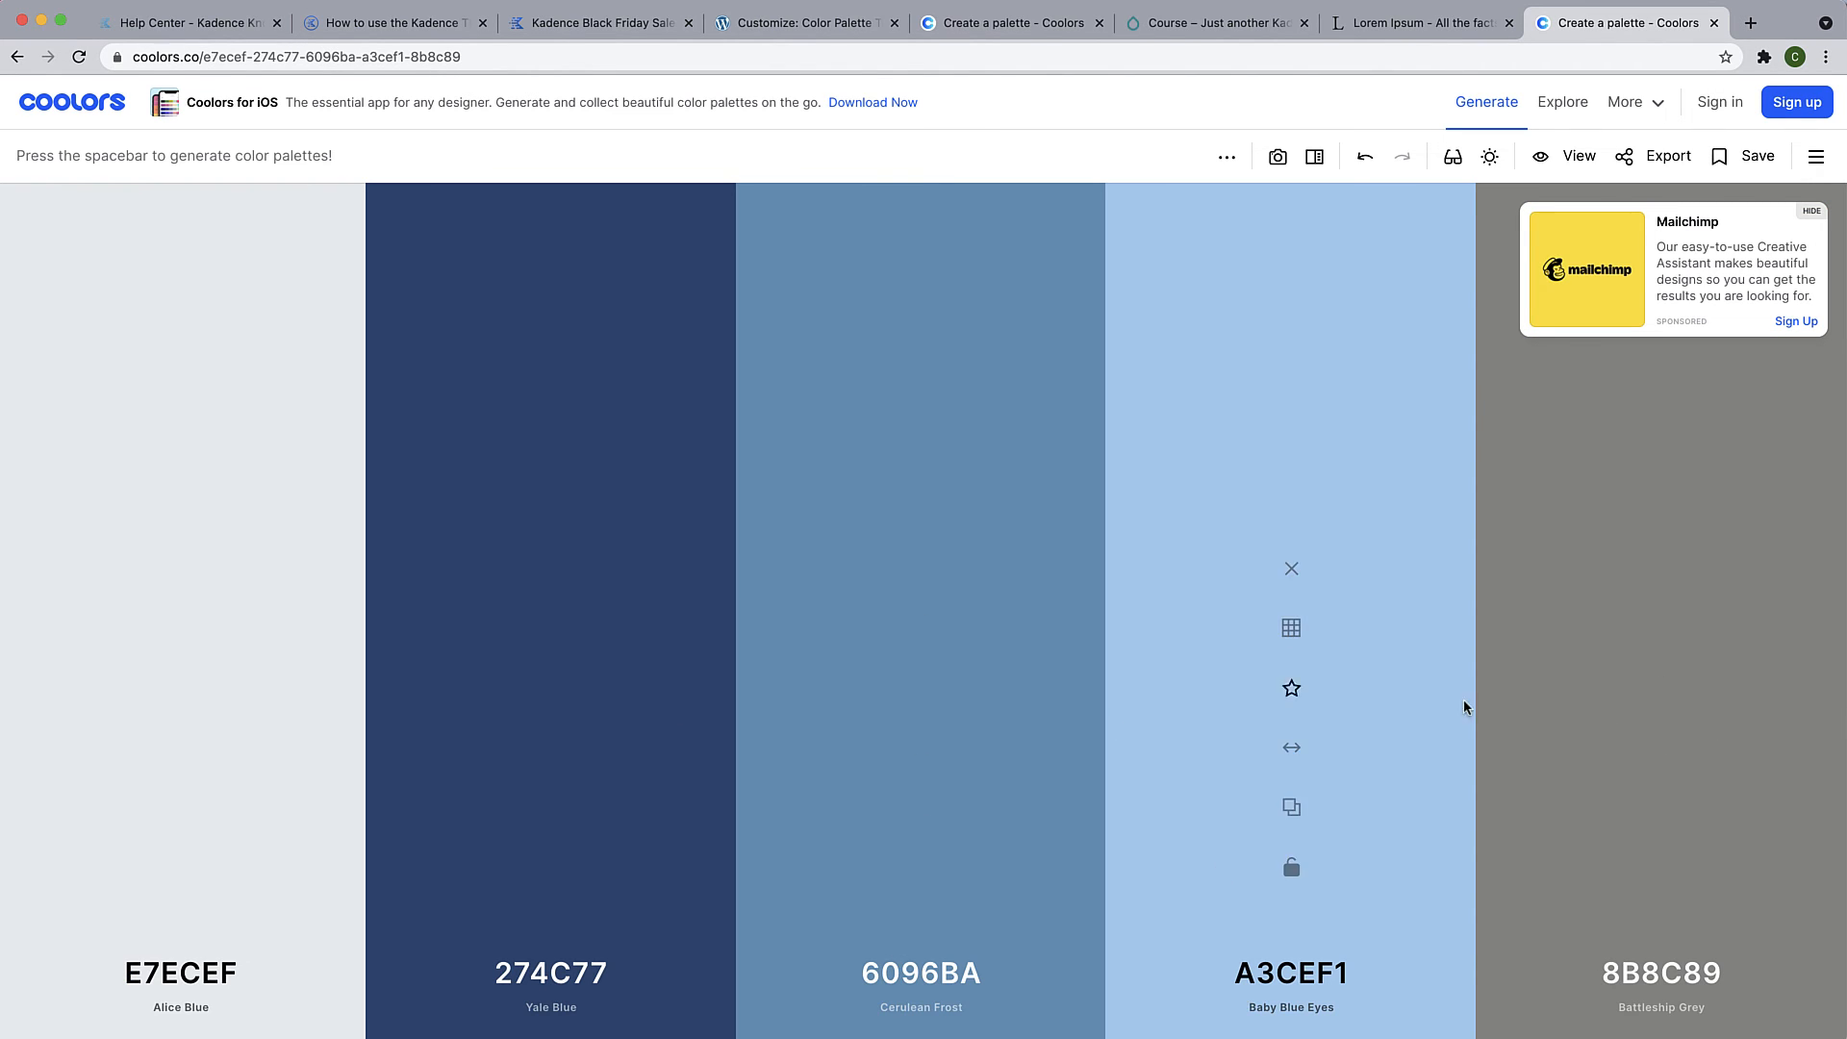
key(space)
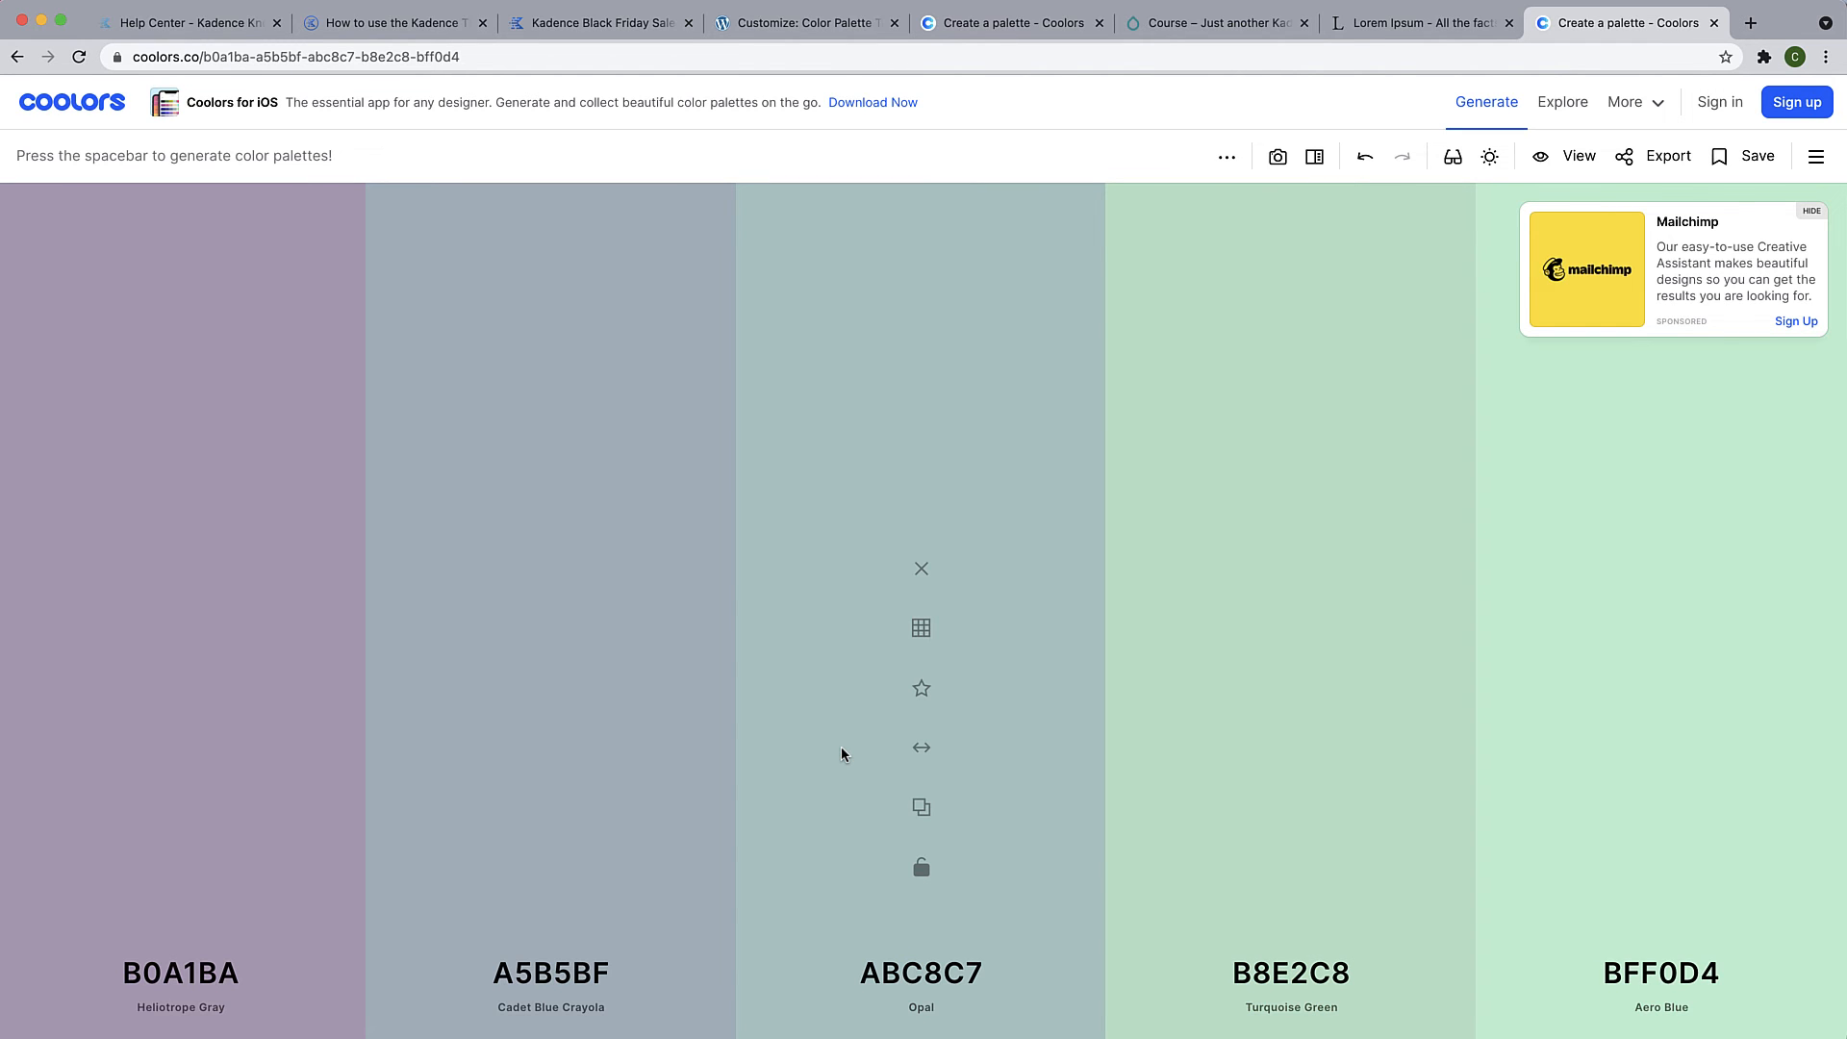
key(space)
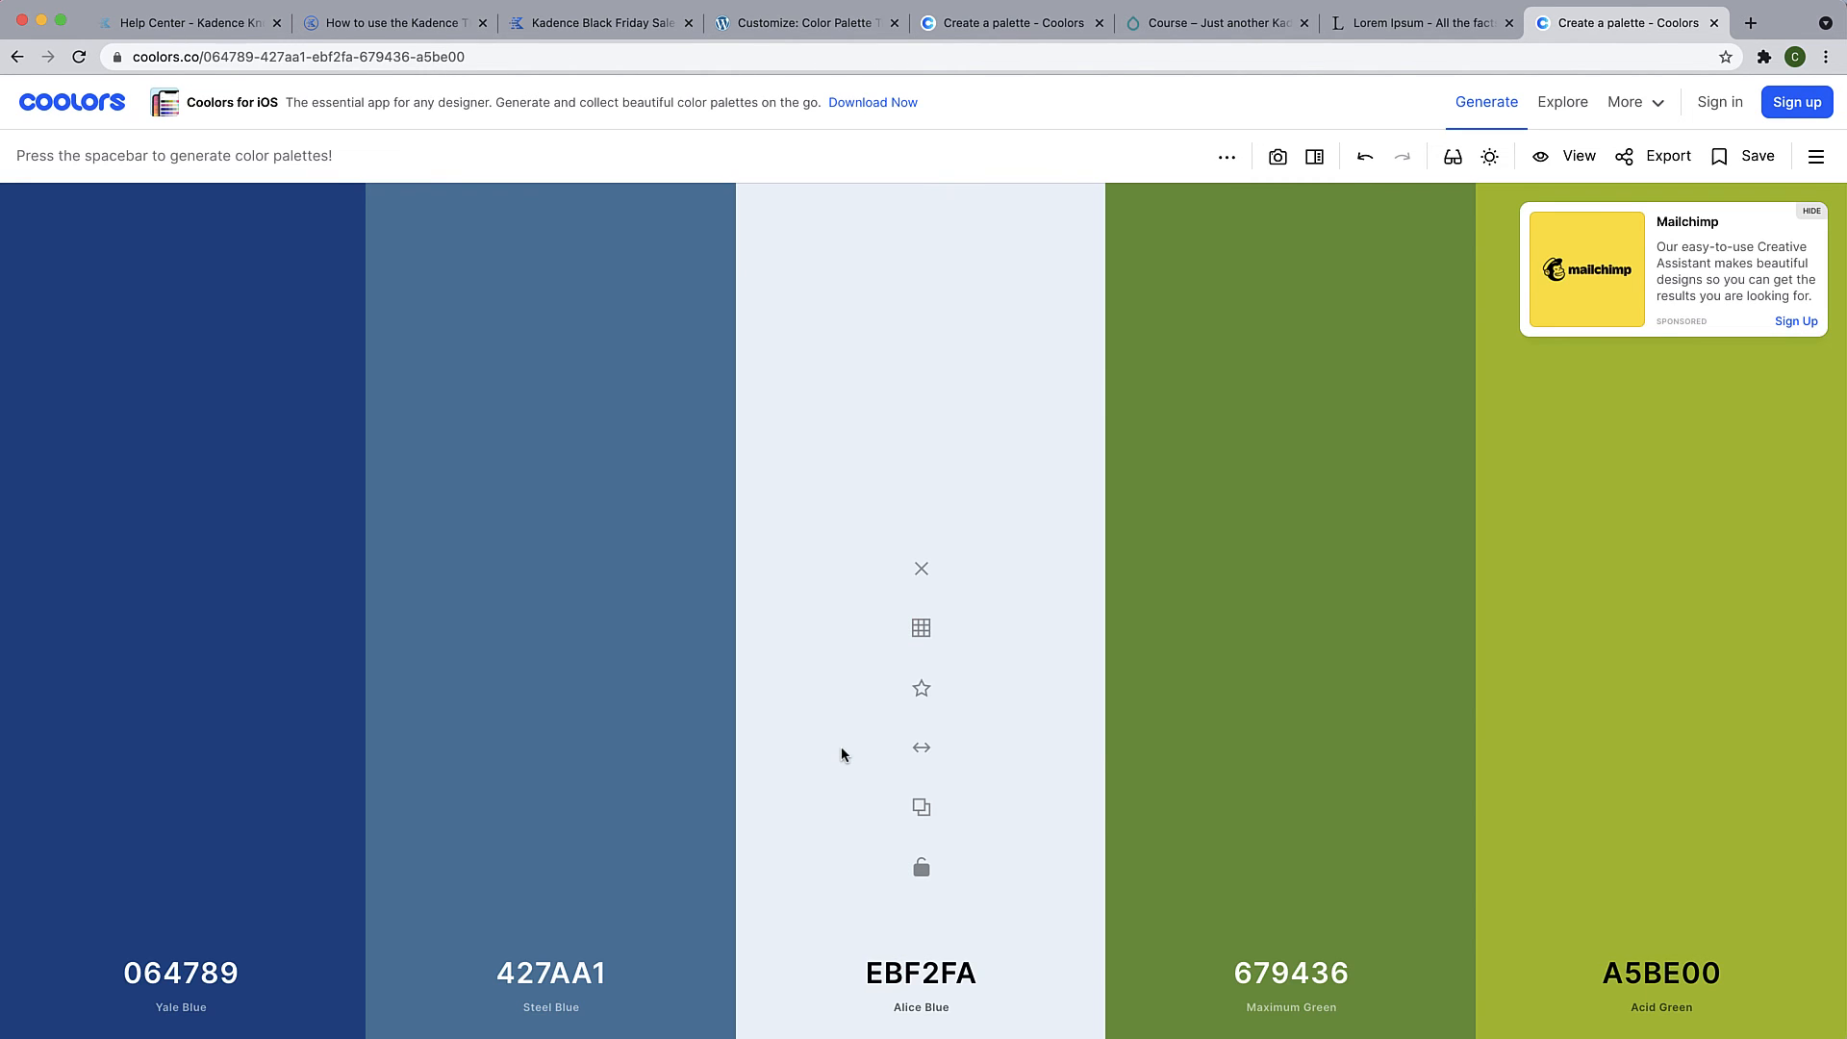
key(space)
key(space)
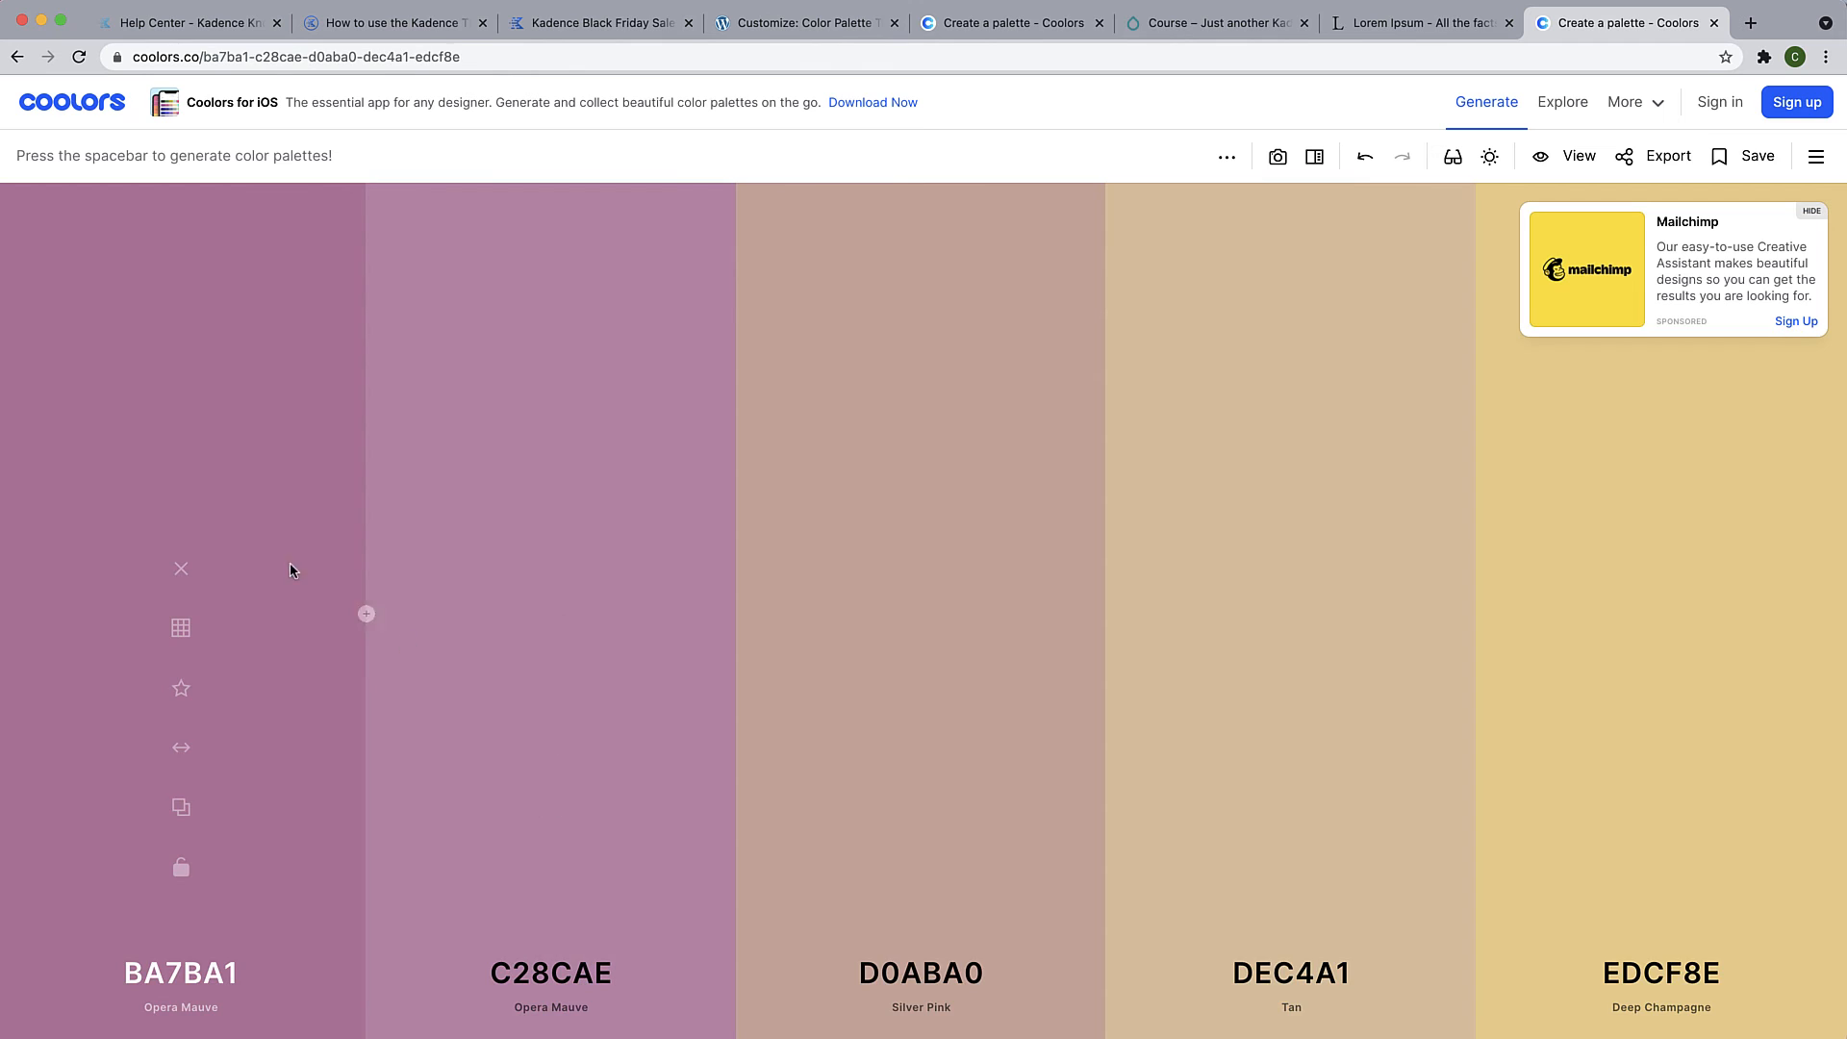
key(space)
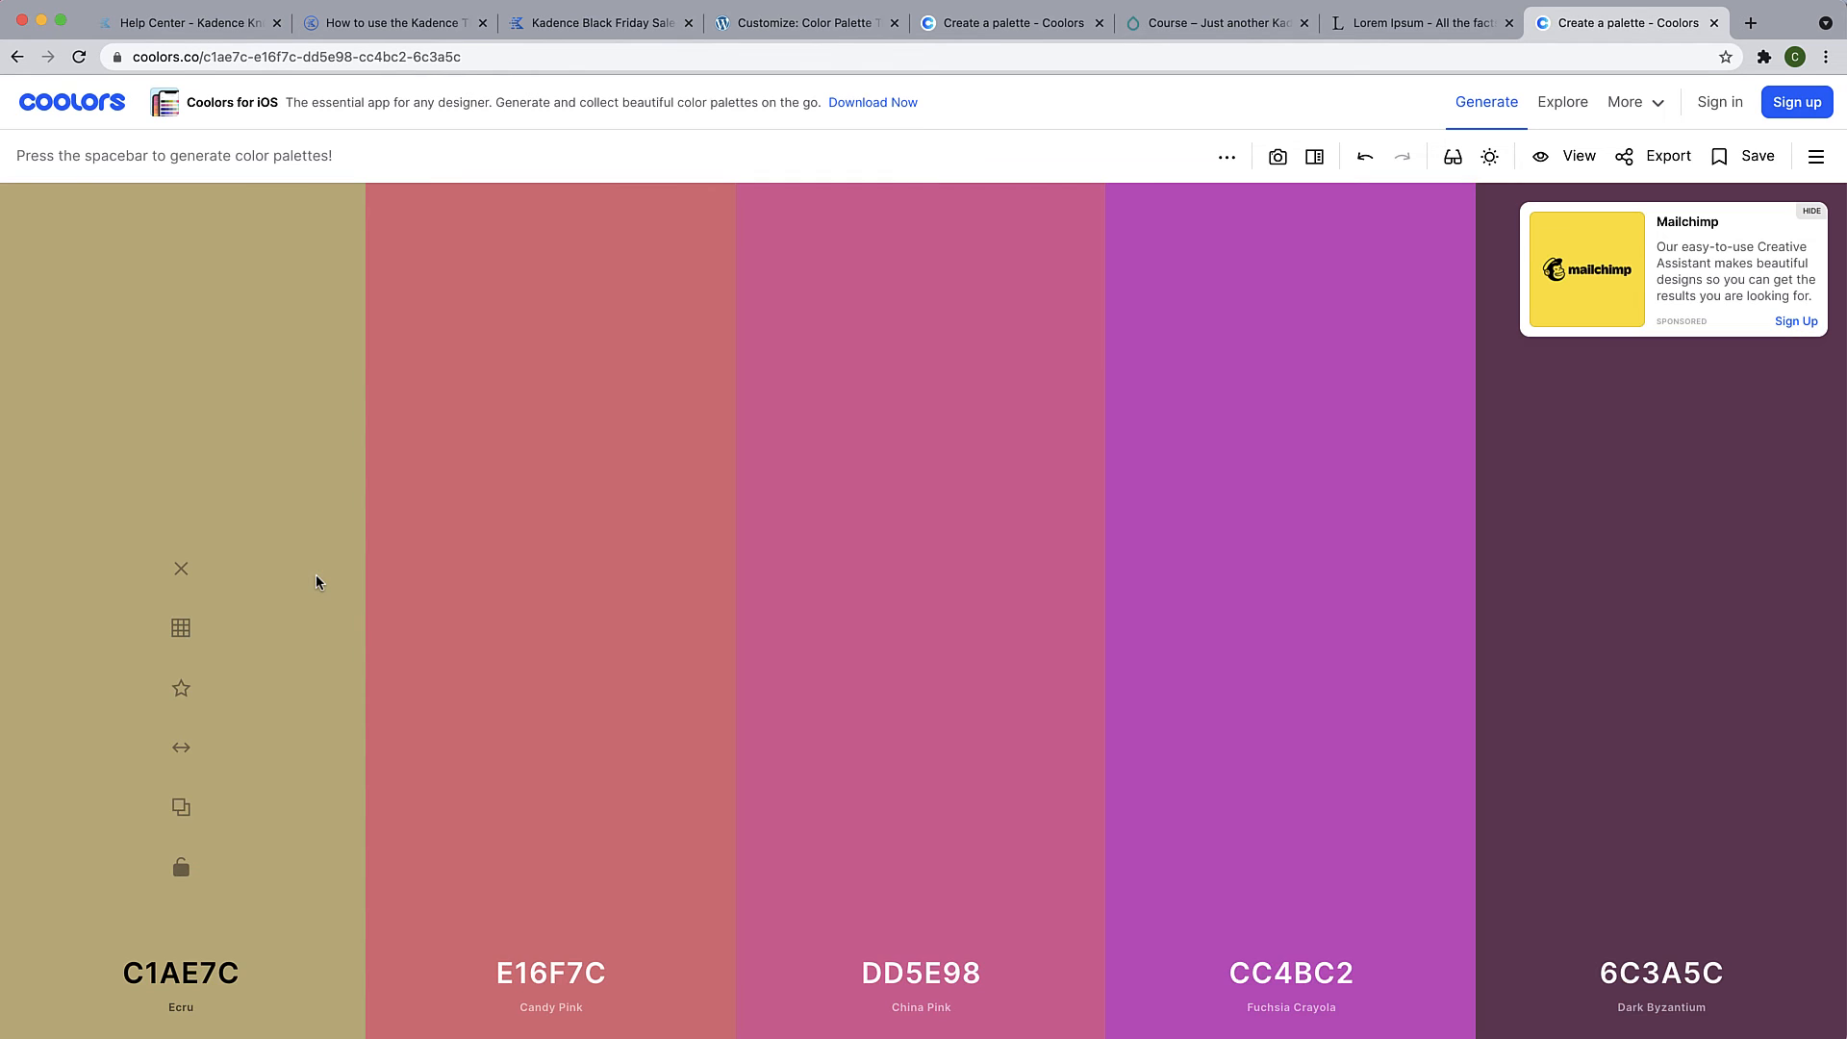
mouse_move(356, 581)
key(space)
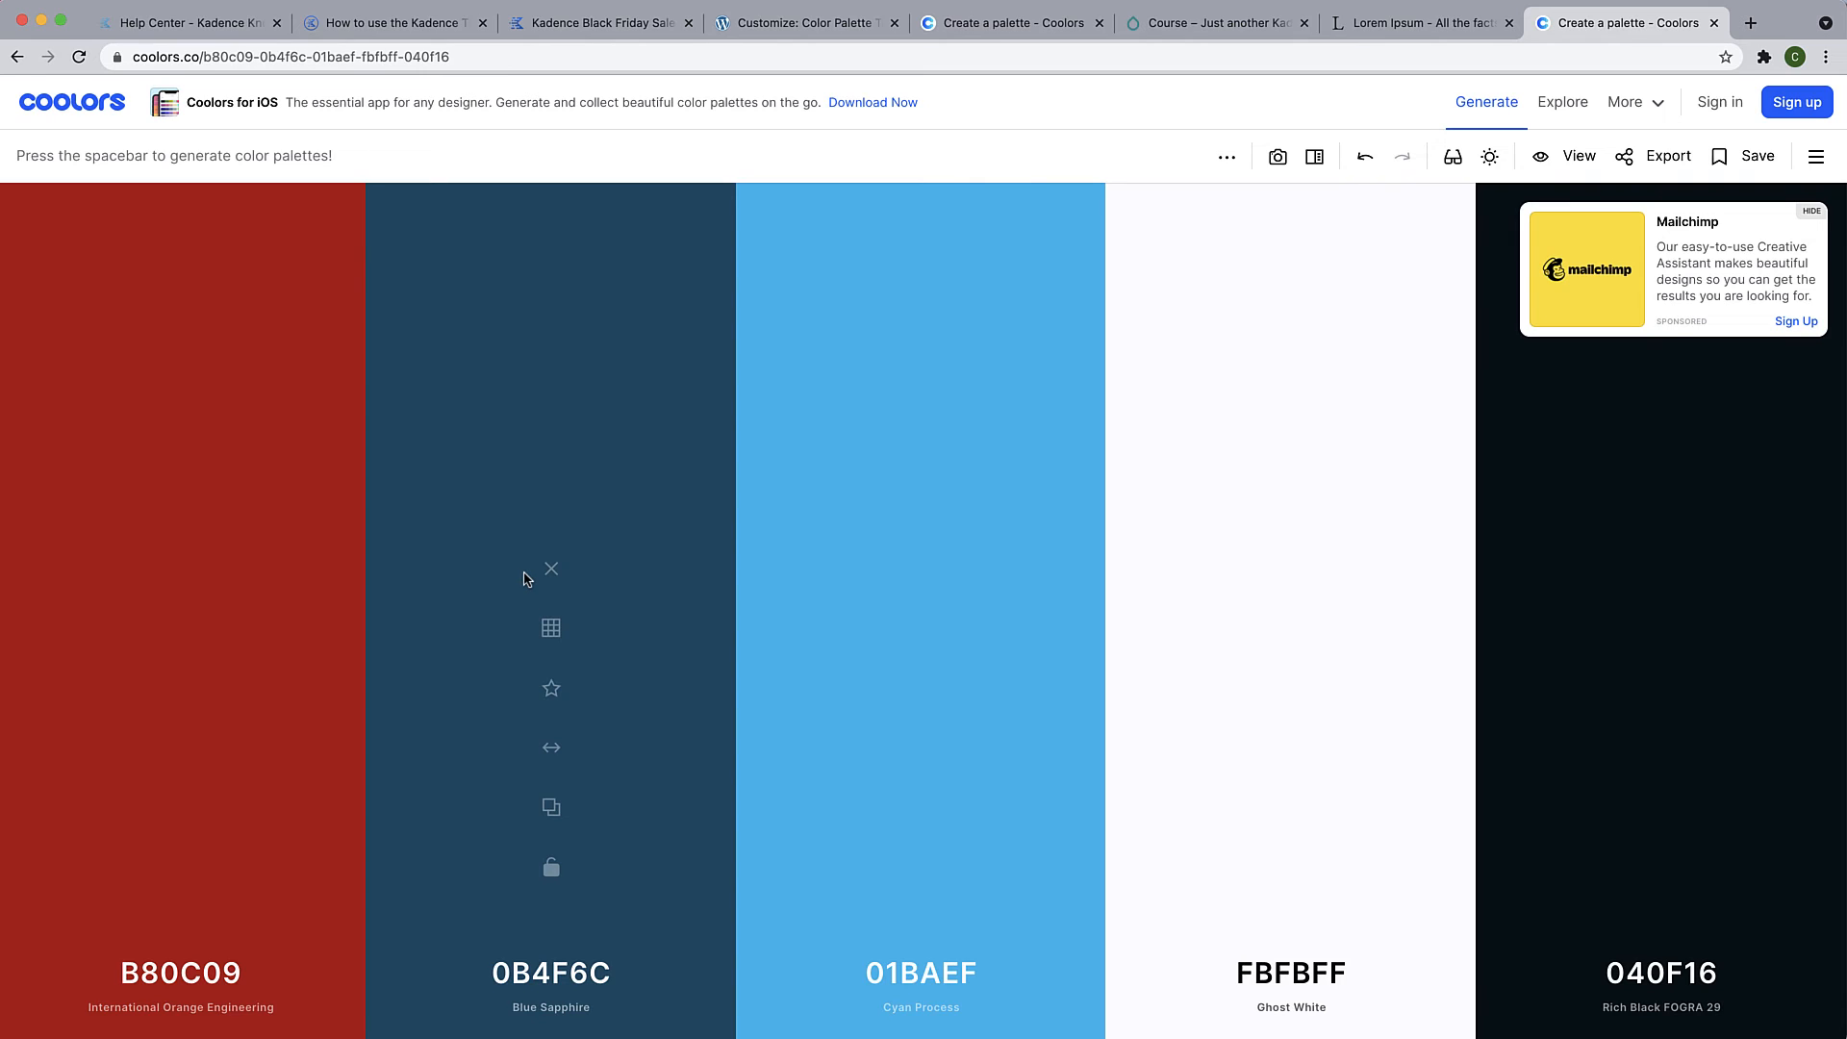
Darken the palette's first color, the red, to 8C0805 with the color picker
click(213, 979)
click(216, 924)
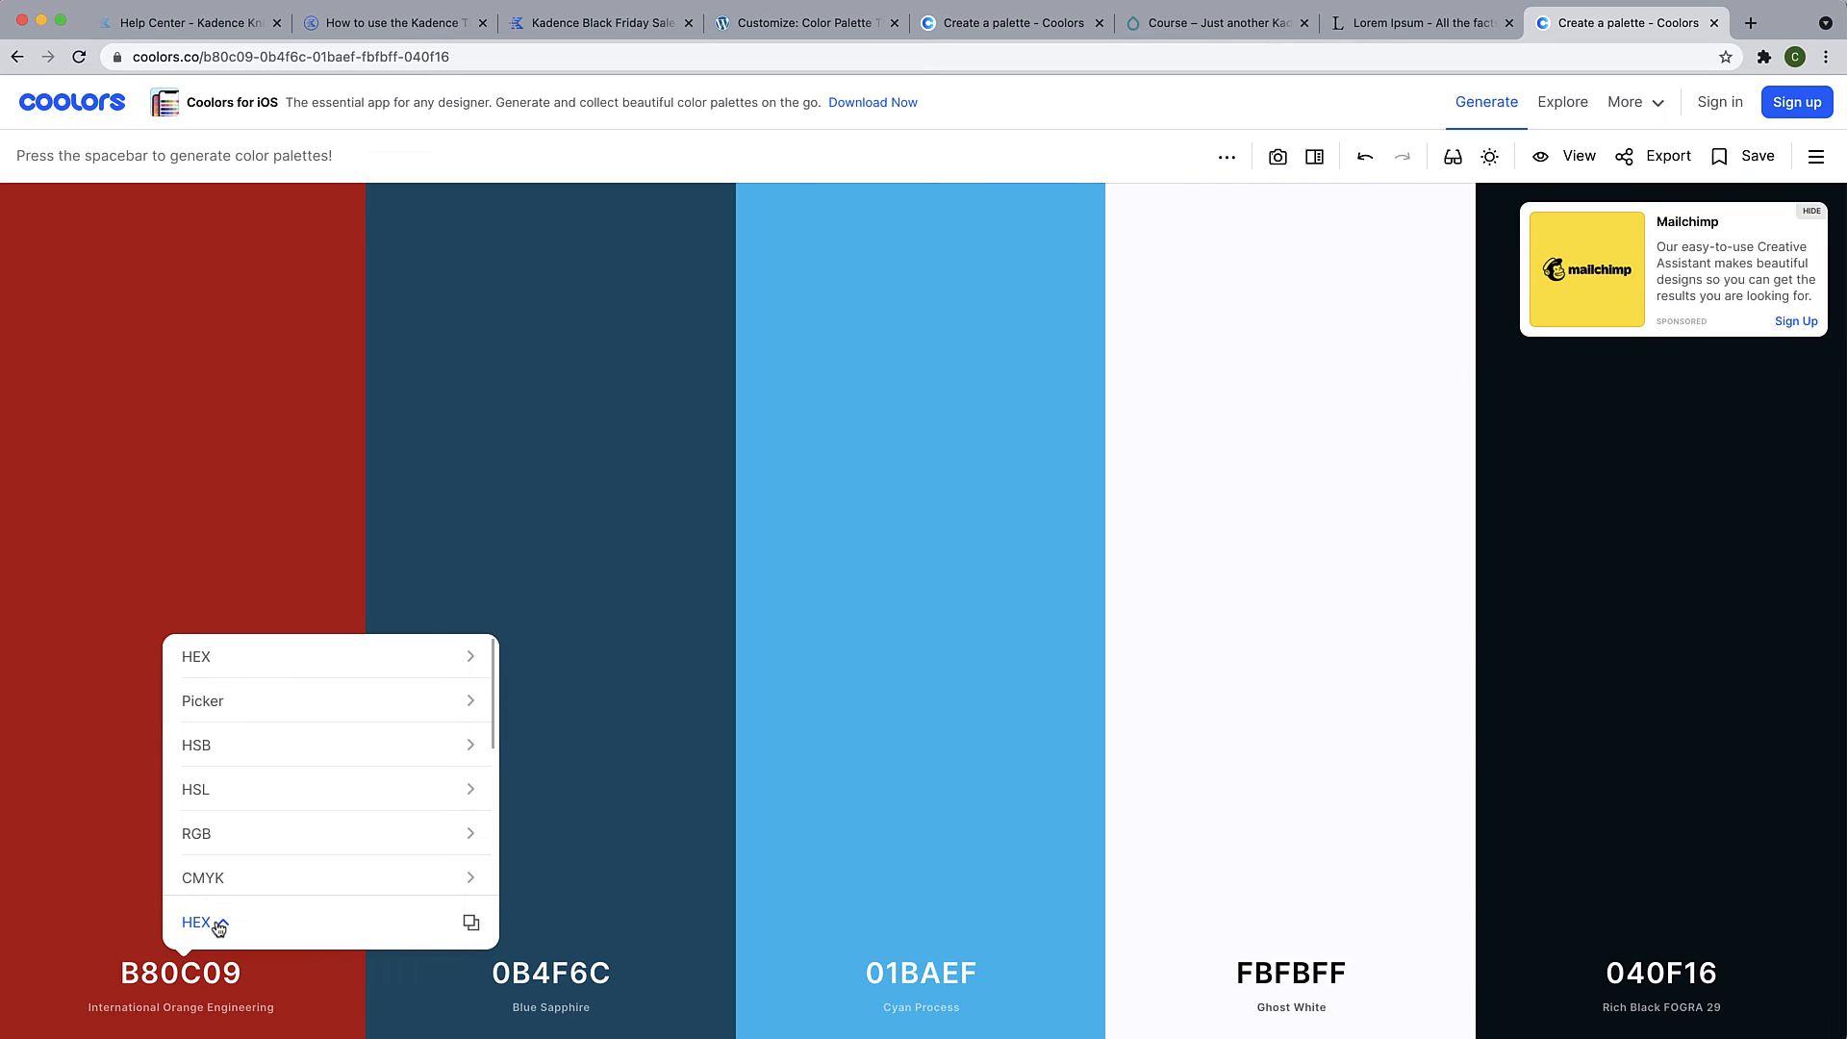
click(207, 700)
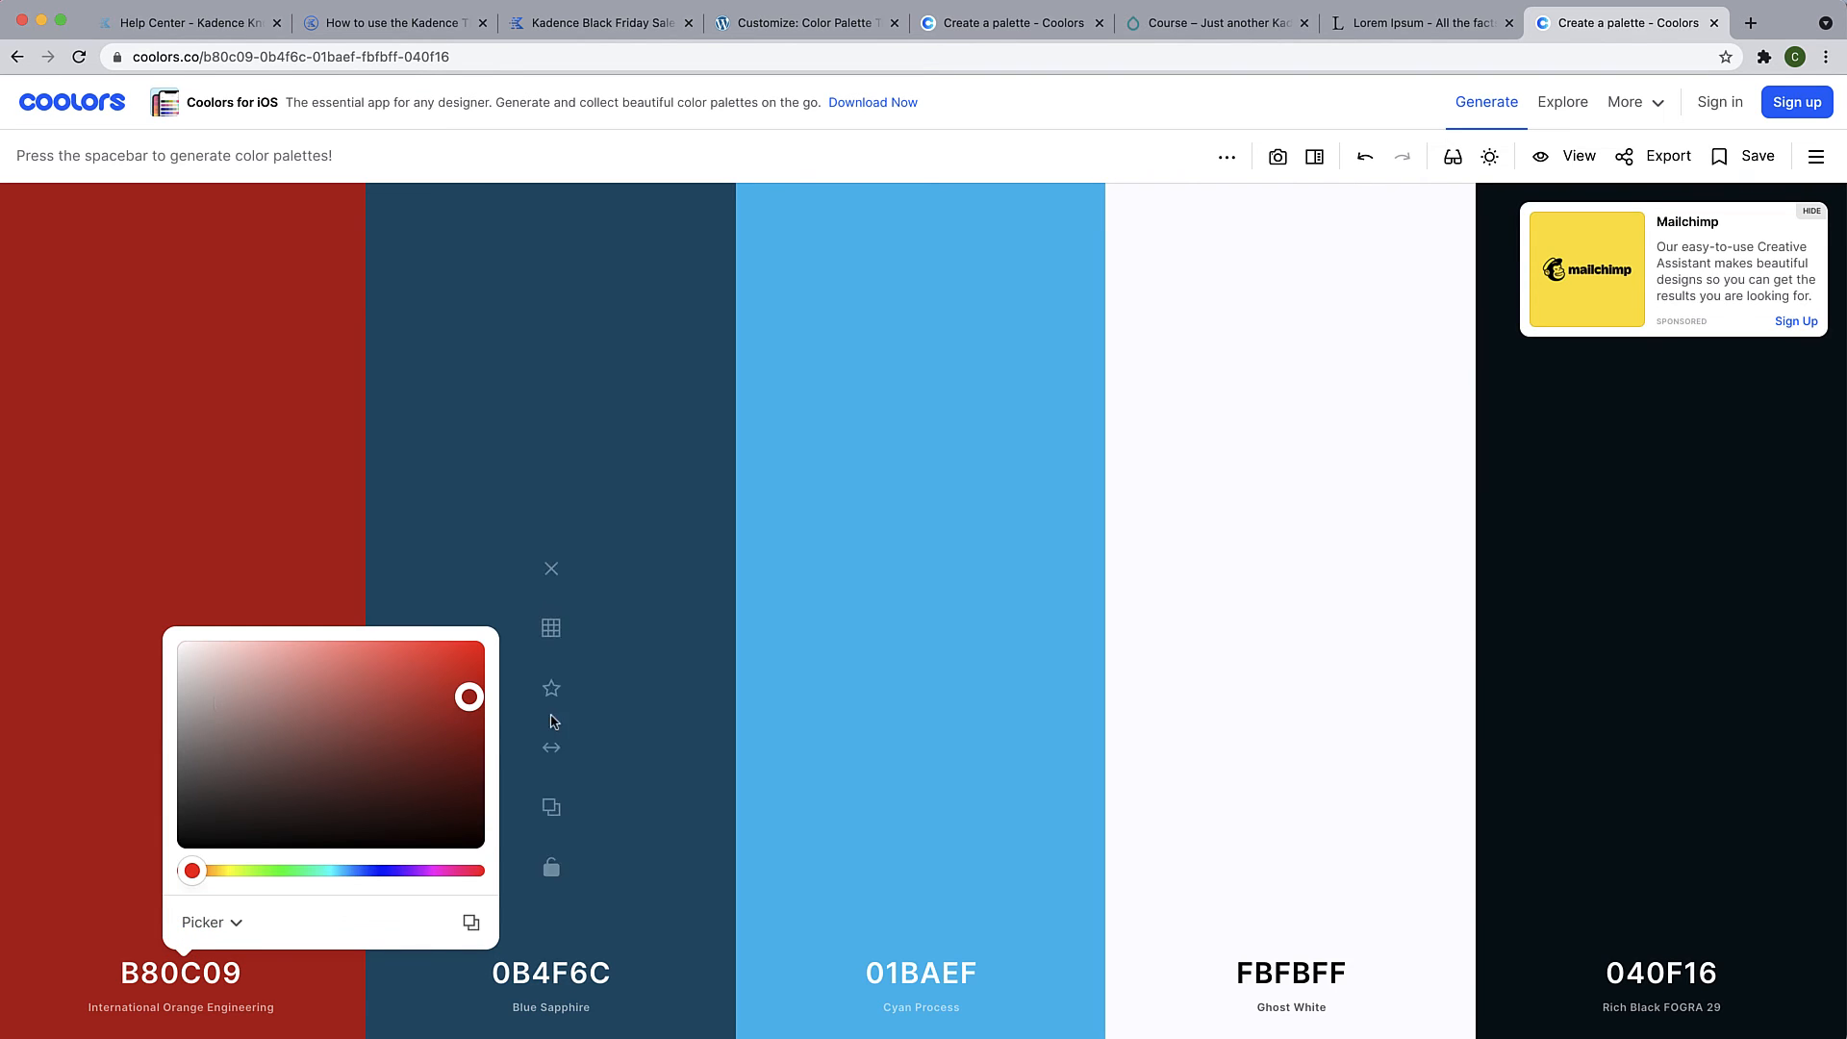
drag(469, 697, 474, 735)
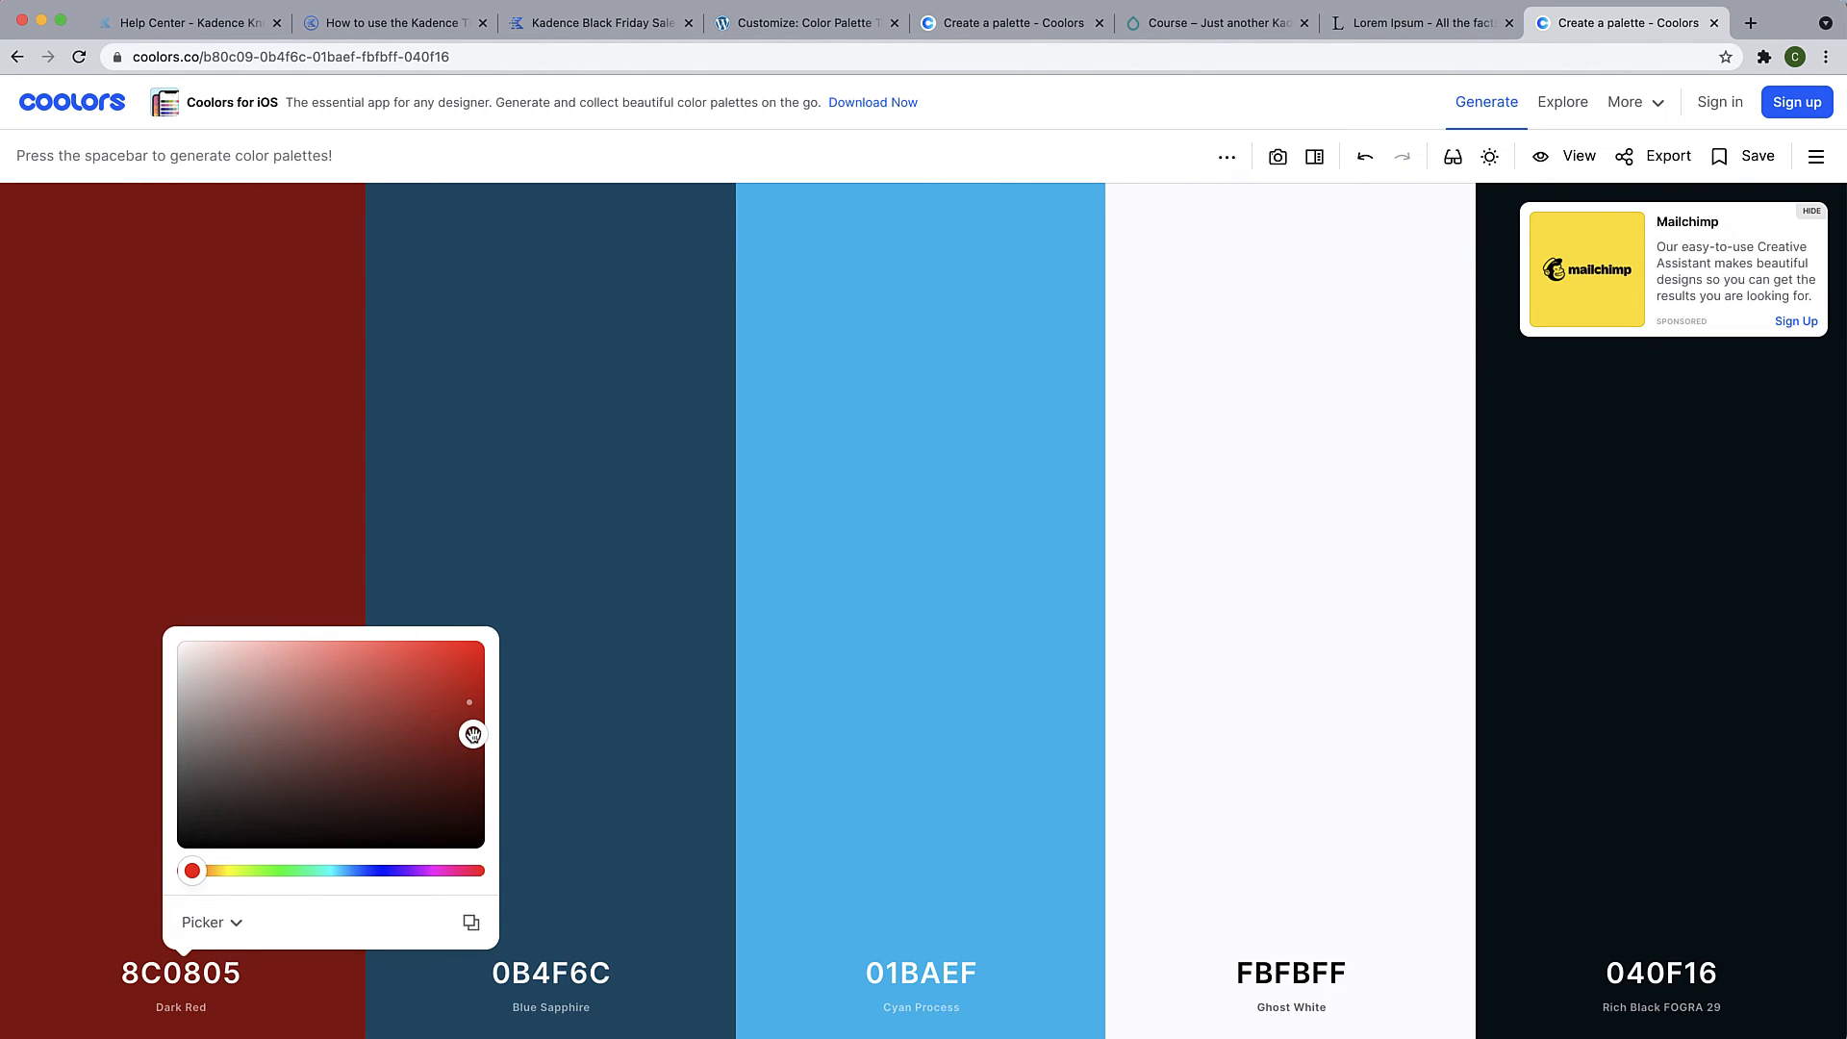
click(357, 193)
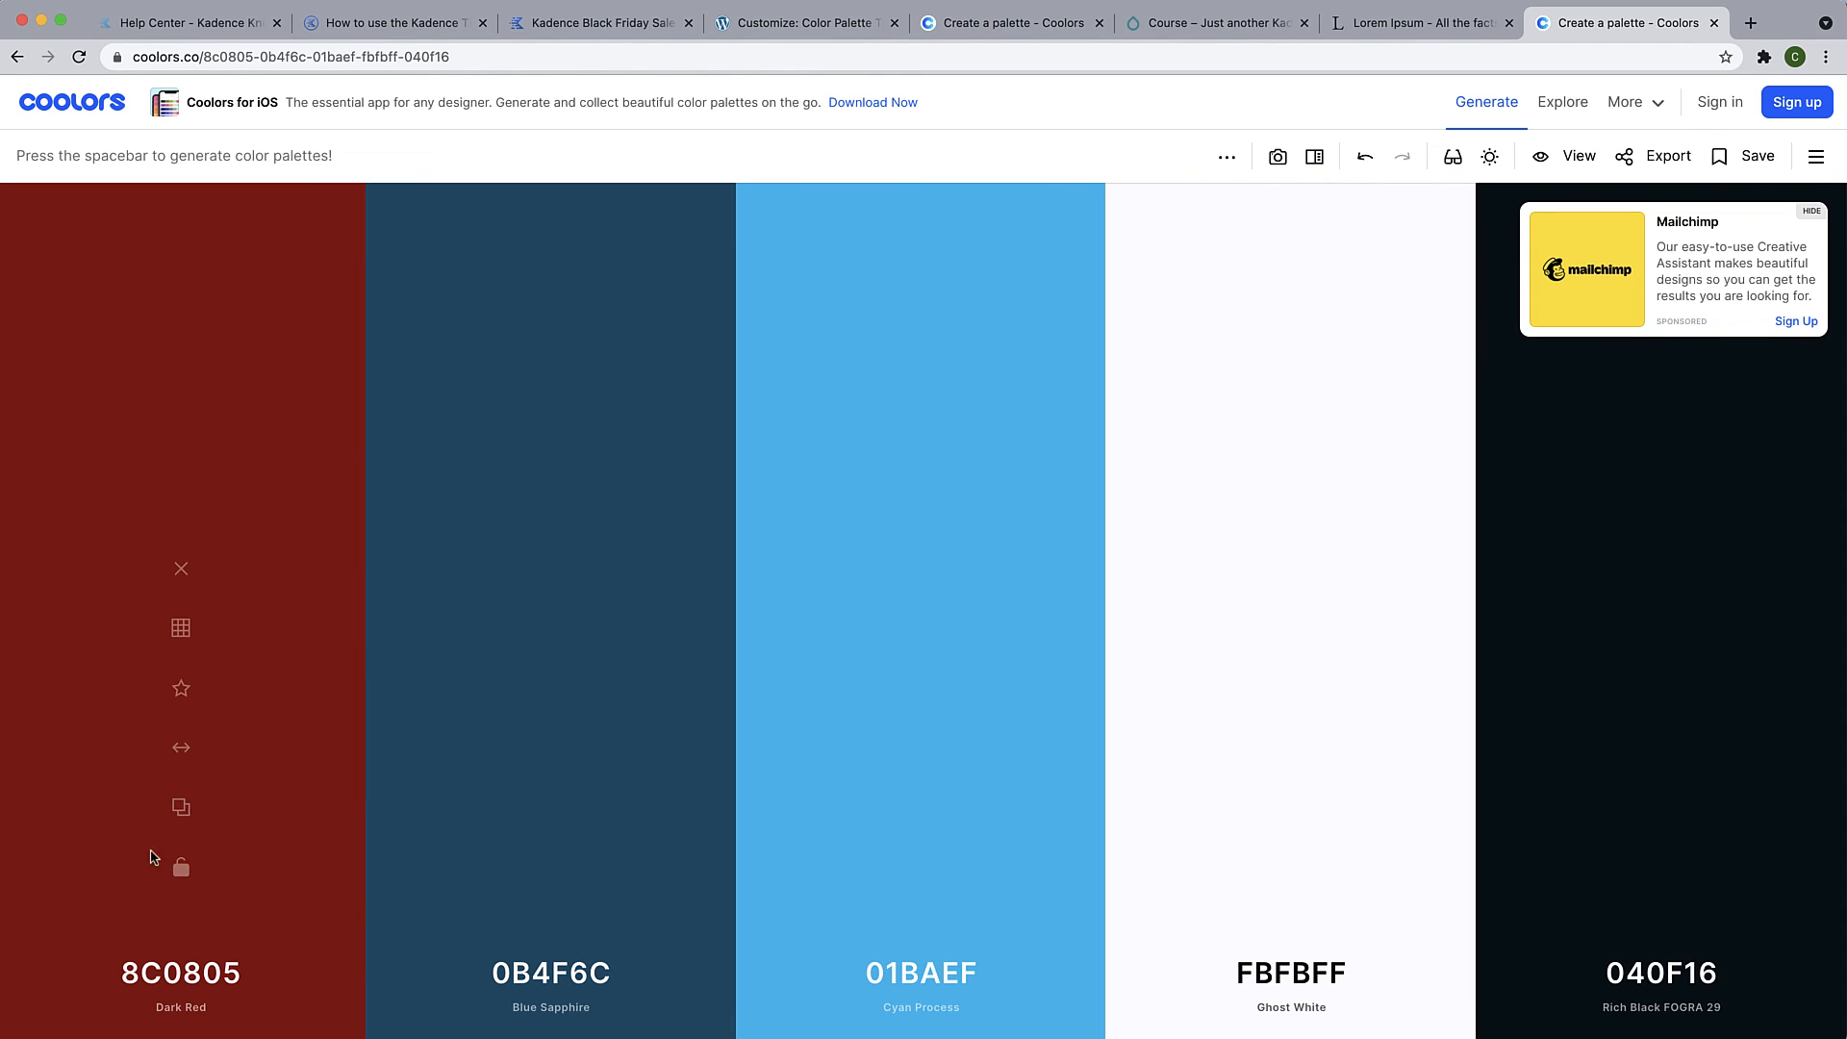
Lock the dark red and ghost white colors, and look over the Palette 3 swatches in the Customizer before returning to Coolors
click(180, 871)
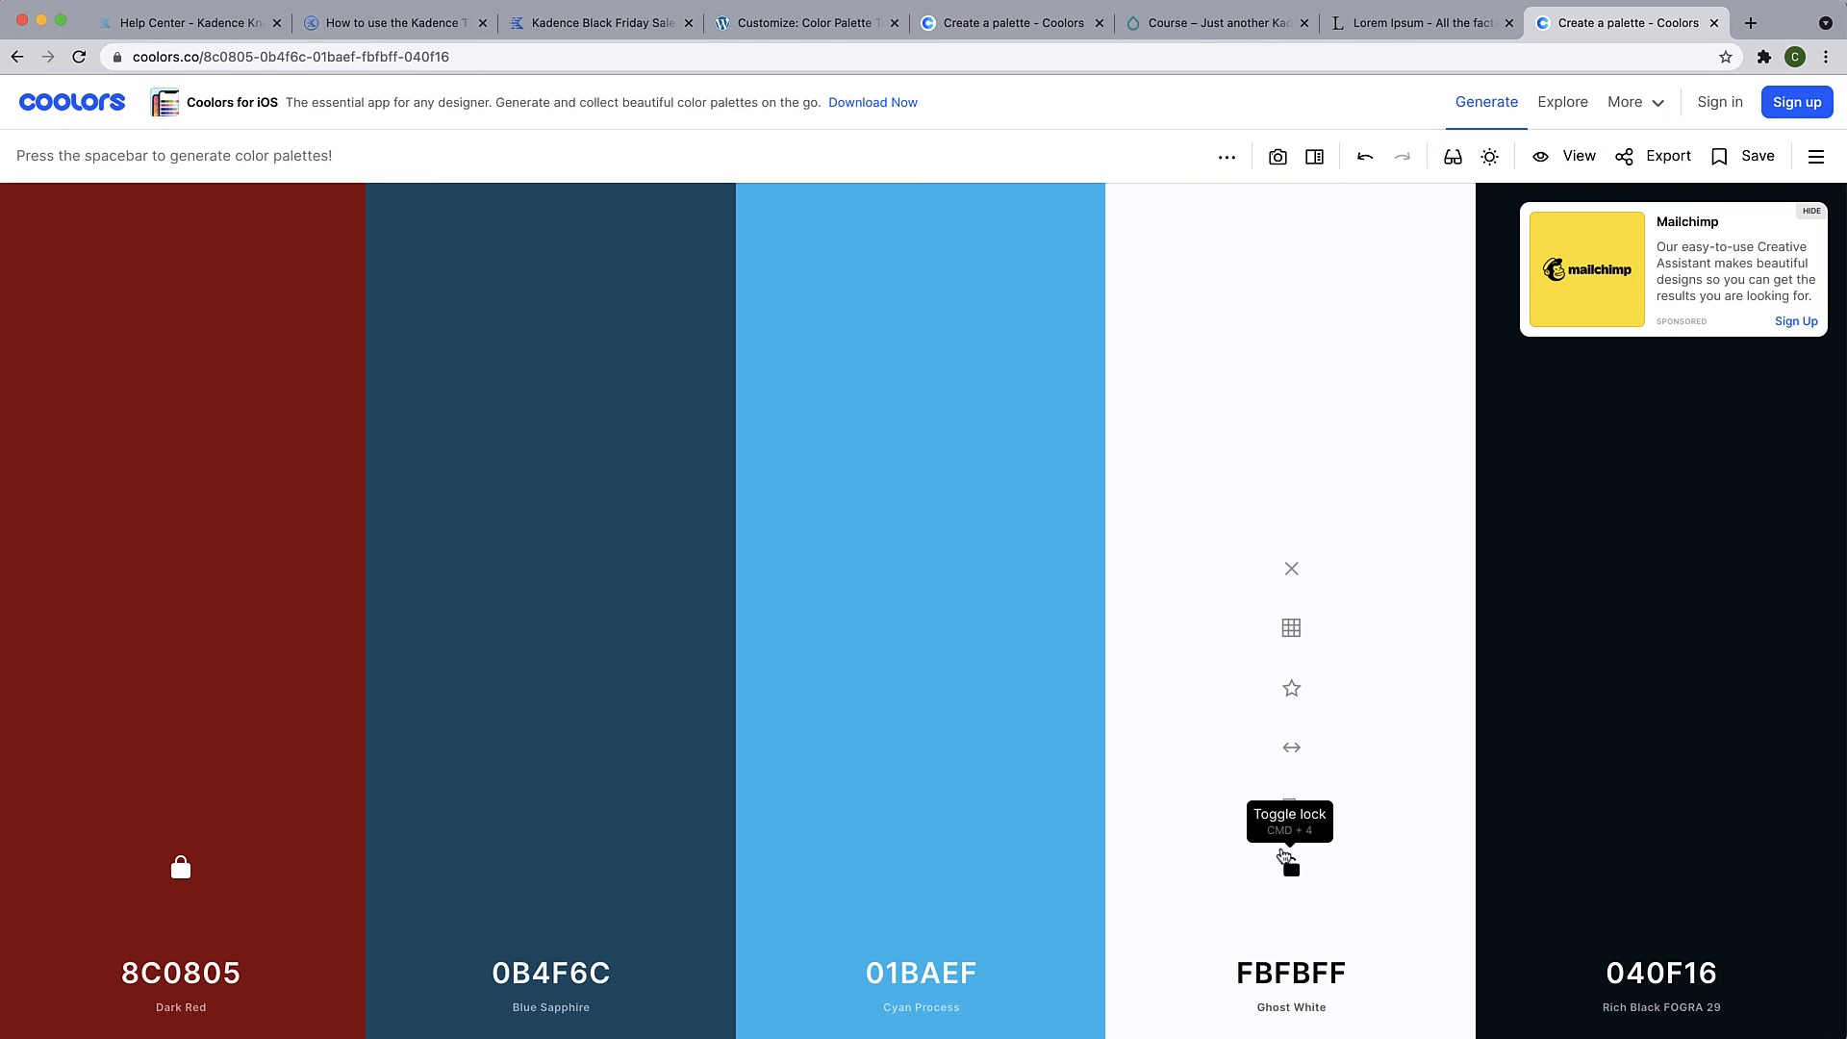
click(1290, 875)
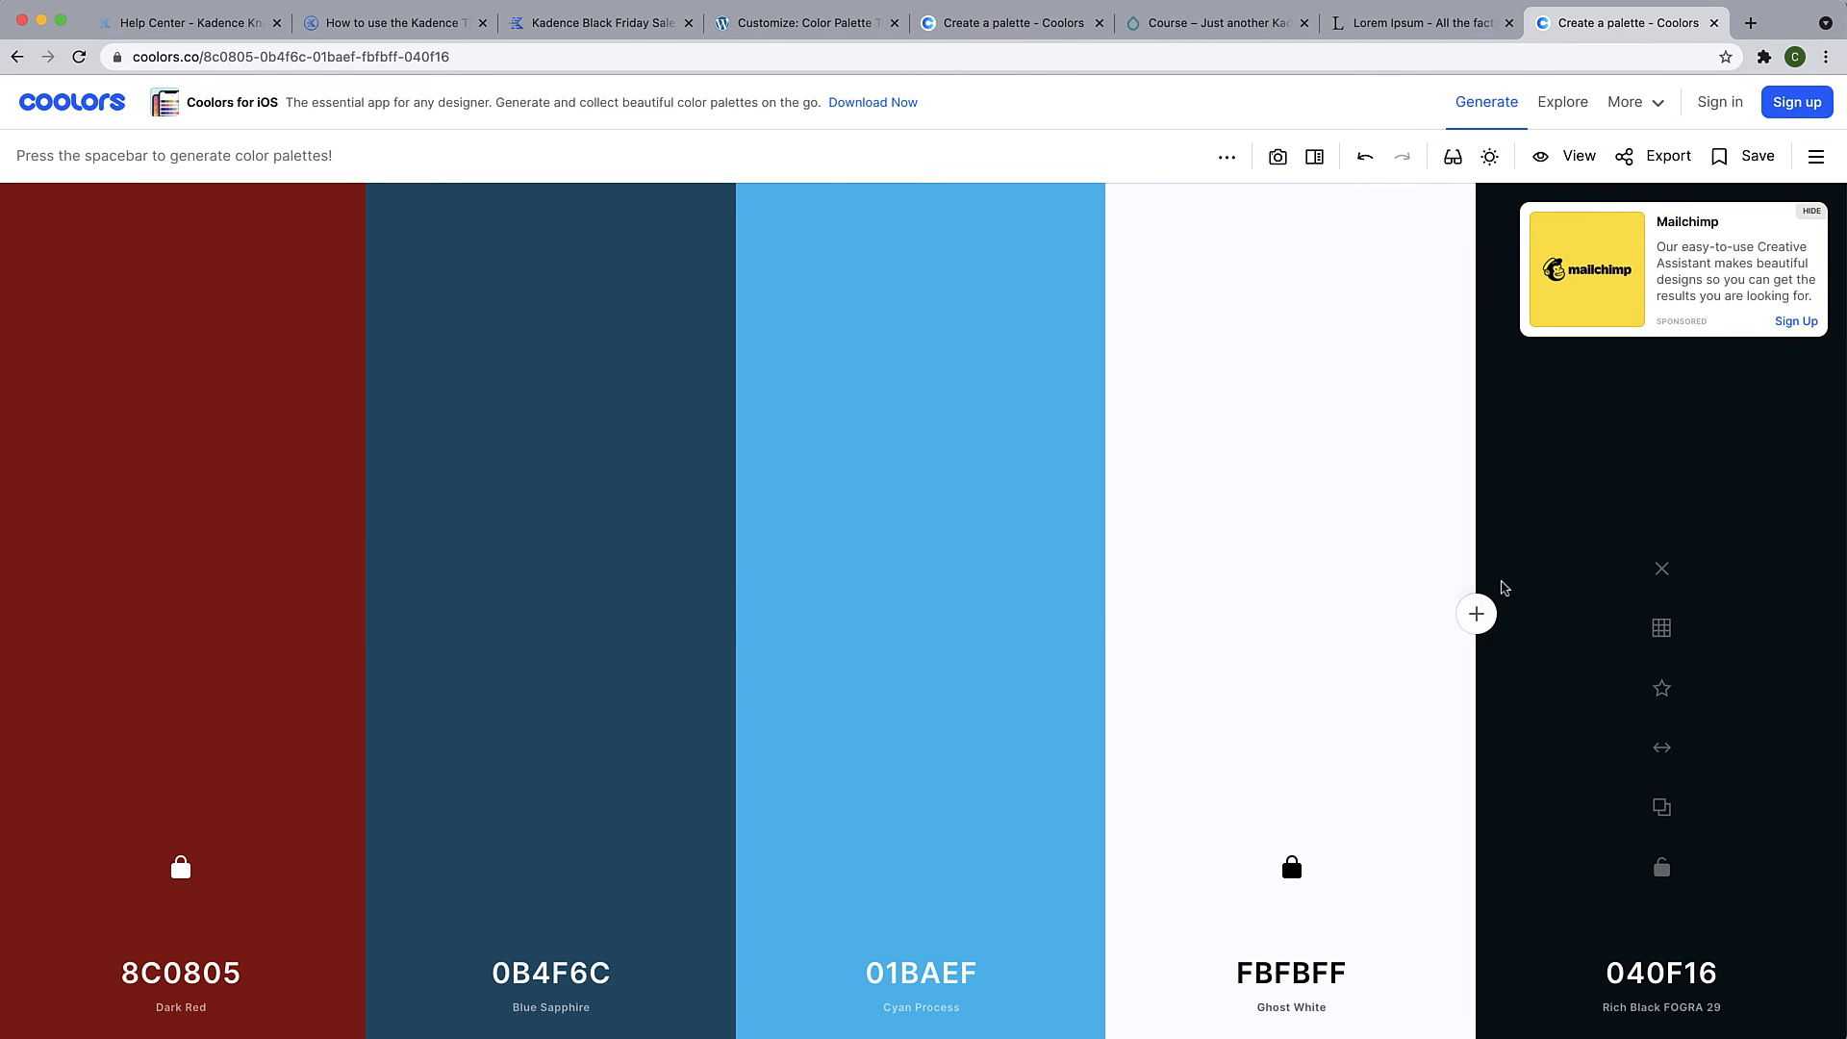
click(1813, 218)
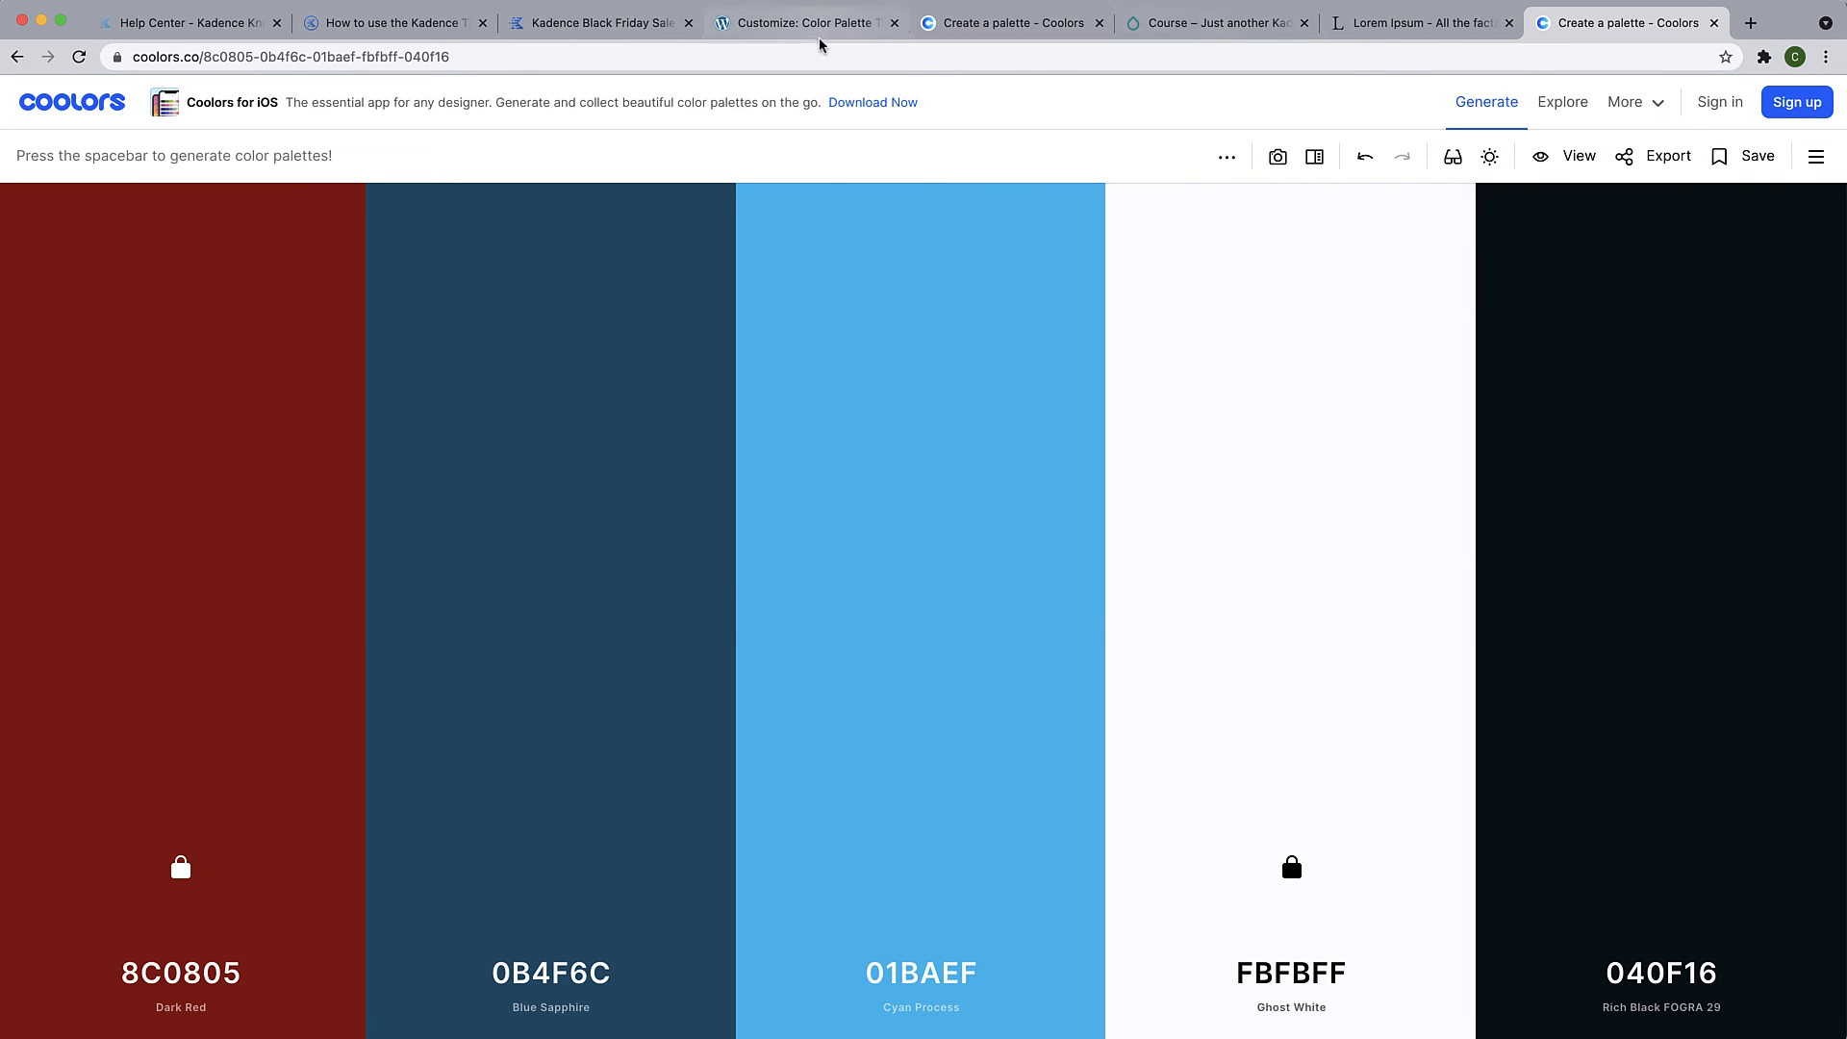
click(781, 33)
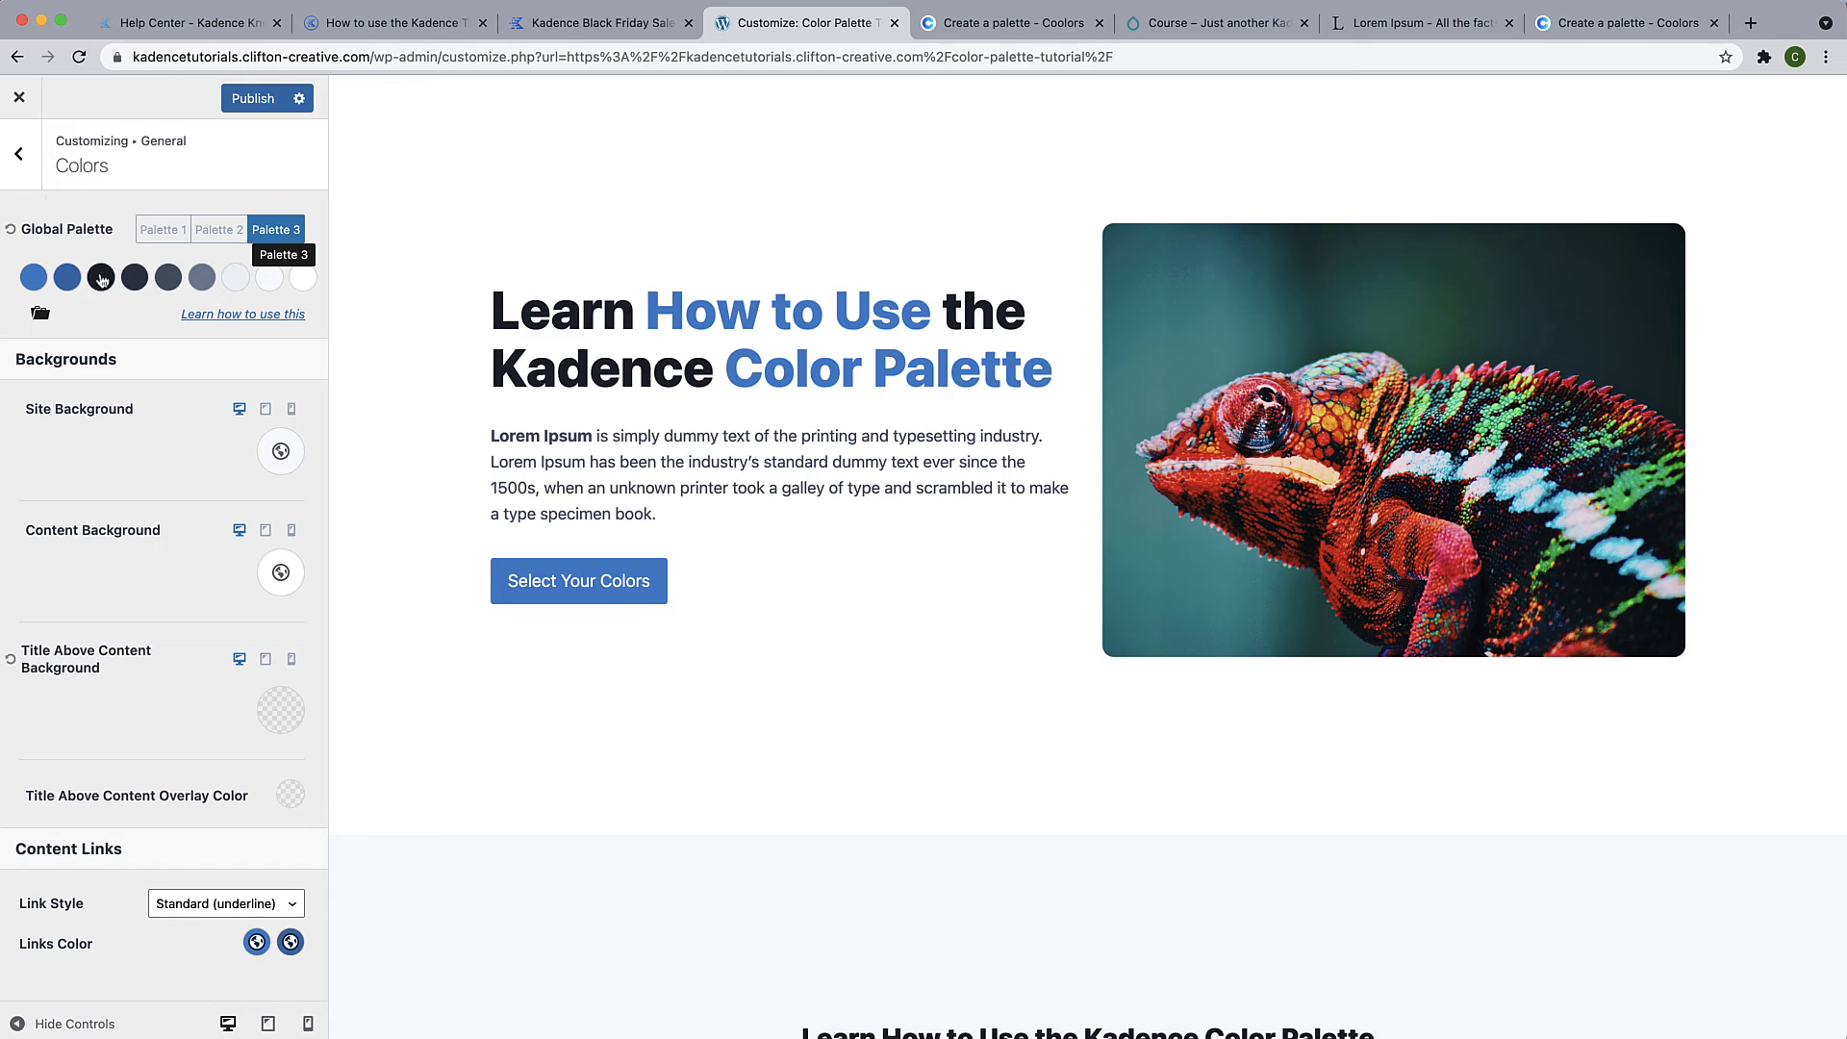
click(1636, 24)
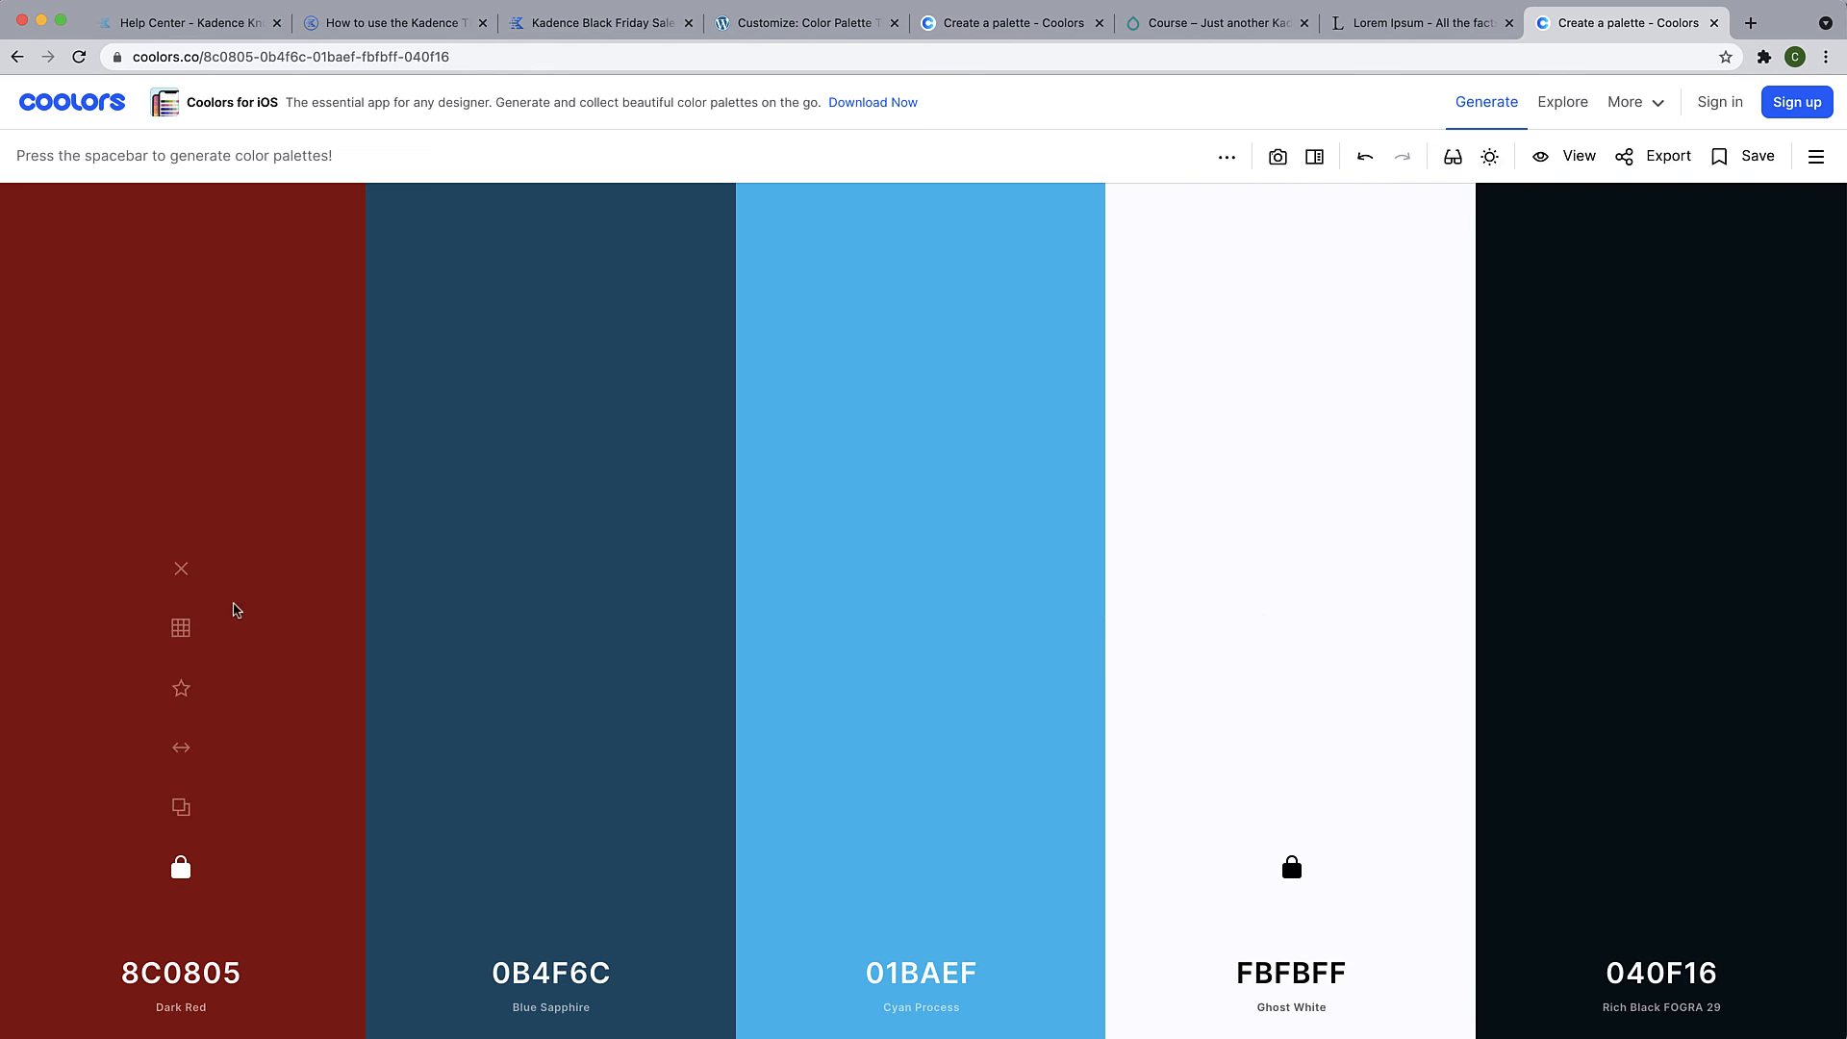
Insert a color after the dark red, change it to the lighter red D93C3C and lock it
mouse_move(366, 616)
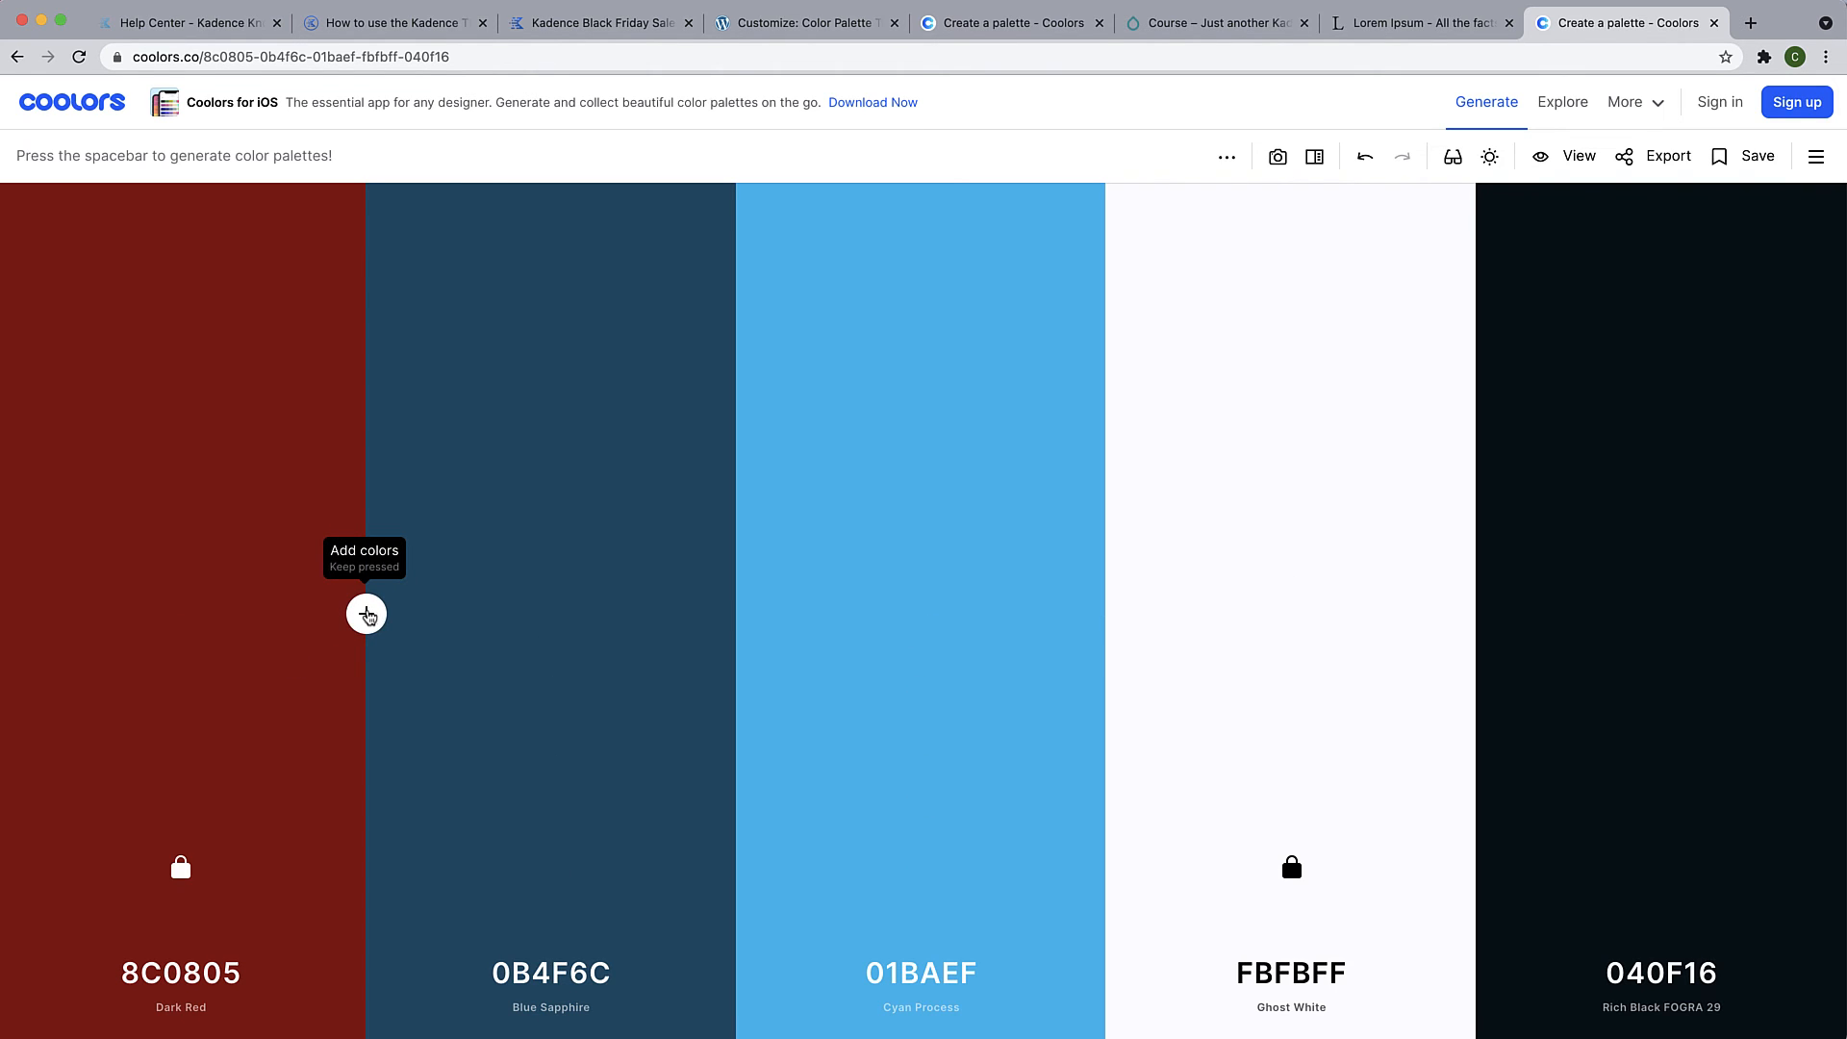
click(367, 616)
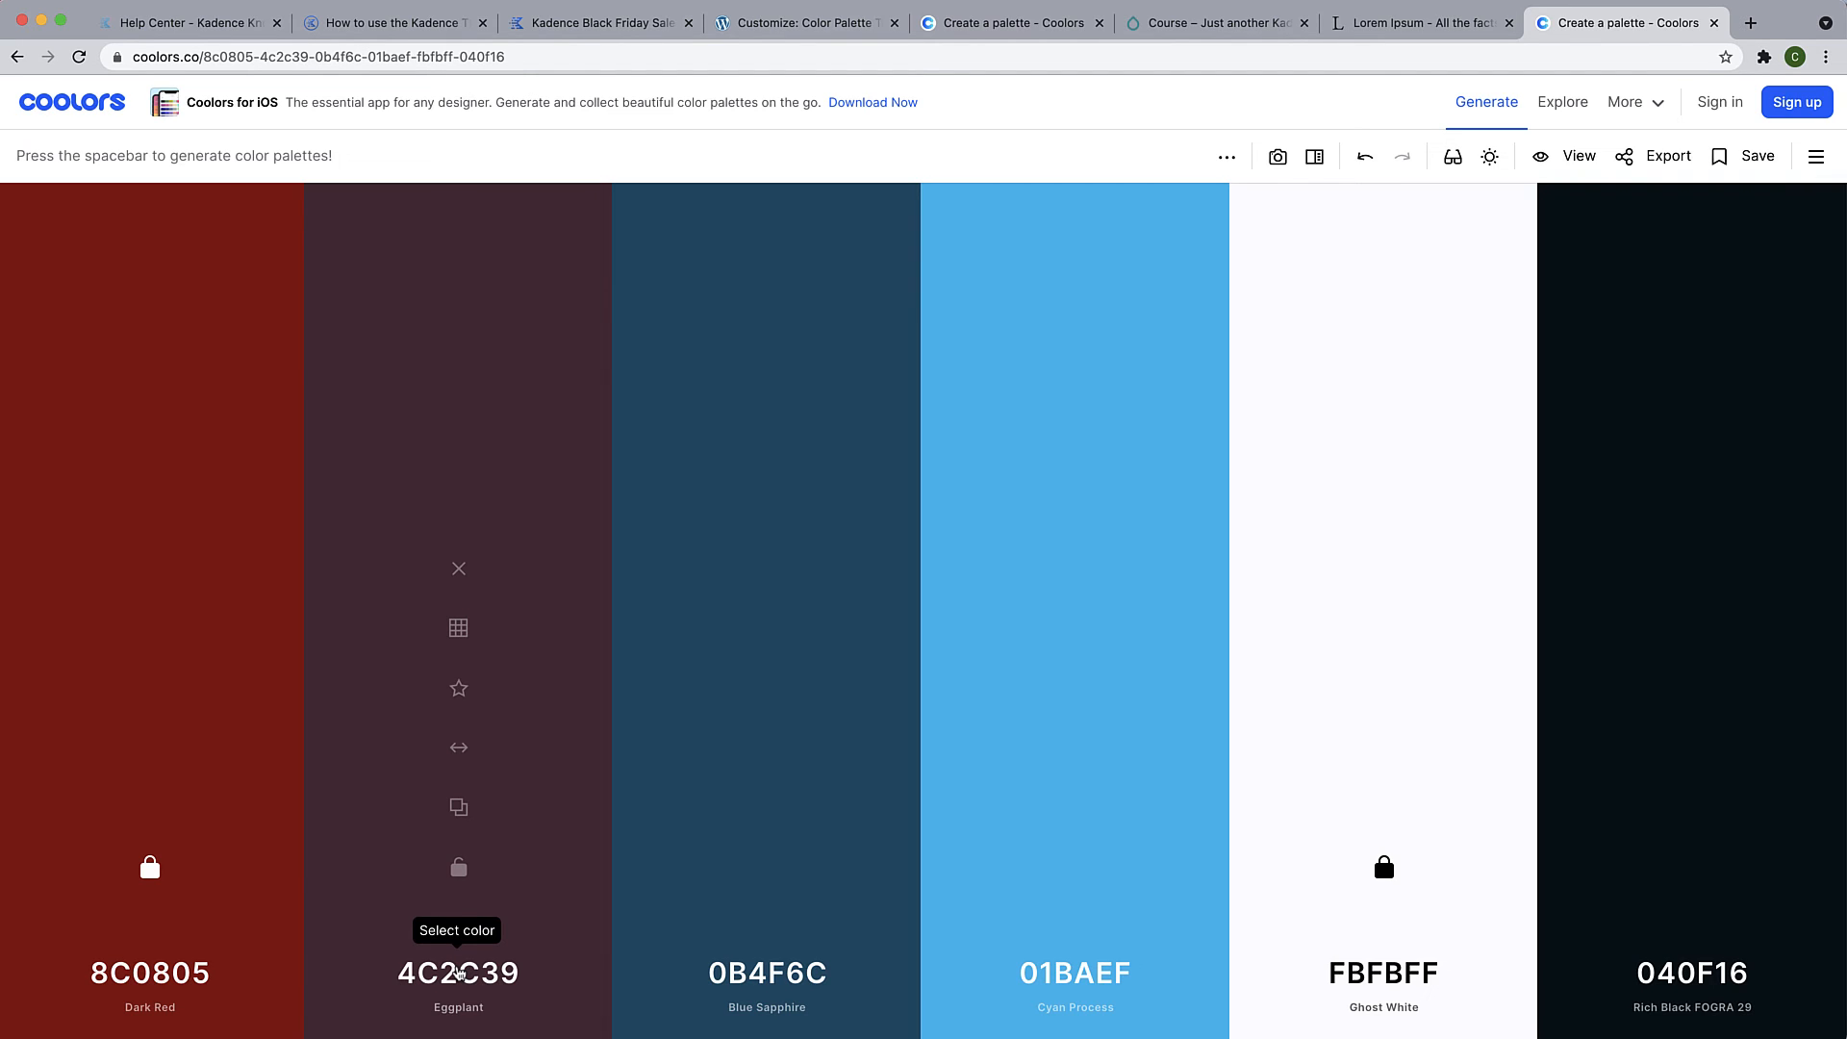
click(459, 973)
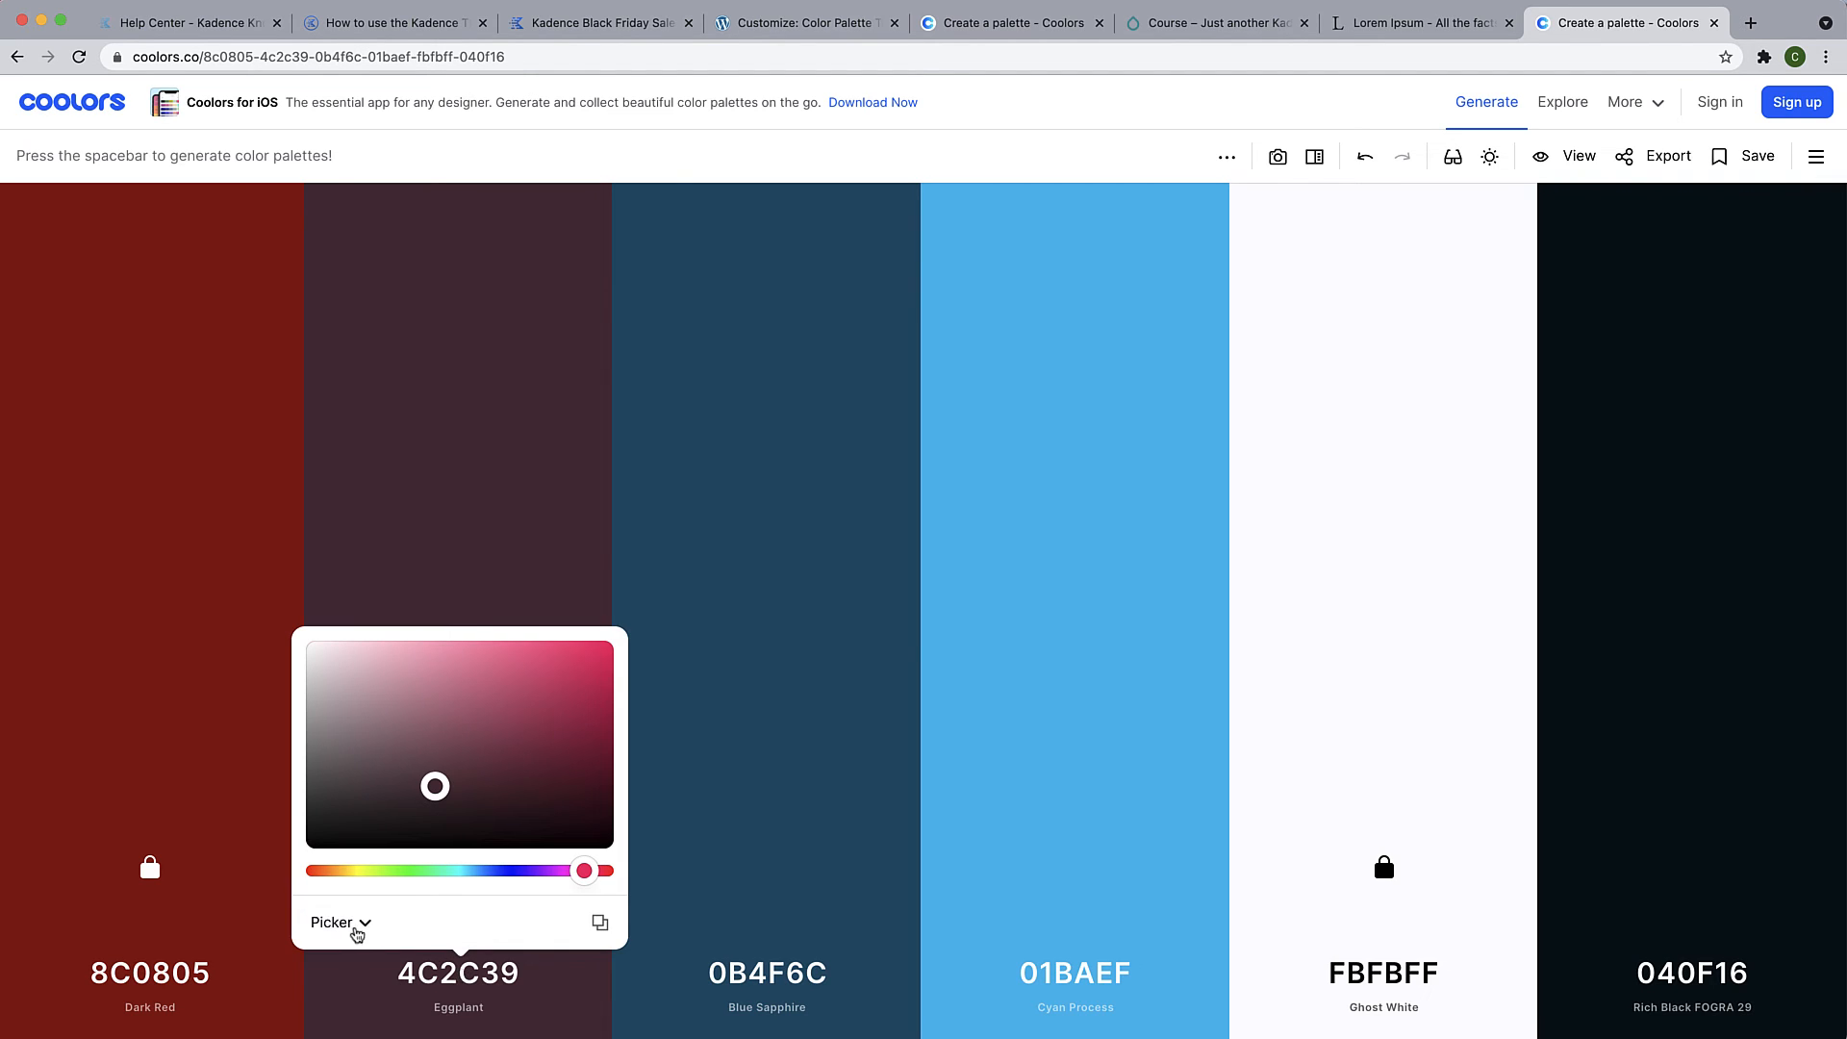
click(363, 924)
click(365, 925)
drag(584, 870, 603, 870)
drag(562, 740, 528, 671)
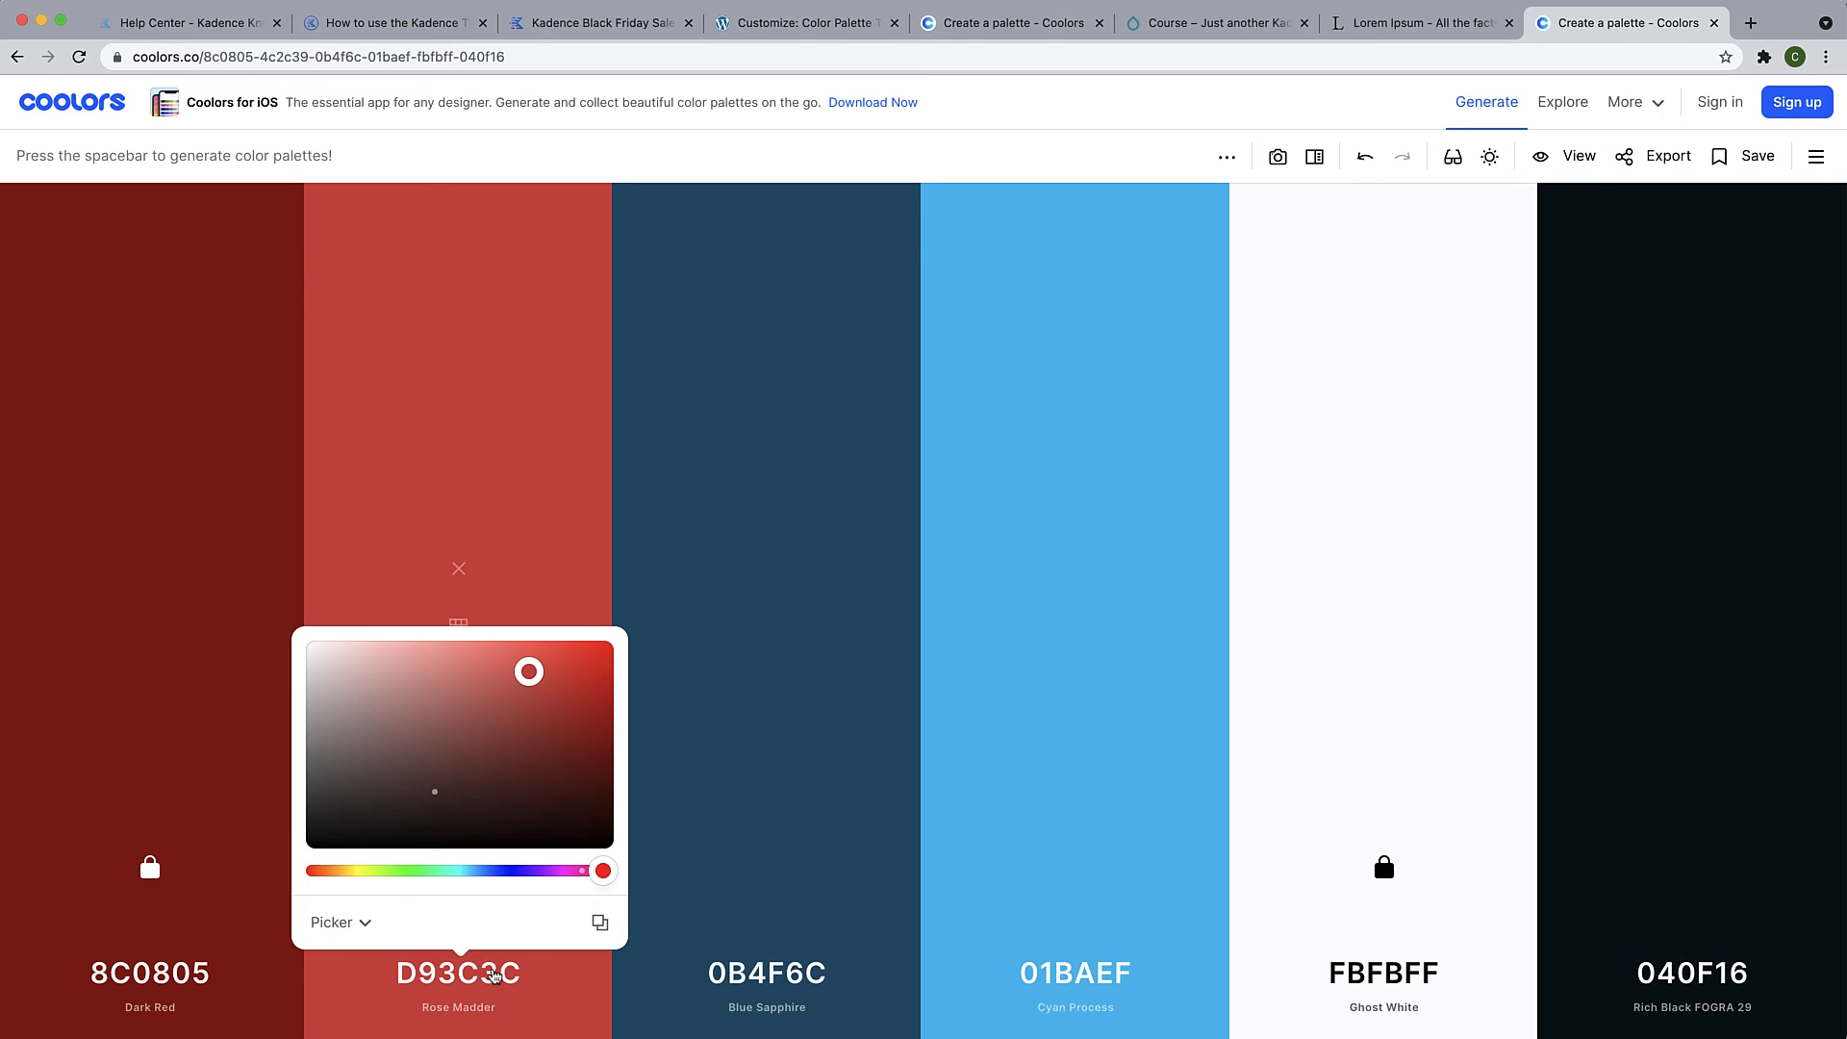
click(532, 997)
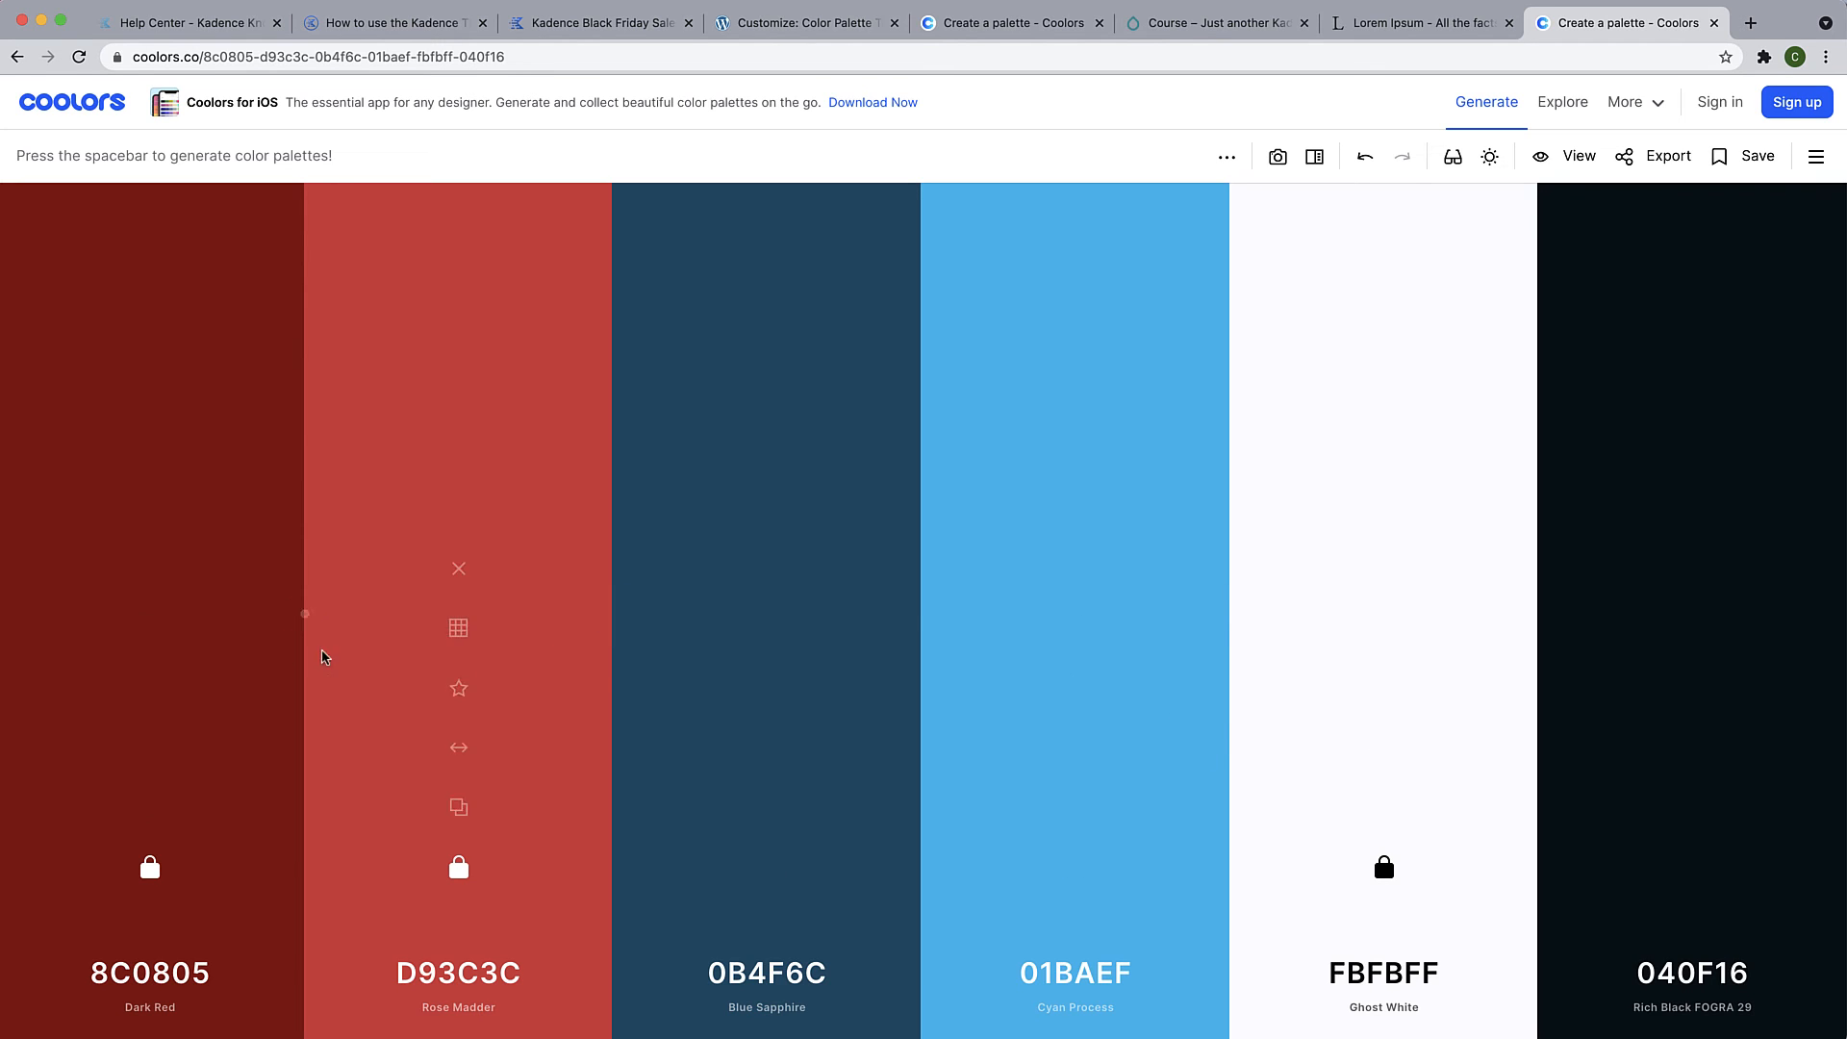
Insert a third color after the lighter red and darken it to the near-black 1F1317
mouse_move(319, 618)
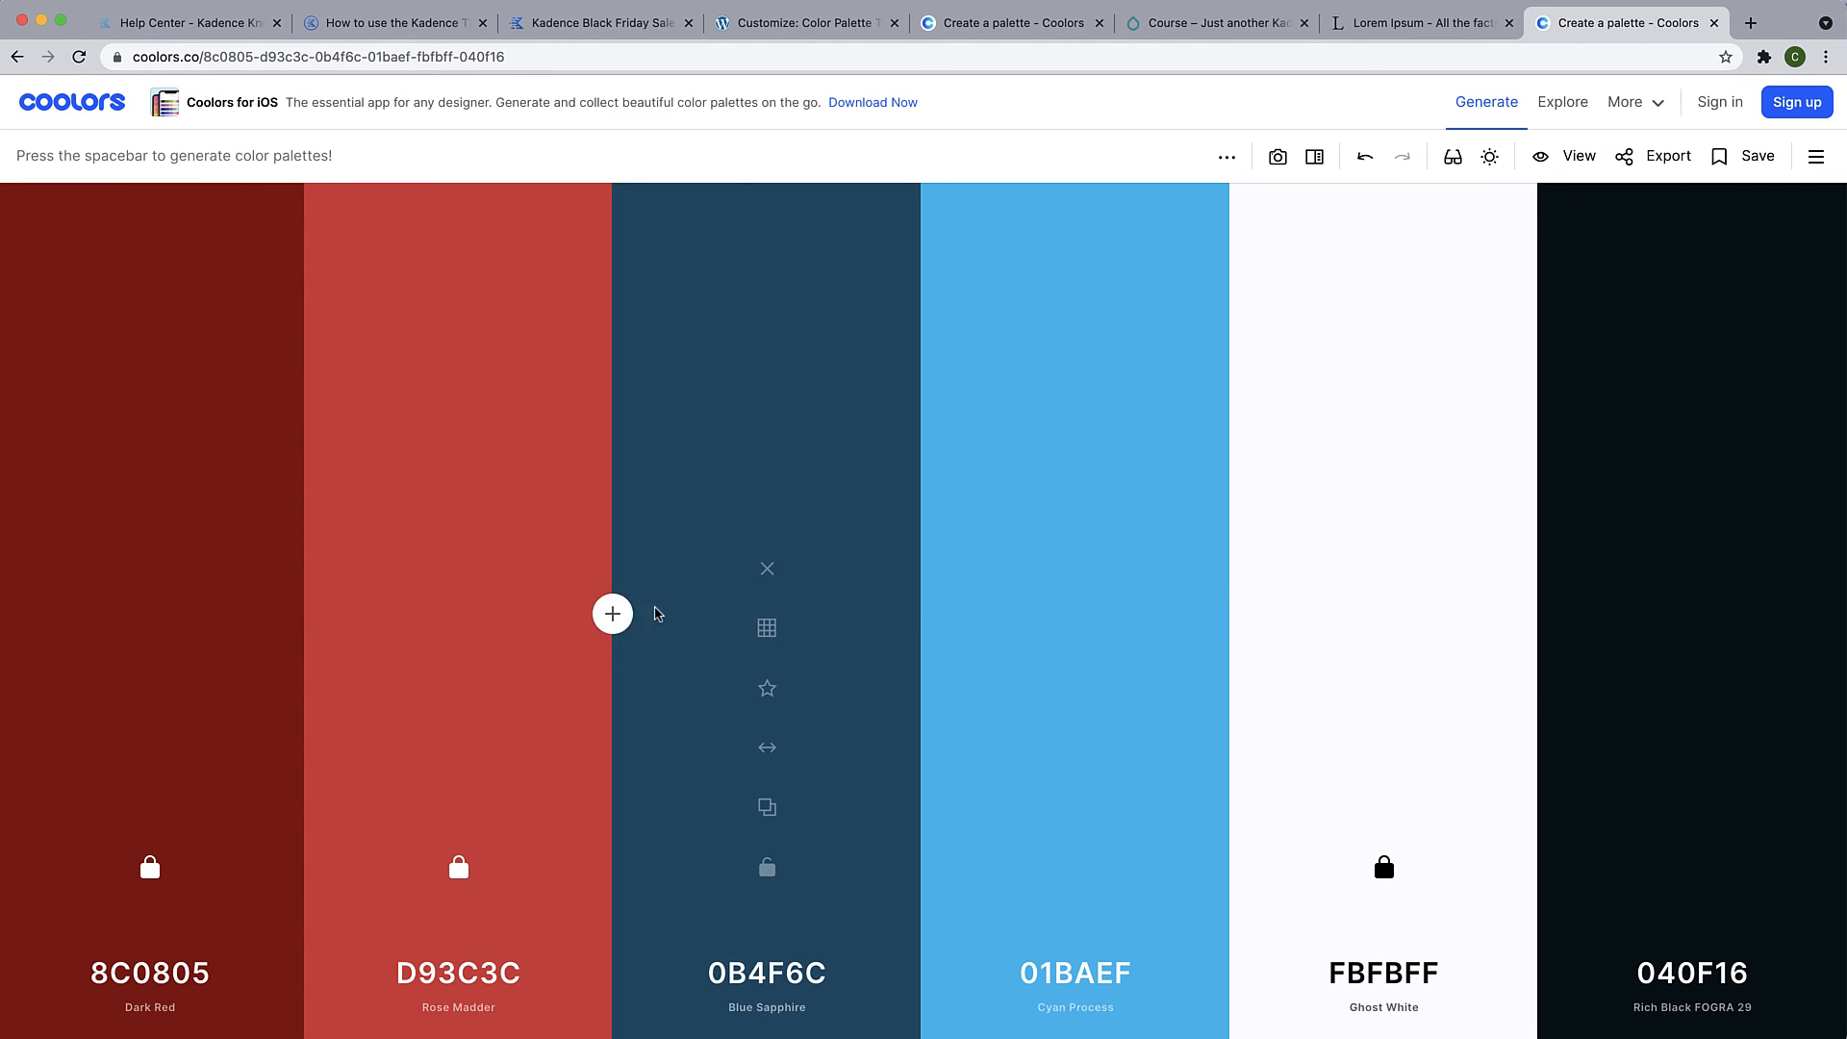
click(613, 618)
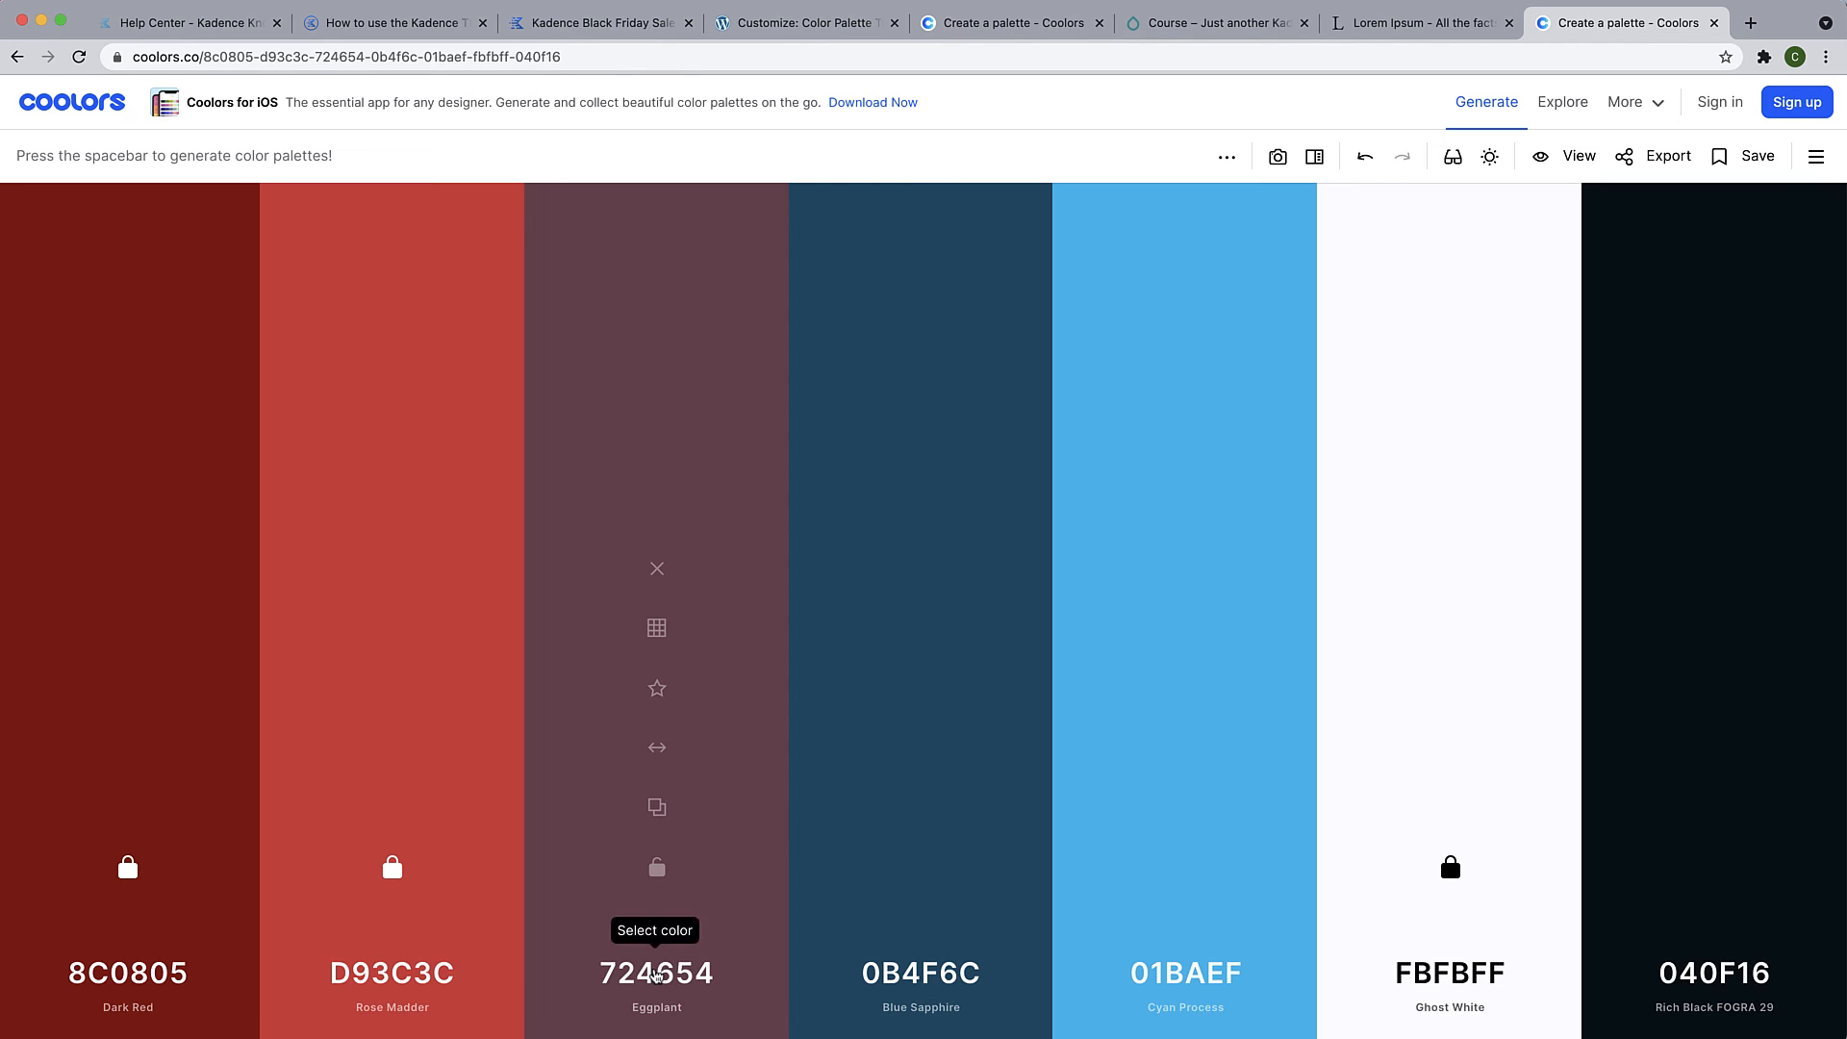
click(657, 973)
drag(619, 769, 621, 824)
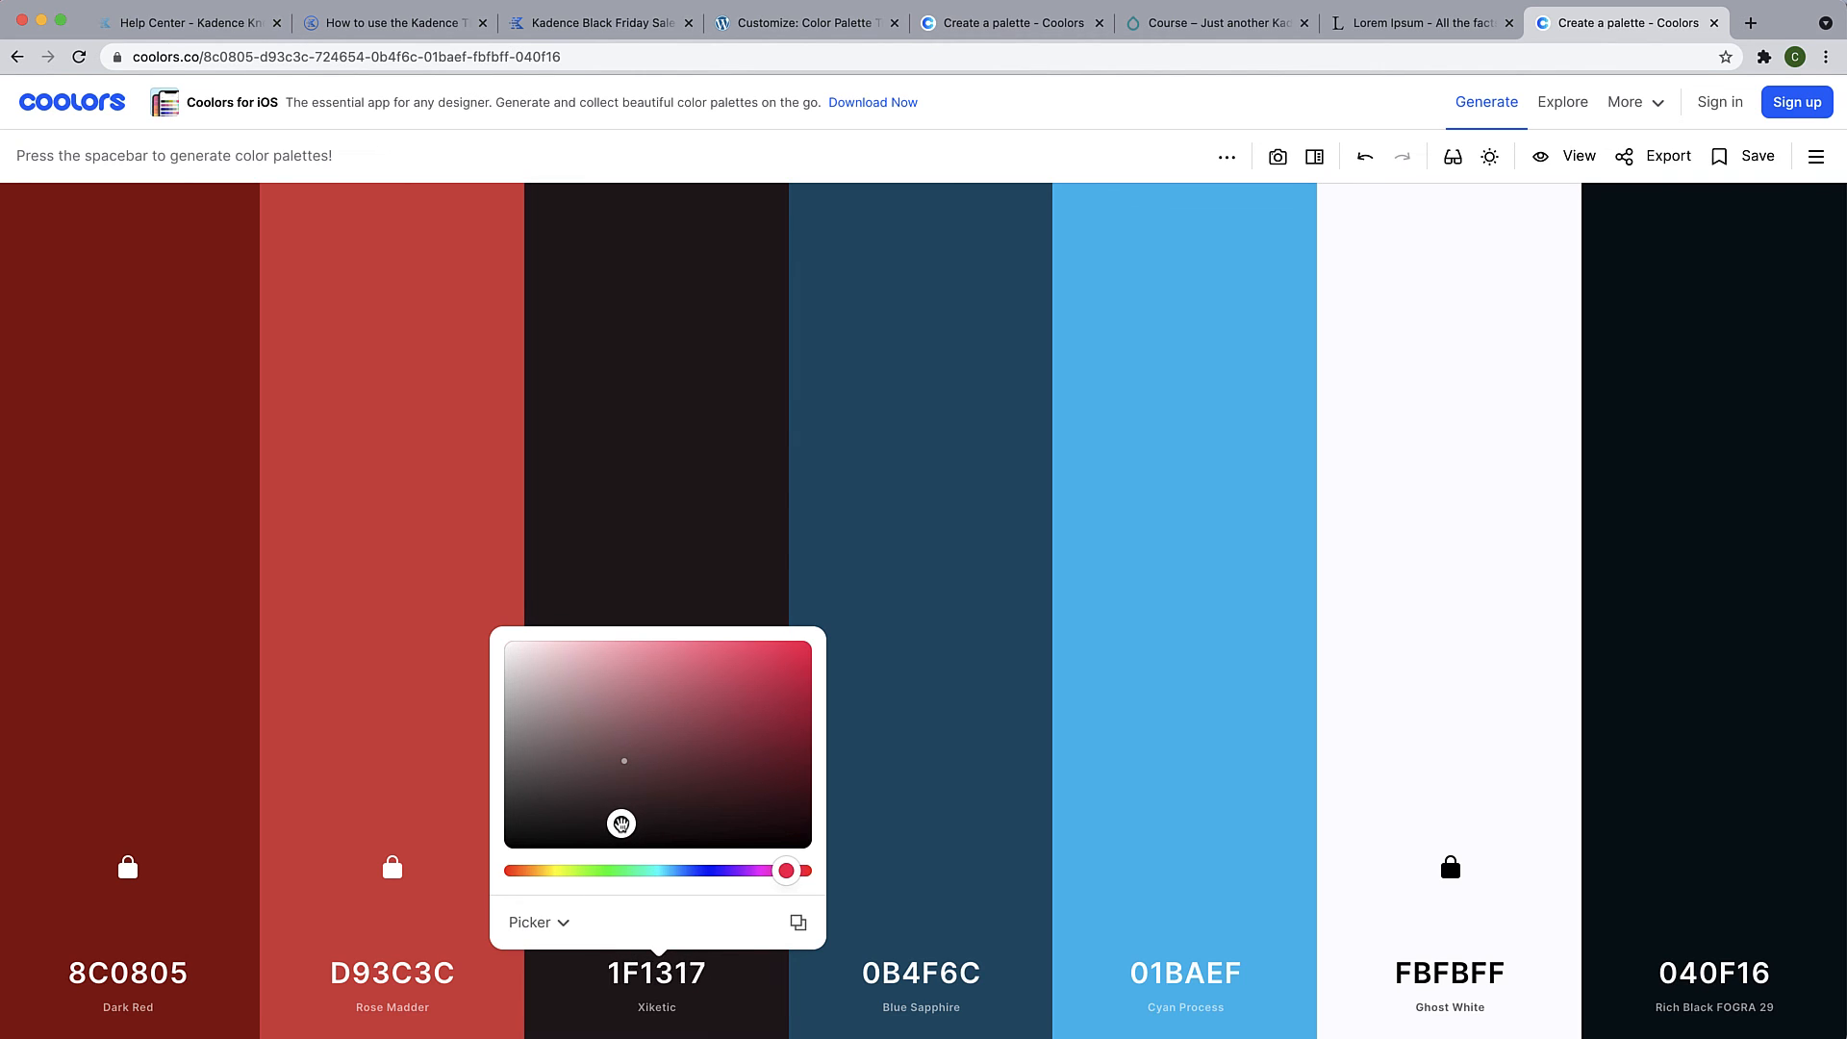
click(787, 610)
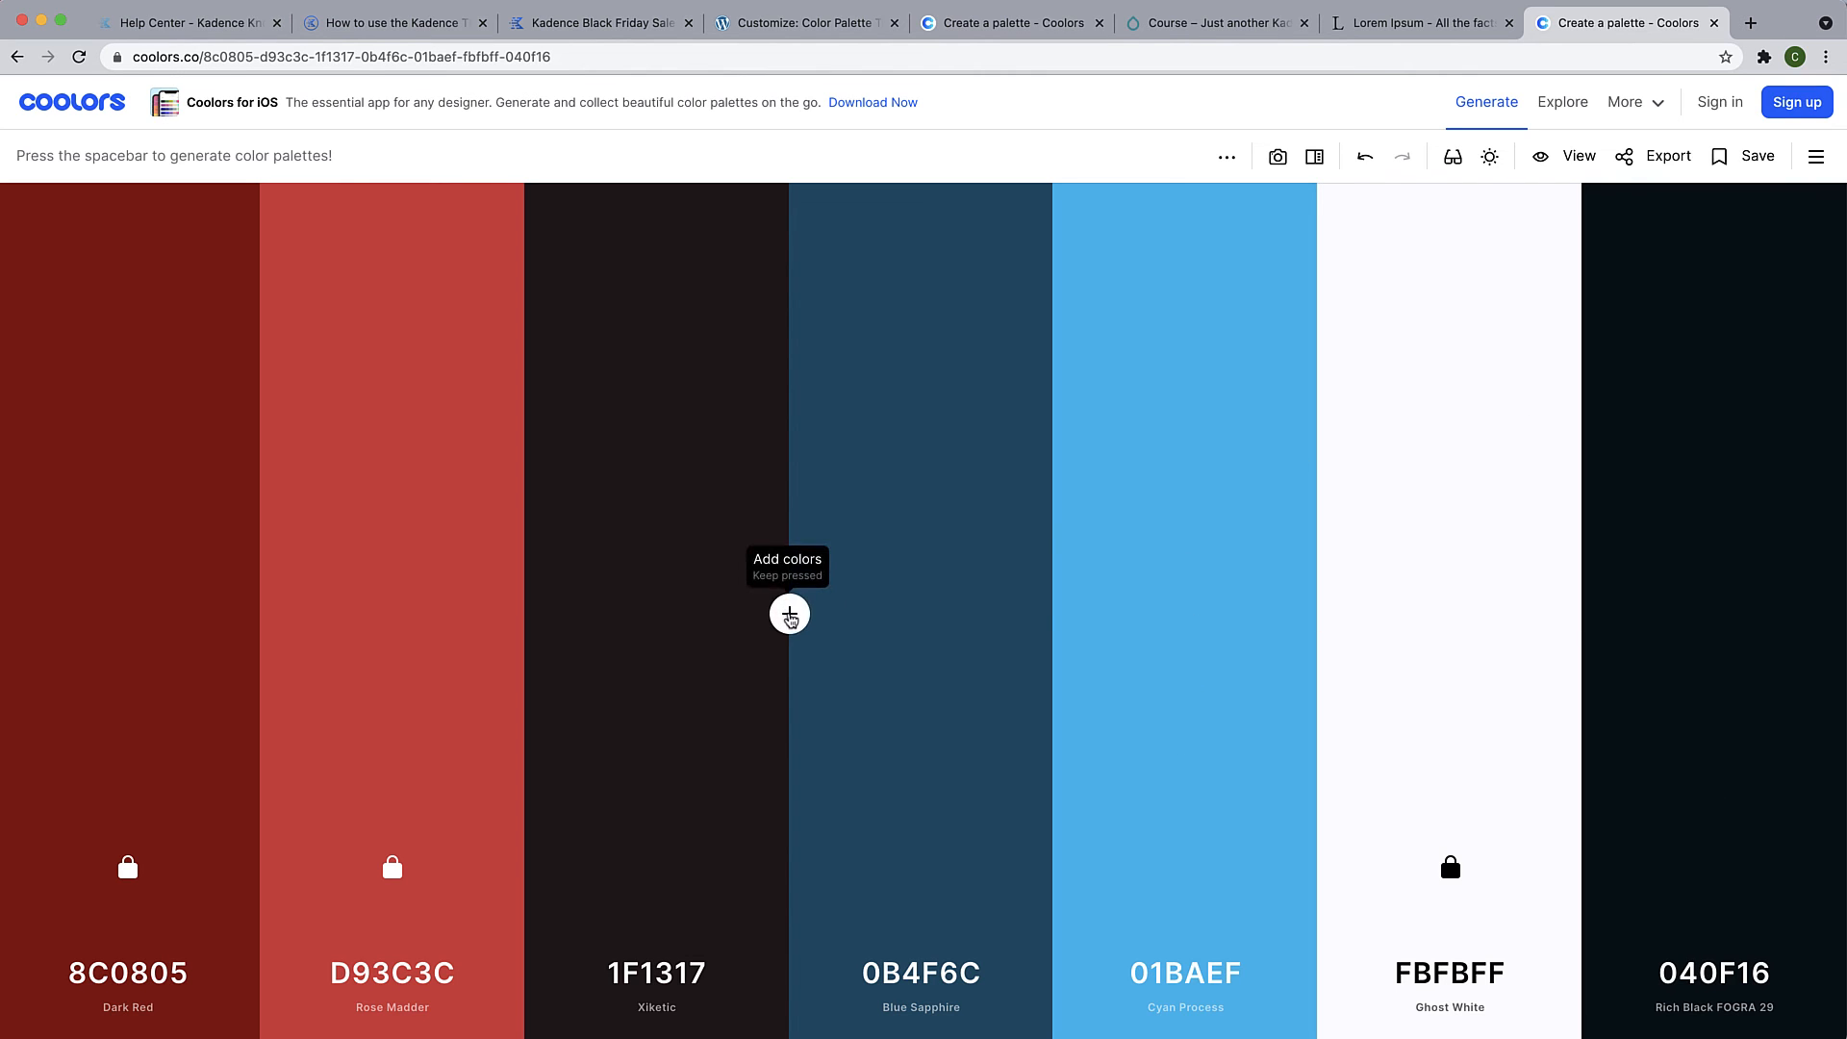
Insert a fourth color after 1F1317 and shift it to the reddish near-black 211414
click(789, 617)
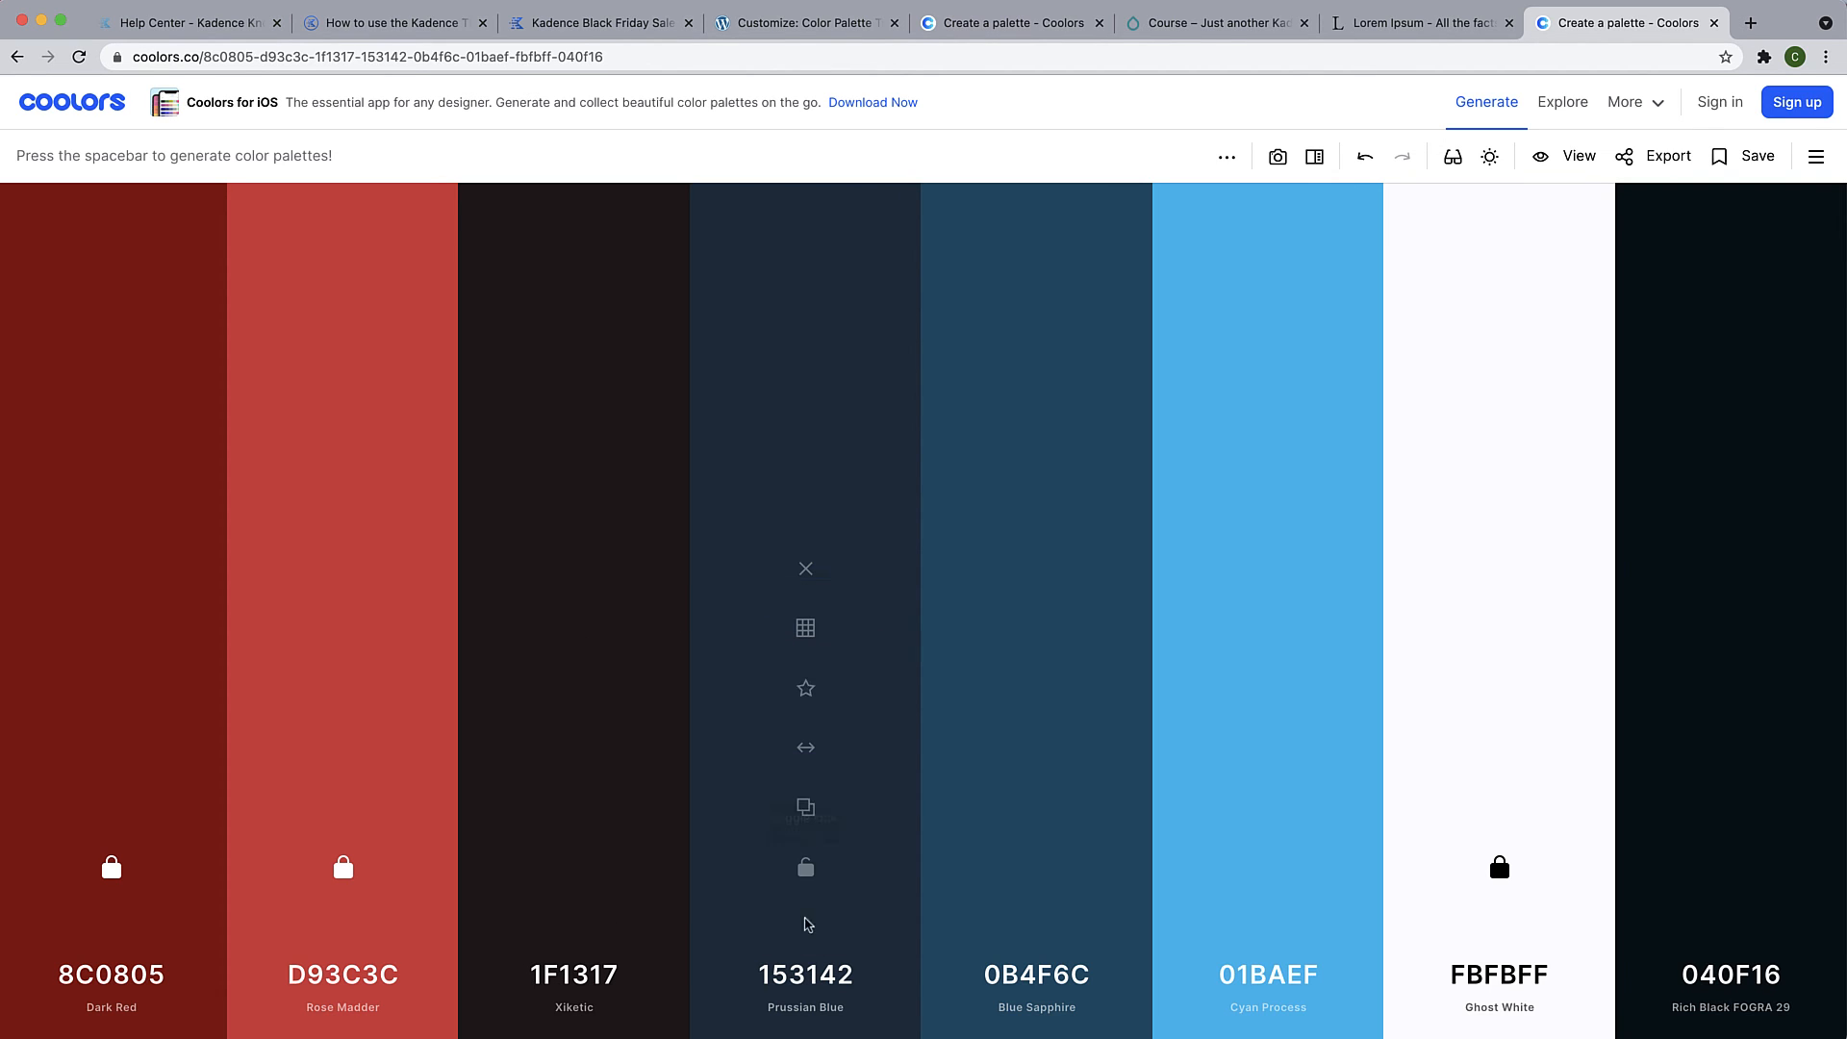
click(806, 974)
drag(863, 801, 956, 872)
drag(879, 826, 772, 824)
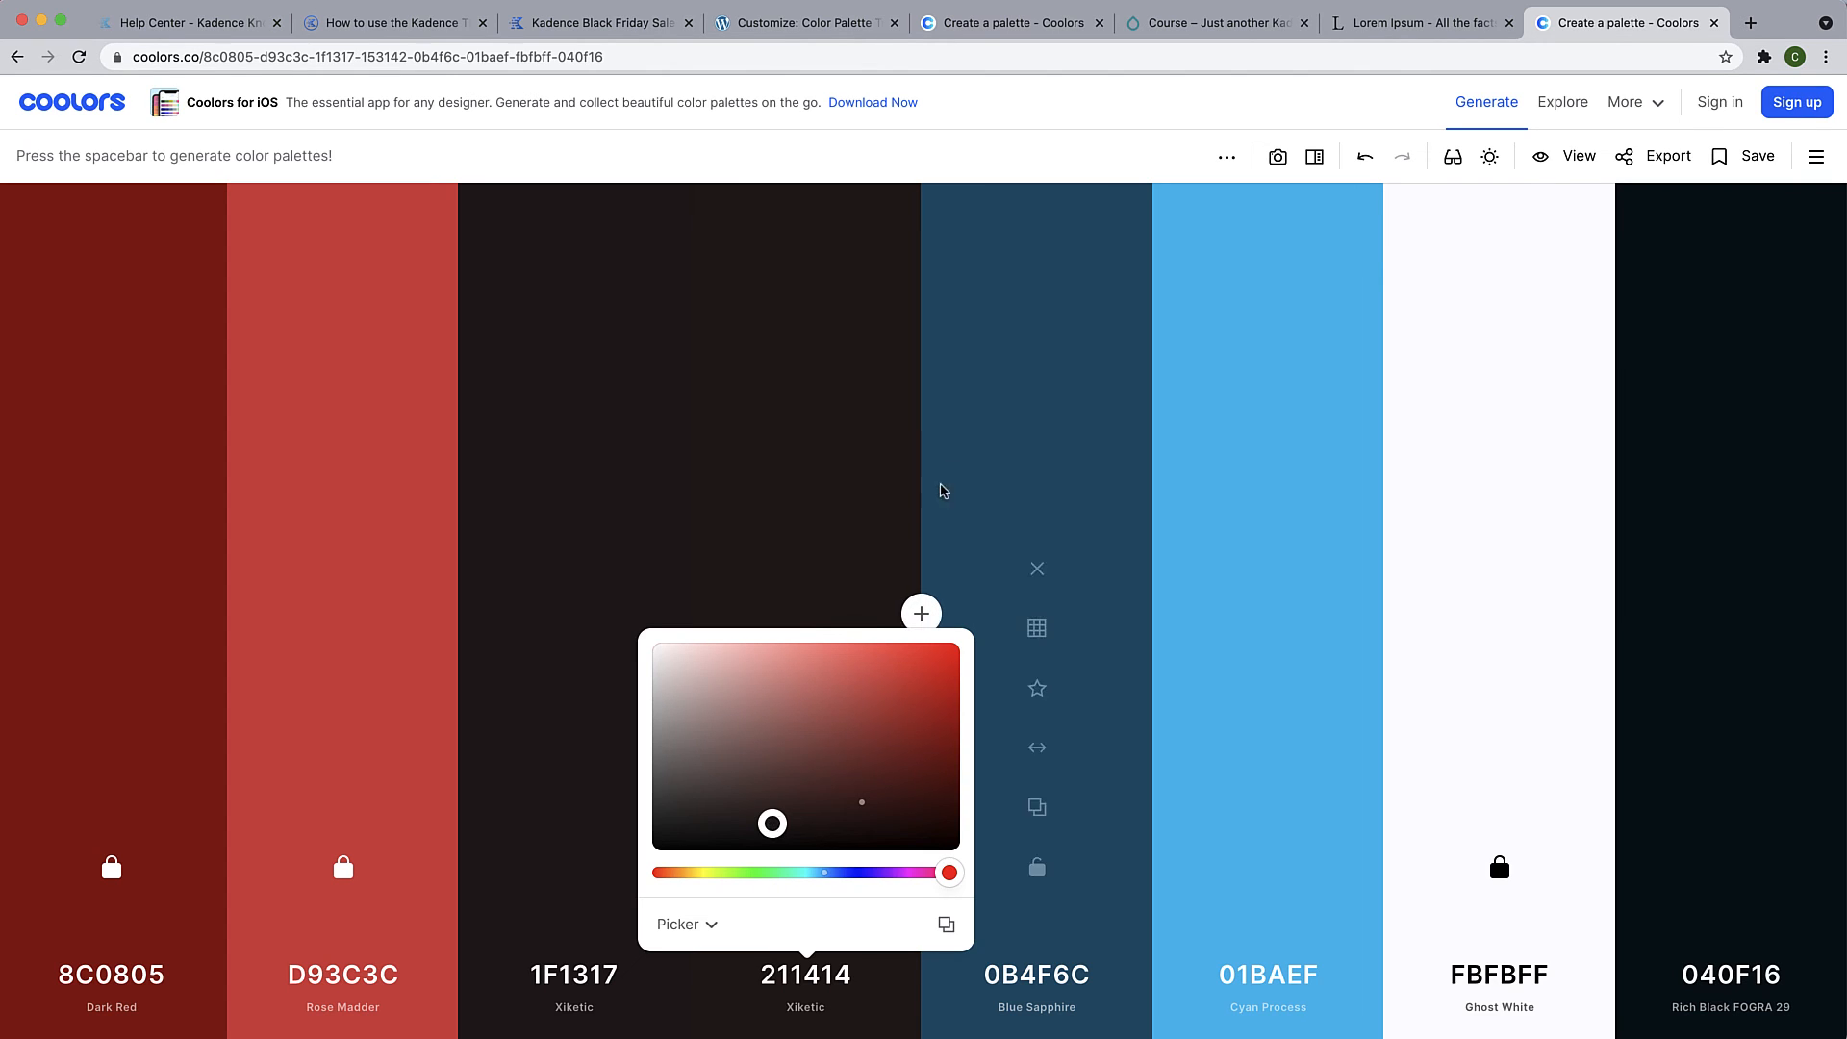
click(883, 481)
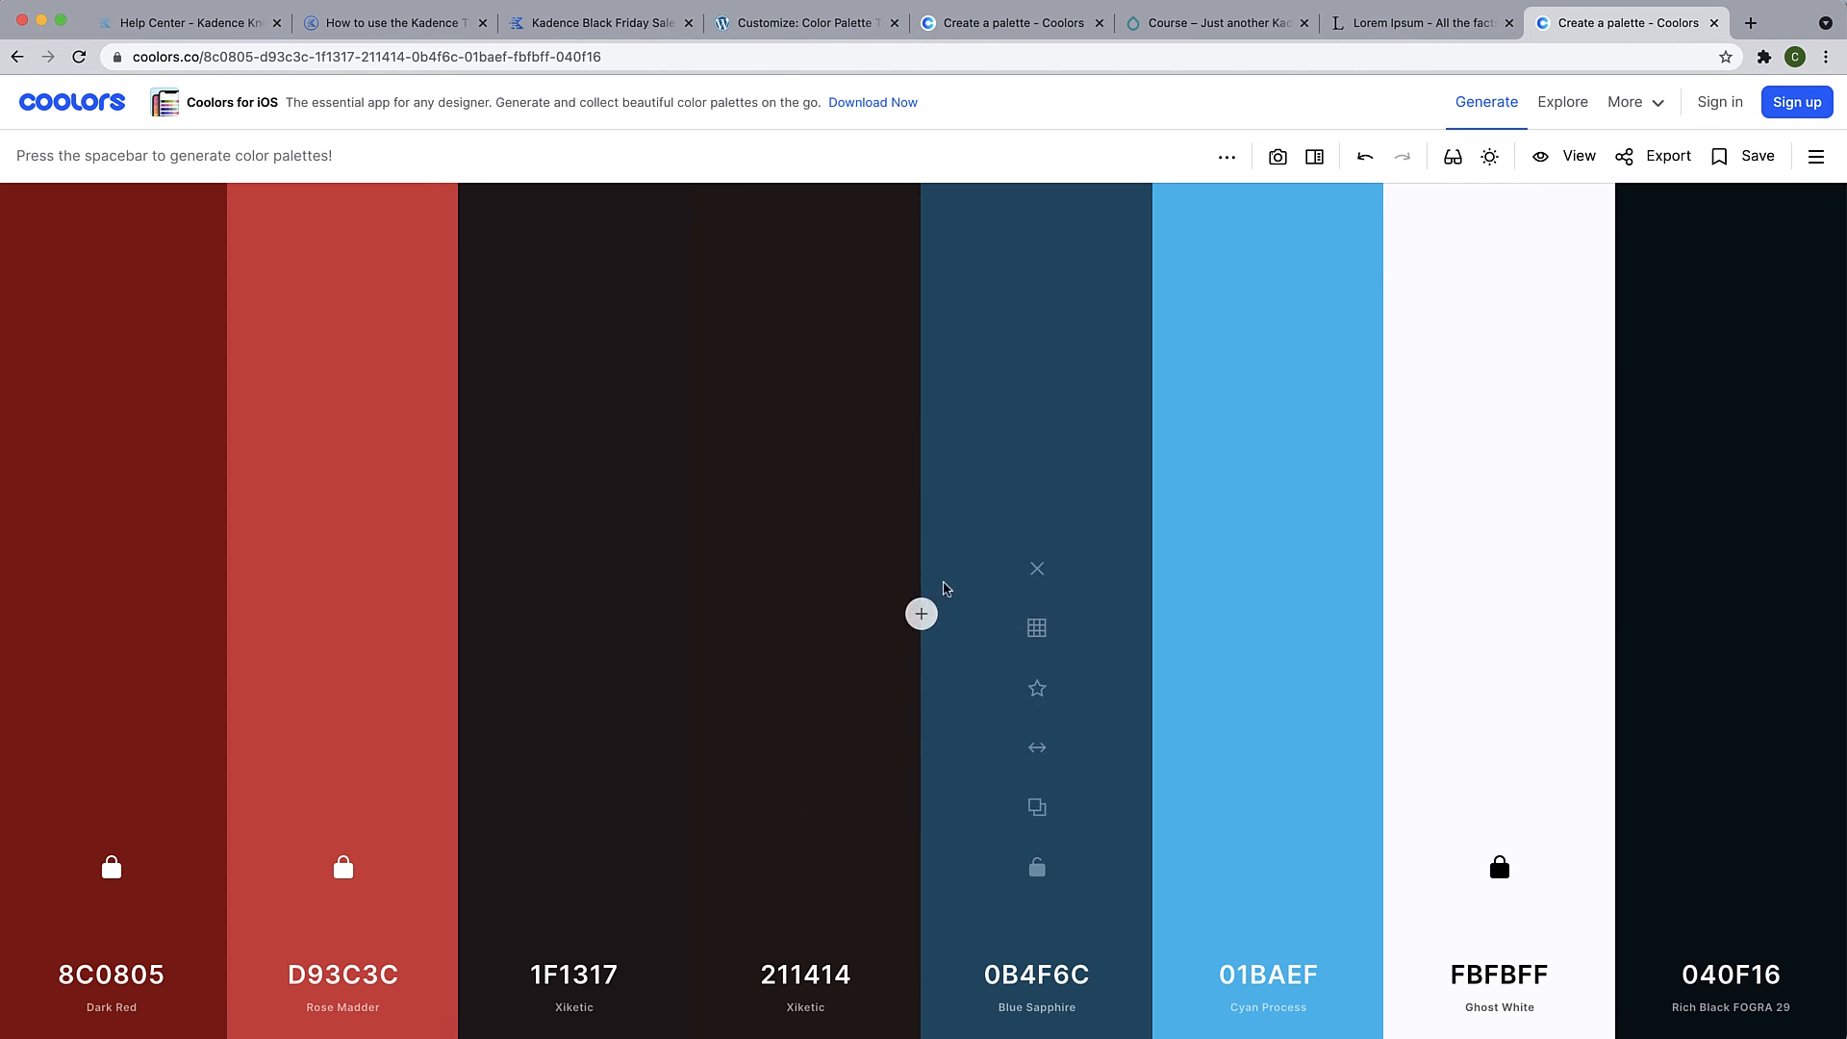
click(923, 614)
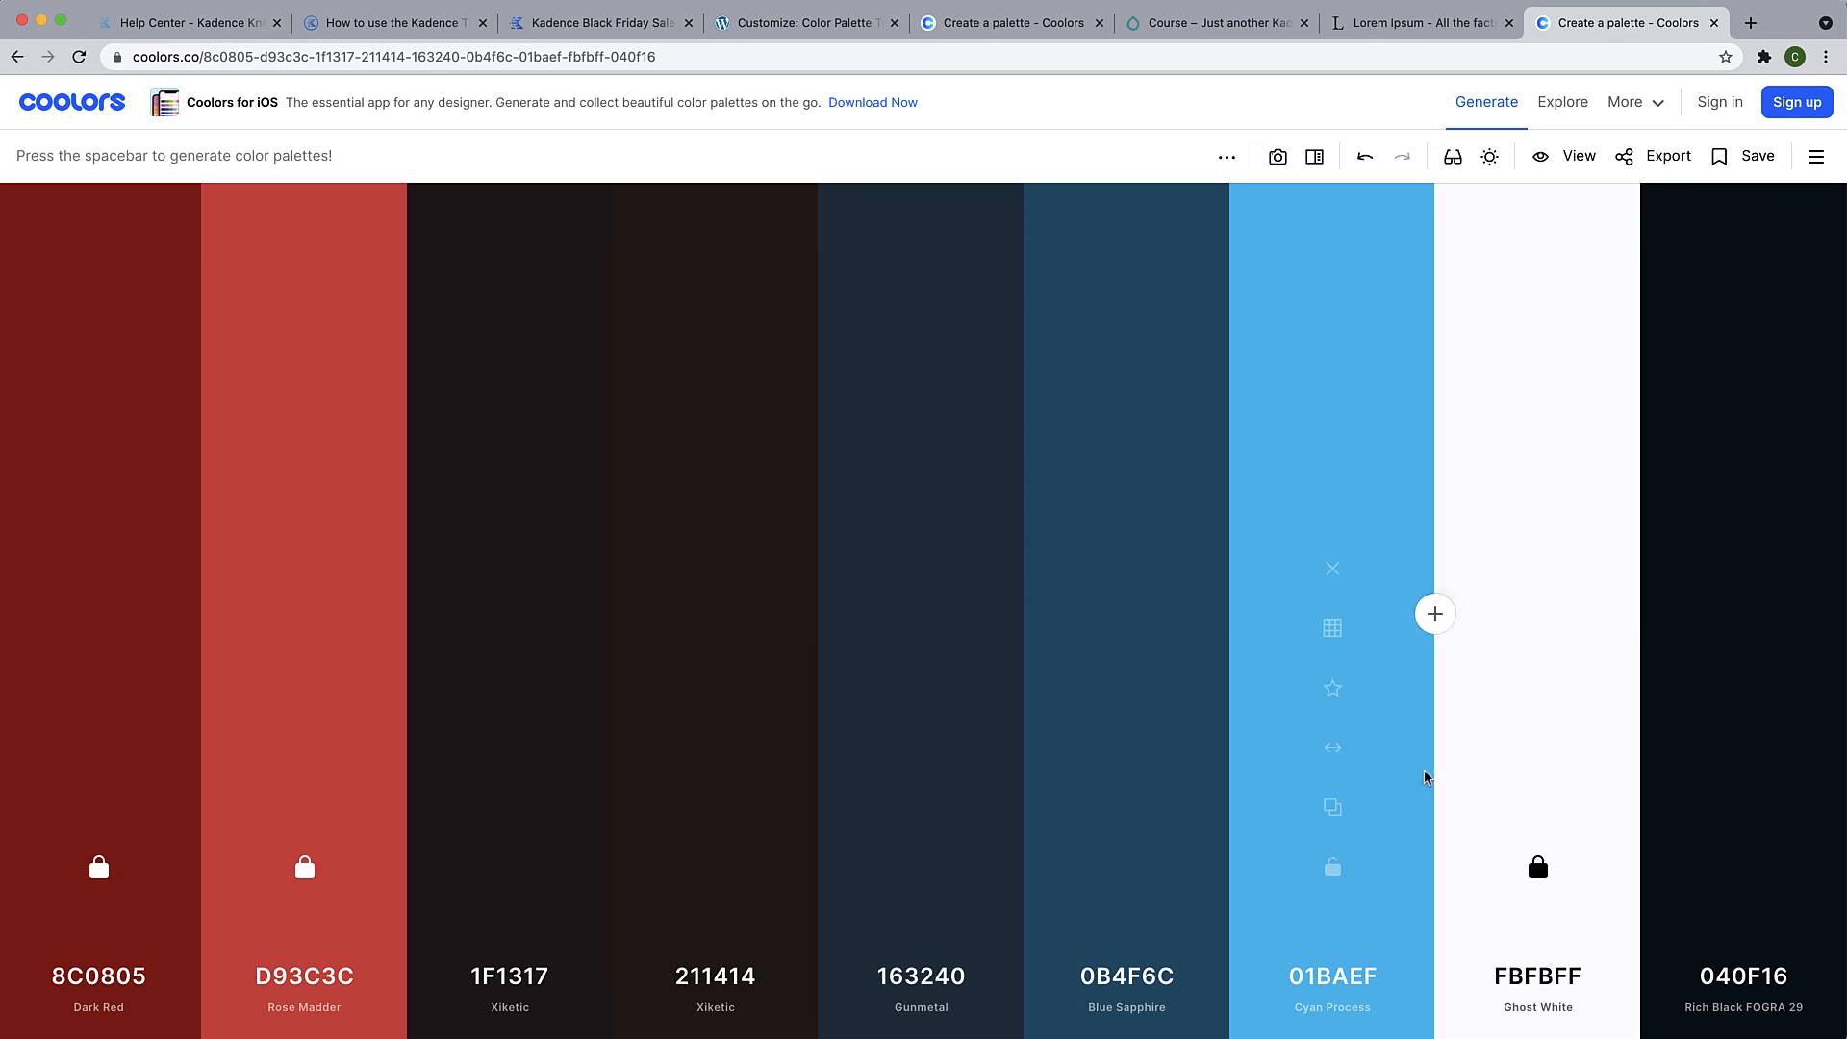
click(919, 981)
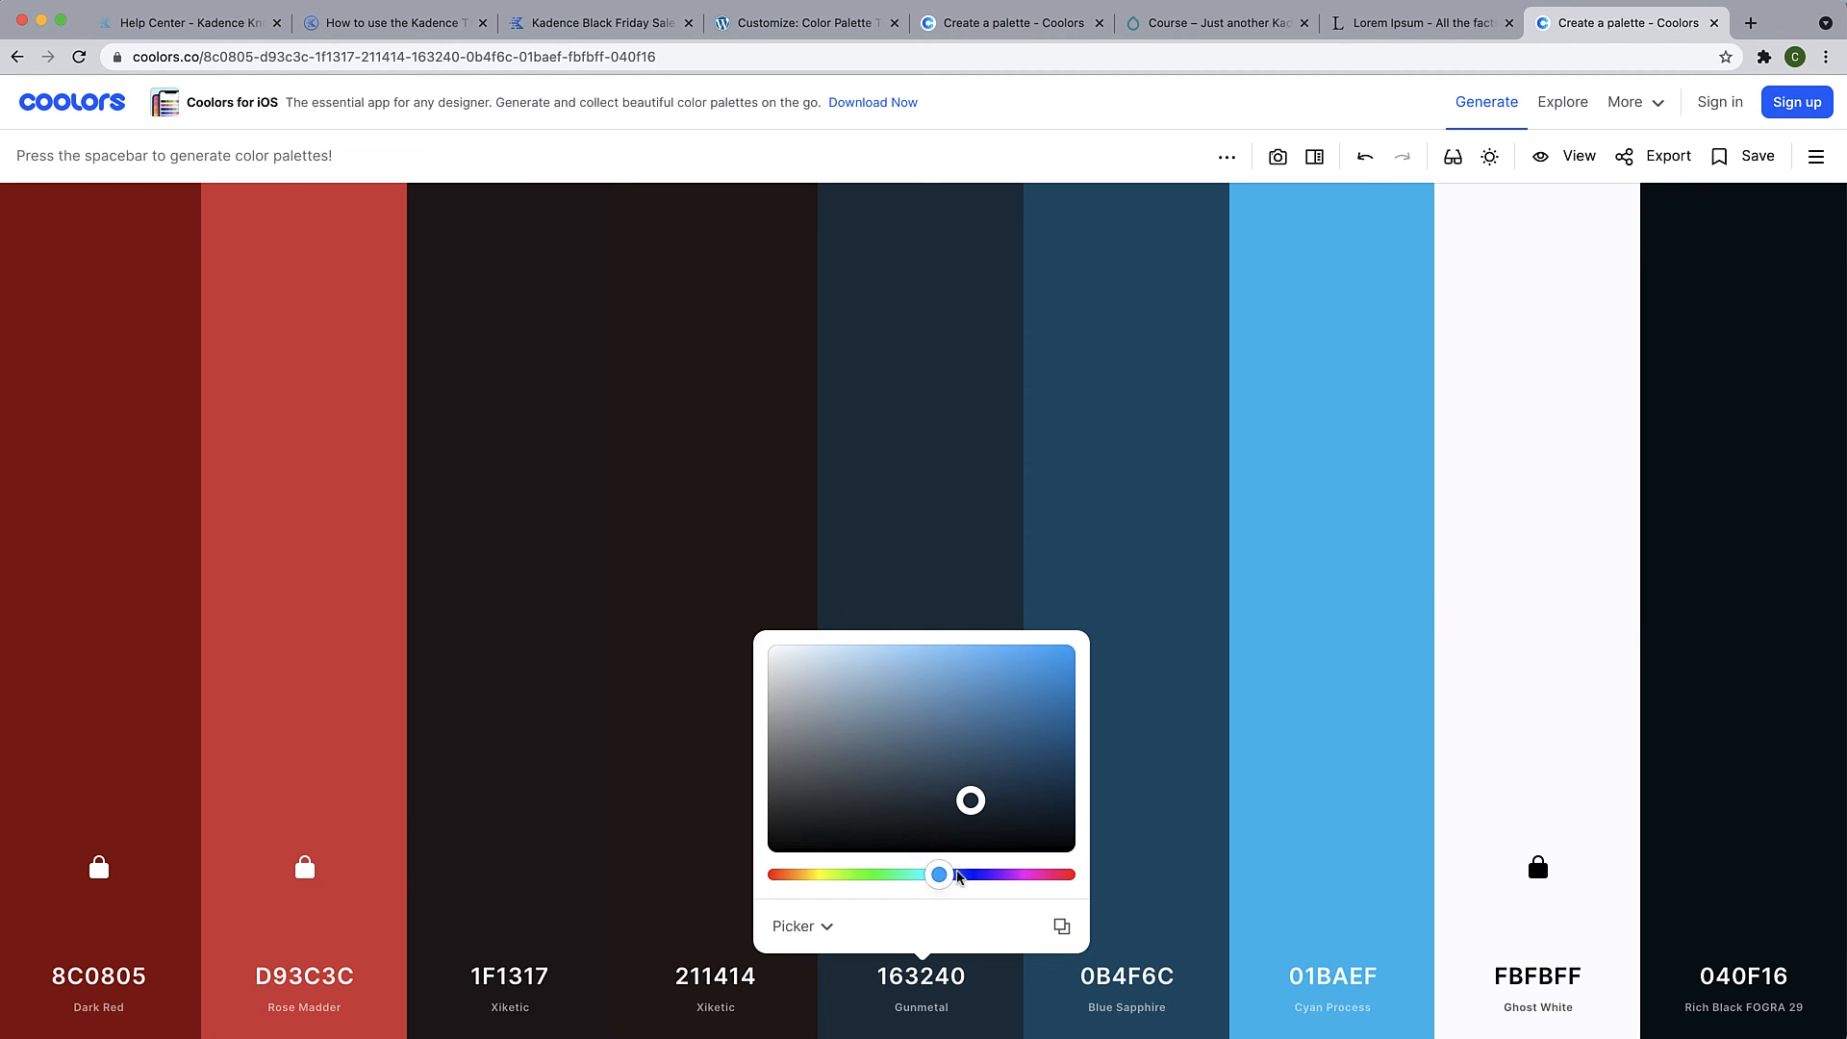
drag(939, 873, 1122, 866)
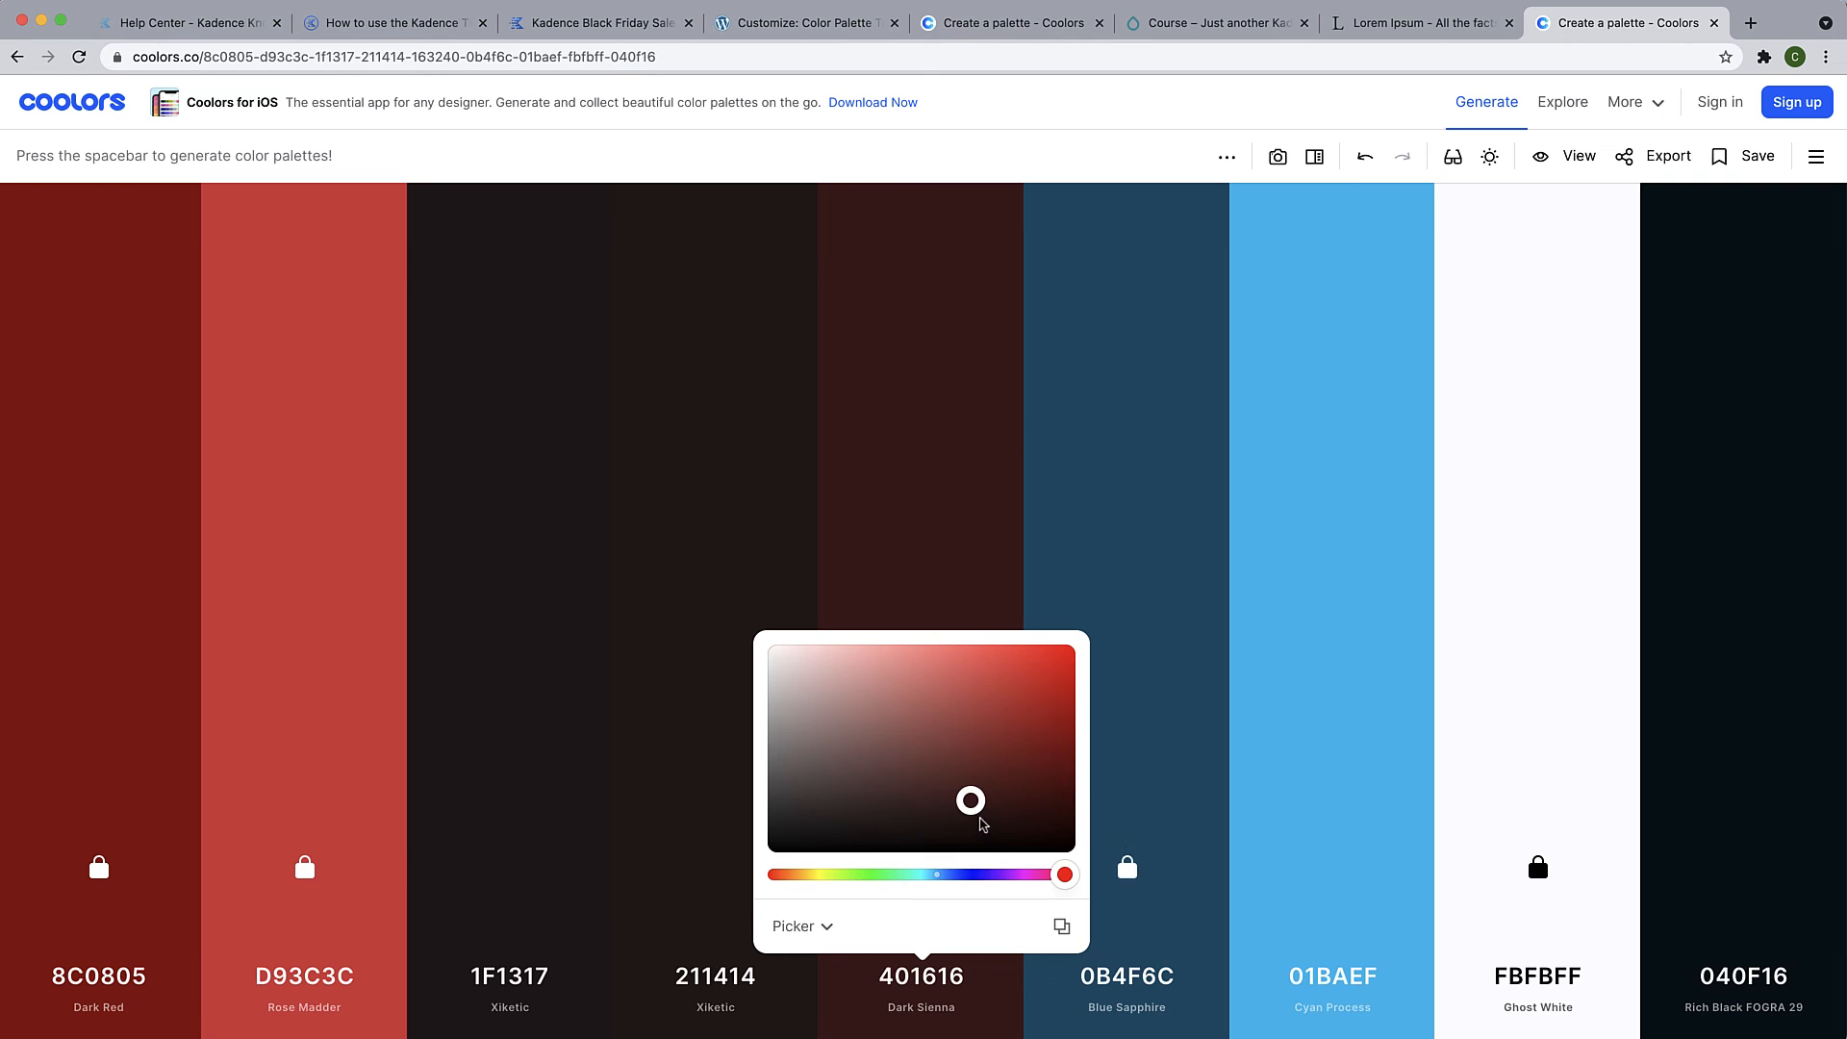
drag(970, 801, 954, 833)
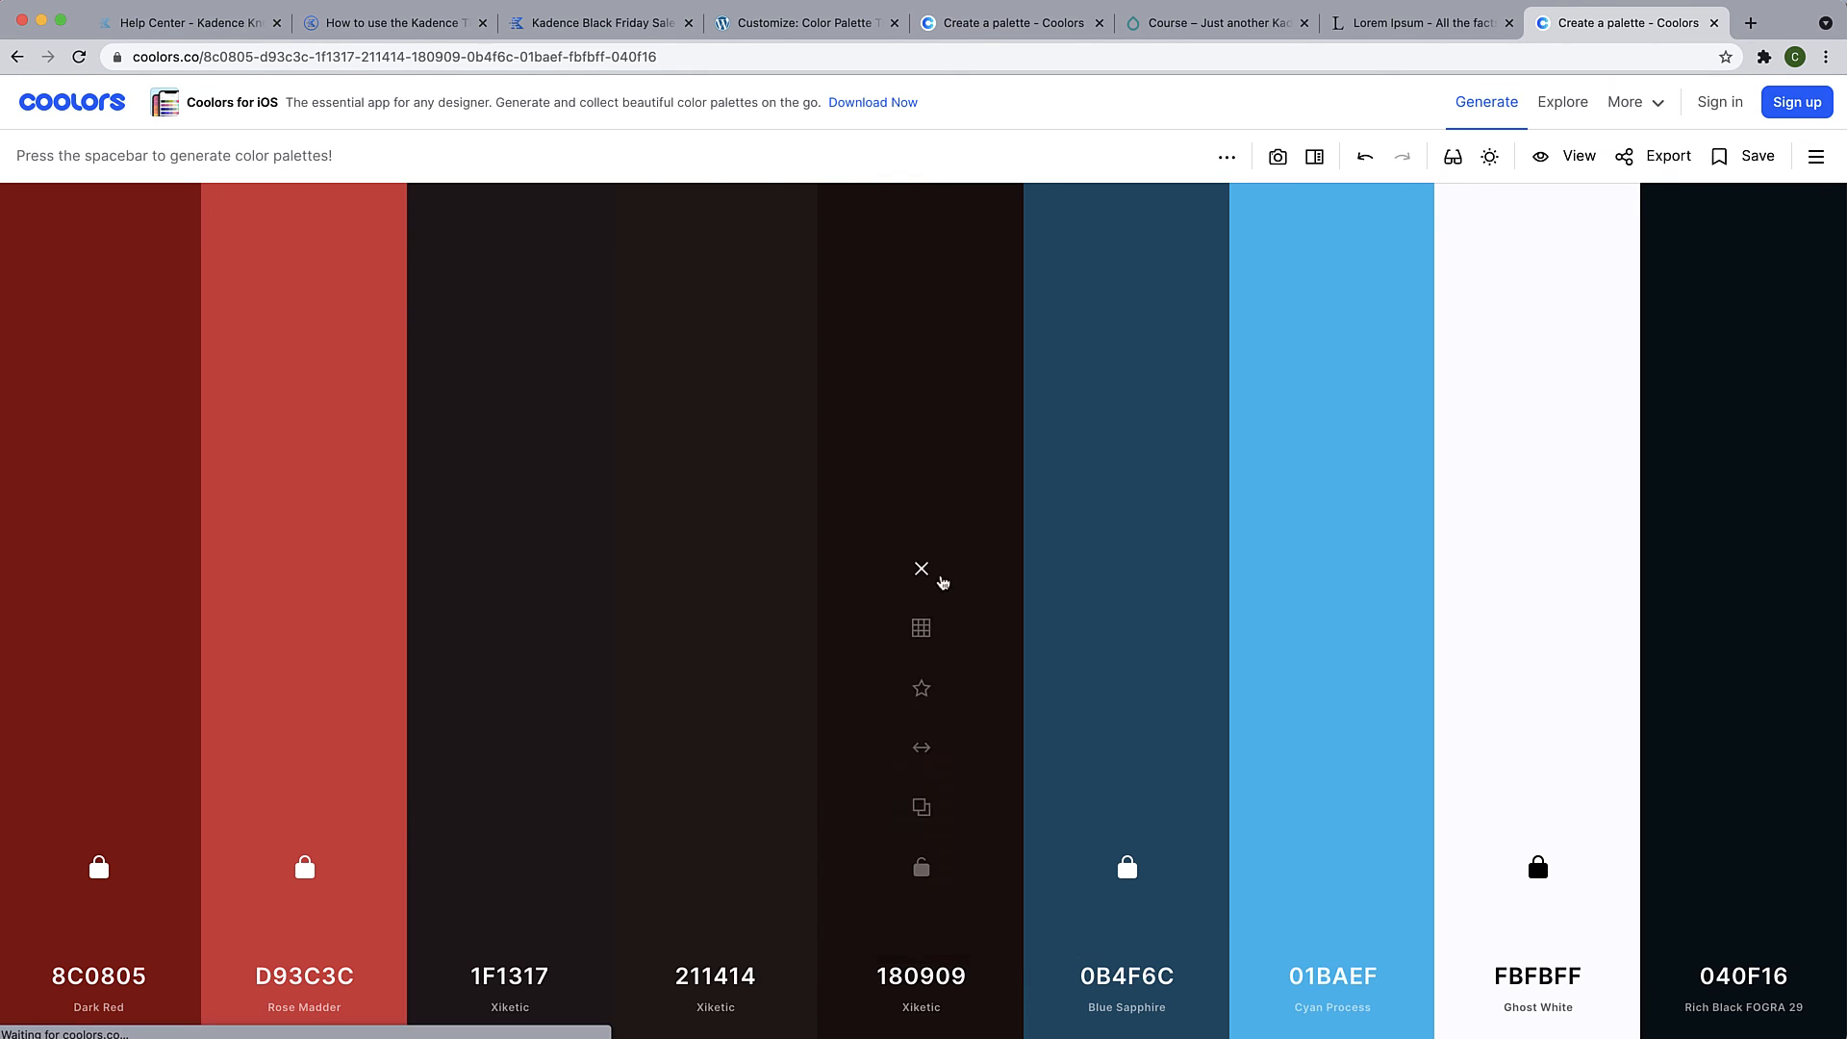
click(920, 568)
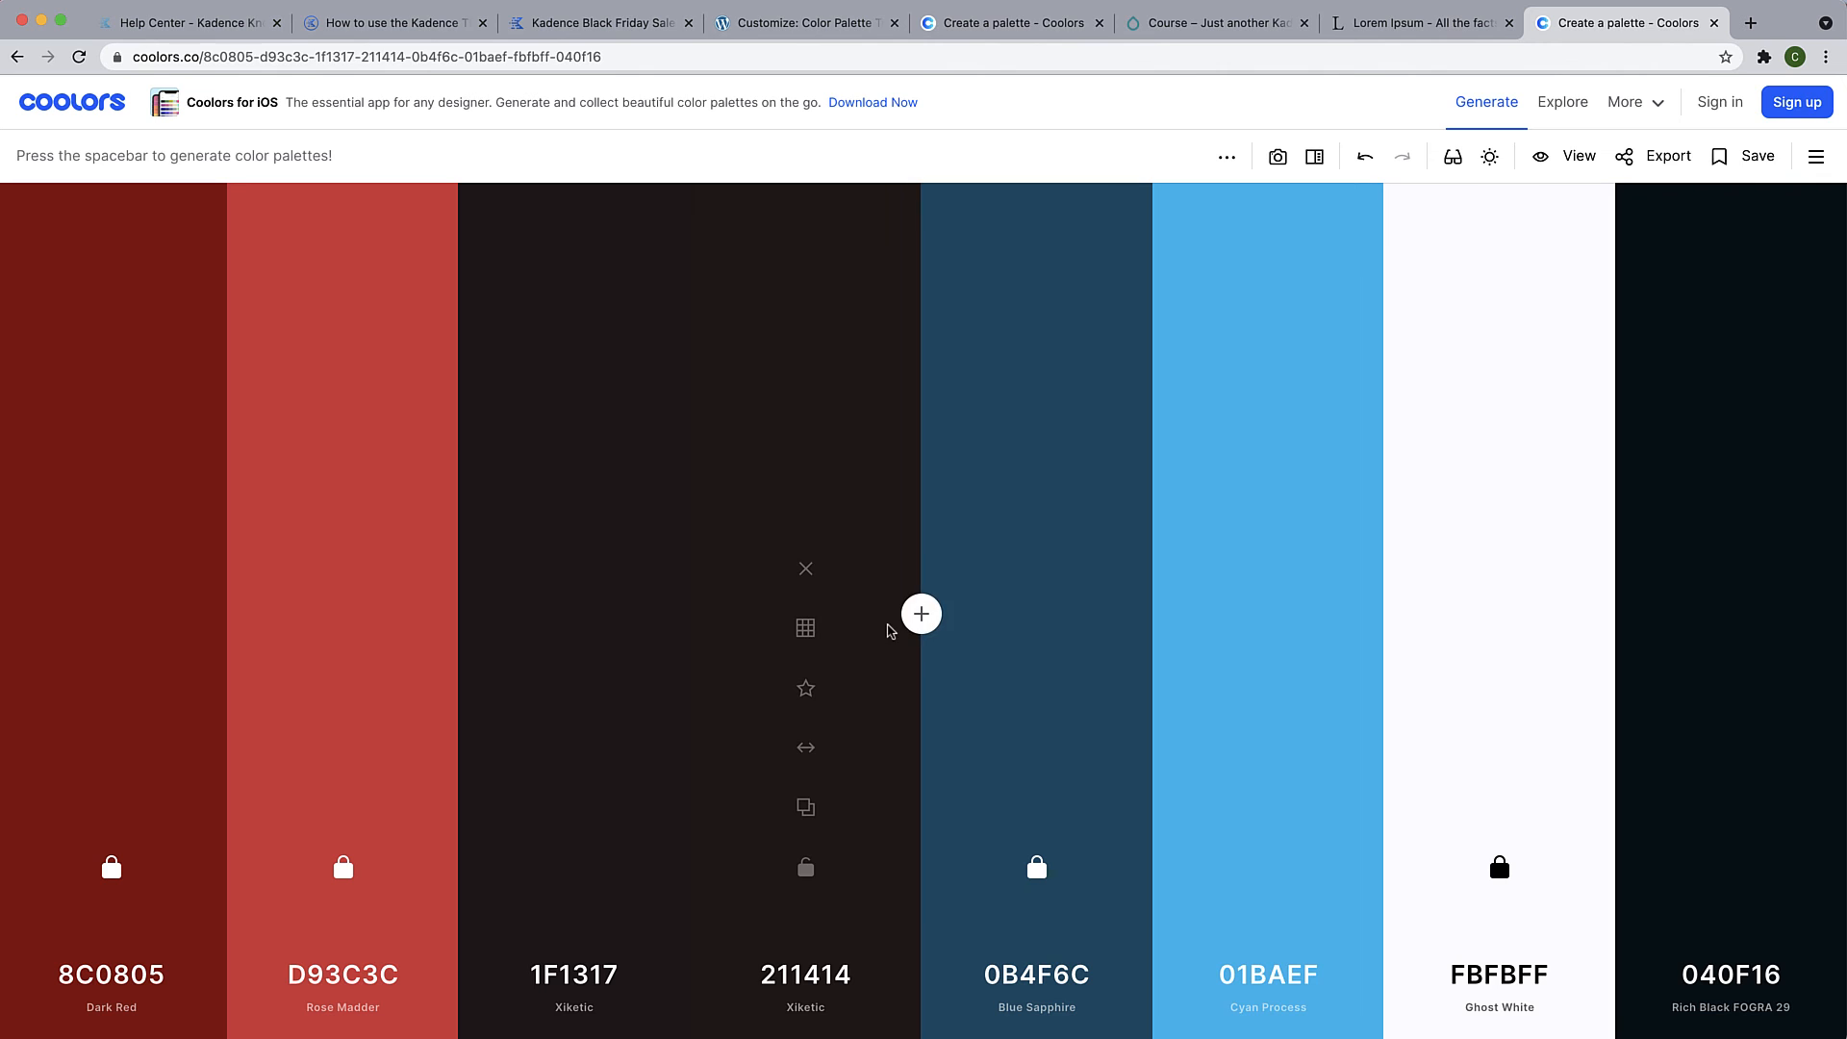
Insert a fifth color after 211414, shift its hue to red and darken it to the near-black 1B0A0A
click(921, 614)
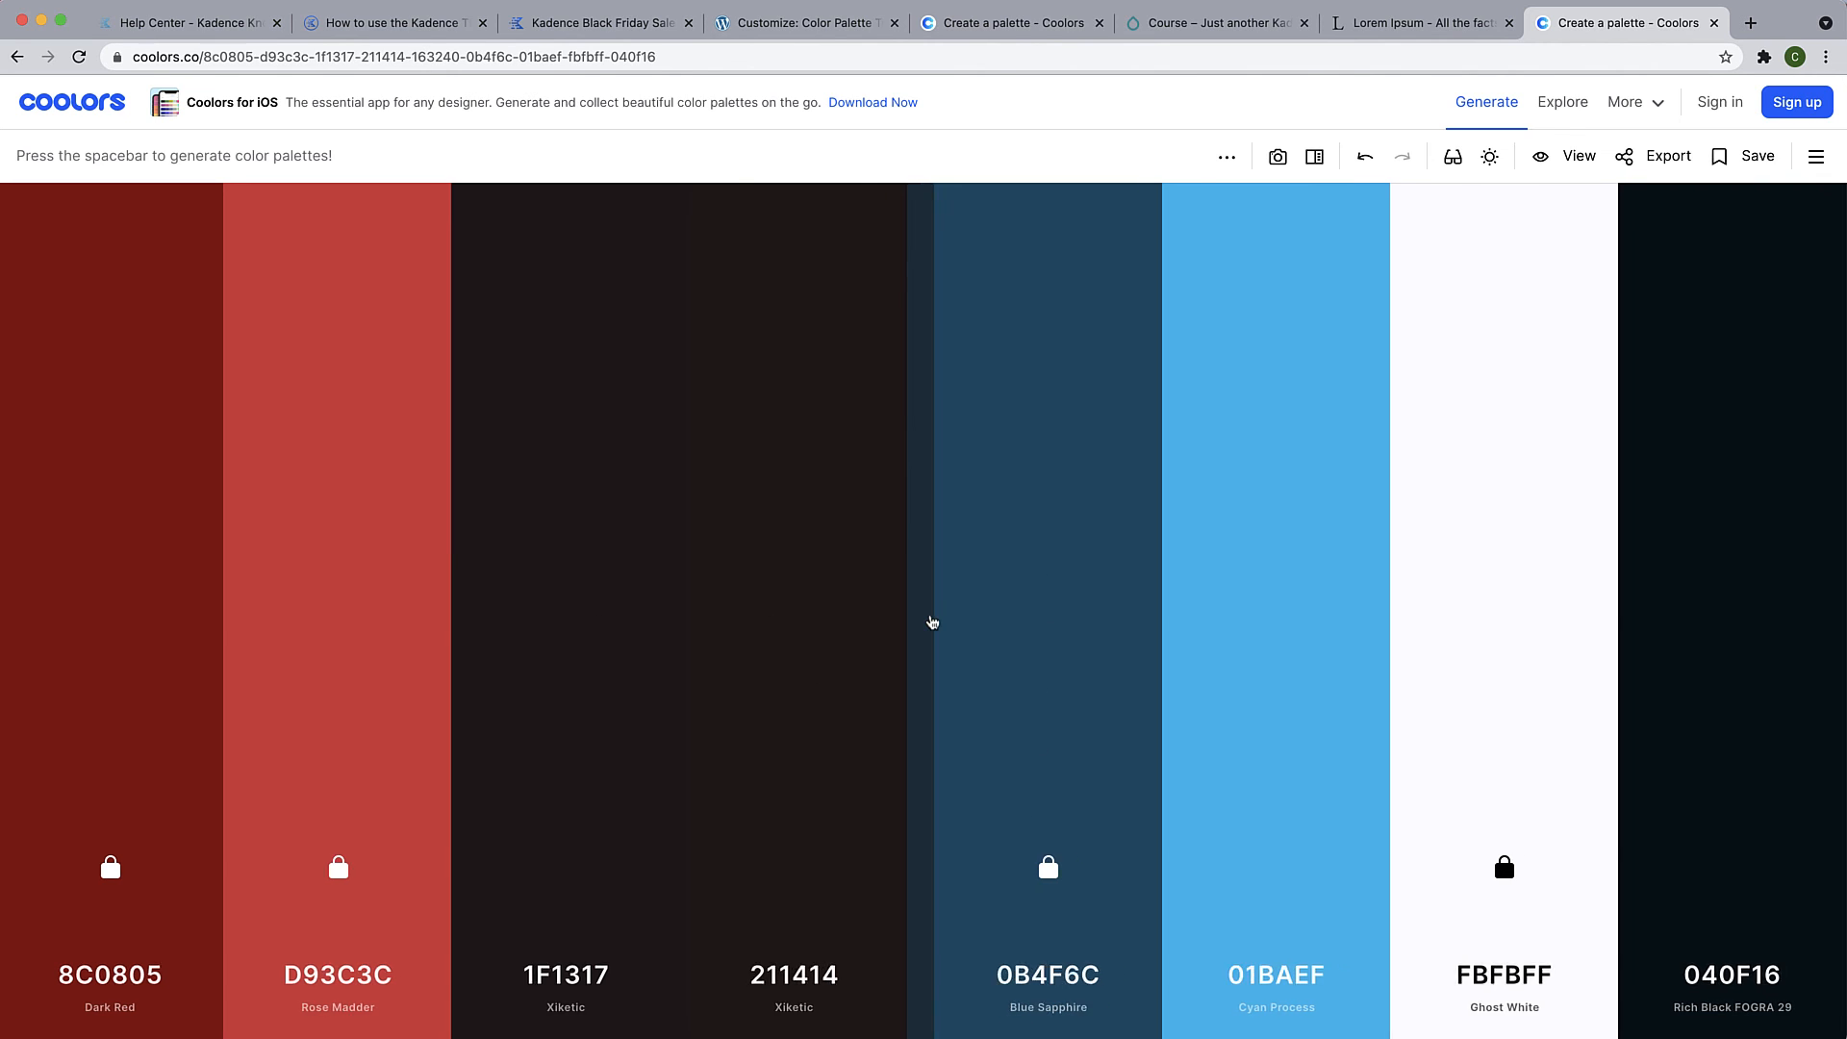
click(924, 626)
click(703, 770)
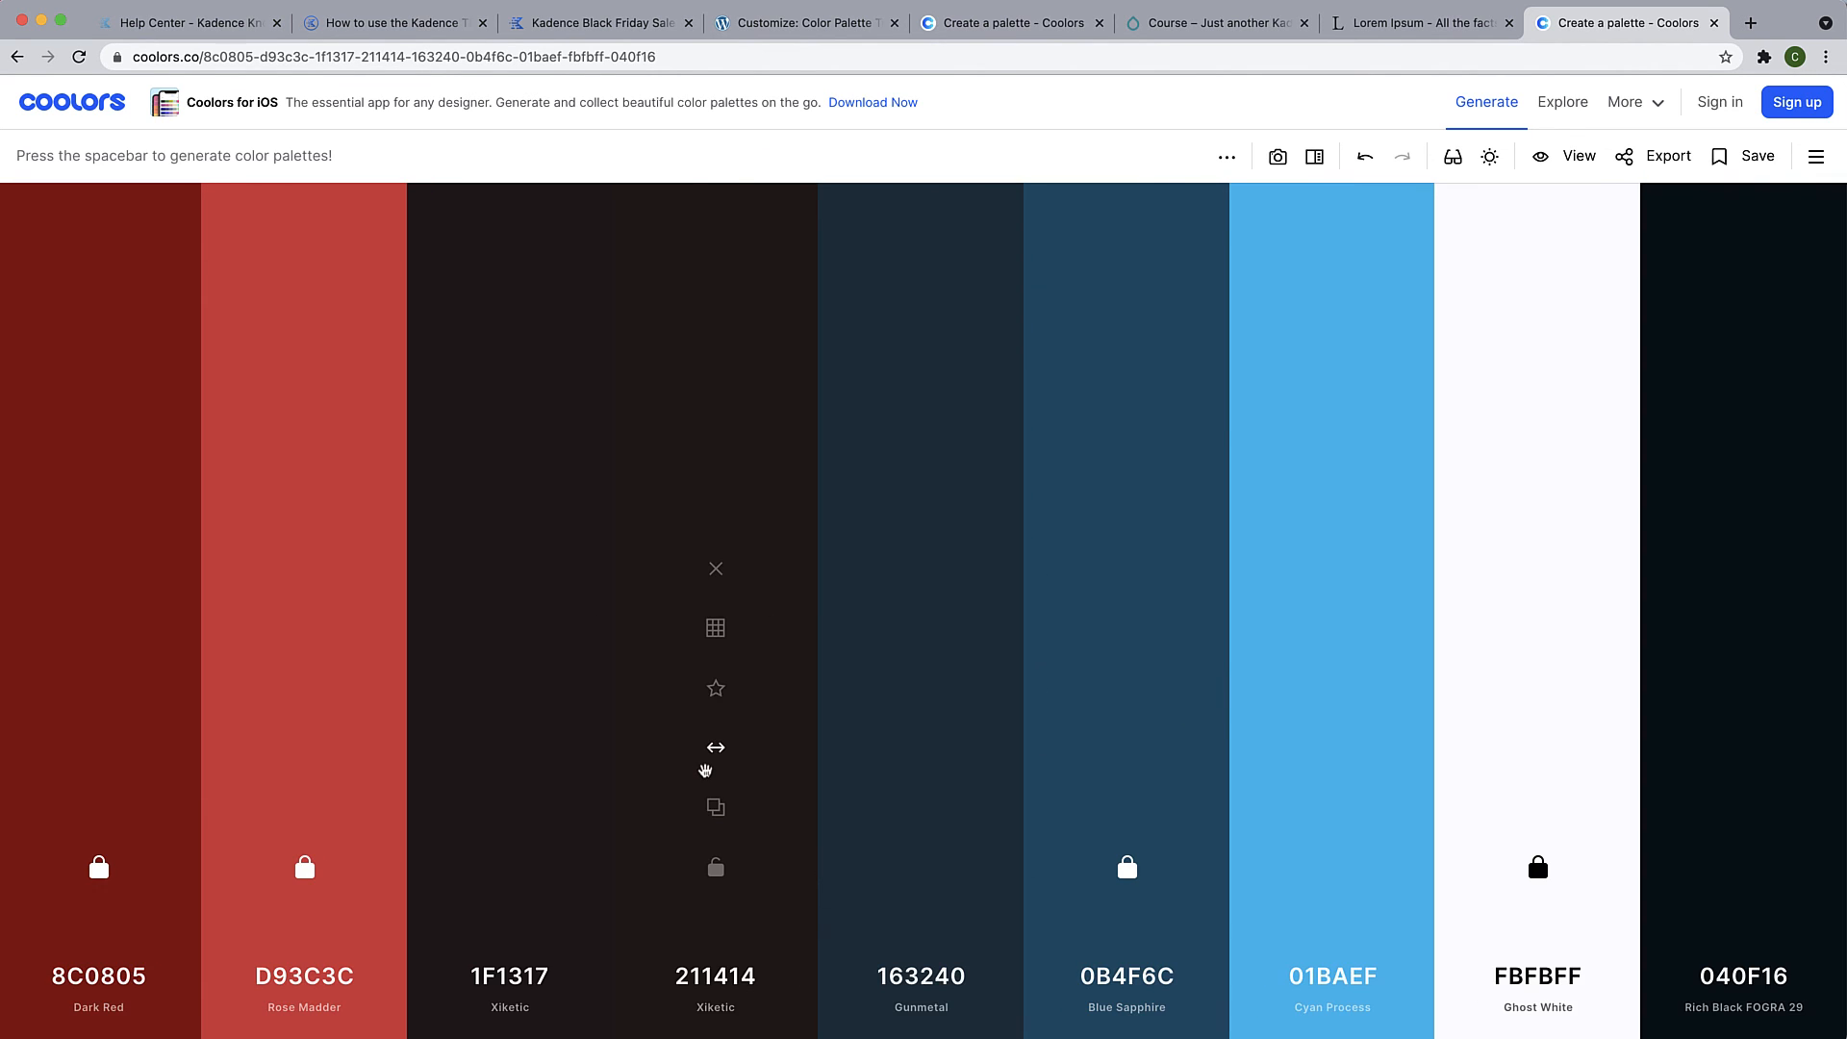
click(923, 683)
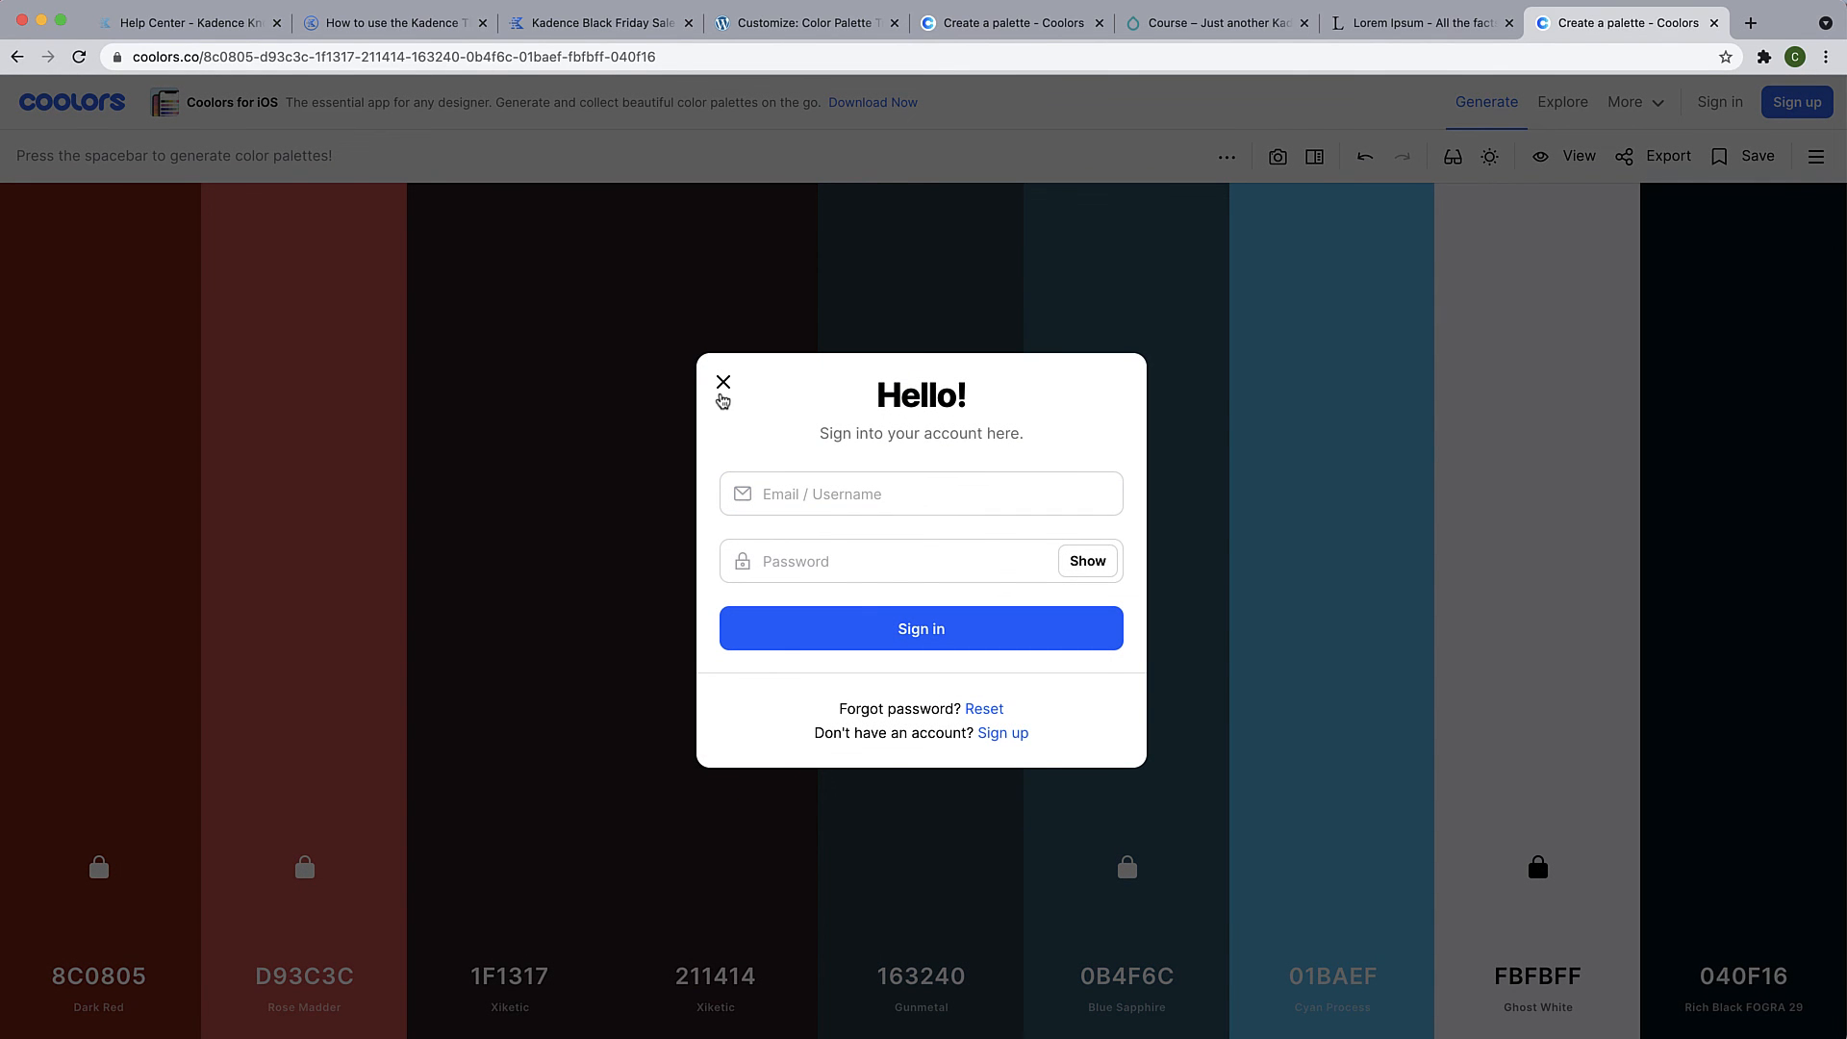
click(723, 382)
click(945, 974)
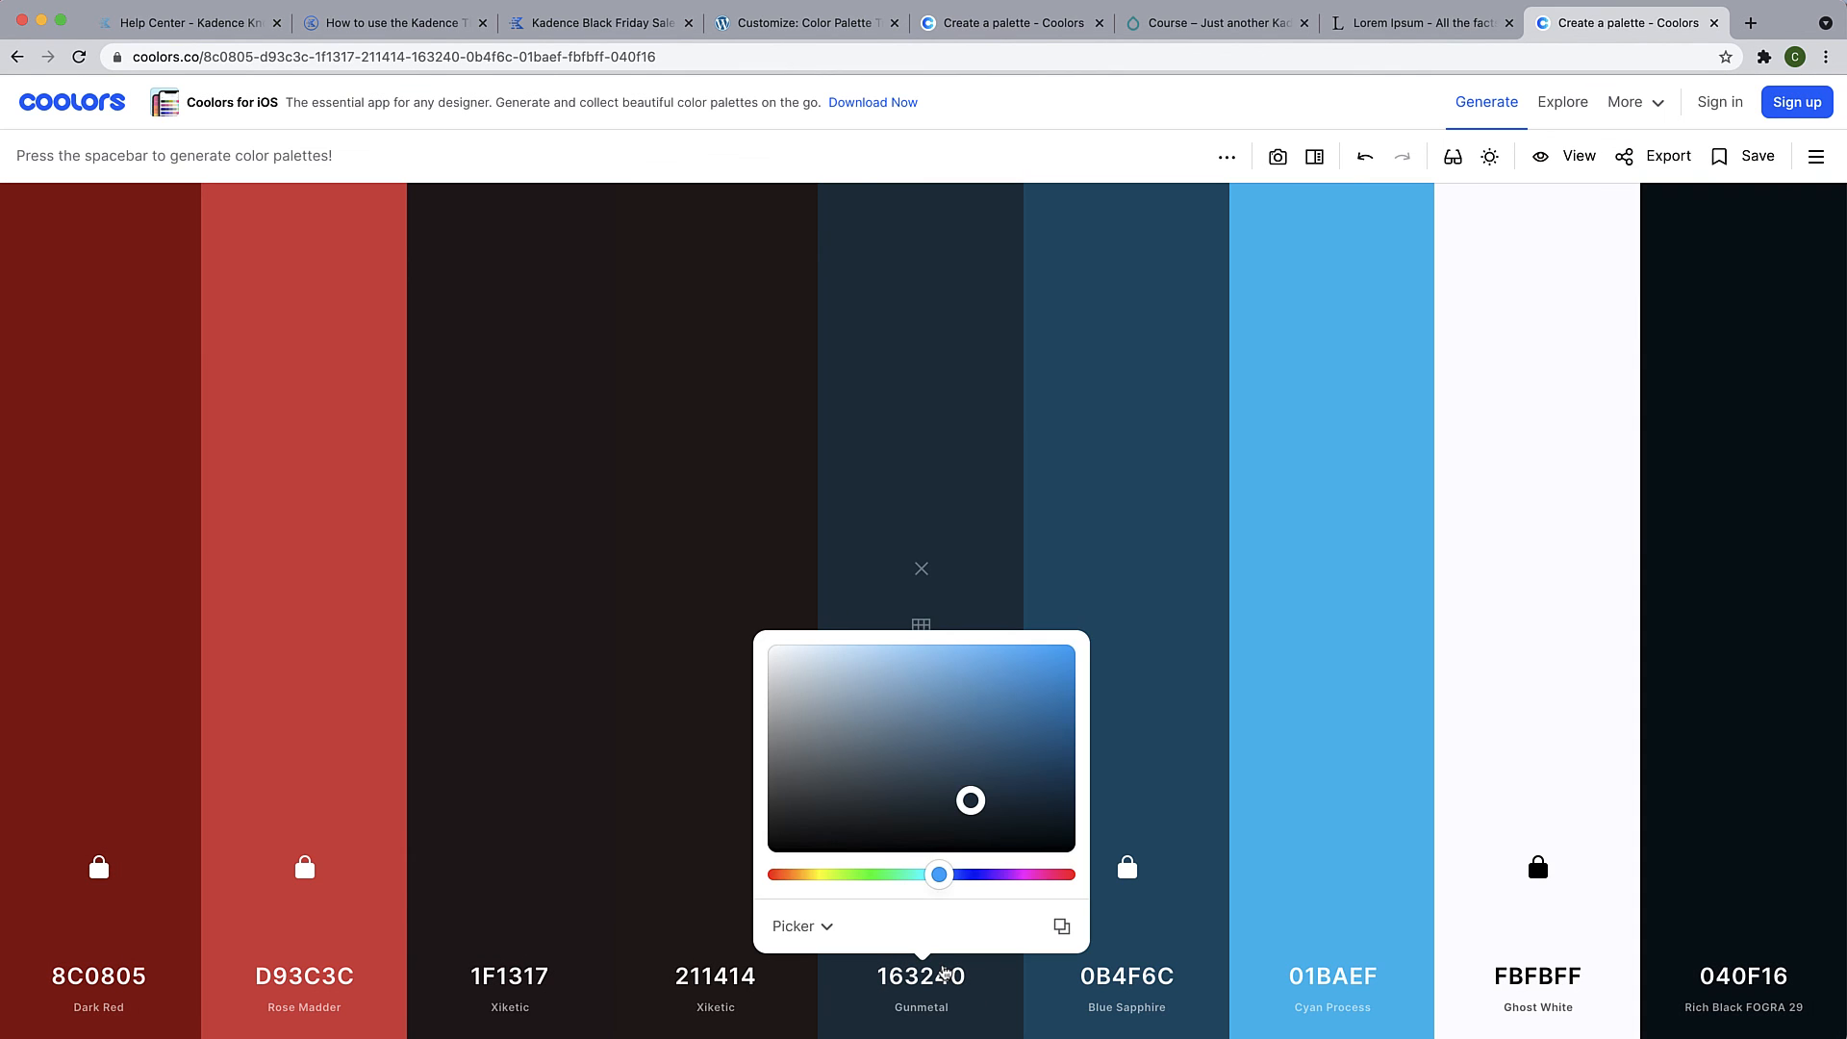
click(1064, 876)
mouse_move(1063, 876)
mouse_down()
mouse_move(1035, 875)
mouse_move(1070, 878)
mouse_up()
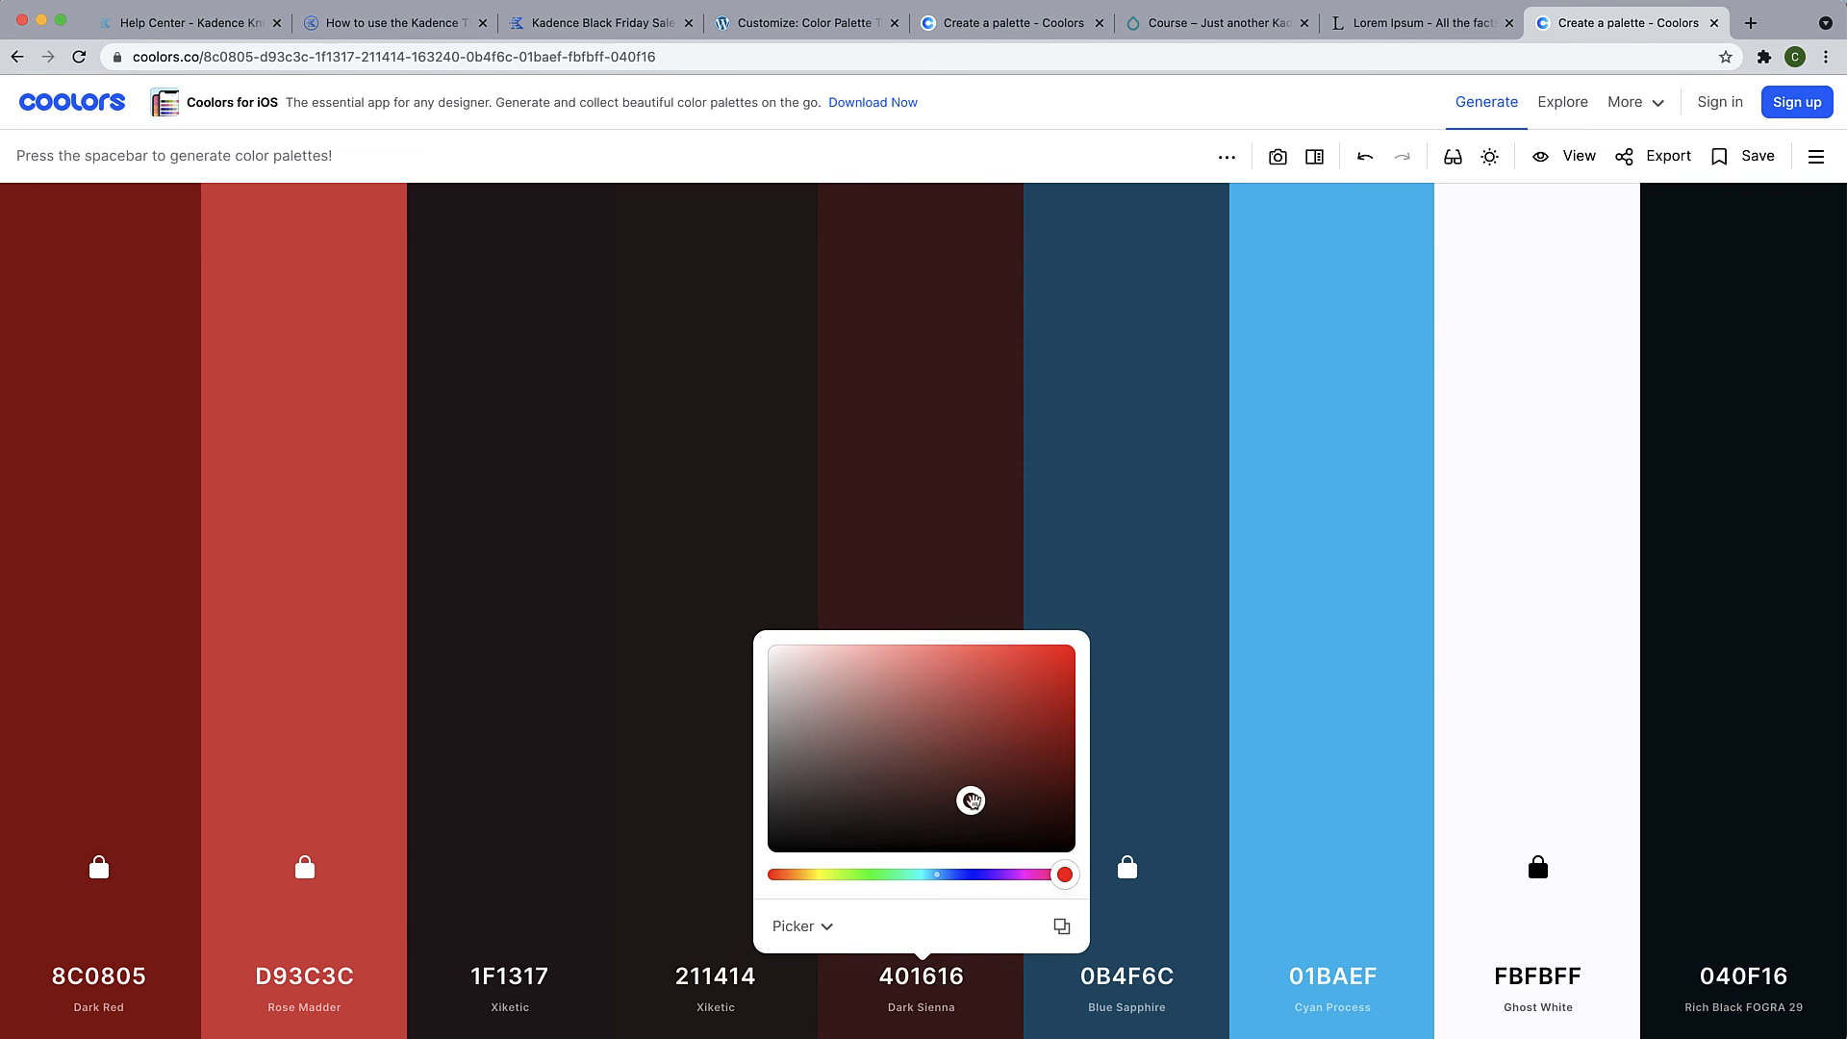
mouse_move(971, 801)
mouse_down()
mouse_move(965, 830)
mouse_move(994, 830)
mouse_move(962, 831)
mouse_up()
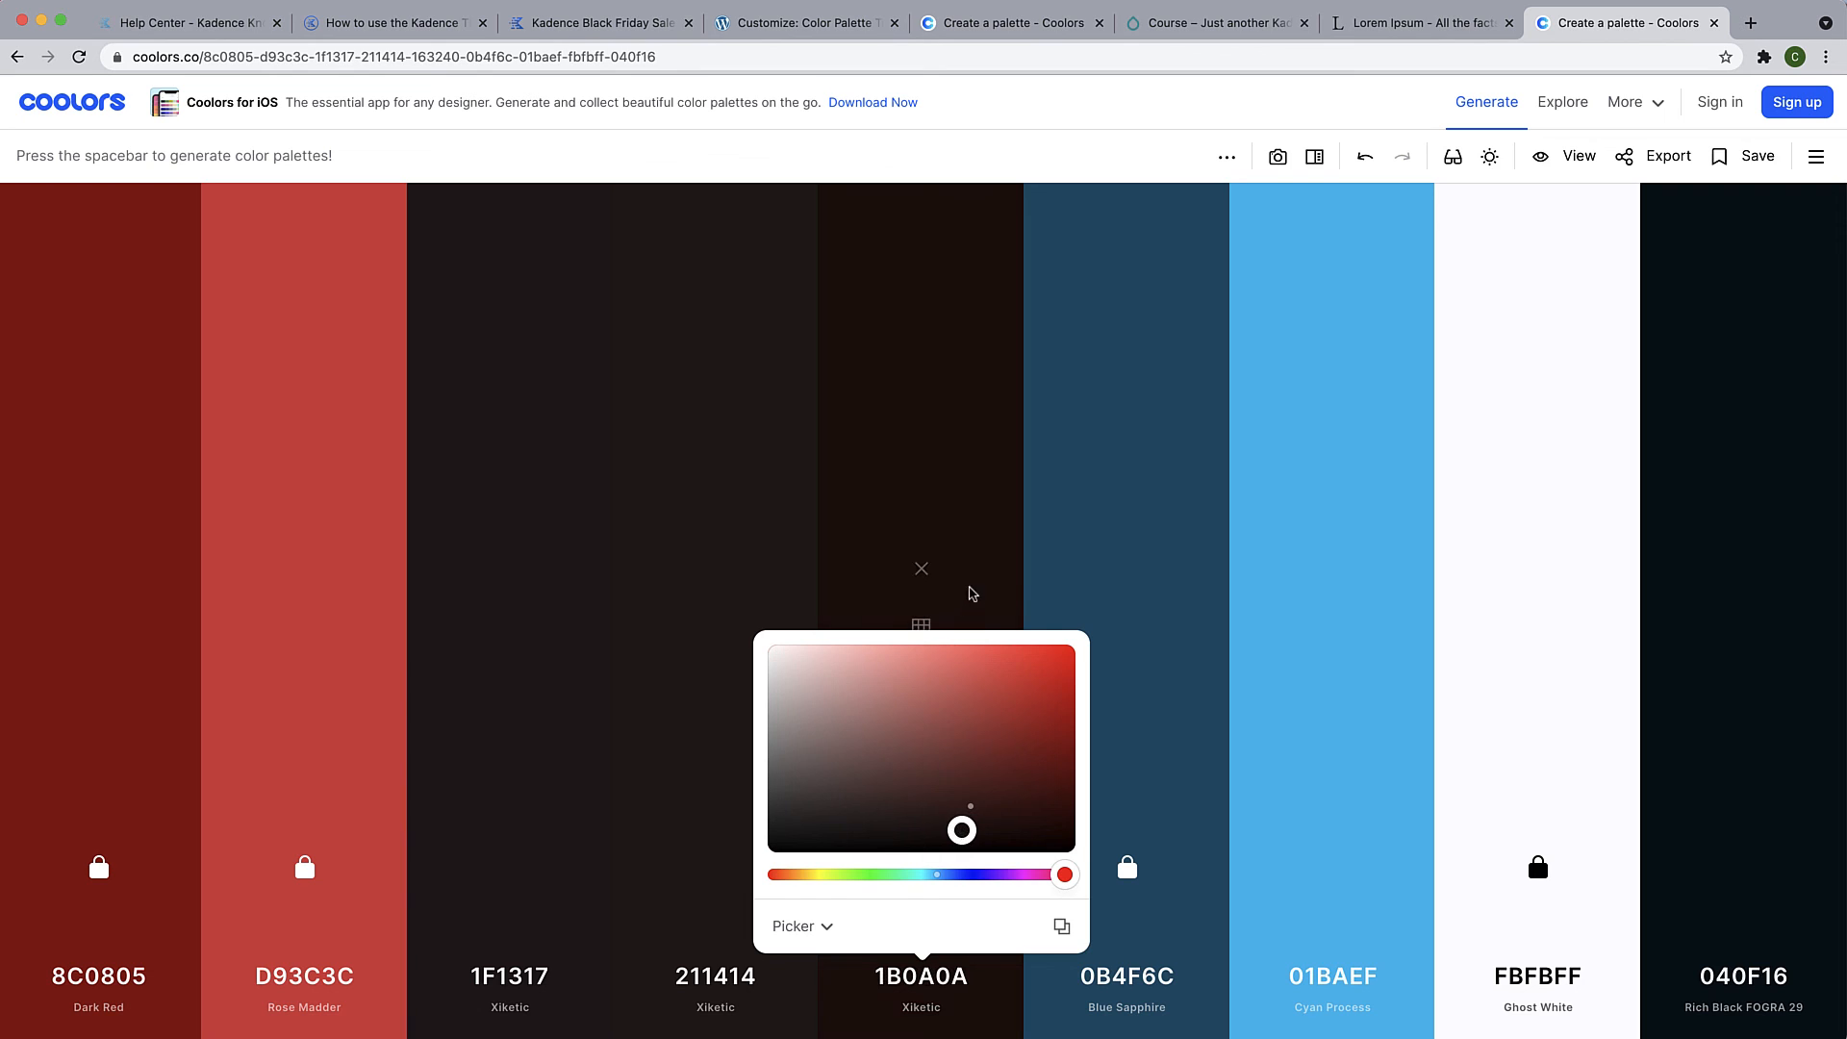
click(966, 412)
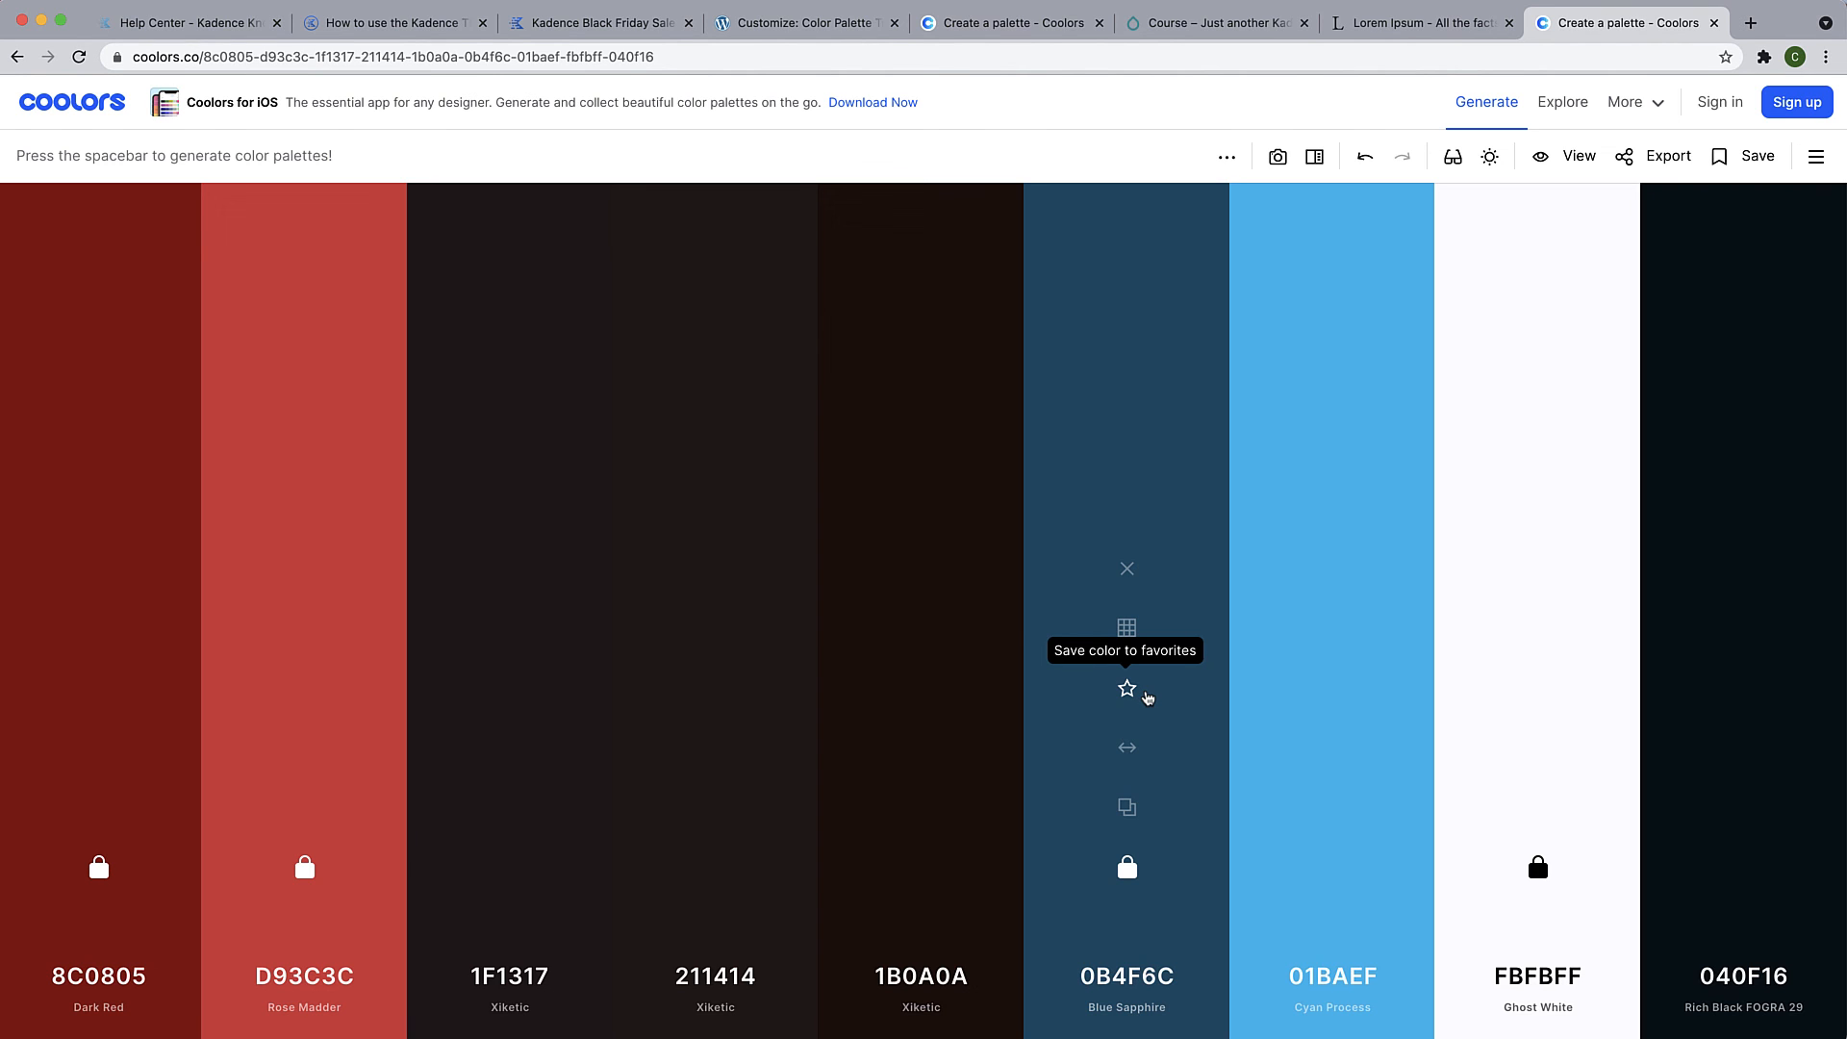
Insert a sixth color after 1B0A0A and change it to the very dark red 230909
click(1023, 615)
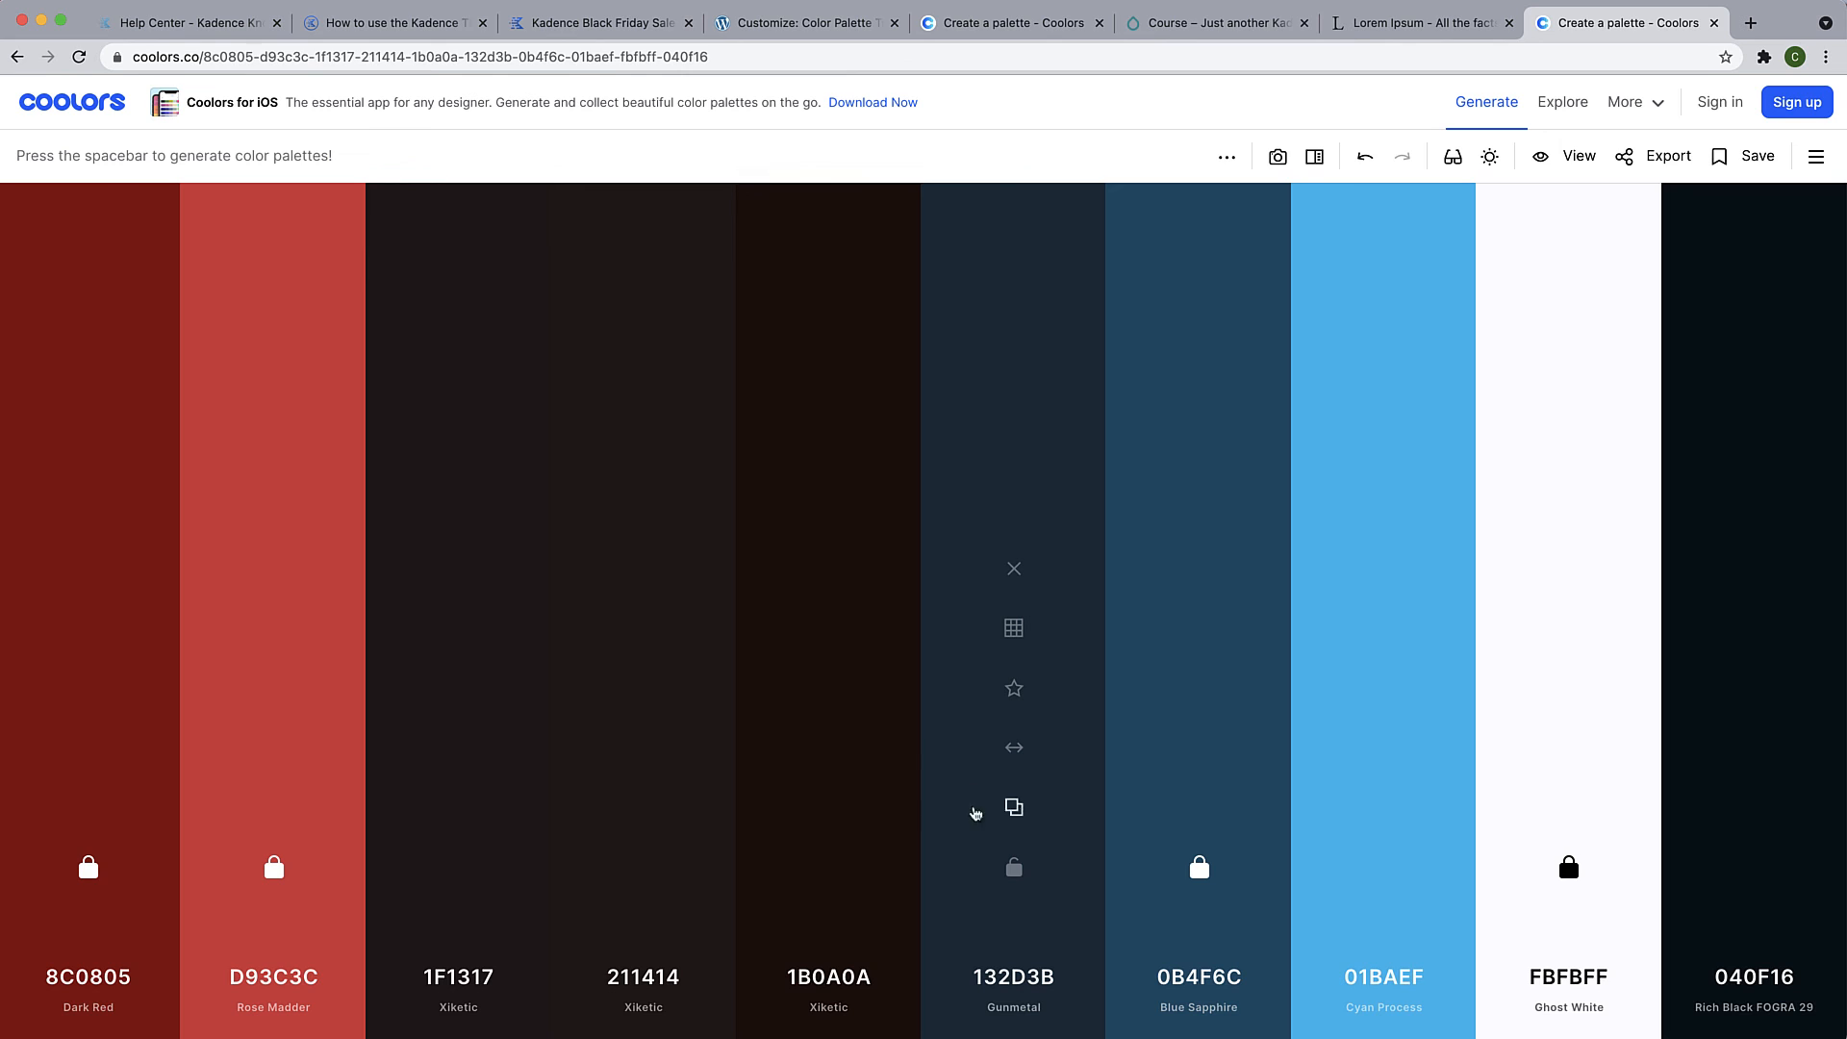
click(1004, 979)
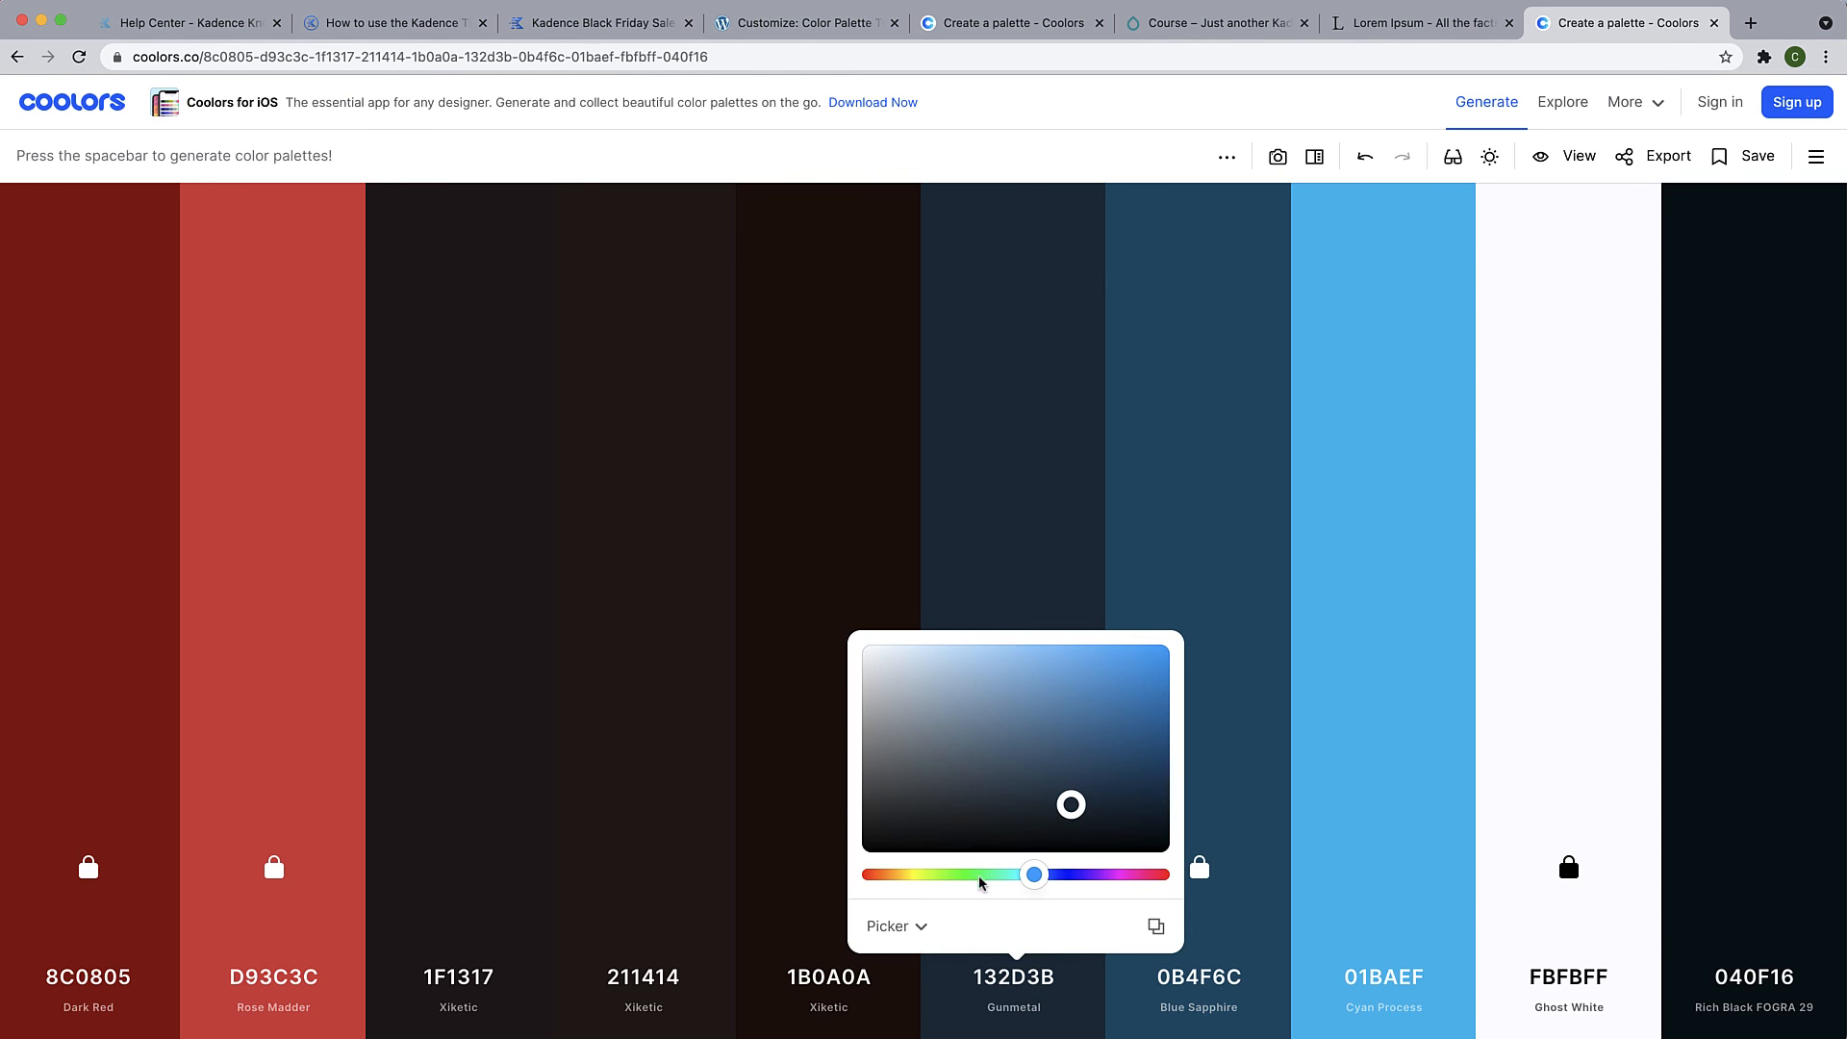
drag(1034, 873, 1162, 874)
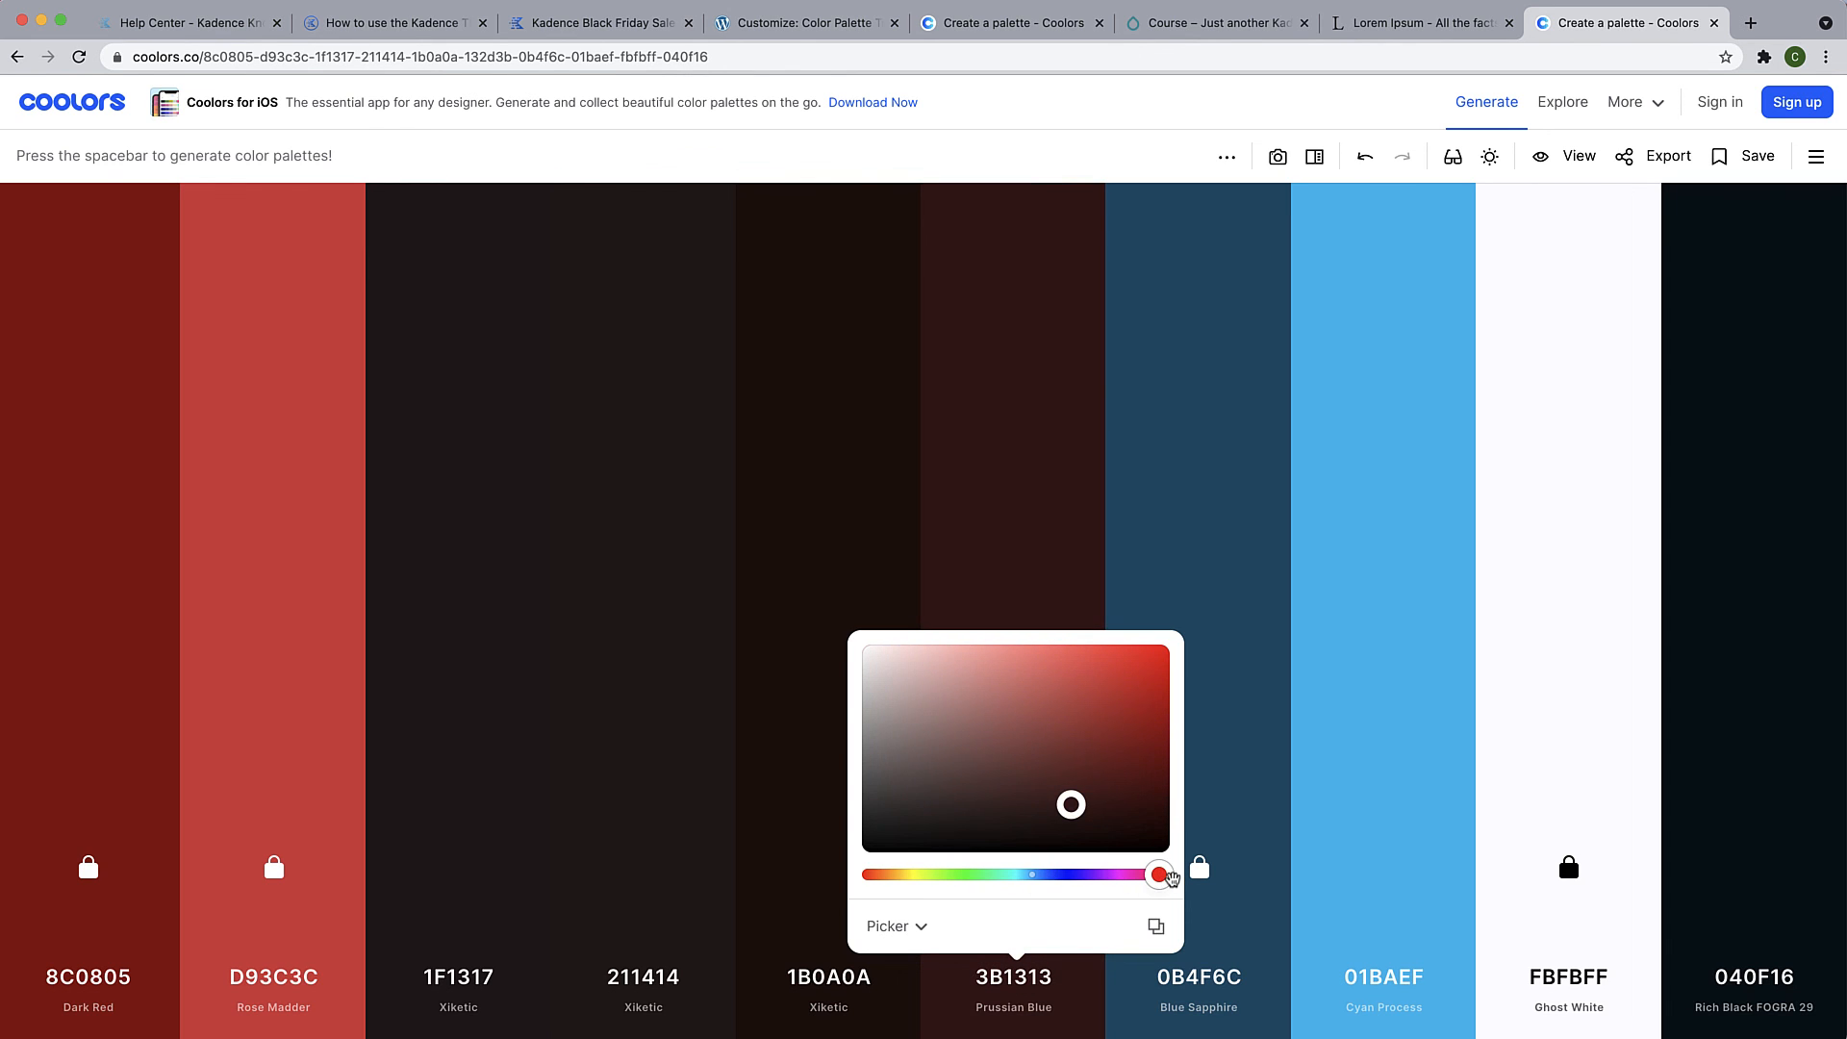
drag(1071, 804, 1094, 823)
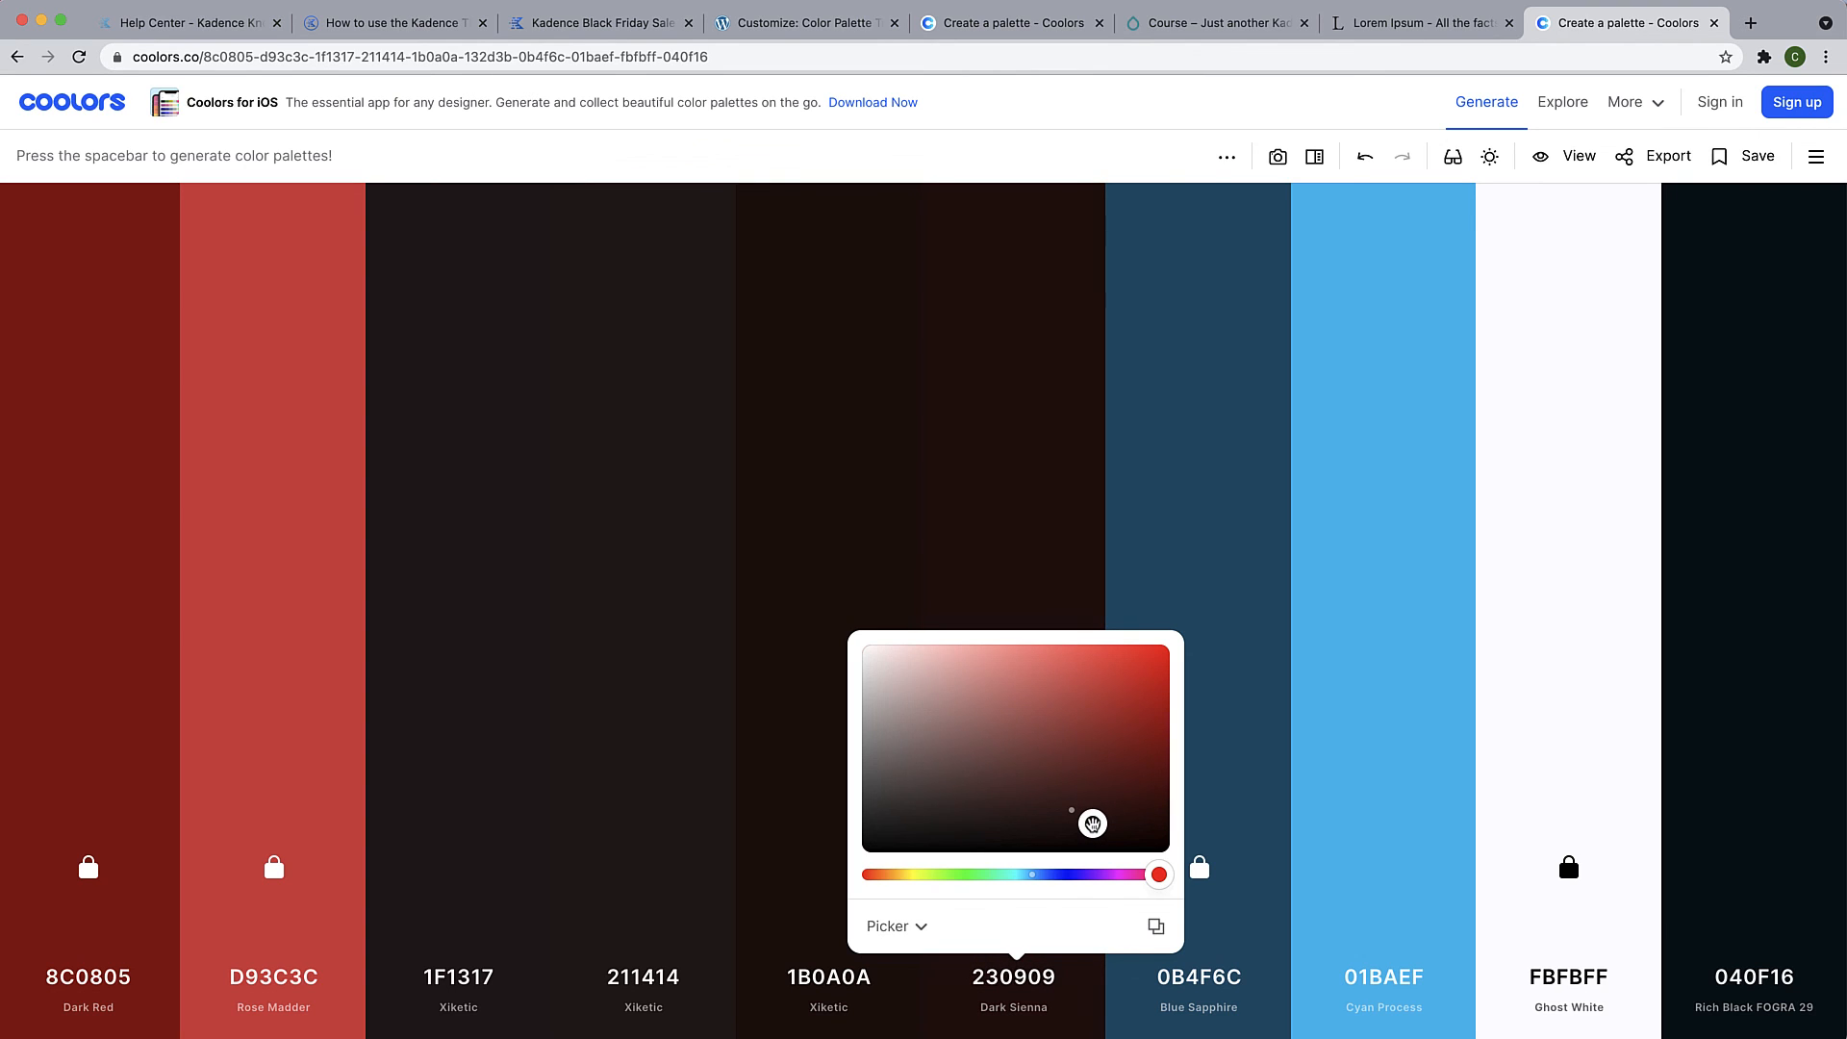
click(1027, 293)
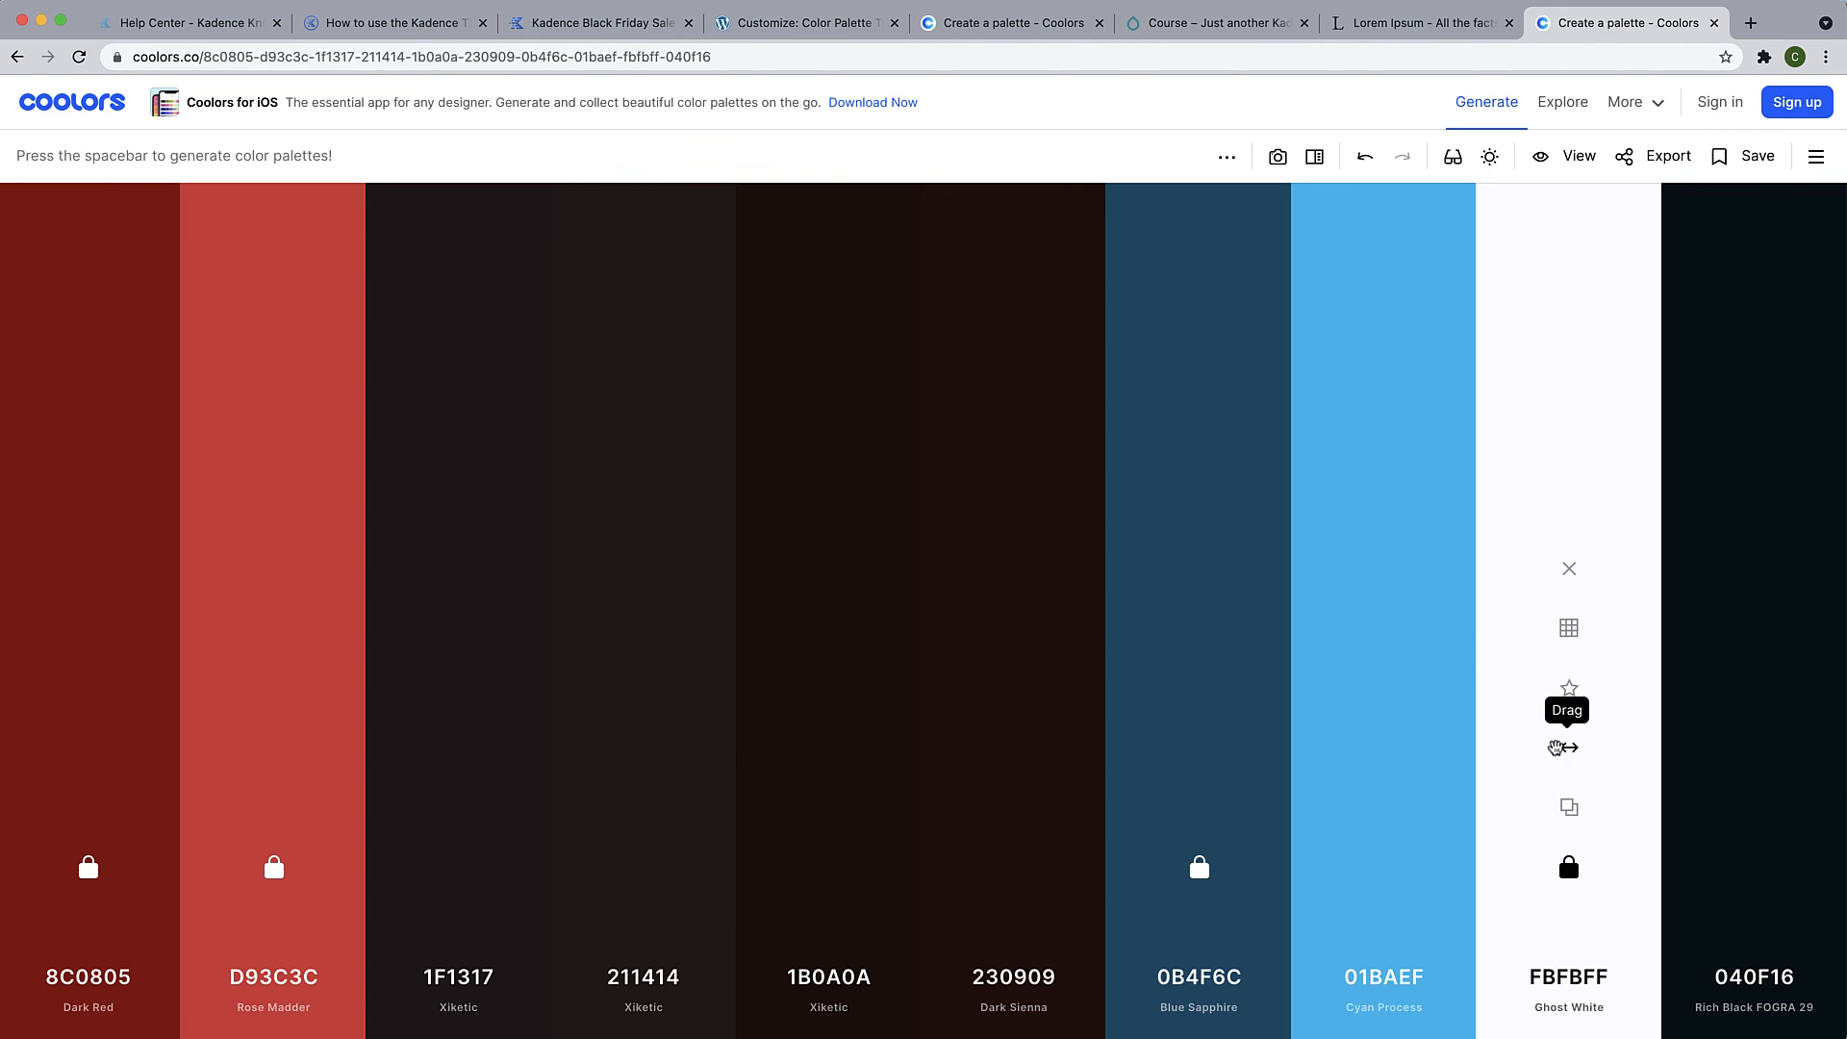
Remove the rich black 040F16 and move the ghost white to the end of the palette
drag(1568, 747, 1207, 747)
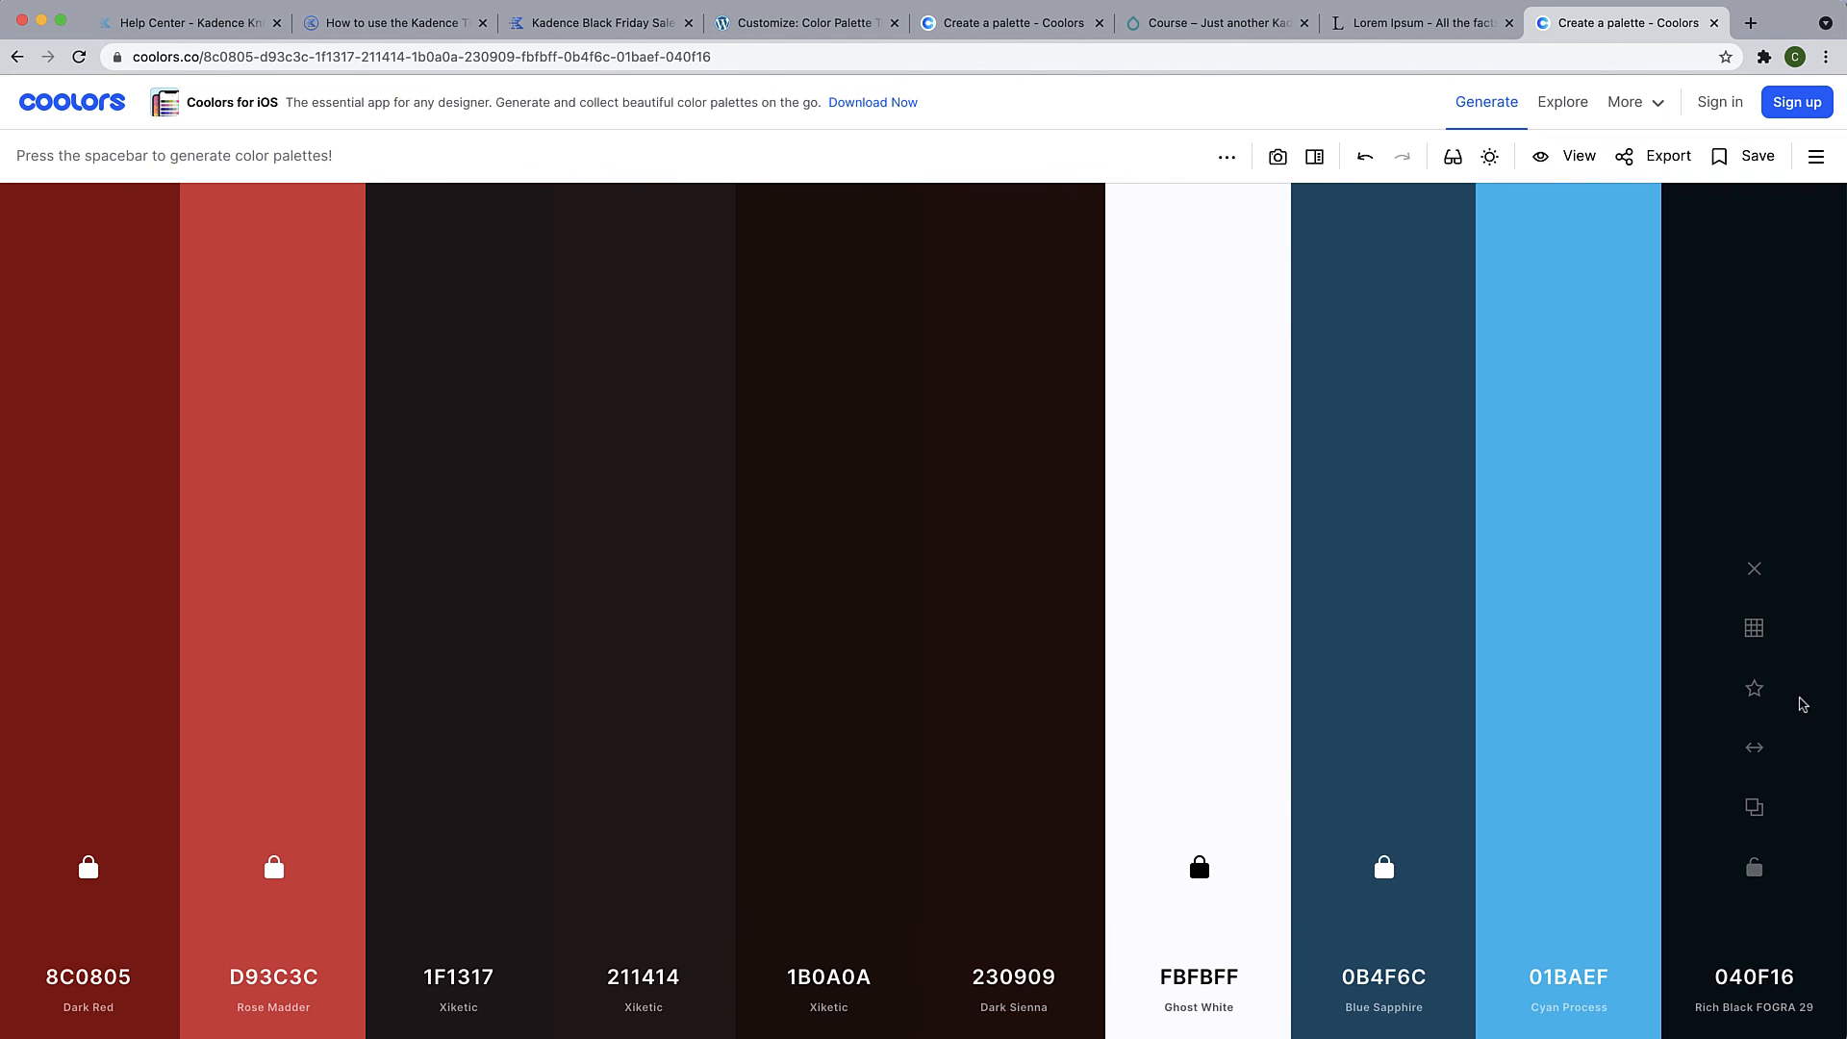
click(1755, 570)
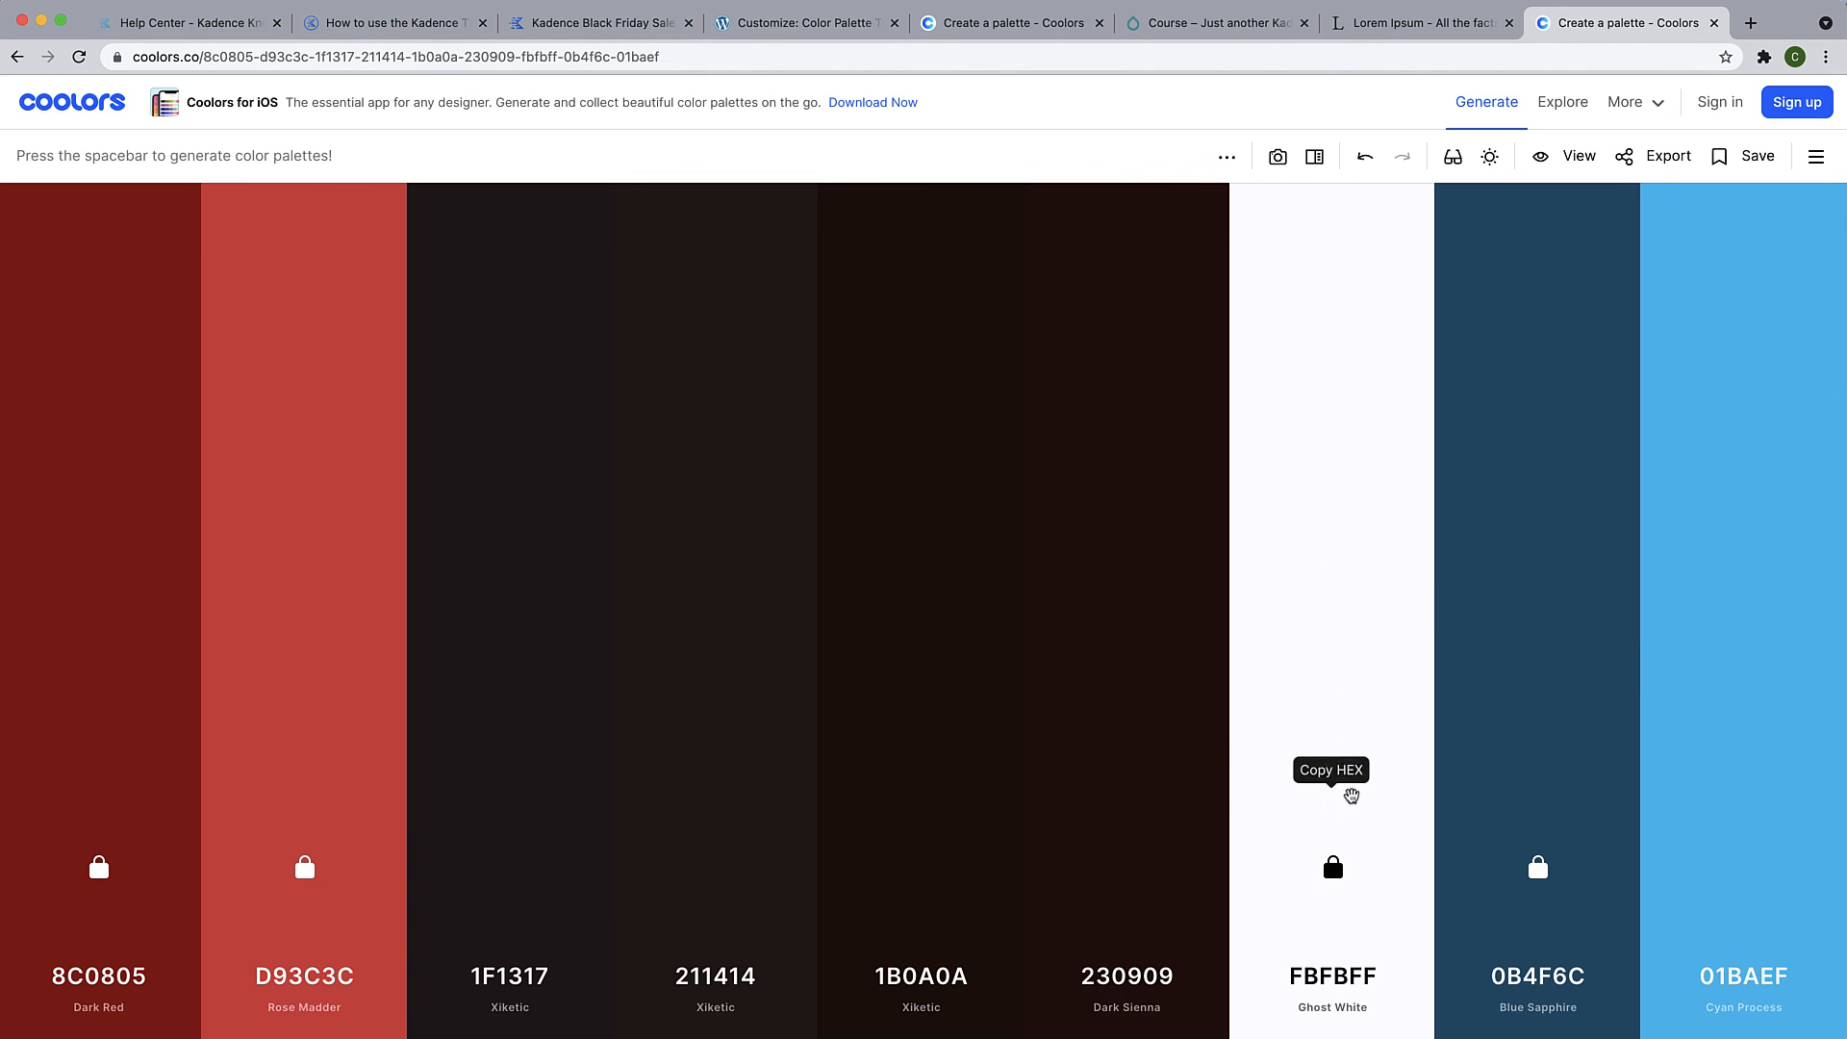
drag(1333, 747, 1766, 747)
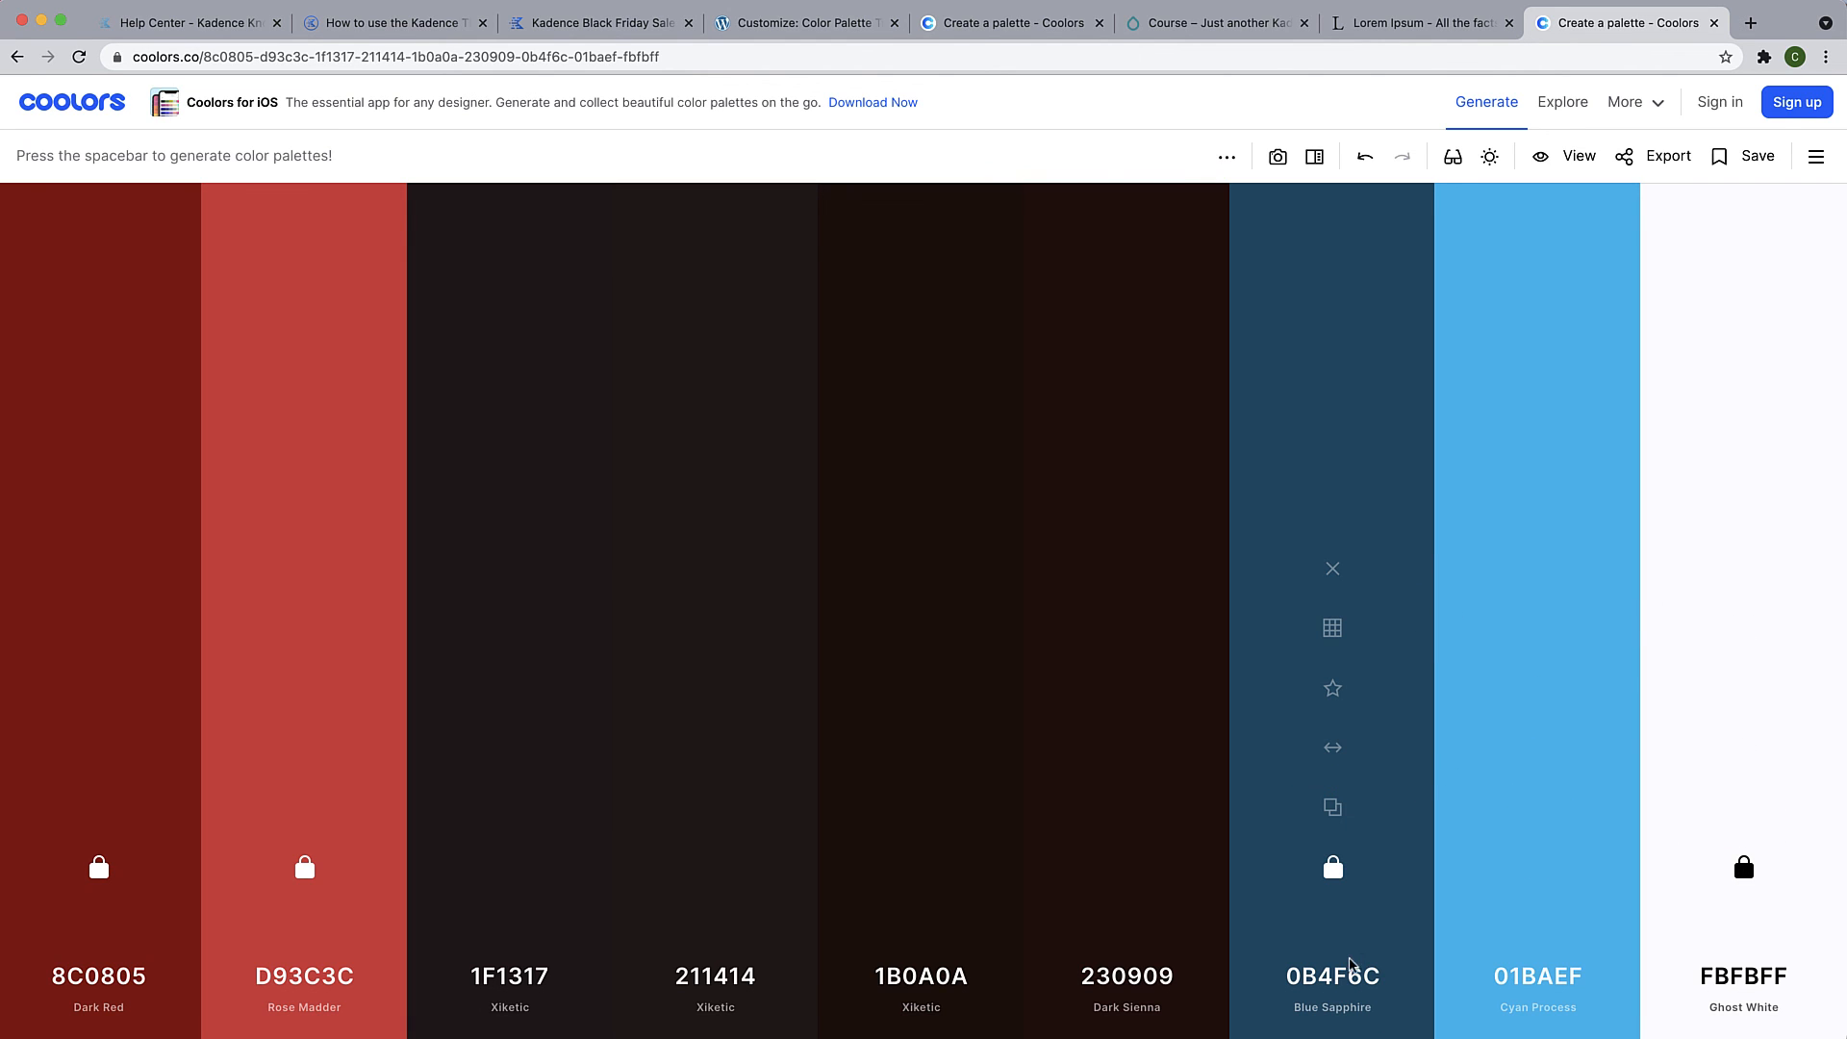
Change the blue sapphire color 0B4F6C to the warm off-white FFFAF3
click(1354, 977)
click(1216, 874)
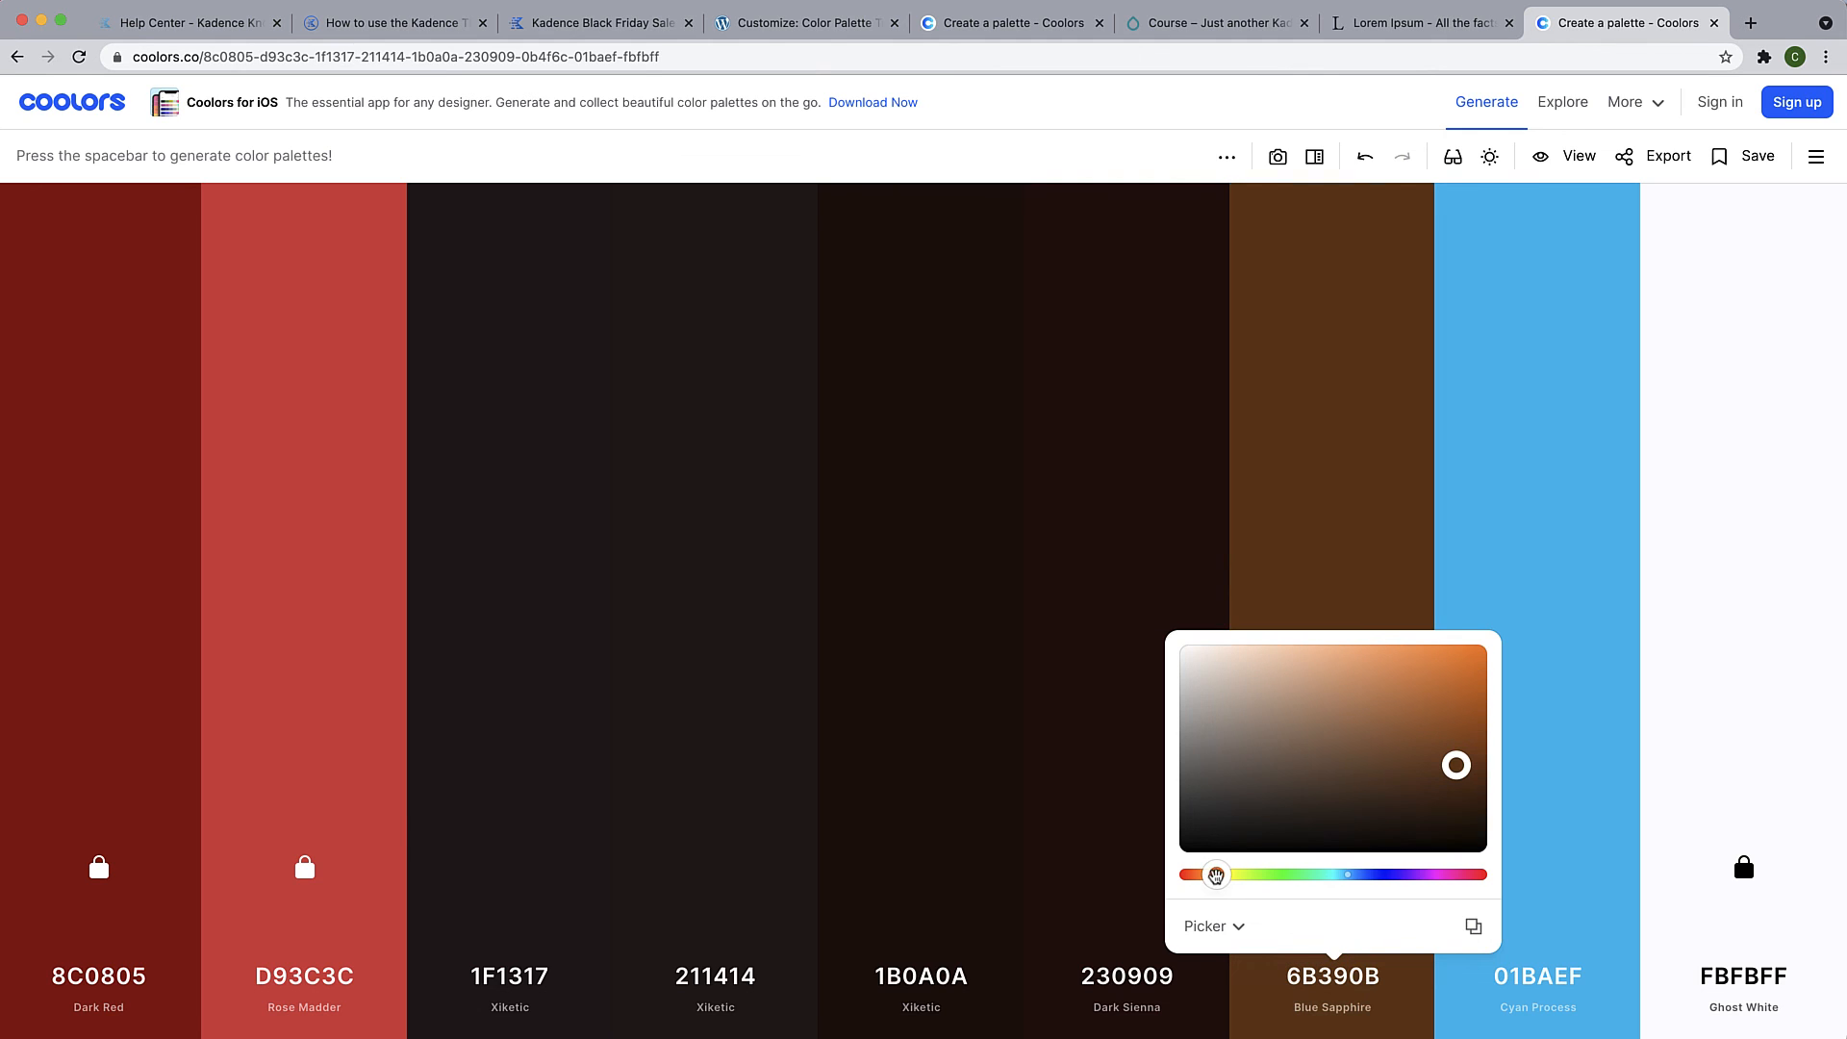
mouse_move(1216, 875)
mouse_down()
mouse_move(1201, 874)
mouse_move(1220, 875)
mouse_up()
drag(1192, 674, 1194, 644)
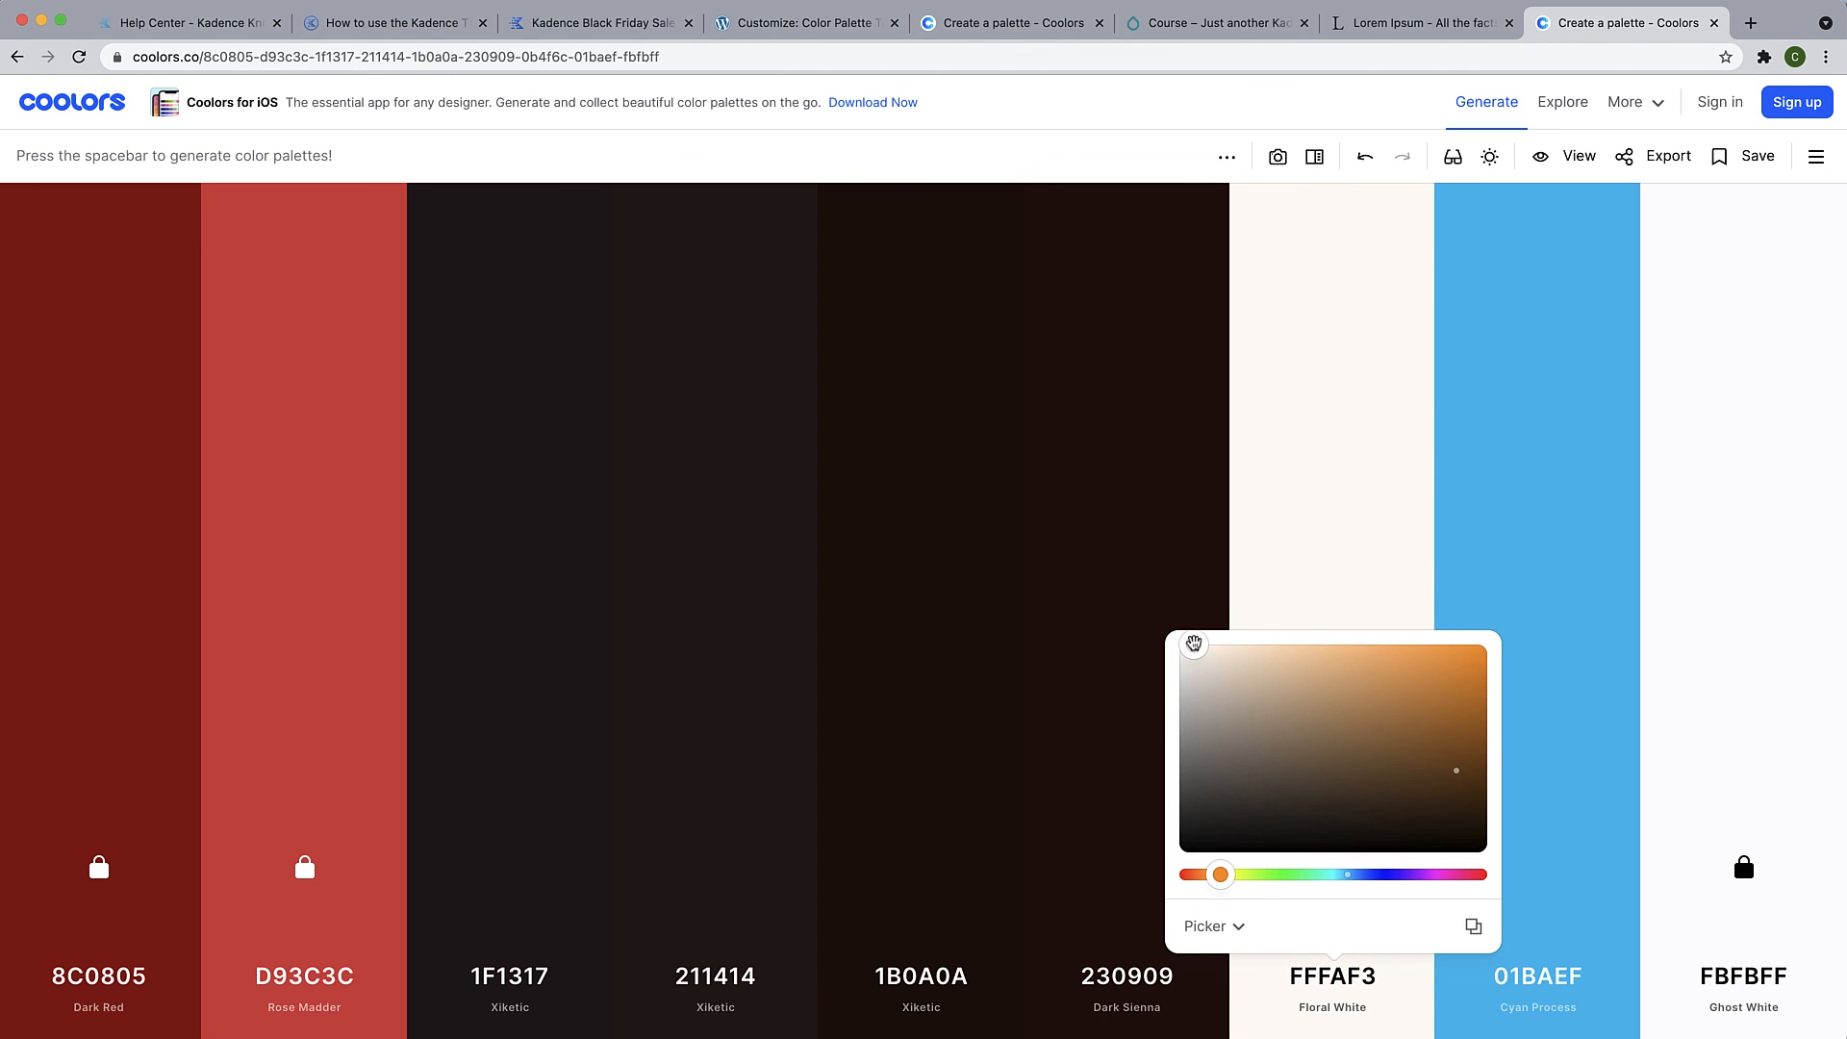
click(1520, 502)
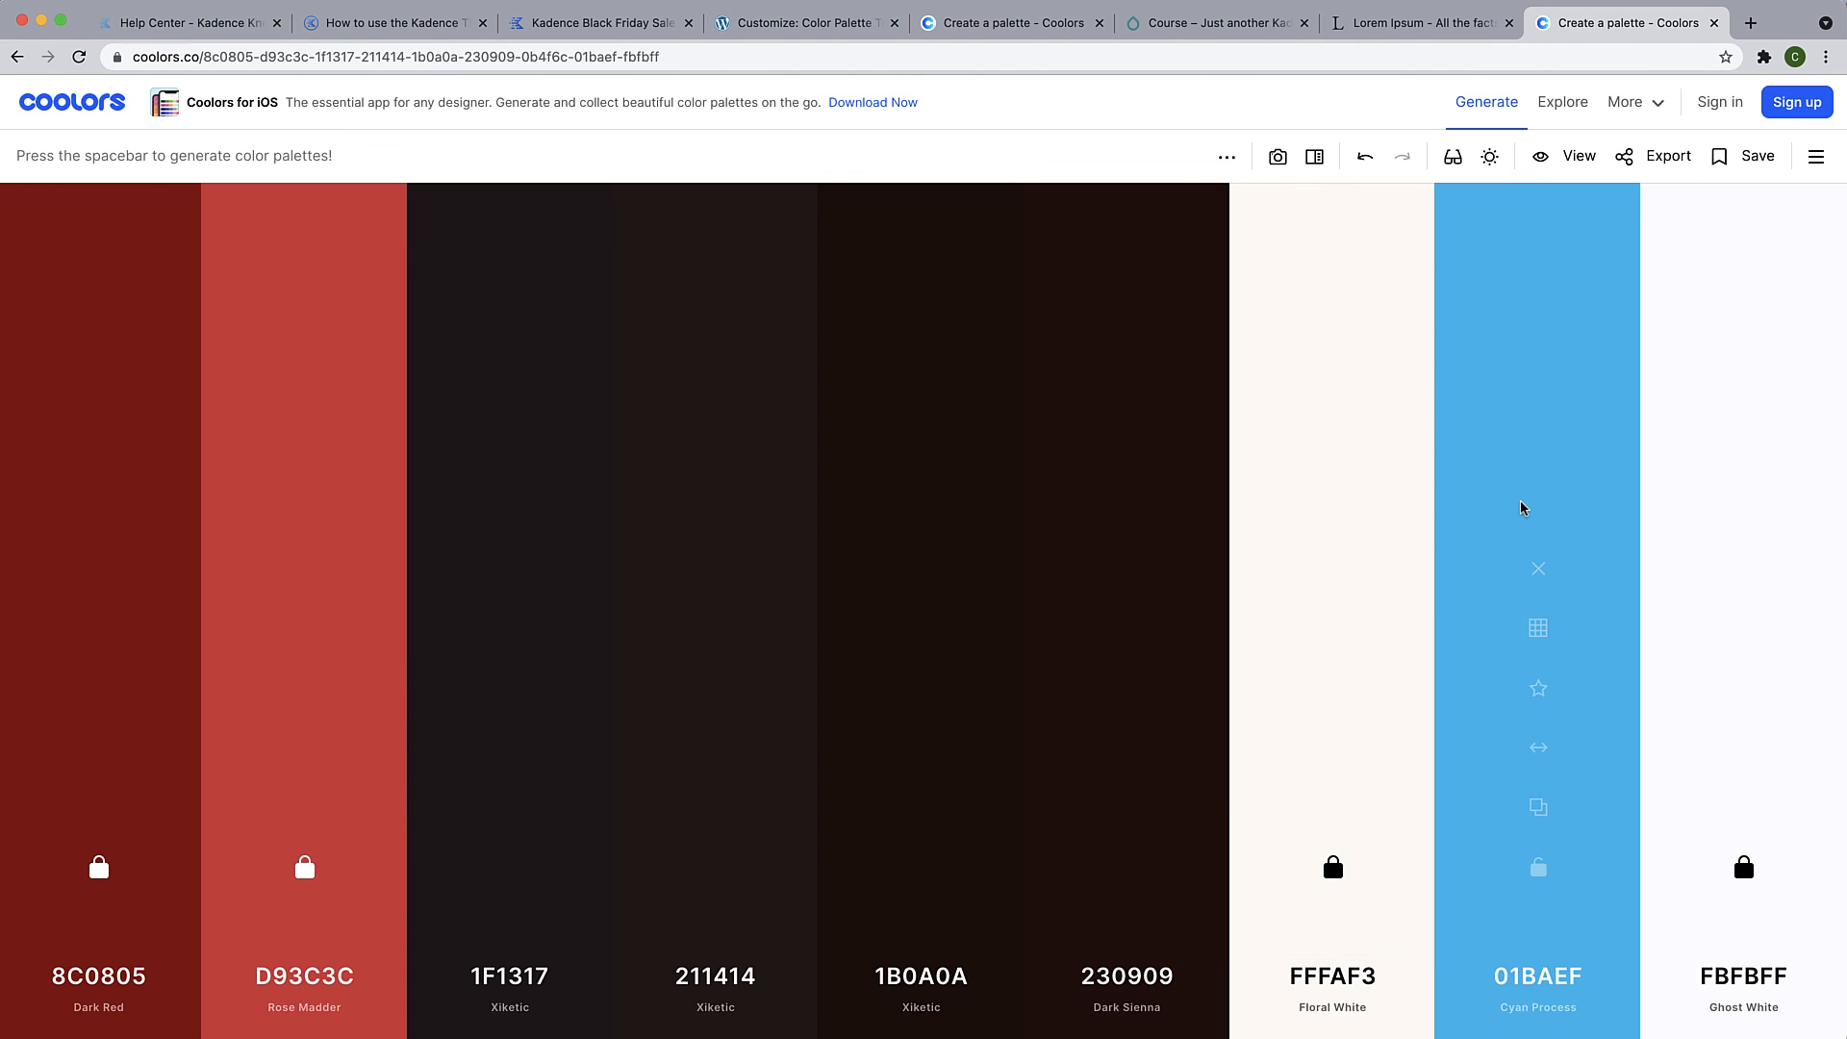
Change the cyan color 01BAEF to the pale seashell FFF6F0 and move it ahead of FFFAF3
click(1544, 981)
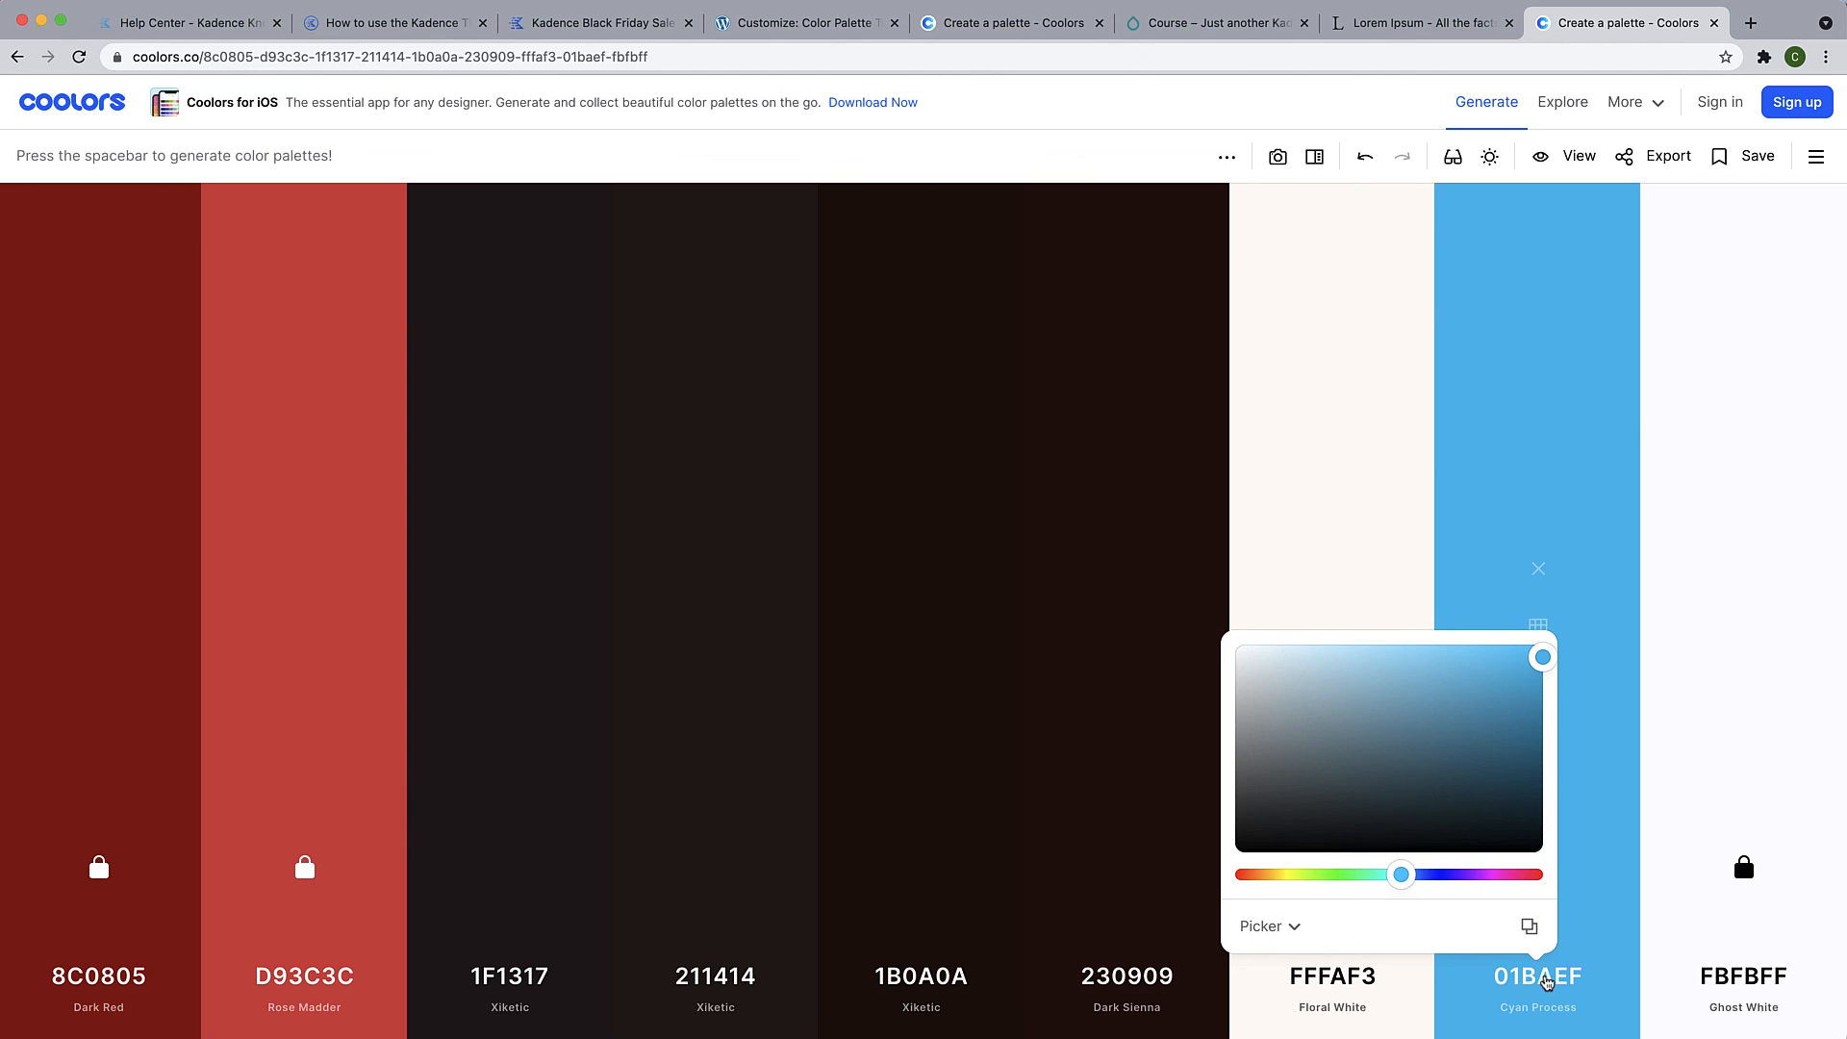
click(1267, 876)
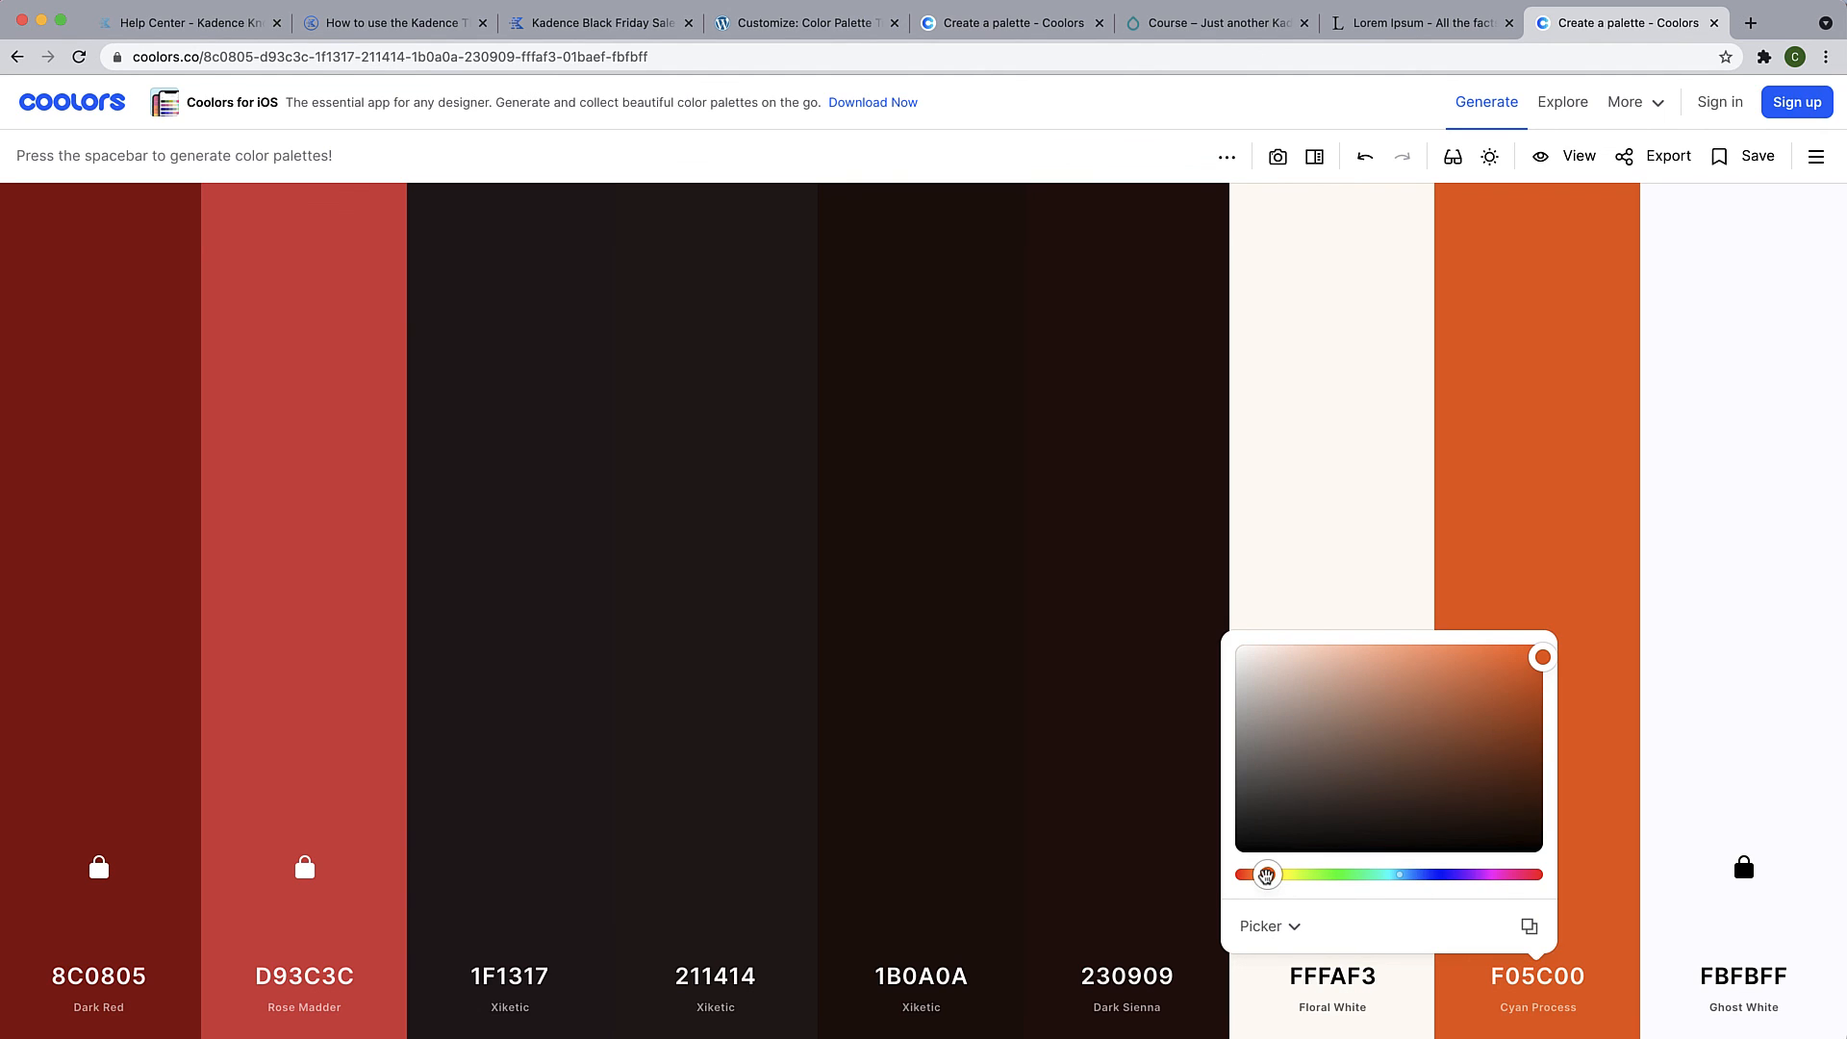
drag(1252, 689, 1254, 643)
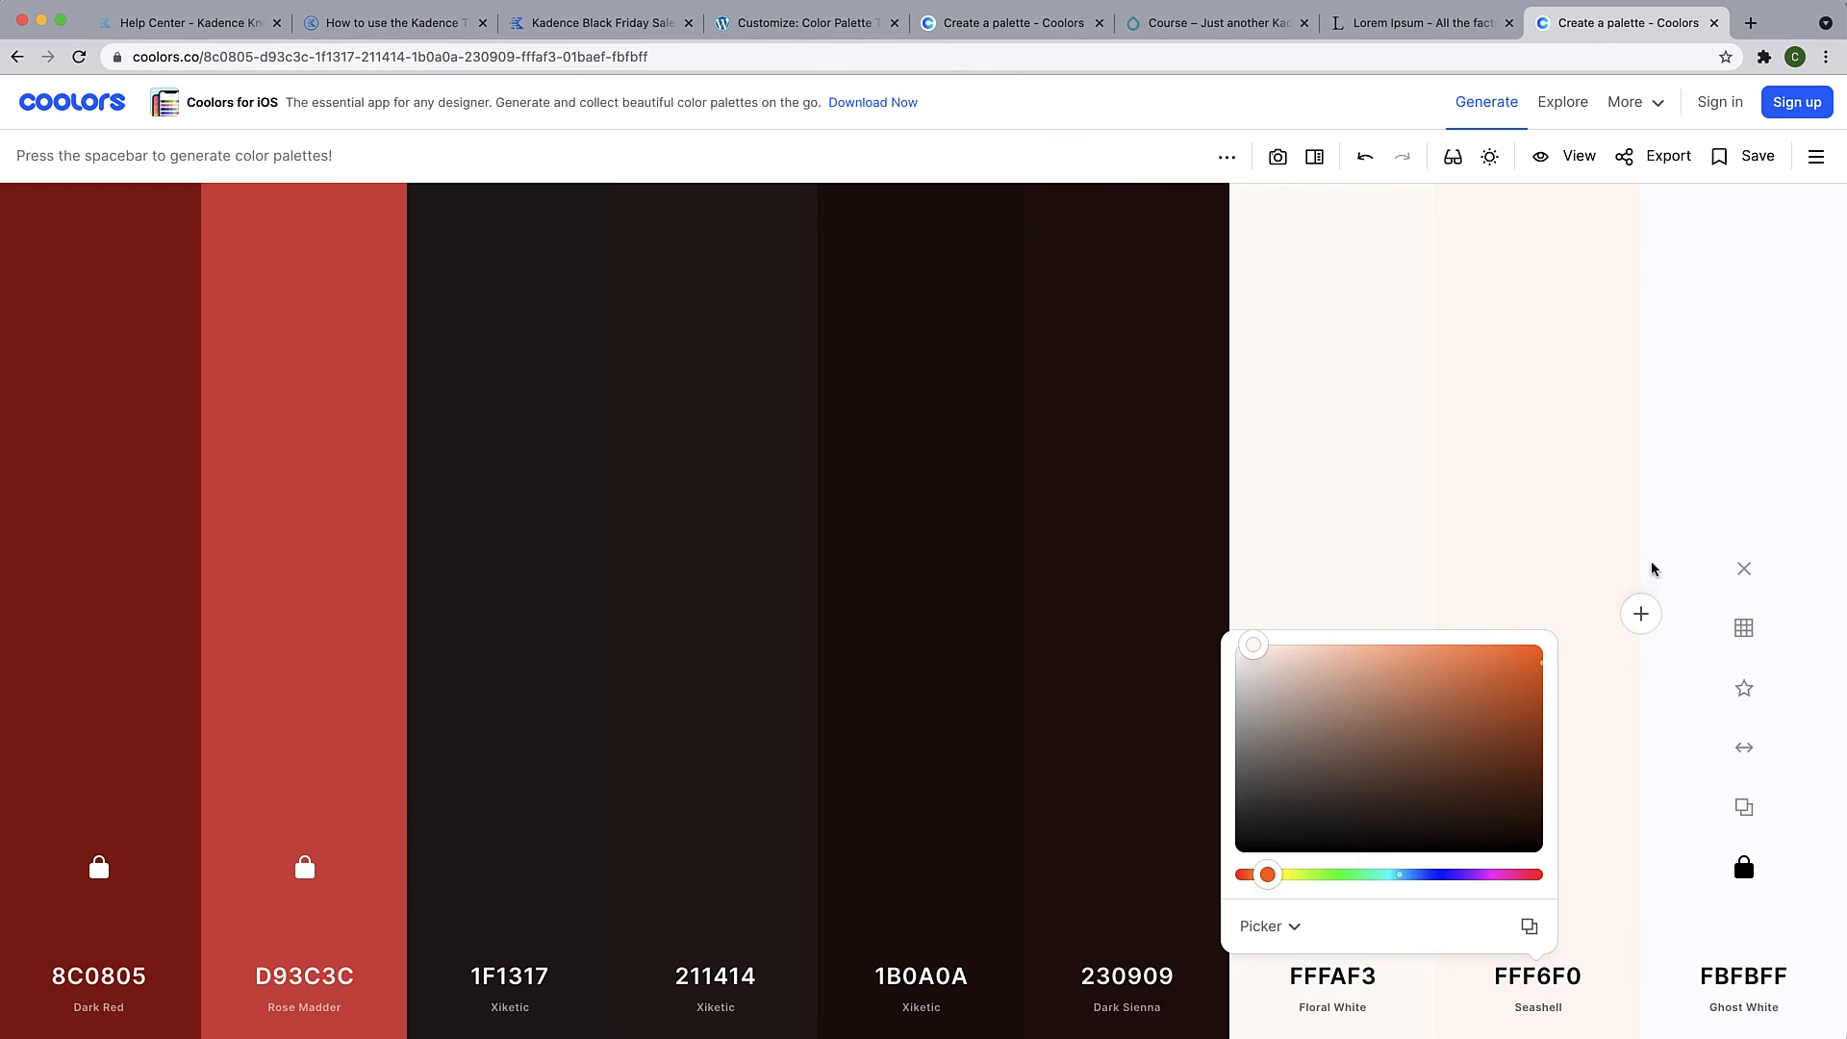
click(1616, 577)
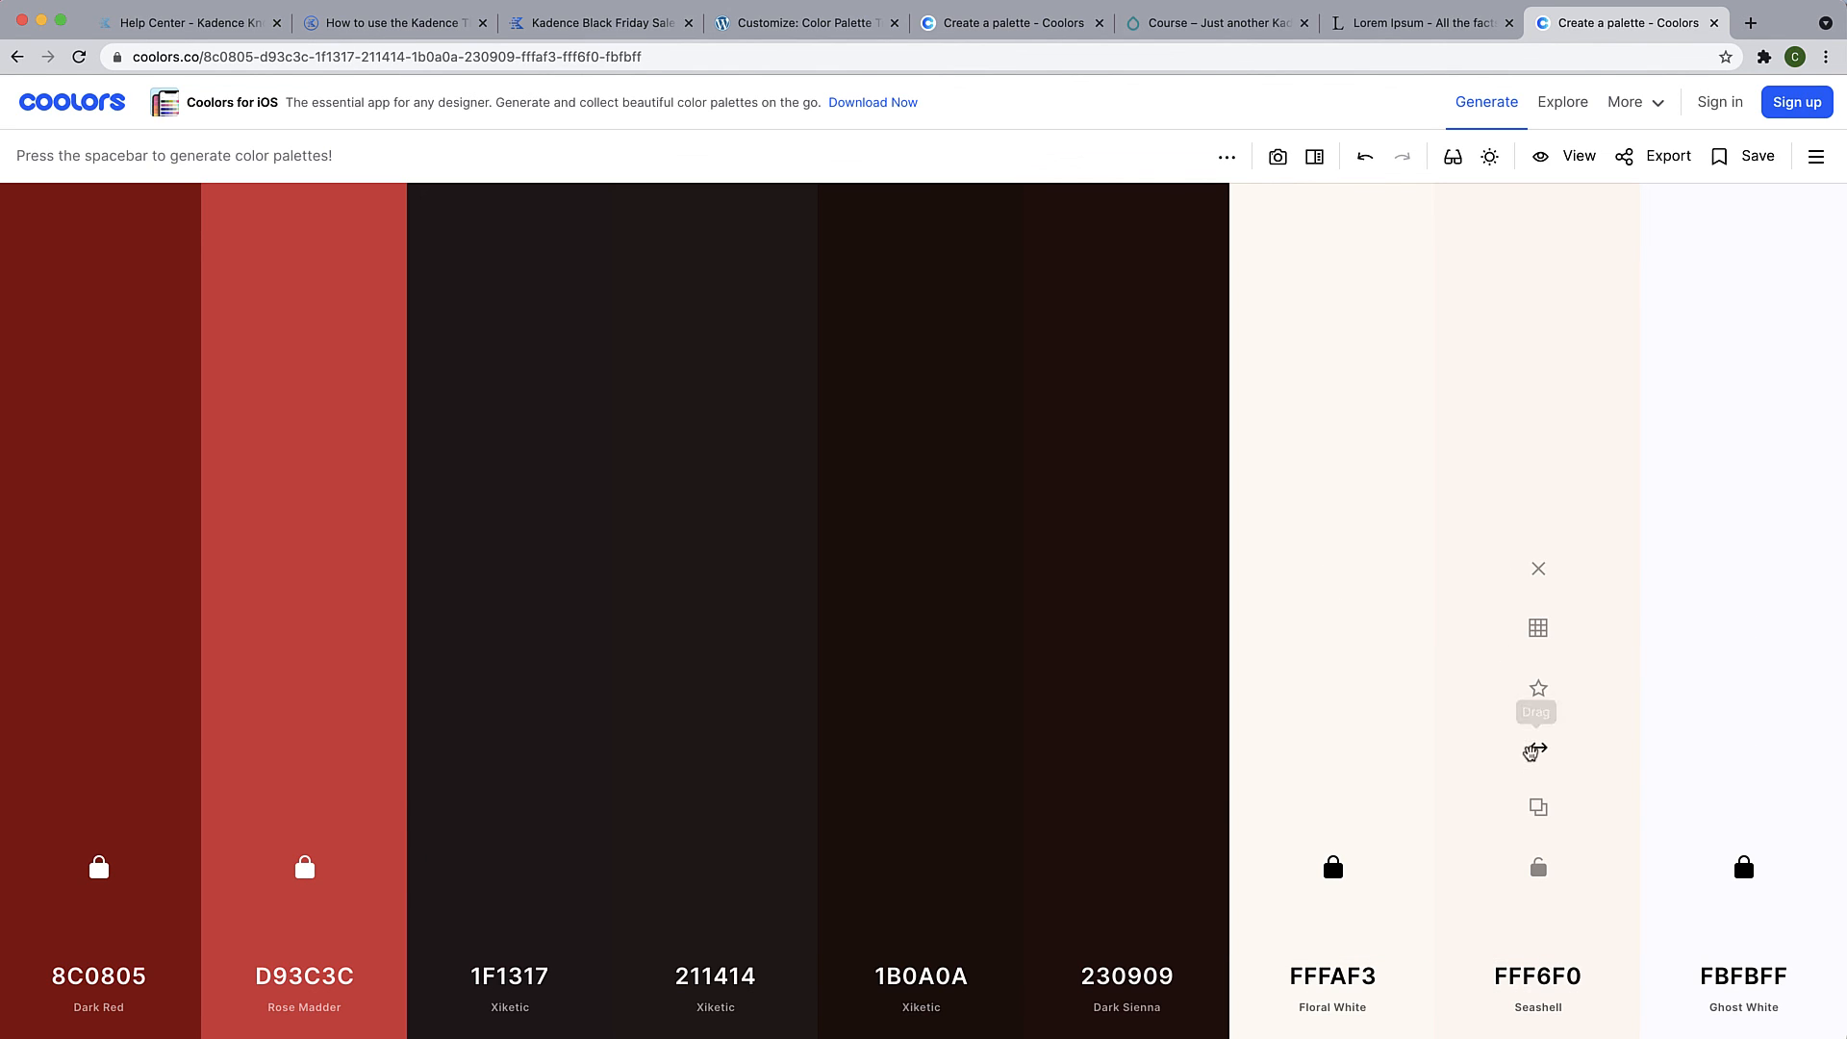
drag(1539, 748, 1352, 750)
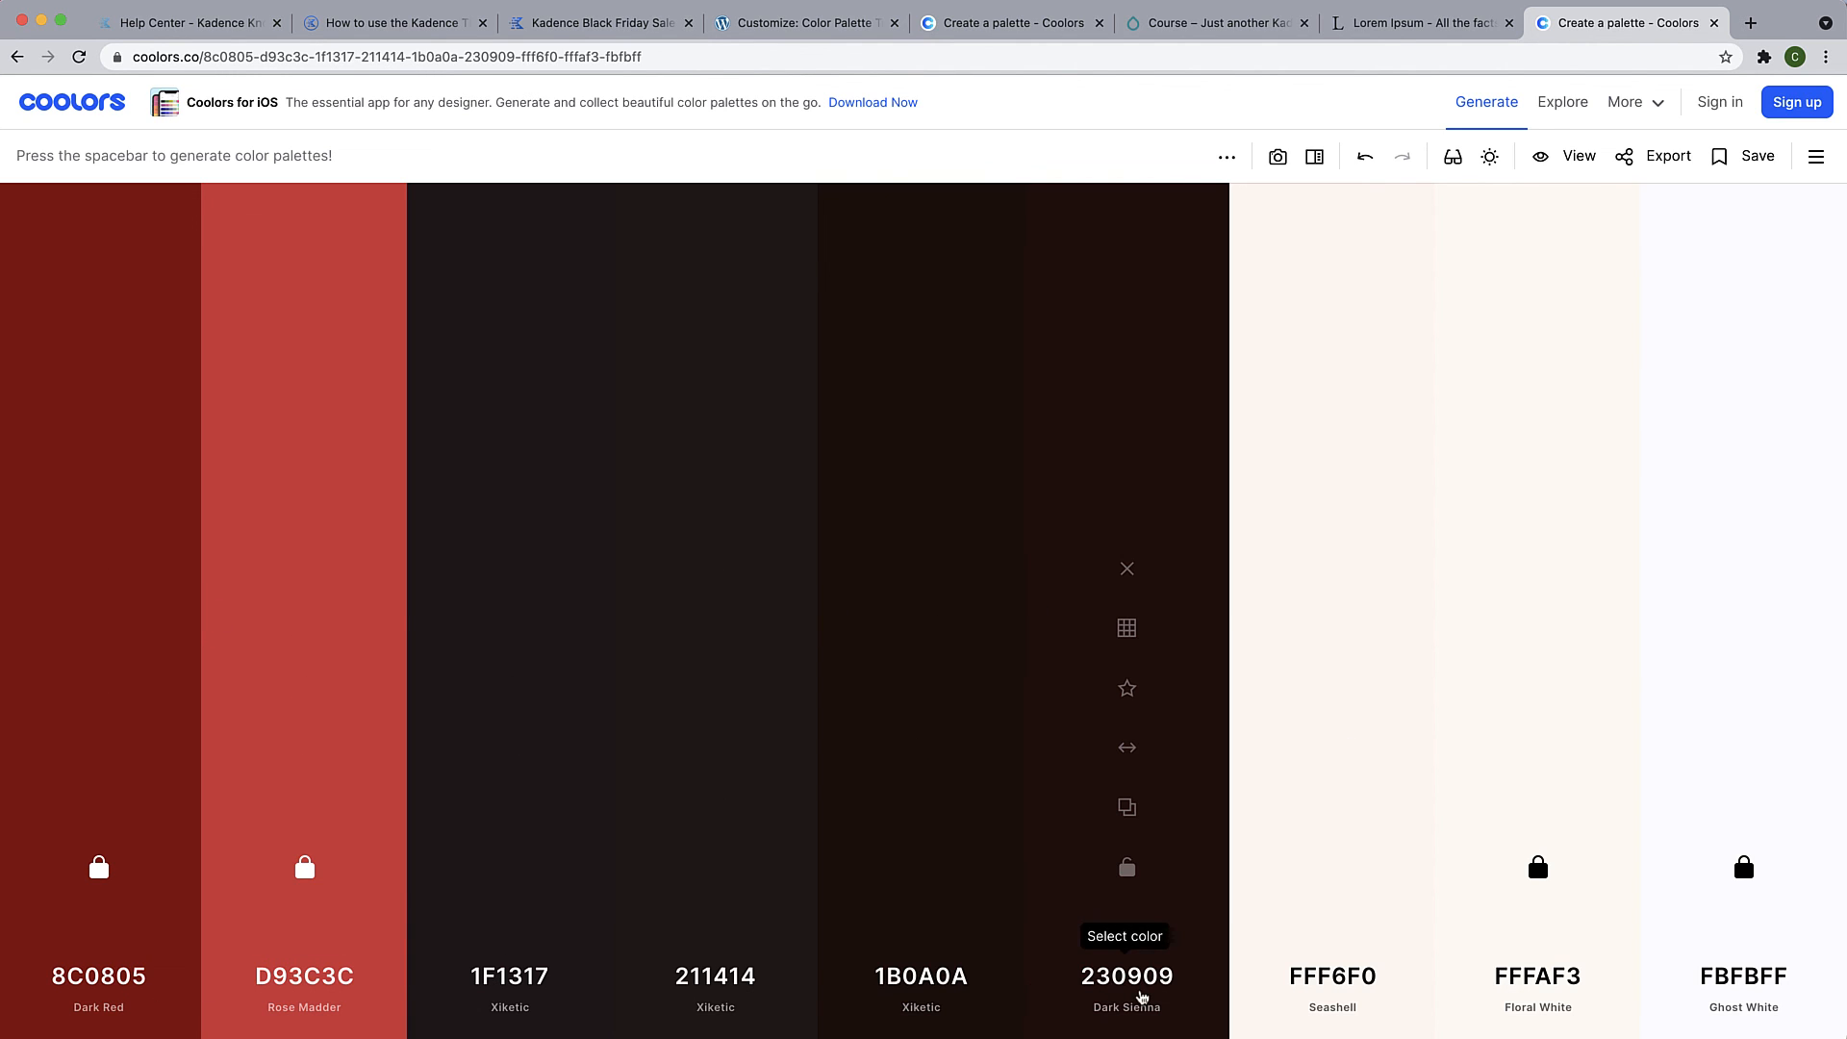
Copy the dark red's hex code 8C0805 from Coolors and set it as the first color of Palette 3 in the Customizer
click(819, 29)
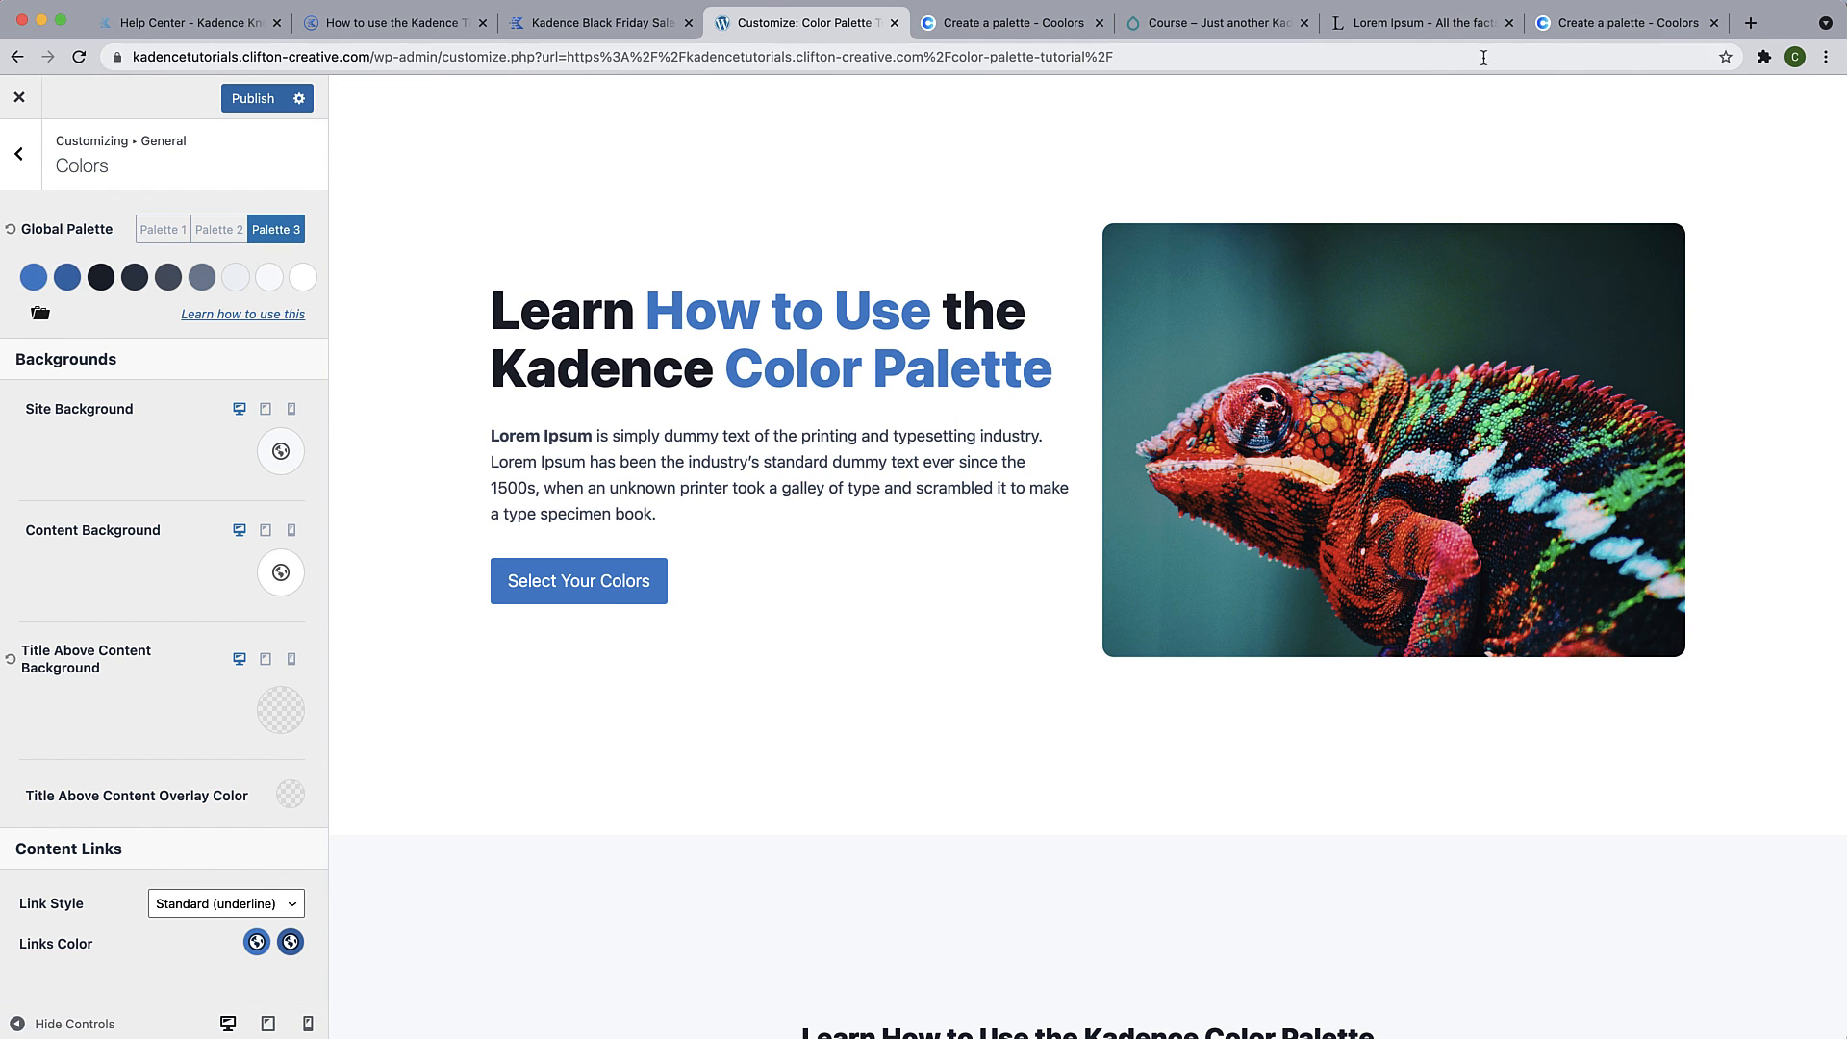
click(1621, 23)
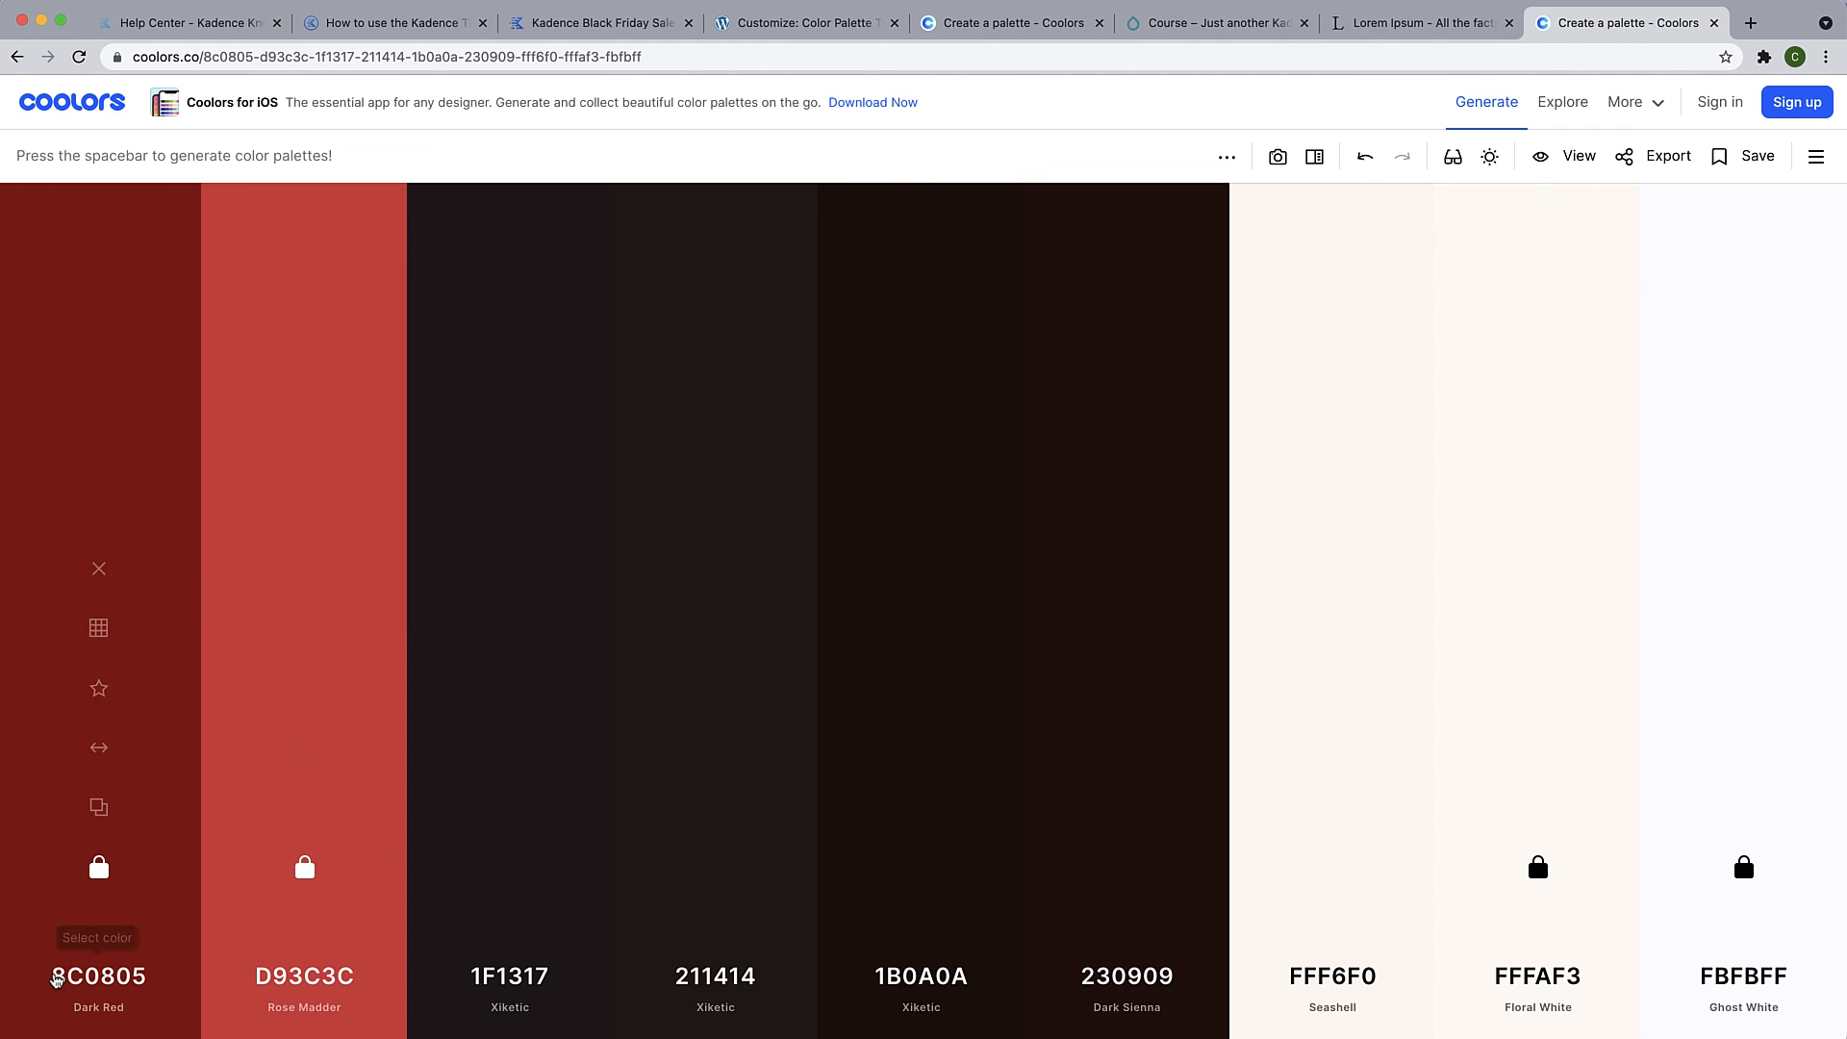
click(99, 975)
click(128, 926)
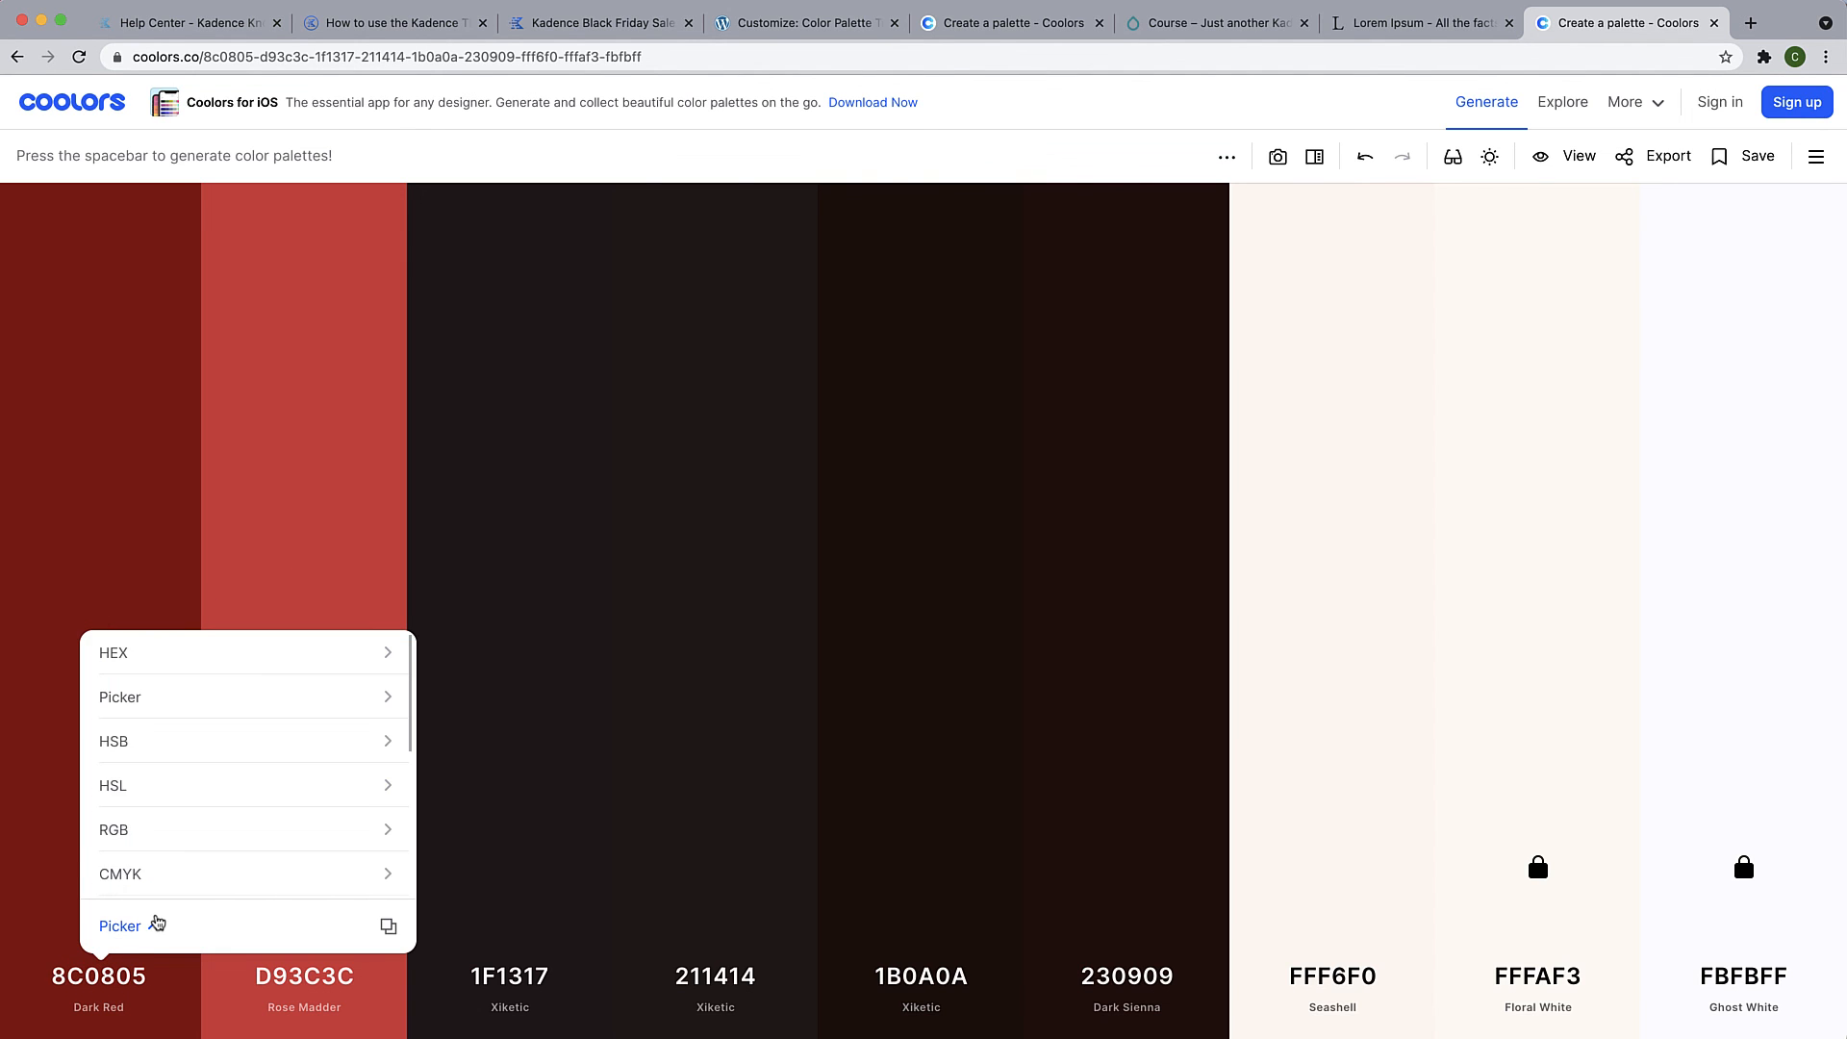
click(135, 659)
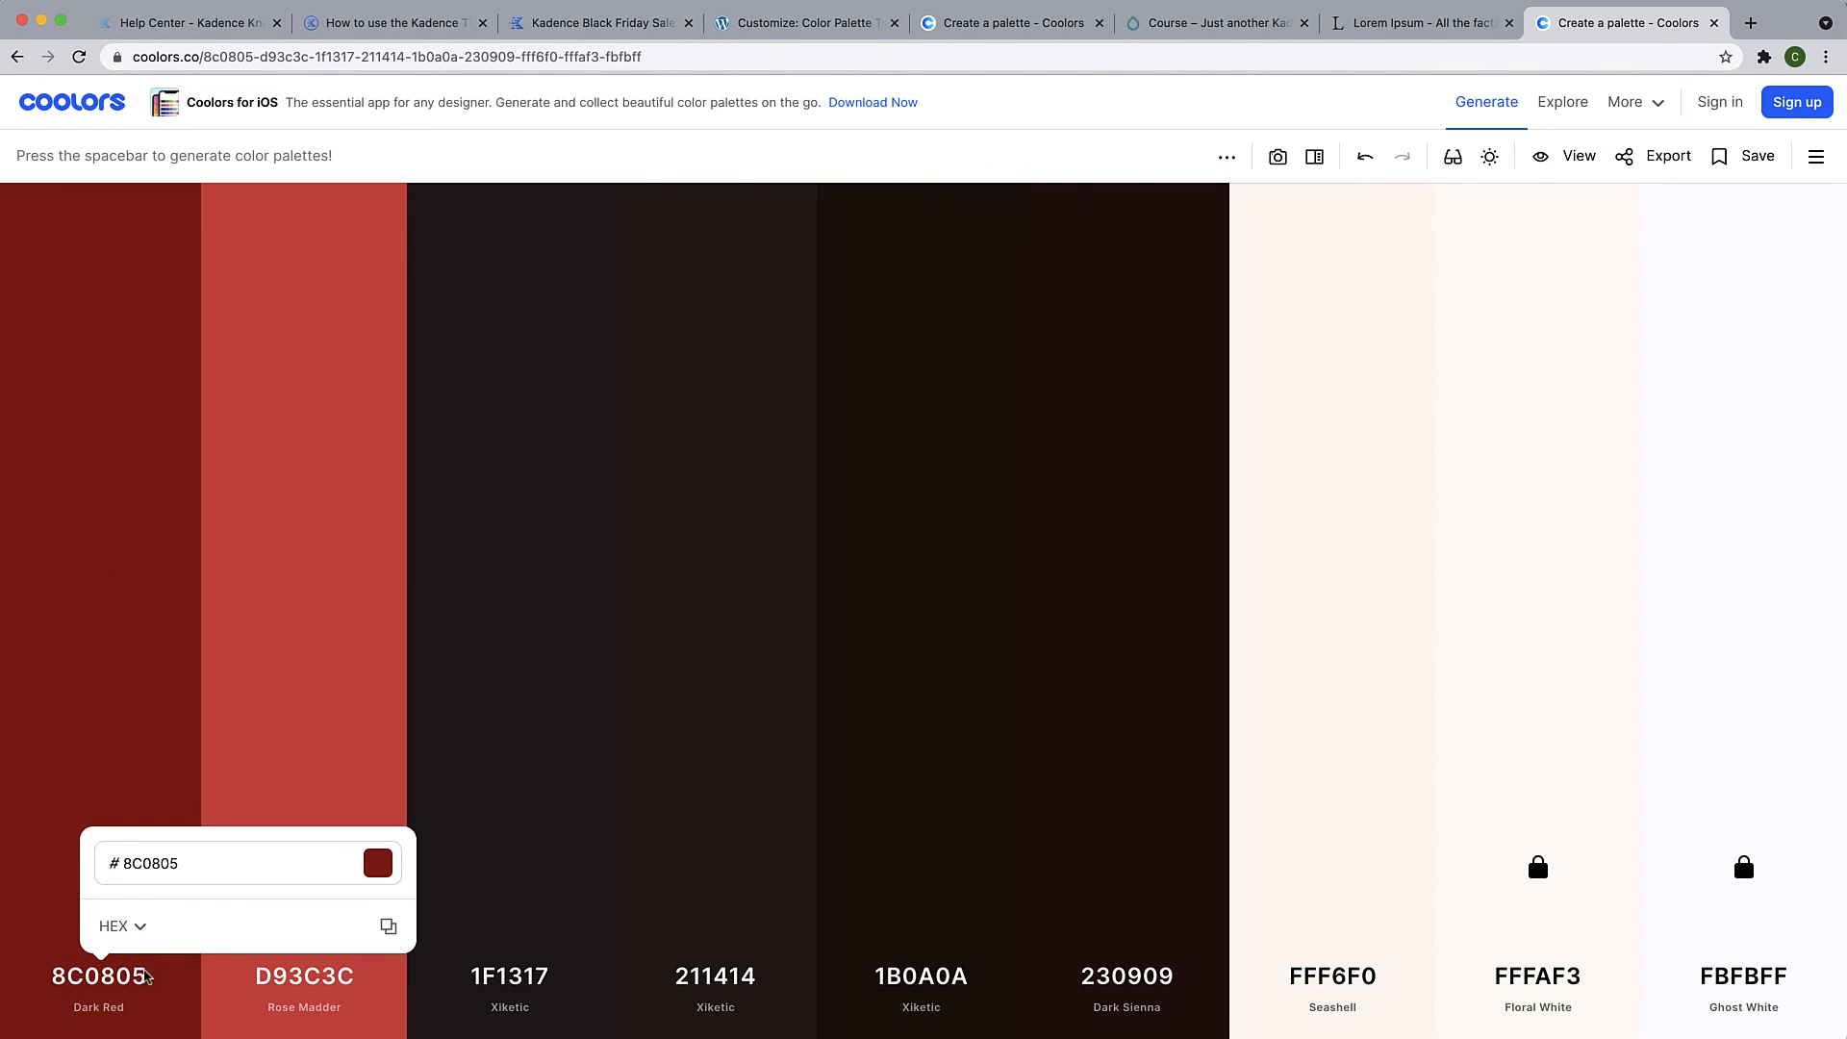
drag(196, 864, 98, 863)
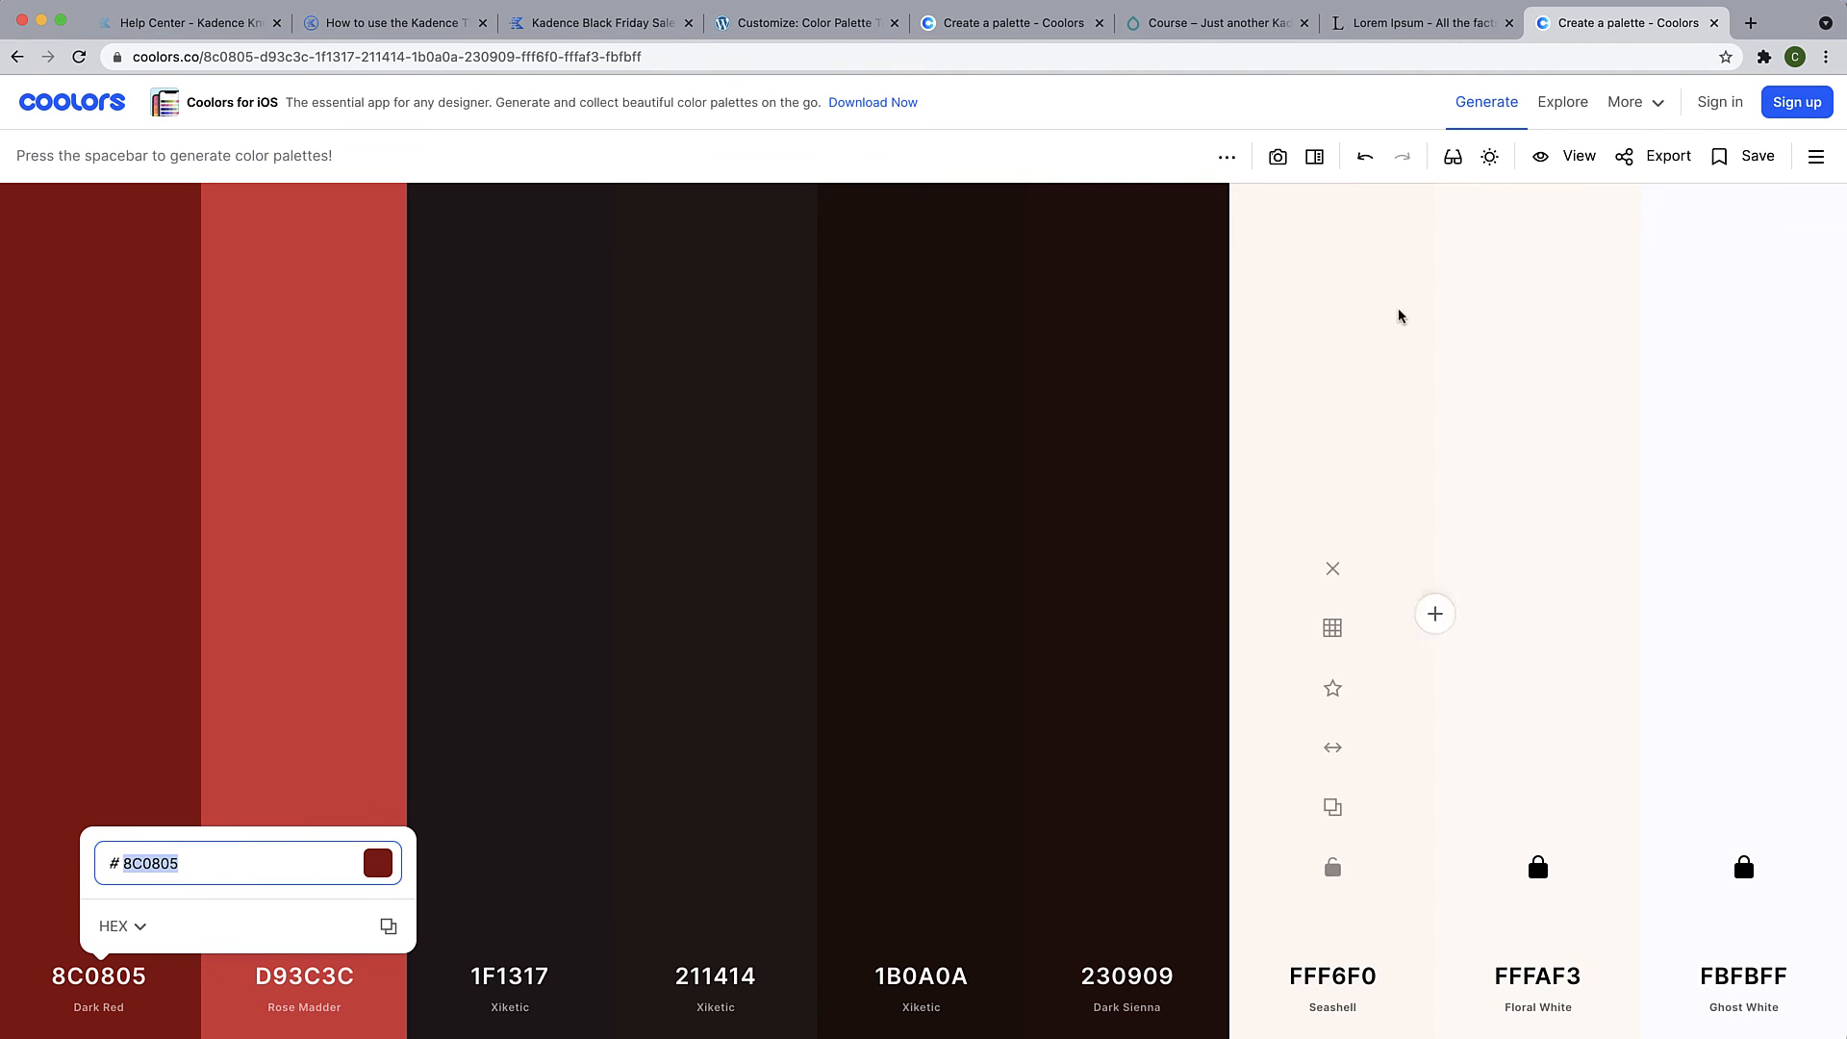
click(749, 30)
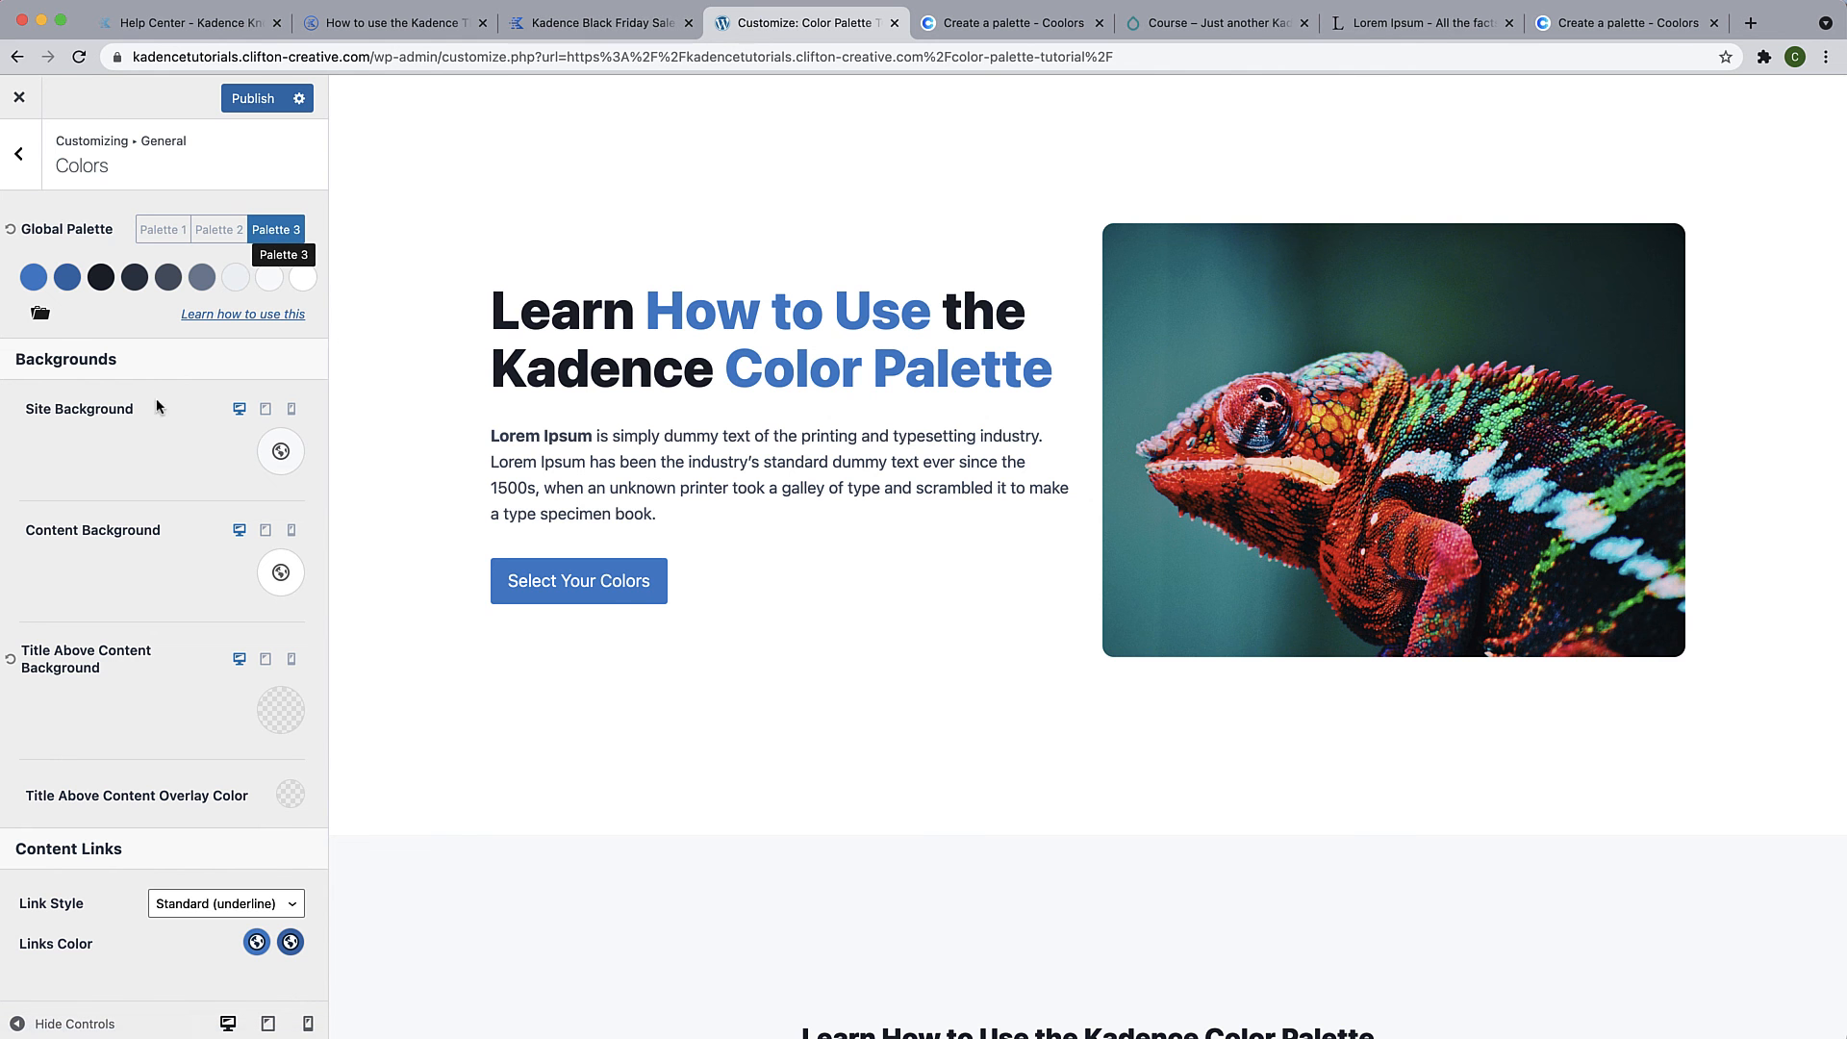
click(33, 277)
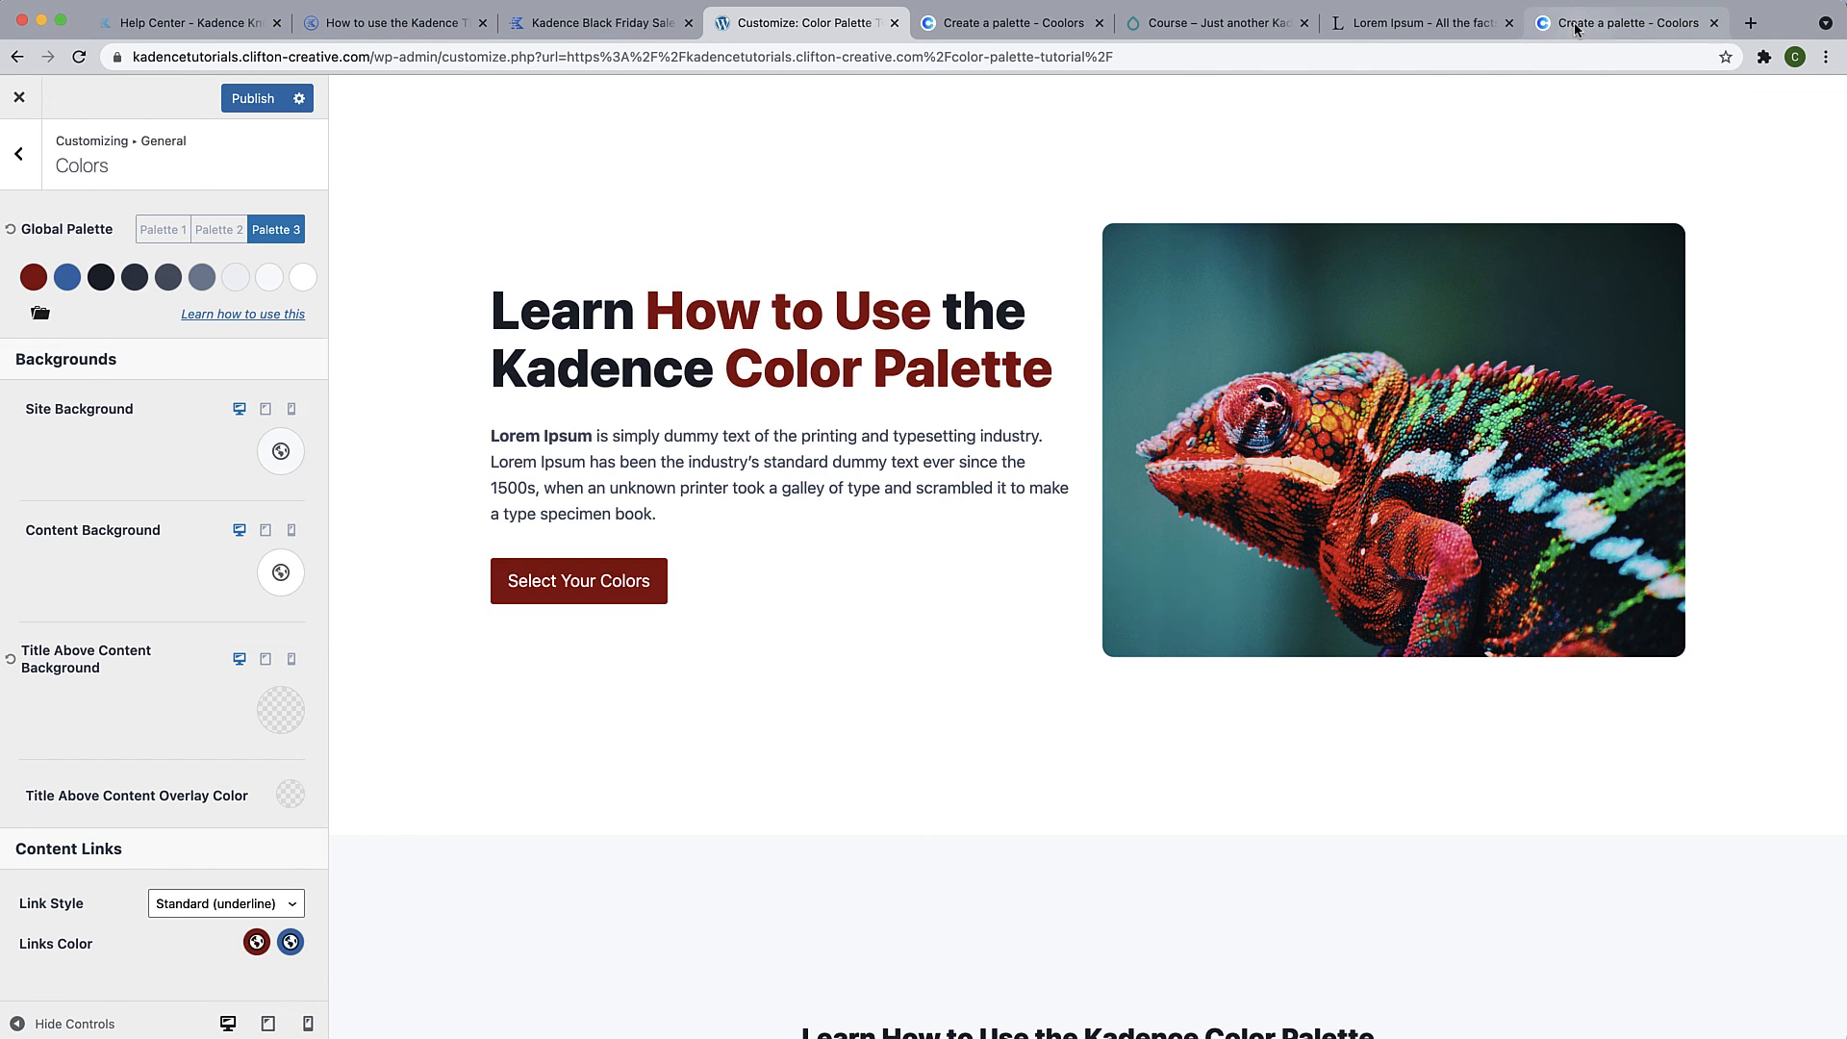
Copy the rose madder's hex code D93C3C from Coolors and set it as the second color of Palette 3 in the Customizer
click(1576, 29)
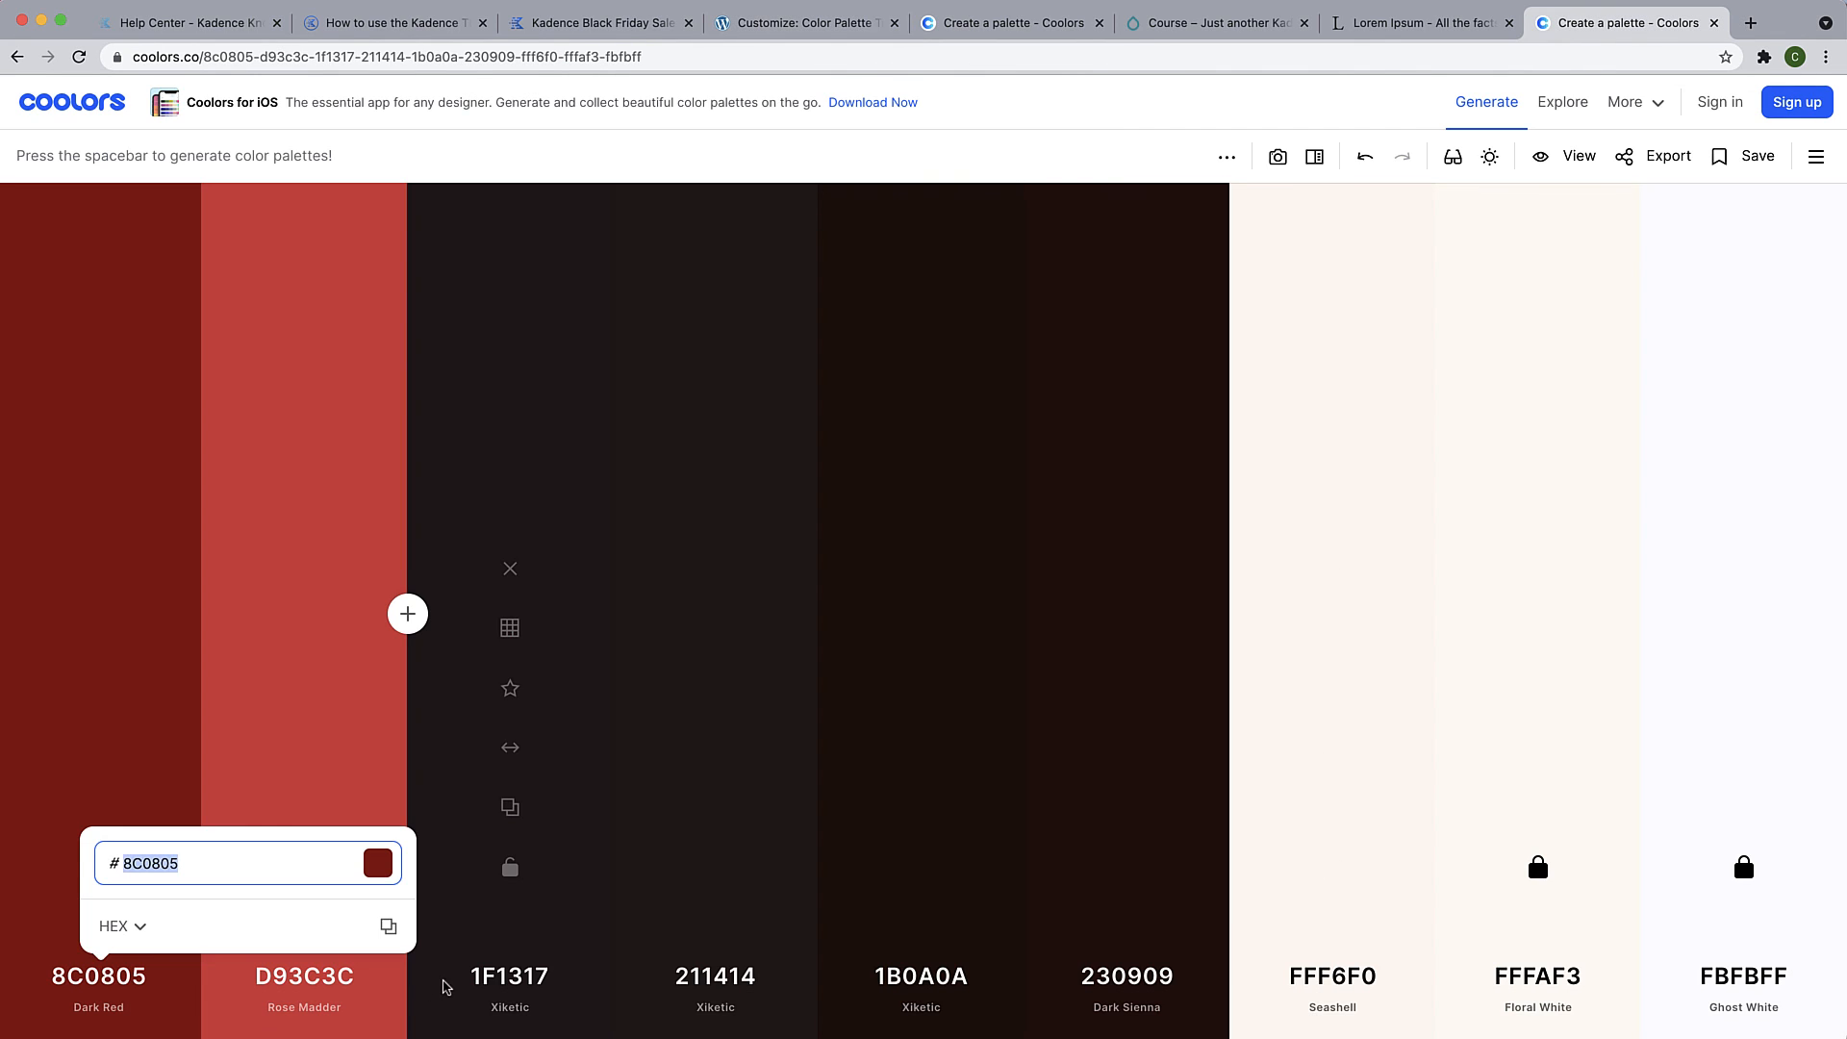
click(446, 987)
click(346, 979)
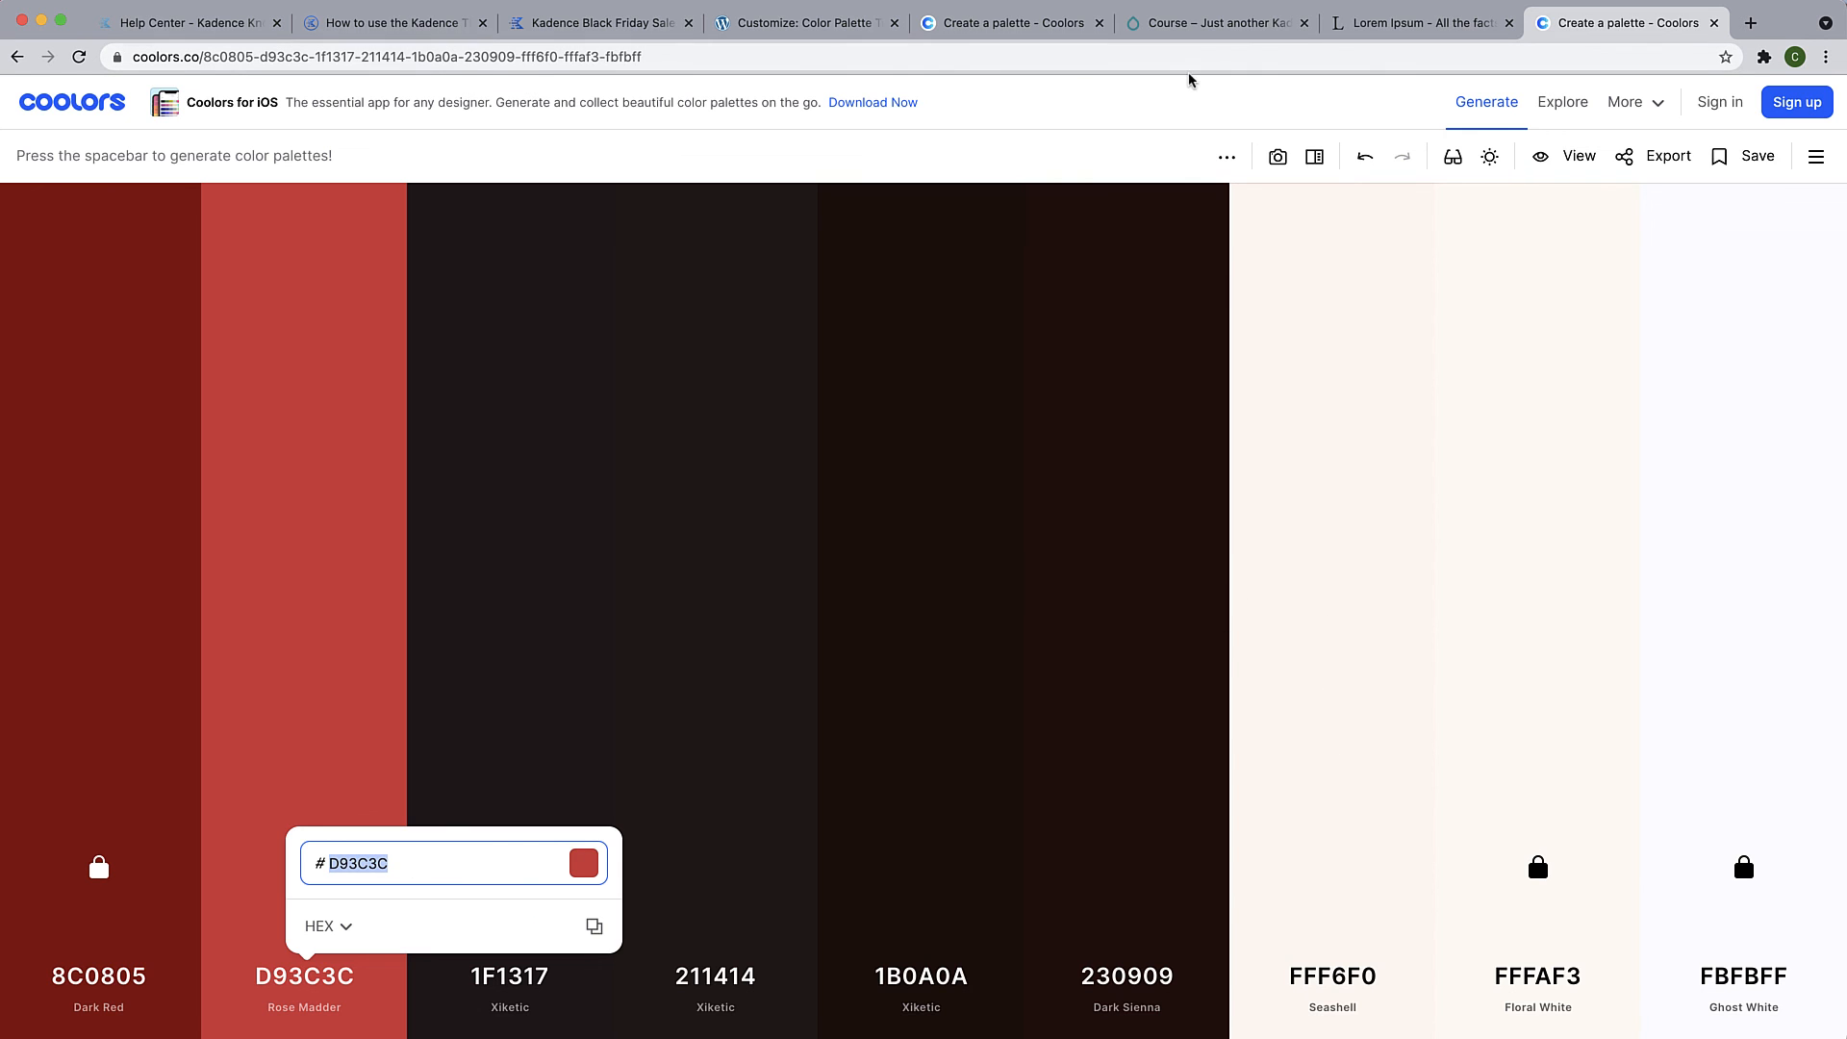
click(806, 25)
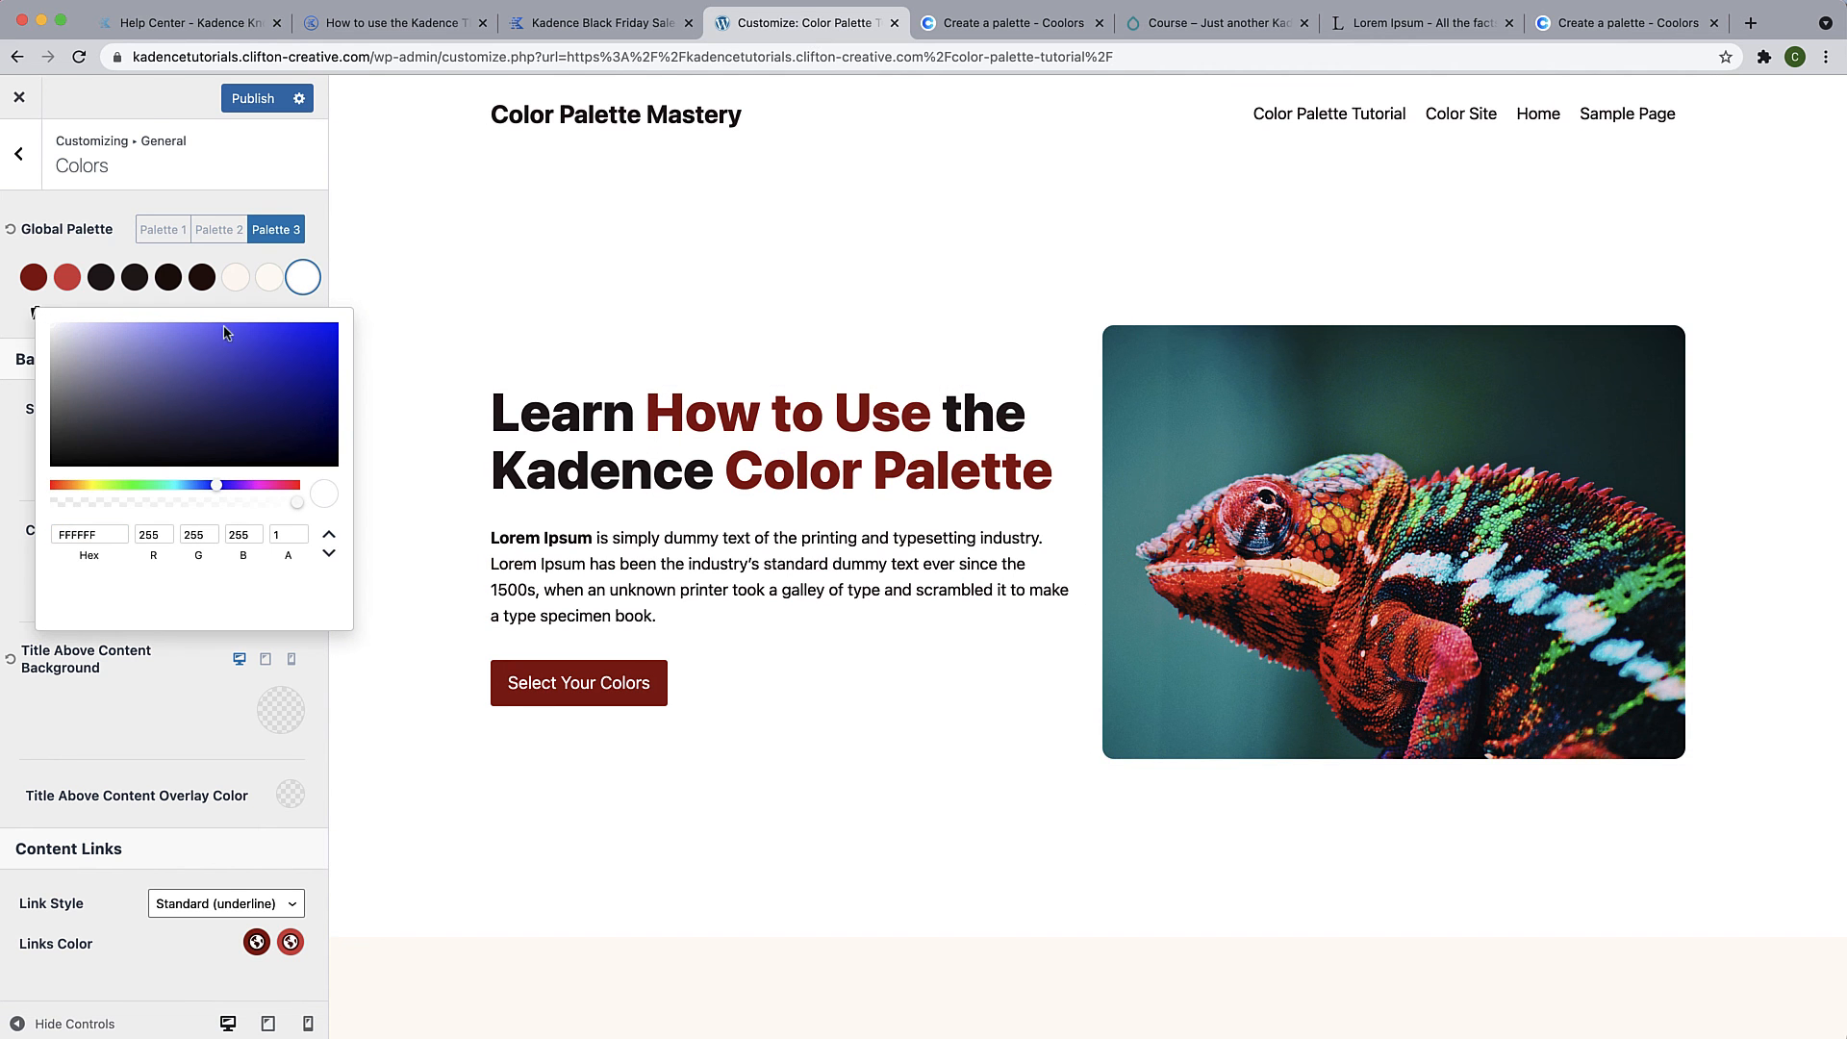
click(267, 258)
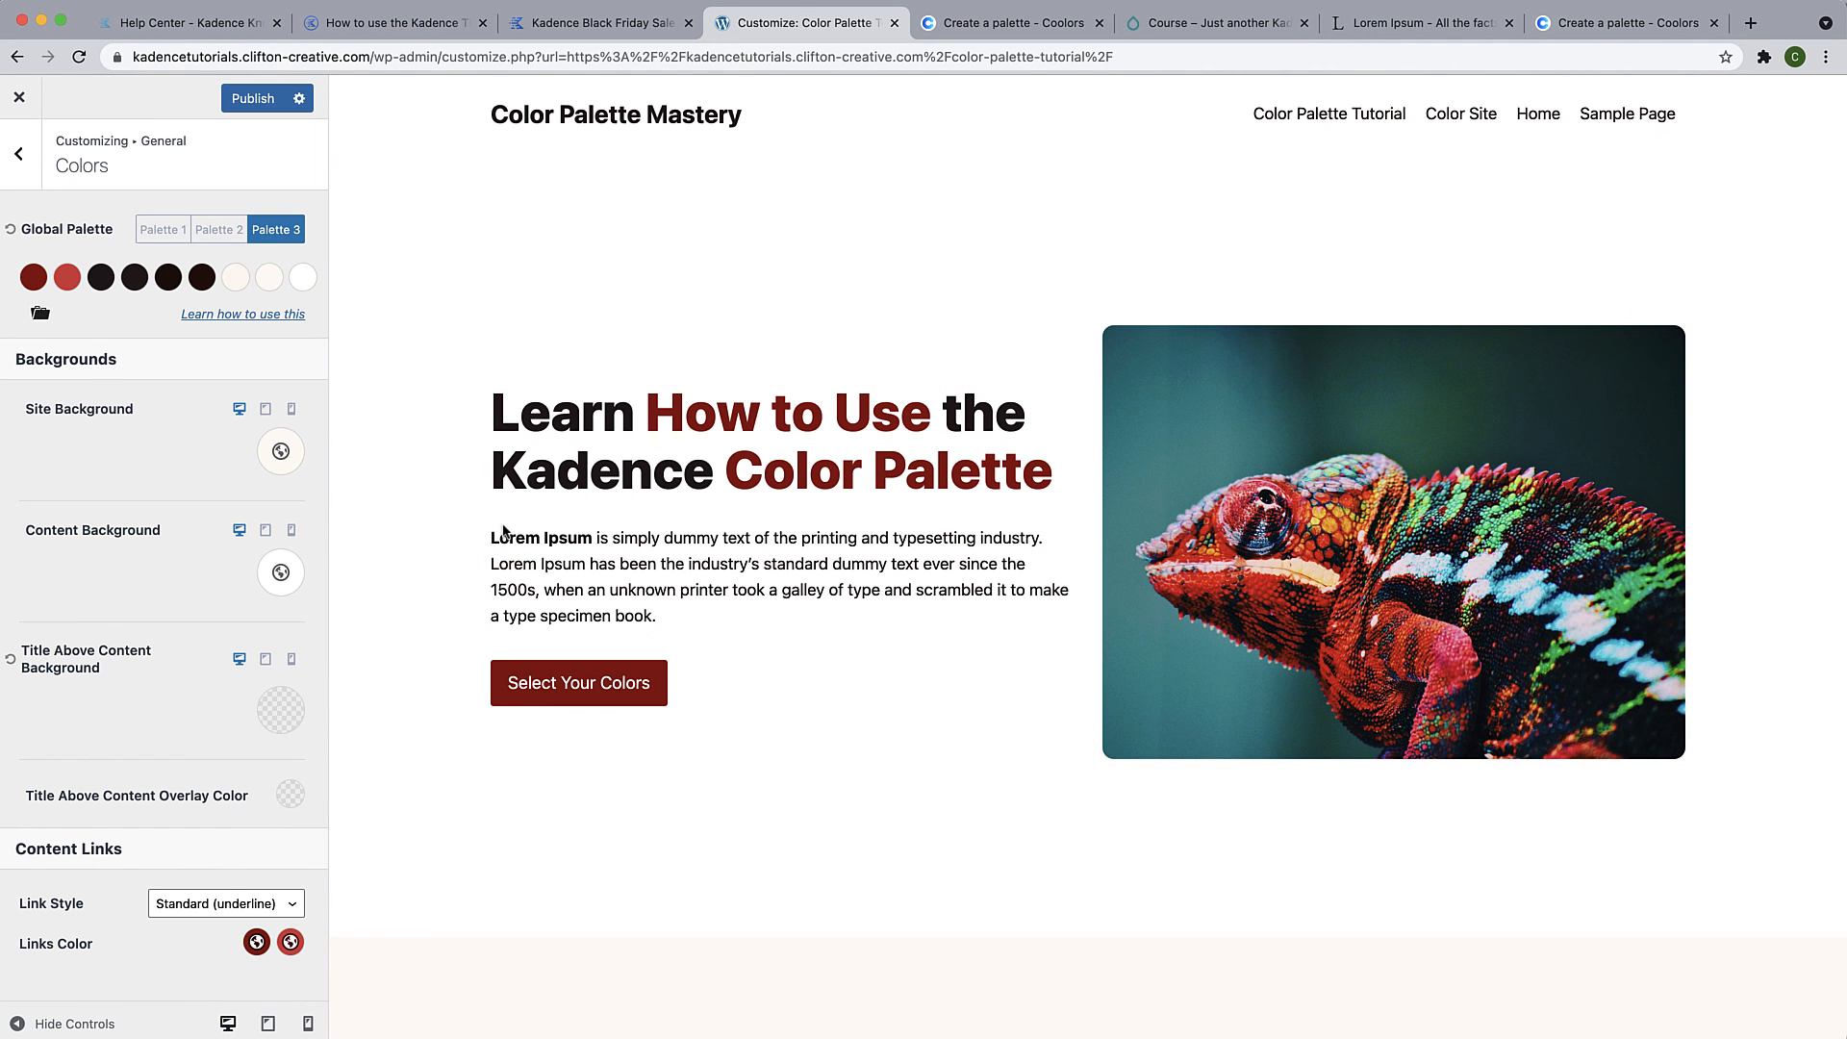
Compare how the page preview looks with Palette 1 and with Palette 3, ending on Palette 3
scroll(487, 694, down, 15)
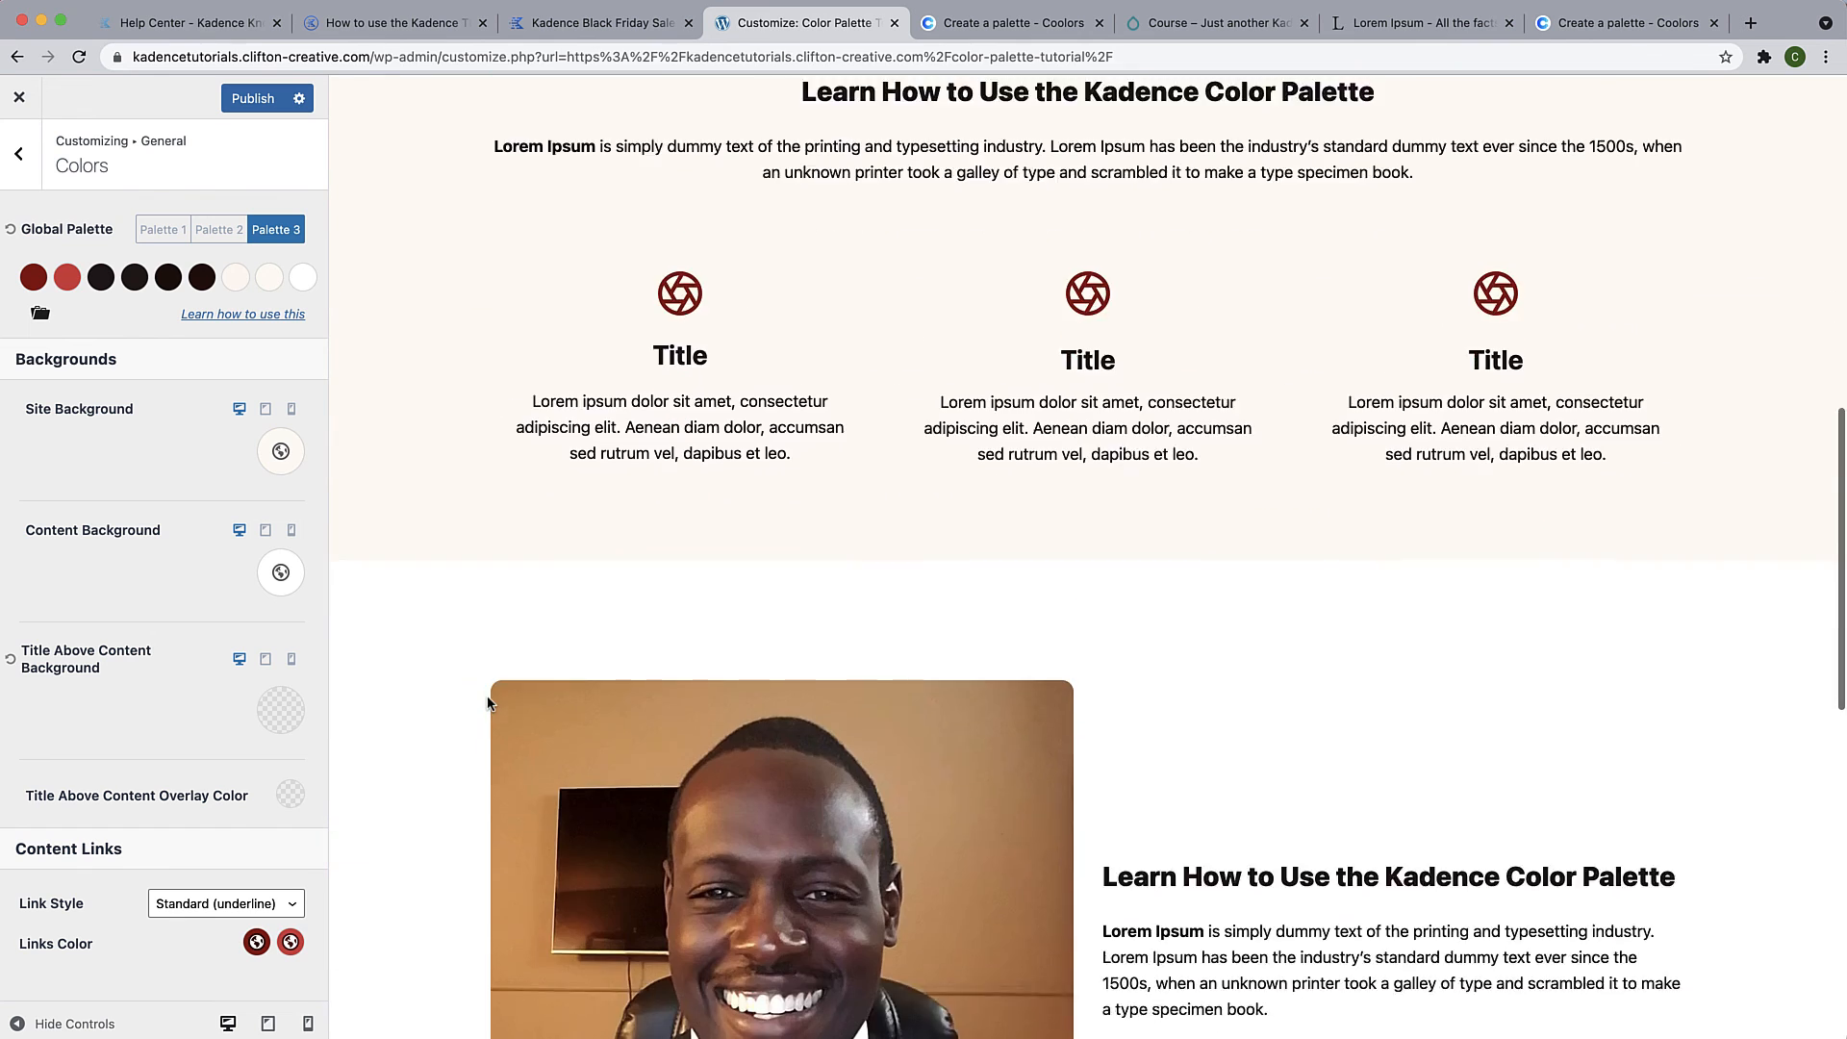
scroll(487, 702, up, 15)
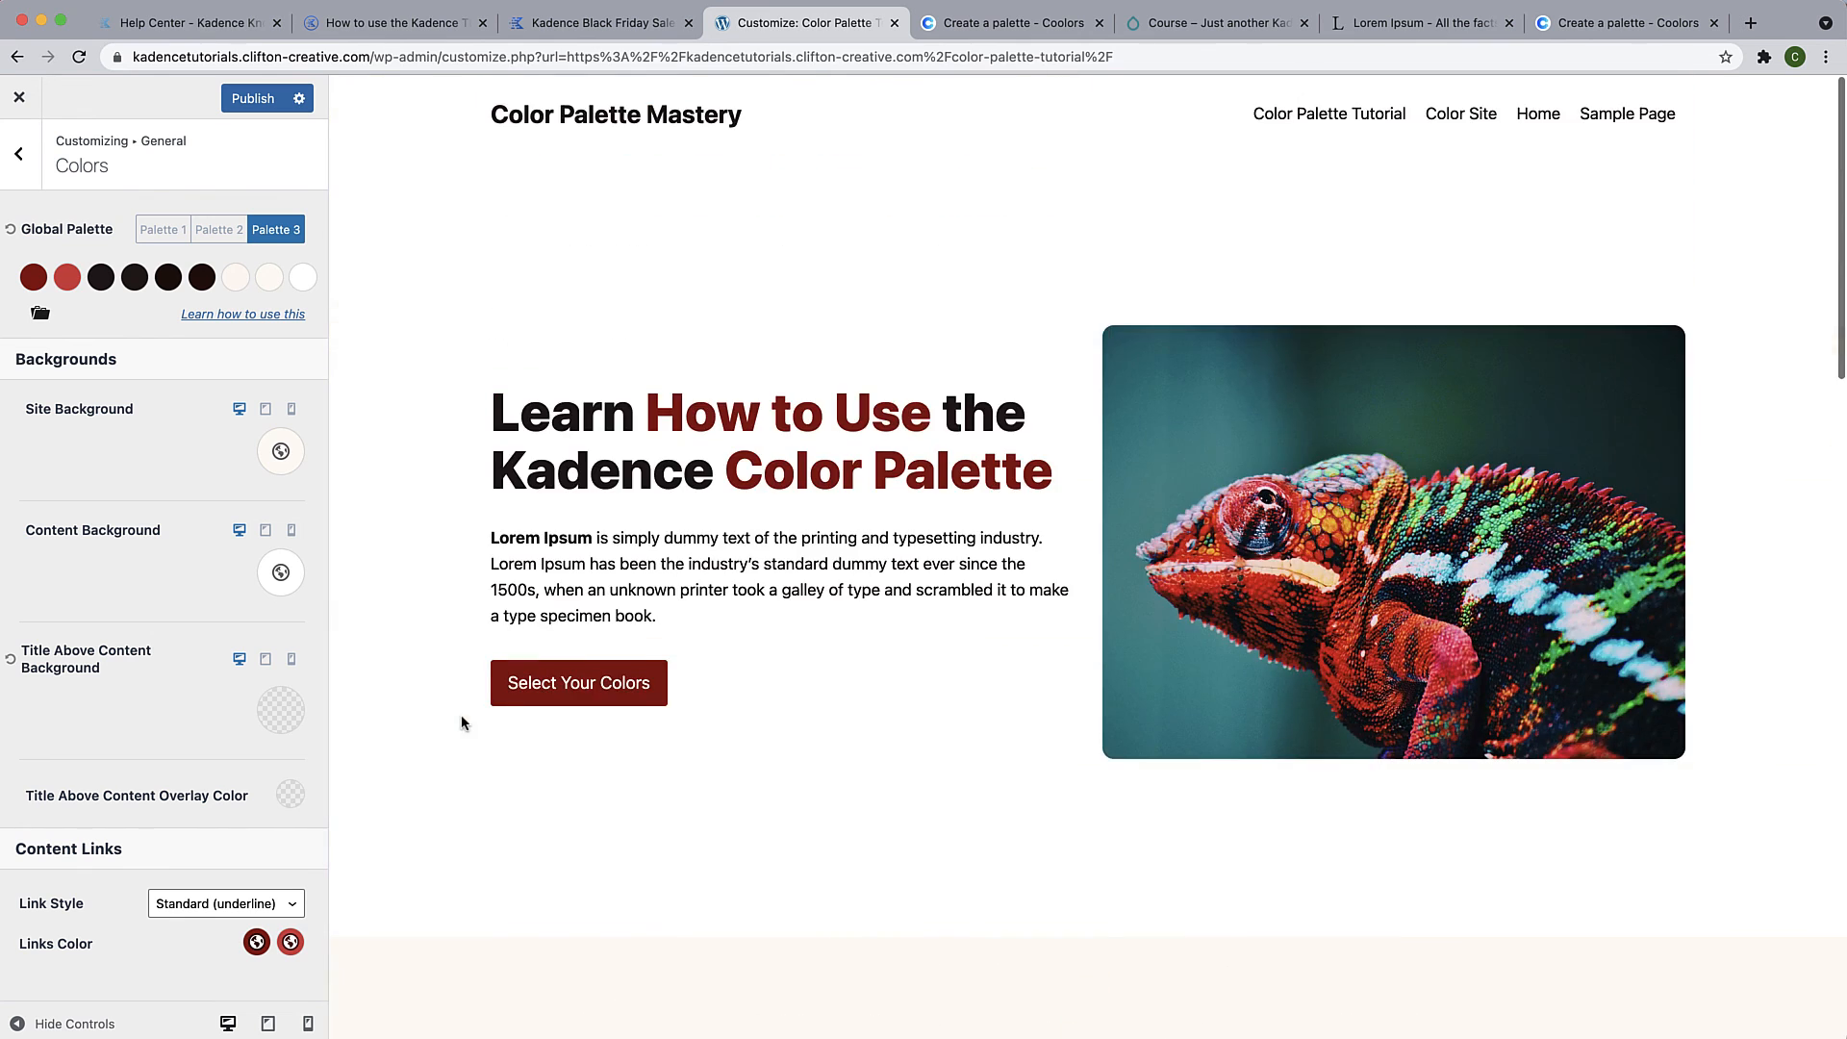
click(162, 232)
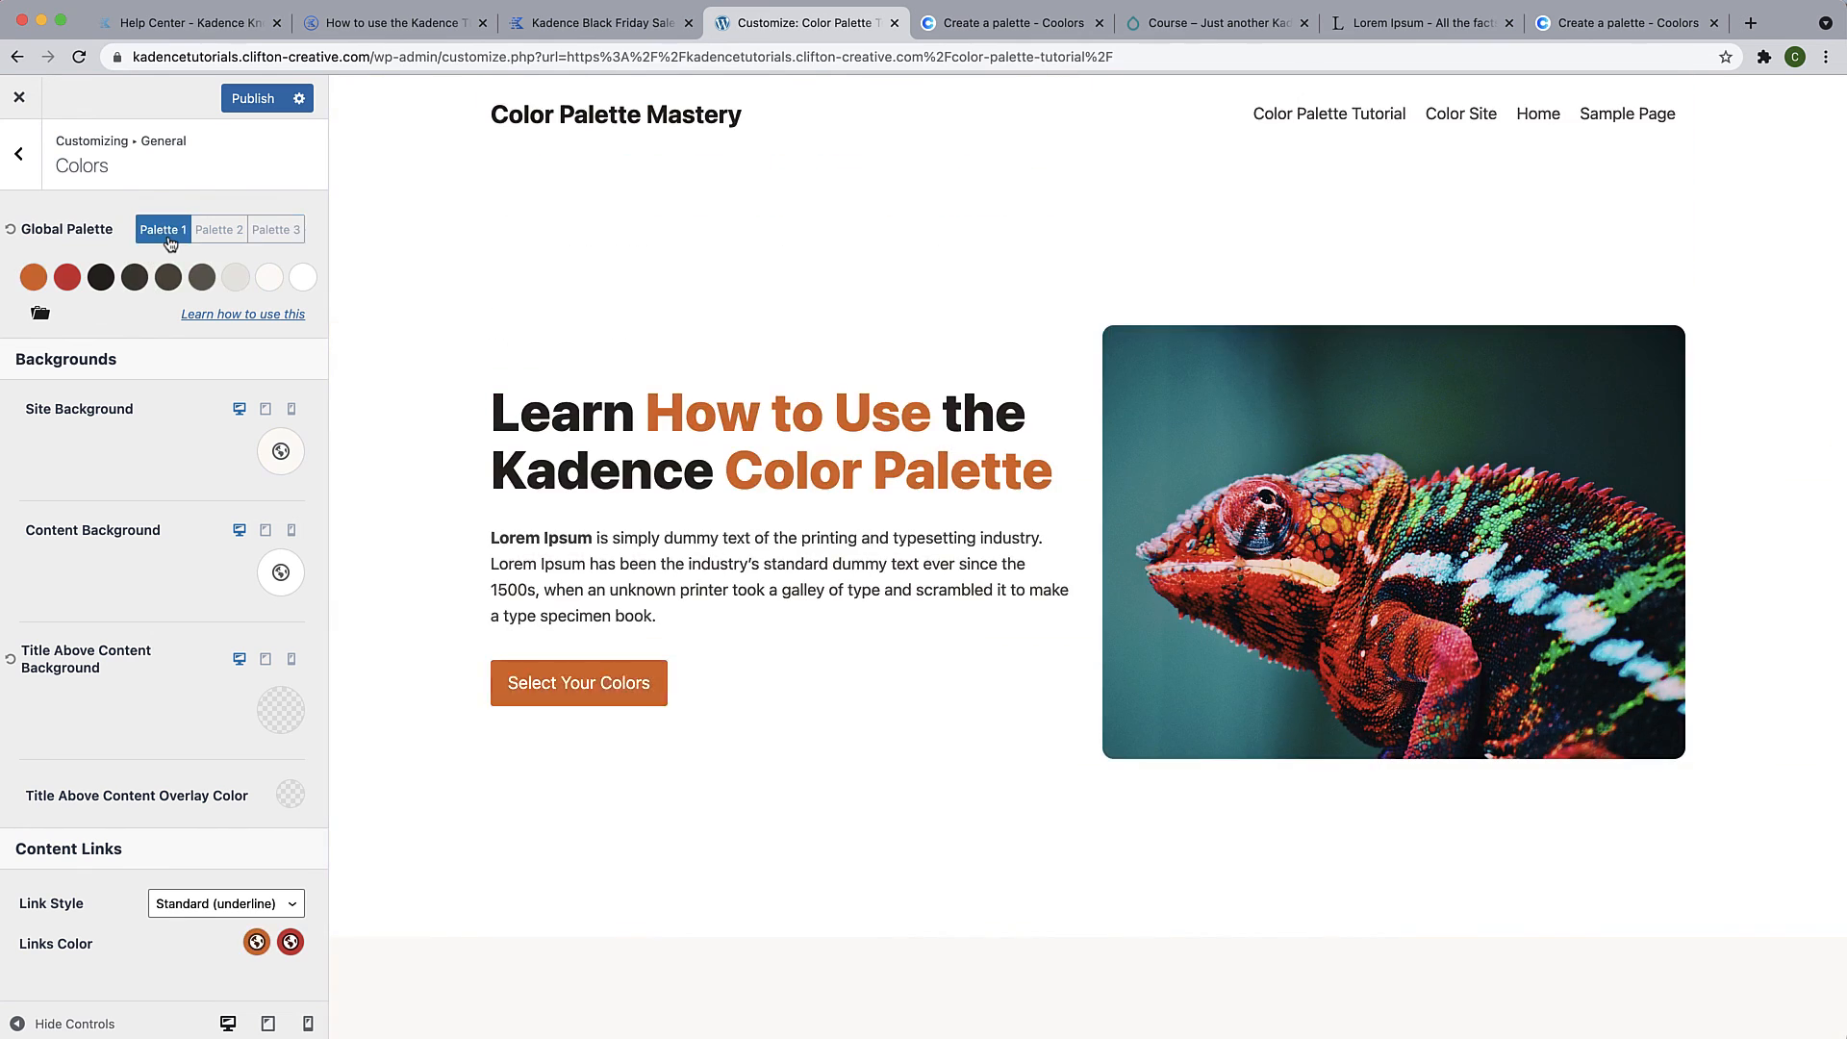
scroll(547, 366, down, 10)
scroll(546, 363, down, 5)
scroll(547, 364, up, 12)
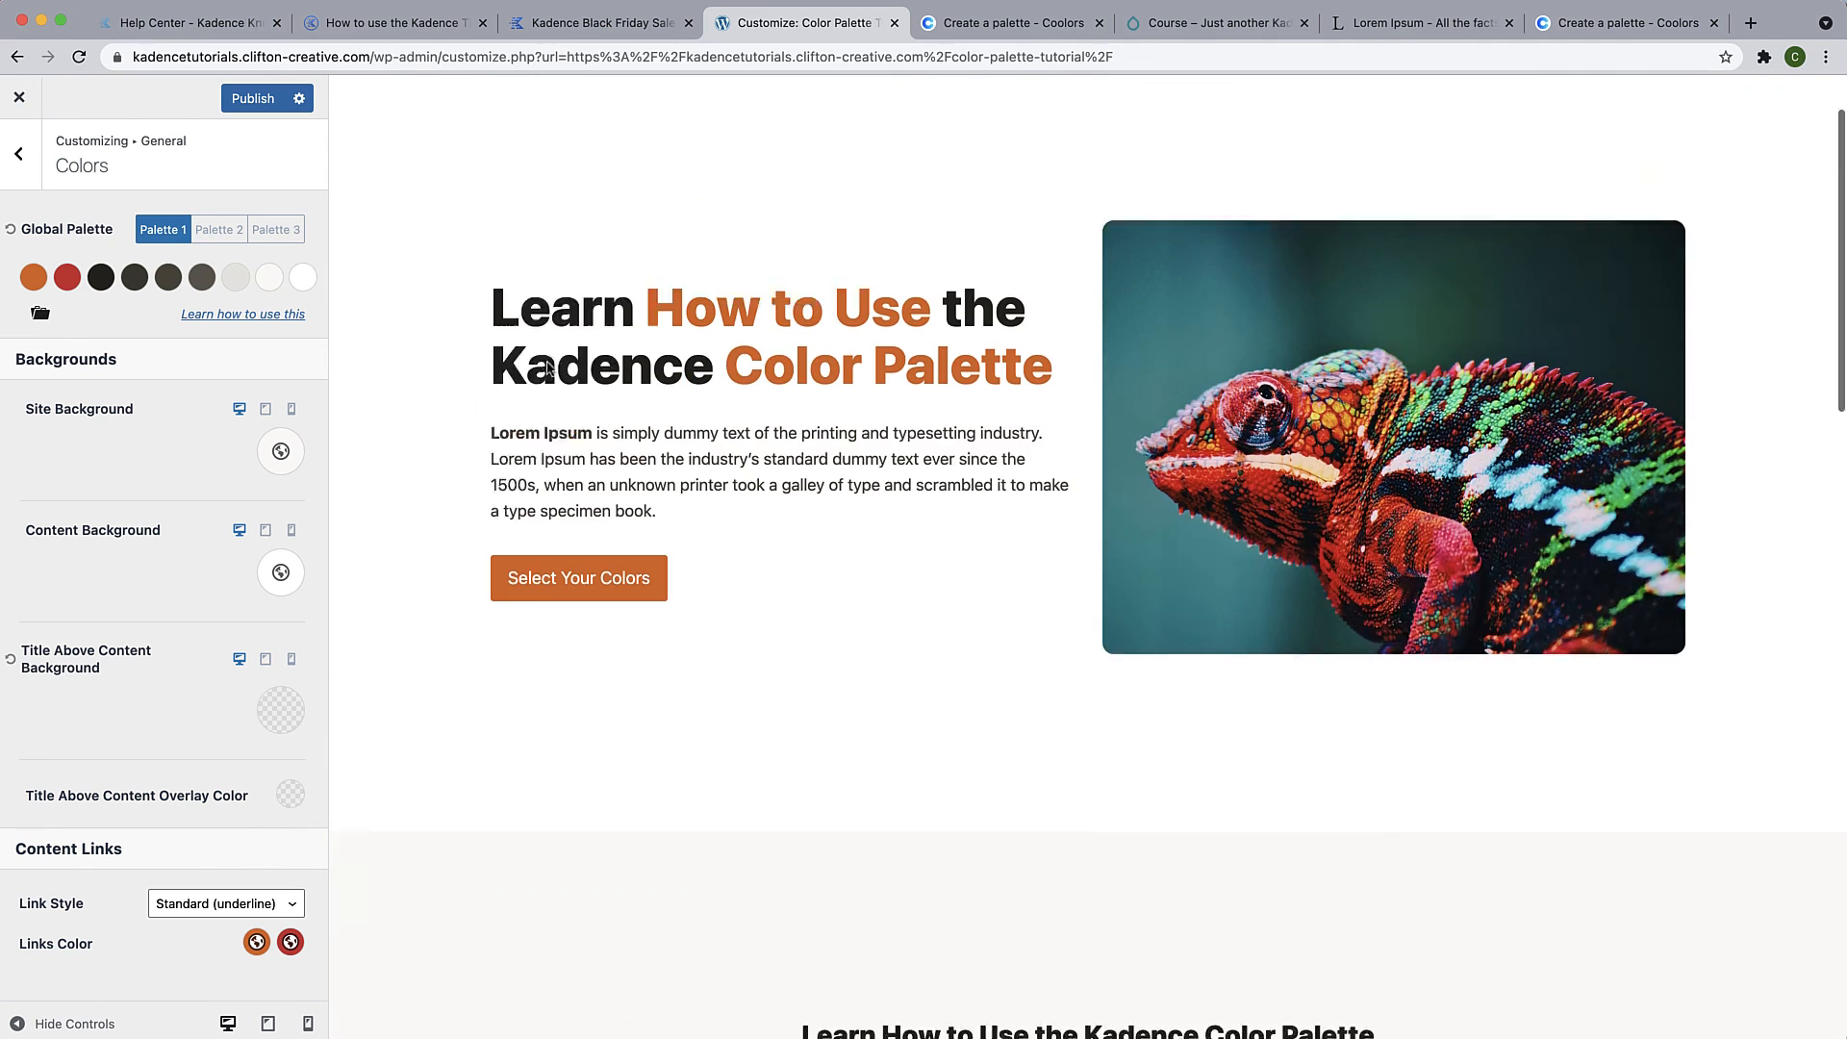
click(289, 232)
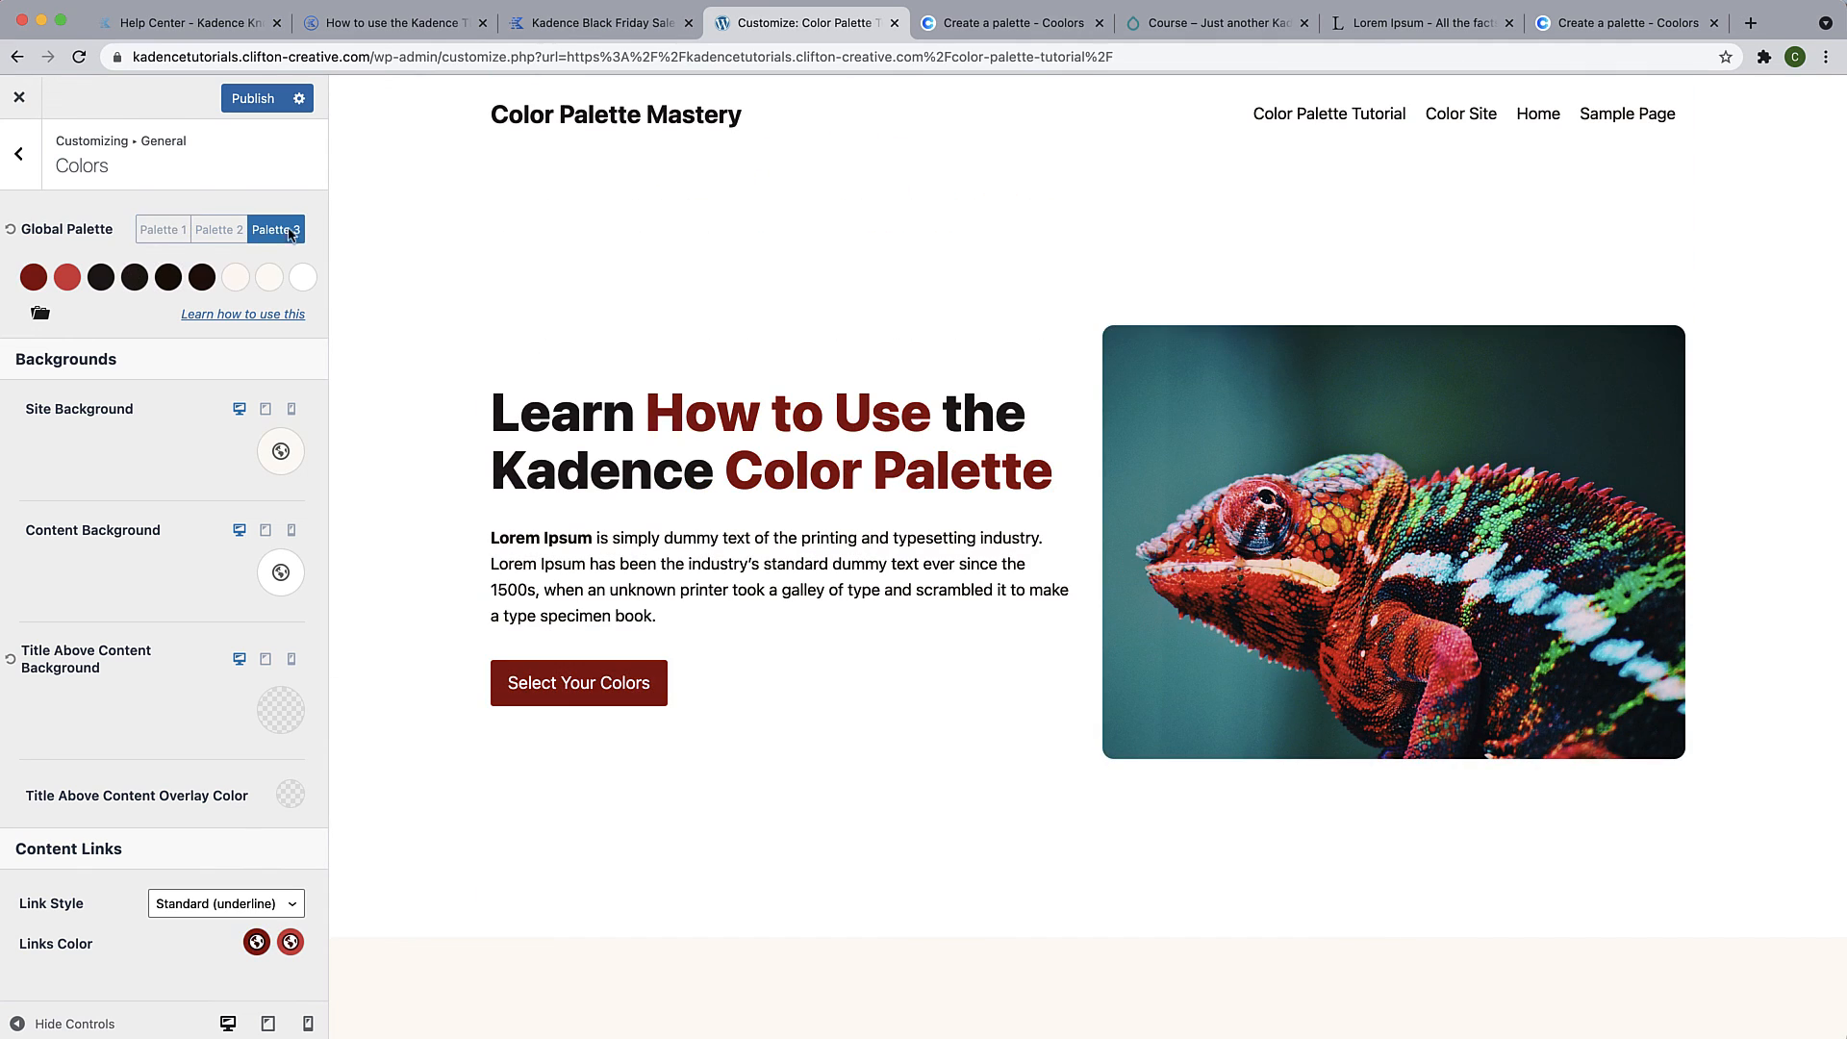
scroll(444, 429, down, 10)
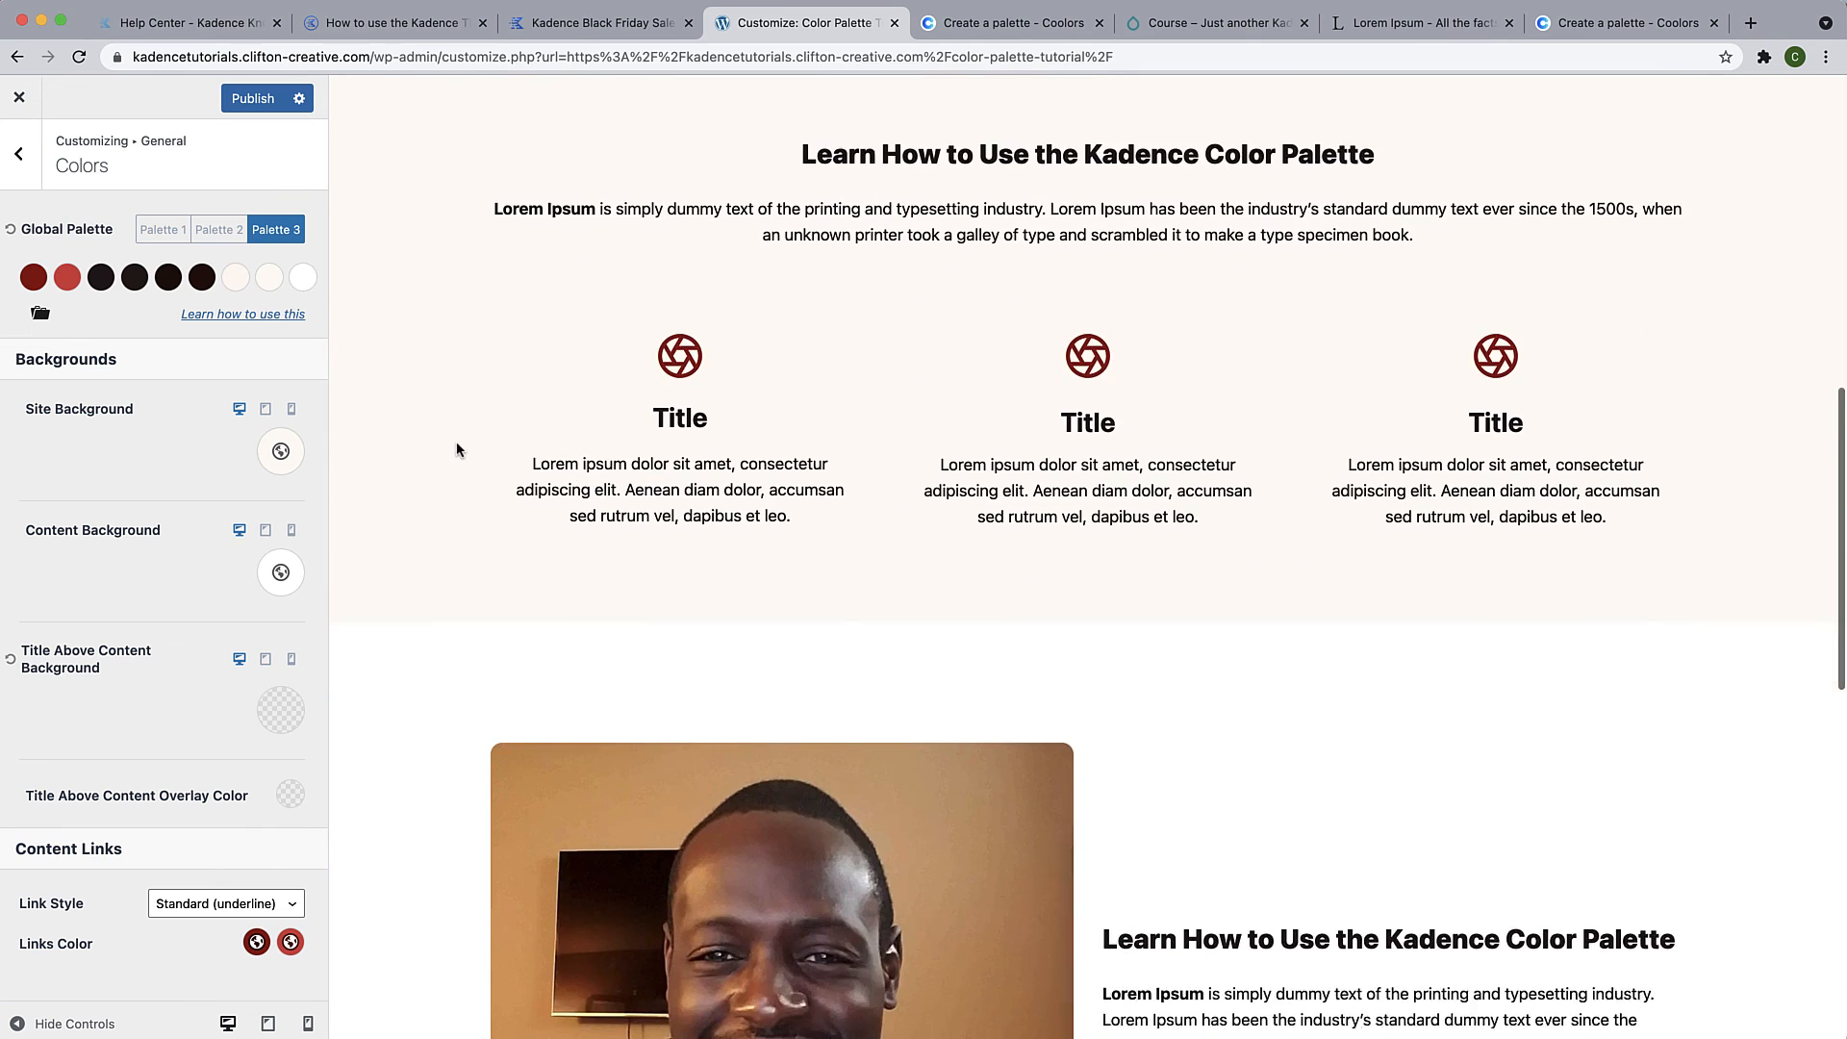
scroll(458, 450, down, 4)
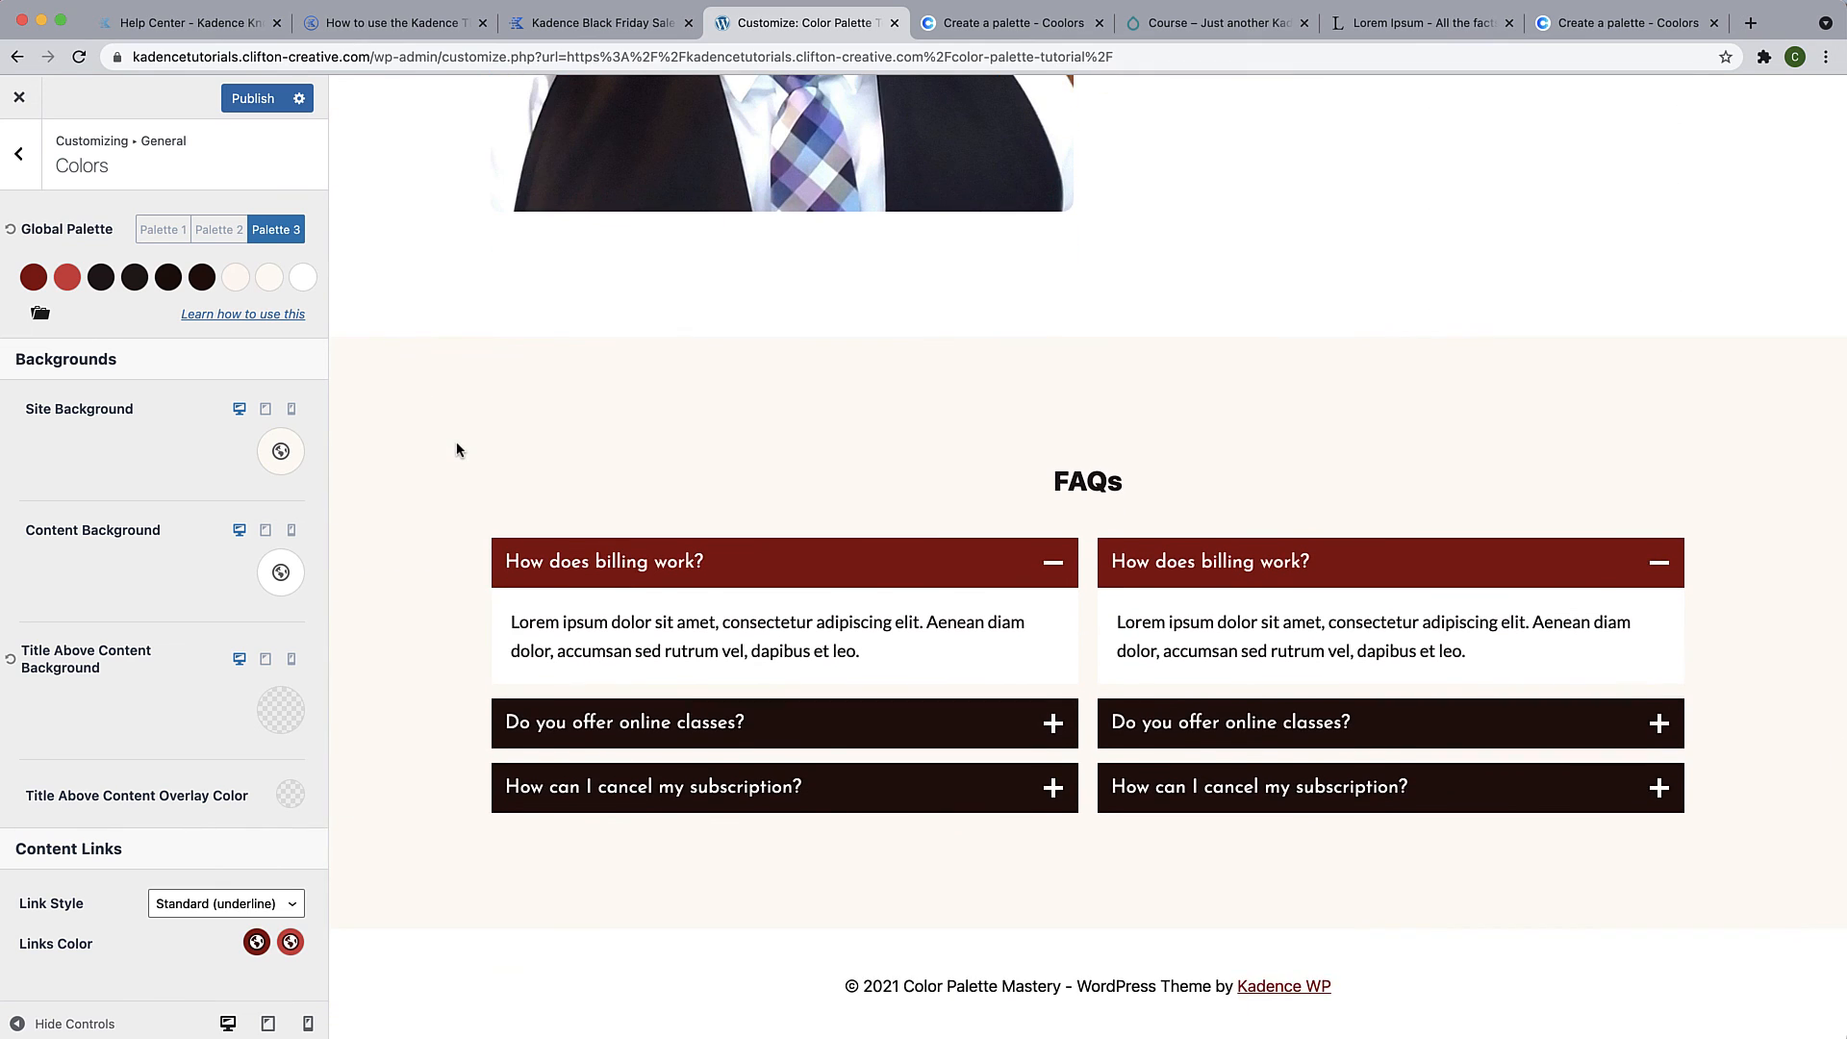
Publish the Palette 3 color changes and close the Customizer
scroll(456, 440, up, 10)
click(262, 96)
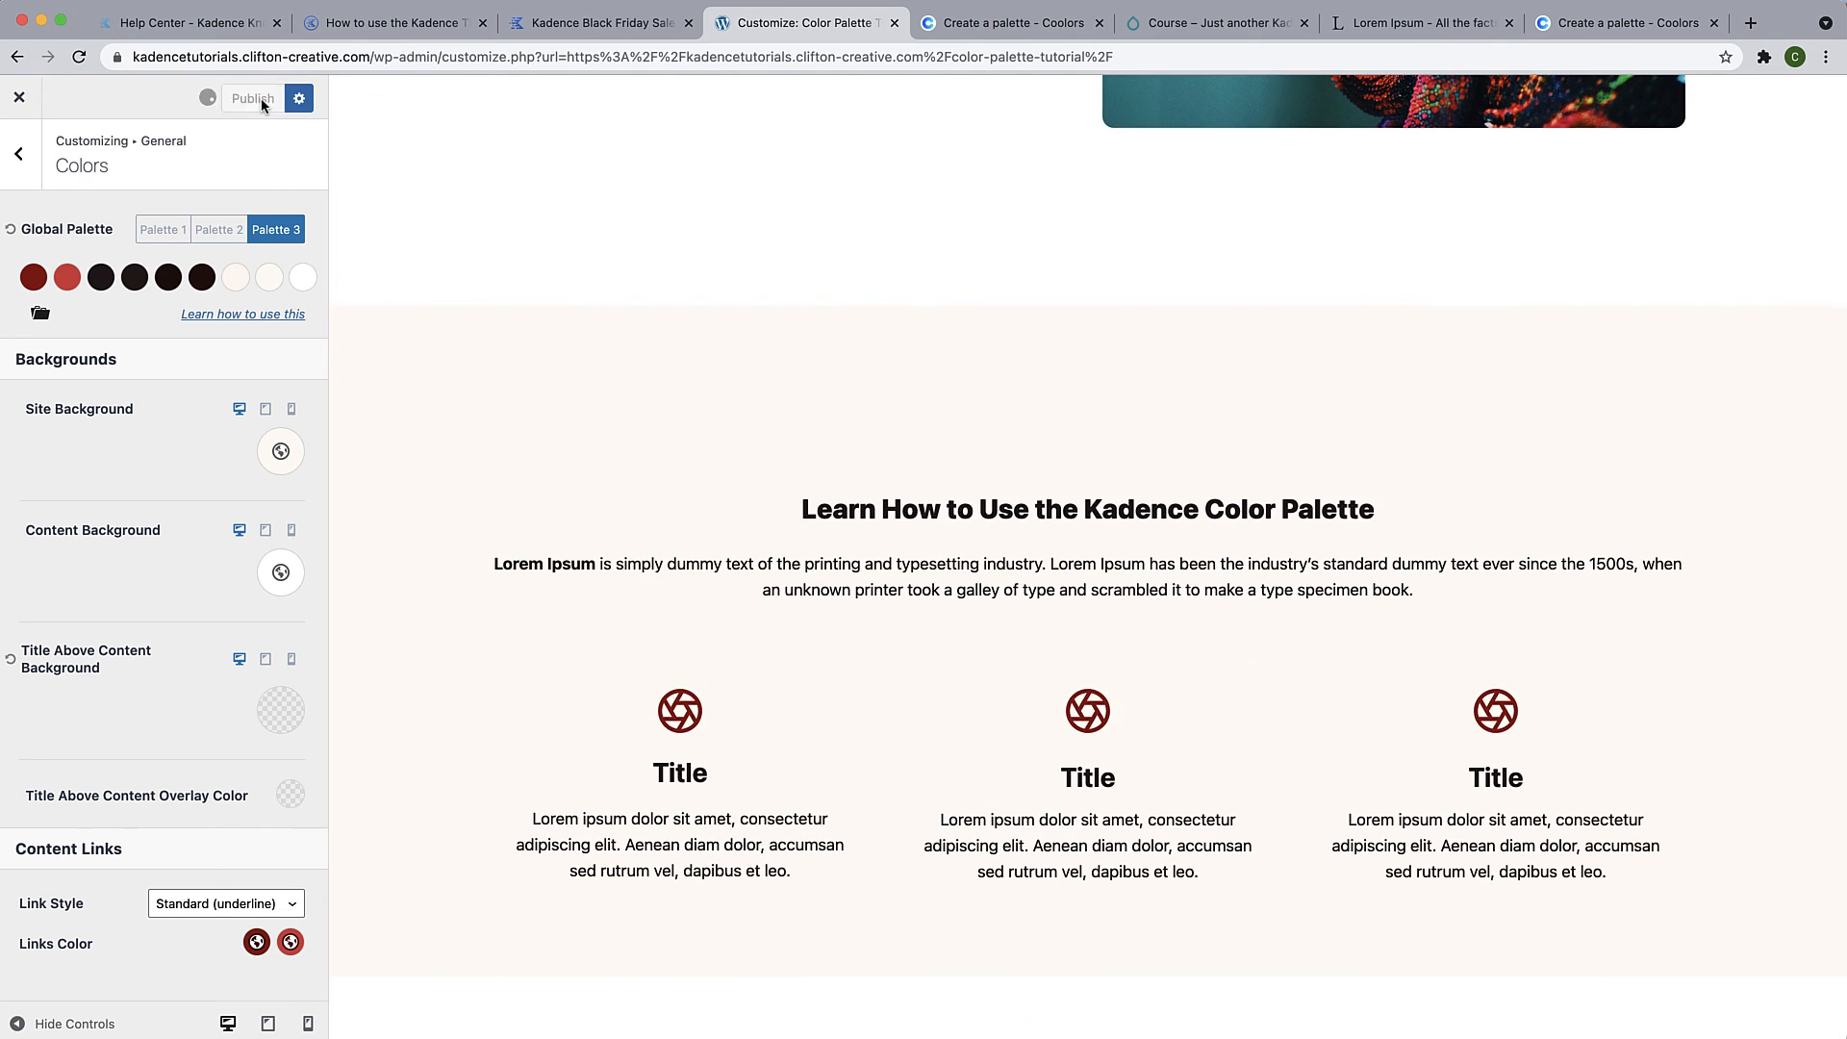
click(21, 98)
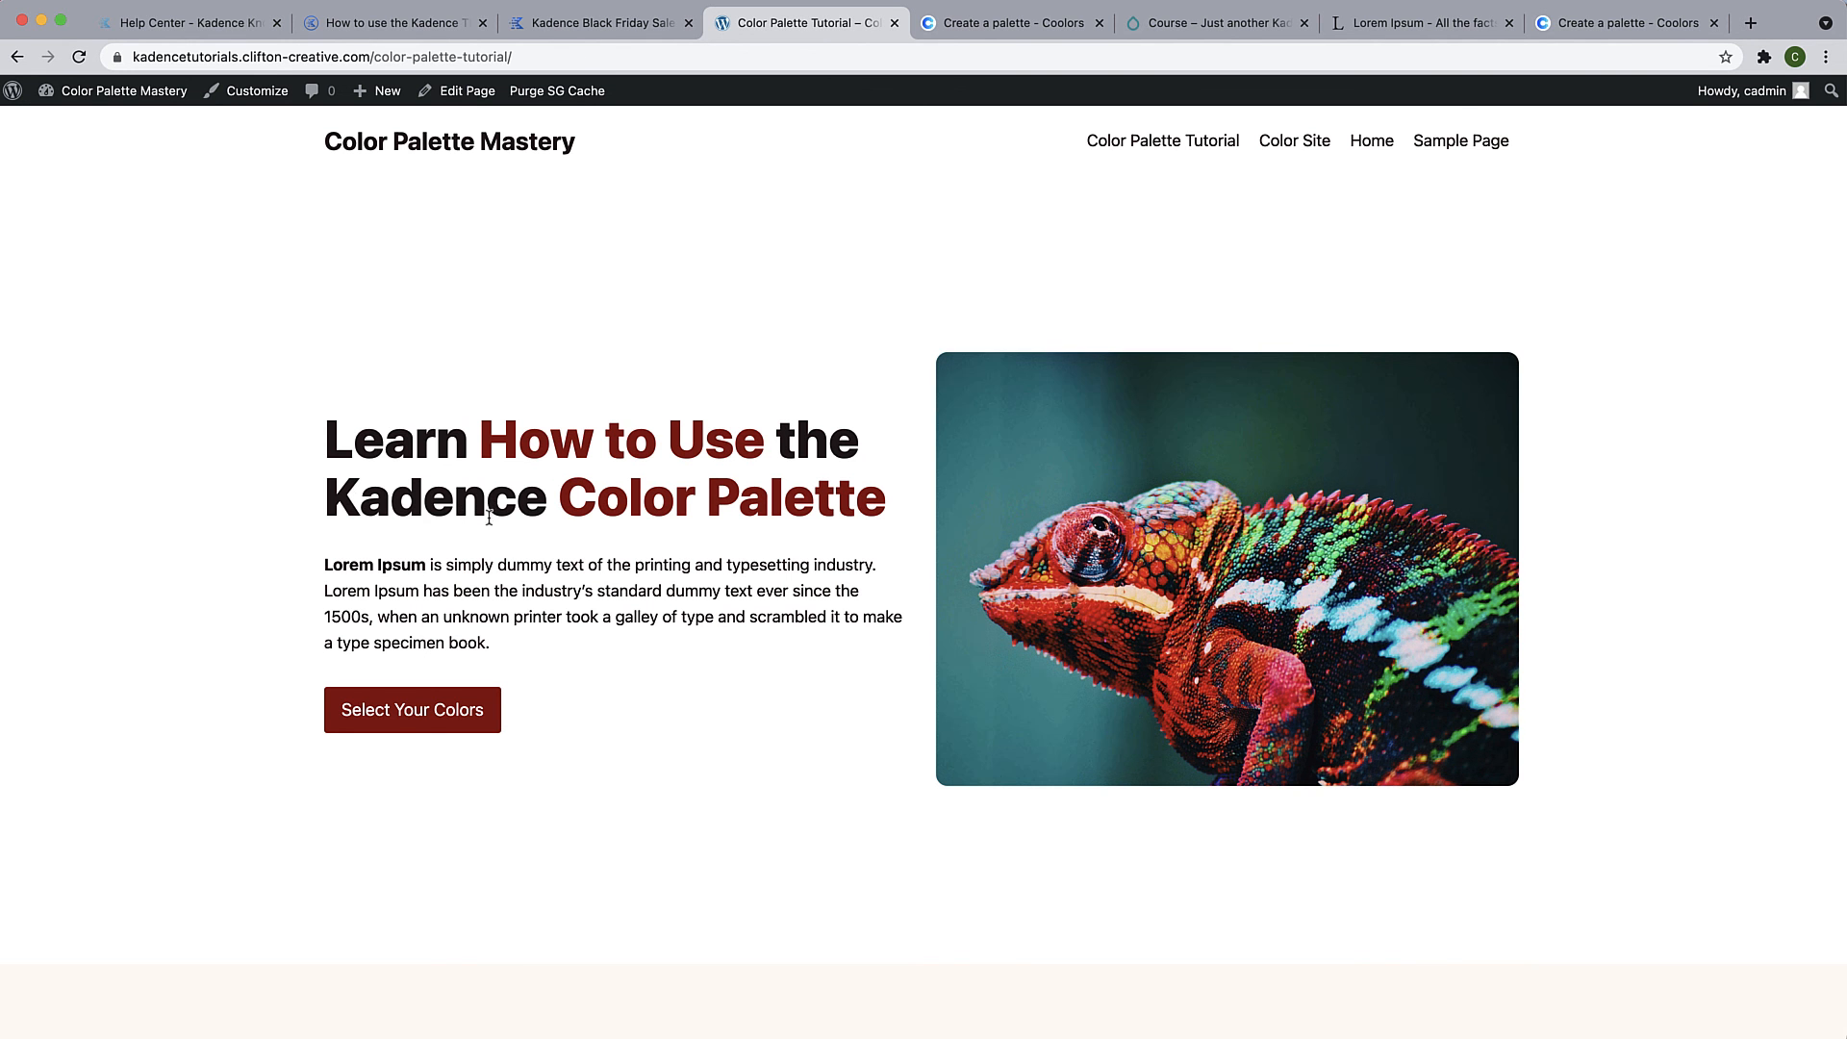
Examine the new colors across the live Color Palette Tutorial page, expanding several FAQ items to check their open and closed states
scroll(489, 516, down, 5)
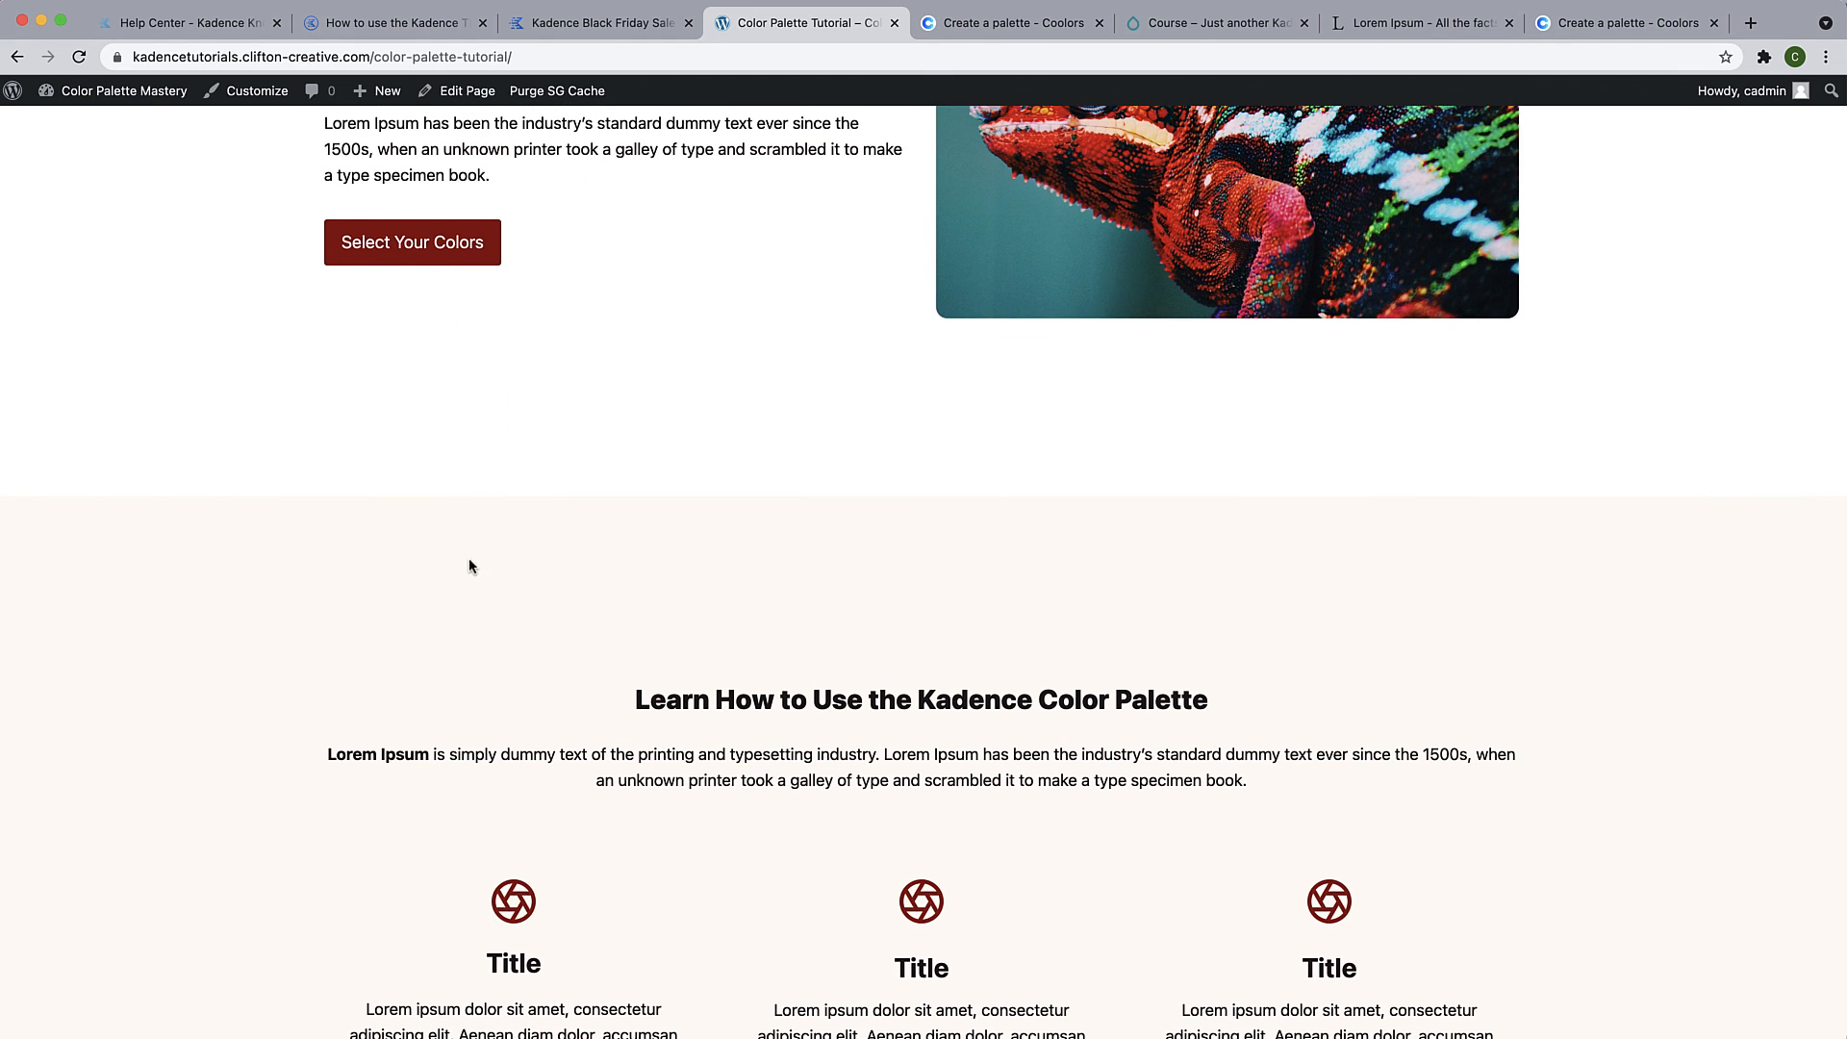
scroll(548, 589, down, 3)
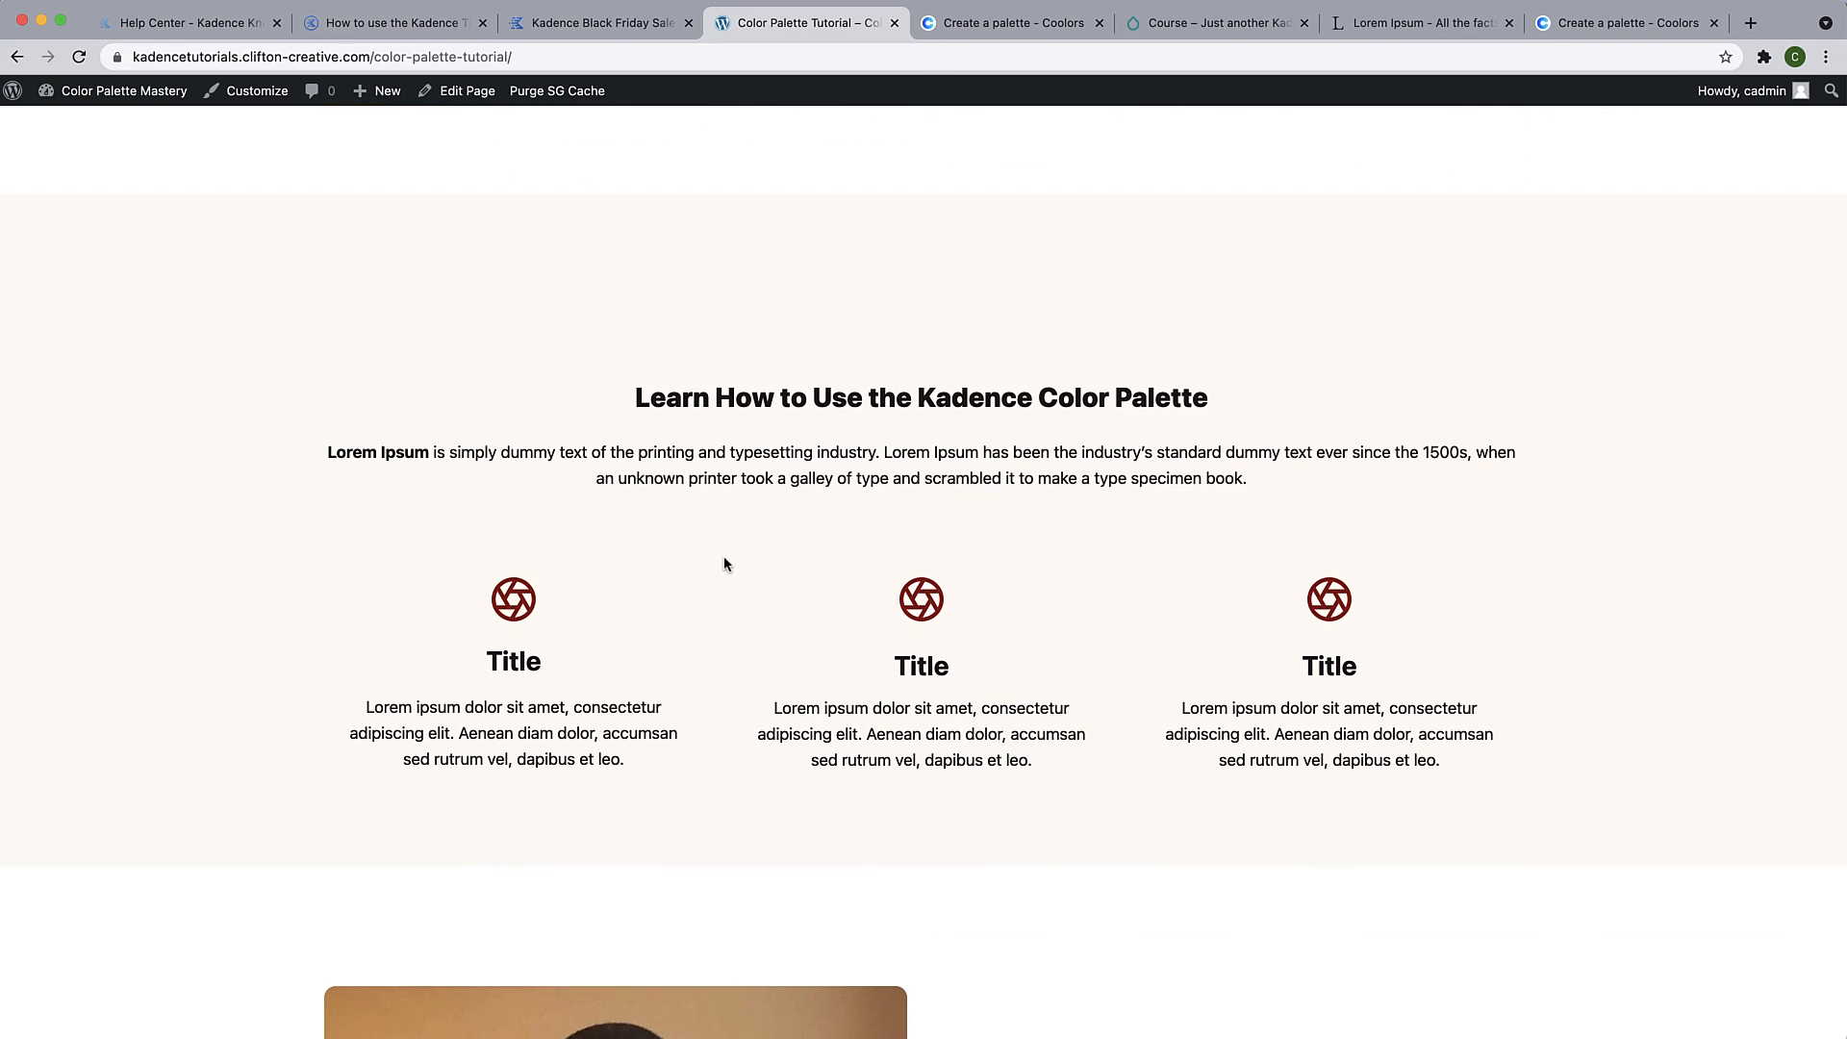
scroll(723, 564, down, 9)
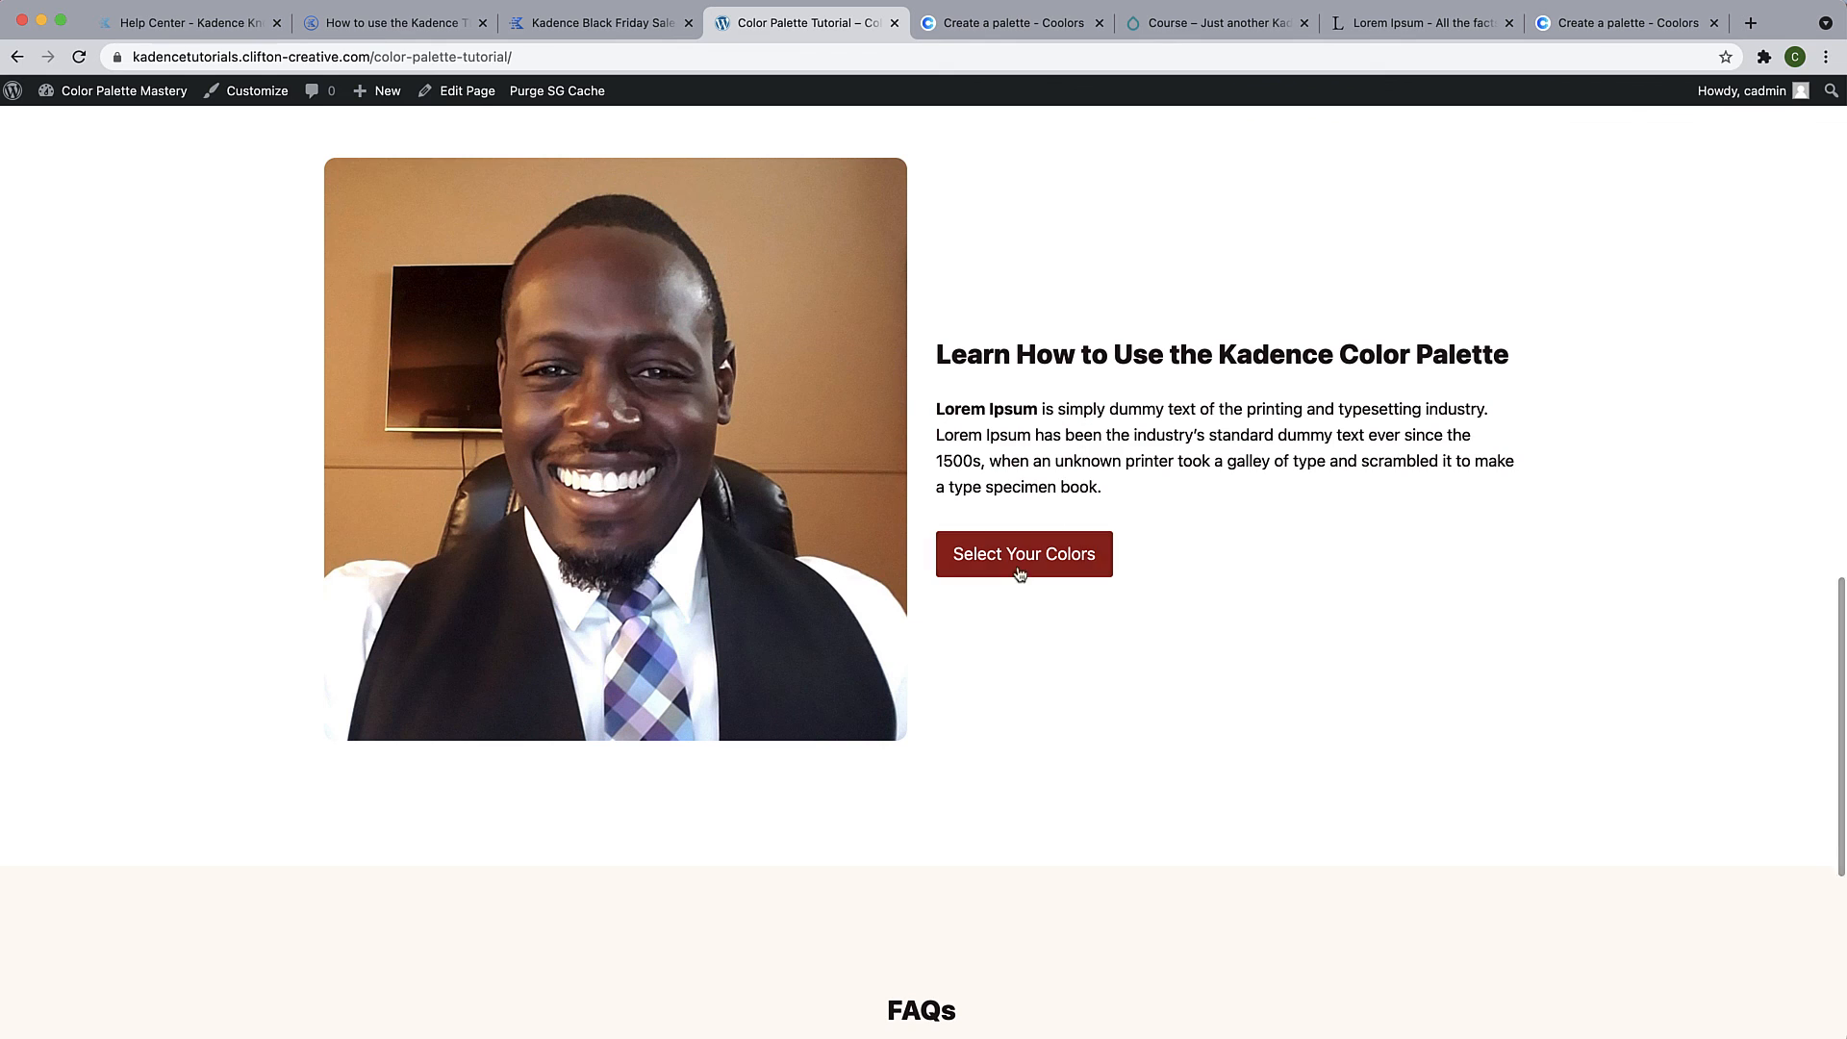
scroll(1024, 573, down, 6)
click(1003, 738)
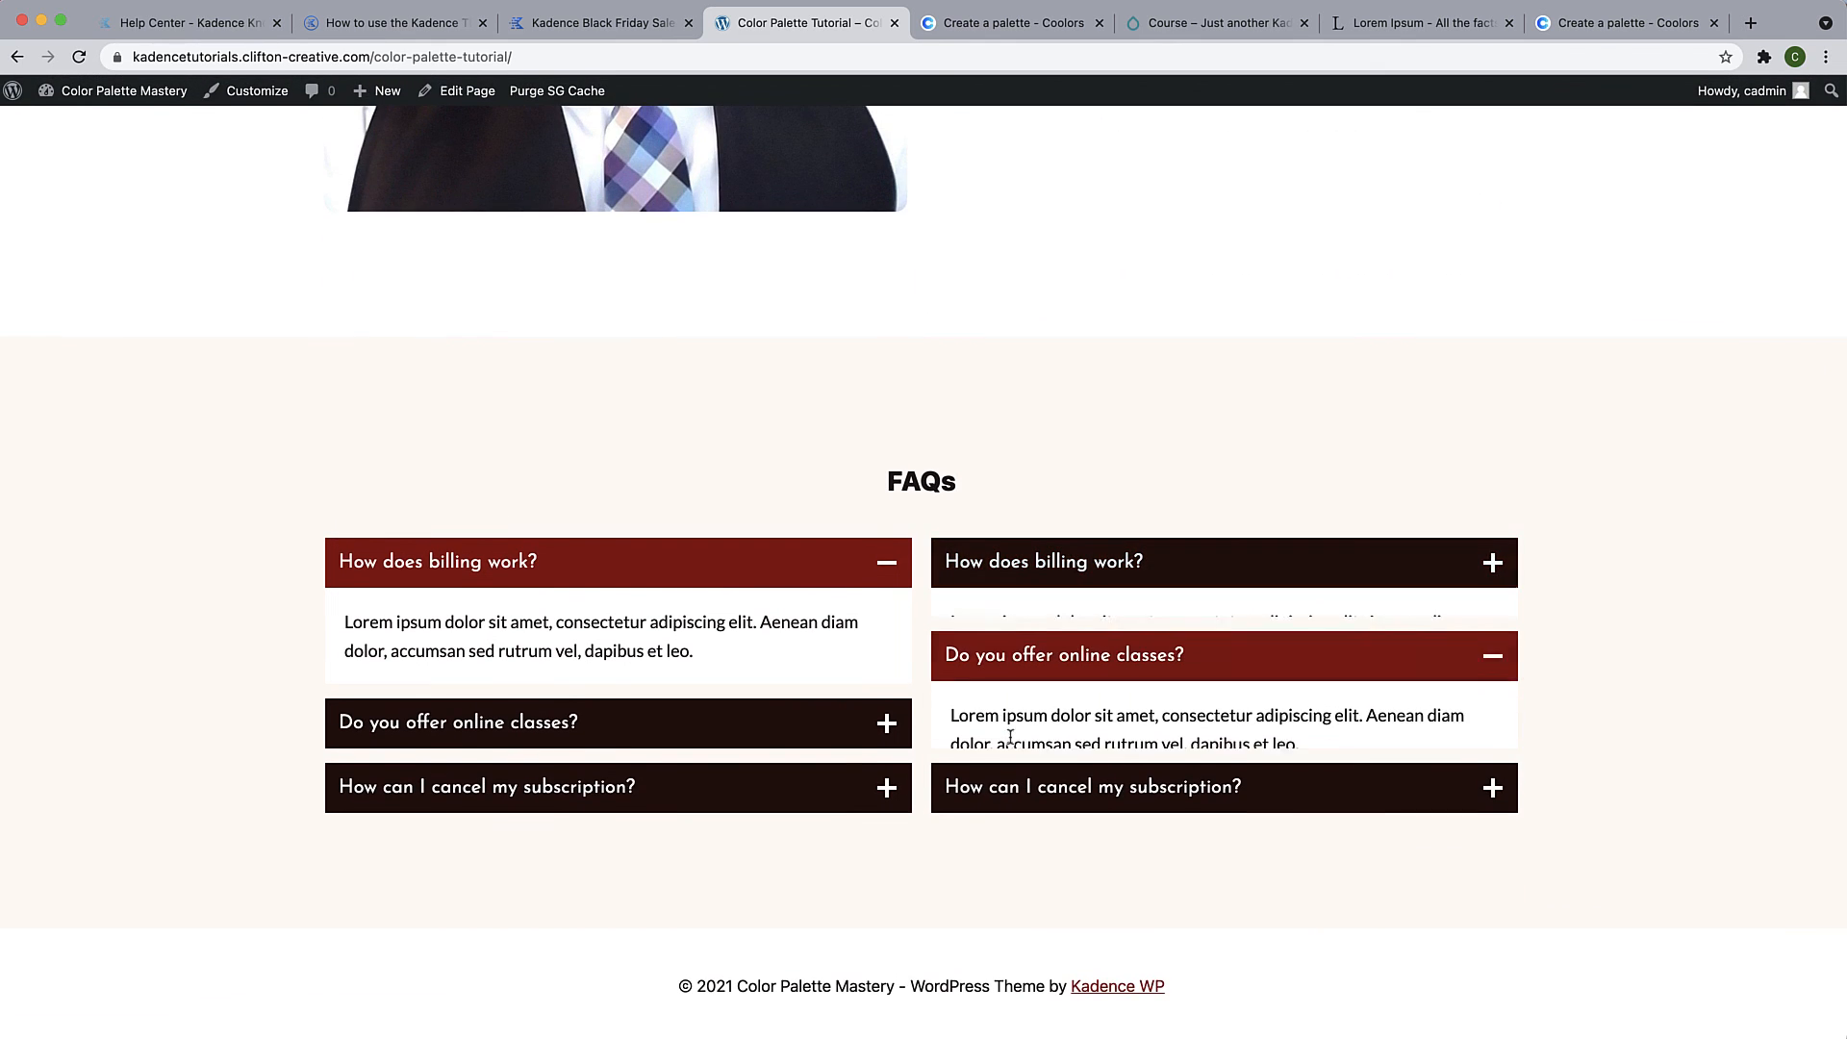
click(1002, 780)
click(752, 785)
click(775, 643)
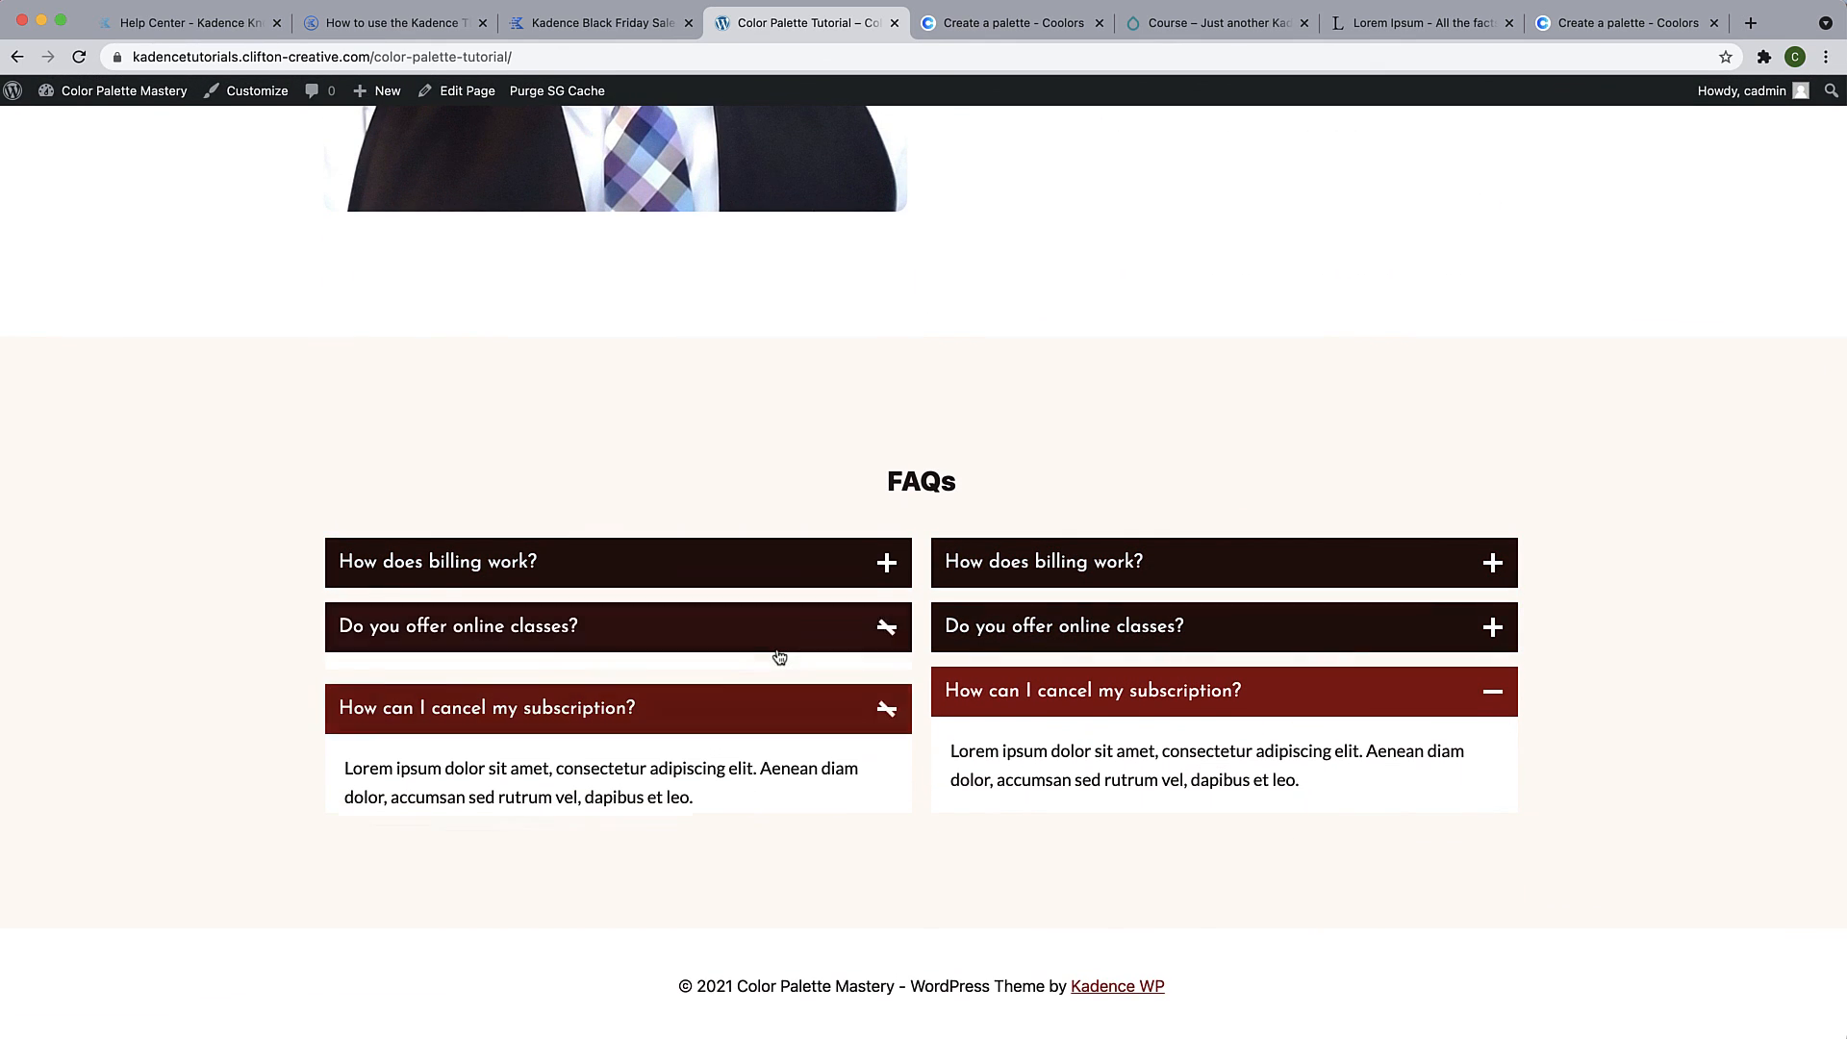
scroll(776, 652, up, 15)
scroll(777, 655, up, 5)
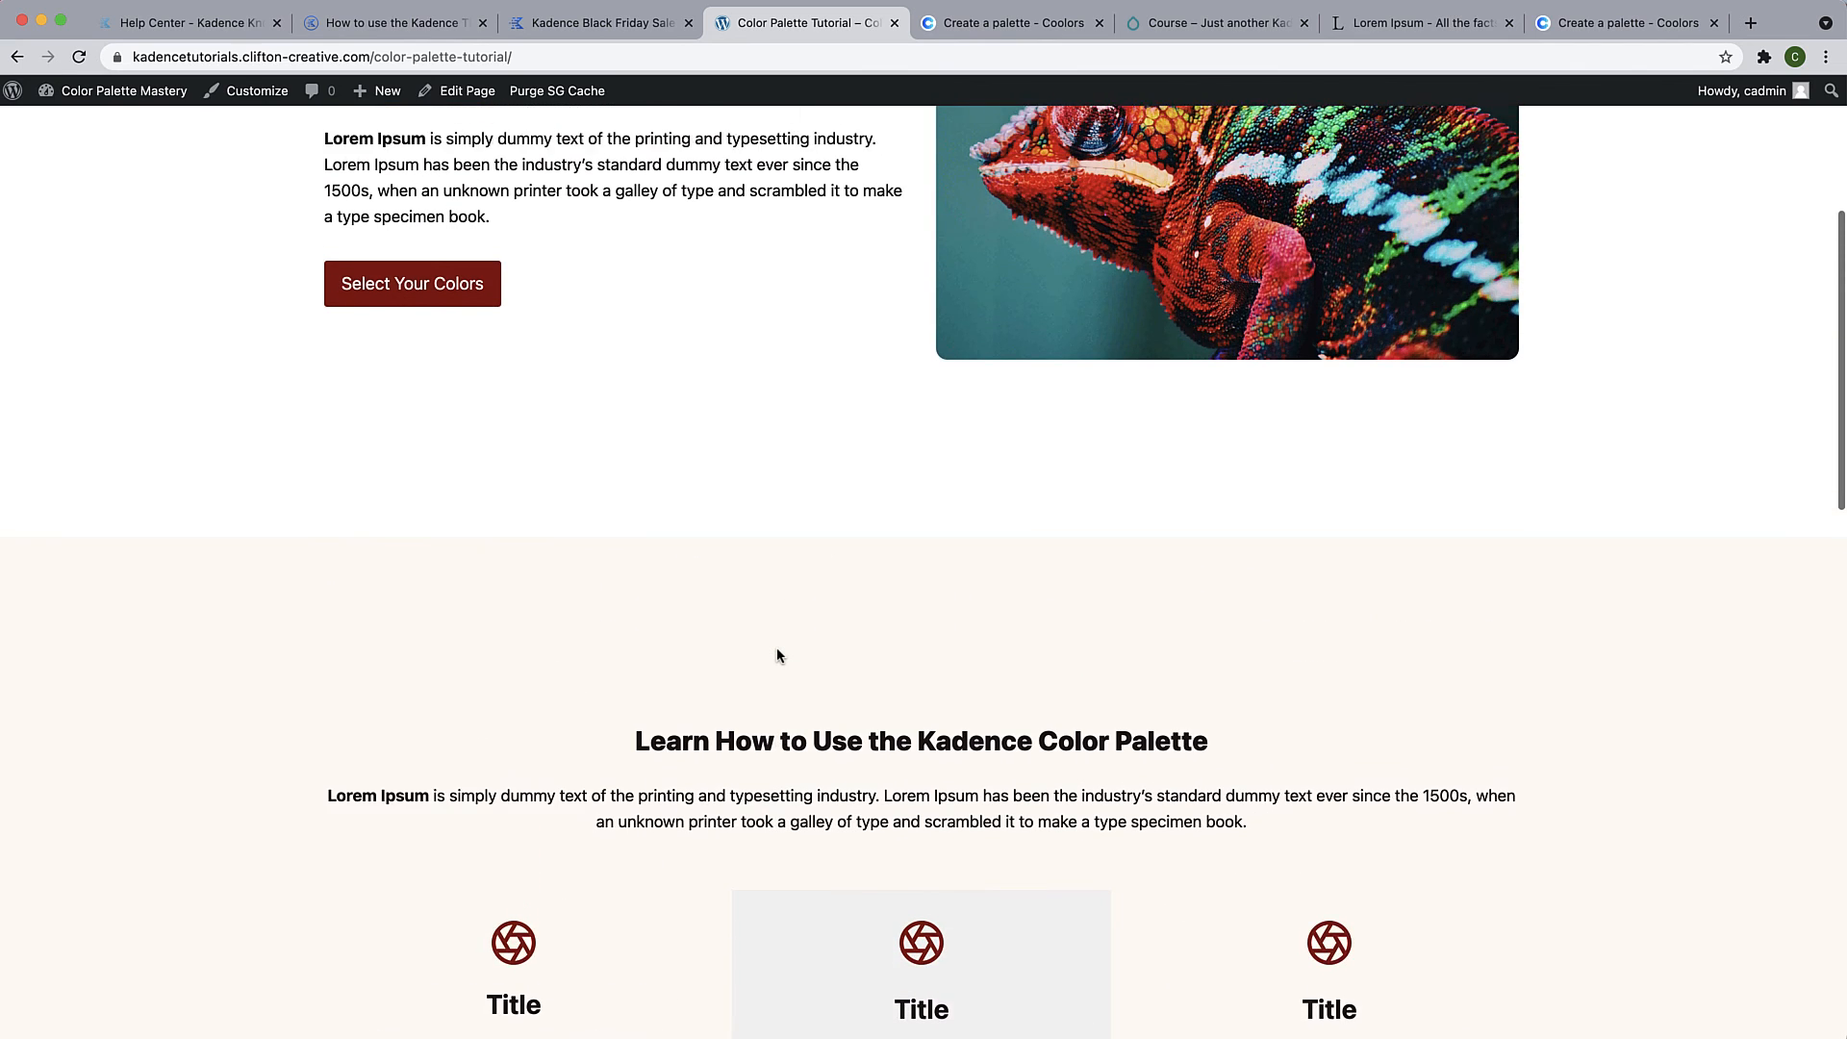
scroll(778, 655, up, 4)
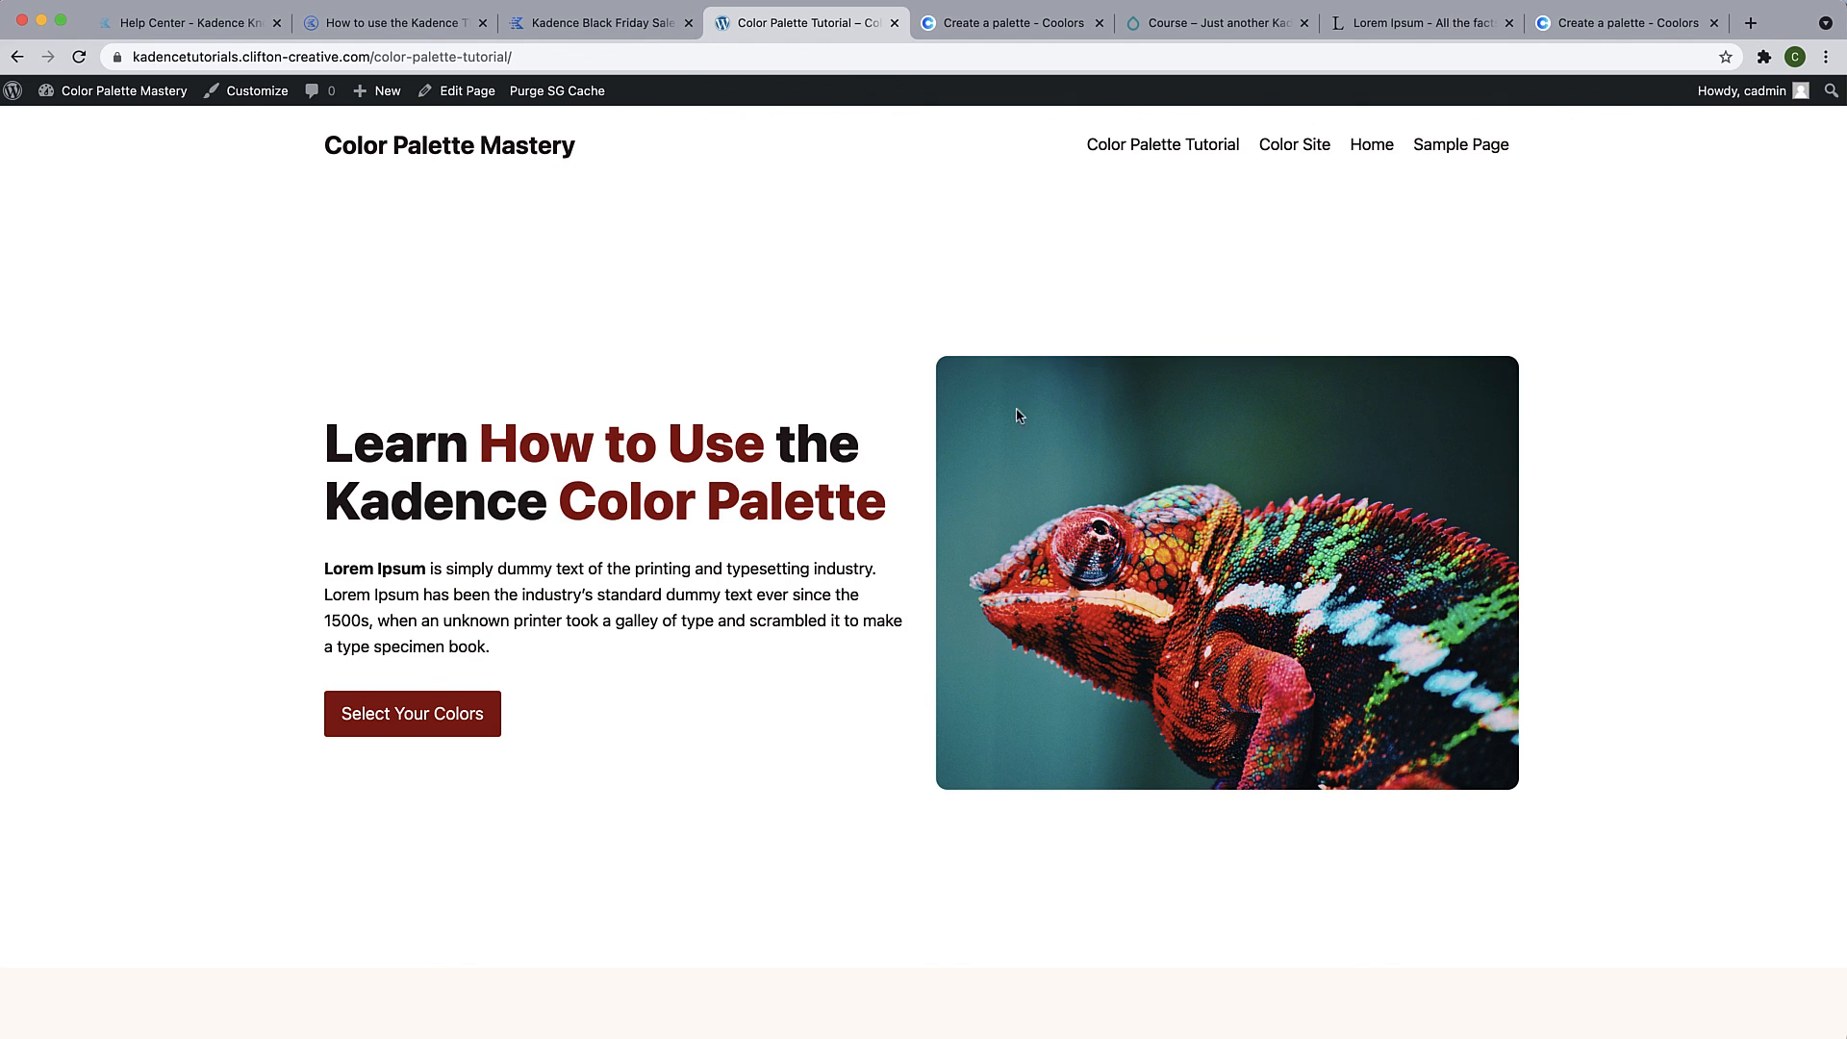
Open the Color Palette Tutorial page in the block editor and show the color palette in the Kadence Blocks Controls
click(490, 101)
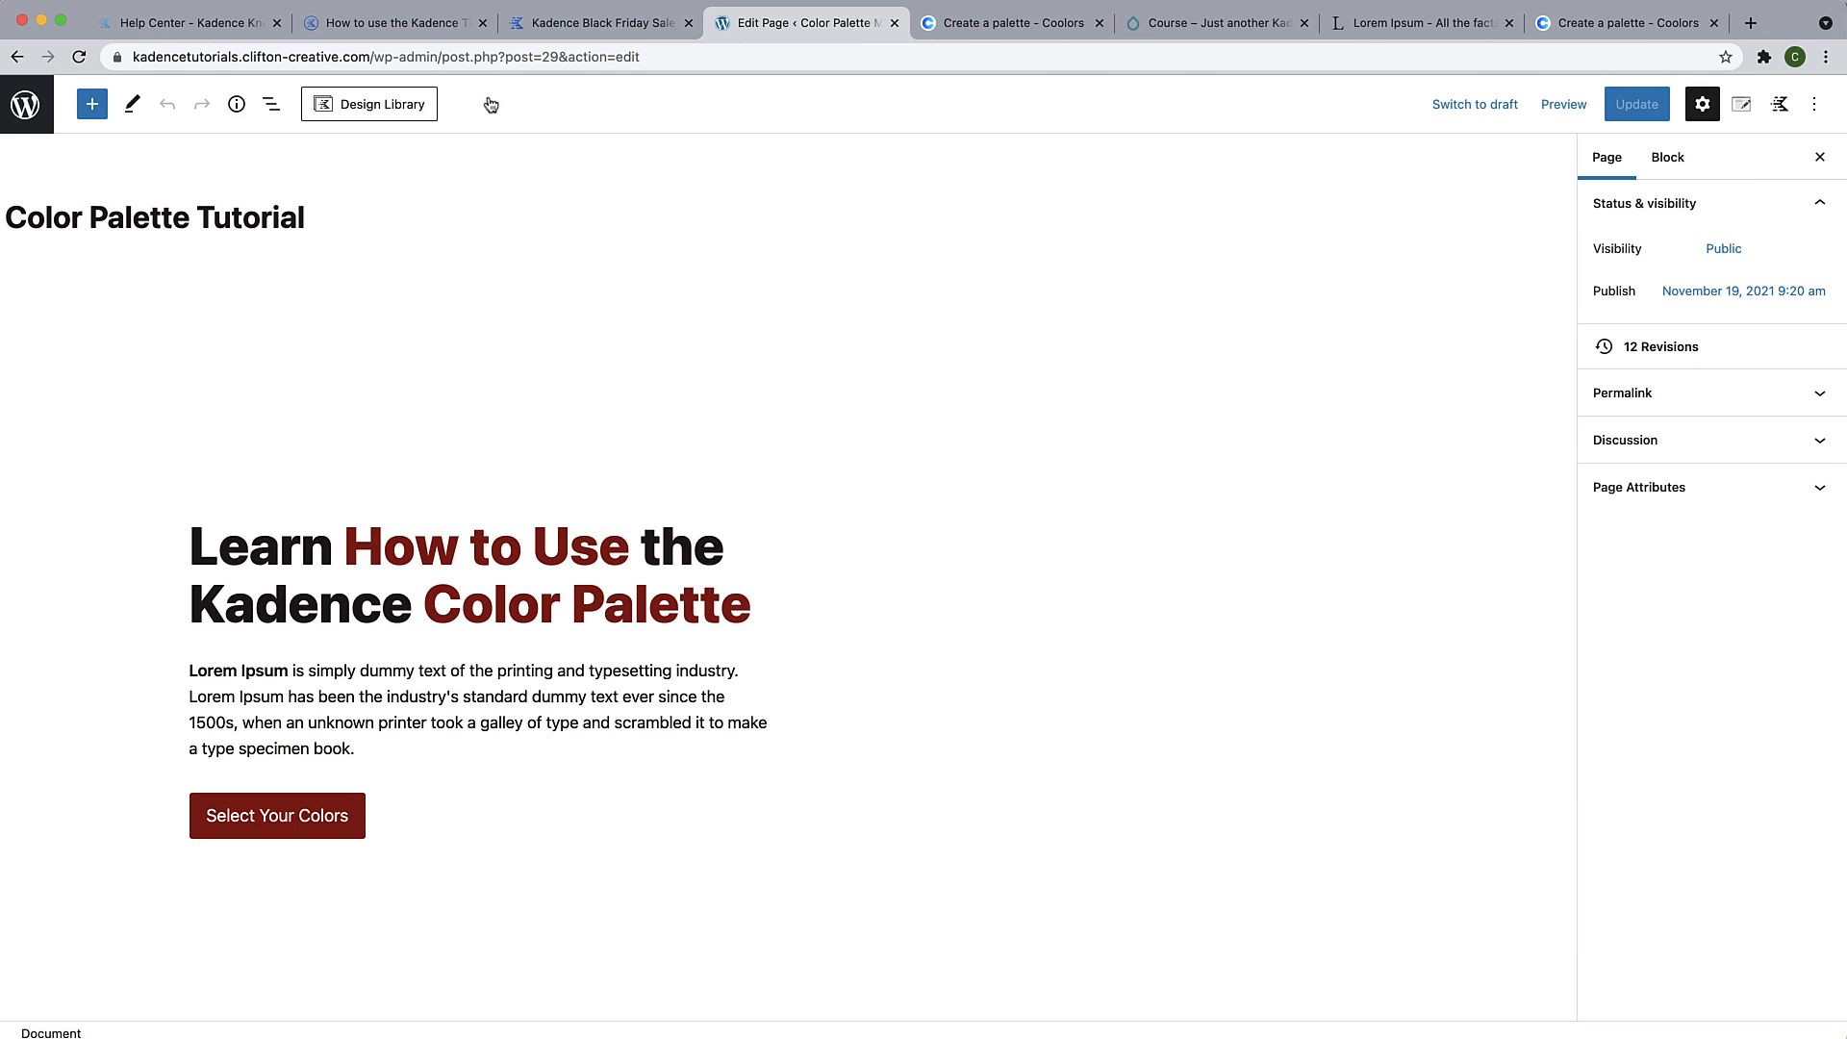
click(1779, 106)
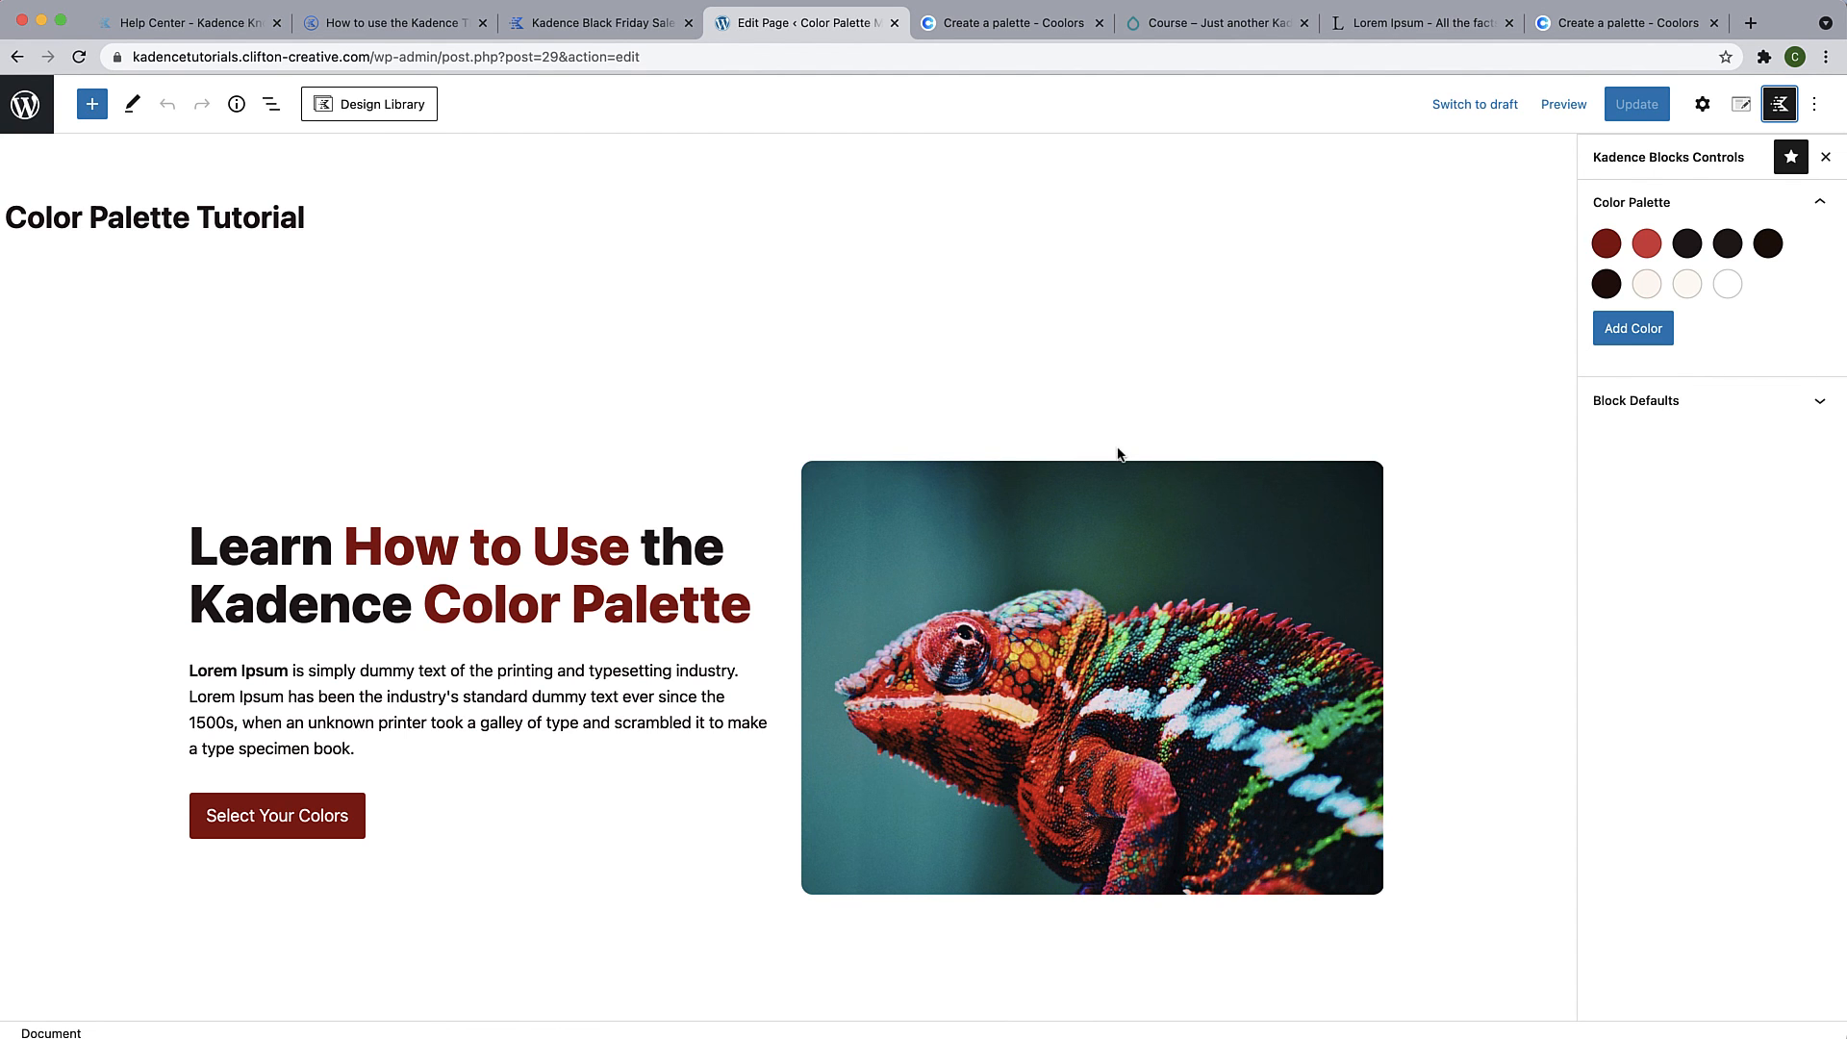
scroll(1117, 450, down, 10)
scroll(1117, 450, up, 10)
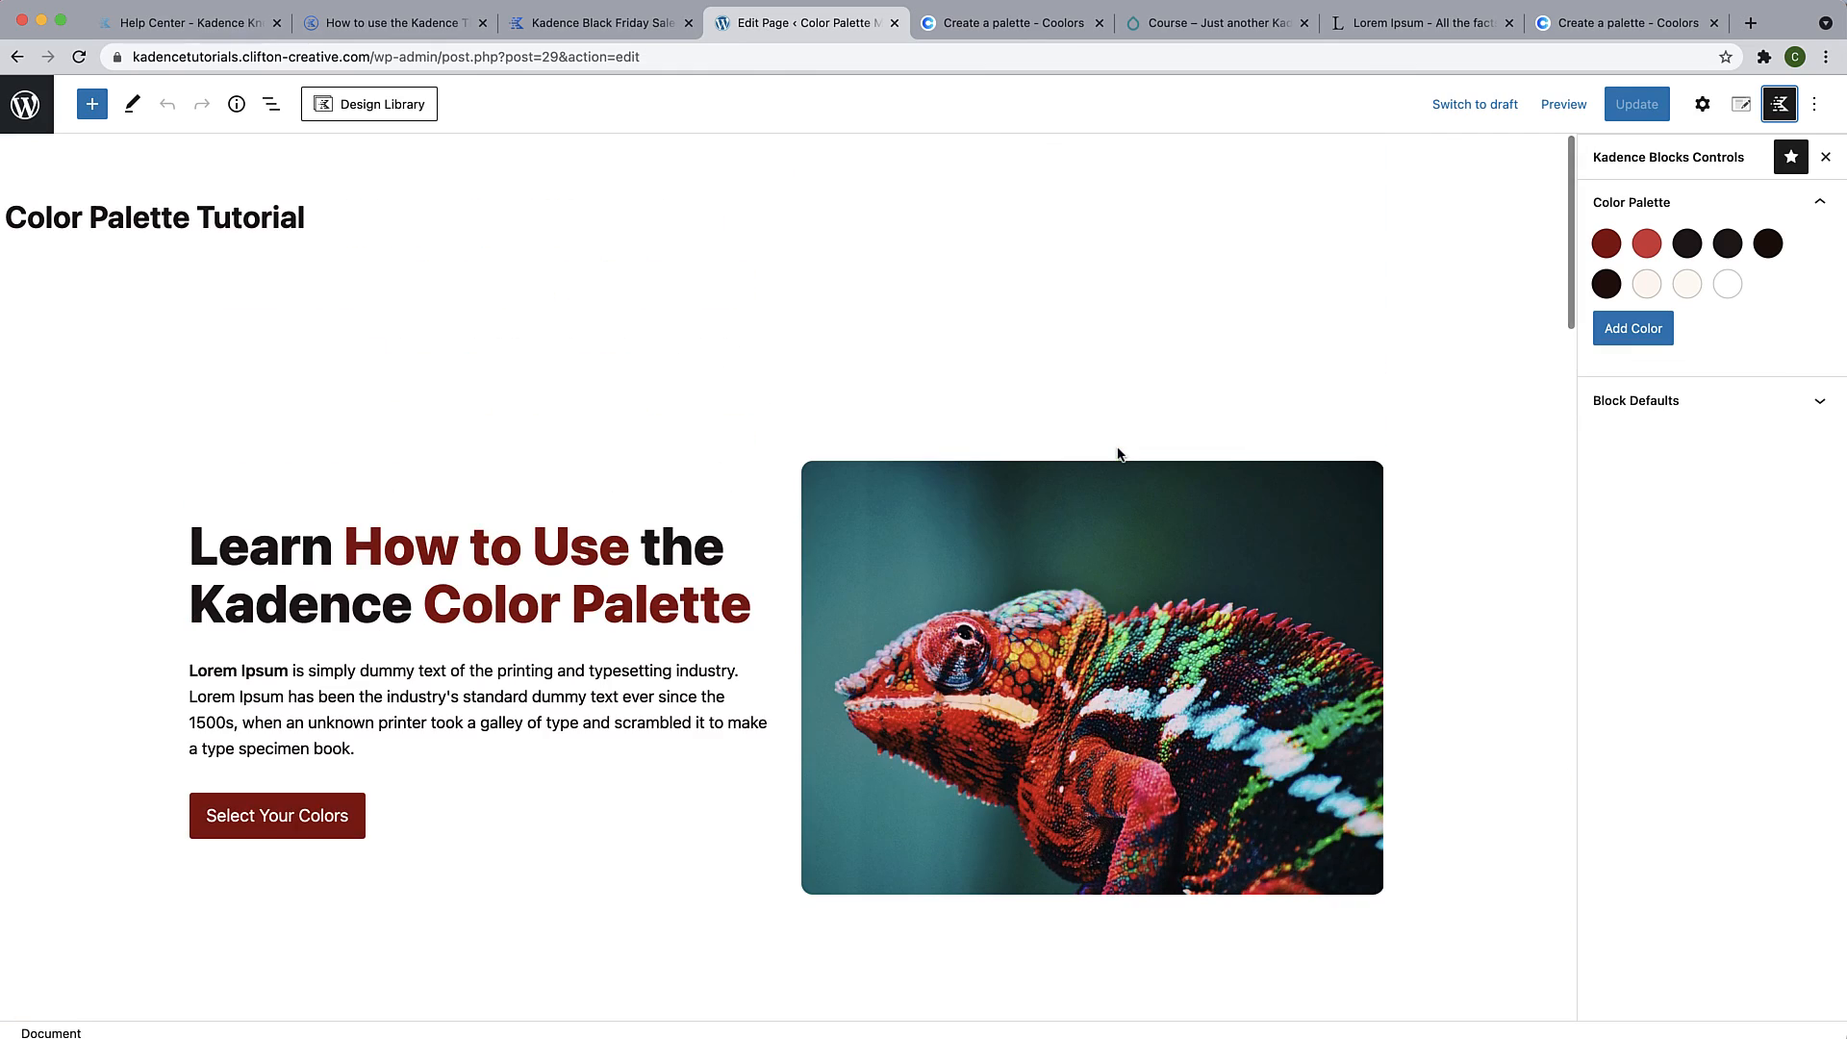